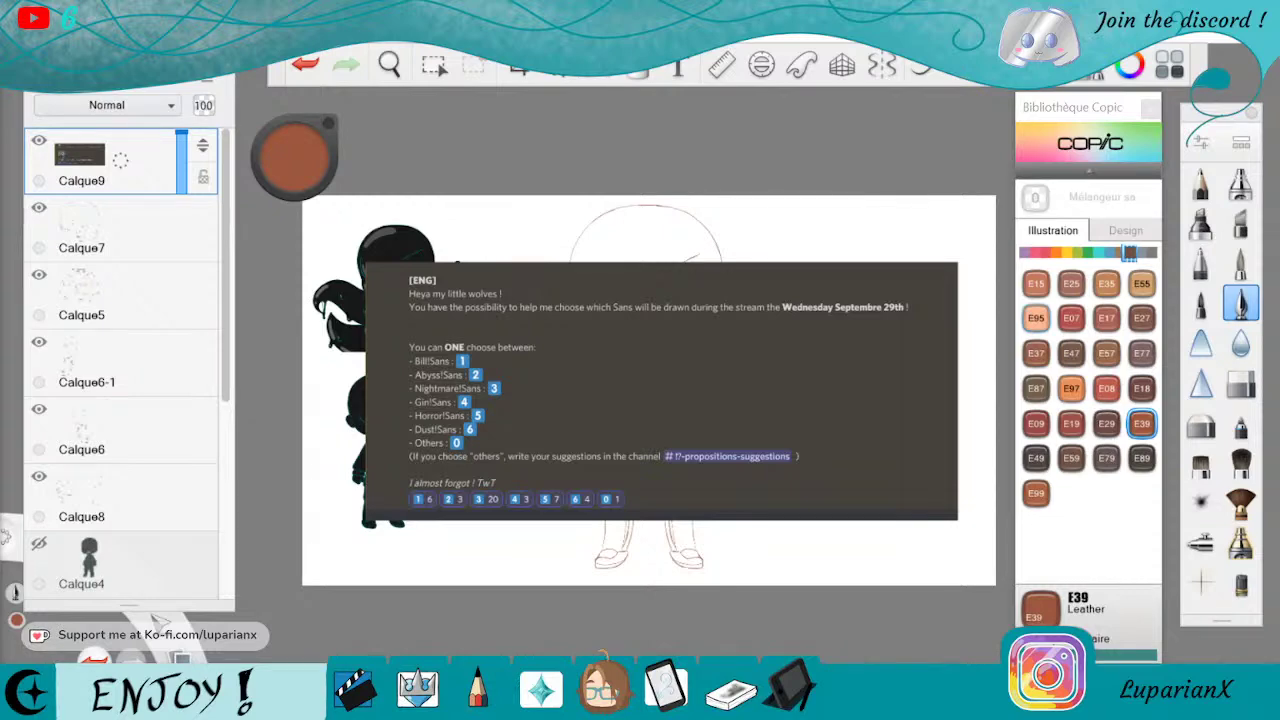
# Examine the poll image's list of Sans choices and the votes below it
pyautogui.click(389, 64)
pyautogui.moveTo(609, 468); pyautogui.dragTo(809, 549)
pyautogui.moveTo(1062, 566); pyautogui.dragTo(948, 581)
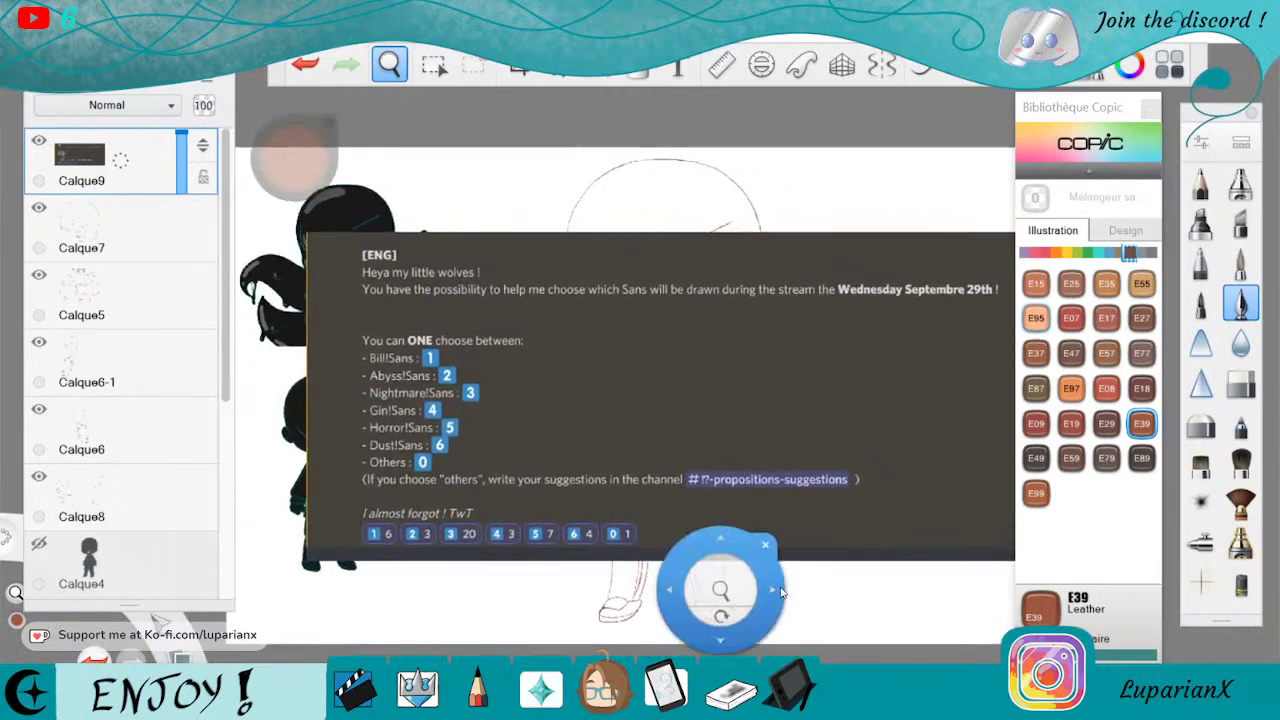
pyautogui.moveTo(674, 577); pyautogui.dragTo(700, 577)
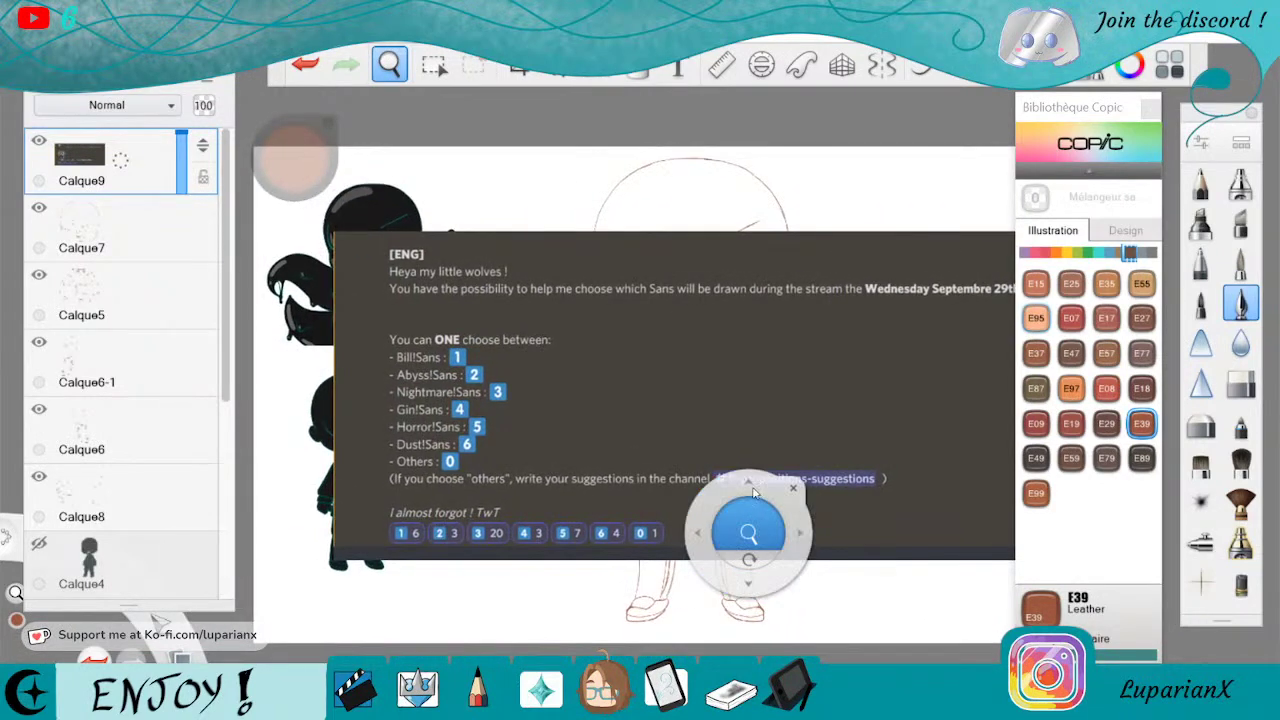
pyautogui.moveTo(714, 486); pyautogui.dragTo(743, 504)
pyautogui.moveTo(891, 525); pyautogui.dragTo(729, 486)
pyautogui.moveTo(506, 515); pyautogui.dragTo(649, 537)
pyautogui.moveTo(576, 581); pyautogui.dragTo(694, 529)
pyautogui.moveTo(897, 514); pyautogui.dragTo(743, 568)
pyautogui.moveTo(586, 571); pyautogui.dragTo(641, 590)
pyautogui.moveTo(814, 556); pyautogui.dragTo(829, 466)
pyautogui.moveTo(676, 530); pyautogui.dragTo(656, 555)
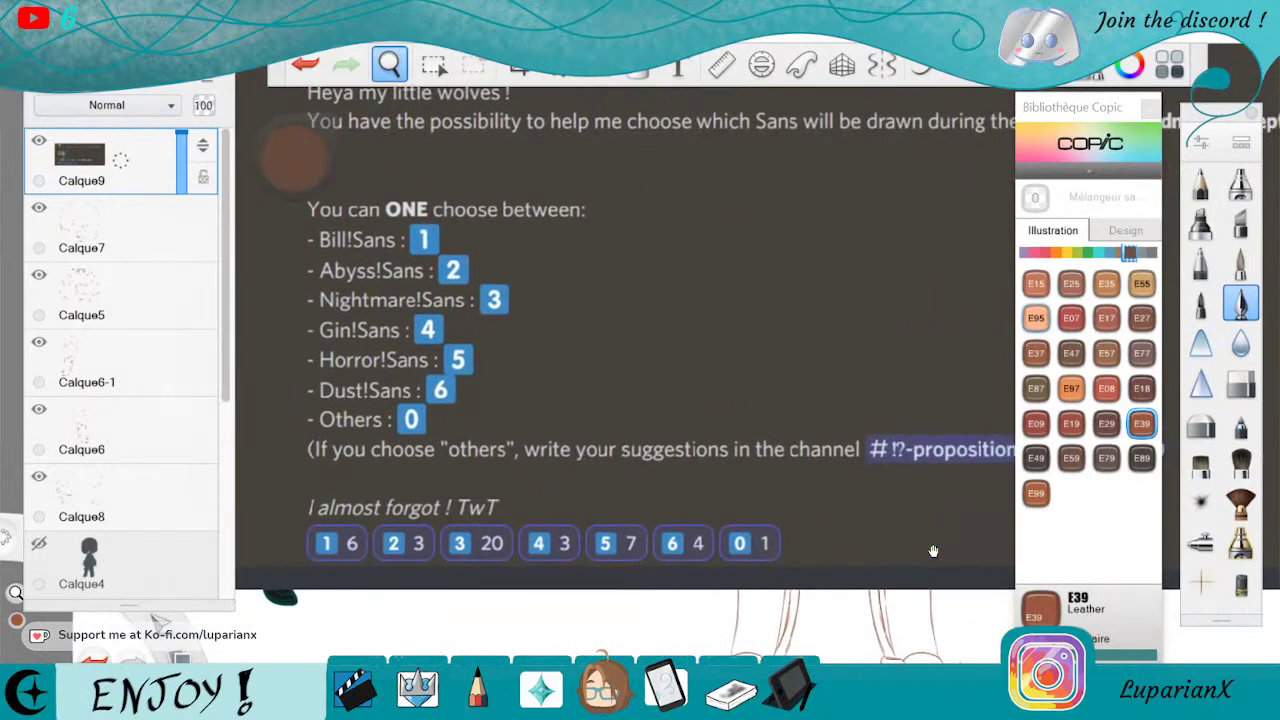
pyautogui.moveTo(573, 553); pyautogui.dragTo(666, 561)
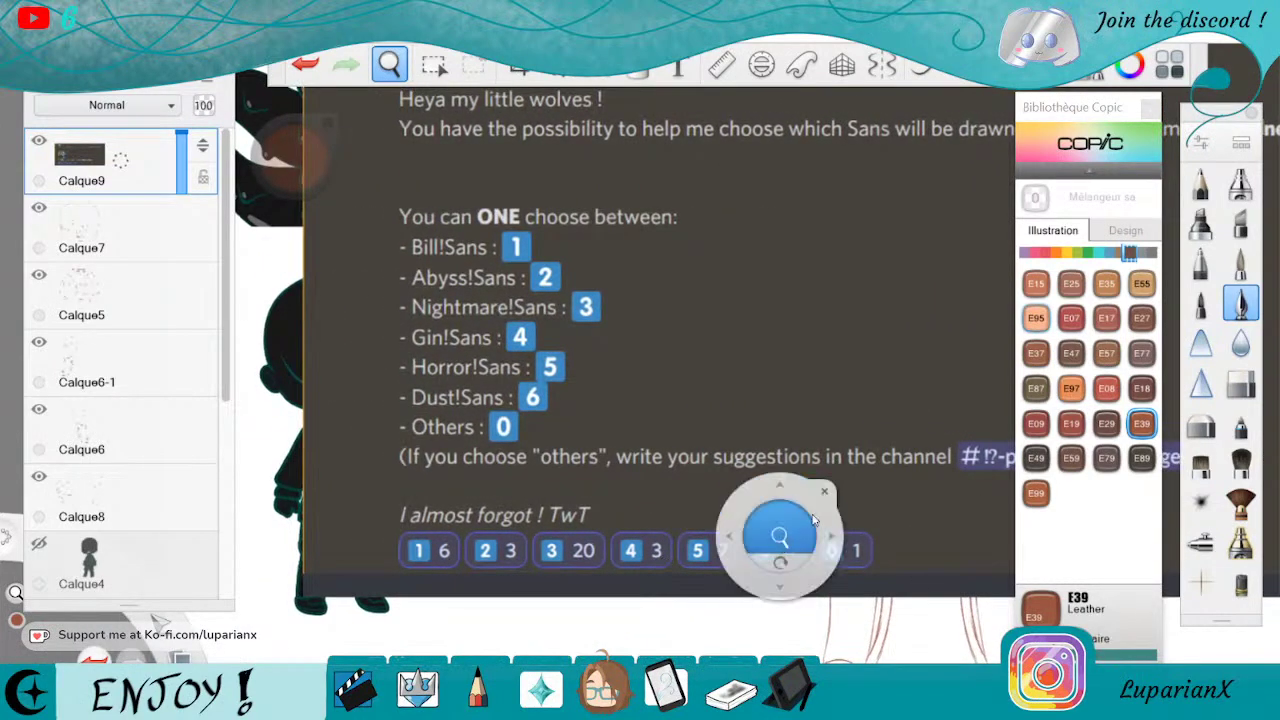
pyautogui.moveTo(779, 527); pyautogui.dragTo(769, 551)
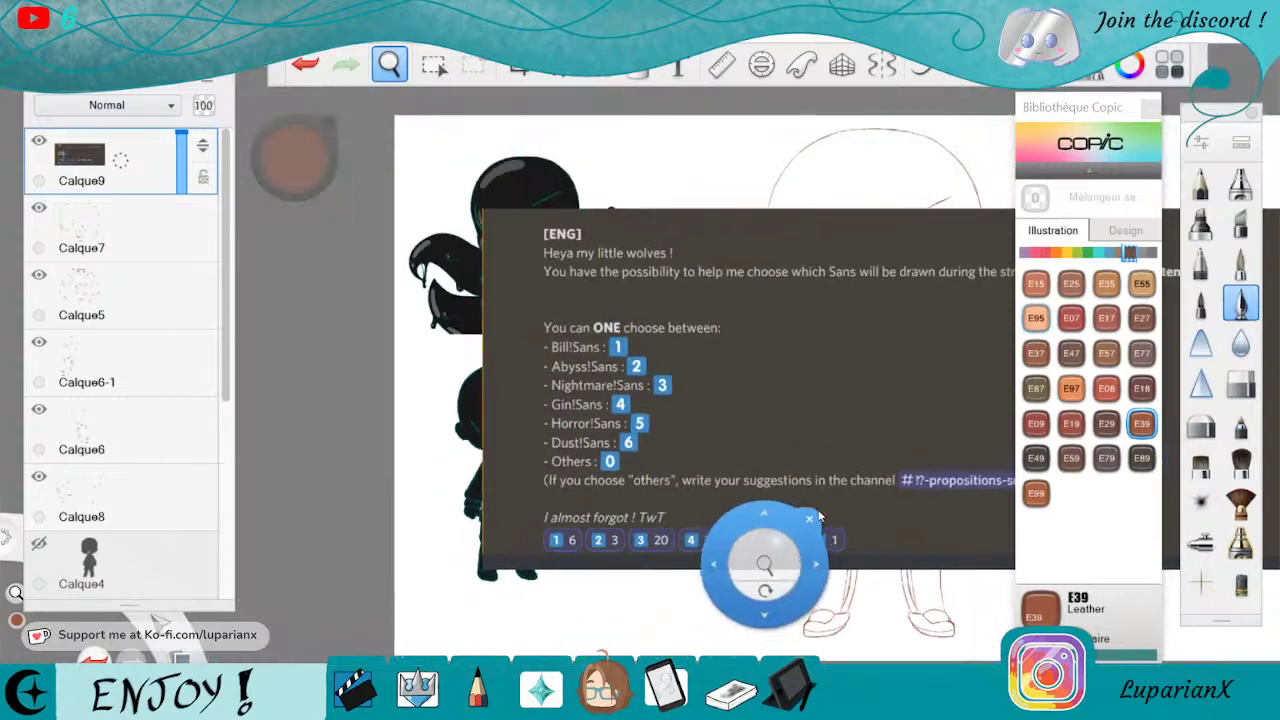
pyautogui.click(814, 510)
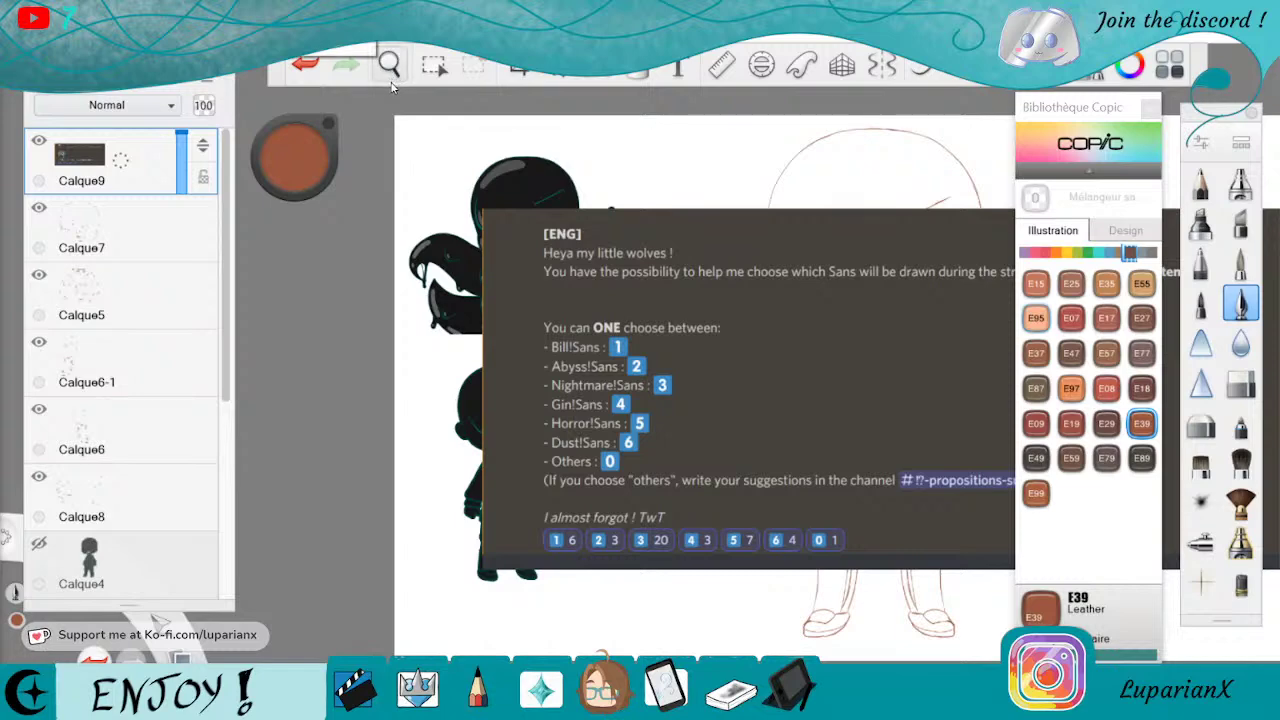
pyautogui.click(390, 70)
pyautogui.moveTo(951, 482); pyautogui.dragTo(829, 481)
pyautogui.click(829, 458)
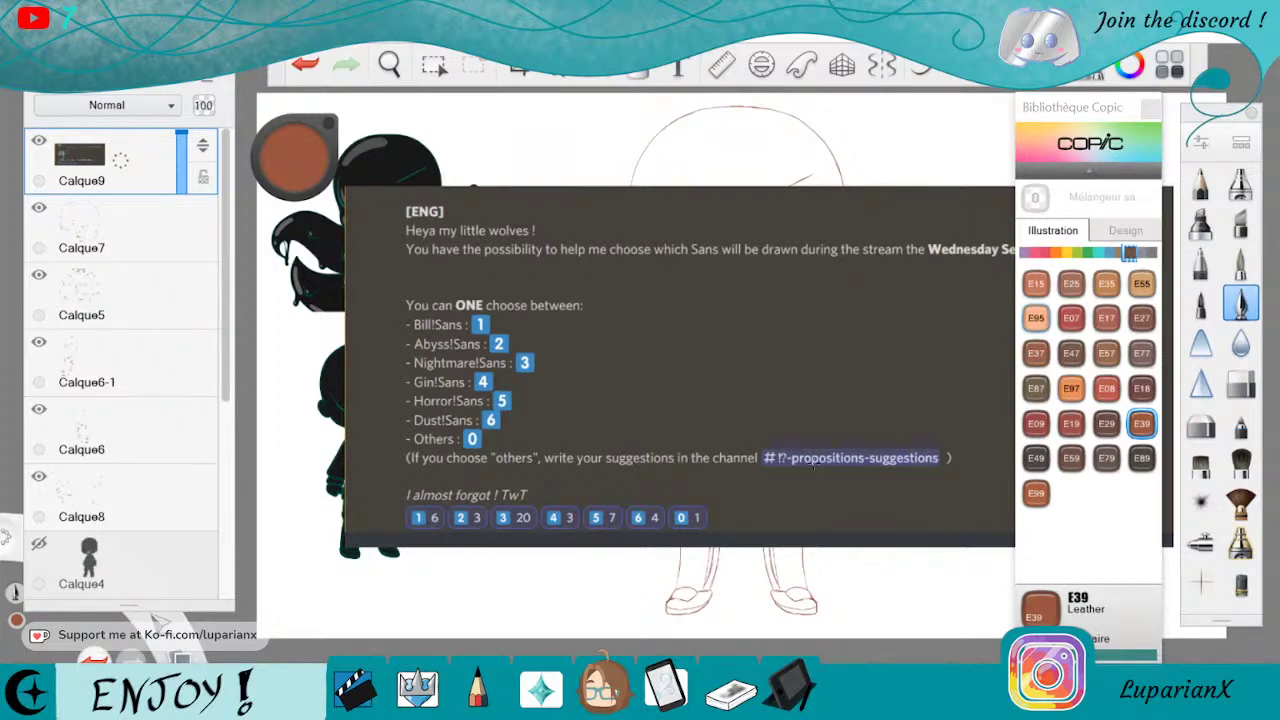
# Add a new empty layer above the poll image and delete the poll image layer Calque9
pyautogui.moveTo(130, 160); pyautogui.dragTo(137, 104)
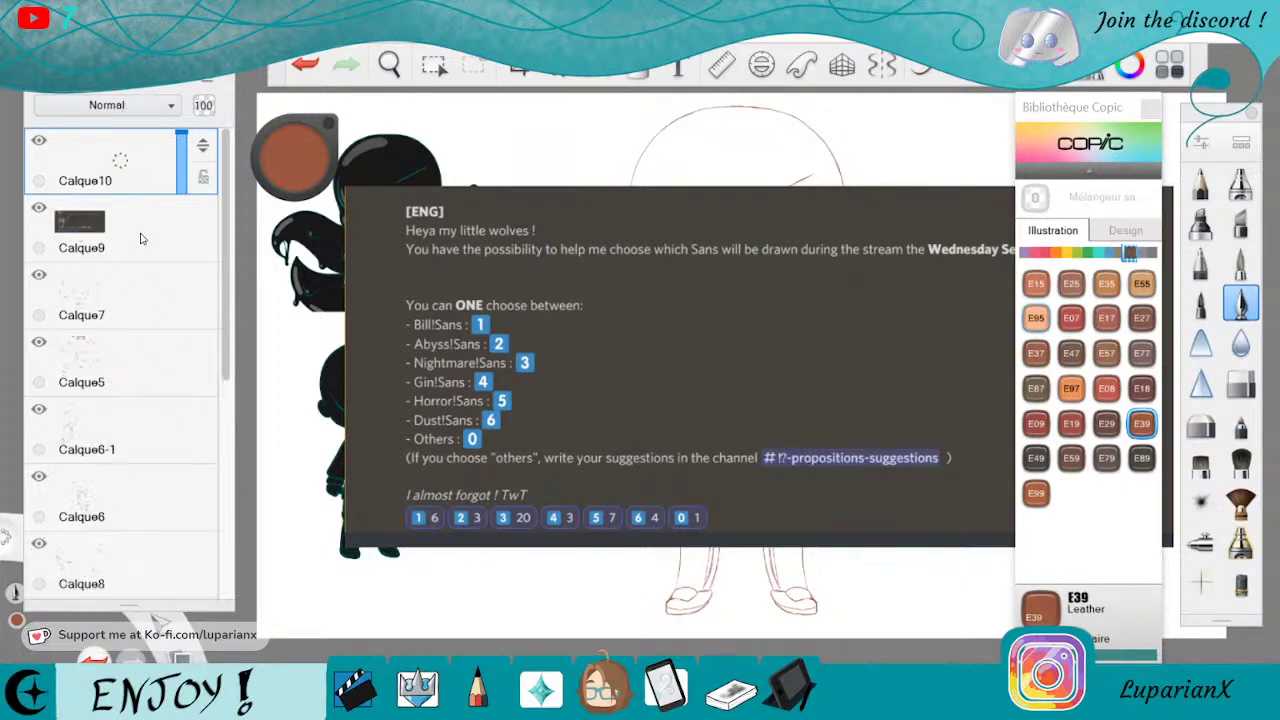
pyautogui.click(141, 232)
pyautogui.moveTo(122, 228); pyautogui.dragTo(177, 163)
pyautogui.click(136, 174)
# Examine the coloured reference drawing of the black tentacled character with the purple mug, up close and beside the sketch
pyautogui.click(389, 64)
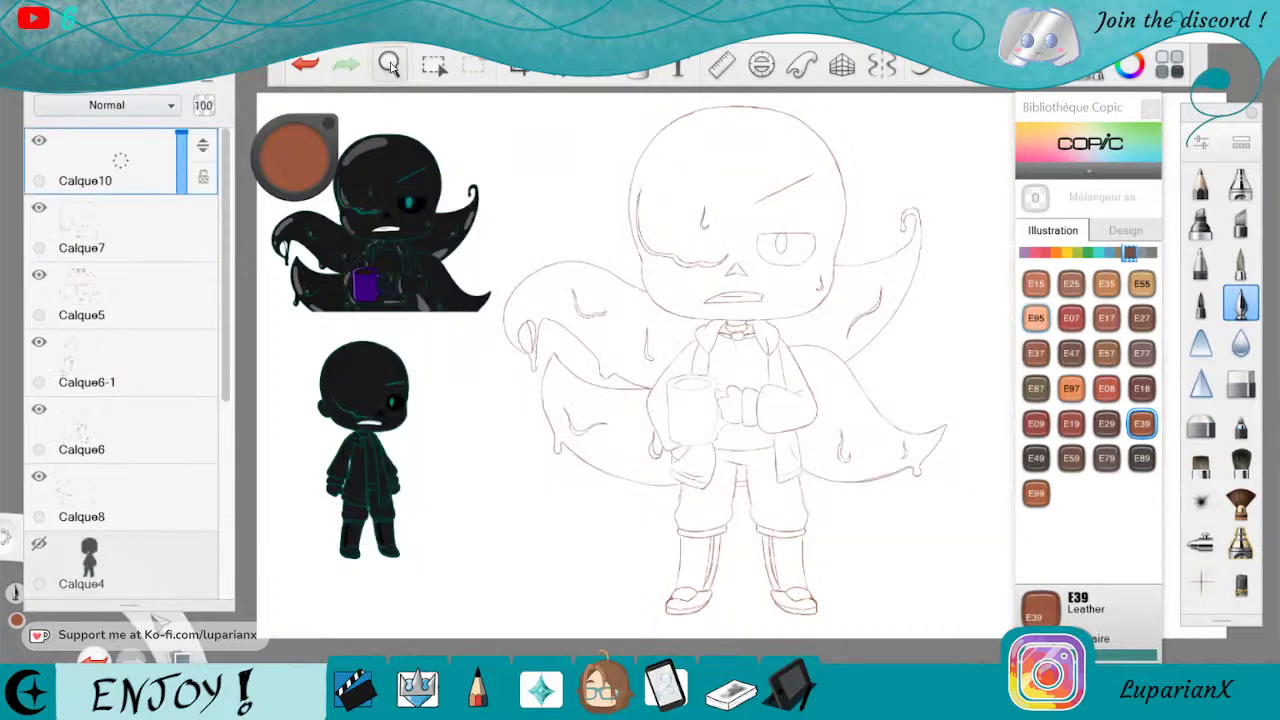
pyautogui.moveTo(883, 472); pyautogui.dragTo(854, 478)
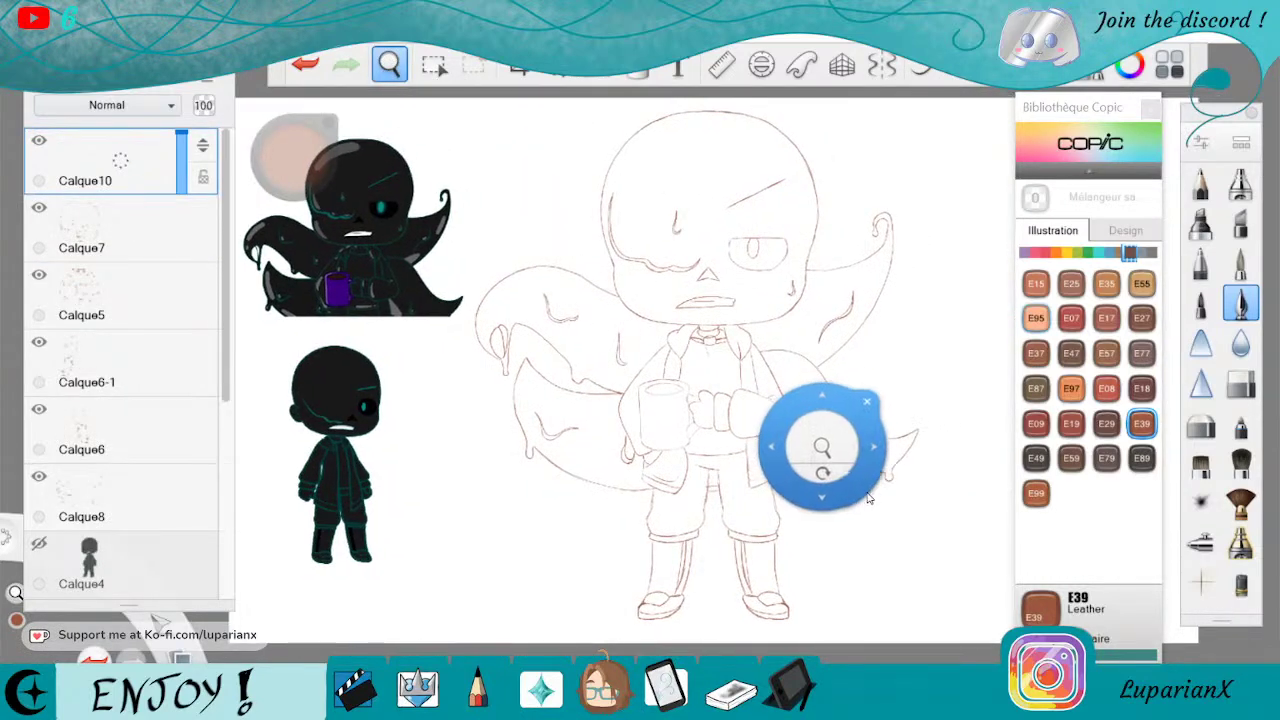
pyautogui.moveTo(777, 509)
pyautogui.mouseDown()
pyautogui.moveTo(868, 543)
pyautogui.moveTo(839, 553)
pyautogui.mouseUp()
pyautogui.click(875, 463)
pyautogui.click(389, 64)
pyautogui.moveTo(385, 273); pyautogui.dragTo(692, 448)
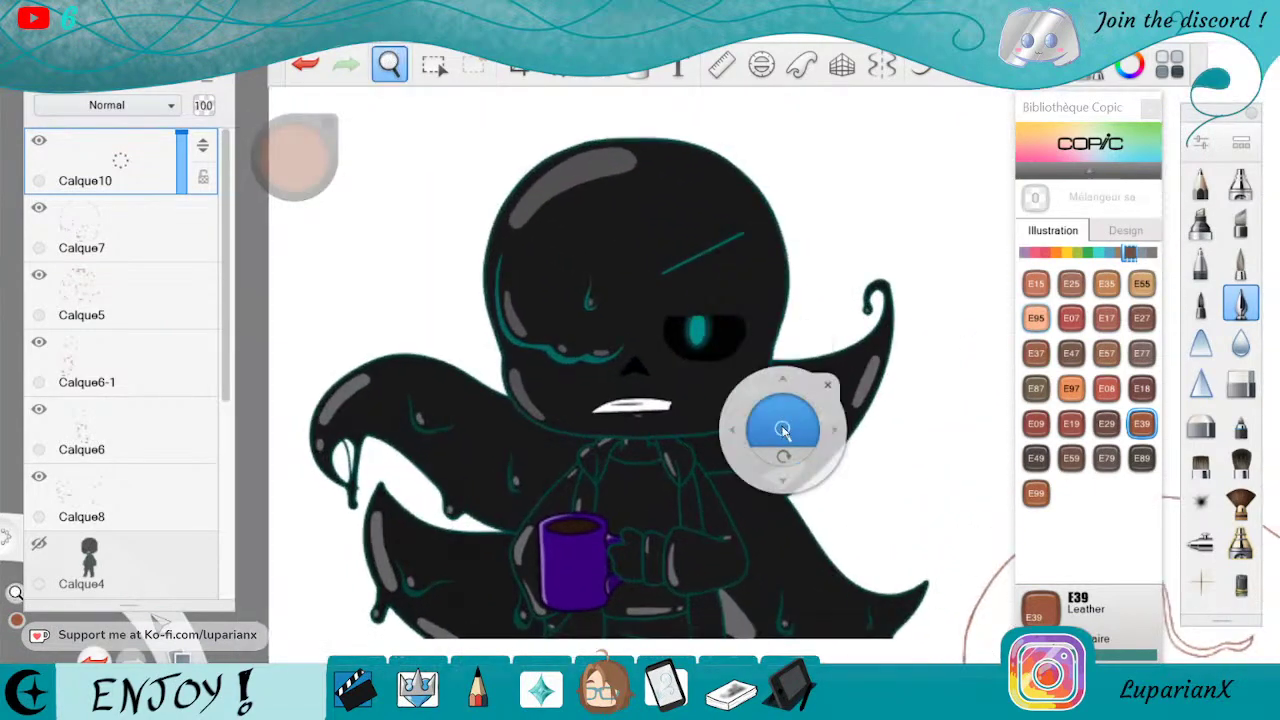
pyautogui.moveTo(788, 440); pyautogui.dragTo(787, 397)
pyautogui.moveTo(761, 486); pyautogui.dragTo(842, 275)
pyautogui.moveTo(931, 324); pyautogui.dragTo(920, 418)
pyautogui.moveTo(866, 492)
pyautogui.mouseDown()
pyautogui.moveTo(826, 580)
pyautogui.moveTo(663, 423)
pyautogui.moveTo(714, 434)
pyautogui.moveTo(893, 532)
pyautogui.moveTo(790, 458)
pyautogui.moveTo(905, 515)
pyautogui.moveTo(817, 514)
pyautogui.moveTo(711, 543)
pyautogui.moveTo(871, 406)
pyautogui.moveTo(749, 529)
pyautogui.moveTo(800, 538)
pyautogui.moveTo(823, 451)
pyautogui.moveTo(694, 509)
pyautogui.moveTo(874, 543)
pyautogui.moveTo(834, 544)
pyautogui.moveTo(911, 531)
pyautogui.moveTo(889, 538)
pyautogui.mouseUp()
pyautogui.click(849, 538)
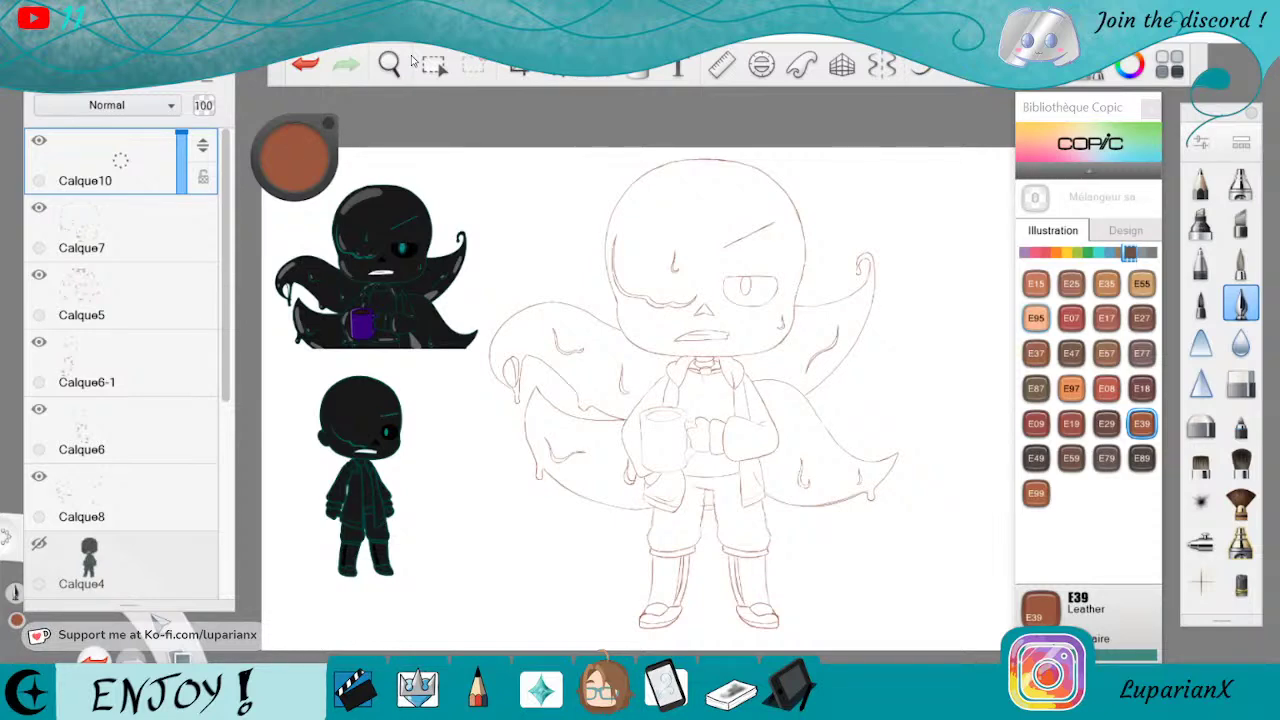
# Sample the dark teal outline colour beside the ear of the small full-body reference character as the drawing colour
pyautogui.click(390, 64)
pyautogui.moveTo(645, 380); pyautogui.dragTo(752, 537)
pyautogui.moveTo(532, 505); pyautogui.dragTo(570, 500)
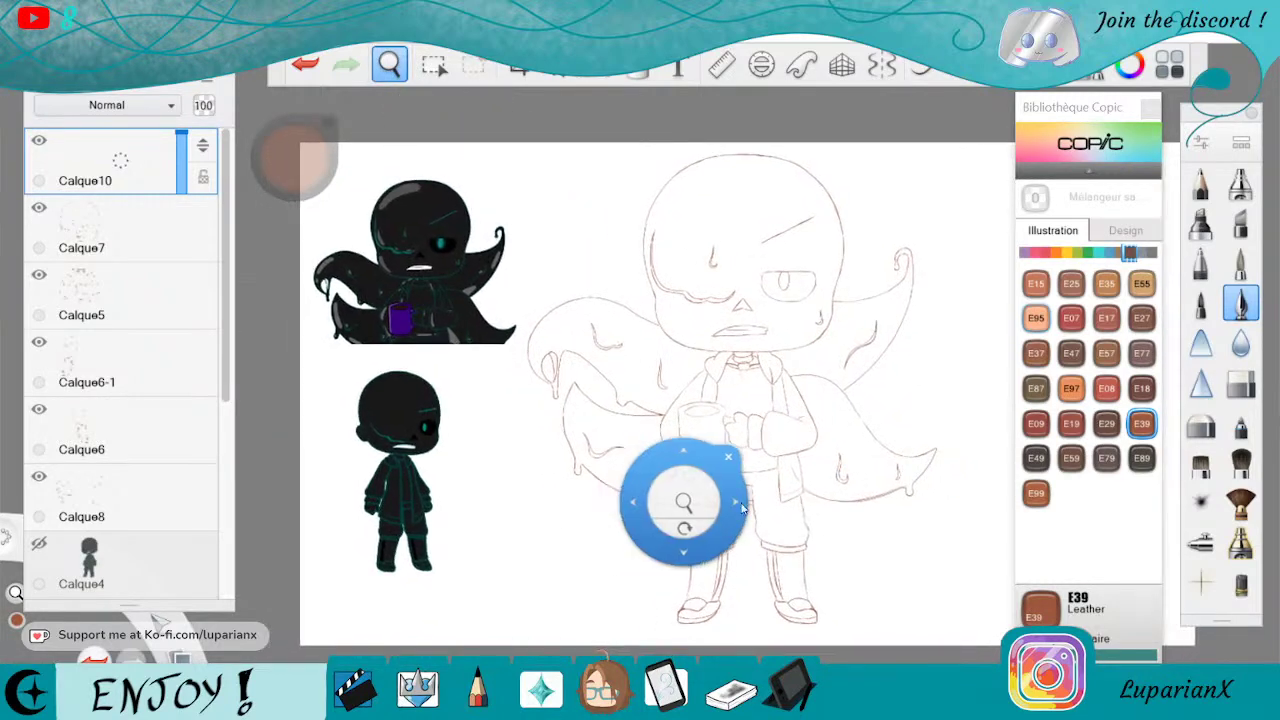
pyautogui.moveTo(699, 491); pyautogui.dragTo(694, 492)
pyautogui.moveTo(345, 369); pyautogui.dragTo(685, 220)
pyautogui.moveTo(551, 471); pyautogui.dragTo(772, 451)
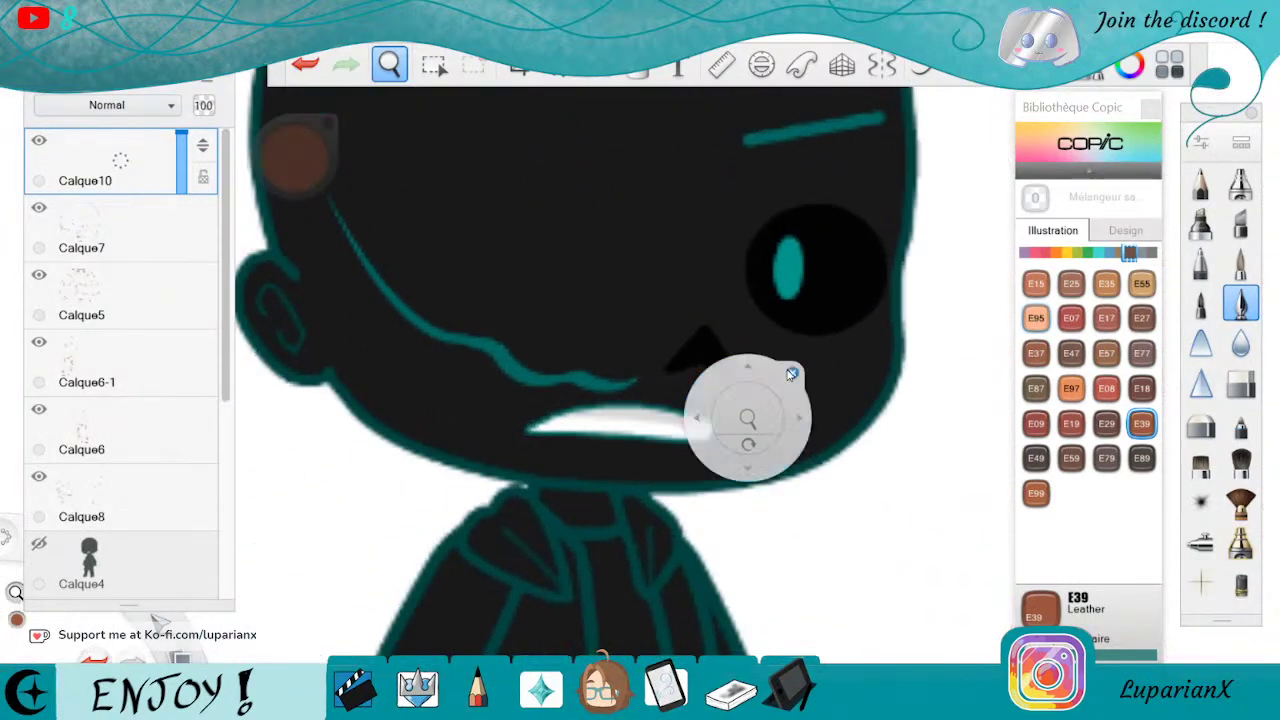
pyautogui.click(792, 374)
pyautogui.click(287, 163)
pyautogui.click(293, 238)
pyautogui.keyDown('alt'); pyautogui.click(295, 272); pyautogui.keyUp('alt')
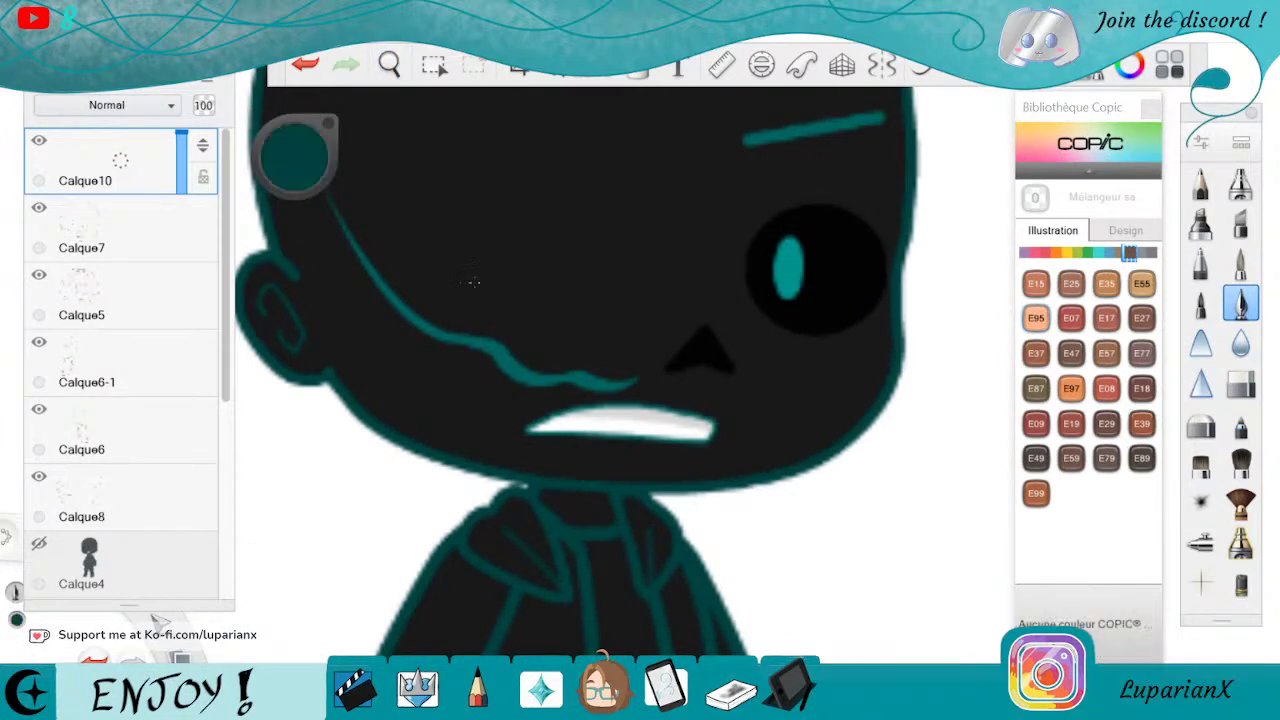
# Choose the Pinceau brush for inking the sketch and set its size to 3,0
pyautogui.click(389, 64)
pyautogui.moveTo(452, 128)
pyautogui.mouseDown()
pyautogui.moveTo(558, 352)
pyautogui.moveTo(408, 482)
pyautogui.moveTo(274, 535)
pyautogui.mouseUp()
pyautogui.moveTo(917, 457); pyautogui.dragTo(792, 540)
pyautogui.moveTo(825, 361); pyautogui.dragTo(842, 549)
pyautogui.moveTo(670, 468); pyautogui.dragTo(704, 534)
pyautogui.moveTo(766, 502); pyautogui.dragTo(781, 467)
pyautogui.click(824, 421)
pyautogui.click(1241, 264)
pyautogui.click(1243, 266)
pyautogui.moveTo(902, 433); pyautogui.dragTo(906, 432)
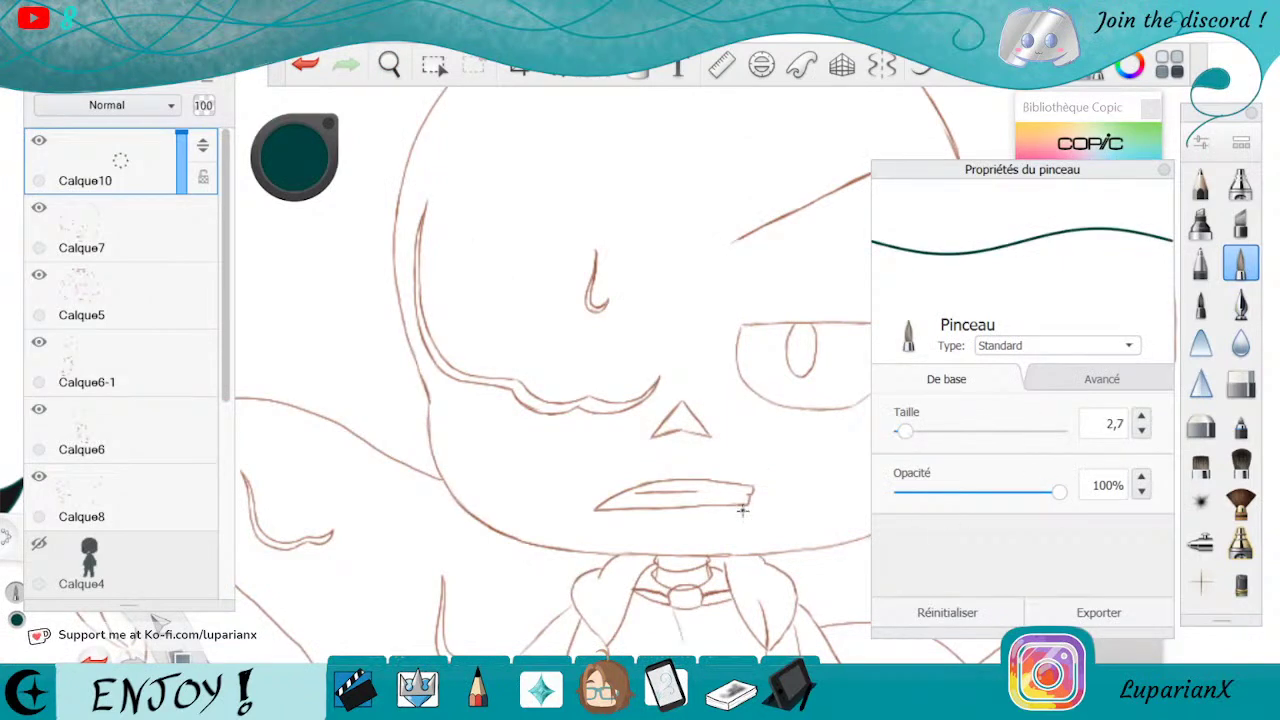
pyautogui.click(1141, 424)
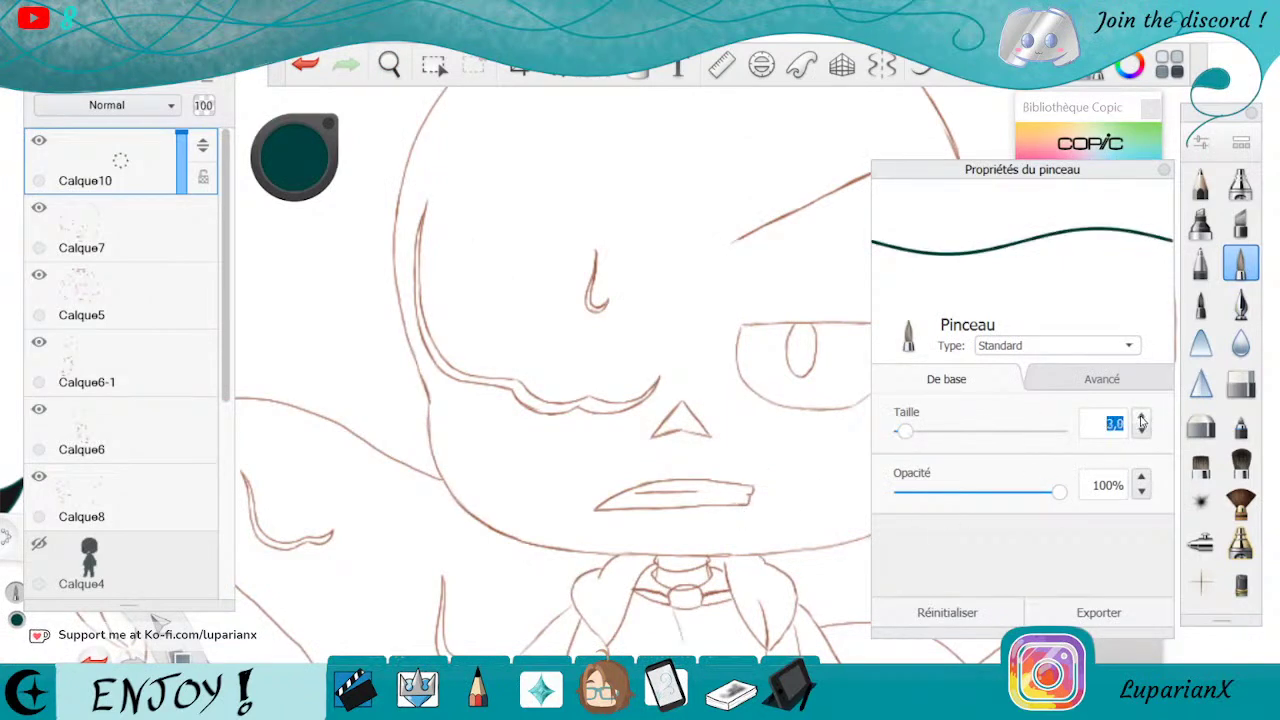
pyautogui.click(1166, 170)
# Examine the contour of the sketched head up close and at different angles to find where inking can start
pyautogui.click(389, 63)
pyautogui.moveTo(443, 129); pyautogui.dragTo(843, 471)
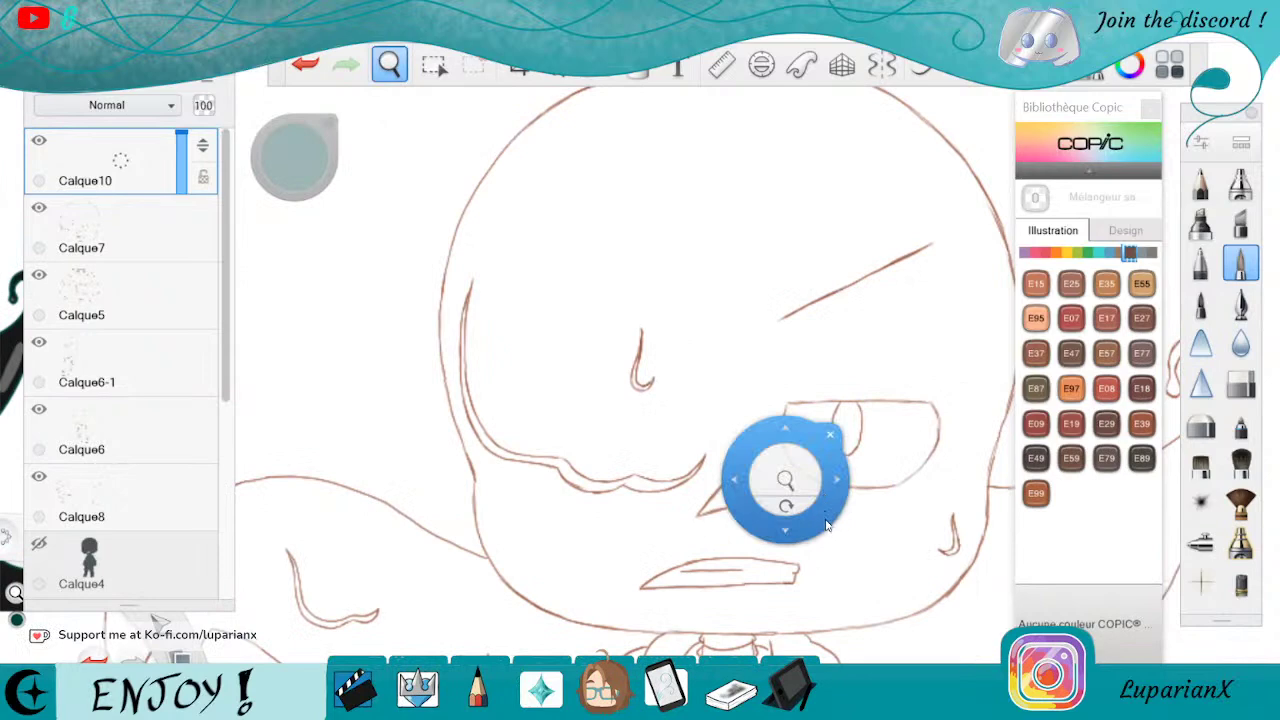
pyautogui.moveTo(620, 503); pyautogui.dragTo(656, 586)
pyautogui.moveTo(729, 494); pyautogui.dragTo(803, 337)
pyautogui.moveTo(563, 371); pyautogui.dragTo(682, 640)
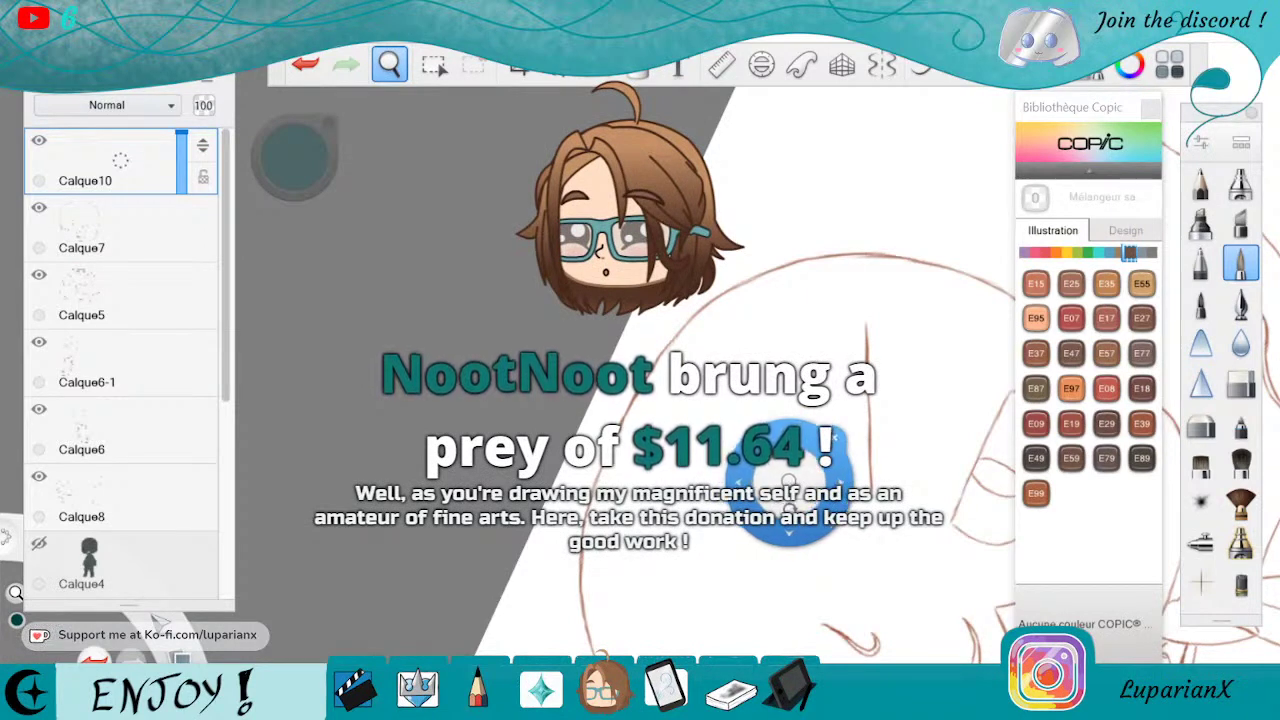
pyautogui.click(839, 437)
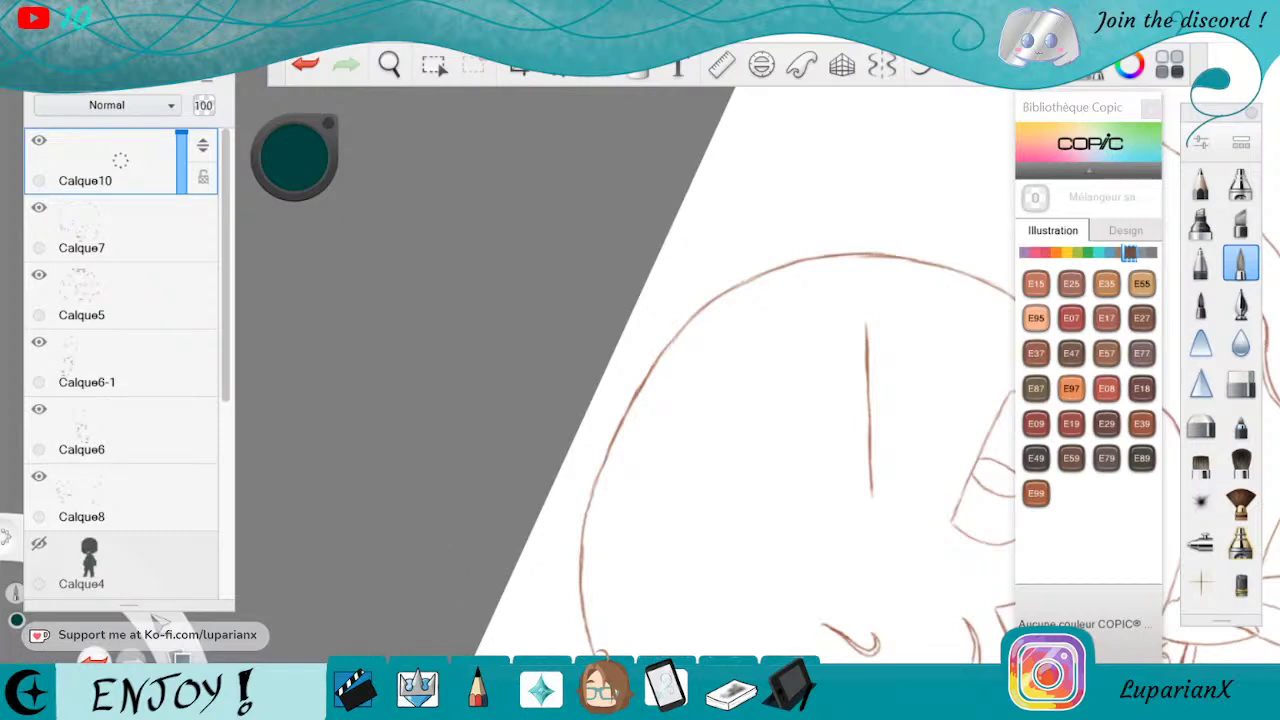
pyautogui.click(390, 64)
pyautogui.moveTo(451, 134)
pyautogui.mouseDown()
pyautogui.moveTo(623, 294)
pyautogui.moveTo(857, 400)
pyautogui.moveTo(873, 457)
pyautogui.mouseUp()
pyautogui.moveTo(711, 534); pyautogui.dragTo(714, 529)
pyautogui.moveTo(651, 563); pyautogui.dragTo(812, 528)
pyautogui.moveTo(643, 197); pyautogui.dragTo(753, 513)
pyautogui.moveTo(756, 557); pyautogui.dragTo(774, 531)
pyautogui.moveTo(607, 404); pyautogui.dragTo(854, 615)
pyautogui.moveTo(698, 388); pyautogui.dragTo(668, 443)
pyautogui.moveTo(802, 560); pyautogui.dragTo(783, 325)
pyautogui.moveTo(788, 483)
pyautogui.mouseDown()
pyautogui.moveTo(600, 484)
pyautogui.moveTo(656, 420)
pyautogui.mouseUp()
pyautogui.moveTo(648, 598); pyautogui.dragTo(858, 386)
pyautogui.click(891, 298)
# Reduce the size of the Pinceau brush by five increments
pyautogui.moveTo(681, 238); pyautogui.dragTo(680, 240)
pyautogui.click(1241, 262)
pyautogui.click(1141, 430)
pyautogui.click(1141, 430)
pyautogui.click(1141, 430)
pyautogui.click(1141, 430)
pyautogui.click(1141, 430)
pyautogui.click(1137, 152)
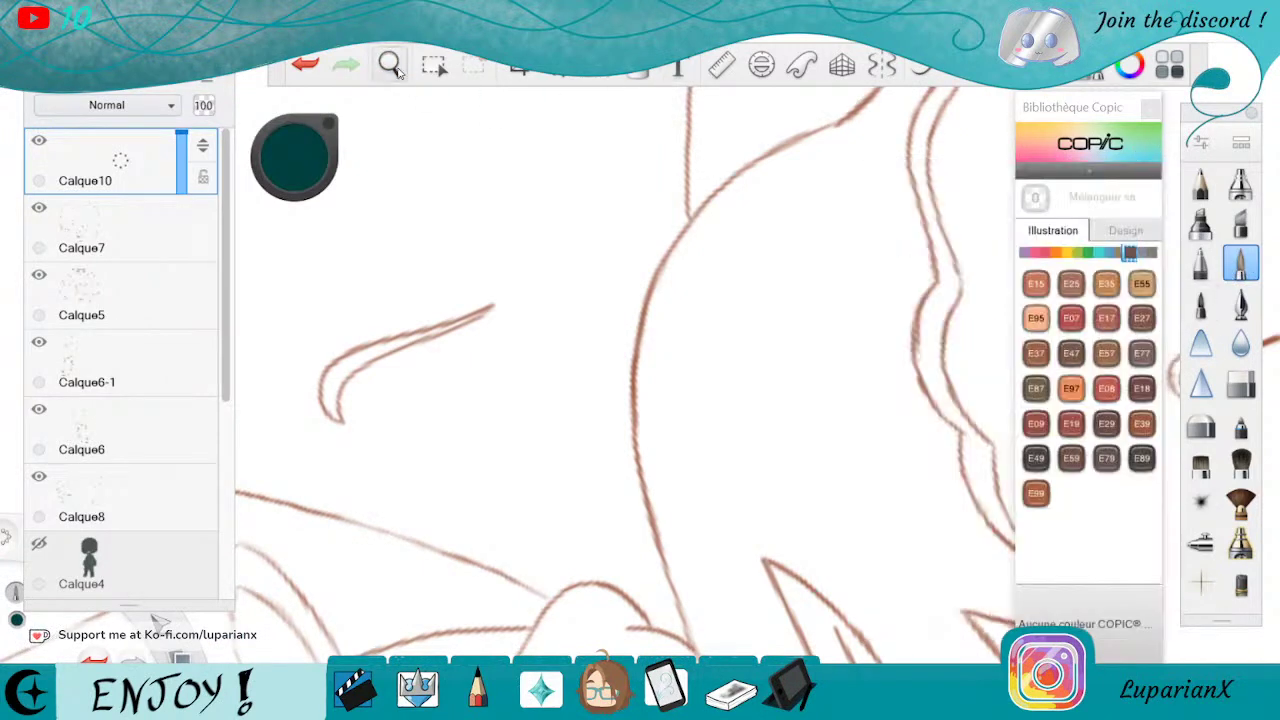
# Turn on stroke assistance at level 3 and ink the head's left cheek and jaw contour in dark teal
pyautogui.click(390, 64)
pyautogui.moveTo(455, 140); pyautogui.dragTo(449, 131)
pyautogui.moveTo(776, 331); pyautogui.dragTo(795, 382)
pyautogui.click(804, 321)
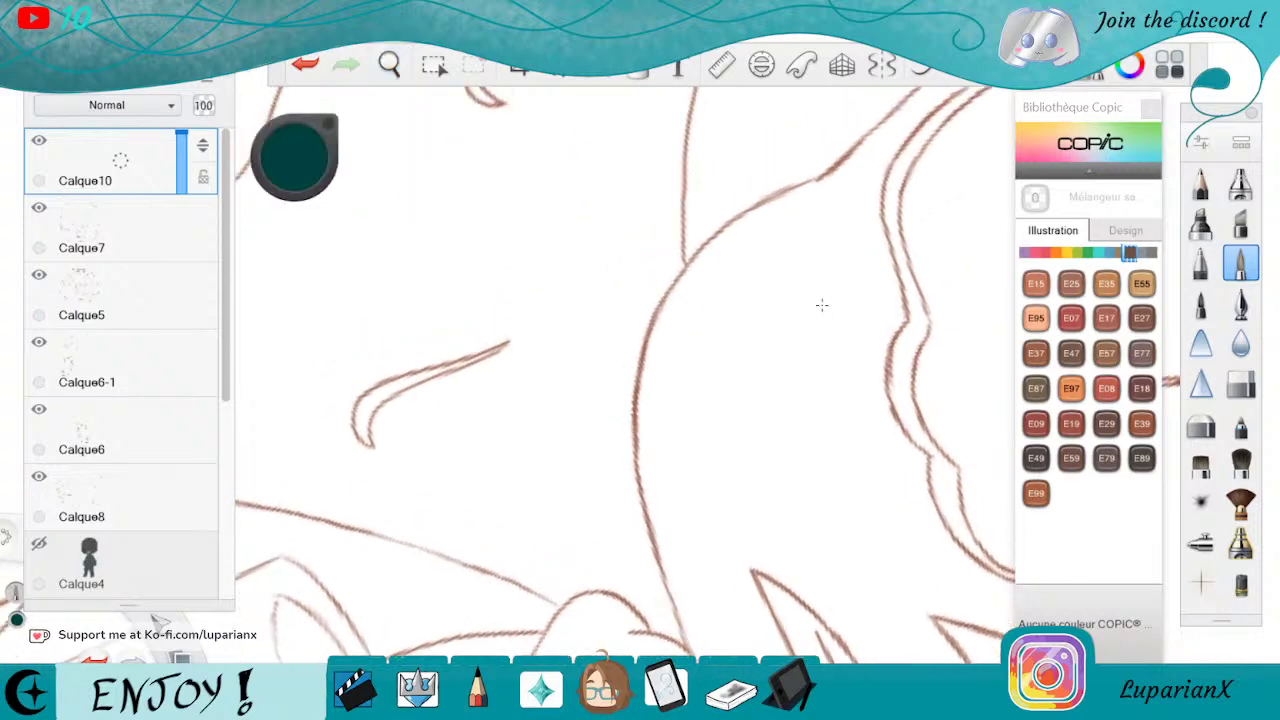
pyautogui.click(962, 76)
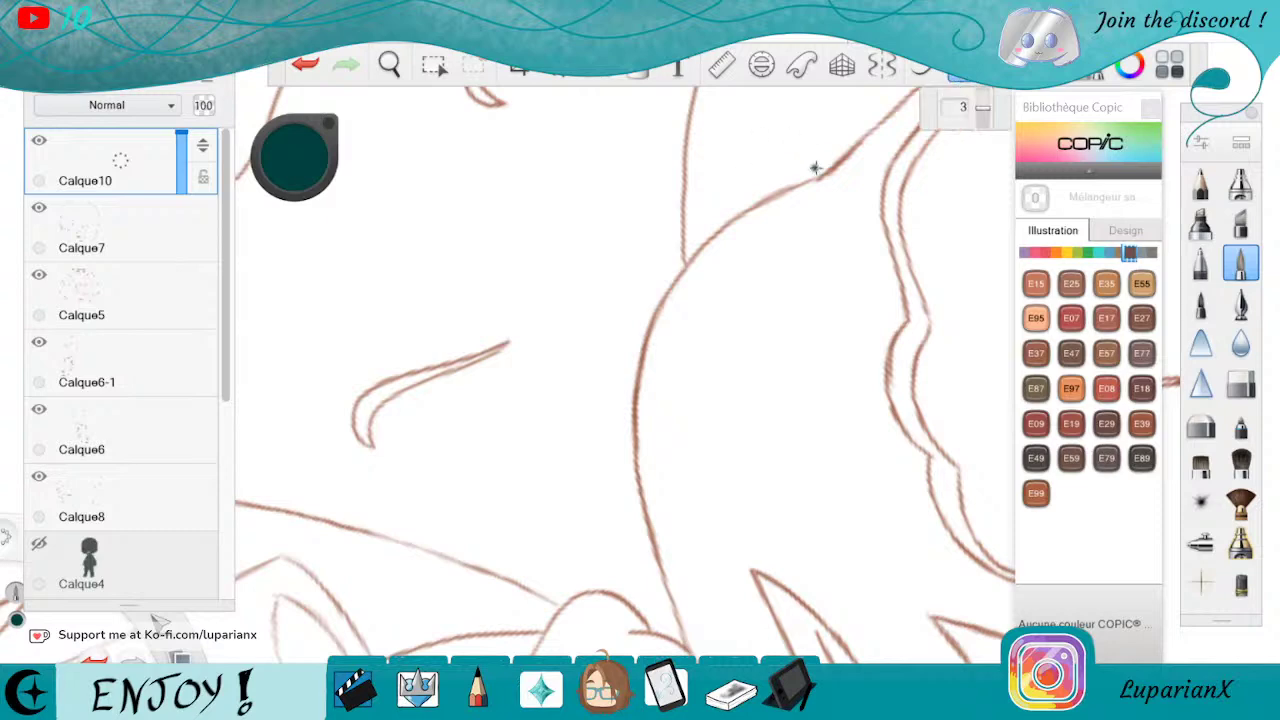
pyautogui.moveTo(818, 177)
pyautogui.mouseDown()
pyautogui.moveTo(708, 240)
pyautogui.moveTo(640, 358)
pyautogui.mouseUp()
pyautogui.moveTo(632, 405)
pyautogui.mouseDown()
pyautogui.moveTo(643, 500)
pyautogui.moveTo(692, 655)
pyautogui.mouseUp()
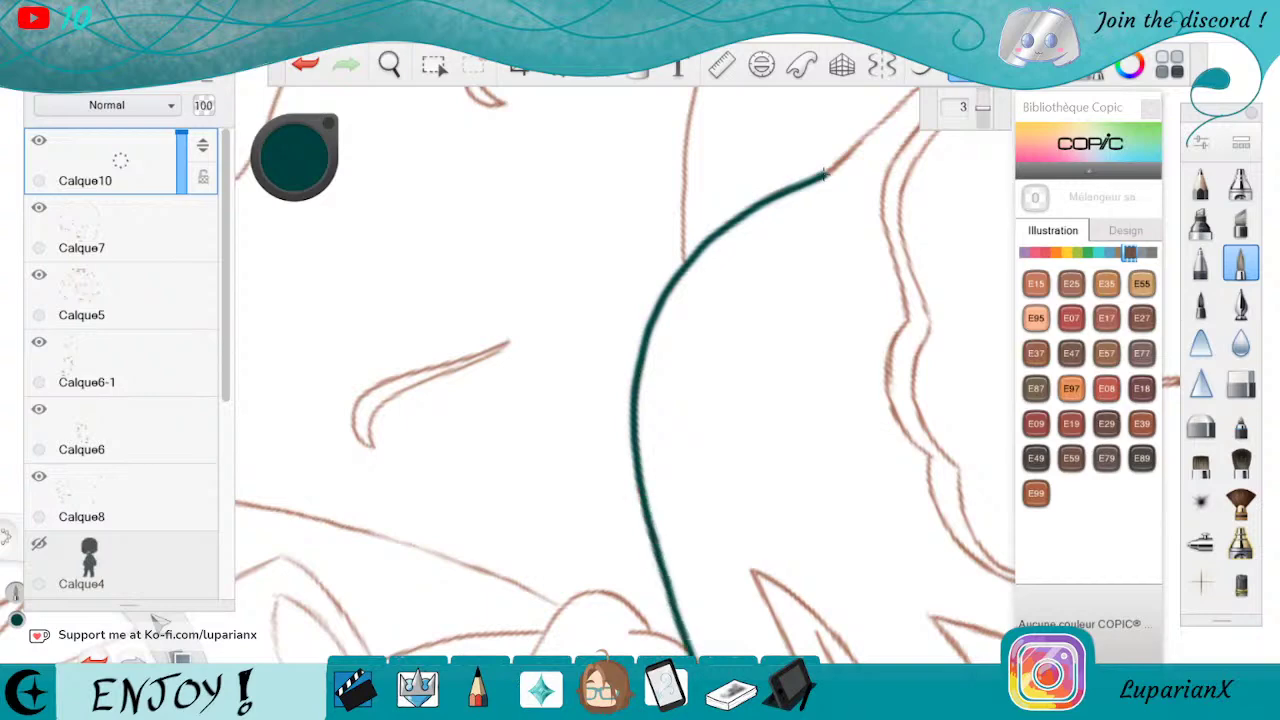
# Continue the dark teal outline along the left side of the head, next to the curved face line
pyautogui.click(389, 65)
pyautogui.moveTo(914, 276); pyautogui.dragTo(695, 558)
pyautogui.moveTo(815, 480); pyautogui.dragTo(801, 499)
pyautogui.moveTo(774, 572); pyautogui.dragTo(800, 580)
pyautogui.click(851, 500)
pyautogui.moveTo(812, 86)
pyautogui.mouseDown()
pyautogui.moveTo(743, 215)
pyautogui.moveTo(707, 350)
pyautogui.moveTo(702, 447)
pyautogui.moveTo(721, 604)
pyautogui.mouseUp()
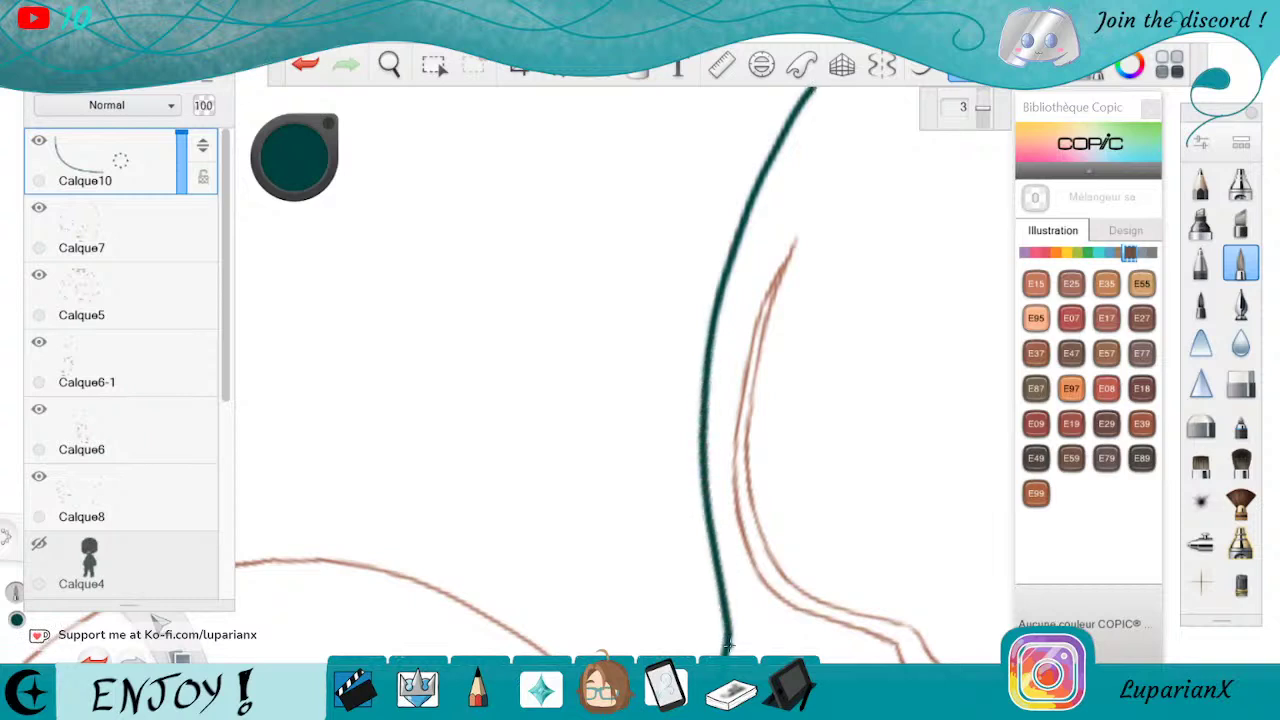
# Ink the upper-left curve of the head in dark teal, following the sketch towards the existing outline
pyautogui.click(389, 63)
pyautogui.moveTo(949, 226); pyautogui.dragTo(838, 405)
pyautogui.moveTo(722, 395)
pyautogui.mouseDown()
pyautogui.moveTo(713, 479)
pyautogui.moveTo(737, 529)
pyautogui.mouseUp()
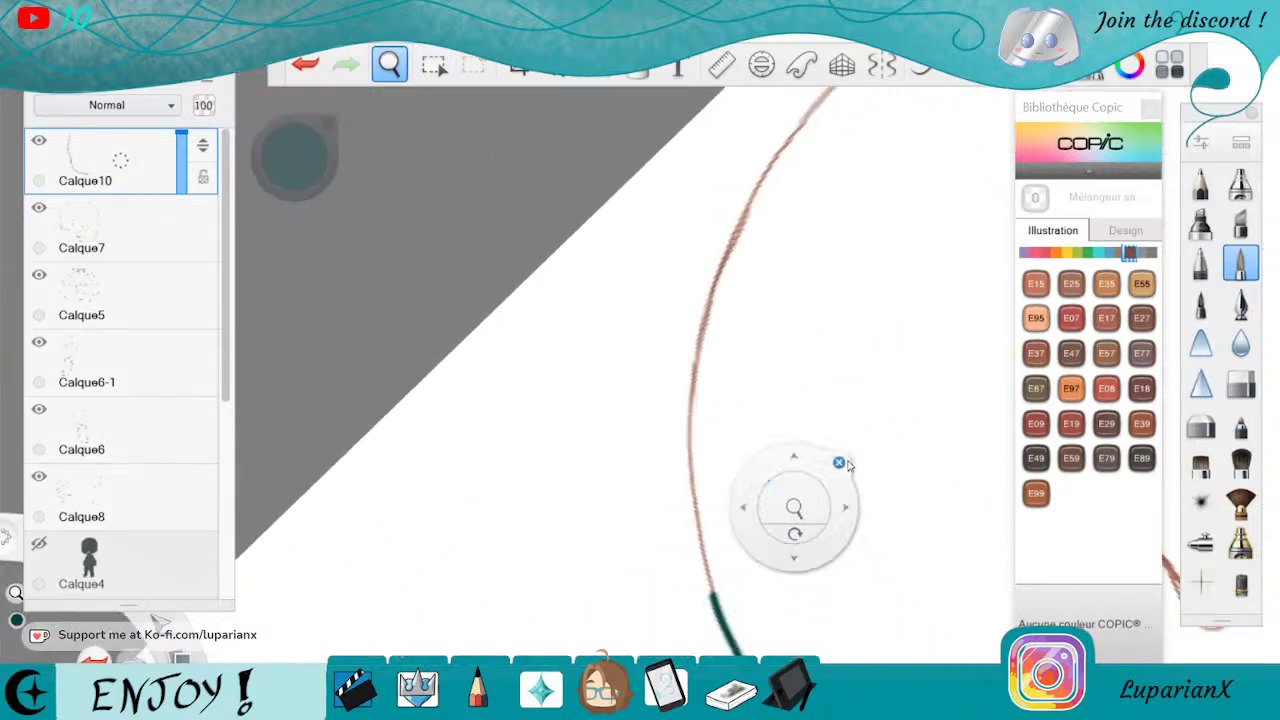
pyautogui.click(845, 462)
pyautogui.moveTo(826, 92)
pyautogui.mouseDown()
pyautogui.moveTo(702, 324)
pyautogui.moveTo(687, 446)
pyautogui.moveTo(716, 622)
pyautogui.mouseUp()
# Erase the end of the upper-left head stroke near its join and undo the attempt to extend it with the brush
pyautogui.press('e')
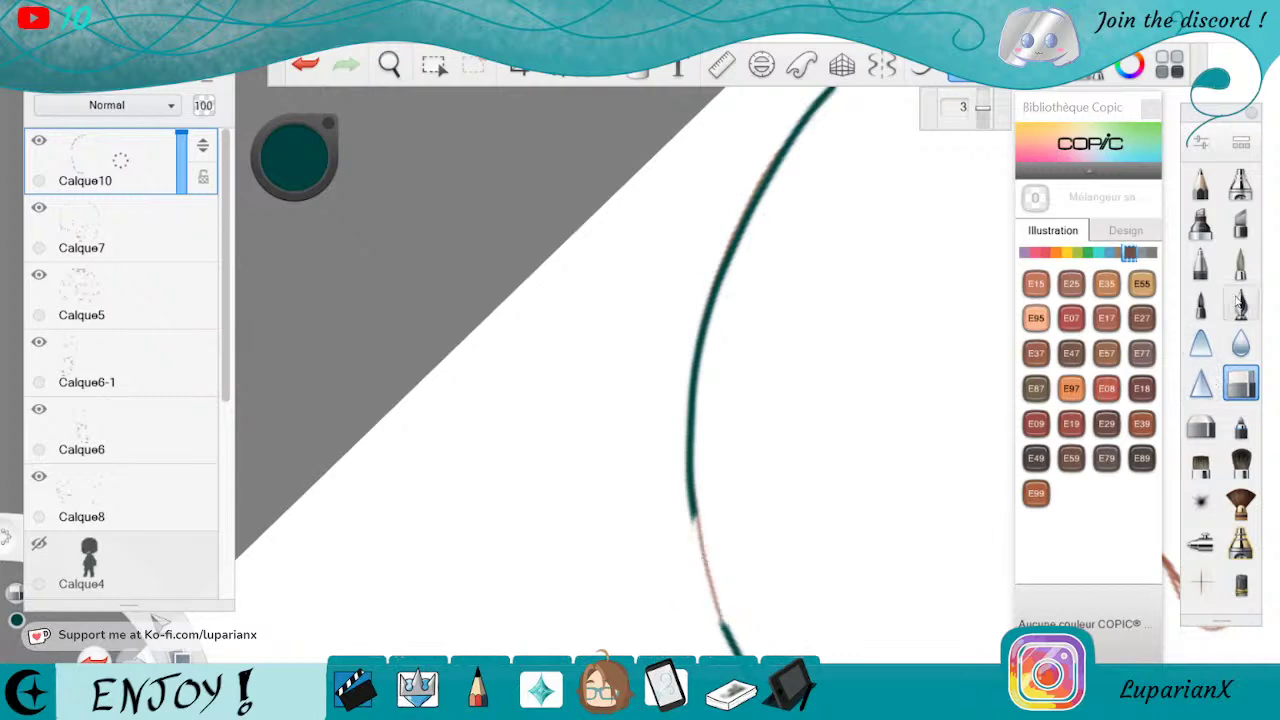
pyautogui.click(1240, 262)
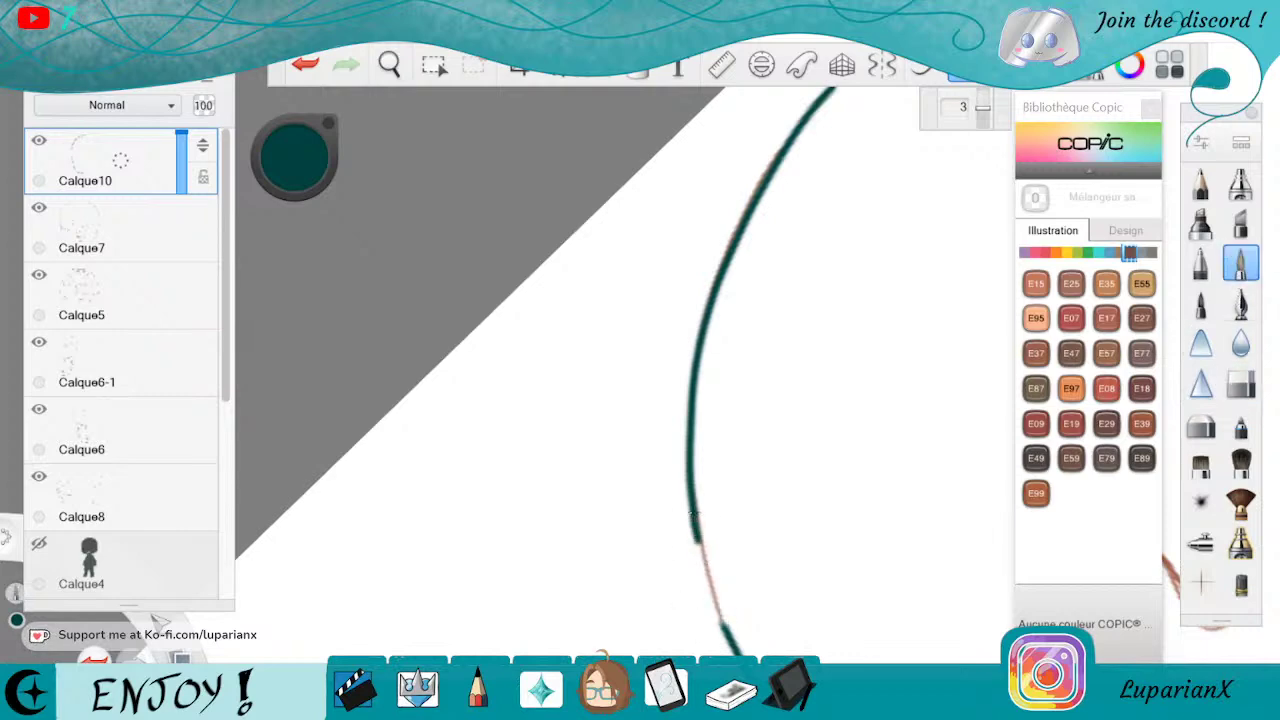
pyautogui.click(307, 64)
# Trim the stroke end at the gap in the head's outline and redraw the missing joining segment in dark teal
pyautogui.click(389, 64)
pyautogui.moveTo(806, 556)
pyautogui.mouseDown()
pyautogui.moveTo(625, 620)
pyautogui.moveTo(859, 459)
pyautogui.moveTo(879, 404)
pyautogui.mouseUp()
pyautogui.moveTo(814, 432); pyautogui.dragTo(802, 522)
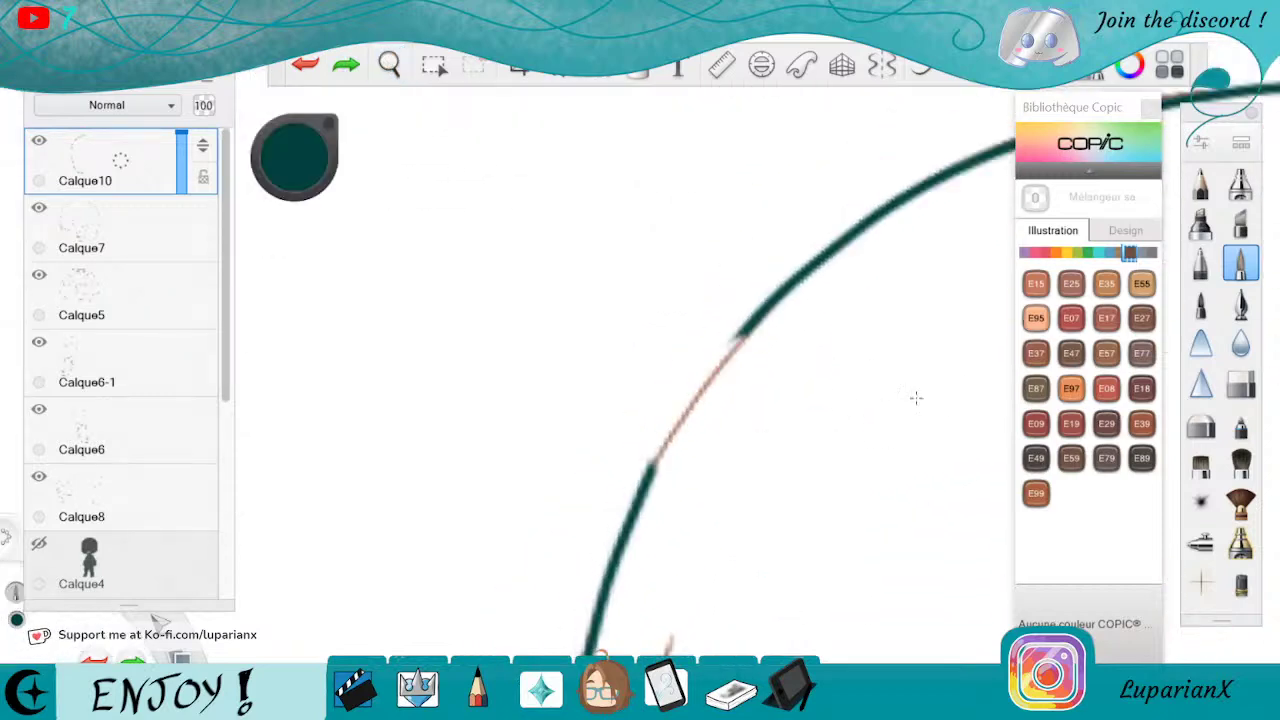
pyautogui.click(1238, 383)
pyautogui.moveTo(738, 340)
pyautogui.mouseDown()
pyautogui.moveTo(799, 275)
pyautogui.moveTo(683, 420)
pyautogui.mouseUp()
pyautogui.click(1241, 262)
pyautogui.click(305, 64)
pyautogui.moveTo(797, 277); pyautogui.dragTo(650, 468)
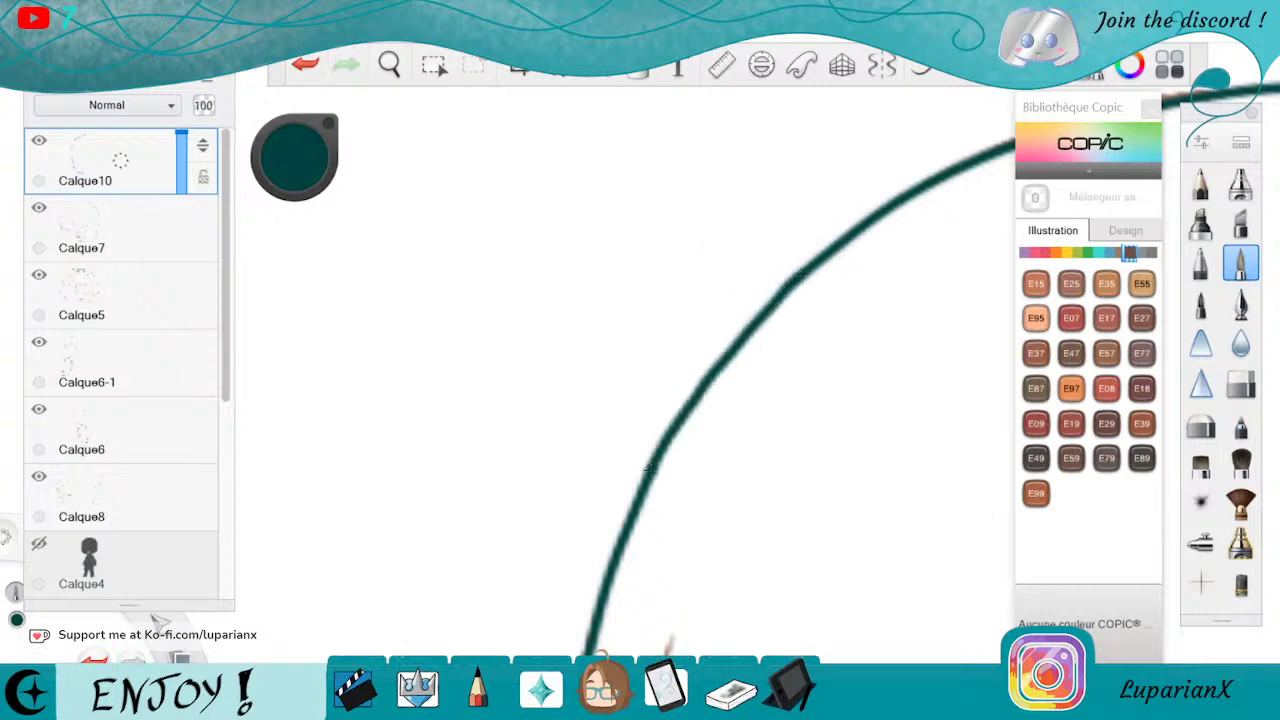
pyautogui.click(305, 64)
pyautogui.moveTo(800, 271); pyautogui.dragTo(650, 470)
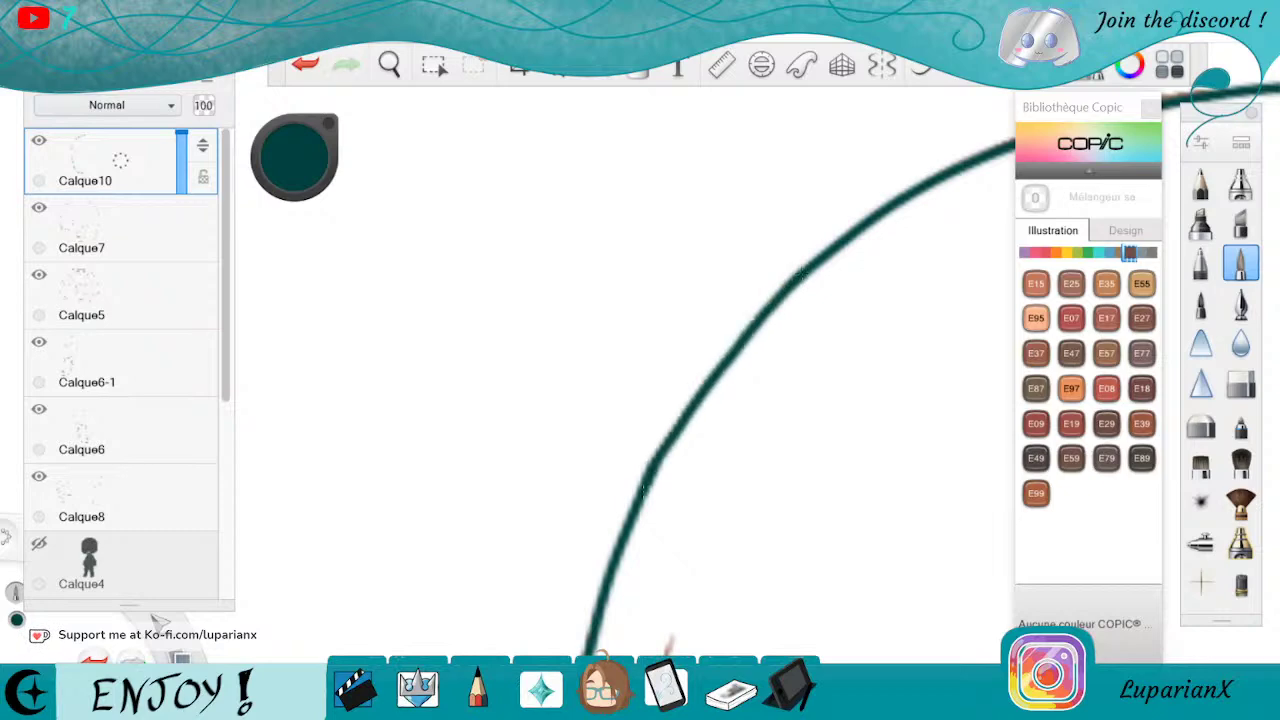
pyautogui.click(389, 64)
pyautogui.moveTo(420, 106); pyautogui.dragTo(805, 506)
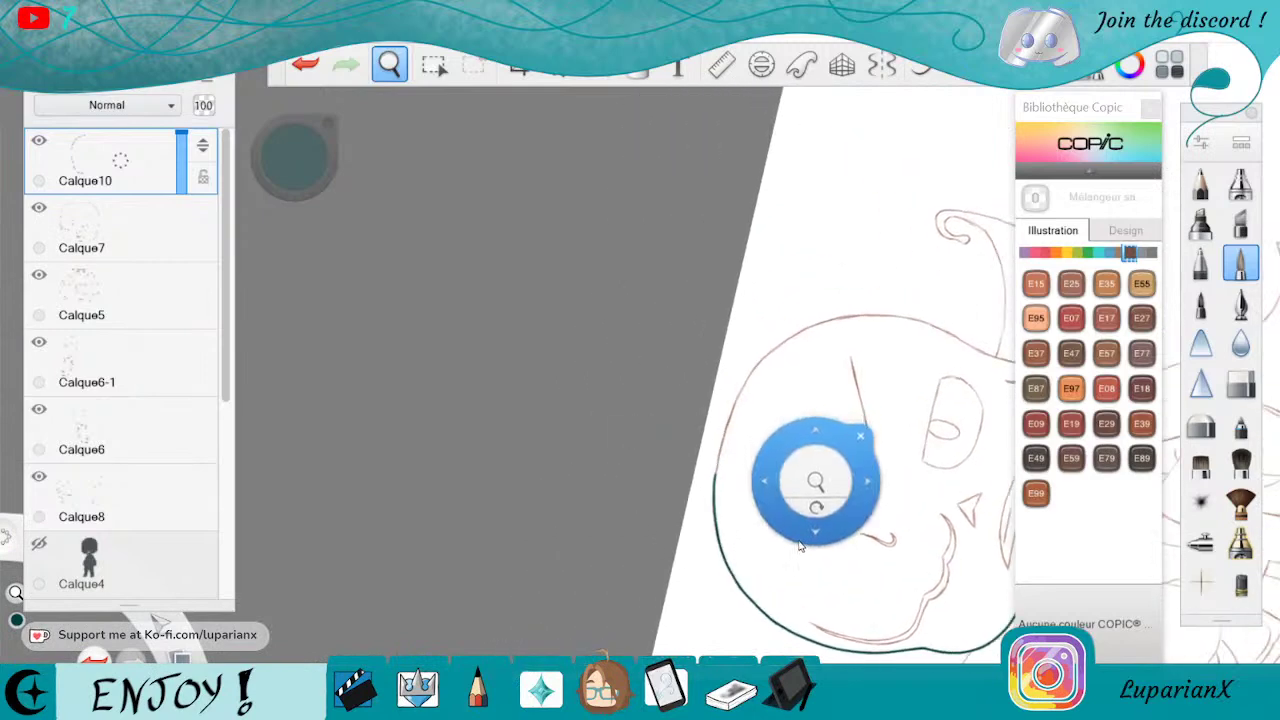
pyautogui.moveTo(803, 543); pyautogui.dragTo(798, 576)
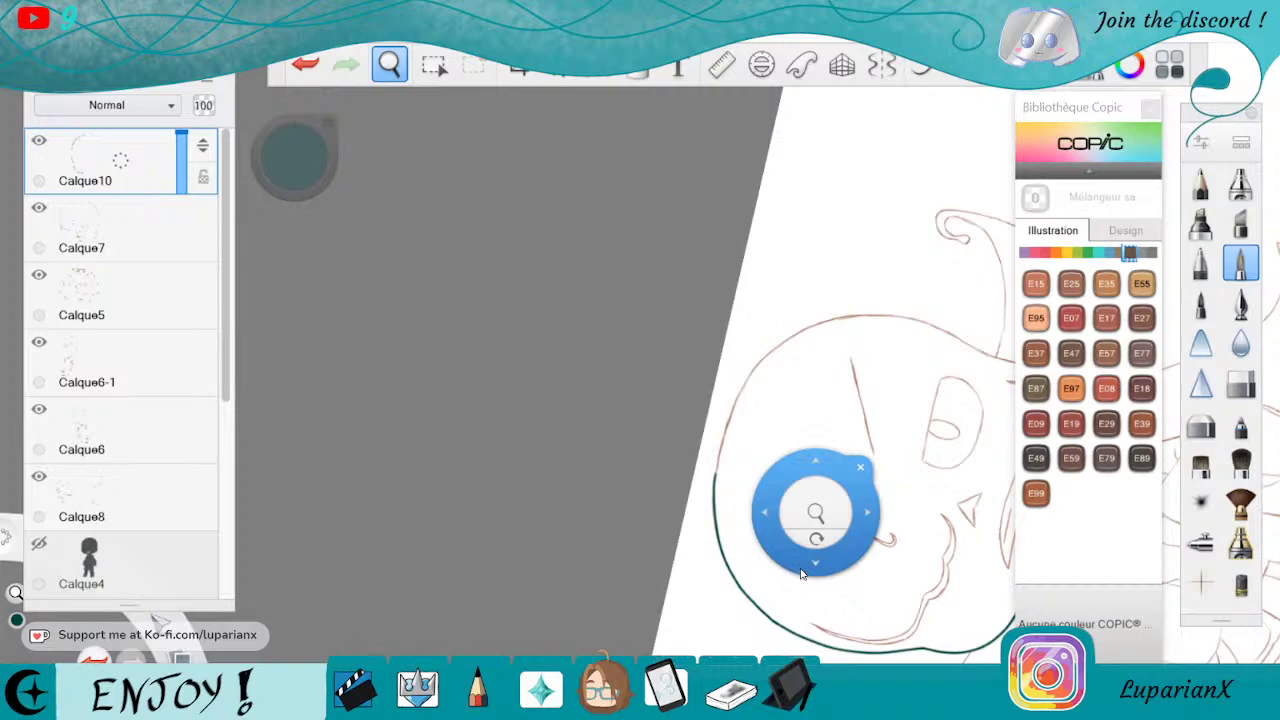
pyautogui.moveTo(798, 570); pyautogui.dragTo(793, 583)
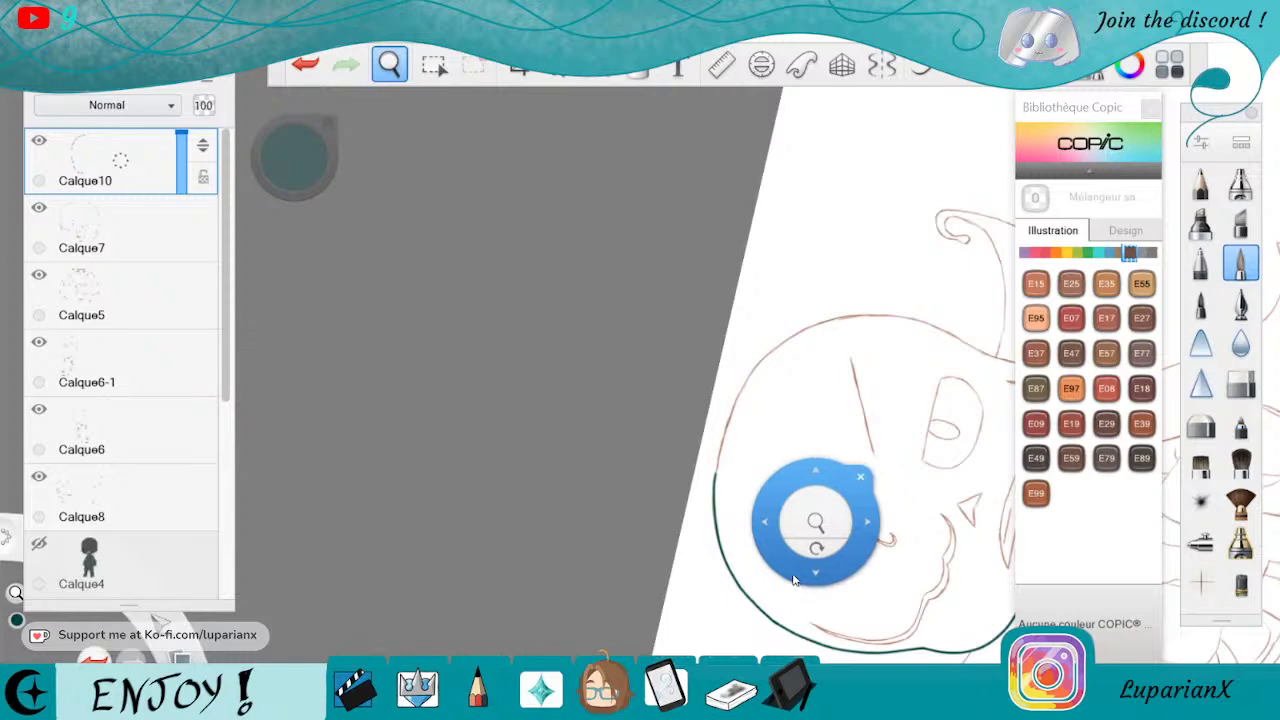
pyautogui.moveTo(795, 584); pyautogui.dragTo(795, 591)
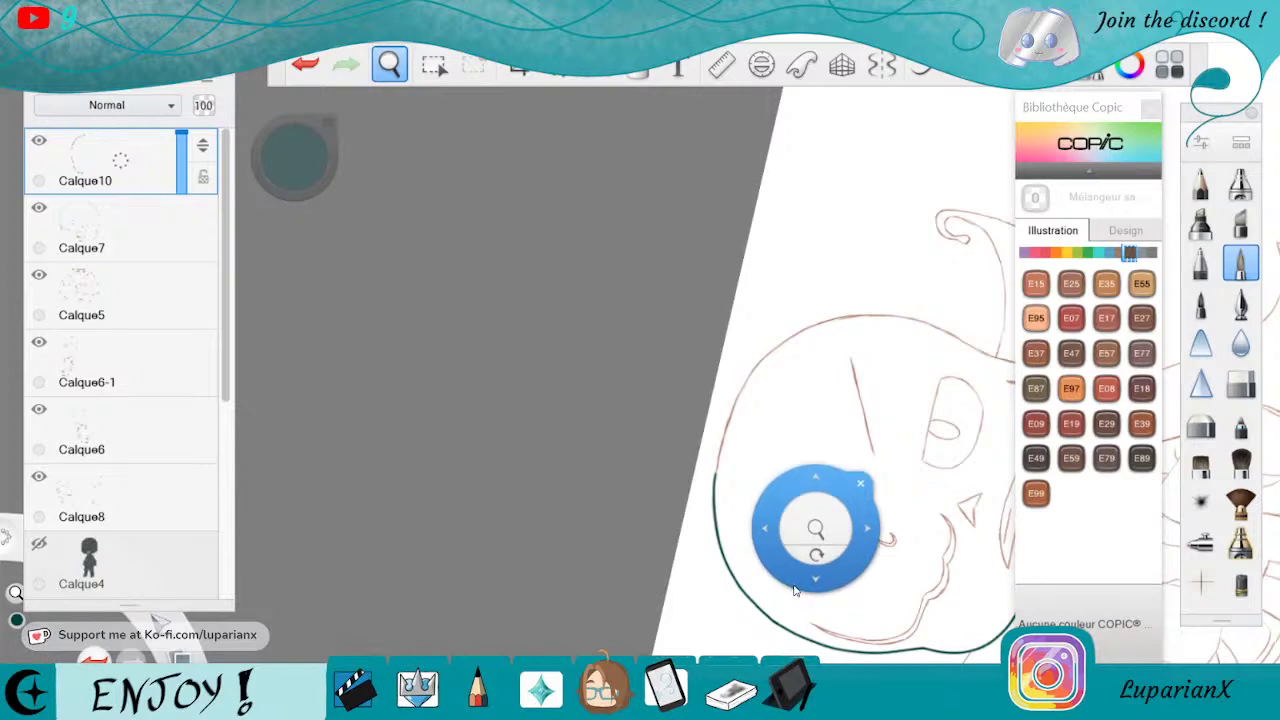
# Continue the dark teal outline across the top of the head, tracing the sketched curve onward from the existing stroke
pyautogui.moveTo(795, 591); pyautogui.dragTo(806, 604)
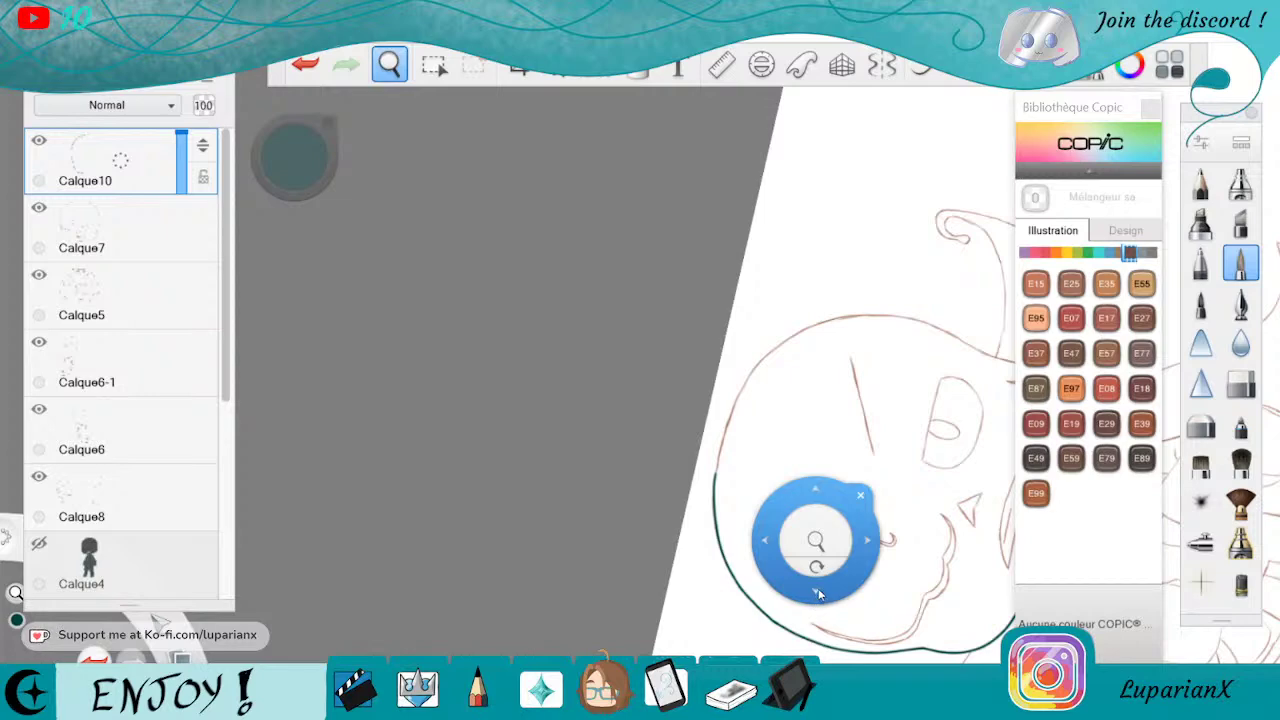
pyautogui.moveTo(766, 356); pyautogui.dragTo(783, 466)
pyautogui.moveTo(789, 523); pyautogui.dragTo(990, 240)
pyautogui.moveTo(856, 470); pyautogui.dragTo(770, 516)
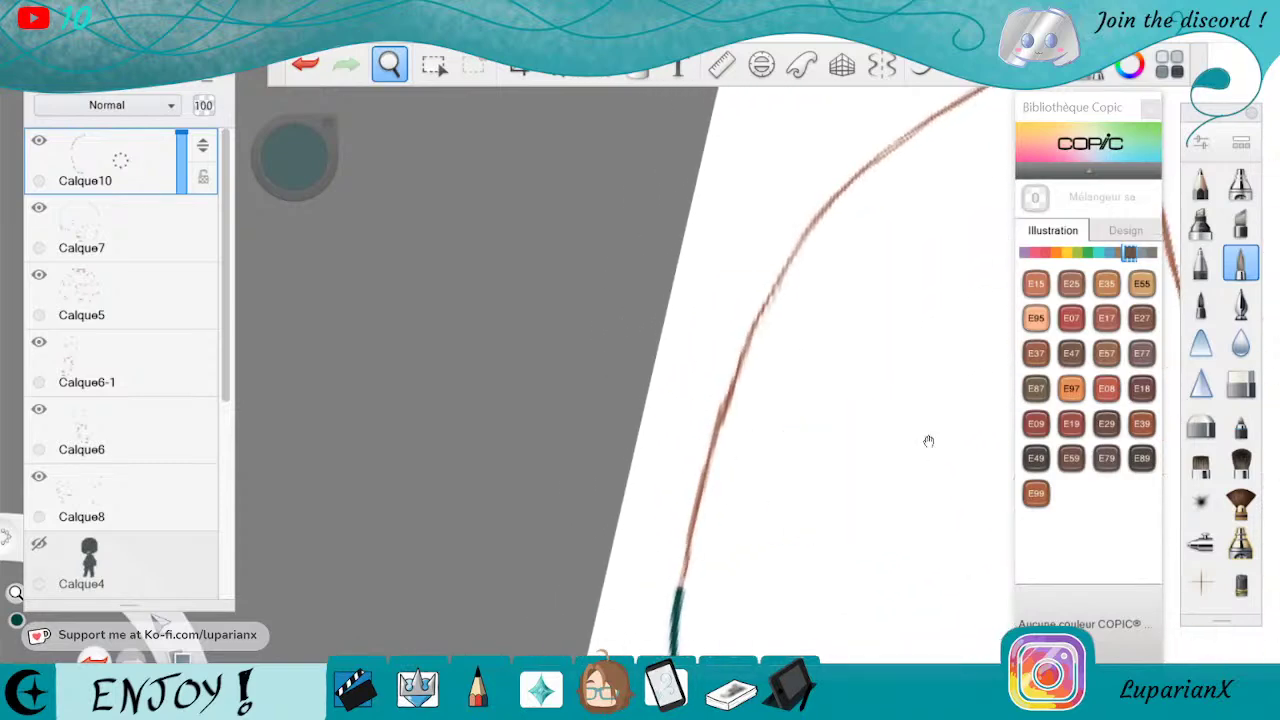
pyautogui.moveTo(929, 440); pyautogui.dragTo(879, 499)
pyautogui.click(958, 72)
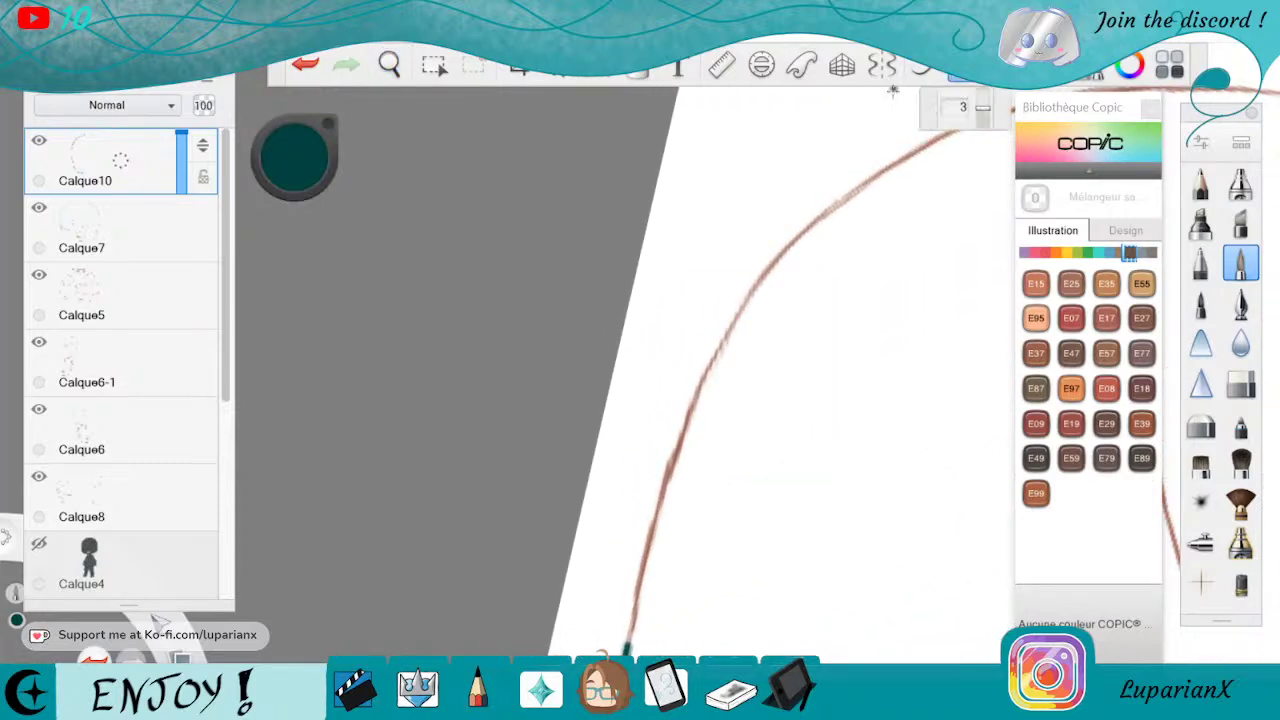
pyautogui.moveTo(922, 148)
pyautogui.mouseDown()
pyautogui.moveTo(852, 190)
pyautogui.moveTo(758, 284)
pyautogui.moveTo(662, 478)
pyautogui.mouseUp()
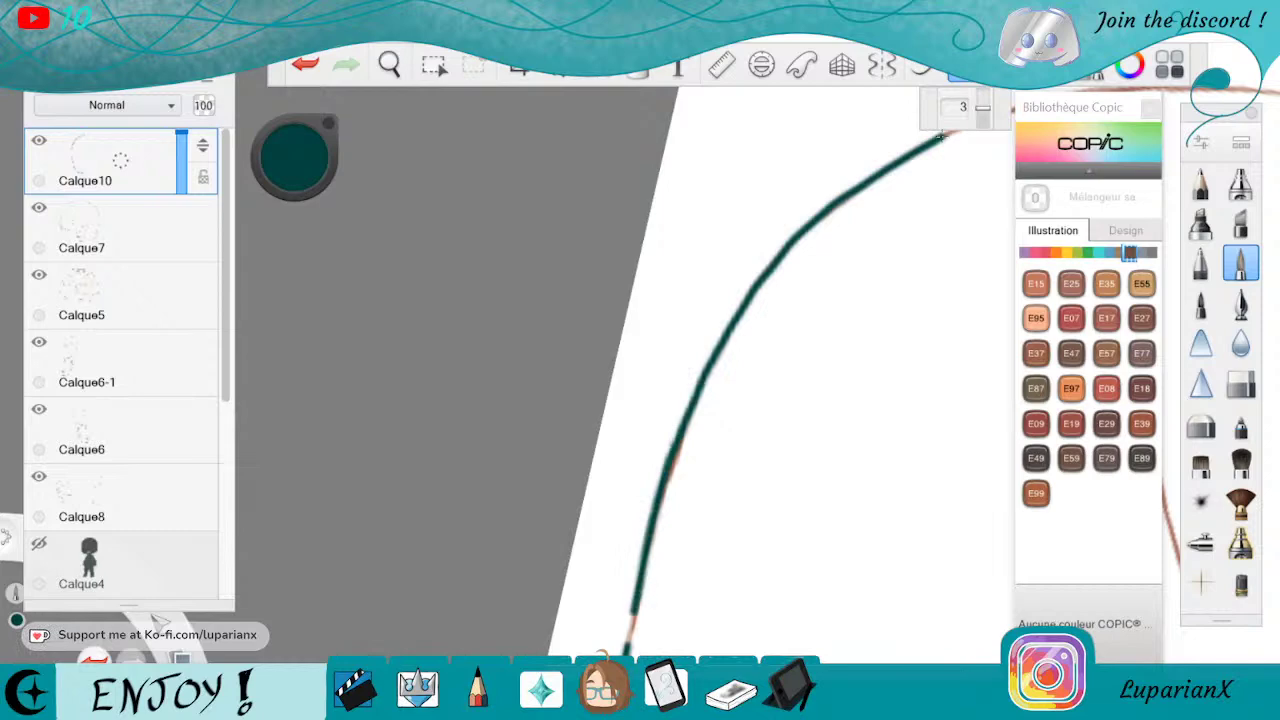
# Ink the head's upper-right curve in dark teal, from beside the slanted brow line back to the stroke over the top
pyautogui.press('space')
pyautogui.moveTo(928, 323); pyautogui.dragTo(795, 362)
pyautogui.moveTo(619, 248); pyautogui.dragTo(743, 503)
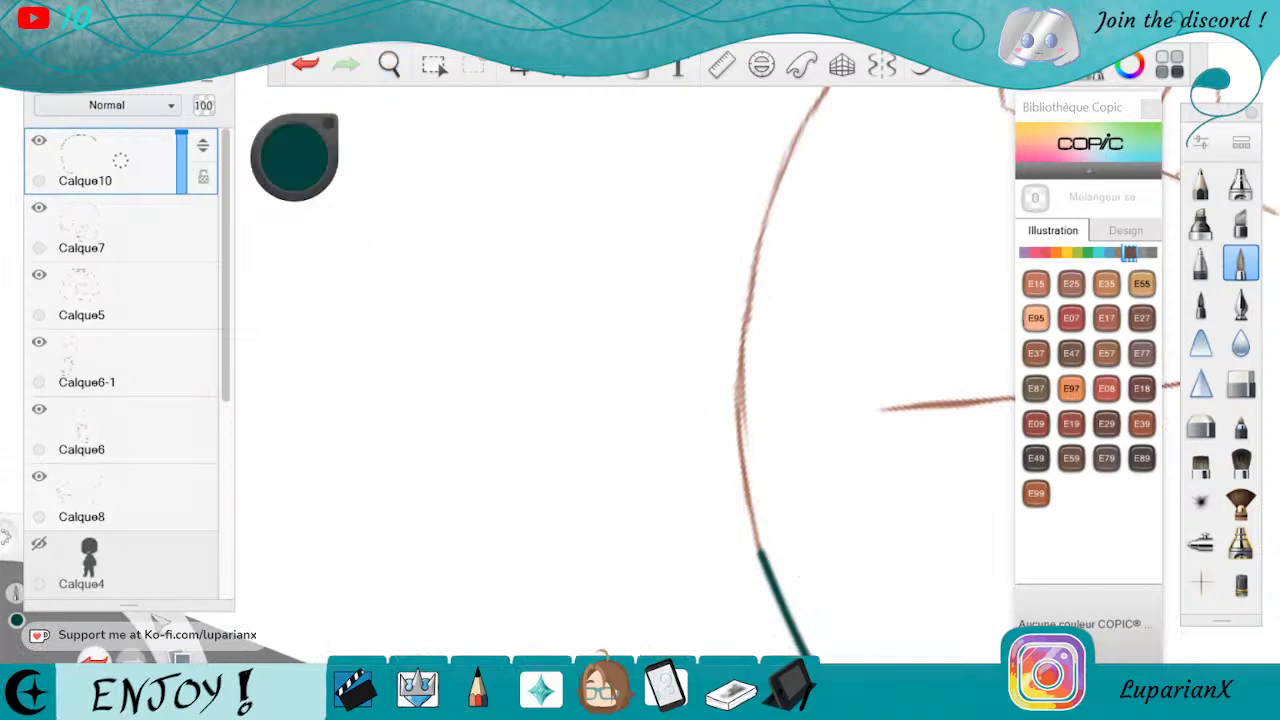
pyautogui.moveTo(825, 90); pyautogui.dragTo(800, 125)
pyautogui.moveTo(775, 180)
pyautogui.mouseDown()
pyautogui.moveTo(738, 352)
pyautogui.moveTo(740, 475)
pyautogui.mouseUp()
pyautogui.moveTo(750, 525); pyautogui.dragTo(772, 592)
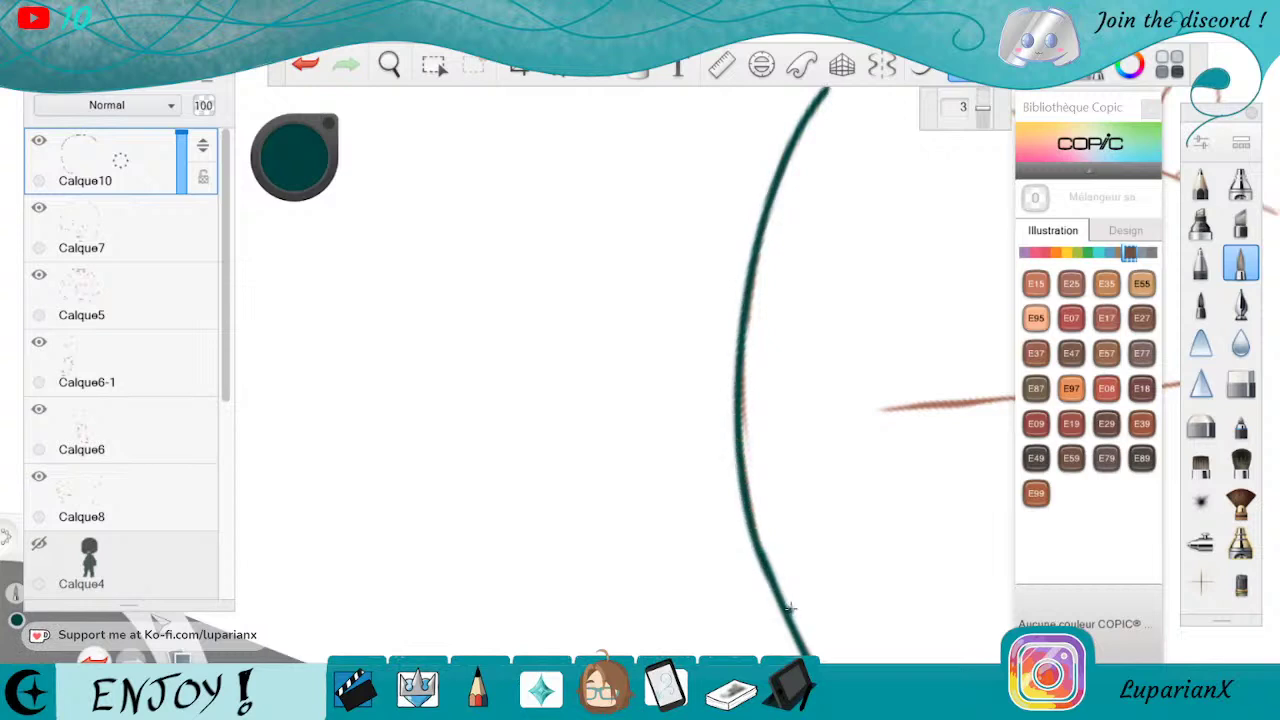
# Erase the uneven join between the two latest strokes at the head's upper-right curve
pyautogui.press('space')
pyautogui.moveTo(886, 583); pyautogui.dragTo(834, 473)
pyautogui.moveTo(719, 607); pyautogui.dragTo(854, 457)
pyautogui.click(1240, 383)
pyautogui.moveTo(748, 368); pyautogui.dragTo(754, 357)
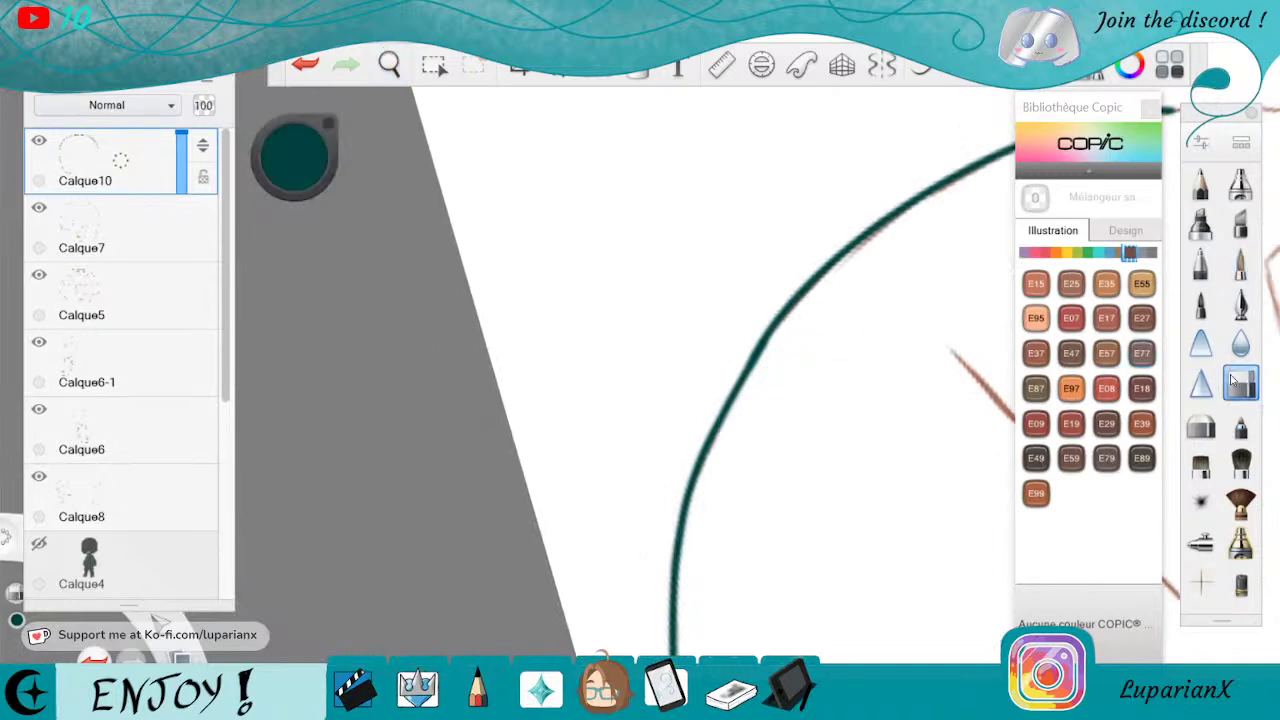
pyautogui.moveTo(787, 307)
pyautogui.mouseDown()
pyautogui.moveTo(740, 380)
pyautogui.moveTo(702, 483)
pyautogui.mouseUp()
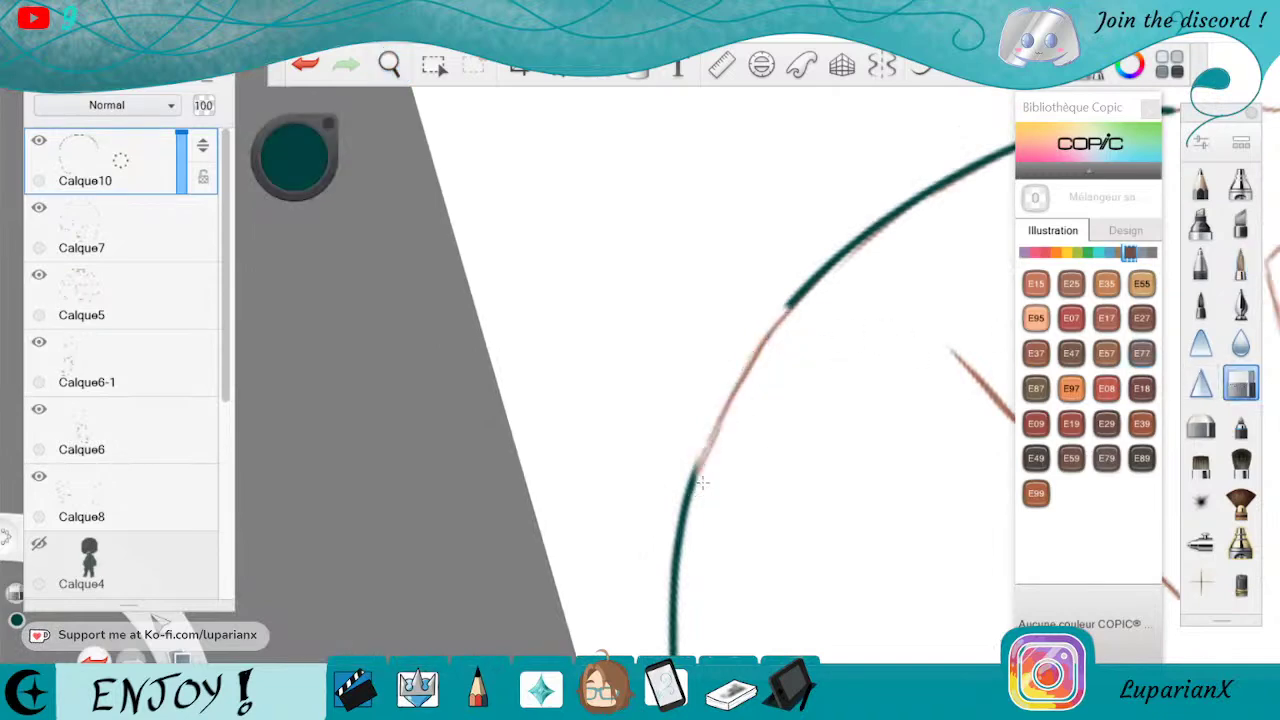
# Redraw the erased segment of the upper-right head curve in dark teal as one smooth stroke, undoing the first try
pyautogui.click(1242, 262)
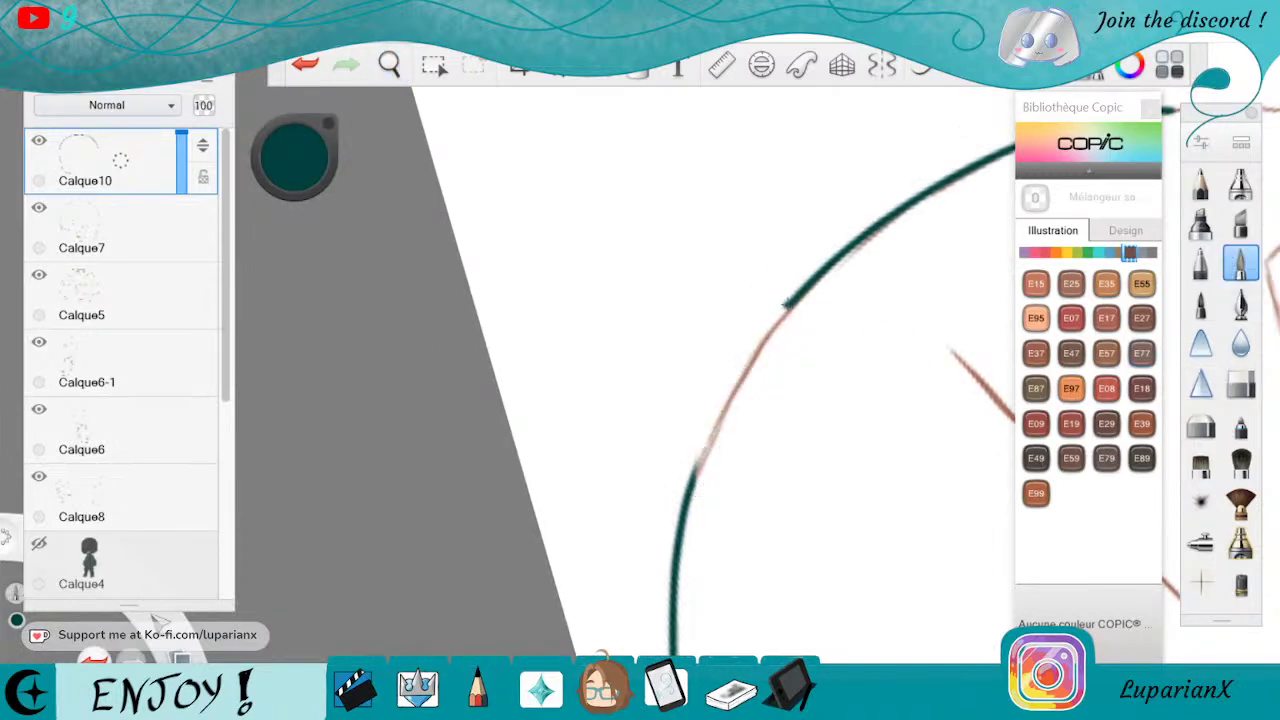
pyautogui.moveTo(790, 301); pyautogui.dragTo(690, 485)
pyautogui.click(305, 64)
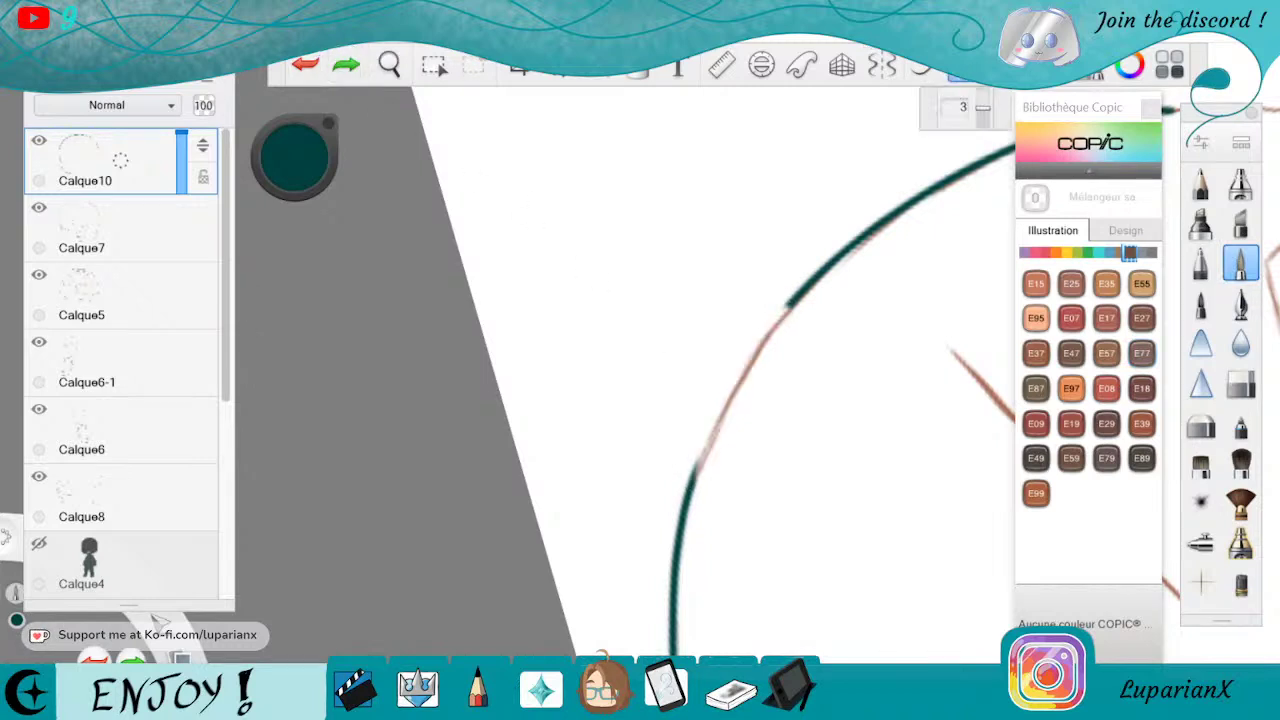
pyautogui.moveTo(799, 294)
pyautogui.mouseDown()
pyautogui.moveTo(708, 438)
pyautogui.moveTo(690, 513)
pyautogui.mouseUp()
pyautogui.click(1240, 383)
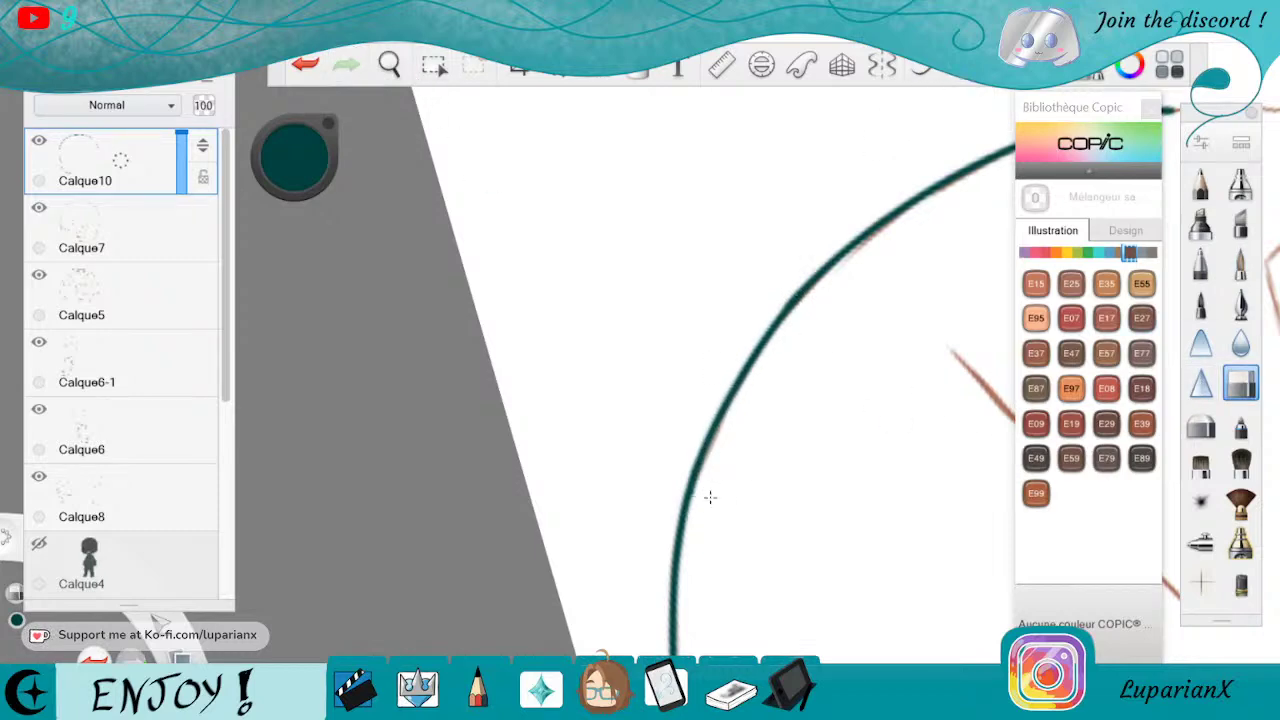
# Ink the right side of the head in dark teal, past the tentacle junction and down around the cheek by the small drip
pyautogui.press('space')
pyautogui.moveTo(910, 259); pyautogui.dragTo(743, 411)
pyautogui.moveTo(1008, 367); pyautogui.dragTo(825, 485)
pyautogui.moveTo(737, 532); pyautogui.dragTo(740, 540)
pyautogui.moveTo(770, 379); pyautogui.dragTo(773, 540)
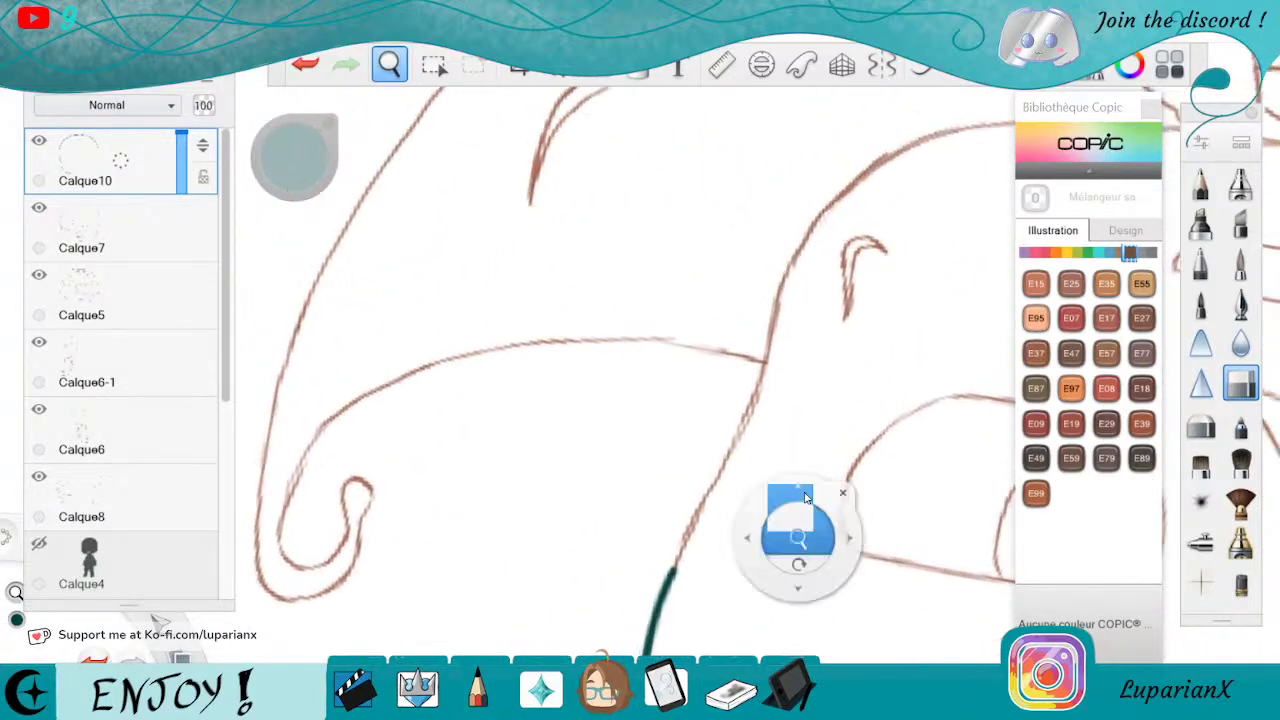
pyautogui.click(1237, 262)
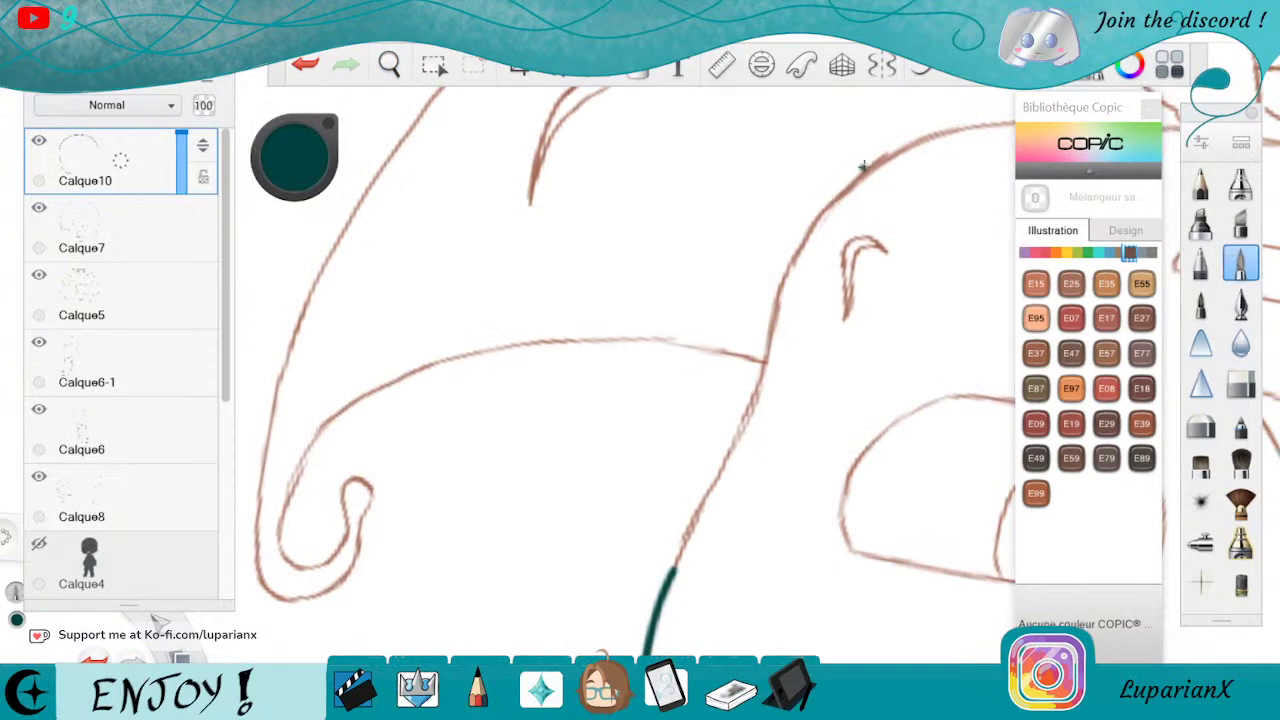
pyautogui.click(961, 76)
pyautogui.moveTo(884, 160)
pyautogui.mouseDown()
pyautogui.moveTo(798, 252)
pyautogui.moveTo(757, 392)
pyautogui.moveTo(696, 522)
pyautogui.mouseUp()
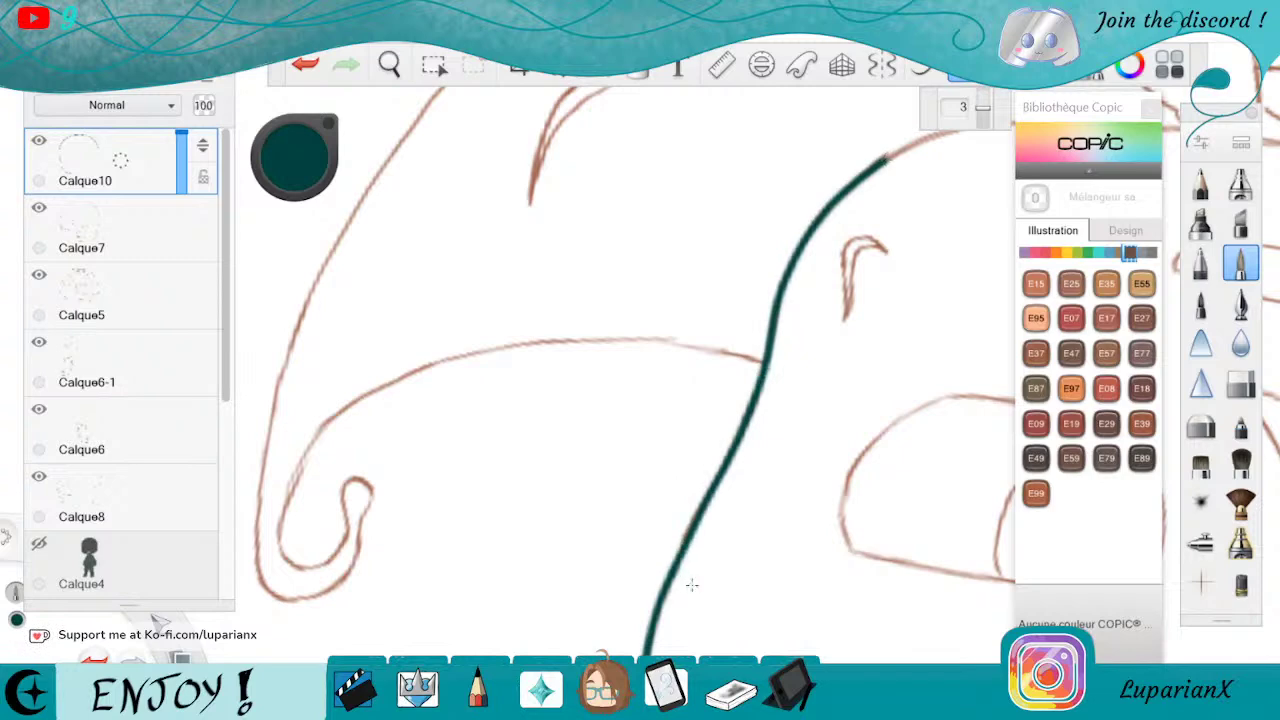
# Ink the lower-right jaw in dark teal up to the hood's edge, undoing and redrawing until it joins the cheek stroke smoothly
pyautogui.click(389, 64)
pyautogui.moveTo(890, 240); pyautogui.dragTo(626, 511)
pyautogui.moveTo(460, 436)
pyautogui.mouseDown()
pyautogui.moveTo(642, 556)
pyautogui.moveTo(708, 543)
pyautogui.mouseUp()
pyautogui.moveTo(734, 378); pyautogui.dragTo(761, 568)
pyautogui.click(876, 414)
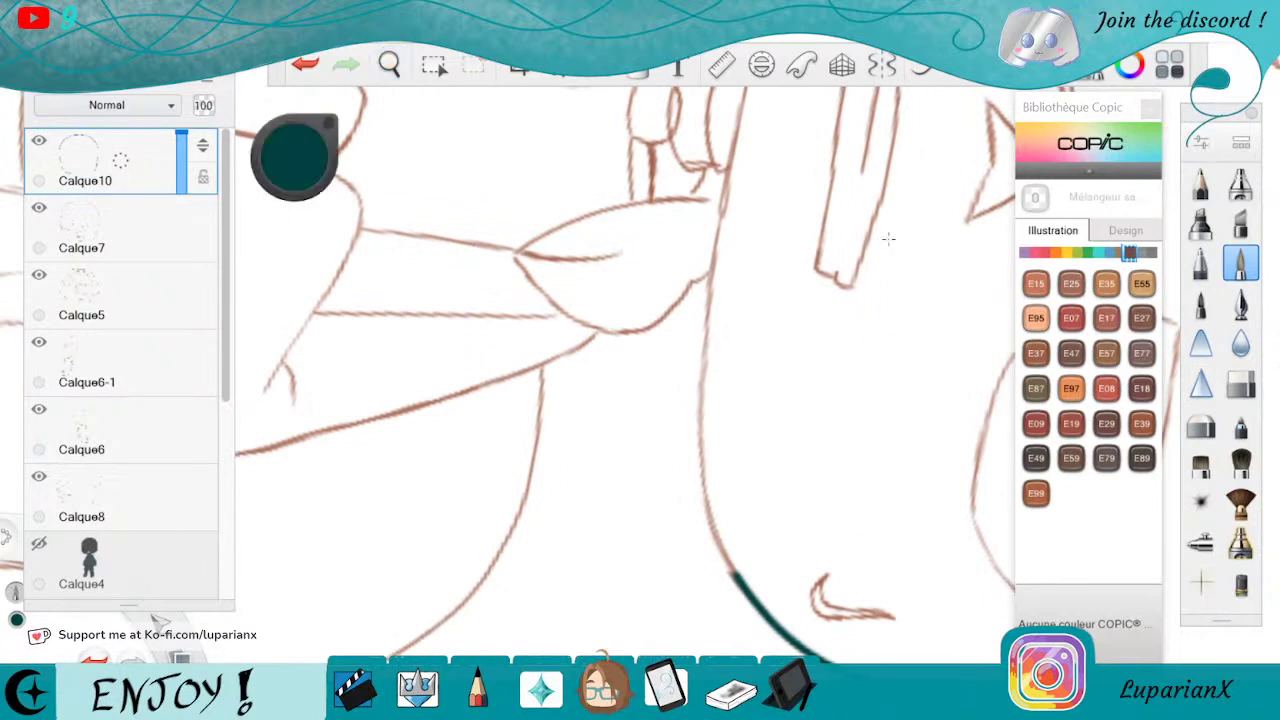
pyautogui.moveTo(722, 197)
pyautogui.mouseDown()
pyautogui.moveTo(699, 378)
pyautogui.moveTo(704, 494)
pyautogui.mouseUp()
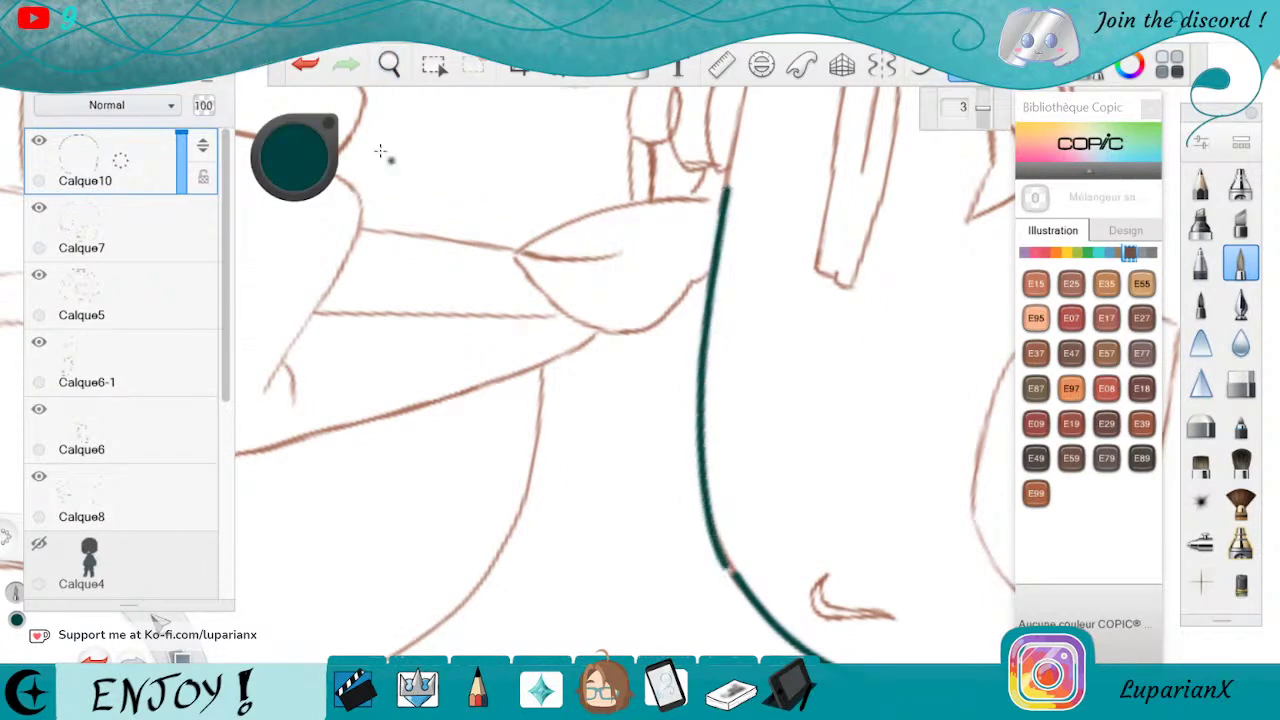
pyautogui.hotkey('ctrl', 'z')
pyautogui.moveTo(717, 240)
pyautogui.mouseDown()
pyautogui.moveTo(699, 464)
pyautogui.moveTo(712, 542)
pyautogui.moveTo(743, 593)
pyautogui.mouseUp()
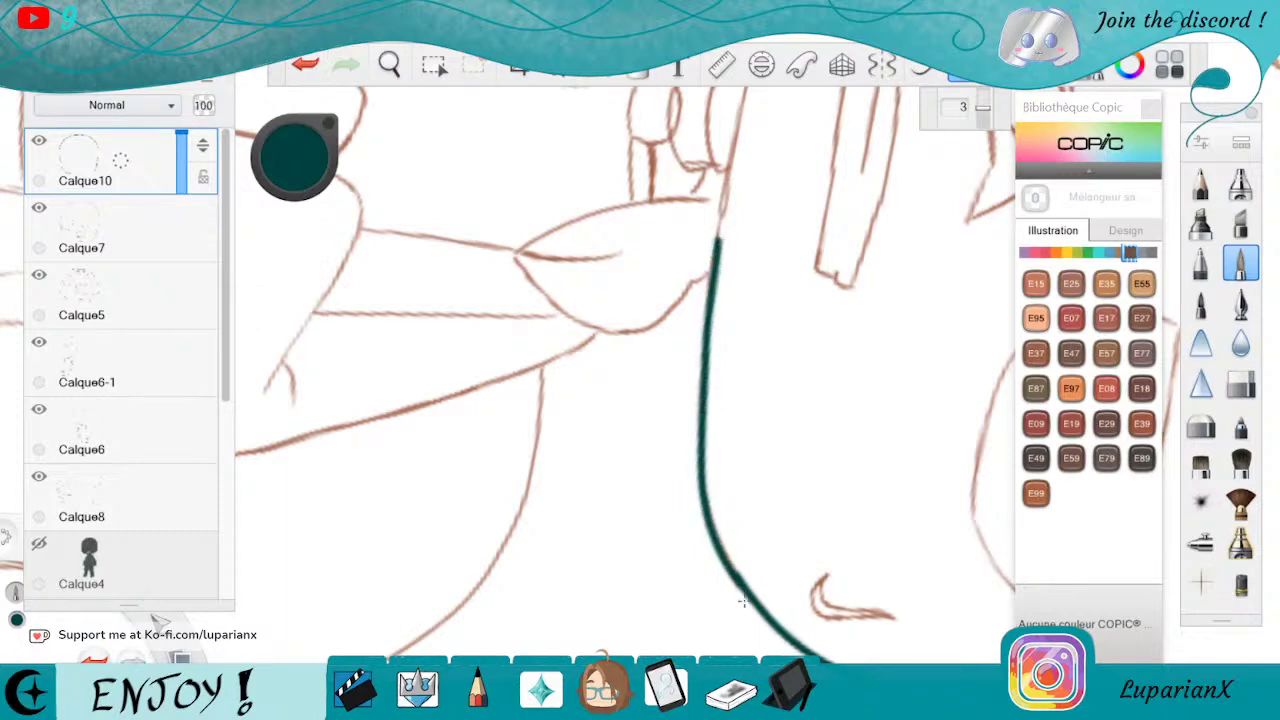
pyautogui.click(310, 64)
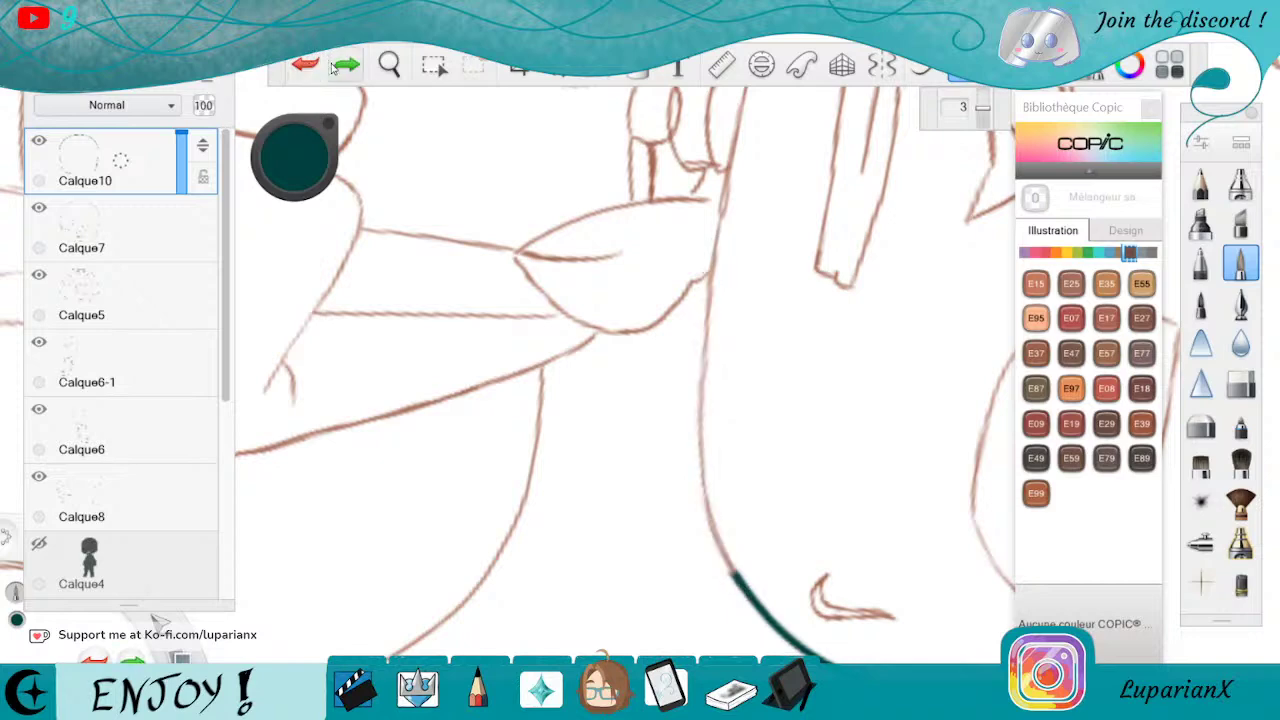
pyautogui.moveTo(712, 265)
pyautogui.mouseDown()
pyautogui.moveTo(699, 482)
pyautogui.moveTo(715, 540)
pyautogui.moveTo(780, 645)
pyautogui.mouseUp()
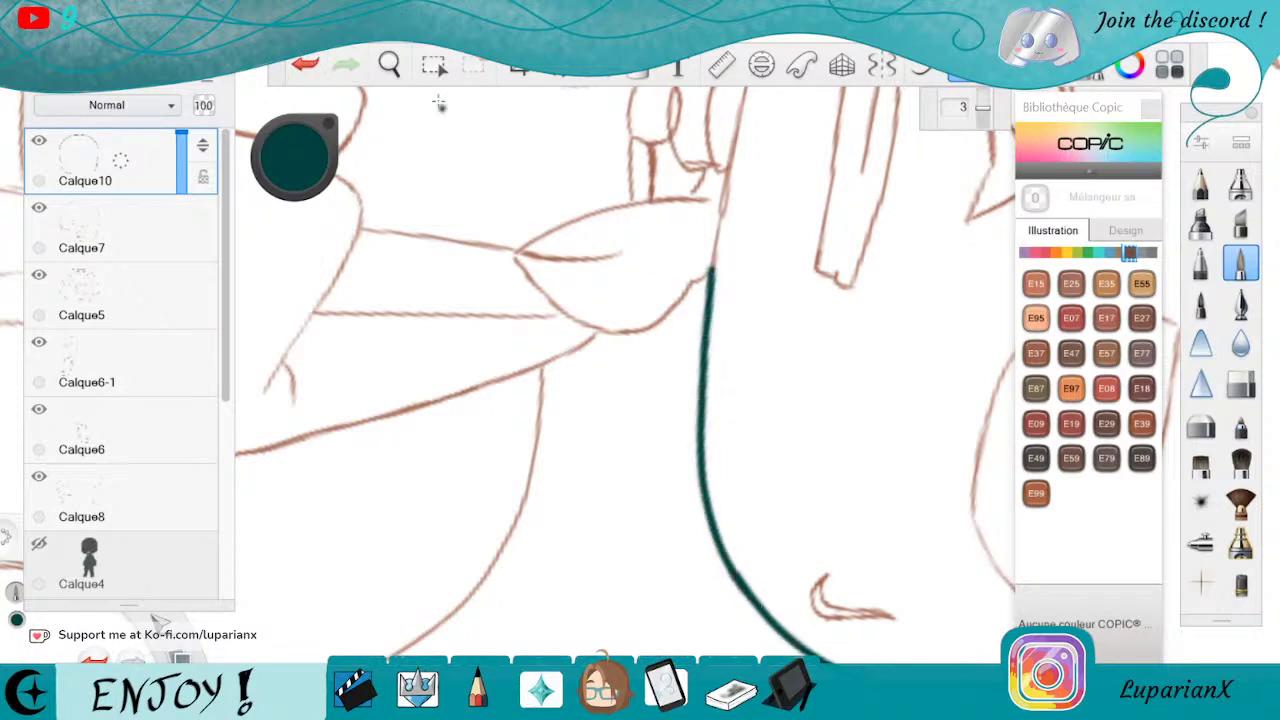
# Close the remaining gap in the head outline with a dark teal stroke along the chin above the collar
pyautogui.press('space')
pyautogui.moveTo(860, 170); pyautogui.dragTo(814, 450)
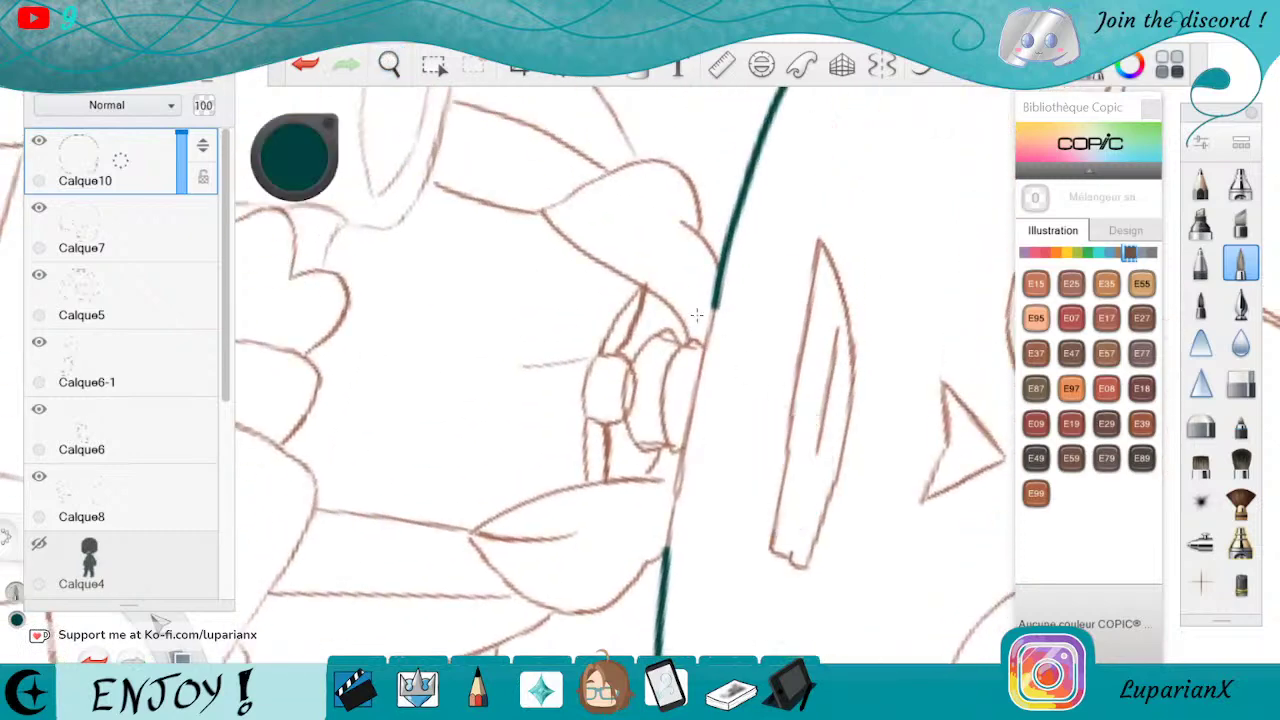
pyautogui.moveTo(706, 335); pyautogui.dragTo(676, 500)
pyautogui.click(312, 60)
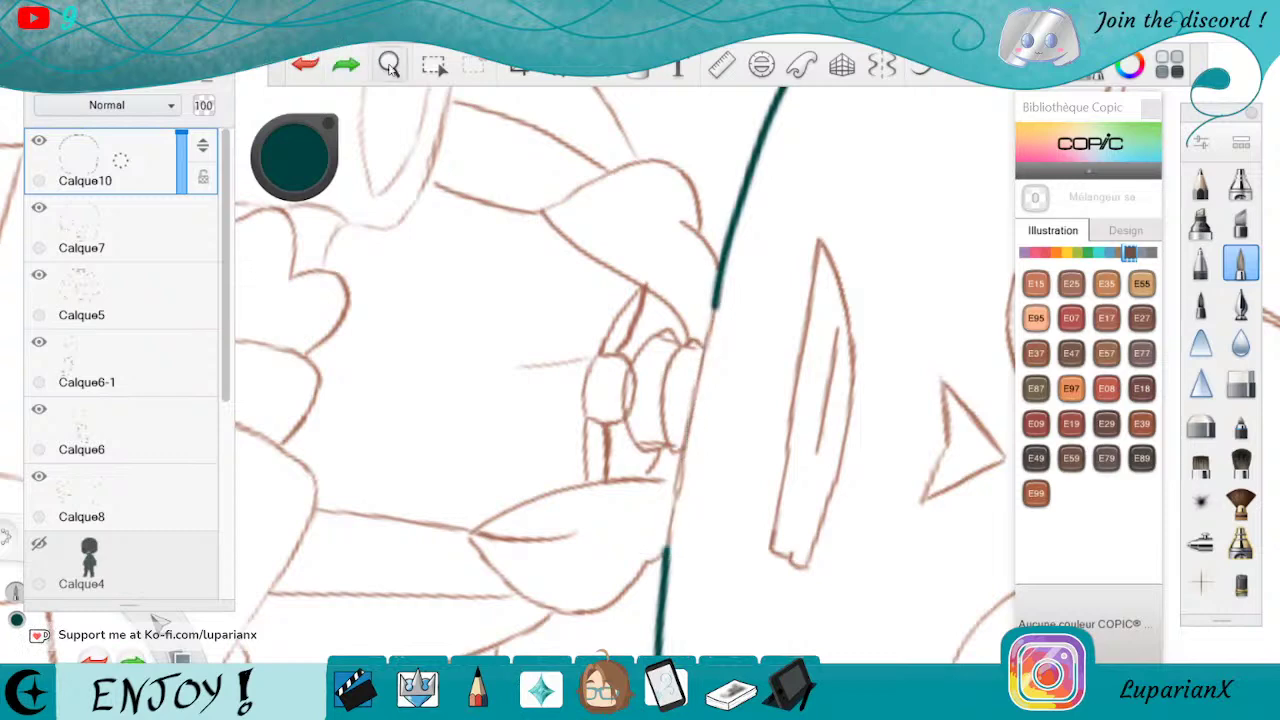
pyautogui.press('space')
pyautogui.moveTo(740, 461)
pyautogui.mouseDown()
pyautogui.moveTo(783, 471)
pyautogui.moveTo(797, 439)
pyautogui.mouseUp()
pyautogui.click(1240, 382)
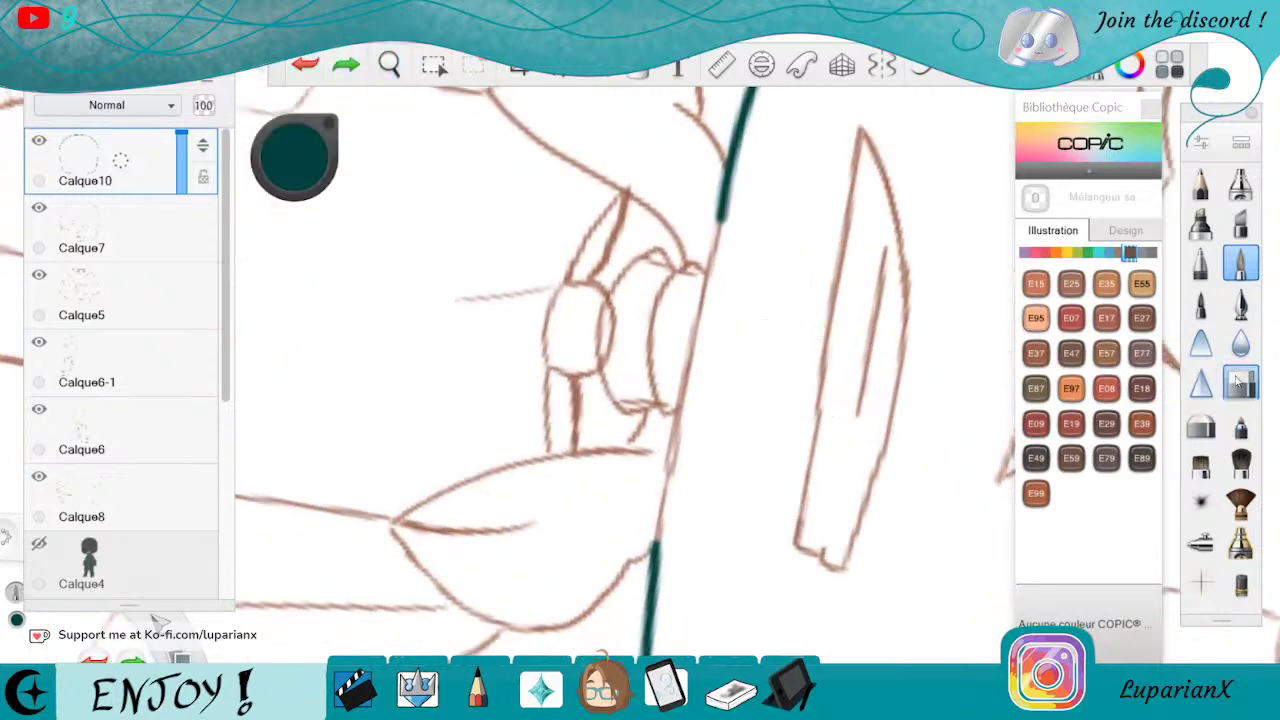
pyautogui.moveTo(723, 214)
pyautogui.mouseDown()
pyautogui.moveTo(722, 192)
pyautogui.moveTo(658, 498)
pyautogui.mouseUp()
pyautogui.click(1240, 262)
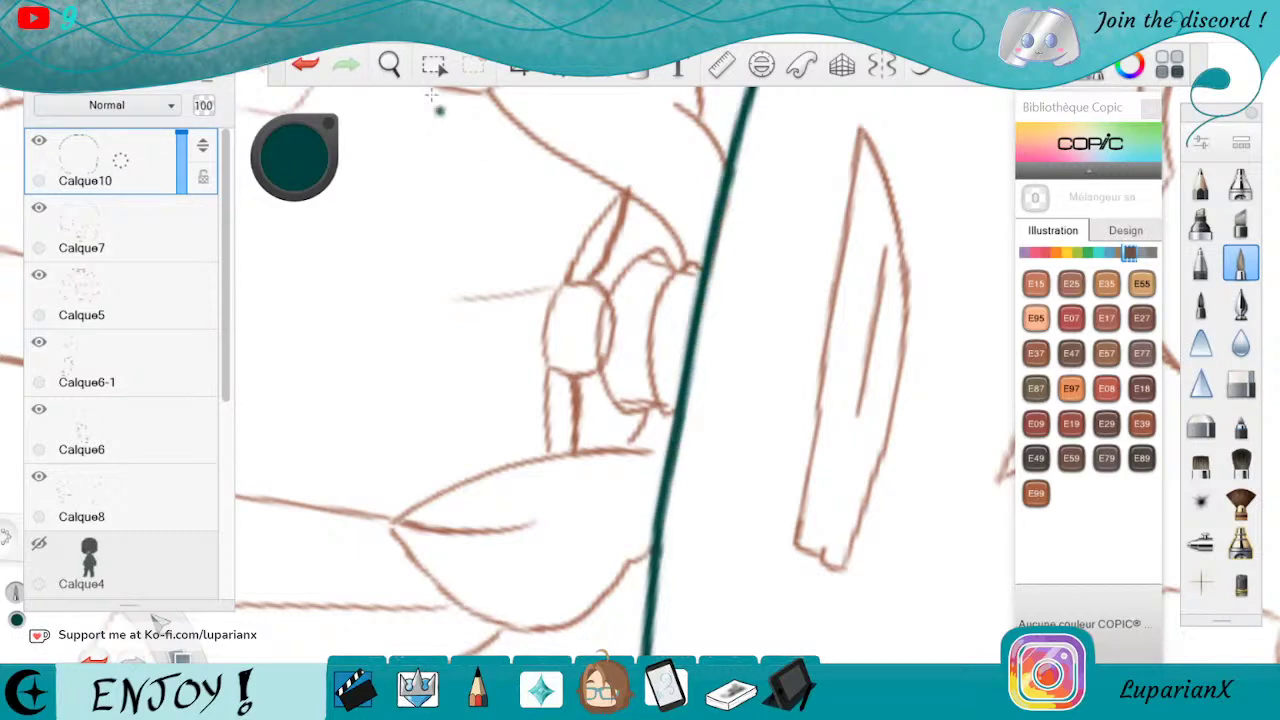
# Check the complete head outline in the full drawing against the reference characters
pyautogui.click(389, 64)
pyautogui.moveTo(440, 124); pyautogui.dragTo(629, 400)
pyautogui.moveTo(706, 353); pyautogui.dragTo(725, 472)
pyautogui.moveTo(672, 512); pyautogui.dragTo(700, 514)
pyautogui.moveTo(632, 483); pyautogui.dragTo(810, 438)
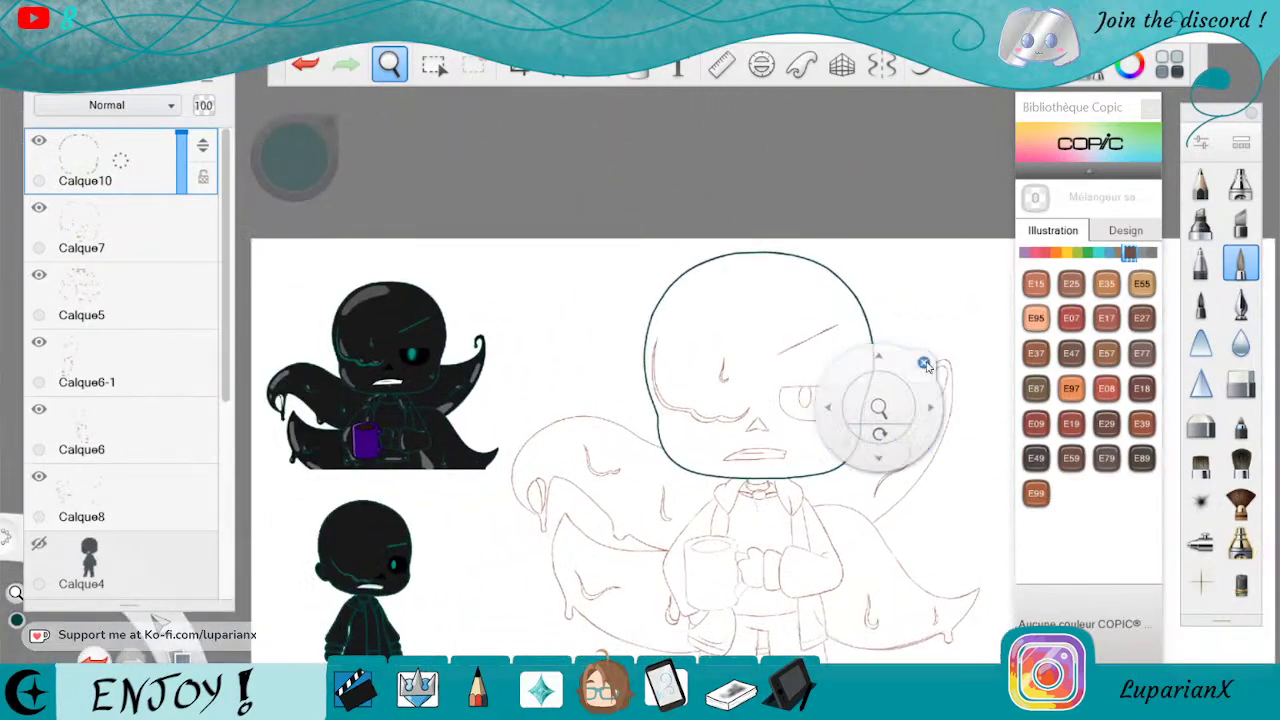
pyautogui.click(924, 362)
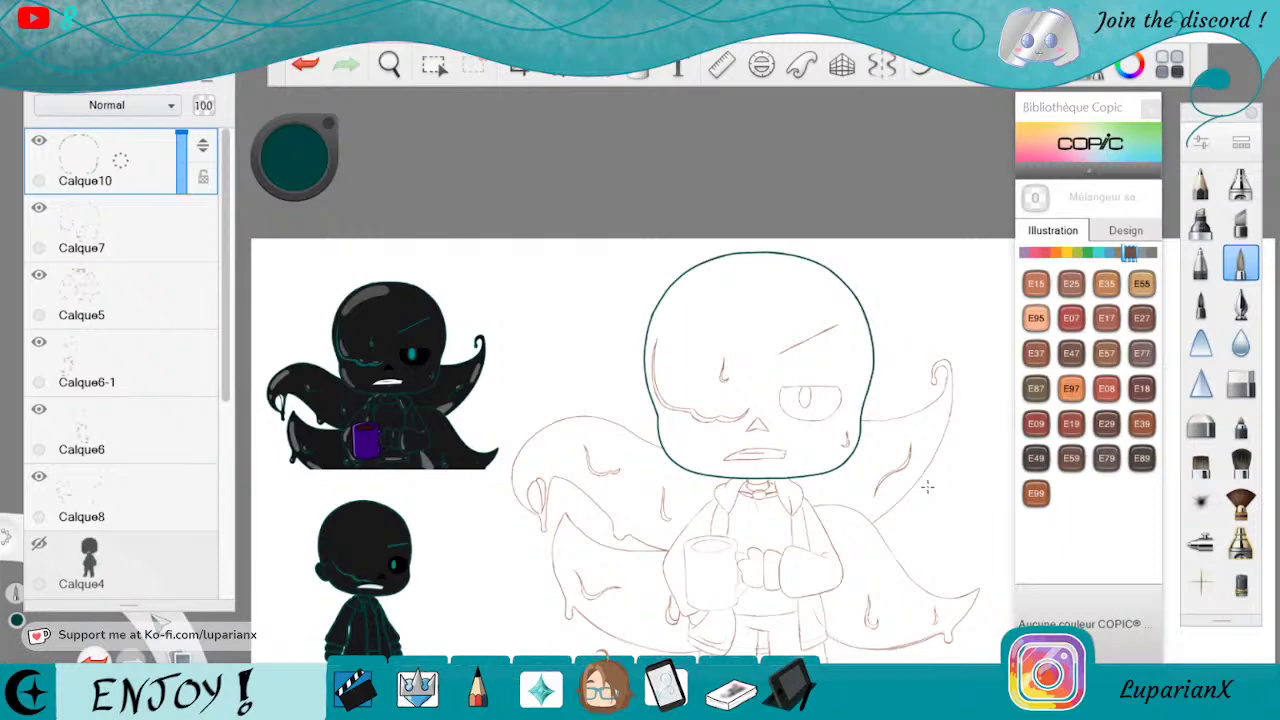
# Add a new layer between the head outline layer Calque10 and the sketch layer Calque7
pyautogui.press('space')
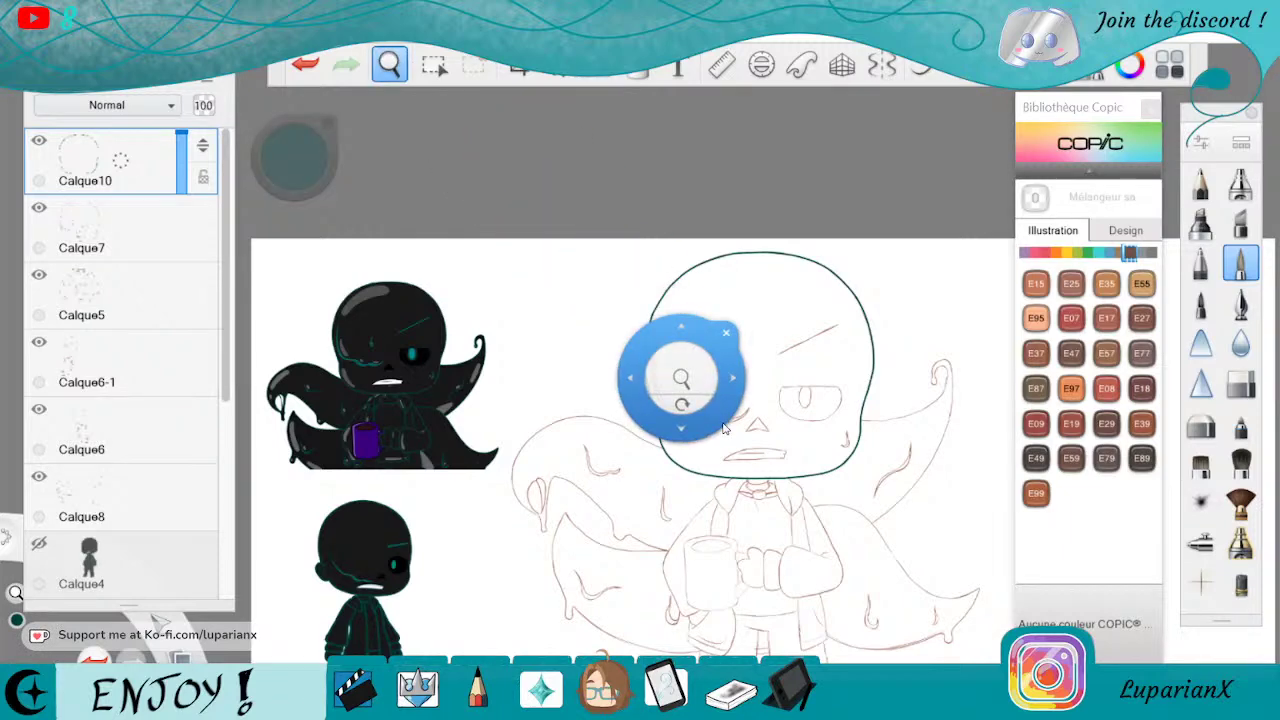
pyautogui.moveTo(805, 508); pyautogui.dragTo(840, 360)
pyautogui.moveTo(580, 342)
pyautogui.mouseDown()
pyautogui.moveTo(691, 423)
pyautogui.moveTo(804, 458)
pyautogui.moveTo(720, 571)
pyautogui.moveTo(800, 480)
pyautogui.mouseUp()
pyautogui.moveTo(945, 518)
pyautogui.mouseDown()
pyautogui.moveTo(848, 515)
pyautogui.moveTo(839, 439)
pyautogui.mouseUp()
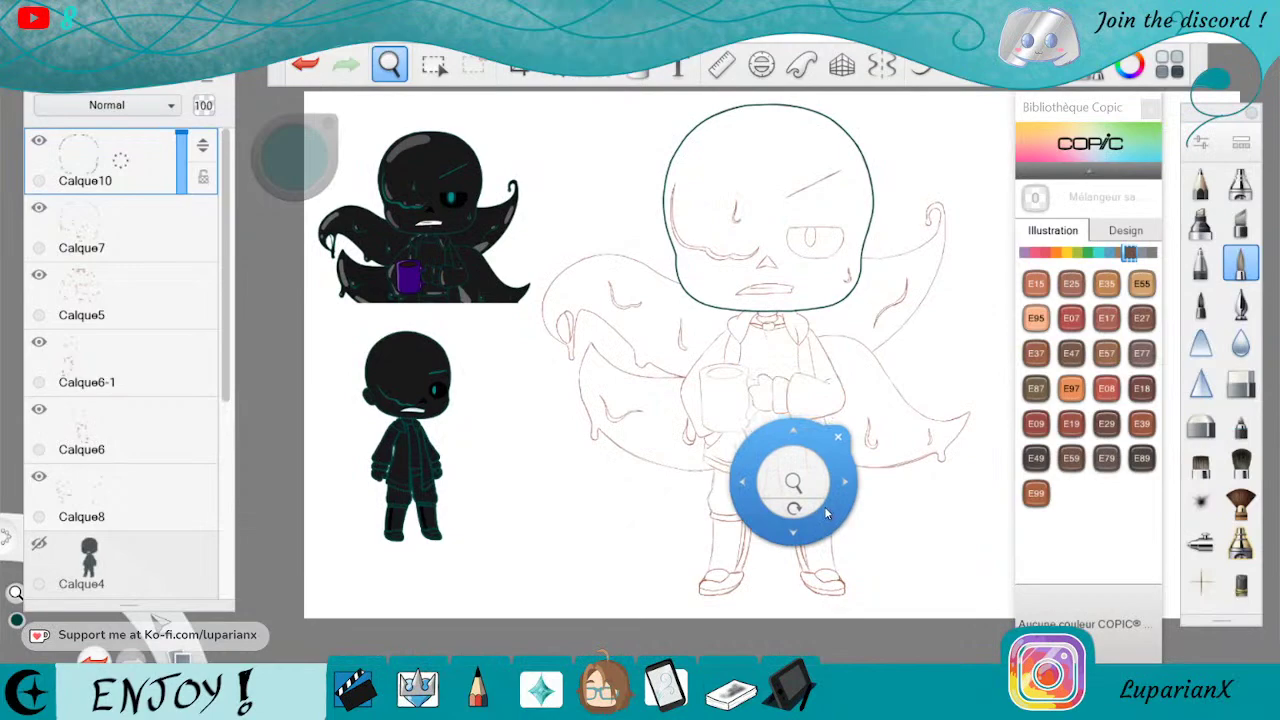
pyautogui.moveTo(817, 484); pyautogui.dragTo(838, 410)
pyautogui.moveTo(748, 428); pyautogui.dragTo(736, 414)
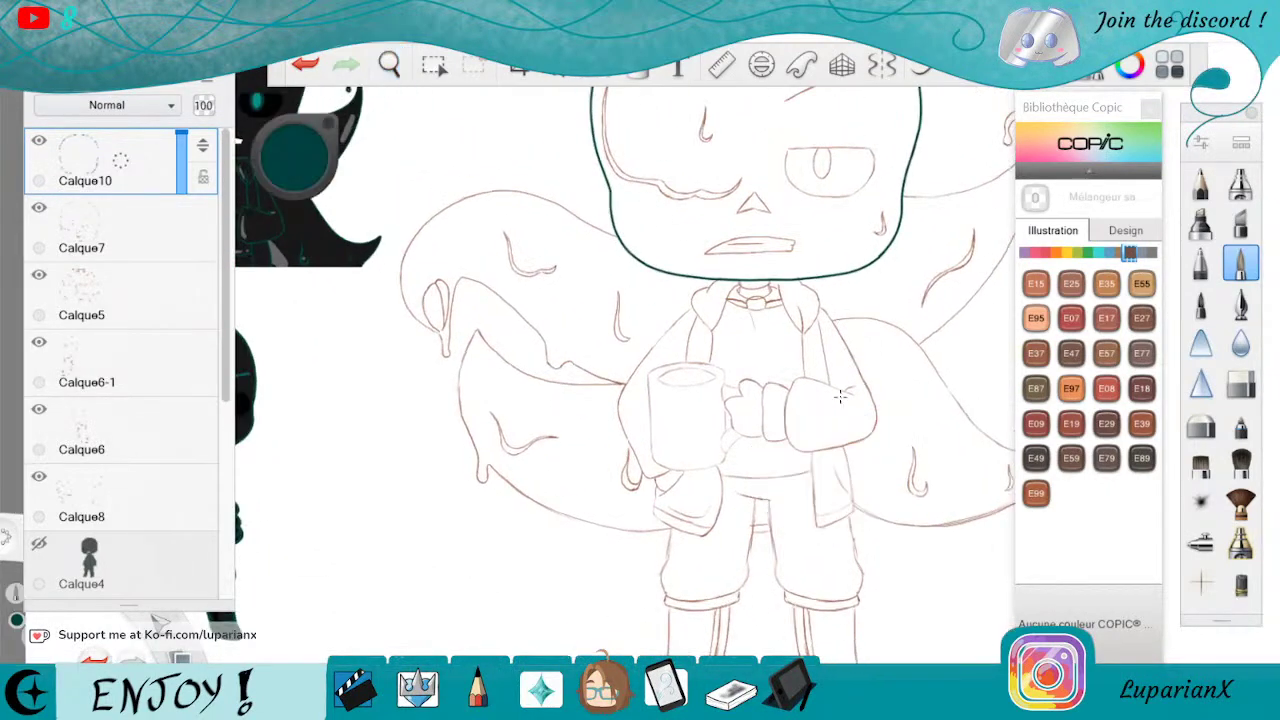
pyautogui.click(131, 233)
pyautogui.moveTo(128, 231); pyautogui.dragTo(151, 133)
# Ink the neck curve, the rounded collar centerpiece and the short collar edges beneath the chin in dark teal
pyautogui.click(389, 64)
pyautogui.moveTo(829, 388); pyautogui.dragTo(736, 495)
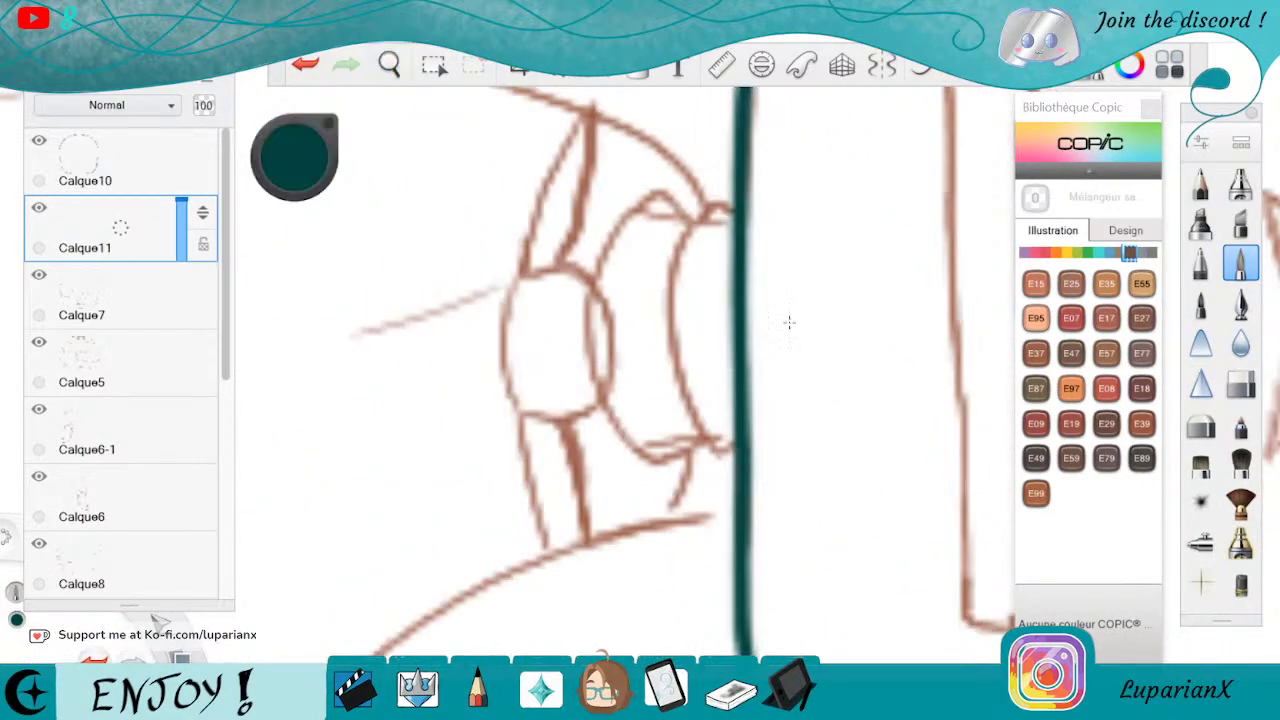
pyautogui.moveTo(705, 208)
pyautogui.mouseDown()
pyautogui.moveTo(680, 250)
pyautogui.moveTo(664, 320)
pyautogui.moveTo(700, 430)
pyautogui.mouseUp()
pyautogui.moveTo(520, 272)
pyautogui.mouseDown()
pyautogui.moveTo(587, 278)
pyautogui.moveTo(613, 328)
pyautogui.moveTo(615, 380)
pyautogui.moveTo(571, 426)
pyautogui.moveTo(511, 410)
pyautogui.mouseUp()
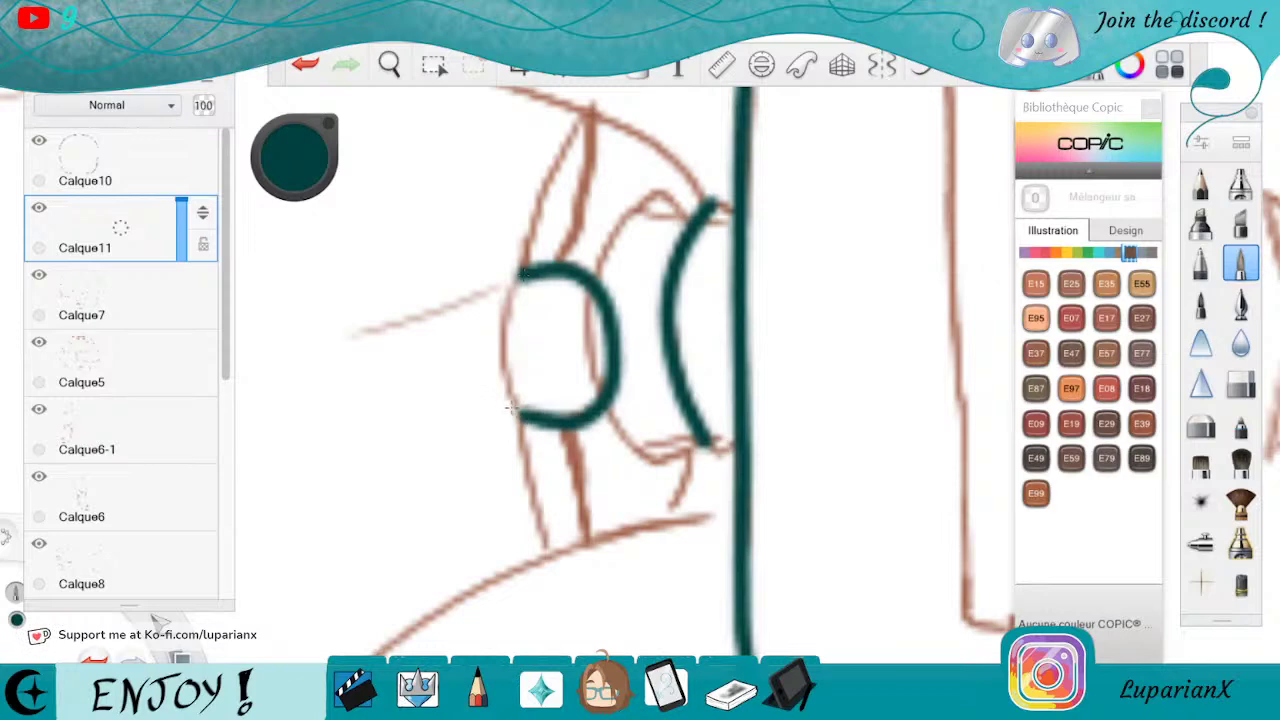
pyautogui.moveTo(596, 285)
pyautogui.mouseDown()
pyautogui.moveTo(611, 238)
pyautogui.moveTo(656, 190)
pyautogui.moveTo(681, 208)
pyautogui.moveTo(736, 214)
pyautogui.mouseUp()
pyautogui.moveTo(603, 404)
pyautogui.mouseDown()
pyautogui.moveTo(667, 466)
pyautogui.moveTo(742, 440)
pyautogui.mouseUp()
# Ink the collar's side bands and one long inner hood edge running down from the chin in dark teal
pyautogui.click(389, 64)
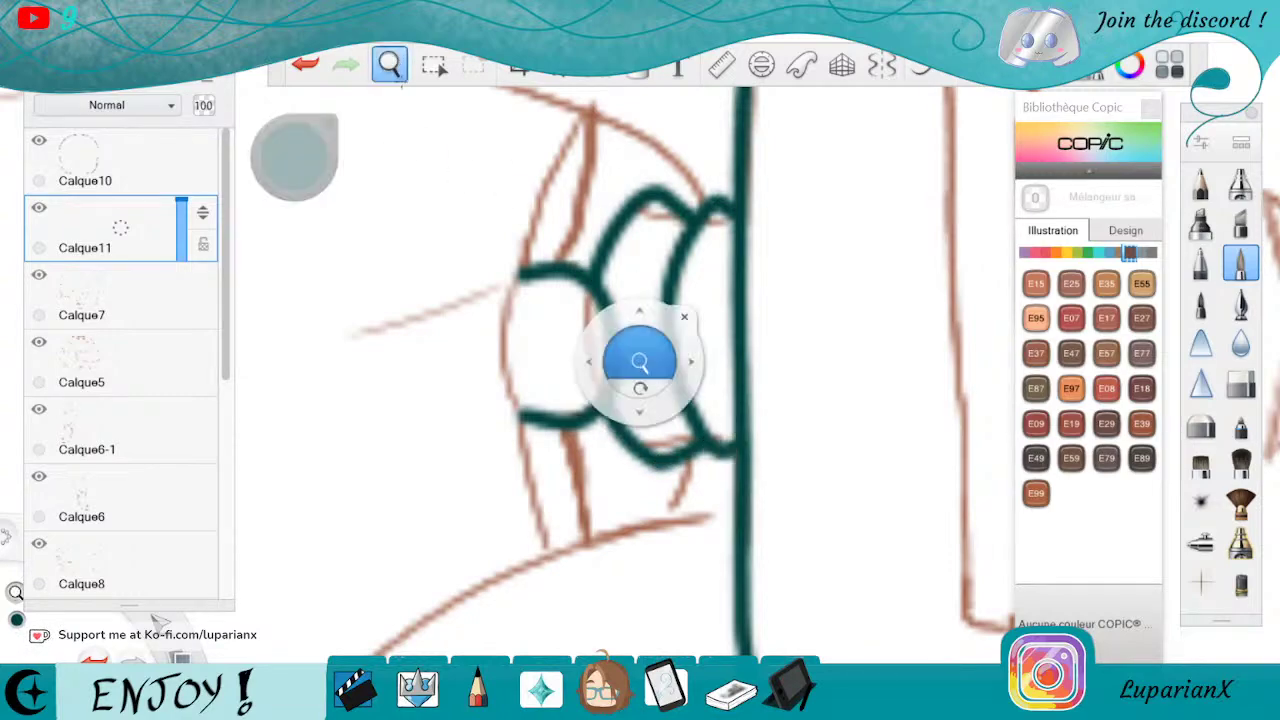
pyautogui.moveTo(459, 137); pyautogui.dragTo(446, 130)
pyautogui.moveTo(604, 562)
pyautogui.mouseDown()
pyautogui.moveTo(594, 550)
pyautogui.moveTo(733, 422)
pyautogui.moveTo(790, 336)
pyautogui.mouseUp()
pyautogui.moveTo(849, 437); pyautogui.dragTo(861, 398)
pyautogui.click(908, 368)
pyautogui.moveTo(779, 323); pyautogui.dragTo(848, 258)
pyautogui.moveTo(639, 411); pyautogui.dragTo(503, 412)
pyautogui.moveTo(520, 304)
pyautogui.mouseDown()
pyautogui.moveTo(493, 436)
pyautogui.moveTo(512, 650)
pyautogui.mouseUp()
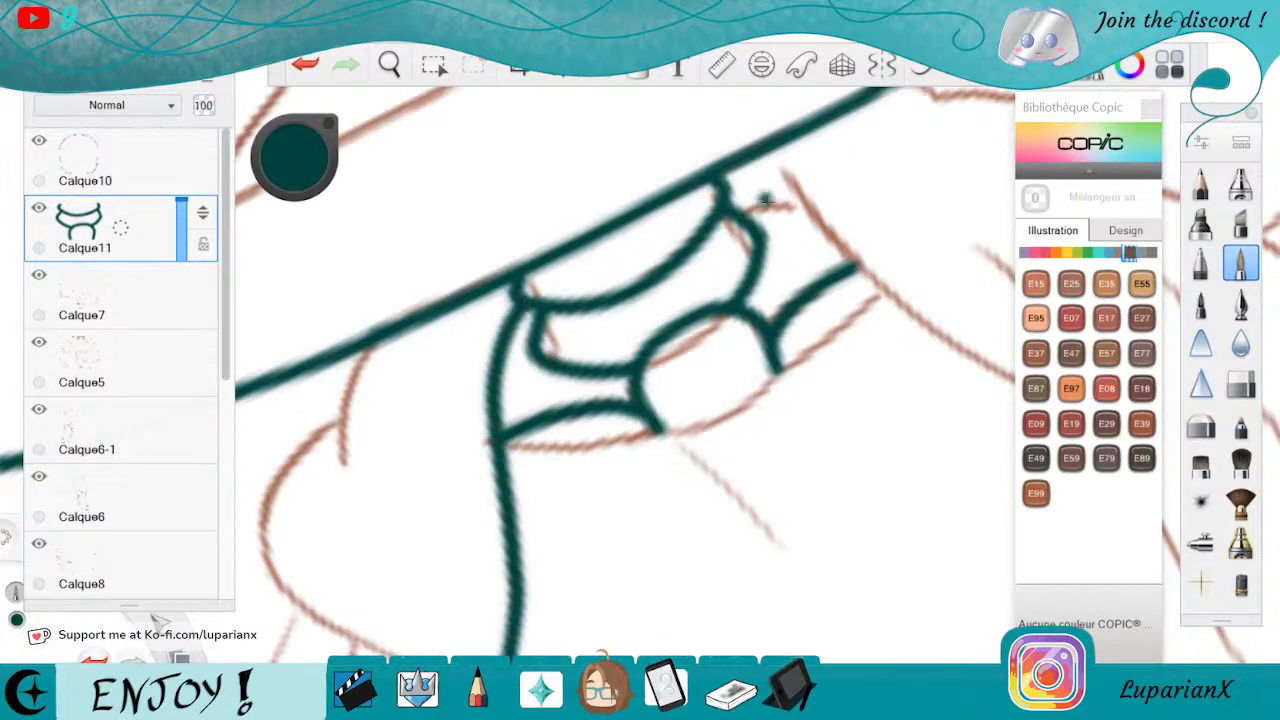
pyautogui.moveTo(738, 212); pyautogui.dragTo(806, 205)
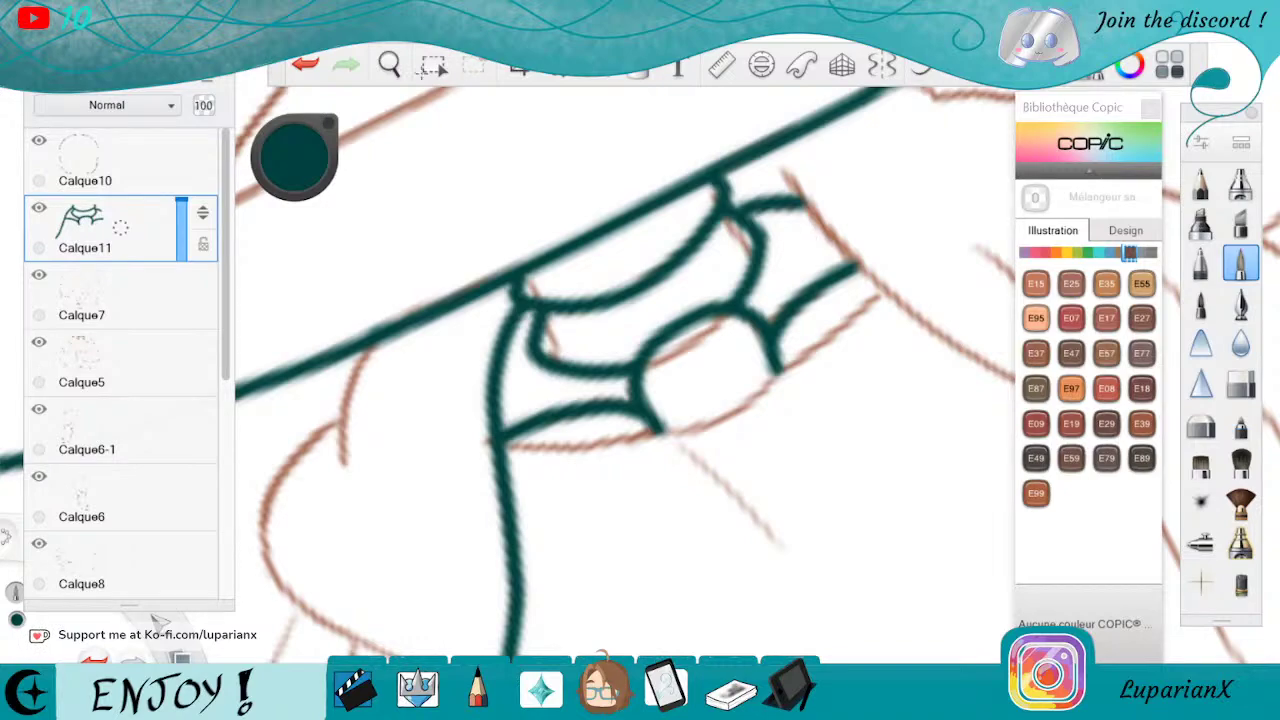
# Ink the opposite inner hood edge in dark teal, from beside the collar down to the hood's pointed tip
pyautogui.press('space')
pyautogui.moveTo(880, 365); pyautogui.dragTo(640, 610)
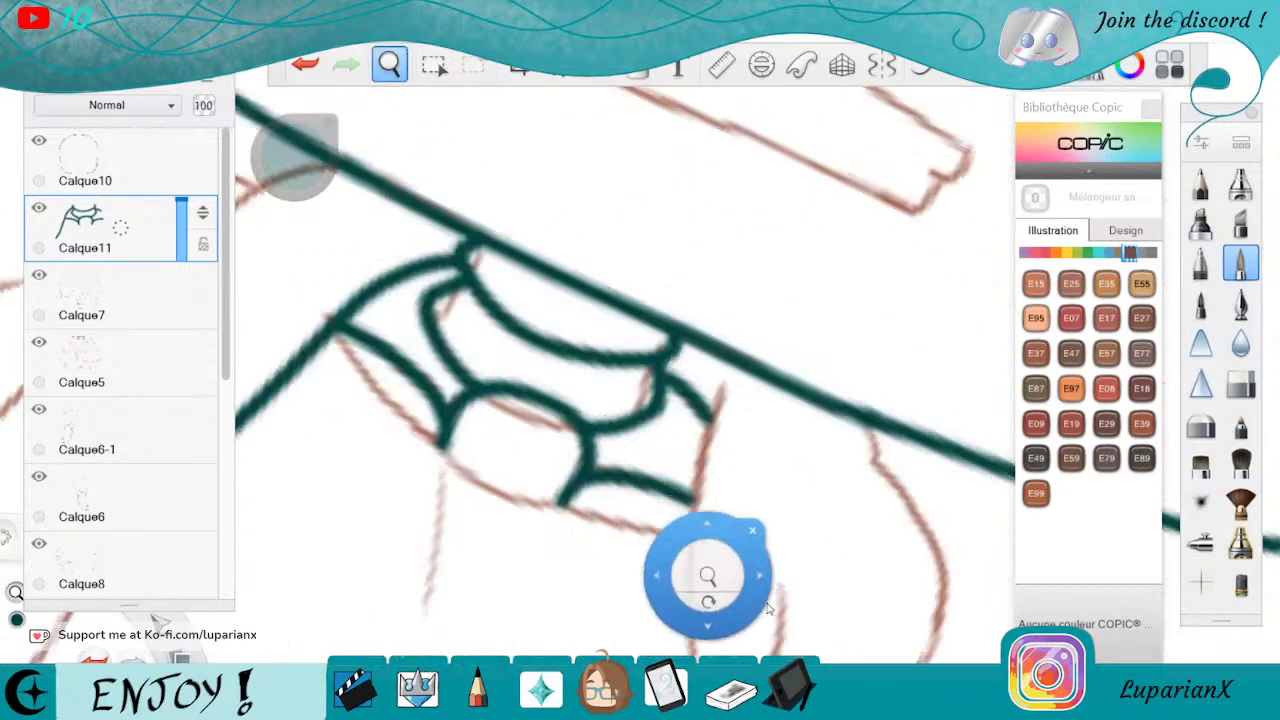
pyautogui.moveTo(760, 606); pyautogui.dragTo(808, 328)
pyautogui.moveTo(752, 184)
pyautogui.mouseDown()
pyautogui.moveTo(716, 426)
pyautogui.moveTo(753, 582)
pyautogui.mouseUp()
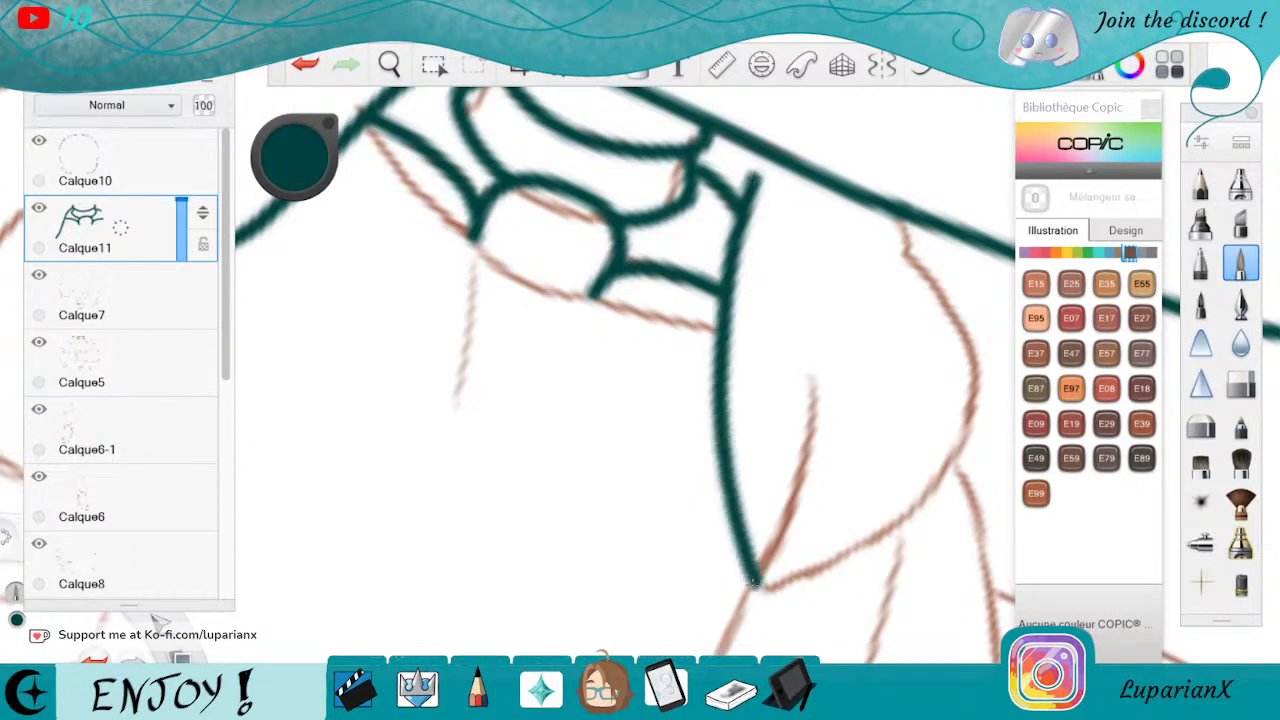
# Extend the upper end of the inner hood edge beside the collar and taper it with a smaller hard eraser
pyautogui.moveTo(757, 168); pyautogui.dragTo(739, 217)
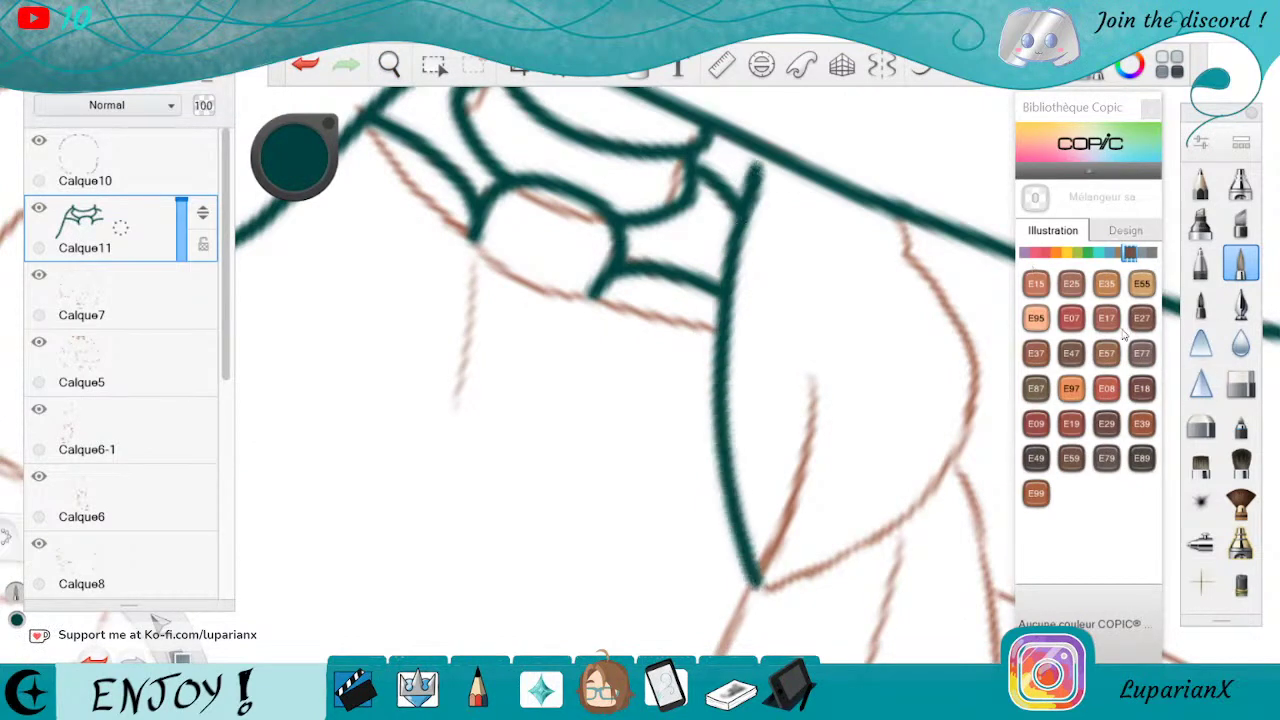
pyautogui.click(1240, 383)
pyautogui.click(1240, 382)
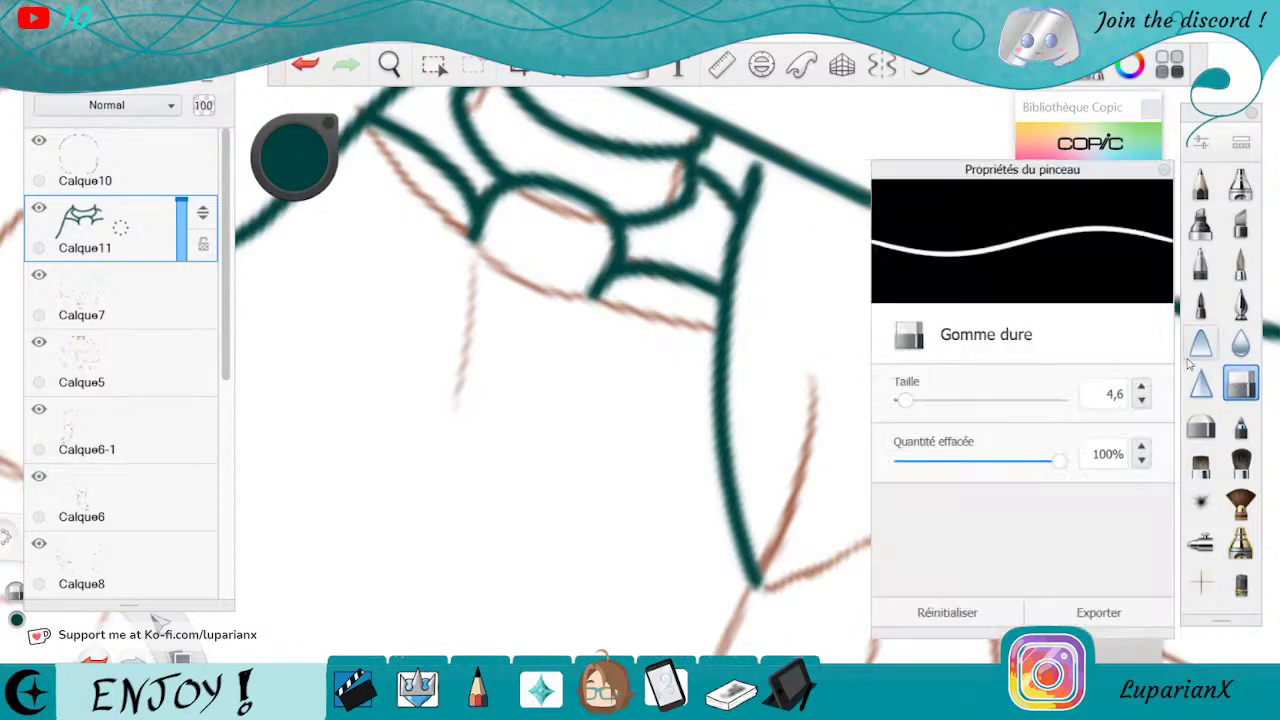
pyautogui.moveTo(903, 403); pyautogui.dragTo(898, 403)
pyautogui.moveTo(760, 164); pyautogui.dragTo(748, 228)
# Ink the short notch in dark teal where the hood flap's outer edge meets the head outline
pyautogui.press('space')
pyautogui.moveTo(457, 291); pyautogui.dragTo(878, 570)
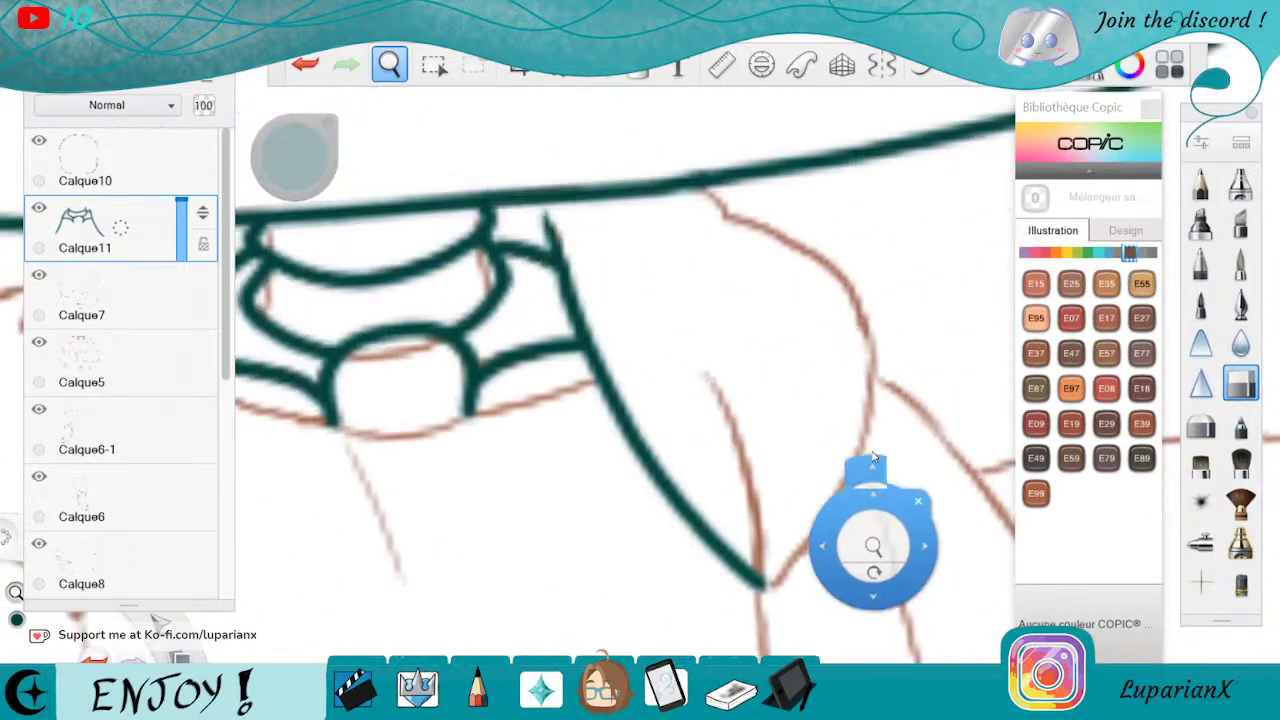
pyautogui.click(1240, 263)
pyautogui.moveTo(698, 182); pyautogui.dragTo(728, 210)
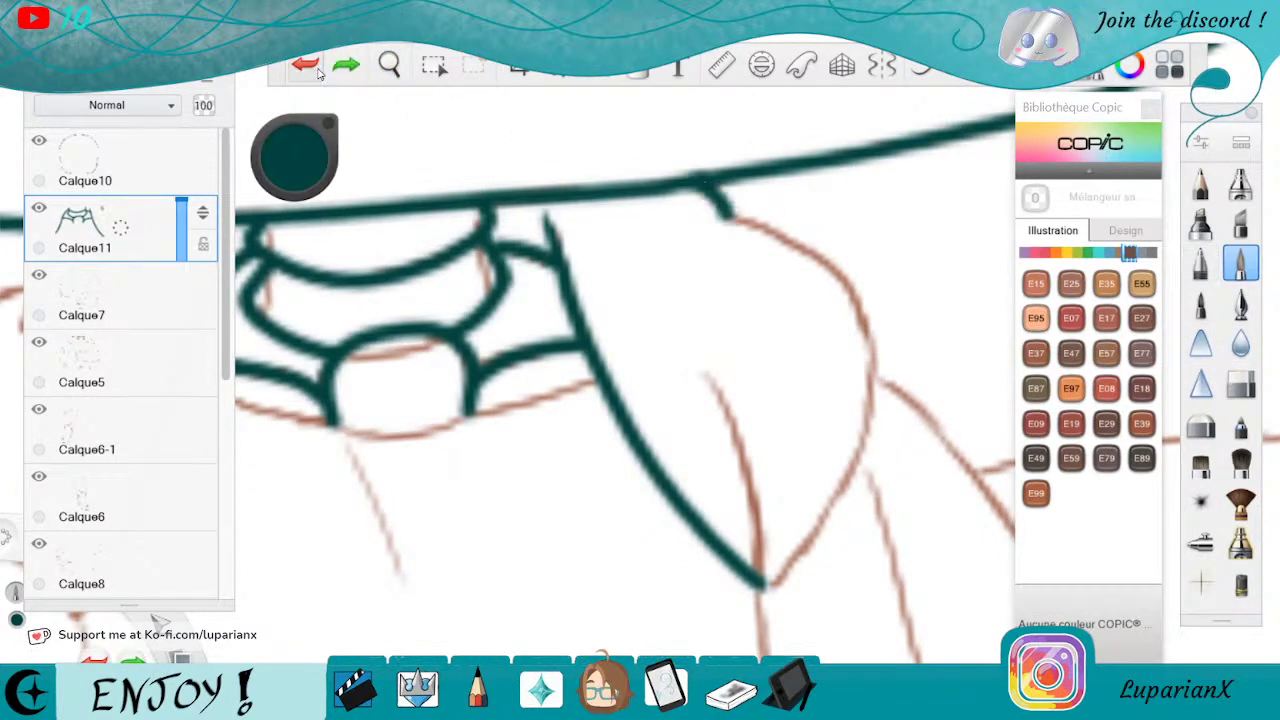
pyautogui.click(305, 64)
pyautogui.moveTo(698, 183); pyautogui.dragTo(736, 217)
# Ink the hood flap's rounded outer edge in dark teal from its pointed tip back to the short notch at the head
pyautogui.click(389, 66)
pyautogui.moveTo(714, 503); pyautogui.dragTo(540, 230)
pyautogui.moveTo(540, 344); pyautogui.dragTo(830, 428)
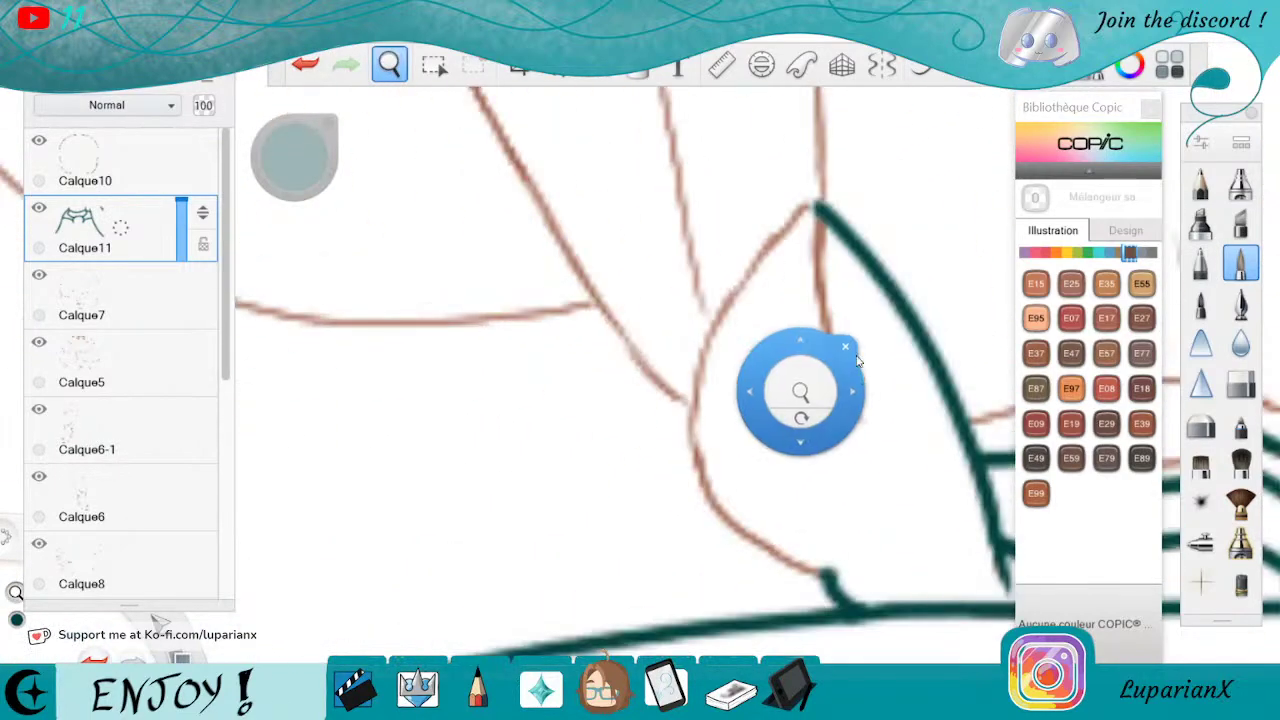
pyautogui.click(847, 346)
pyautogui.moveTo(816, 205)
pyautogui.mouseDown()
pyautogui.moveTo(783, 228)
pyautogui.moveTo(704, 348)
pyautogui.moveTo(691, 430)
pyautogui.moveTo(712, 492)
pyautogui.mouseUp()
pyautogui.click(389, 64)
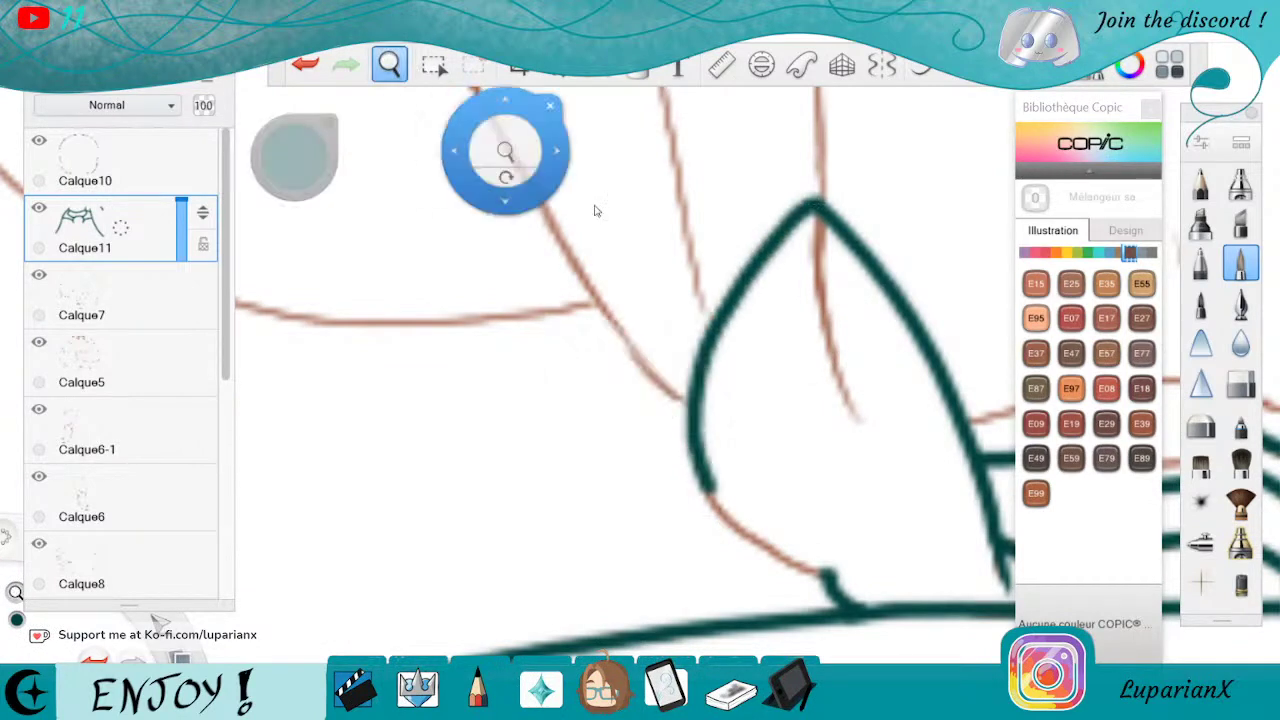
pyautogui.moveTo(842, 505)
pyautogui.mouseDown()
pyautogui.moveTo(692, 607)
pyautogui.moveTo(771, 286)
pyautogui.mouseUp()
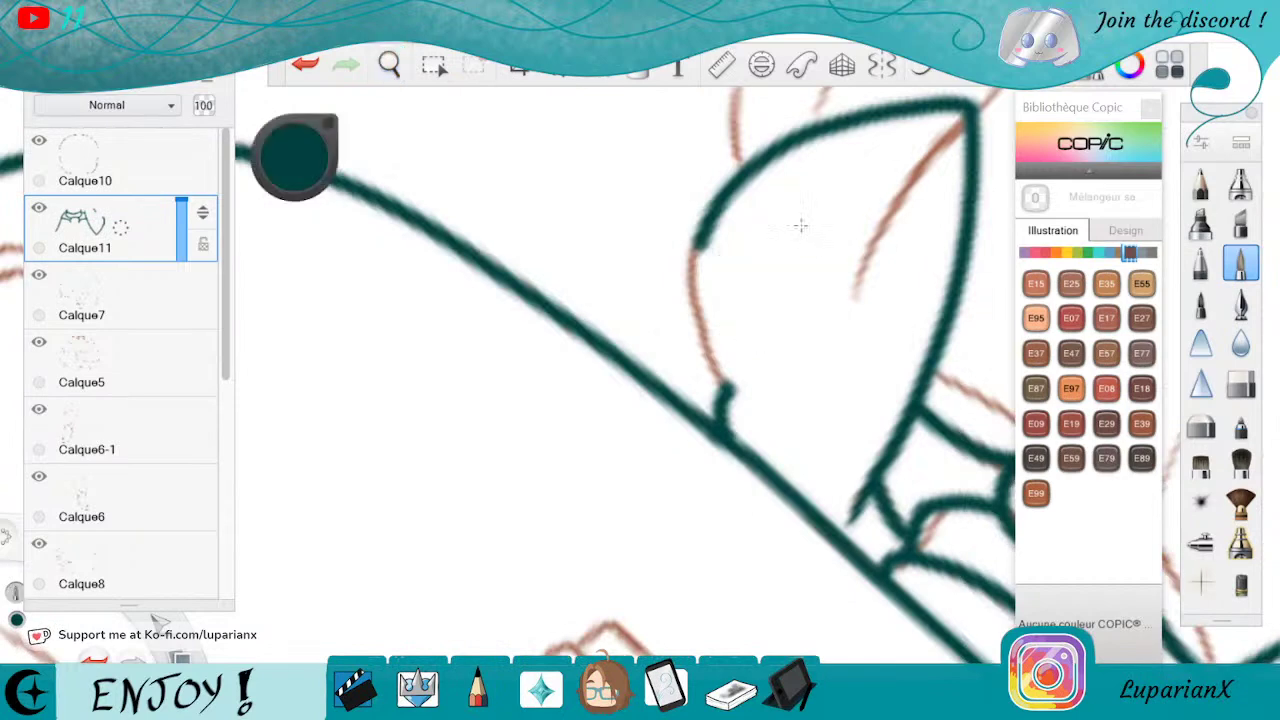
pyautogui.moveTo(700, 238)
pyautogui.mouseDown()
pyautogui.moveTo(690, 284)
pyautogui.moveTo(704, 350)
pyautogui.moveTo(725, 374)
pyautogui.mouseUp()
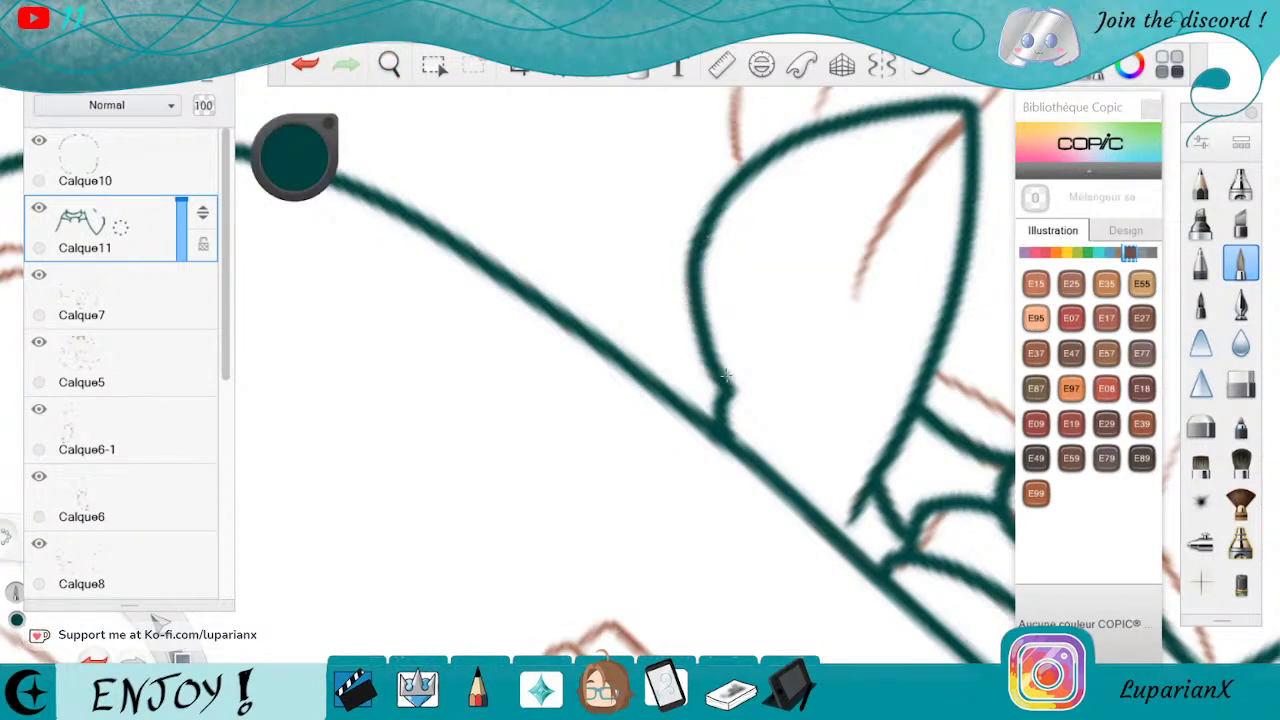
# Ink the fold line running inward from the hood flap's tip and taper its end with the hard eraser
pyautogui.moveTo(966, 113)
pyautogui.mouseDown()
pyautogui.moveTo(892, 205)
pyautogui.moveTo(855, 315)
pyautogui.mouseUp()
pyautogui.click(1228, 378)
pyautogui.moveTo(886, 240); pyautogui.dragTo(866, 330)
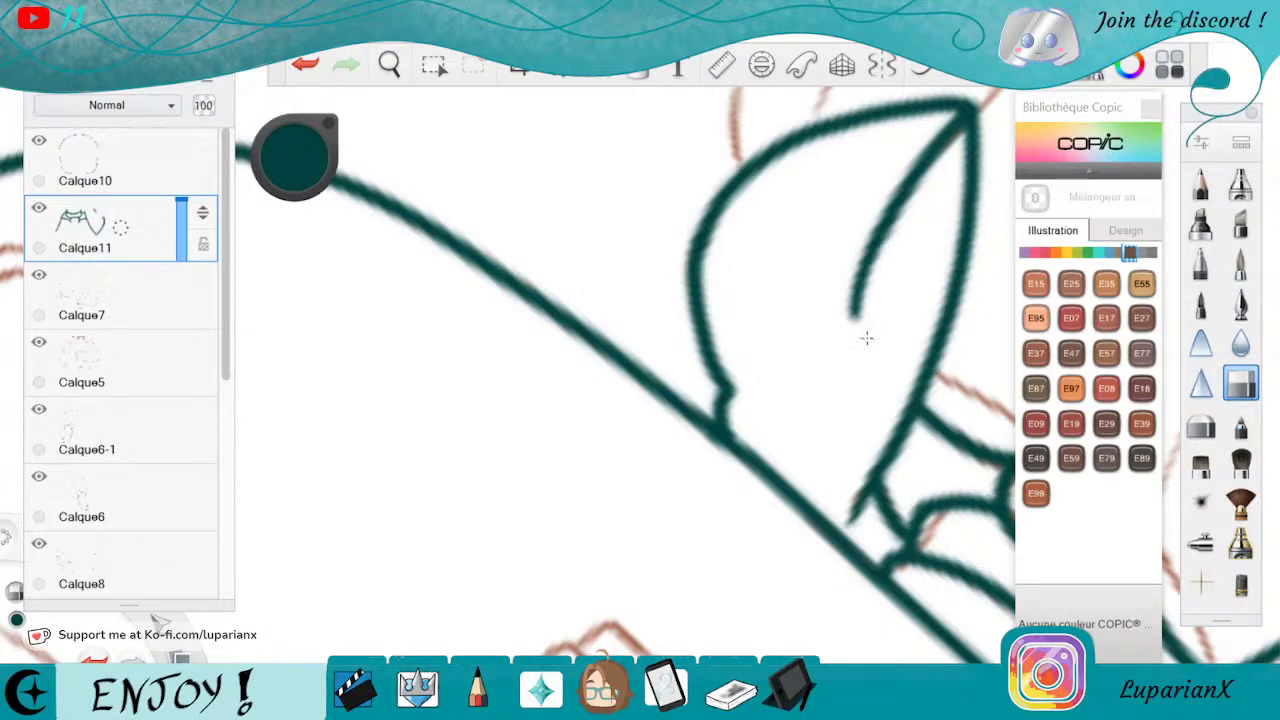
# Ink the collar's lower edge in dark teal along both side bands and around the rounded centerpiece
pyautogui.click(385, 70)
pyautogui.moveTo(445, 140); pyautogui.dragTo(457, 250)
pyautogui.moveTo(872, 340); pyautogui.dragTo(877, 494)
pyautogui.moveTo(703, 338); pyautogui.dragTo(800, 455)
pyautogui.moveTo(814, 514); pyautogui.dragTo(688, 592)
pyautogui.moveTo(548, 507); pyautogui.dragTo(836, 358)
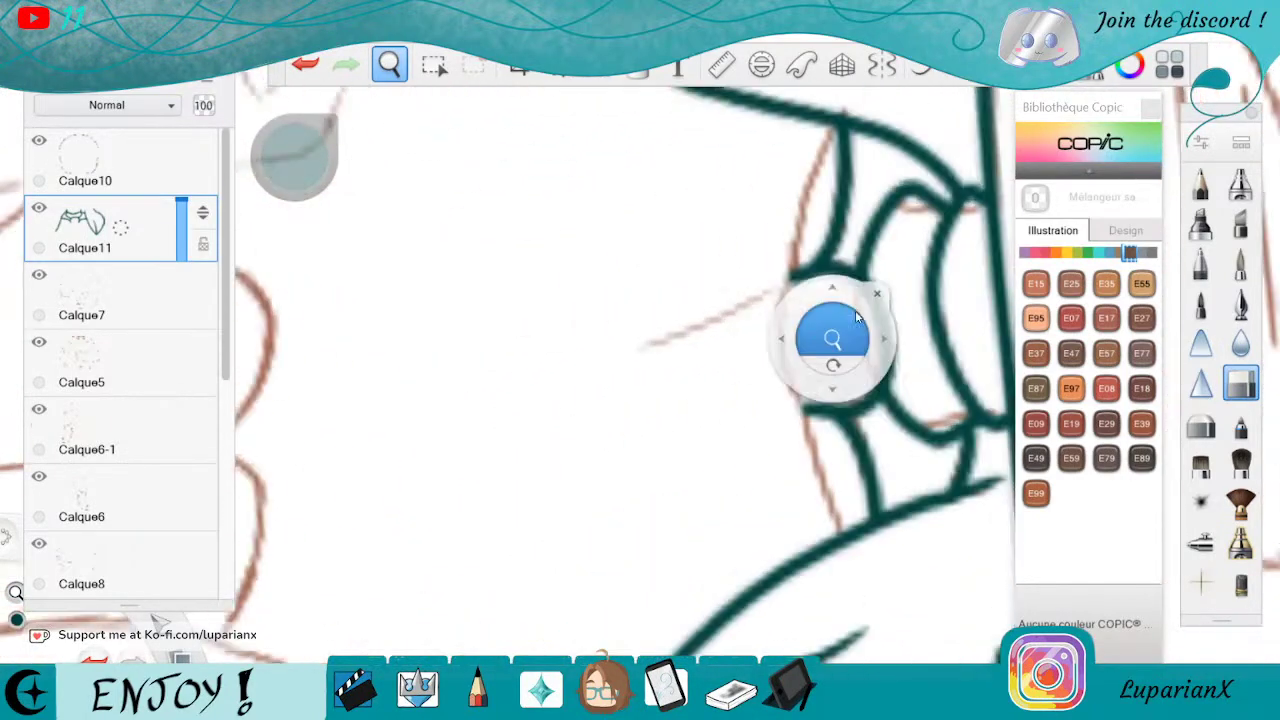
pyautogui.click(1240, 263)
pyautogui.moveTo(843, 121)
pyautogui.mouseDown()
pyautogui.moveTo(796, 220)
pyautogui.moveTo(776, 308)
pyautogui.moveTo(781, 375)
pyautogui.moveTo(850, 548)
pyautogui.mouseUp()
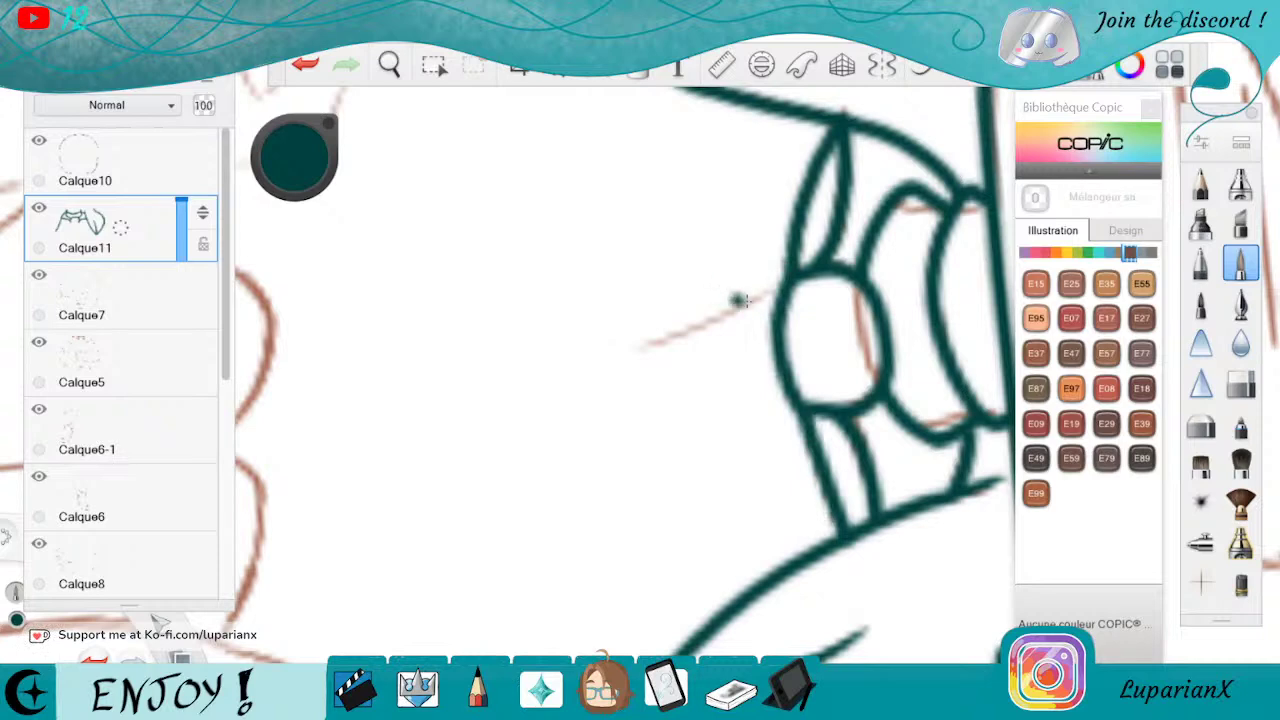
# Ink the short line running down from the collar's centerpiece and thin it to a taper with the hard eraser
pyautogui.moveTo(778, 283); pyautogui.dragTo(598, 355)
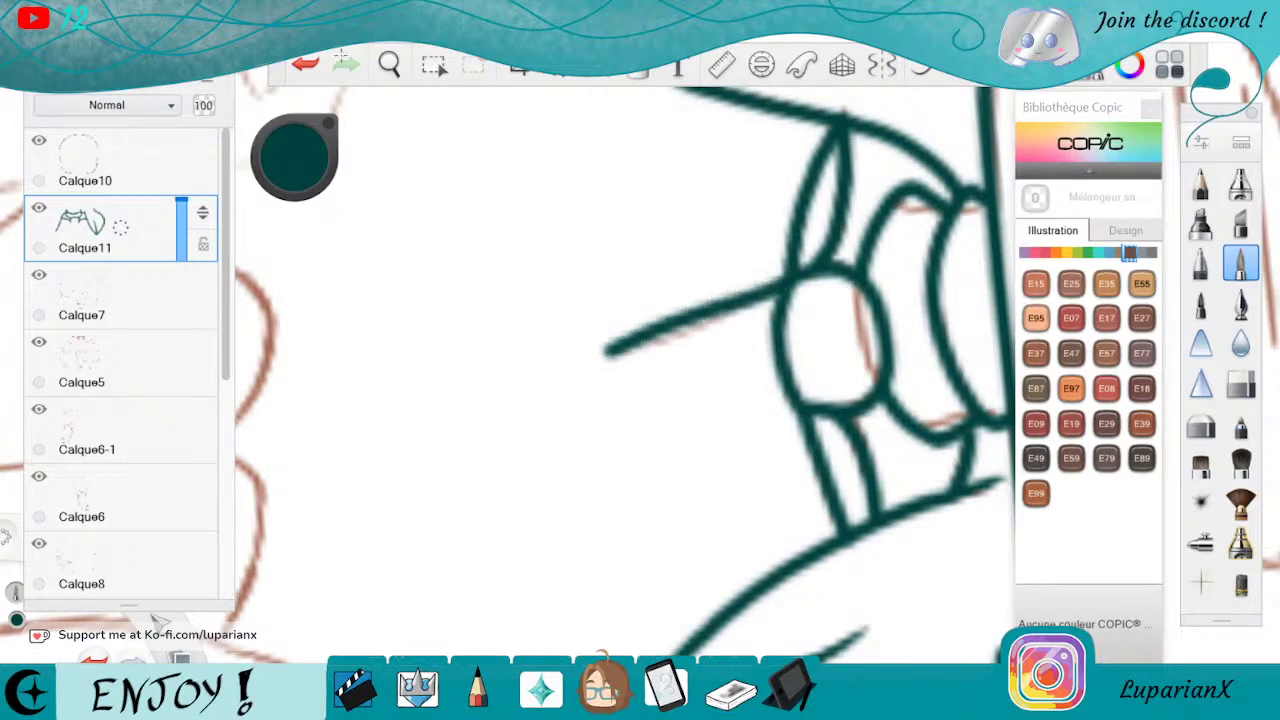
pyautogui.click(305, 65)
pyautogui.click(389, 64)
pyautogui.moveTo(646, 431)
pyautogui.mouseDown()
pyautogui.moveTo(760, 428)
pyautogui.moveTo(844, 383)
pyautogui.mouseUp()
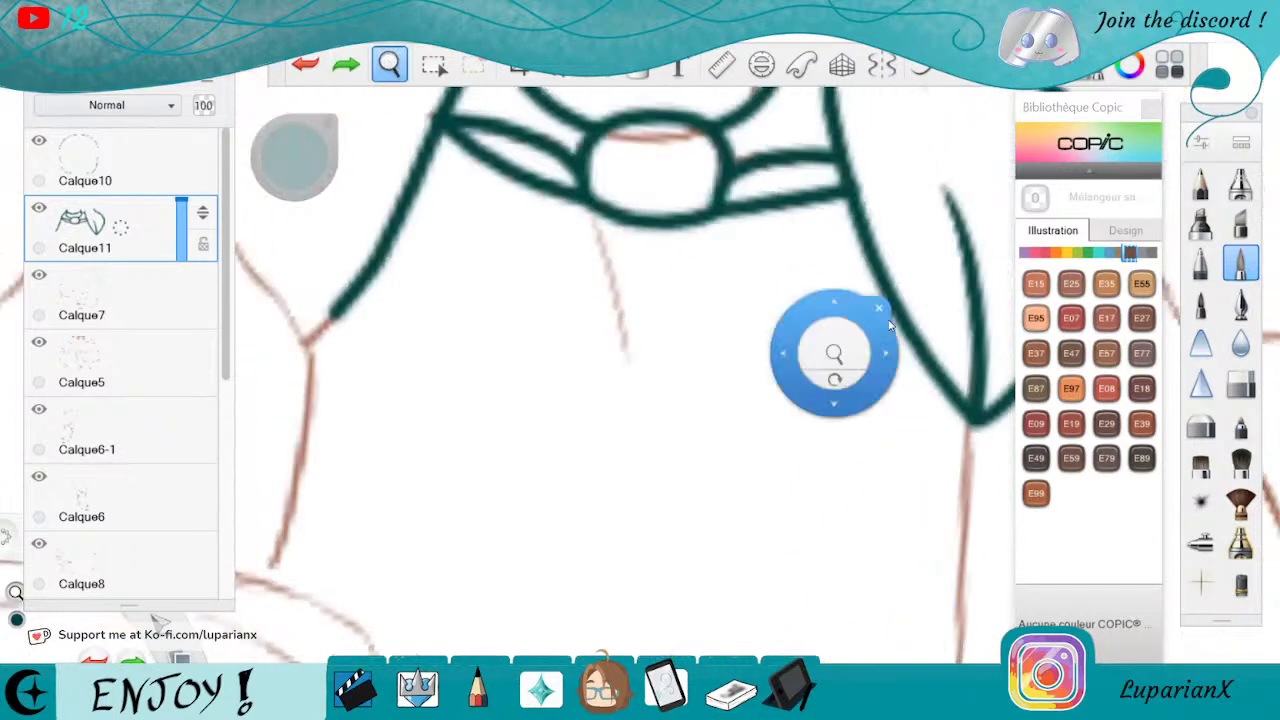
pyautogui.click(879, 310)
pyautogui.moveTo(594, 222); pyautogui.dragTo(627, 368)
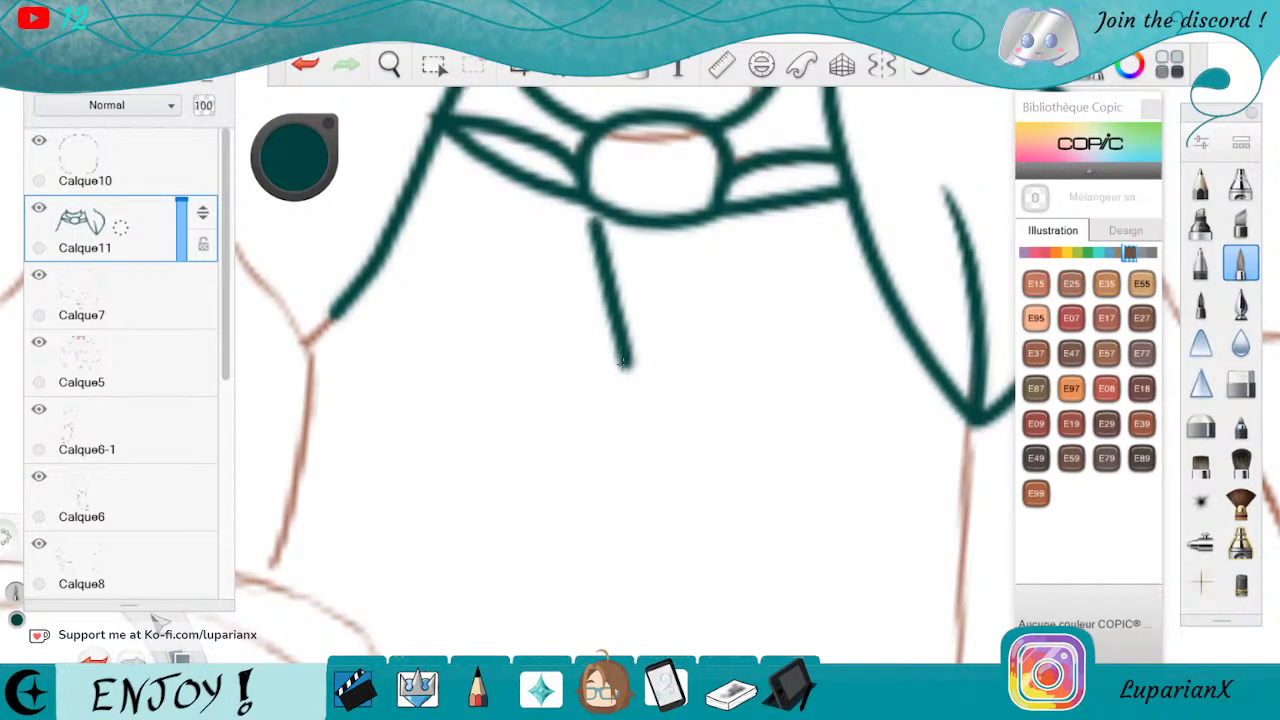
pyautogui.press('e')
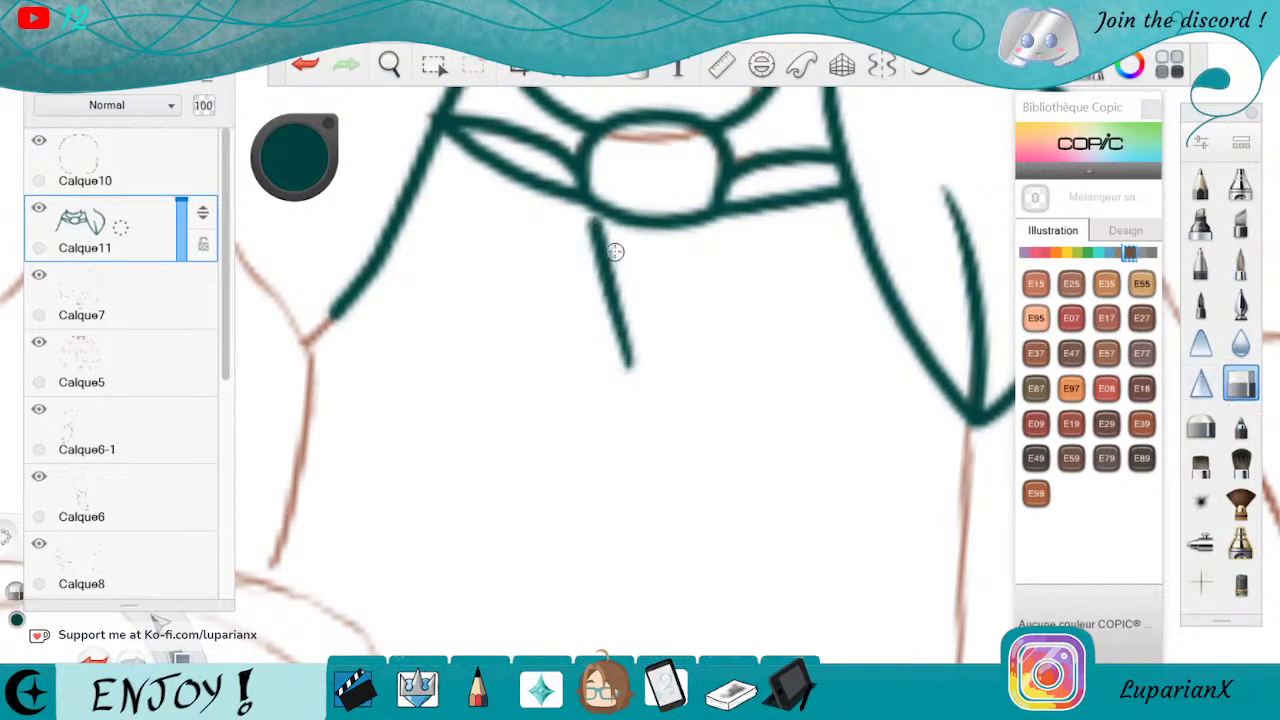
pyautogui.moveTo(616, 260); pyautogui.dragTo(637, 366)
pyautogui.moveTo(613, 248); pyautogui.dragTo(636, 347)
# Ink the opposite hood flap's fold, rounded outer edge and pointed tip, tapering the fold's end with the hard eraser
pyautogui.click(393, 62)
pyautogui.moveTo(443, 136); pyautogui.dragTo(520, 374)
pyautogui.moveTo(520, 330)
pyautogui.mouseDown()
pyautogui.moveTo(669, 424)
pyautogui.moveTo(529, 323)
pyautogui.moveTo(843, 409)
pyautogui.moveTo(863, 314)
pyautogui.moveTo(938, 357)
pyautogui.moveTo(899, 458)
pyautogui.moveTo(911, 431)
pyautogui.moveTo(886, 436)
pyautogui.mouseUp()
pyautogui.click(912, 405)
pyautogui.click(1240, 262)
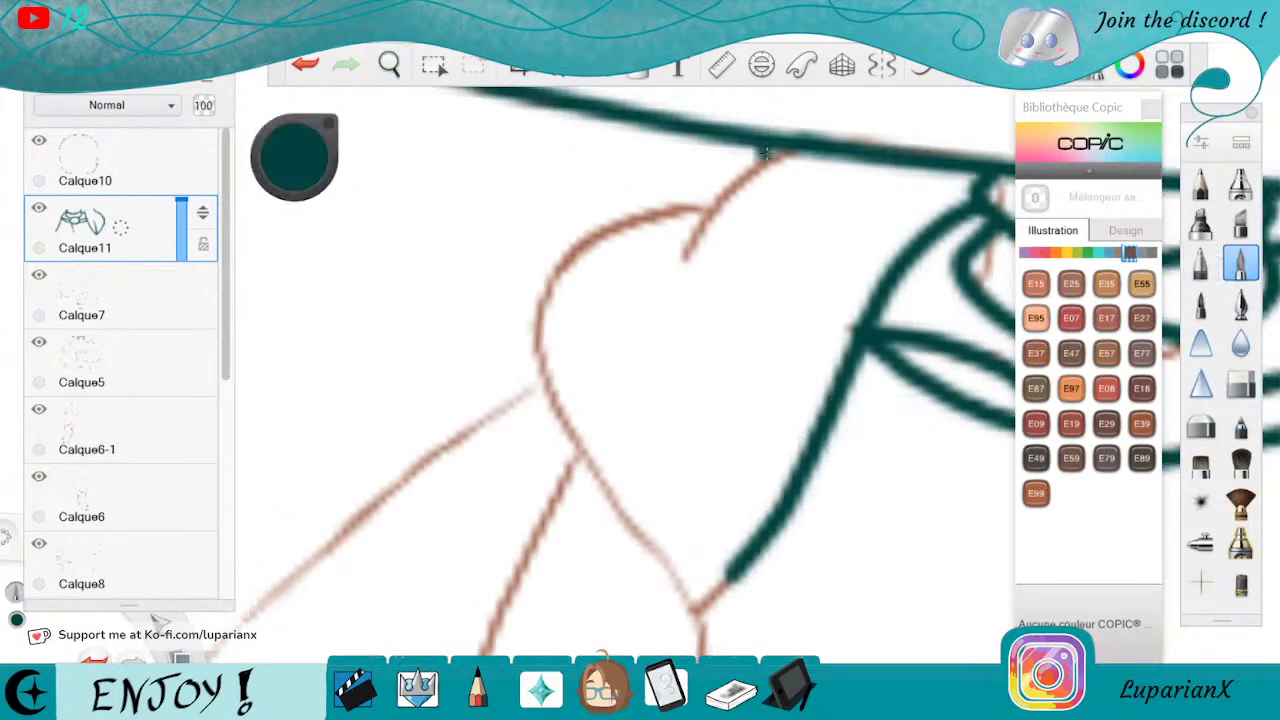
pyautogui.moveTo(805, 150)
pyautogui.mouseDown()
pyautogui.moveTo(705, 212)
pyautogui.moveTo(685, 264)
pyautogui.mouseUp()
pyautogui.moveTo(699, 209)
pyautogui.mouseDown()
pyautogui.moveTo(620, 225)
pyautogui.moveTo(555, 270)
pyautogui.moveTo(535, 332)
pyautogui.moveTo(546, 398)
pyautogui.moveTo(537, 356)
pyautogui.moveTo(566, 430)
pyautogui.moveTo(695, 612)
pyautogui.moveTo(710, 595)
pyautogui.moveTo(700, 613)
pyautogui.moveTo(740, 565)
pyautogui.moveTo(715, 514)
pyautogui.mouseUp()
pyautogui.click(305, 65)
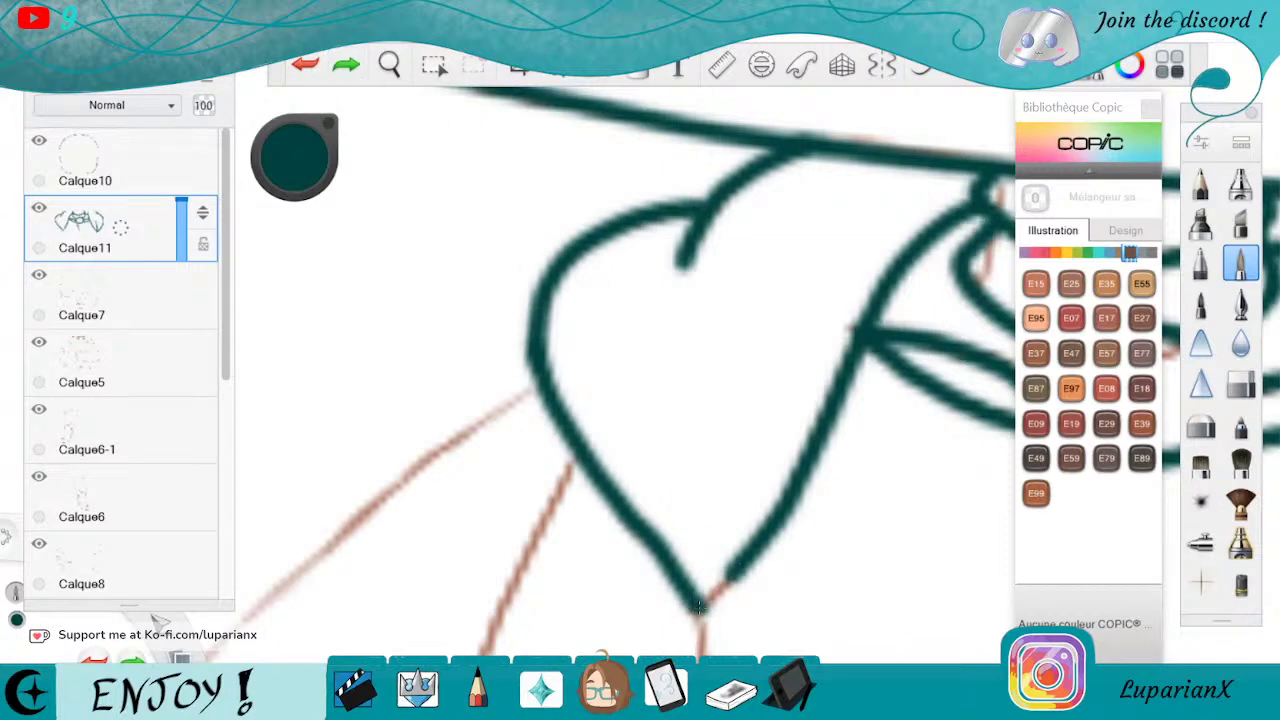
pyautogui.moveTo(698, 608); pyautogui.dragTo(746, 555)
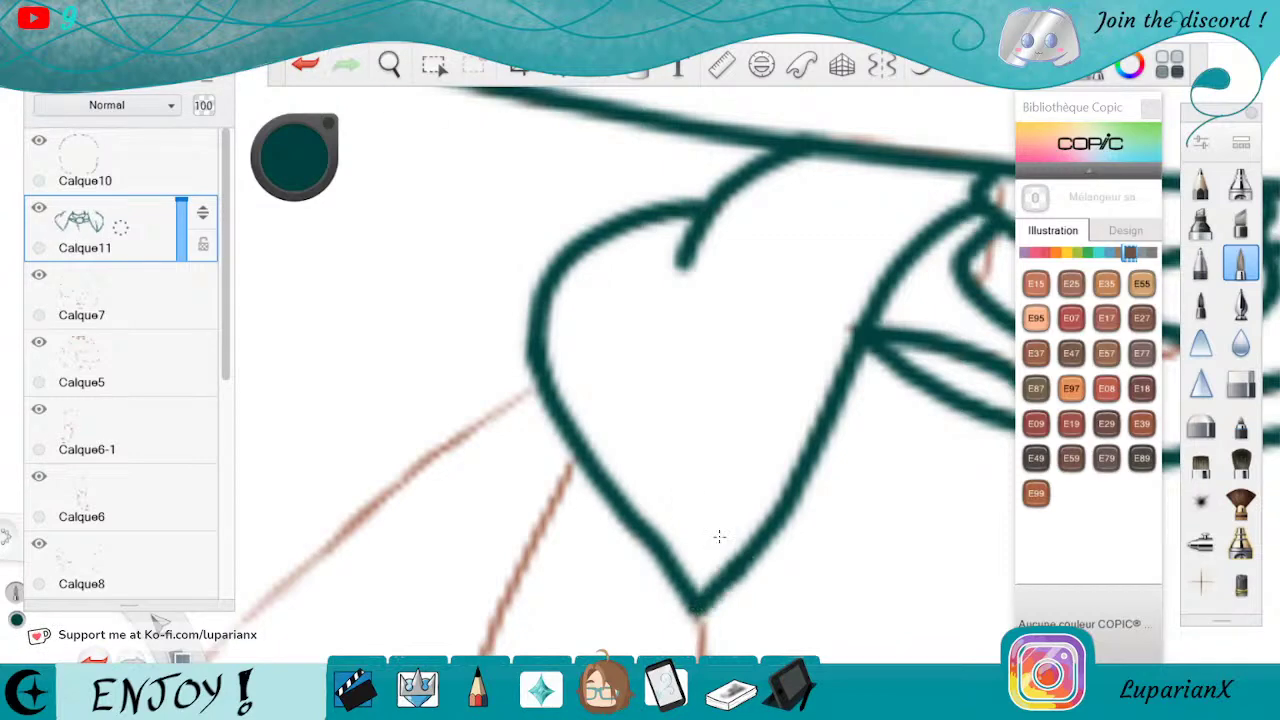
pyautogui.moveTo(689, 256); pyautogui.dragTo(678, 276)
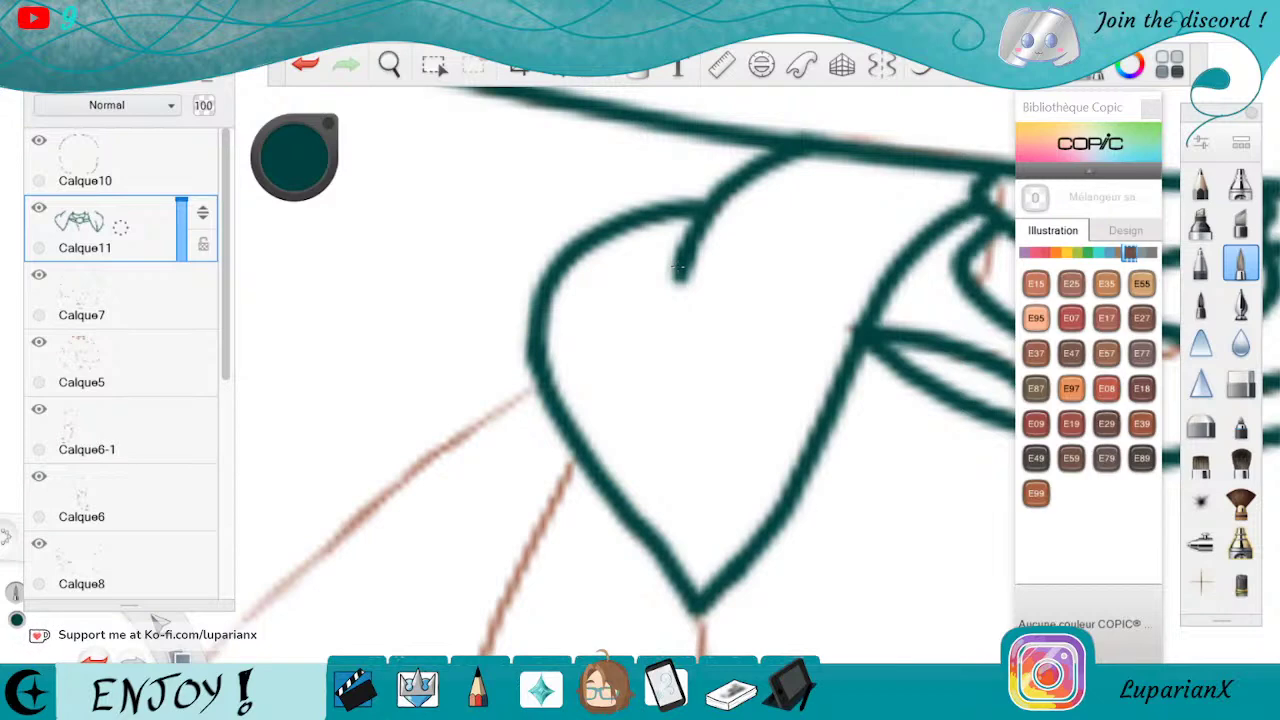
pyautogui.click(1240, 381)
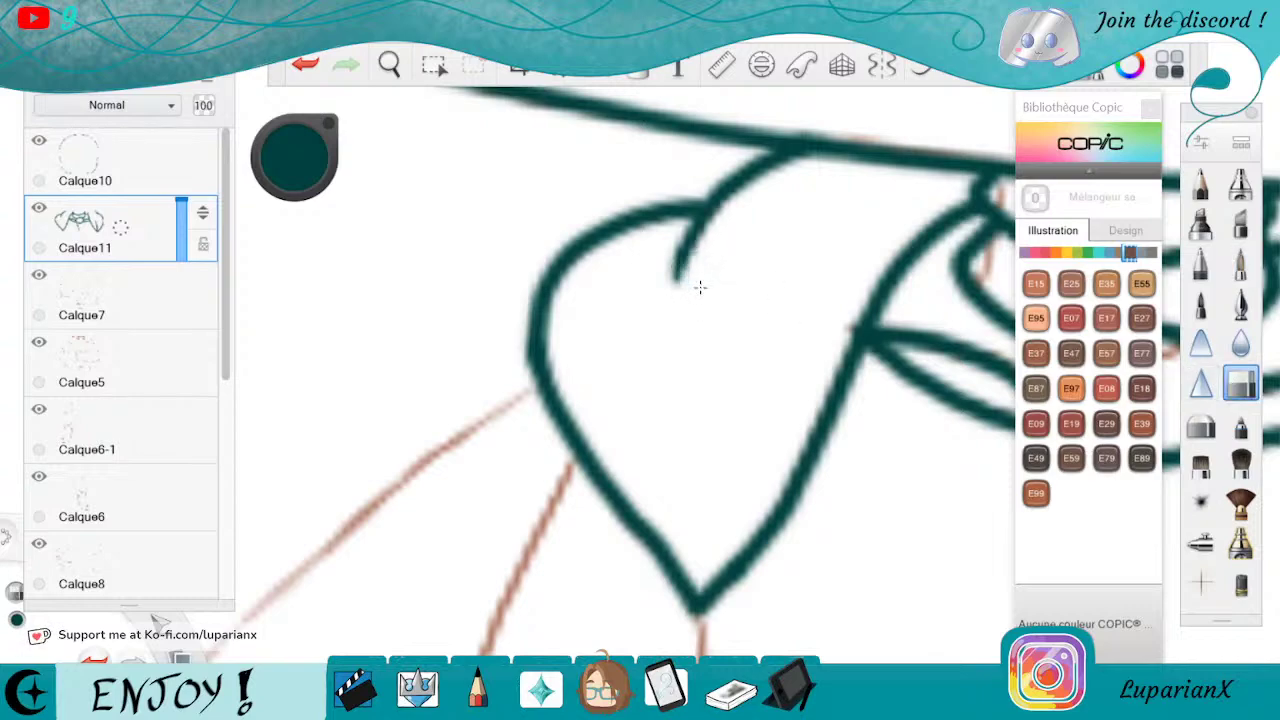
# Ink the two jacket lines running from this hood flap's tip and outer edge down to the large cuff opening
pyautogui.press('space')
pyautogui.moveTo(640, 364); pyautogui.dragTo(593, 402)
pyautogui.moveTo(662, 247); pyautogui.dragTo(776, 541)
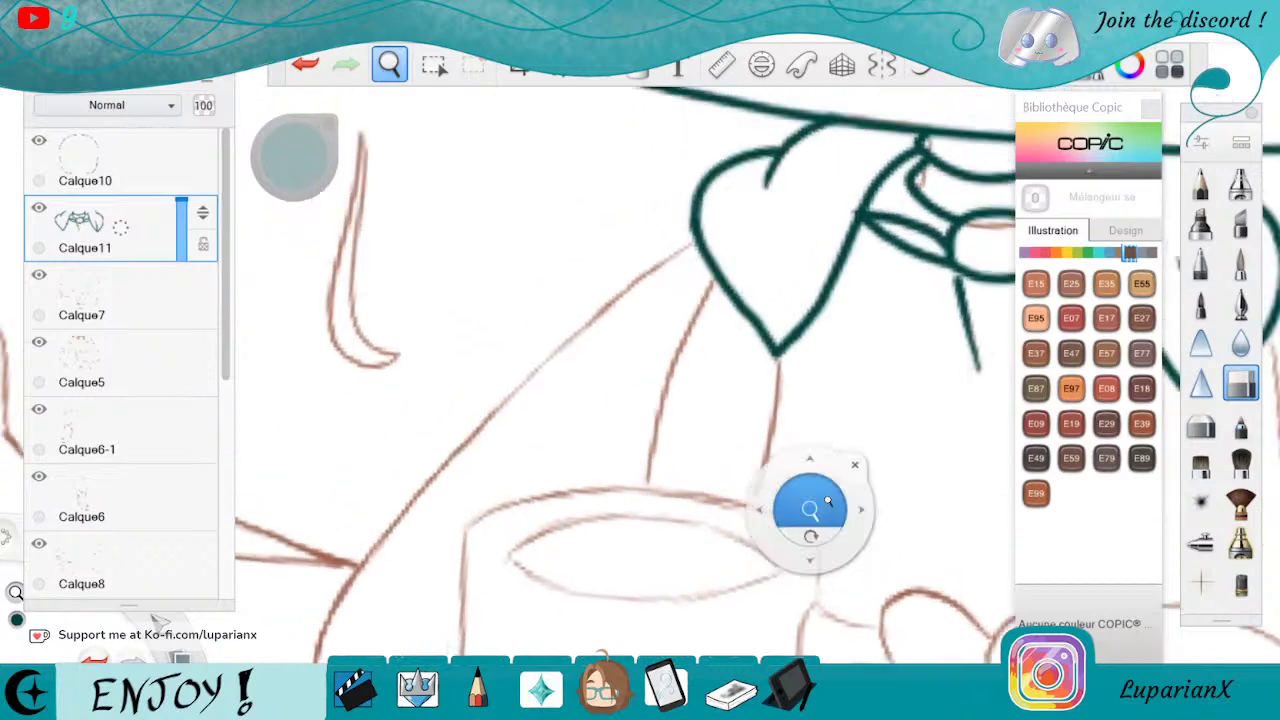
pyautogui.moveTo(808, 490); pyautogui.dragTo(825, 398)
pyautogui.click(1240, 262)
pyautogui.moveTo(750, 262)
pyautogui.mouseDown()
pyautogui.moveTo(745, 370)
pyautogui.moveTo(712, 502)
pyautogui.mouseUp()
pyautogui.moveTo(652, 138)
pyautogui.mouseDown()
pyautogui.moveTo(580, 295)
pyautogui.moveTo(538, 484)
pyautogui.mouseUp()
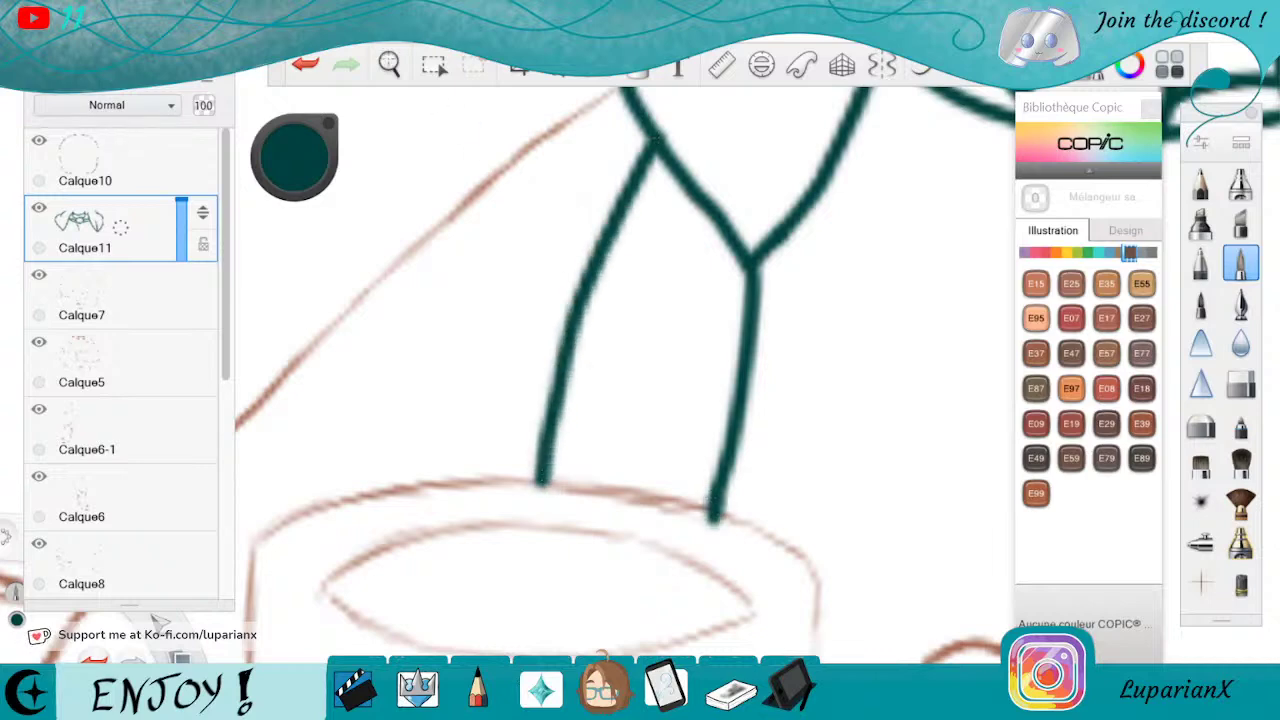
# Ink the two matching jacket lines from the other hood flap down to the raised forearm's edge
pyautogui.press('space')
pyautogui.moveTo(445, 137); pyautogui.dragTo(513, 413)
pyautogui.moveTo(710, 272)
pyautogui.mouseDown()
pyautogui.moveTo(730, 500)
pyautogui.moveTo(597, 443)
pyautogui.moveTo(827, 453)
pyautogui.moveTo(824, 377)
pyautogui.moveTo(831, 468)
pyautogui.mouseUp()
pyautogui.moveTo(640, 235); pyautogui.dragTo(620, 500)
pyautogui.moveTo(740, 152); pyautogui.dragTo(782, 580)
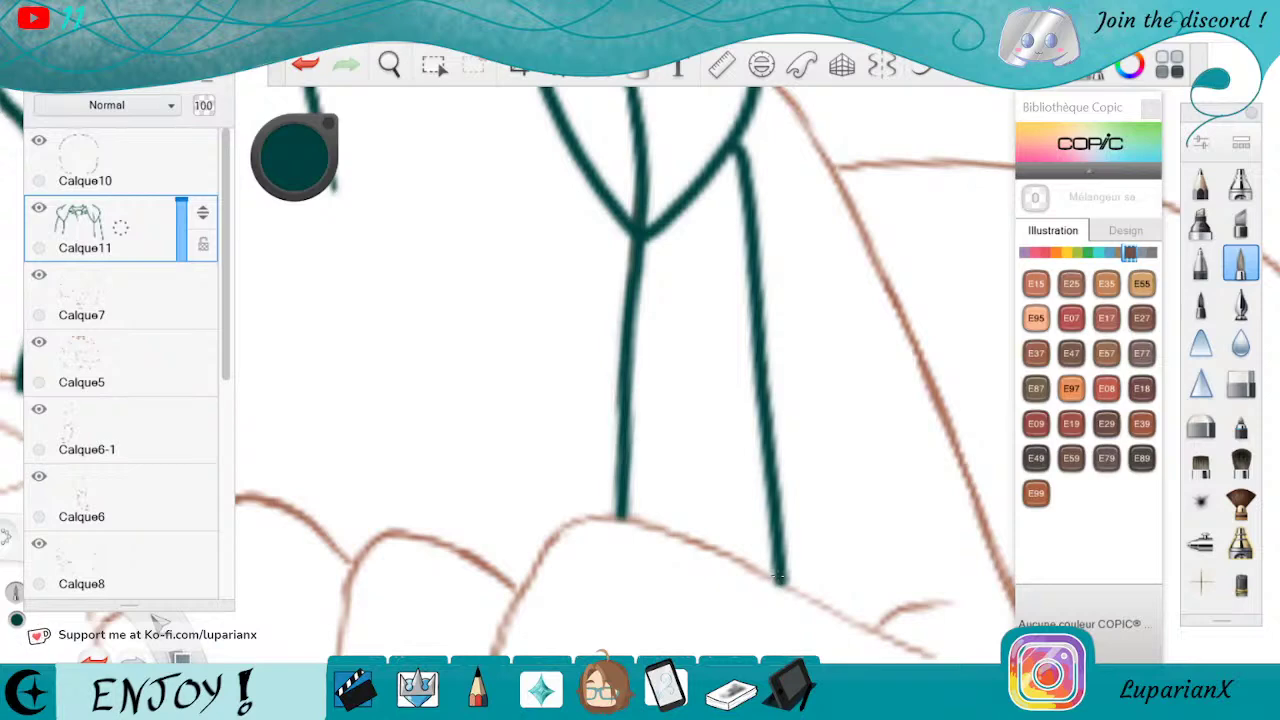
# Ink the sleeve's long outer line in dark teal from the hood flap down along the upper arm
pyautogui.click(390, 64)
pyautogui.moveTo(457, 137); pyautogui.dragTo(889, 388)
pyautogui.moveTo(889, 388)
pyautogui.mouseDown()
pyautogui.moveTo(637, 297)
pyautogui.moveTo(704, 529)
pyautogui.moveTo(806, 508)
pyautogui.moveTo(811, 531)
pyautogui.moveTo(733, 487)
pyautogui.moveTo(745, 315)
pyautogui.moveTo(874, 532)
pyautogui.moveTo(800, 600)
pyautogui.moveTo(768, 605)
pyautogui.moveTo(612, 562)
pyautogui.moveTo(661, 569)
pyautogui.moveTo(797, 402)
pyautogui.mouseUp()
pyautogui.click(834, 369)
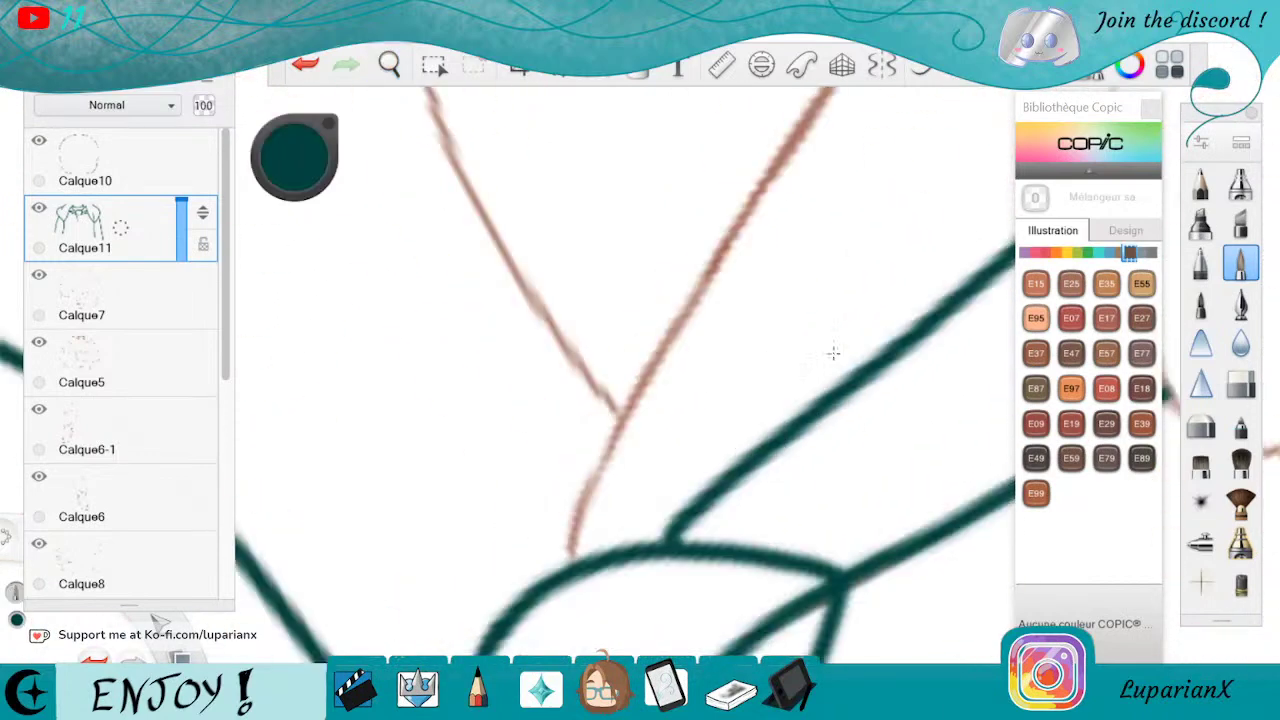
pyautogui.moveTo(752, 190)
pyautogui.mouseDown()
pyautogui.moveTo(639, 395)
pyautogui.moveTo(569, 552)
pyautogui.mouseUp()
pyautogui.click(380, 59)
pyautogui.moveTo(926, 246); pyautogui.dragTo(735, 600)
pyautogui.click(774, 486)
pyautogui.moveTo(858, 131); pyautogui.dragTo(553, 562)
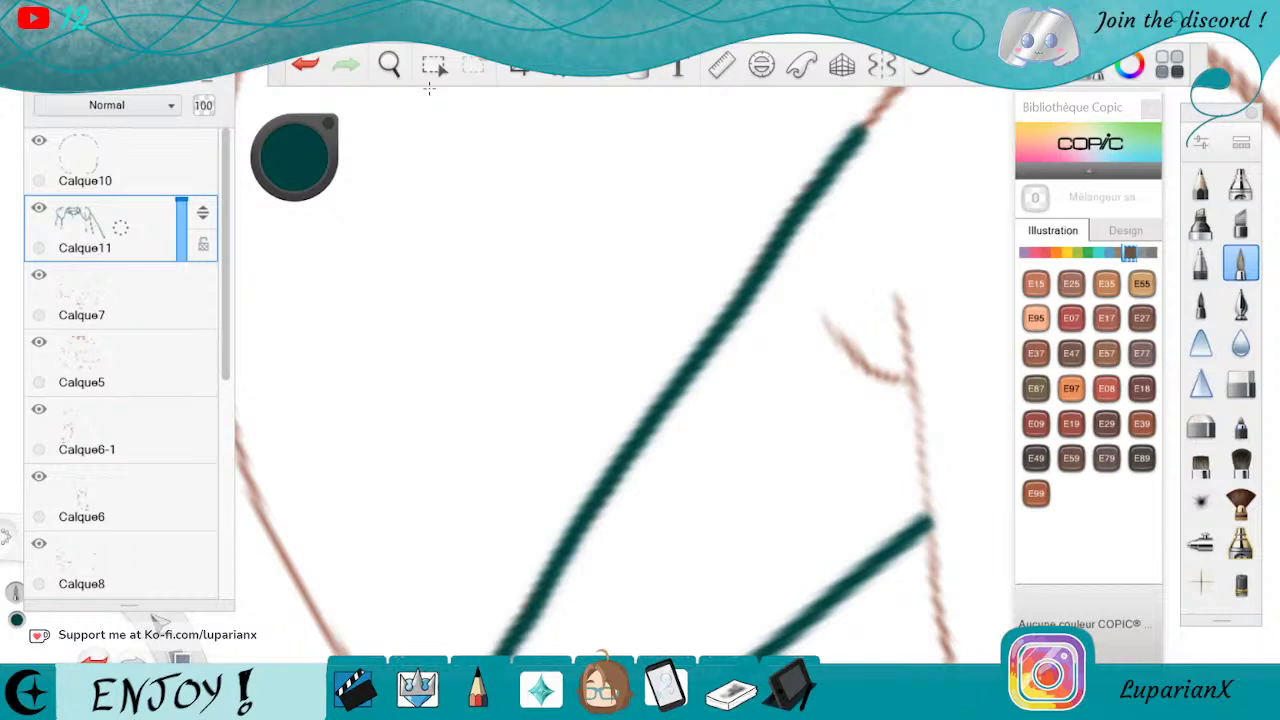
# Ink the small curved fold branching off the forearm's sketched edge near the elbow
pyautogui.click(389, 64)
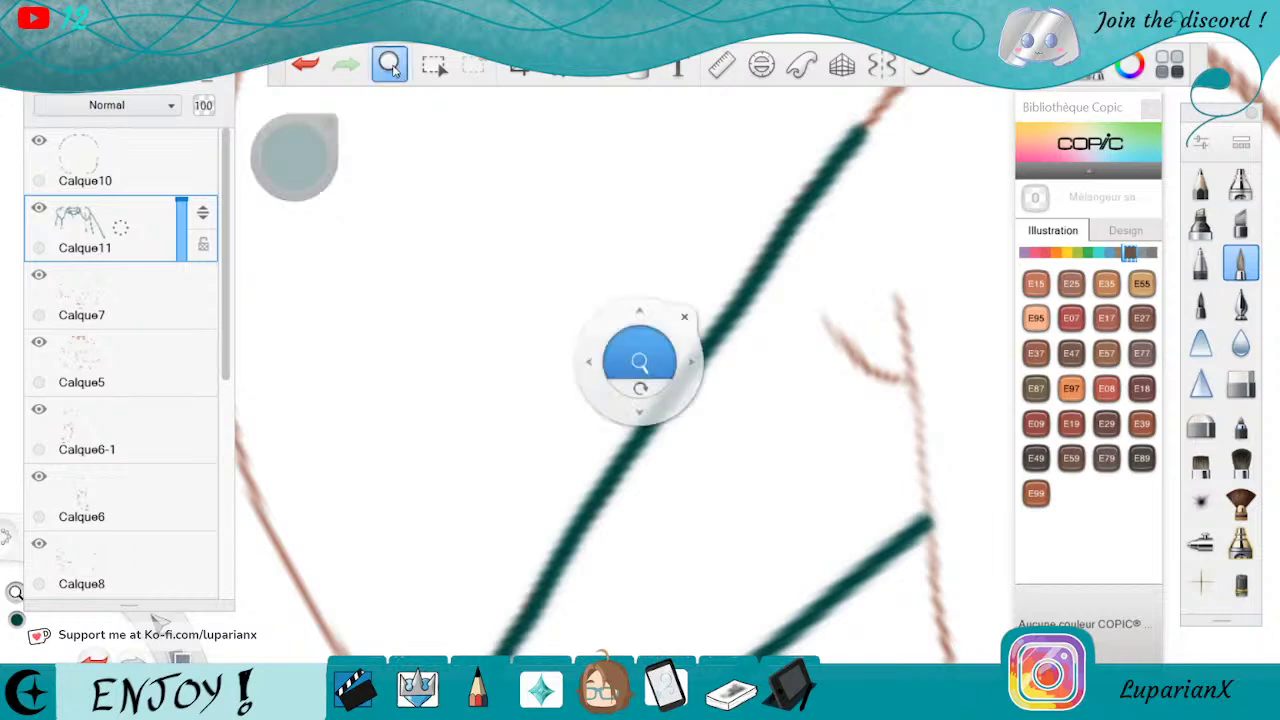
pyautogui.moveTo(1005, 530); pyautogui.dragTo(903, 451)
pyautogui.moveTo(871, 376); pyautogui.dragTo(650, 480)
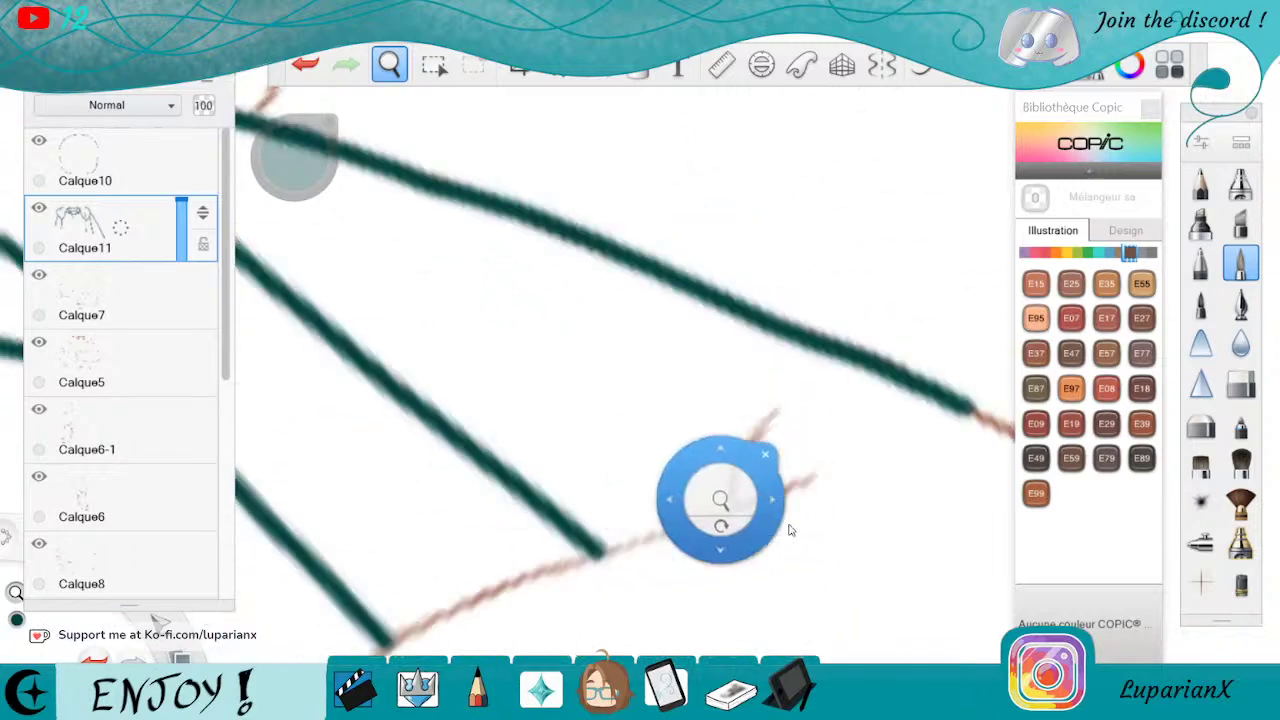
pyautogui.moveTo(766, 520); pyautogui.dragTo(790, 390)
pyautogui.moveTo(790, 326)
pyautogui.mouseDown()
pyautogui.moveTo(742, 372)
pyautogui.moveTo(733, 425)
pyautogui.mouseUp()
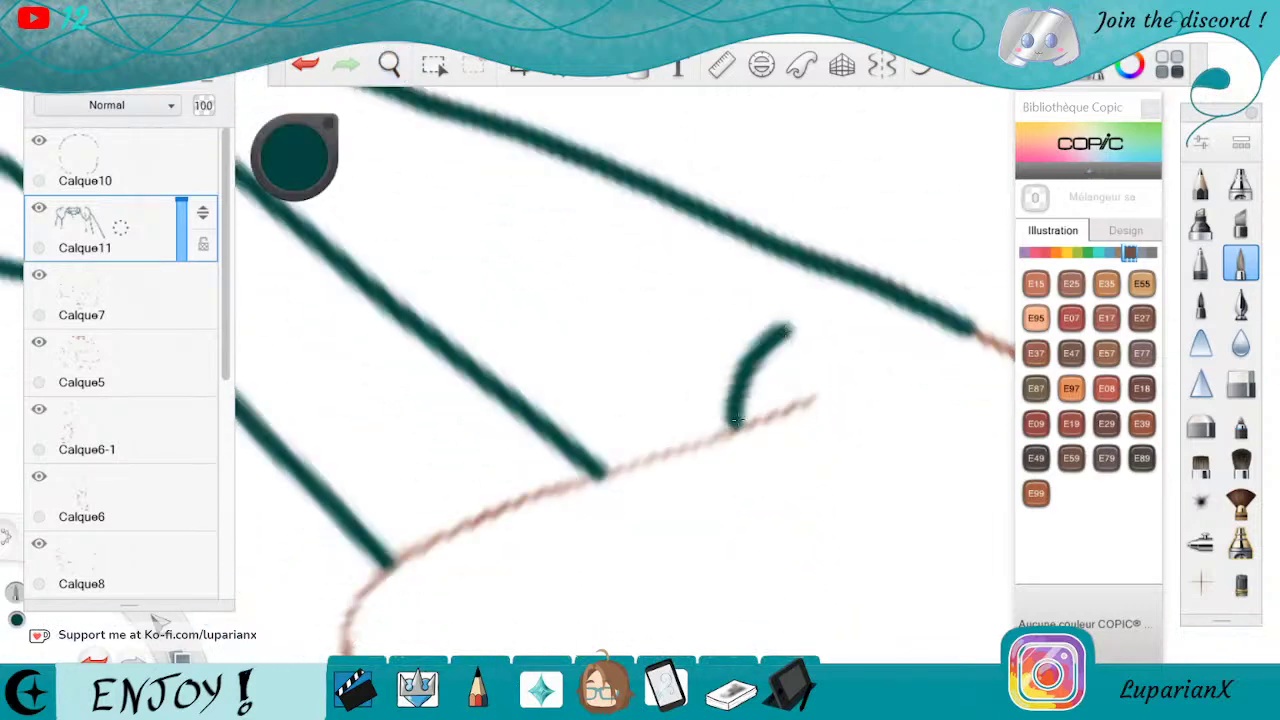
# Ink the forearm's edge across the ends of the jacket lines and taper the small elbow fold with the hard eraser
pyautogui.click(389, 64)
pyautogui.moveTo(777, 474); pyautogui.dragTo(565, 395)
pyautogui.moveTo(650, 405); pyautogui.dragTo(777, 509)
pyautogui.moveTo(750, 130)
pyautogui.mouseDown()
pyautogui.moveTo(753, 318)
pyautogui.moveTo(707, 552)
pyautogui.moveTo(710, 602)
pyautogui.mouseUp()
pyautogui.click(1241, 383)
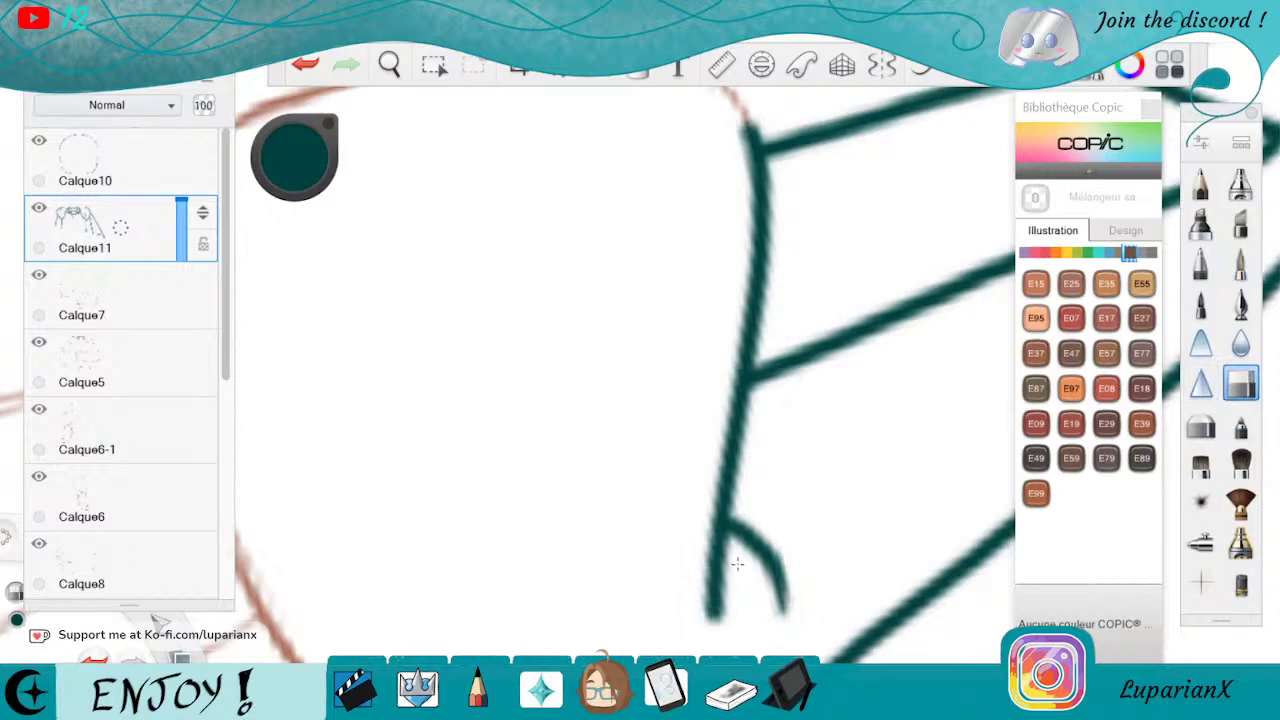
# Continue the forearm's edge in dark teal around the bend and down along the sleeve's end
pyautogui.click(392, 65)
pyautogui.moveTo(466, 195); pyautogui.dragTo(722, 503)
pyautogui.moveTo(668, 574)
pyautogui.mouseDown()
pyautogui.moveTo(698, 570)
pyautogui.moveTo(866, 410)
pyautogui.moveTo(829, 440)
pyautogui.mouseUp()
pyautogui.moveTo(872, 450); pyautogui.dragTo(762, 450)
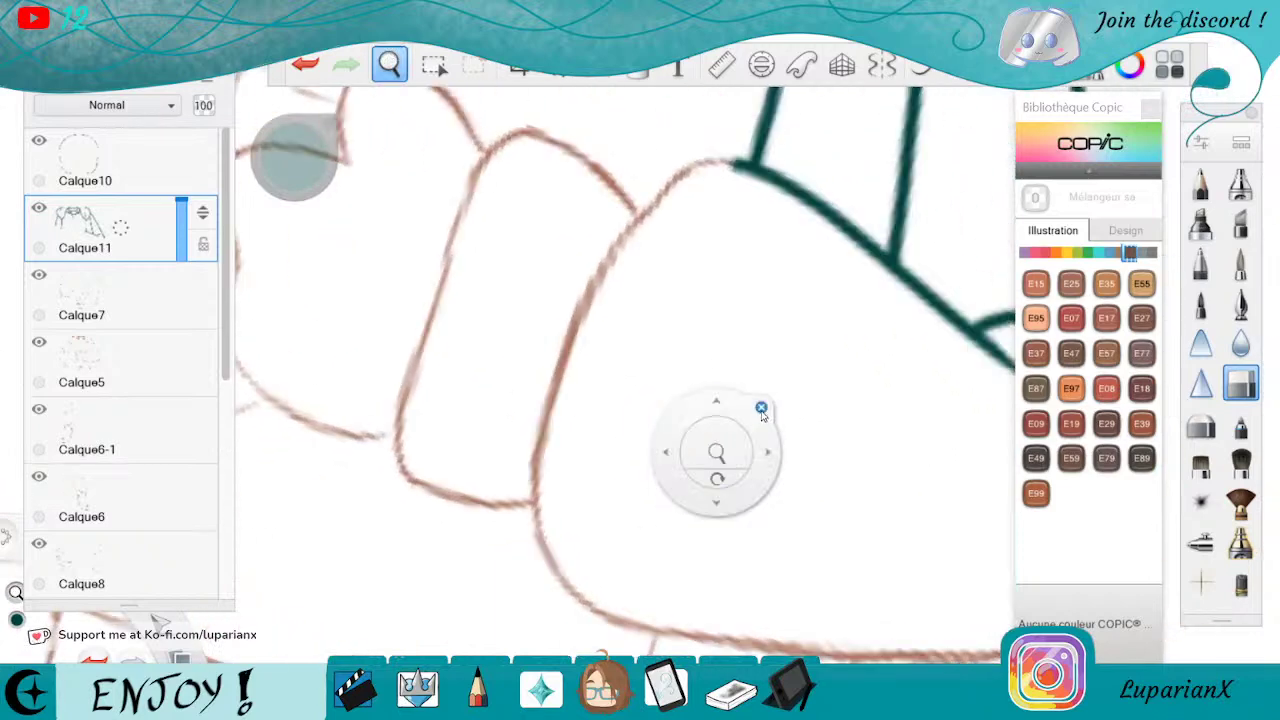
pyautogui.click(766, 408)
pyautogui.click(1217, 259)
pyautogui.moveTo(705, 165)
pyautogui.mouseDown()
pyautogui.moveTo(643, 215)
pyautogui.moveTo(567, 336)
pyautogui.moveTo(537, 467)
pyautogui.moveTo(537, 537)
pyautogui.mouseUp()
# Ink the rounded elbow curve in dark teal, continuing the sleeve's outer line from the upper arm
pyautogui.click(389, 64)
pyautogui.moveTo(785, 532); pyautogui.dragTo(750, 394)
pyautogui.moveTo(809, 483); pyautogui.dragTo(495, 510)
pyautogui.moveTo(565, 523); pyautogui.dragTo(738, 250)
pyautogui.moveTo(758, 465); pyautogui.dragTo(778, 421)
pyautogui.moveTo(798, 405); pyautogui.dragTo(874, 350)
pyautogui.moveTo(874, 322); pyautogui.dragTo(757, 432)
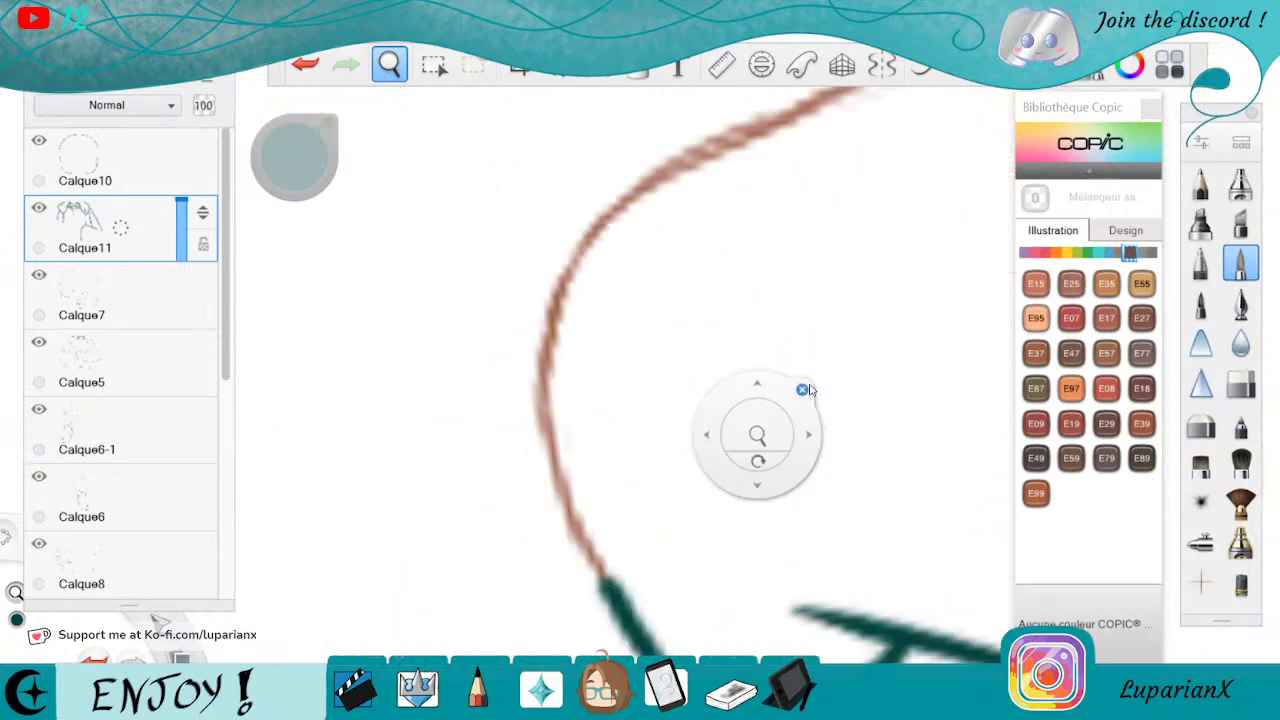
pyautogui.click(803, 389)
pyautogui.moveTo(673, 163)
pyautogui.mouseDown()
pyautogui.moveTo(590, 243)
pyautogui.moveTo(543, 330)
pyautogui.moveTo(530, 410)
pyautogui.moveTo(613, 600)
pyautogui.mouseUp()
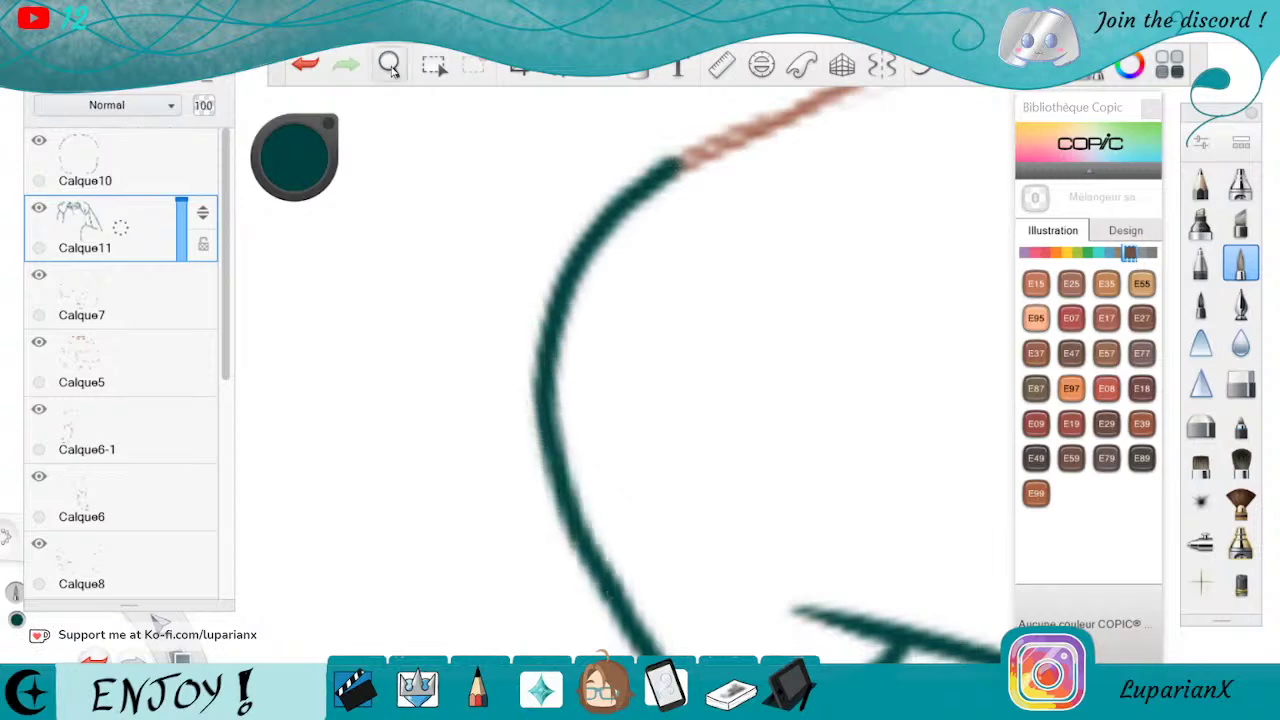
# Ink the rest of the forearm's outer edge from the elbow and its rounded corner at the sleeve's end
pyautogui.click(389, 70)
pyautogui.moveTo(874, 286); pyautogui.dragTo(886, 373)
pyautogui.moveTo(886, 373); pyautogui.dragTo(769, 546)
pyautogui.click(872, 458)
pyautogui.moveTo(705, 119)
pyautogui.mouseDown()
pyautogui.moveTo(694, 368)
pyautogui.moveTo(714, 563)
pyautogui.mouseUp()
pyautogui.click(391, 65)
pyautogui.moveTo(770, 219); pyautogui.dragTo(779, 511)
pyautogui.click(824, 441)
pyautogui.moveTo(654, 308)
pyautogui.mouseDown()
pyautogui.moveTo(629, 402)
pyautogui.moveTo(638, 452)
pyautogui.mouseUp()
pyautogui.click(393, 65)
pyautogui.moveTo(791, 264); pyautogui.dragTo(768, 546)
pyautogui.click(787, 396)
pyautogui.moveTo(586, 388)
pyautogui.mouseDown()
pyautogui.moveTo(559, 426)
pyautogui.moveTo(562, 466)
pyautogui.moveTo(632, 565)
pyautogui.mouseUp()
# Ink the cuff band's rounded outline in dark teal at the end of the sleeve, above the hand
pyautogui.click(390, 64)
pyautogui.moveTo(620, 216)
pyautogui.mouseDown()
pyautogui.moveTo(857, 309)
pyautogui.moveTo(767, 496)
pyautogui.moveTo(837, 366)
pyautogui.moveTo(747, 467)
pyautogui.mouseUp()
pyautogui.click(787, 402)
pyautogui.moveTo(697, 214)
pyautogui.mouseDown()
pyautogui.moveTo(661, 272)
pyautogui.moveTo(588, 562)
pyautogui.mouseUp()
pyautogui.moveTo(690, 222); pyautogui.dragTo(720, 200)
pyautogui.click(305, 70)
pyautogui.click(404, 70)
pyautogui.moveTo(820, 388)
pyautogui.mouseDown()
pyautogui.moveTo(732, 530)
pyautogui.moveTo(760, 557)
pyautogui.moveTo(850, 400)
pyautogui.mouseUp()
pyautogui.moveTo(722, 268)
pyautogui.mouseDown()
pyautogui.moveTo(754, 372)
pyautogui.moveTo(698, 372)
pyautogui.moveTo(648, 462)
pyautogui.moveTo(658, 502)
pyautogui.mouseUp()
pyautogui.click(840, 336)
pyautogui.click(388, 64)
pyautogui.moveTo(442, 142); pyautogui.dragTo(815, 472)
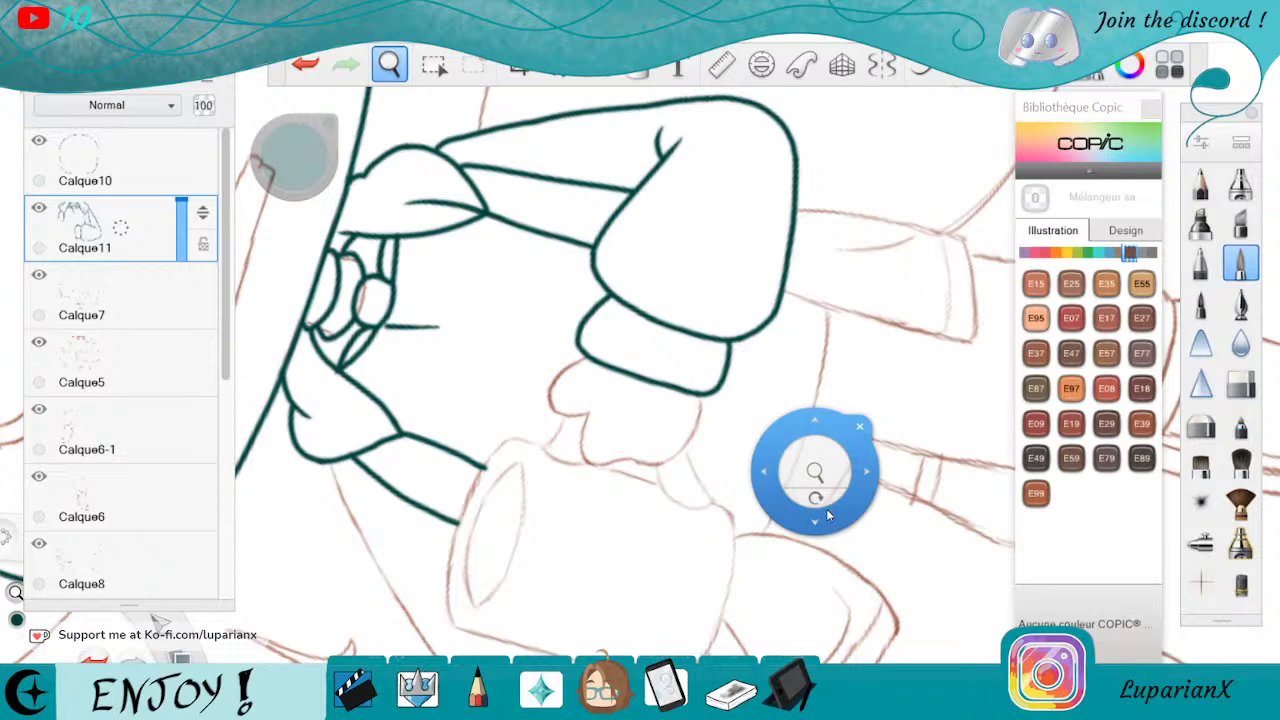
pyautogui.moveTo(826, 508); pyautogui.dragTo(824, 563)
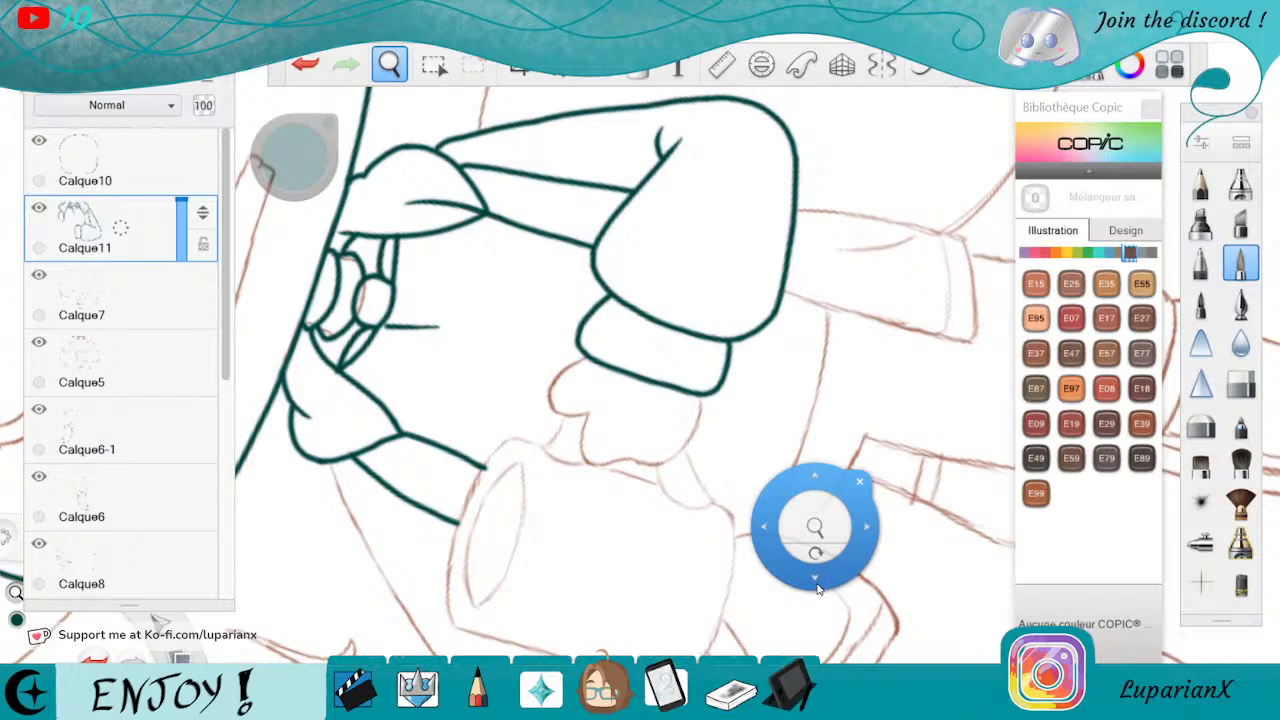
pyautogui.moveTo(820, 589); pyautogui.dragTo(819, 594)
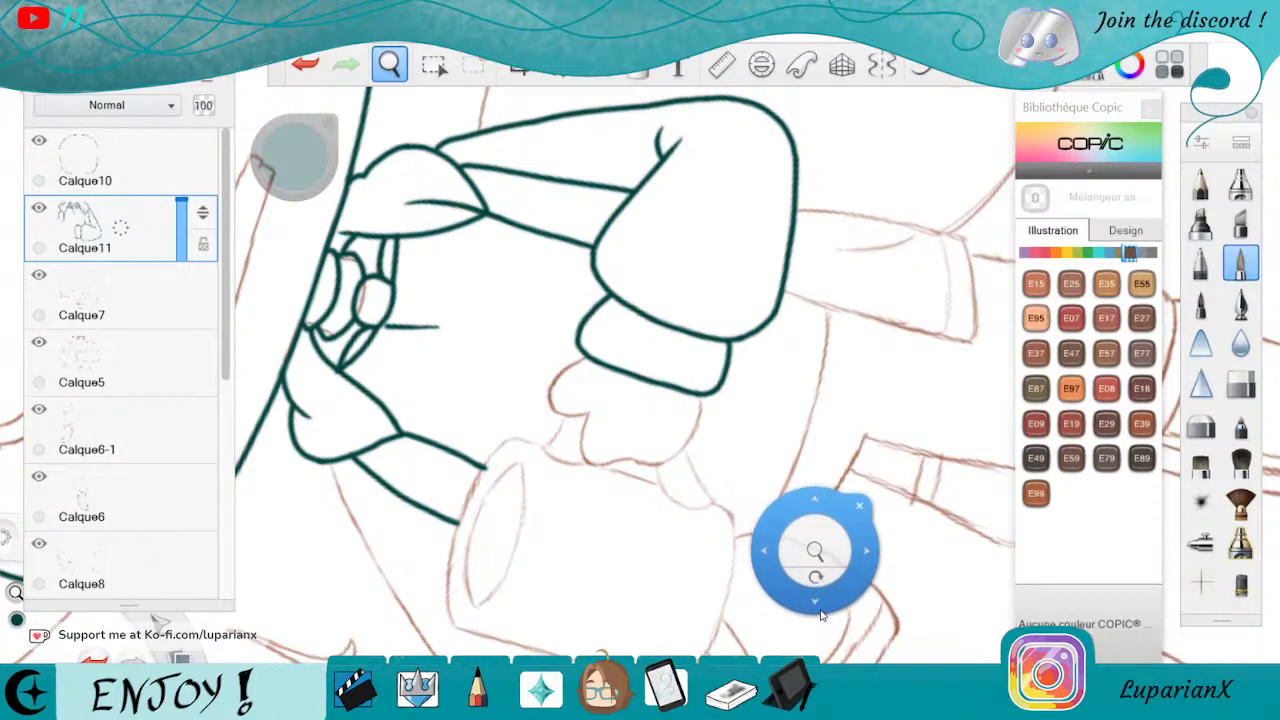
# Ink the lower edge of the gripping hand in dark teal, starting from the cuff
pyautogui.moveTo(816, 570)
pyautogui.mouseDown()
pyautogui.moveTo(609, 375)
pyautogui.moveTo(646, 555)
pyautogui.moveTo(698, 550)
pyautogui.mouseUp()
pyautogui.moveTo(706, 510); pyautogui.dragTo(803, 500)
pyautogui.click(848, 456)
pyautogui.moveTo(683, 251)
pyautogui.mouseDown()
pyautogui.moveTo(651, 340)
pyautogui.moveTo(605, 400)
pyautogui.moveTo(613, 482)
pyautogui.moveTo(655, 583)
pyautogui.mouseUp()
pyautogui.click(389, 64)
pyautogui.moveTo(883, 360); pyautogui.dragTo(812, 362)
pyautogui.moveTo(740, 383); pyautogui.dragTo(714, 526)
pyautogui.click(806, 443)
pyautogui.moveTo(648, 292)
pyautogui.mouseDown()
pyautogui.moveTo(629, 357)
pyautogui.moveTo(673, 470)
pyautogui.moveTo(658, 576)
pyautogui.mouseUp()
# Ink the hand's remaining finger edge and its rounded upper lobe in dark teal, closing the outline at the cuff
pyautogui.click(389, 64)
pyautogui.moveTo(826, 315); pyautogui.dragTo(895, 338)
pyautogui.click(939, 268)
pyautogui.moveTo(717, 338)
pyautogui.mouseDown()
pyautogui.moveTo(658, 416)
pyautogui.moveTo(624, 504)
pyautogui.mouseUp()
pyautogui.click(389, 64)
pyautogui.moveTo(496, 119); pyautogui.dragTo(871, 378)
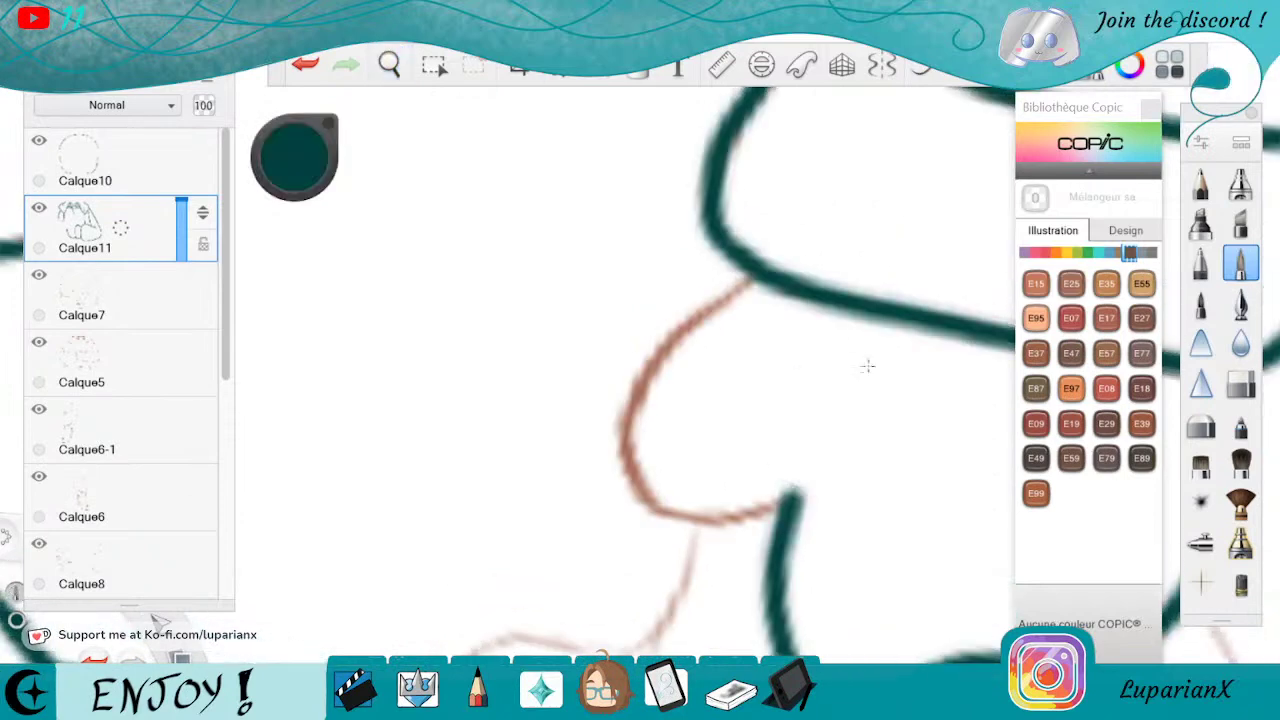
pyautogui.moveTo(744, 280)
pyautogui.mouseDown()
pyautogui.moveTo(641, 380)
pyautogui.moveTo(623, 425)
pyautogui.moveTo(626, 480)
pyautogui.moveTo(672, 518)
pyautogui.moveTo(716, 525)
pyautogui.moveTo(785, 497)
pyautogui.mouseUp()
# Try to erase the end of the sleeve line that overlaps the mug's rim
pyautogui.click(389, 64)
pyautogui.moveTo(448, 140); pyautogui.dragTo(897, 569)
pyautogui.moveTo(842, 496); pyautogui.dragTo(778, 556)
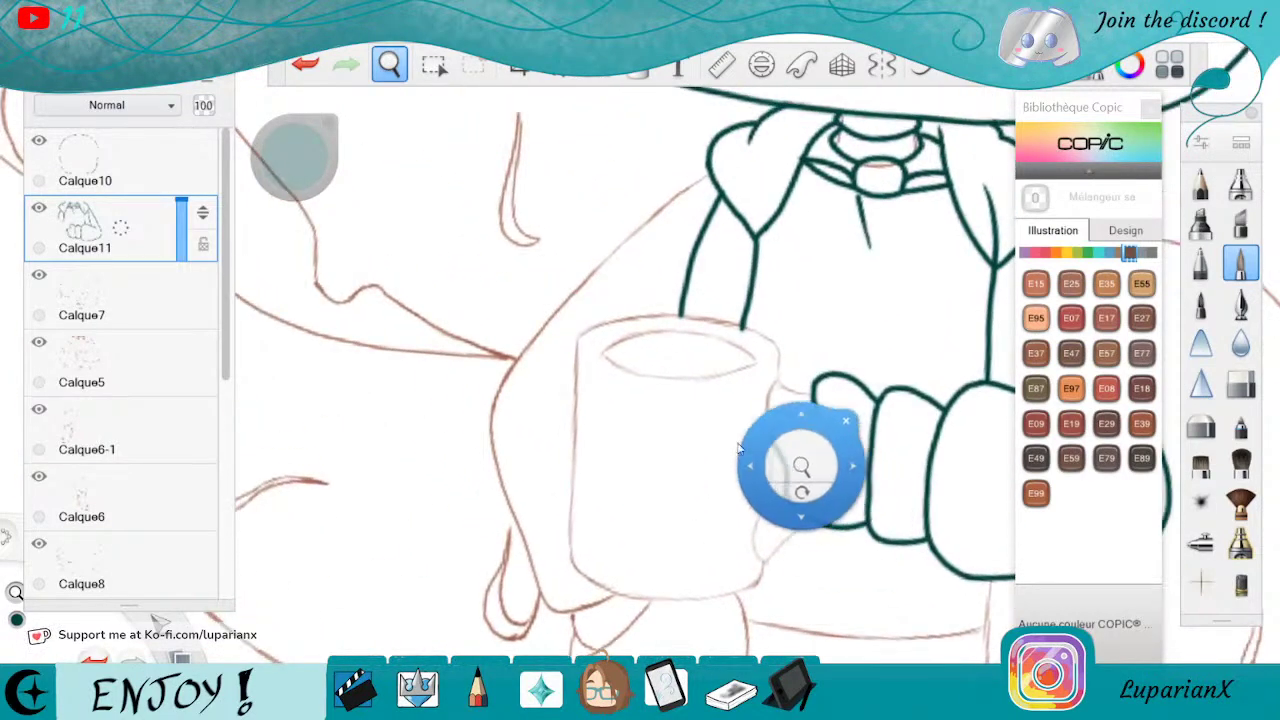
pyautogui.moveTo(855, 508)
pyautogui.mouseDown()
pyautogui.moveTo(800, 521)
pyautogui.moveTo(800, 464)
pyautogui.moveTo(909, 473)
pyautogui.moveTo(912, 443)
pyautogui.moveTo(857, 490)
pyautogui.mouseUp()
pyautogui.moveTo(700, 478); pyautogui.dragTo(772, 425)
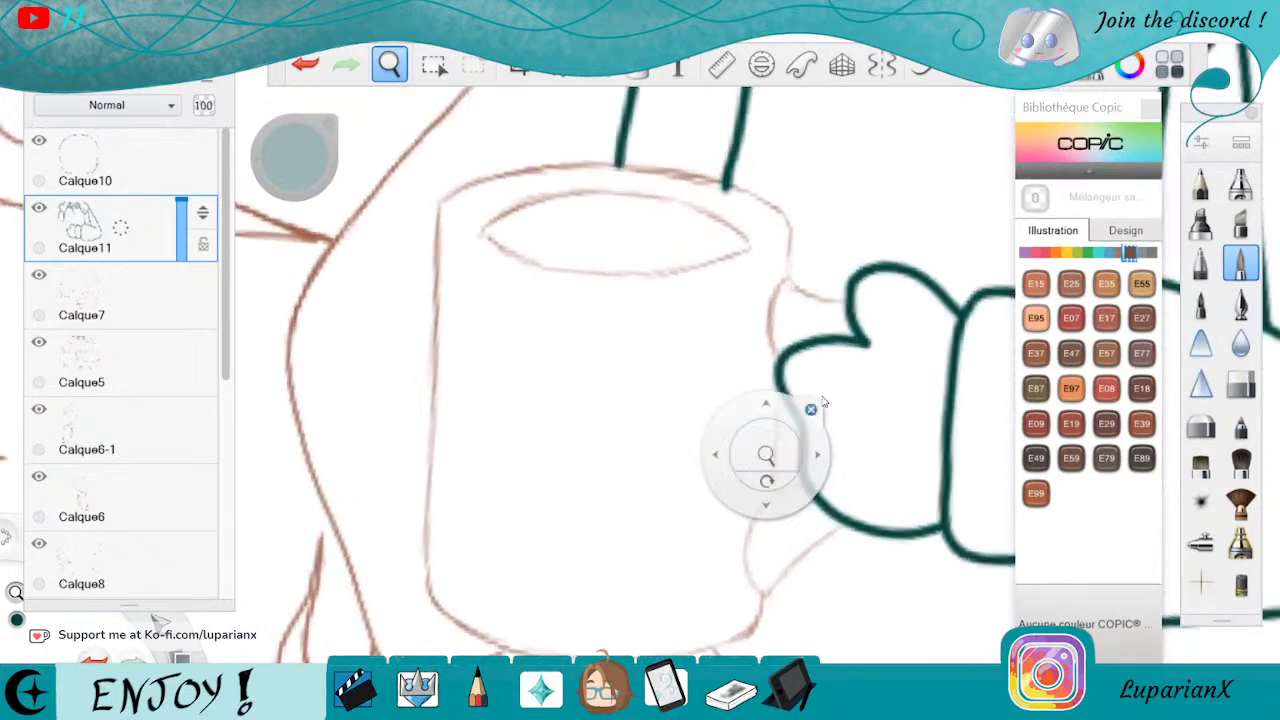
pyautogui.moveTo(828, 276); pyautogui.dragTo(842, 376)
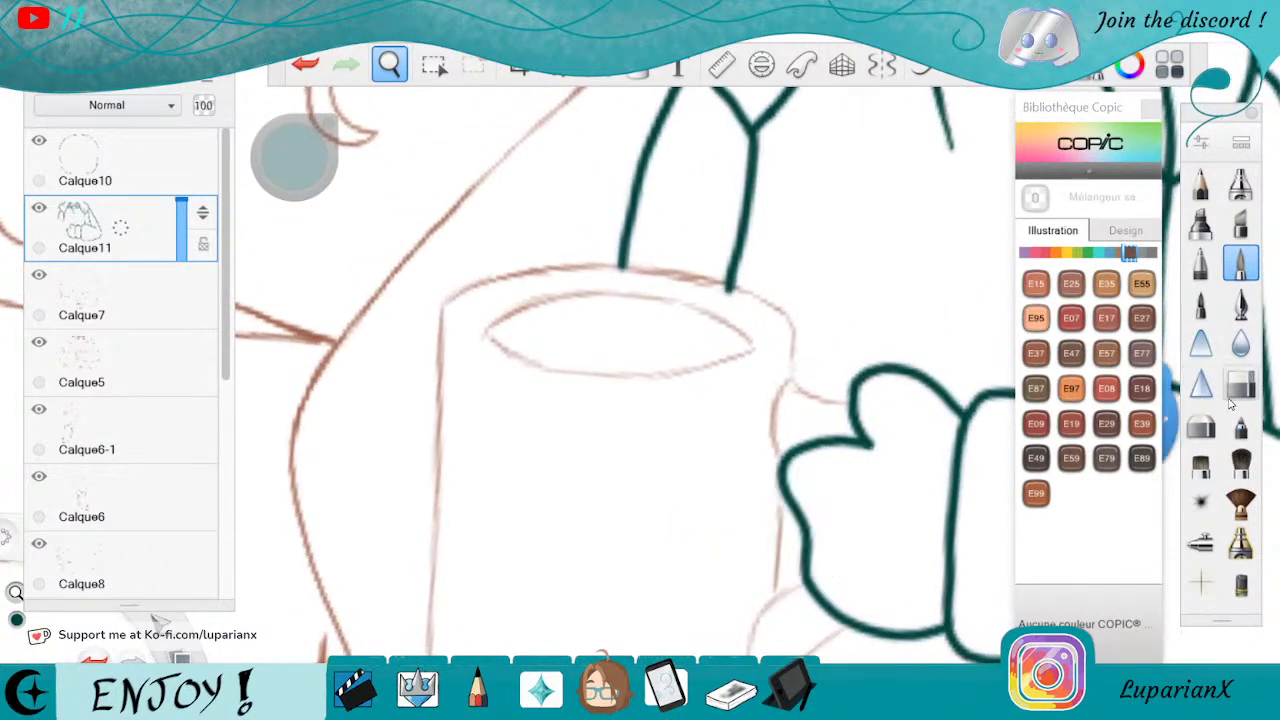
pyautogui.click(1238, 386)
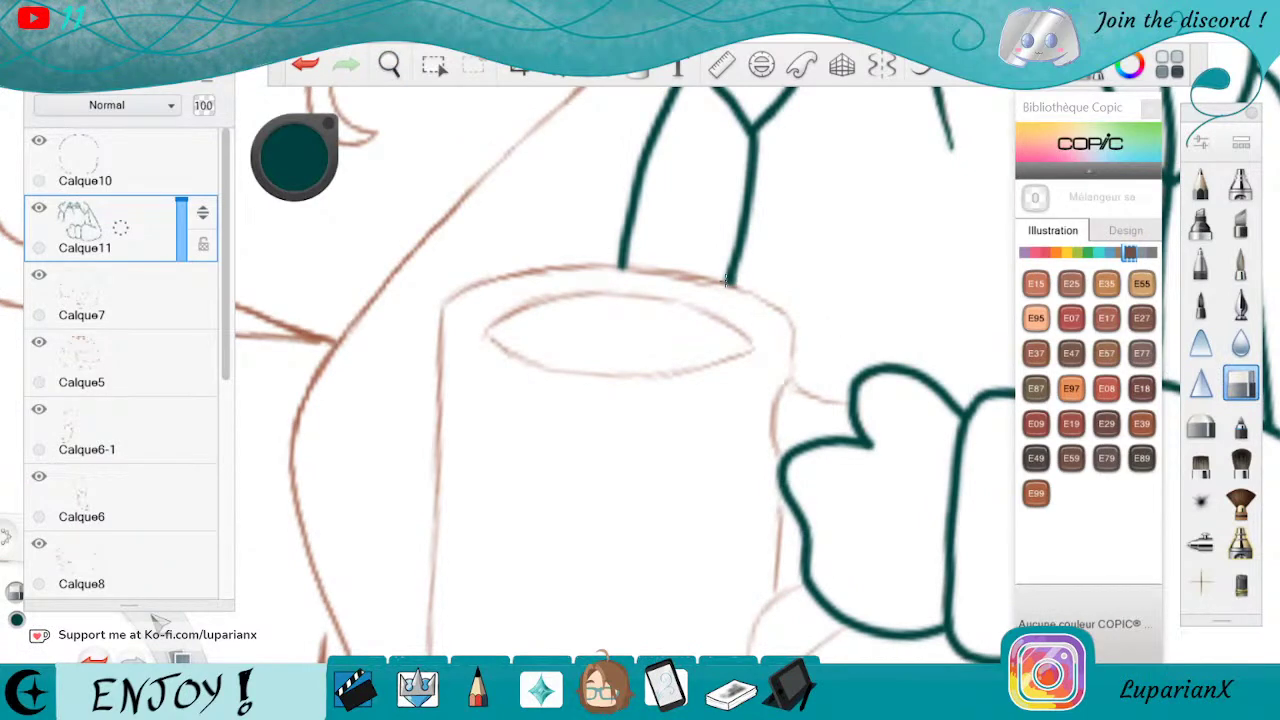
pyautogui.click(305, 63)
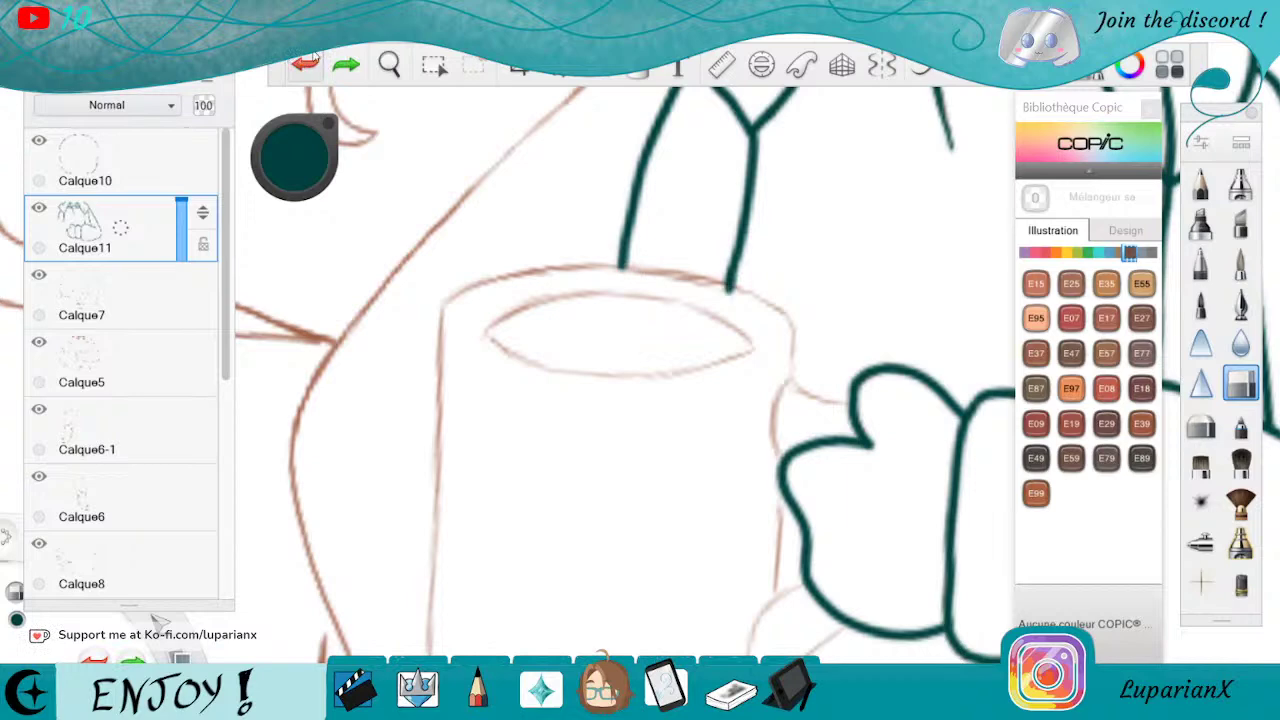
# Add a new layer above the teal clothing lineart and set the paintbrush to a very dark purple for the mug
pyautogui.moveTo(150, 224); pyautogui.dragTo(174, 146)
pyautogui.click(389, 64)
pyautogui.moveTo(434, 125); pyautogui.dragTo(549, 507)
pyautogui.moveTo(330, 185); pyautogui.dragTo(692, 195)
pyautogui.click(704, 394)
pyautogui.click(292, 150)
pyautogui.click(291, 244)
pyautogui.click(1240, 263)
# Ink both curves of the mug handle's lower end in dark purple and trim them where they meet the hand
pyautogui.click(389, 64)
pyautogui.moveTo(434, 125)
pyautogui.mouseDown()
pyautogui.moveTo(466, 251)
pyautogui.moveTo(890, 396)
pyautogui.moveTo(663, 525)
pyautogui.moveTo(671, 335)
pyautogui.moveTo(690, 540)
pyautogui.moveTo(730, 488)
pyautogui.moveTo(730, 407)
pyautogui.moveTo(780, 415)
pyautogui.moveTo(778, 510)
pyautogui.mouseUp()
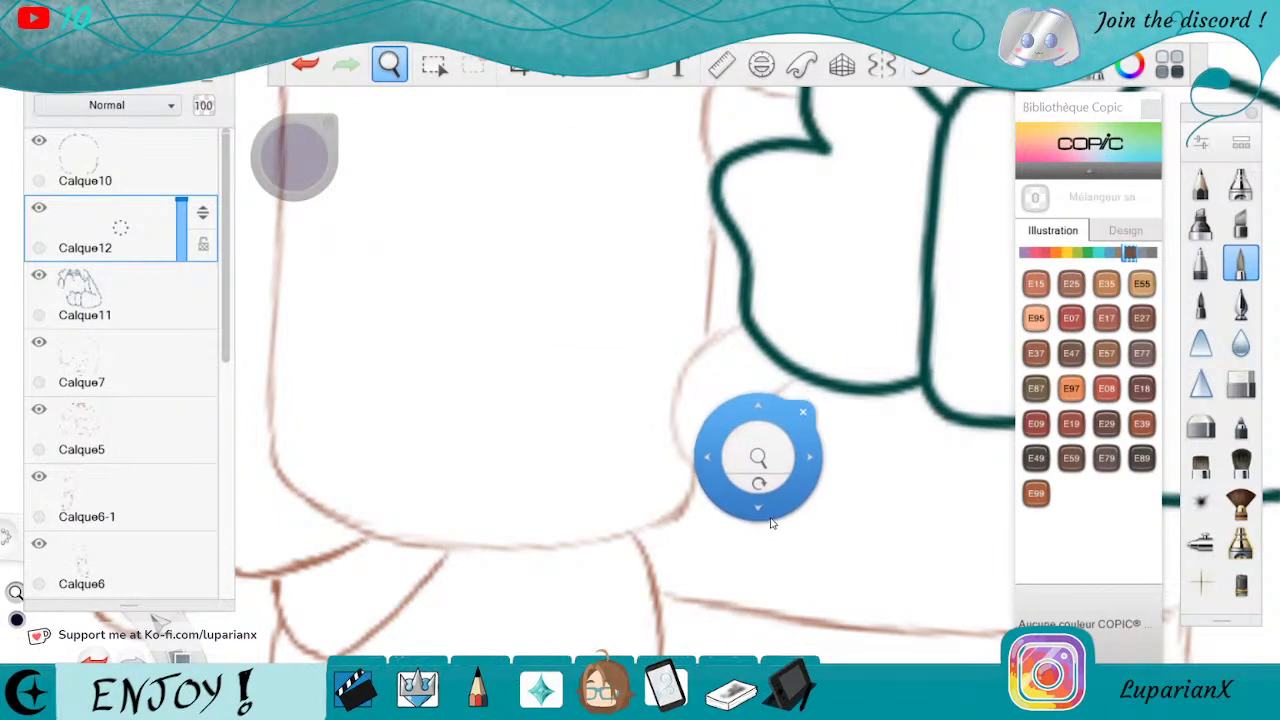
pyautogui.moveTo(766, 463)
pyautogui.mouseDown()
pyautogui.moveTo(746, 455)
pyautogui.moveTo(854, 418)
pyautogui.mouseUp()
pyautogui.click(888, 375)
pyautogui.moveTo(800, 271)
pyautogui.mouseDown()
pyautogui.moveTo(737, 311)
pyautogui.moveTo(700, 363)
pyautogui.moveTo(693, 409)
pyautogui.moveTo(723, 478)
pyautogui.mouseUp()
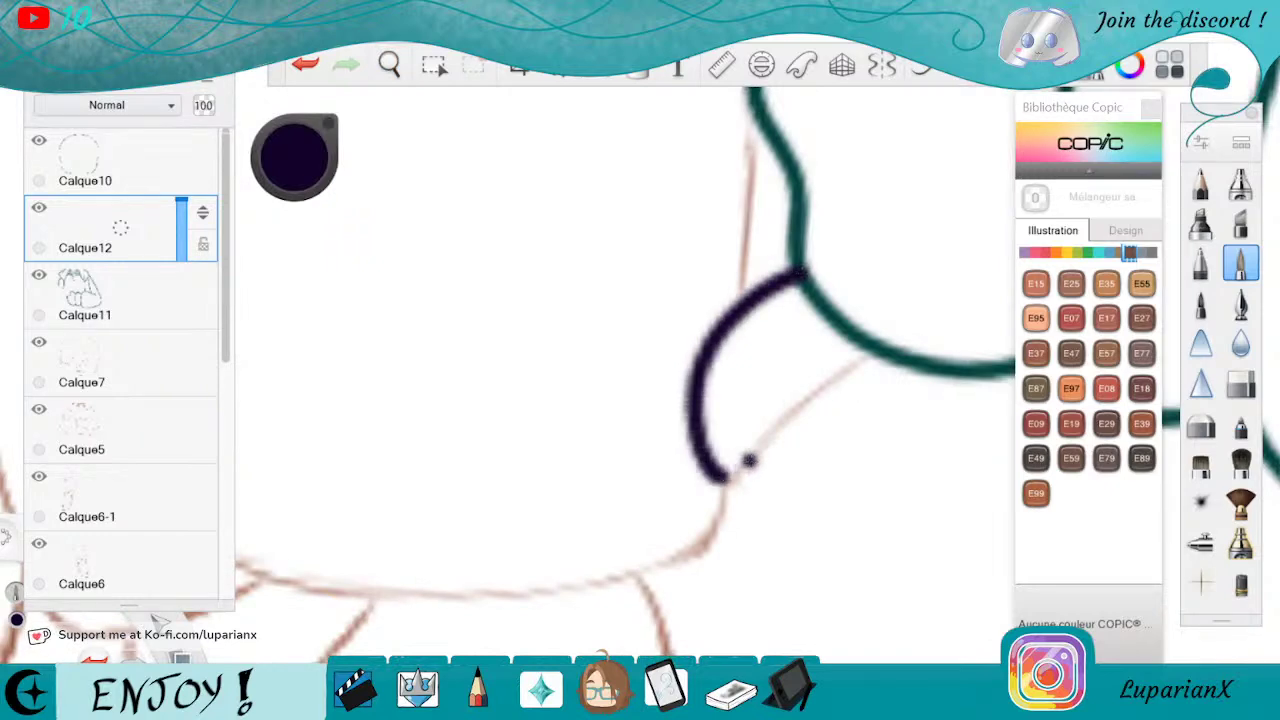
pyautogui.moveTo(884, 350); pyautogui.dragTo(808, 400)
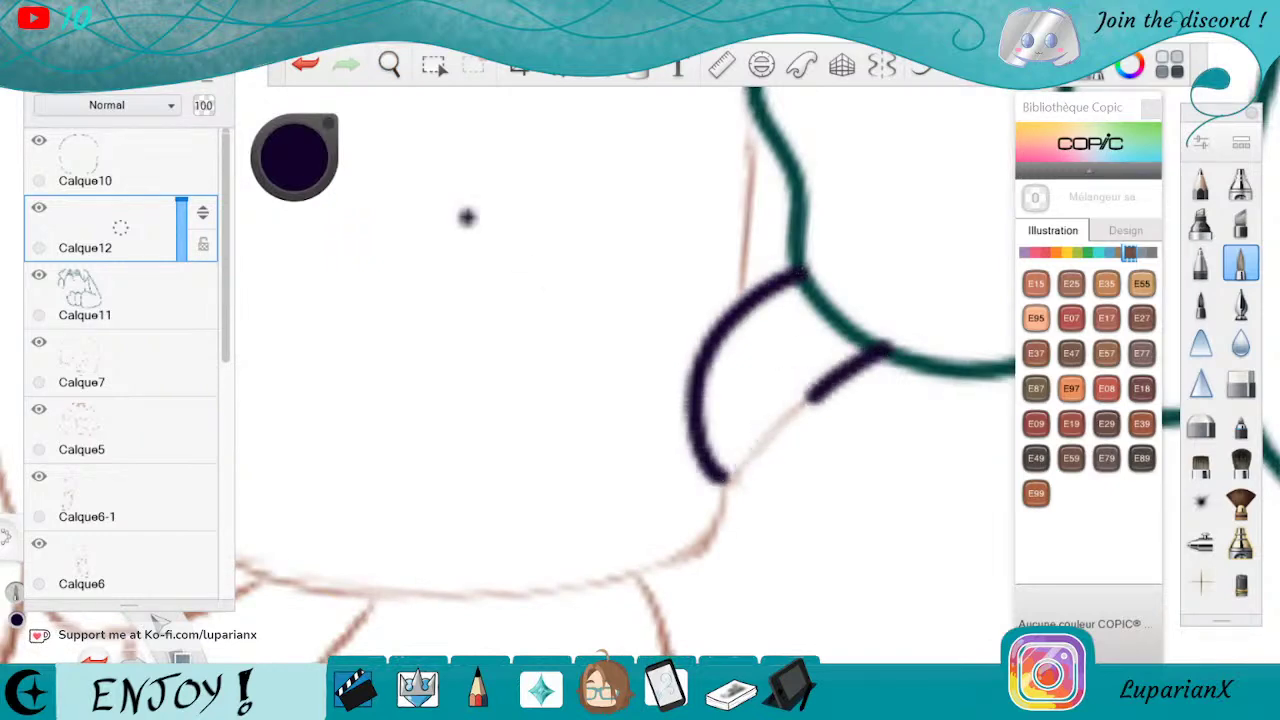
pyautogui.click(305, 63)
pyautogui.moveTo(882, 350); pyautogui.dragTo(722, 480)
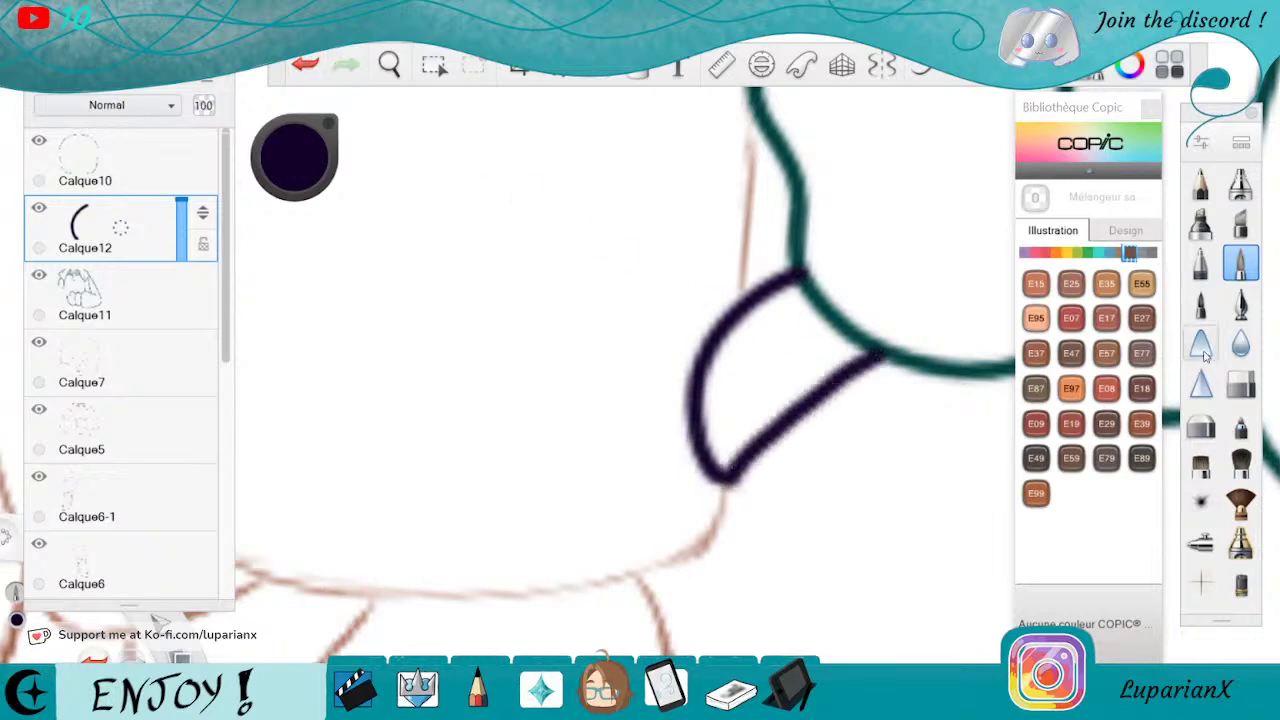
pyautogui.click(1240, 383)
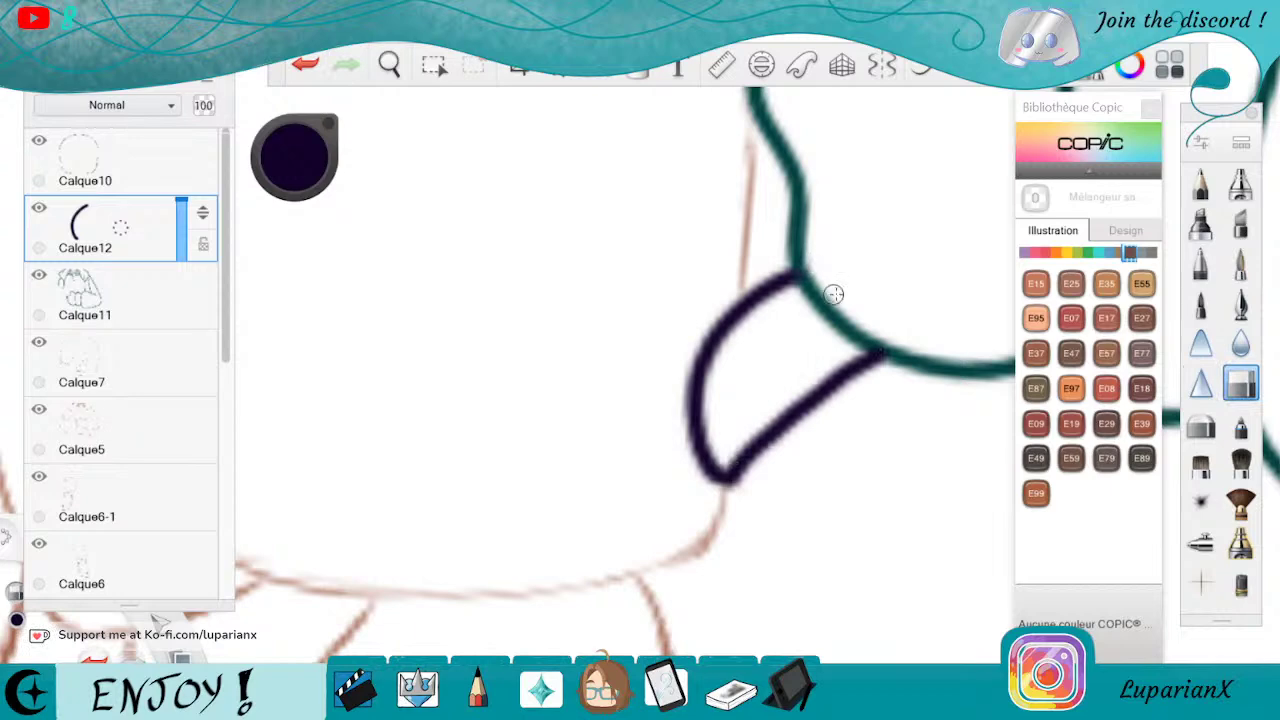
# Ink both curves of the mug handle's upper end in dark purple and trim the overlap at the hand
pyautogui.click(1240, 263)
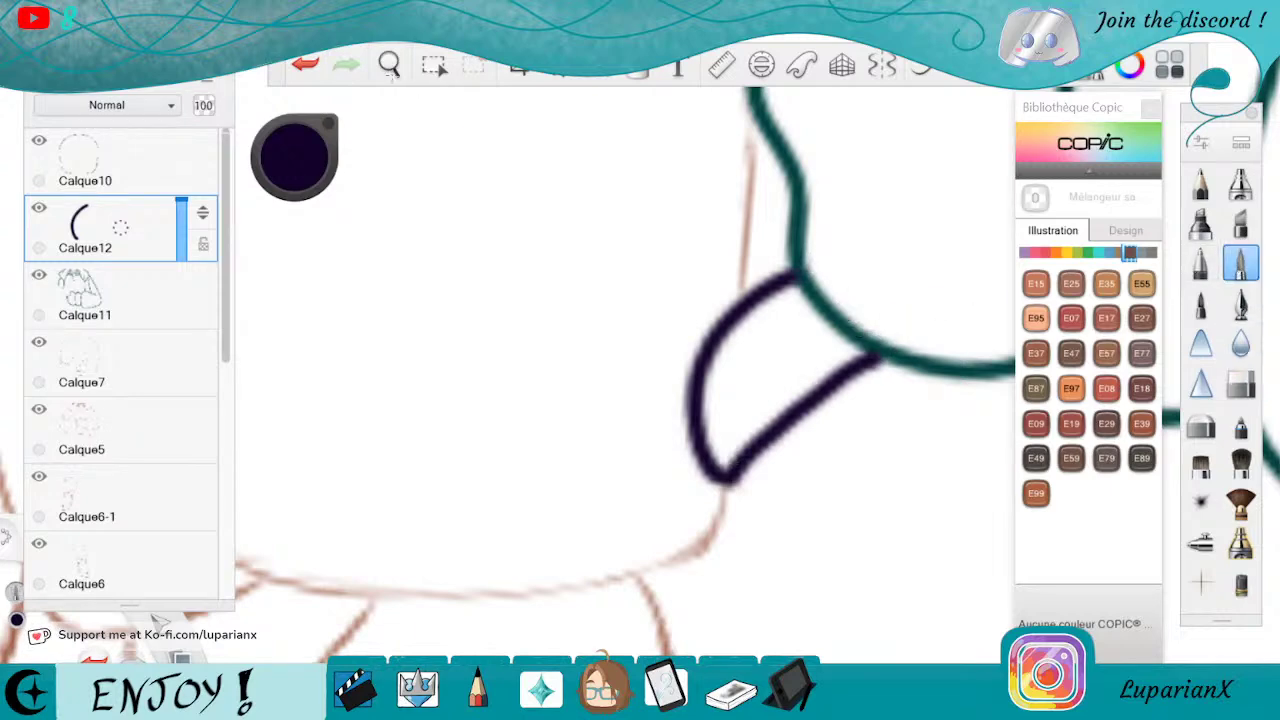
pyautogui.click(392, 72)
pyautogui.moveTo(735, 107); pyautogui.dragTo(750, 507)
pyautogui.click(795, 462)
pyautogui.moveTo(778, 305)
pyautogui.mouseDown()
pyautogui.moveTo(748, 352)
pyautogui.moveTo(740, 425)
pyautogui.moveTo(762, 445)
pyautogui.mouseUp()
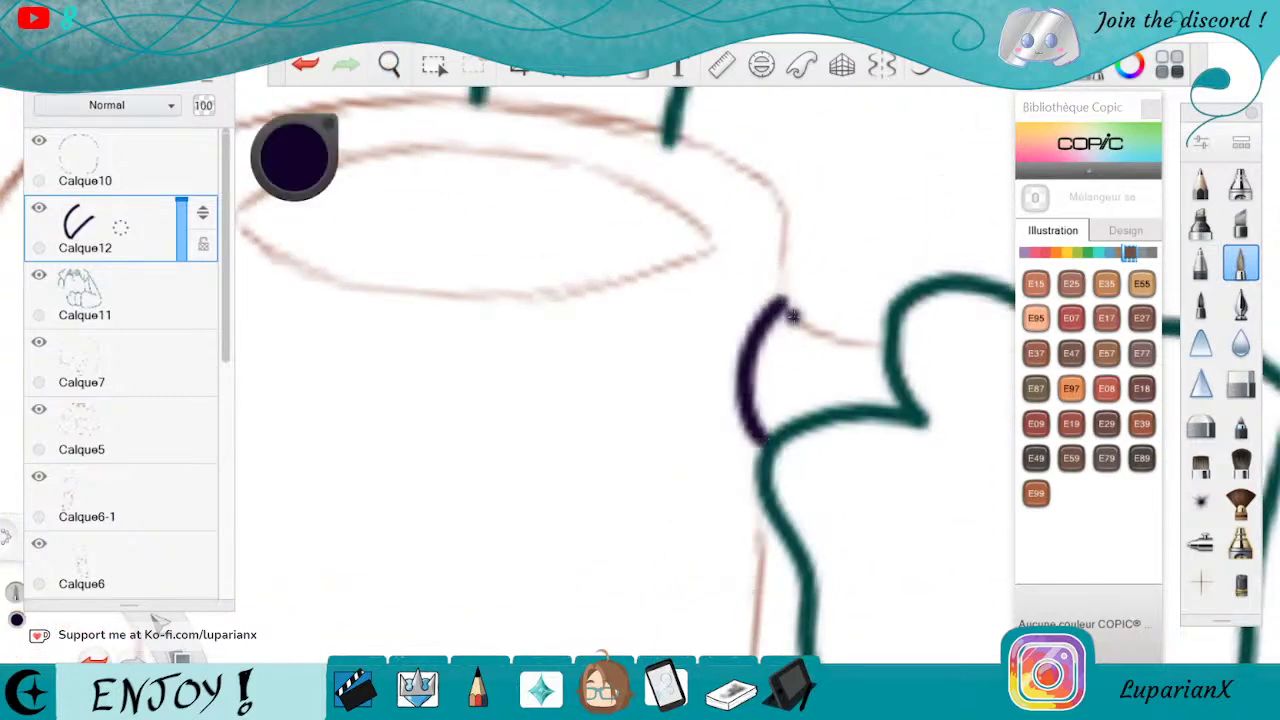
pyautogui.moveTo(780, 302)
pyautogui.mouseDown()
pyautogui.moveTo(823, 336)
pyautogui.moveTo(892, 356)
pyautogui.mouseUp()
pyautogui.click(1240, 383)
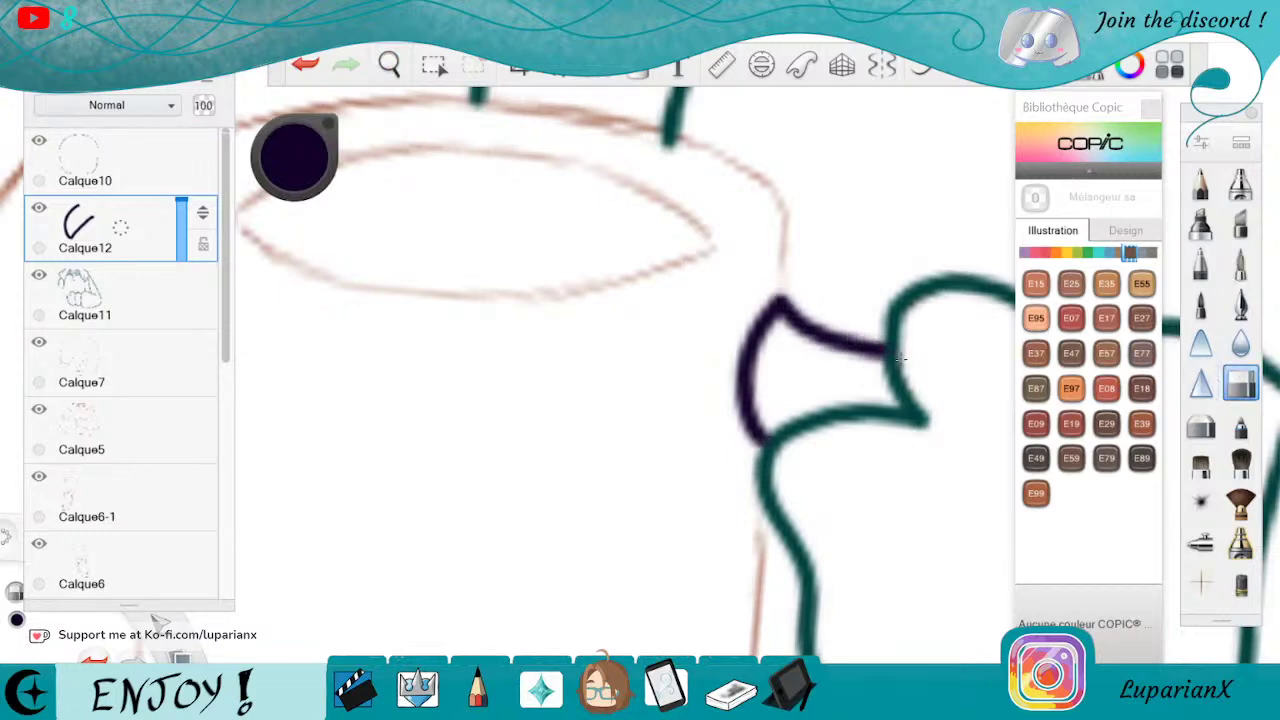
# Ink the mug's curved base in dark purple, following the sketch
pyautogui.press('space')
pyautogui.moveTo(641, 364); pyautogui.dragTo(723, 470)
pyautogui.moveTo(836, 480); pyautogui.dragTo(395, 506)
pyautogui.moveTo(395, 506); pyautogui.dragTo(660, 648)
pyautogui.moveTo(851, 490); pyautogui.dragTo(850, 480)
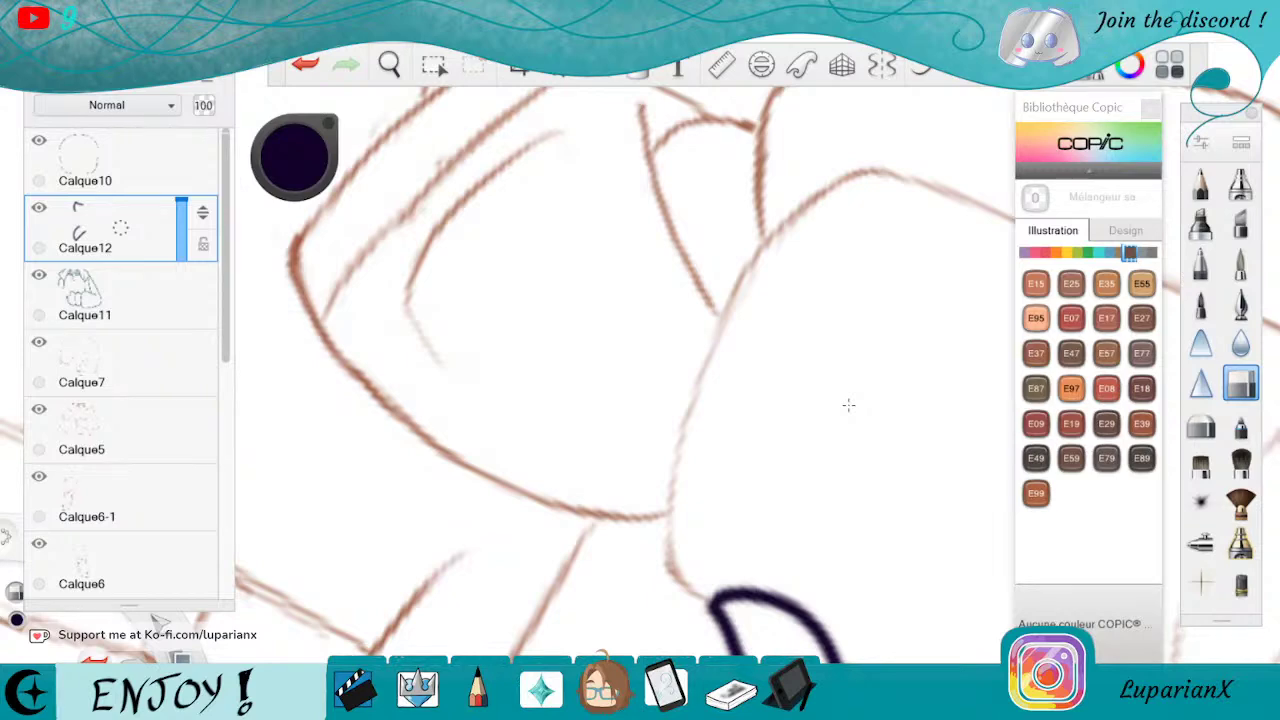
pyautogui.click(1240, 262)
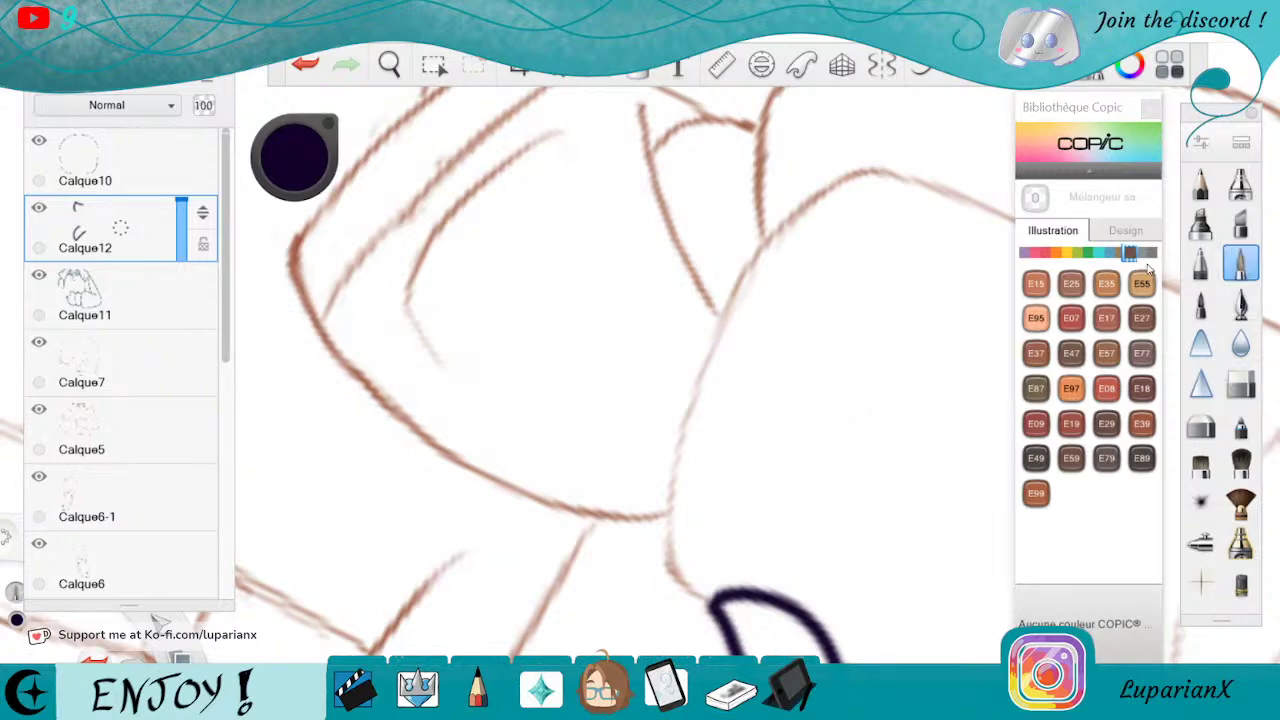
pyautogui.moveTo(846, 177)
pyautogui.mouseDown()
pyautogui.moveTo(773, 232)
pyautogui.moveTo(702, 355)
pyautogui.moveTo(676, 452)
pyautogui.moveTo(677, 572)
pyautogui.mouseUp()
# Ink the lower part of the mug's long side opposite the handle in dark purple
pyautogui.click(389, 64)
pyautogui.moveTo(754, 424); pyautogui.dragTo(547, 263)
pyautogui.moveTo(914, 508)
pyautogui.mouseDown()
pyautogui.moveTo(678, 600)
pyautogui.moveTo(723, 521)
pyautogui.mouseUp()
pyautogui.click(826, 449)
pyautogui.moveTo(703, 276)
pyautogui.mouseDown()
pyautogui.moveTo(657, 520)
pyautogui.moveTo(676, 558)
pyautogui.mouseUp()
# Ink the base's corner up to the handle and the mug's side between the handle ends, trimming the overlap at the hand
pyautogui.click(389, 65)
pyautogui.click(879, 368)
pyautogui.moveTo(926, 368); pyautogui.dragTo(846, 462)
pyautogui.click(843, 421)
pyautogui.moveTo(813, 560); pyautogui.dragTo(798, 598)
pyautogui.hotkey('ctrl', 'z')
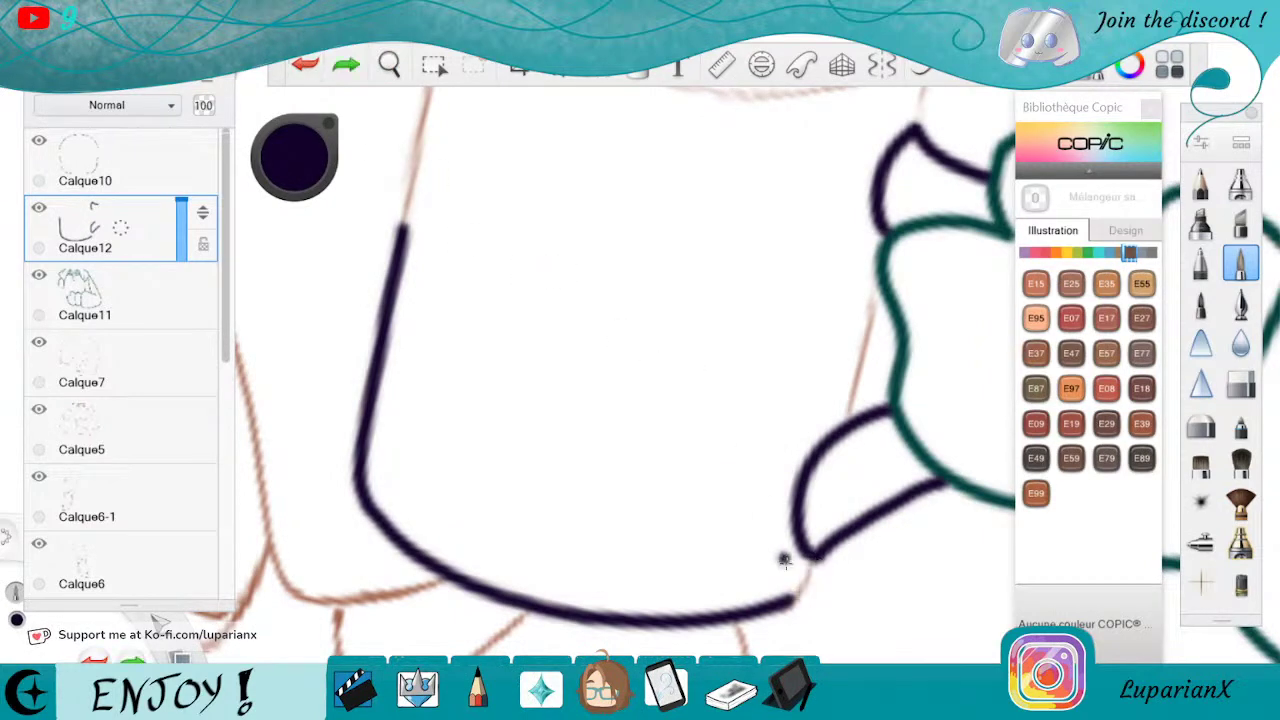
pyautogui.moveTo(813, 560); pyautogui.dragTo(798, 598)
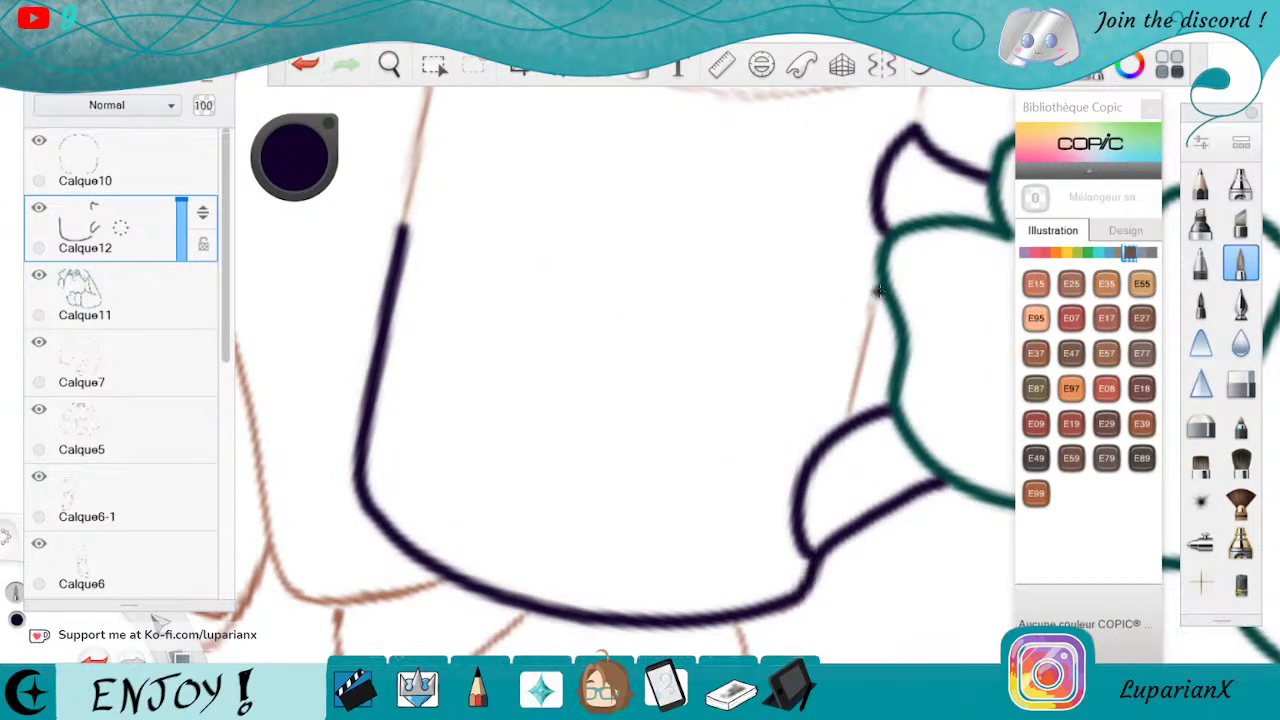
pyautogui.moveTo(882, 274); pyautogui.dragTo(849, 410)
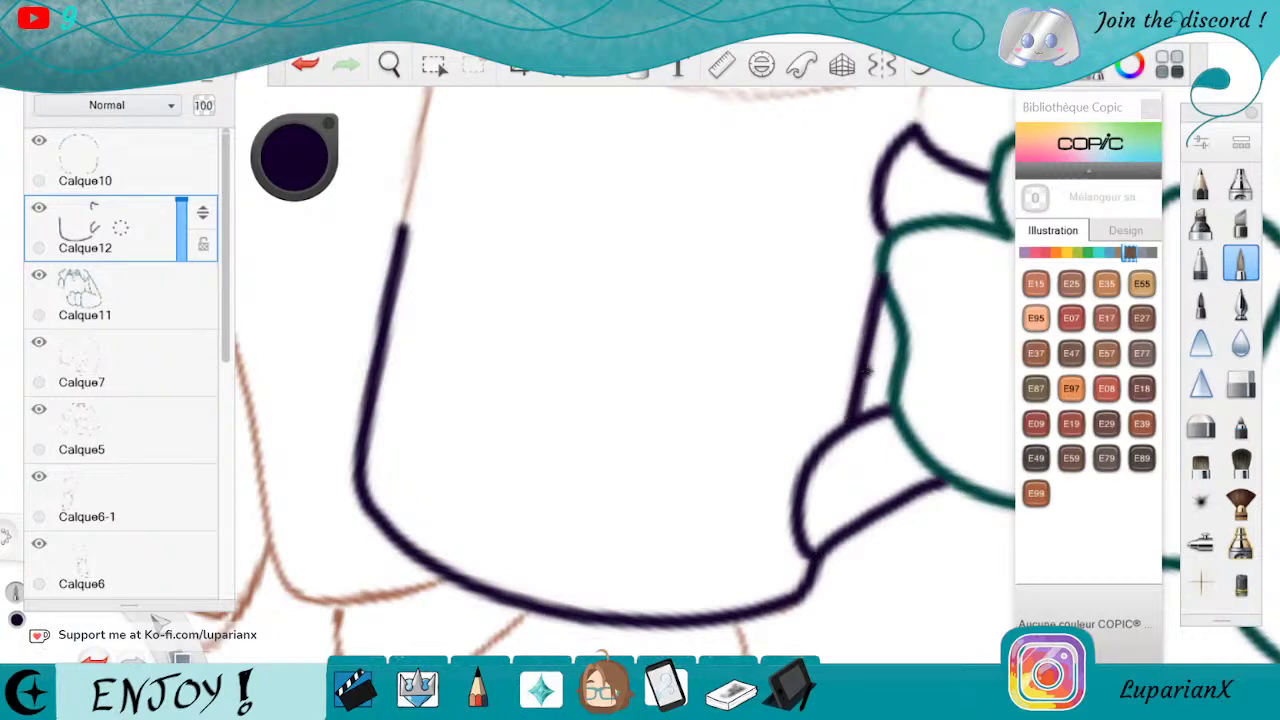
pyautogui.click(1240, 383)
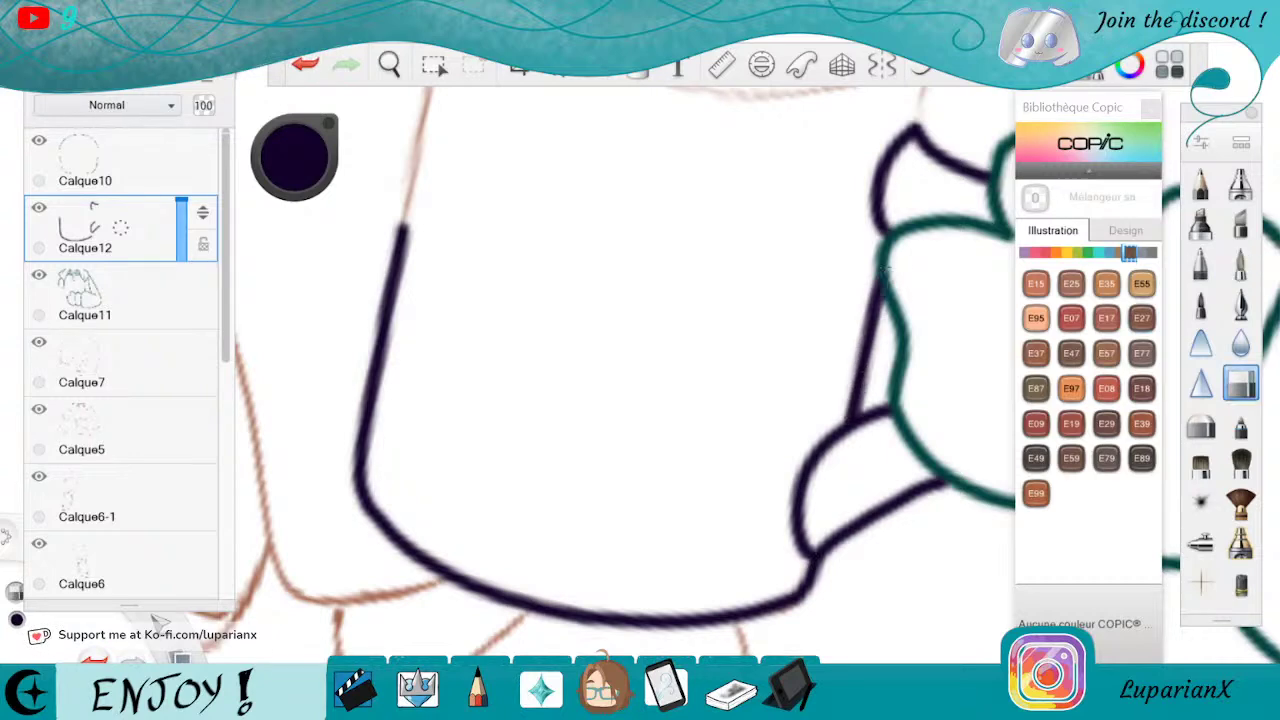
# Ink the mug's side in dark purple from the upper handle end to the corner of the rim
pyautogui.click(390, 64)
pyautogui.moveTo(815, 134)
pyautogui.mouseDown()
pyautogui.moveTo(826, 189)
pyautogui.moveTo(711, 512)
pyautogui.mouseUp()
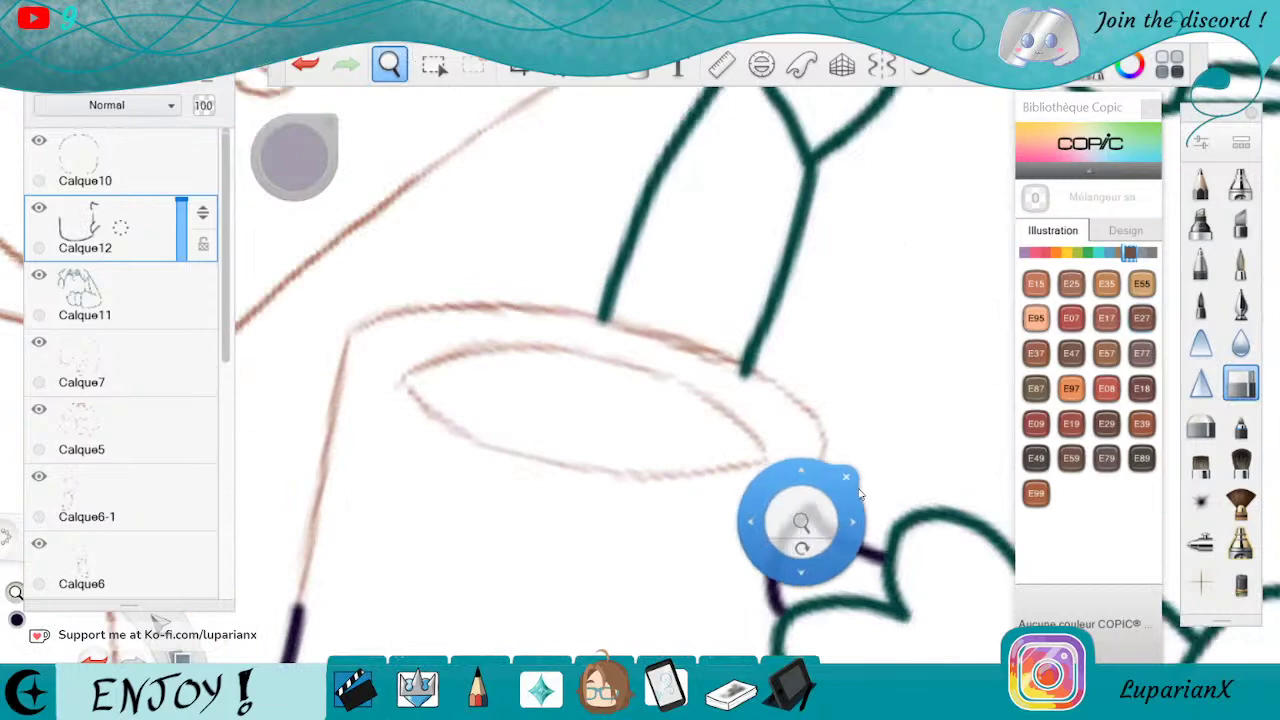
pyautogui.click(856, 456)
pyautogui.click(1240, 265)
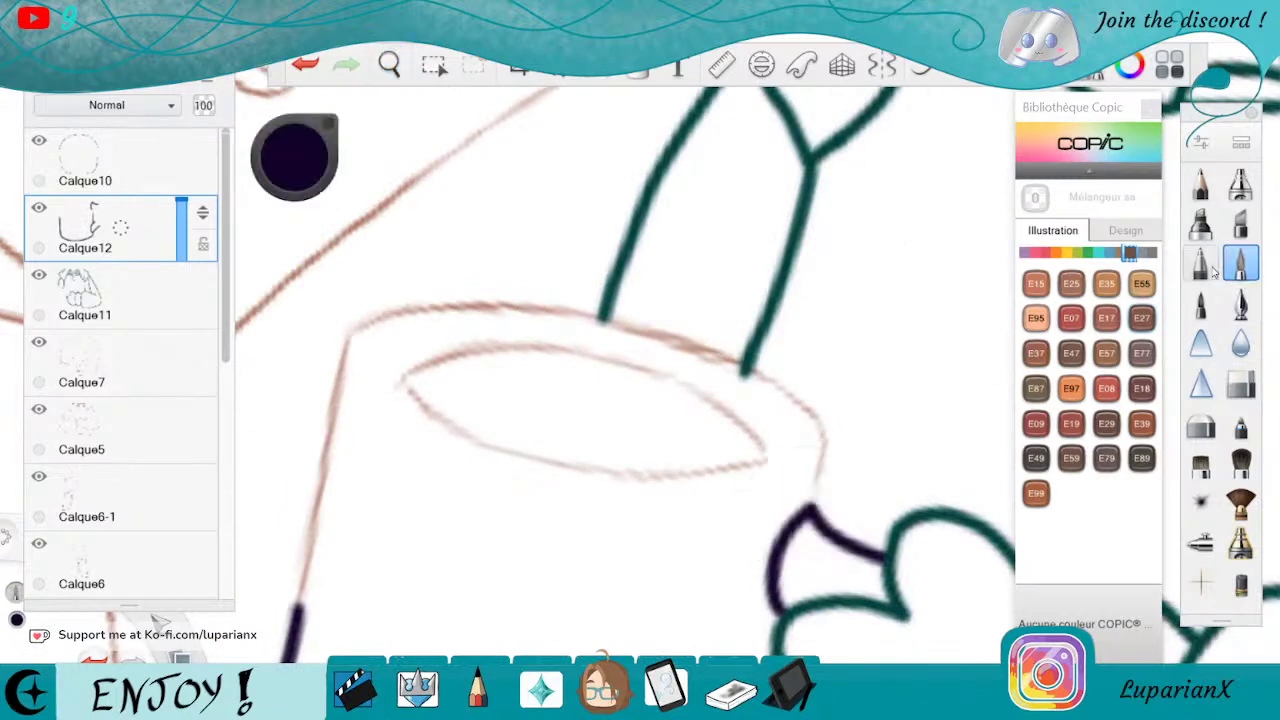
pyautogui.moveTo(810, 412)
pyautogui.mouseDown()
pyautogui.moveTo(824, 460)
pyautogui.moveTo(804, 511)
pyautogui.mouseUp()
# Extend the mug's side line opposite the handle up to the rim in dark purple
pyautogui.click(389, 64)
pyautogui.moveTo(460, 486); pyautogui.dragTo(744, 456)
pyautogui.click(803, 405)
pyautogui.moveTo(624, 278); pyautogui.dragTo(648, 546)
# Ink the mug's outer rim across the sleeve ends in dark purple and erase its sharp junction with the side line
pyautogui.click(389, 64)
pyautogui.moveTo(760, 330); pyautogui.dragTo(677, 492)
pyautogui.moveTo(640, 540); pyautogui.dragTo(745, 440)
pyautogui.moveTo(731, 439); pyautogui.dragTo(808, 467)
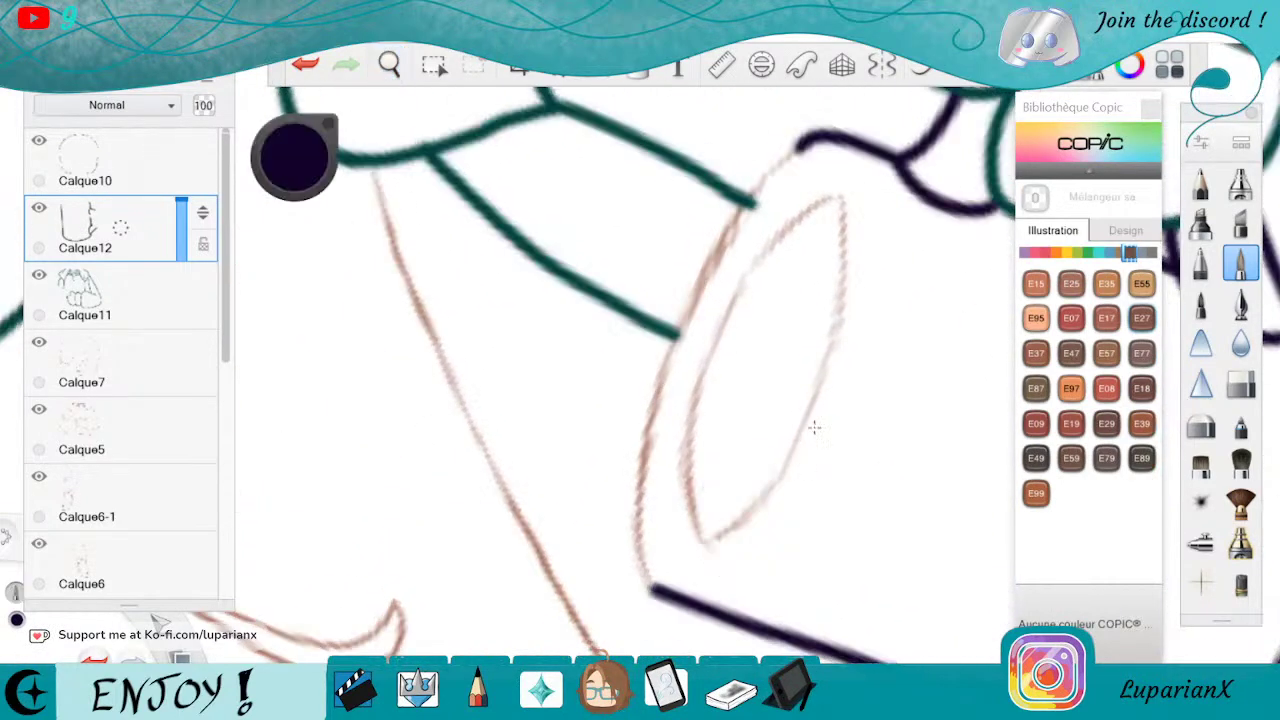
pyautogui.moveTo(810, 135)
pyautogui.mouseDown()
pyautogui.moveTo(716, 243)
pyautogui.moveTo(669, 350)
pyautogui.moveTo(635, 485)
pyautogui.moveTo(645, 578)
pyautogui.mouseUp()
pyautogui.click(1240, 383)
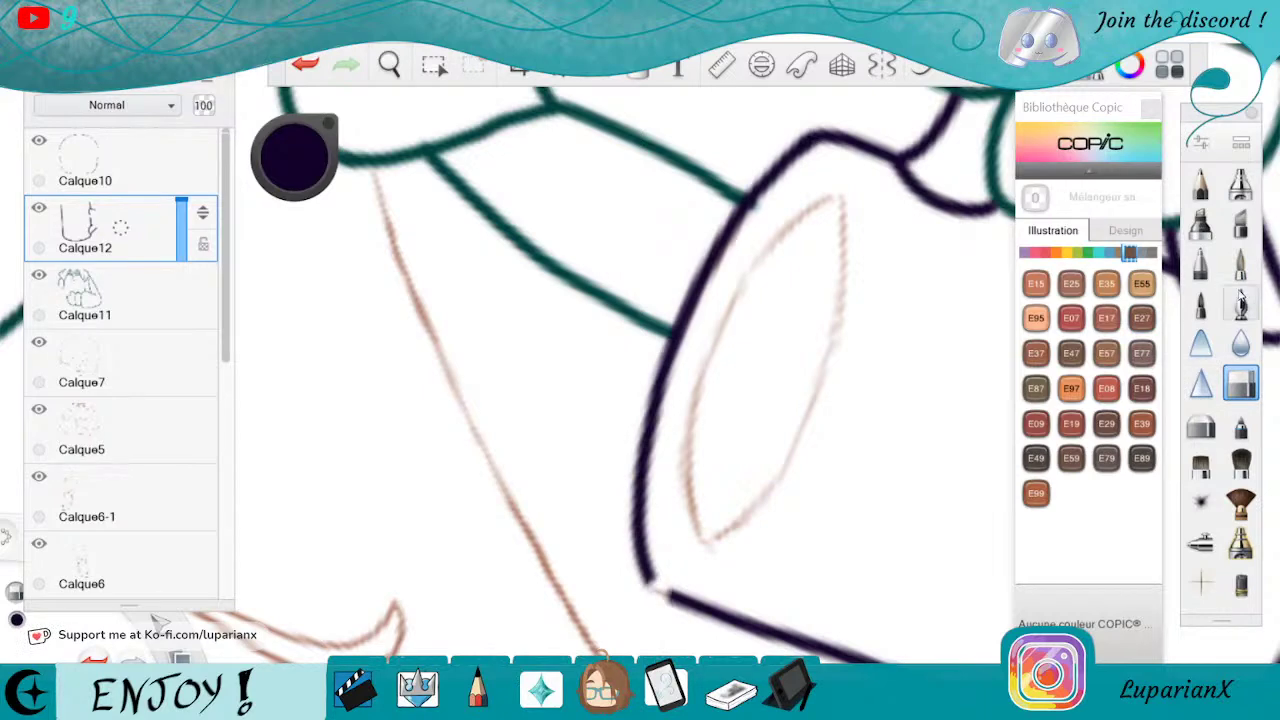
# Ink a rounded corner joining the mug's outer rim to the side opposite the handle
pyautogui.click(1240, 263)
pyautogui.click(389, 65)
pyautogui.moveTo(761, 531); pyautogui.dragTo(766, 528)
pyautogui.moveTo(623, 657); pyautogui.dragTo(774, 457)
pyautogui.moveTo(718, 398); pyautogui.dragTo(729, 370)
pyautogui.click(775, 340)
pyautogui.moveTo(590, 268); pyautogui.dragTo(578, 305)
# Ink the front and back curves of the mug's inner opening in dark purple
pyautogui.click(389, 65)
pyautogui.moveTo(457, 130); pyautogui.dragTo(843, 397)
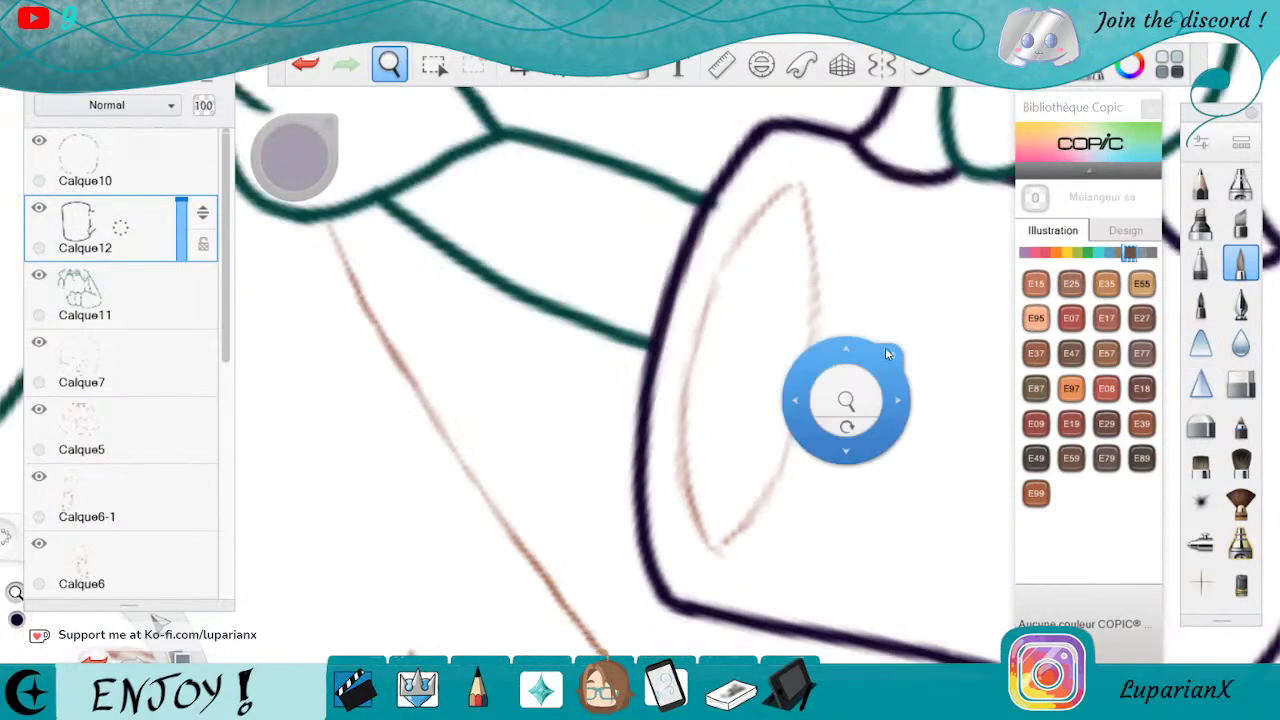
pyautogui.click(865, 297)
pyautogui.moveTo(793, 166)
pyautogui.mouseDown()
pyautogui.moveTo(809, 352)
pyautogui.moveTo(745, 530)
pyautogui.mouseUp()
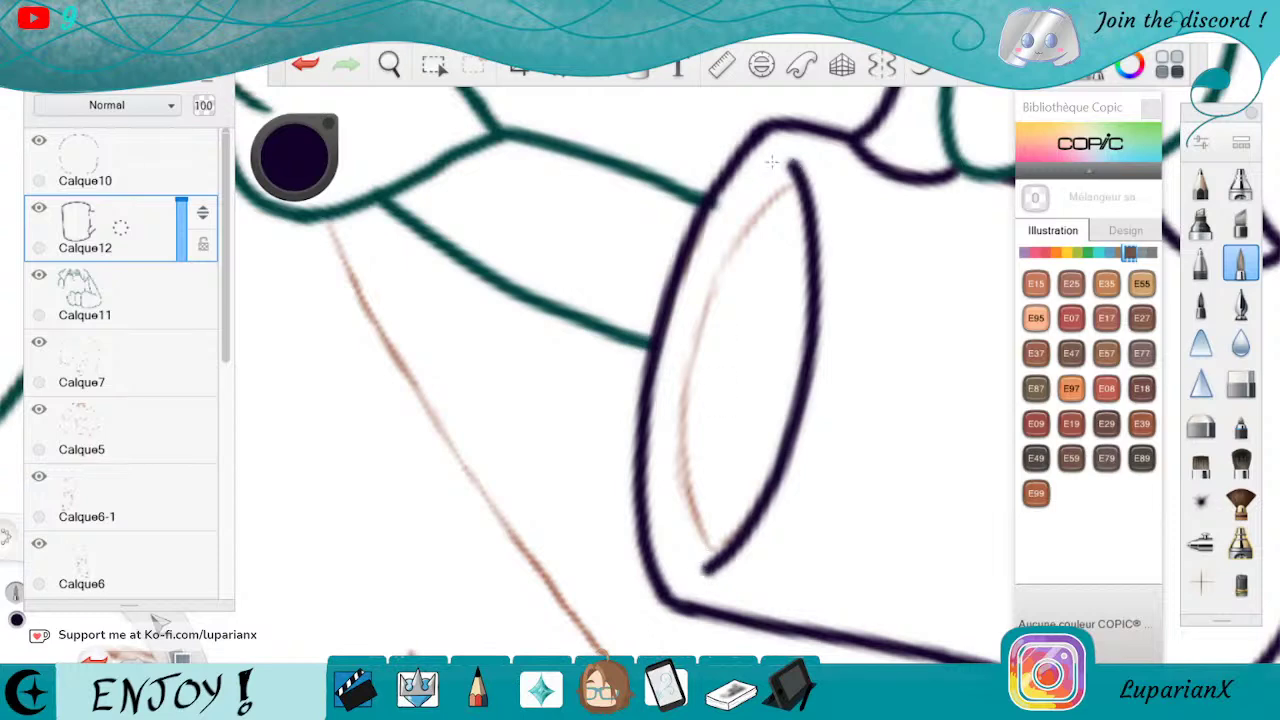
pyautogui.moveTo(778, 165)
pyautogui.mouseDown()
pyautogui.moveTo(715, 257)
pyautogui.moveTo(677, 382)
pyautogui.moveTo(675, 503)
pyautogui.moveTo(705, 570)
pyautogui.mouseUp()
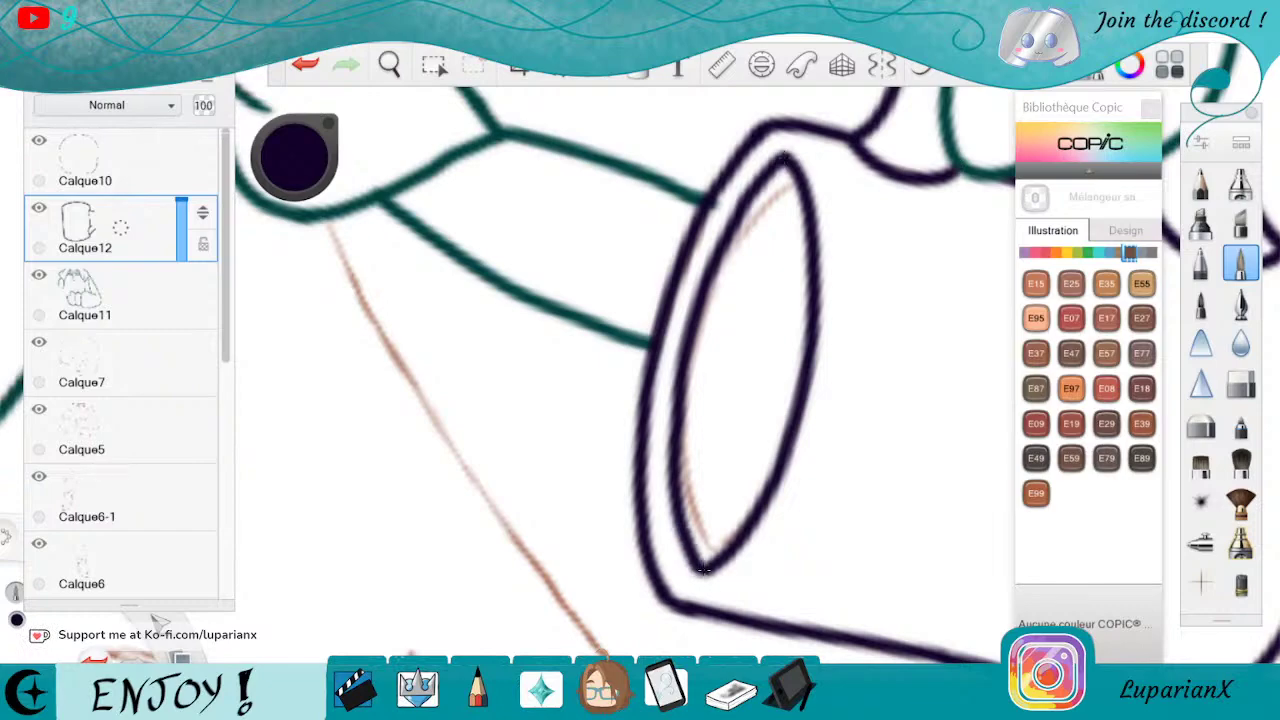
# Sample the coffee's brown from the coloured reference, add a layer below the mug's lineart and darken the colour to black
pyautogui.click(389, 64)
pyautogui.moveTo(451, 134); pyautogui.dragTo(778, 271)
pyautogui.moveTo(778, 271); pyautogui.dragTo(889, 568)
pyautogui.moveTo(815, 511); pyautogui.dragTo(822, 512)
pyautogui.moveTo(628, 528); pyautogui.dragTo(807, 485)
pyautogui.moveTo(400, 488); pyautogui.dragTo(805, 578)
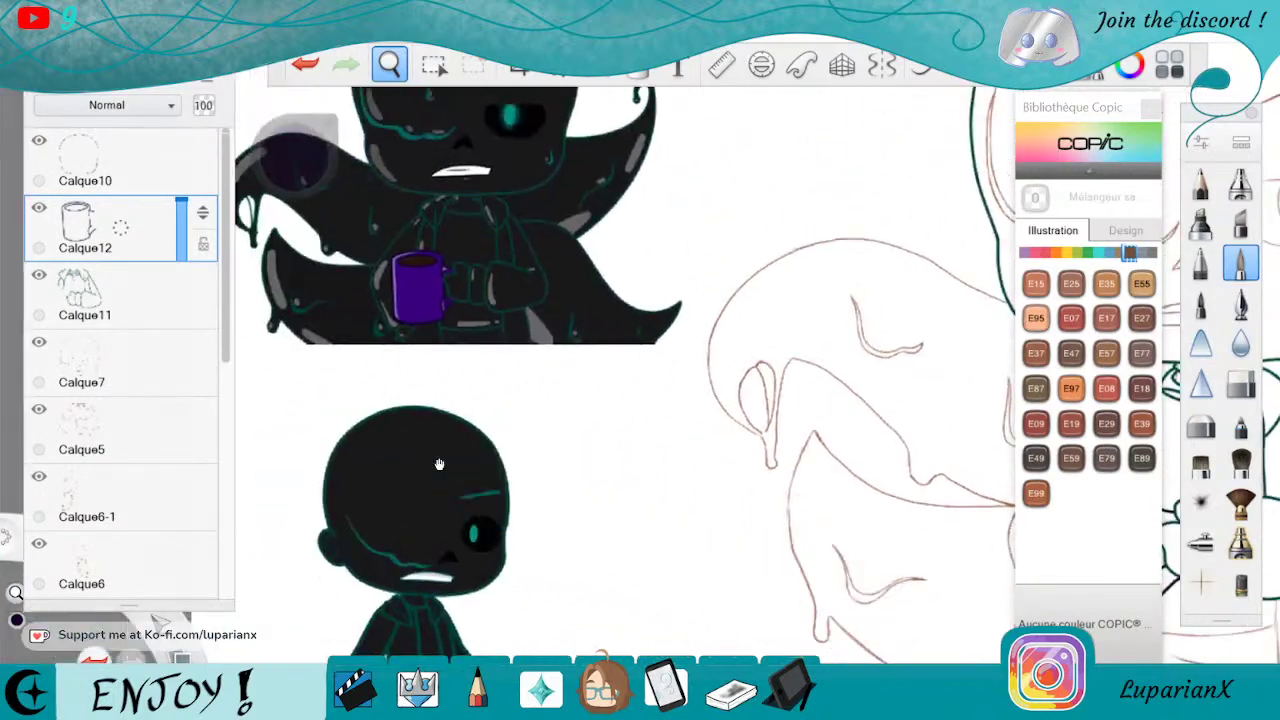
pyautogui.moveTo(456, 430); pyautogui.dragTo(616, 566)
pyautogui.moveTo(598, 463); pyautogui.dragTo(609, 438)
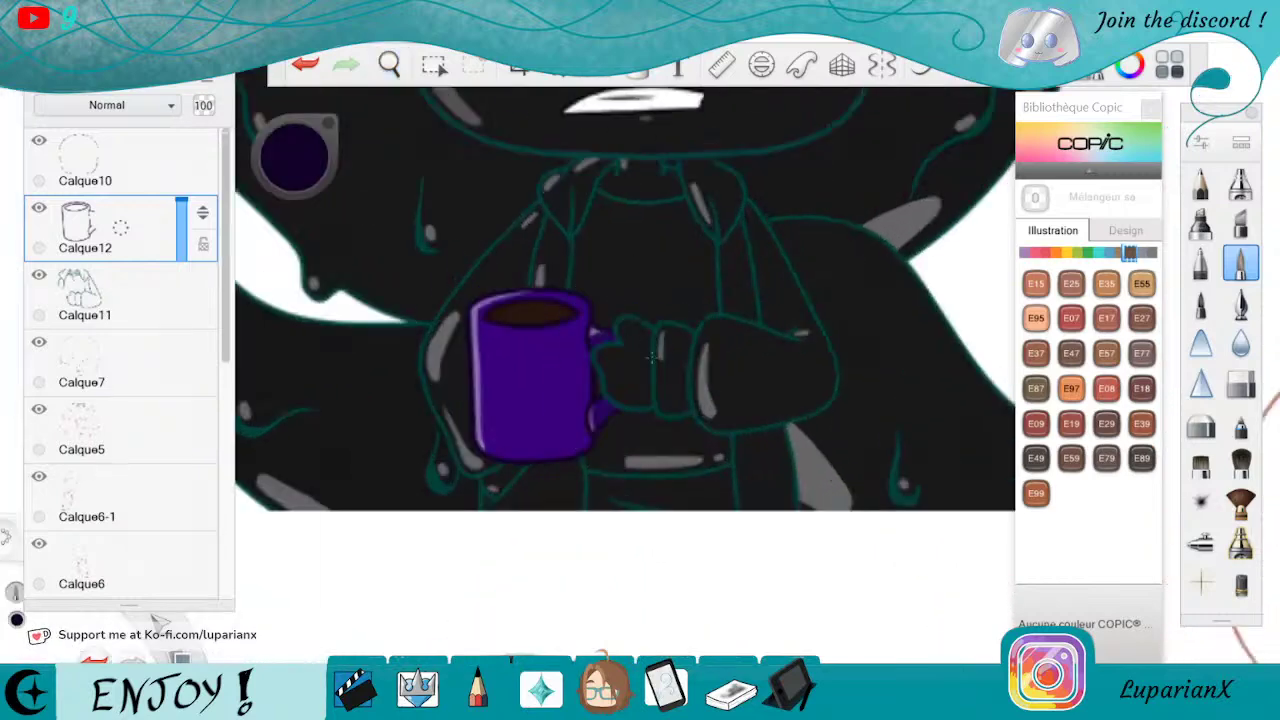
pyautogui.click(530, 313)
pyautogui.moveTo(143, 297); pyautogui.dragTo(160, 200)
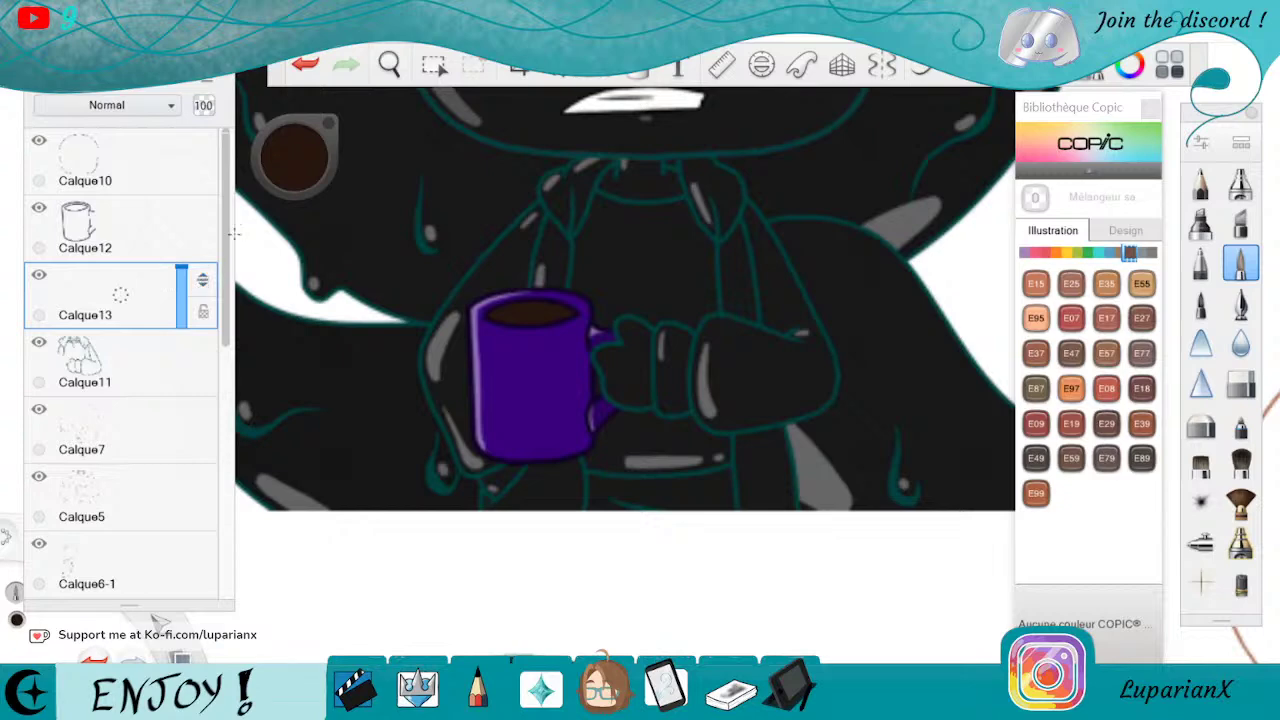
pyautogui.moveTo(296, 146); pyautogui.dragTo(296, 172)
# Ink the coffee's surface line in black as an arc inside the mug's opening
pyautogui.press('space')
pyautogui.moveTo(568, 161)
pyautogui.mouseDown()
pyautogui.moveTo(593, 294)
pyautogui.moveTo(576, 307)
pyautogui.moveTo(391, 160)
pyautogui.mouseUp()
pyautogui.moveTo(917, 531)
pyautogui.mouseDown()
pyautogui.moveTo(746, 291)
pyautogui.moveTo(538, 256)
pyautogui.mouseUp()
pyautogui.moveTo(949, 383); pyautogui.dragTo(742, 555)
pyautogui.moveTo(700, 498); pyautogui.dragTo(760, 420)
pyautogui.moveTo(560, 394); pyautogui.dragTo(723, 508)
pyautogui.click(883, 437)
pyautogui.moveTo(807, 230)
pyautogui.mouseDown()
pyautogui.moveTo(733, 320)
pyautogui.moveTo(672, 478)
pyautogui.mouseUp()
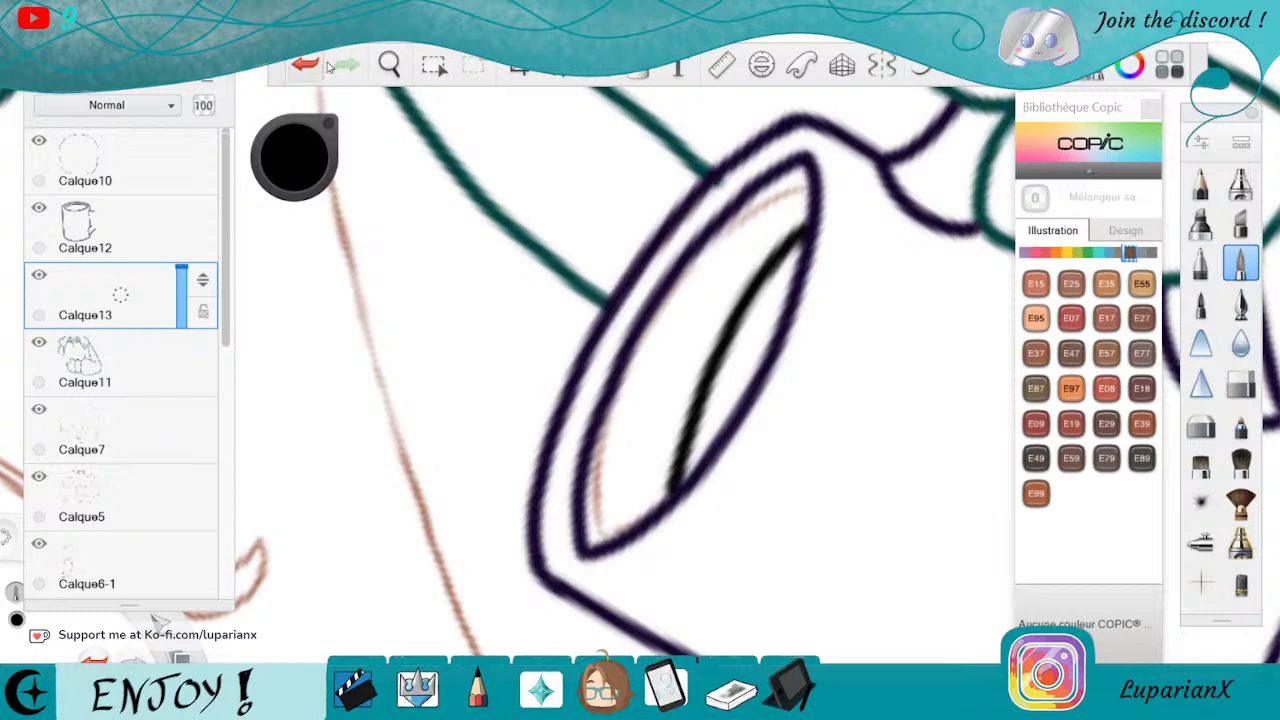
pyautogui.hotkey('ctrl', 'z')
pyautogui.moveTo(810, 233)
pyautogui.mouseDown()
pyautogui.moveTo(707, 353)
pyautogui.moveTo(652, 500)
pyautogui.mouseUp()
# Add a layer directly above the clothing lineart and set the brush colour to the reference coffee's dark brown
pyautogui.click(149, 371)
pyautogui.hotkey('ctrl', 'l')
pyautogui.press('space')
pyautogui.moveTo(446, 145); pyautogui.dragTo(397, 378)
pyautogui.click(293, 160)
pyautogui.click(291, 234)
pyautogui.click(292, 235)
# Paint the coffee area dark brown between its black surface line and the front edge of the mug's opening
pyautogui.click(386, 62)
pyautogui.moveTo(641, 363)
pyautogui.mouseDown()
pyautogui.moveTo(886, 200)
pyautogui.moveTo(638, 534)
pyautogui.moveTo(611, 466)
pyautogui.moveTo(688, 486)
pyautogui.mouseUp()
pyautogui.click(749, 388)
pyautogui.moveTo(686, 266)
pyautogui.mouseDown()
pyautogui.moveTo(655, 315)
pyautogui.moveTo(688, 271)
pyautogui.mouseUp()
pyautogui.moveTo(720, 190)
pyautogui.mouseDown()
pyautogui.moveTo(680, 320)
pyautogui.moveTo(595, 435)
pyautogui.mouseUp()
pyautogui.moveTo(628, 345); pyautogui.dragTo(592, 440)
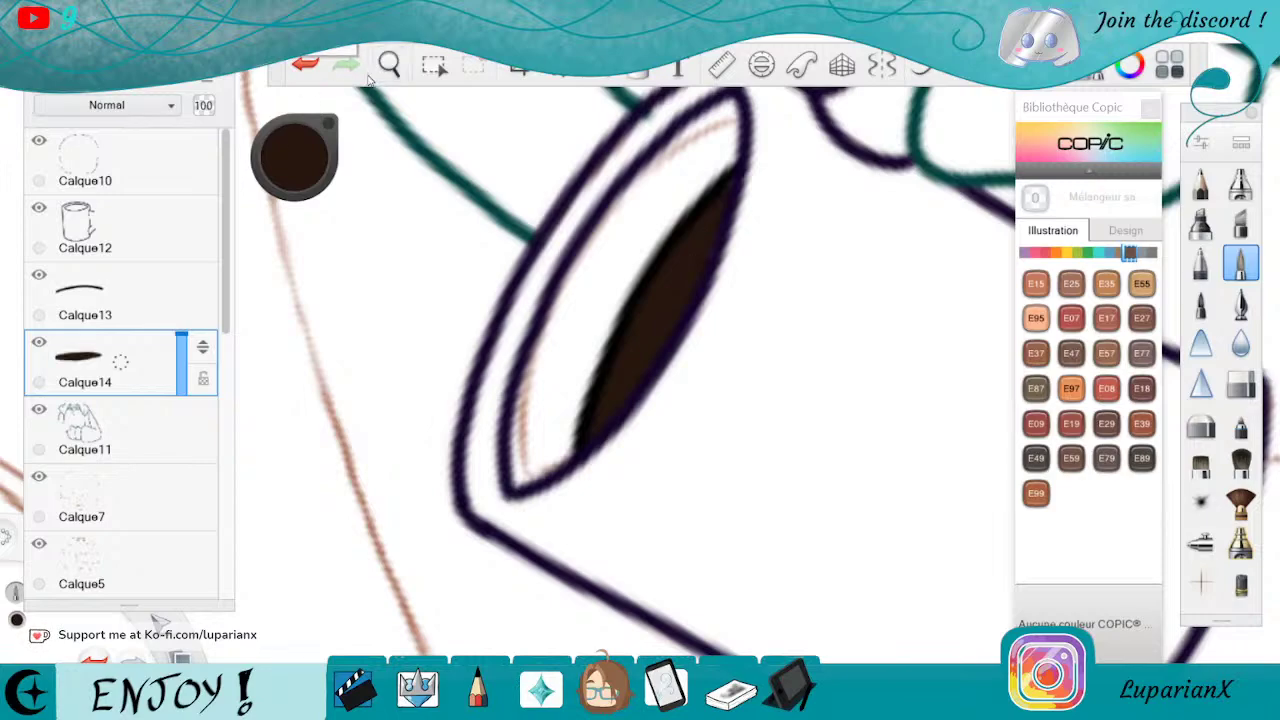
# On the mug's lineart layer, erase parts of the opening's back rim line, keeping one segment and both corner tips
pyautogui.click(389, 64)
pyautogui.moveTo(446, 134)
pyautogui.mouseDown()
pyautogui.moveTo(660, 275)
pyautogui.moveTo(791, 557)
pyautogui.mouseUp()
pyautogui.moveTo(568, 410)
pyautogui.mouseDown()
pyautogui.moveTo(694, 491)
pyautogui.moveTo(806, 523)
pyautogui.moveTo(658, 506)
pyautogui.moveTo(776, 484)
pyautogui.mouseUp()
pyautogui.click(905, 415)
pyautogui.click(163, 211)
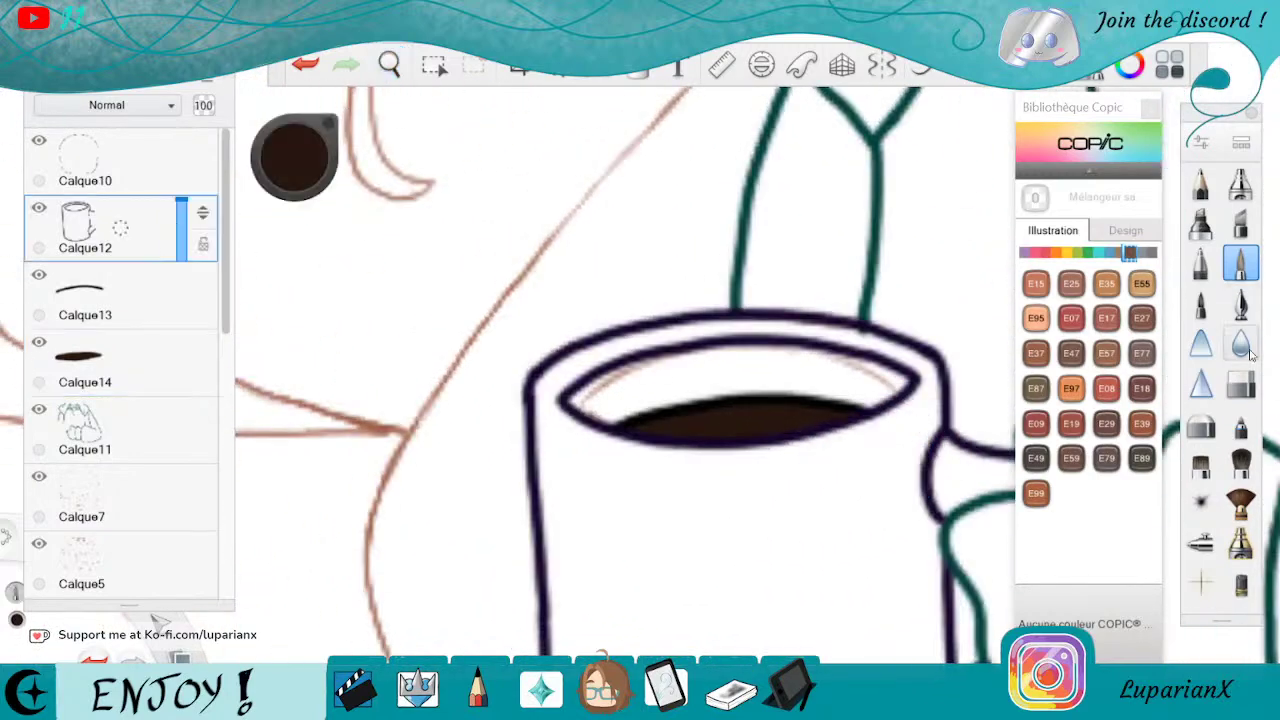
pyautogui.click(1240, 383)
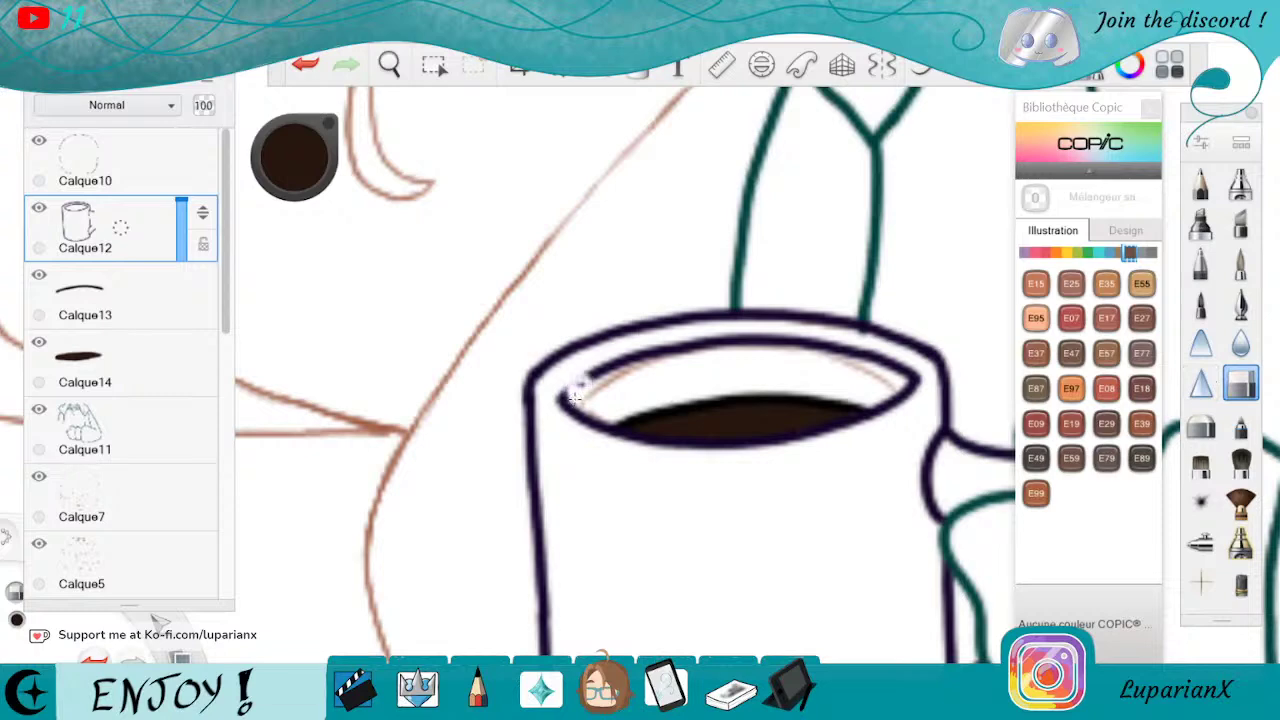
pyautogui.moveTo(732, 341)
pyautogui.mouseDown()
pyautogui.moveTo(790, 341)
pyautogui.moveTo(781, 346)
pyautogui.mouseUp()
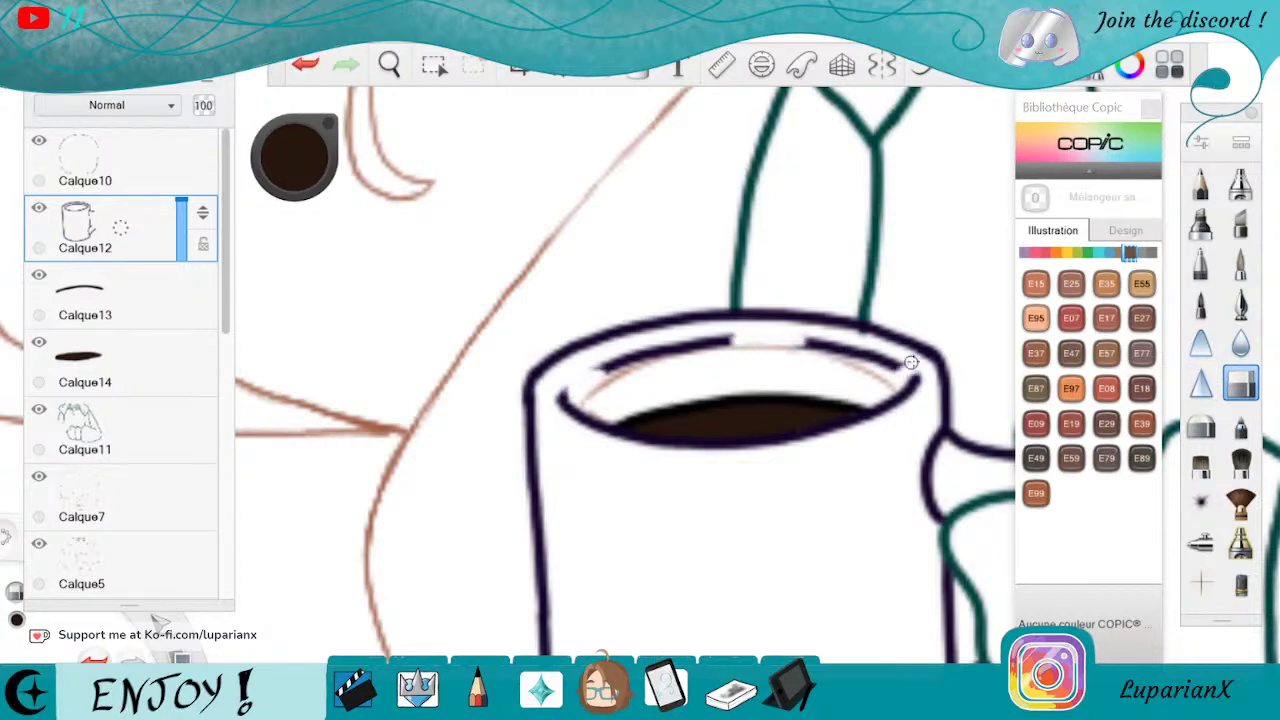
pyautogui.click(305, 63)
pyautogui.moveTo(896, 357); pyautogui.dragTo(808, 342)
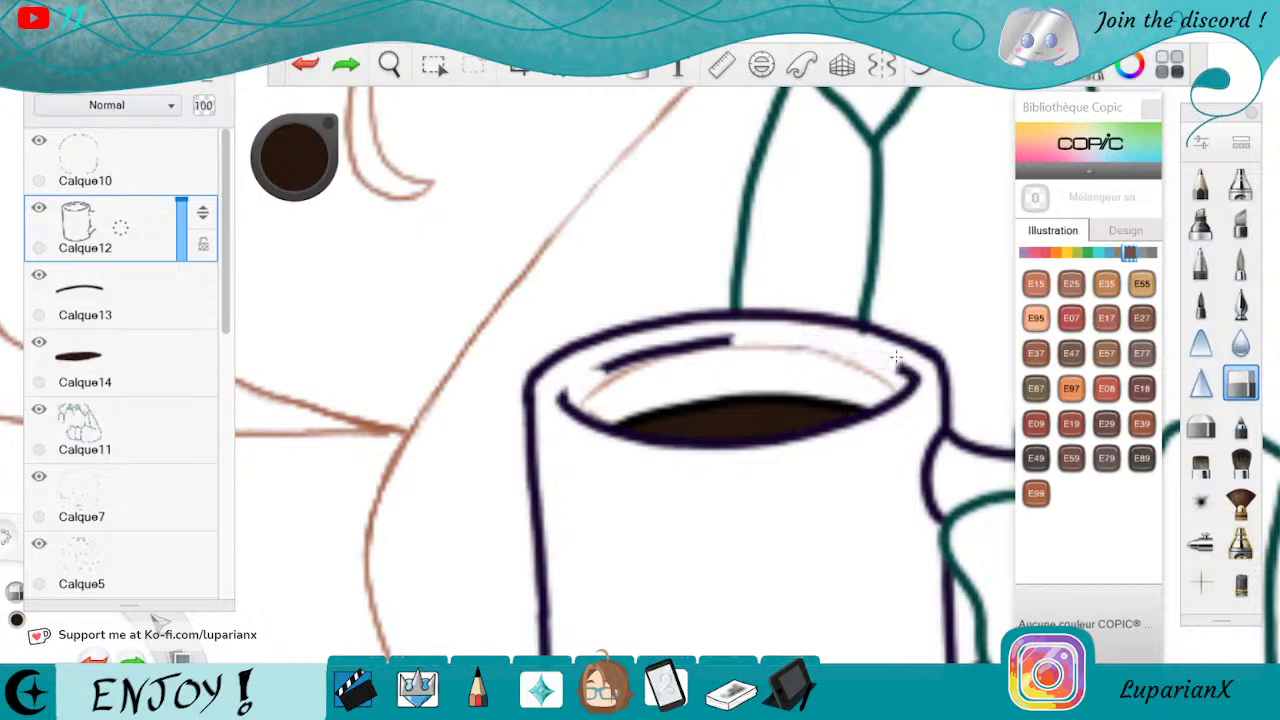
# Retouch the open rim ends in the mug's sampled dark purple and thin the remaining back rim segment with the eraser
pyautogui.click(292, 162)
pyautogui.click(290, 238)
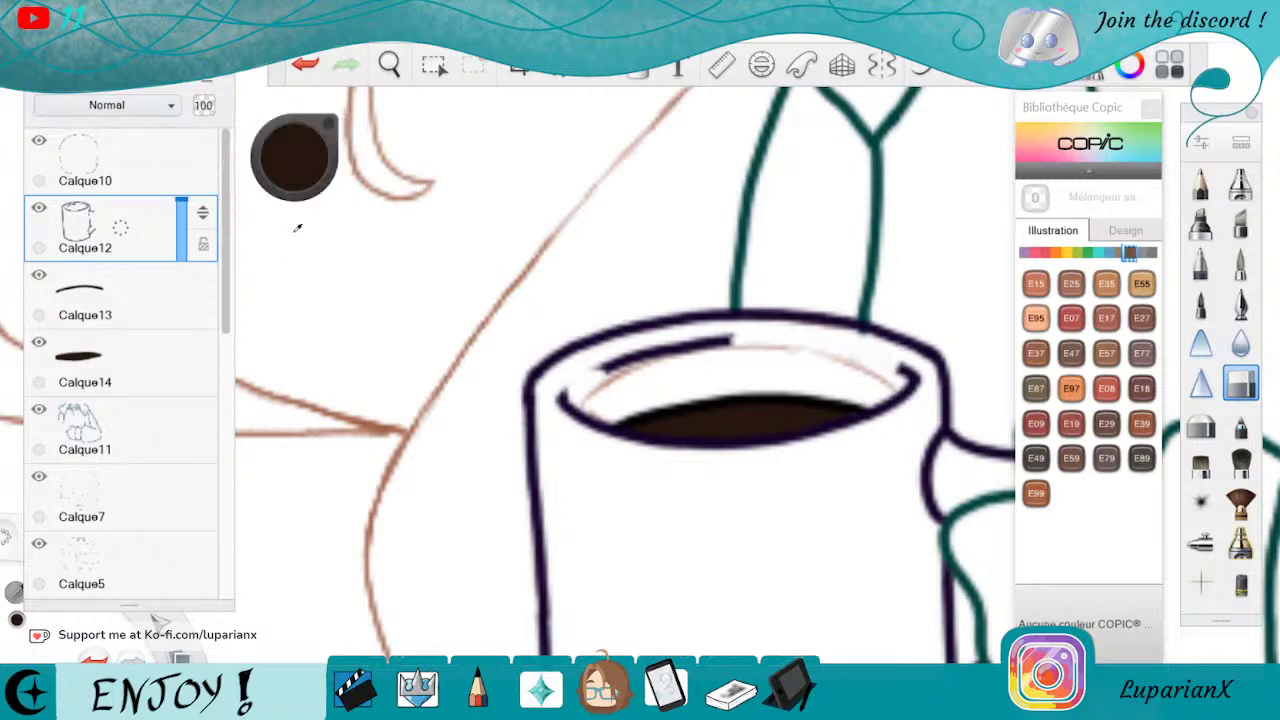
pyautogui.click(564, 395)
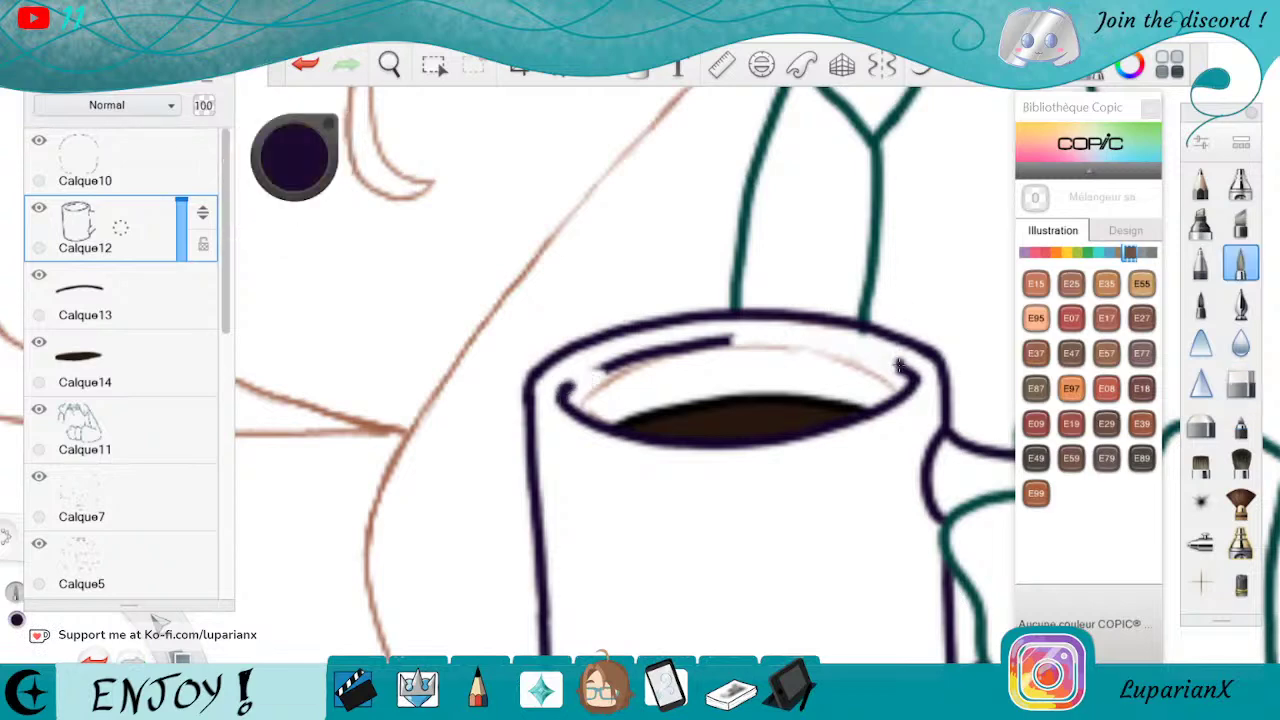
pyautogui.click(1238, 381)
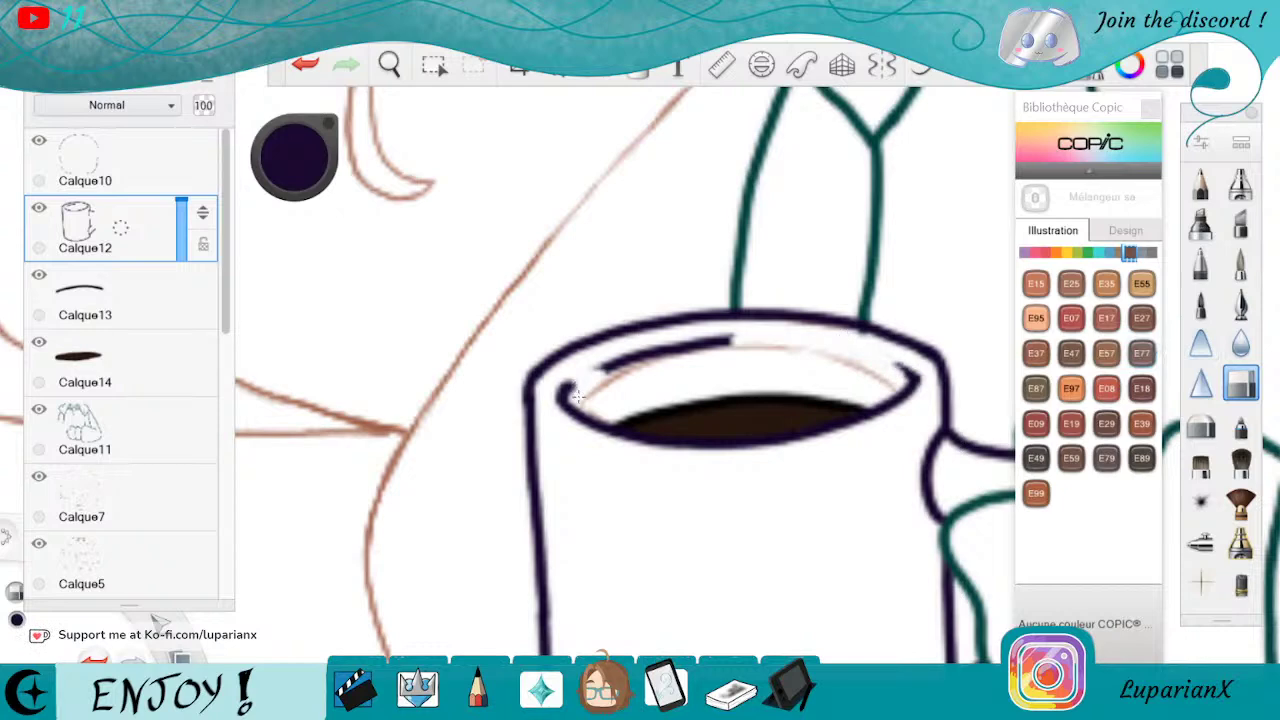
pyautogui.moveTo(623, 375); pyautogui.dragTo(695, 352)
pyautogui.moveTo(594, 376)
pyautogui.mouseDown()
pyautogui.moveTo(724, 340)
pyautogui.moveTo(666, 360)
pyautogui.mouseUp()
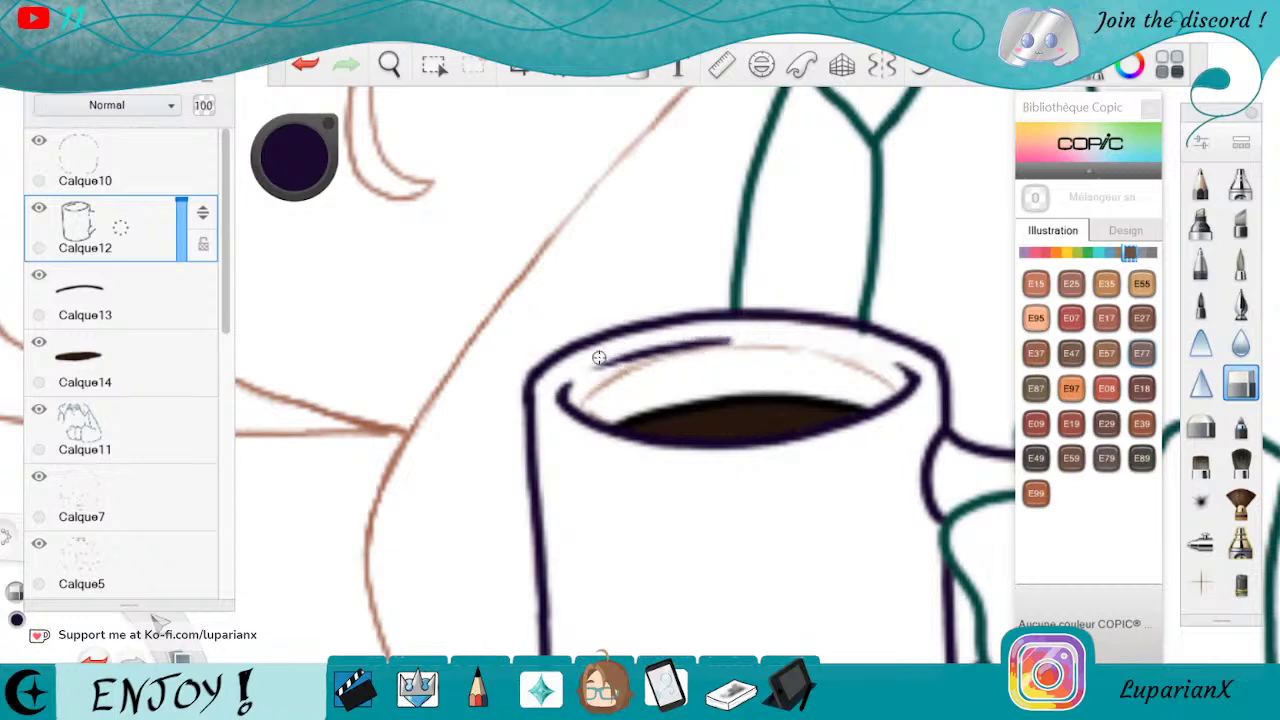
# Paste the copied poll screenshot as a new layer above the head's lineart layer
pyautogui.click(389, 66)
pyautogui.moveTo(440, 110); pyautogui.dragTo(817, 503)
pyautogui.moveTo(640, 379); pyautogui.dragTo(669, 488)
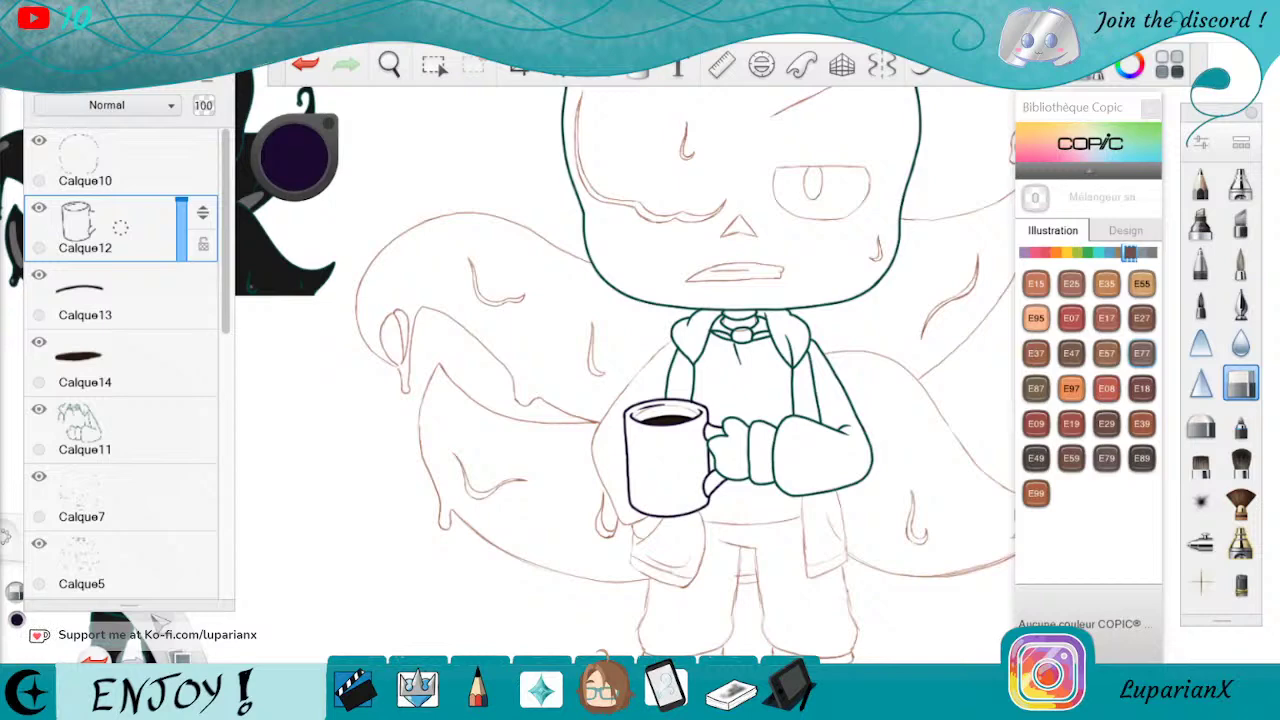
pyautogui.moveTo(226, 294)
pyautogui.mouseDown()
pyautogui.moveTo(243, 561)
pyautogui.moveTo(253, 340)
pyautogui.moveTo(237, 298)
pyautogui.mouseUp()
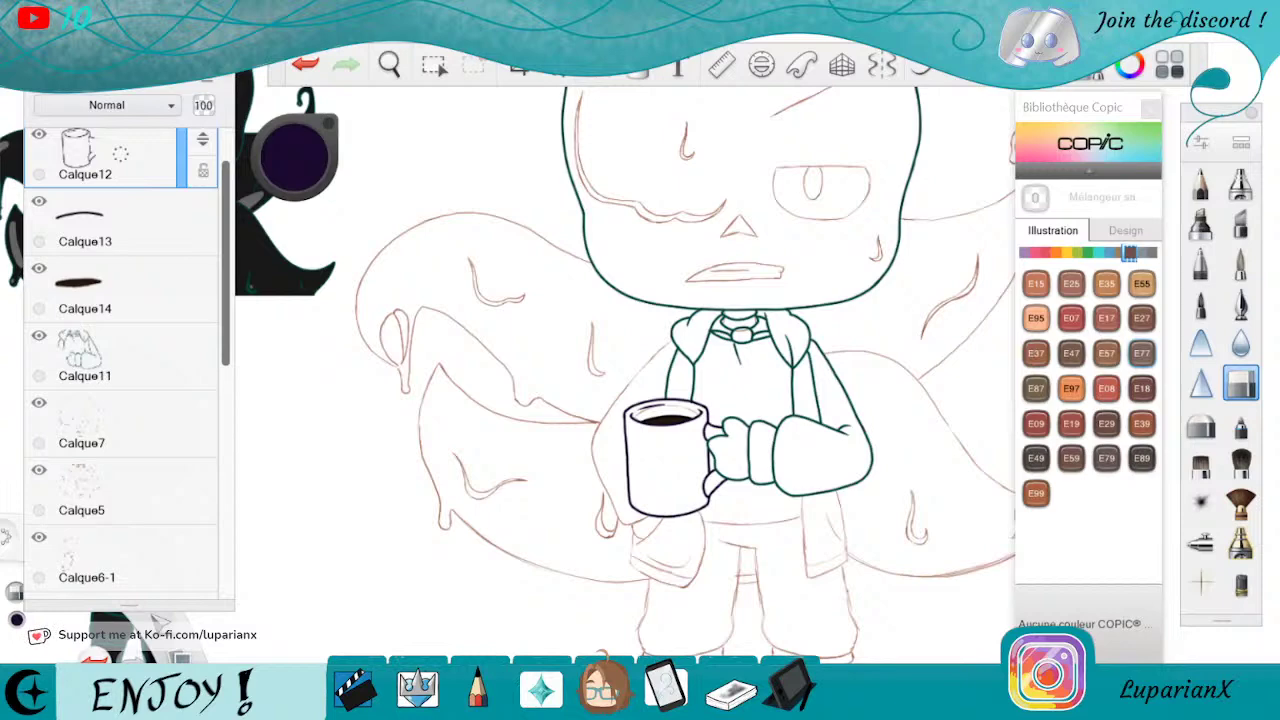
pyautogui.moveTo(225, 194); pyautogui.dragTo(230, 118)
pyautogui.click(182, 134)
pyautogui.click(25, 40)
pyautogui.click(94, 156)
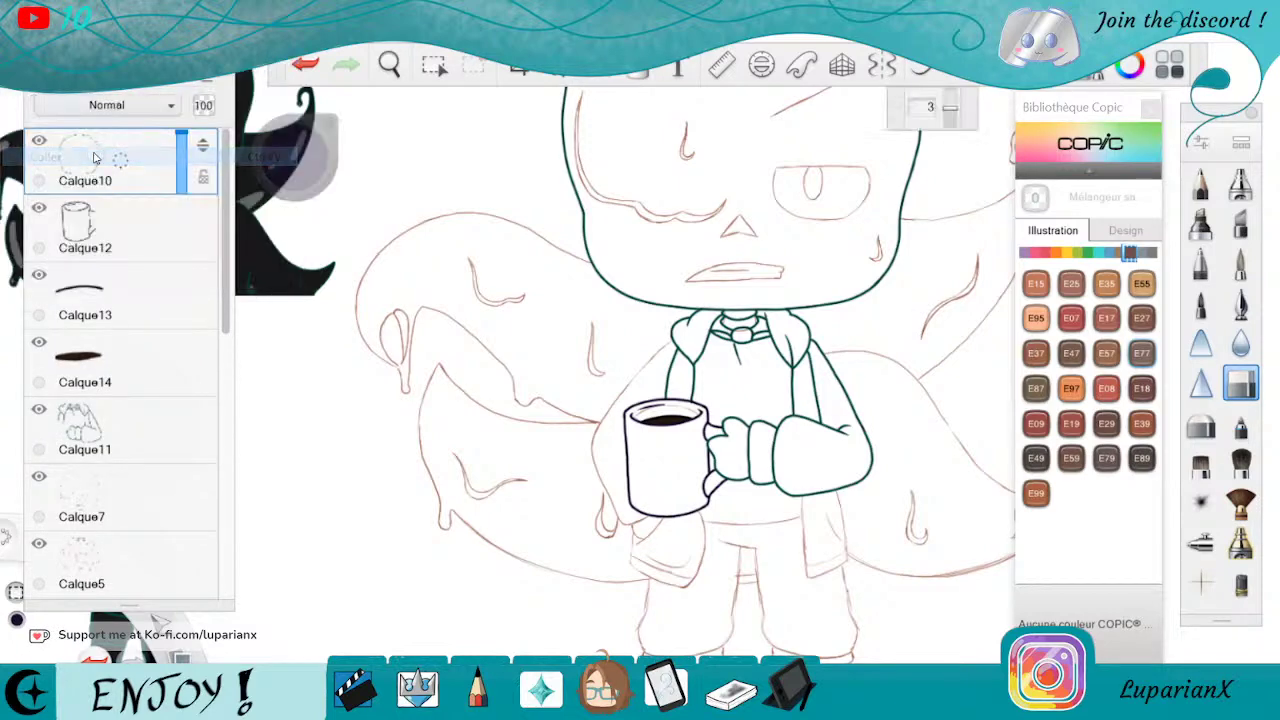
# Examine the vote counts in the pasted Sans character poll and hide the poll's layer
pyautogui.click(389, 64)
pyautogui.moveTo(296, 456); pyautogui.dragTo(613, 346)
pyautogui.moveTo(911, 422); pyautogui.dragTo(842, 487)
pyautogui.moveTo(738, 520); pyautogui.dragTo(757, 473)
pyautogui.click(801, 427)
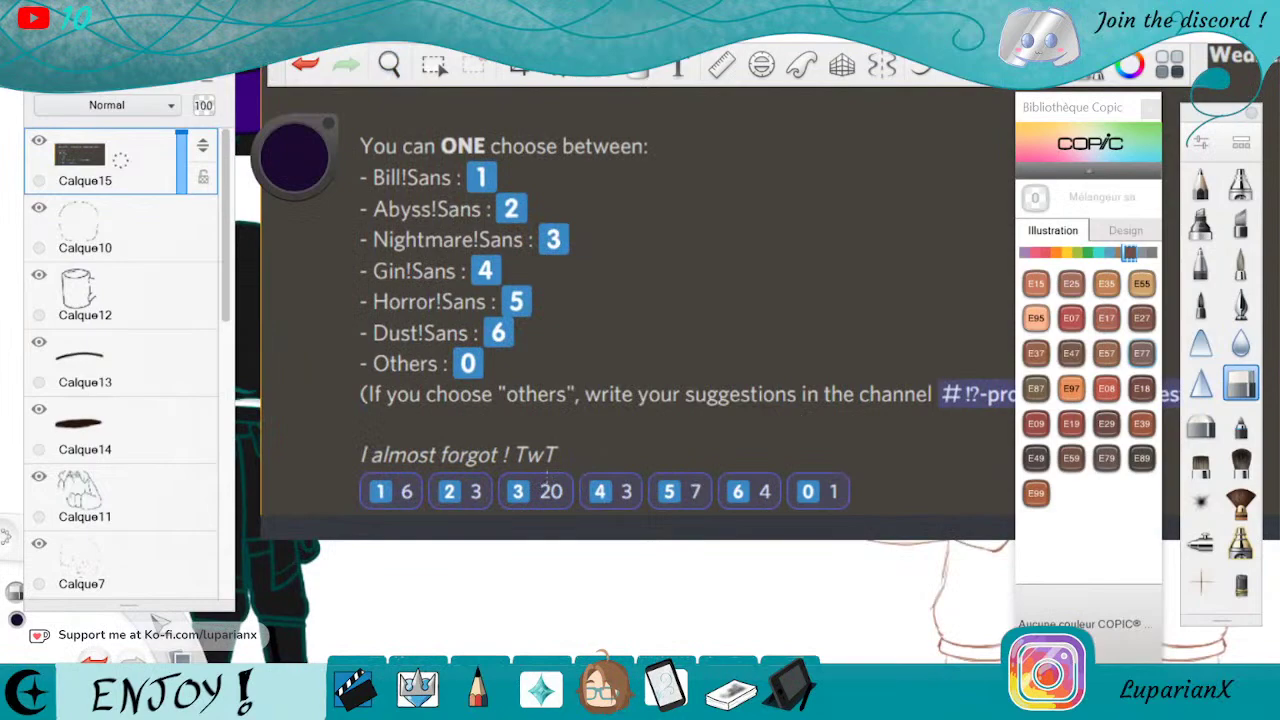
pyautogui.moveTo(556, 453); pyautogui.dragTo(530, 458)
pyautogui.click(305, 64)
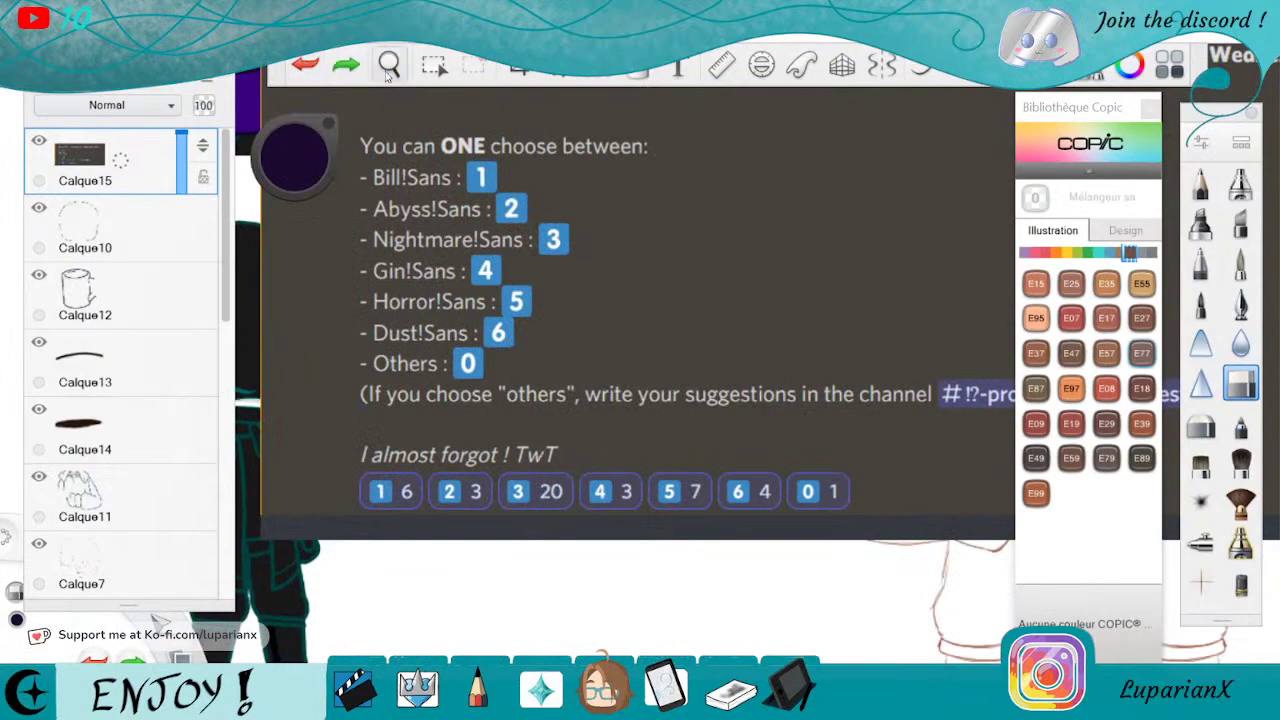
pyautogui.click(389, 64)
pyautogui.moveTo(443, 134); pyautogui.dragTo(420, 220)
pyautogui.moveTo(630, 208); pyautogui.dragTo(694, 460)
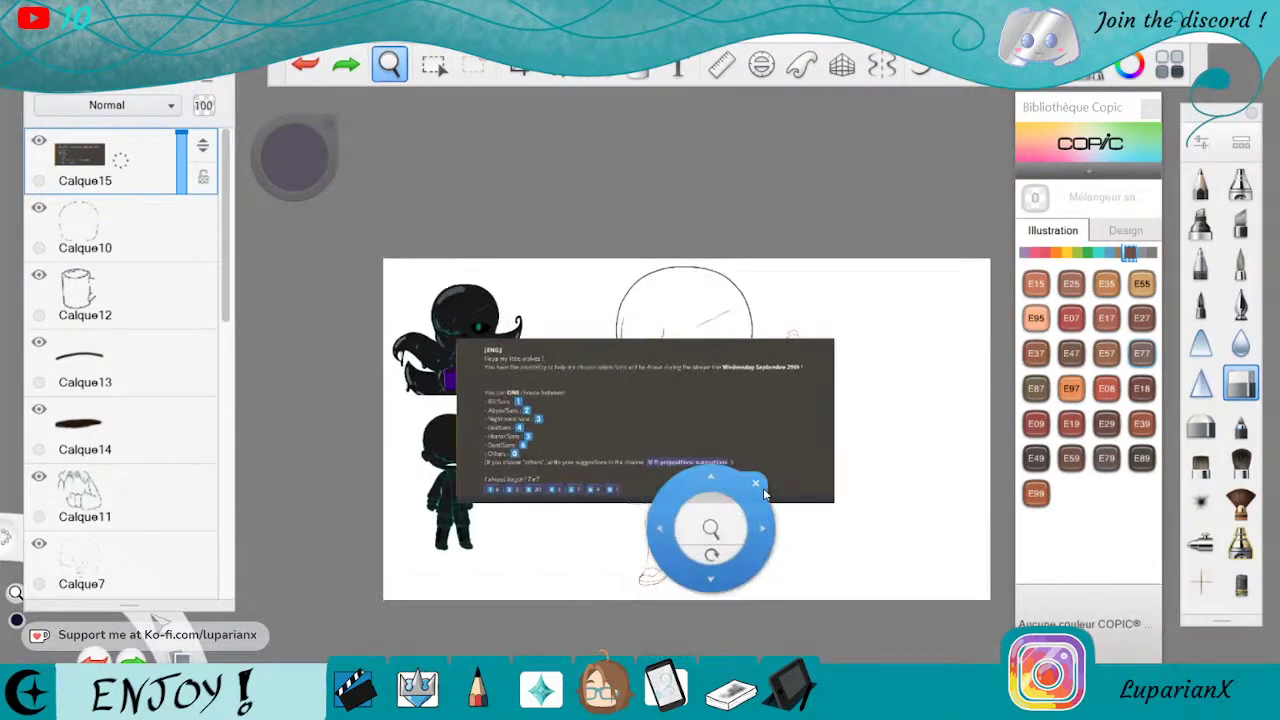
pyautogui.click(323, 151)
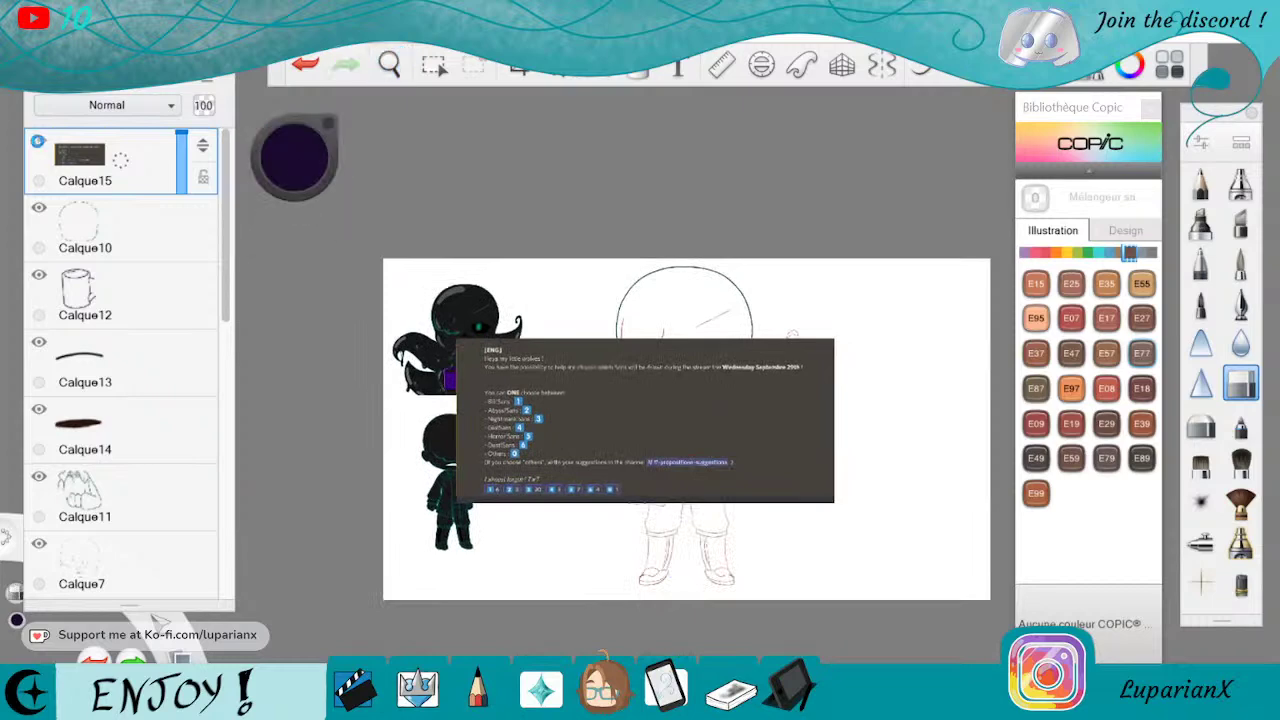
pyautogui.click(38, 140)
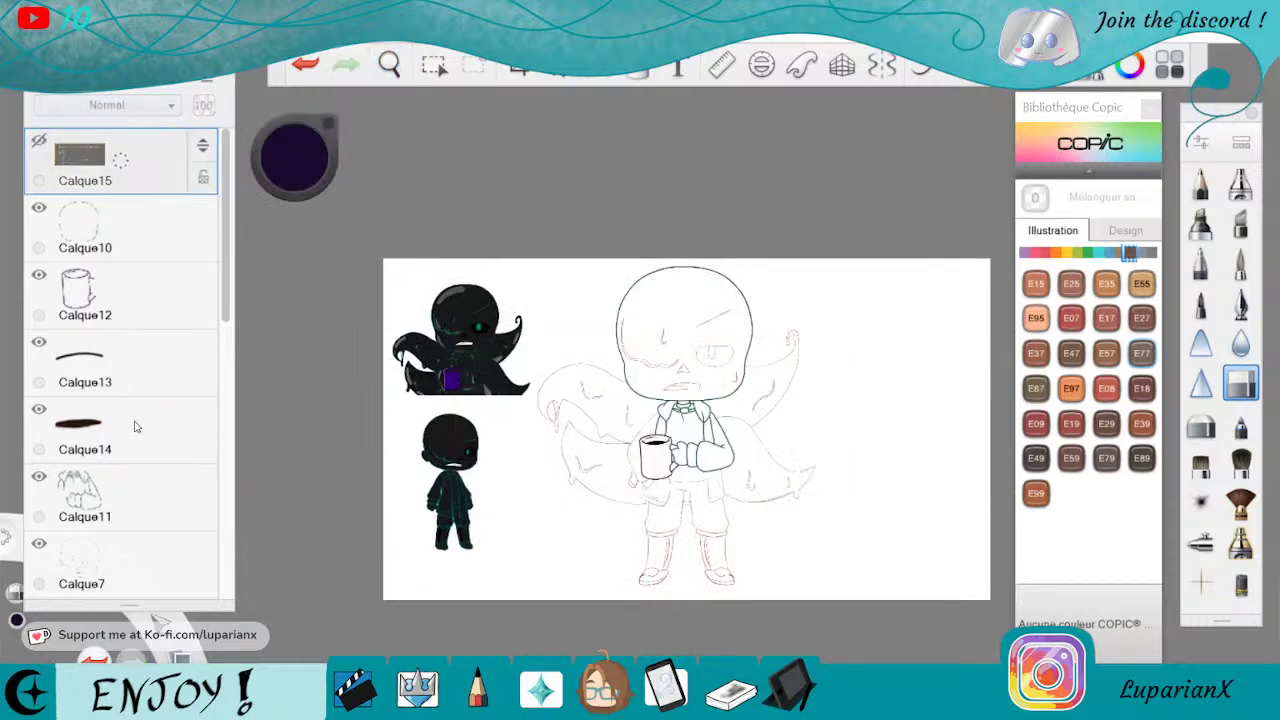
# Select the clothing lineart layer and sample the teal outline colour from the coloured reference
pyautogui.click(138, 499)
pyautogui.click(388, 70)
pyautogui.moveTo(630, 508); pyautogui.dragTo(694, 320)
pyautogui.moveTo(454, 430); pyautogui.dragTo(759, 680)
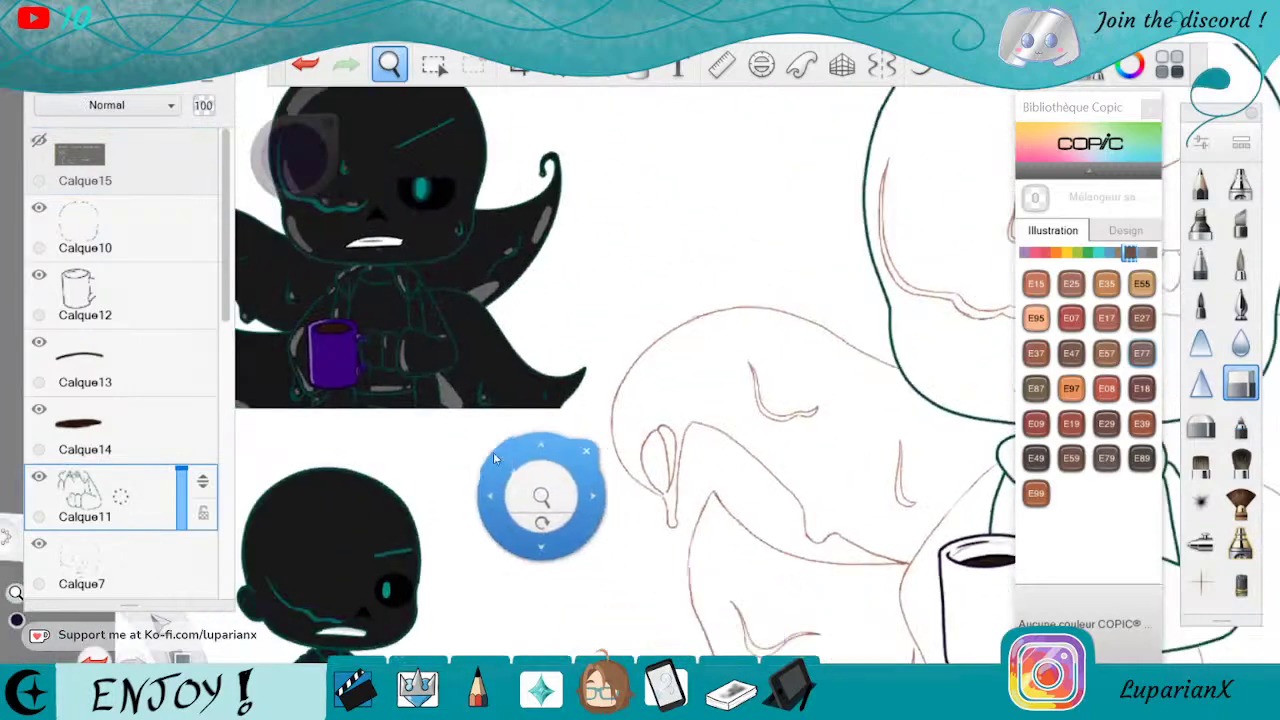
pyautogui.moveTo(369, 302); pyautogui.dragTo(563, 460)
pyautogui.moveTo(614, 500); pyautogui.dragTo(620, 478)
pyautogui.moveTo(426, 602); pyautogui.dragTo(569, 491)
pyautogui.click(771, 278)
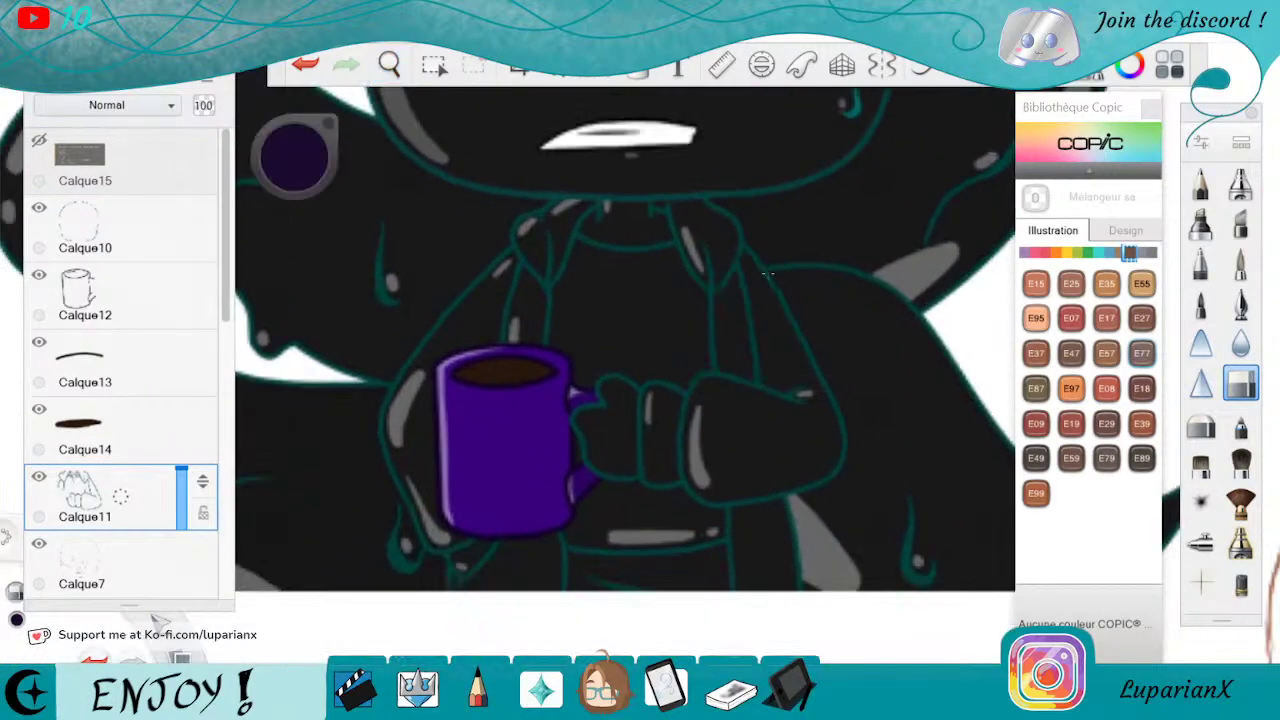
pyautogui.click(293, 184)
pyautogui.click(540, 197)
# Ink the upper part of the outer sleeve line in teal, from the hood's edge down to near the mug's rim
pyautogui.click(389, 64)
pyautogui.moveTo(449, 114); pyautogui.dragTo(420, 300)
pyautogui.moveTo(1002, 397)
pyautogui.mouseDown()
pyautogui.moveTo(960, 393)
pyautogui.moveTo(623, 459)
pyautogui.mouseUp()
pyautogui.moveTo(606, 523); pyautogui.dragTo(719, 315)
pyautogui.moveTo(482, 434); pyautogui.dragTo(690, 600)
pyautogui.moveTo(585, 440); pyautogui.dragTo(545, 604)
pyautogui.moveTo(633, 476); pyautogui.dragTo(662, 416)
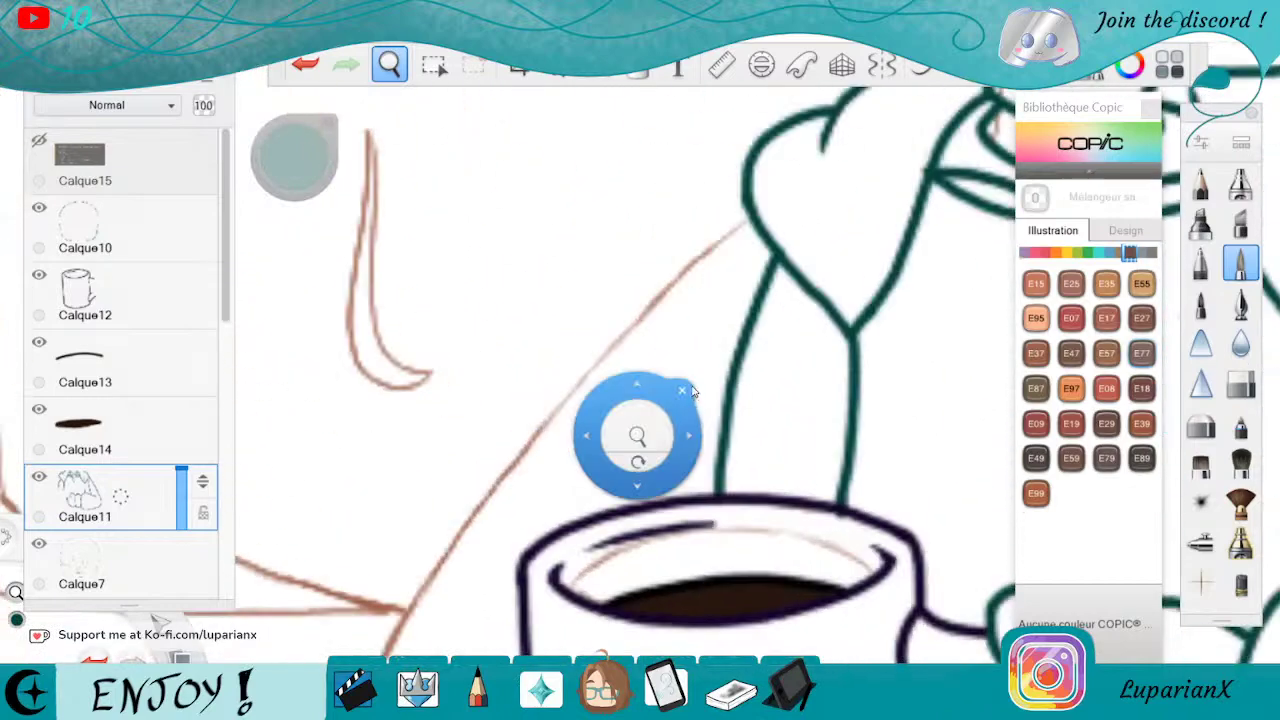
pyautogui.click(690, 387)
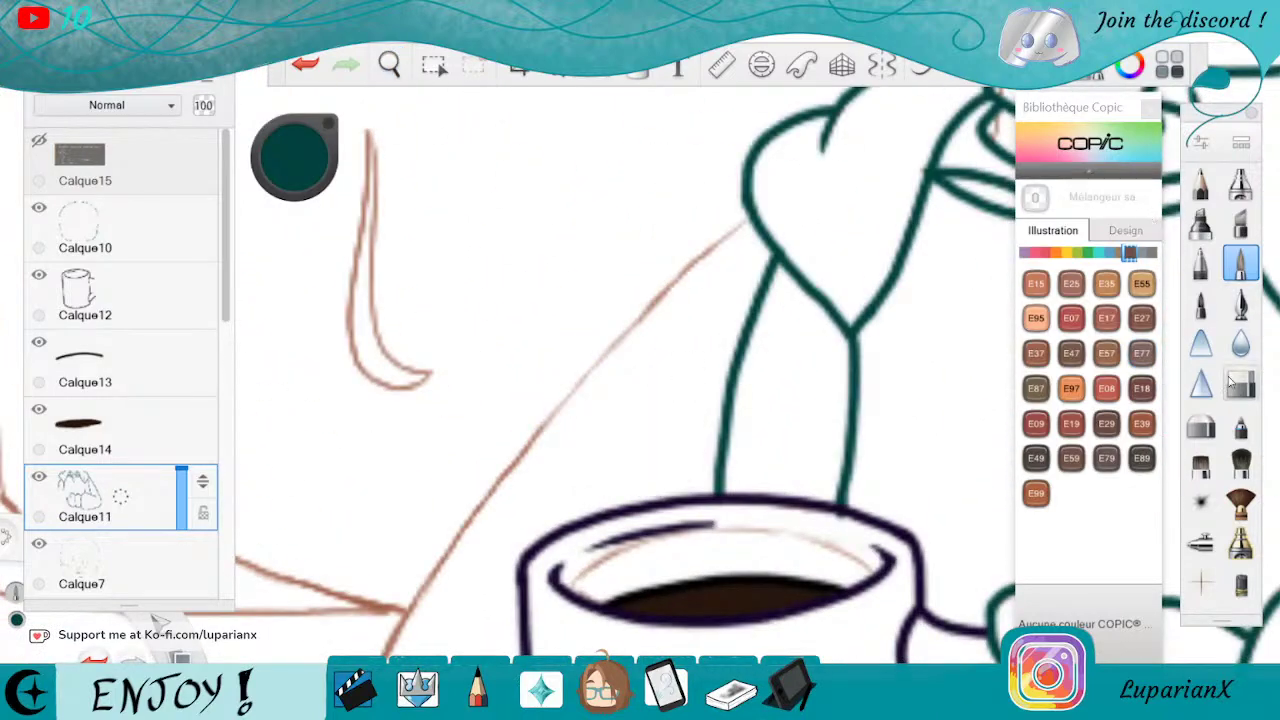
pyautogui.click(1240, 383)
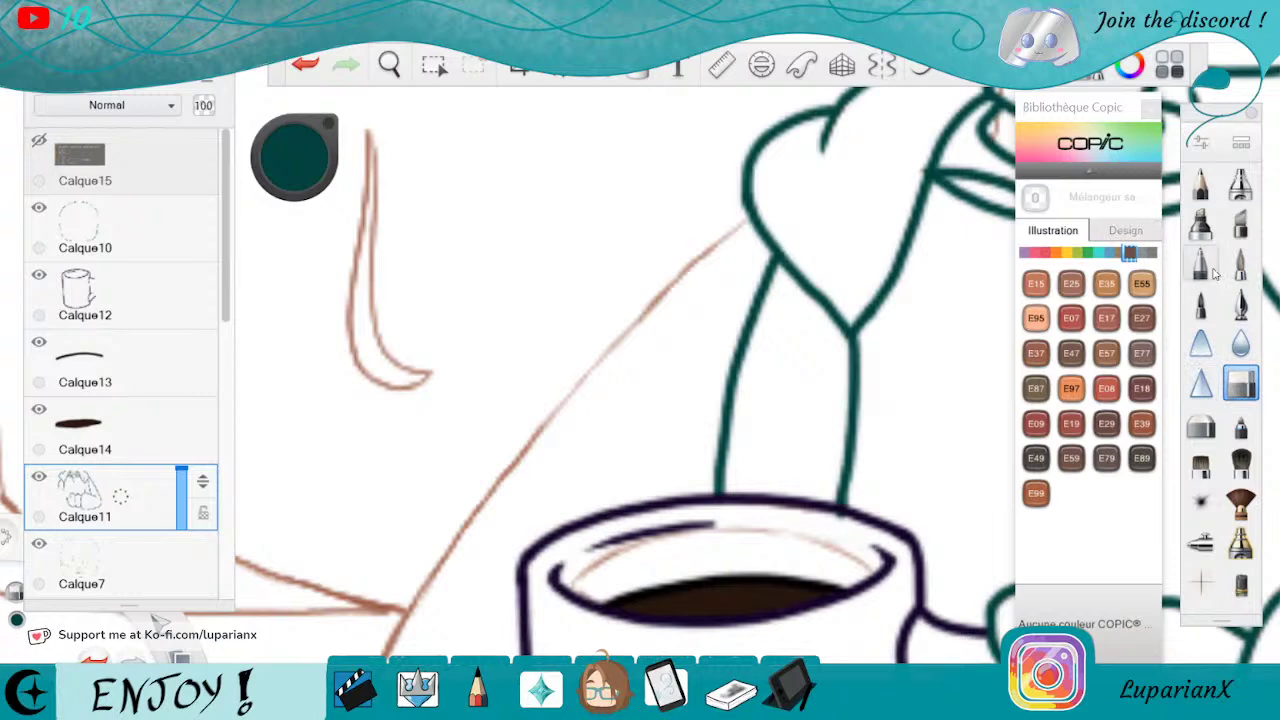
pyautogui.click(1244, 262)
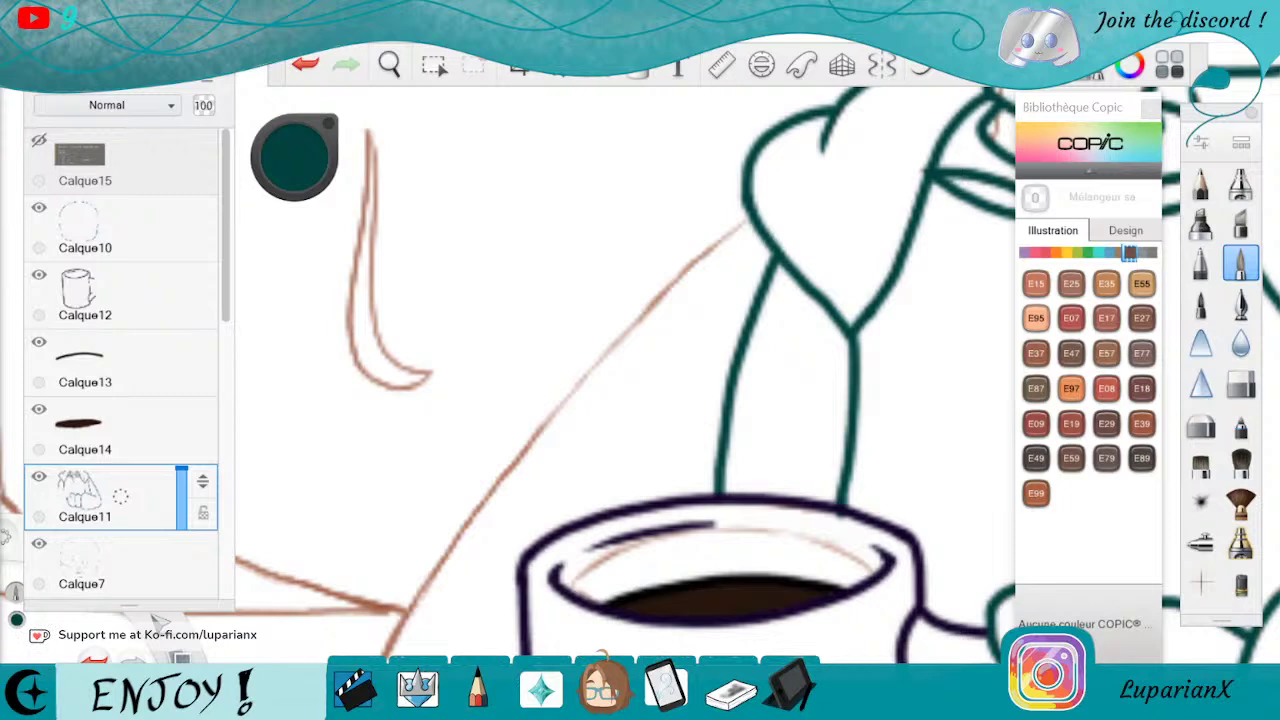
pyautogui.press('space')
pyautogui.moveTo(660, 457); pyautogui.dragTo(788, 322)
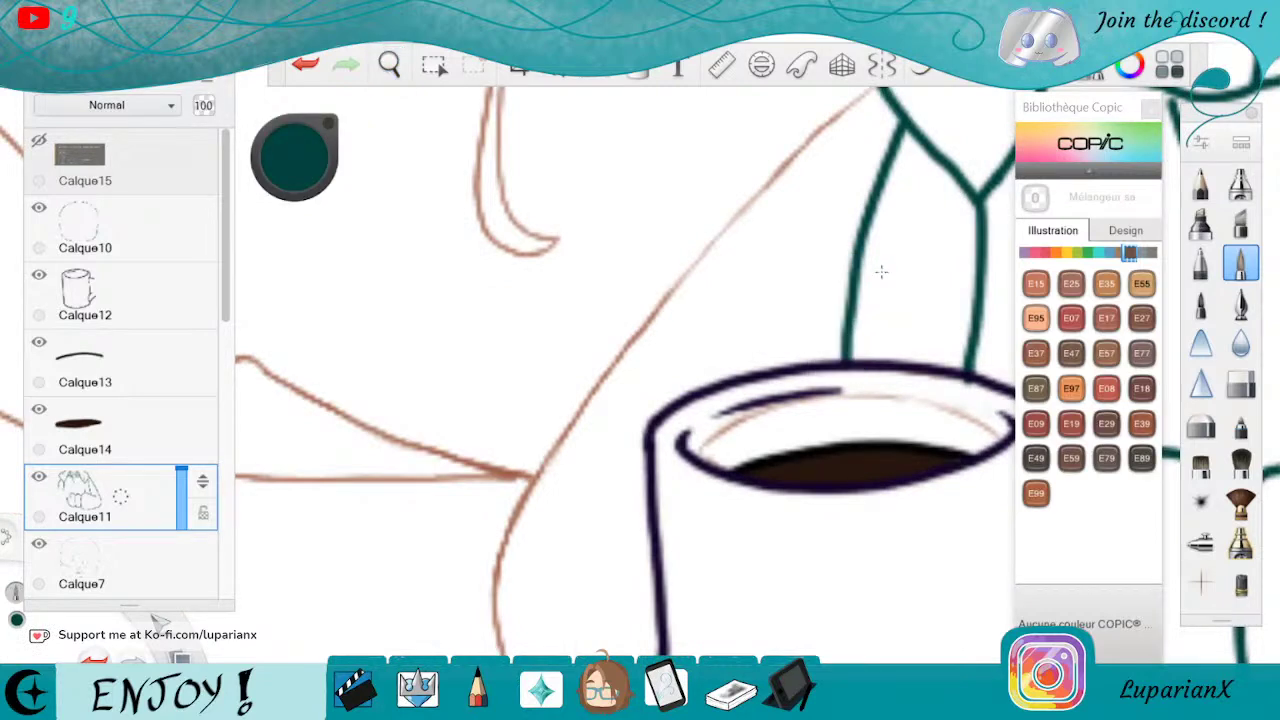
pyautogui.click(390, 65)
pyautogui.moveTo(806, 355); pyautogui.dragTo(803, 376)
pyautogui.click(795, 296)
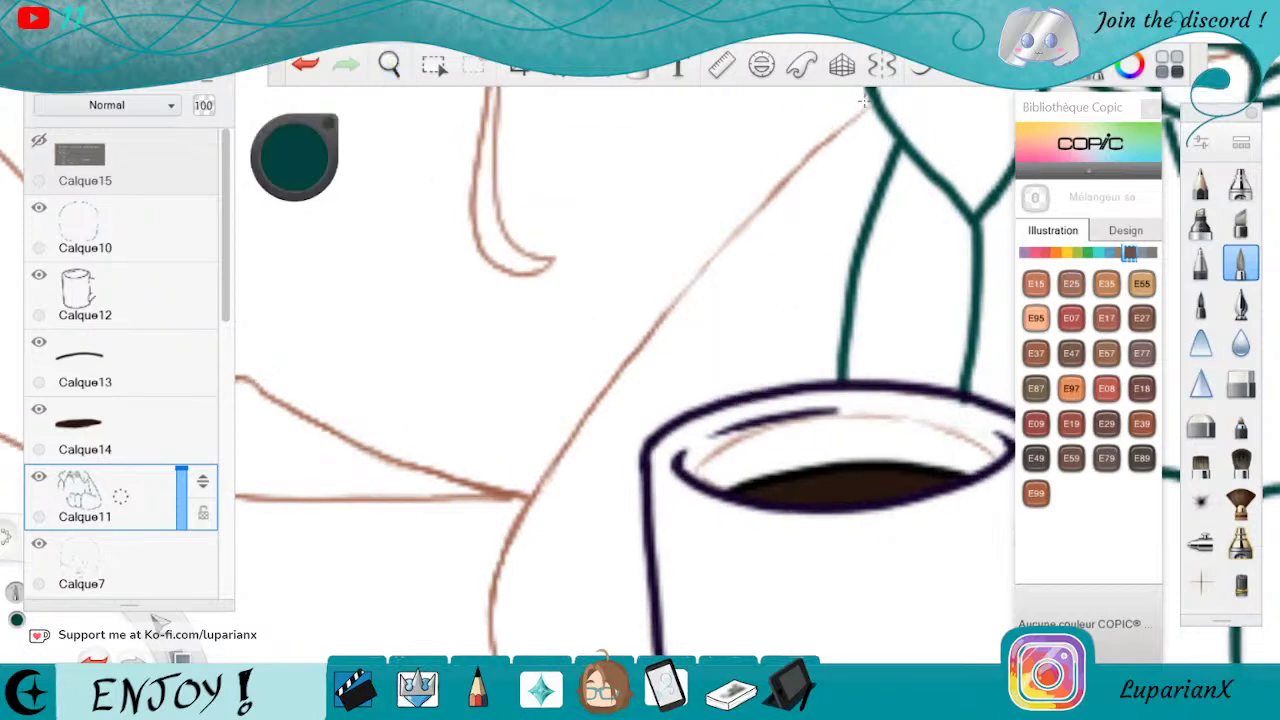
pyautogui.moveTo(868, 102)
pyautogui.mouseDown()
pyautogui.moveTo(774, 191)
pyautogui.moveTo(637, 352)
pyautogui.mouseUp()
pyautogui.hotkey('ctrl', 'z')
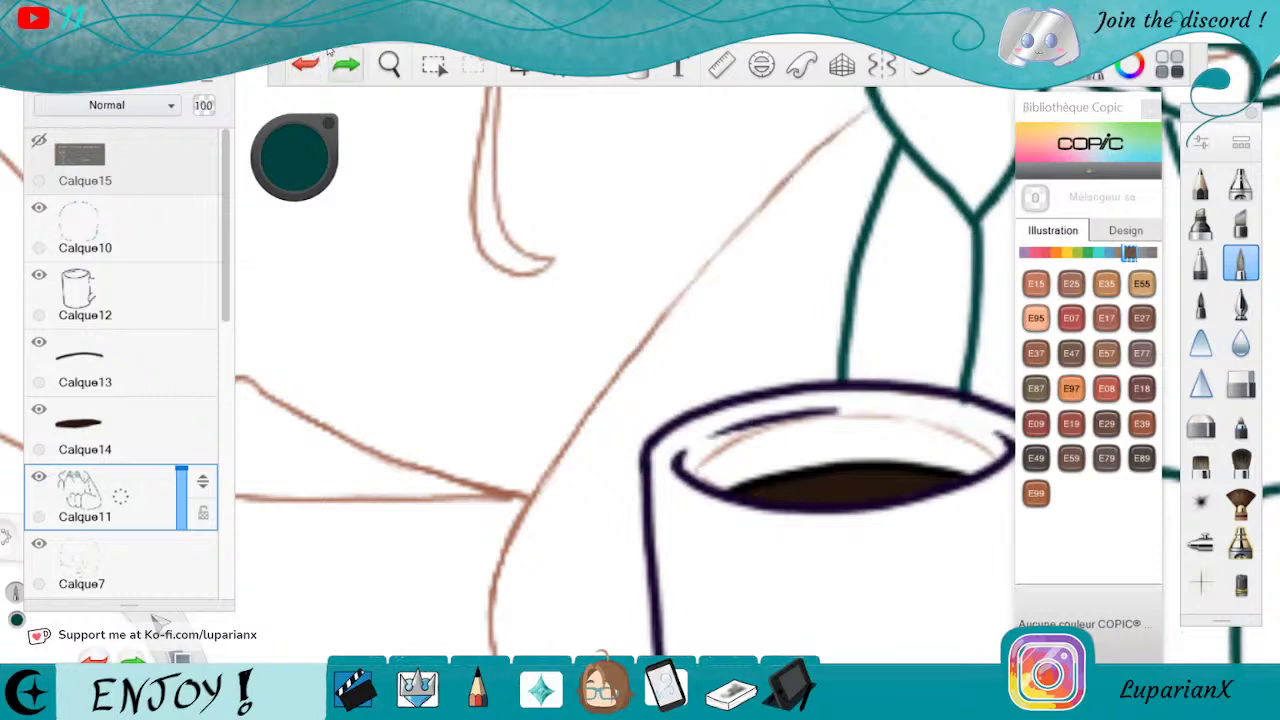
pyautogui.moveTo(872, 102)
pyautogui.mouseDown()
pyautogui.moveTo(751, 213)
pyautogui.moveTo(634, 343)
pyautogui.mouseUp()
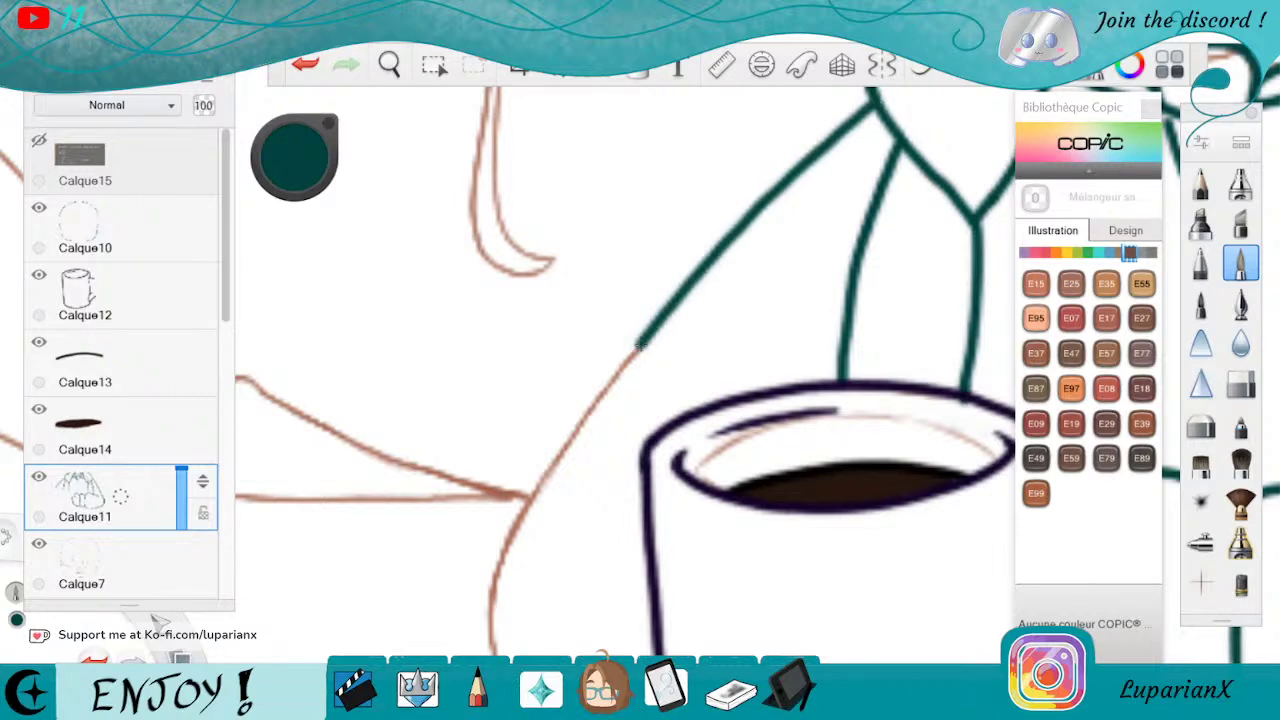
# Continue the teal outer sleeve line around the elbow curve and down alongside the mug's body
pyautogui.press('space')
pyautogui.moveTo(627, 610); pyautogui.dragTo(722, 398)
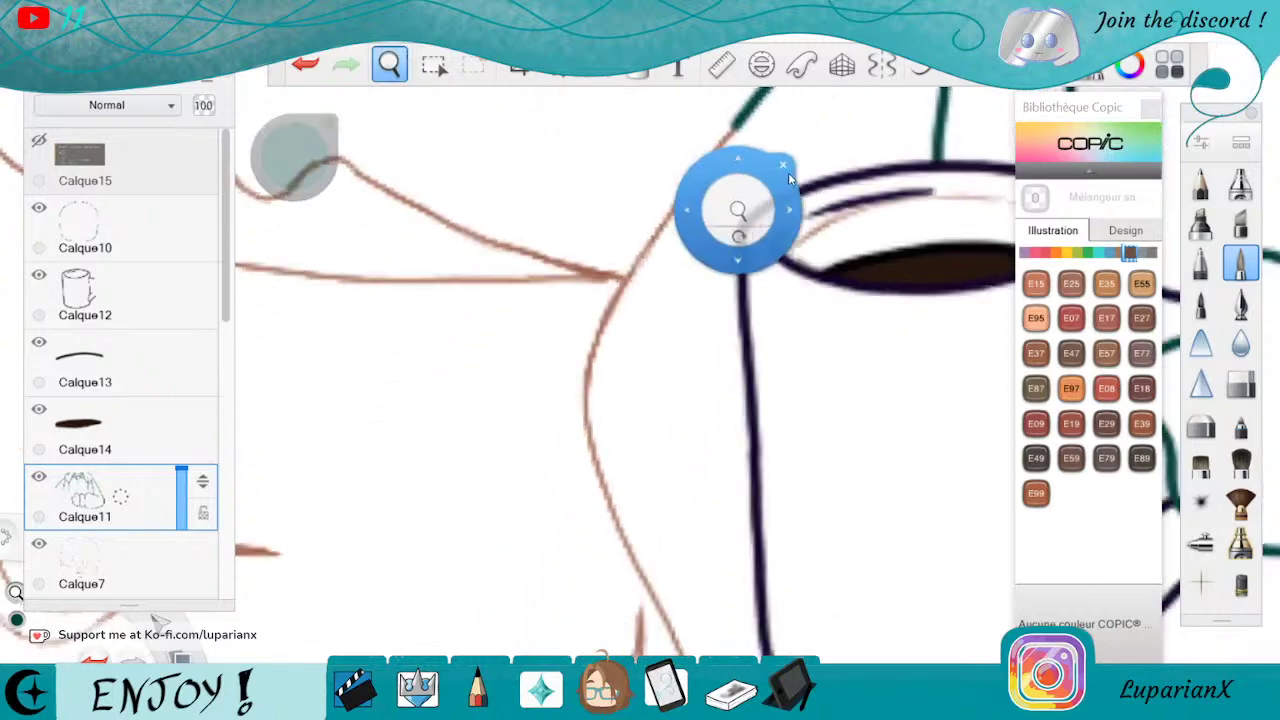
pyautogui.moveTo(737, 122); pyautogui.dragTo(677, 186)
pyautogui.hotkey('ctrl', 'z')
pyautogui.moveTo(737, 123)
pyautogui.mouseDown()
pyautogui.moveTo(701, 142)
pyautogui.moveTo(715, 150)
pyautogui.moveTo(597, 333)
pyautogui.mouseUp()
pyautogui.hotkey('ctrl', 'z')
pyautogui.moveTo(586, 428); pyautogui.dragTo(670, 632)
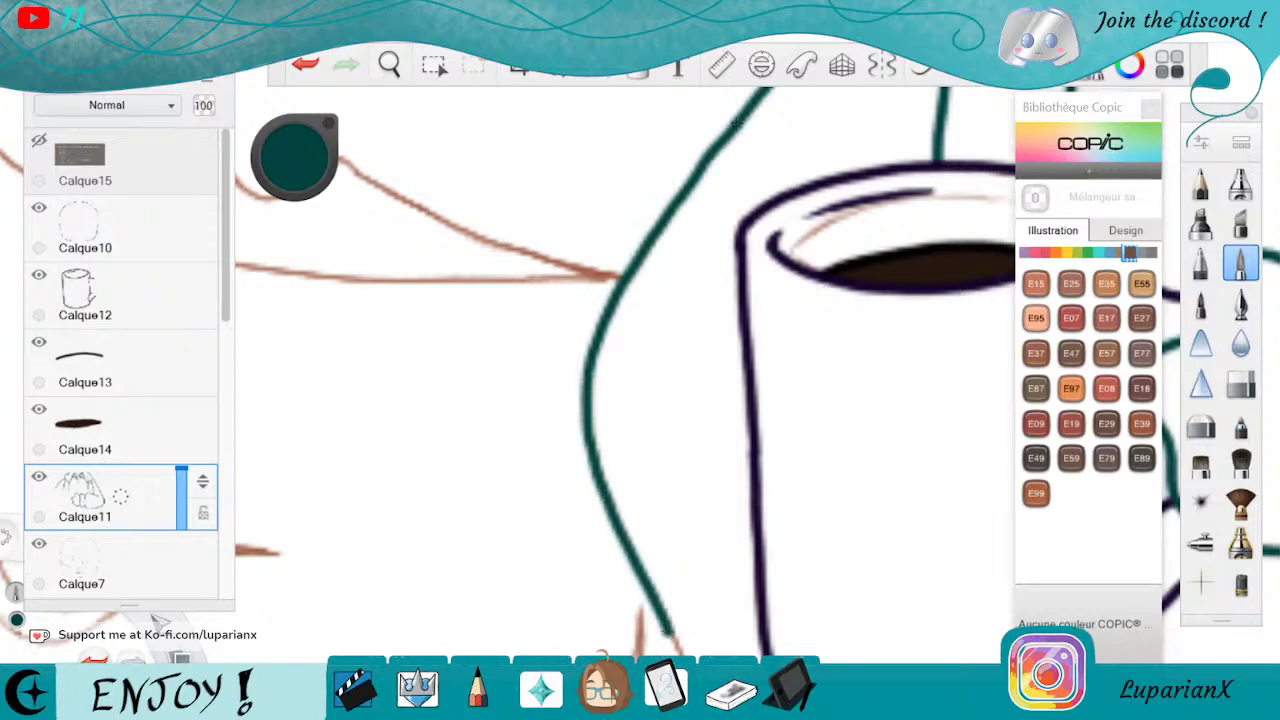
# Erase the joint between the upper and lower sleeve strokes and try to bridge the gap in teal
pyautogui.click(1240, 383)
pyautogui.moveTo(720, 132)
pyautogui.mouseDown()
pyautogui.moveTo(692, 178)
pyautogui.moveTo(720, 133)
pyautogui.mouseUp()
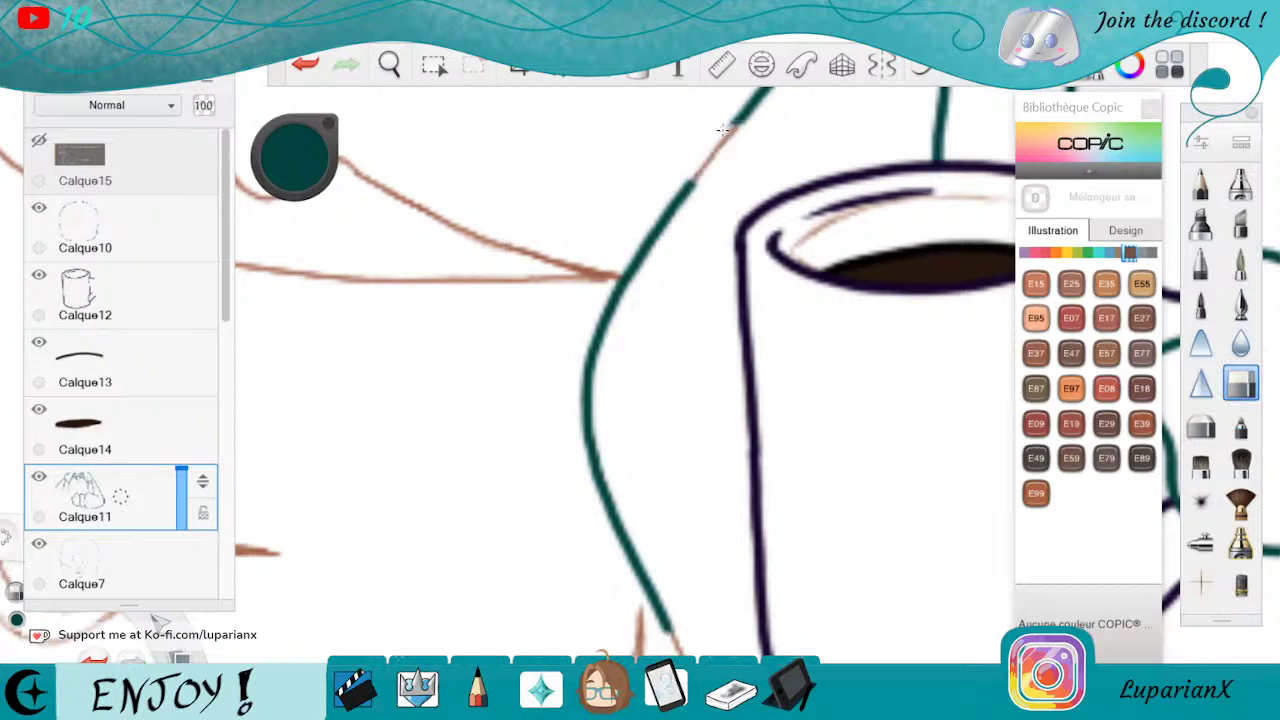
pyautogui.click(1240, 258)
pyautogui.hotkey('ctrl', 'z')
pyautogui.moveTo(740, 117); pyautogui.dragTo(690, 185)
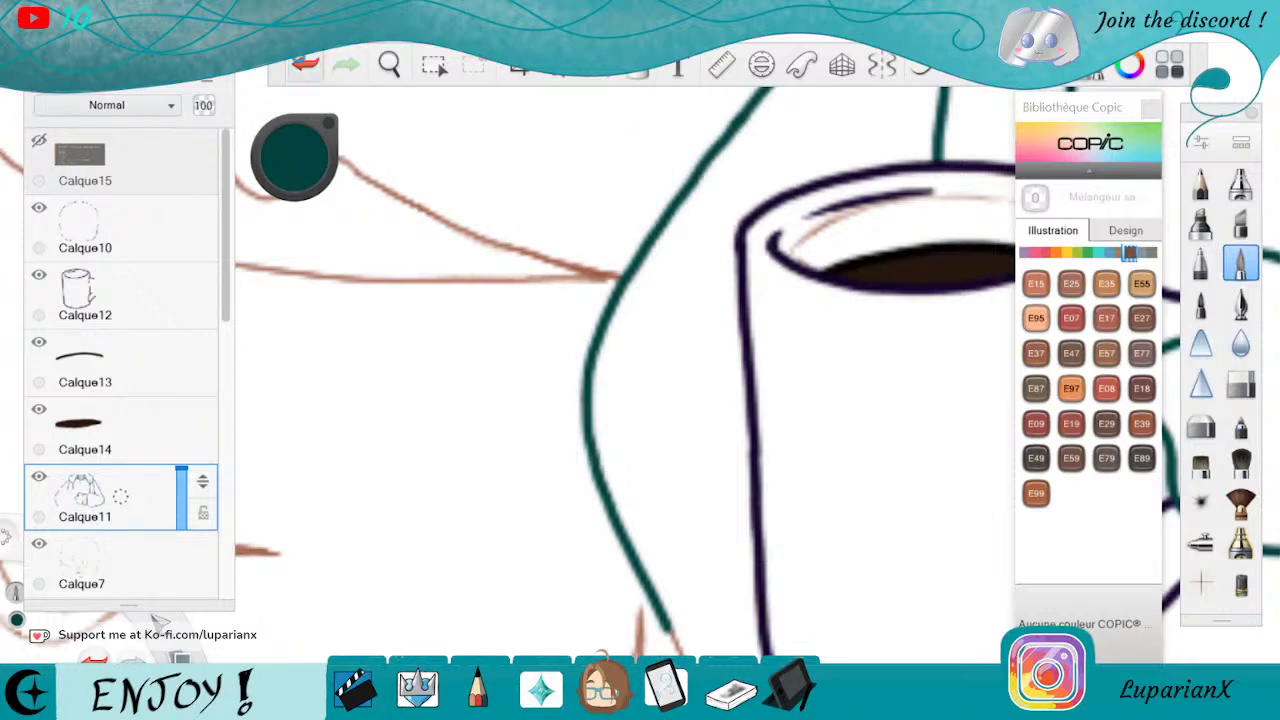
pyautogui.click(303, 62)
pyautogui.moveTo(744, 110); pyautogui.dragTo(686, 185)
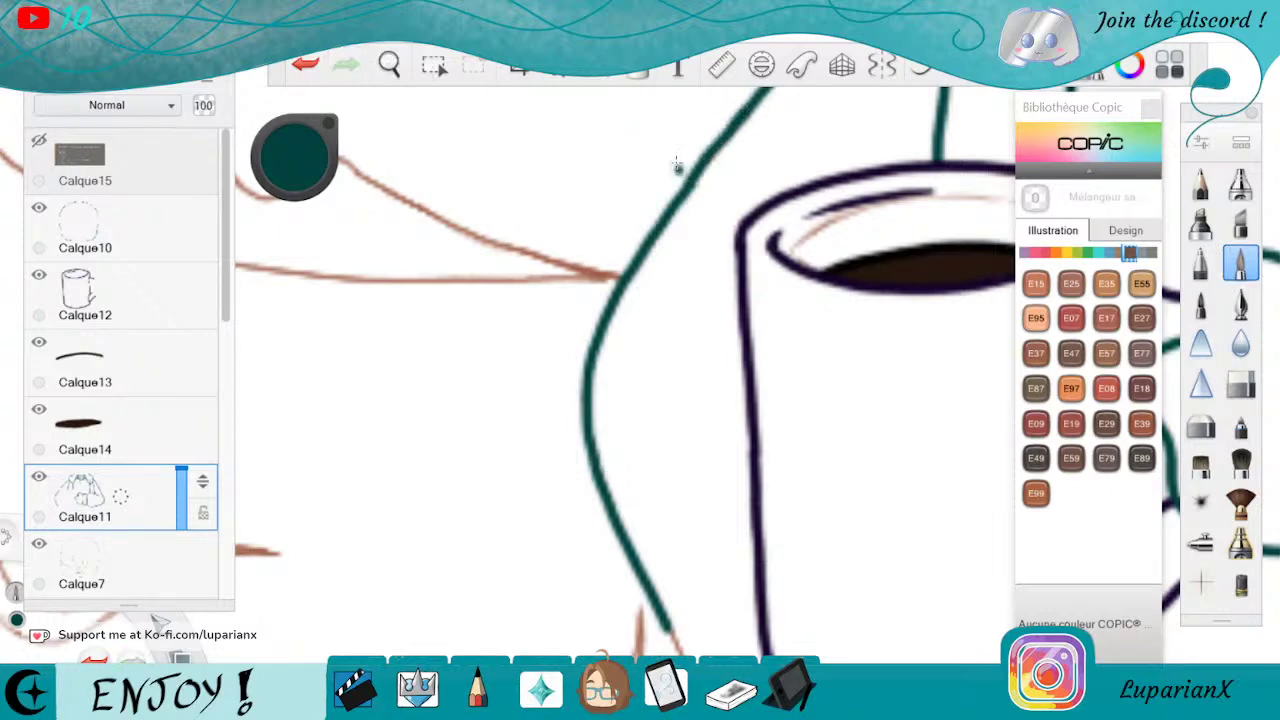
pyautogui.click(305, 64)
# Trim the upper sleeve stroke's end and join it to the lower stroke with one smooth teal line
pyautogui.click(389, 64)
pyautogui.moveTo(828, 216); pyautogui.dragTo(834, 349)
pyautogui.click(829, 332)
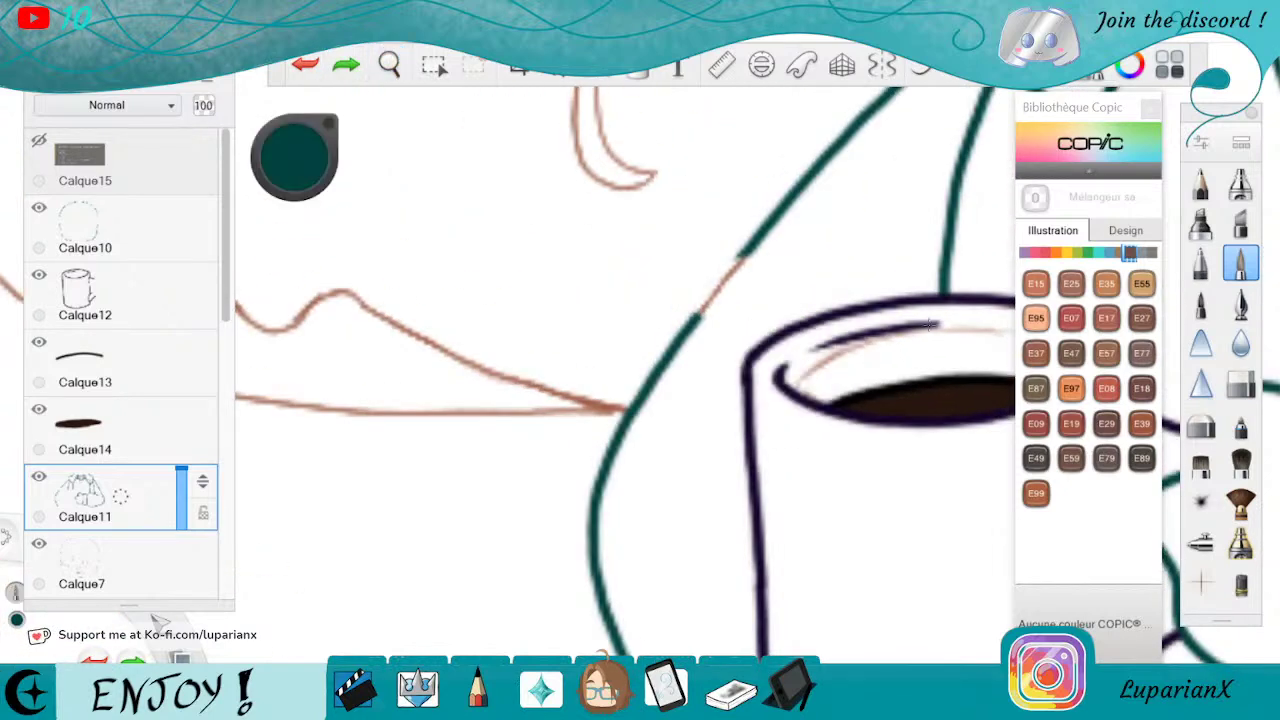
pyautogui.click(1235, 382)
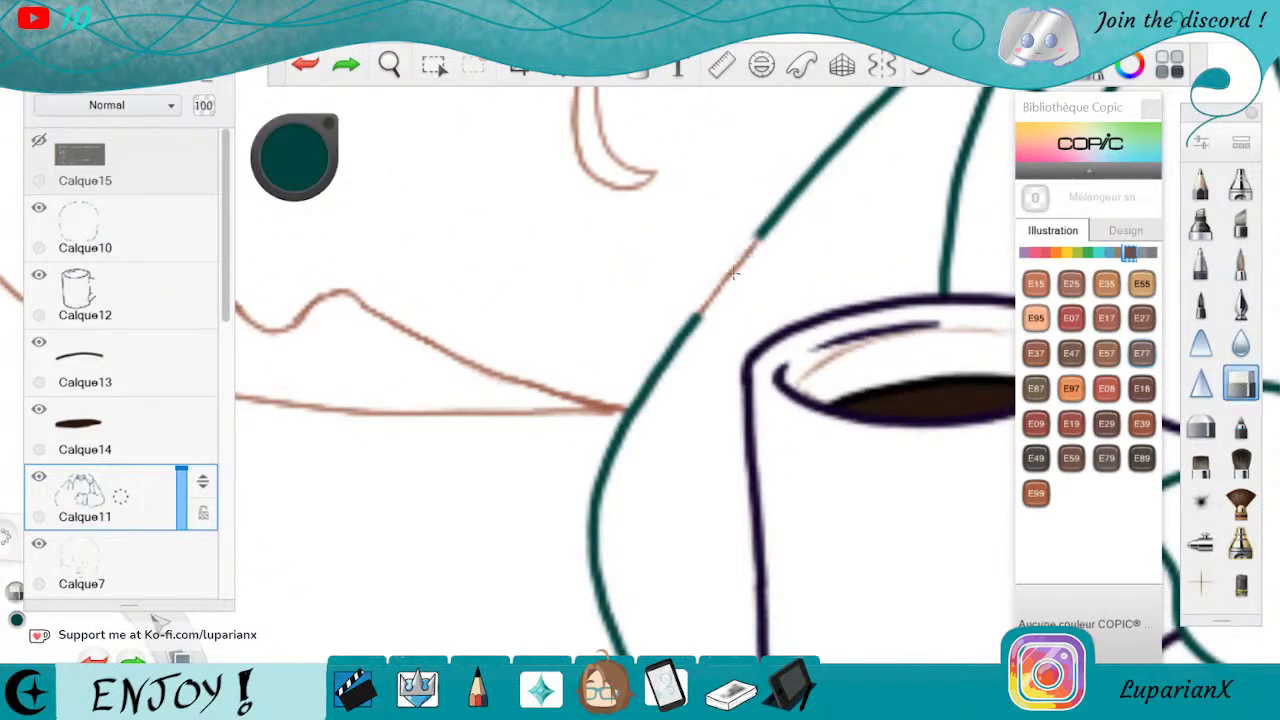
pyautogui.click(1240, 262)
pyautogui.moveTo(760, 232); pyautogui.dragTo(695, 300)
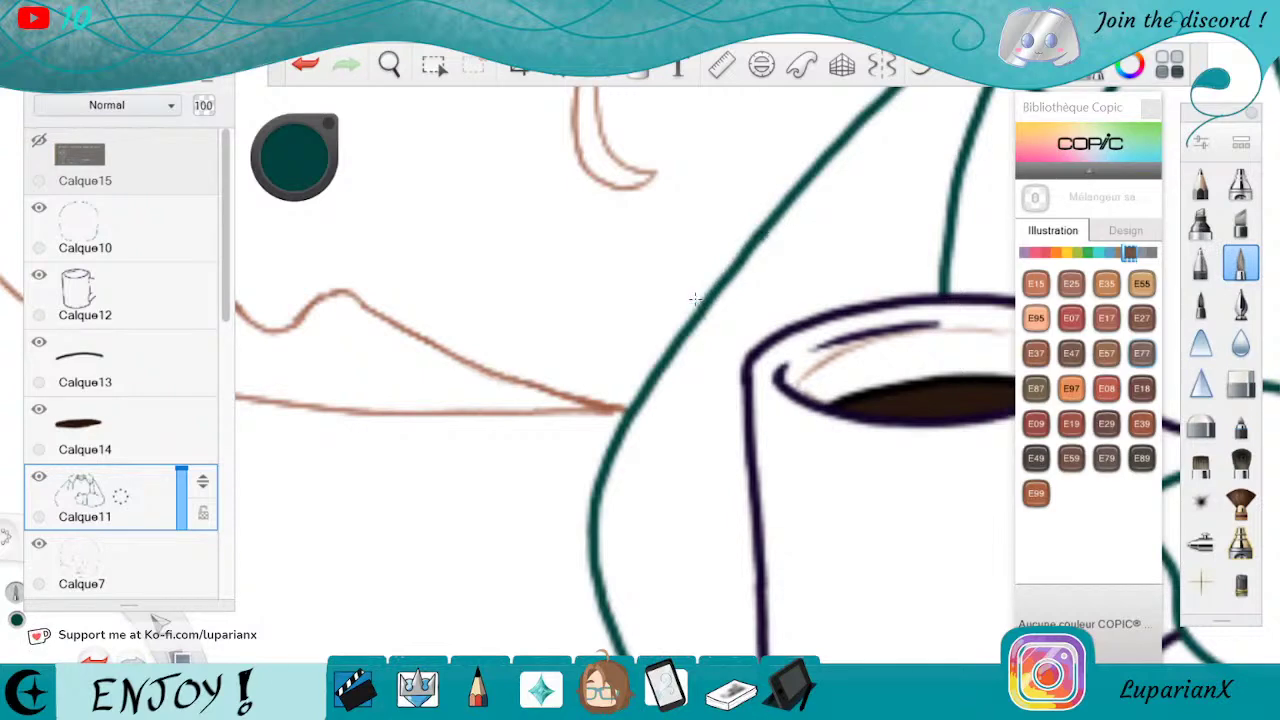
# Ink the bottom end of the outer sleeve line in teal beside the mug's base, redrawing the first stroke
pyautogui.click(389, 64)
pyautogui.moveTo(761, 546); pyautogui.dragTo(738, 176)
pyautogui.moveTo(876, 412)
pyautogui.mouseDown()
pyautogui.moveTo(846, 492)
pyautogui.moveTo(700, 543)
pyautogui.moveTo(757, 429)
pyautogui.moveTo(700, 366)
pyautogui.moveTo(862, 318)
pyautogui.mouseUp()
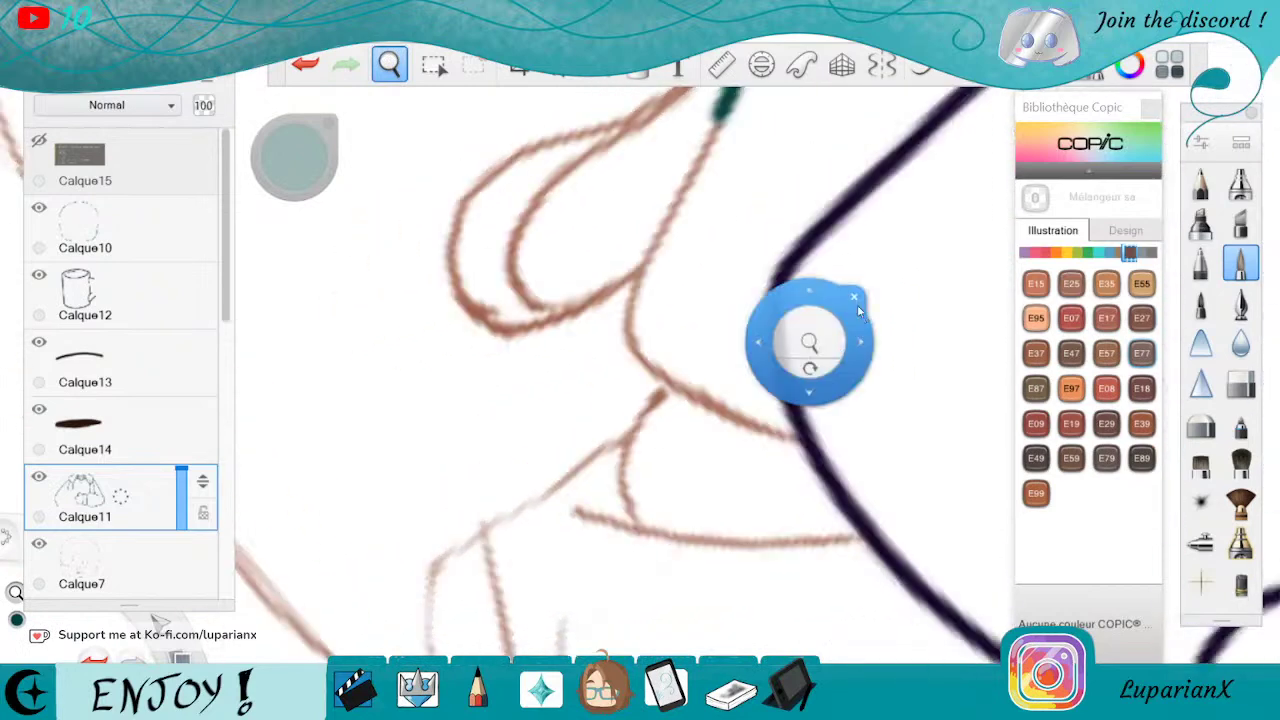
pyautogui.moveTo(728, 96)
pyautogui.mouseDown()
pyautogui.moveTo(631, 295)
pyautogui.moveTo(634, 350)
pyautogui.moveTo(672, 394)
pyautogui.mouseUp()
pyautogui.press('space')
pyautogui.moveTo(805, 458); pyautogui.dragTo(764, 458)
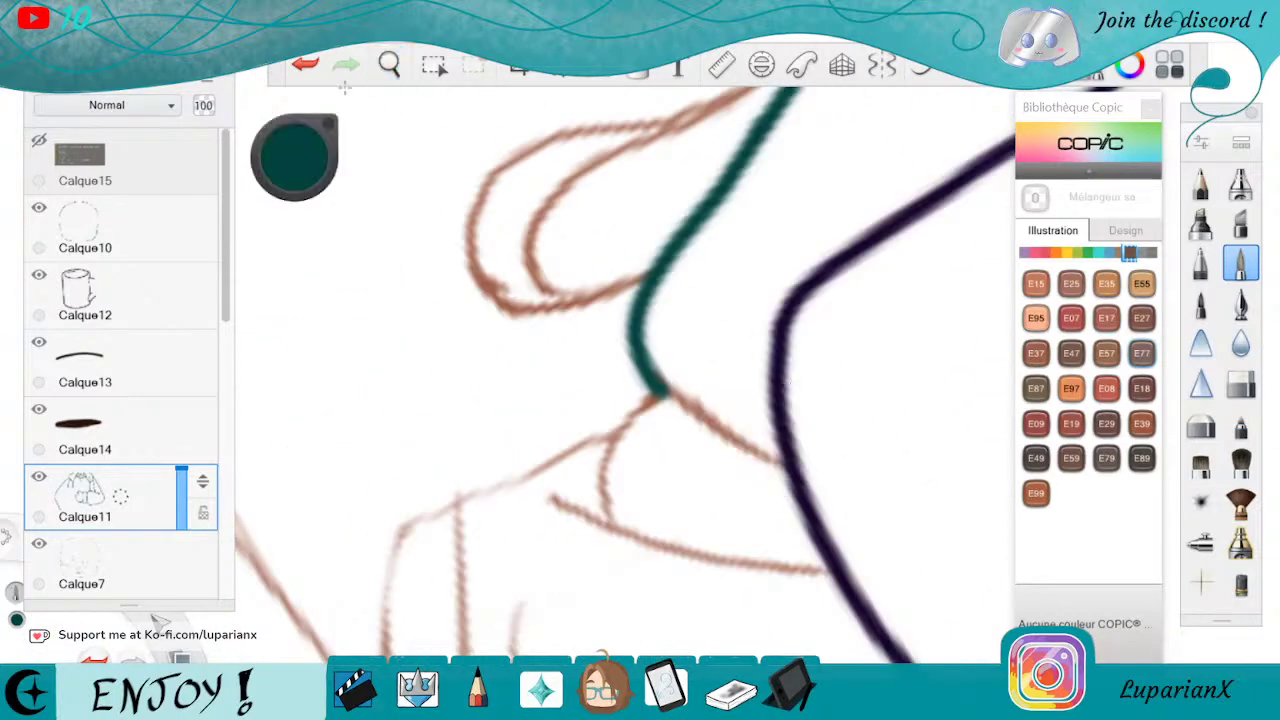
pyautogui.click(305, 64)
pyautogui.moveTo(761, 125)
pyautogui.mouseDown()
pyautogui.moveTo(631, 315)
pyautogui.moveTo(634, 398)
pyautogui.moveTo(704, 402)
pyautogui.mouseUp()
# Ink two short teal fold lines at the sleeve's end, one meeting the mug and one curving down
pyautogui.moveTo(646, 366); pyautogui.dragTo(780, 455)
pyautogui.moveTo(674, 389)
pyautogui.mouseDown()
pyautogui.moveTo(640, 396)
pyautogui.moveTo(611, 441)
pyautogui.moveTo(618, 524)
pyautogui.mouseUp()
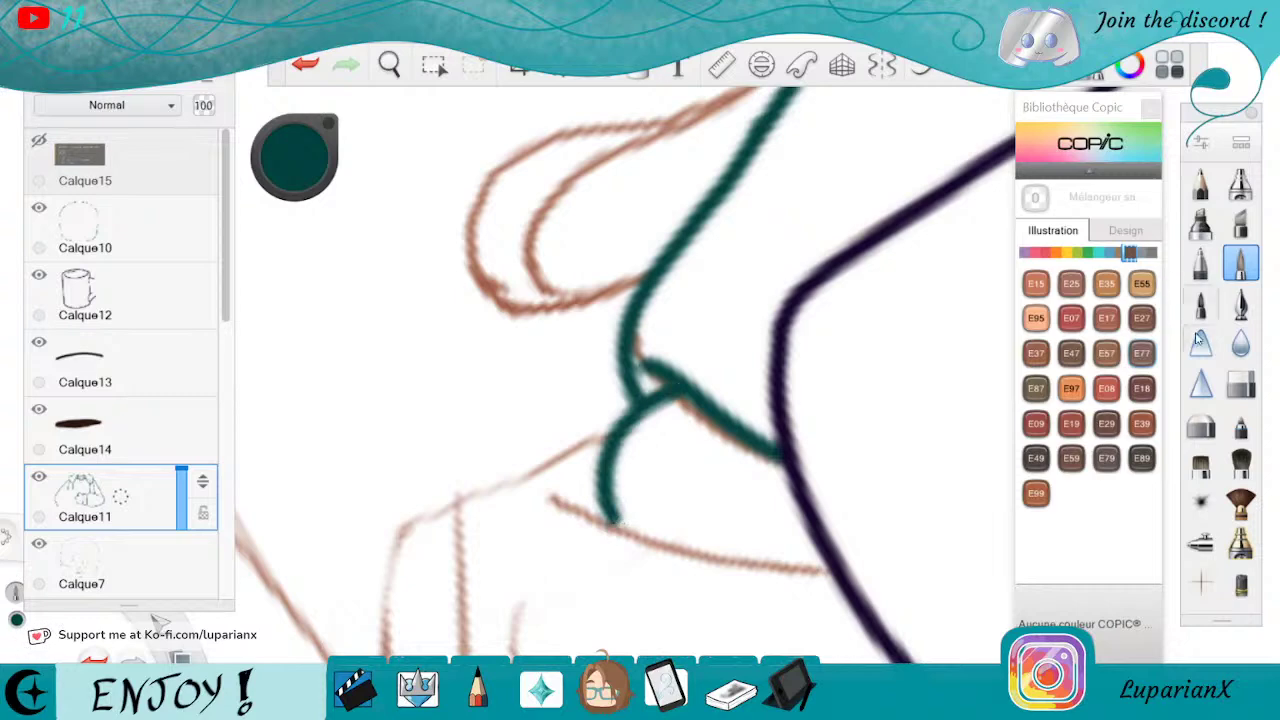
pyautogui.click(1240, 383)
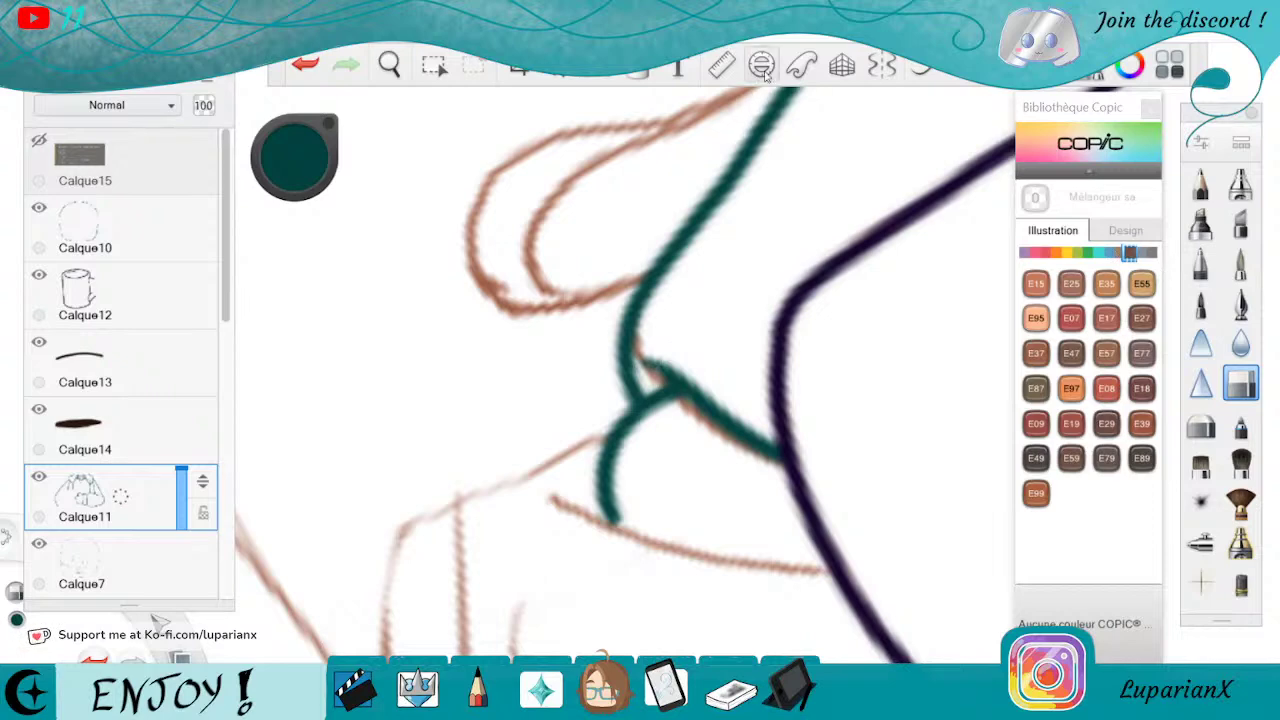
pyautogui.click(1238, 262)
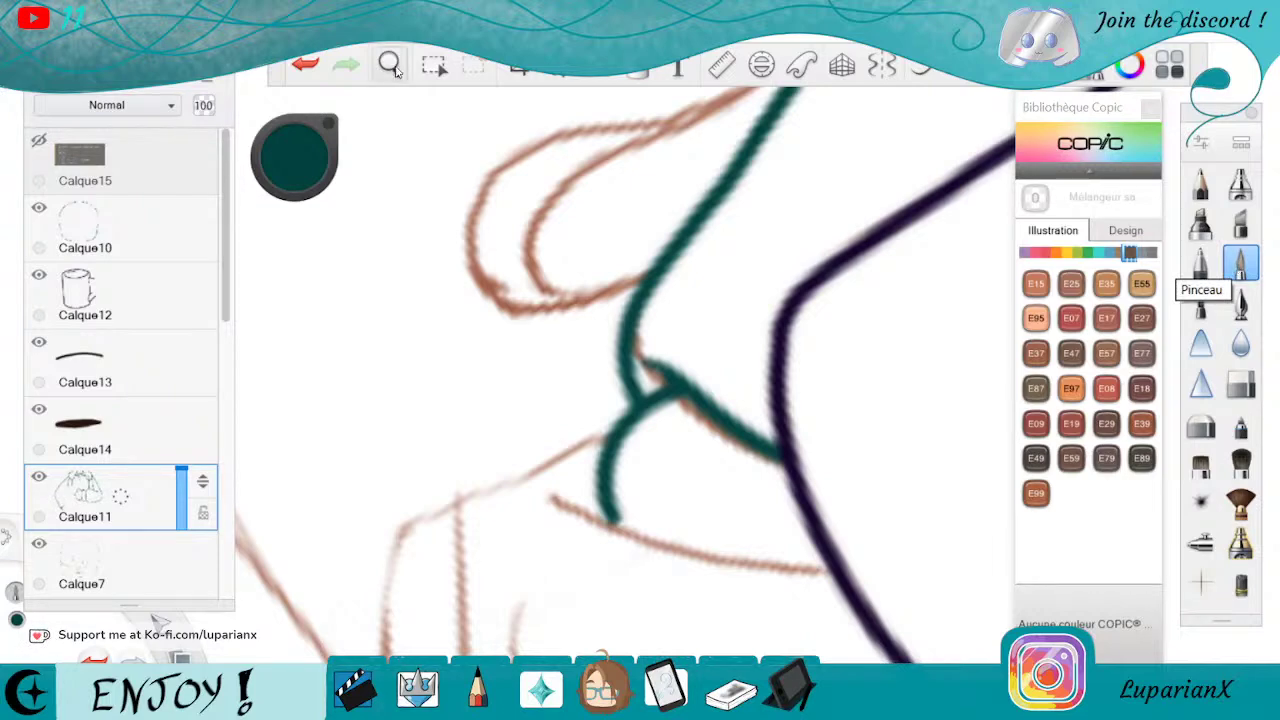
# Ink the curved teal line crossing the end of the small fold and running to the mug's bottom edge
pyautogui.click(389, 64)
pyautogui.moveTo(776, 562); pyautogui.dragTo(757, 372)
pyautogui.moveTo(785, 440); pyautogui.dragTo(540, 480)
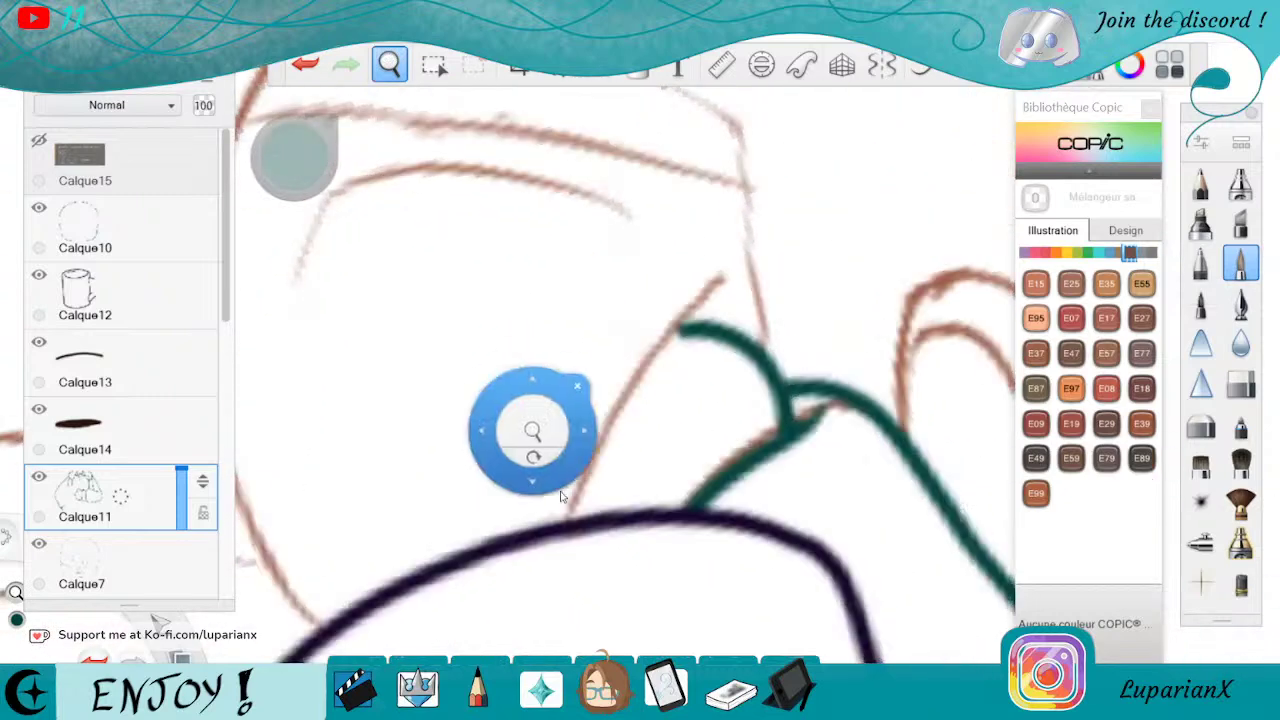
pyautogui.moveTo(610, 500); pyautogui.dragTo(805, 472)
pyautogui.click(851, 429)
pyautogui.click(955, 243)
pyautogui.moveTo(918, 252)
pyautogui.mouseDown()
pyautogui.moveTo(816, 374)
pyautogui.moveTo(760, 490)
pyautogui.mouseUp()
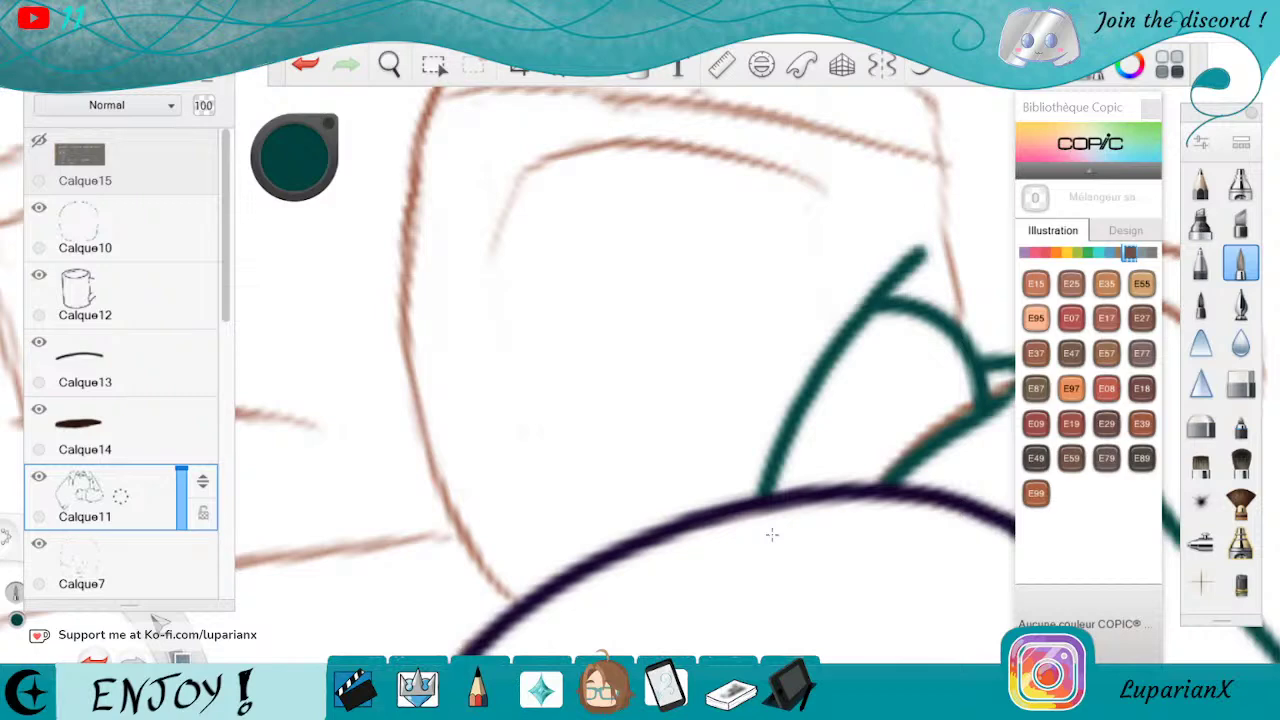
# Ink the long curved side edge of the jacket panel below the mug in teal, ending at the mug's outline
pyautogui.click(389, 64)
pyautogui.moveTo(458, 138); pyautogui.dragTo(496, 343)
pyautogui.moveTo(755, 425)
pyautogui.mouseDown()
pyautogui.moveTo(802, 380)
pyautogui.moveTo(825, 300)
pyautogui.moveTo(810, 430)
pyautogui.moveTo(884, 408)
pyautogui.moveTo(806, 386)
pyautogui.mouseUp()
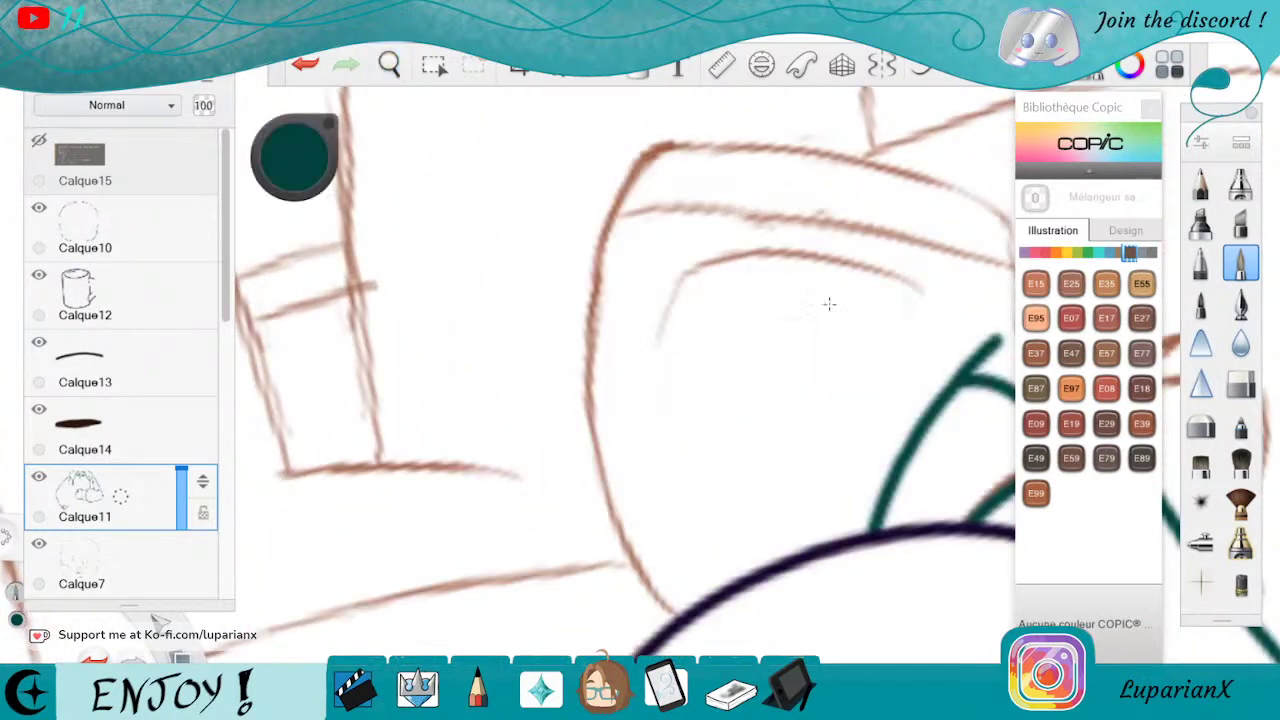
pyautogui.moveTo(622, 190)
pyautogui.mouseDown()
pyautogui.moveTo(652, 148)
pyautogui.moveTo(592, 270)
pyautogui.moveTo(580, 350)
pyautogui.moveTo(590, 446)
pyautogui.moveTo(622, 542)
pyautogui.moveTo(665, 603)
pyautogui.mouseUp()
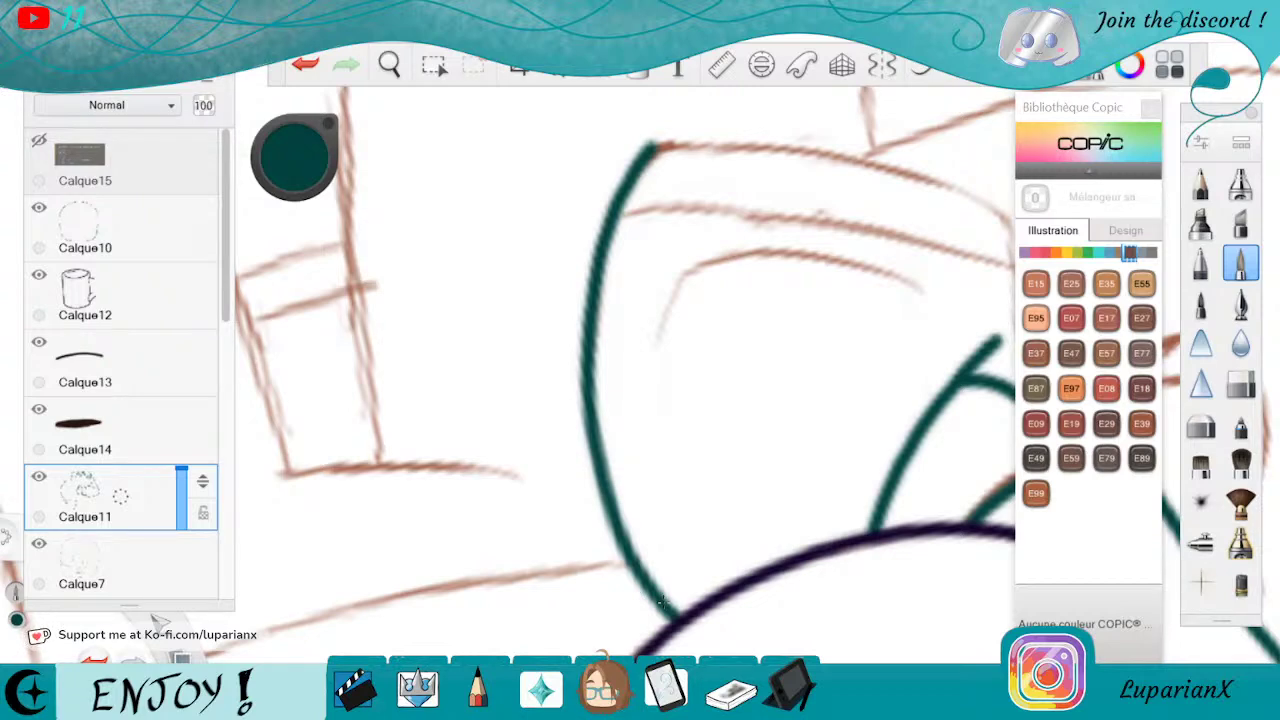
# Ink the bottom edge of the jacket panel below the mug and the parallel hem line in teal
pyautogui.press('space')
pyautogui.moveTo(954, 263); pyautogui.dragTo(880, 449)
pyautogui.moveTo(780, 528); pyautogui.dragTo(840, 446)
pyautogui.moveTo(713, 363); pyautogui.dragTo(790, 485)
pyautogui.moveTo(732, 185)
pyautogui.mouseDown()
pyautogui.moveTo(693, 273)
pyautogui.moveTo(679, 372)
pyautogui.moveTo(687, 541)
pyautogui.mouseUp()
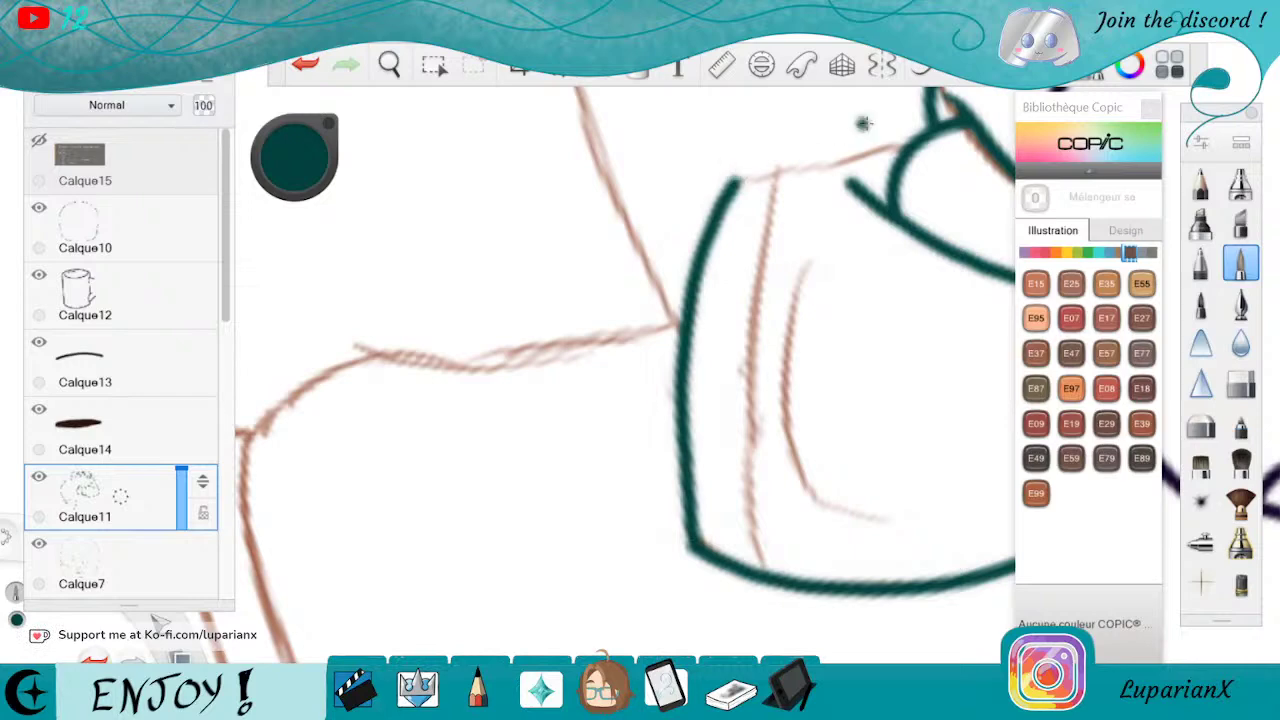
pyautogui.moveTo(921, 128)
pyautogui.mouseDown()
pyautogui.moveTo(738, 180)
pyautogui.moveTo(770, 205)
pyautogui.moveTo(741, 390)
pyautogui.moveTo(766, 566)
pyautogui.mouseUp()
# Ink the bent fold line inside the jacket panel below the mug and thin its ends with the eraser
pyautogui.press('space')
pyautogui.moveTo(943, 496)
pyautogui.mouseDown()
pyautogui.moveTo(863, 423)
pyautogui.moveTo(777, 584)
pyautogui.moveTo(786, 322)
pyautogui.mouseUp()
pyautogui.moveTo(618, 292); pyautogui.dragTo(640, 383)
pyautogui.moveTo(617, 297)
pyautogui.mouseDown()
pyautogui.moveTo(689, 218)
pyautogui.moveTo(836, 172)
pyautogui.mouseUp()
pyautogui.click(1240, 381)
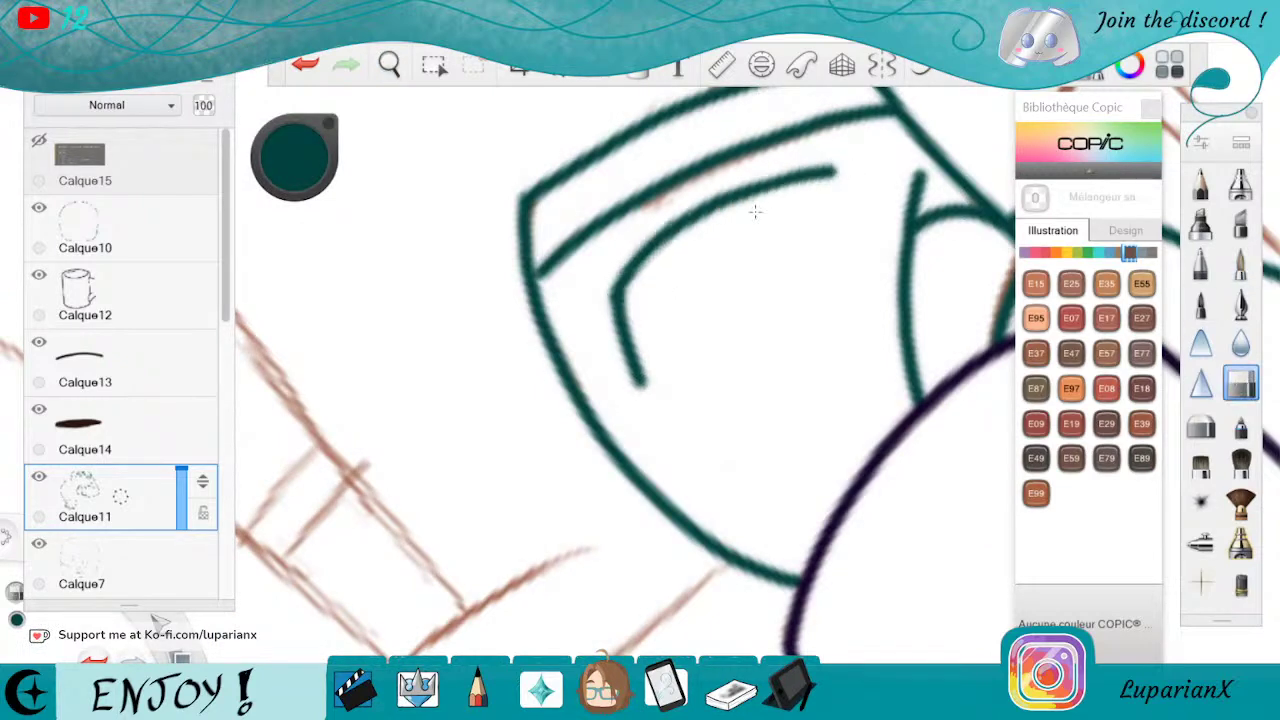
pyautogui.moveTo(832, 174); pyautogui.dragTo(674, 230)
pyautogui.moveTo(626, 322)
pyautogui.mouseDown()
pyautogui.moveTo(636, 346)
pyautogui.moveTo(623, 298)
pyautogui.mouseUp()
# Ink both side edges of the jacket panel hanging below the bent sleeve in teal
pyautogui.click(390, 64)
pyautogui.moveTo(680, 428); pyautogui.dragTo(734, 288)
pyautogui.moveTo(888, 274); pyautogui.dragTo(883, 492)
pyautogui.moveTo(783, 487); pyautogui.dragTo(858, 323)
pyautogui.click(858, 323)
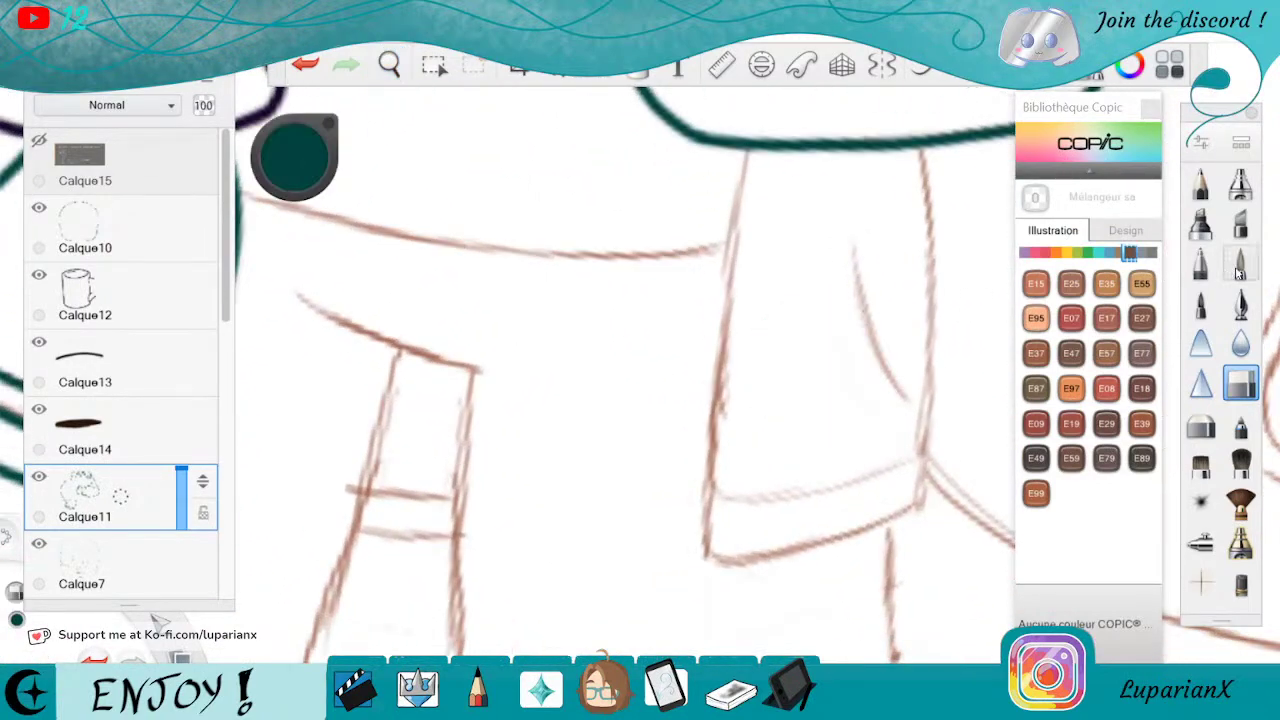
pyautogui.click(1240, 263)
pyautogui.moveTo(744, 149); pyautogui.dragTo(705, 516)
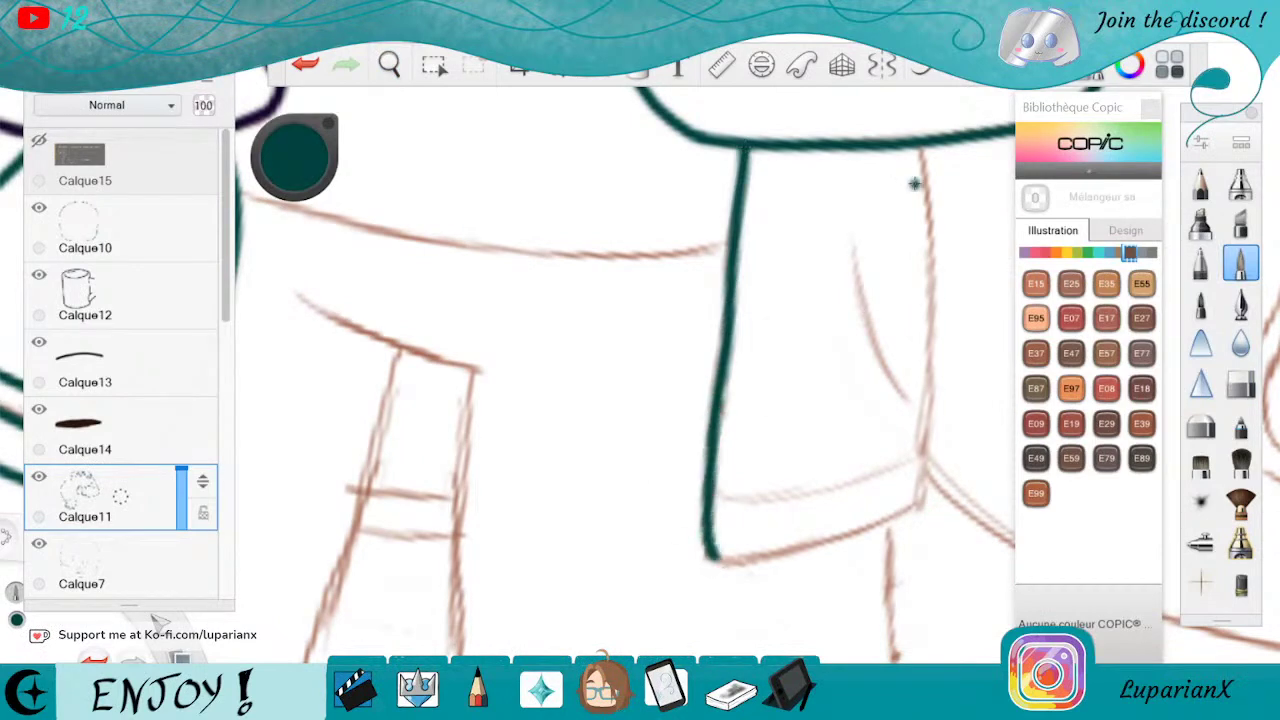
pyautogui.moveTo(917, 148)
pyautogui.mouseDown()
pyautogui.moveTo(932, 306)
pyautogui.moveTo(915, 492)
pyautogui.mouseUp()
# Close the bottom of the hanging jacket panel in teal and ink its hem line, redoing the hem stroke once
pyautogui.press('space')
pyautogui.moveTo(805, 474); pyautogui.dragTo(459, 520)
pyautogui.moveTo(459, 520); pyautogui.dragTo(774, 451)
pyautogui.moveTo(785, 398); pyautogui.dragTo(793, 378)
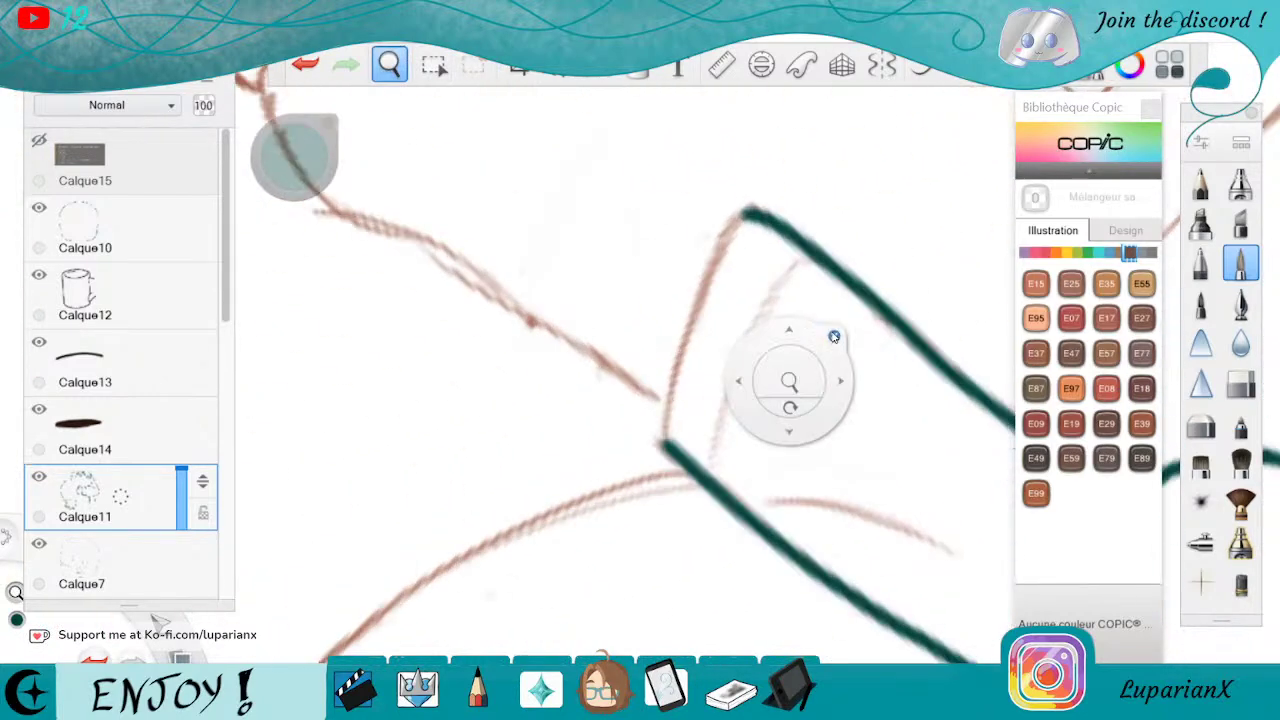
pyautogui.moveTo(751, 213)
pyautogui.mouseDown()
pyautogui.moveTo(684, 322)
pyautogui.moveTo(661, 436)
pyautogui.mouseUp()
pyautogui.moveTo(809, 259)
pyautogui.mouseDown()
pyautogui.moveTo(742, 340)
pyautogui.moveTo(700, 470)
pyautogui.mouseUp()
pyautogui.click(318, 68)
pyautogui.moveTo(810, 256)
pyautogui.mouseDown()
pyautogui.moveTo(746, 336)
pyautogui.moveTo(712, 484)
pyautogui.mouseUp()
# Ink the short curved fold inside the hanging jacket panel and taper both of its ends with the eraser
pyautogui.click(402, 68)
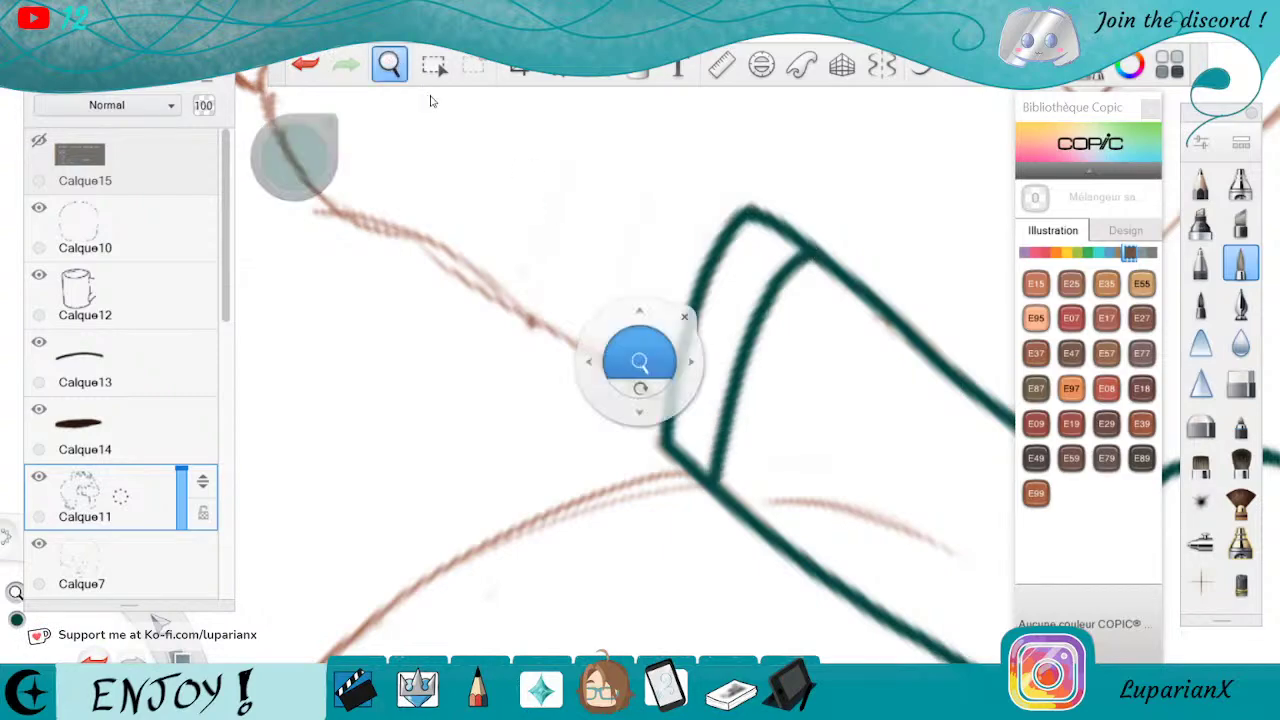
pyautogui.moveTo(466, 147); pyautogui.dragTo(497, 243)
pyautogui.moveTo(543, 280); pyautogui.dragTo(518, 397)
pyautogui.moveTo(757, 472); pyautogui.dragTo(886, 372)
pyautogui.click(899, 373)
pyautogui.moveTo(829, 183)
pyautogui.mouseDown()
pyautogui.moveTo(806, 322)
pyautogui.moveTo(812, 395)
pyautogui.mouseUp()
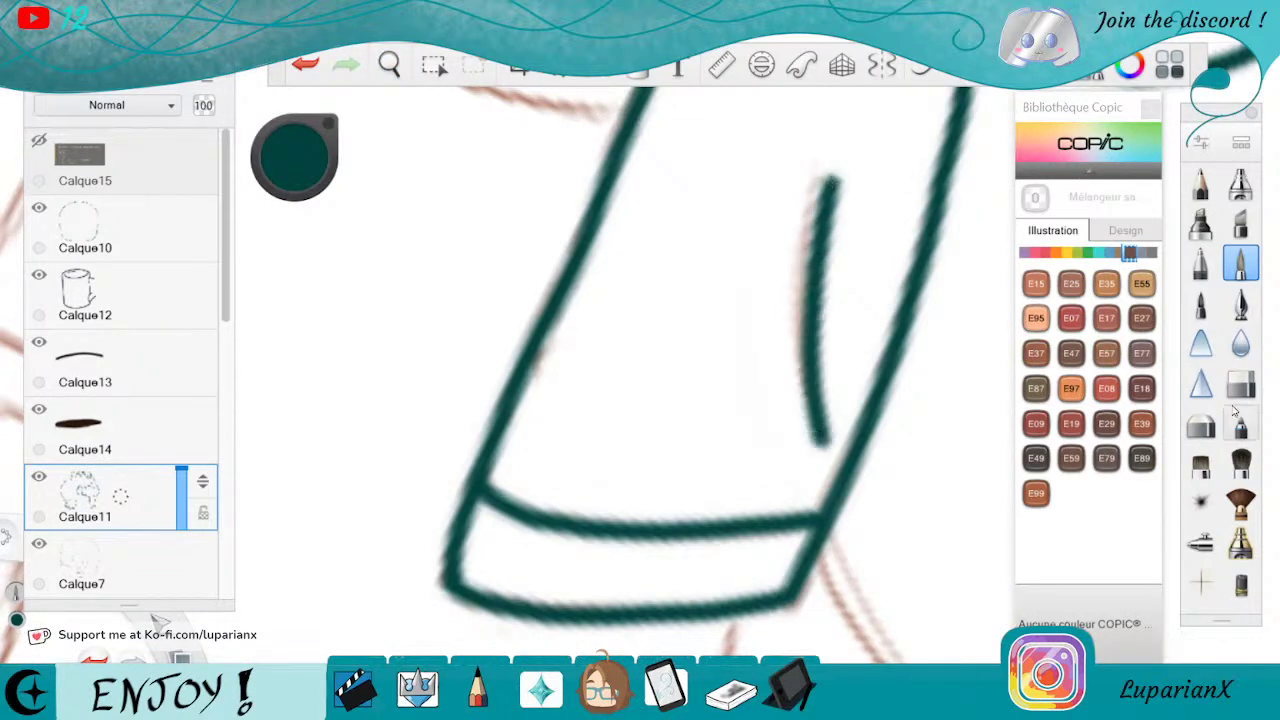
pyautogui.click(1240, 383)
pyautogui.moveTo(826, 351); pyautogui.dragTo(829, 444)
pyautogui.moveTo(823, 186); pyautogui.dragTo(851, 134)
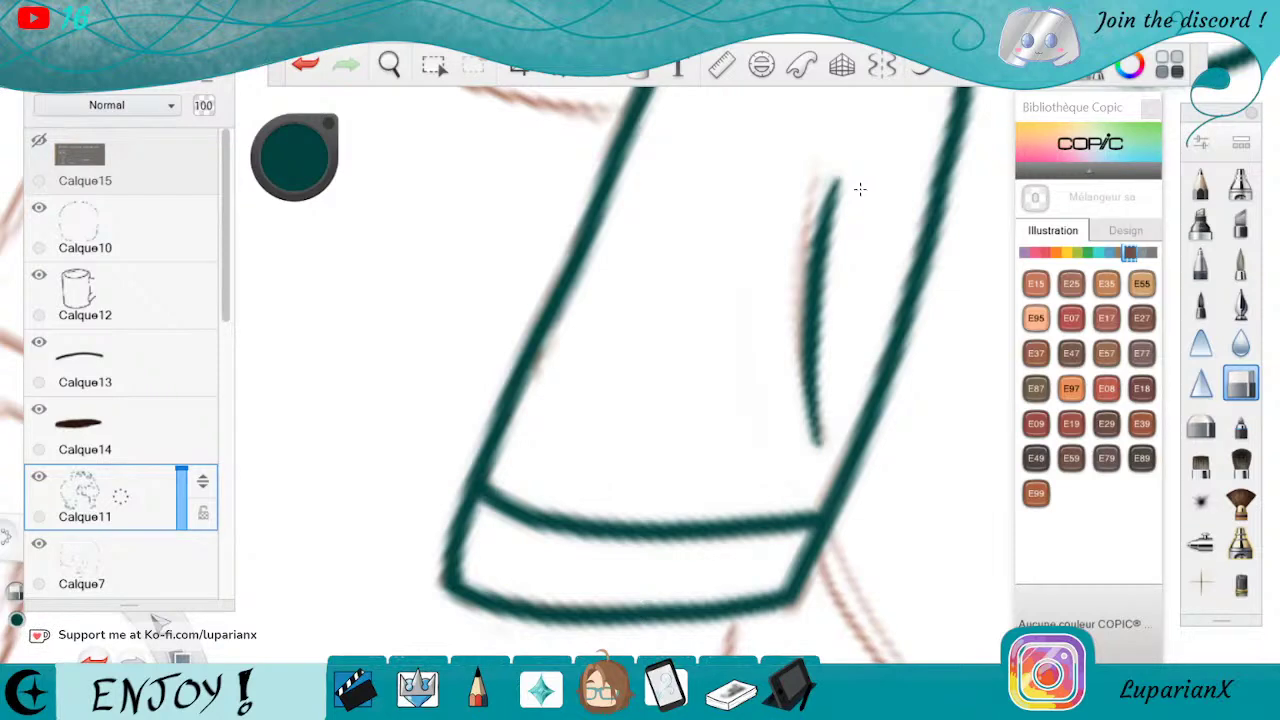
# Ink the shirt's curved lower edge in teal between the two jacket panels
pyautogui.click(389, 64)
pyautogui.moveTo(422, 114); pyautogui.dragTo(662, 438)
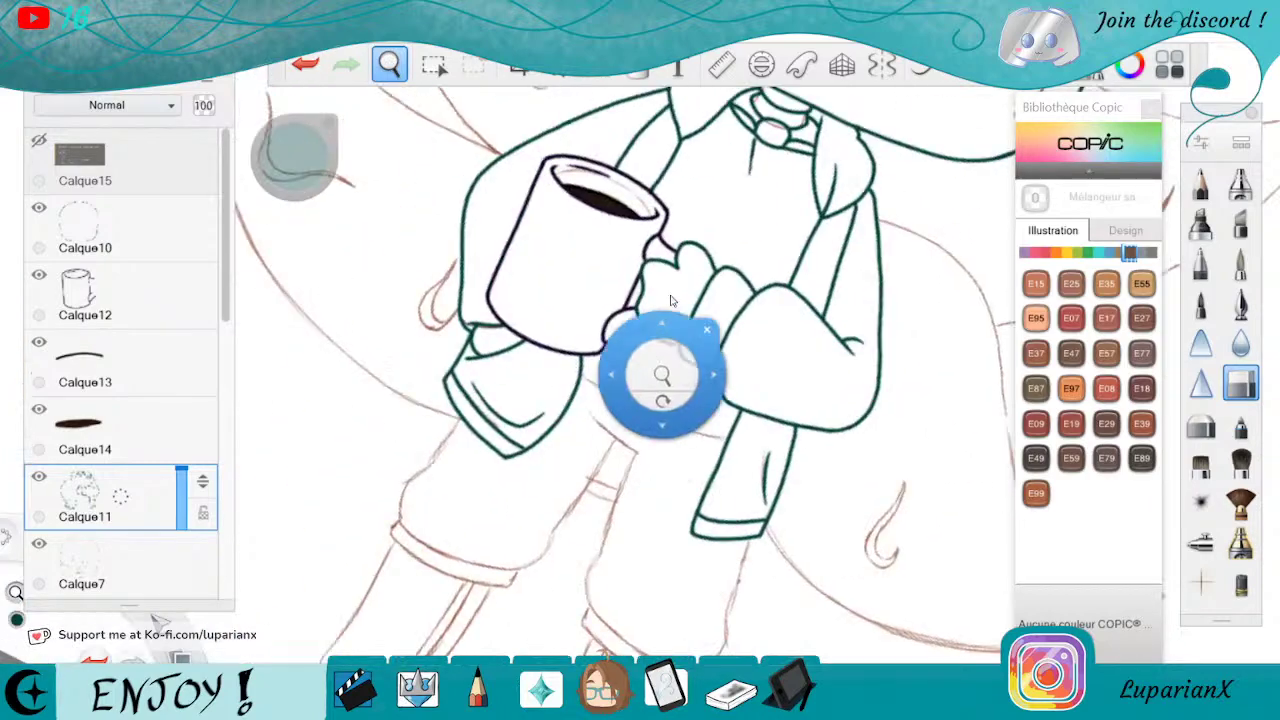
pyautogui.moveTo(672, 376)
pyautogui.mouseDown()
pyautogui.moveTo(517, 430)
pyautogui.moveTo(503, 287)
pyautogui.moveTo(775, 535)
pyautogui.moveTo(788, 367)
pyautogui.moveTo(848, 472)
pyautogui.moveTo(866, 440)
pyautogui.mouseUp()
pyautogui.click(917, 390)
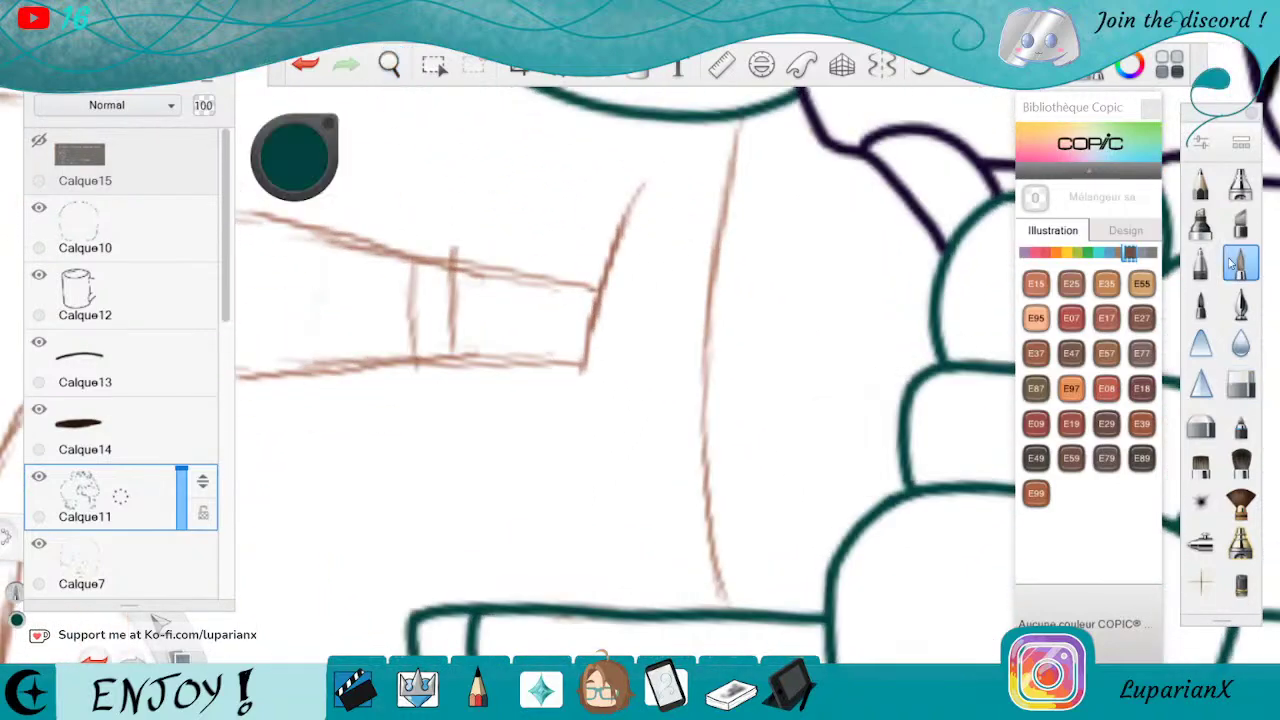
pyautogui.moveTo(743, 114)
pyautogui.mouseDown()
pyautogui.moveTo(701, 338)
pyautogui.moveTo(701, 476)
pyautogui.moveTo(728, 606)
pyautogui.mouseUp()
# Ink the short curved line at the crotch in teal and taper its free end with the eraser
pyautogui.click(390, 64)
pyautogui.moveTo(800, 300); pyautogui.dragTo(808, 491)
pyautogui.moveTo(768, 547)
pyautogui.mouseDown()
pyautogui.moveTo(814, 523)
pyautogui.moveTo(757, 554)
pyautogui.mouseUp()
pyautogui.moveTo(870, 532)
pyautogui.mouseDown()
pyautogui.moveTo(746, 484)
pyautogui.moveTo(751, 509)
pyautogui.moveTo(778, 444)
pyautogui.moveTo(712, 372)
pyautogui.mouseUp()
pyautogui.moveTo(640, 398); pyautogui.dragTo(760, 458)
pyautogui.click(887, 375)
pyautogui.moveTo(838, 262)
pyautogui.mouseDown()
pyautogui.moveTo(793, 396)
pyautogui.moveTo(790, 482)
pyautogui.mouseUp()
pyautogui.press('e')
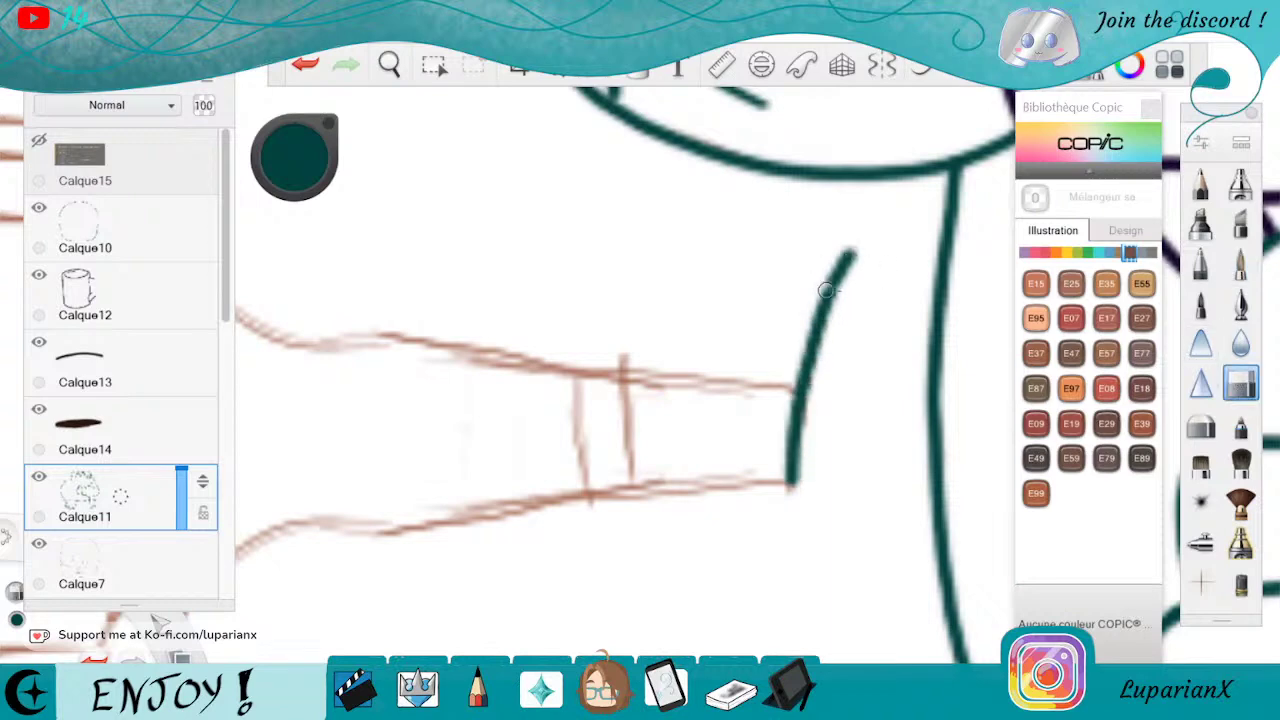
pyautogui.moveTo(813, 317); pyautogui.dragTo(858, 248)
# Ink both side edges of the shorts leg below the mug in teal
pyautogui.click(386, 63)
pyautogui.moveTo(451, 139); pyautogui.dragTo(762, 326)
pyautogui.moveTo(638, 452); pyautogui.dragTo(806, 443)
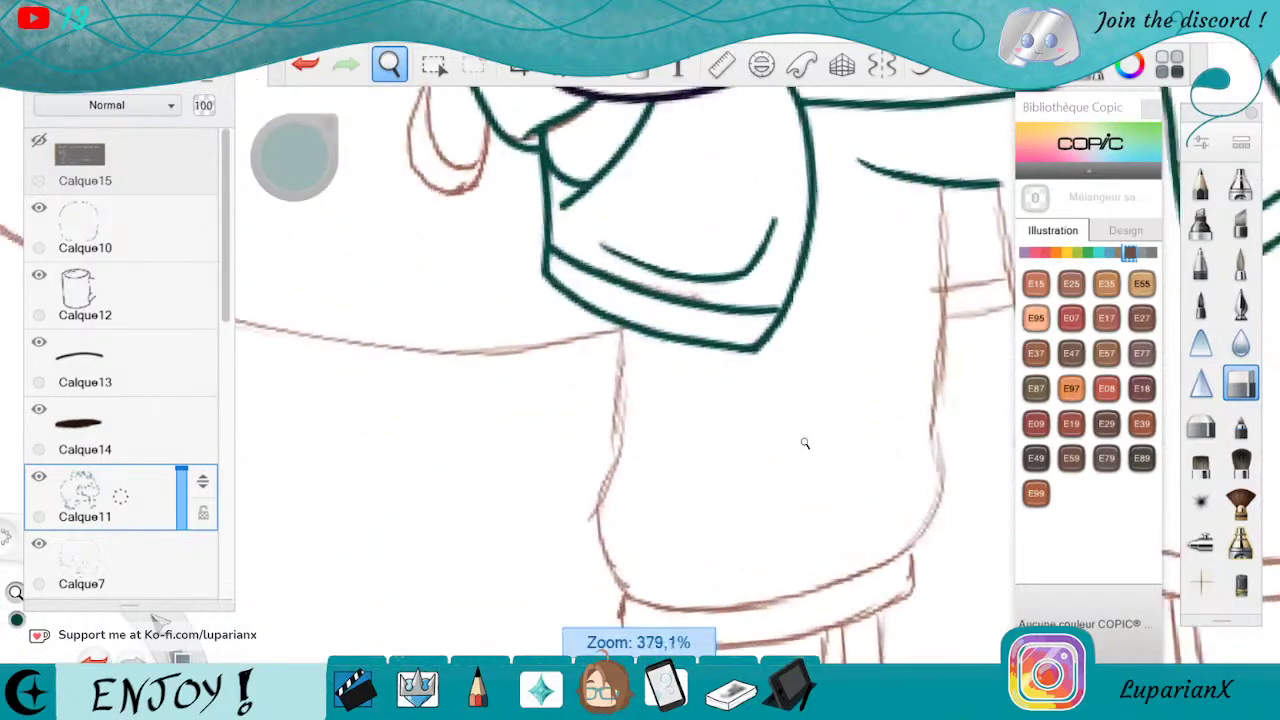
pyautogui.moveTo(805, 508); pyautogui.dragTo(800, 385)
pyautogui.moveTo(886, 383); pyautogui.dragTo(850, 436)
pyautogui.moveTo(815, 428); pyautogui.dragTo(816, 407)
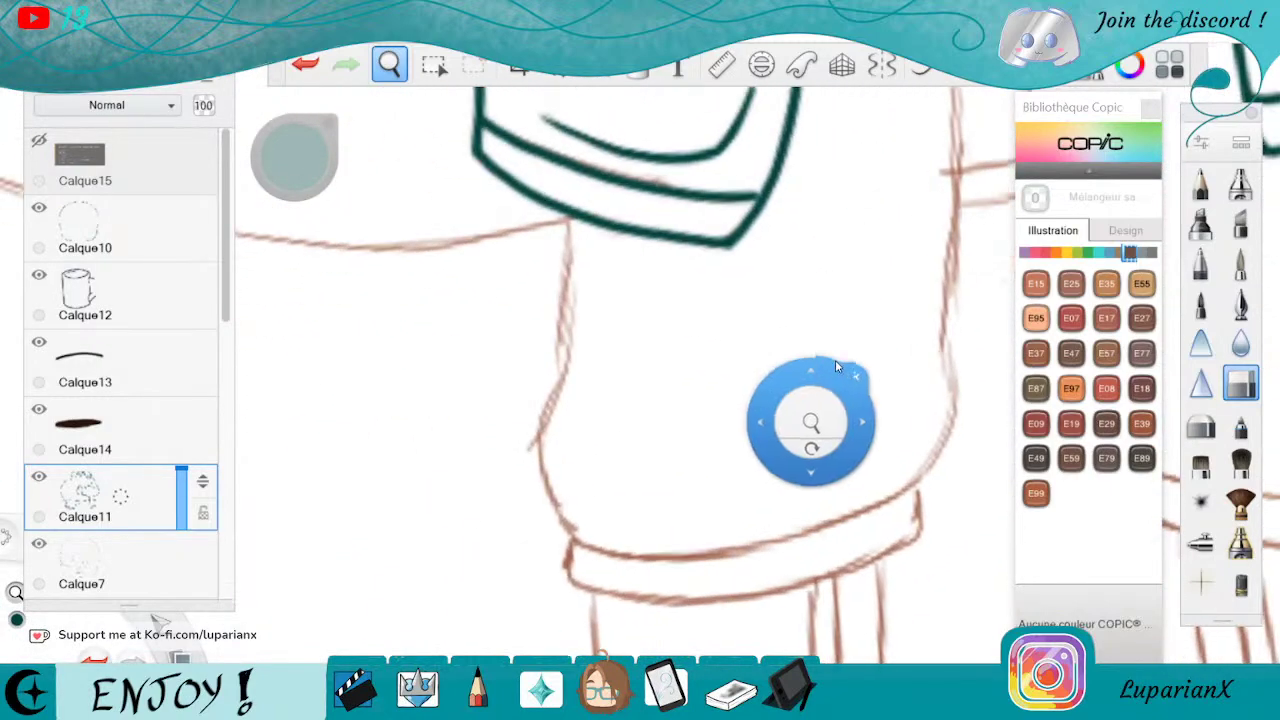
pyautogui.click(851, 328)
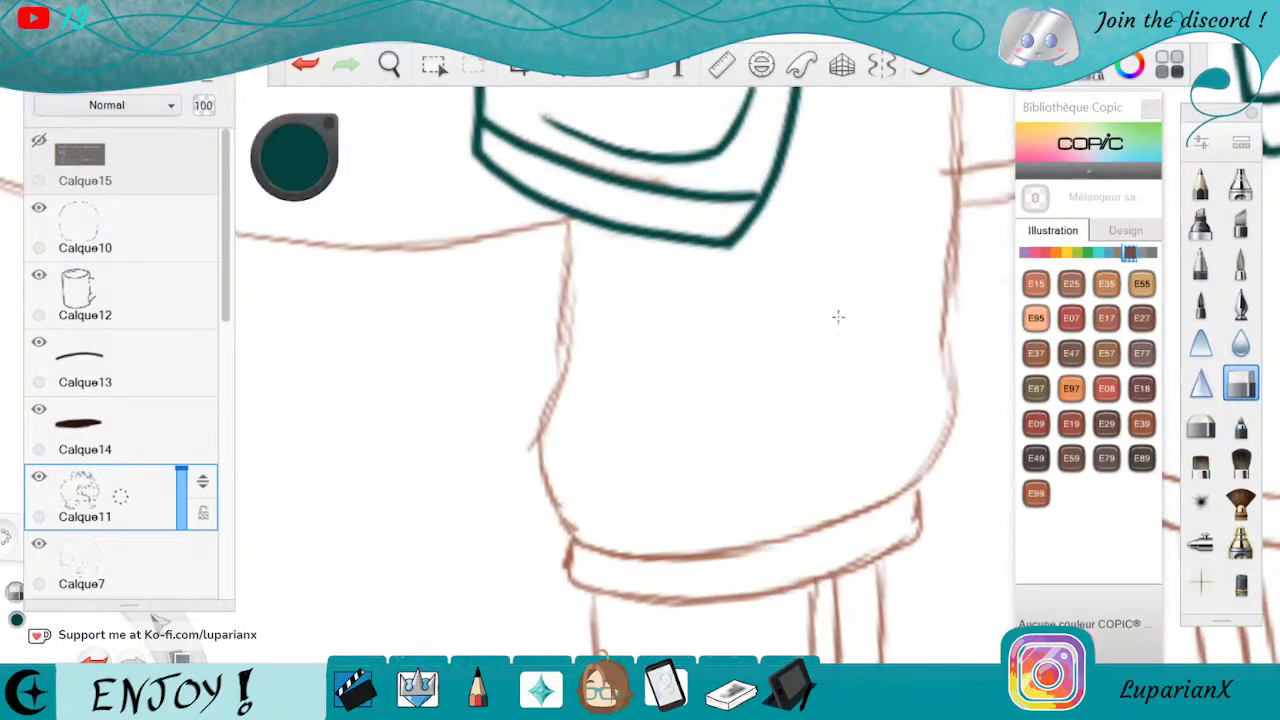
pyautogui.click(1223, 259)
pyautogui.moveTo(566, 213)
pyautogui.mouseDown()
pyautogui.moveTo(561, 370)
pyautogui.moveTo(541, 418)
pyautogui.moveTo(546, 490)
pyautogui.moveTo(575, 538)
pyautogui.mouseUp()
pyautogui.moveTo(958, 100)
pyautogui.mouseDown()
pyautogui.moveTo(941, 322)
pyautogui.moveTo(955, 428)
pyautogui.mouseUp()
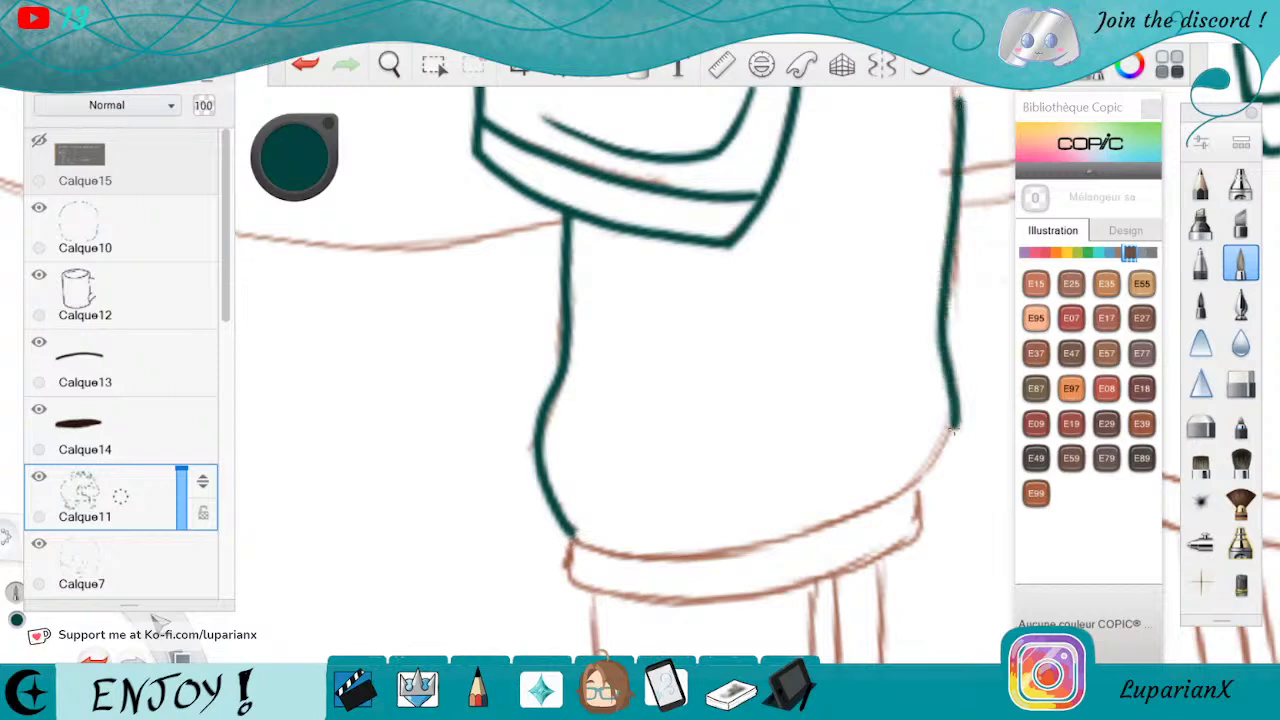
# Erase the lower end of the leg's inner edge and redraw it curving down to the cuff
pyautogui.click(1240, 383)
pyautogui.moveTo(952, 366); pyautogui.dragTo(956, 430)
pyautogui.click(1240, 262)
pyautogui.moveTo(952, 378); pyautogui.dragTo(914, 489)
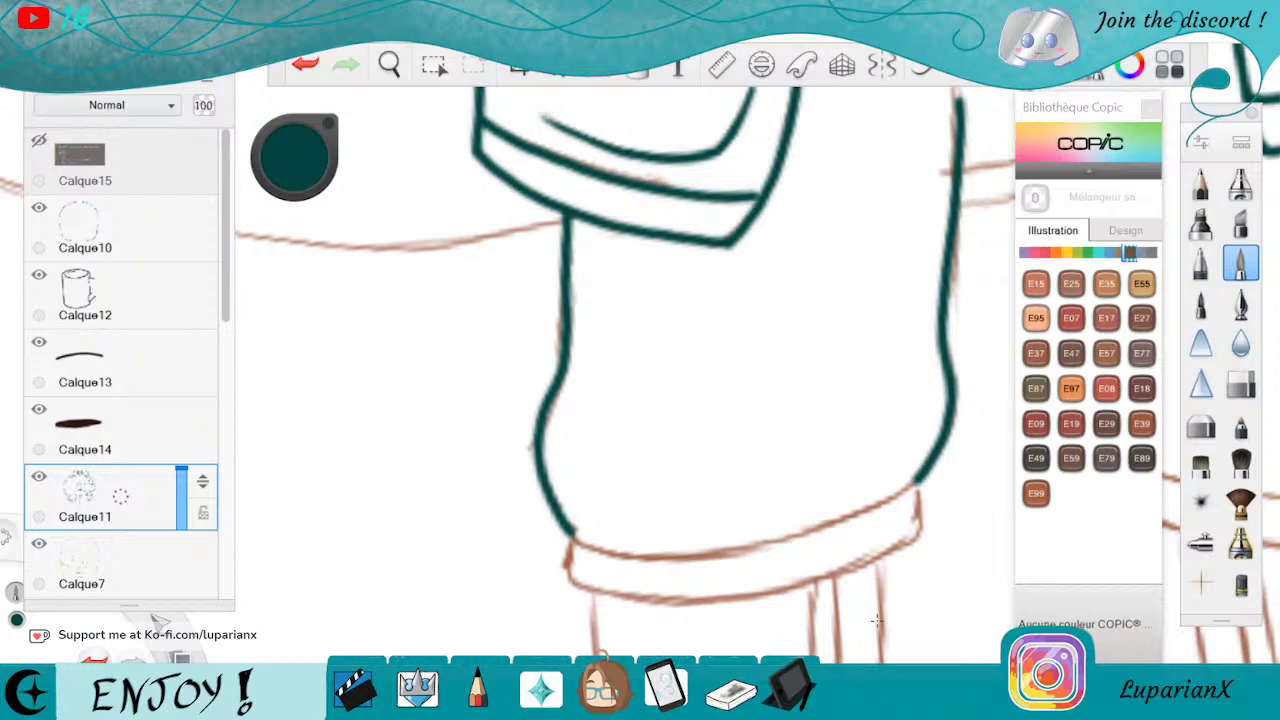
# Ink the cuff band of the shorts leg below the mug in teal, including its closed ends
pyautogui.click(389, 64)
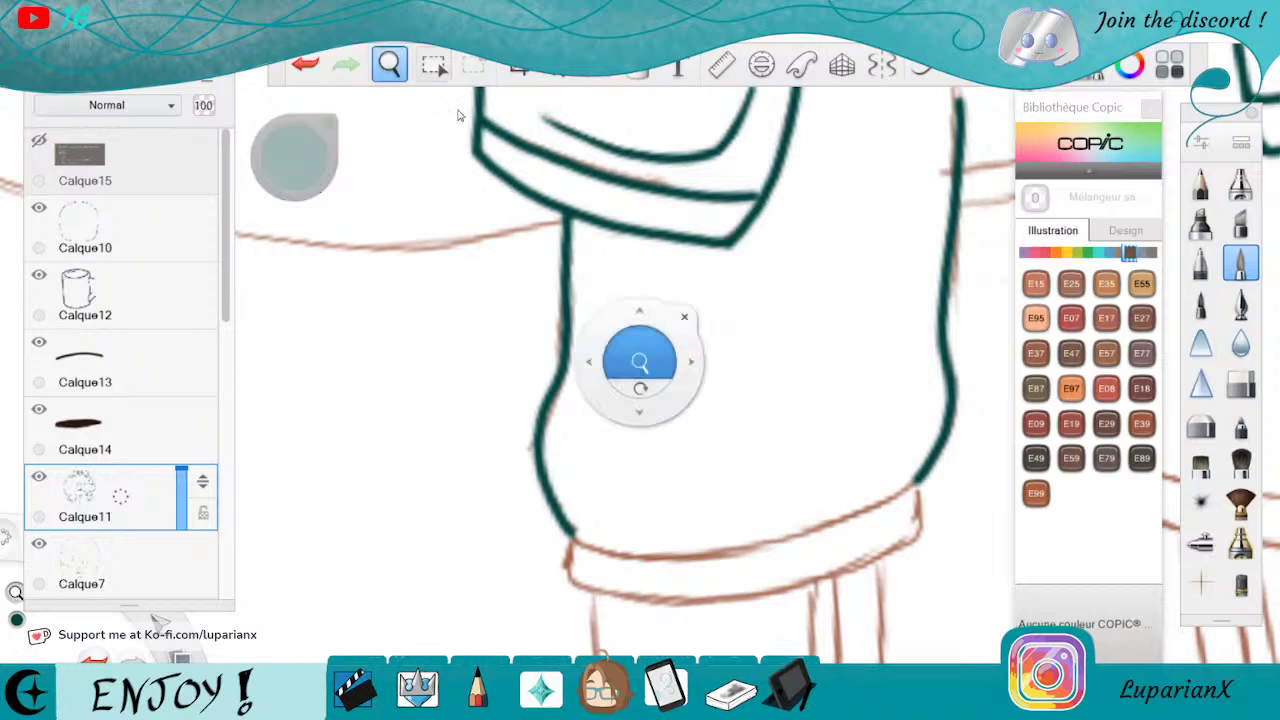
pyautogui.moveTo(794, 474); pyautogui.dragTo(440, 545)
pyautogui.moveTo(440, 580)
pyautogui.mouseDown()
pyautogui.moveTo(500, 540)
pyautogui.moveTo(744, 506)
pyautogui.mouseUp()
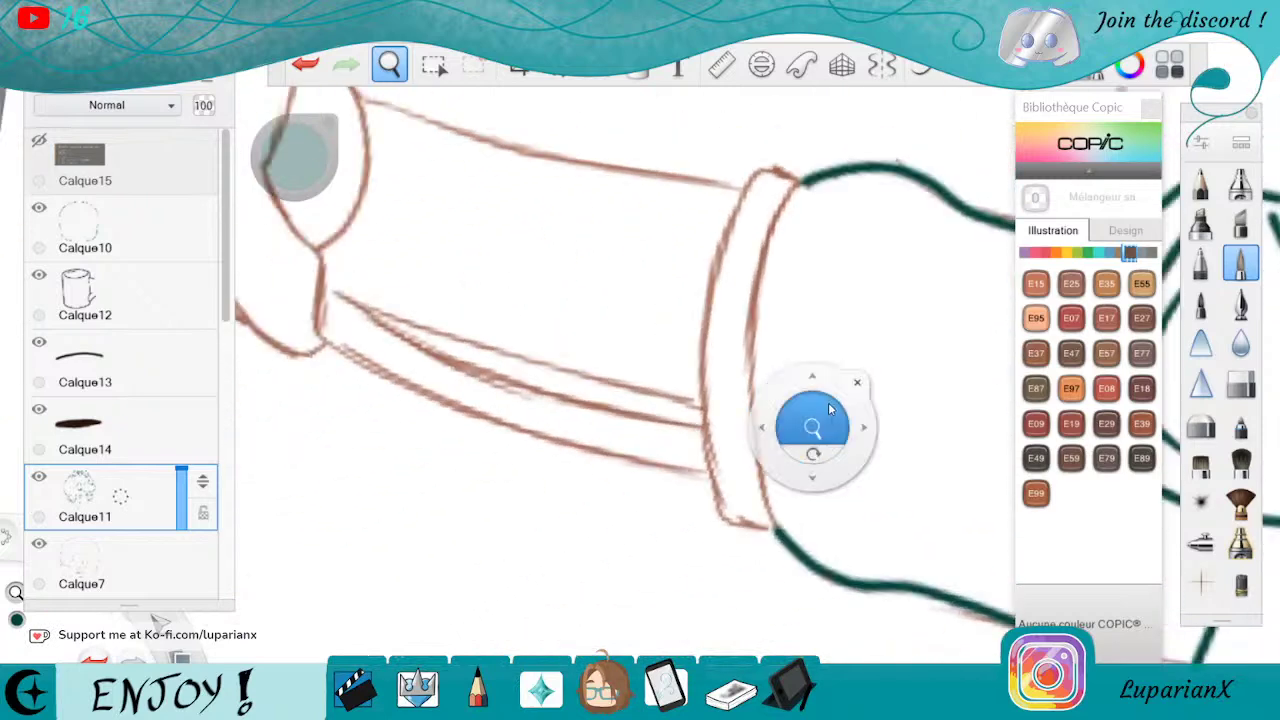
pyautogui.moveTo(814, 424); pyautogui.dragTo(827, 374)
pyautogui.click(871, 332)
pyautogui.moveTo(805, 111)
pyautogui.mouseDown()
pyautogui.moveTo(752, 195)
pyautogui.moveTo(730, 302)
pyautogui.moveTo(727, 400)
pyautogui.moveTo(770, 580)
pyautogui.mouseUp()
pyautogui.moveTo(705, 165)
pyautogui.mouseDown()
pyautogui.moveTo(668, 283)
pyautogui.moveTo(659, 400)
pyautogui.moveTo(687, 540)
pyautogui.moveTo(707, 563)
pyautogui.moveTo(752, 570)
pyautogui.mouseUp()
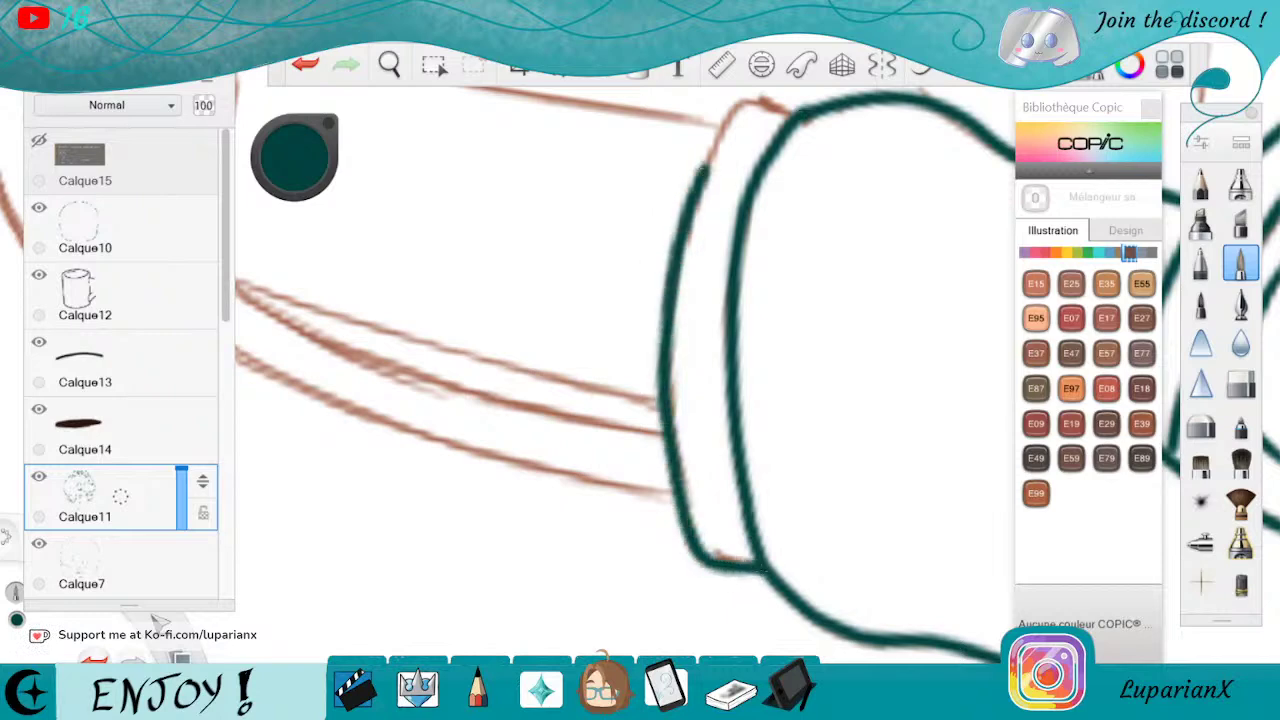
pyautogui.moveTo(792, 112)
pyautogui.mouseDown()
pyautogui.moveTo(727, 115)
pyautogui.moveTo(703, 171)
pyautogui.mouseUp()
# Clean the top of the leg's inner edge with the eraser and extend the line up to the crotch curve
pyautogui.click(390, 64)
pyautogui.moveTo(456, 142)
pyautogui.mouseDown()
pyautogui.moveTo(463, 118)
pyautogui.moveTo(717, 514)
pyautogui.moveTo(775, 410)
pyautogui.moveTo(782, 362)
pyautogui.mouseUp()
pyautogui.moveTo(782, 356); pyautogui.dragTo(816, 156)
pyautogui.moveTo(614, 323); pyautogui.dragTo(851, 289)
pyautogui.click(1240, 383)
pyautogui.moveTo(704, 336)
pyautogui.mouseDown()
pyautogui.moveTo(716, 282)
pyautogui.moveTo(710, 332)
pyautogui.mouseUp()
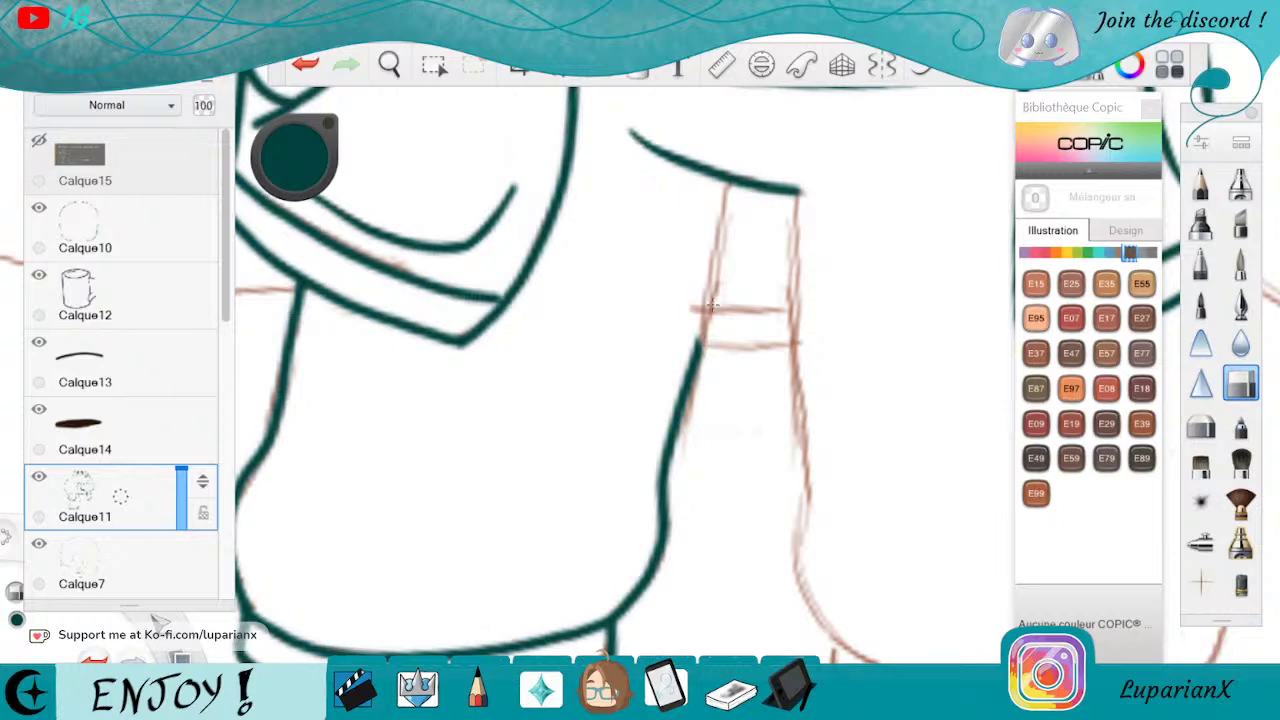
pyautogui.click(1240, 263)
pyautogui.moveTo(730, 188); pyautogui.dragTo(702, 326)
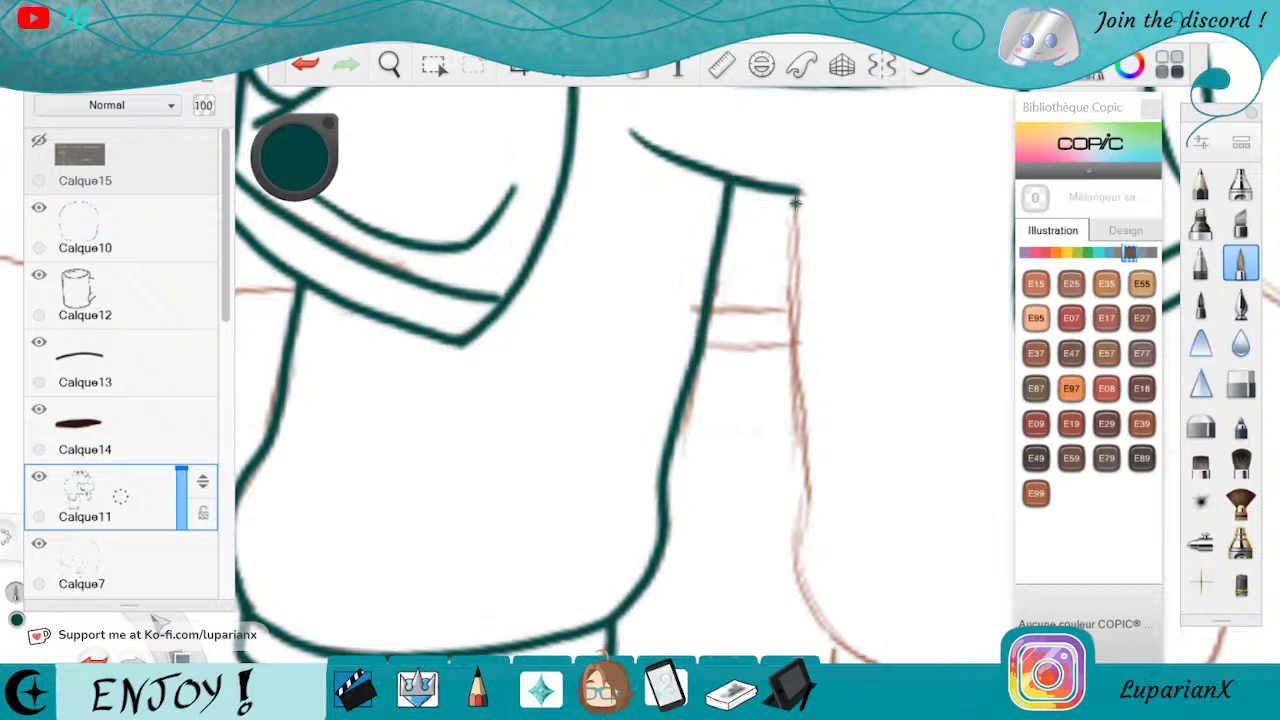
# Ink the other leg's inner edge down from the crotch curve and the cross lines between the legs
pyautogui.moveTo(797, 190)
pyautogui.mouseDown()
pyautogui.moveTo(807, 489)
pyautogui.moveTo(790, 548)
pyautogui.mouseUp()
pyautogui.press('space')
pyautogui.moveTo(784, 284)
pyautogui.mouseDown()
pyautogui.moveTo(838, 463)
pyautogui.moveTo(594, 522)
pyautogui.moveTo(746, 466)
pyautogui.mouseUp()
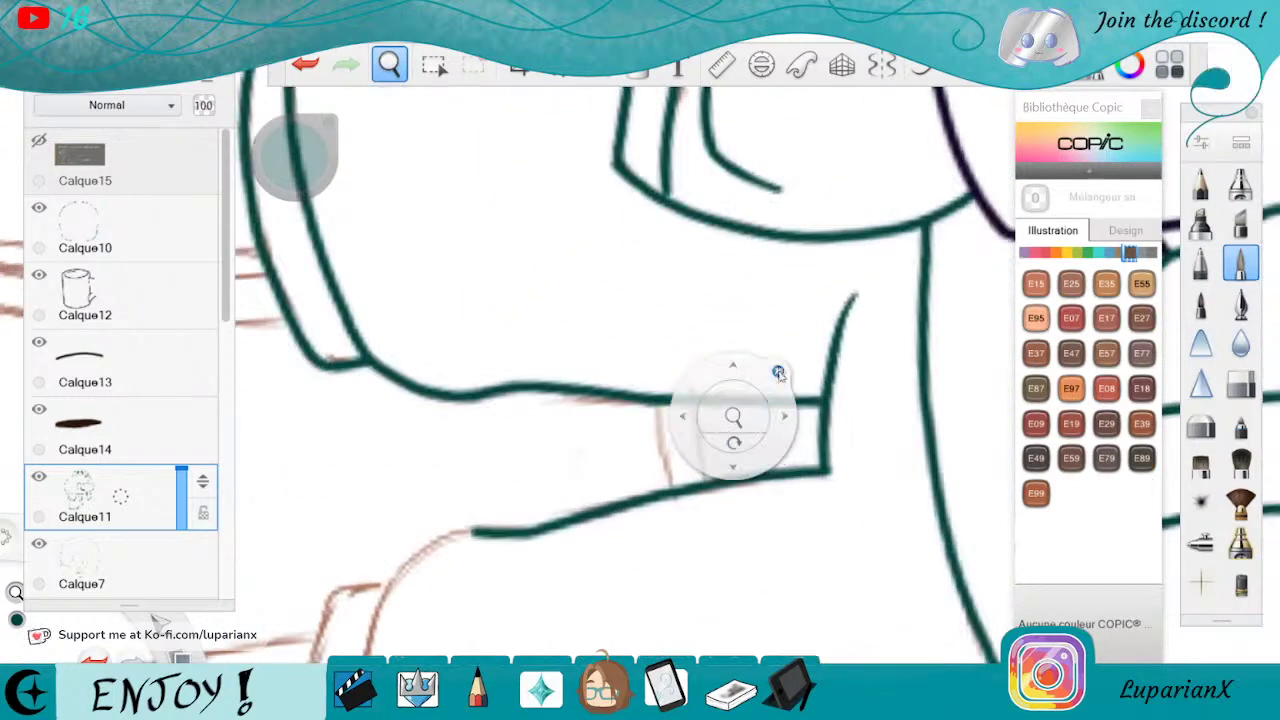
pyautogui.moveTo(665, 402)
pyautogui.mouseDown()
pyautogui.moveTo(670, 481)
pyautogui.moveTo(700, 438)
pyautogui.moveTo(708, 482)
pyautogui.mouseUp()
# Continue the other leg's inner edge to its cuff and ink the complete cuff band in teal
pyautogui.press('space')
pyautogui.moveTo(392, 144)
pyautogui.mouseDown()
pyautogui.moveTo(463, 514)
pyautogui.moveTo(731, 417)
pyautogui.mouseUp()
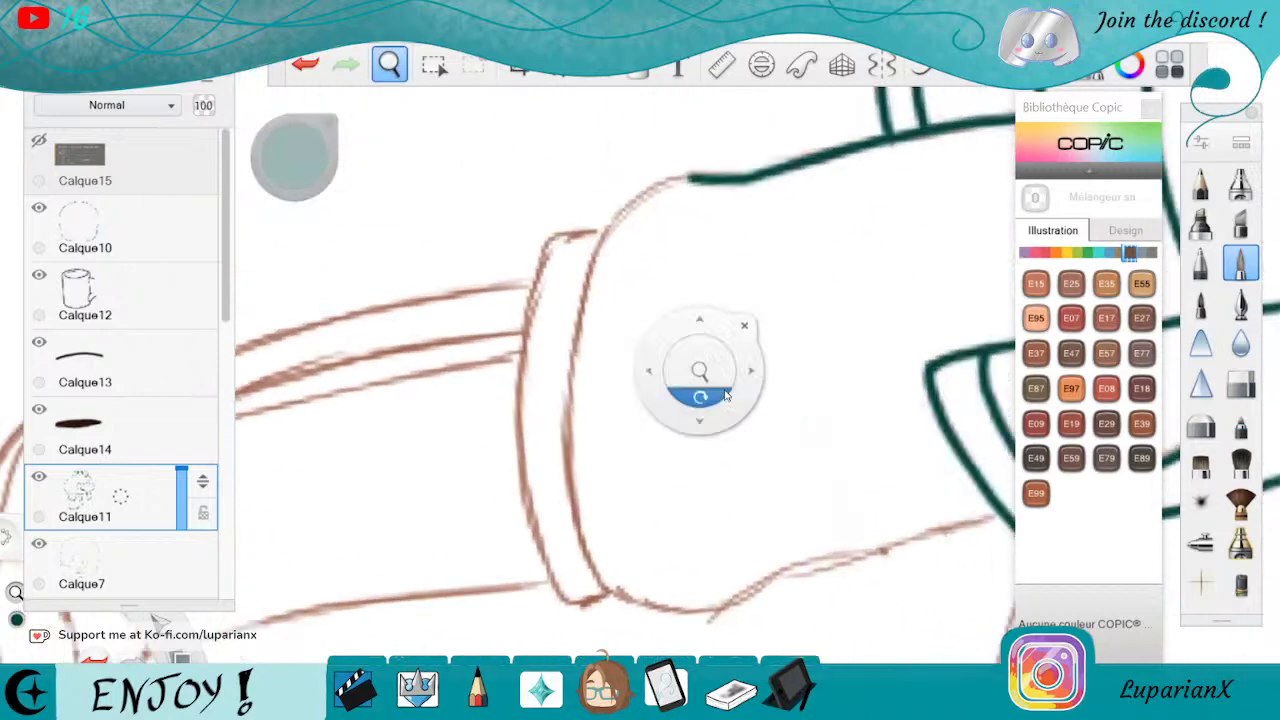
pyautogui.moveTo(690, 177)
pyautogui.mouseDown()
pyautogui.moveTo(658, 186)
pyautogui.moveTo(605, 240)
pyautogui.moveTo(577, 322)
pyautogui.moveTo(558, 505)
pyautogui.moveTo(600, 580)
pyautogui.mouseUp()
pyautogui.moveTo(548, 240)
pyautogui.mouseDown()
pyautogui.moveTo(522, 318)
pyautogui.moveTo(514, 436)
pyautogui.moveTo(556, 588)
pyautogui.moveTo(570, 605)
pyautogui.moveTo(600, 600)
pyautogui.mouseUp()
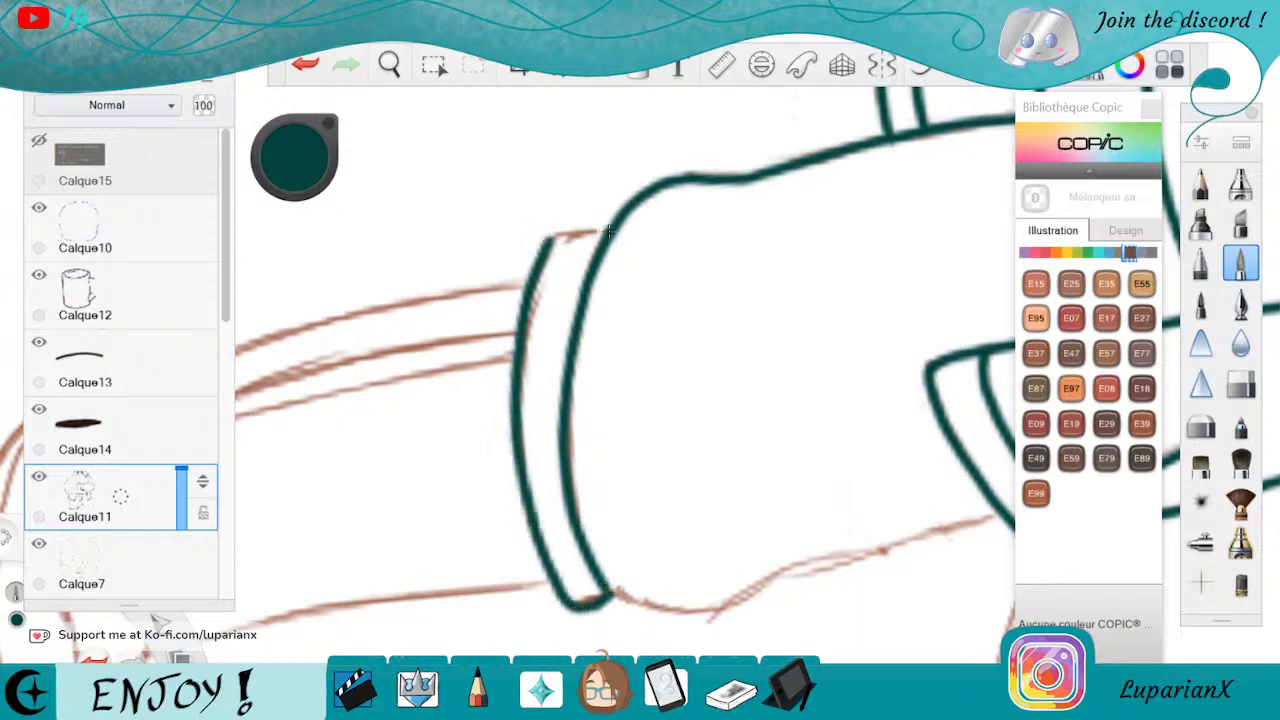
pyautogui.moveTo(608, 231); pyautogui.dragTo(552, 240)
pyautogui.hotkey('ctrl', 'z')
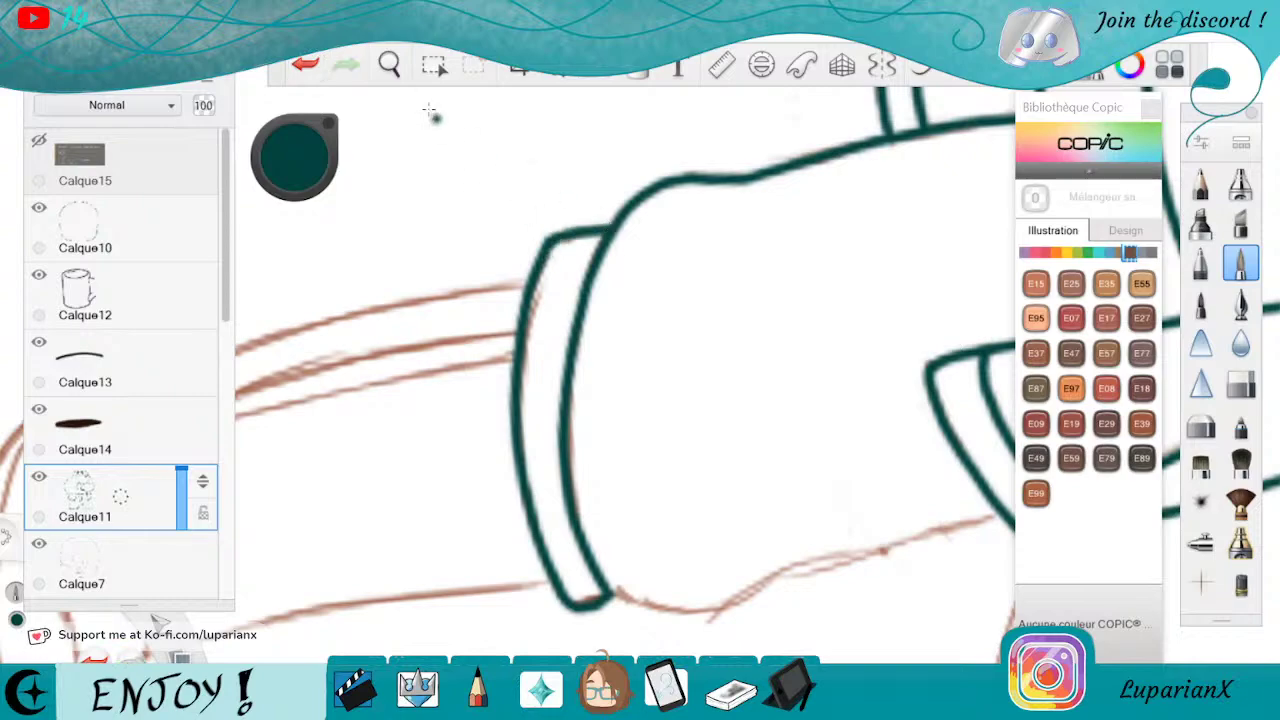
# Add a short teal crease at the bend of the shorts leg's inner edge, above the cross lines
pyautogui.press('space')
pyautogui.moveTo(443, 123)
pyautogui.mouseDown()
pyautogui.moveTo(706, 315)
pyautogui.moveTo(693, 395)
pyautogui.mouseUp()
pyautogui.moveTo(549, 500); pyautogui.dragTo(644, 536)
pyautogui.moveTo(756, 531); pyautogui.dragTo(260, 366)
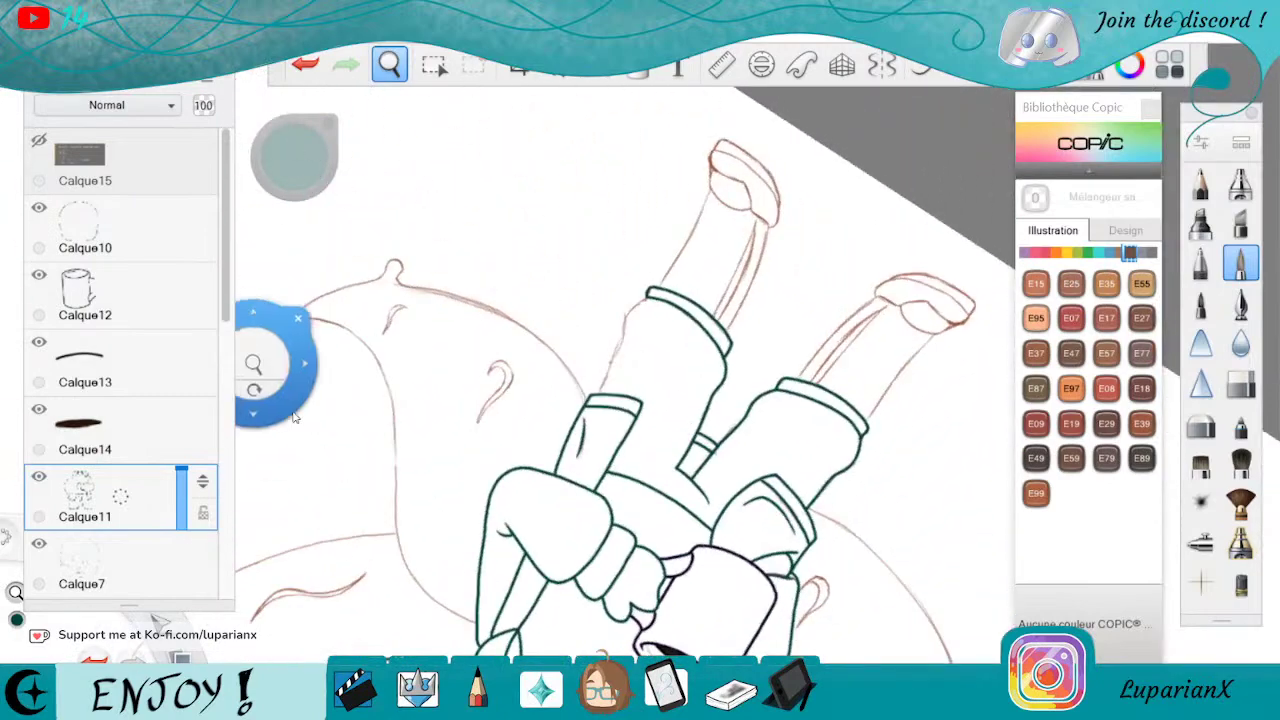
pyautogui.moveTo(598, 467); pyautogui.dragTo(832, 334)
pyautogui.moveTo(832, 334)
pyautogui.mouseDown()
pyautogui.moveTo(805, 352)
pyautogui.moveTo(791, 466)
pyautogui.moveTo(851, 337)
pyautogui.mouseUp()
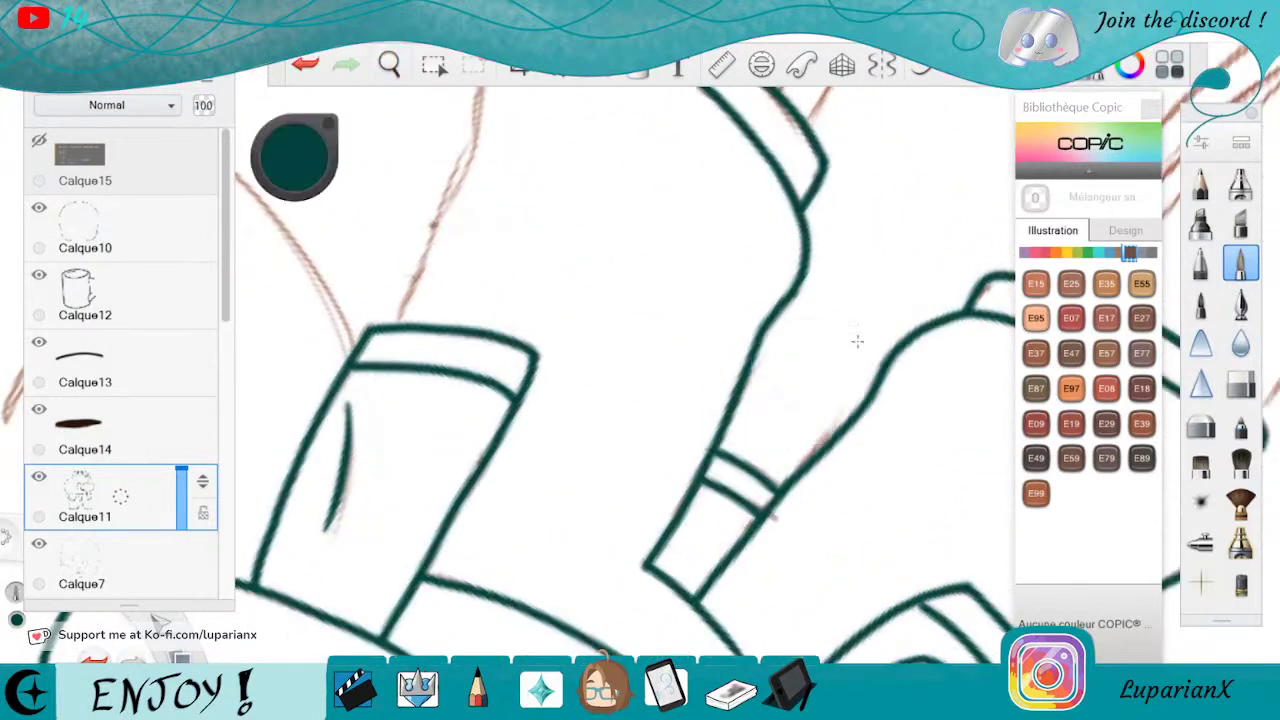
pyautogui.moveTo(762, 296); pyautogui.dragTo(755, 356)
pyautogui.click(304, 66)
pyautogui.moveTo(757, 300); pyautogui.dragTo(757, 352)
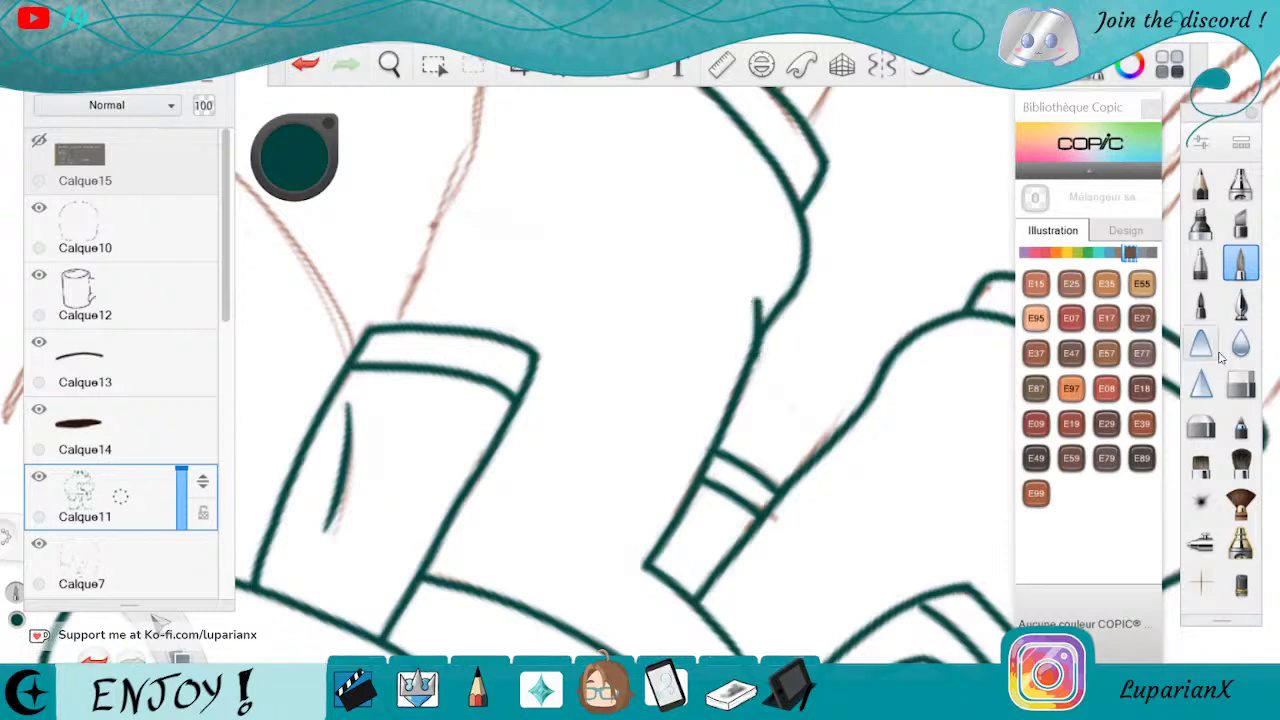
# Ink the shorts leg's outer edge in teal from its cuff up to the jacket hem
pyautogui.click(1240, 382)
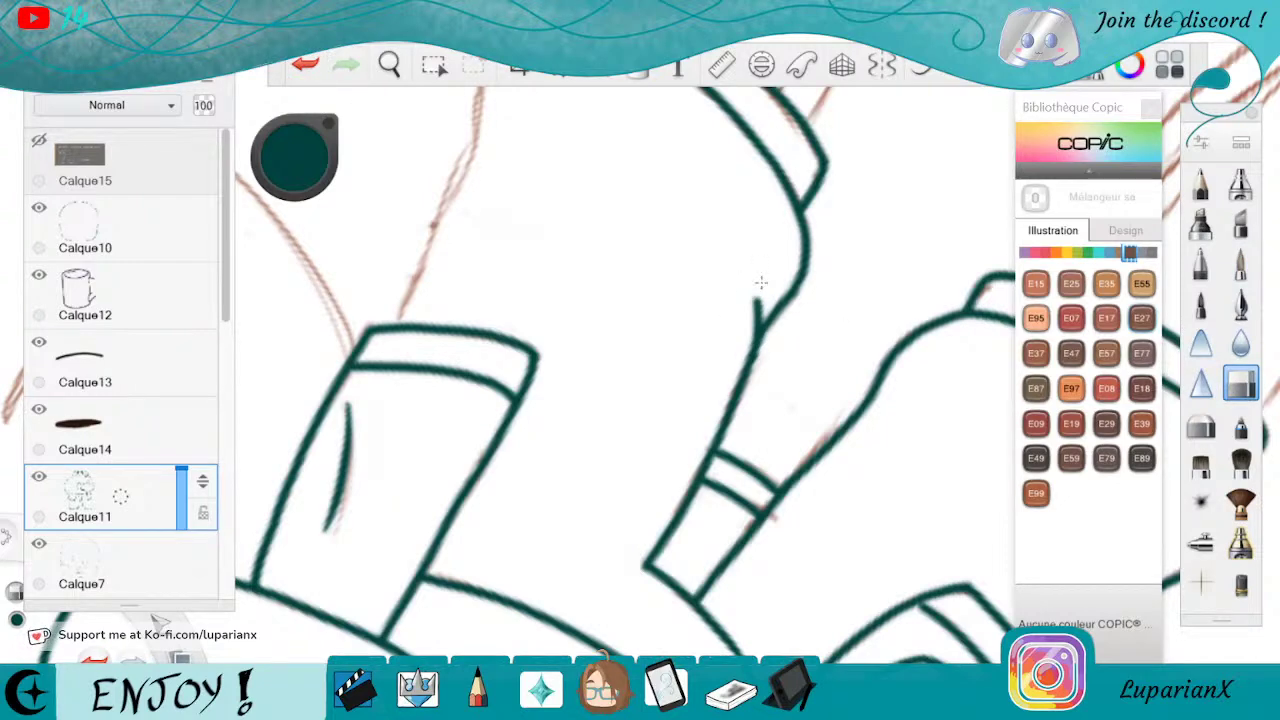
pyautogui.press('space')
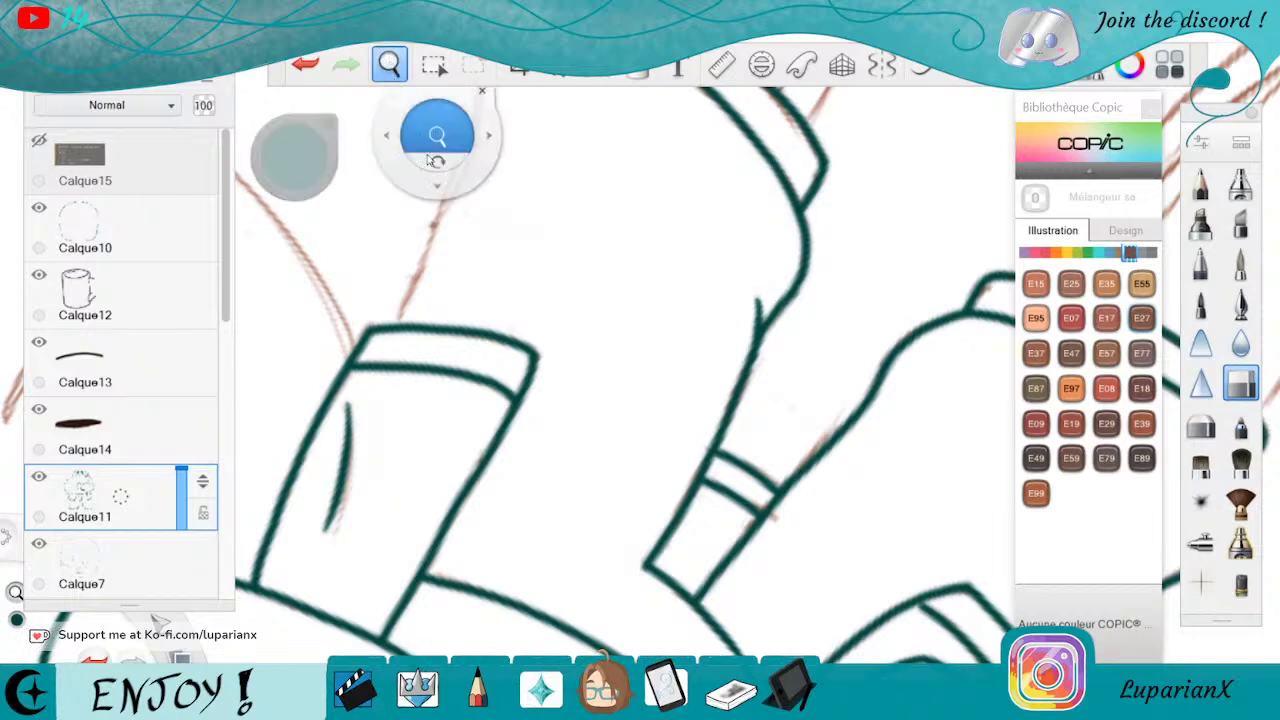
pyautogui.moveTo(562, 185); pyautogui.dragTo(774, 395)
pyautogui.click(1240, 303)
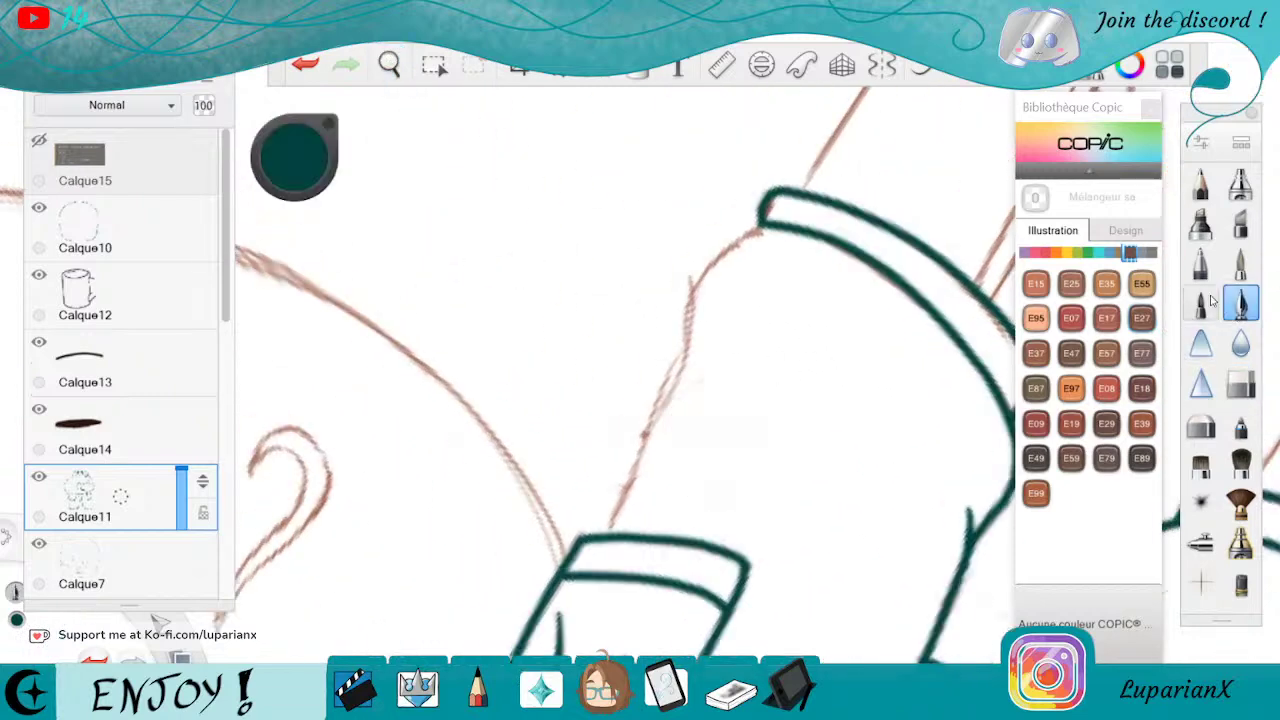
pyautogui.click(1240, 262)
pyautogui.moveTo(760, 225)
pyautogui.mouseDown()
pyautogui.moveTo(710, 252)
pyautogui.moveTo(606, 524)
pyautogui.moveTo(566, 386)
pyautogui.moveTo(769, 503)
pyautogui.moveTo(784, 527)
pyautogui.moveTo(706, 437)
pyautogui.moveTo(645, 494)
pyautogui.moveTo(654, 514)
pyautogui.moveTo(750, 552)
pyautogui.mouseUp()
# Ink both side edges of the lower leg below the mug-side cuff in teal, from the cuff down to the shoe
pyautogui.press('space')
pyautogui.moveTo(820, 480); pyautogui.dragTo(812, 527)
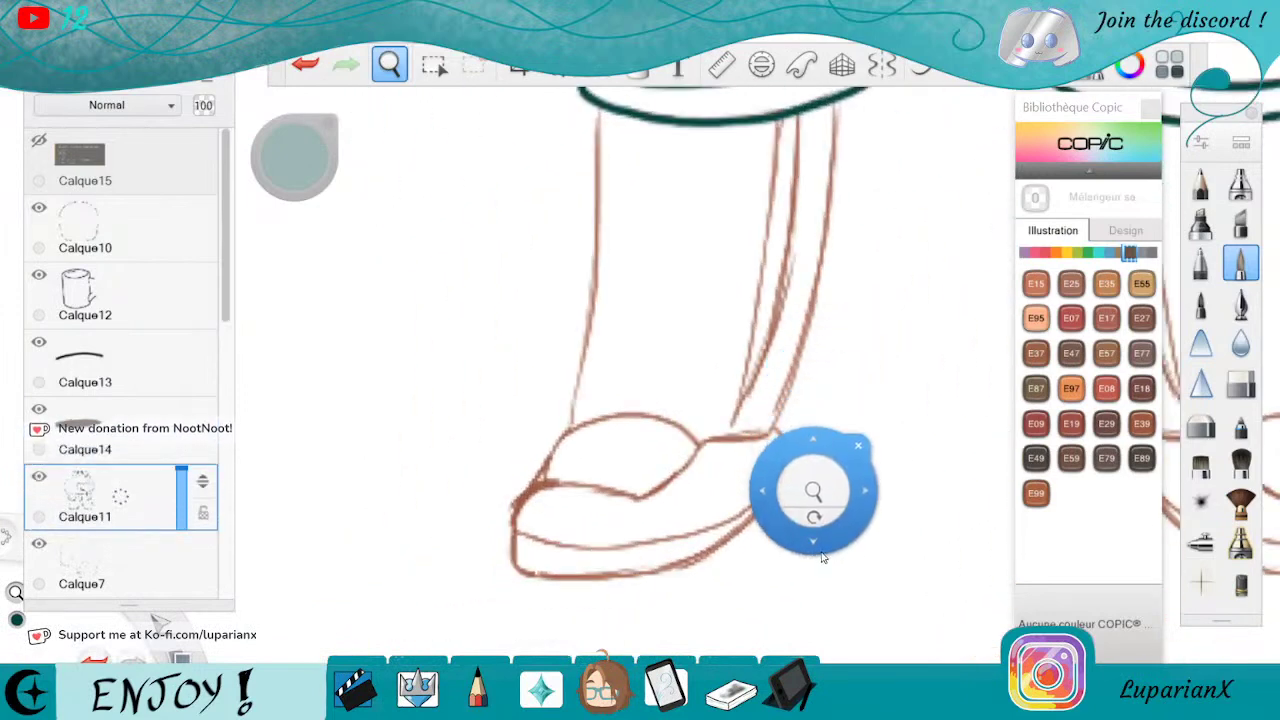
pyautogui.moveTo(640, 492); pyautogui.dragTo(678, 524)
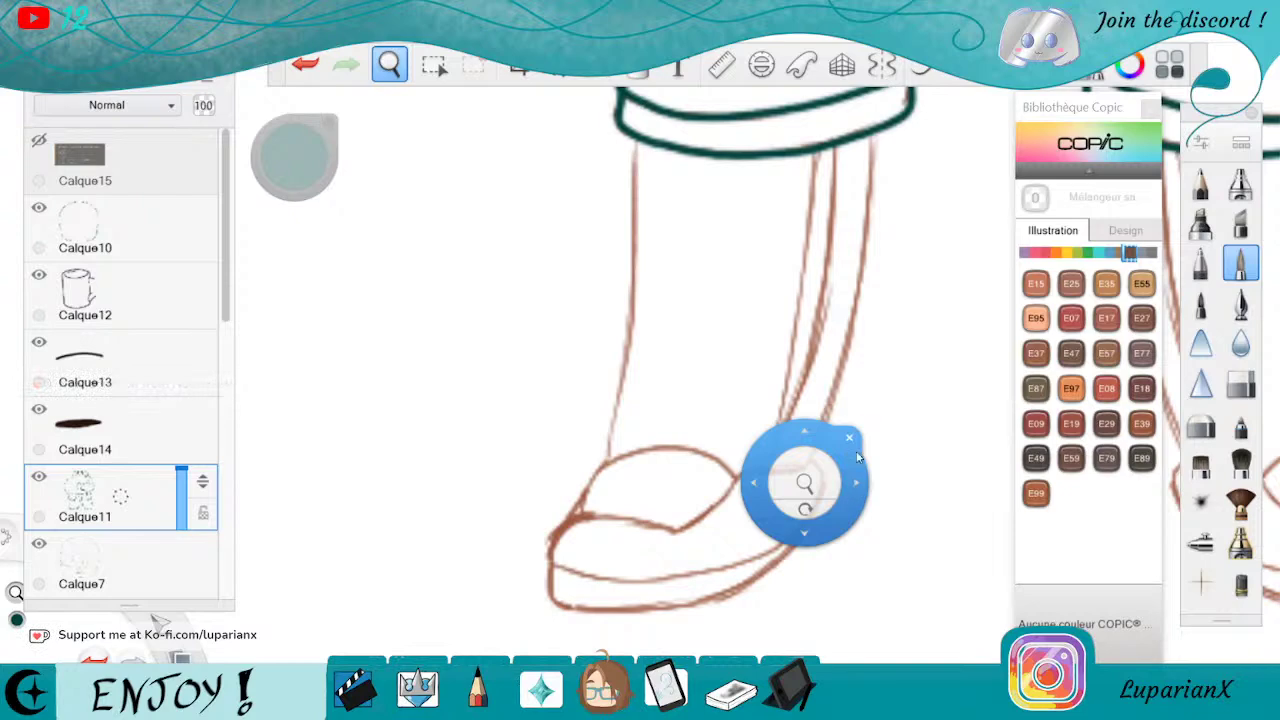
pyautogui.click(849, 437)
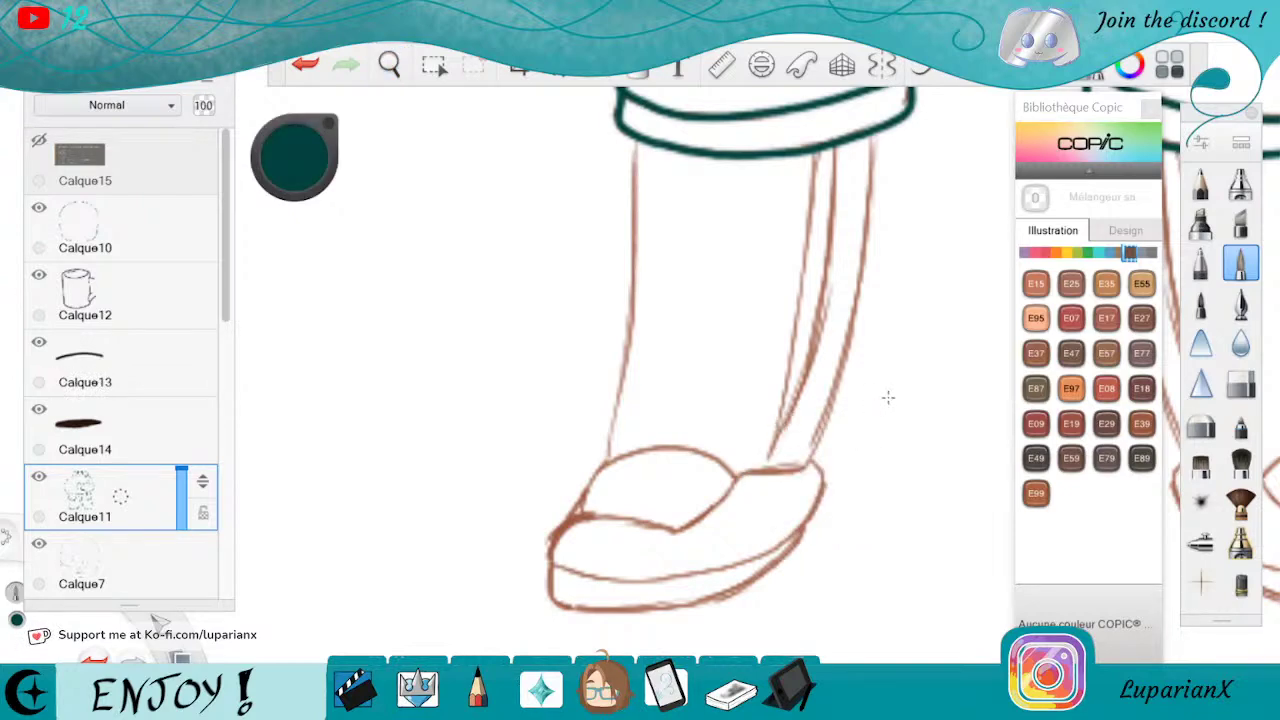
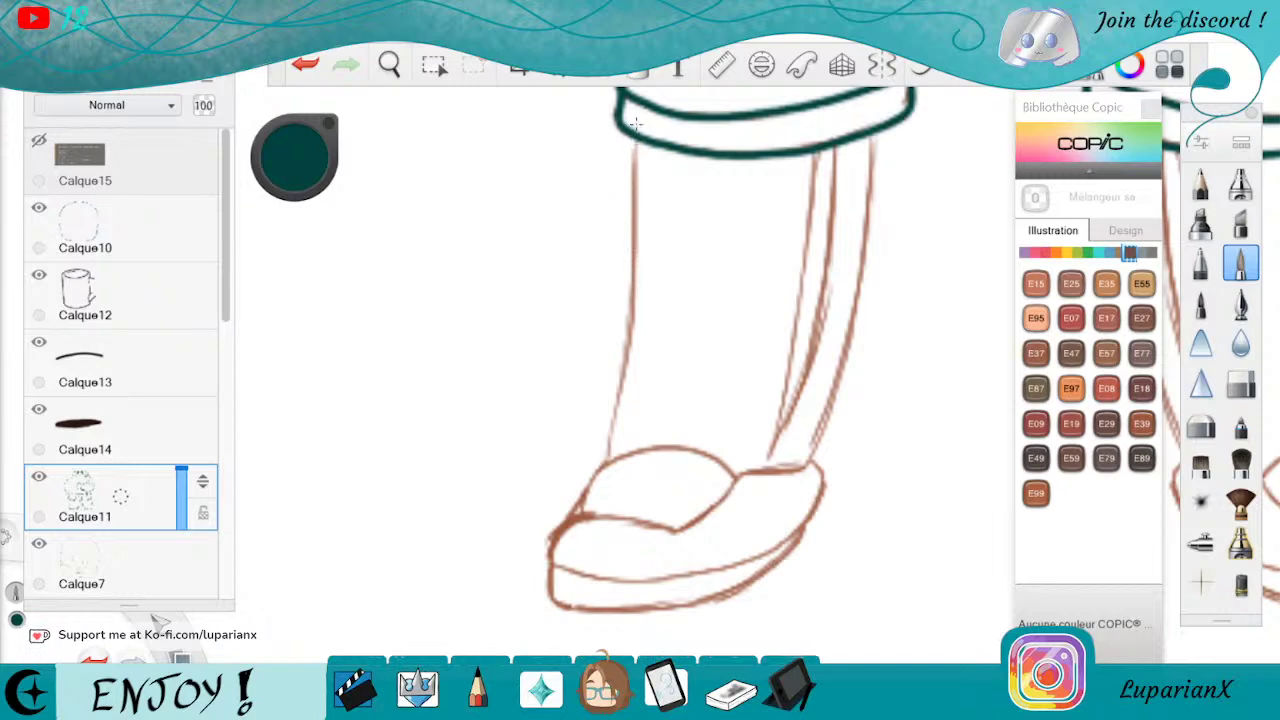
pyautogui.moveTo(633, 141); pyautogui.dragTo(612, 378)
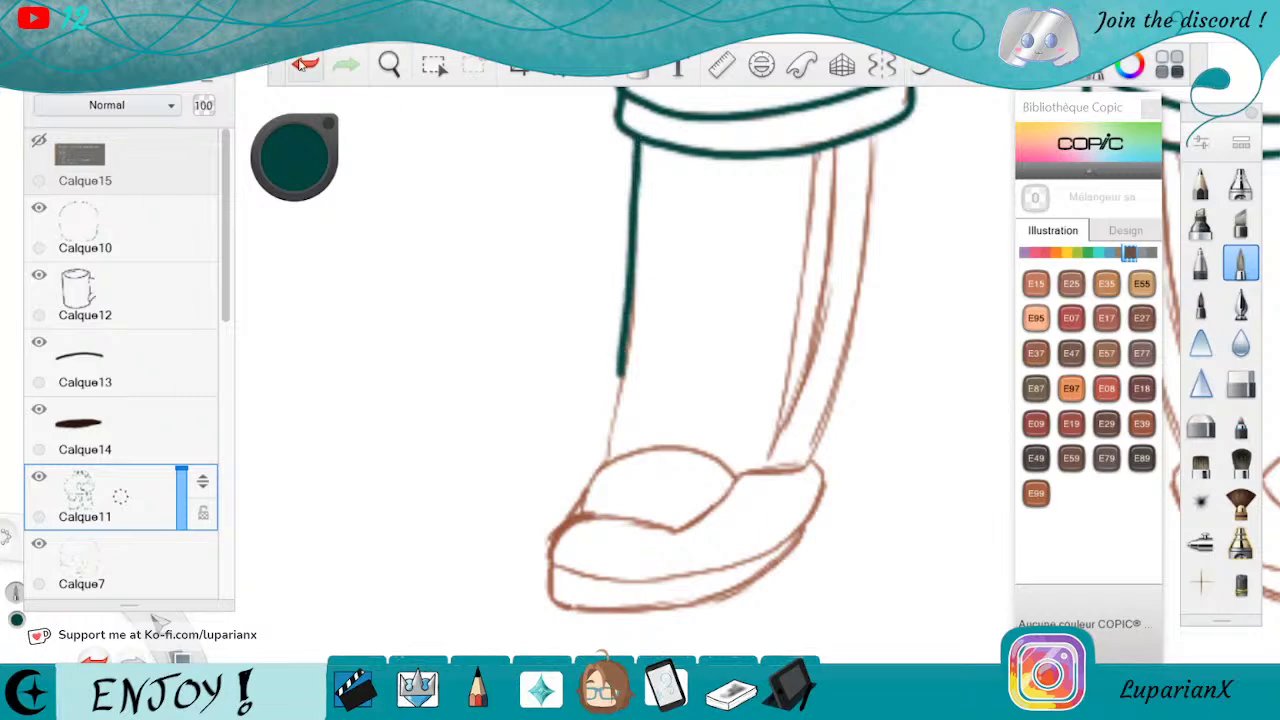
pyautogui.hotkey('ctrl', 'z')
pyautogui.moveTo(633, 140); pyautogui.dragTo(631, 274)
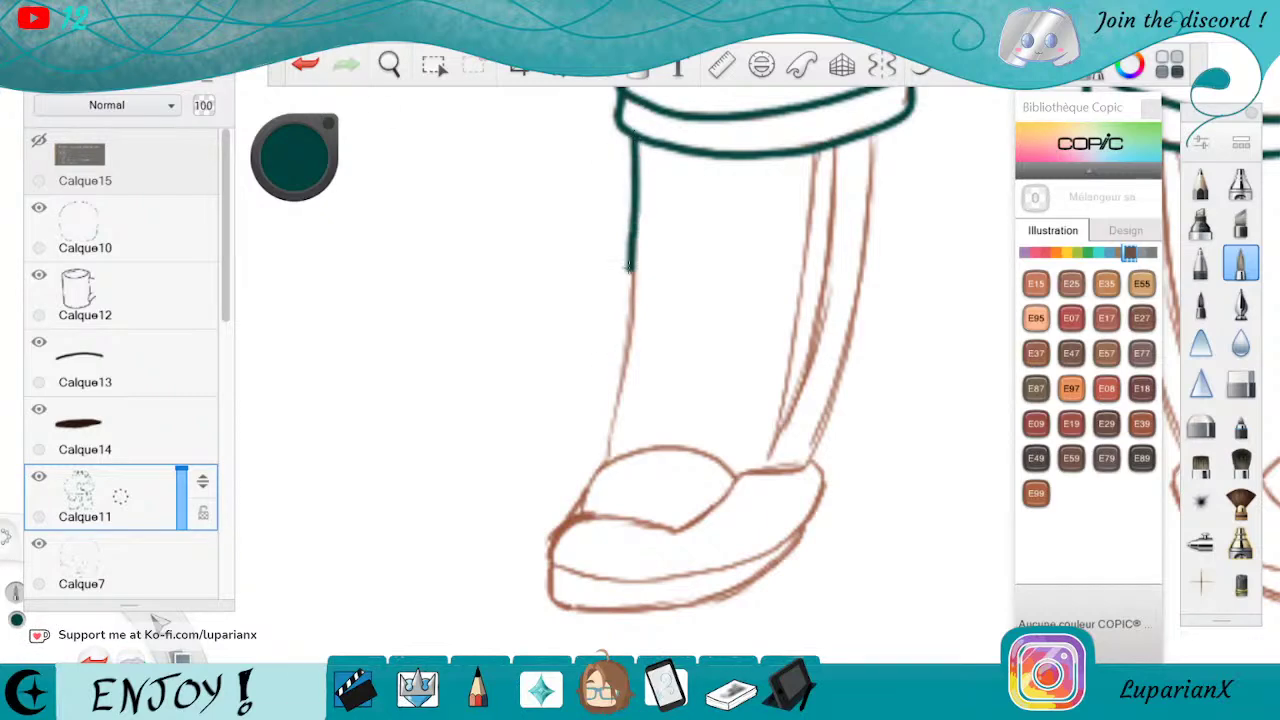
pyautogui.hotkey('ctrl', 'z')
pyautogui.moveTo(633, 140)
pyautogui.mouseDown()
pyautogui.moveTo(630, 328)
pyautogui.moveTo(606, 460)
pyautogui.mouseUp()
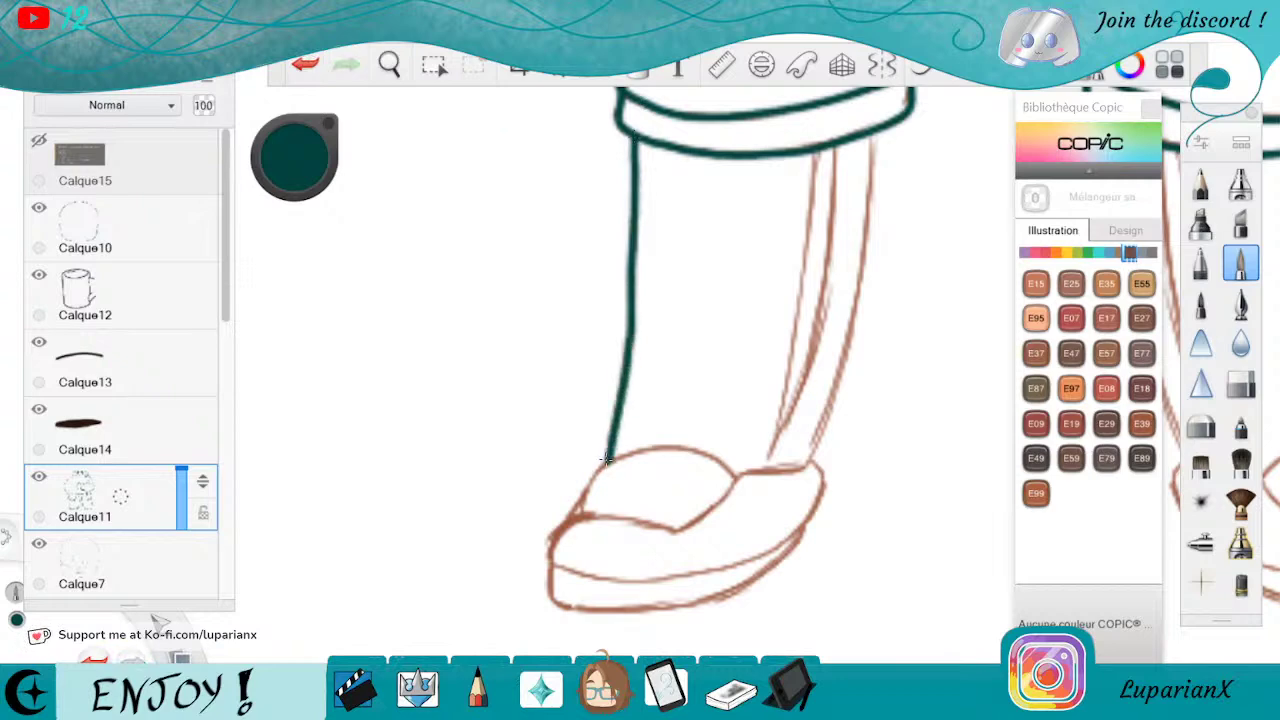
pyautogui.moveTo(871, 131)
pyautogui.mouseDown()
pyautogui.moveTo(862, 295)
pyautogui.moveTo(804, 456)
pyautogui.mouseUp()
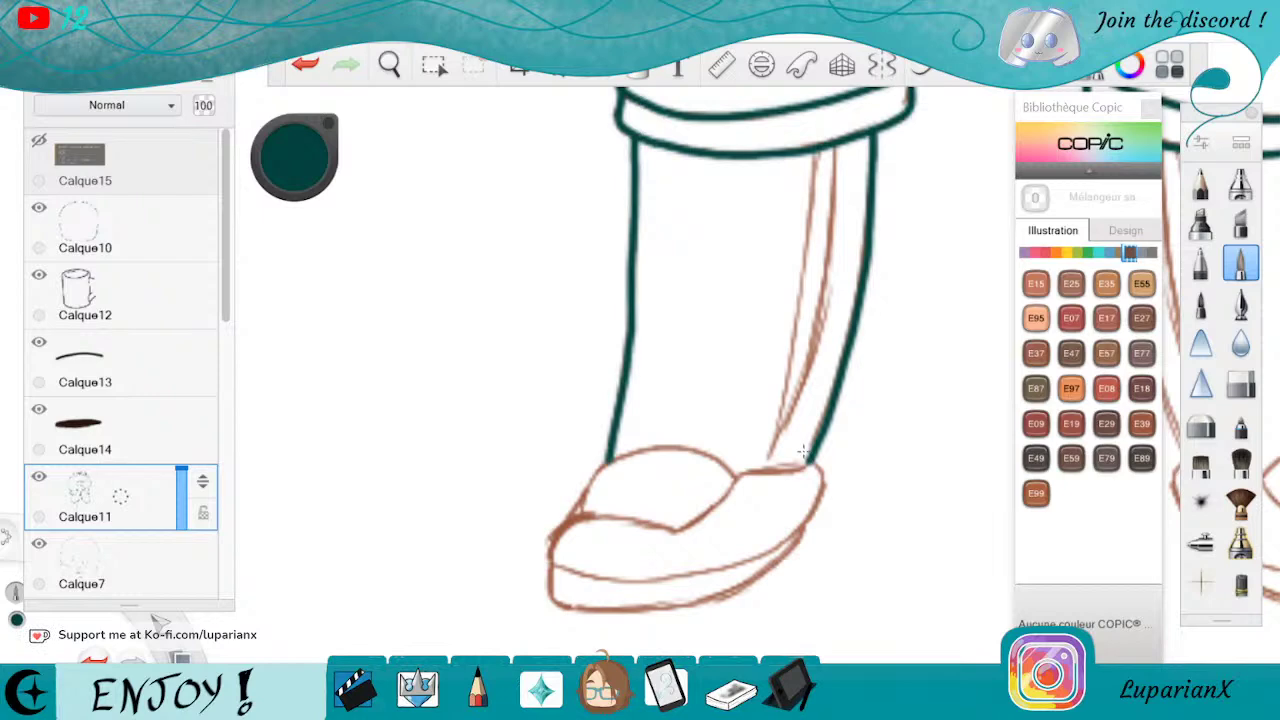
# Ink the two converging inner lines along the lower leg and clean their meeting tip with the eraser
pyautogui.click(389, 64)
pyautogui.moveTo(840, 355); pyautogui.dragTo(713, 262)
pyautogui.moveTo(746, 426); pyautogui.dragTo(735, 282)
pyautogui.moveTo(642, 423)
pyautogui.mouseDown()
pyautogui.moveTo(840, 449)
pyautogui.moveTo(829, 426)
pyautogui.moveTo(846, 380)
pyautogui.mouseUp()
pyautogui.click(889, 336)
pyautogui.moveTo(816, 176)
pyautogui.mouseDown()
pyautogui.moveTo(732, 326)
pyautogui.moveTo(652, 540)
pyautogui.mouseUp()
pyautogui.moveTo(816, 176)
pyautogui.mouseDown()
pyautogui.moveTo(699, 340)
pyautogui.moveTo(627, 541)
pyautogui.mouseUp()
pyautogui.click(1240, 383)
pyautogui.moveTo(814, 176)
pyautogui.mouseDown()
pyautogui.moveTo(767, 217)
pyautogui.moveTo(796, 236)
pyautogui.mouseUp()
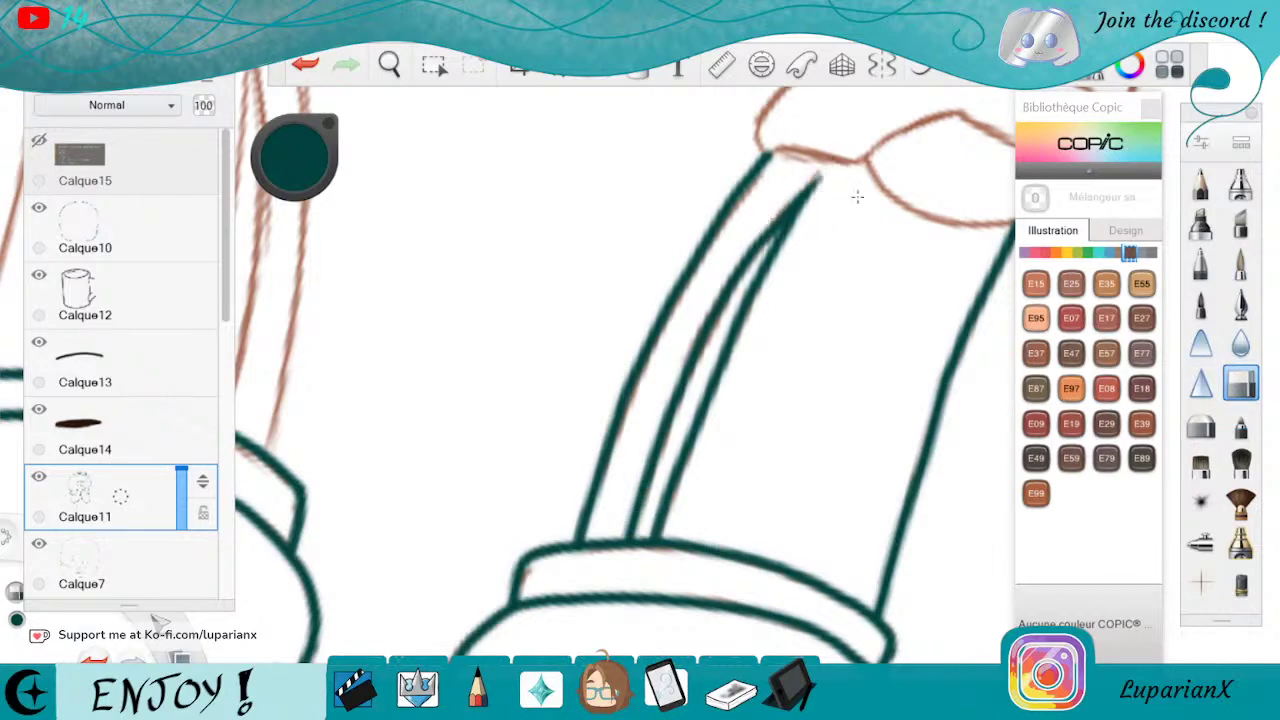
# Ink the shoe's short ankle edge and the curved line separating its tongue from the toe part
pyautogui.click(1240, 262)
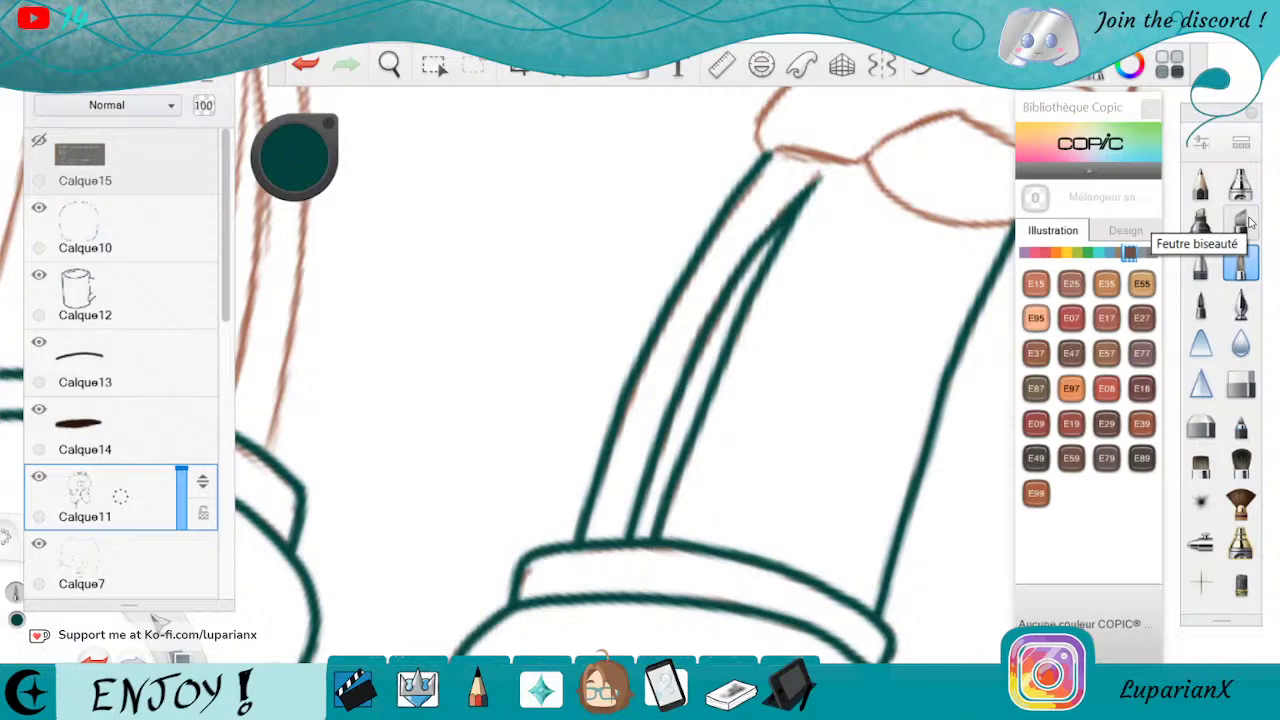
pyautogui.click(389, 64)
pyautogui.moveTo(915, 257)
pyautogui.mouseDown()
pyautogui.moveTo(737, 457)
pyautogui.moveTo(689, 360)
pyautogui.mouseUp()
pyautogui.moveTo(643, 354)
pyautogui.mouseDown()
pyautogui.moveTo(746, 406)
pyautogui.moveTo(736, 390)
pyautogui.moveTo(750, 462)
pyautogui.mouseUp()
pyautogui.click(823, 337)
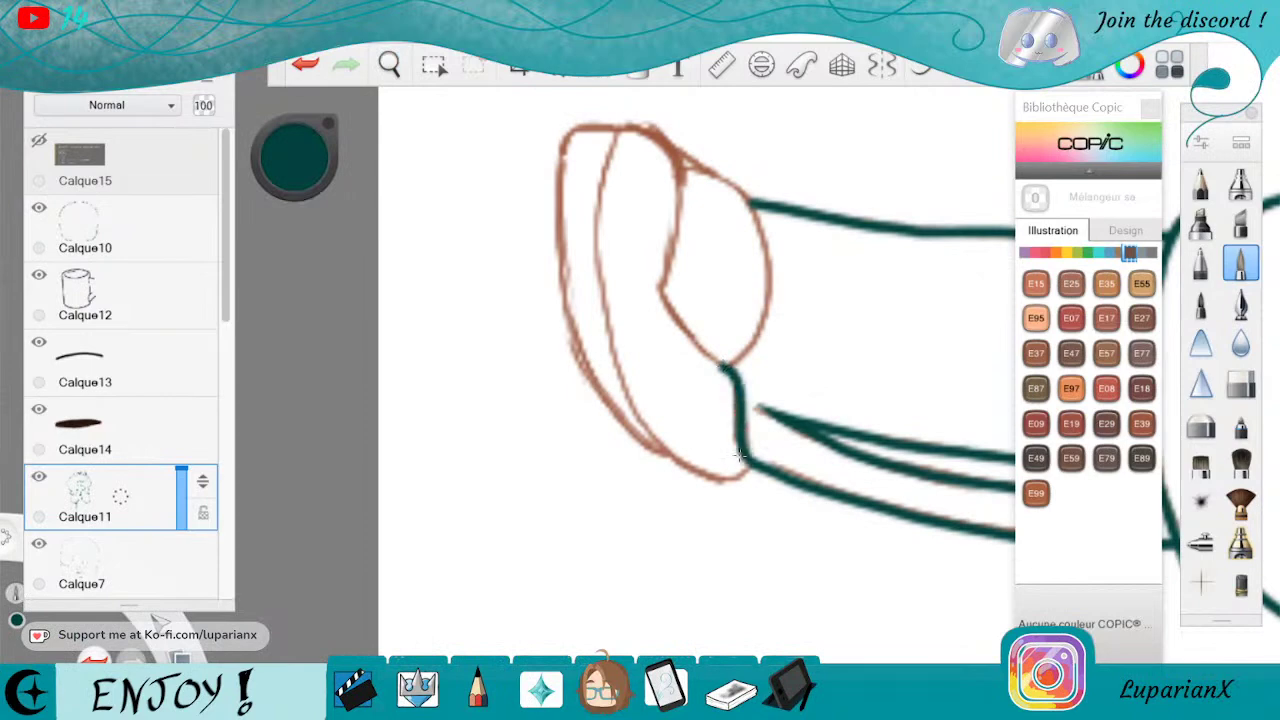
pyautogui.moveTo(666, 160)
pyautogui.mouseDown()
pyautogui.moveTo(680, 184)
pyautogui.moveTo(658, 290)
pyautogui.moveTo(688, 336)
pyautogui.mouseUp()
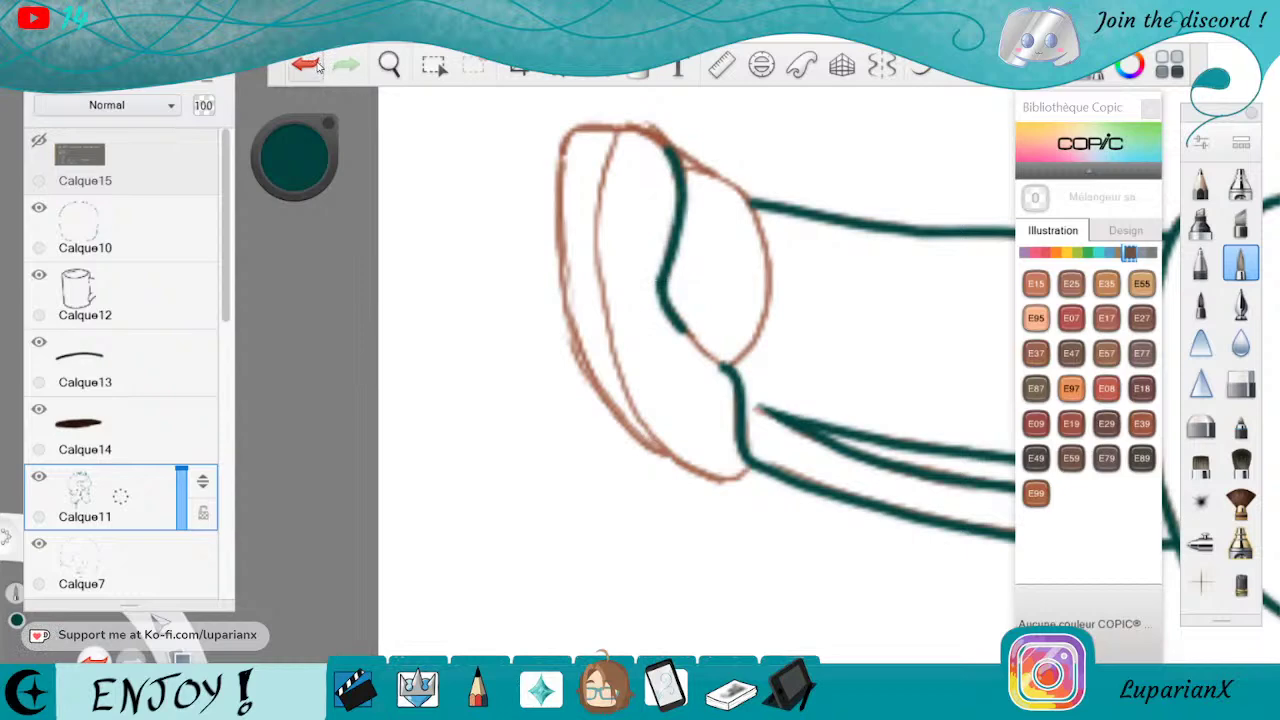
pyautogui.hotkey('ctrl', 'z')
pyautogui.moveTo(655, 283); pyautogui.dragTo(726, 372)
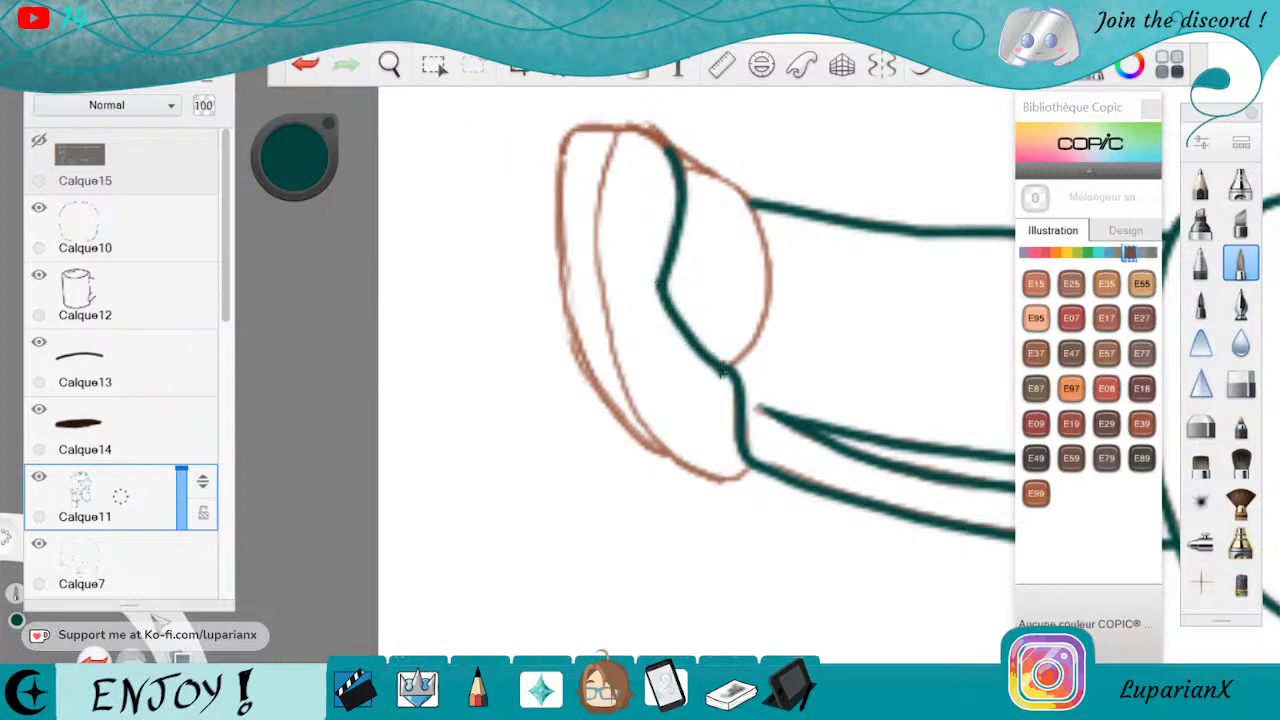
# Ink the shoe's outer sole edge, the parallel sole line and the heel curve in teal
pyautogui.moveTo(565, 148)
pyautogui.mouseDown()
pyautogui.moveTo(558, 230)
pyautogui.moveTo(576, 350)
pyautogui.moveTo(605, 405)
pyautogui.moveTo(668, 455)
pyautogui.mouseUp()
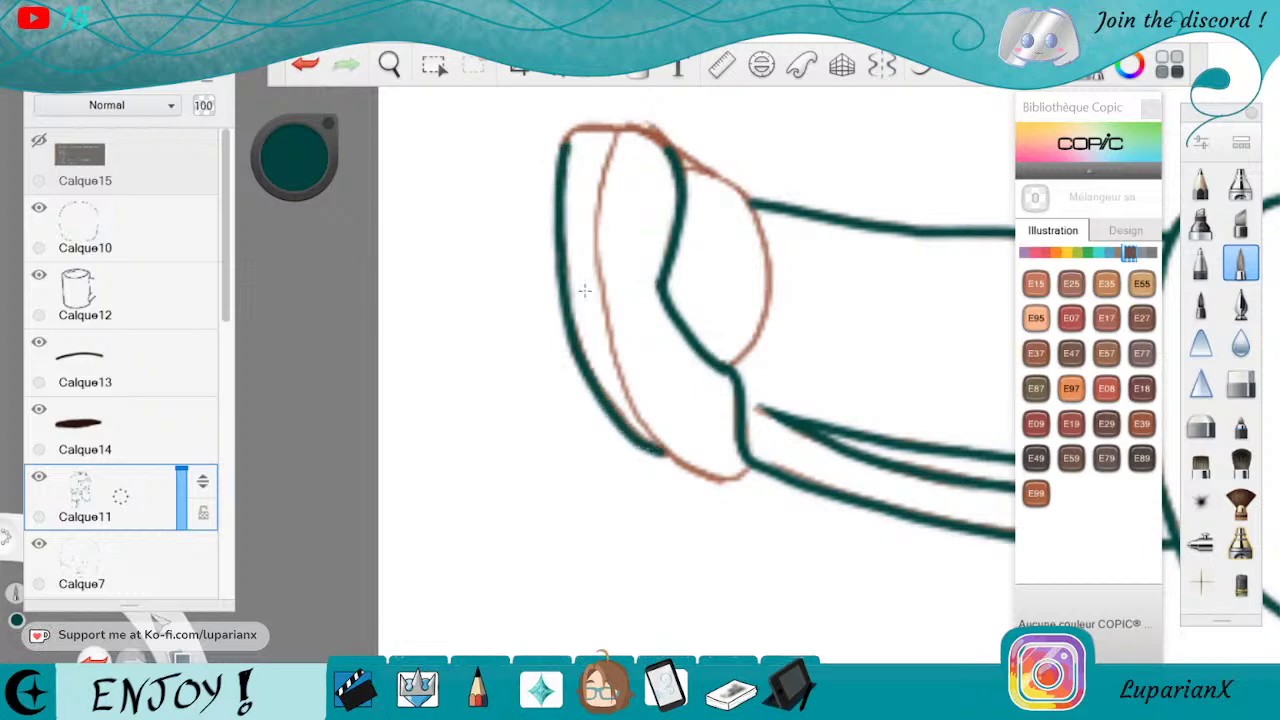
pyautogui.moveTo(597, 220)
pyautogui.mouseDown()
pyautogui.moveTo(603, 318)
pyautogui.moveTo(626, 392)
pyautogui.moveTo(668, 458)
pyautogui.mouseUp()
pyautogui.click(389, 65)
pyautogui.moveTo(755, 450)
pyautogui.mouseDown()
pyautogui.moveTo(777, 466)
pyautogui.moveTo(525, 480)
pyautogui.moveTo(649, 378)
pyautogui.moveTo(759, 331)
pyautogui.mouseUp()
pyautogui.click(767, 307)
pyautogui.moveTo(656, 254)
pyautogui.mouseDown()
pyautogui.moveTo(595, 346)
pyautogui.moveTo(616, 390)
pyautogui.mouseUp()
# Ink the toe end of the shoe in teal, closing the outline around the sole
pyautogui.click(389, 65)
pyautogui.moveTo(722, 340)
pyautogui.mouseDown()
pyautogui.moveTo(600, 290)
pyautogui.moveTo(704, 473)
pyautogui.moveTo(697, 517)
pyautogui.moveTo(737, 232)
pyautogui.mouseUp()
pyautogui.moveTo(460, 435)
pyautogui.mouseDown()
pyautogui.moveTo(730, 443)
pyautogui.moveTo(786, 363)
pyautogui.mouseUp()
pyautogui.click(829, 320)
pyautogui.moveTo(622, 320)
pyautogui.mouseDown()
pyautogui.moveTo(625, 392)
pyautogui.moveTo(678, 525)
pyautogui.mouseUp()
pyautogui.moveTo(620, 322)
pyautogui.mouseDown()
pyautogui.moveTo(529, 386)
pyautogui.moveTo(532, 412)
pyautogui.mouseUp()
pyautogui.click(389, 64)
pyautogui.moveTo(585, 480)
pyautogui.mouseDown()
pyautogui.moveTo(617, 482)
pyautogui.moveTo(674, 431)
pyautogui.moveTo(670, 598)
pyautogui.mouseUp()
pyautogui.click(781, 451)
pyautogui.moveTo(654, 440); pyautogui.dragTo(660, 550)
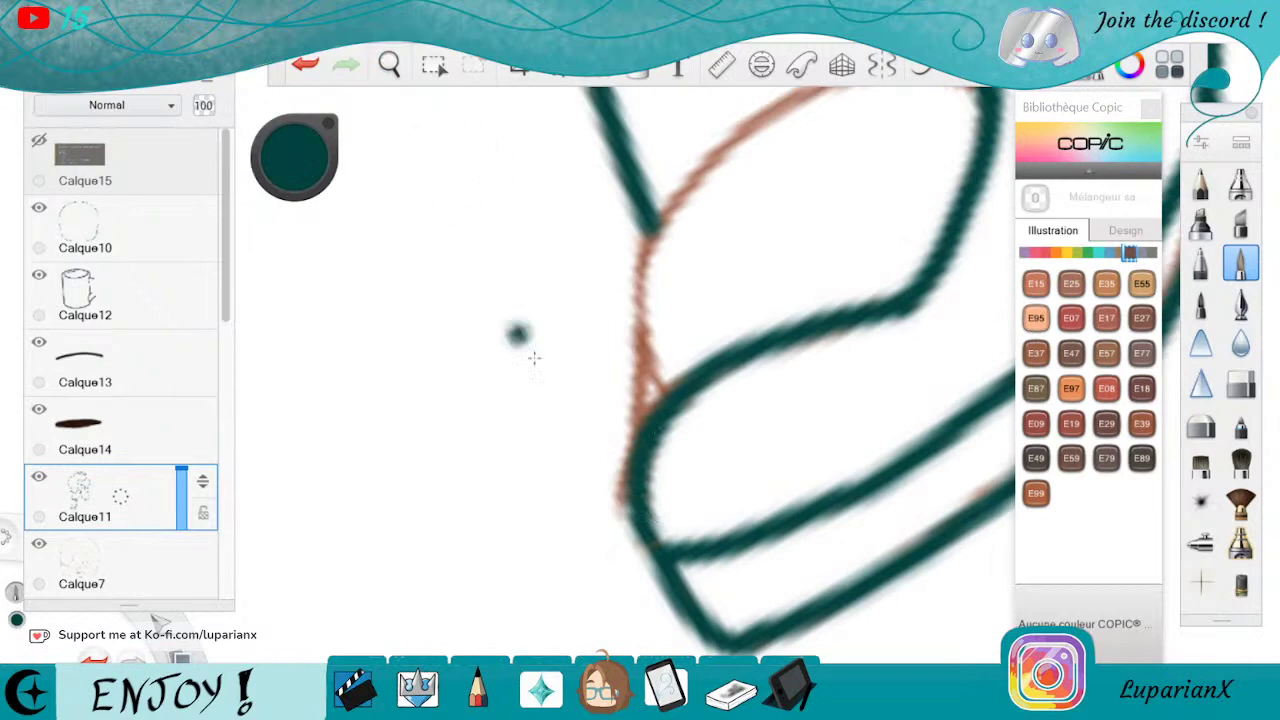
# Ink the rounded outline of the shoe's tongue from the toe around to the ankle edge
pyautogui.click(389, 63)
pyautogui.moveTo(886, 169); pyautogui.dragTo(876, 335)
pyautogui.click(857, 392)
pyautogui.moveTo(637, 537); pyautogui.dragTo(625, 615)
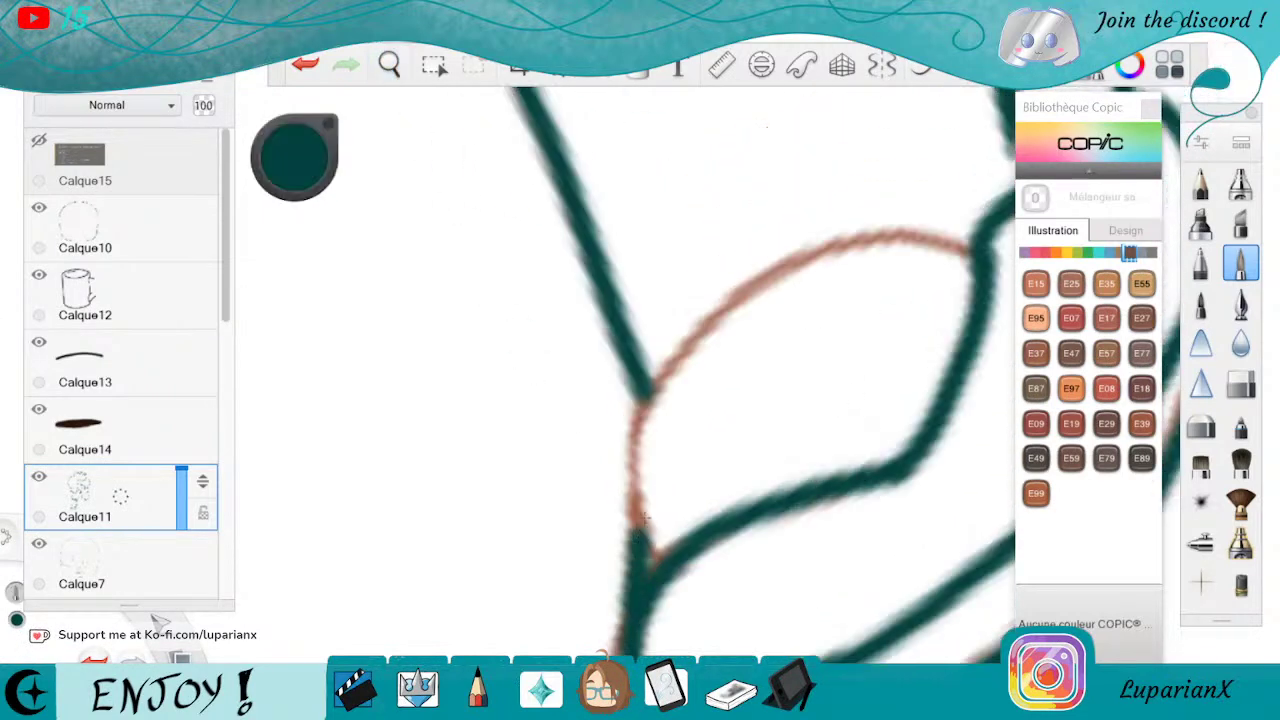
pyautogui.moveTo(659, 565)
pyautogui.mouseDown()
pyautogui.moveTo(632, 462)
pyautogui.moveTo(648, 392)
pyautogui.moveTo(692, 335)
pyautogui.moveTo(850, 235)
pyautogui.moveTo(880, 233)
pyautogui.mouseUp()
pyautogui.moveTo(973, 256)
pyautogui.mouseDown()
pyautogui.moveTo(920, 232)
pyautogui.moveTo(857, 241)
pyautogui.mouseUp()
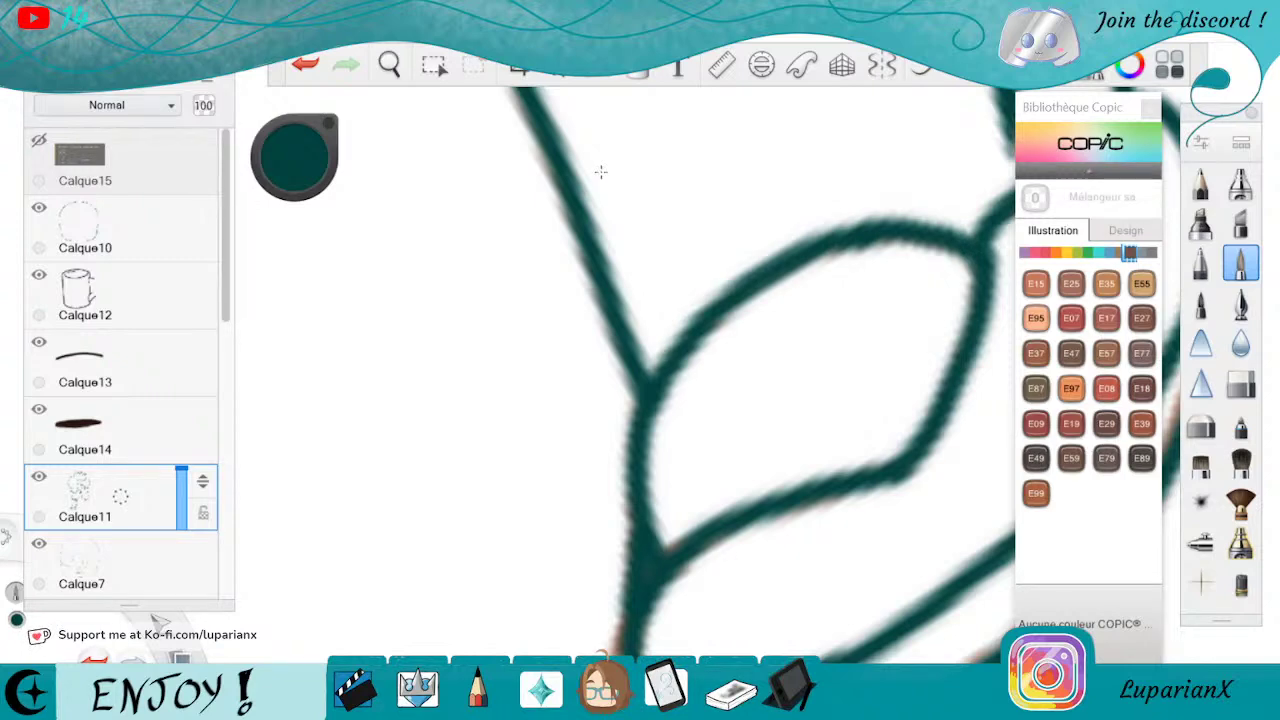
# Examine the inked leg and shoe, the still sketched other lower leg, and the whole character
pyautogui.press('space')
pyautogui.moveTo(468, 142); pyautogui.dragTo(445, 112)
pyautogui.moveTo(735, 92); pyautogui.dragTo(826, 441)
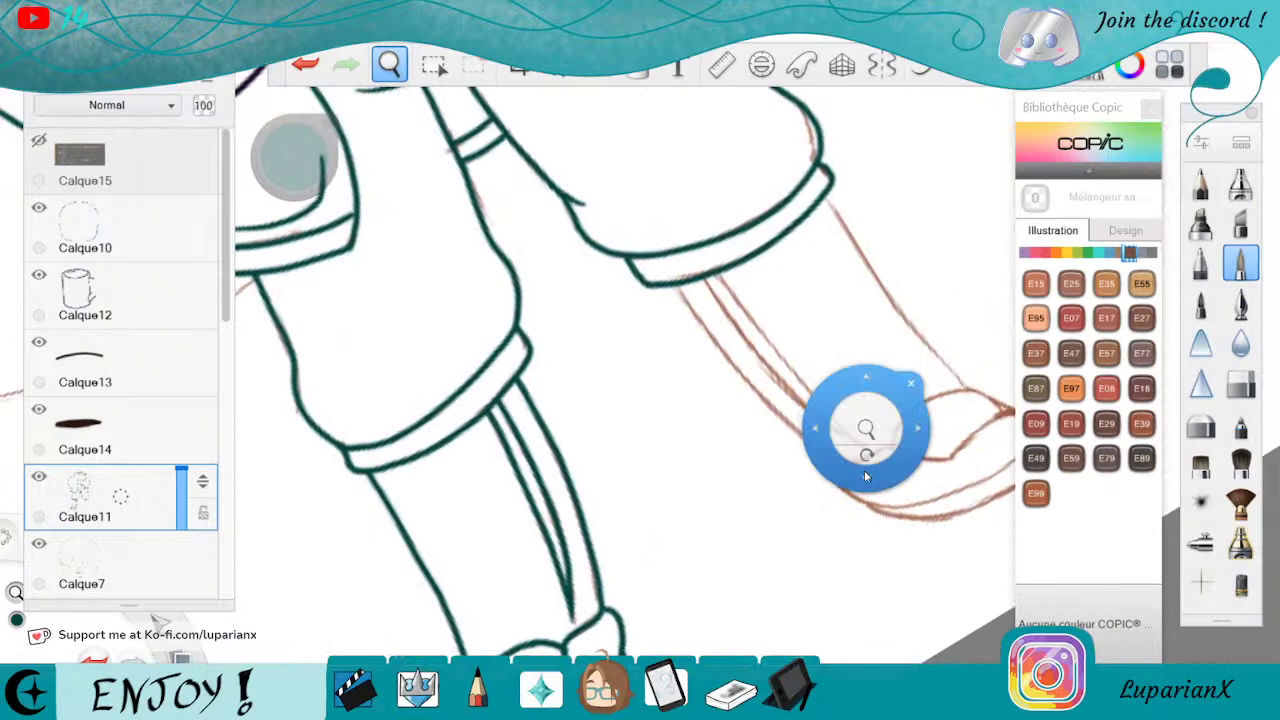
pyautogui.moveTo(866, 492); pyautogui.dragTo(867, 518)
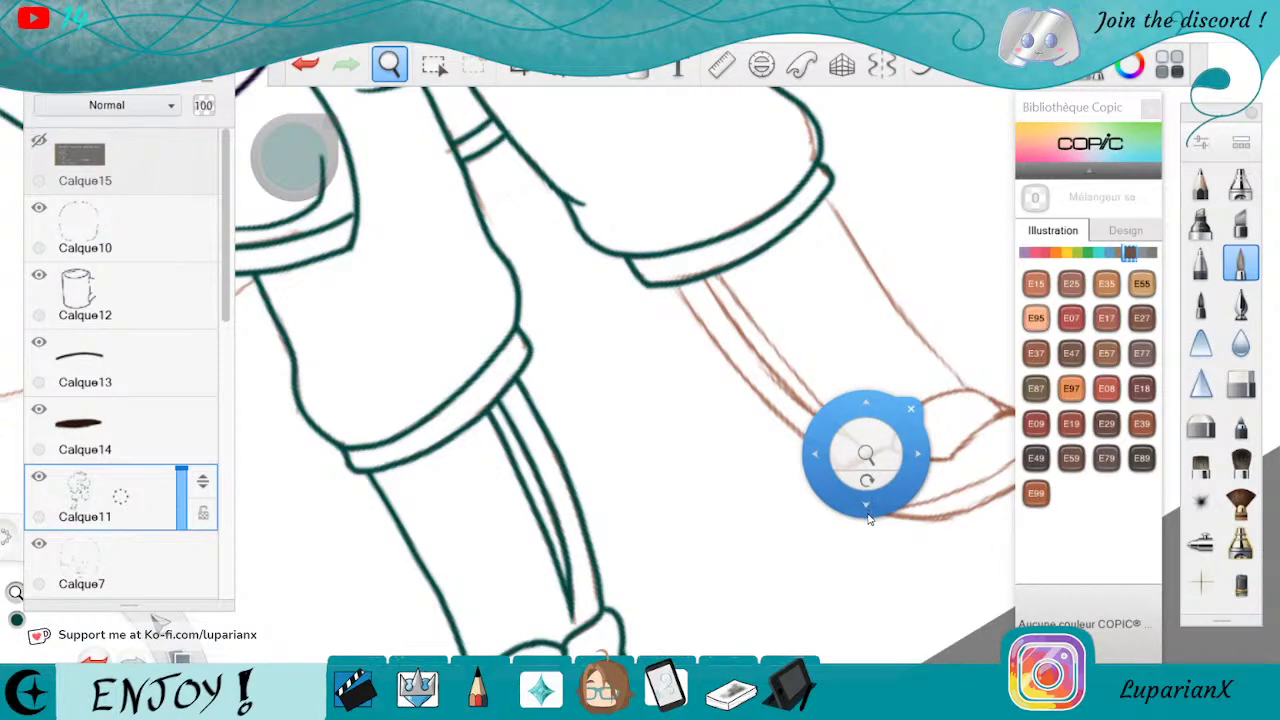
pyautogui.moveTo(866, 525); pyautogui.dragTo(738, 573)
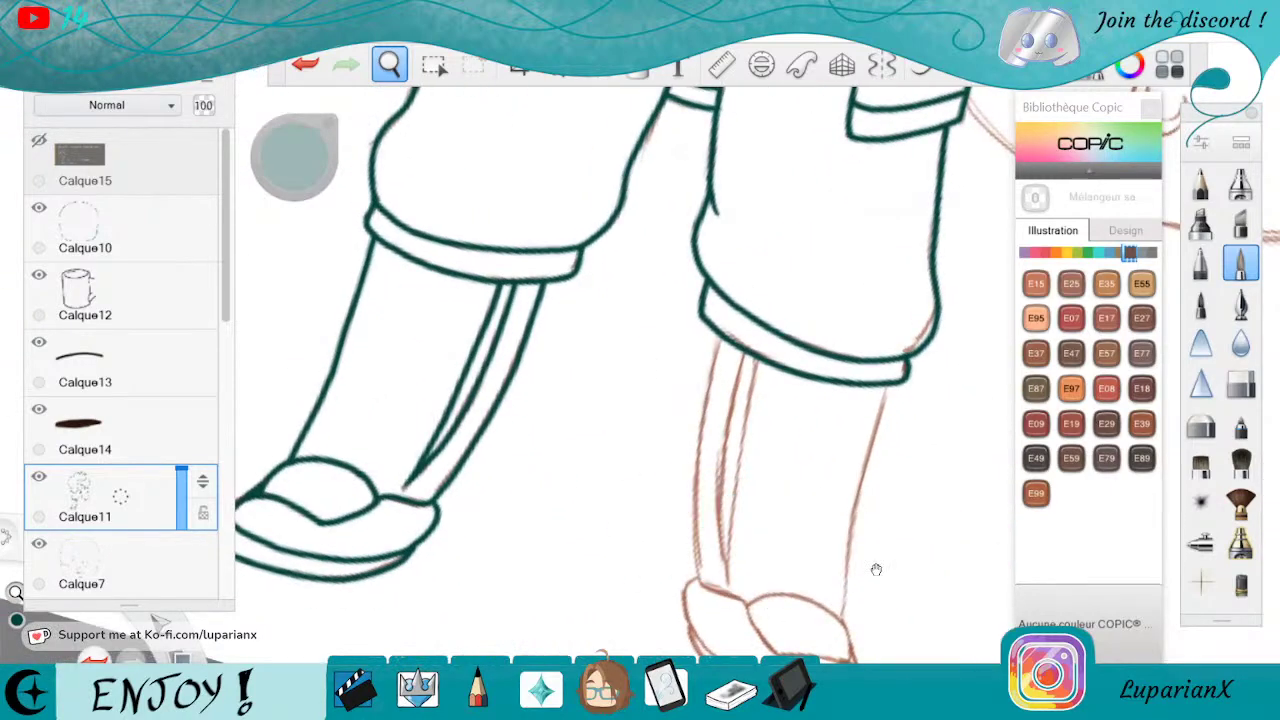
pyautogui.moveTo(877, 571); pyautogui.dragTo(863, 486)
pyautogui.moveTo(865, 548); pyautogui.dragTo(865, 586)
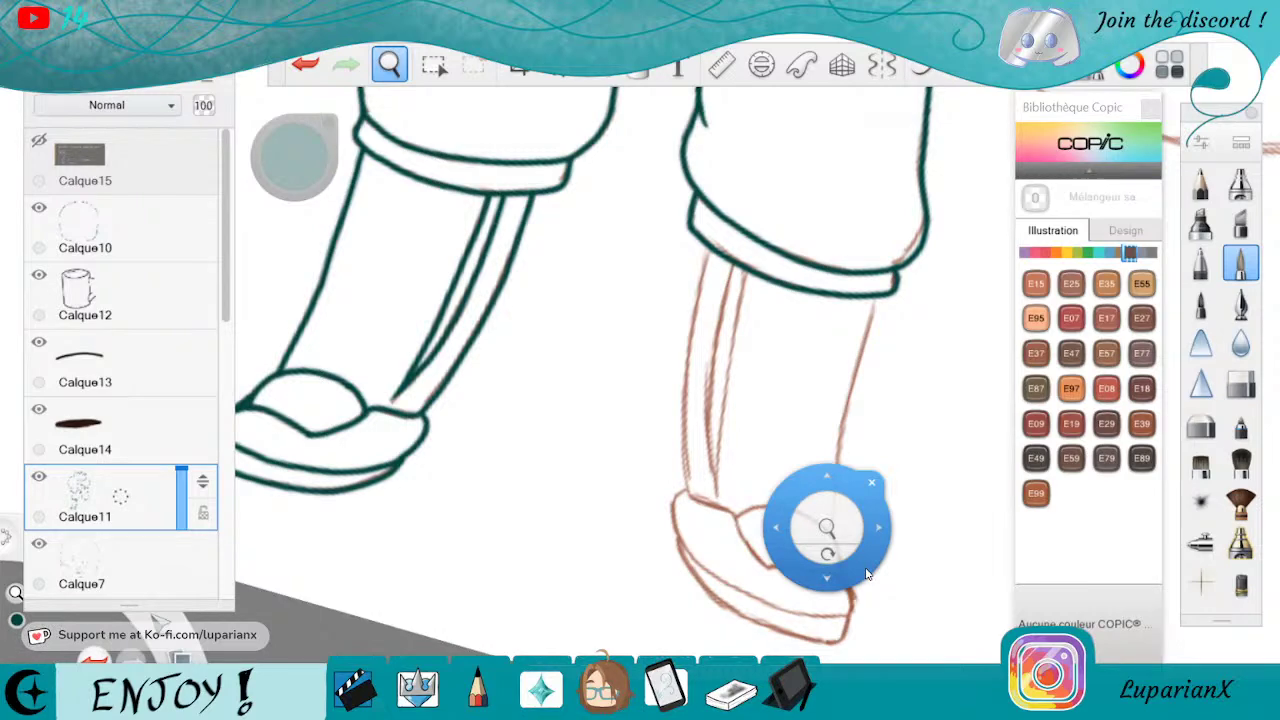
pyautogui.moveTo(896, 349); pyautogui.dragTo(884, 505)
pyautogui.moveTo(965, 390); pyautogui.dragTo(920, 470)
pyautogui.moveTo(1000, 285)
pyautogui.mouseDown()
pyautogui.moveTo(993, 363)
pyautogui.moveTo(746, 474)
pyautogui.mouseUp()
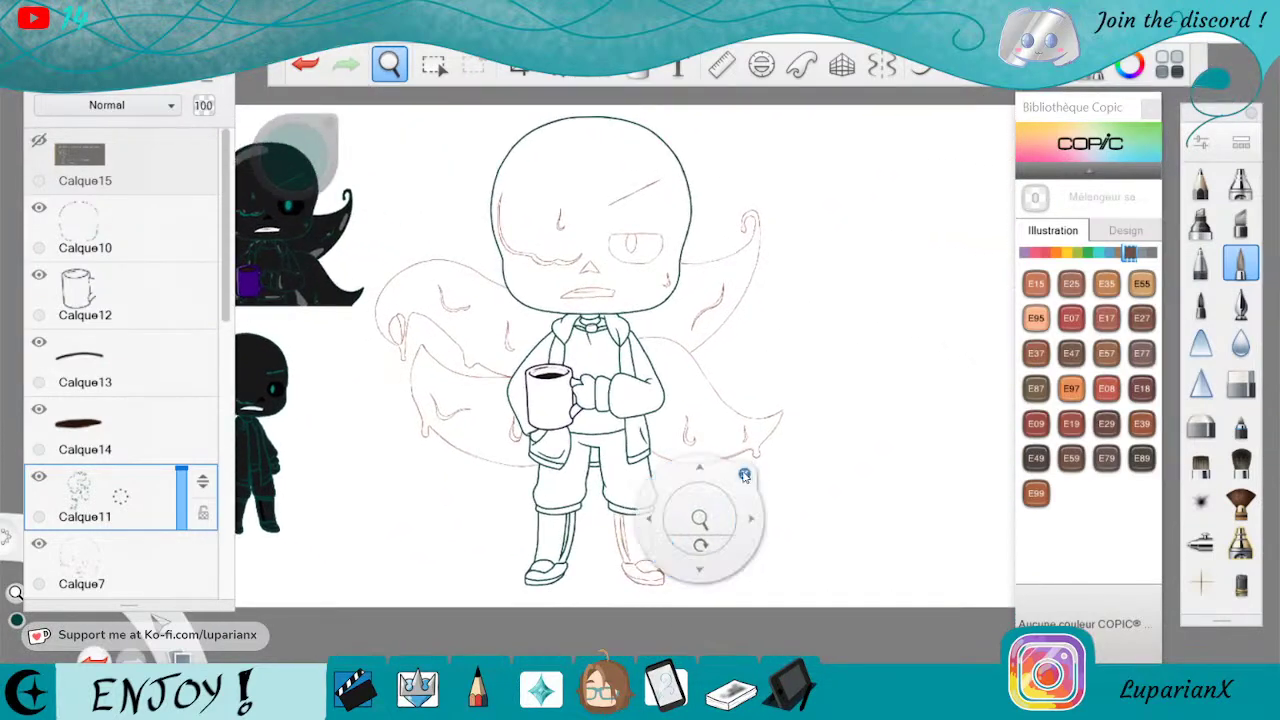
# Add a new layer above Calque10 and choose the Feutre biseauté marker for lettering
pyautogui.moveTo(149, 232); pyautogui.dragTo(170, 147)
pyautogui.press('space')
pyautogui.moveTo(872, 318); pyautogui.dragTo(666, 350)
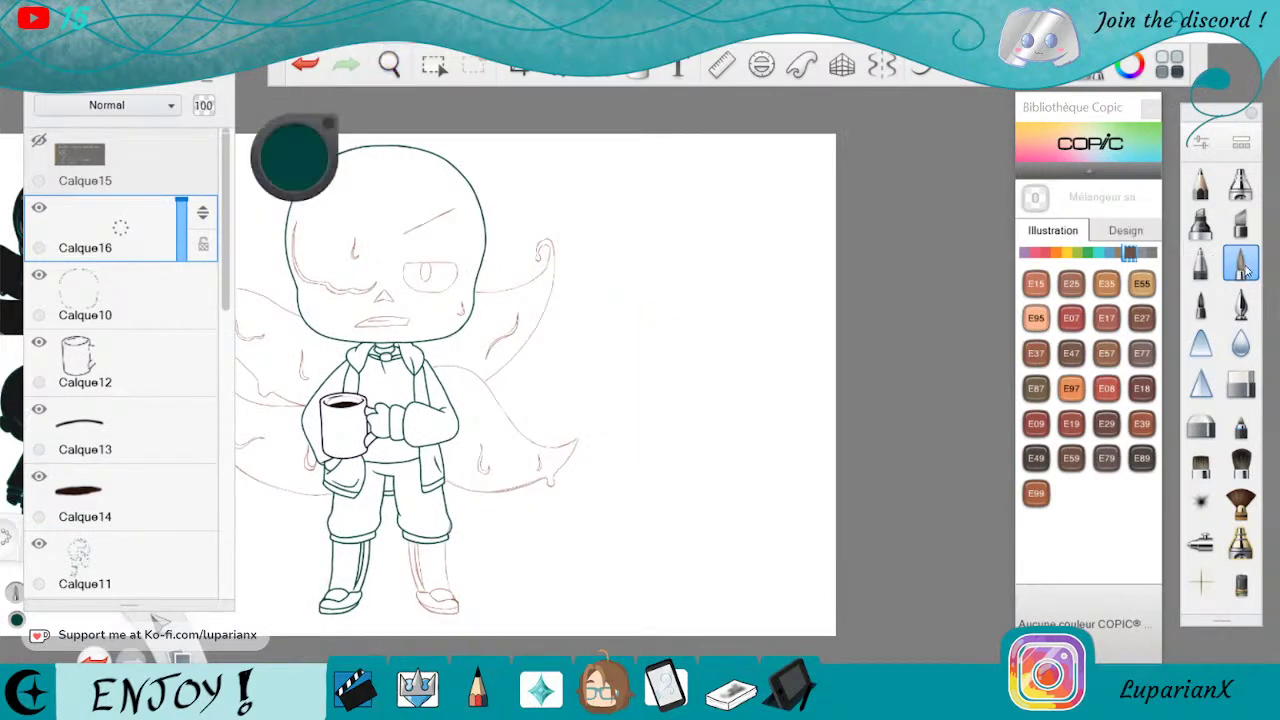
pyautogui.doubleClick(1245, 262)
pyautogui.click(1240, 222)
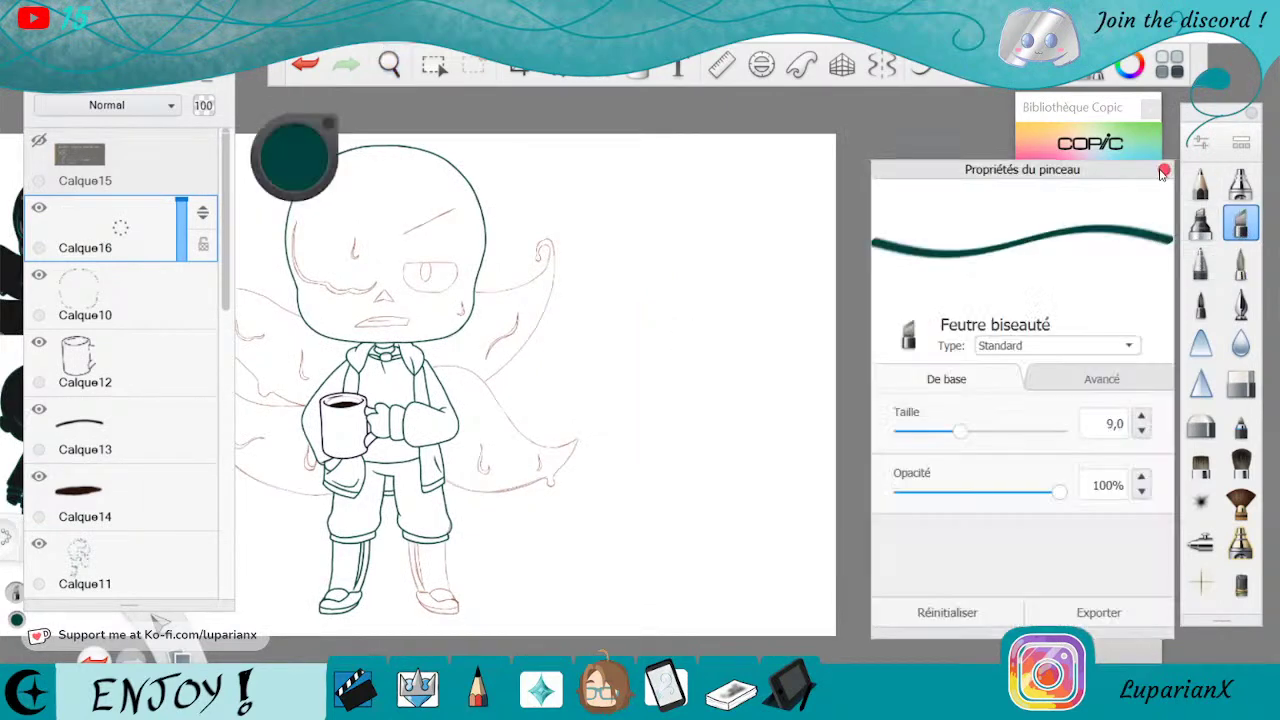
pyautogui.click(1163, 170)
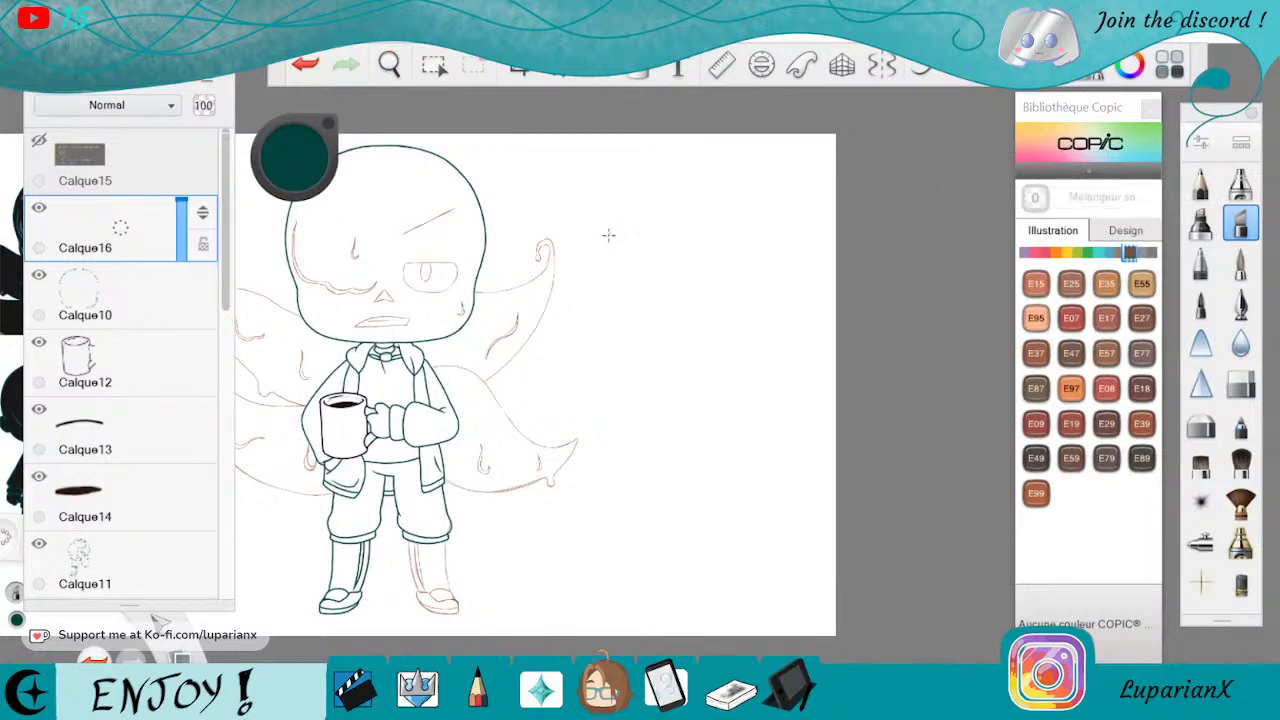
# Handwrite "Thanks for 4k" in teal beside the character, with an exclamation mark ending in a heart
pyautogui.moveTo(602, 200); pyautogui.dragTo(608, 265)
pyautogui.moveTo(632, 188)
pyautogui.mouseDown()
pyautogui.moveTo(630, 254)
pyautogui.moveTo(718, 252)
pyautogui.mouseUp()
pyautogui.moveTo(730, 186)
pyautogui.mouseDown()
pyautogui.moveTo(721, 228)
pyautogui.moveTo(756, 238)
pyautogui.mouseUp()
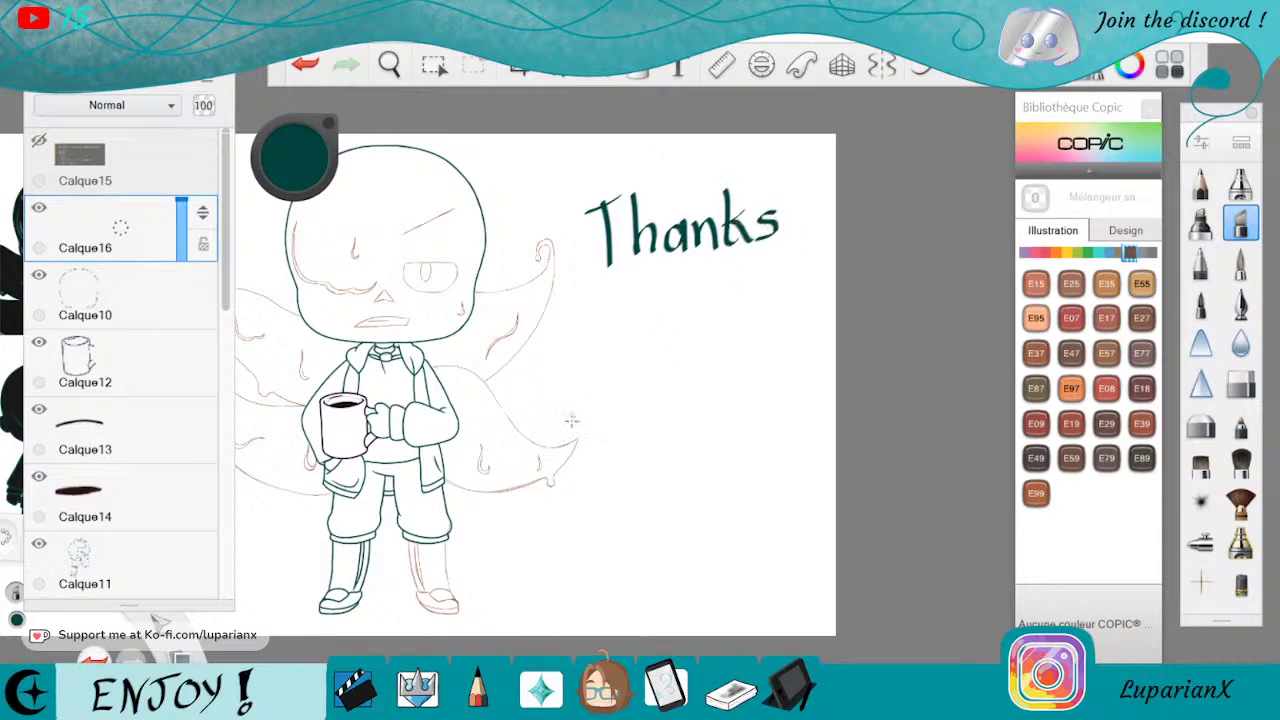
pyautogui.moveTo(625, 290); pyautogui.dragTo(598, 358)
pyautogui.moveTo(648, 313); pyautogui.dragTo(696, 300)
pyautogui.moveTo(660, 356)
pyautogui.mouseDown()
pyautogui.moveTo(680, 396)
pyautogui.moveTo(676, 432)
pyautogui.mouseUp()
pyautogui.moveTo(705, 374)
pyautogui.mouseDown()
pyautogui.moveTo(708, 430)
pyautogui.moveTo(740, 428)
pyautogui.mouseUp()
pyautogui.moveTo(773, 322)
pyautogui.mouseDown()
pyautogui.moveTo(803, 381)
pyautogui.moveTo(778, 401)
pyautogui.moveTo(798, 401)
pyautogui.moveTo(768, 460)
pyautogui.mouseUp()
# Underline the "4k" lettering with slanted strokes and make the line art layer Calque11 active again
pyautogui.moveTo(643, 357); pyautogui.dragTo(751, 315)
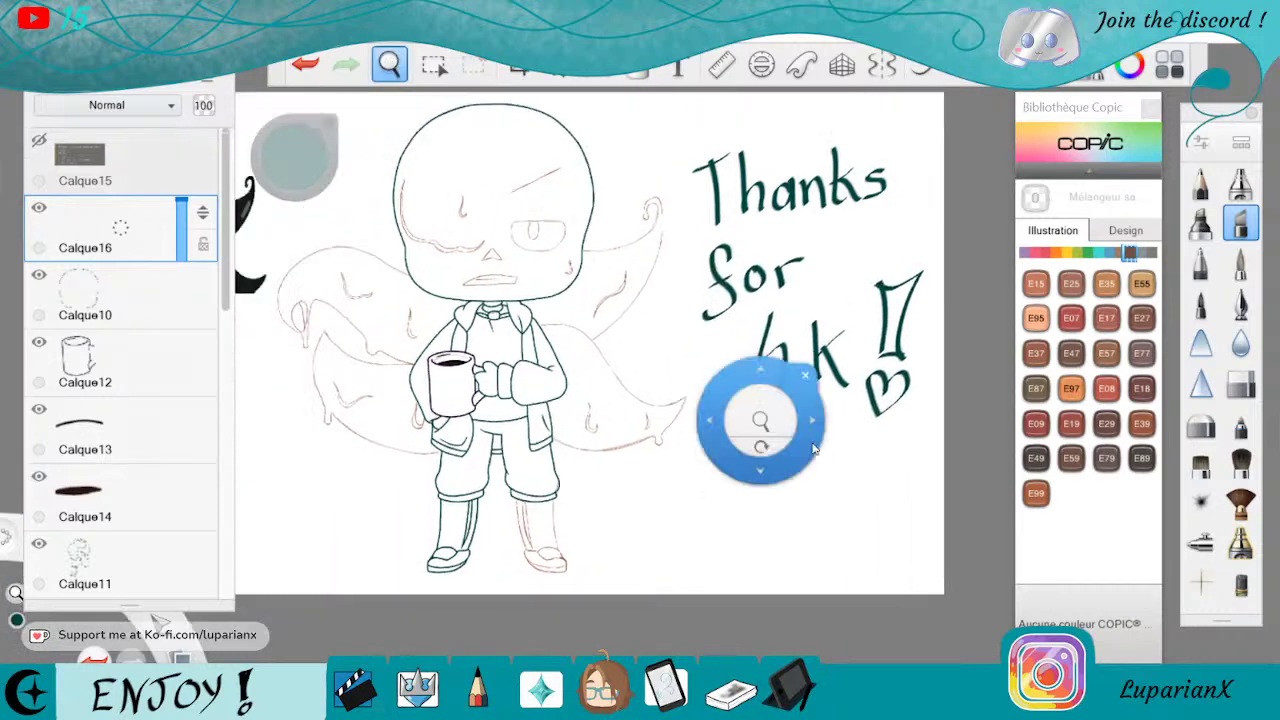
pyautogui.moveTo(755, 421); pyautogui.dragTo(847, 391)
pyautogui.moveTo(793, 431)
pyautogui.mouseDown()
pyautogui.moveTo(824, 432)
pyautogui.moveTo(847, 401)
pyautogui.mouseUp()
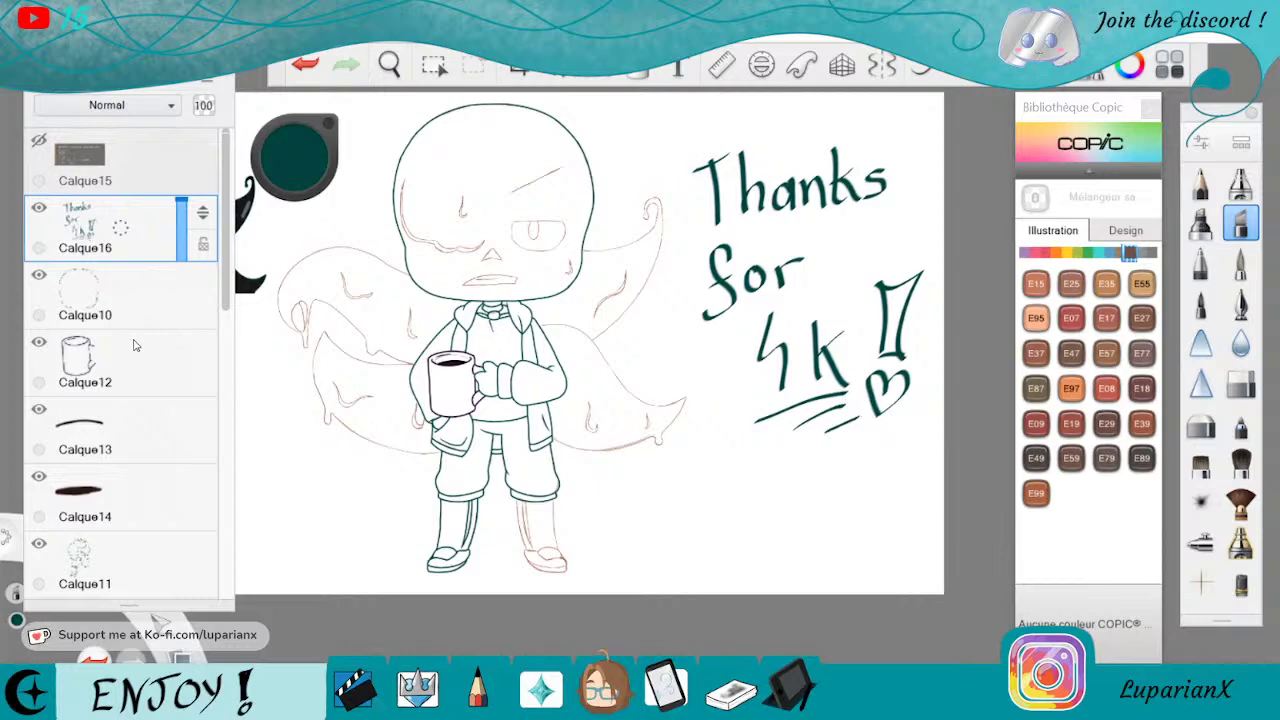
pyautogui.scroll(-3, 140, 340)
pyautogui.click(180, 358)
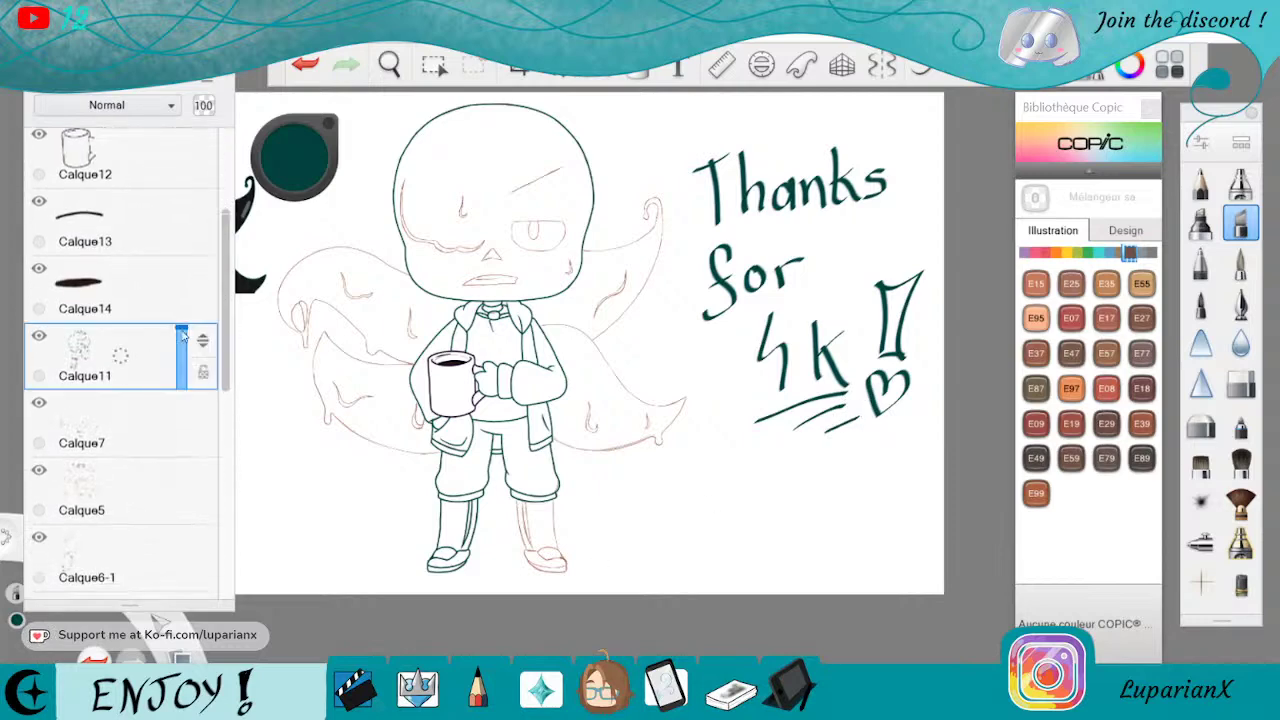
# Ink the inner side edge of the remaining sketched lower leg in teal with the brush marker on Calque11
pyautogui.click(1240, 262)
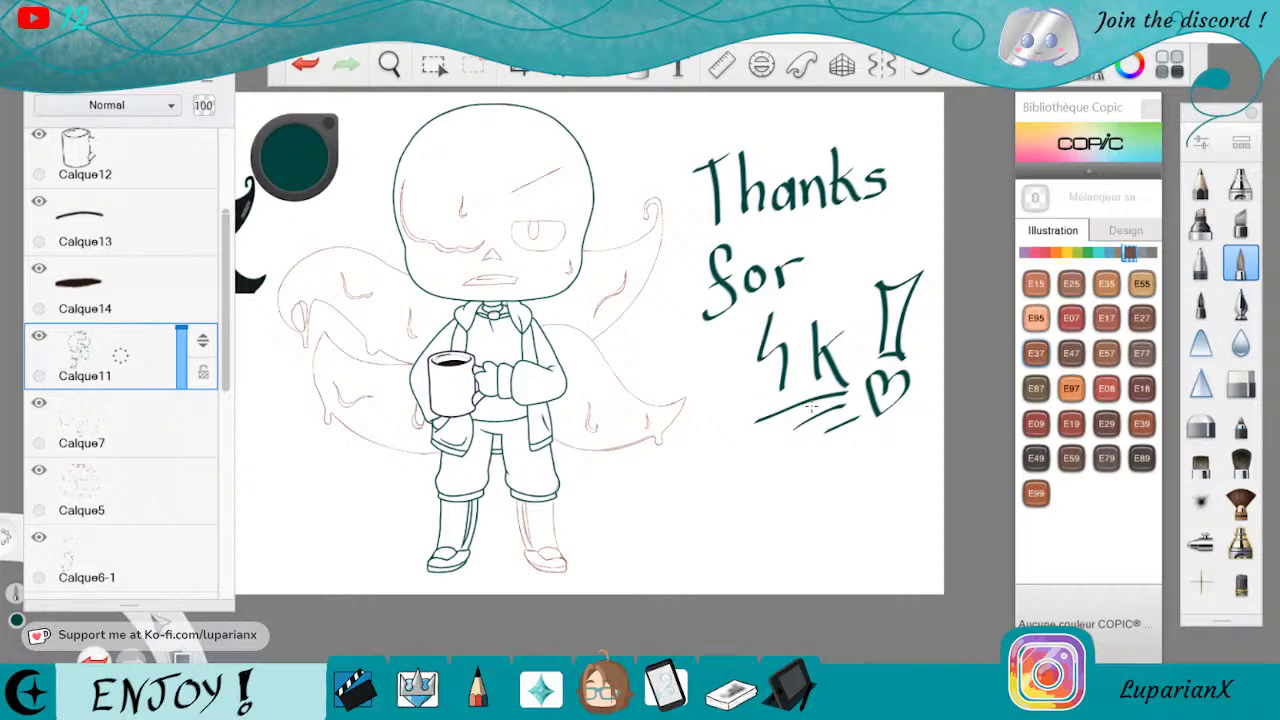
pyautogui.press('space')
pyautogui.moveTo(330, 470); pyautogui.dragTo(501, 403)
pyautogui.moveTo(722, 445); pyautogui.dragTo(669, 424)
pyautogui.moveTo(673, 489); pyautogui.dragTo(767, 298)
pyautogui.moveTo(921, 422); pyautogui.dragTo(890, 420)
pyautogui.click(884, 369)
pyautogui.moveTo(604, 155)
pyautogui.mouseDown()
pyautogui.moveTo(607, 285)
pyautogui.moveTo(660, 470)
pyautogui.mouseUp()
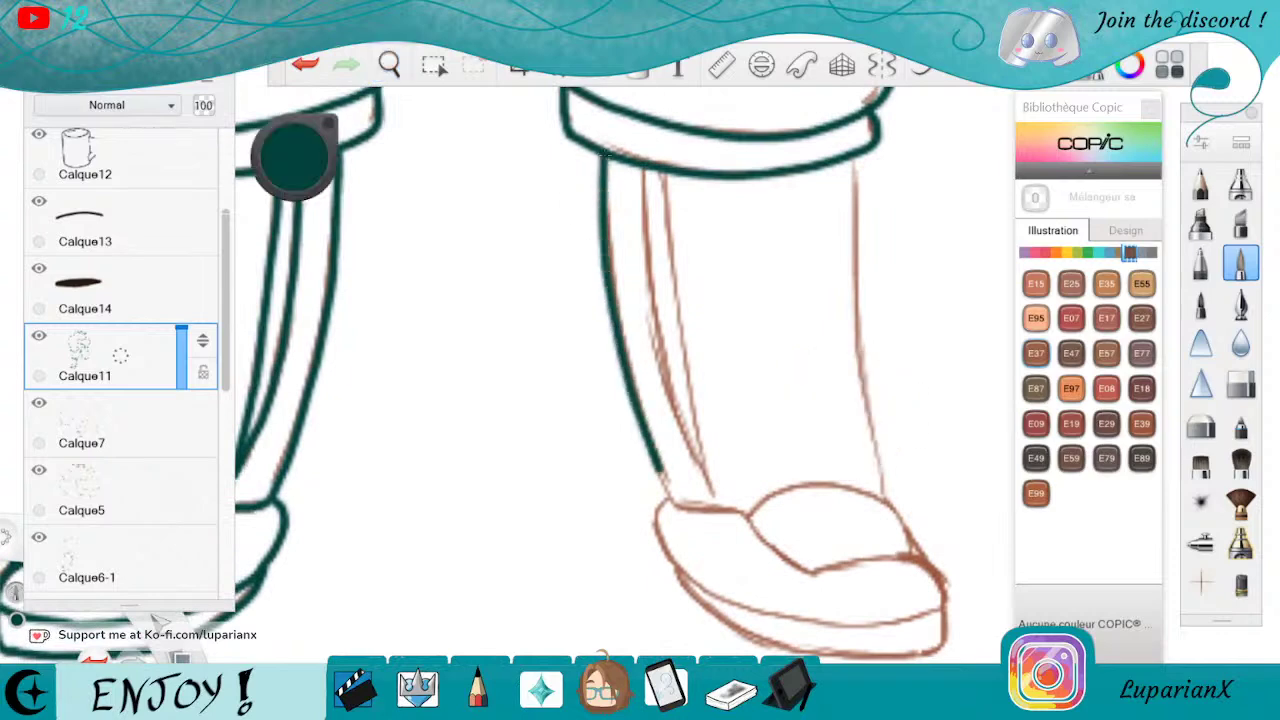
# Ink the lower leg's two inner stripes and its outer side edge, and erase the excess at the stripes' lower tip
pyautogui.moveTo(640, 172)
pyautogui.mouseDown()
pyautogui.moveTo(658, 347)
pyautogui.moveTo(710, 490)
pyautogui.mouseUp()
pyautogui.moveTo(665, 170)
pyautogui.mouseDown()
pyautogui.moveTo(669, 298)
pyautogui.moveTo(709, 488)
pyautogui.mouseUp()
pyautogui.moveTo(853, 172); pyautogui.dragTo(880, 486)
pyautogui.press('e')
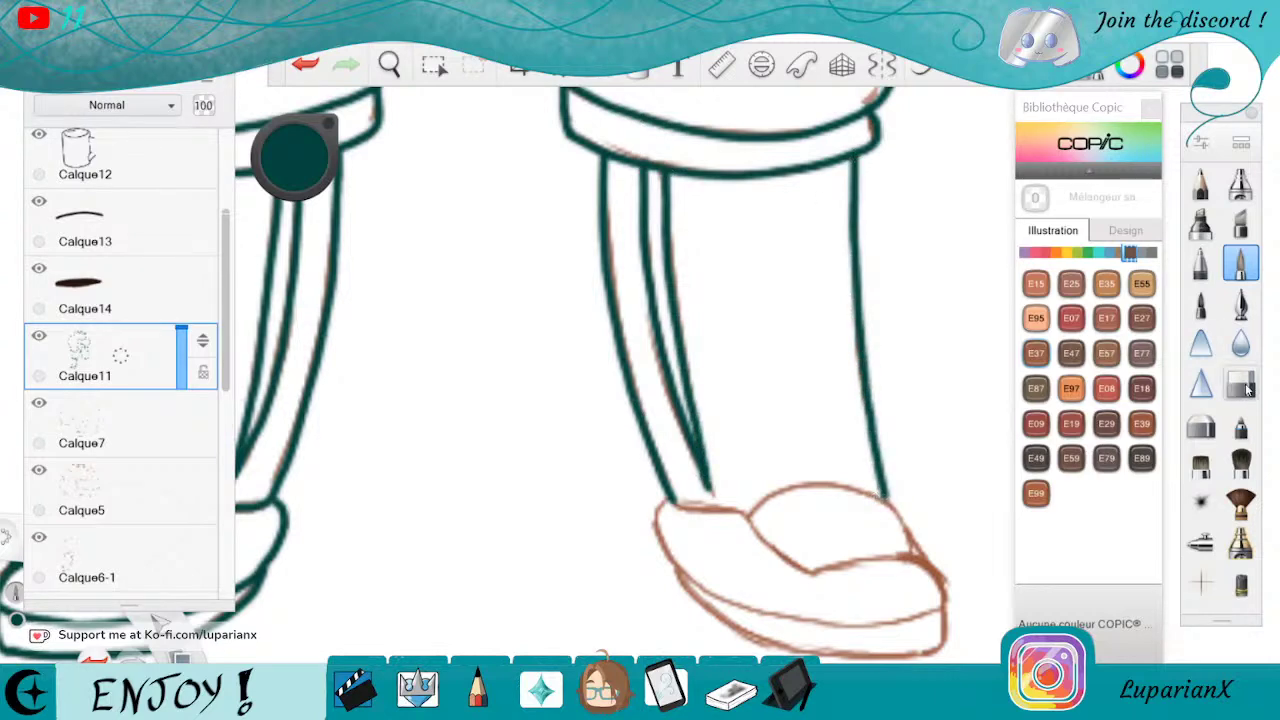
pyautogui.moveTo(708, 474); pyautogui.dragTo(706, 504)
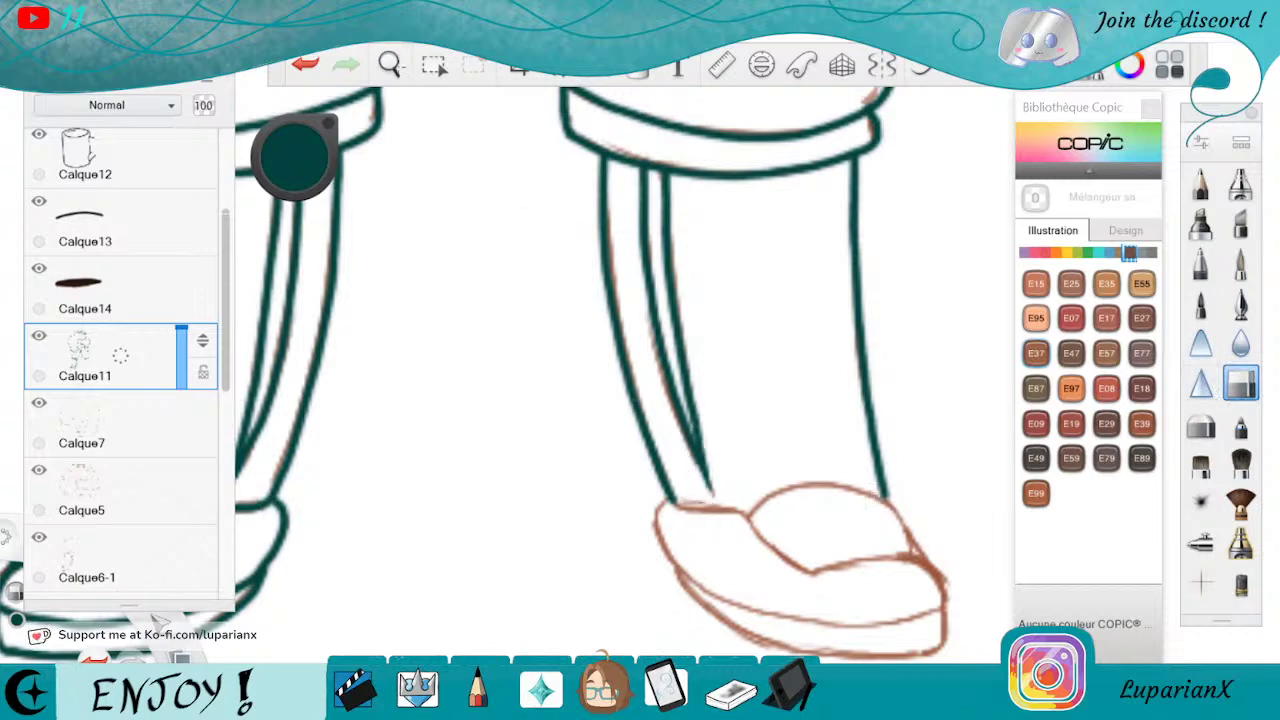
# Ink the two curved sole lines of the remaining shoe over the sketch
pyautogui.click(389, 64)
pyautogui.moveTo(840, 537); pyautogui.dragTo(809, 394)
pyautogui.moveTo(762, 439); pyautogui.dragTo(803, 504)
pyautogui.click(894, 412)
pyautogui.click(1239, 264)
pyautogui.moveTo(757, 252)
pyautogui.mouseDown()
pyautogui.moveTo(674, 339)
pyautogui.moveTo(651, 405)
pyautogui.moveTo(640, 564)
pyautogui.moveTo(653, 612)
pyautogui.moveTo(704, 606)
pyautogui.mouseUp()
pyautogui.moveTo(780, 236)
pyautogui.mouseDown()
pyautogui.moveTo(712, 325)
pyautogui.moveTo(688, 418)
pyautogui.moveTo(680, 490)
pyautogui.moveTo(690, 586)
pyautogui.moveTo(706, 608)
pyautogui.mouseUp()
# Ink the rest of the shoe: the ankle edge, the front outline and the rounded panel on top
pyautogui.click(389, 64)
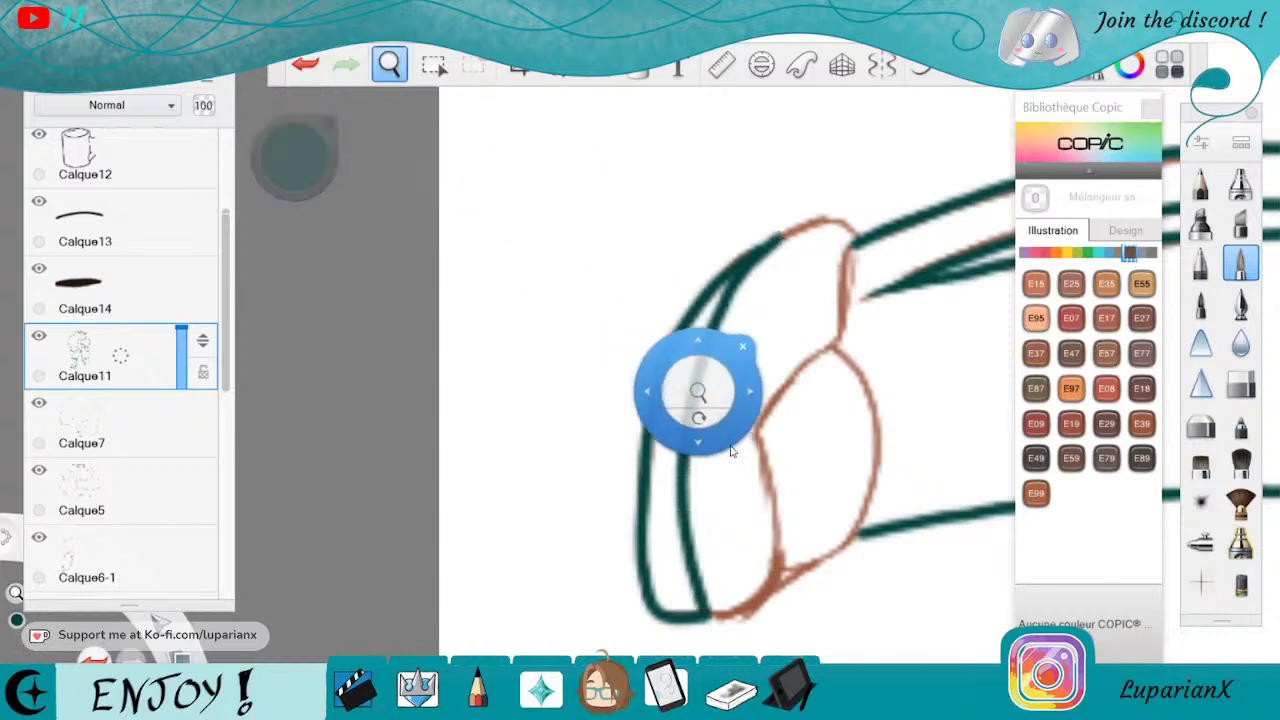
pyautogui.moveTo(719, 446)
pyautogui.mouseDown()
pyautogui.moveTo(666, 329)
pyautogui.moveTo(637, 383)
pyautogui.mouseUp()
pyautogui.click(794, 380)
pyautogui.moveTo(812, 382)
pyautogui.mouseDown()
pyautogui.moveTo(846, 402)
pyautogui.moveTo(855, 458)
pyautogui.mouseUp()
pyautogui.click(389, 64)
pyautogui.moveTo(720, 489); pyautogui.dragTo(850, 316)
pyautogui.moveTo(770, 228)
pyautogui.mouseDown()
pyautogui.moveTo(772, 370)
pyautogui.moveTo(672, 460)
pyautogui.moveTo(640, 544)
pyautogui.moveTo(668, 574)
pyautogui.moveTo(718, 560)
pyautogui.mouseUp()
pyautogui.moveTo(697, 250)
pyautogui.mouseDown()
pyautogui.moveTo(656, 313)
pyautogui.moveTo(651, 390)
pyautogui.moveTo(684, 446)
pyautogui.mouseUp()
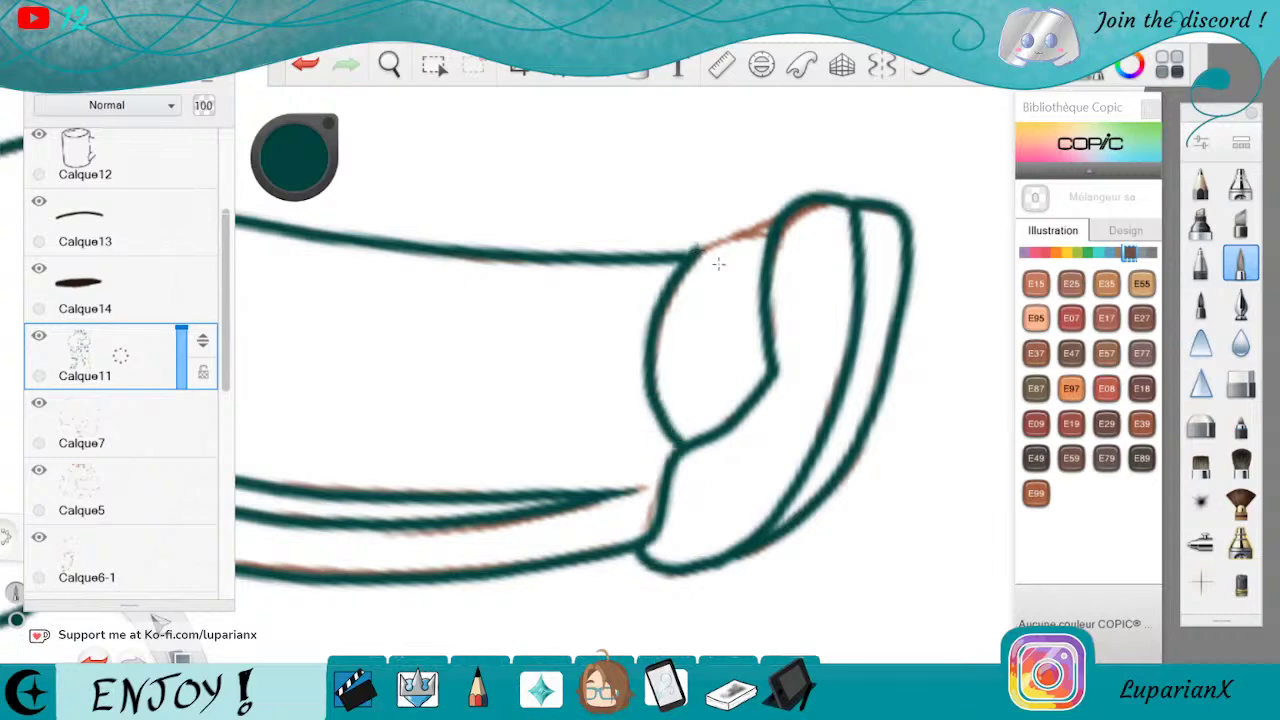
pyautogui.moveTo(697, 250); pyautogui.dragTo(785, 208)
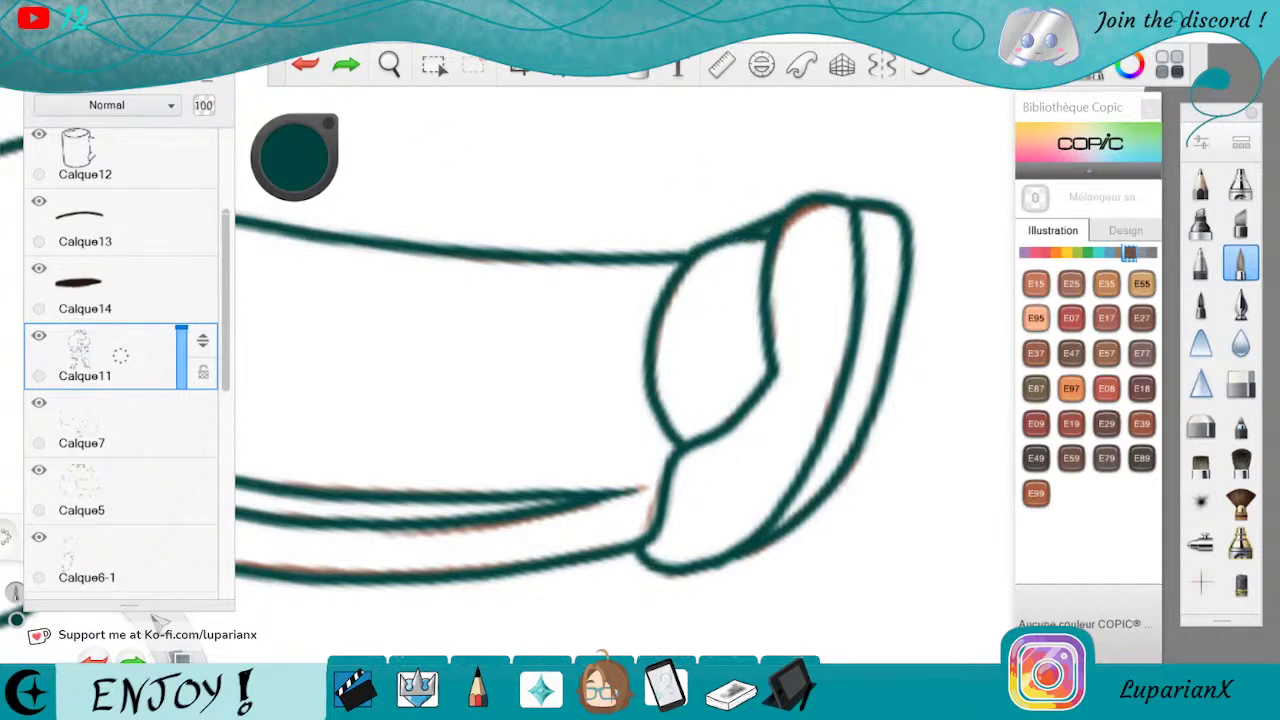
# Examine the finished legs and shoes, the whole inked character and the dark reference drawings beside it
pyautogui.click(389, 65)
pyautogui.moveTo(446, 134); pyautogui.dragTo(688, 513)
pyautogui.click(815, 442)
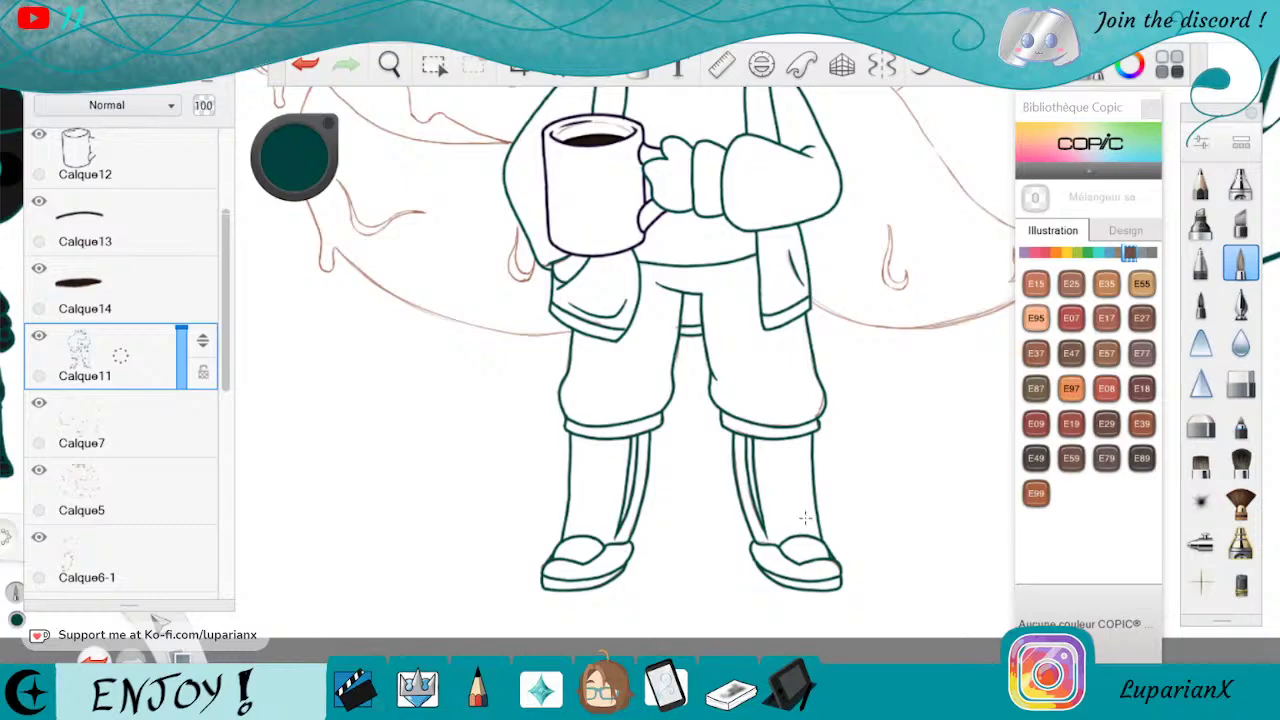
pyautogui.press('space')
pyautogui.moveTo(730, 225); pyautogui.dragTo(835, 553)
pyautogui.moveTo(600, 519); pyautogui.dragTo(739, 425)
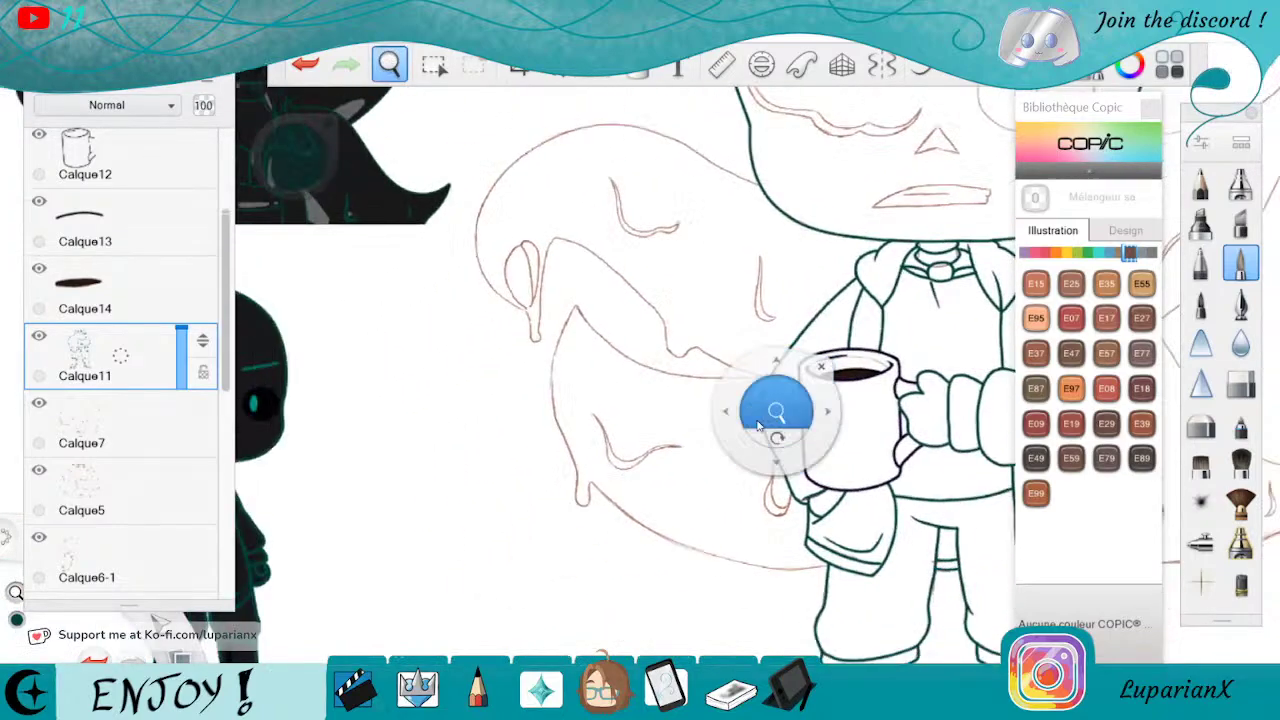
pyautogui.moveTo(908, 474); pyautogui.dragTo(818, 382)
pyautogui.moveTo(933, 510); pyautogui.dragTo(862, 443)
pyautogui.moveTo(888, 568); pyautogui.dragTo(894, 537)
pyautogui.moveTo(714, 457); pyautogui.dragTo(702, 520)
pyautogui.moveTo(625, 510); pyautogui.dragTo(811, 527)
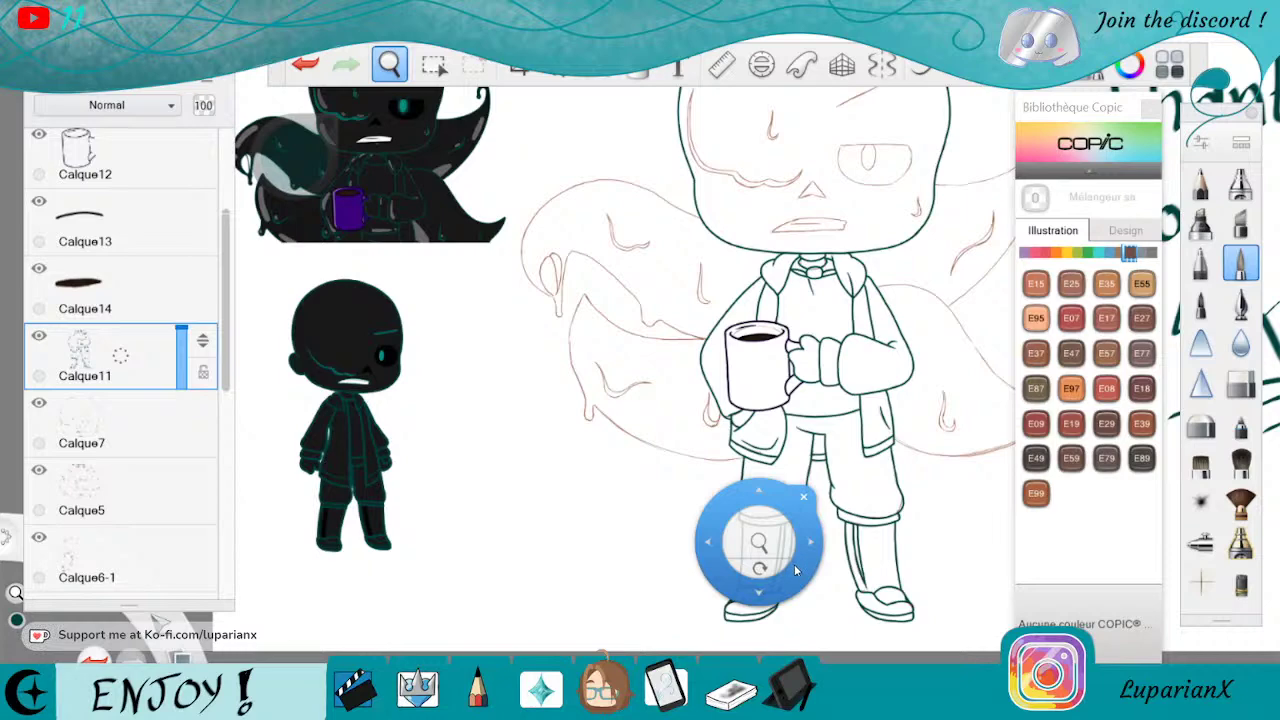
pyautogui.moveTo(866, 476); pyautogui.dragTo(784, 458)
pyautogui.click(812, 439)
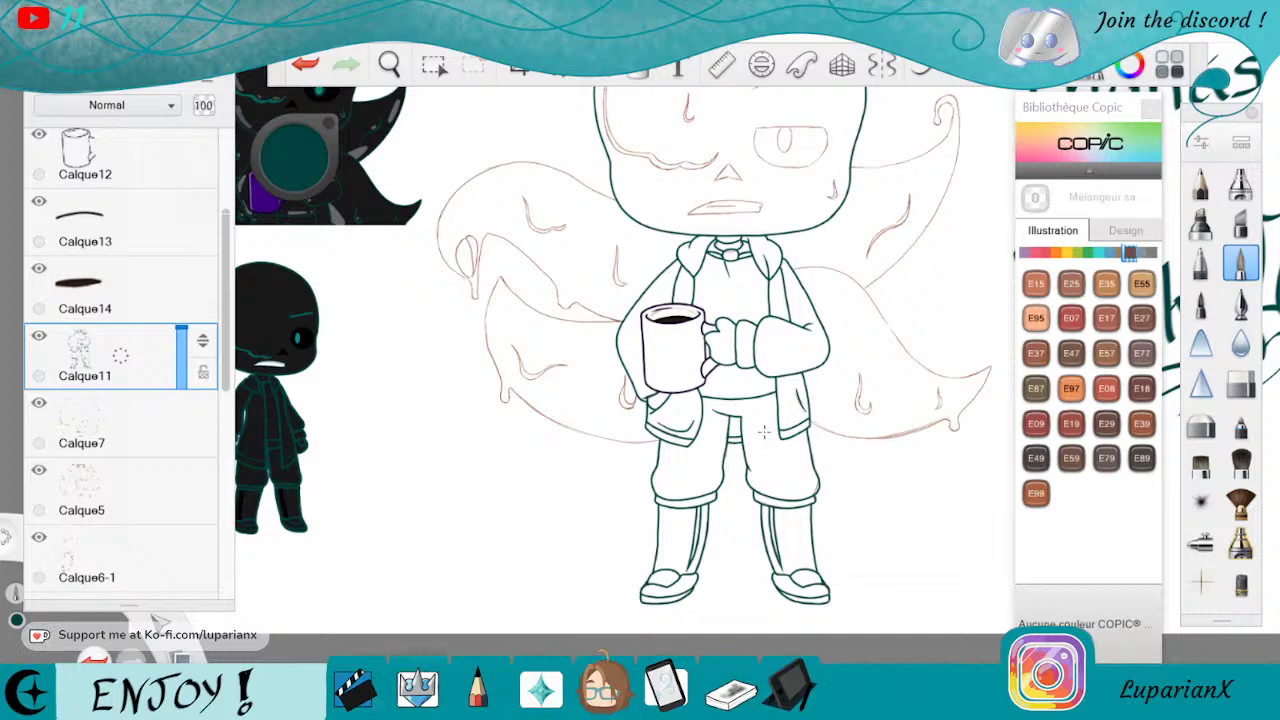
# Add layer Calque17 below the line art and ink the start of the tentacle's upper edge behind the shoulder
pyautogui.click(389, 64)
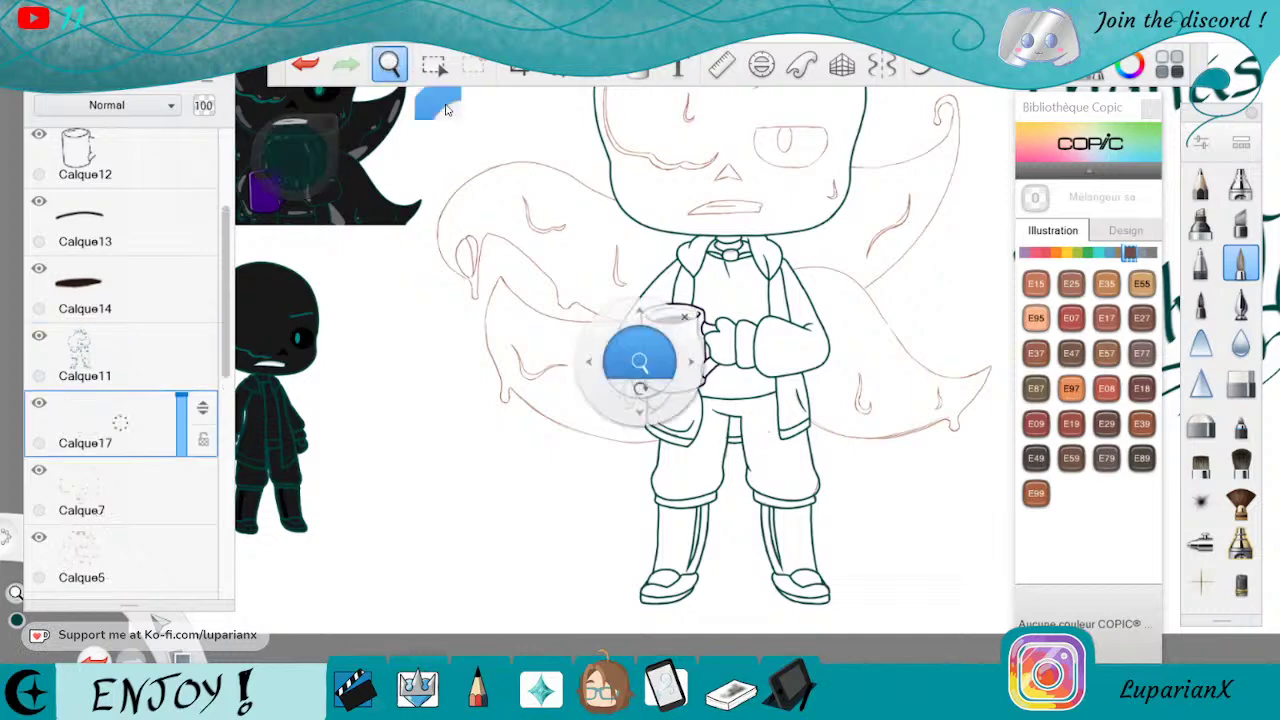
pyautogui.moveTo(750, 426)
pyautogui.mouseDown()
pyautogui.moveTo(850, 390)
pyautogui.moveTo(692, 512)
pyautogui.moveTo(891, 477)
pyautogui.moveTo(823, 422)
pyautogui.moveTo(800, 374)
pyautogui.mouseUp()
pyautogui.moveTo(686, 498); pyautogui.dragTo(746, 434)
pyautogui.moveTo(773, 246); pyautogui.dragTo(750, 275)
pyautogui.hotkey('ctrl', 'z')
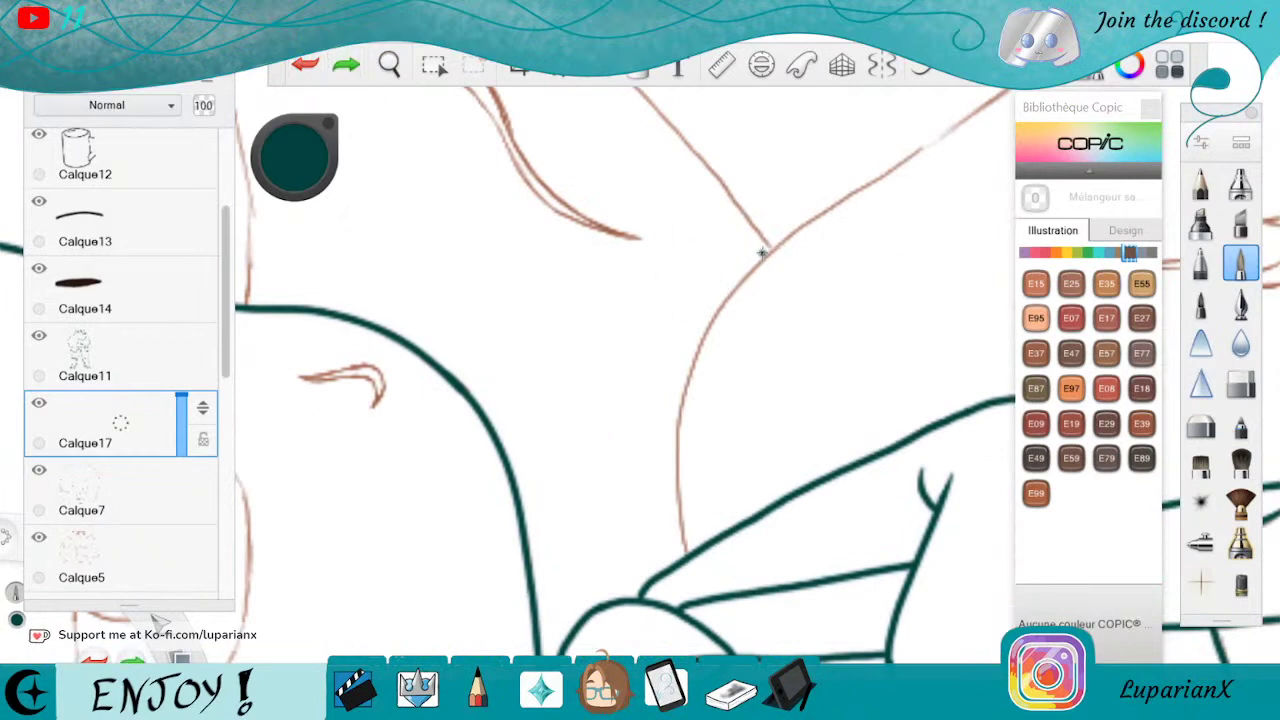
pyautogui.moveTo(843, 198)
pyautogui.mouseDown()
pyautogui.moveTo(715, 314)
pyautogui.moveTo(688, 373)
pyautogui.moveTo(676, 518)
pyautogui.moveTo(687, 552)
pyautogui.mouseUp()
# Turn on stroke smoothing at level 3 and ink the tentacle's lower edge from the jacket to the drip near its tip
pyautogui.press('space')
pyautogui.moveTo(969, 248); pyautogui.dragTo(697, 376)
pyautogui.moveTo(960, 430); pyautogui.dragTo(747, 342)
pyautogui.moveTo(826, 446); pyautogui.dragTo(450, 400)
pyautogui.moveTo(436, 494); pyautogui.dragTo(603, 311)
pyautogui.moveTo(688, 324)
pyautogui.mouseDown()
pyautogui.moveTo(672, 404)
pyautogui.moveTo(780, 334)
pyautogui.moveTo(778, 349)
pyautogui.mouseUp()
pyautogui.moveTo(738, 440); pyautogui.dragTo(743, 414)
pyautogui.click(958, 74)
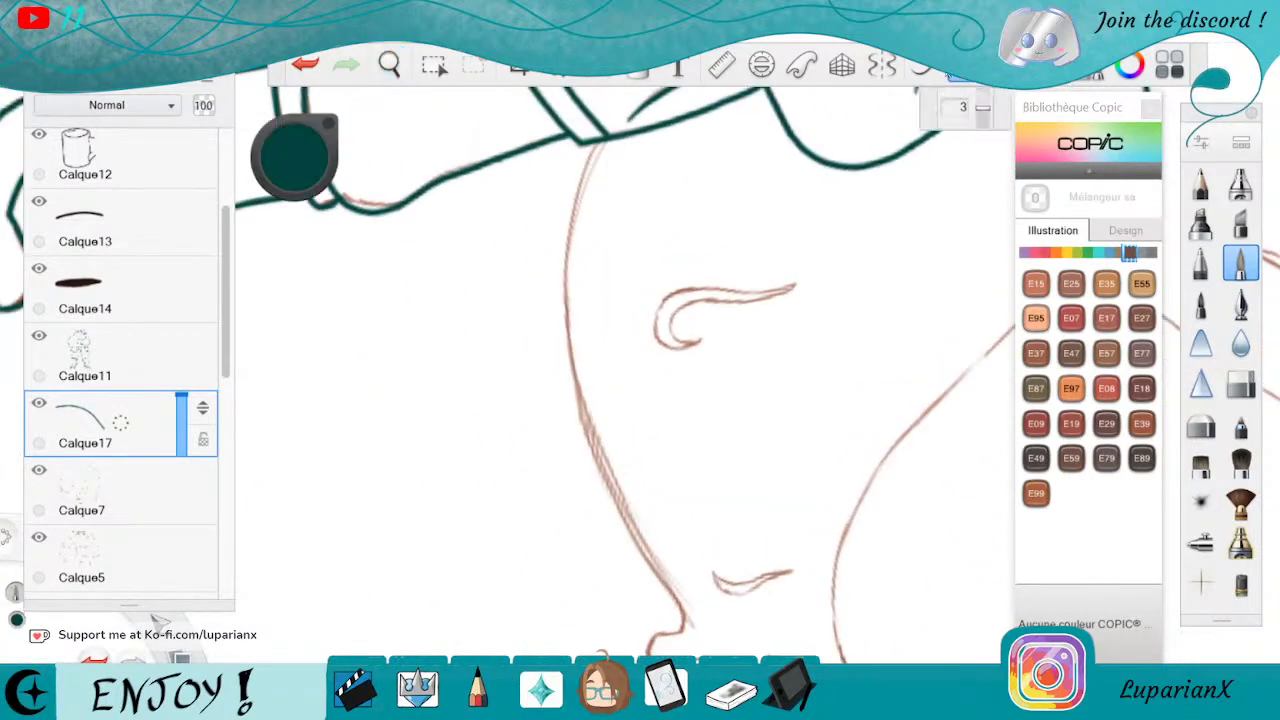
pyautogui.moveTo(595, 142)
pyautogui.mouseDown()
pyautogui.moveTo(566, 278)
pyautogui.moveTo(568, 370)
pyautogui.moveTo(613, 503)
pyautogui.moveTo(676, 622)
pyautogui.mouseUp()
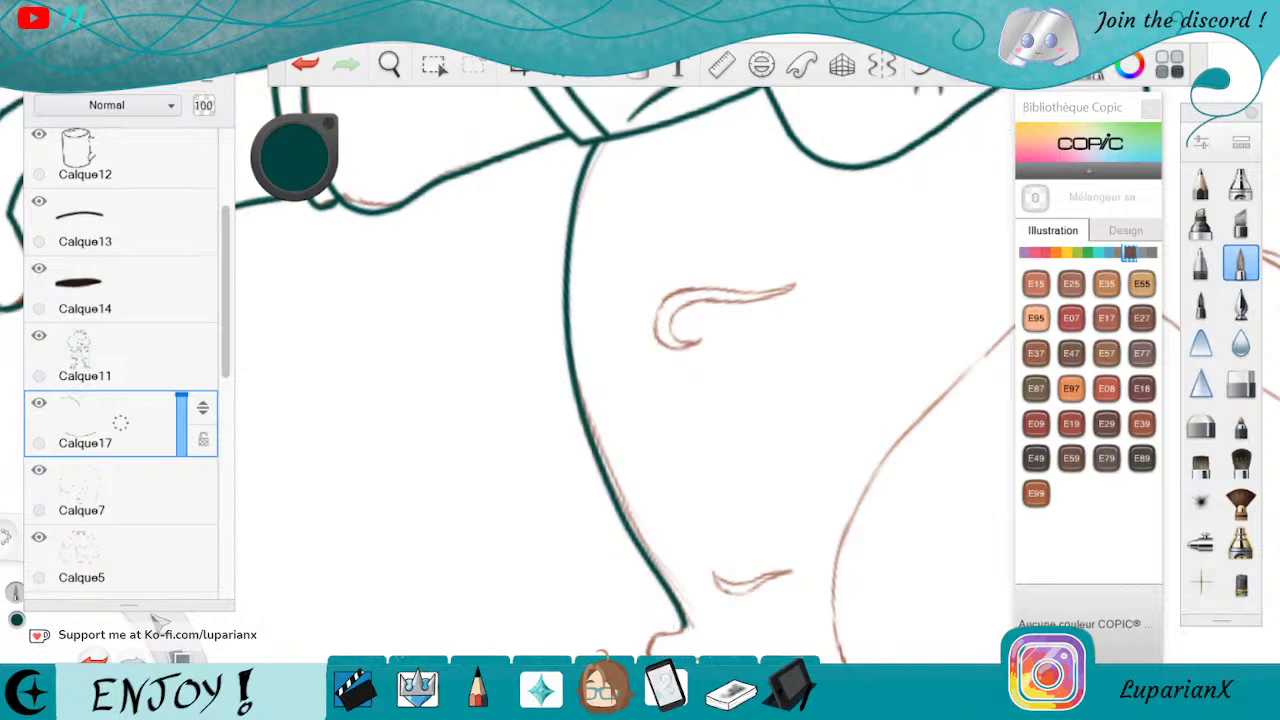
# Continue inking the tentacle's upper edge along the sketch down to its pointed tip
pyautogui.click(389, 64)
pyautogui.moveTo(800, 458); pyautogui.dragTo(718, 254)
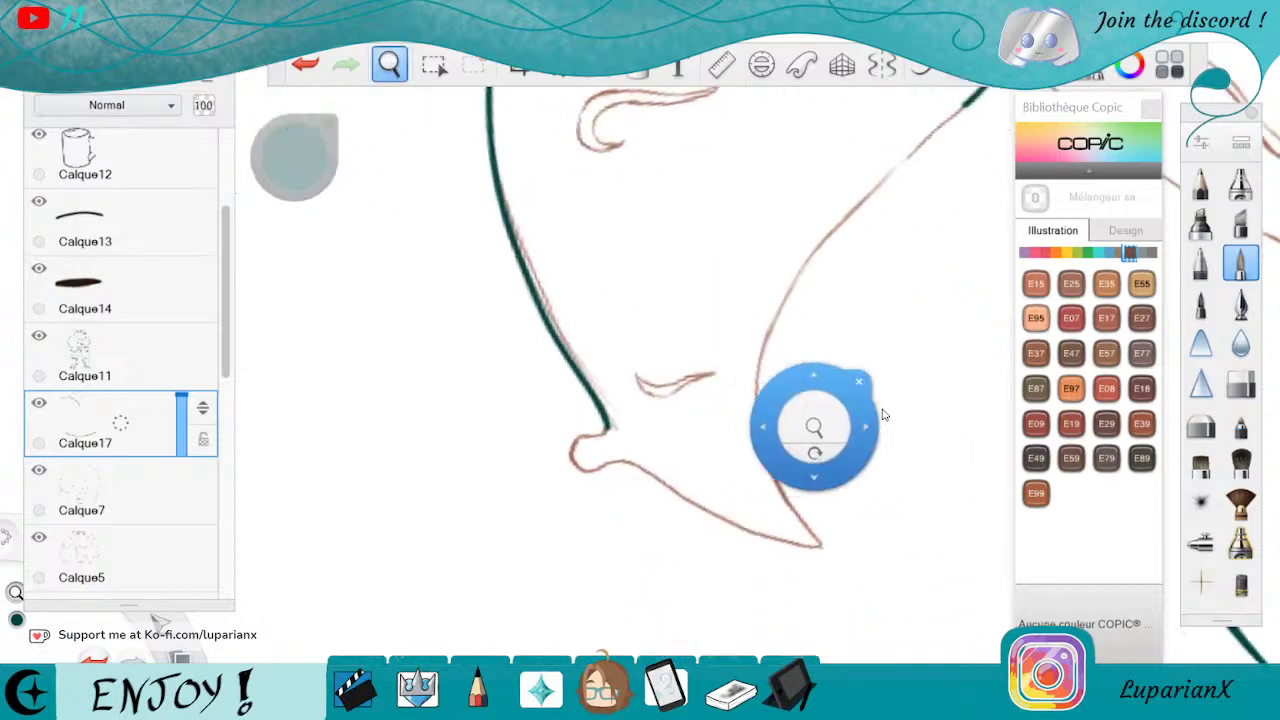
pyautogui.moveTo(872, 412); pyautogui.dragTo(763, 461)
pyautogui.click(778, 420)
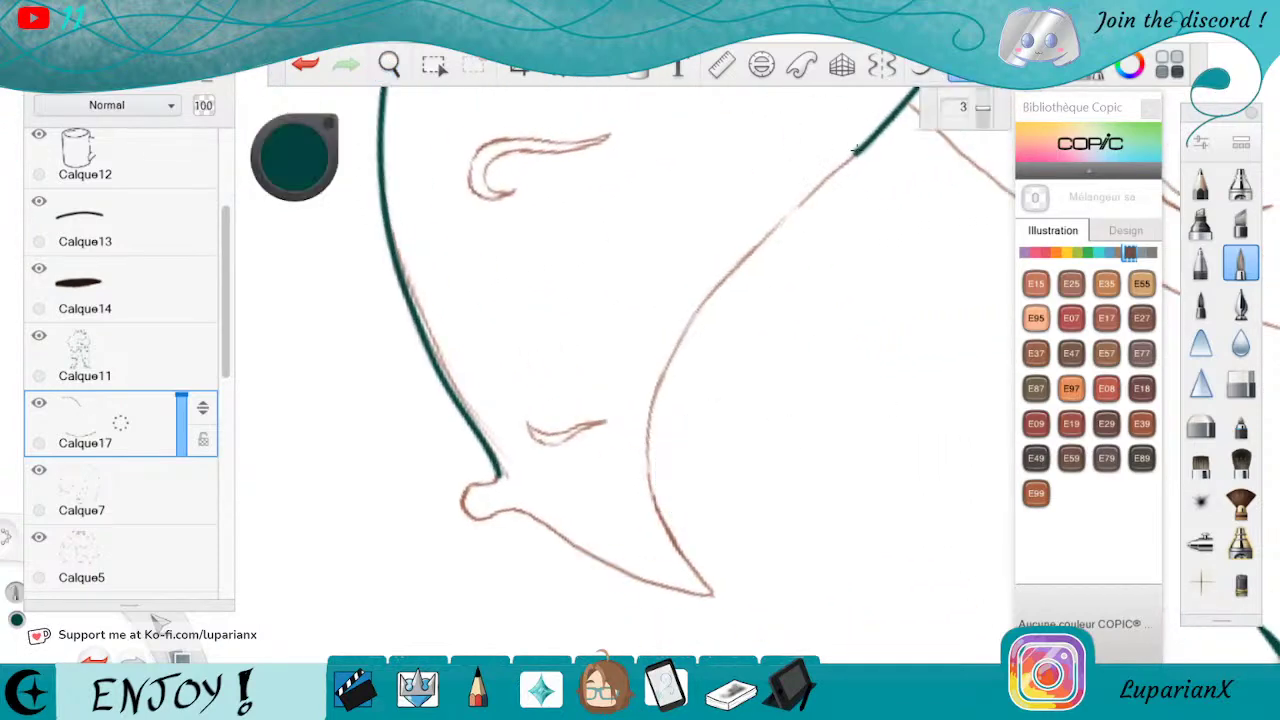
pyautogui.moveTo(795, 208); pyautogui.dragTo(742, 262)
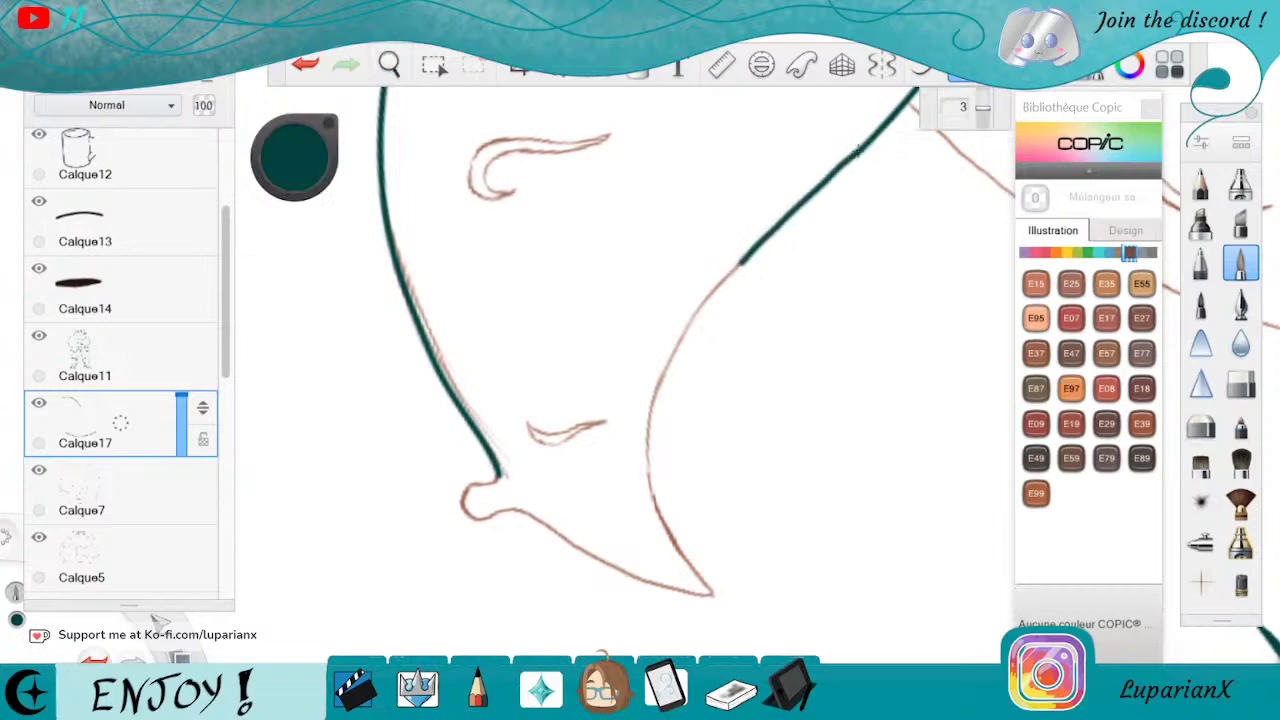
pyautogui.moveTo(645, 446)
pyautogui.mouseDown()
pyautogui.moveTo(656, 500)
pyautogui.moveTo(712, 593)
pyautogui.mouseUp()
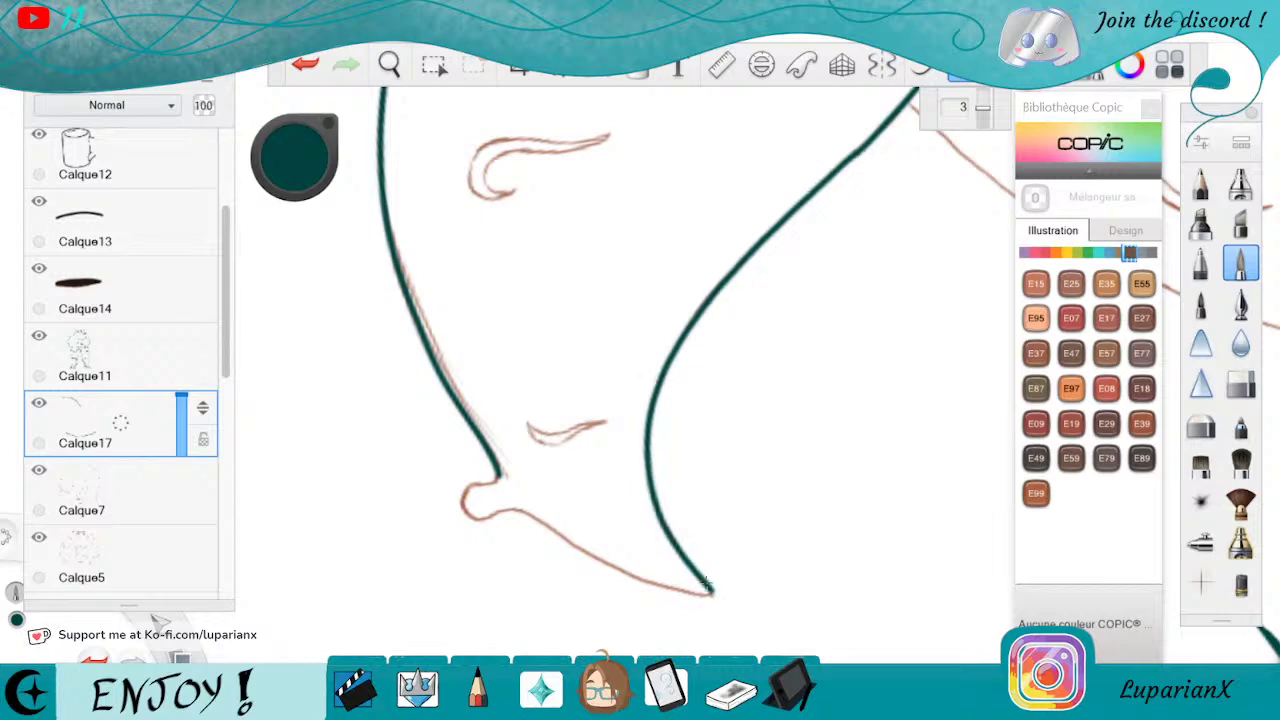
# Erase the uneven joint in the tentacle's upper edge and redraw that short section as one smooth line
pyautogui.click(1240, 382)
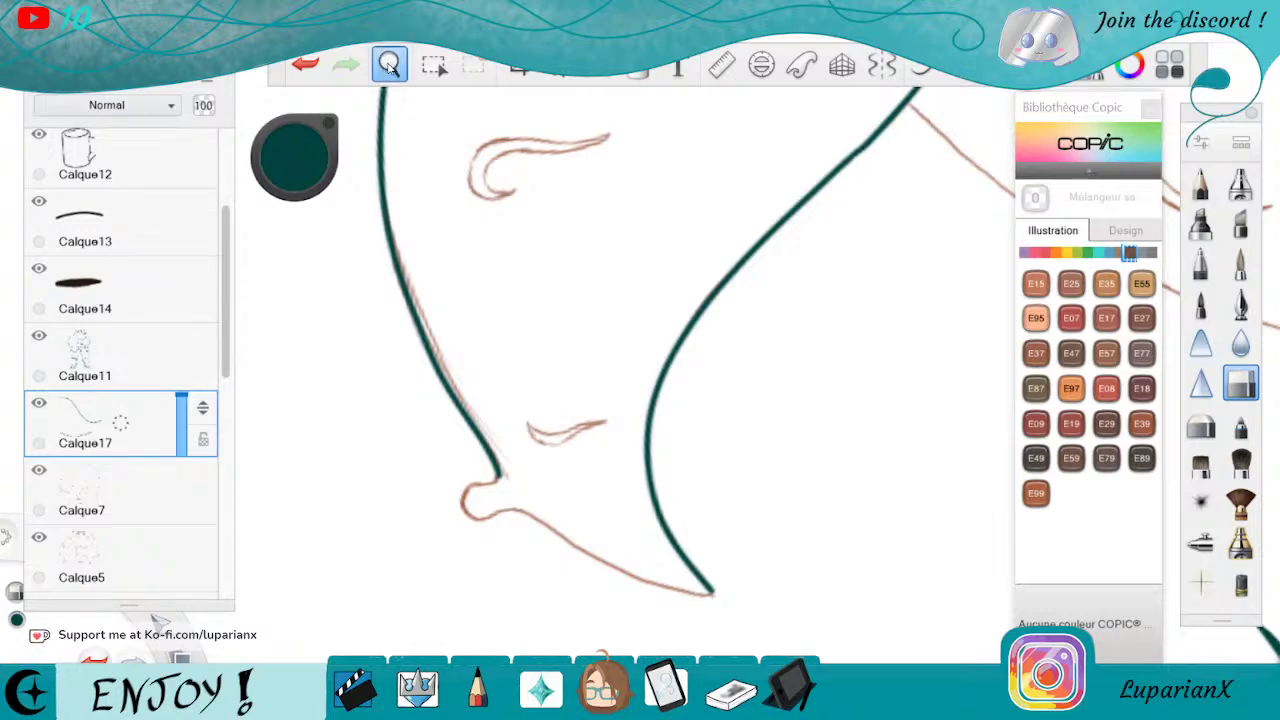
pyautogui.click(389, 64)
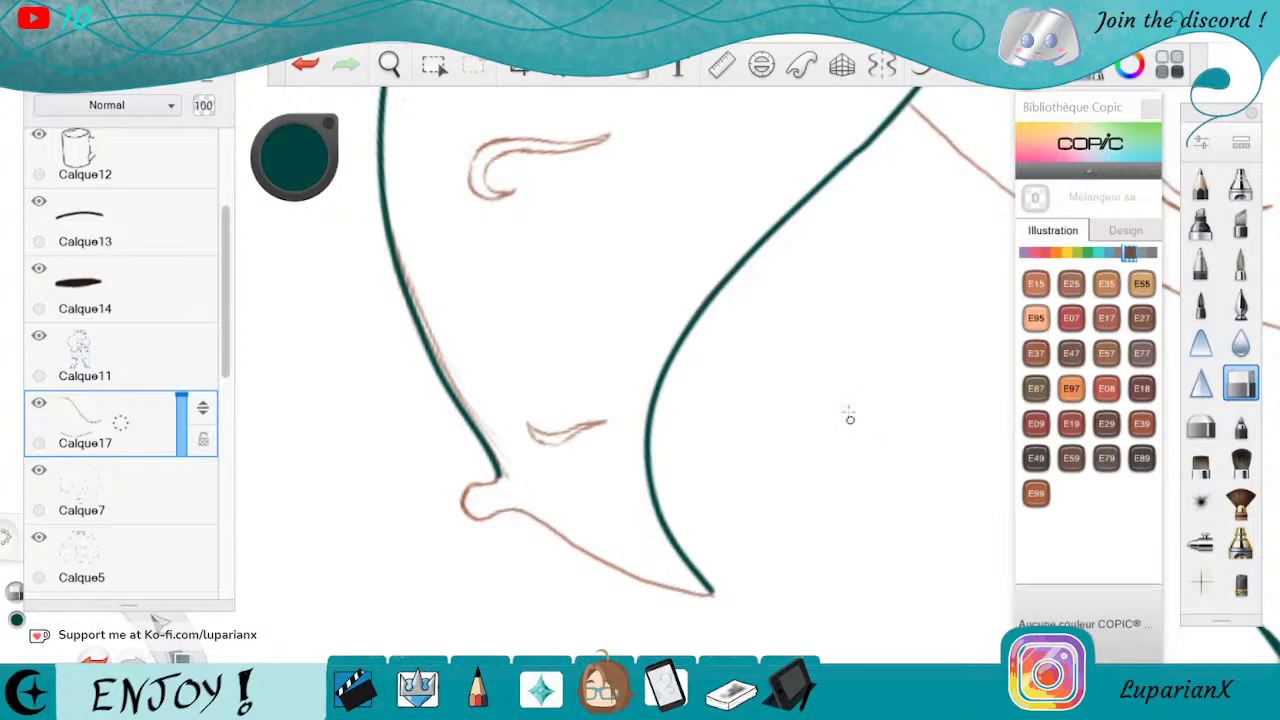
pyautogui.click(389, 64)
pyautogui.moveTo(872, 319)
pyautogui.mouseDown()
pyautogui.moveTo(757, 422)
pyautogui.moveTo(776, 409)
pyautogui.moveTo(771, 302)
pyautogui.mouseUp()
pyautogui.moveTo(771, 302)
pyautogui.mouseDown()
pyautogui.moveTo(686, 309)
pyautogui.moveTo(772, 455)
pyautogui.mouseUp()
pyautogui.press('space')
pyautogui.moveTo(756, 398); pyautogui.dragTo(742, 414)
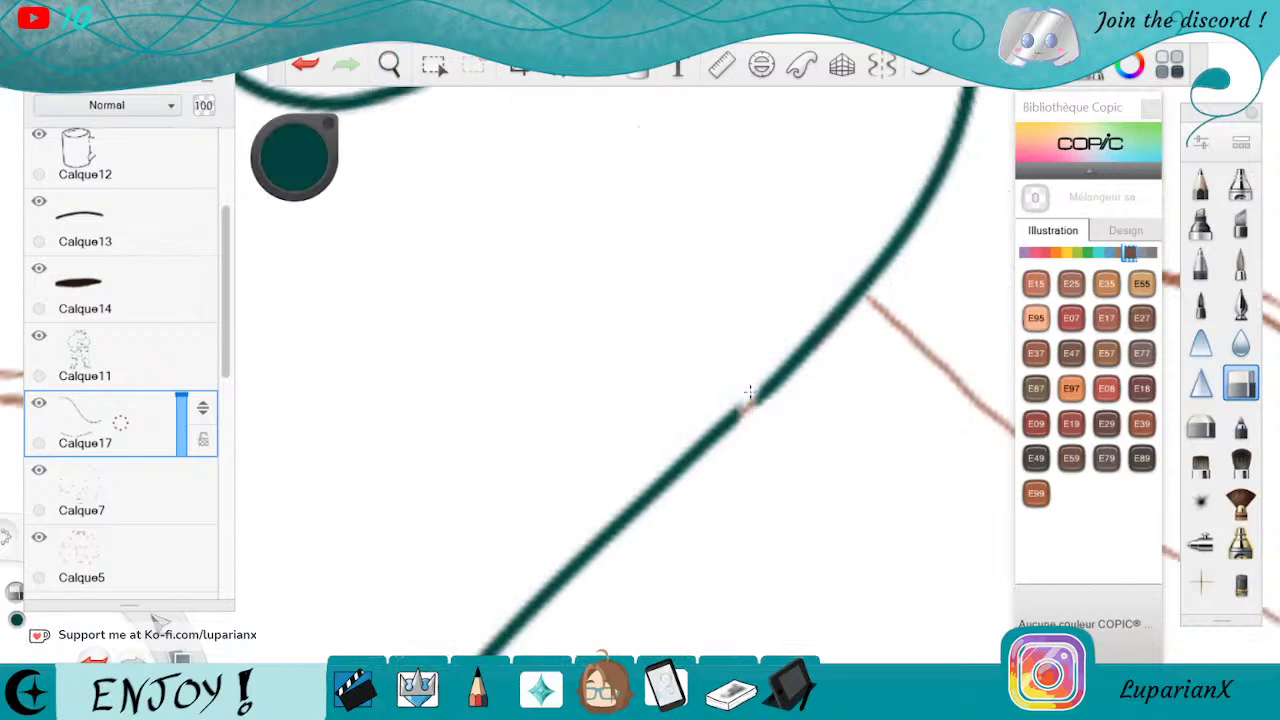
pyautogui.click(1230, 261)
pyautogui.moveTo(770, 386); pyautogui.dragTo(722, 430)
# Ink the short edge between the tentacle's drip and its pointed tip
pyautogui.press('space')
pyautogui.moveTo(641, 364); pyautogui.dragTo(508, 517)
pyautogui.moveTo(714, 543)
pyautogui.mouseDown()
pyautogui.moveTo(563, 469)
pyautogui.moveTo(749, 486)
pyautogui.moveTo(846, 372)
pyautogui.mouseUp()
pyautogui.click(888, 300)
pyautogui.moveTo(716, 160)
pyautogui.mouseDown()
pyautogui.moveTo(641, 450)
pyautogui.moveTo(634, 546)
pyautogui.moveTo(648, 600)
pyautogui.mouseUp()
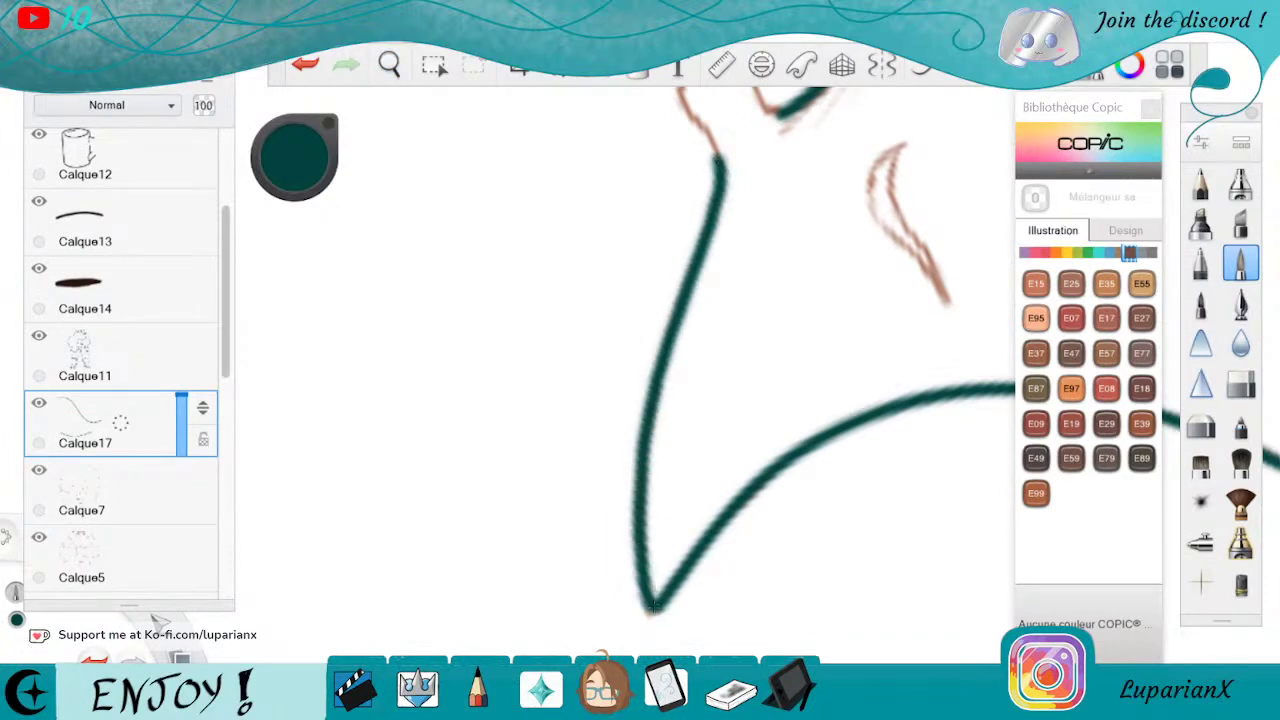
# Trim the end of the tentacle's lower edge with the eraser and ink the rounded drip joining both edges
pyautogui.click(389, 64)
pyautogui.moveTo(750, 182); pyautogui.dragTo(734, 494)
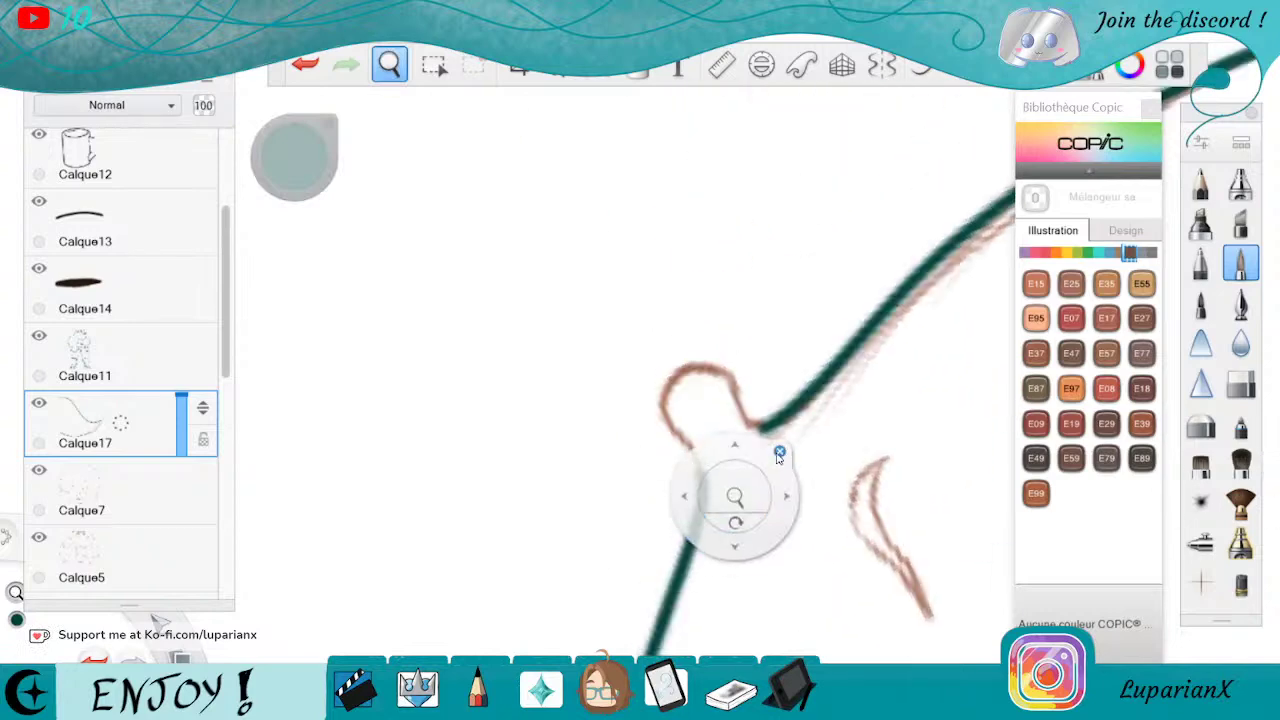
pyautogui.click(781, 452)
pyautogui.press('e')
pyautogui.moveTo(760, 428); pyautogui.dragTo(773, 440)
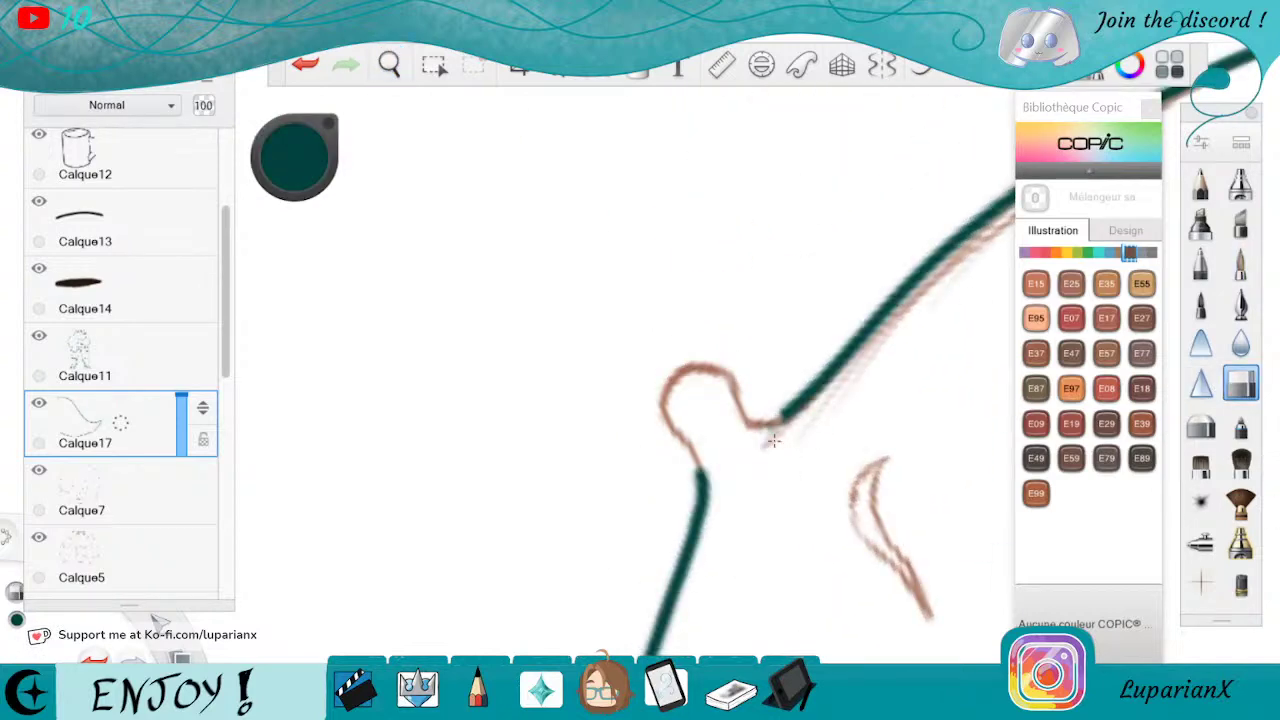
pyautogui.click(1232, 264)
pyautogui.moveTo(675, 377)
pyautogui.mouseDown()
pyautogui.moveTo(660, 405)
pyautogui.moveTo(700, 485)
pyautogui.mouseUp()
pyautogui.moveTo(675, 370)
pyautogui.mouseDown()
pyautogui.moveTo(724, 372)
pyautogui.moveTo(748, 420)
pyautogui.moveTo(790, 418)
pyautogui.mouseUp()
# Ink and fill the small curved highlight near the tentacle's tip, and pick the eraser to refine its edges
pyautogui.click(389, 65)
pyautogui.moveTo(447, 132)
pyautogui.mouseDown()
pyautogui.moveTo(443, 120)
pyautogui.moveTo(701, 500)
pyautogui.moveTo(806, 248)
pyautogui.moveTo(666, 149)
pyautogui.moveTo(528, 391)
pyautogui.moveTo(702, 473)
pyautogui.moveTo(780, 355)
pyautogui.moveTo(800, 455)
pyautogui.moveTo(777, 536)
pyautogui.mouseUp()
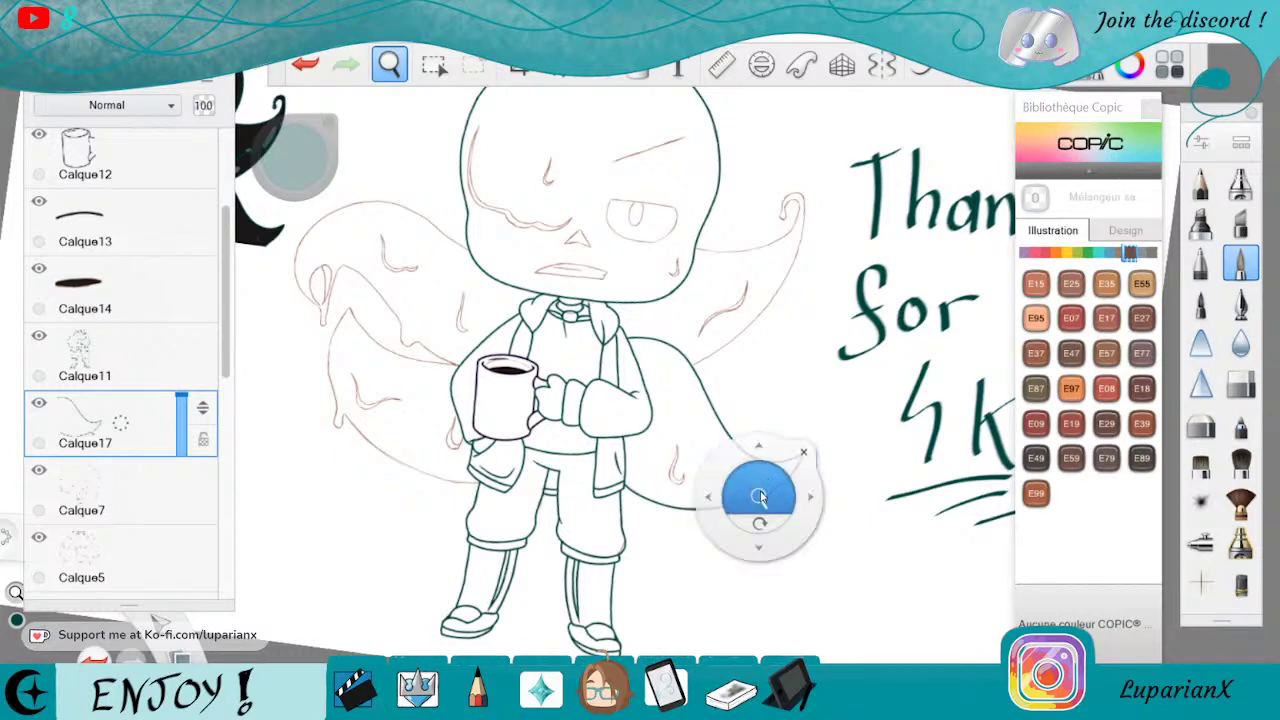
pyautogui.moveTo(762, 484); pyautogui.dragTo(849, 292)
pyautogui.moveTo(723, 486); pyautogui.dragTo(776, 448)
pyautogui.click(847, 392)
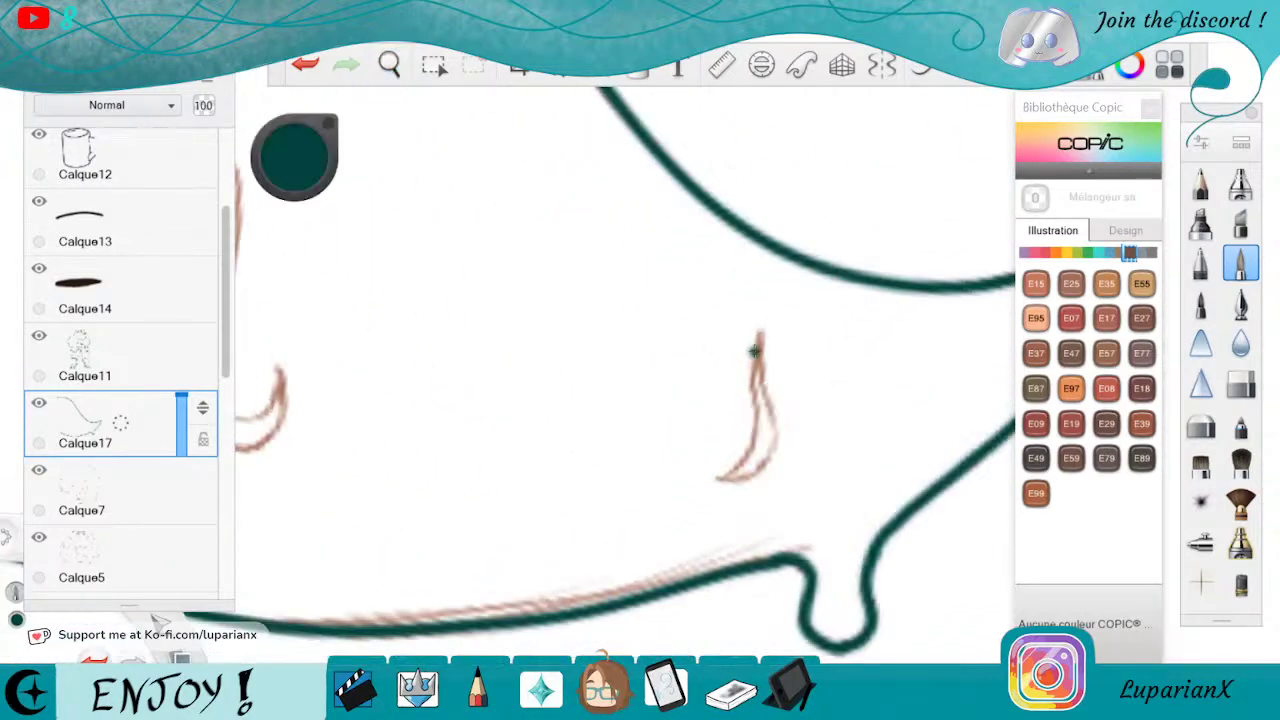
pyautogui.moveTo(761, 335)
pyautogui.mouseDown()
pyautogui.moveTo(757, 440)
pyautogui.moveTo(716, 465)
pyautogui.moveTo(765, 456)
pyautogui.mouseUp()
pyautogui.moveTo(762, 384)
pyautogui.mouseDown()
pyautogui.moveTo(770, 438)
pyautogui.moveTo(756, 466)
pyautogui.moveTo(766, 416)
pyautogui.mouseUp()
pyautogui.click(1240, 382)
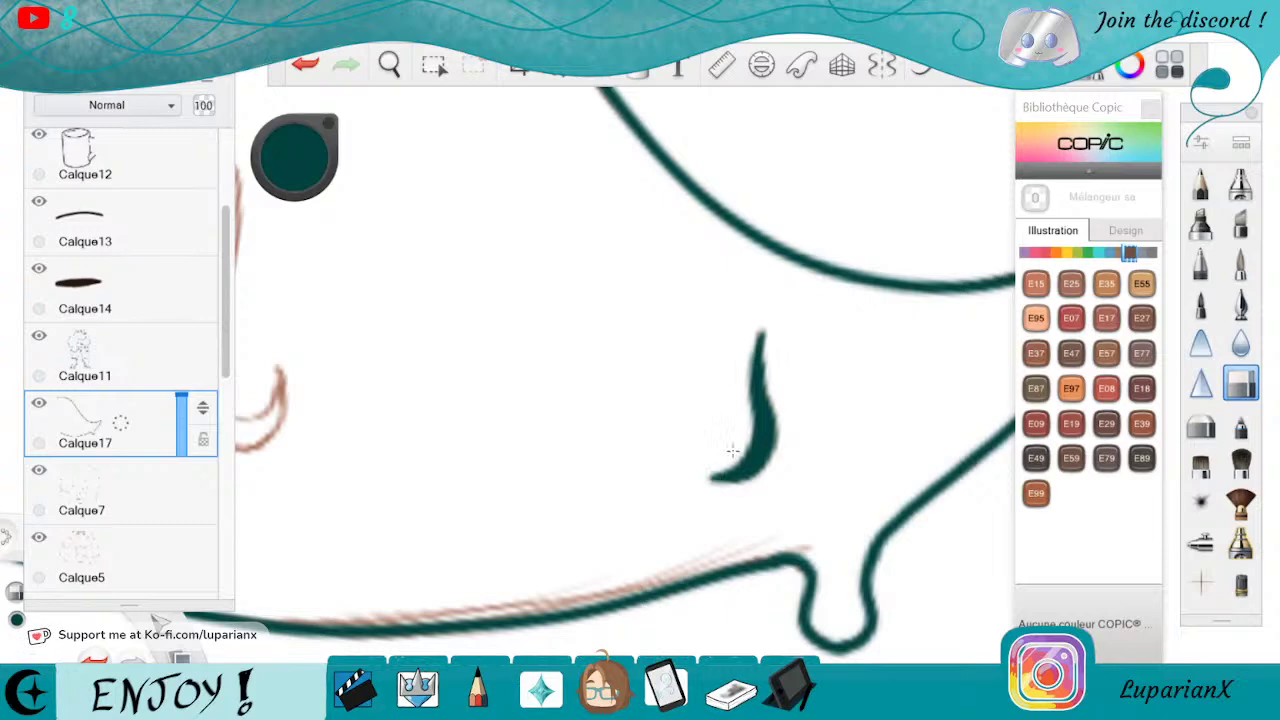
# Ink the upper stem of the larger hook-shaped highlight beside the jacket, starting its fill in teal
pyautogui.click(389, 64)
pyautogui.moveTo(406, 374); pyautogui.dragTo(850, 446)
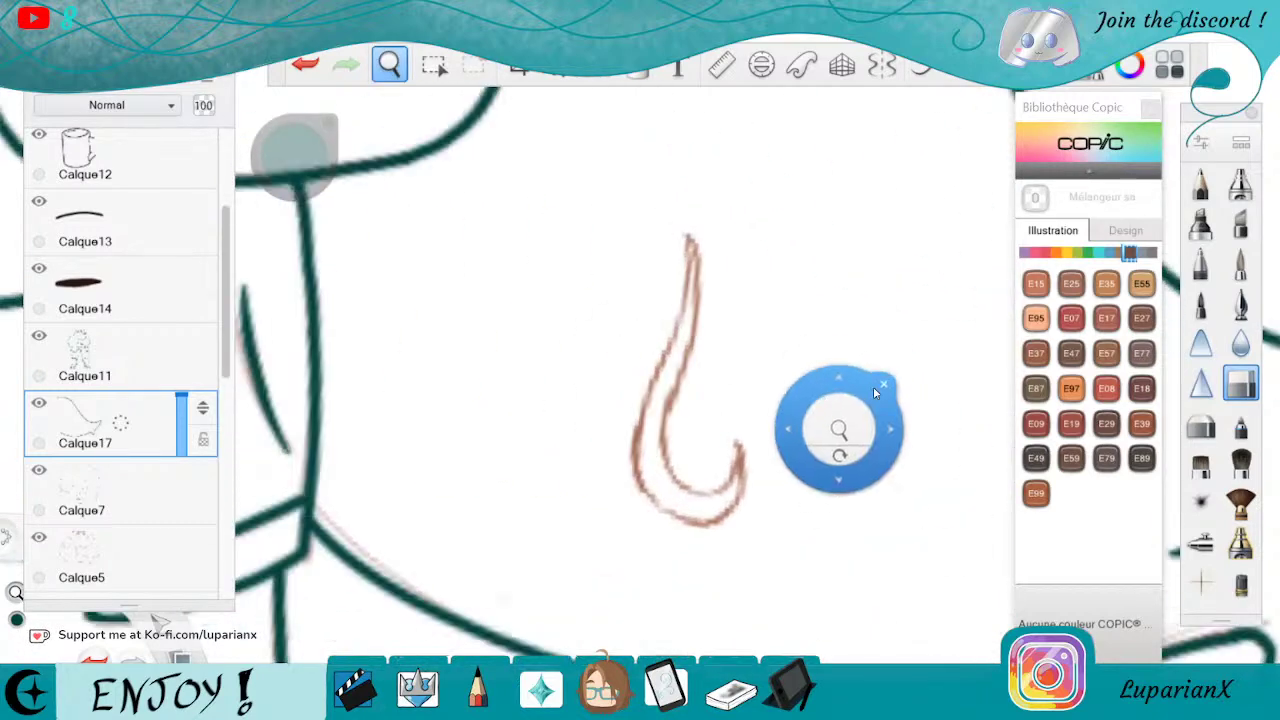
pyautogui.click(1240, 262)
pyautogui.moveTo(689, 240)
pyautogui.mouseDown()
pyautogui.moveTo(677, 338)
pyautogui.moveTo(632, 472)
pyautogui.mouseUp()
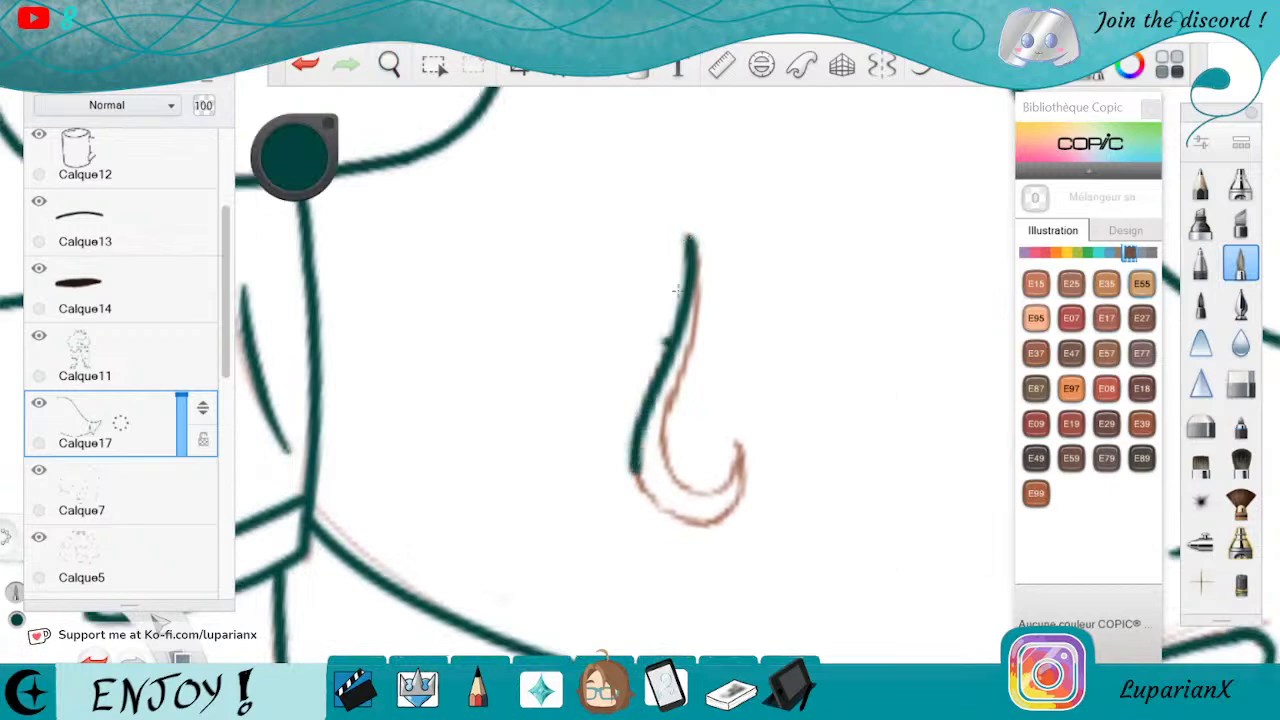
pyautogui.moveTo(689, 257)
pyautogui.mouseDown()
pyautogui.moveTo(684, 345)
pyautogui.moveTo(645, 482)
pyautogui.moveTo(667, 497)
pyautogui.moveTo(646, 496)
pyautogui.moveTo(668, 496)
pyautogui.mouseUp()
pyautogui.moveTo(652, 440); pyautogui.dragTo(681, 500)
# Thicken and fill the body of the hook-shaped highlight around its bend
pyautogui.press('space')
pyautogui.moveTo(790, 410)
pyautogui.mouseDown()
pyautogui.moveTo(757, 478)
pyautogui.moveTo(600, 526)
pyautogui.mouseUp()
pyautogui.moveTo(594, 472); pyautogui.dragTo(691, 474)
pyautogui.moveTo(692, 486); pyautogui.dragTo(709, 407)
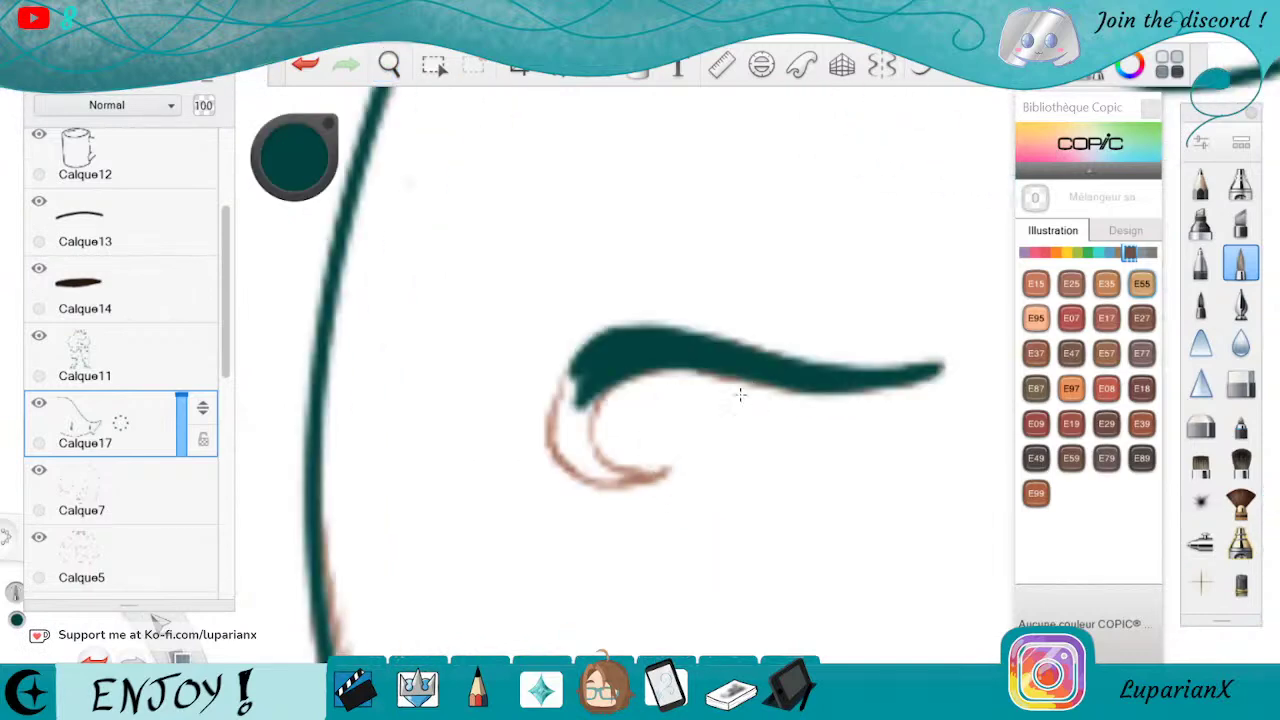
pyautogui.moveTo(601, 373)
pyautogui.mouseDown()
pyautogui.moveTo(570, 455)
pyautogui.moveTo(558, 385)
pyautogui.moveTo(596, 362)
pyautogui.moveTo(560, 448)
pyautogui.mouseUp()
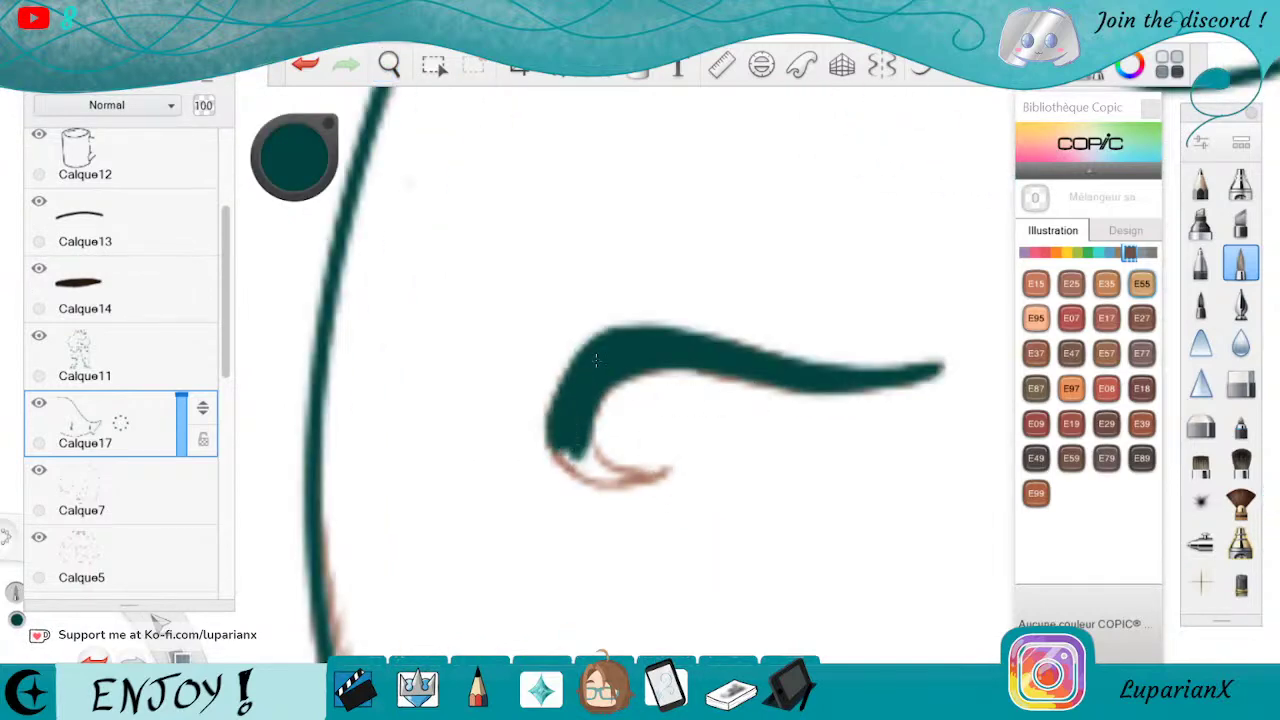
# Ink and fill the curled end of the hook-shaped highlight, and pick the eraser for cleaning its edges
pyautogui.click(385, 63)
pyautogui.moveTo(740, 505); pyautogui.dragTo(574, 497)
pyautogui.moveTo(637, 431); pyautogui.dragTo(686, 403)
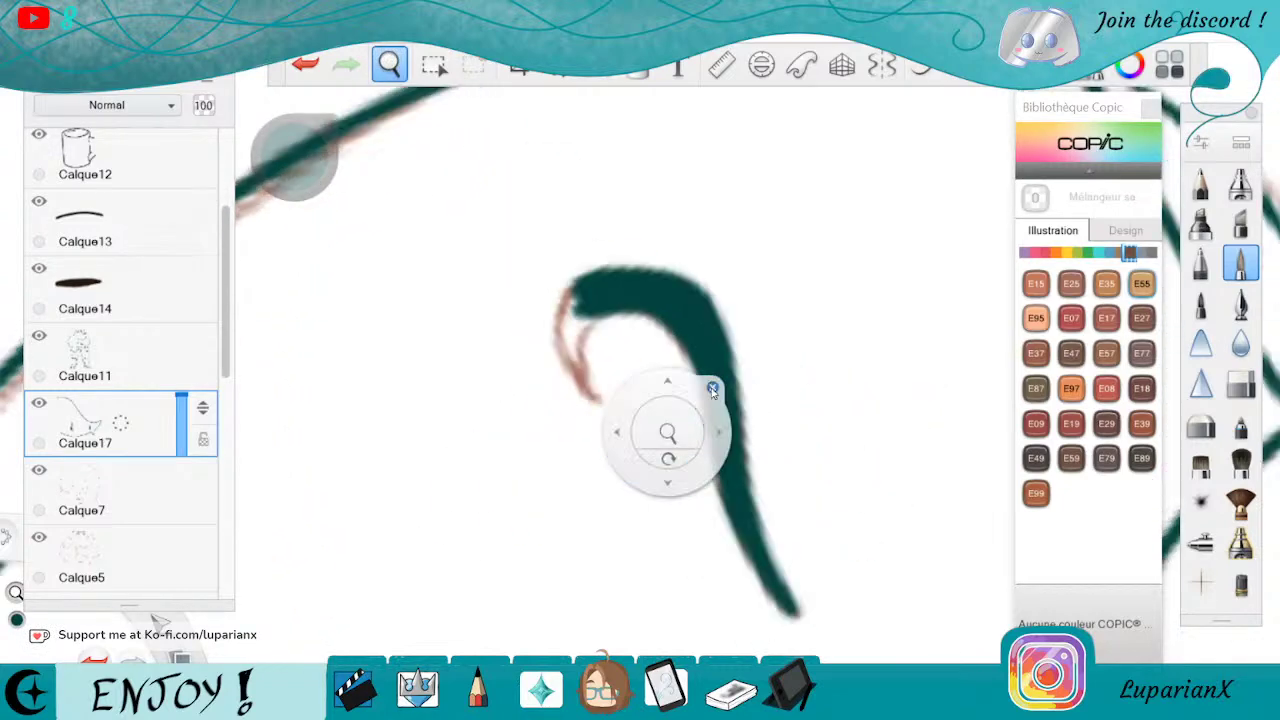
pyautogui.click(712, 390)
pyautogui.moveTo(600, 305)
pyautogui.mouseDown()
pyautogui.moveTo(565, 345)
pyautogui.moveTo(570, 372)
pyautogui.moveTo(594, 309)
pyautogui.moveTo(570, 360)
pyautogui.moveTo(562, 295)
pyautogui.moveTo(590, 290)
pyautogui.mouseUp()
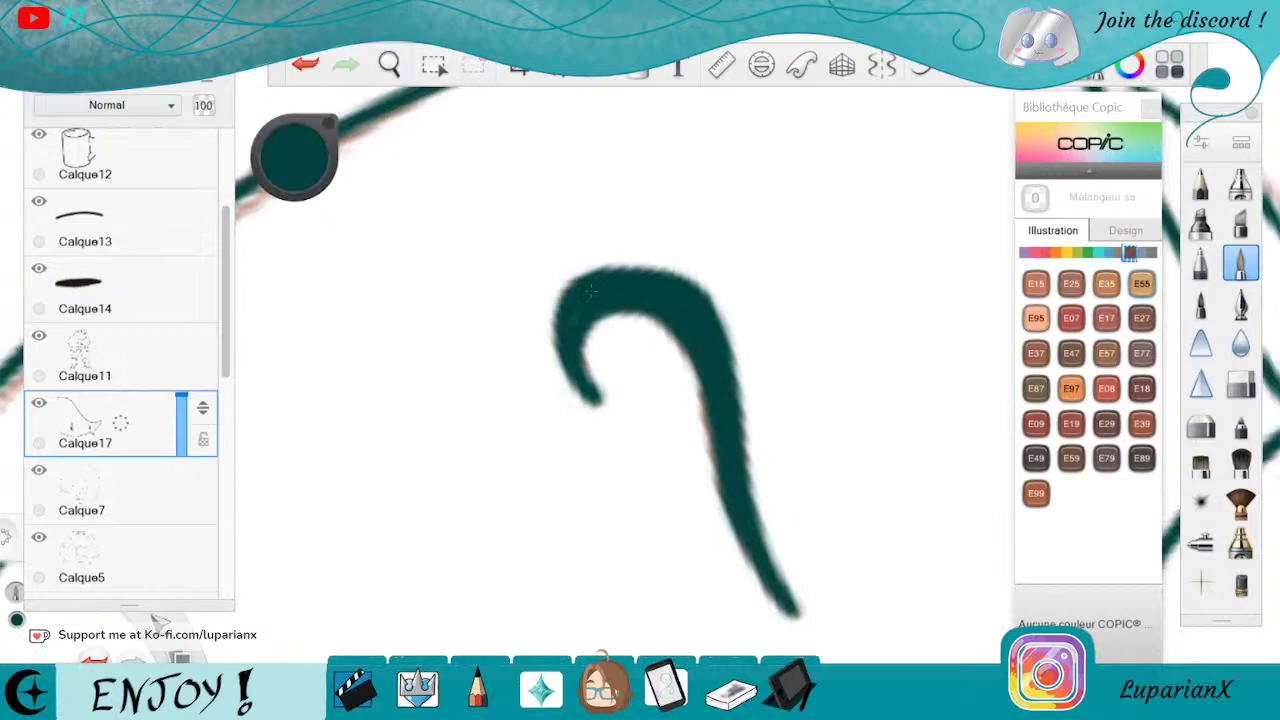
pyautogui.press('e')
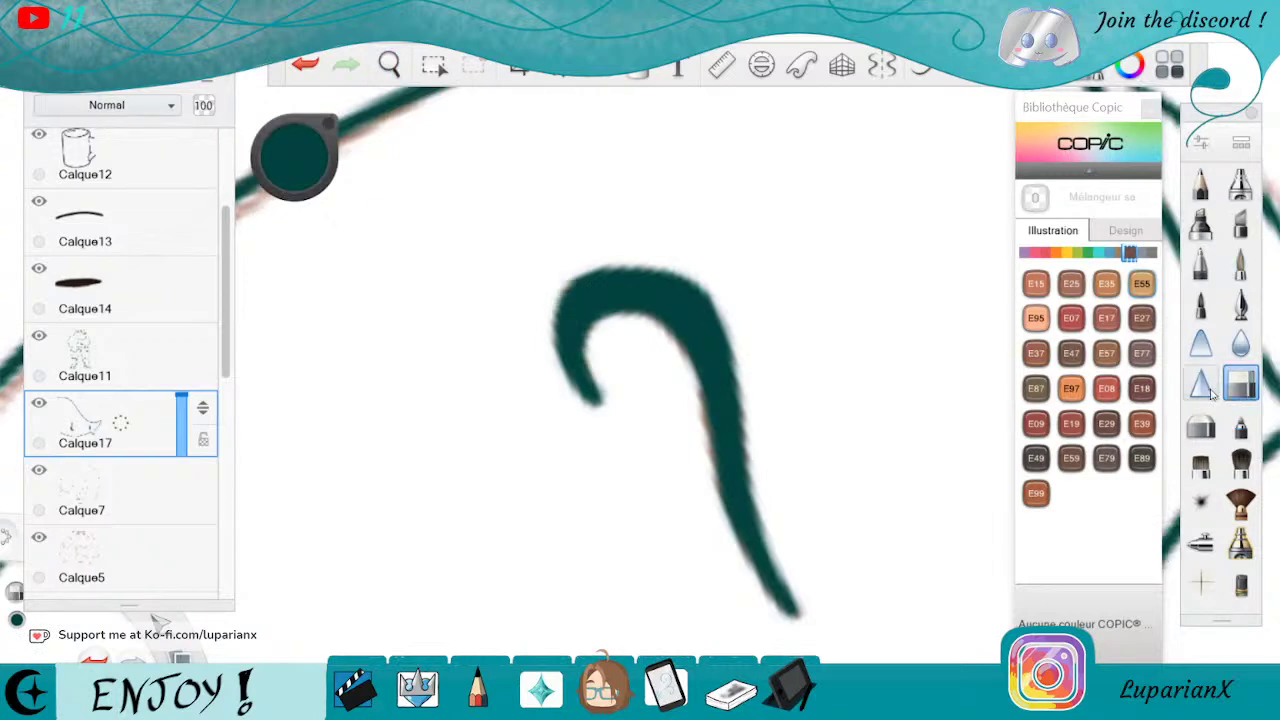
# Erase along the hook-shaped highlight's two ends to taper them into fine points
pyautogui.moveTo(540, 371); pyautogui.dragTo(601, 419)
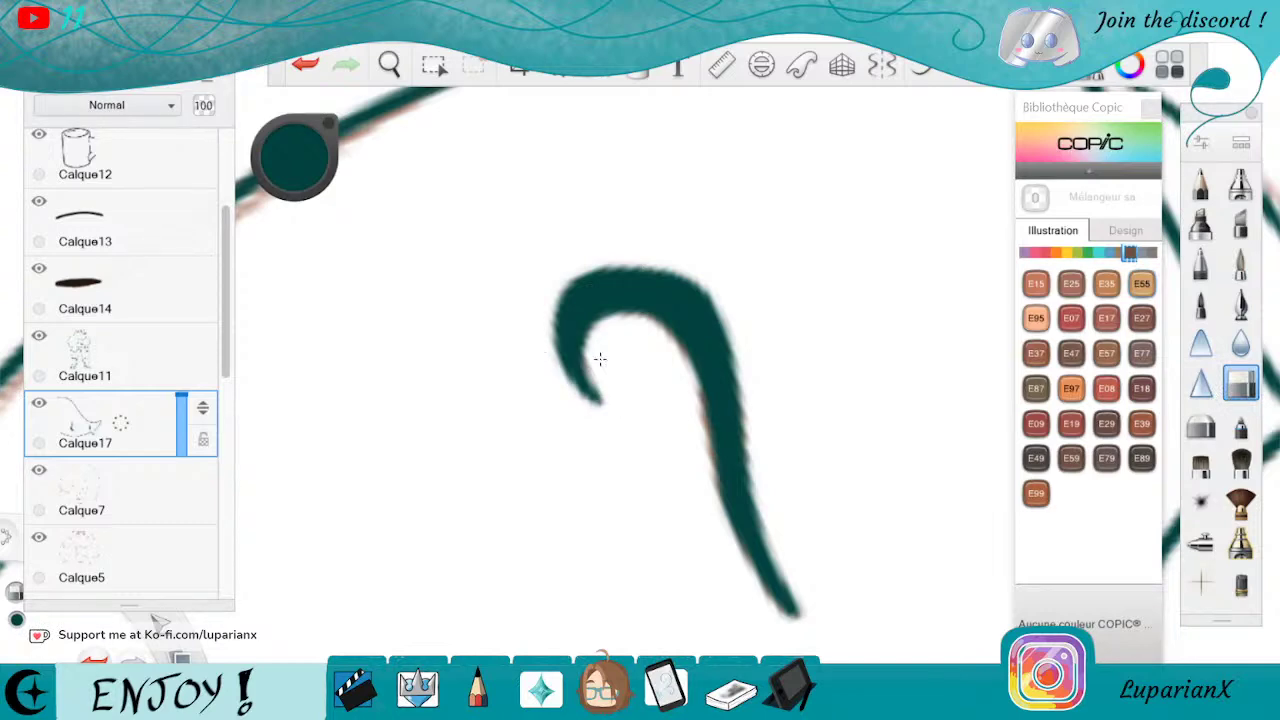
pyautogui.click(390, 66)
pyautogui.moveTo(456, 142); pyautogui.dragTo(390, 150)
pyautogui.moveTo(685, 360)
pyautogui.mouseDown()
pyautogui.moveTo(651, 511)
pyautogui.moveTo(755, 485)
pyautogui.moveTo(689, 326)
pyautogui.moveTo(781, 515)
pyautogui.moveTo(789, 506)
pyautogui.moveTo(697, 262)
pyautogui.mouseUp()
pyautogui.moveTo(697, 262); pyautogui.dragTo(869, 443)
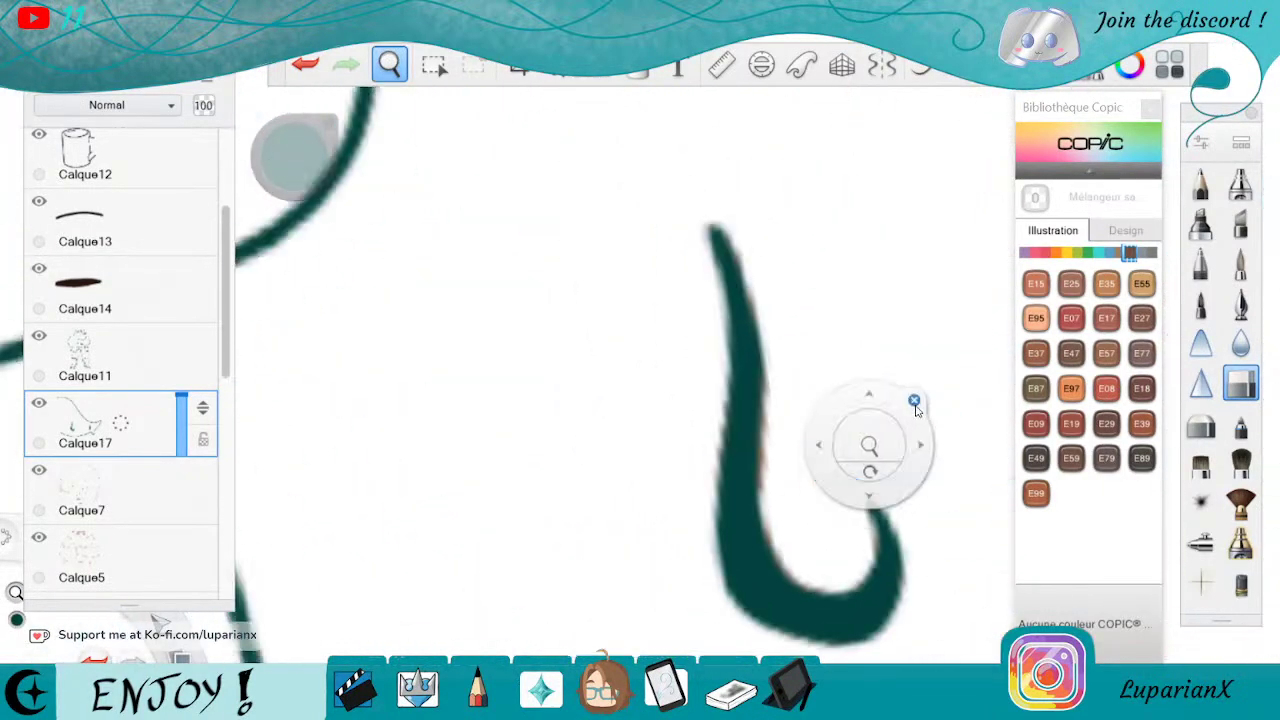
pyautogui.click(913, 401)
pyautogui.moveTo(712, 222); pyautogui.dragTo(753, 294)
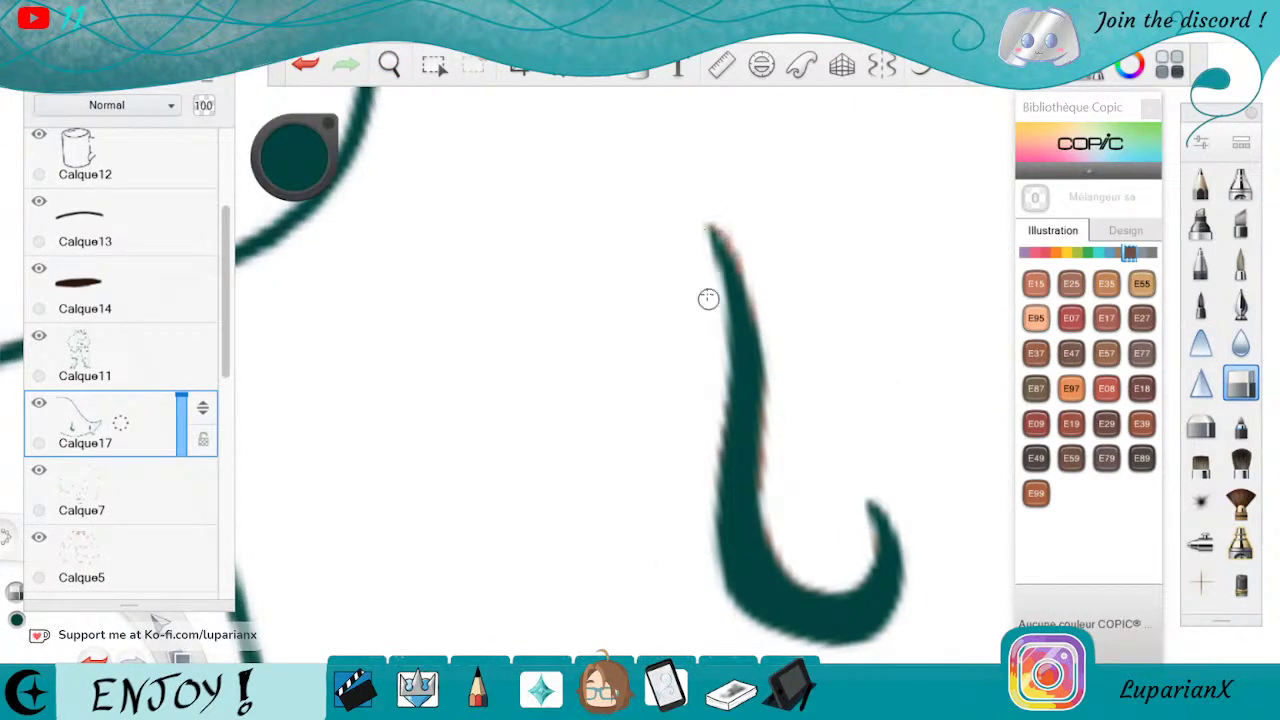
# Ink both long sides of the tentacle beside the head in teal, following the sketch down to its curled tip
pyautogui.click(389, 64)
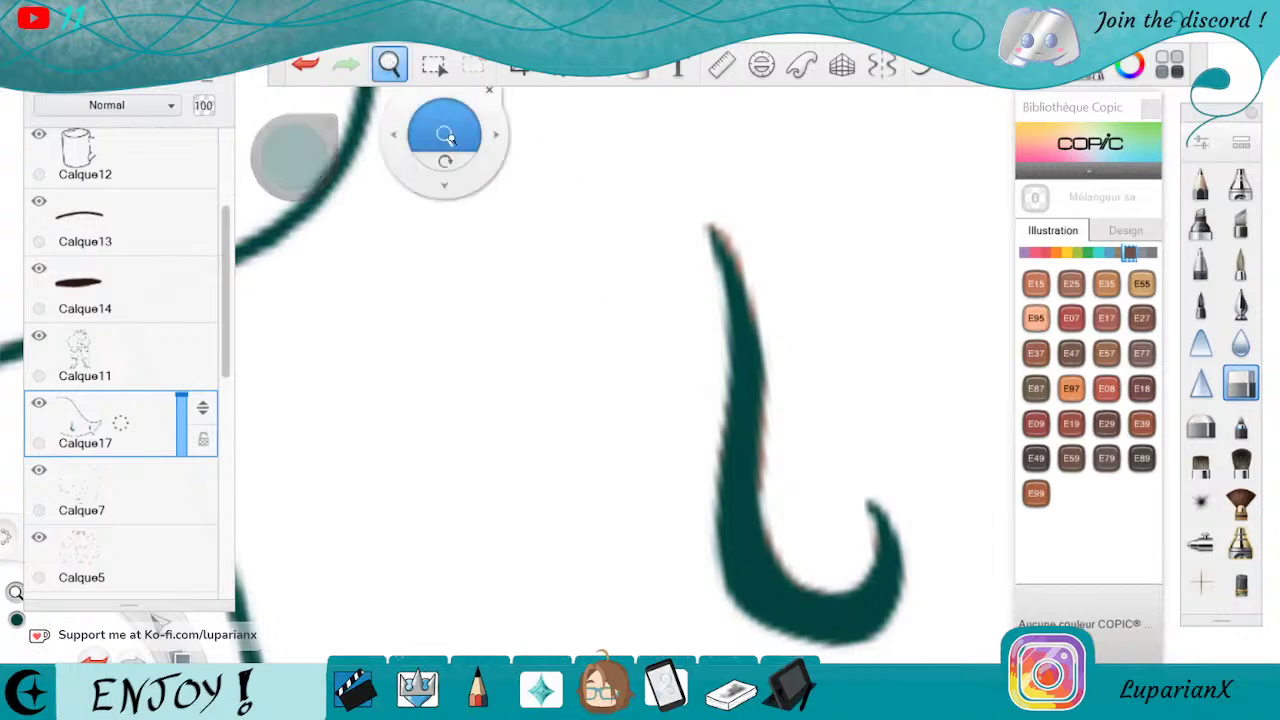
pyautogui.moveTo(449, 134); pyautogui.dragTo(309, 322)
pyautogui.moveTo(257, 279); pyautogui.dragTo(750, 614)
pyautogui.moveTo(925, 375); pyautogui.dragTo(813, 516)
pyautogui.moveTo(776, 556); pyautogui.dragTo(575, 236)
pyautogui.moveTo(546, 280); pyautogui.dragTo(848, 525)
pyautogui.moveTo(878, 472); pyautogui.dragTo(886, 437)
pyautogui.moveTo(922, 393); pyautogui.dragTo(935, 432)
pyautogui.click(937, 414)
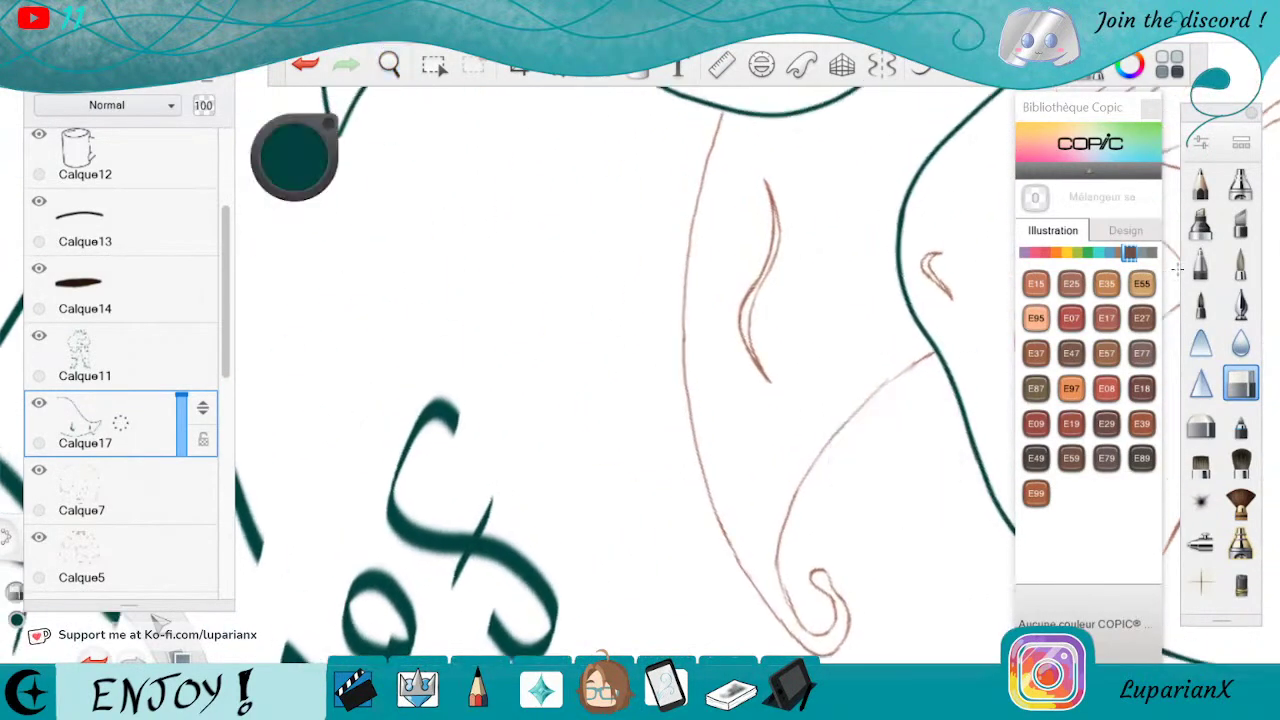
pyautogui.click(1240, 263)
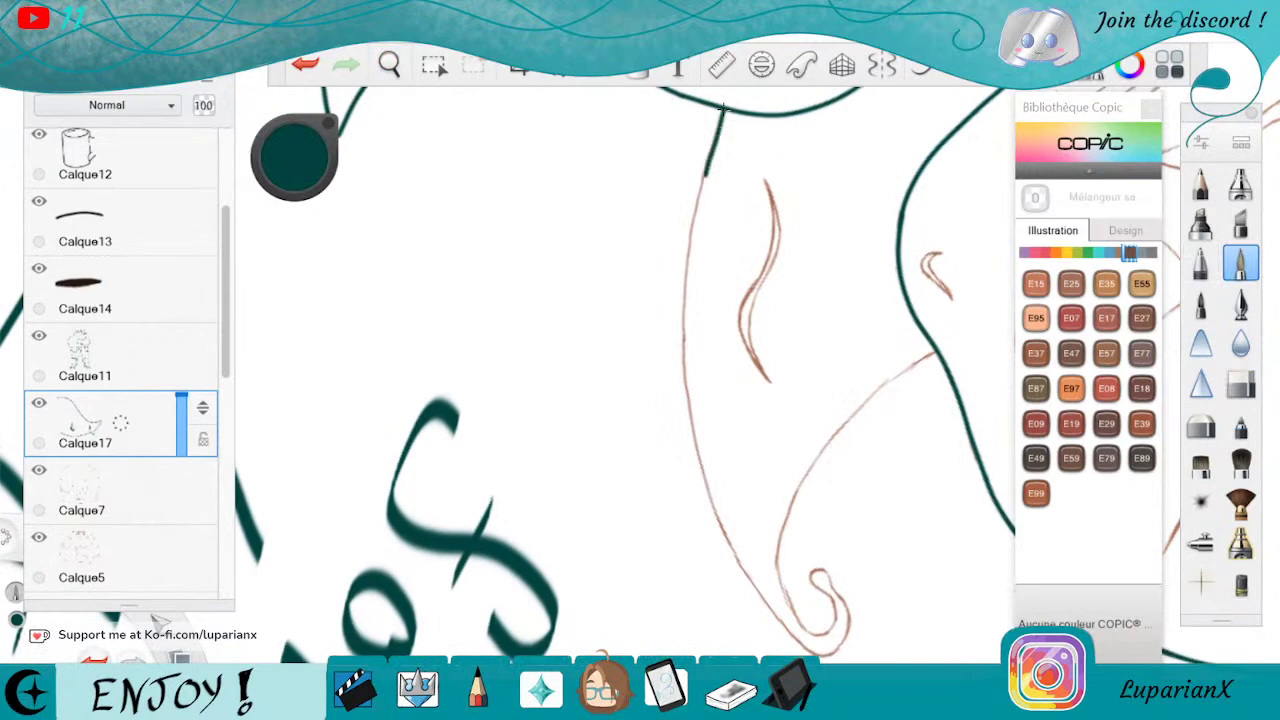
pyautogui.hotkey('ctrl', 'z')
pyautogui.moveTo(724, 104)
pyautogui.mouseDown()
pyautogui.moveTo(684, 305)
pyautogui.moveTo(705, 470)
pyautogui.mouseUp()
pyautogui.moveTo(795, 640); pyautogui.dragTo(815, 652)
pyautogui.moveTo(890, 382); pyautogui.dragTo(840, 427)
pyautogui.moveTo(804, 478)
pyautogui.mouseDown()
pyautogui.moveTo(777, 556)
pyautogui.moveTo(805, 630)
pyautogui.mouseUp()
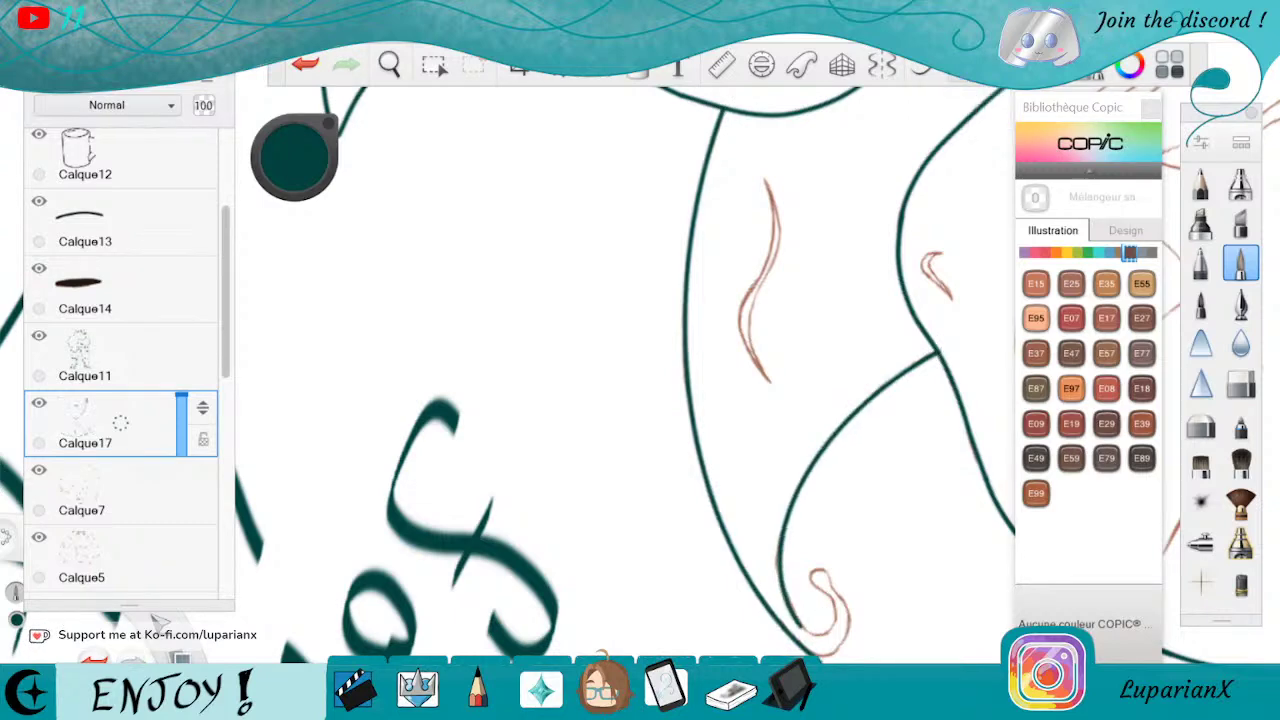
# Erase the stray end of the tentacle's outer line where it overshoots the sketched curl
pyautogui.click(389, 64)
pyautogui.moveTo(826, 480); pyautogui.dragTo(733, 397)
pyautogui.moveTo(761, 489)
pyautogui.mouseDown()
pyautogui.moveTo(595, 291)
pyautogui.moveTo(828, 473)
pyautogui.mouseUp()
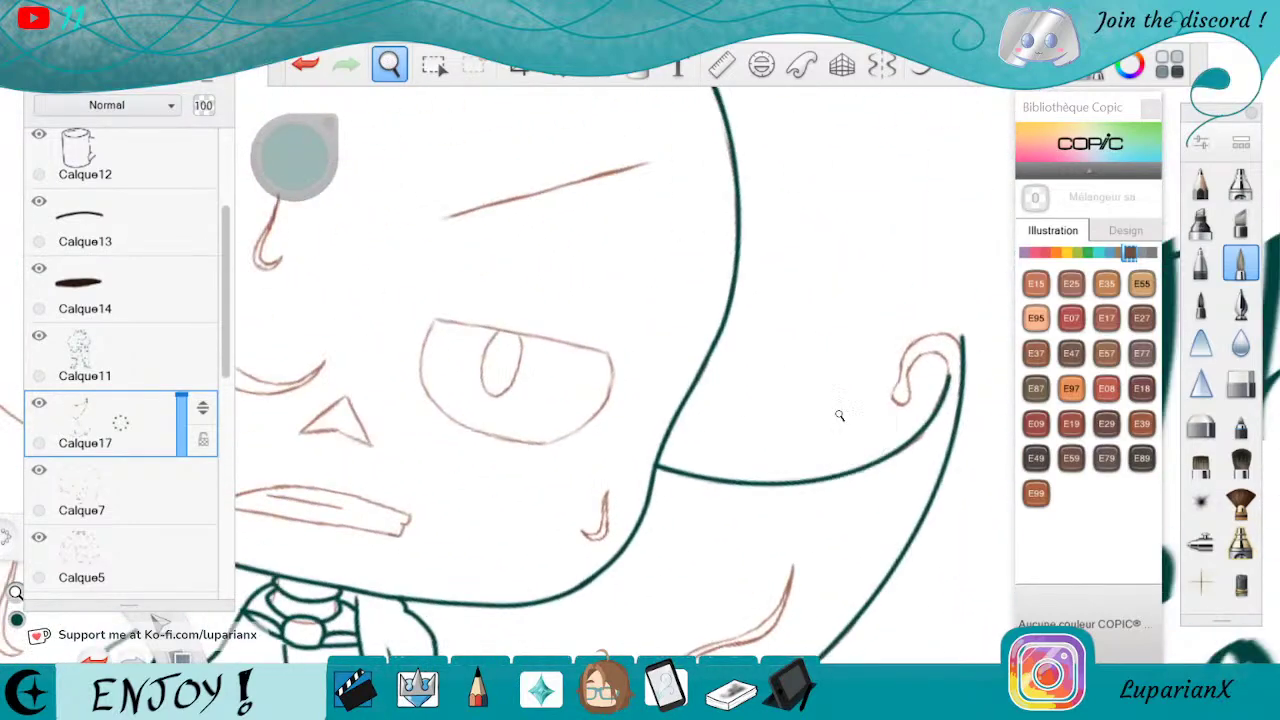
pyautogui.moveTo(830, 418); pyautogui.dragTo(865, 341)
pyautogui.click(906, 304)
pyautogui.click(1240, 383)
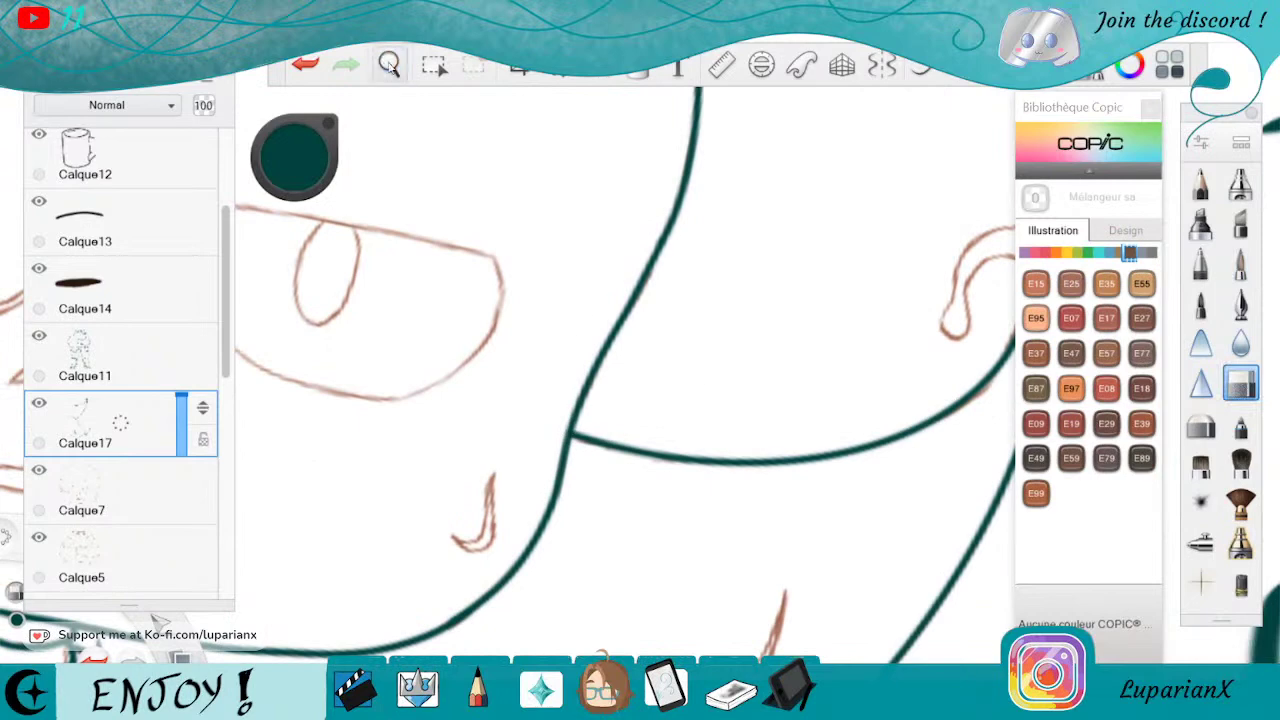
pyautogui.click(389, 66)
pyautogui.moveTo(928, 314); pyautogui.dragTo(702, 371)
pyautogui.moveTo(783, 471); pyautogui.dragTo(808, 262)
pyautogui.moveTo(905, 235); pyautogui.dragTo(898, 350)
pyautogui.click(887, 398)
pyautogui.moveTo(828, 318); pyautogui.dragTo(825, 318)
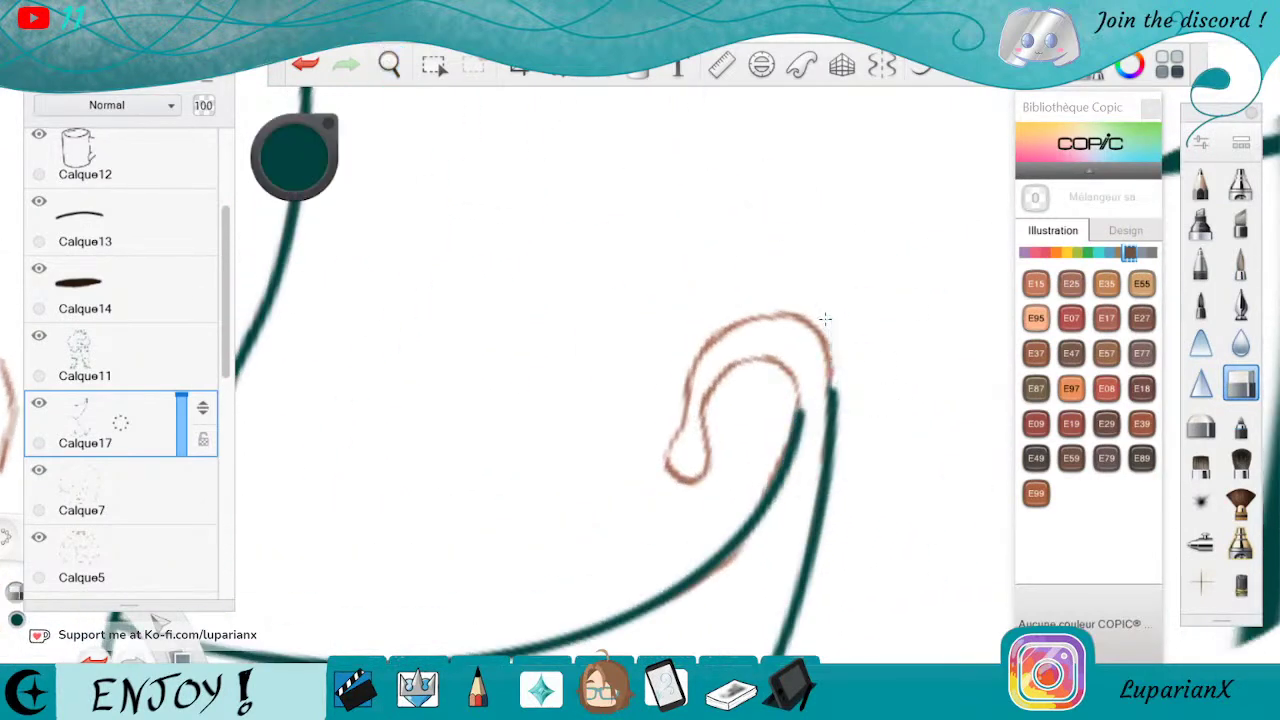
# Ink the inner and outer edges of the tentacle's curled tip, including its small rounded end
pyautogui.click(1240, 262)
pyautogui.moveTo(797, 415)
pyautogui.mouseDown()
pyautogui.moveTo(787, 370)
pyautogui.moveTo(752, 348)
pyautogui.moveTo(708, 394)
pyautogui.moveTo(703, 428)
pyautogui.mouseUp()
pyautogui.moveTo(704, 474); pyautogui.dragTo(690, 481)
pyautogui.moveTo(696, 362)
pyautogui.mouseDown()
pyautogui.moveTo(668, 464)
pyautogui.moveTo(682, 480)
pyautogui.mouseUp()
pyautogui.click(389, 64)
pyautogui.moveTo(862, 436)
pyautogui.mouseDown()
pyautogui.moveTo(798, 467)
pyautogui.moveTo(803, 319)
pyautogui.moveTo(839, 398)
pyautogui.moveTo(860, 360)
pyautogui.mouseUp()
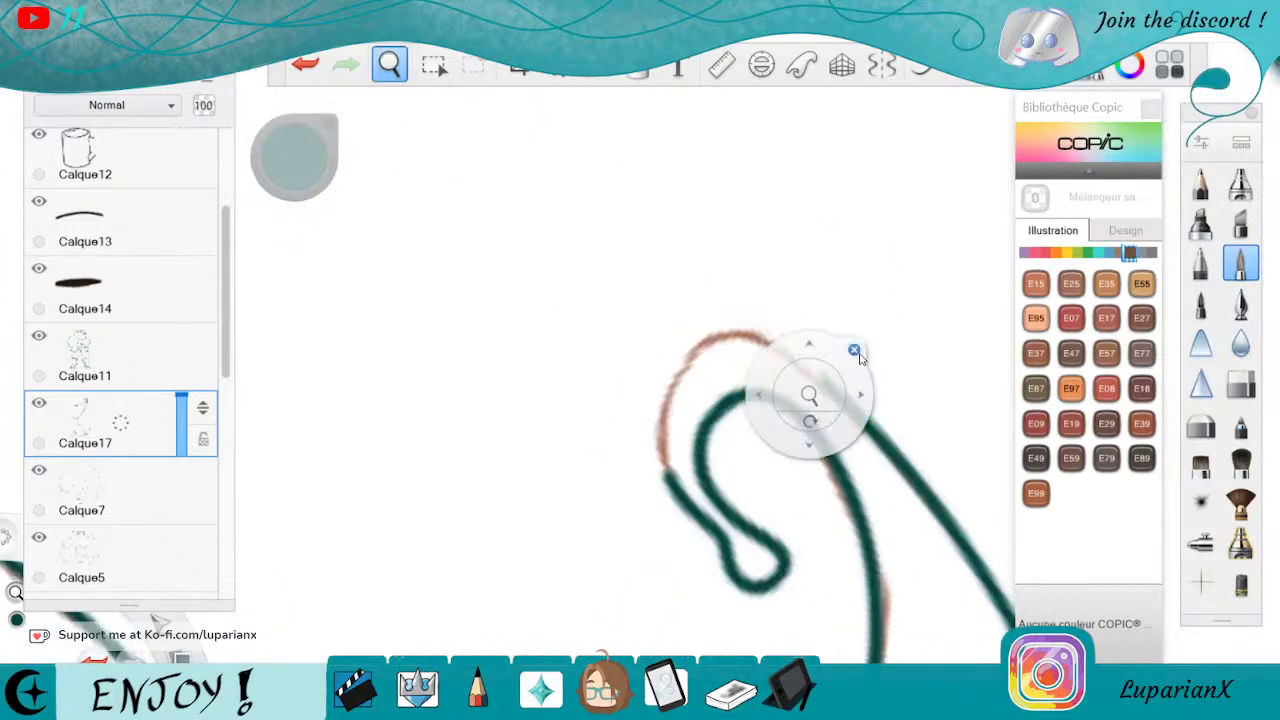
pyautogui.moveTo(688, 362)
pyautogui.mouseDown()
pyautogui.moveTo(700, 347)
pyautogui.moveTo(658, 430)
pyautogui.moveTo(662, 470)
pyautogui.moveTo(724, 494)
pyautogui.mouseUp()
pyautogui.click(389, 63)
pyautogui.click(770, 426)
pyautogui.moveTo(708, 340)
pyautogui.mouseDown()
pyautogui.moveTo(672, 400)
pyautogui.moveTo(664, 450)
pyautogui.moveTo(695, 478)
pyautogui.mouseUp()
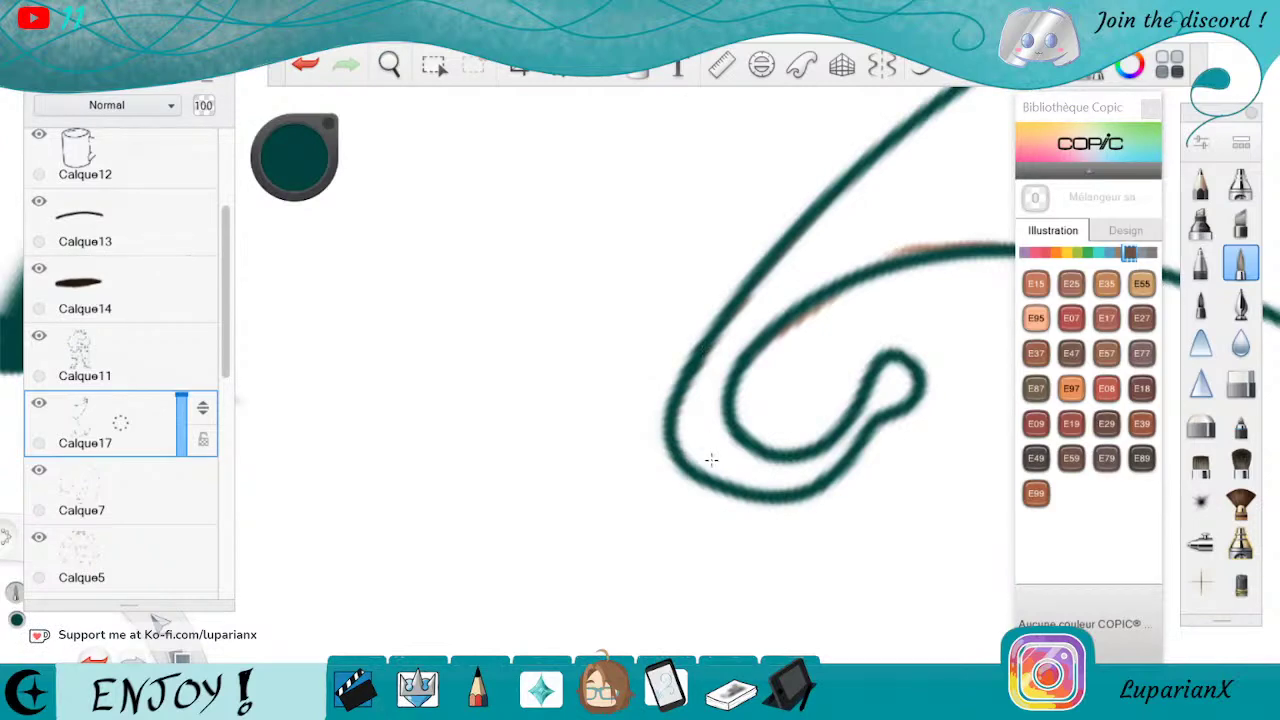
# Ink and fill the wavy highlight inside the tentacle beside the head in teal
pyautogui.click(389, 63)
pyautogui.moveTo(496, 160); pyautogui.dragTo(502, 144)
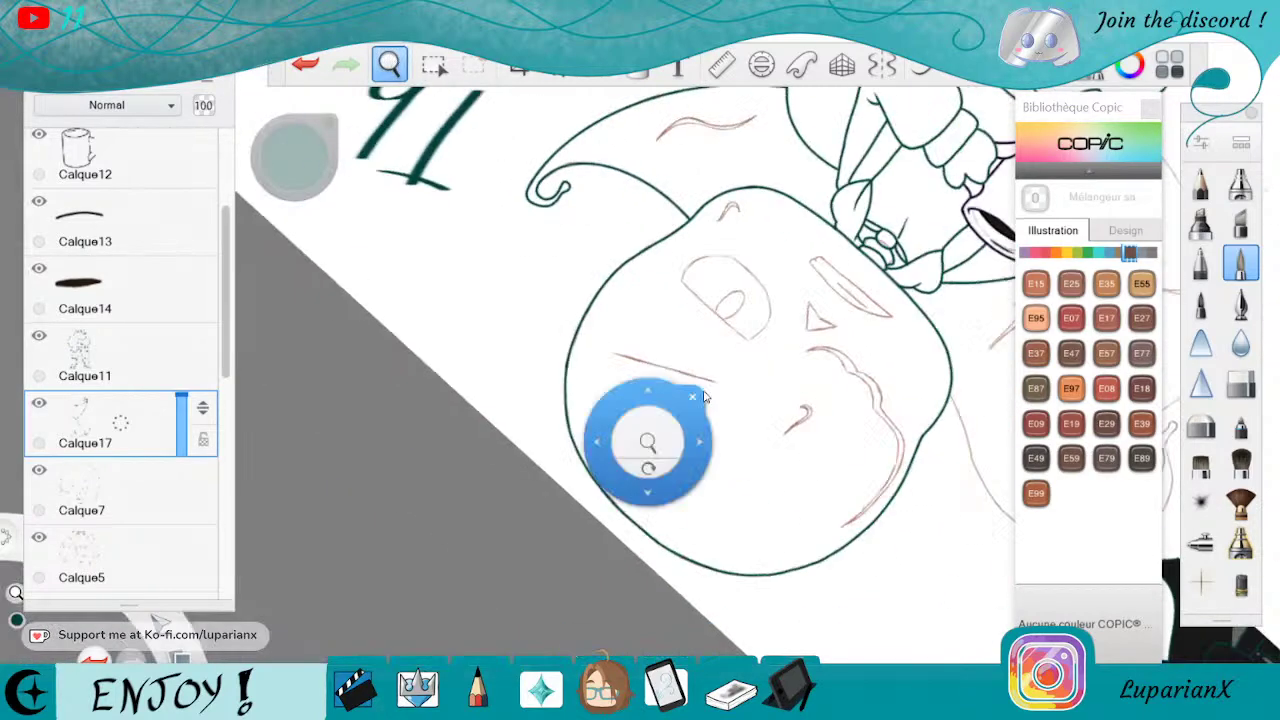
pyautogui.moveTo(820, 300); pyautogui.dragTo(876, 530)
pyautogui.moveTo(840, 476); pyautogui.dragTo(795, 449)
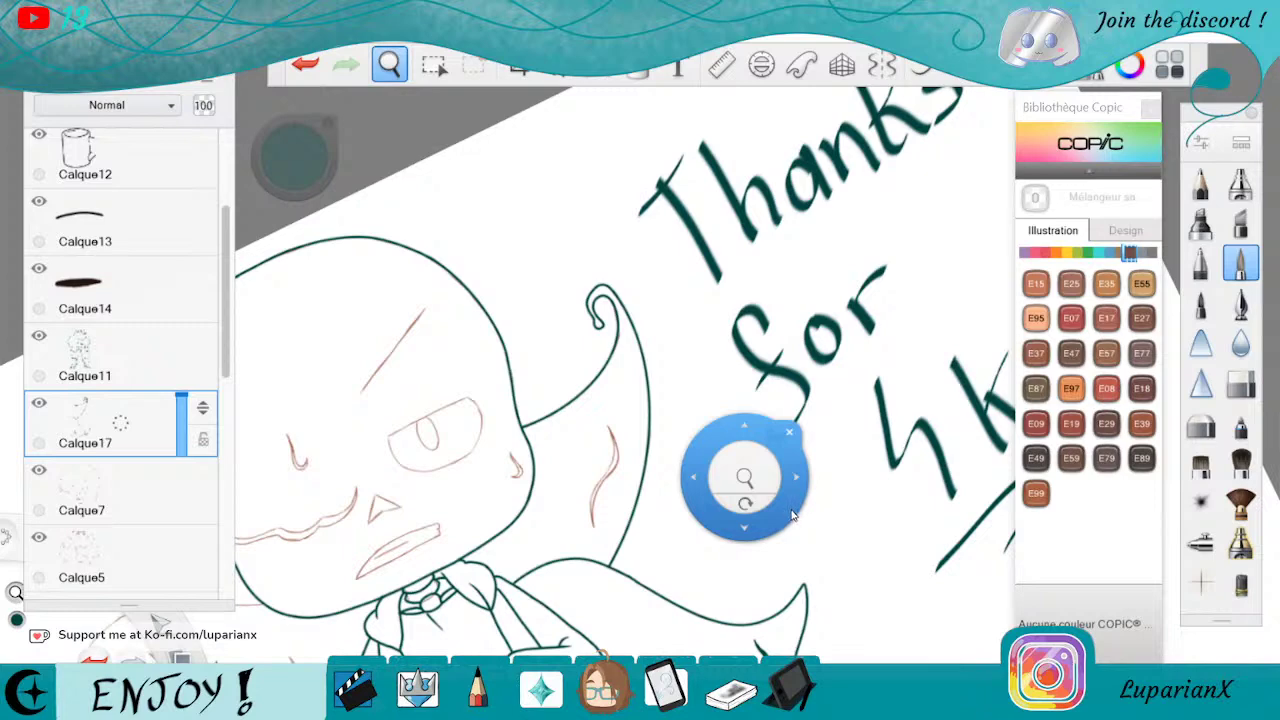
pyautogui.moveTo(790, 513); pyautogui.dragTo(800, 530)
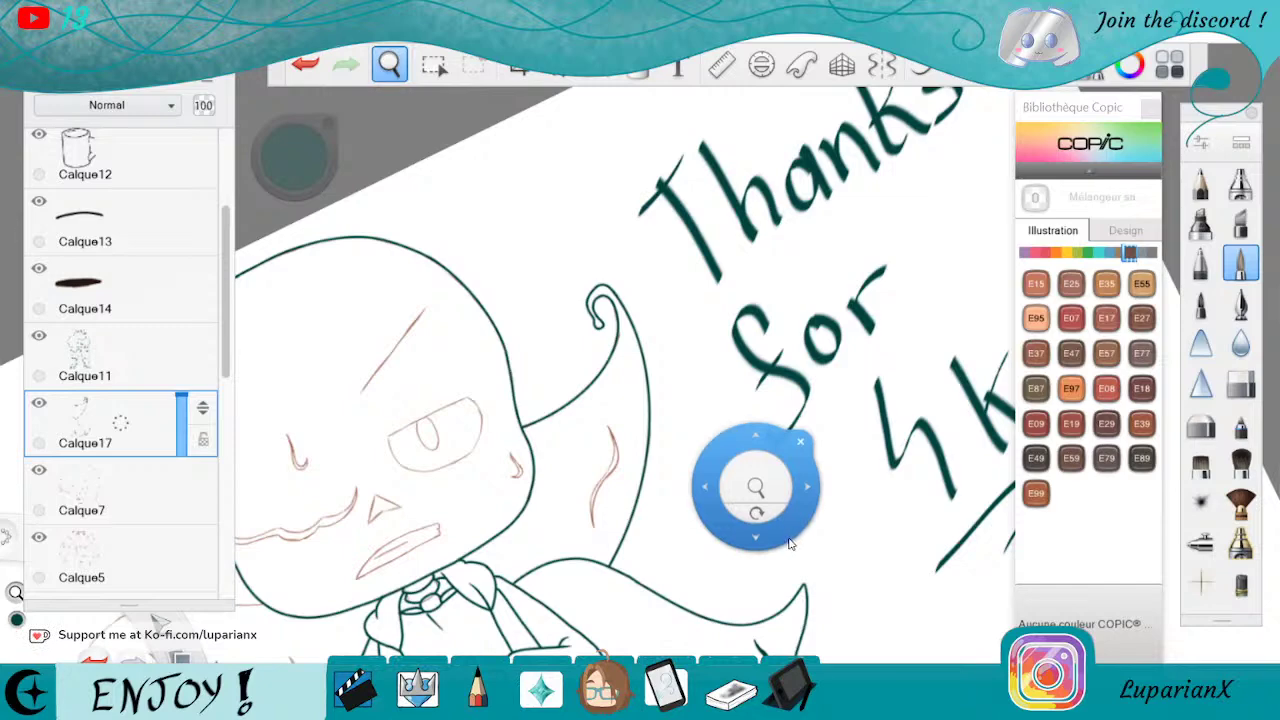
pyautogui.moveTo(760, 509); pyautogui.dragTo(583, 564)
pyautogui.moveTo(510, 549)
pyautogui.mouseDown()
pyautogui.moveTo(752, 578)
pyautogui.moveTo(840, 334)
pyautogui.moveTo(895, 409)
pyautogui.mouseUp()
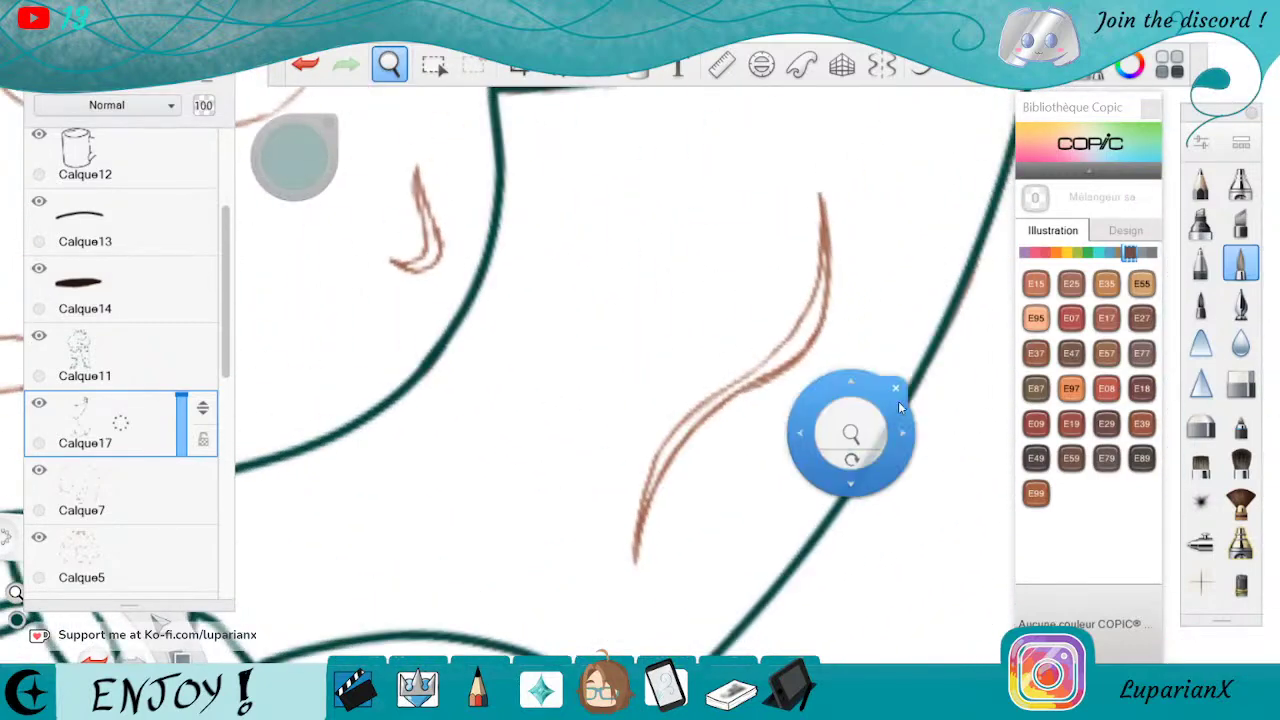
pyautogui.click(897, 389)
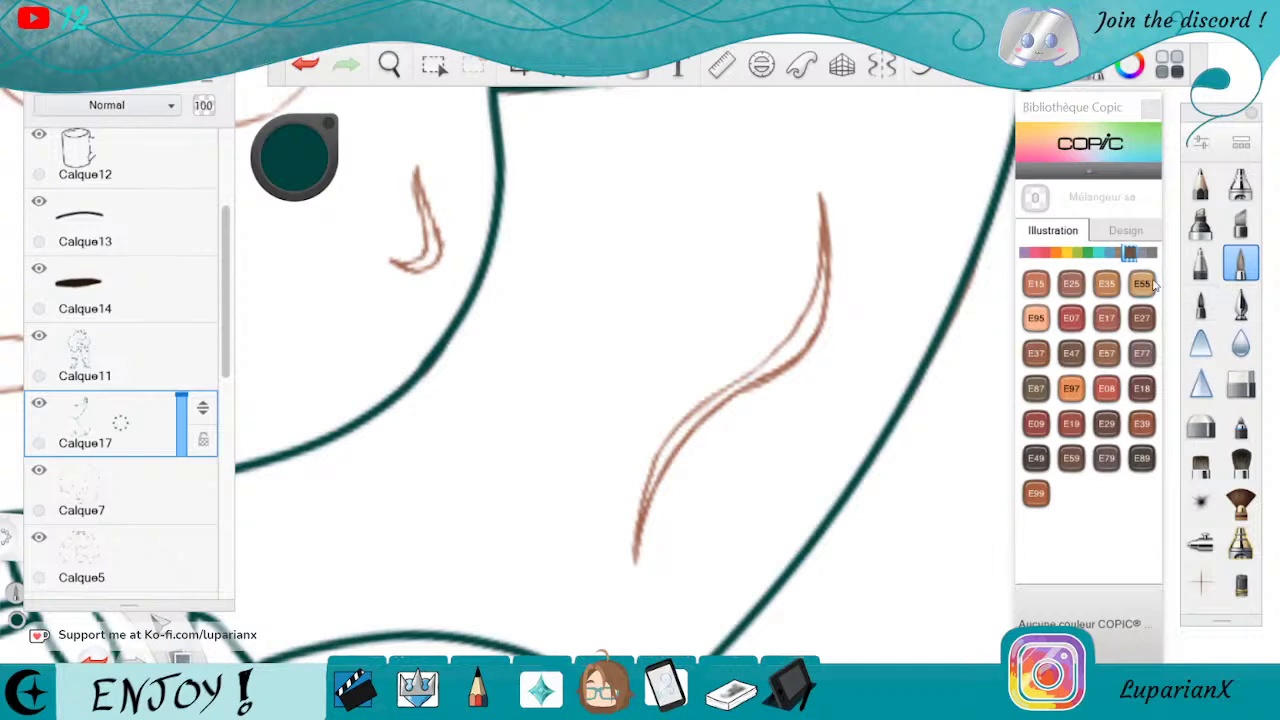
pyautogui.click(392, 66)
pyautogui.moveTo(846, 428); pyautogui.dragTo(880, 396)
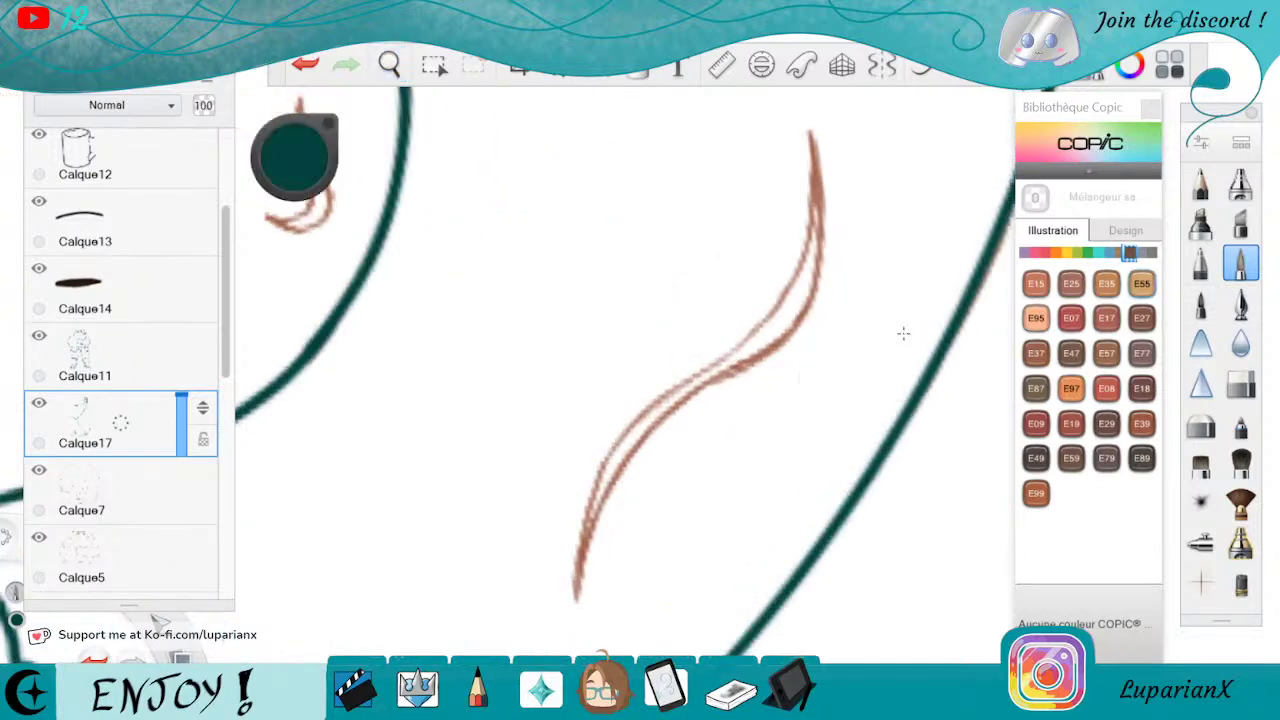
pyautogui.moveTo(812, 135)
pyautogui.mouseDown()
pyautogui.moveTo(811, 237)
pyautogui.moveTo(783, 302)
pyautogui.moveTo(799, 280)
pyautogui.moveTo(712, 367)
pyautogui.mouseUp()
pyautogui.moveTo(662, 400)
pyautogui.mouseDown()
pyautogui.moveTo(603, 468)
pyautogui.moveTo(574, 593)
pyautogui.moveTo(628, 453)
pyautogui.mouseUp()
pyautogui.moveTo(593, 510)
pyautogui.mouseDown()
pyautogui.moveTo(666, 410)
pyautogui.moveTo(708, 378)
pyautogui.moveTo(696, 383)
pyautogui.mouseUp()
pyautogui.moveTo(653, 420); pyautogui.dragTo(689, 389)
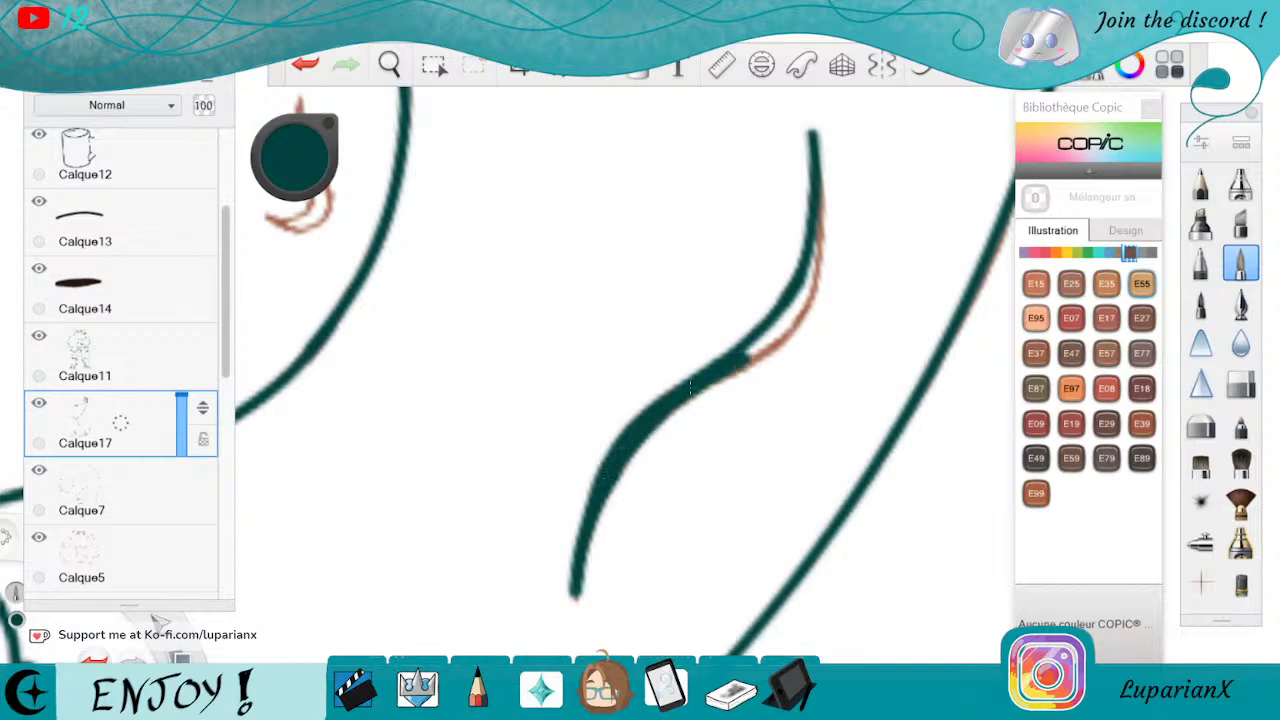
pyautogui.moveTo(816, 238); pyautogui.dragTo(790, 320)
pyautogui.moveTo(812, 262)
pyautogui.mouseDown()
pyautogui.moveTo(780, 345)
pyautogui.moveTo(758, 360)
pyautogui.moveTo(794, 300)
pyautogui.moveTo(741, 358)
pyautogui.mouseUp()
# Taper both ends of the wavy highlight with the eraser and return to the inking brush
pyautogui.click(1240, 382)
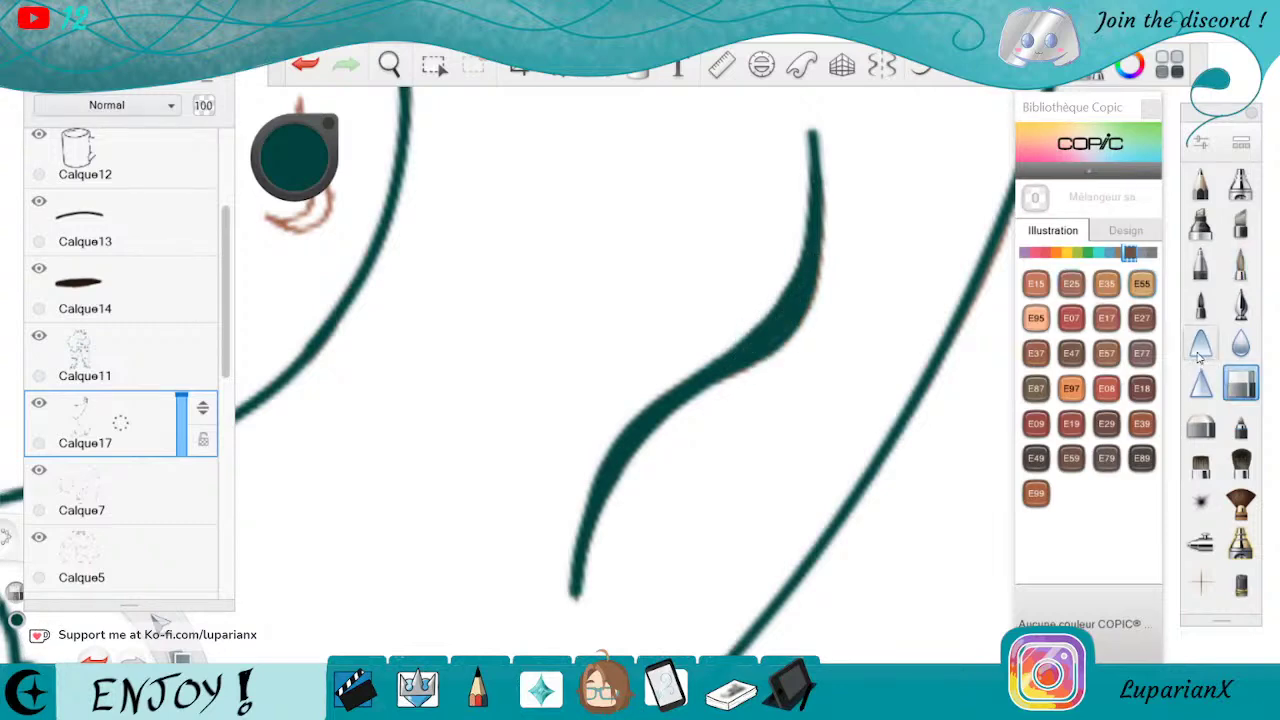
pyautogui.moveTo(796, 133); pyautogui.dragTo(830, 157)
pyautogui.moveTo(583, 555)
pyautogui.mouseDown()
pyautogui.moveTo(574, 600)
pyautogui.moveTo(571, 500)
pyautogui.moveTo(572, 640)
pyautogui.mouseUp()
pyautogui.click(390, 64)
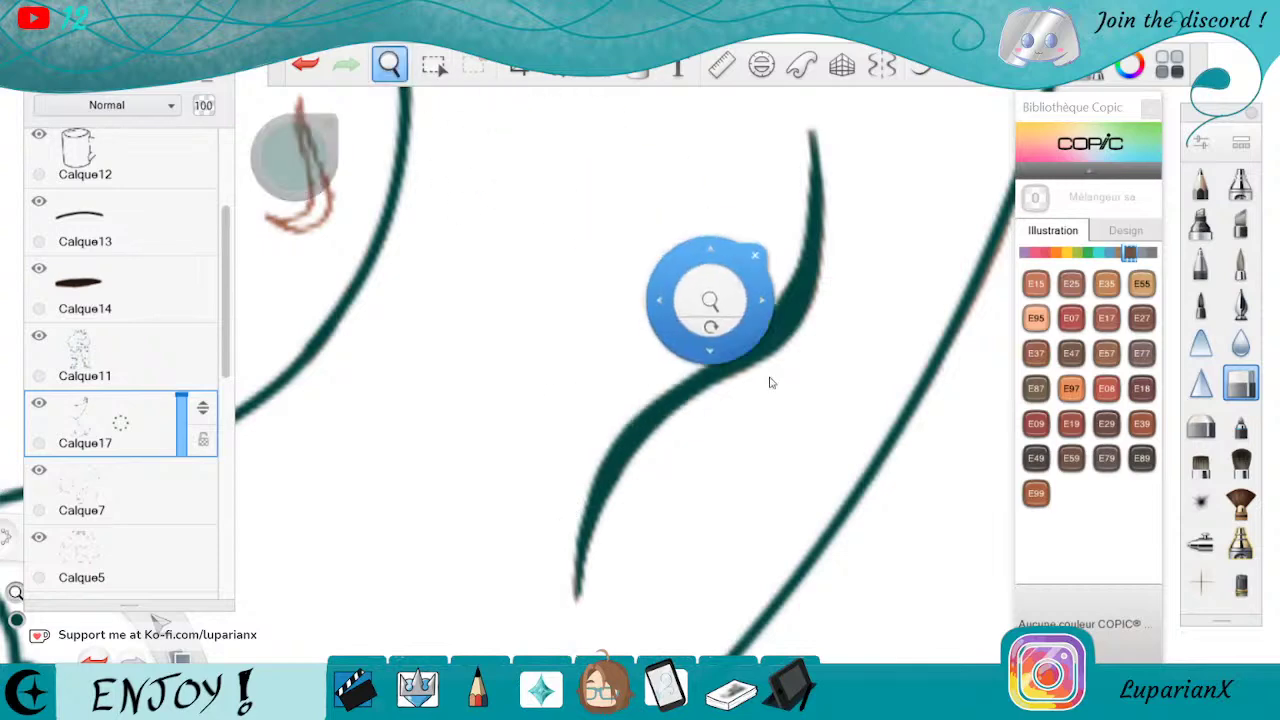
pyautogui.click(1240, 262)
pyautogui.click(861, 293)
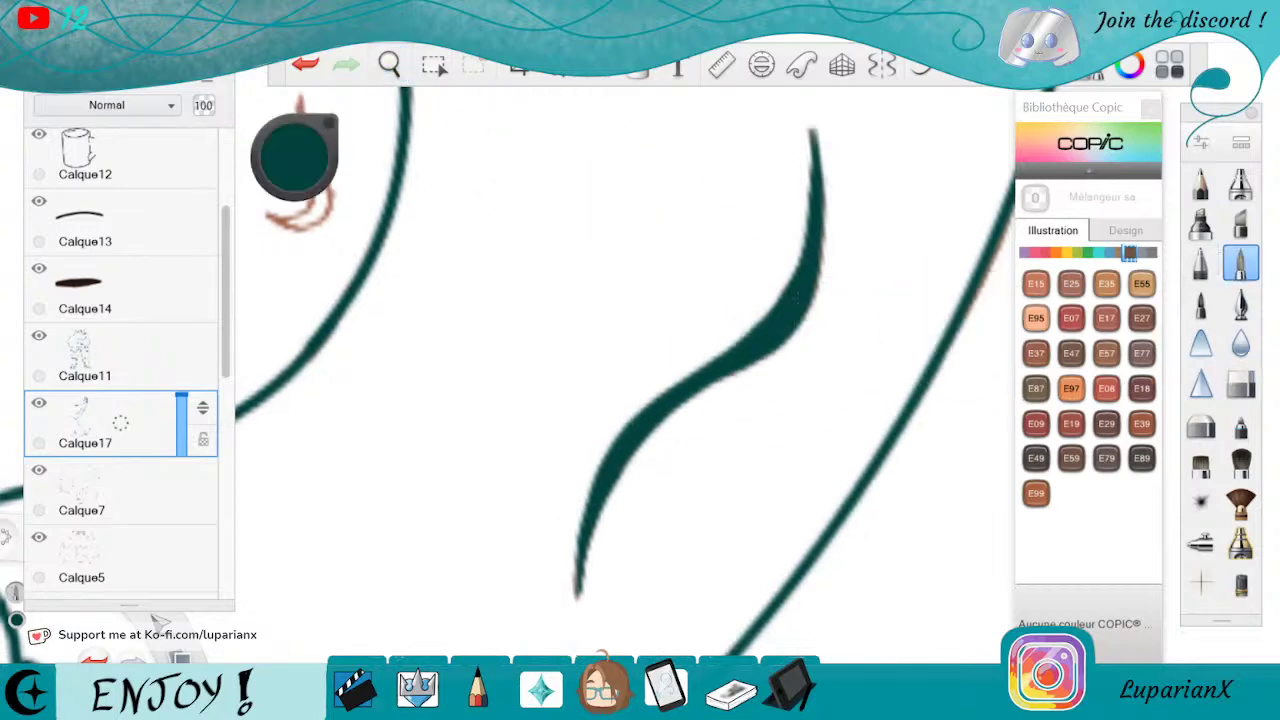
# Ink the long outer edge of the tentacle behind the mug arm and its curved opposite side down to the sleeve
pyautogui.click(390, 64)
pyautogui.moveTo(456, 140); pyautogui.dragTo(864, 398)
pyautogui.moveTo(746, 466); pyautogui.dragTo(737, 385)
pyautogui.moveTo(657, 463); pyautogui.dragTo(823, 457)
pyautogui.click(942, 105)
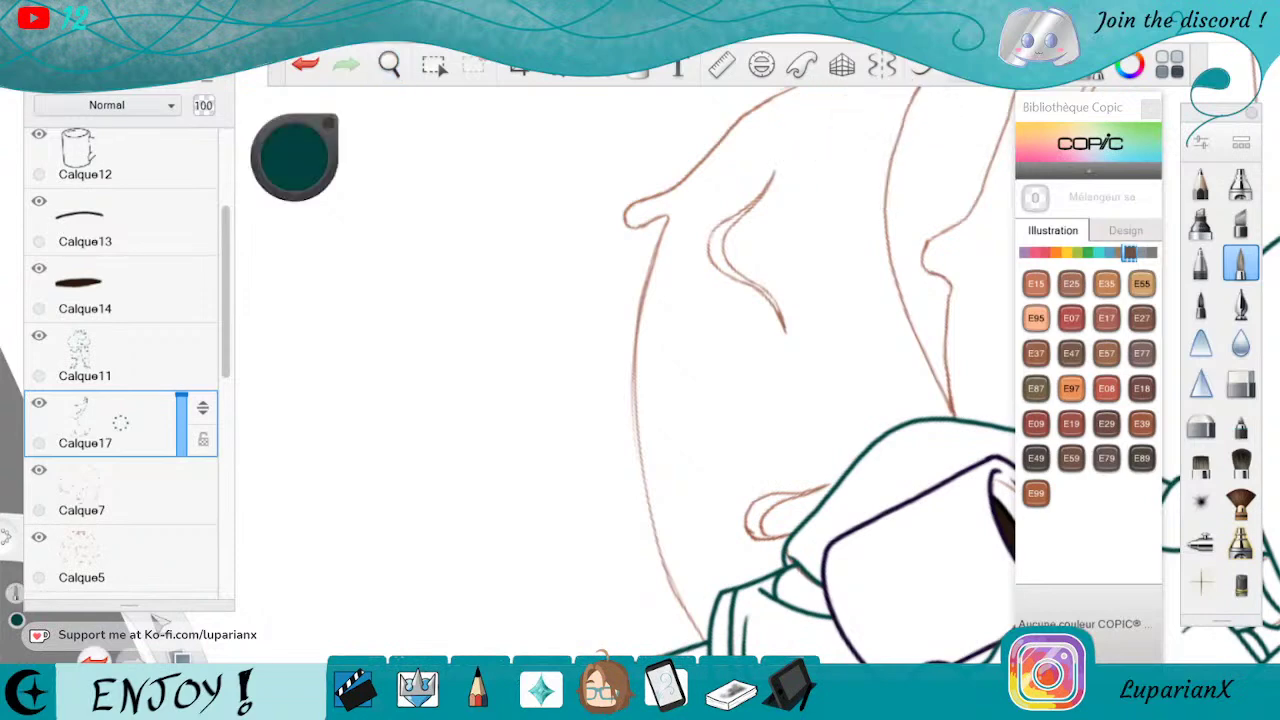
pyautogui.moveTo(636, 322)
pyautogui.mouseDown()
pyautogui.moveTo(643, 498)
pyautogui.moveTo(707, 642)
pyautogui.mouseUp()
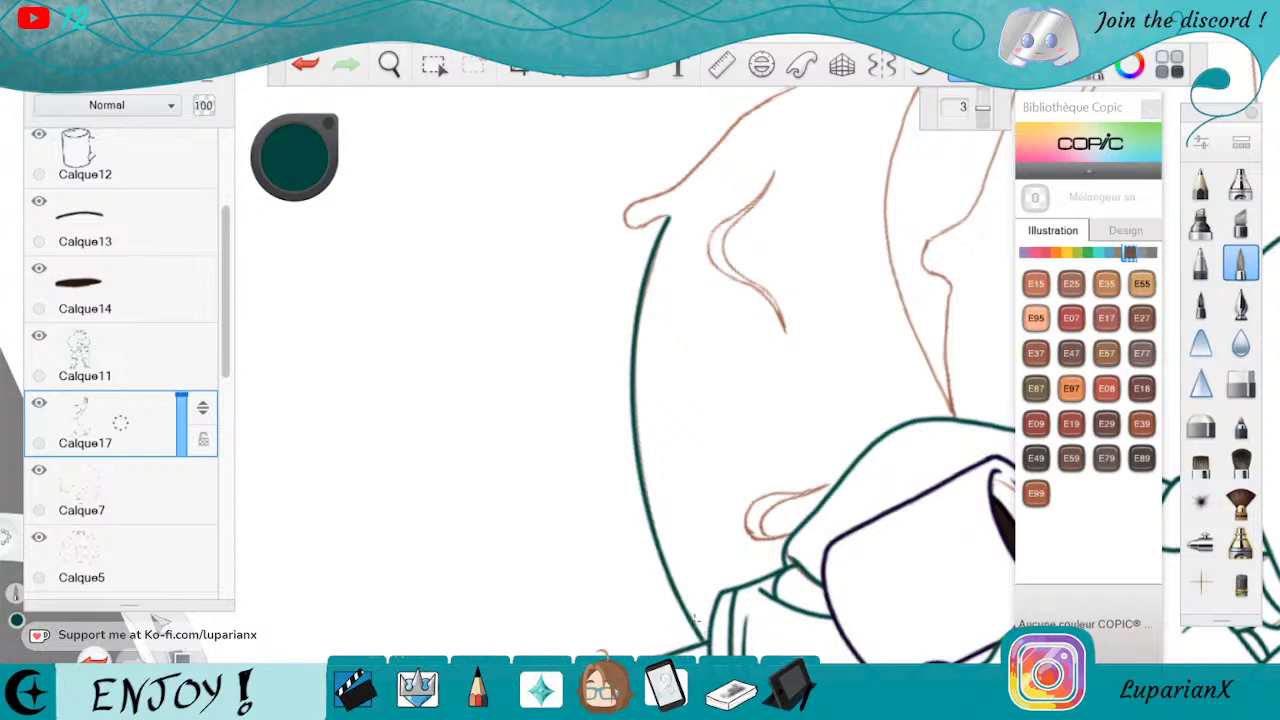
pyautogui.moveTo(888, 163)
pyautogui.mouseDown()
pyautogui.moveTo(893, 280)
pyautogui.moveTo(936, 382)
pyautogui.mouseUp()
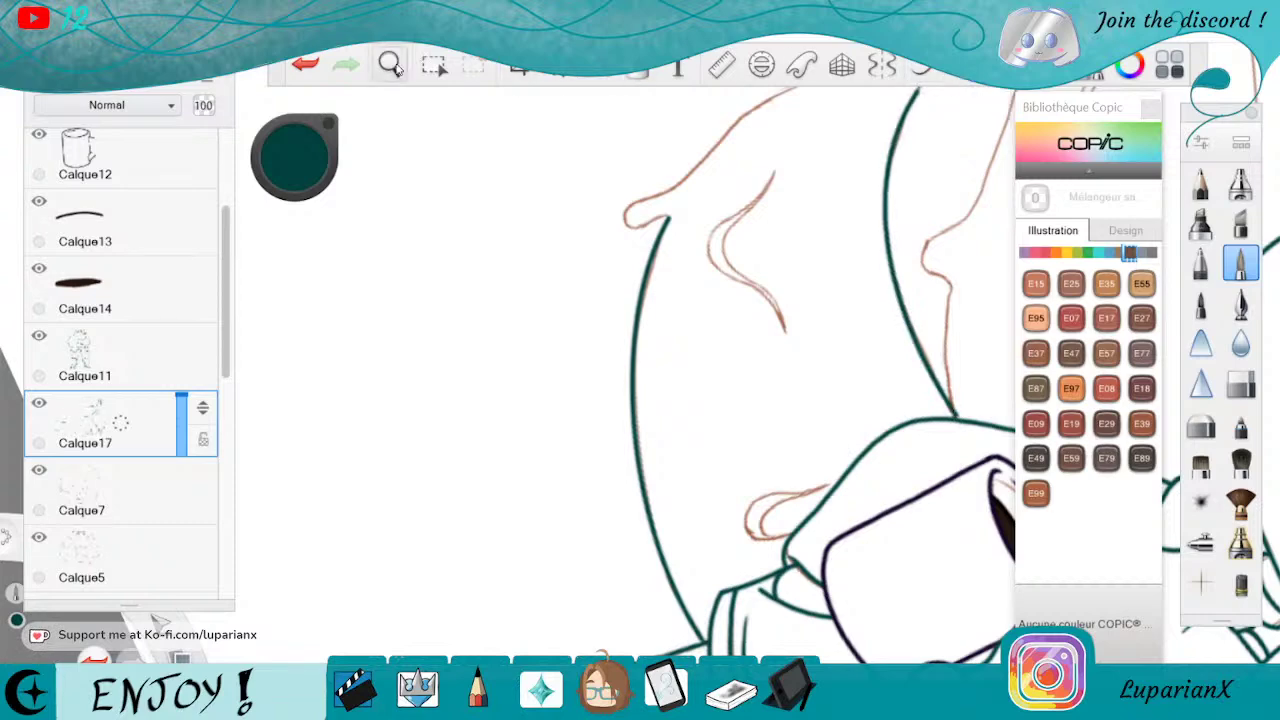
# Ink the tentacle's pointed tip and continue its outer edge down to the small rounded bump
pyautogui.click(389, 63)
pyautogui.moveTo(946, 446)
pyautogui.mouseDown()
pyautogui.moveTo(838, 447)
pyautogui.moveTo(864, 382)
pyautogui.mouseUp()
pyautogui.click(891, 334)
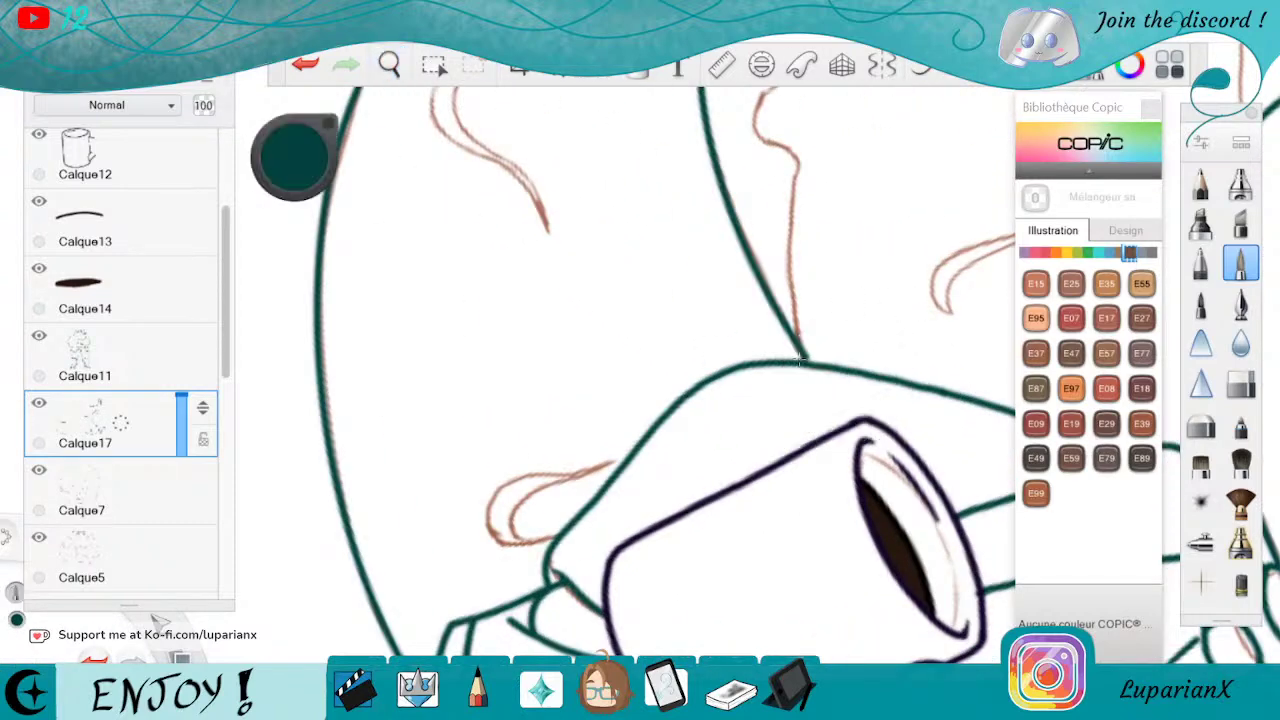
pyautogui.click(389, 63)
pyautogui.moveTo(500, 473); pyautogui.dragTo(673, 239)
pyautogui.click(694, 408)
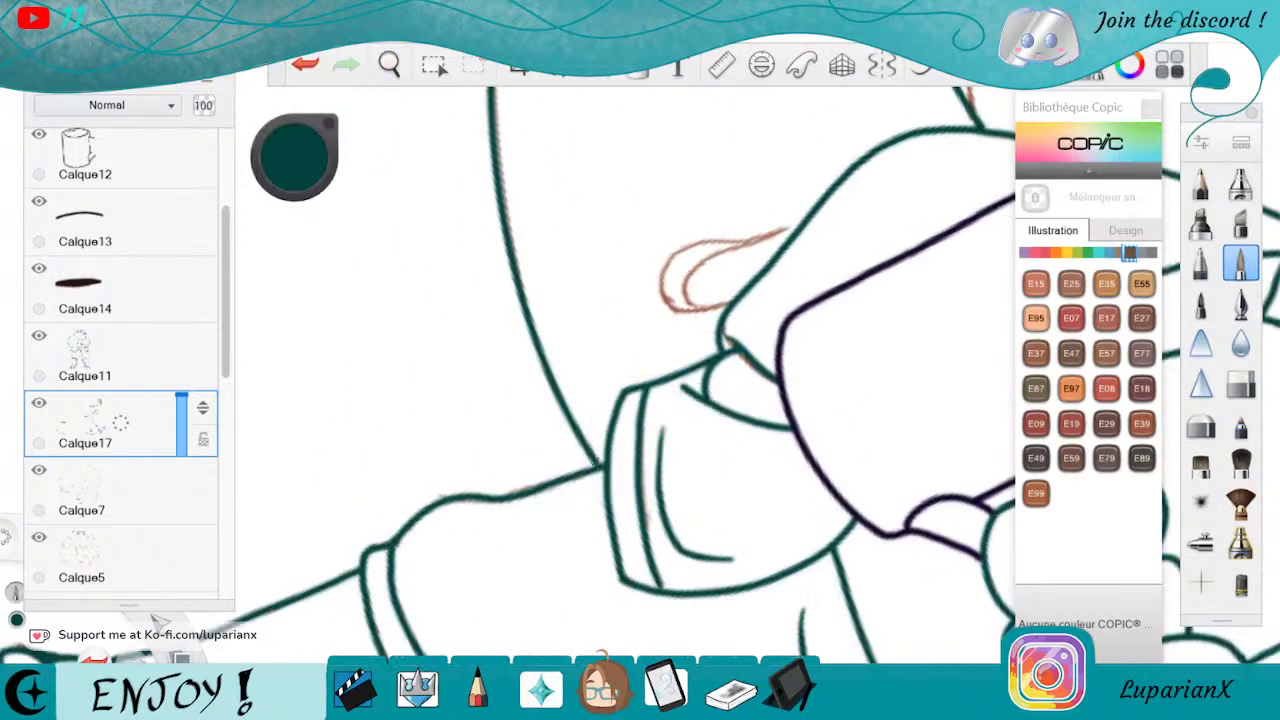
pyautogui.click(389, 64)
pyautogui.moveTo(580, 115); pyautogui.dragTo(672, 508)
pyautogui.moveTo(755, 398)
pyautogui.mouseDown()
pyautogui.moveTo(703, 563)
pyautogui.moveTo(640, 363)
pyautogui.moveTo(640, 451)
pyautogui.moveTo(710, 468)
pyautogui.moveTo(777, 422)
pyautogui.moveTo(815, 415)
pyautogui.mouseUp()
pyautogui.click(802, 414)
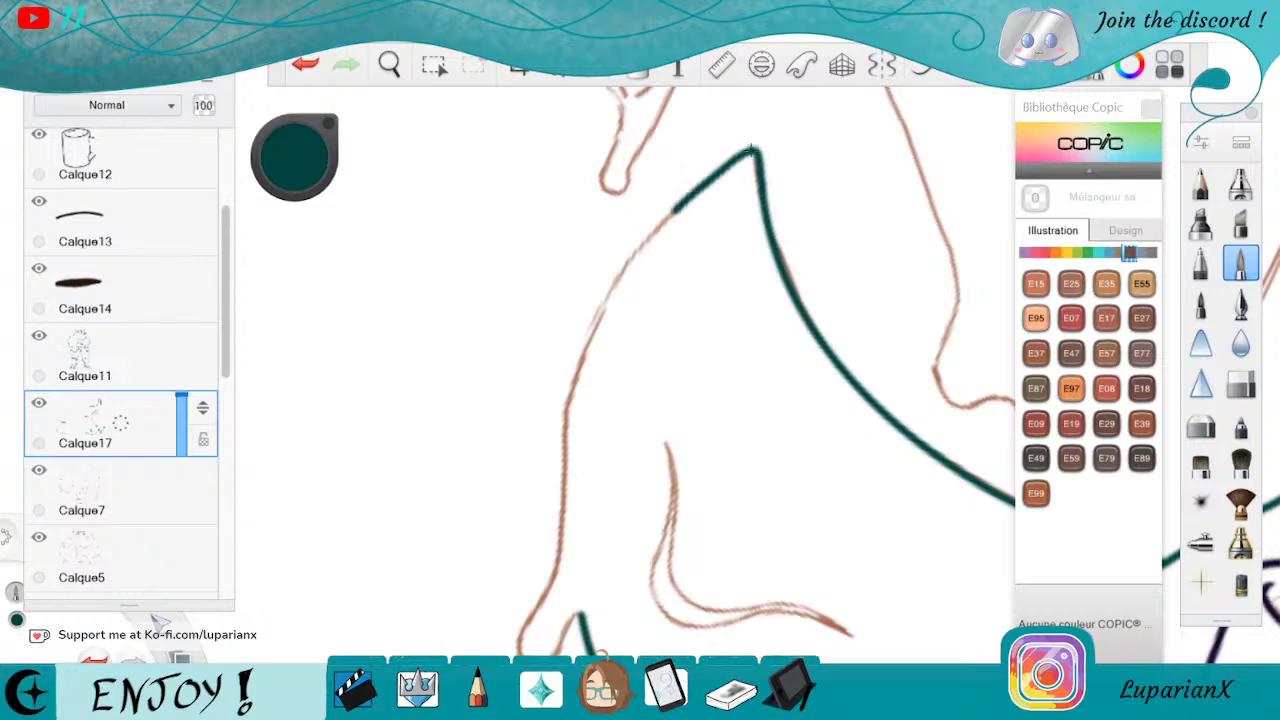
pyautogui.moveTo(577, 366); pyautogui.dragTo(550, 568)
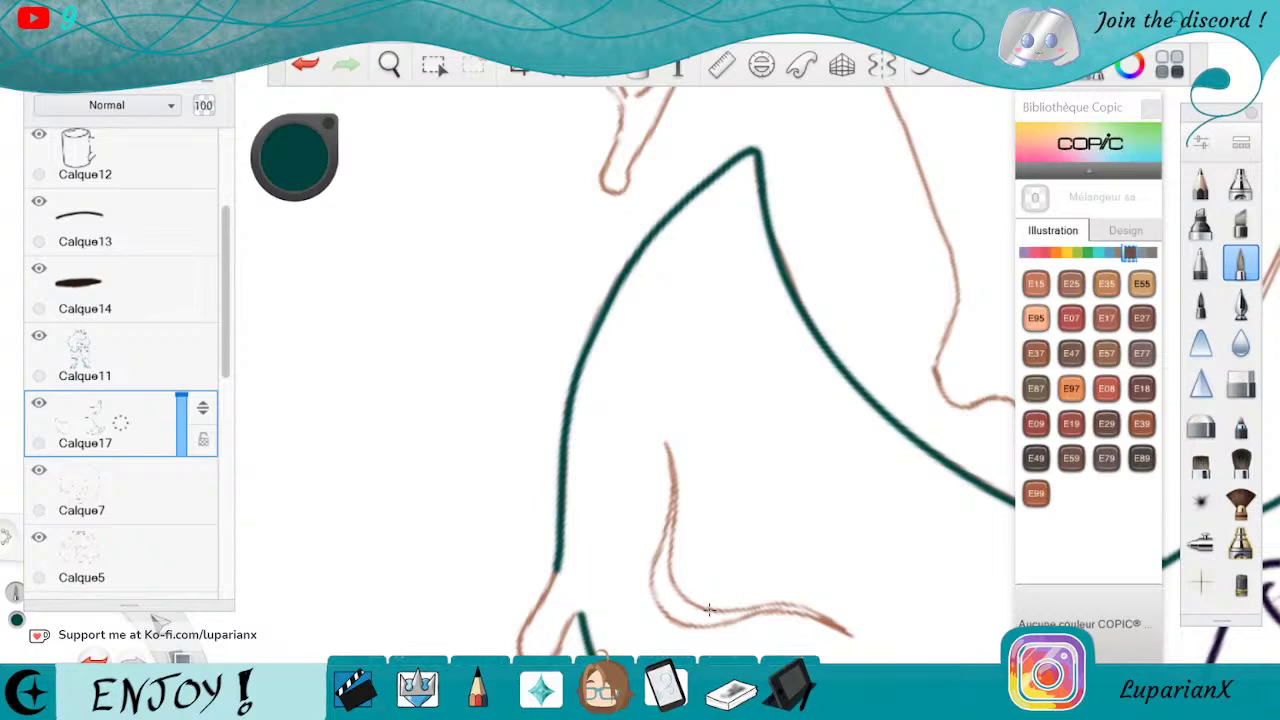
# Erase the upper end of the tentacle's lower outer line where it meets the rounded bump
pyautogui.click(389, 64)
pyautogui.moveTo(646, 457); pyautogui.dragTo(838, 373)
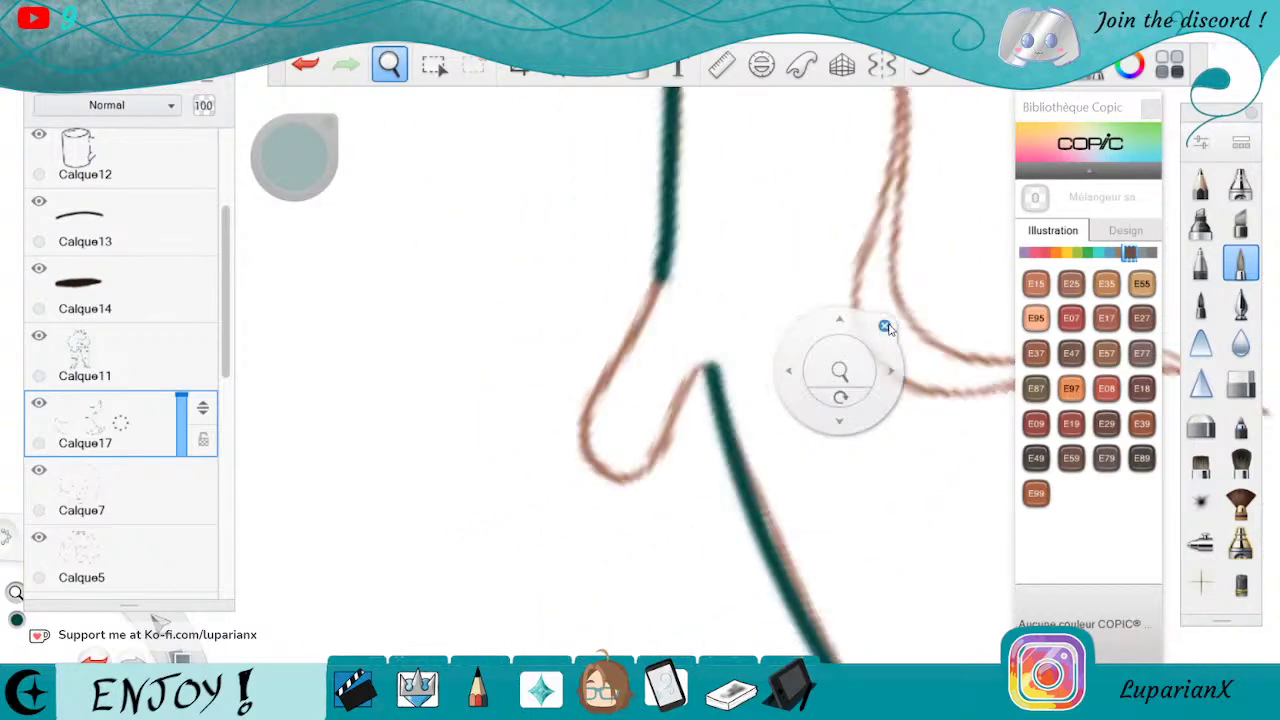
pyautogui.click(886, 327)
pyautogui.click(1240, 383)
pyautogui.moveTo(721, 360); pyautogui.dragTo(749, 337)
# Ink the rounded bump on the tentacle's outer edge, cleaning its stroke and joining it to the lower line
pyautogui.click(1240, 263)
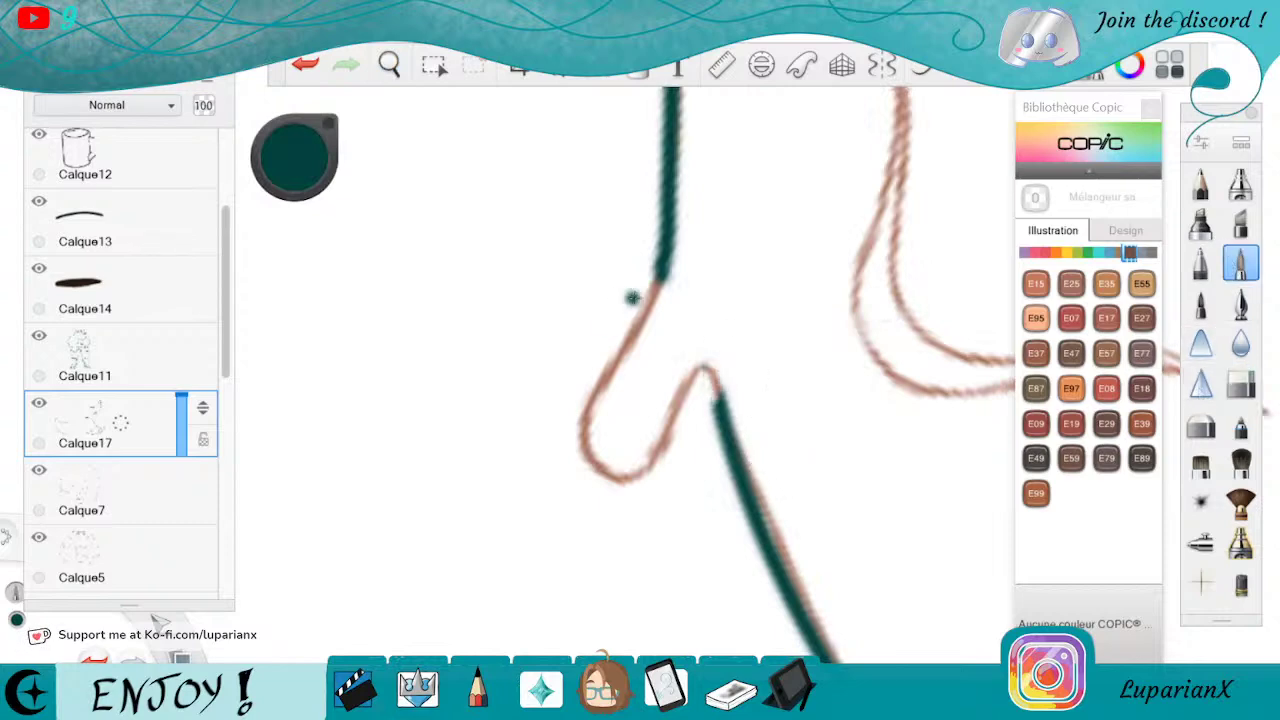
pyautogui.moveTo(664, 262)
pyautogui.mouseDown()
pyautogui.moveTo(590, 392)
pyautogui.moveTo(580, 450)
pyautogui.moveTo(612, 484)
pyautogui.moveTo(645, 478)
pyautogui.moveTo(705, 362)
pyautogui.moveTo(718, 410)
pyautogui.mouseUp()
pyautogui.click(1240, 384)
pyautogui.moveTo(697, 366); pyautogui.dragTo(665, 447)
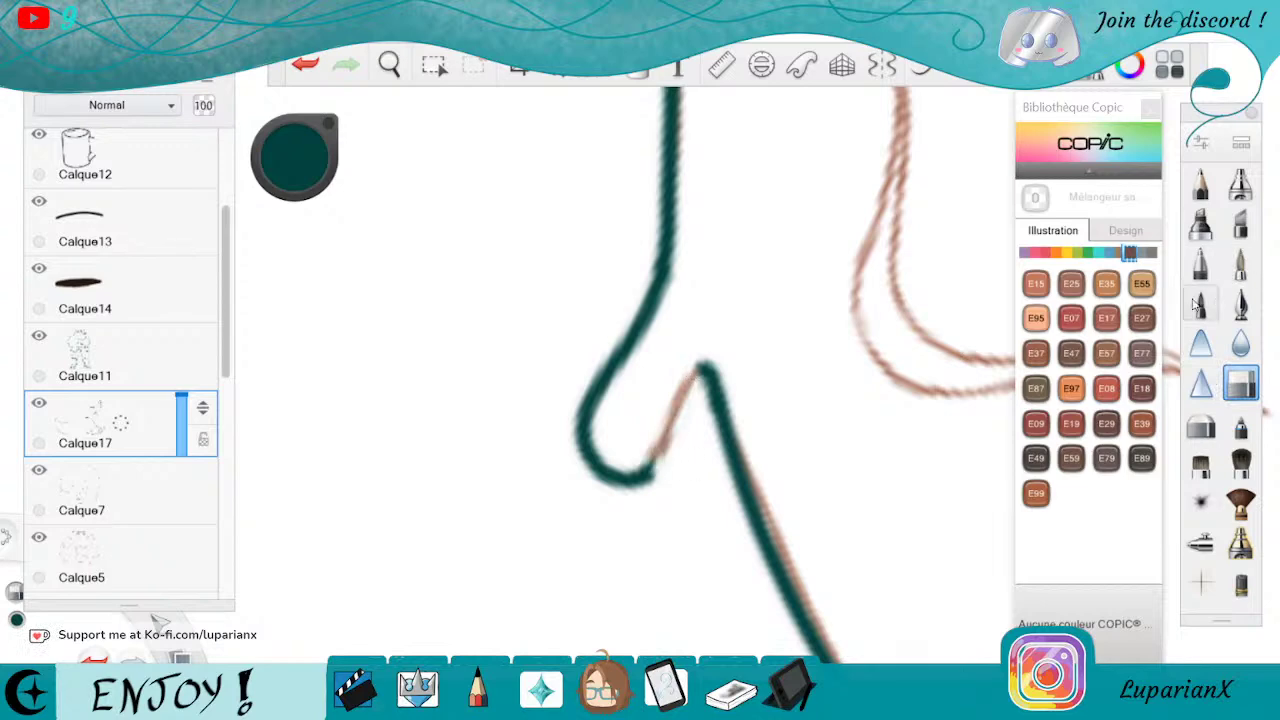
pyautogui.click(1240, 262)
pyautogui.moveTo(705, 364); pyautogui.dragTo(652, 472)
# Ink and fill the hook-shaped highlight beside the sleeve near the mug, then taper its upper end with the eraser
pyautogui.press('space')
pyautogui.moveTo(443, 137)
pyautogui.mouseDown()
pyautogui.moveTo(443, 111)
pyautogui.moveTo(723, 543)
pyautogui.moveTo(728, 497)
pyautogui.moveTo(755, 478)
pyautogui.mouseUp()
pyautogui.press('space')
pyautogui.moveTo(851, 509); pyautogui.dragTo(790, 350)
pyautogui.moveTo(762, 414); pyautogui.dragTo(800, 350)
pyautogui.click(815, 313)
pyautogui.moveTo(688, 162)
pyautogui.mouseDown()
pyautogui.moveTo(662, 250)
pyautogui.moveTo(611, 338)
pyautogui.moveTo(608, 380)
pyautogui.moveTo(648, 428)
pyautogui.moveTo(696, 434)
pyautogui.moveTo(726, 402)
pyautogui.moveTo(745, 328)
pyautogui.mouseUp()
pyautogui.moveTo(668, 250)
pyautogui.mouseDown()
pyautogui.moveTo(648, 340)
pyautogui.moveTo(662, 380)
pyautogui.moveTo(700, 410)
pyautogui.moveTo(684, 418)
pyautogui.moveTo(668, 412)
pyautogui.moveTo(703, 406)
pyautogui.moveTo(628, 385)
pyautogui.moveTo(630, 310)
pyautogui.moveTo(626, 344)
pyautogui.moveTo(640, 340)
pyautogui.moveTo(628, 345)
pyautogui.mouseUp()
pyautogui.press('e')
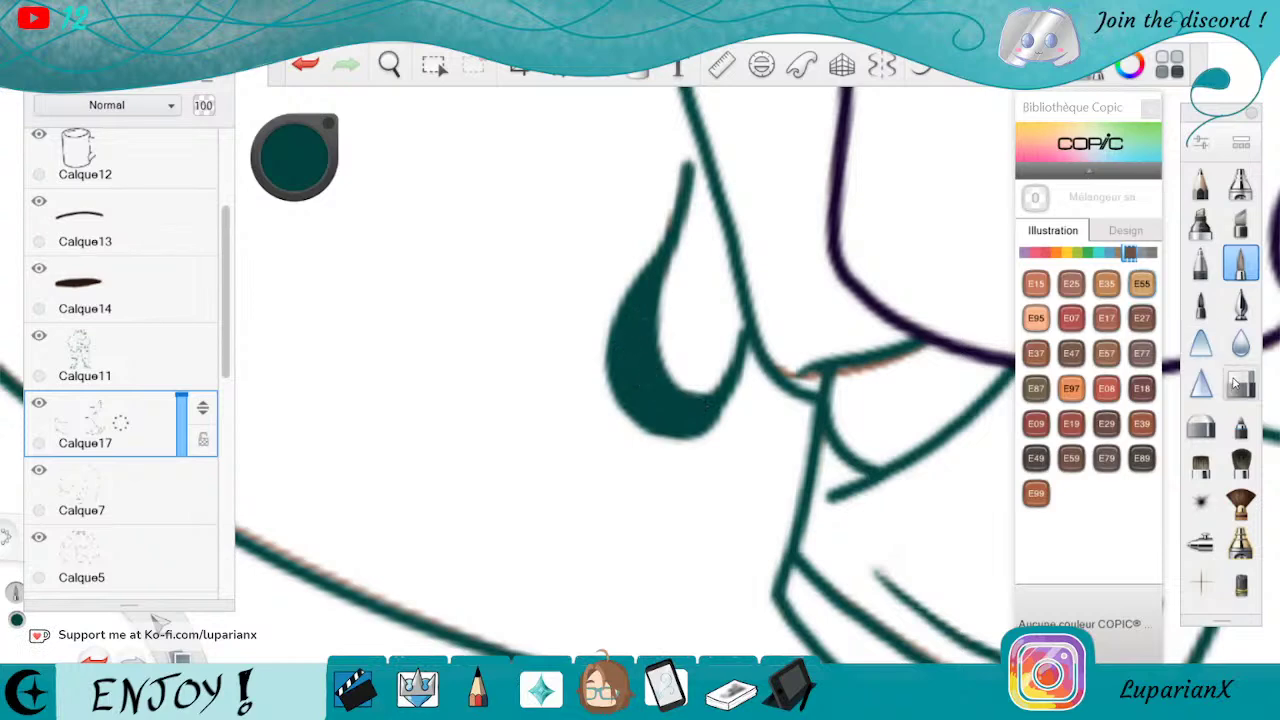
pyautogui.moveTo(695, 158)
pyautogui.mouseDown()
pyautogui.moveTo(666, 206)
pyautogui.moveTo(683, 146)
pyautogui.mouseUp()
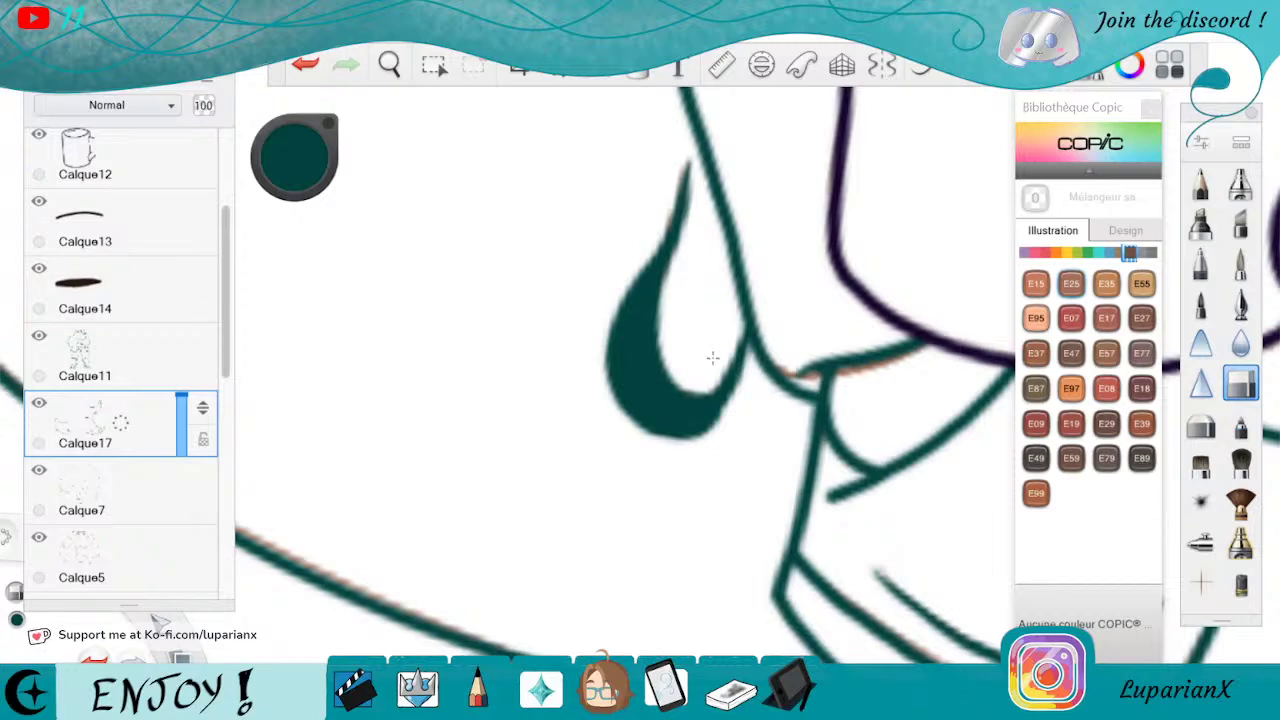
# Ink the upper part of the inner contour of the wavy highlight inside the tentacle, following the brown sketch
pyautogui.click(389, 64)
pyautogui.moveTo(440, 124); pyautogui.dragTo(336, 285)
pyautogui.moveTo(336, 285); pyautogui.dragTo(772, 642)
pyautogui.moveTo(744, 508)
pyautogui.mouseDown()
pyautogui.moveTo(726, 493)
pyautogui.moveTo(571, 509)
pyautogui.moveTo(611, 491)
pyautogui.moveTo(620, 409)
pyautogui.mouseUp()
pyautogui.click(670, 361)
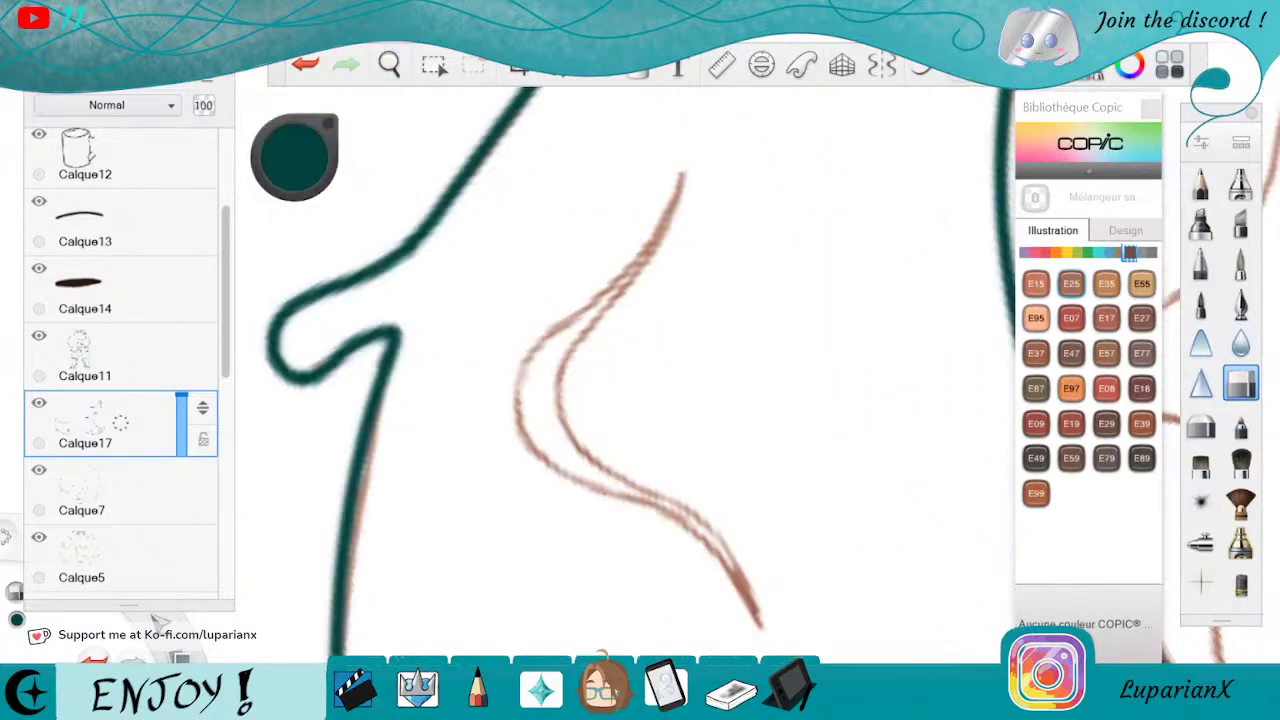
pyautogui.click(962, 70)
pyautogui.click(1241, 263)
pyautogui.moveTo(676, 181)
pyautogui.mouseDown()
pyautogui.moveTo(650, 245)
pyautogui.moveTo(566, 355)
pyautogui.moveTo(553, 395)
pyautogui.moveTo(575, 445)
pyautogui.mouseUp()
# Complete the wavy highlight's inner contour to its pointed end and ink the lower part of its outer contour
pyautogui.click(390, 65)
pyautogui.moveTo(743, 491)
pyautogui.mouseDown()
pyautogui.moveTo(760, 491)
pyautogui.moveTo(739, 509)
pyautogui.mouseUp()
pyautogui.moveTo(706, 548); pyautogui.dragTo(813, 400)
pyautogui.click(858, 370)
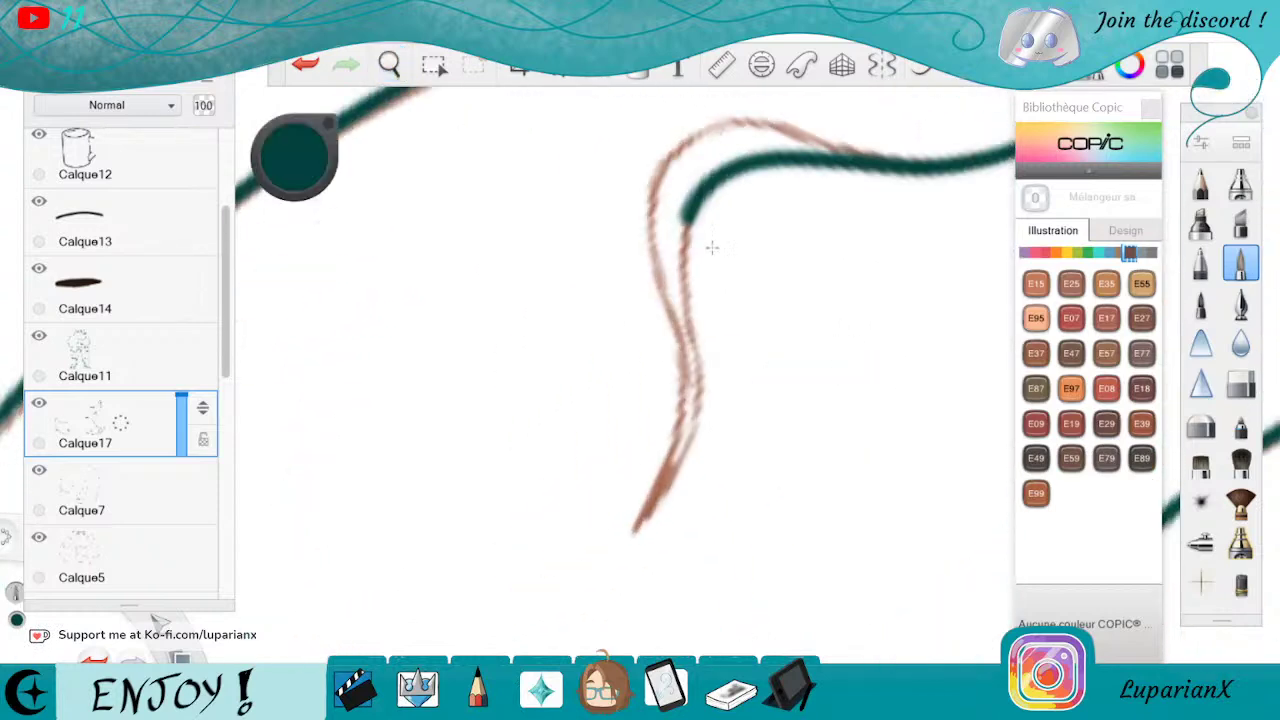
pyautogui.moveTo(689, 210)
pyautogui.mouseDown()
pyautogui.moveTo(676, 282)
pyautogui.moveTo(697, 405)
pyautogui.moveTo(636, 525)
pyautogui.mouseUp()
pyautogui.moveTo(662, 160)
pyautogui.mouseDown()
pyautogui.moveTo(648, 262)
pyautogui.moveTo(685, 430)
pyautogui.mouseUp()
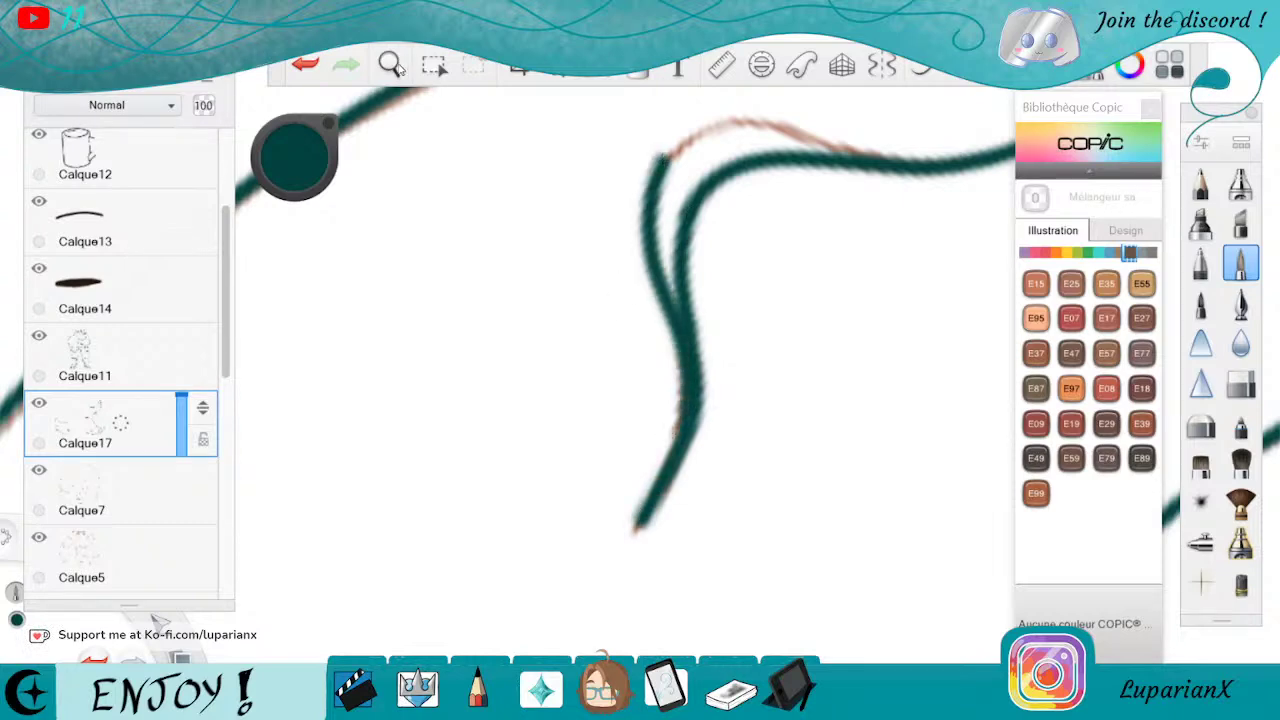
# Close the outer contour of the wavy highlight and fill its thick middle with solid teal
pyautogui.click(396, 65)
pyautogui.moveTo(823, 297); pyautogui.dragTo(834, 397)
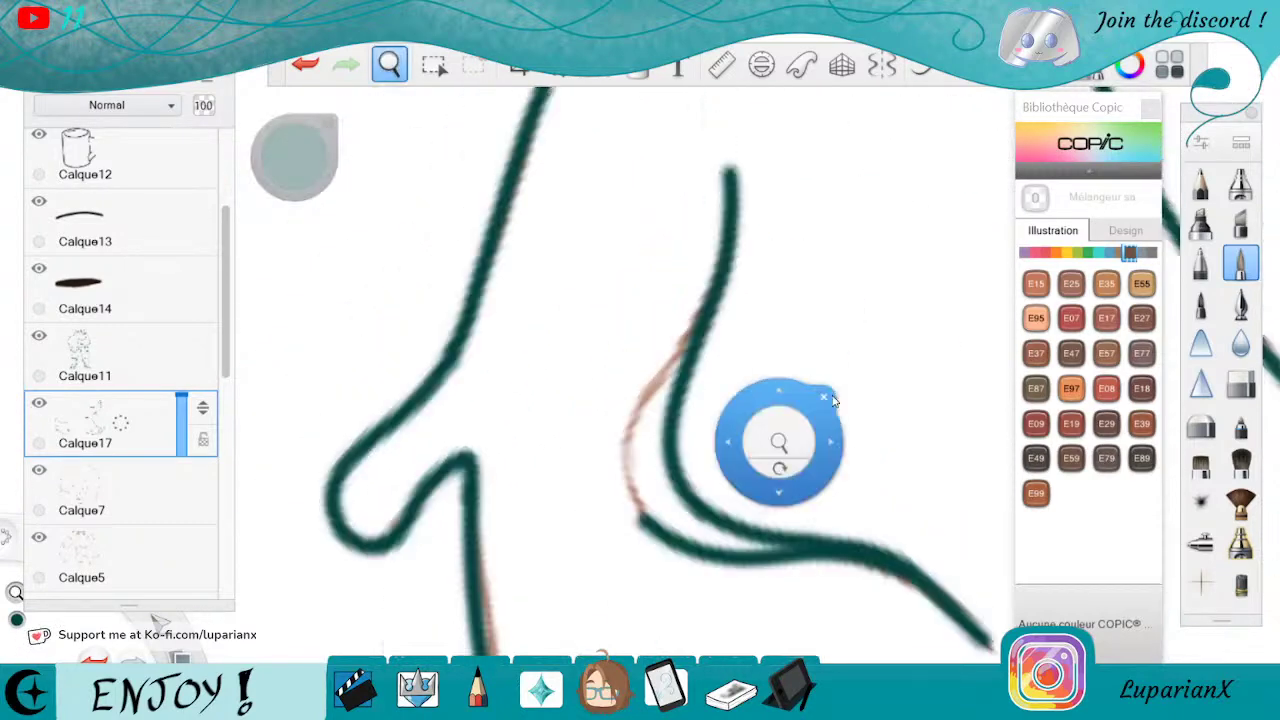
pyautogui.click(826, 397)
pyautogui.moveTo(722, 280)
pyautogui.mouseDown()
pyautogui.moveTo(670, 376)
pyautogui.moveTo(718, 287)
pyautogui.mouseUp()
pyautogui.moveTo(680, 340); pyautogui.dragTo(622, 465)
pyautogui.moveTo(638, 502)
pyautogui.mouseDown()
pyautogui.moveTo(662, 395)
pyautogui.moveTo(670, 500)
pyautogui.moveTo(640, 503)
pyautogui.moveTo(720, 538)
pyautogui.mouseUp()
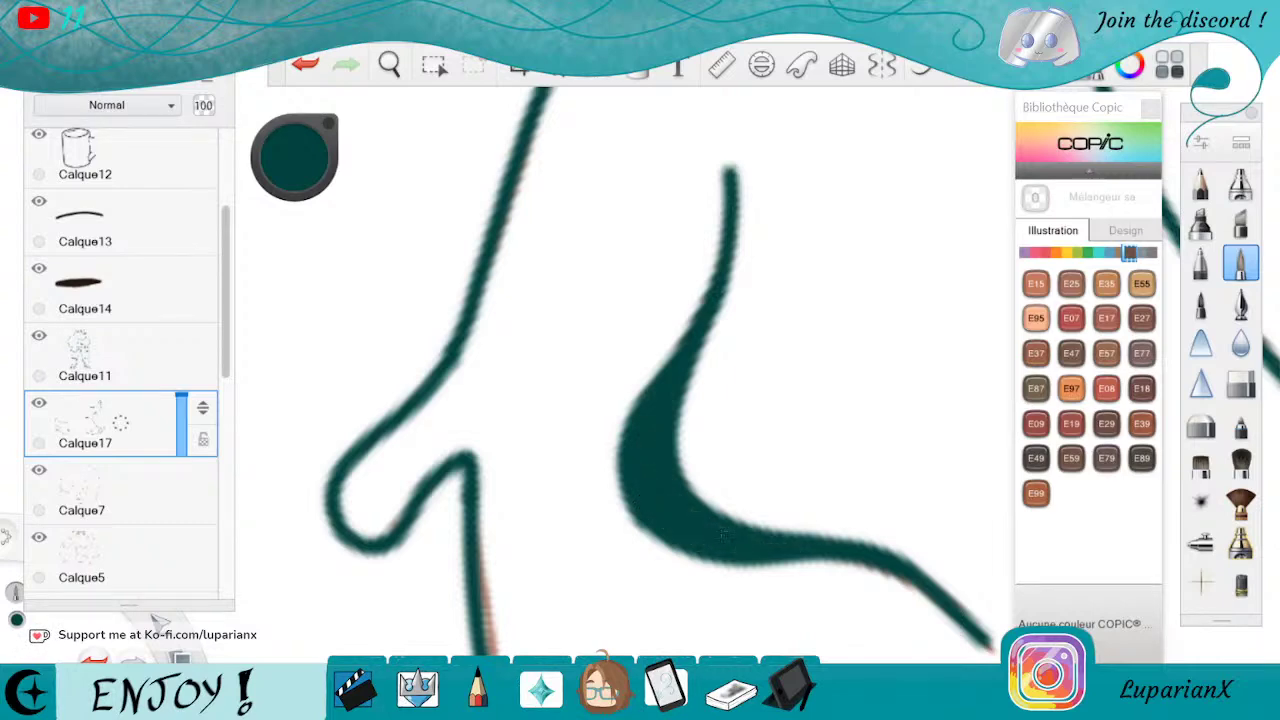
# Taper both ends of the wavy highlight into fine points with the eraser
pyautogui.click(1245, 395)
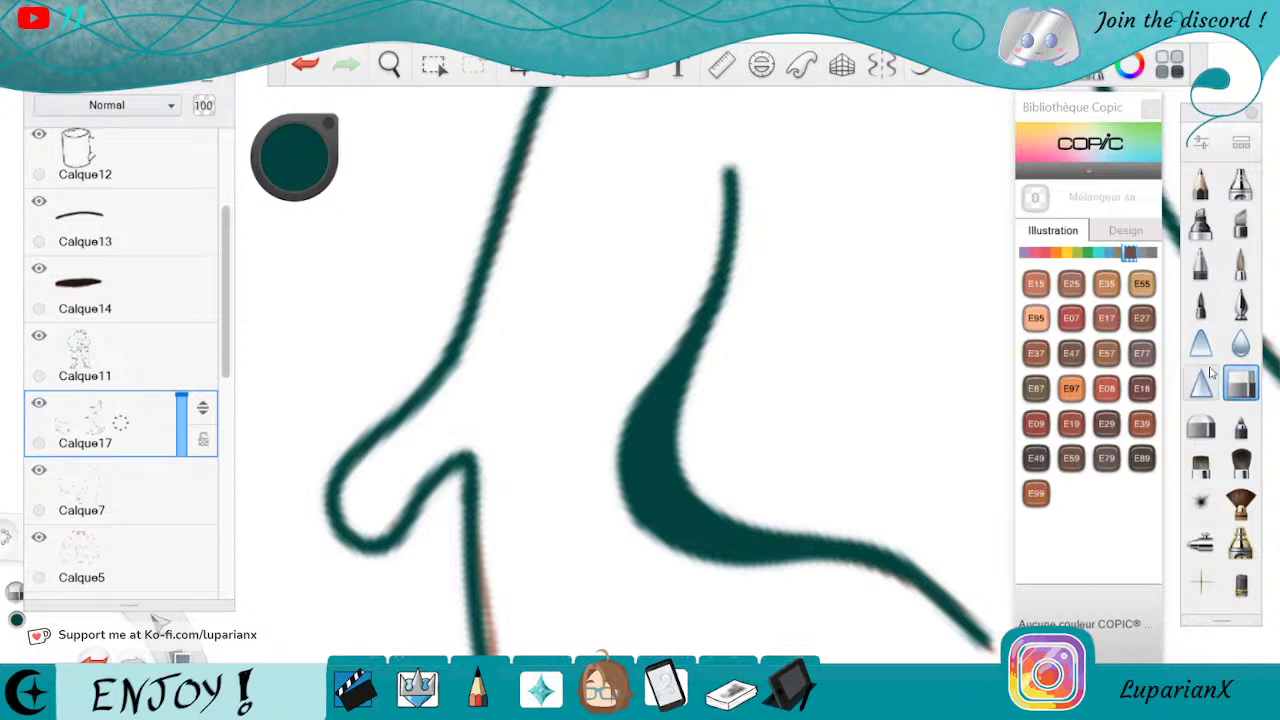
pyautogui.moveTo(718, 172); pyautogui.dragTo(715, 228)
pyautogui.click(389, 65)
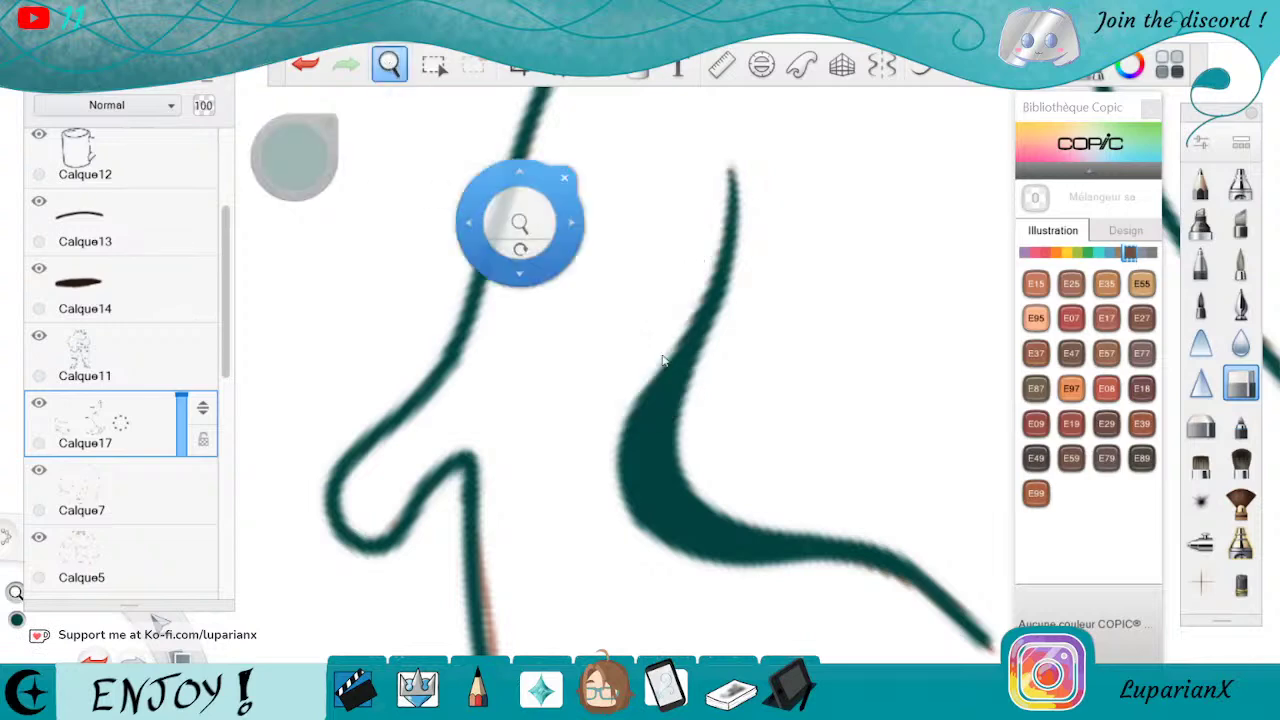
pyautogui.moveTo(862, 508); pyautogui.dragTo(706, 337)
pyautogui.moveTo(786, 489); pyautogui.dragTo(786, 480)
pyautogui.moveTo(784, 410); pyautogui.dragTo(851, 574)
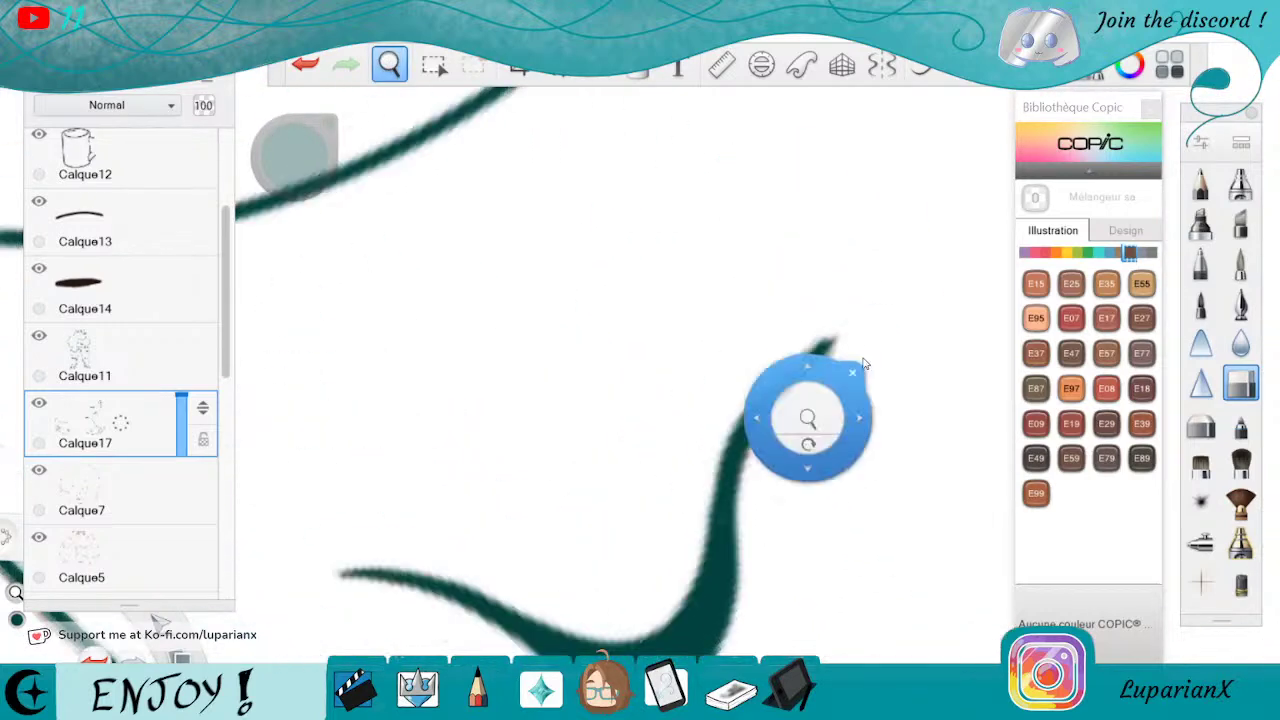
pyautogui.click(851, 380)
pyautogui.moveTo(838, 344); pyautogui.dragTo(792, 398)
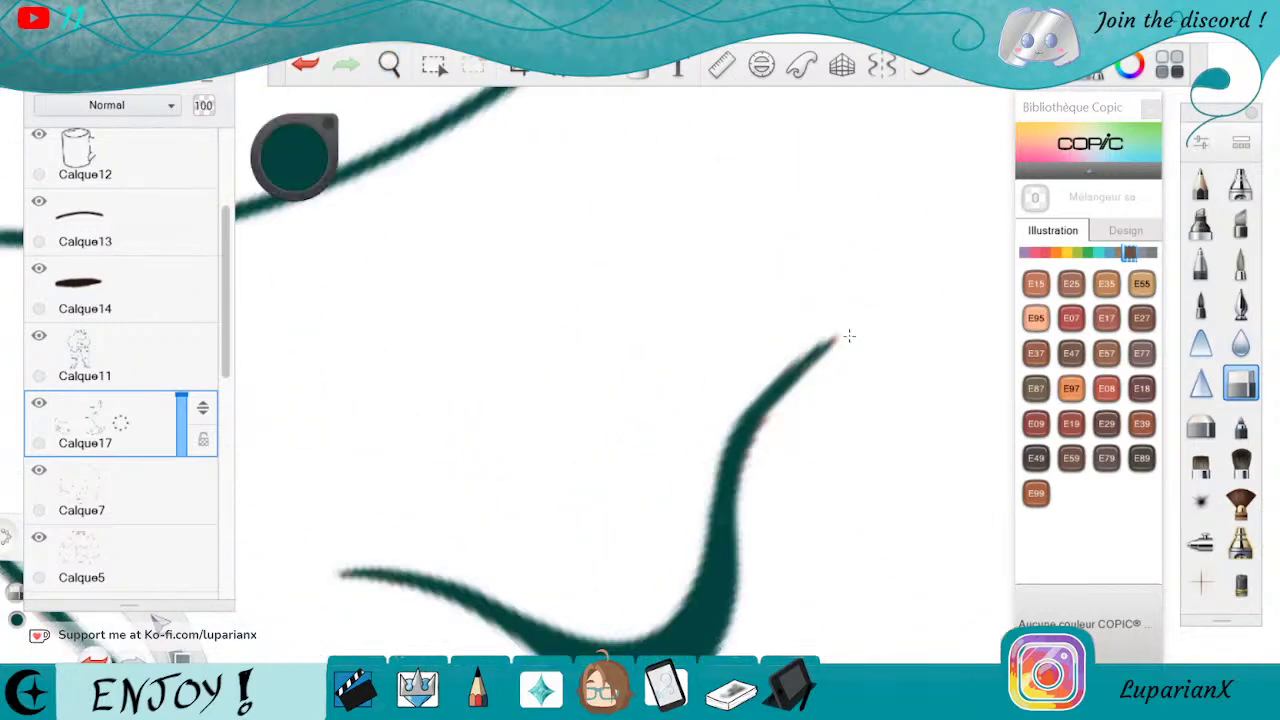
# Ink the next tentacle's inner edge from its junction with the neighbouring tentacle up to the small notch
pyautogui.click(389, 65)
pyautogui.moveTo(446, 120); pyautogui.dragTo(843, 391)
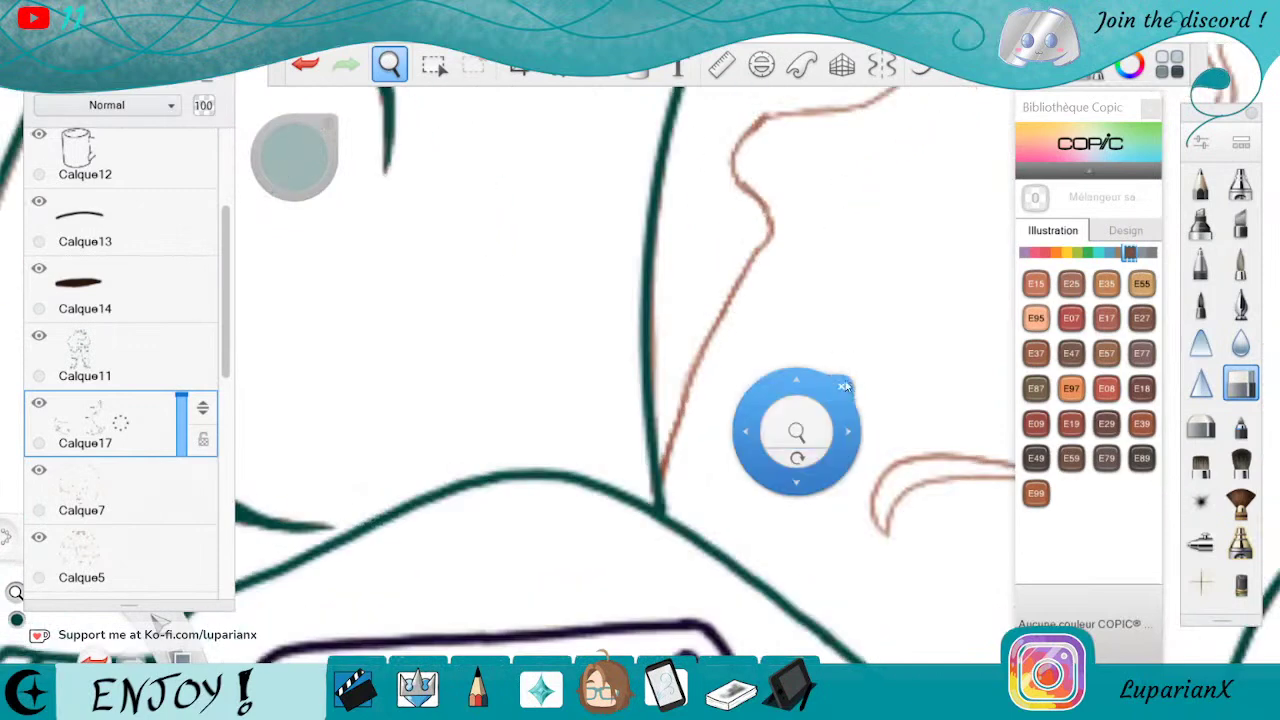
pyautogui.click(1243, 263)
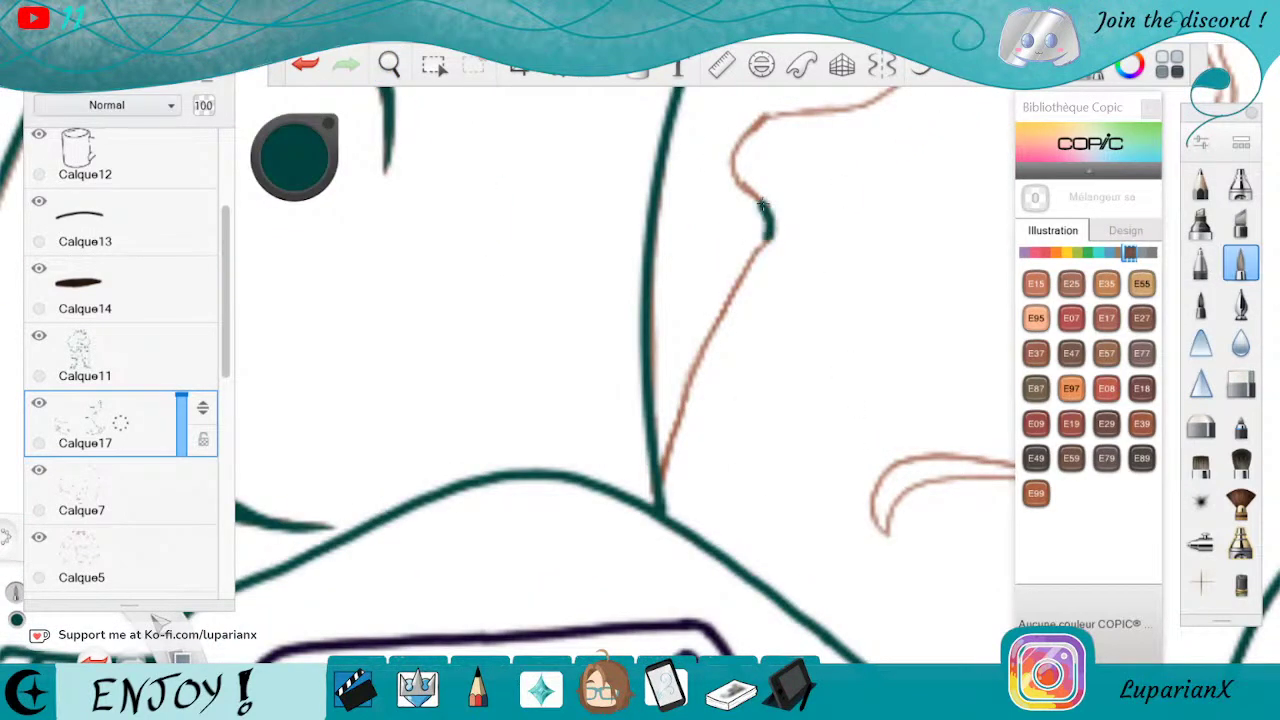
pyautogui.moveTo(770, 235); pyautogui.dragTo(742, 276)
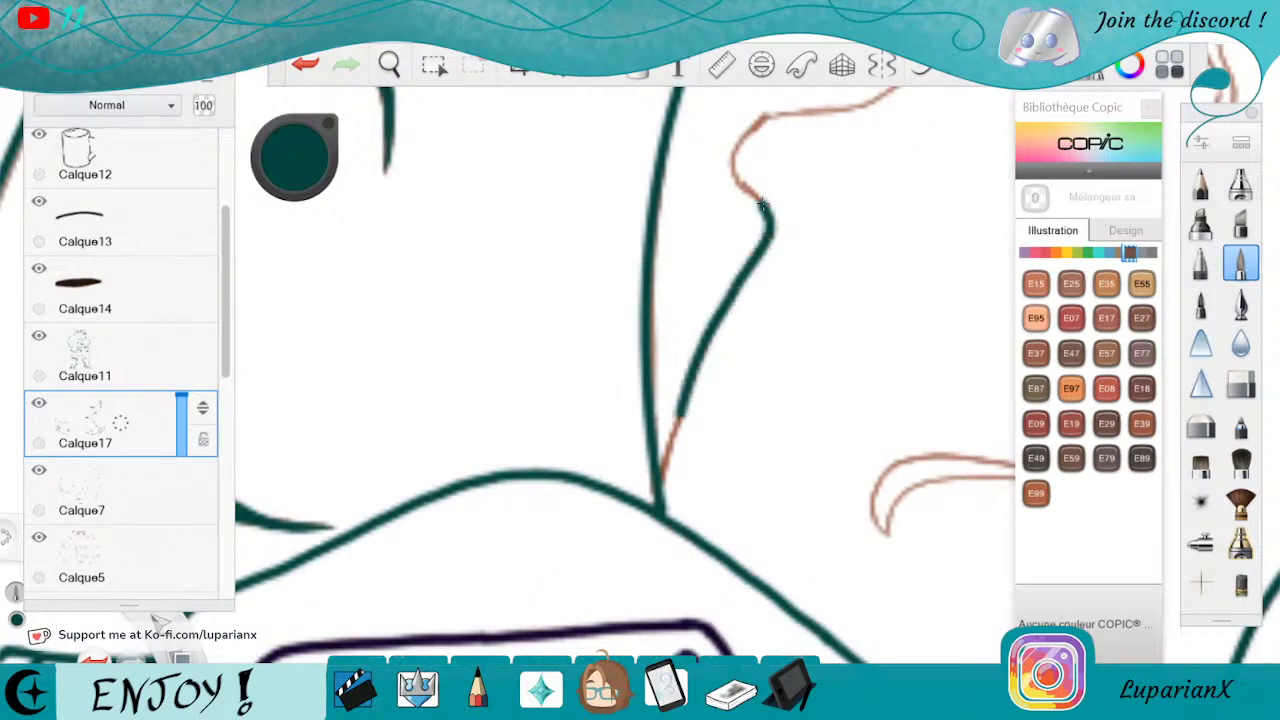
# Ink the rounded bump on the tentacle's inner edge and continue the edge along the sketch towards the tip
pyautogui.click(389, 64)
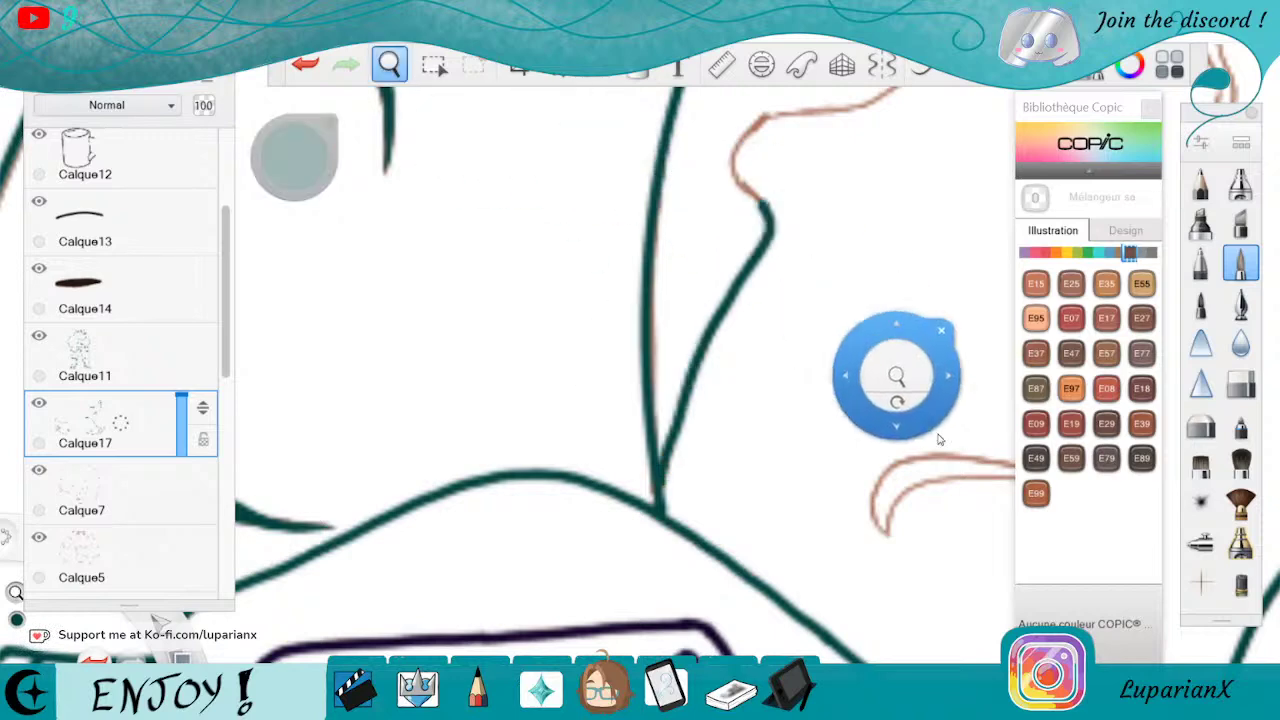
pyautogui.moveTo(923, 412); pyautogui.dragTo(830, 662)
pyautogui.moveTo(783, 483)
pyautogui.mouseDown()
pyautogui.moveTo(843, 349)
pyautogui.moveTo(737, 506)
pyautogui.mouseUp()
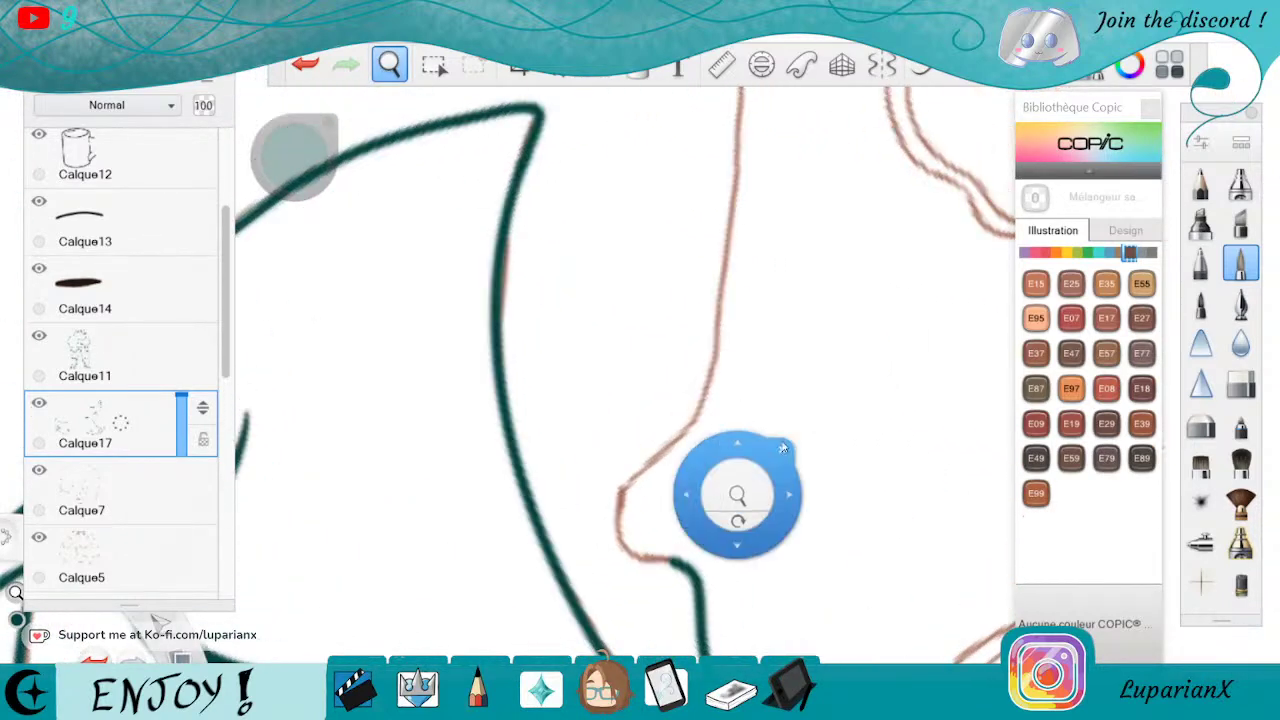
pyautogui.moveTo(728, 238); pyautogui.dragTo(700, 382)
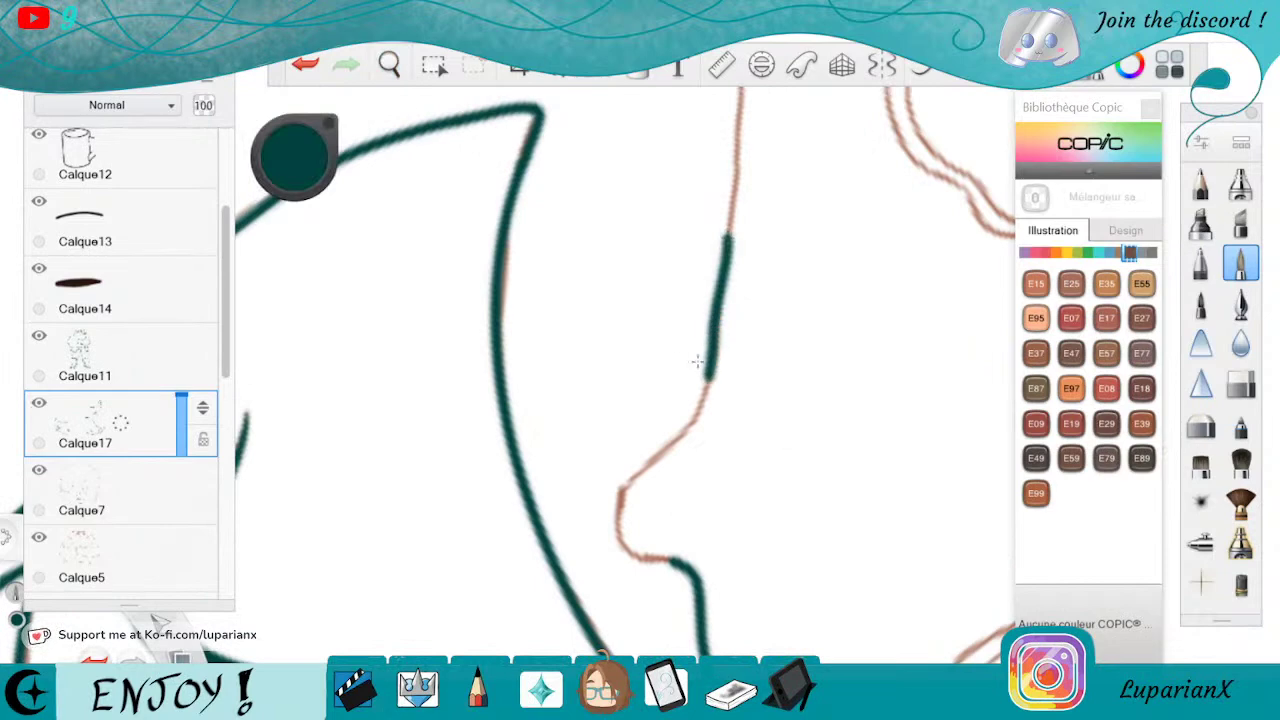
pyautogui.hotkey('ctrl', 'z')
pyautogui.moveTo(727, 256); pyautogui.dragTo(703, 398)
pyautogui.moveTo(637, 472); pyautogui.dragTo(619, 500)
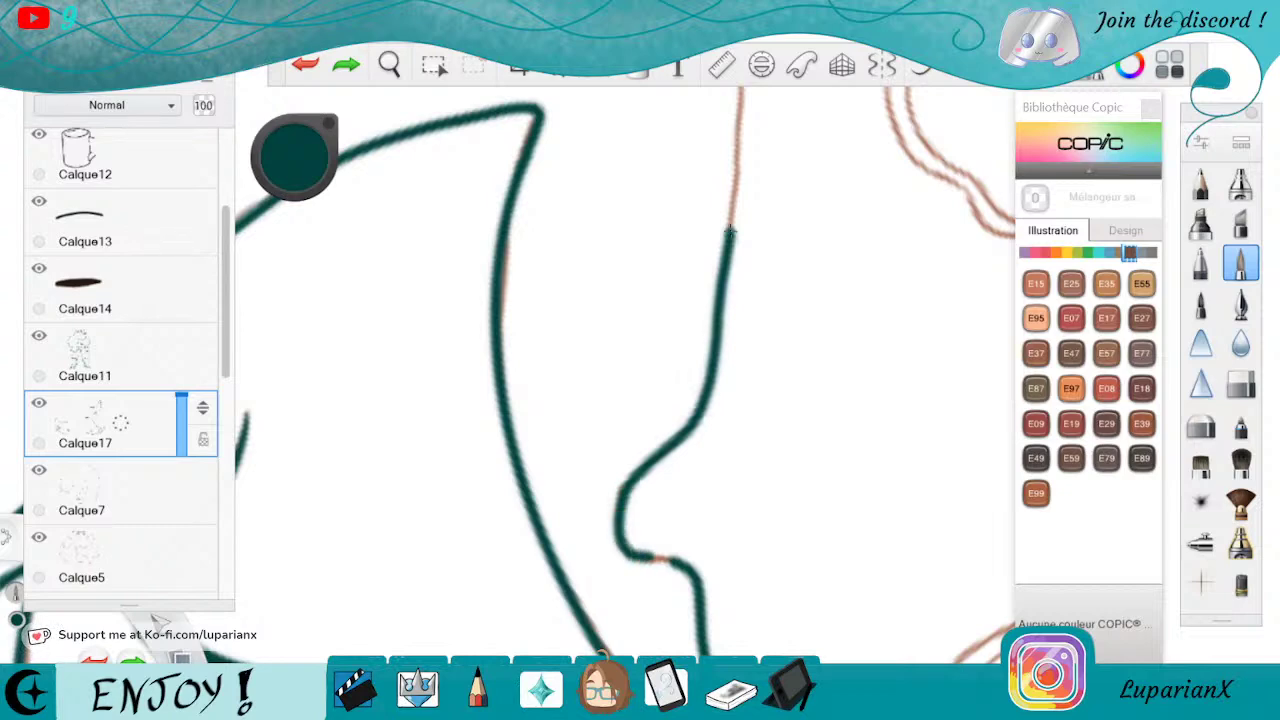
pyautogui.press('space')
pyautogui.moveTo(849, 66)
pyautogui.mouseDown()
pyautogui.moveTo(849, 174)
pyautogui.moveTo(806, 477)
pyautogui.mouseUp()
pyautogui.moveTo(668, 214)
pyautogui.mouseDown()
pyautogui.moveTo(699, 338)
pyautogui.moveTo(686, 532)
pyautogui.mouseUp()
# Ink the bend at the end of the inner edge and the narrow rounded tip of the tentacle
pyautogui.press('space')
pyautogui.moveTo(504, 394); pyautogui.dragTo(748, 474)
pyautogui.click(812, 406)
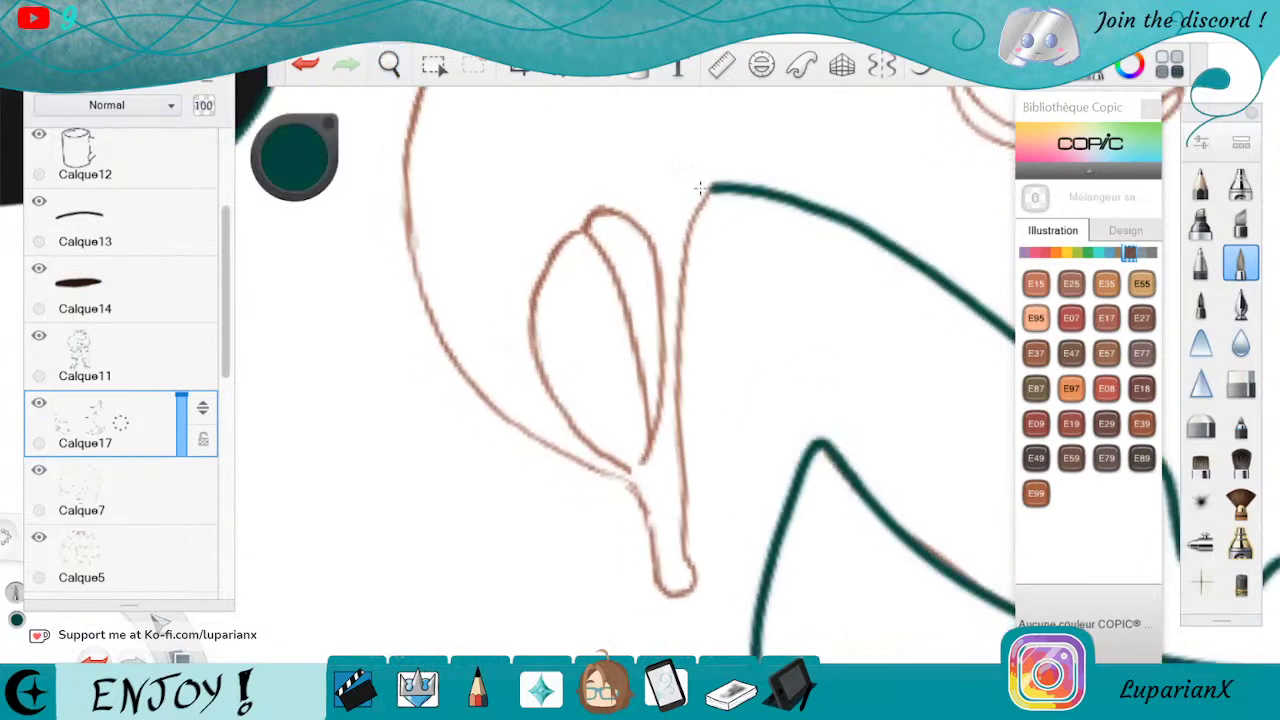
pyautogui.moveTo(706, 193)
pyautogui.mouseDown()
pyautogui.moveTo(681, 285)
pyautogui.moveTo(684, 518)
pyautogui.mouseUp()
pyautogui.moveTo(630, 480); pyautogui.dragTo(652, 575)
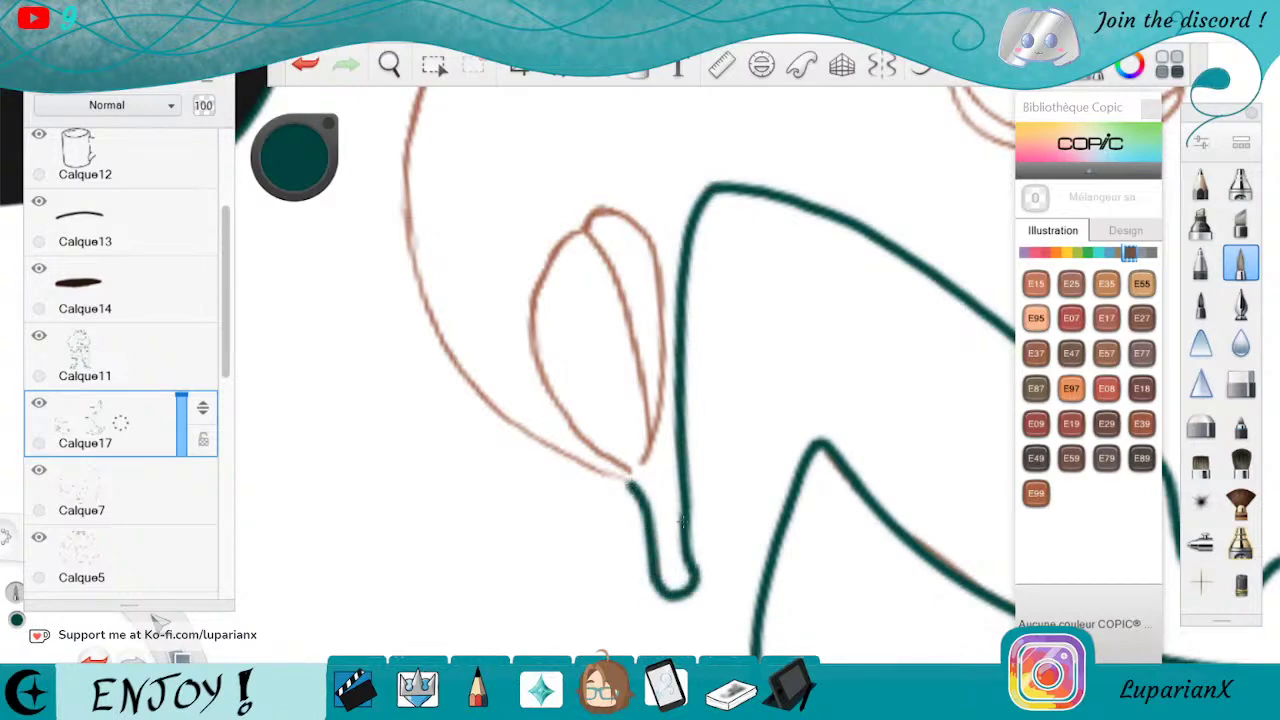
# Ink the curved dividing line inside the leaf-shaped loop beside the tentacle's tip, undoing the first short stroke
pyautogui.moveTo(582, 232); pyautogui.dragTo(620, 305)
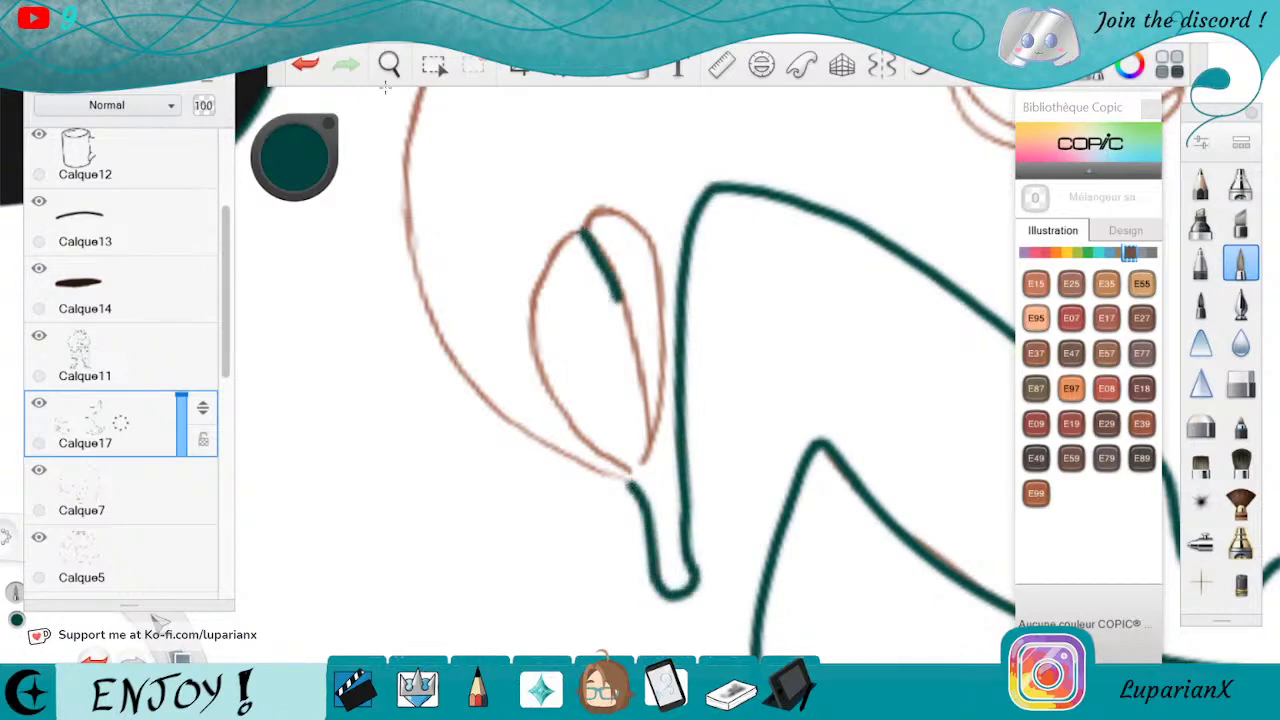
pyautogui.click(305, 64)
pyautogui.click(389, 64)
pyautogui.moveTo(442, 131); pyautogui.dragTo(909, 523)
pyautogui.moveTo(200, 491); pyautogui.dragTo(892, 624)
pyautogui.moveTo(845, 504); pyautogui.dragTo(622, 441)
pyautogui.moveTo(969, 474); pyautogui.dragTo(683, 434)
pyautogui.moveTo(869, 429); pyautogui.dragTo(688, 398)
pyautogui.moveTo(645, 438); pyautogui.dragTo(760, 438)
pyautogui.moveTo(495, 398); pyautogui.dragTo(655, 400)
pyautogui.moveTo(742, 357); pyautogui.dragTo(769, 350)
pyautogui.moveTo(593, 218)
pyautogui.mouseDown()
pyautogui.moveTo(652, 348)
pyautogui.moveTo(670, 530)
pyautogui.mouseUp()
# Ink both rounded sides of the leaf-shaped loop around its dividing line
pyautogui.moveTo(688, 258)
pyautogui.mouseDown()
pyautogui.moveTo(693, 394)
pyautogui.moveTo(678, 498)
pyautogui.mouseUp()
pyautogui.moveTo(596, 216)
pyautogui.mouseDown()
pyautogui.moveTo(615, 192)
pyautogui.moveTo(641, 195)
pyautogui.moveTo(683, 234)
pyautogui.mouseUp()
pyautogui.moveTo(590, 220)
pyautogui.mouseDown()
pyautogui.moveTo(533, 278)
pyautogui.moveTo(522, 370)
pyautogui.moveTo(542, 430)
pyautogui.moveTo(597, 492)
pyautogui.mouseUp()
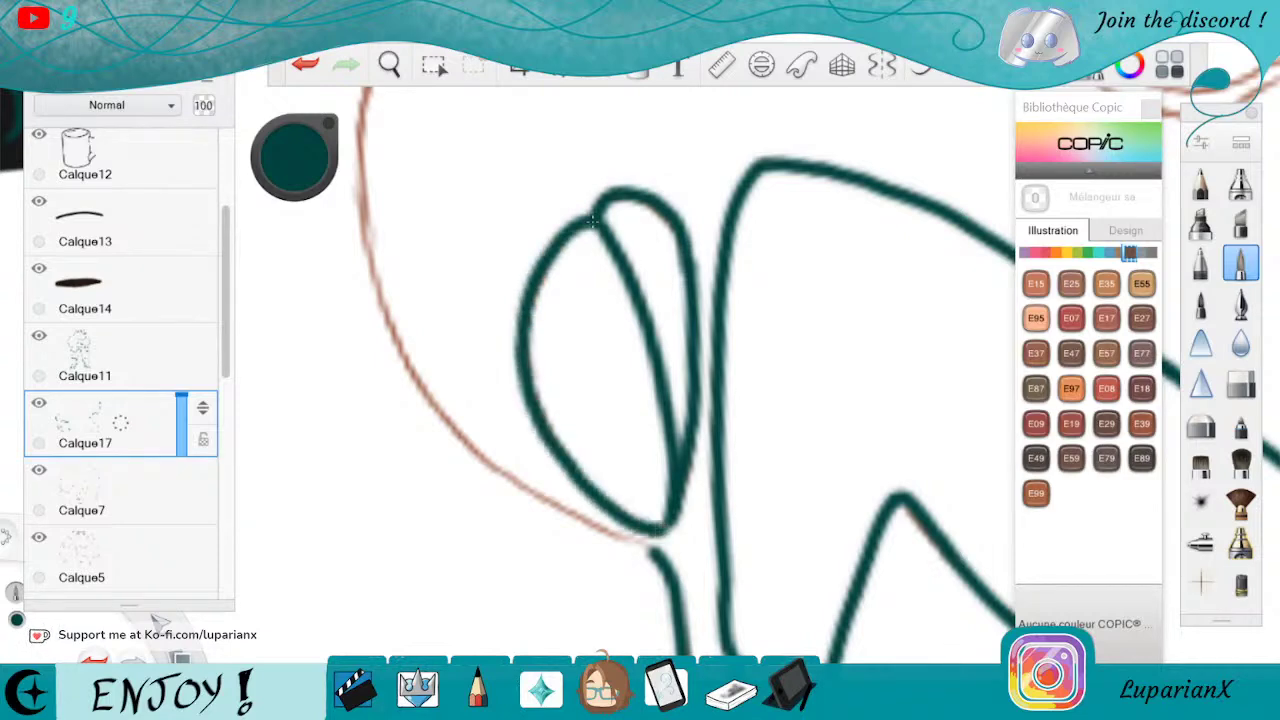
# Clean the base of the leaf-shaped loop with the eraser and ink the start of the tentacle's outer edge from the tip
pyautogui.click(390, 64)
pyautogui.moveTo(709, 463)
pyautogui.mouseDown()
pyautogui.moveTo(720, 457)
pyautogui.moveTo(692, 477)
pyautogui.mouseUp()
pyautogui.moveTo(516, 380)
pyautogui.mouseDown()
pyautogui.moveTo(626, 419)
pyautogui.moveTo(702, 501)
pyautogui.mouseUp()
pyautogui.click(803, 494)
pyautogui.click(1240, 384)
pyautogui.moveTo(662, 538)
pyautogui.mouseDown()
pyautogui.moveTo(692, 444)
pyautogui.moveTo(668, 532)
pyautogui.mouseUp()
pyautogui.click(1240, 258)
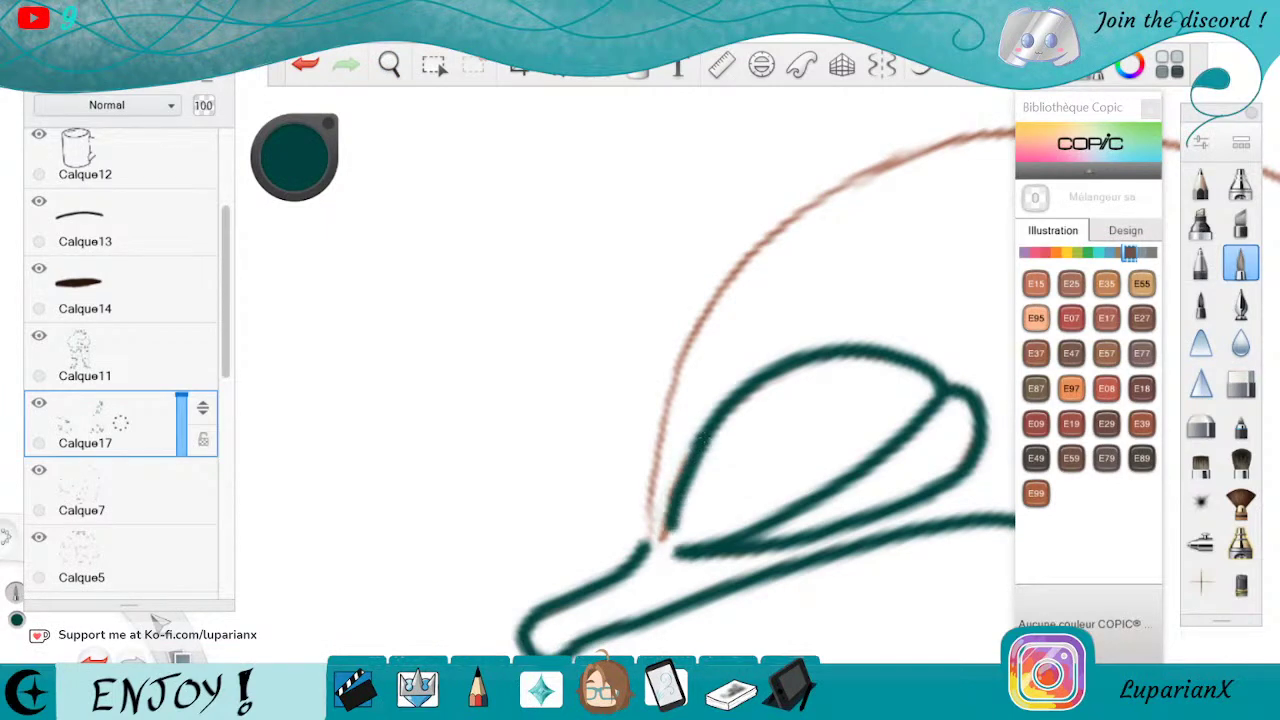
pyautogui.moveTo(748, 260)
pyautogui.mouseDown()
pyautogui.moveTo(677, 378)
pyautogui.moveTo(643, 518)
pyautogui.mouseUp()
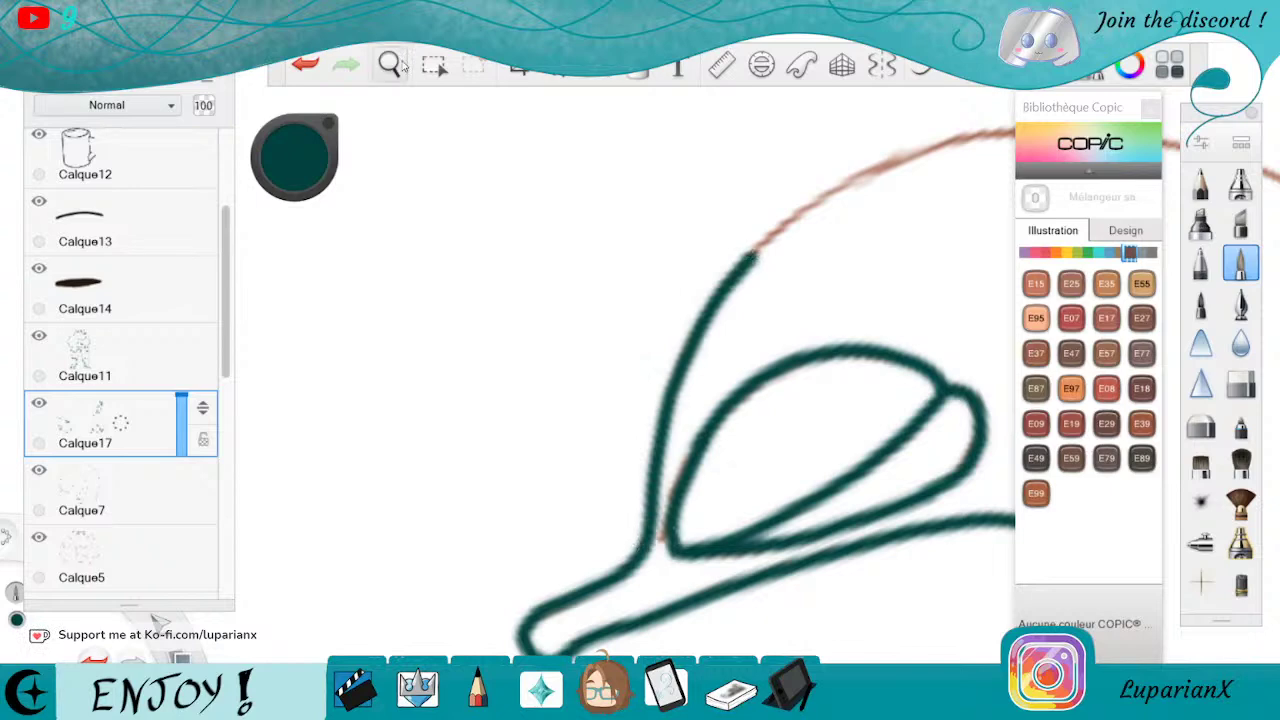
# Continue the tentacle's outer edge along the sketched curve past the leaf-shaped loop
pyautogui.press('space')
pyautogui.moveTo(896, 250); pyautogui.dragTo(736, 426)
pyautogui.moveTo(652, 498); pyautogui.dragTo(769, 409)
pyautogui.moveTo(679, 192); pyautogui.dragTo(709, 352)
pyautogui.moveTo(772, 174)
pyautogui.mouseDown()
pyautogui.moveTo(733, 235)
pyautogui.moveTo(687, 367)
pyautogui.moveTo(681, 460)
pyautogui.moveTo(701, 563)
pyautogui.mouseUp()
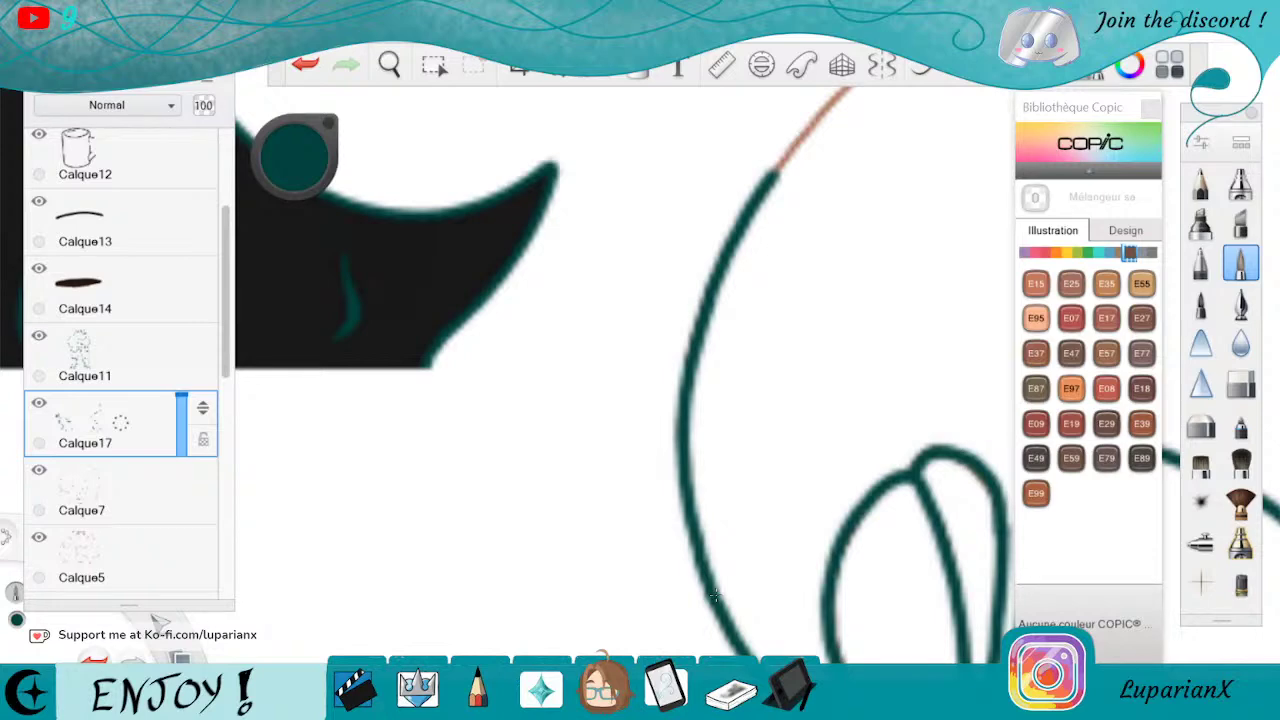
pyautogui.click(391, 52)
pyautogui.moveTo(933, 164)
pyautogui.mouseDown()
pyautogui.moveTo(926, 200)
pyautogui.moveTo(748, 468)
pyautogui.mouseUp()
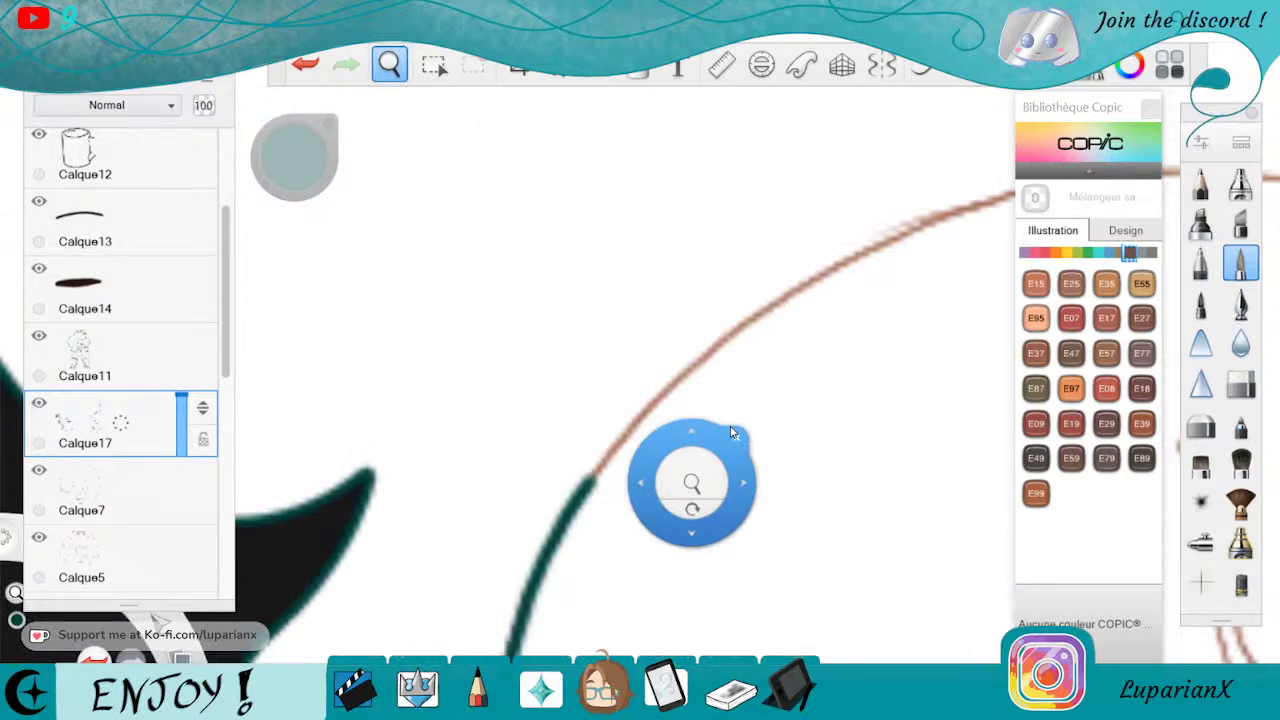
pyautogui.moveTo(731, 432); pyautogui.dragTo(754, 278)
pyautogui.moveTo(720, 340)
pyautogui.mouseDown()
pyautogui.moveTo(729, 374)
pyautogui.moveTo(672, 480)
pyautogui.mouseUp()
pyautogui.moveTo(760, 404)
pyautogui.mouseDown()
pyautogui.moveTo(862, 398)
pyautogui.moveTo(851, 377)
pyautogui.mouseUp()
pyautogui.click(746, 440)
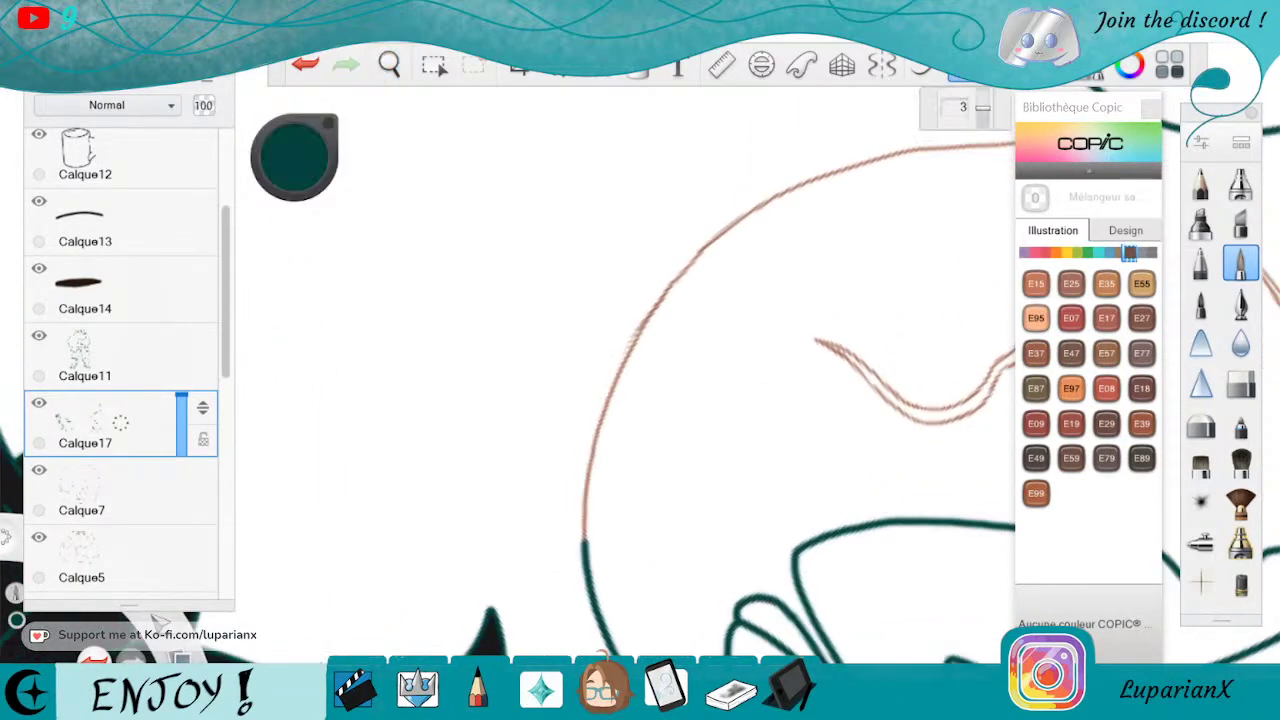
pyautogui.moveTo(585, 542)
pyautogui.mouseDown()
pyautogui.moveTo(605, 422)
pyautogui.moveTo(670, 290)
pyautogui.moveTo(745, 216)
pyautogui.moveTo(857, 162)
pyautogui.moveTo(978, 140)
pyautogui.mouseUp()
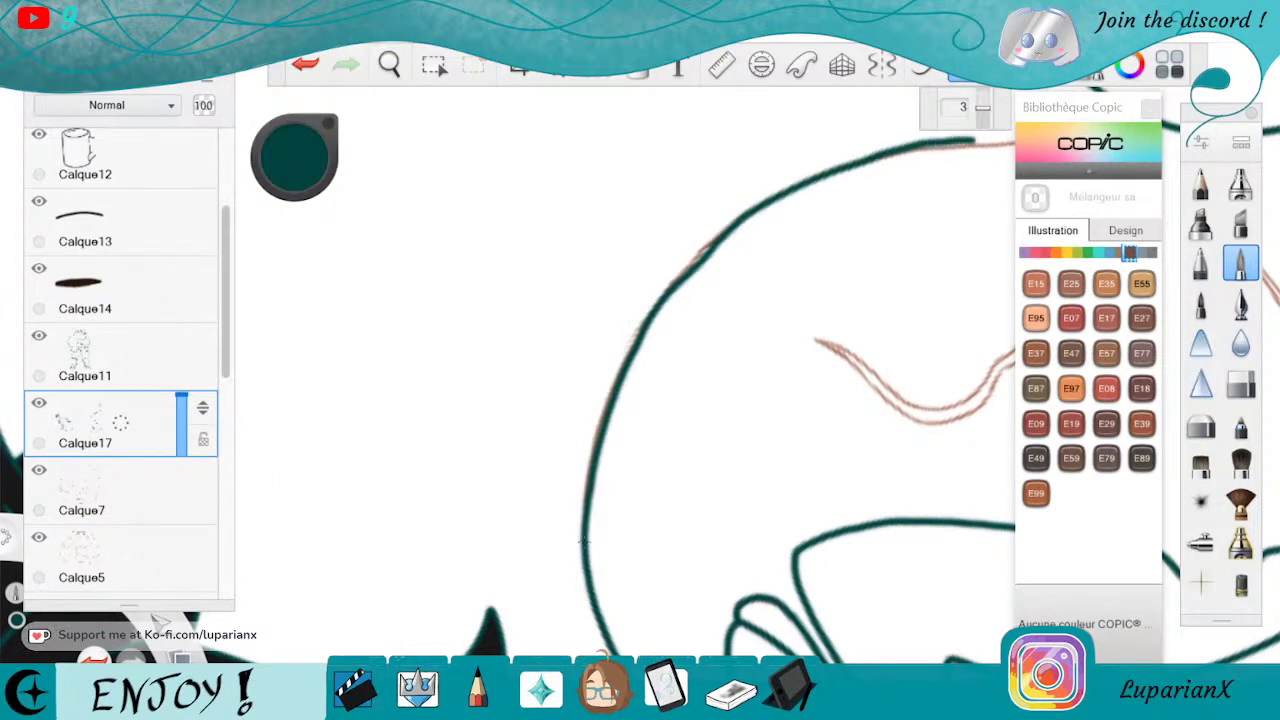
pyautogui.click(306, 64)
pyautogui.moveTo(584, 544)
pyautogui.mouseDown()
pyautogui.moveTo(599, 425)
pyautogui.moveTo(648, 315)
pyautogui.moveTo(722, 236)
pyautogui.moveTo(808, 180)
pyautogui.mouseUp()
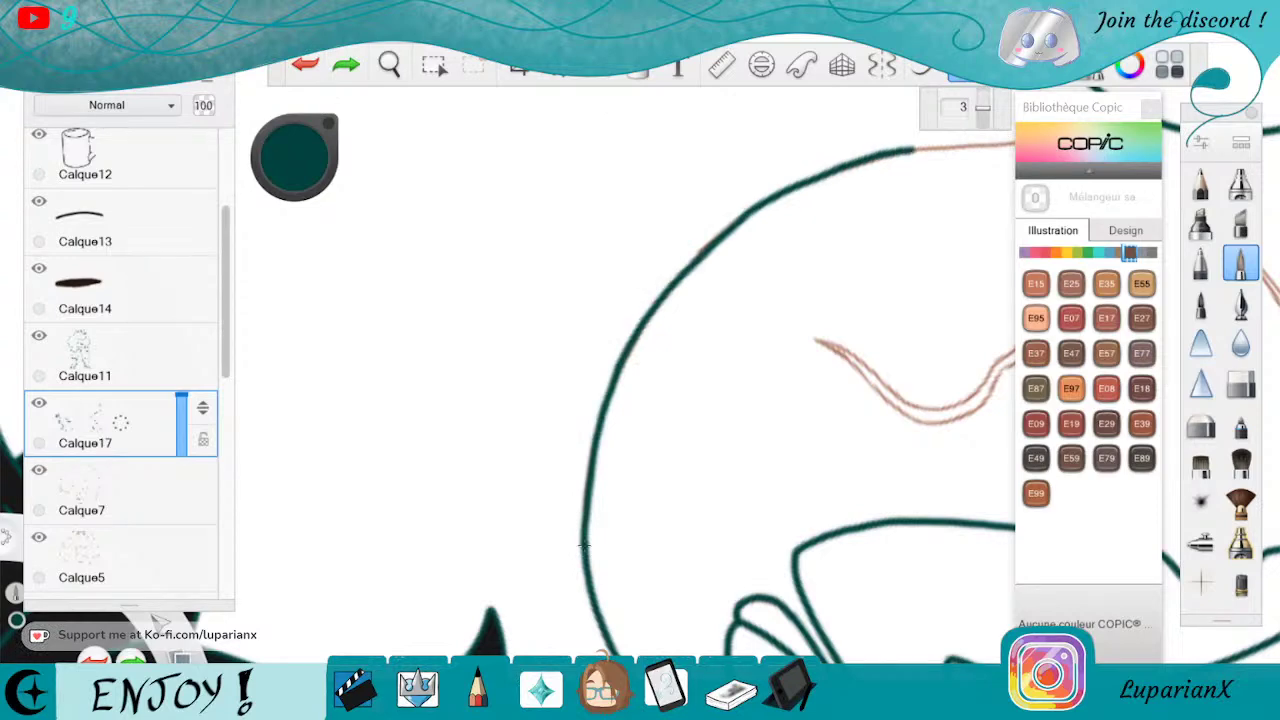
pyautogui.moveTo(910, 150); pyautogui.dragTo(975, 143)
pyautogui.click(306, 64)
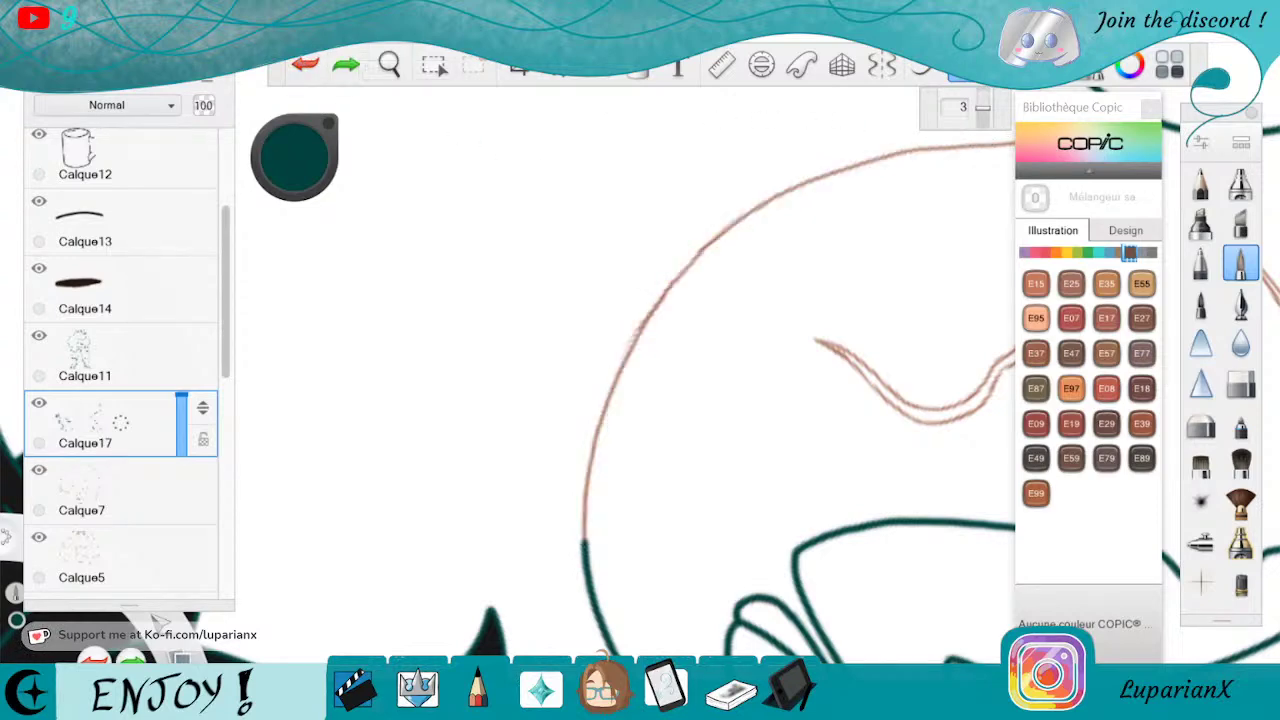
# Ink the large arc of the tentacle's outer edge in close-up sections along the sketch
pyautogui.click(390, 64)
pyautogui.moveTo(655, 490)
pyautogui.mouseDown()
pyautogui.moveTo(668, 500)
pyautogui.moveTo(757, 454)
pyautogui.mouseUp()
pyautogui.click(771, 362)
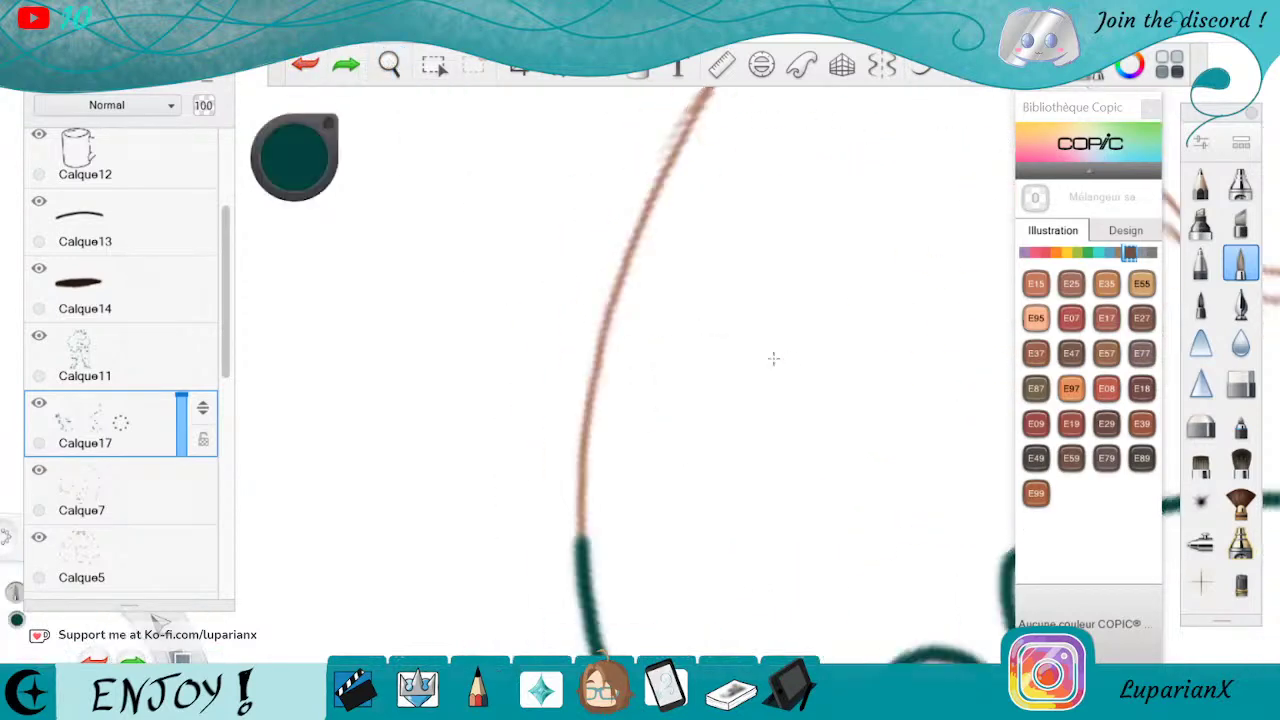
pyautogui.moveTo(694, 121)
pyautogui.mouseDown()
pyautogui.moveTo(625, 250)
pyautogui.moveTo(583, 398)
pyautogui.moveTo(584, 550)
pyautogui.mouseUp()
pyautogui.click(390, 64)
pyautogui.moveTo(846, 234); pyautogui.dragTo(772, 505)
pyautogui.moveTo(745, 450); pyautogui.dragTo(722, 532)
pyautogui.click(849, 472)
pyautogui.moveTo(707, 108)
pyautogui.mouseDown()
pyautogui.moveTo(672, 300)
pyautogui.moveTo(676, 375)
pyautogui.moveTo(735, 585)
pyautogui.mouseUp()
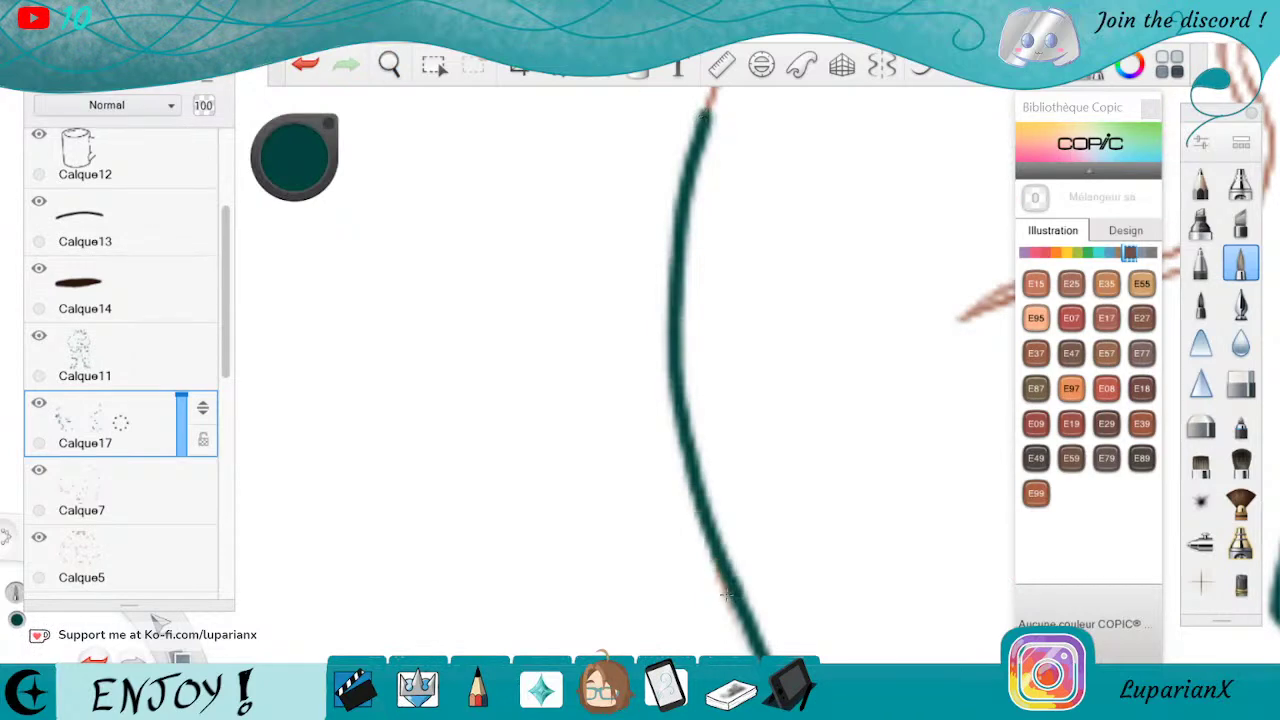
# Extend the tentacle's outer edge from the large arc until it meets the head outline
pyautogui.press('space')
pyautogui.moveTo(831, 217); pyautogui.dragTo(744, 523)
pyautogui.moveTo(700, 470); pyautogui.dragTo(804, 548)
pyautogui.click(850, 459)
pyautogui.moveTo(742, 160)
pyautogui.mouseDown()
pyautogui.moveTo(723, 386)
pyautogui.moveTo(736, 565)
pyautogui.mouseUp()
pyautogui.press('space')
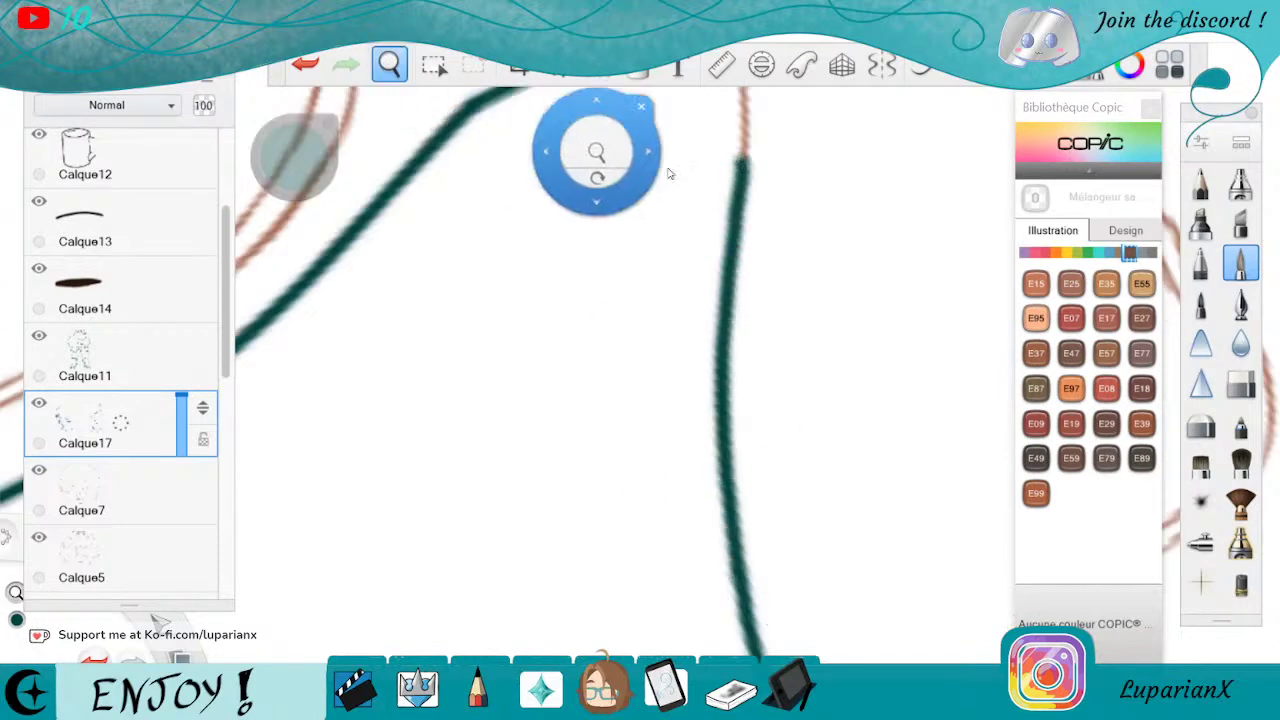
pyautogui.moveTo(778, 159); pyautogui.dragTo(843, 409)
pyautogui.moveTo(792, 172); pyautogui.dragTo(803, 417)
# Ink and fill the upper half of the curved highlight inside the newly outlined tentacle
pyautogui.click(389, 63)
pyautogui.moveTo(448, 147)
pyautogui.mouseDown()
pyautogui.moveTo(451, 126)
pyautogui.moveTo(766, 294)
pyautogui.moveTo(825, 462)
pyautogui.mouseUp()
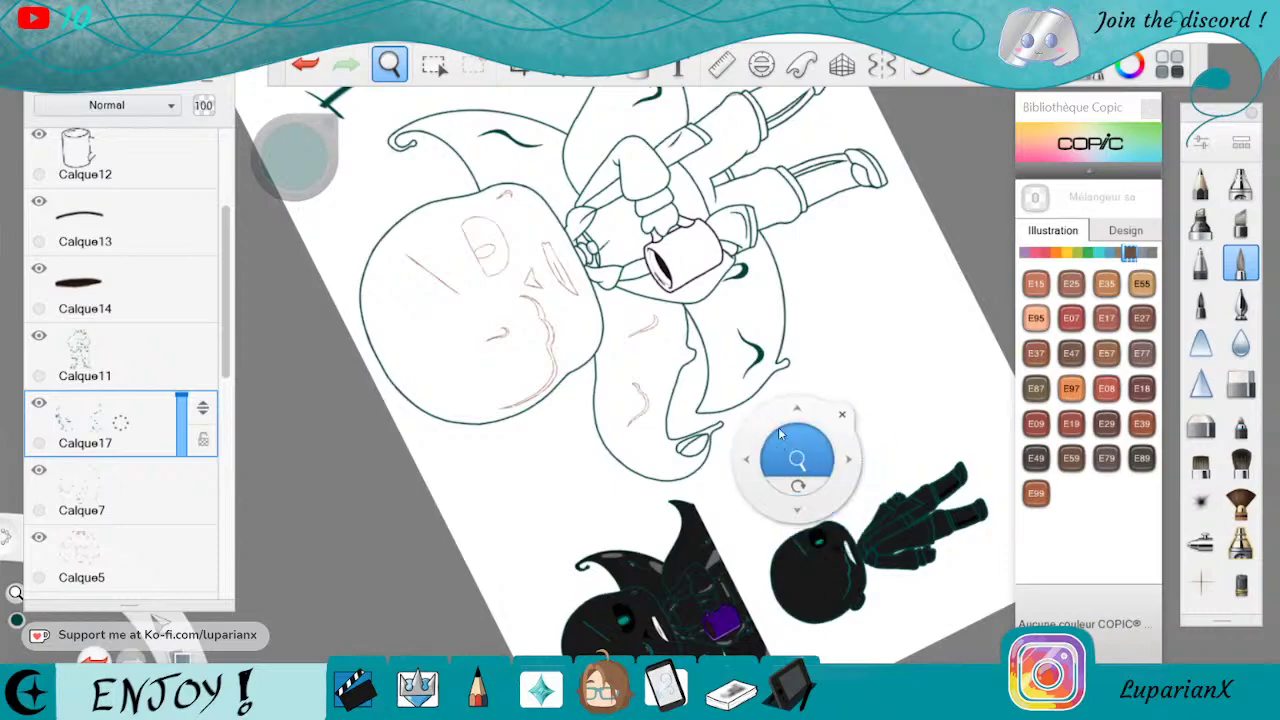
pyautogui.moveTo(797, 486); pyautogui.dragTo(660, 530)
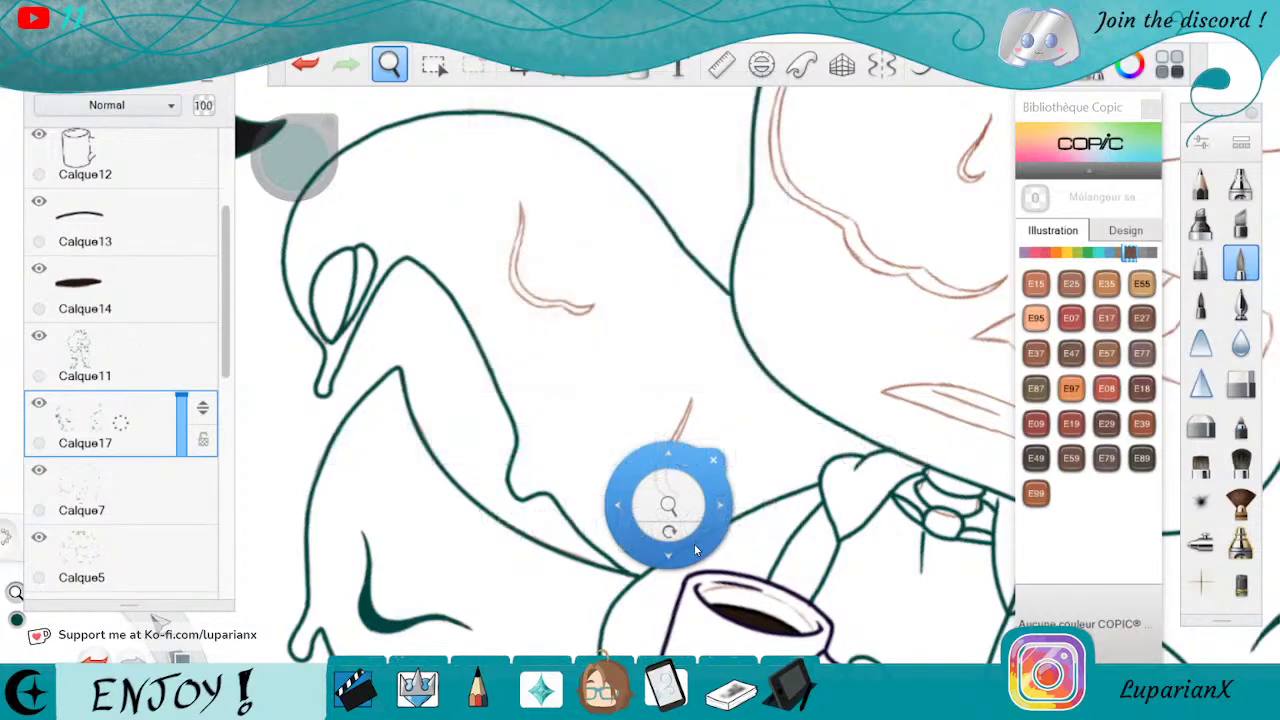
pyautogui.moveTo(552, 350); pyautogui.dragTo(723, 563)
pyautogui.moveTo(740, 478); pyautogui.dragTo(752, 362)
pyautogui.moveTo(657, 185); pyautogui.dragTo(620, 440)
pyautogui.moveTo(661, 212)
pyautogui.mouseDown()
pyautogui.moveTo(665, 285)
pyautogui.moveTo(634, 380)
pyautogui.mouseUp()
pyautogui.moveTo(662, 212); pyautogui.dragTo(636, 416)
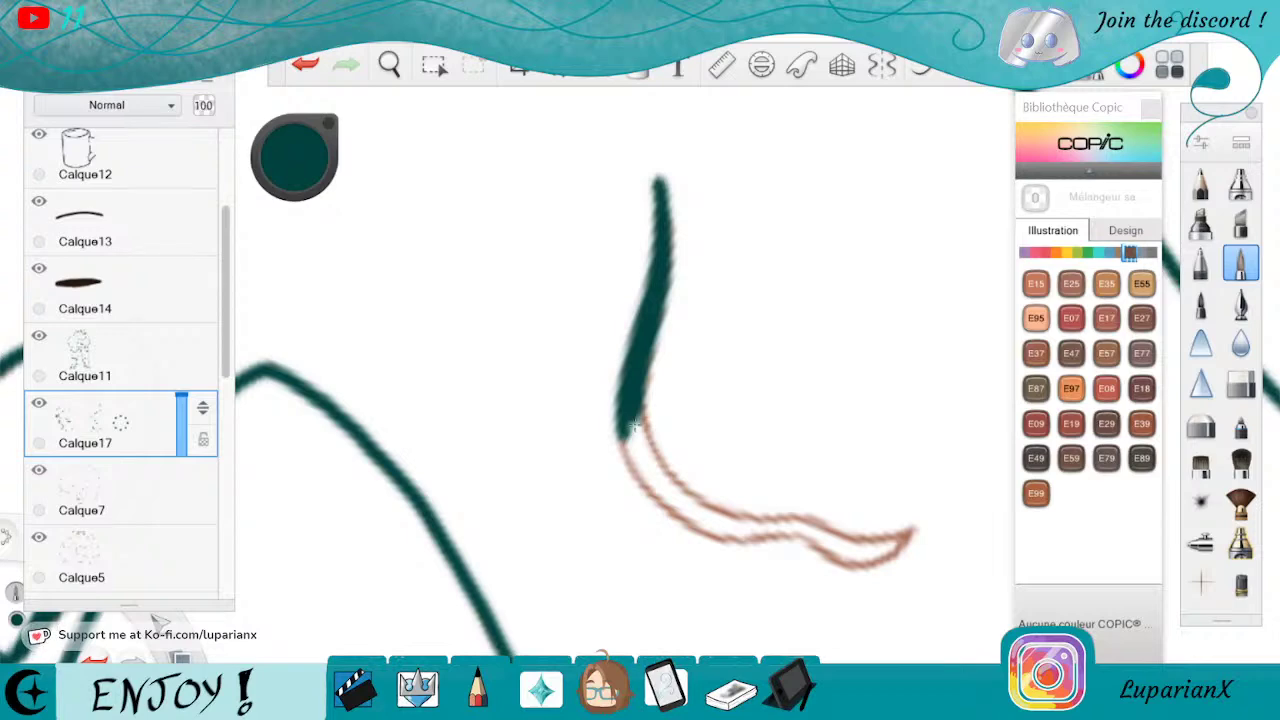
# Ink and fill the remaining lower half of the curved highlight inside the tentacle along the sketch
pyautogui.press('space')
pyautogui.moveTo(704, 411); pyautogui.dragTo(666, 320)
pyautogui.moveTo(740, 422); pyautogui.dragTo(705, 479)
pyautogui.moveTo(619, 534); pyautogui.dragTo(750, 379)
pyautogui.moveTo(767, 262)
pyautogui.mouseDown()
pyautogui.moveTo(721, 278)
pyautogui.moveTo(807, 260)
pyautogui.moveTo(722, 277)
pyautogui.moveTo(759, 263)
pyautogui.moveTo(716, 285)
pyautogui.moveTo(684, 325)
pyautogui.moveTo(670, 421)
pyautogui.mouseUp()
pyautogui.moveTo(676, 343)
pyautogui.mouseDown()
pyautogui.moveTo(655, 515)
pyautogui.moveTo(668, 535)
pyautogui.moveTo(670, 519)
pyautogui.moveTo(658, 527)
pyautogui.moveTo(615, 467)
pyautogui.moveTo(644, 483)
pyautogui.mouseUp()
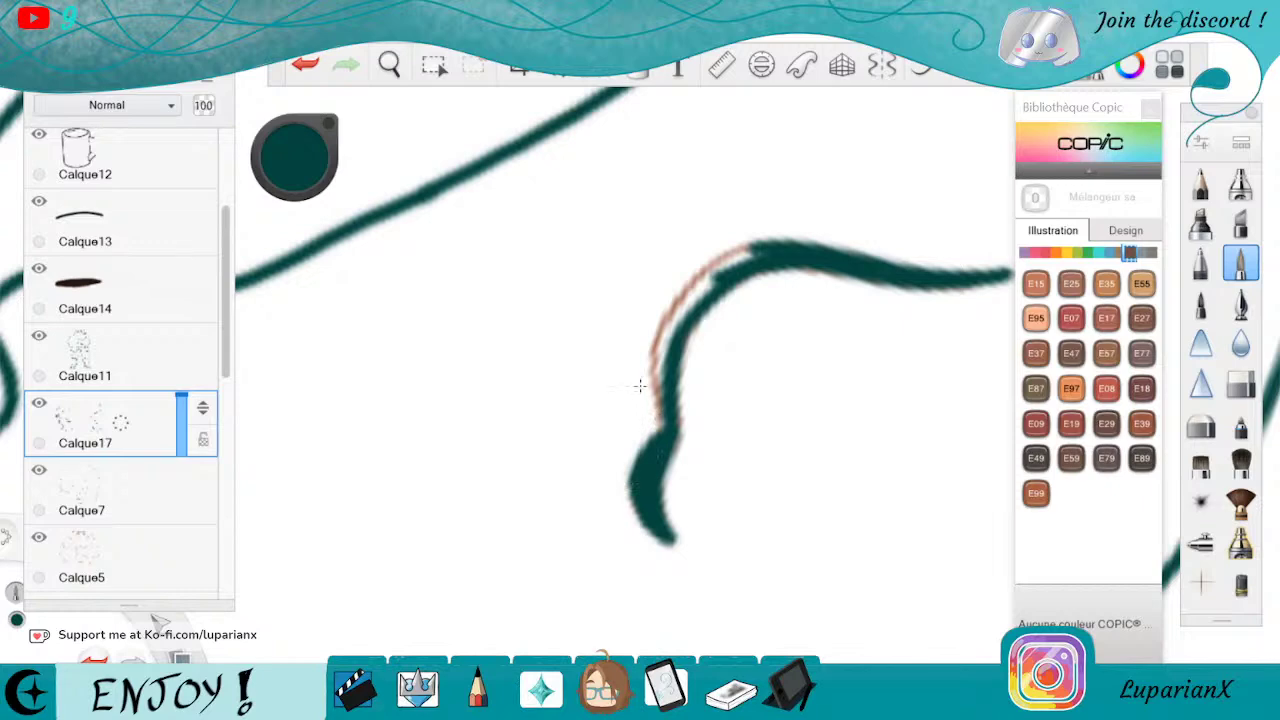
pyautogui.moveTo(664, 440); pyautogui.dragTo(660, 338)
pyautogui.moveTo(662, 398); pyautogui.dragTo(692, 298)
pyautogui.moveTo(666, 344)
pyautogui.mouseDown()
pyautogui.moveTo(720, 282)
pyautogui.moveTo(673, 322)
pyautogui.moveTo(696, 293)
pyautogui.moveTo(770, 246)
pyautogui.mouseUp()
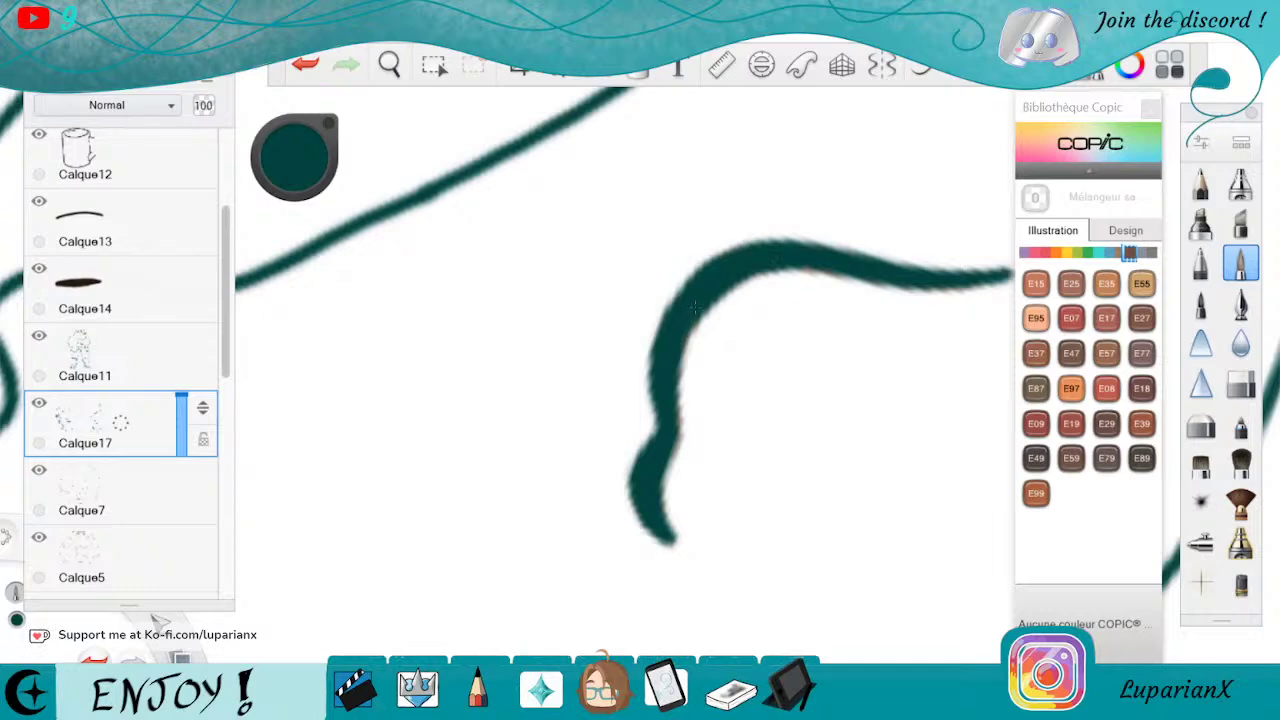
# Trim the edges and pointed ends of the finished curved highlight with the hard eraser
pyautogui.click(1240, 381)
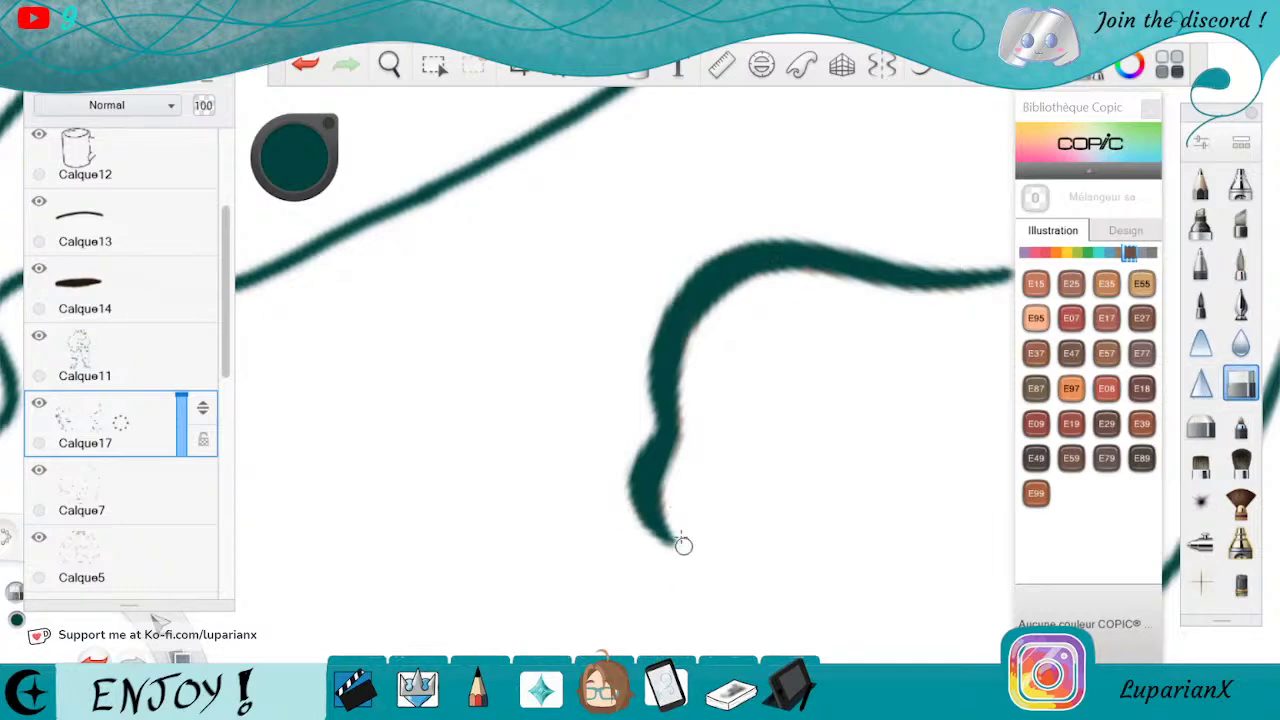
pyautogui.click(389, 64)
pyautogui.moveTo(852, 310)
pyautogui.mouseDown()
pyautogui.moveTo(618, 453)
pyautogui.moveTo(672, 450)
pyautogui.mouseUp()
pyautogui.click(813, 289)
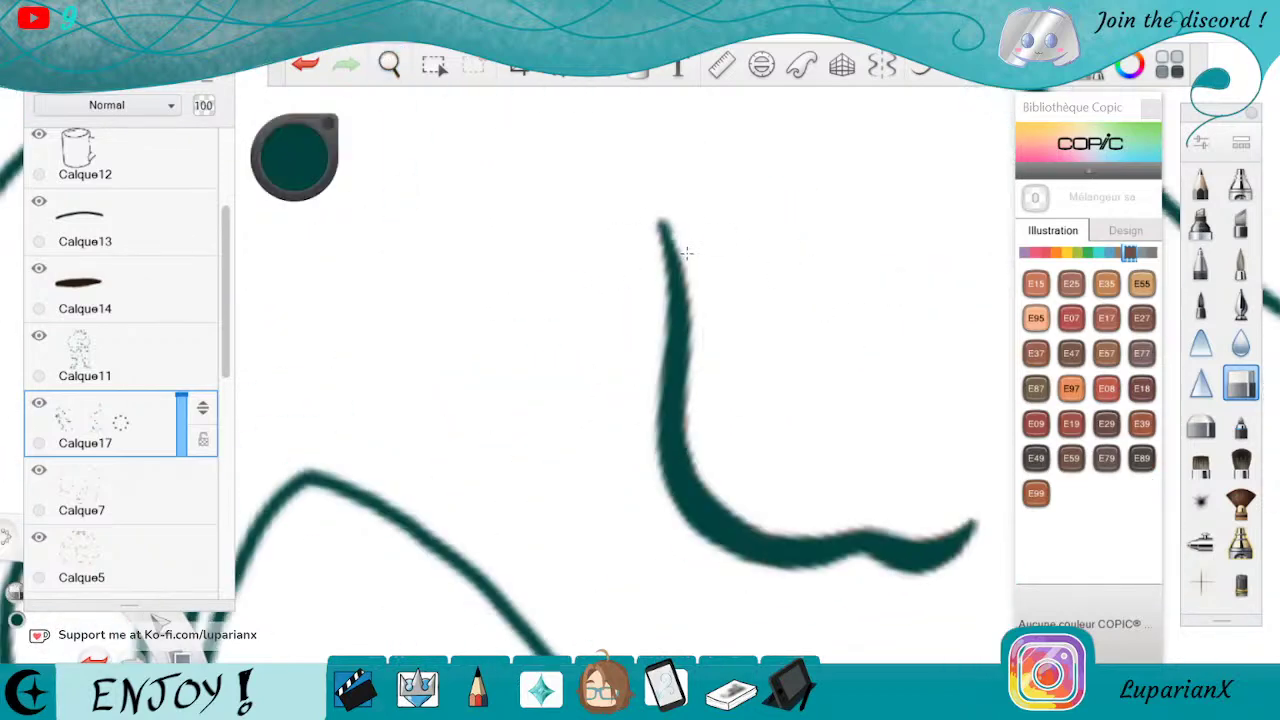
# Ink both long sides of the slim hooked highlight sketched on the tentacle just above the mug
pyautogui.click(389, 64)
pyautogui.moveTo(436, 114); pyautogui.dragTo(678, 591)
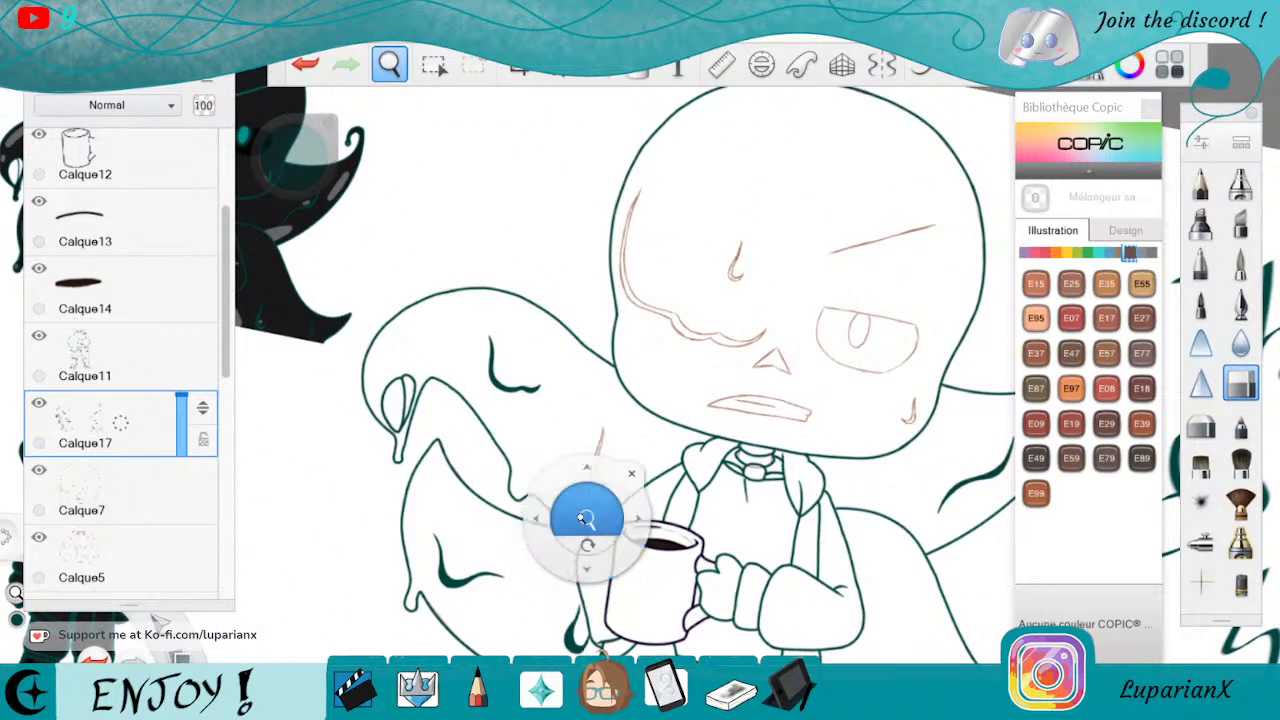
pyautogui.moveTo(589, 515); pyautogui.dragTo(583, 520)
pyautogui.moveTo(780, 263)
pyautogui.mouseDown()
pyautogui.moveTo(757, 366)
pyautogui.moveTo(695, 480)
pyautogui.moveTo(724, 508)
pyautogui.mouseUp()
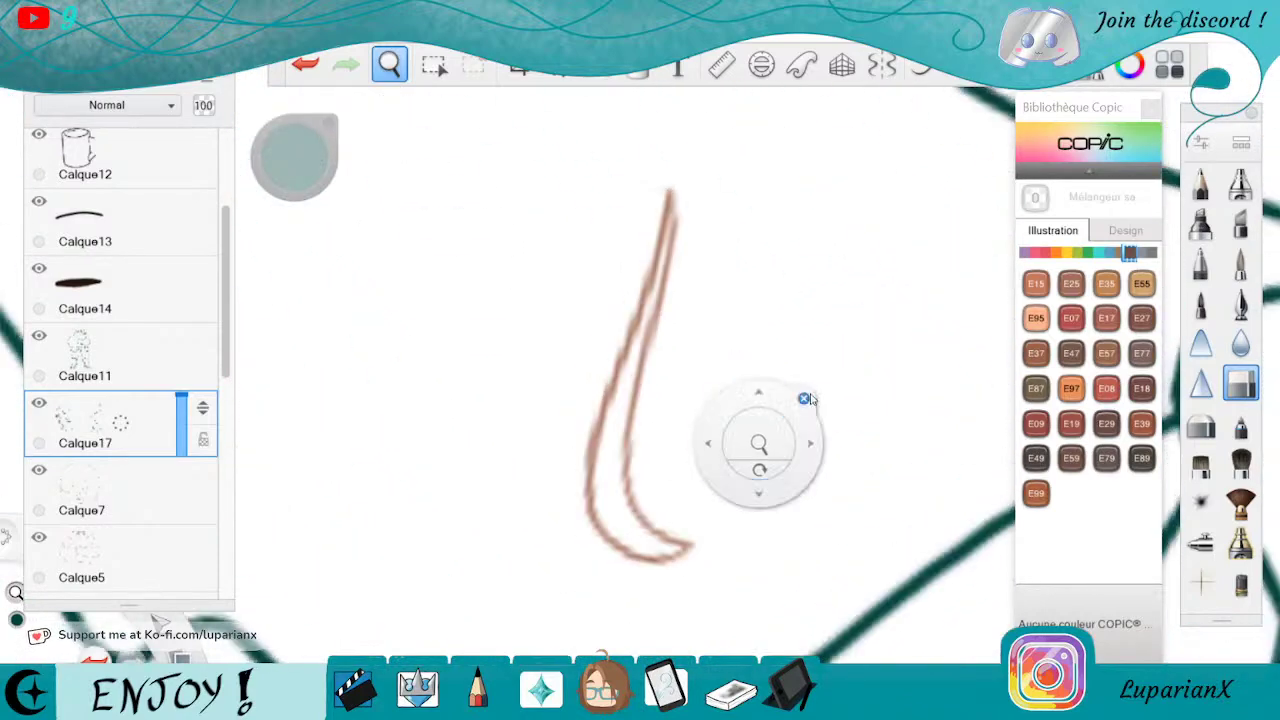
pyautogui.click(806, 394)
pyautogui.click(1240, 263)
pyautogui.moveTo(672, 200)
pyautogui.mouseDown()
pyautogui.moveTo(593, 448)
pyautogui.moveTo(588, 515)
pyautogui.mouseUp()
pyautogui.moveTo(662, 248)
pyautogui.mouseDown()
pyautogui.moveTo(614, 476)
pyautogui.moveTo(640, 528)
pyautogui.mouseUp()
# Ink the rounded hook of the slim highlight above the mug and fill its body solid teal
pyautogui.press('space')
pyautogui.moveTo(730, 482)
pyautogui.mouseDown()
pyautogui.moveTo(500, 548)
pyautogui.moveTo(639, 508)
pyautogui.moveTo(696, 413)
pyautogui.mouseUp()
pyautogui.click(753, 376)
pyautogui.moveTo(654, 336); pyautogui.dragTo(642, 416)
pyautogui.moveTo(650, 262); pyautogui.dragTo(610, 310)
pyautogui.moveTo(650, 262)
pyautogui.mouseDown()
pyautogui.moveTo(605, 364)
pyautogui.moveTo(631, 412)
pyautogui.moveTo(629, 312)
pyautogui.moveTo(651, 264)
pyautogui.moveTo(698, 254)
pyautogui.mouseUp()
pyautogui.moveTo(655, 320); pyautogui.dragTo(765, 250)
pyautogui.moveTo(685, 268); pyautogui.dragTo(850, 236)
pyautogui.moveTo(760, 256); pyautogui.dragTo(888, 240)
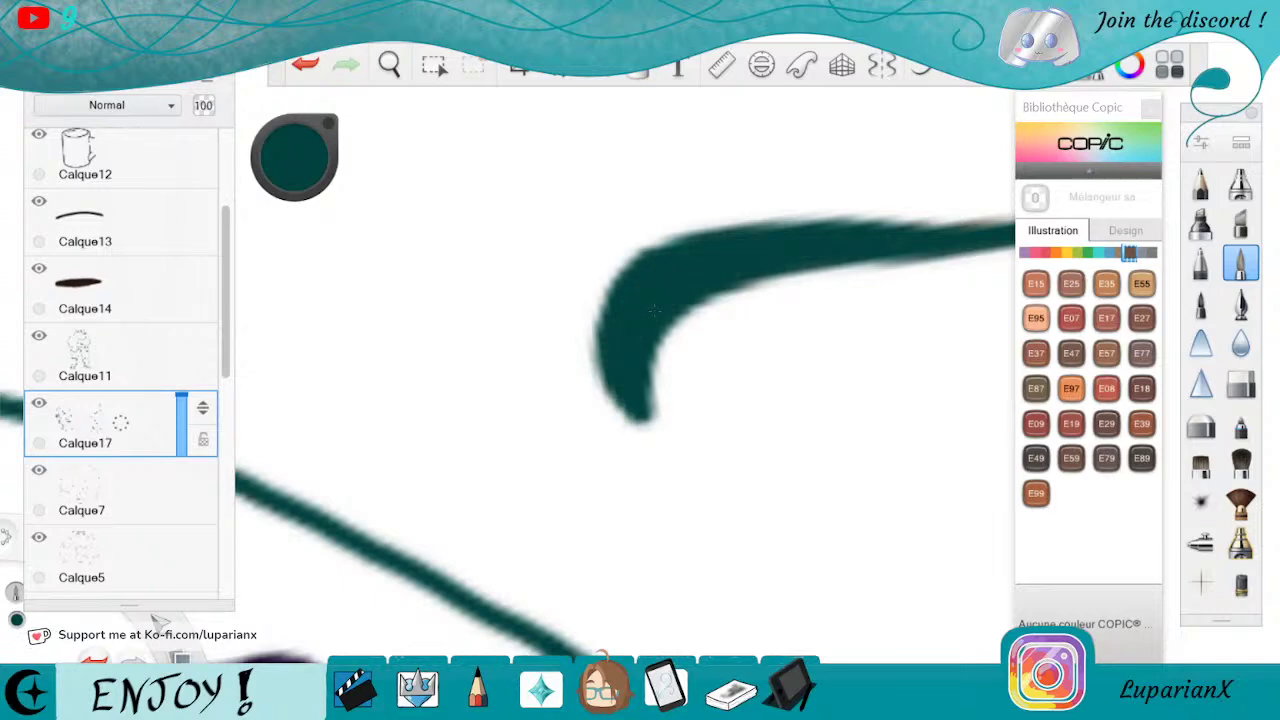
# Clean up the hook and sharpen the pointed tip of the slim highlight above the mug with the hard eraser
pyautogui.click(1240, 383)
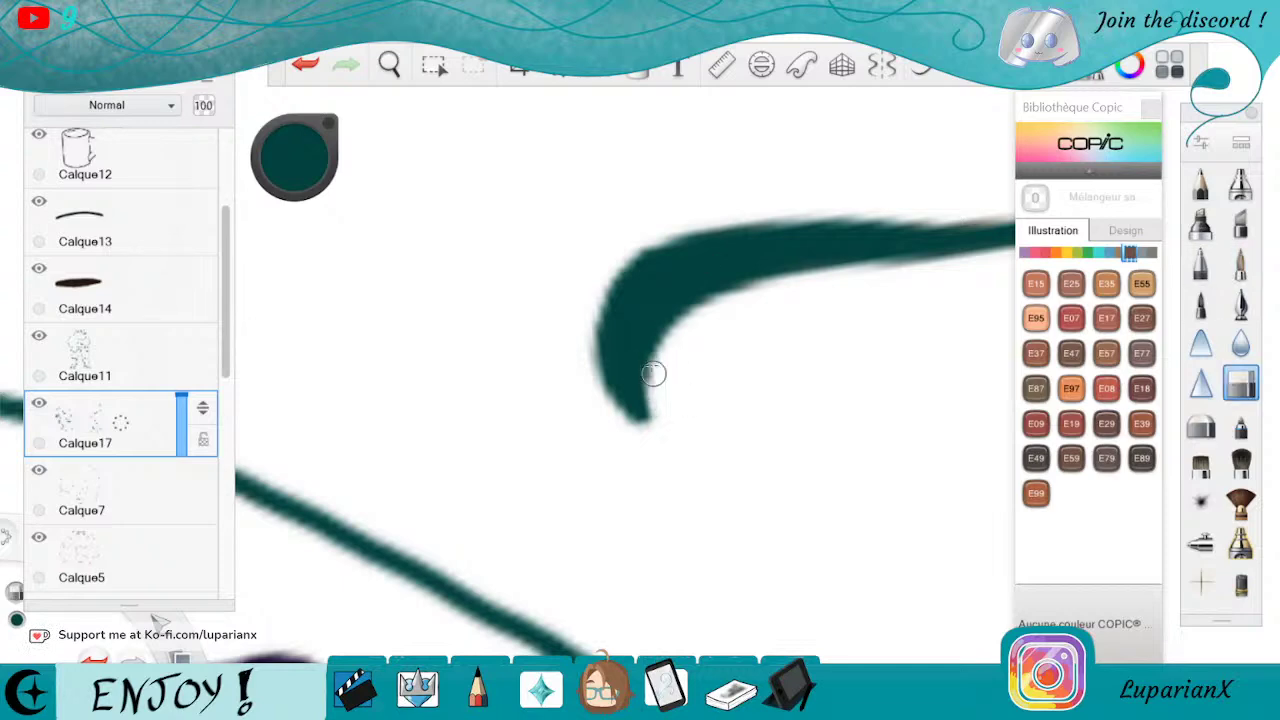
pyautogui.click(389, 63)
pyautogui.moveTo(443, 126)
pyautogui.mouseDown()
pyautogui.moveTo(686, 335)
pyautogui.moveTo(636, 515)
pyautogui.moveTo(644, 539)
pyautogui.moveTo(743, 406)
pyautogui.moveTo(770, 398)
pyautogui.mouseUp()
pyautogui.moveTo(669, 540); pyautogui.dragTo(845, 332)
pyautogui.click(812, 208)
pyautogui.moveTo(628, 168)
pyautogui.mouseDown()
pyautogui.moveTo(681, 203)
pyautogui.moveTo(696, 231)
pyautogui.mouseUp()
pyautogui.click(404, 66)
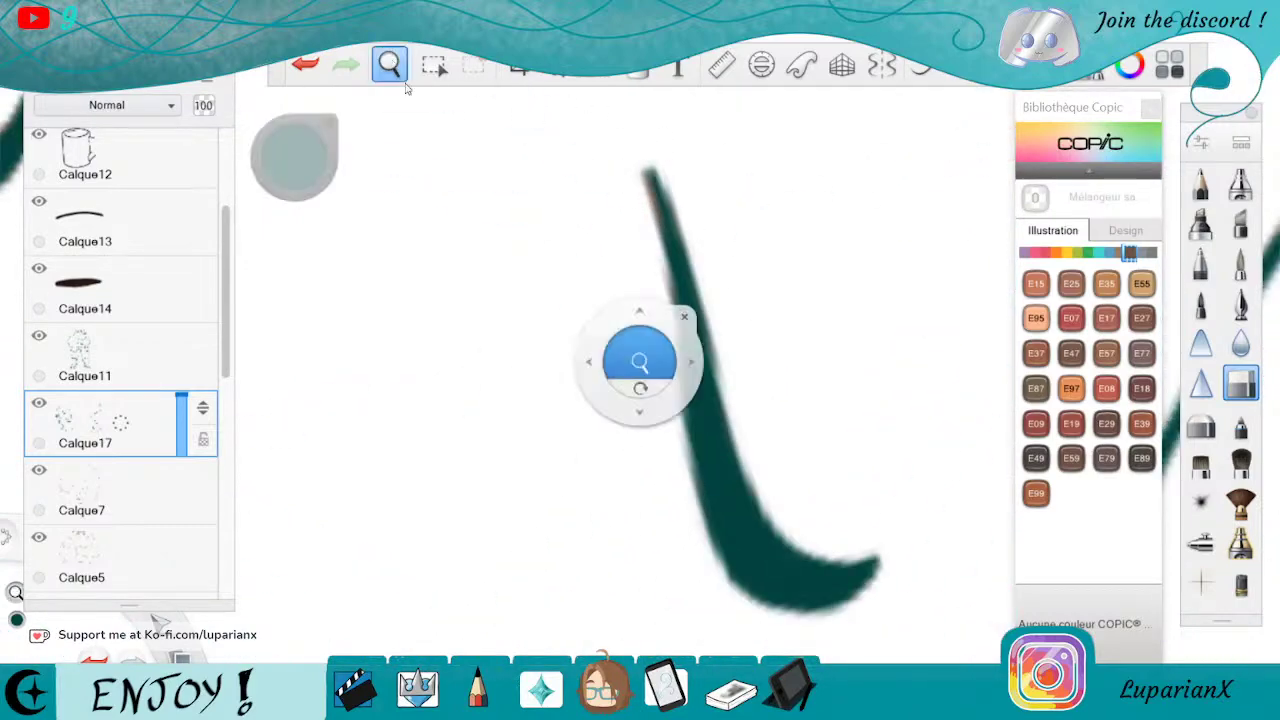
# Select the head outline layer Calque10 and add a new layer directly above it
pyautogui.moveTo(639, 352); pyautogui.dragTo(560, 470)
pyautogui.moveTo(780, 340); pyautogui.dragTo(837, 563)
pyautogui.moveTo(818, 391); pyautogui.dragTo(818, 530)
pyautogui.moveTo(819, 482)
pyautogui.mouseDown()
pyautogui.moveTo(840, 434)
pyautogui.moveTo(817, 480)
pyautogui.moveTo(738, 410)
pyautogui.mouseUp()
pyautogui.click(778, 403)
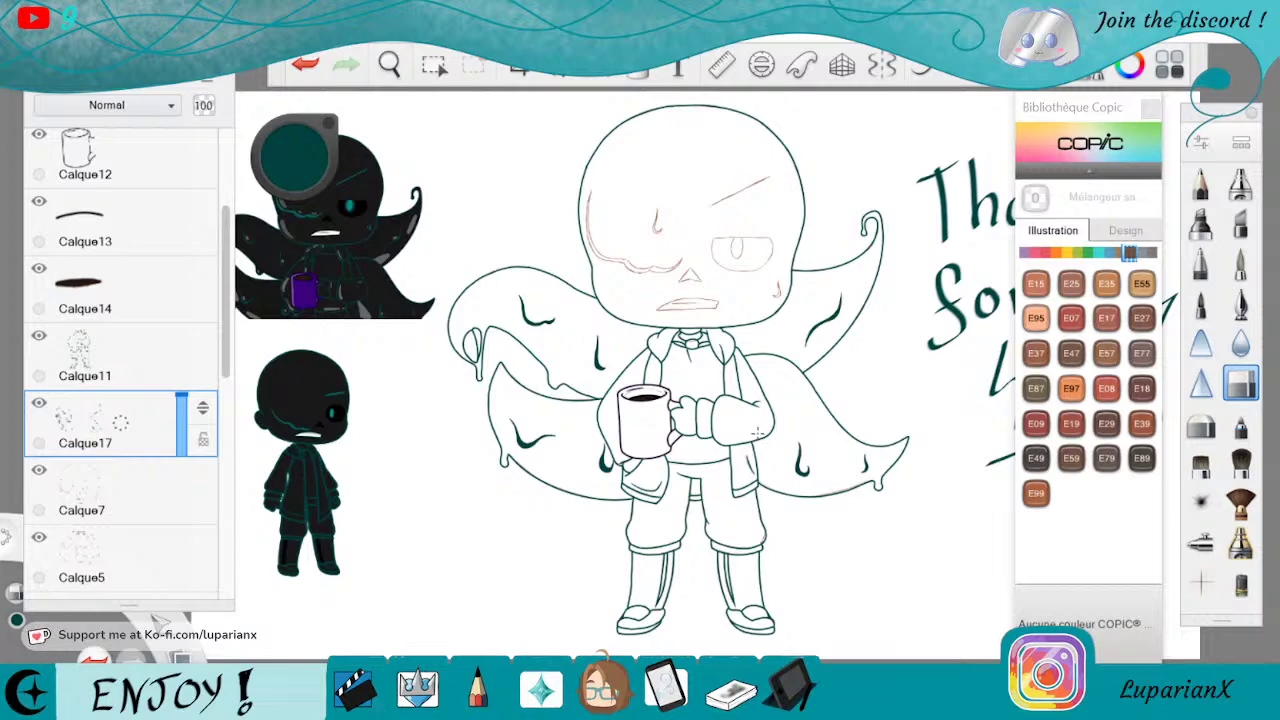
pyautogui.moveTo(224, 237); pyautogui.dragTo(225, 150)
pyautogui.click(149, 298)
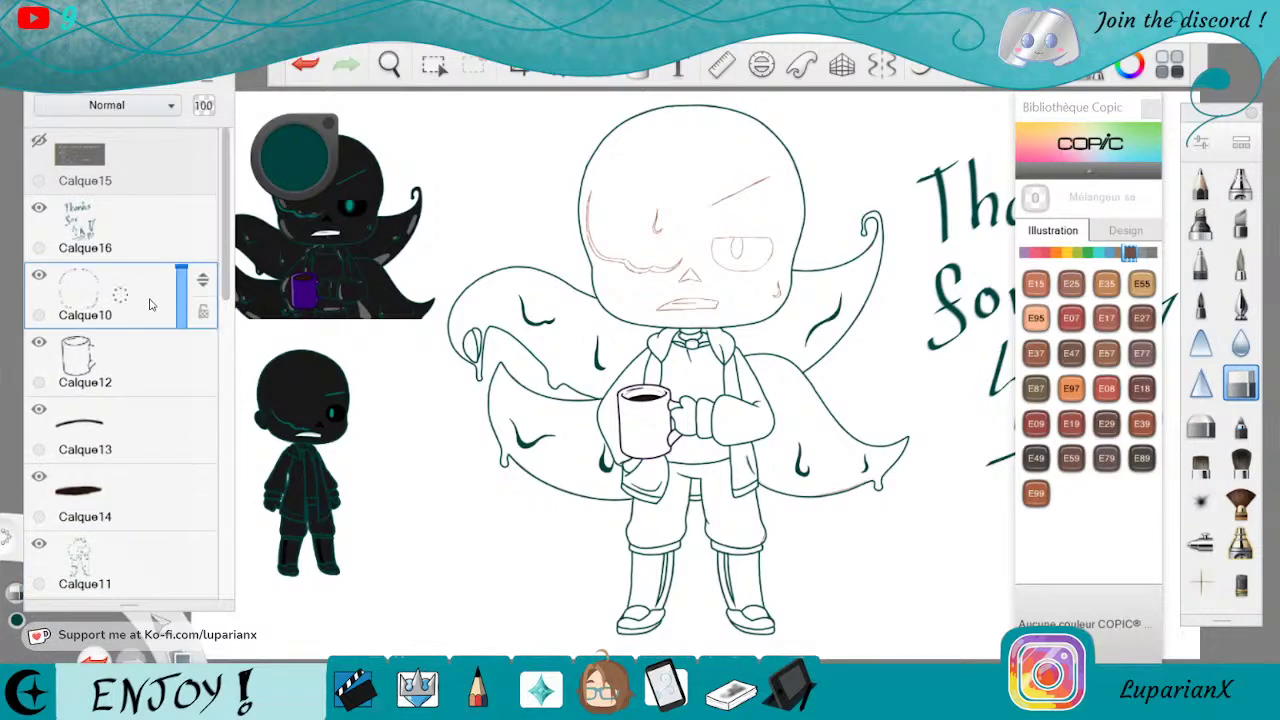
pyautogui.hotkey('ctrl', 'l')
# Change the drawing colour to a slightly lighter teal for the face details
pyautogui.click(389, 64)
pyautogui.moveTo(337, 188)
pyautogui.mouseDown()
pyautogui.moveTo(557, 393)
pyautogui.moveTo(576, 493)
pyautogui.moveTo(664, 194)
pyautogui.mouseUp()
pyautogui.moveTo(465, 457); pyautogui.dragTo(697, 511)
pyautogui.click(744, 394)
pyautogui.click(290, 184)
pyautogui.click(289, 239)
pyautogui.click(294, 235)
# Trace both edges of the wavy face crack's end beside the nose in teal on the new layer
pyautogui.click(389, 66)
pyautogui.moveTo(466, 150)
pyautogui.mouseDown()
pyautogui.moveTo(432, 125)
pyautogui.moveTo(345, 130)
pyautogui.mouseUp()
pyautogui.moveTo(905, 330); pyautogui.dragTo(420, 628)
pyautogui.moveTo(691, 500); pyautogui.dragTo(752, 465)
pyautogui.moveTo(550, 530); pyautogui.dragTo(731, 390)
pyautogui.moveTo(769, 434); pyautogui.dragTo(580, 389)
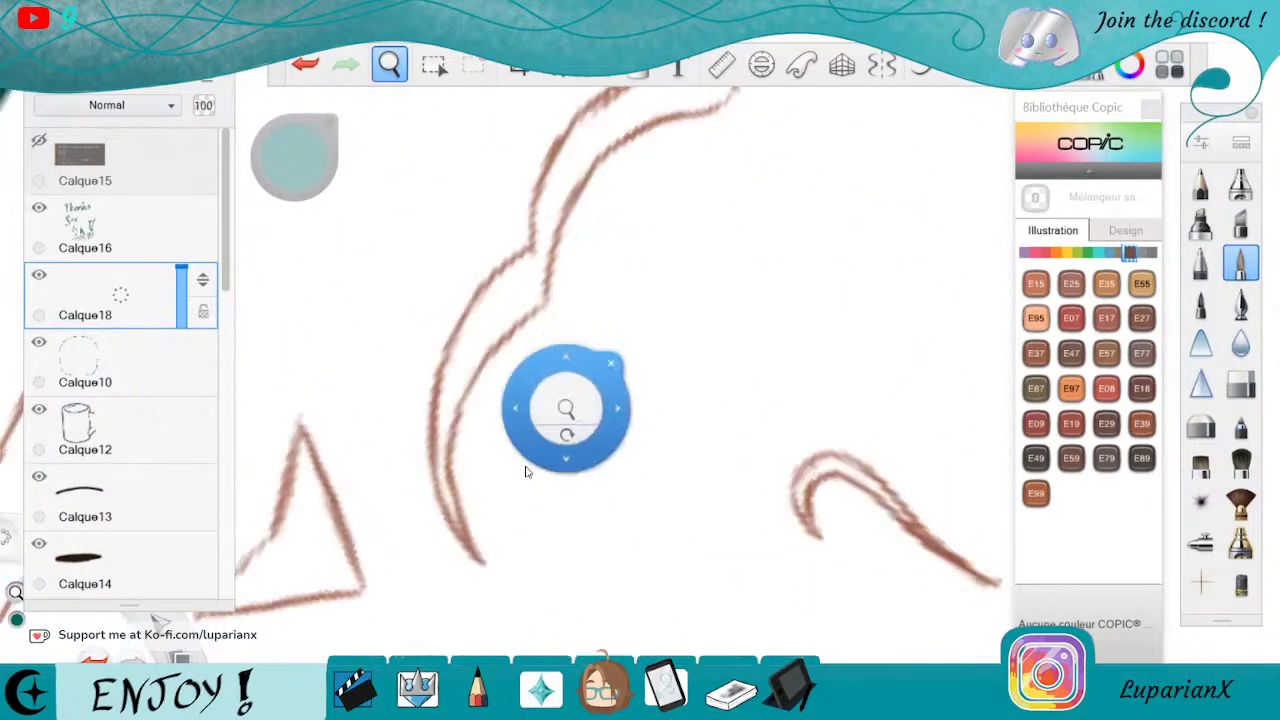
pyautogui.moveTo(536, 449); pyautogui.dragTo(716, 417)
pyautogui.click(784, 346)
pyautogui.moveTo(721, 265)
pyautogui.mouseDown()
pyautogui.moveTo(642, 365)
pyautogui.moveTo(630, 413)
pyautogui.moveTo(640, 482)
pyautogui.mouseUp()
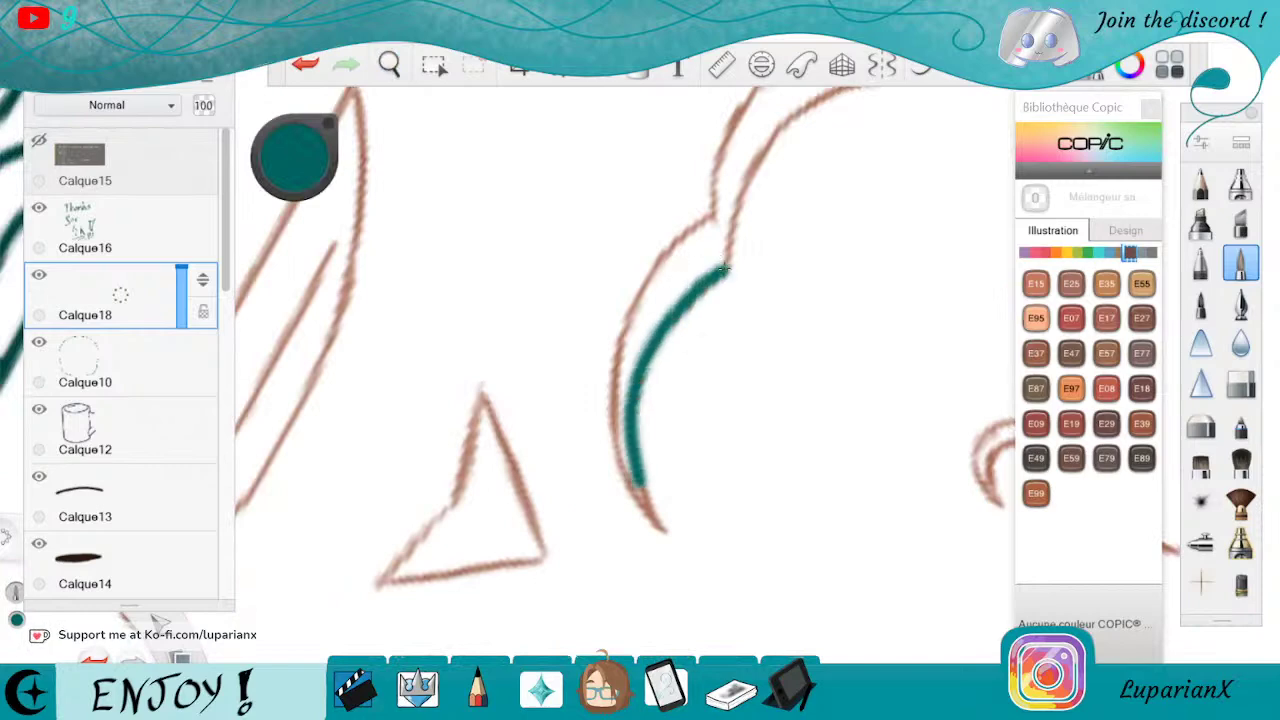
pyautogui.moveTo(660, 263)
pyautogui.mouseDown()
pyautogui.moveTo(616, 369)
pyautogui.moveTo(614, 428)
pyautogui.moveTo(644, 514)
pyautogui.mouseUp()
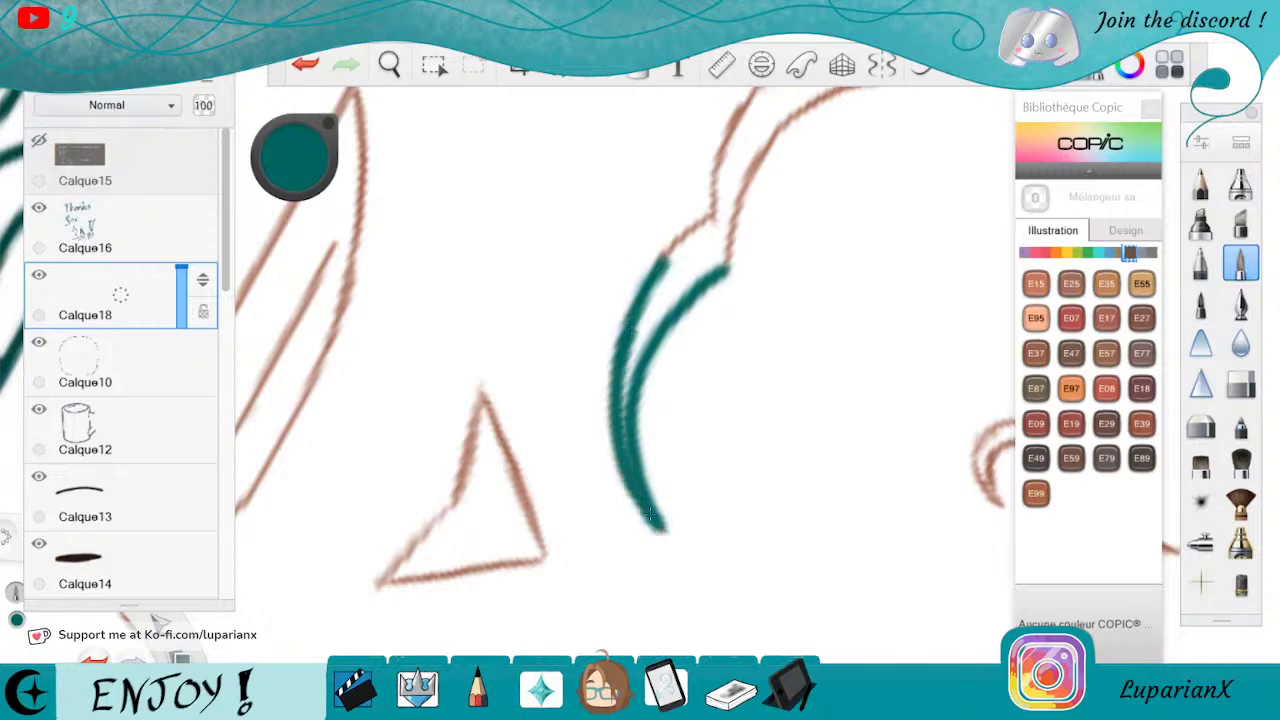
pyautogui.moveTo(662, 262); pyautogui.dragTo(715, 219)
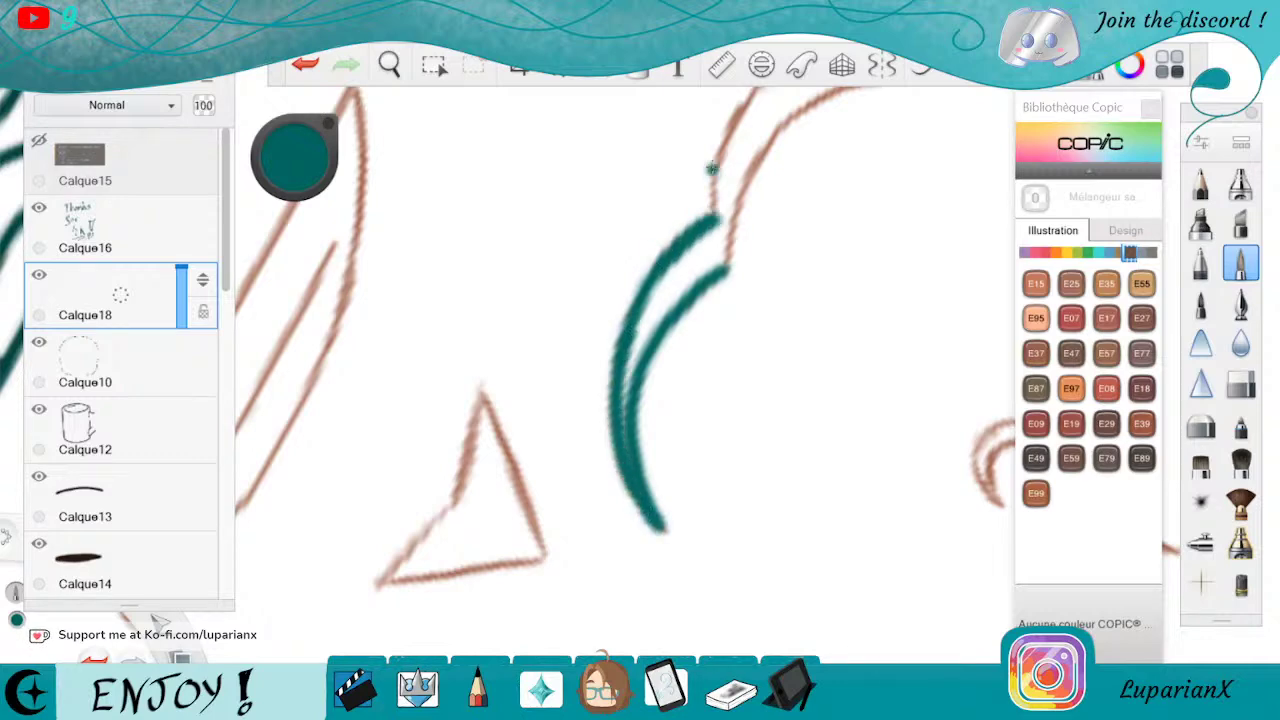
pyautogui.moveTo(749, 97)
pyautogui.mouseDown()
pyautogui.moveTo(720, 150)
pyautogui.moveTo(714, 214)
pyautogui.mouseUp()
pyautogui.moveTo(797, 106)
pyautogui.mouseDown()
pyautogui.moveTo(739, 193)
pyautogui.moveTo(716, 266)
pyautogui.mouseUp()
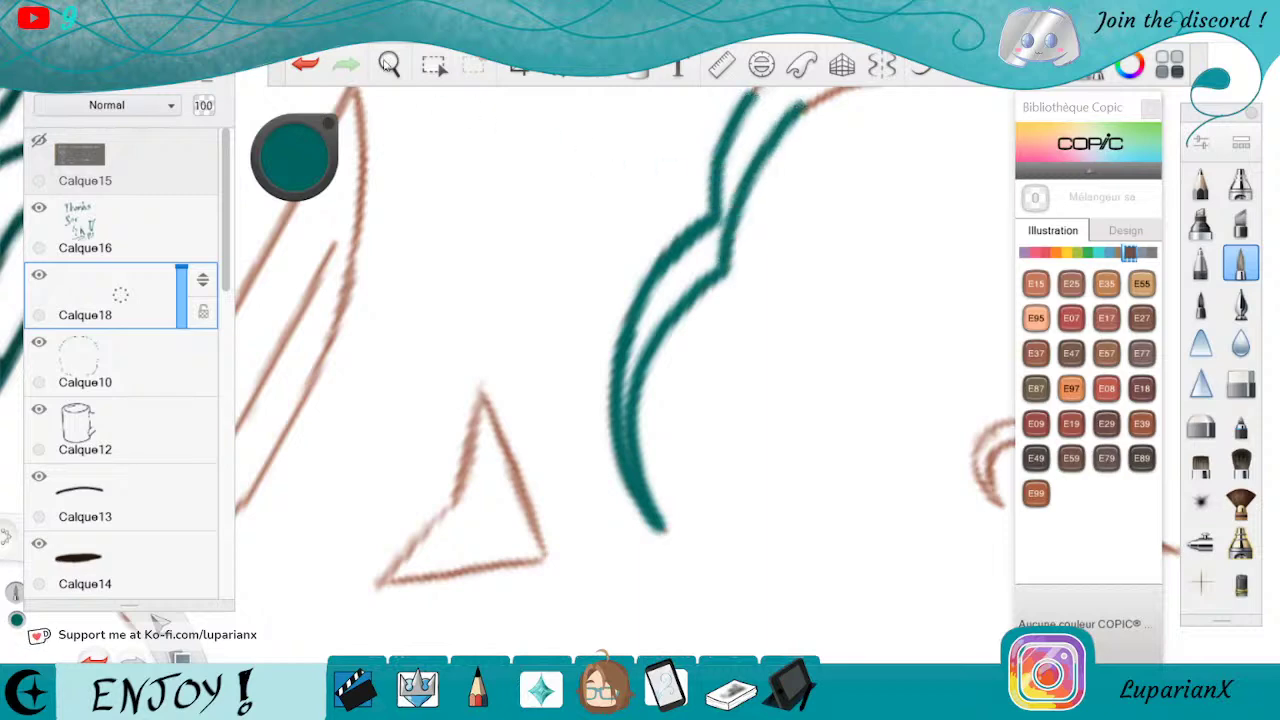
# Continue tracing both teal edges along the middle section of the wavy face crack
pyautogui.press('space')
pyautogui.moveTo(831, 154); pyautogui.dragTo(715, 472)
pyautogui.moveTo(652, 312); pyautogui.dragTo(692, 413)
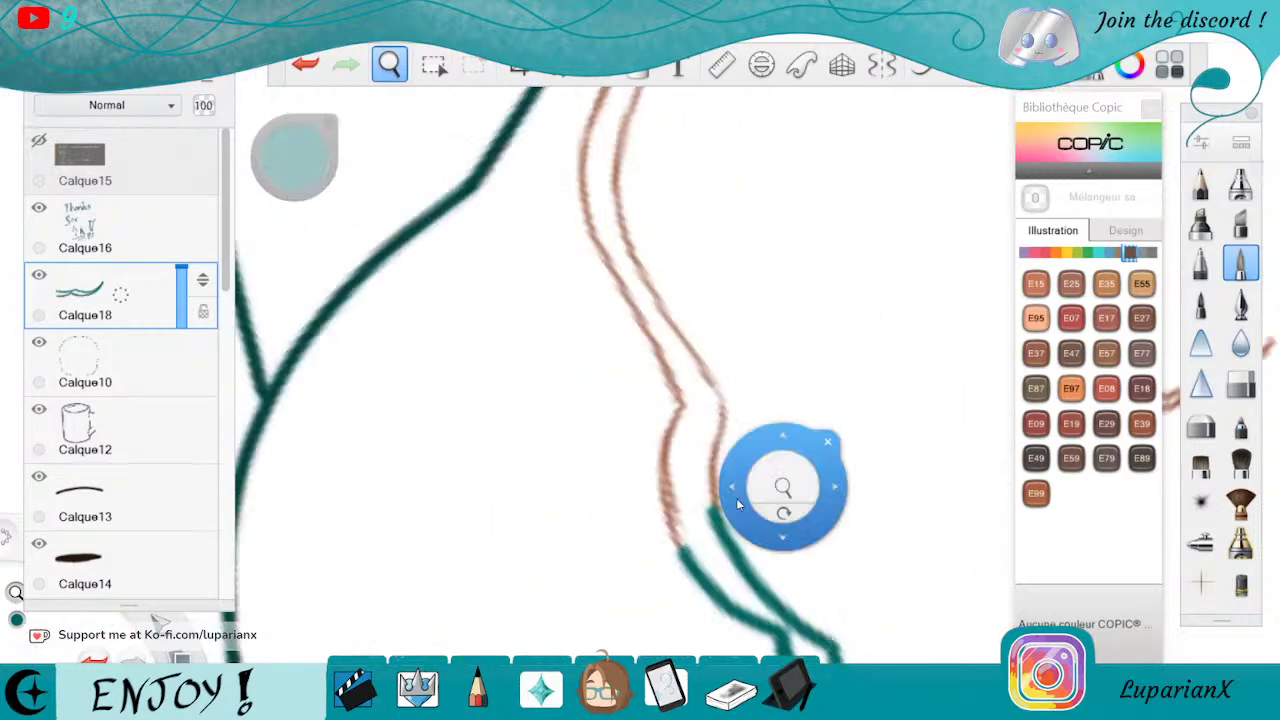
pyautogui.moveTo(689, 348)
pyautogui.mouseDown()
pyautogui.moveTo(720, 398)
pyautogui.moveTo(713, 497)
pyautogui.mouseUp()
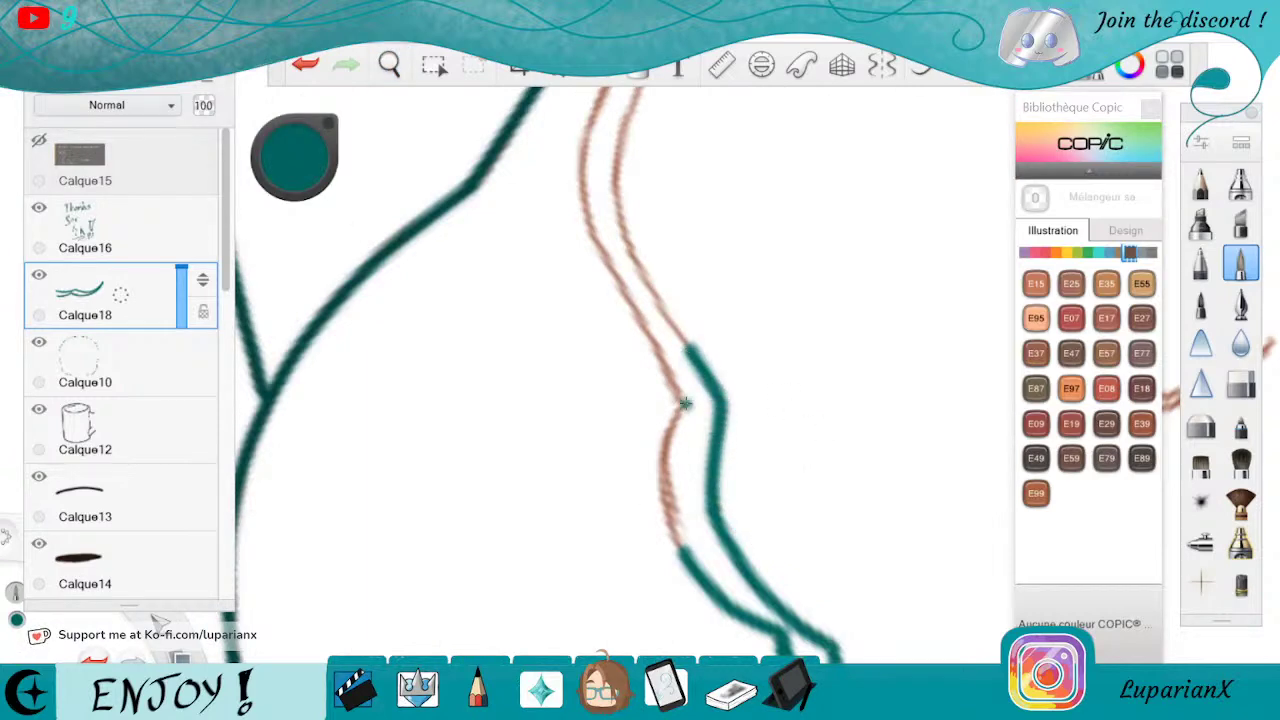
pyautogui.moveTo(685, 403); pyautogui.dragTo(662, 462)
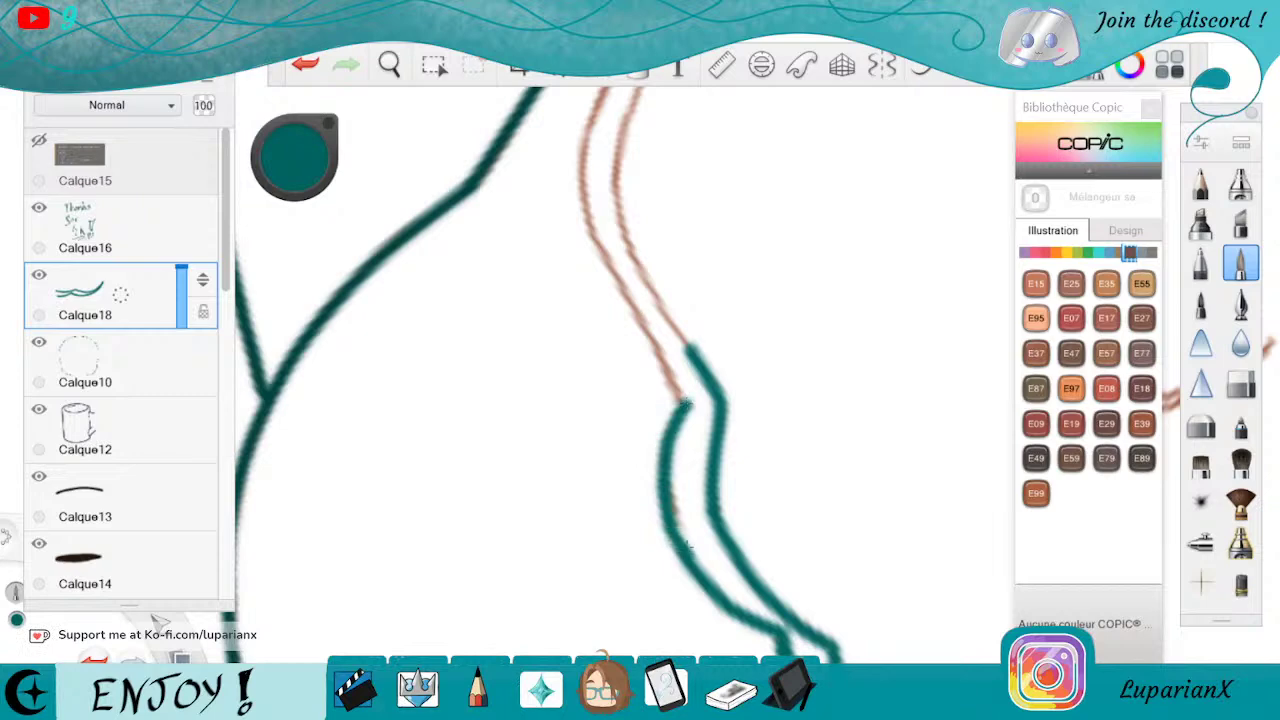
pyautogui.moveTo(592, 125)
pyautogui.mouseDown()
pyautogui.moveTo(580, 180)
pyautogui.moveTo(596, 236)
pyautogui.moveTo(689, 412)
pyautogui.mouseUp()
pyautogui.moveTo(624, 112)
pyautogui.mouseDown()
pyautogui.moveTo(612, 205)
pyautogui.moveTo(690, 350)
pyautogui.mouseUp()
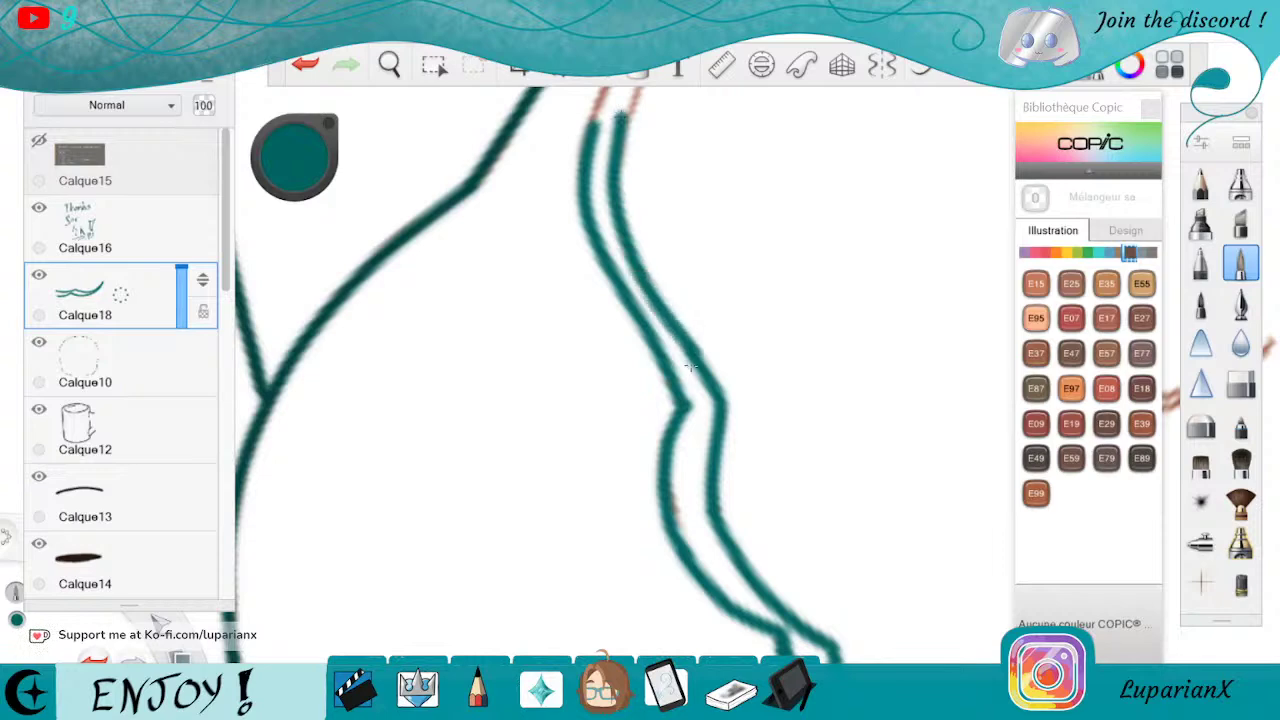
# Trace the upper tapered end of the face crack, joining both edges into a single tip
pyautogui.click(389, 64)
pyautogui.moveTo(762, 160); pyautogui.dragTo(729, 540)
pyautogui.moveTo(742, 476)
pyautogui.mouseDown()
pyautogui.moveTo(814, 440)
pyautogui.moveTo(796, 454)
pyautogui.mouseUp()
pyautogui.moveTo(850, 409)
pyautogui.mouseDown()
pyautogui.moveTo(889, 386)
pyautogui.moveTo(844, 420)
pyautogui.mouseUp()
pyautogui.click(828, 408)
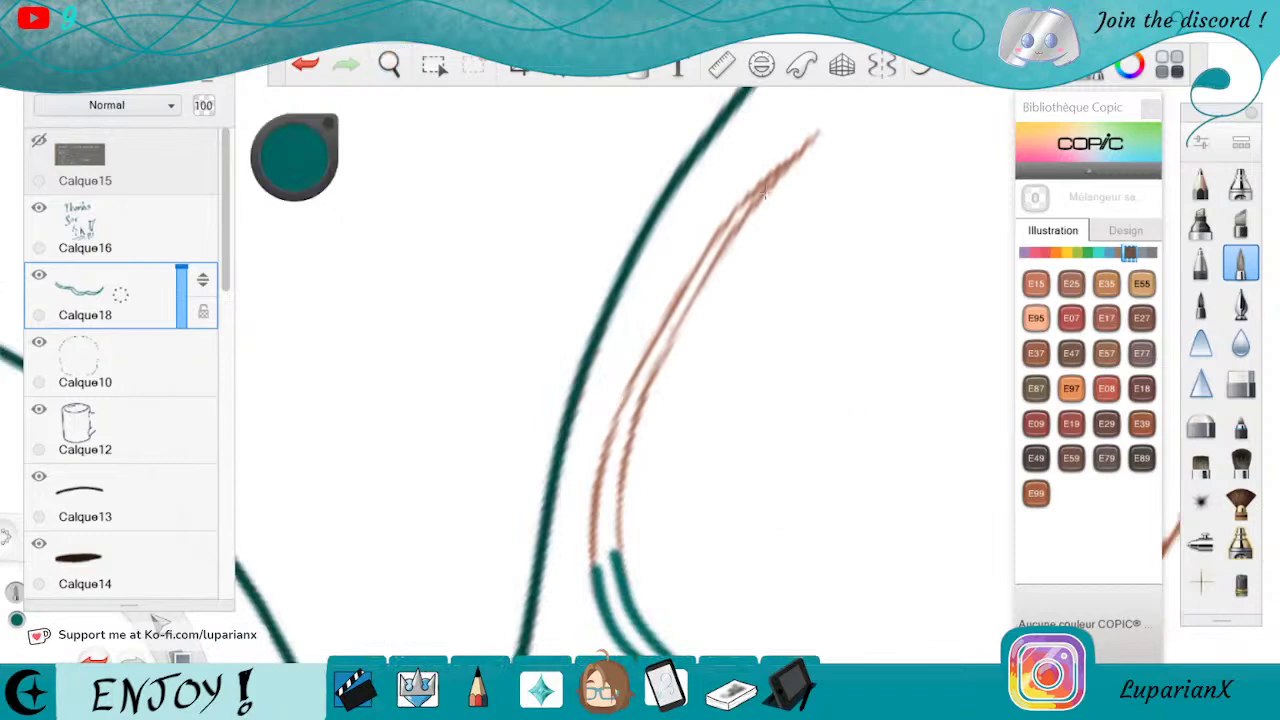
pyautogui.moveTo(814, 138); pyautogui.dragTo(690, 296)
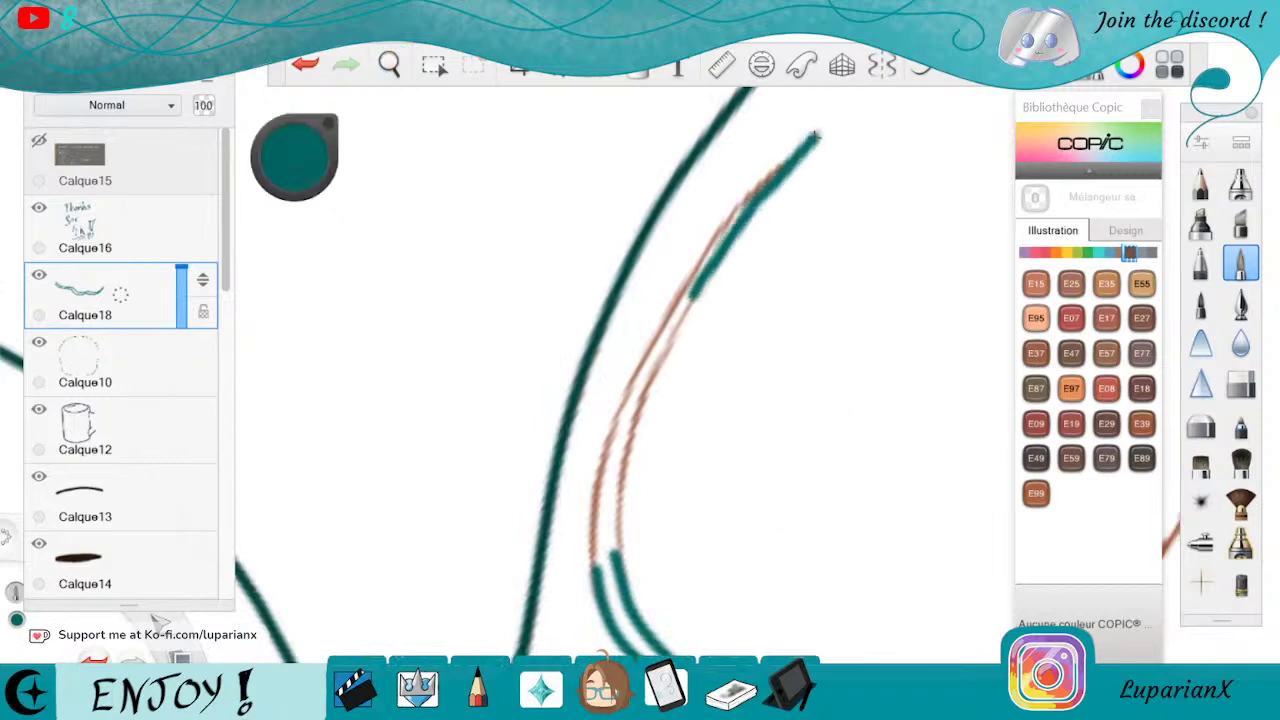
pyautogui.moveTo(631, 433); pyautogui.dragTo(610, 536)
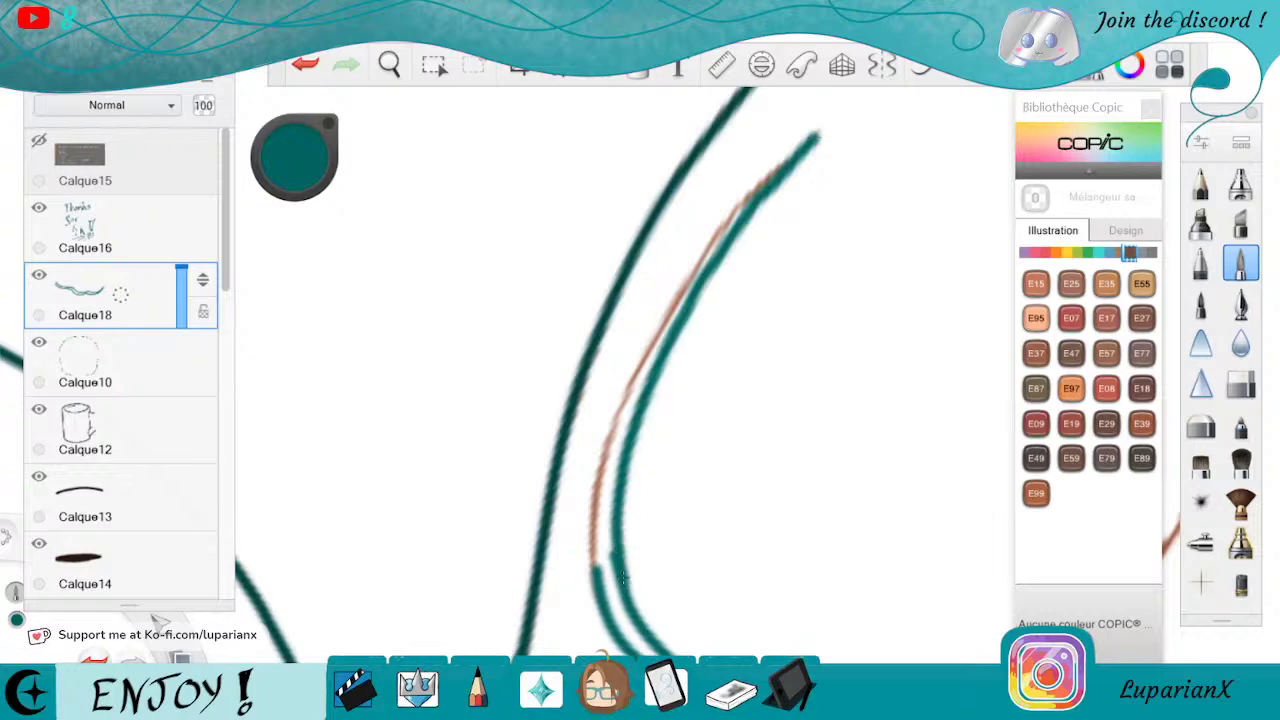
pyautogui.moveTo(601, 568)
pyautogui.mouseDown()
pyautogui.moveTo(594, 508)
pyautogui.moveTo(612, 428)
pyautogui.moveTo(683, 298)
pyautogui.moveTo(636, 378)
pyautogui.mouseUp()
pyautogui.moveTo(662, 322); pyautogui.dragTo(803, 150)
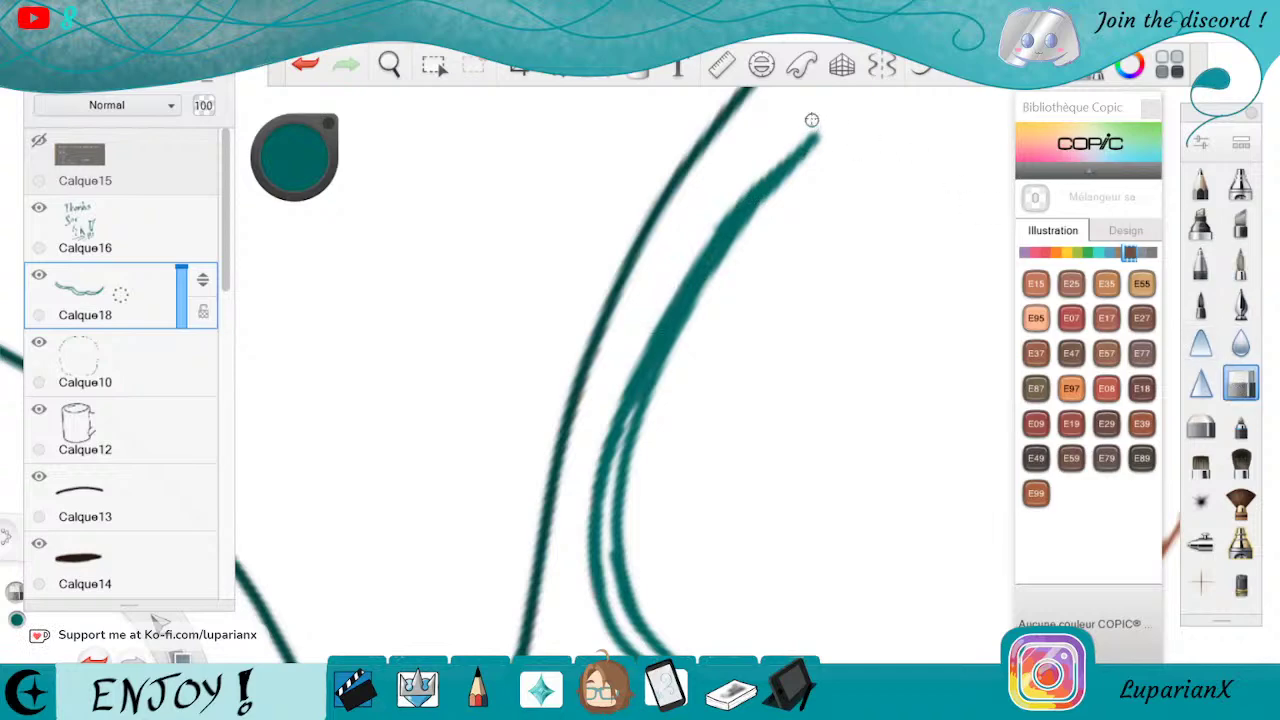
# Erase the stroke ends at both tips of the face crack to taper them into sharp points
pyautogui.moveTo(820, 128); pyautogui.dragTo(804, 147)
pyautogui.click(1240, 383)
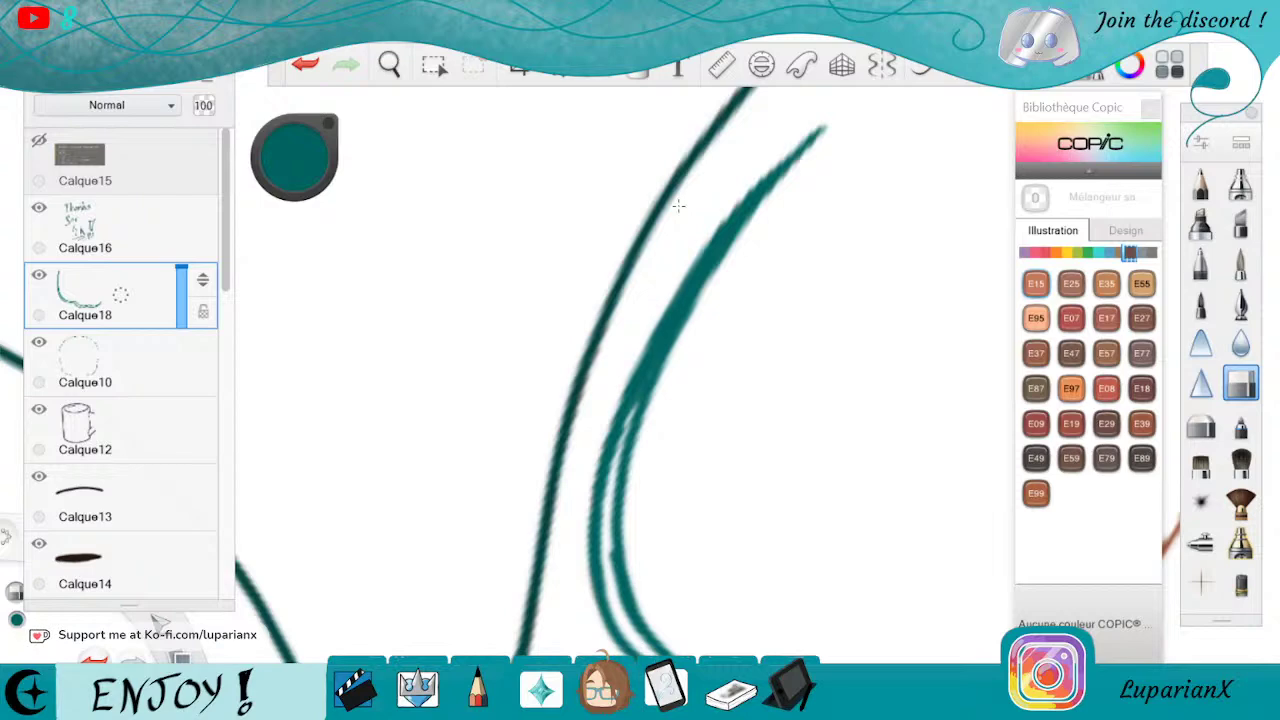
pyautogui.click(383, 72)
pyautogui.moveTo(691, 491); pyautogui.dragTo(490, 134)
pyautogui.moveTo(850, 570); pyautogui.dragTo(734, 410)
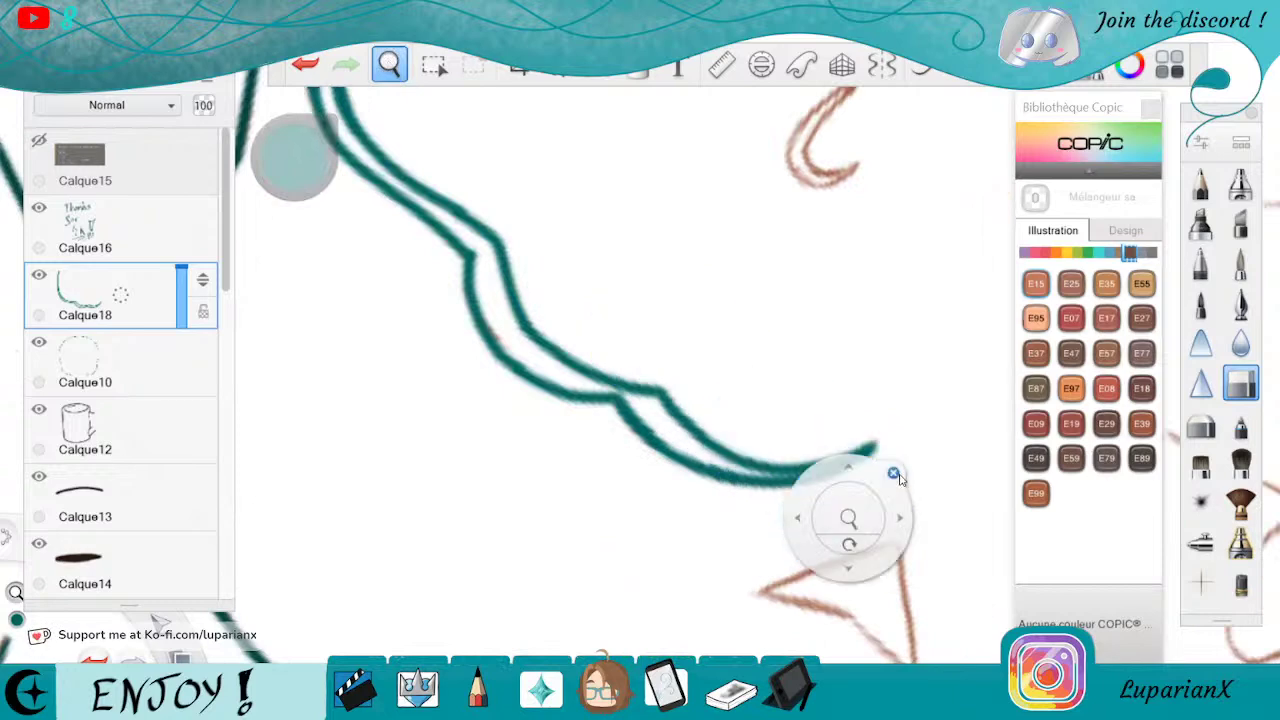
pyautogui.click(893, 473)
pyautogui.click(1239, 264)
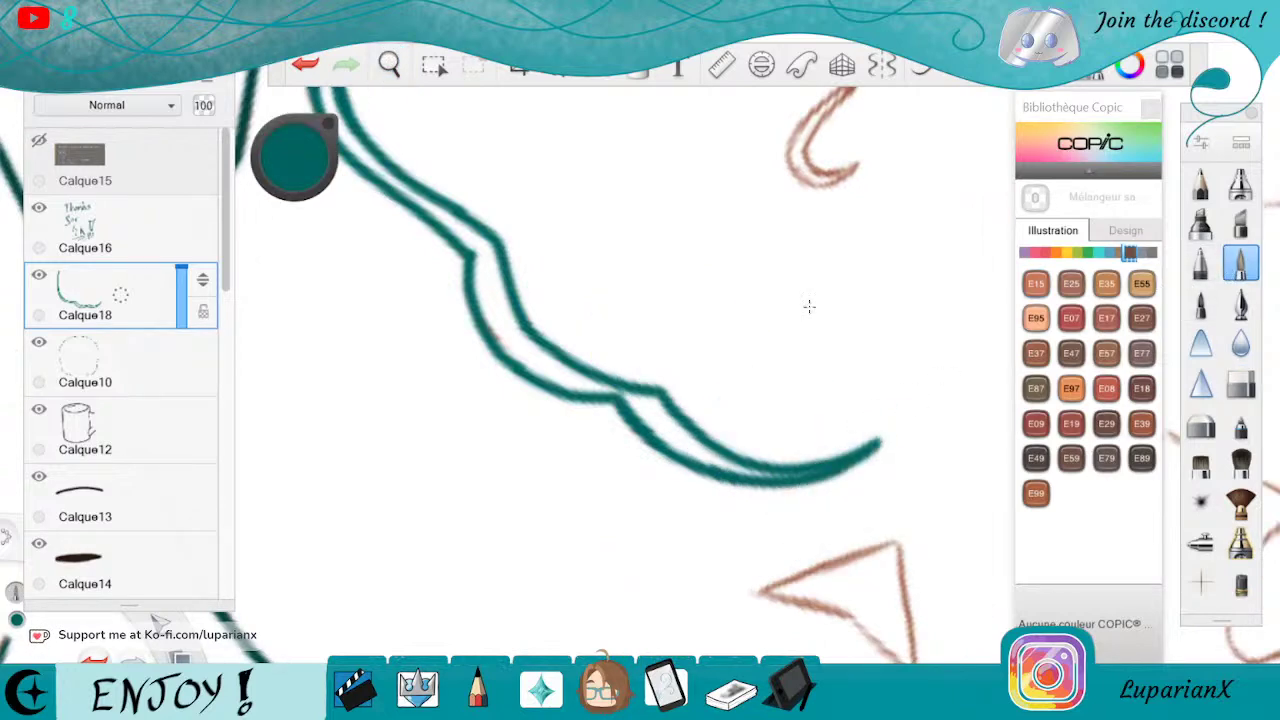
pyautogui.click(394, 68)
pyautogui.moveTo(797, 486)
pyautogui.mouseDown()
pyautogui.moveTo(809, 489)
pyautogui.moveTo(534, 511)
pyautogui.moveTo(588, 523)
pyautogui.moveTo(642, 406)
pyautogui.moveTo(602, 524)
pyautogui.mouseUp()
pyautogui.click(691, 300)
pyautogui.click(1240, 383)
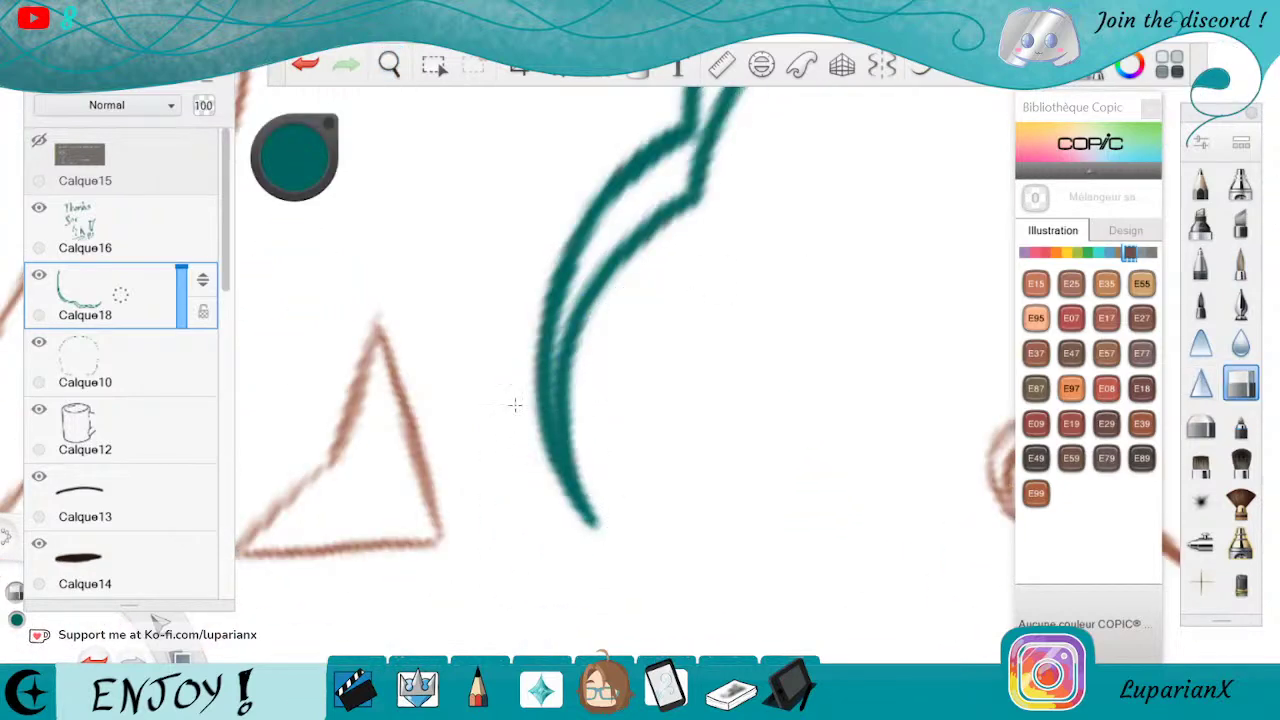
# Fill the face crack solid teal from the nose end through its wavy section and clean up its edges with the eraser
pyautogui.click(1241, 263)
pyautogui.moveTo(598, 228)
pyautogui.mouseDown()
pyautogui.moveTo(690, 150)
pyautogui.moveTo(618, 196)
pyautogui.moveTo(555, 360)
pyautogui.mouseUp()
pyautogui.click(389, 64)
pyautogui.moveTo(804, 162); pyautogui.dragTo(662, 577)
pyautogui.click(708, 460)
pyautogui.moveTo(628, 416)
pyautogui.mouseDown()
pyautogui.moveTo(562, 520)
pyautogui.moveTo(670, 388)
pyautogui.moveTo(633, 401)
pyautogui.moveTo(730, 345)
pyautogui.moveTo(785, 350)
pyautogui.moveTo(740, 380)
pyautogui.moveTo(790, 362)
pyautogui.moveTo(1010, 135)
pyautogui.mouseUp()
pyautogui.click(1240, 383)
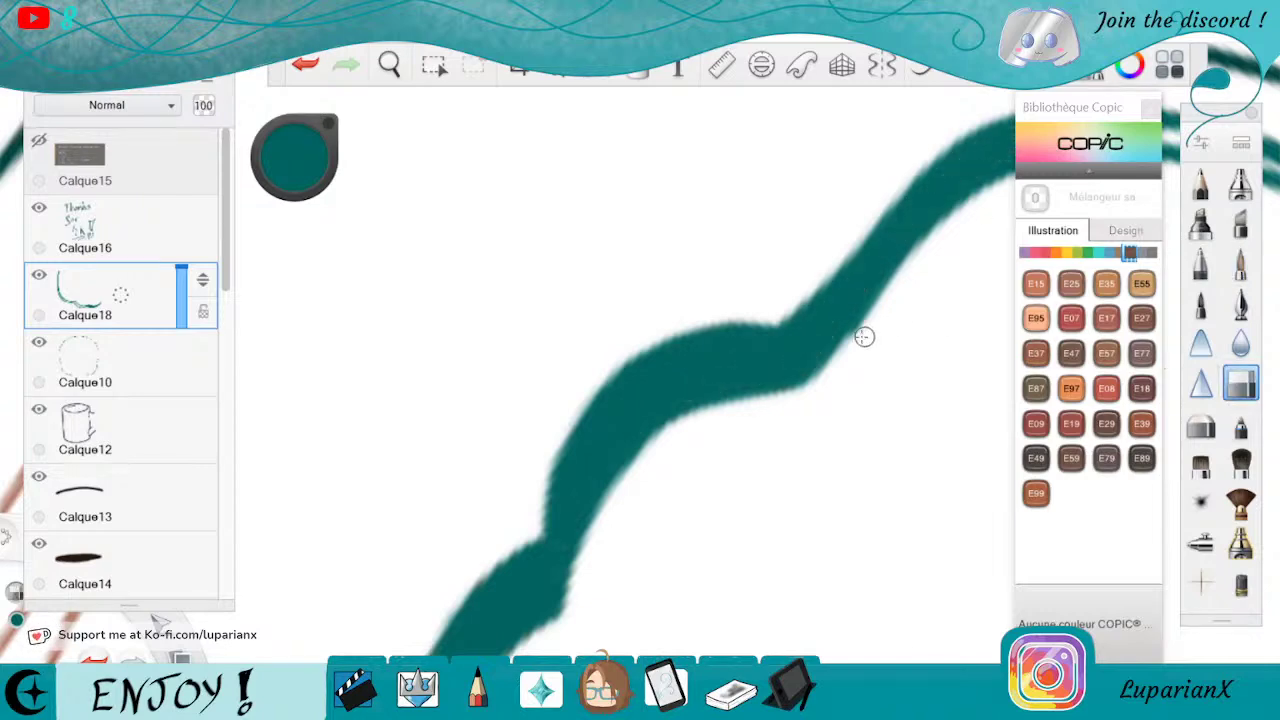
pyautogui.click(1240, 265)
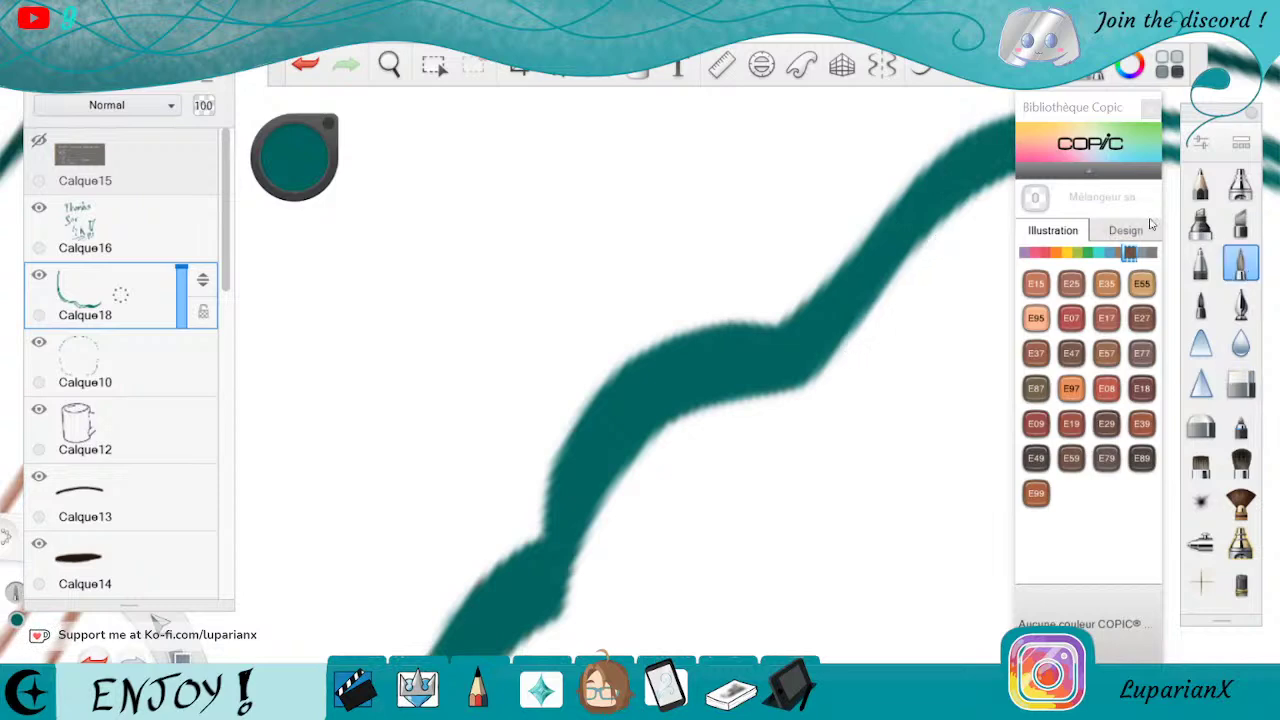
# Fill the remaining white gap between the edges of the face crack's upper section with teal
pyautogui.press('space')
pyautogui.moveTo(938, 316)
pyautogui.mouseDown()
pyautogui.moveTo(714, 511)
pyautogui.moveTo(800, 398)
pyautogui.mouseUp()
pyautogui.moveTo(806, 325); pyautogui.dragTo(863, 489)
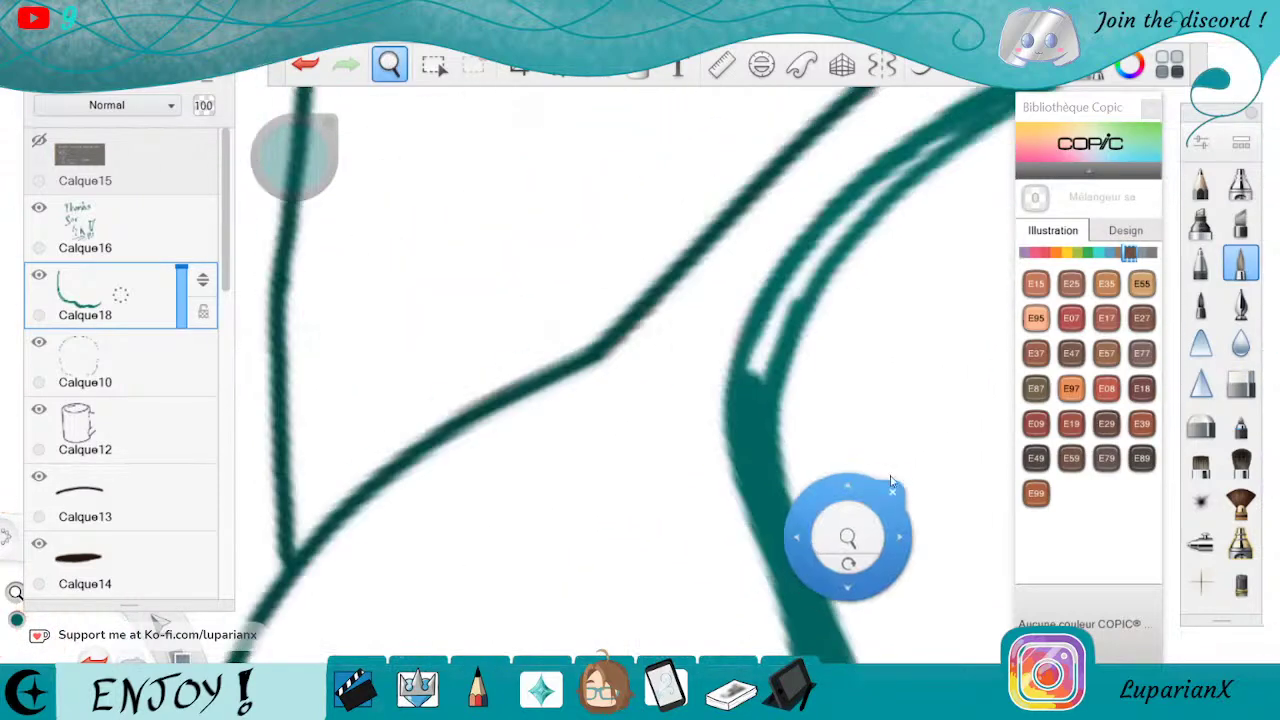
pyautogui.moveTo(779, 405)
pyautogui.mouseDown()
pyautogui.moveTo(800, 260)
pyautogui.moveTo(860, 200)
pyautogui.moveTo(745, 385)
pyautogui.mouseUp()
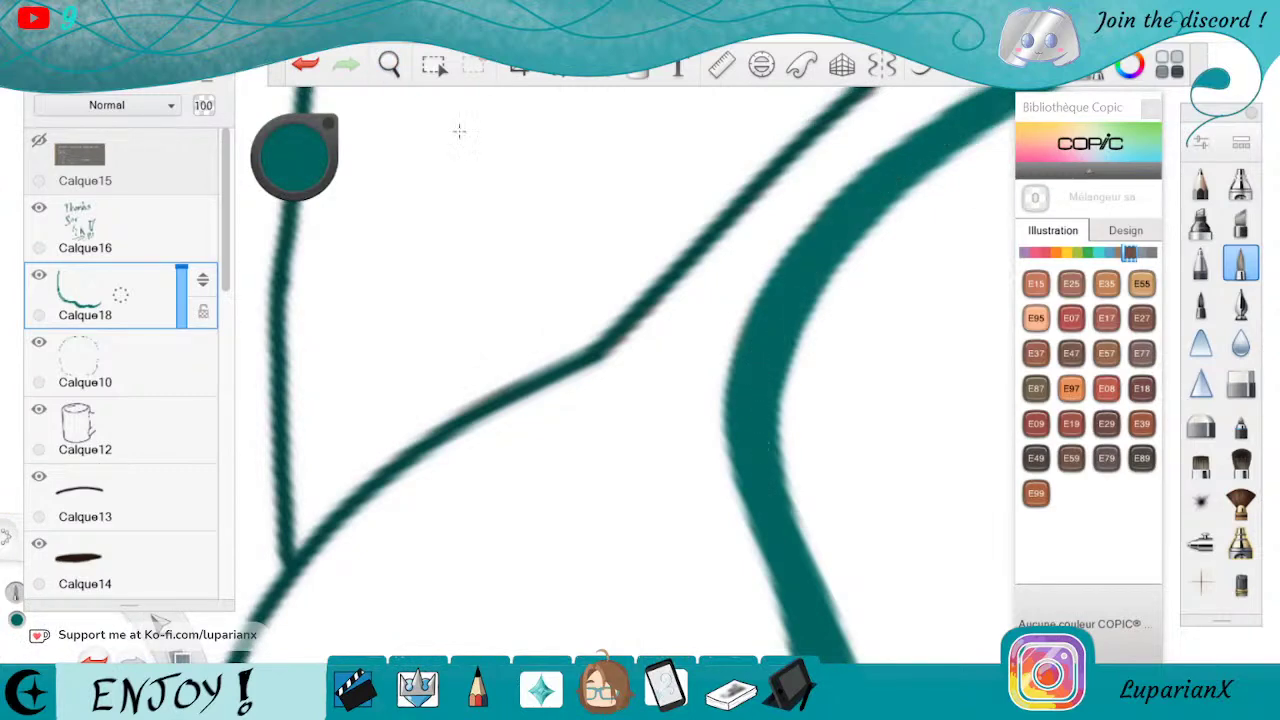
# Trace and fill the small hooked mark in the middle of the face in teal, then erase its ends to points
pyautogui.click(389, 65)
pyautogui.moveTo(434, 134)
pyautogui.mouseDown()
pyautogui.moveTo(689, 343)
pyautogui.moveTo(605, 520)
pyautogui.mouseUp()
pyautogui.moveTo(744, 455)
pyautogui.mouseDown()
pyautogui.moveTo(760, 449)
pyautogui.moveTo(636, 341)
pyautogui.mouseUp()
pyautogui.moveTo(609, 366)
pyautogui.mouseDown()
pyautogui.moveTo(740, 523)
pyautogui.moveTo(791, 406)
pyautogui.mouseUp()
pyautogui.click(836, 360)
pyautogui.moveTo(681, 135)
pyautogui.mouseDown()
pyautogui.moveTo(658, 240)
pyautogui.moveTo(585, 413)
pyautogui.moveTo(587, 445)
pyautogui.mouseUp()
pyautogui.moveTo(655, 268)
pyautogui.mouseDown()
pyautogui.moveTo(665, 236)
pyautogui.moveTo(619, 352)
pyautogui.moveTo(627, 440)
pyautogui.moveTo(603, 408)
pyautogui.moveTo(657, 470)
pyautogui.moveTo(625, 455)
pyautogui.moveTo(676, 456)
pyautogui.moveTo(653, 462)
pyautogui.moveTo(699, 437)
pyautogui.moveTo(675, 457)
pyautogui.moveTo(712, 424)
pyautogui.moveTo(640, 484)
pyautogui.mouseUp()
pyautogui.moveTo(586, 417); pyautogui.dragTo(602, 439)
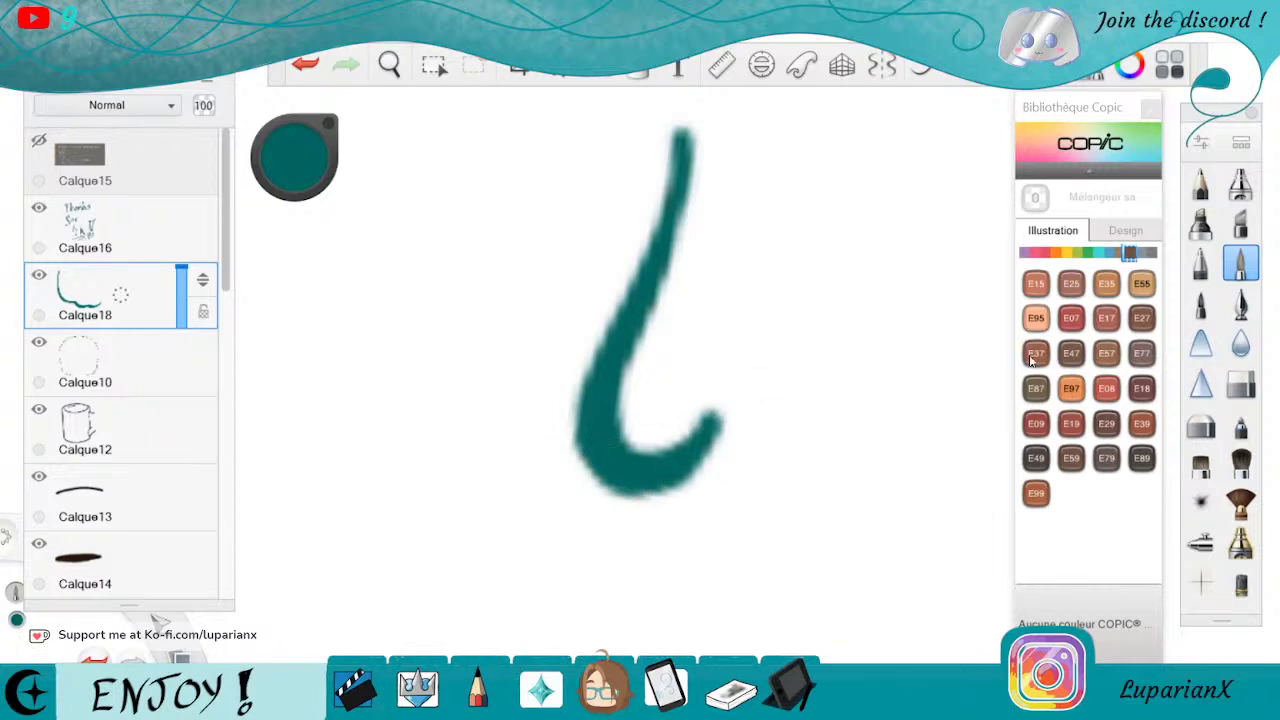
pyautogui.click(1232, 382)
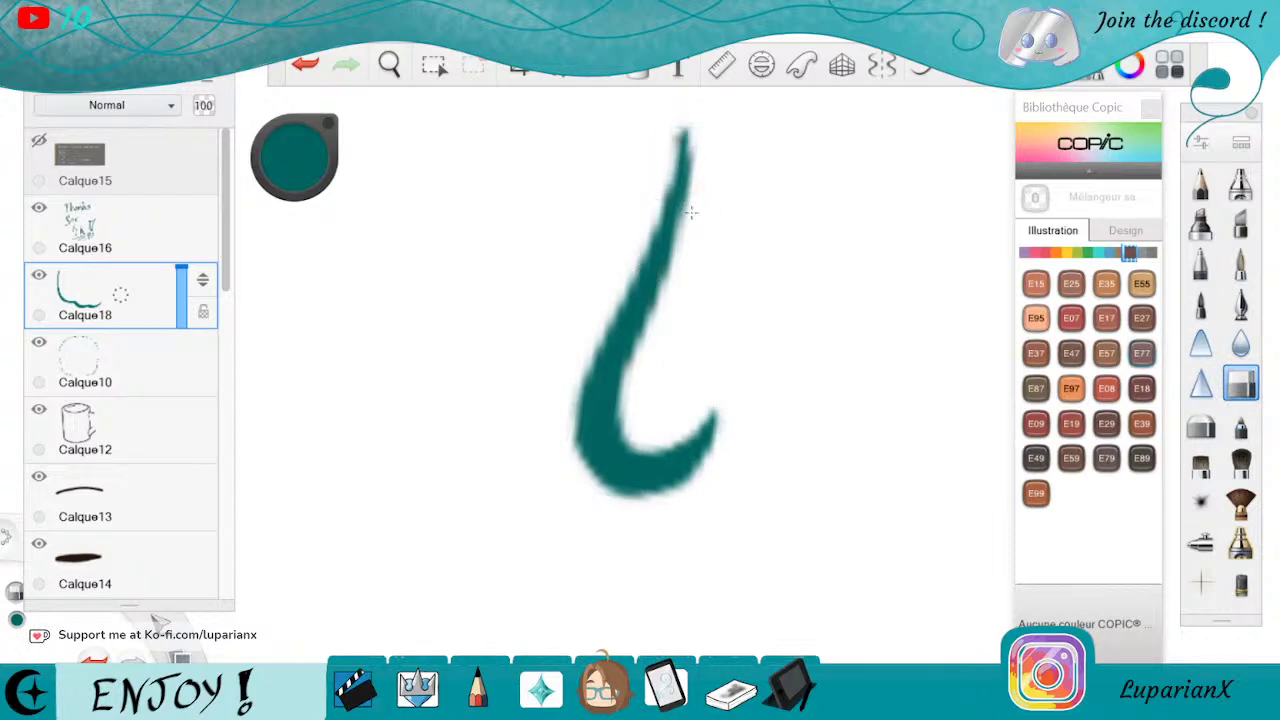
# Trace and fill the small curved mark on the cheek near the head's lower edge in teal
pyautogui.press('space')
pyautogui.moveTo(640, 357); pyautogui.dragTo(571, 411)
pyautogui.moveTo(729, 389)
pyautogui.mouseDown()
pyautogui.moveTo(706, 489)
pyautogui.moveTo(766, 490)
pyautogui.moveTo(762, 355)
pyautogui.mouseUp()
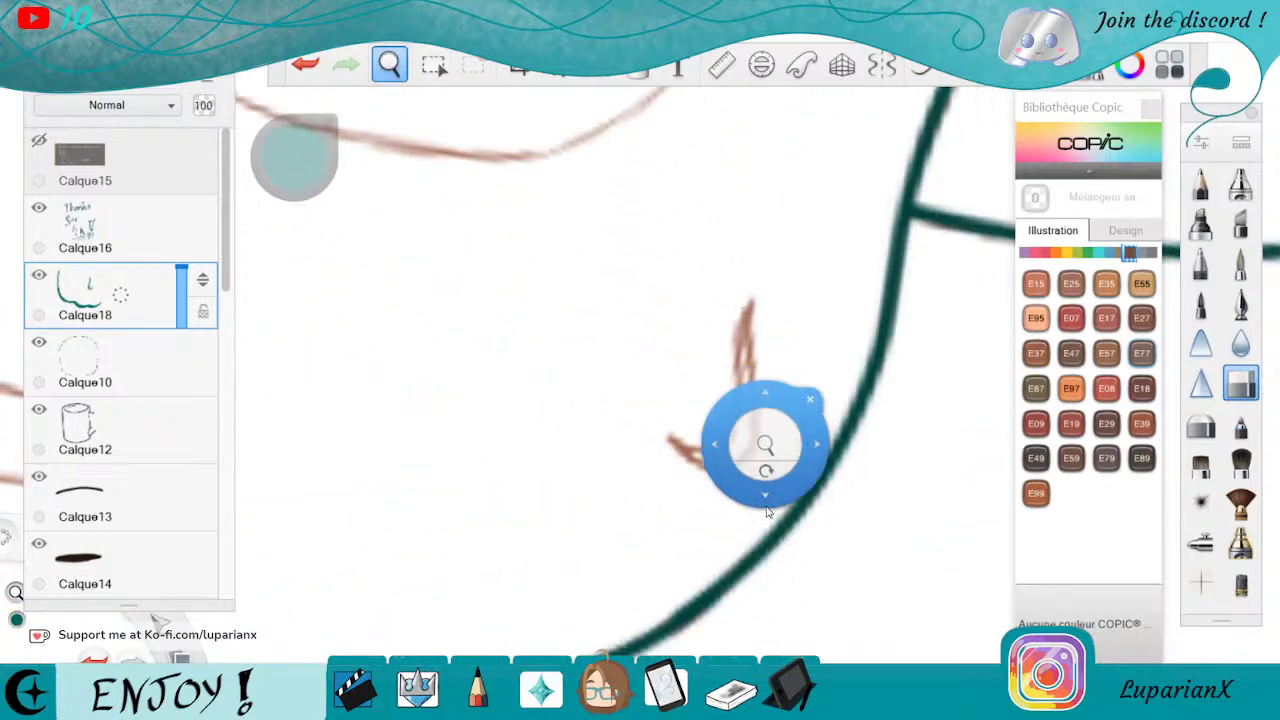
pyautogui.moveTo(755, 516); pyautogui.dragTo(755, 540)
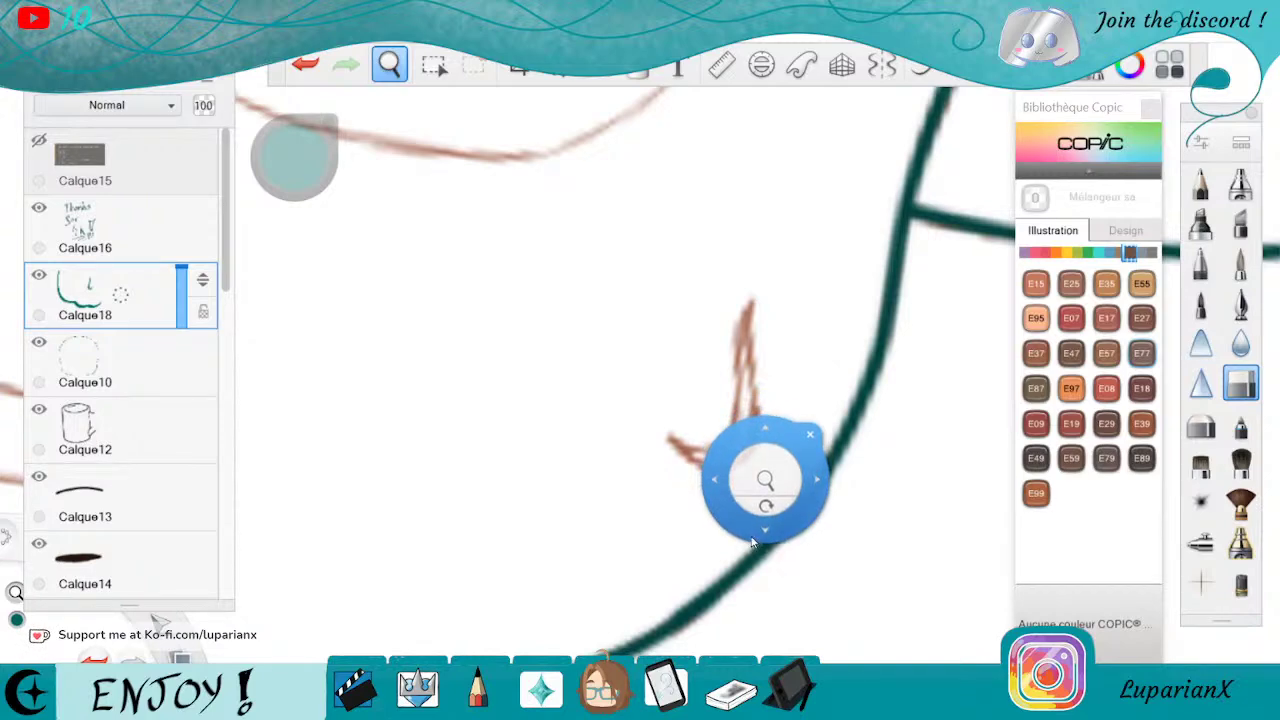
pyautogui.moveTo(752, 543); pyautogui.dragTo(748, 557)
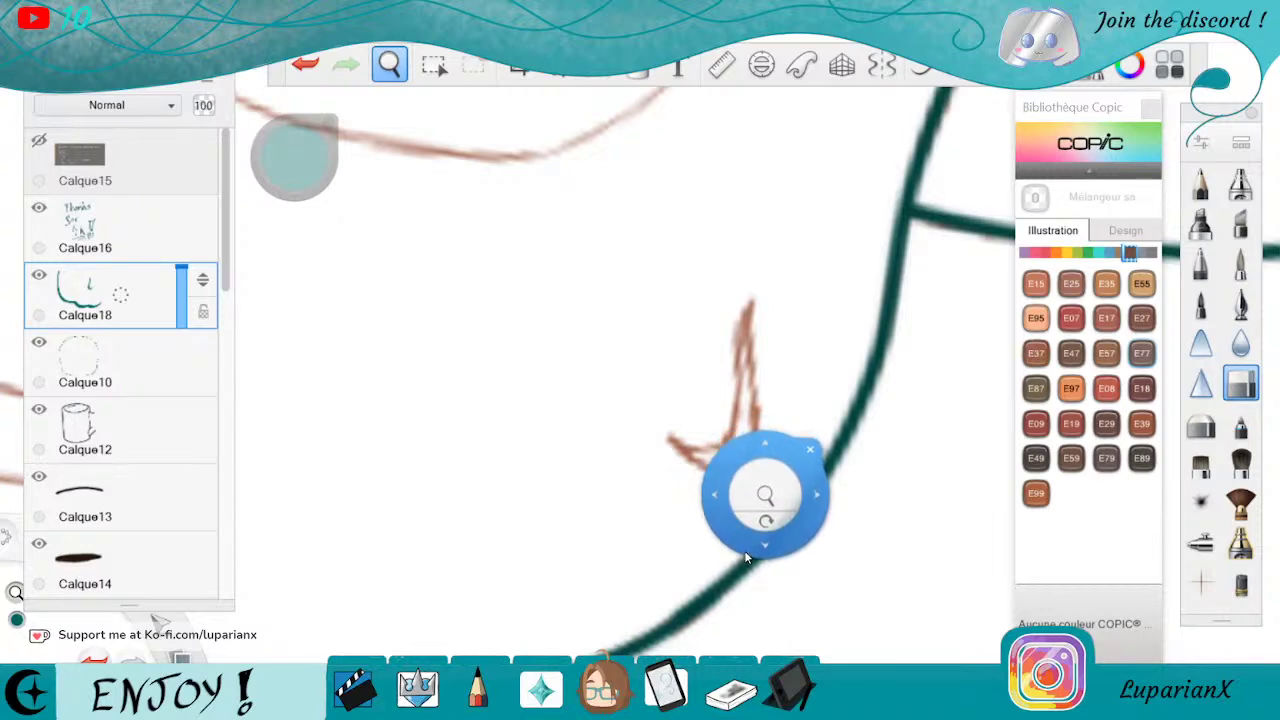
pyautogui.moveTo(786, 448)
pyautogui.mouseDown()
pyautogui.moveTo(329, 406)
pyautogui.moveTo(572, 408)
pyautogui.mouseUp()
pyautogui.moveTo(789, 411)
pyautogui.mouseDown()
pyautogui.moveTo(794, 368)
pyautogui.moveTo(811, 514)
pyautogui.moveTo(760, 368)
pyautogui.mouseUp()
pyautogui.click(1232, 268)
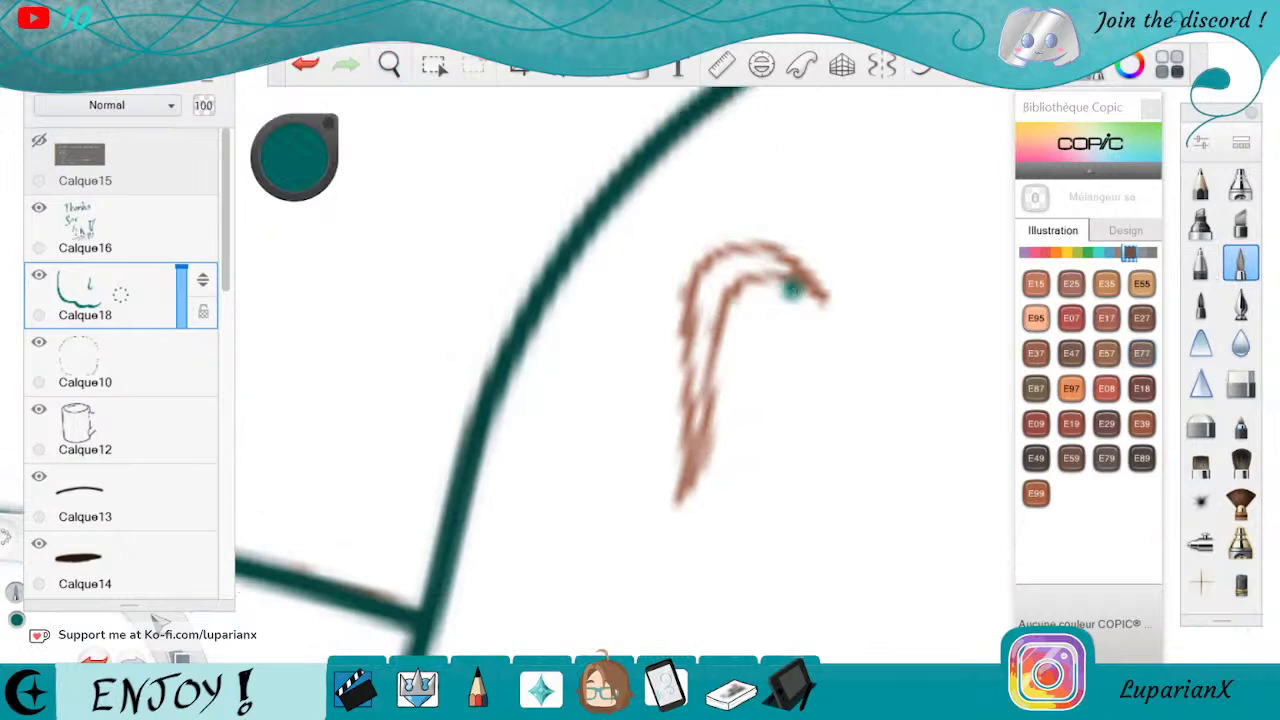
pyautogui.moveTo(823, 297)
pyautogui.mouseDown()
pyautogui.moveTo(724, 300)
pyautogui.moveTo(770, 270)
pyautogui.moveTo(717, 300)
pyautogui.moveTo(672, 505)
pyautogui.mouseUp()
pyautogui.moveTo(690, 460); pyautogui.dragTo(696, 311)
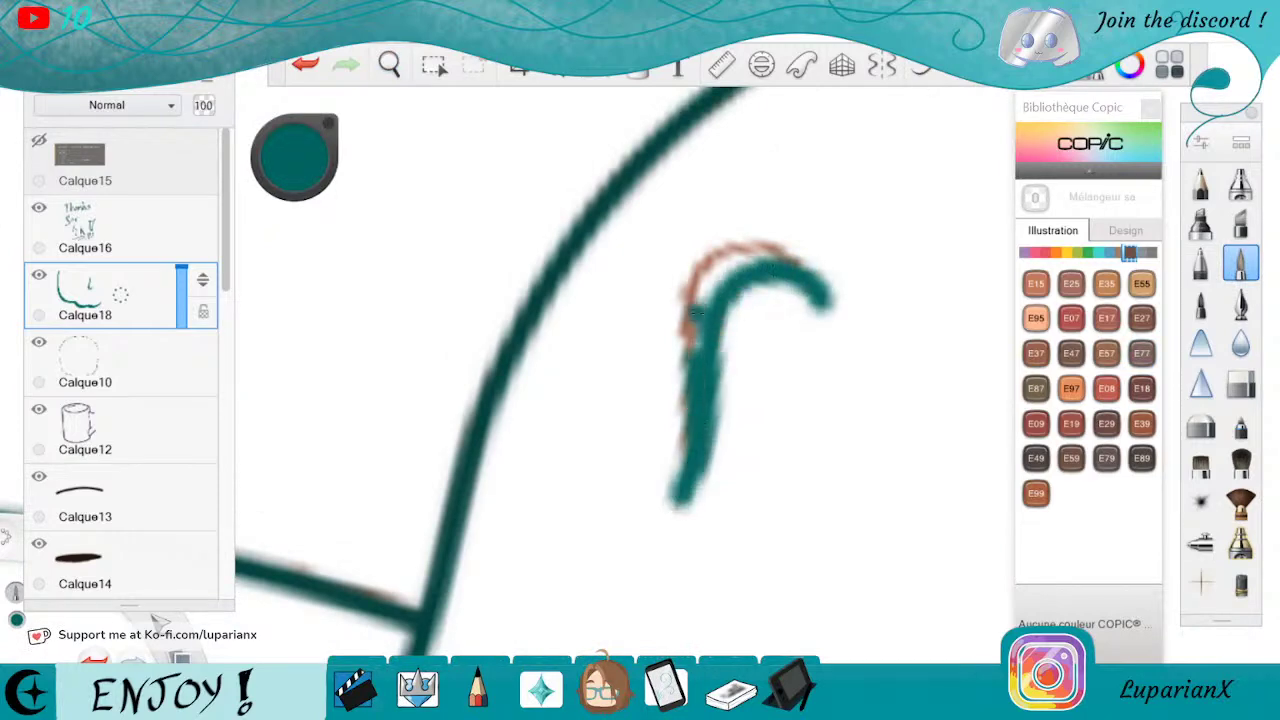
pyautogui.moveTo(697, 443)
pyautogui.mouseDown()
pyautogui.moveTo(706, 301)
pyautogui.moveTo(697, 363)
pyautogui.moveTo(754, 258)
pyautogui.mouseUp()
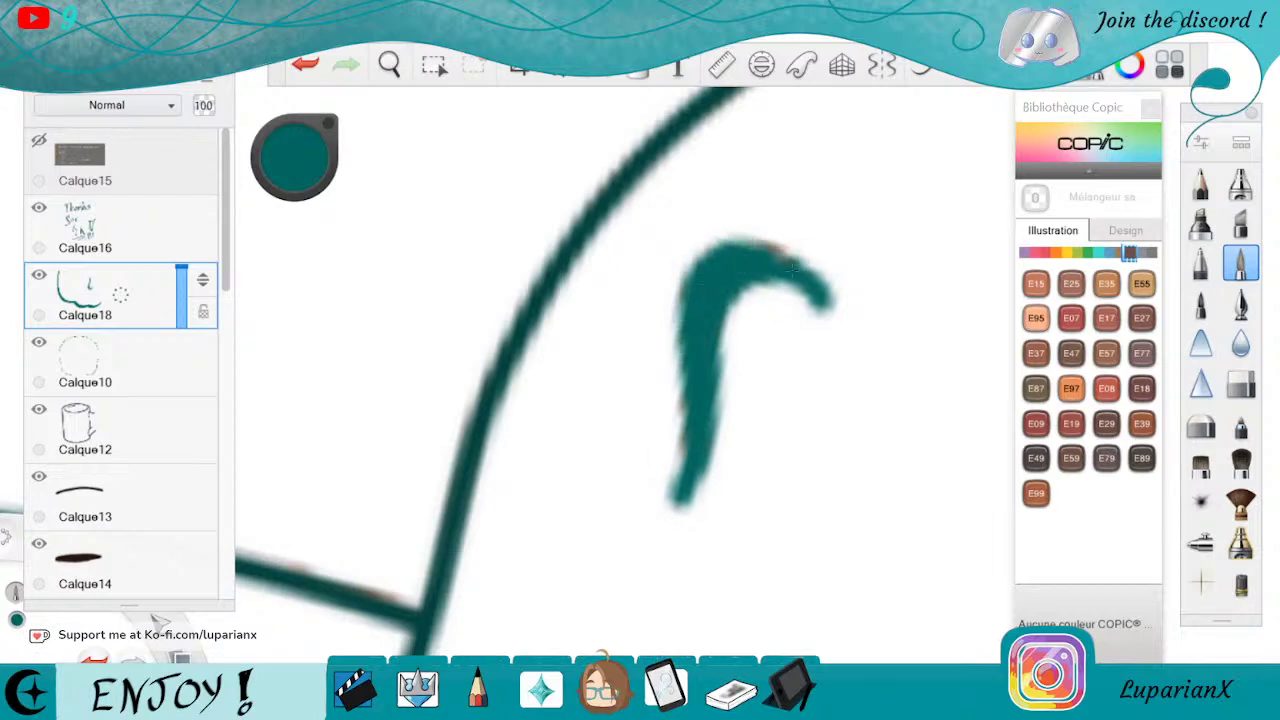
# Erase the rounded ends of the small cheek mark to taper them into points
pyautogui.click(1238, 384)
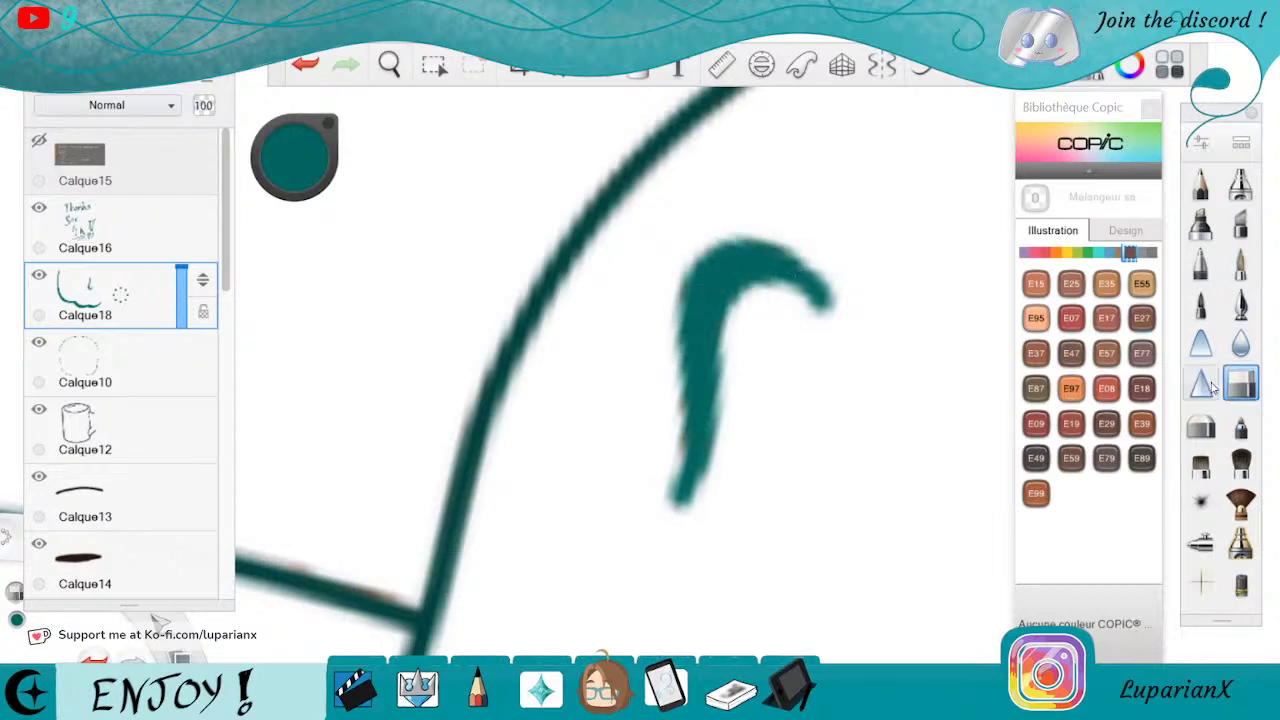
pyautogui.moveTo(676, 427); pyautogui.dragTo(725, 428)
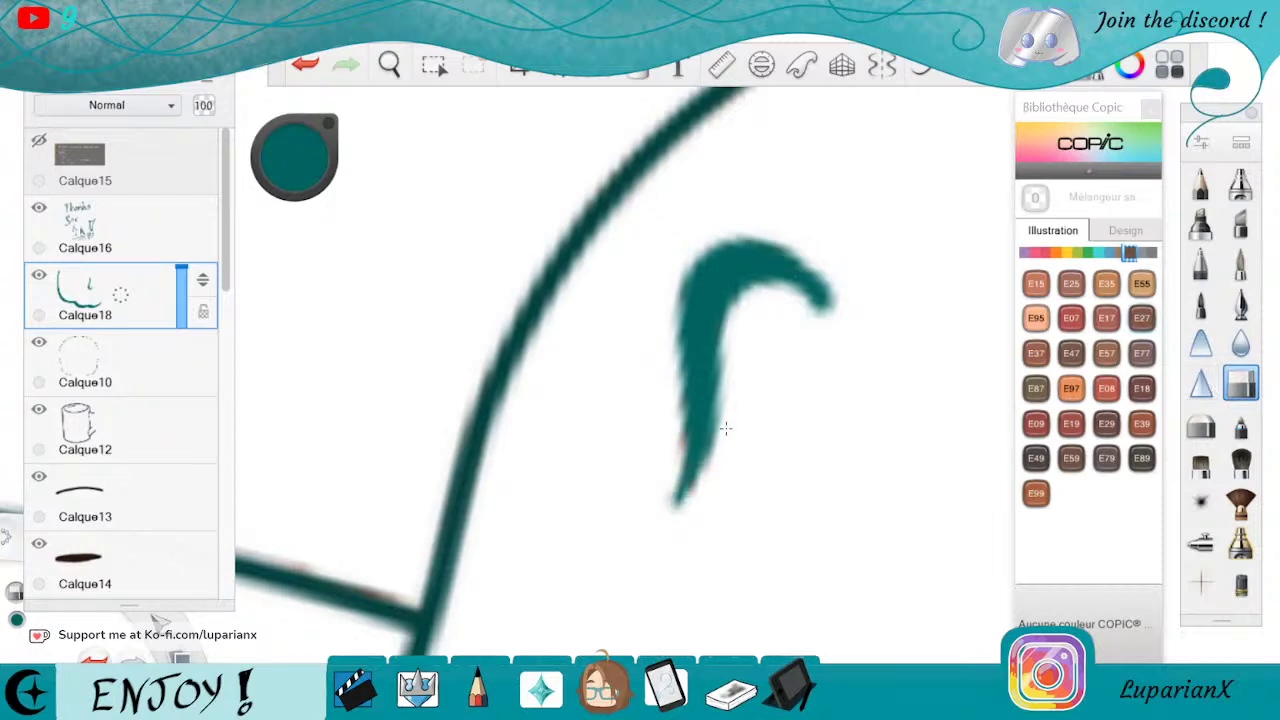
pyautogui.moveTo(782, 305); pyautogui.dragTo(810, 285)
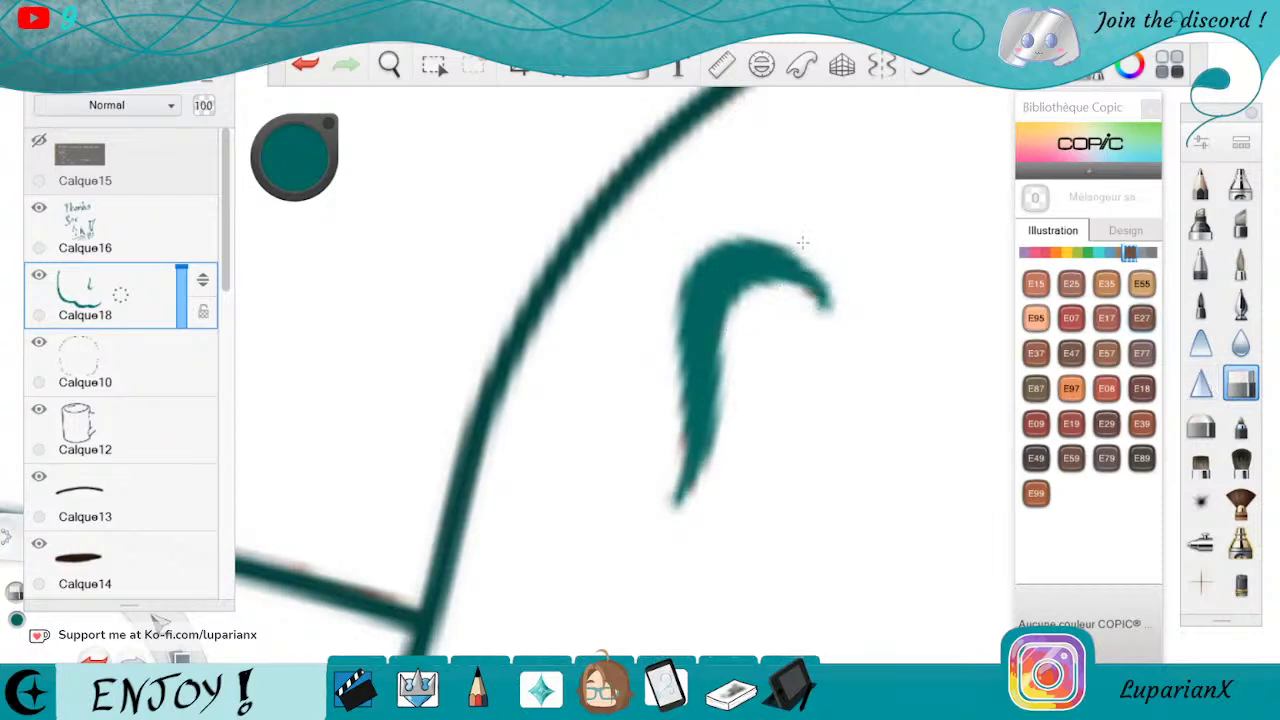
pyautogui.click(389, 64)
pyautogui.moveTo(451, 137); pyautogui.dragTo(657, 466)
pyautogui.moveTo(822, 306); pyautogui.dragTo(866, 446)
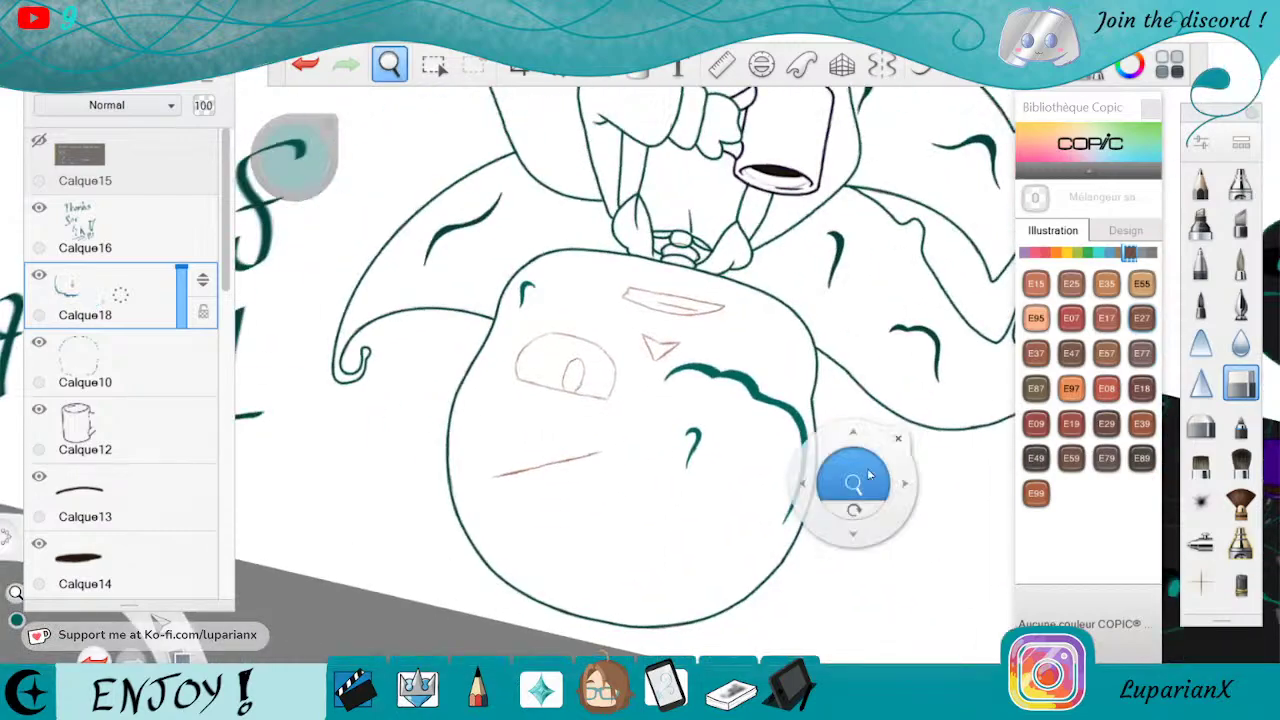
# Examine the brow line and face details on the coloured reference character
pyautogui.moveTo(754, 400); pyautogui.dragTo(427, 331)
pyautogui.moveTo(505, 500); pyautogui.dragTo(783, 488)
pyautogui.moveTo(470, 422); pyautogui.dragTo(710, 590)
pyautogui.moveTo(640, 488); pyautogui.dragTo(655, 435)
pyautogui.moveTo(536, 431); pyautogui.dragTo(581, 623)
pyautogui.moveTo(622, 506); pyautogui.dragTo(615, 432)
pyautogui.moveTo(481, 481)
pyautogui.mouseDown()
pyautogui.moveTo(569, 484)
pyautogui.moveTo(589, 508)
pyautogui.mouseUp()
pyautogui.click(758, 417)
pyautogui.click(278, 154)
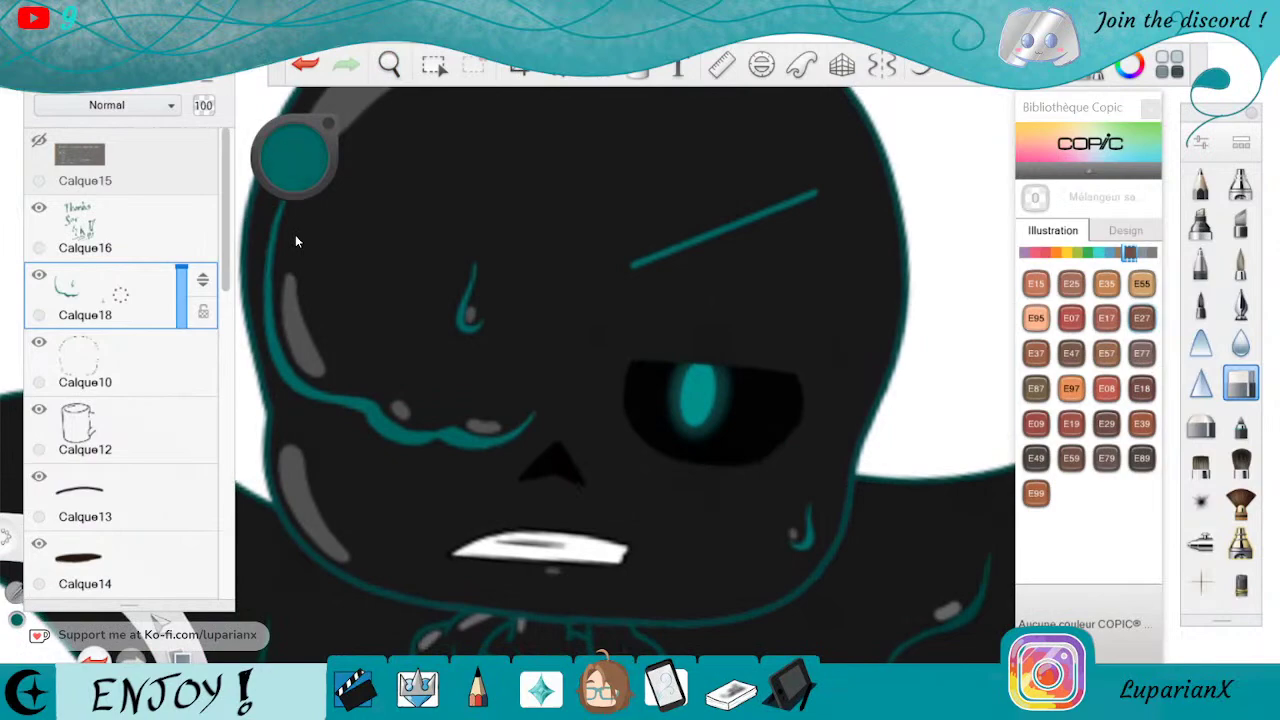
# Draw the slanted brow line above the eye in teal along the Ruler, following the sketch, then put the ruler away
pyautogui.click(1240, 263)
pyautogui.click(389, 64)
pyautogui.moveTo(449, 132)
pyautogui.mouseDown()
pyautogui.moveTo(844, 371)
pyautogui.moveTo(486, 490)
pyautogui.mouseUp()
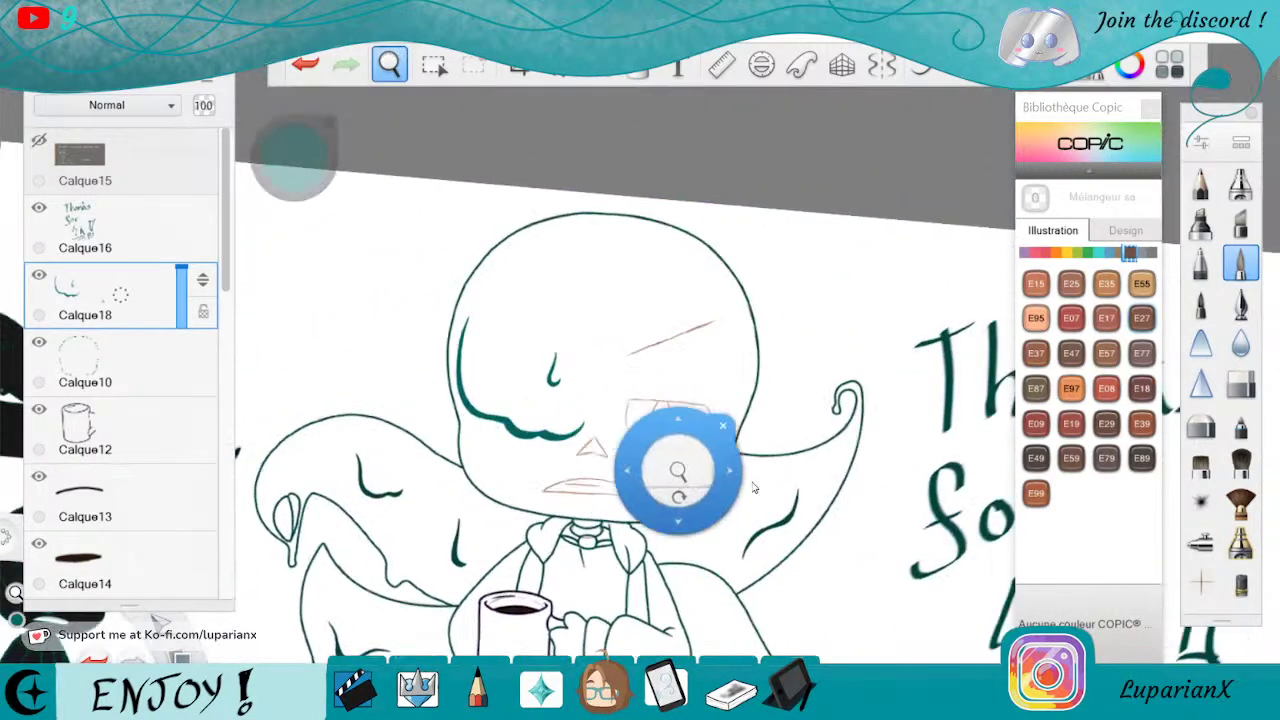
pyautogui.moveTo(672, 500); pyautogui.dragTo(695, 502)
pyautogui.moveTo(704, 434)
pyautogui.mouseDown()
pyautogui.moveTo(589, 357)
pyautogui.moveTo(650, 470)
pyautogui.mouseUp()
pyautogui.moveTo(788, 462)
pyautogui.mouseDown()
pyautogui.moveTo(754, 471)
pyautogui.moveTo(745, 455)
pyautogui.mouseUp()
pyautogui.click(831, 416)
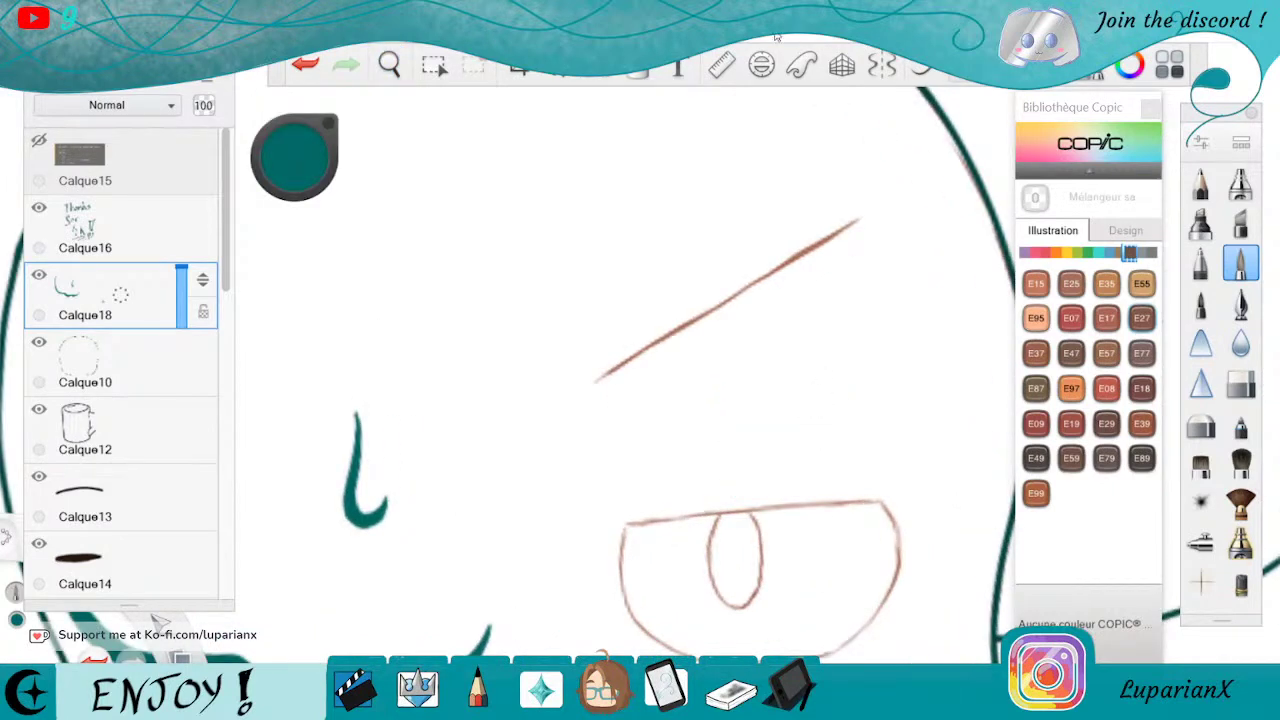
pyautogui.click(733, 63)
pyautogui.moveTo(789, 269)
pyautogui.mouseDown()
pyautogui.moveTo(825, 372)
pyautogui.moveTo(829, 279)
pyautogui.mouseUp()
pyautogui.moveTo(692, 343); pyautogui.dragTo(693, 352)
pyautogui.moveTo(600, 376); pyautogui.dragTo(830, 240)
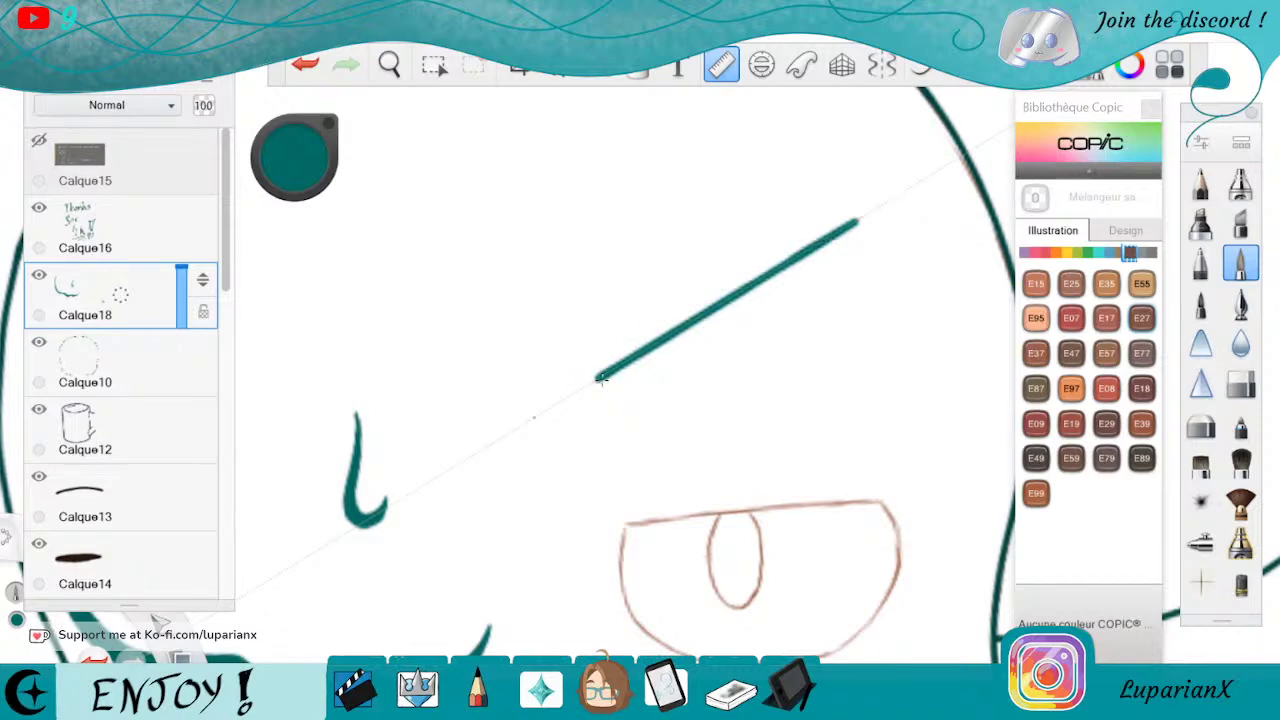
pyautogui.click(723, 402)
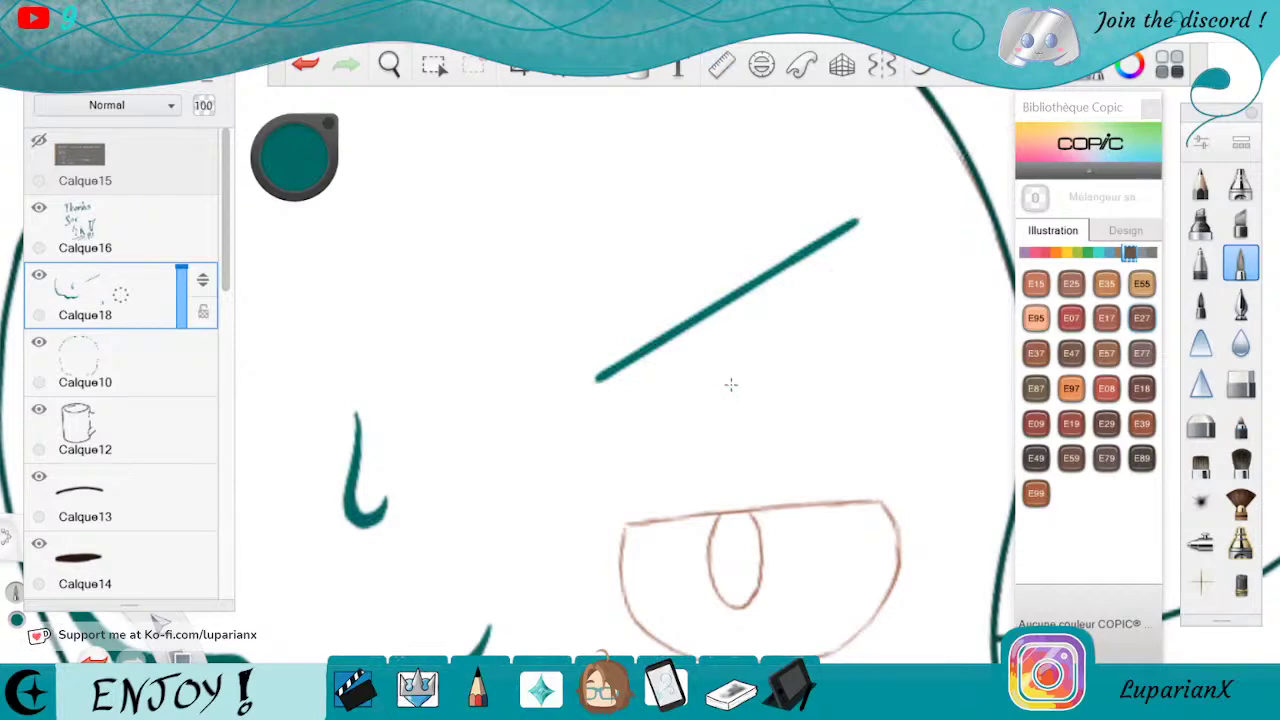
# Add a new layer directly beneath the teal face-detail layer Calque18 and set the brush colour to black
pyautogui.click(131, 366)
pyautogui.moveTo(131, 366); pyautogui.dragTo(148, 296)
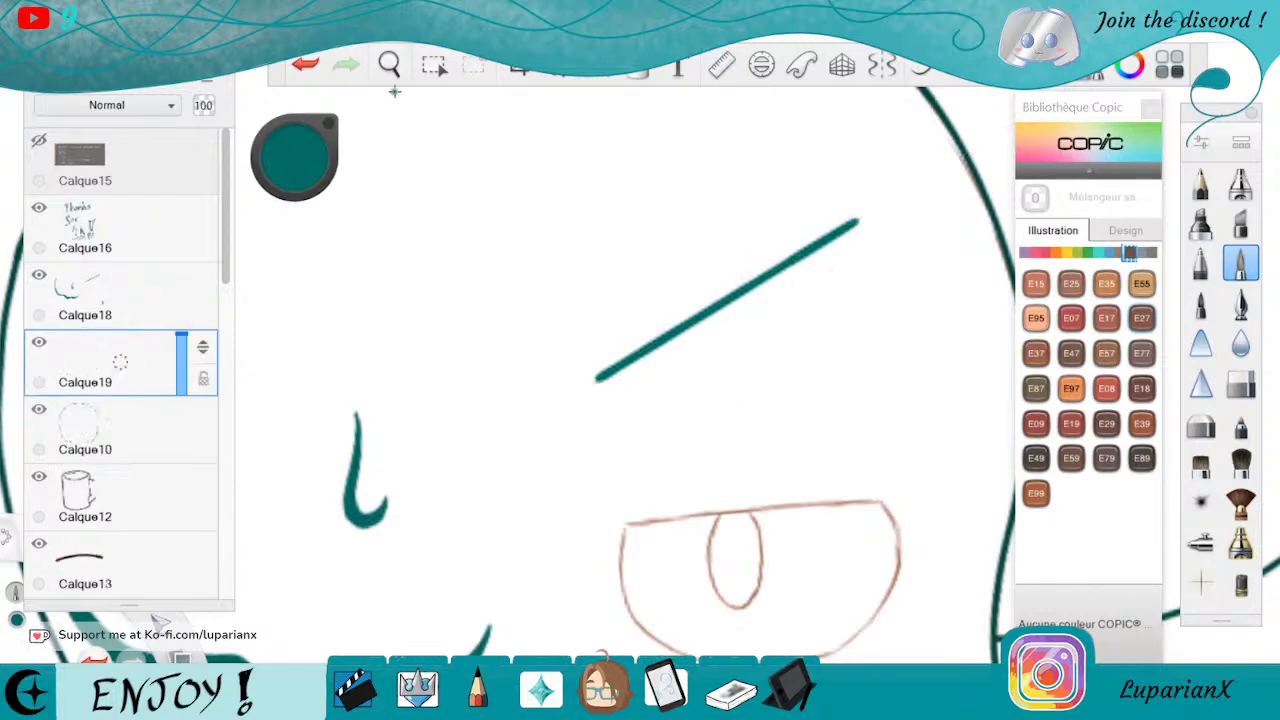
pyautogui.click(140, 537)
# Trace the right half of the eye socket's curved outline in black over the sketch, up to its upper corner
pyautogui.click(390, 65)
pyautogui.moveTo(769, 463); pyautogui.dragTo(653, 329)
pyautogui.moveTo(699, 457); pyautogui.dragTo(795, 519)
pyautogui.moveTo(748, 481); pyautogui.dragTo(763, 379)
pyautogui.moveTo(627, 449); pyautogui.dragTo(728, 493)
pyautogui.click(824, 420)
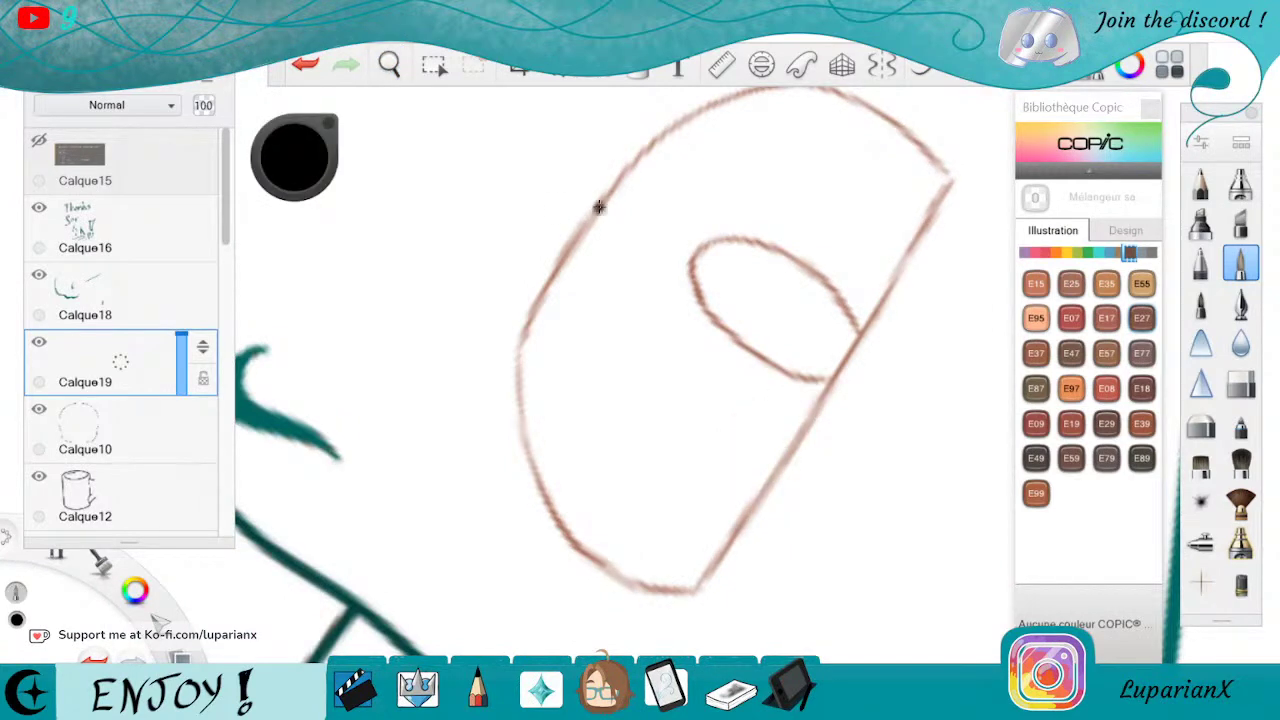
pyautogui.moveTo(535, 305); pyautogui.dragTo(520, 434)
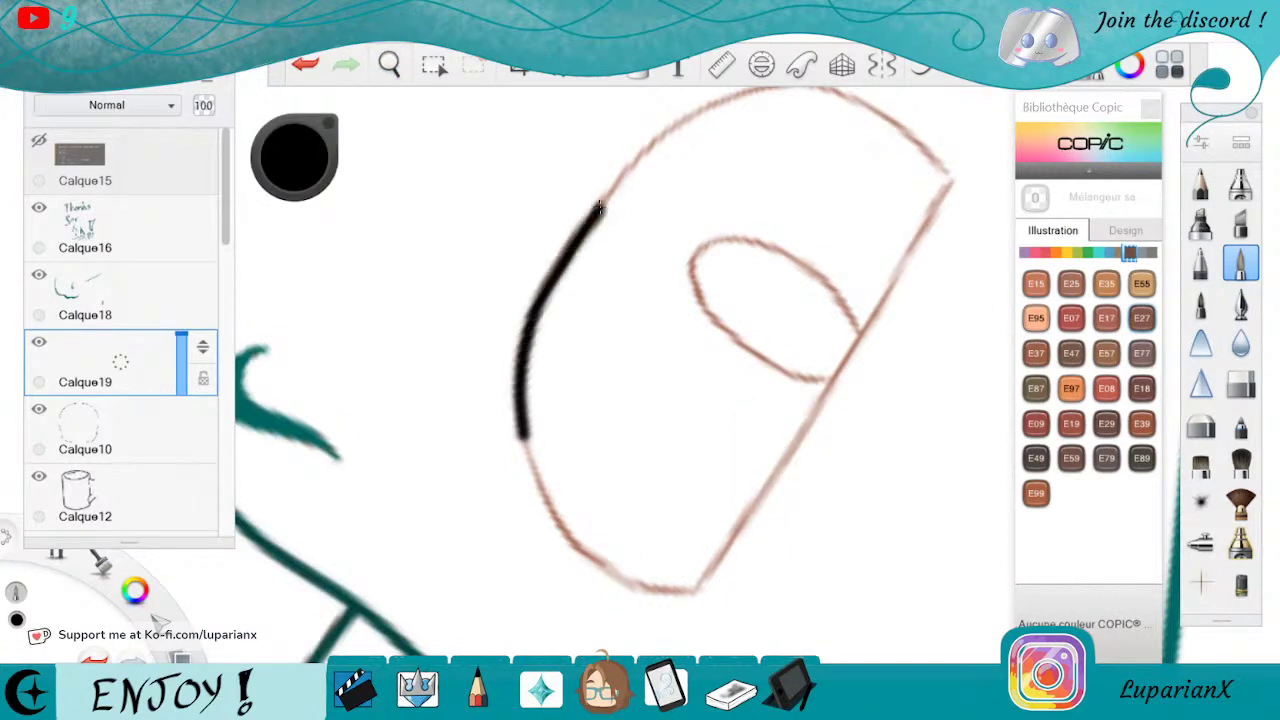
pyautogui.click(390, 66)
pyautogui.moveTo(663, 503); pyautogui.dragTo(745, 515)
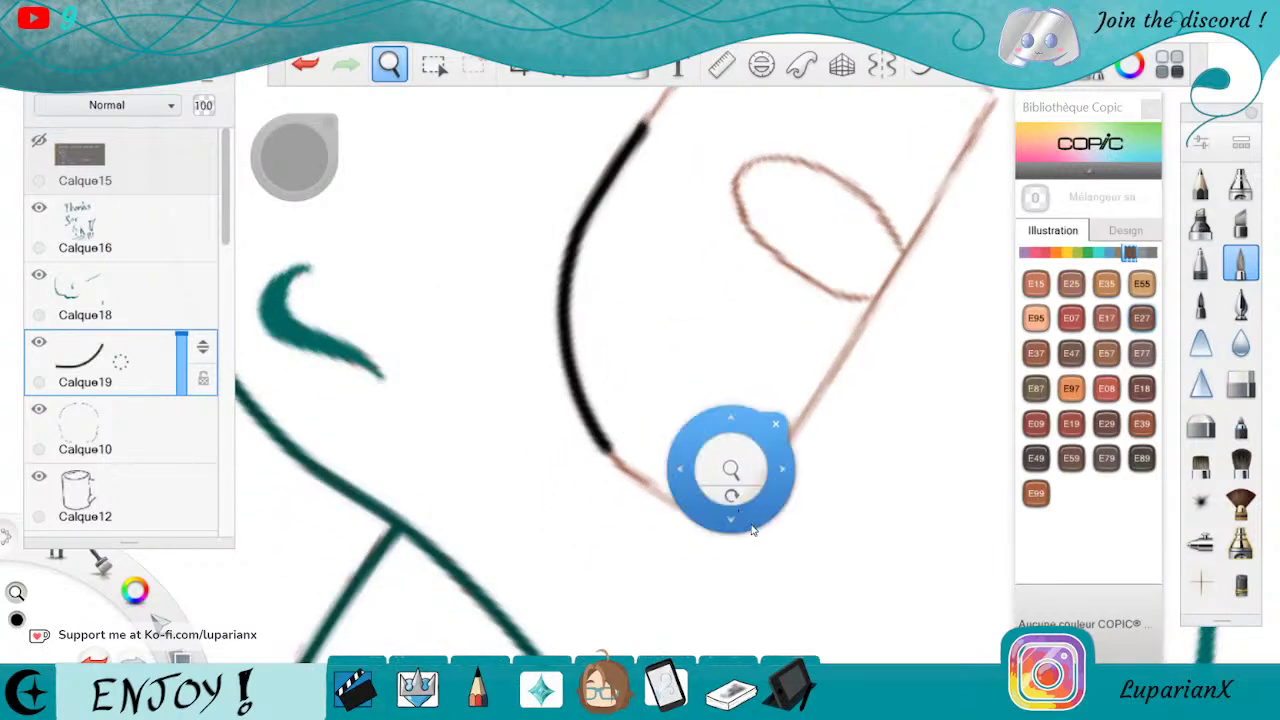
pyautogui.moveTo(750, 532); pyautogui.dragTo(745, 547)
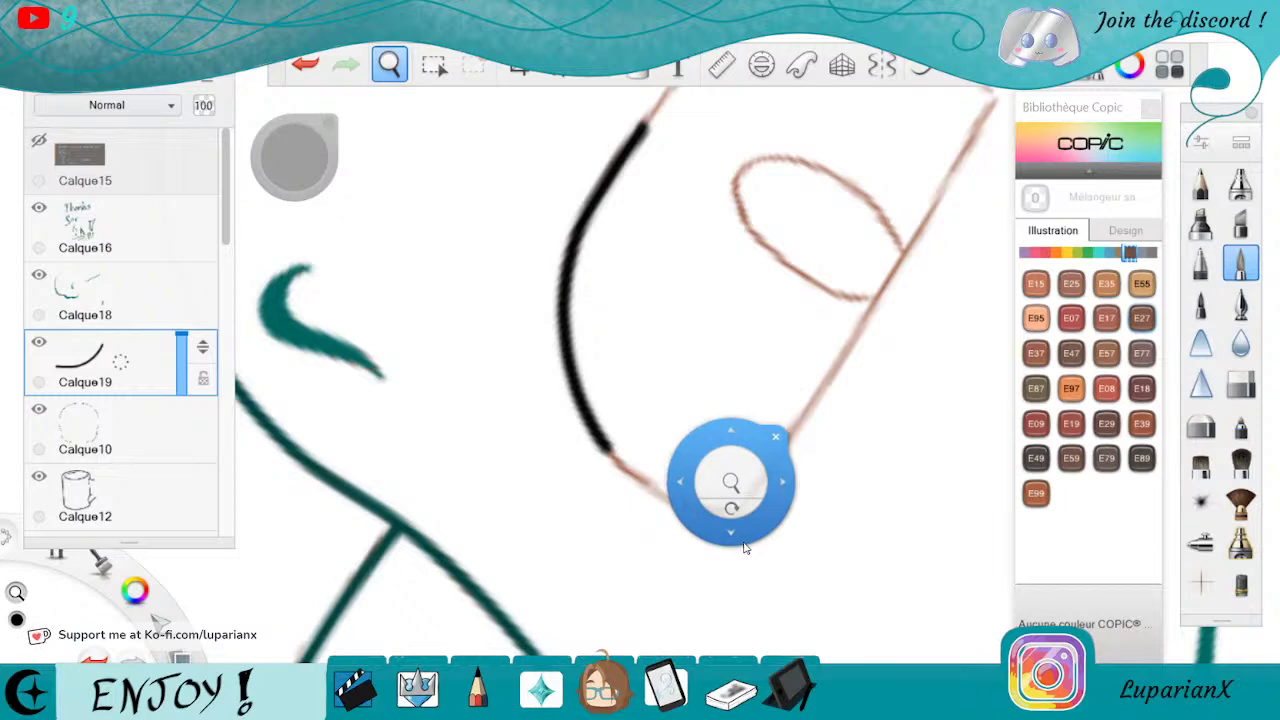
pyautogui.moveTo(744, 493)
pyautogui.mouseDown()
pyautogui.moveTo(548, 485)
pyautogui.moveTo(612, 362)
pyautogui.mouseUp()
pyautogui.moveTo(527, 312)
pyautogui.mouseDown()
pyautogui.moveTo(488, 380)
pyautogui.moveTo(480, 450)
pyautogui.moveTo(497, 490)
pyautogui.mouseUp()
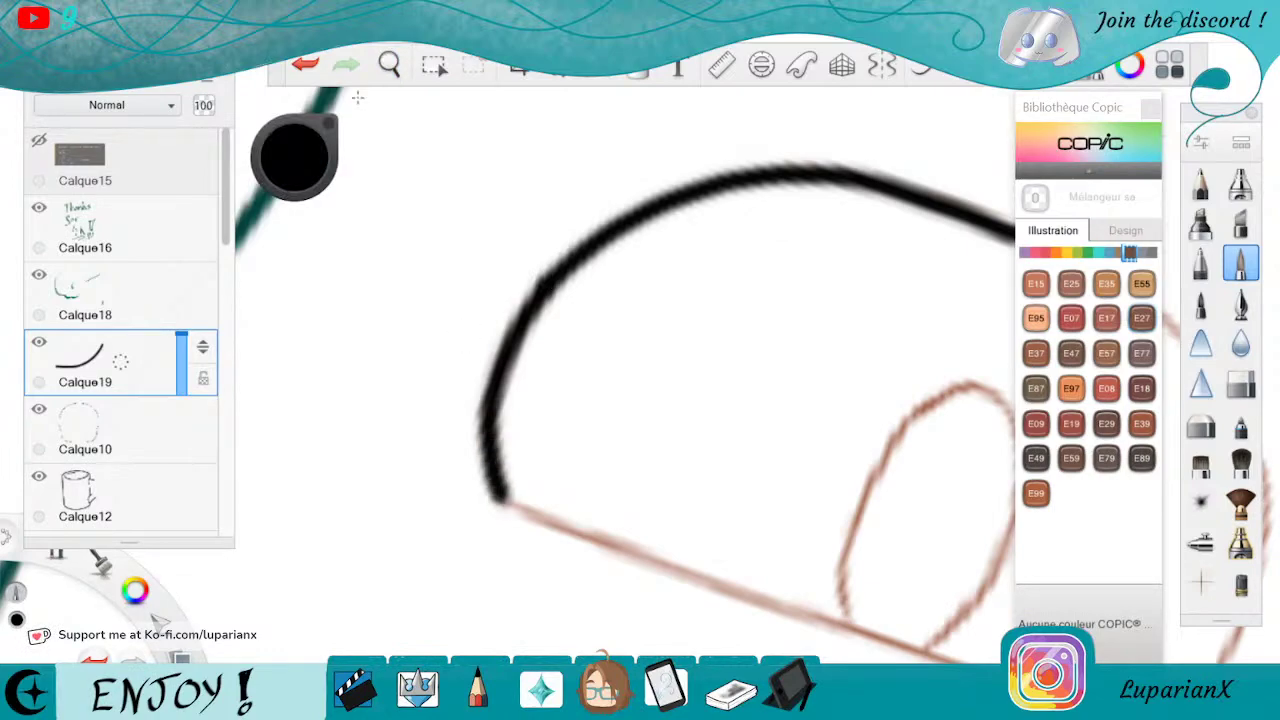
# Trace the rest of the eye socket's curve in black along its lower edge and left side to the other corner
pyautogui.click(389, 64)
pyautogui.moveTo(443, 135); pyautogui.dragTo(643, 337)
pyautogui.moveTo(754, 303); pyautogui.dragTo(728, 452)
pyautogui.moveTo(494, 410); pyautogui.dragTo(786, 410)
pyautogui.moveTo(694, 423); pyautogui.dragTo(646, 323)
pyautogui.moveTo(643, 381)
pyautogui.mouseDown()
pyautogui.moveTo(697, 397)
pyautogui.moveTo(719, 422)
pyautogui.moveTo(700, 384)
pyautogui.mouseUp()
pyautogui.press('Escape')
pyautogui.moveTo(710, 168)
pyautogui.mouseDown()
pyautogui.moveTo(616, 268)
pyautogui.moveTo(573, 378)
pyautogui.moveTo(557, 482)
pyautogui.mouseUp()
pyautogui.click(389, 64)
pyautogui.moveTo(840, 238); pyautogui.dragTo(748, 385)
pyautogui.moveTo(718, 388); pyautogui.dragTo(701, 480)
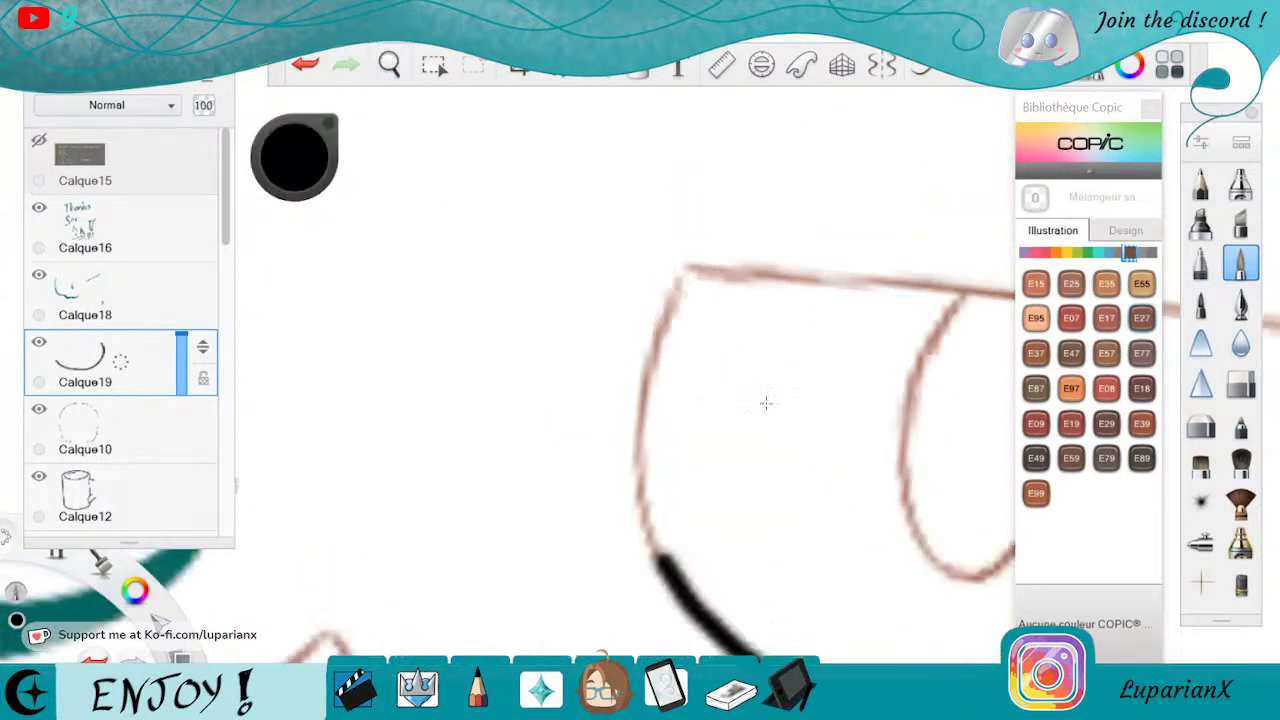
pyautogui.moveTo(684, 276)
pyautogui.mouseDown()
pyautogui.moveTo(628, 448)
pyautogui.moveTo(640, 535)
pyautogui.moveTo(676, 582)
pyautogui.mouseUp()
# Trace the eye socket's straight upper edge in black to close the outline between both corners
pyautogui.click(389, 64)
pyautogui.moveTo(751, 425); pyautogui.dragTo(752, 454)
pyautogui.moveTo(712, 407); pyautogui.dragTo(700, 529)
pyautogui.moveTo(738, 262); pyautogui.dragTo(620, 555)
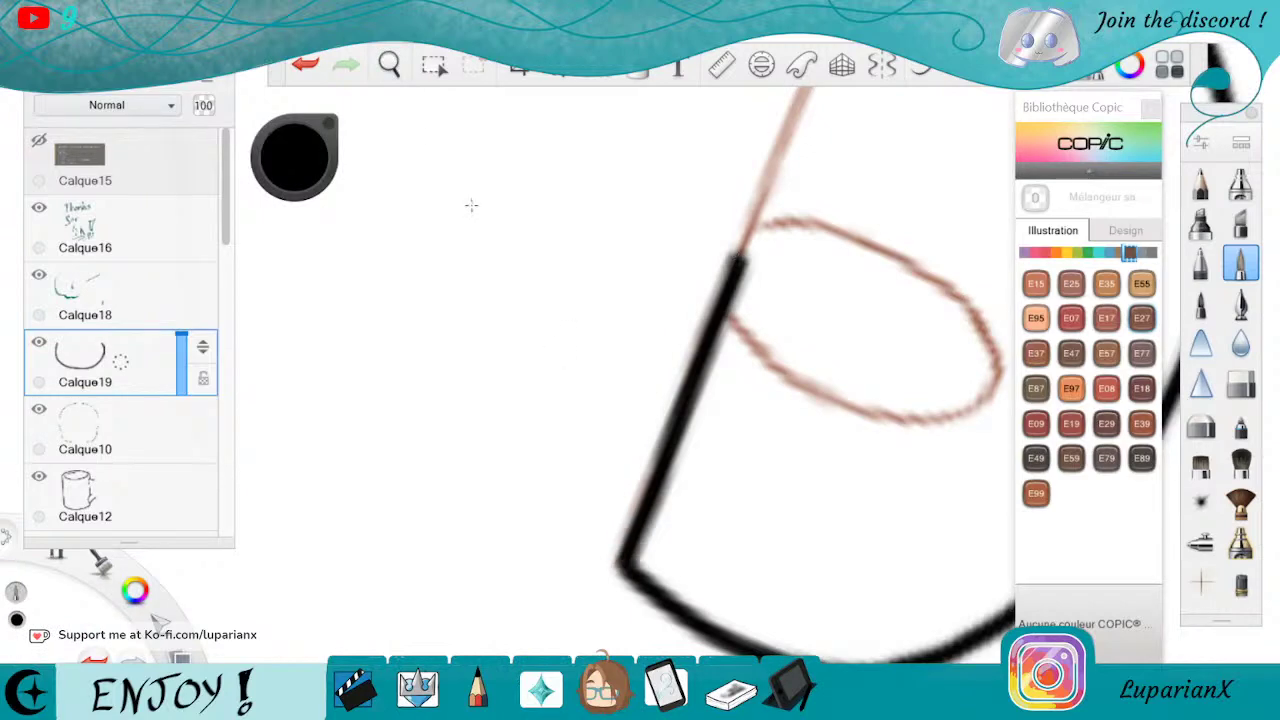
pyautogui.click(389, 64)
pyautogui.moveTo(911, 217); pyautogui.dragTo(720, 526)
pyautogui.click(712, 461)
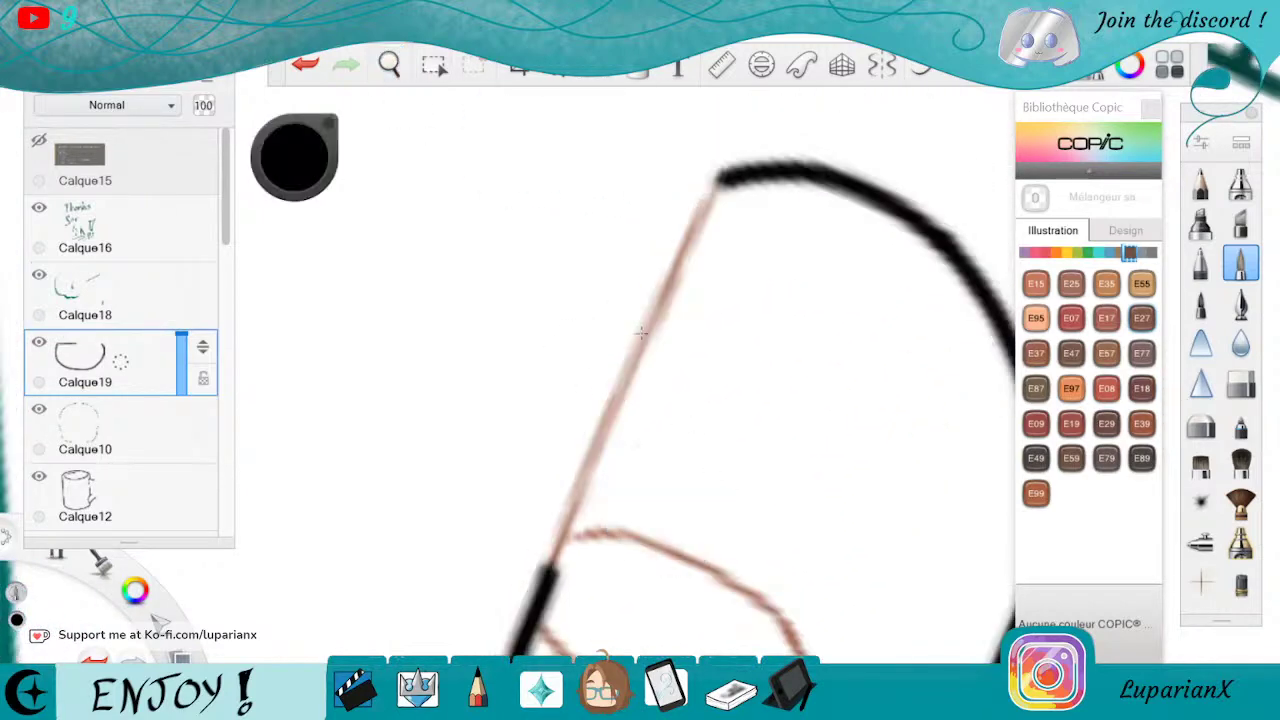
pyautogui.moveTo(715, 183); pyautogui.dragTo(550, 555)
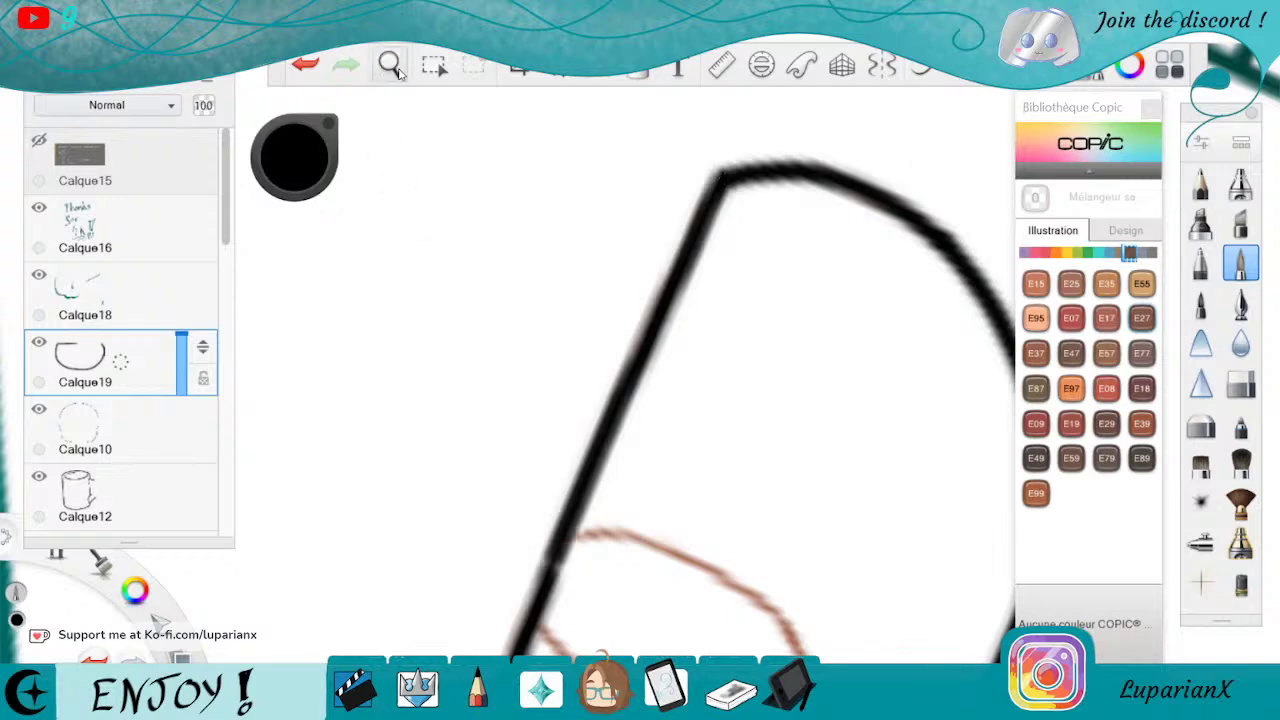
# Trace the two slanted upper edges of the triangular nose in black
pyautogui.click(389, 65)
pyautogui.moveTo(443, 146)
pyautogui.mouseDown()
pyautogui.moveTo(620, 452)
pyautogui.moveTo(749, 492)
pyautogui.moveTo(528, 582)
pyautogui.moveTo(630, 410)
pyautogui.moveTo(627, 525)
pyautogui.moveTo(741, 327)
pyautogui.mouseUp()
pyautogui.moveTo(737, 539); pyautogui.dragTo(747, 477)
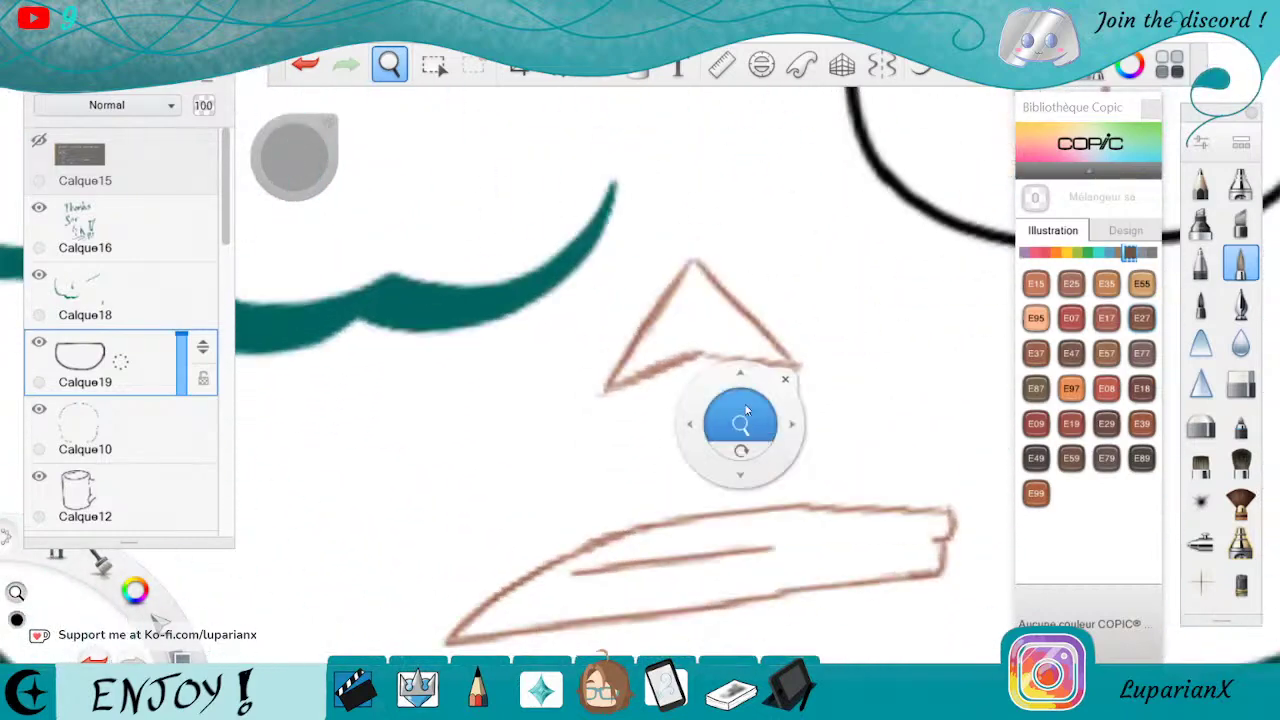
pyautogui.moveTo(749, 400); pyautogui.dragTo(775, 343)
pyautogui.click(811, 309)
pyautogui.moveTo(677, 222)
pyautogui.mouseDown()
pyautogui.moveTo(651, 286)
pyautogui.moveTo(568, 382)
pyautogui.moveTo(681, 216)
pyautogui.mouseUp()
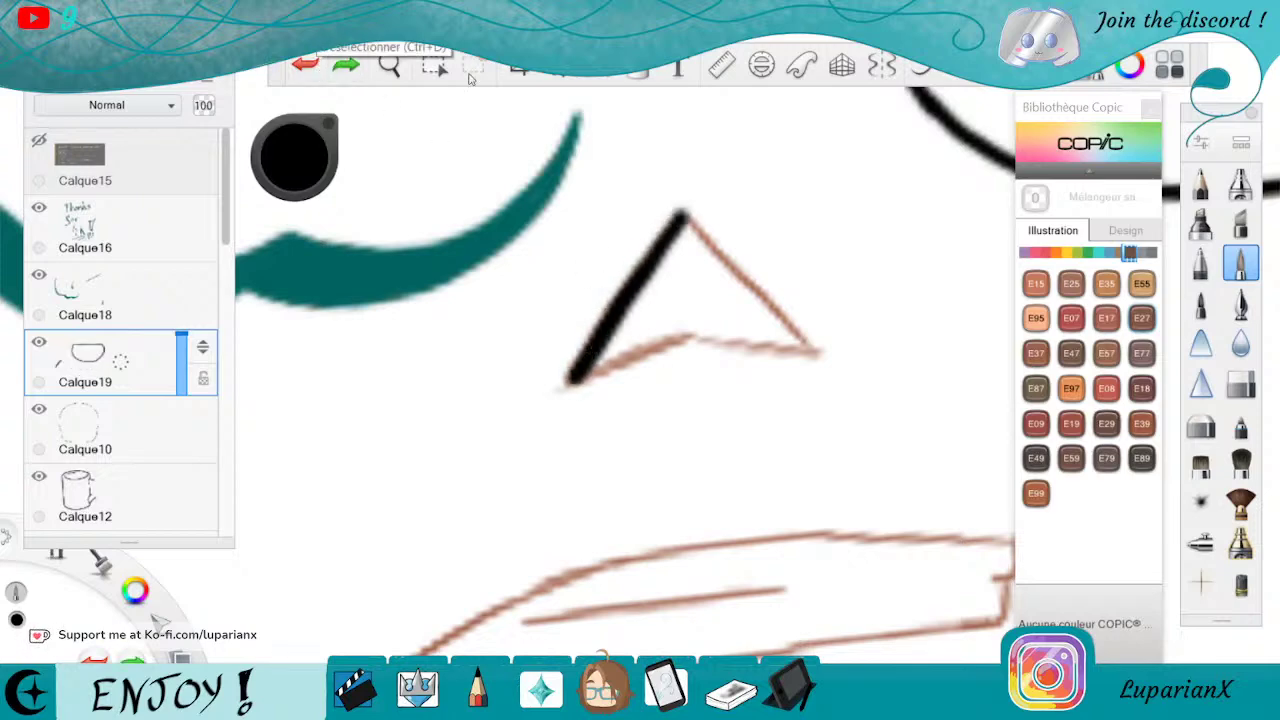
pyautogui.moveTo(655, 271); pyautogui.dragTo(658, 256)
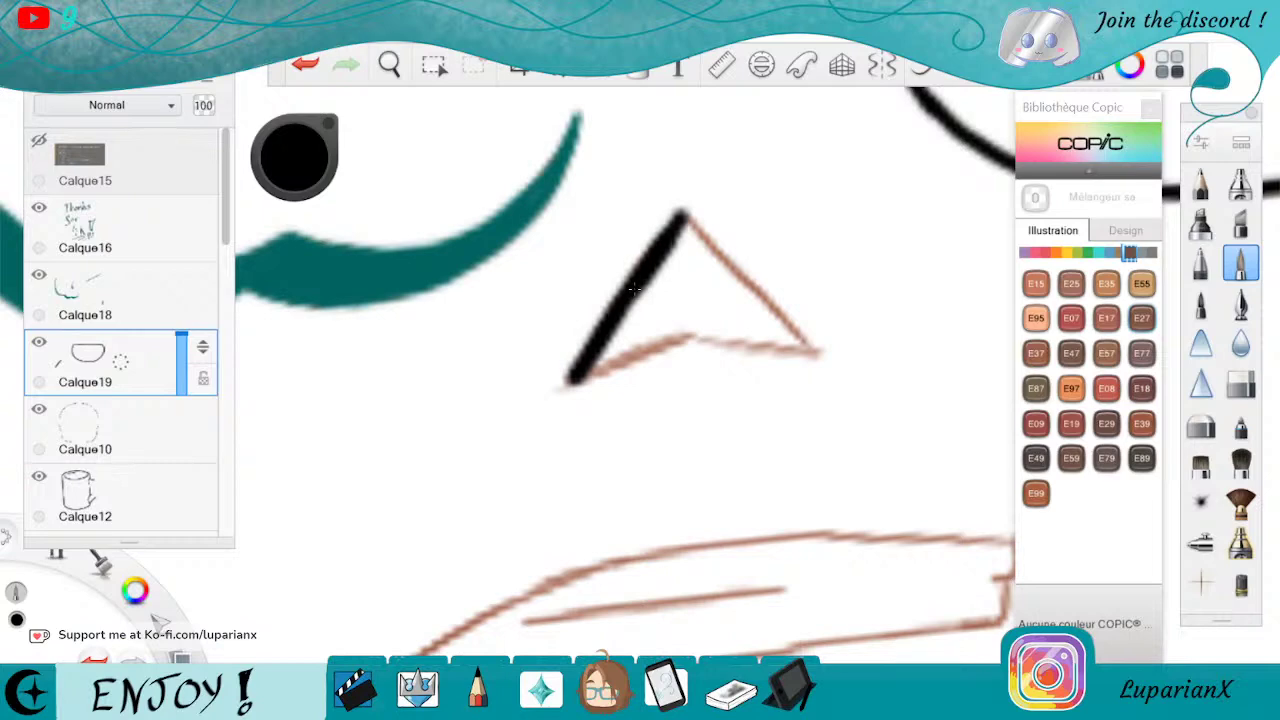
pyautogui.moveTo(681, 219); pyautogui.dragTo(785, 318)
# Trace the notched lower edge of the nose and fill the whole shape with black
pyautogui.press('space')
pyautogui.moveTo(663, 457); pyautogui.dragTo(844, 393)
pyautogui.moveTo(632, 290); pyautogui.dragTo(632, 432)
pyautogui.moveTo(697, 201)
pyautogui.mouseDown()
pyautogui.moveTo(632, 298)
pyautogui.moveTo(628, 288)
pyautogui.mouseUp()
pyautogui.moveTo(672, 219); pyautogui.dragTo(610, 285)
pyautogui.moveTo(636, 235)
pyautogui.mouseDown()
pyautogui.moveTo(572, 282)
pyautogui.moveTo(535, 268)
pyautogui.moveTo(618, 395)
pyautogui.moveTo(612, 300)
pyautogui.moveTo(586, 280)
pyautogui.mouseUp()
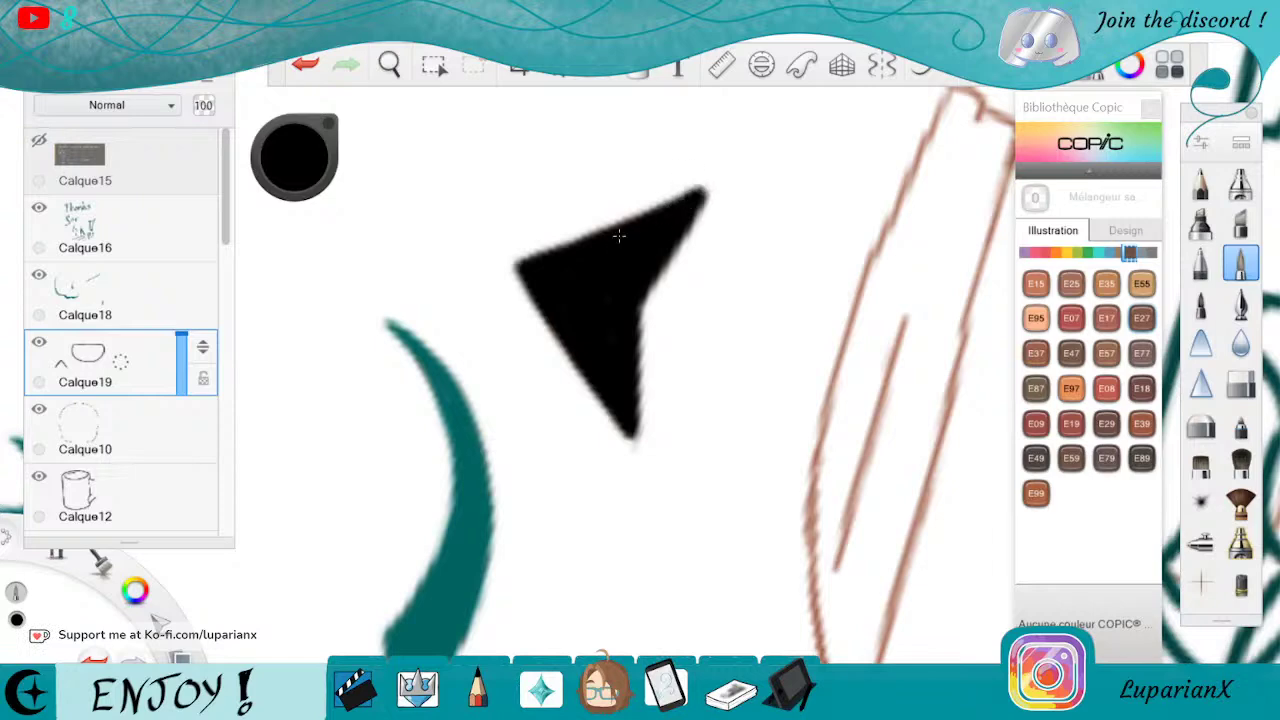
# Refine the nose's corners with the brush and eraser so they end in sharp points
pyautogui.click(1240, 383)
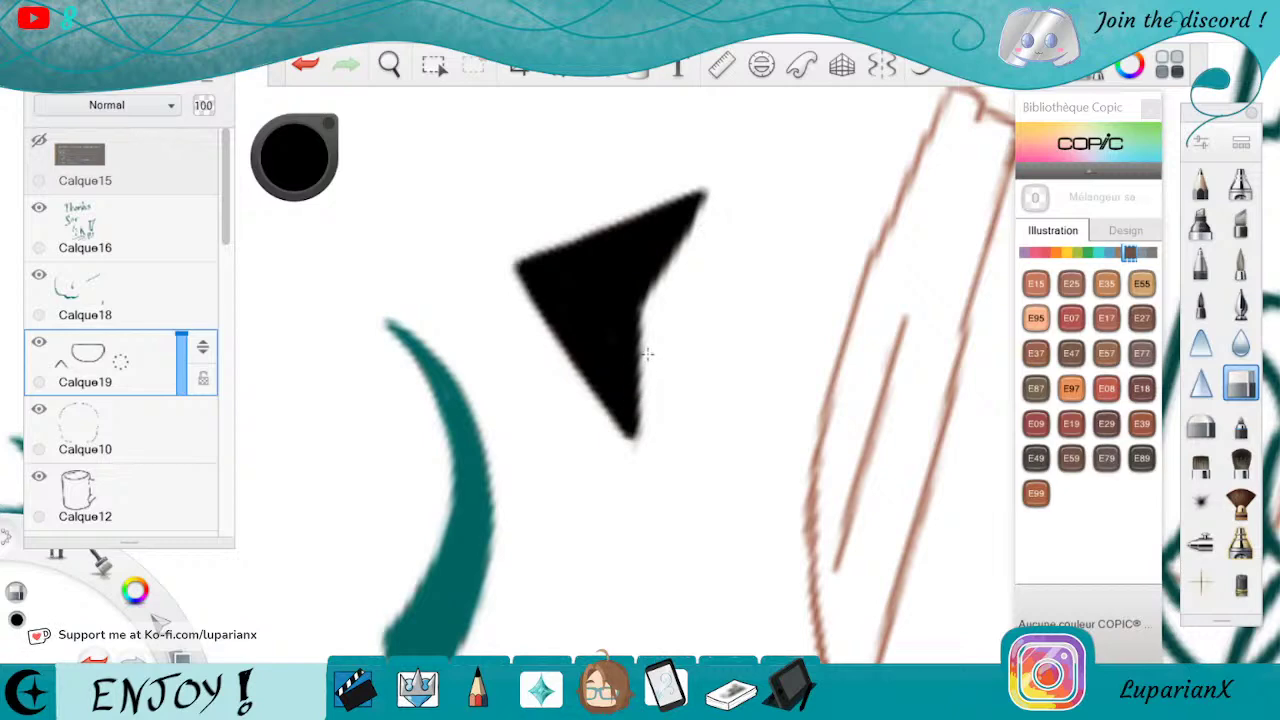
pyautogui.click(1240, 262)
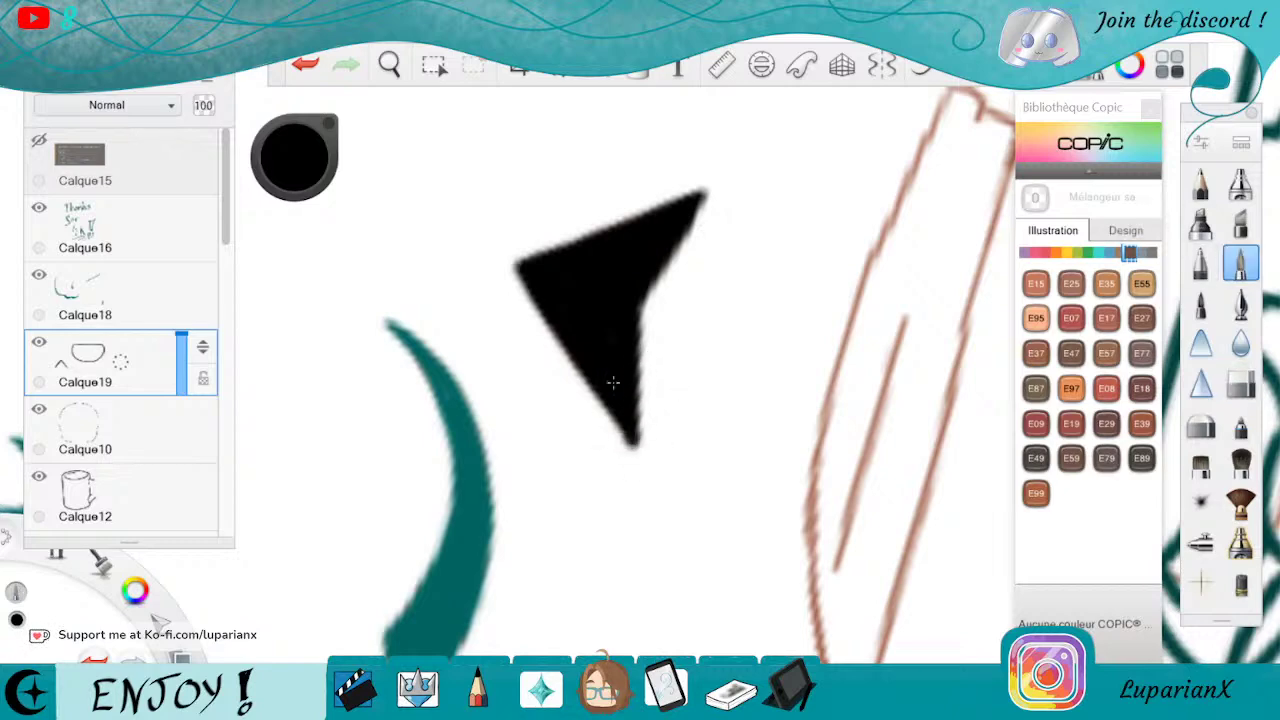
pyautogui.click(1236, 378)
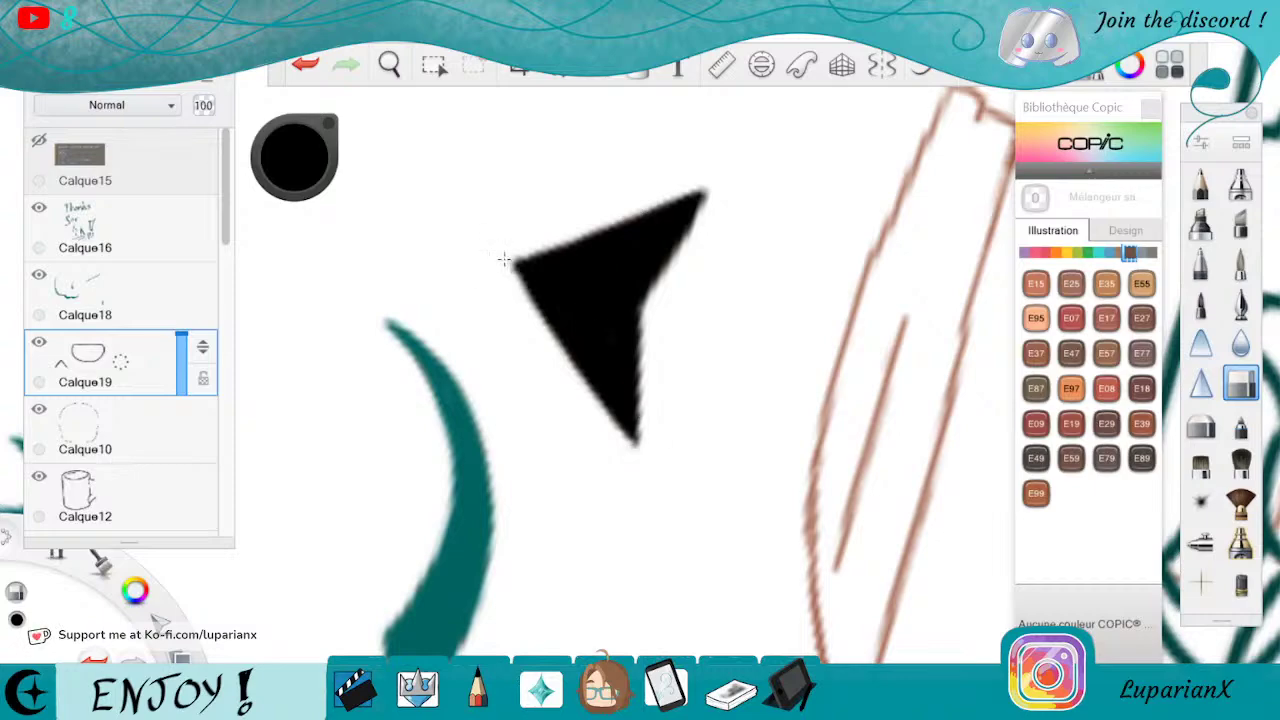
# Sample the teal line colour from the head outline of the coloured reference character
pyautogui.click(389, 64)
pyautogui.moveTo(517, 167); pyautogui.dragTo(420, 400)
pyautogui.moveTo(400, 467); pyautogui.dragTo(831, 183)
pyautogui.moveTo(684, 580); pyautogui.dragTo(716, 380)
pyautogui.moveTo(674, 491)
pyautogui.mouseDown()
pyautogui.moveTo(550, 389)
pyautogui.moveTo(728, 541)
pyautogui.mouseUp()
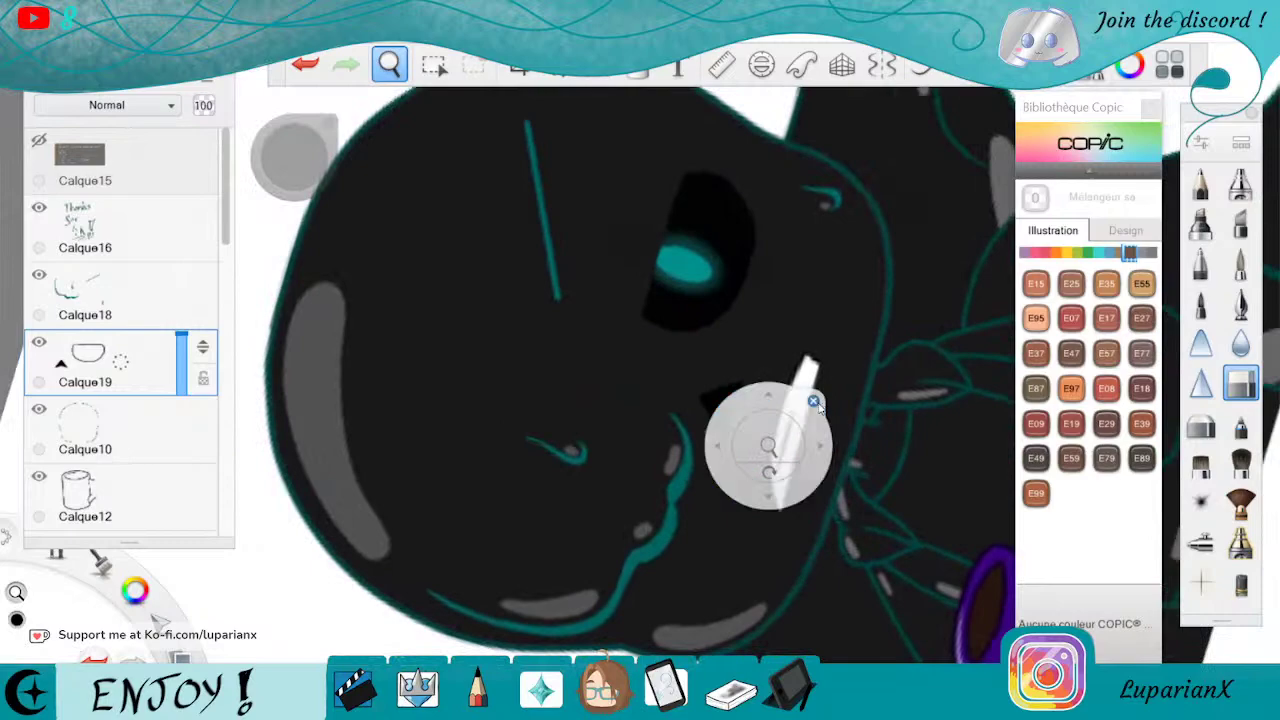
pyautogui.click(814, 399)
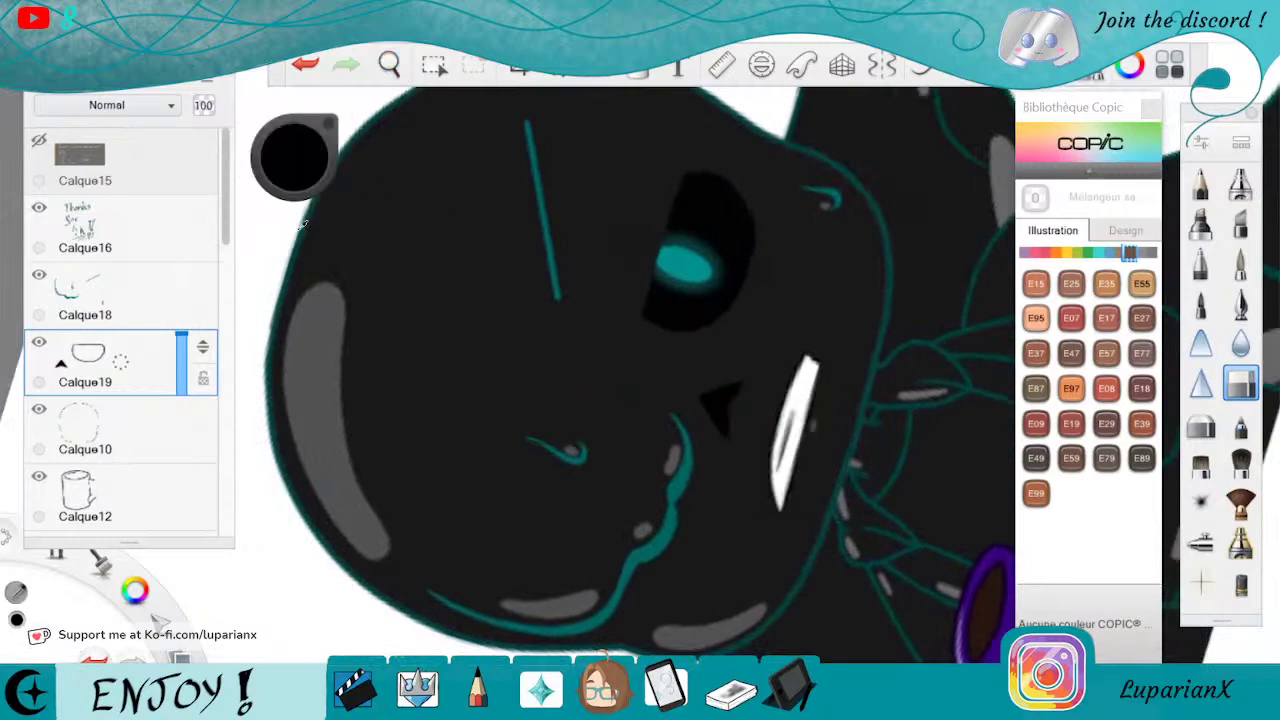
pyautogui.click(302, 225)
# Trace the two long edges of the mouth in teal on layer Calque18
pyautogui.click(389, 64)
pyautogui.moveTo(460, 144)
pyautogui.mouseDown()
pyautogui.moveTo(371, 129)
pyautogui.moveTo(793, 195)
pyautogui.moveTo(754, 460)
pyautogui.mouseUp()
pyautogui.moveTo(525, 429); pyautogui.dragTo(772, 398)
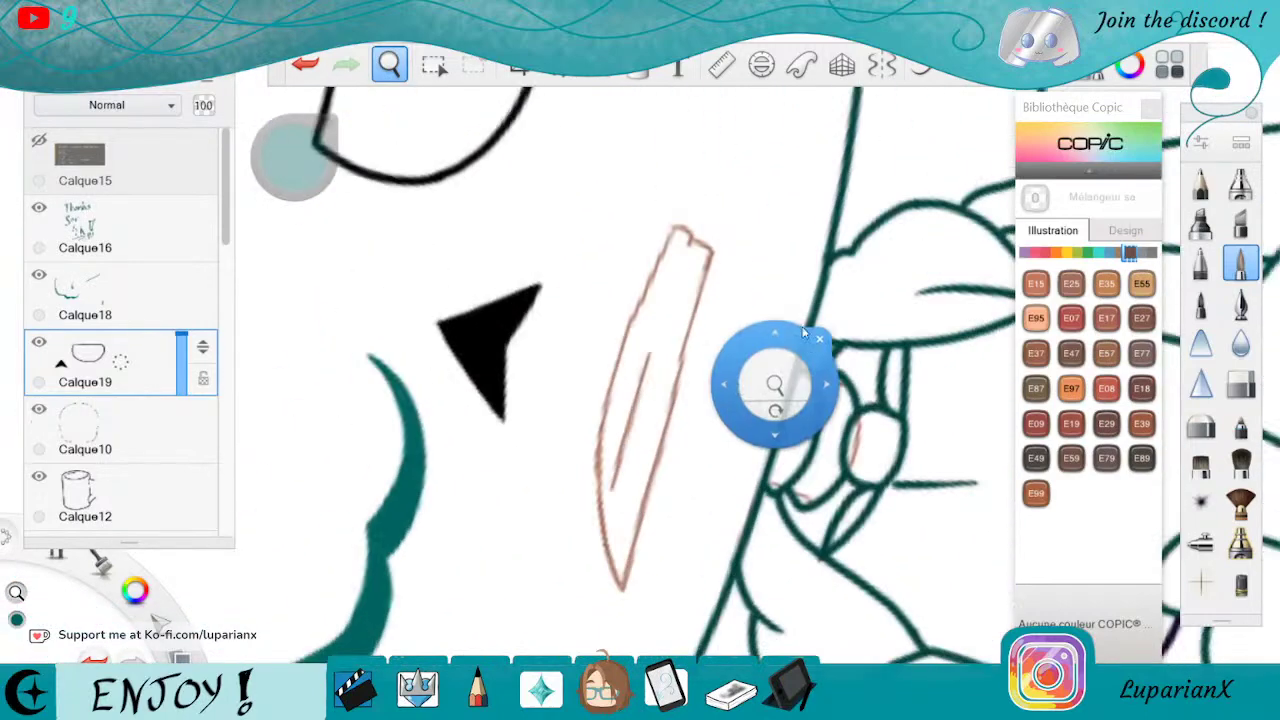
pyautogui.click(121, 283)
pyautogui.click(389, 64)
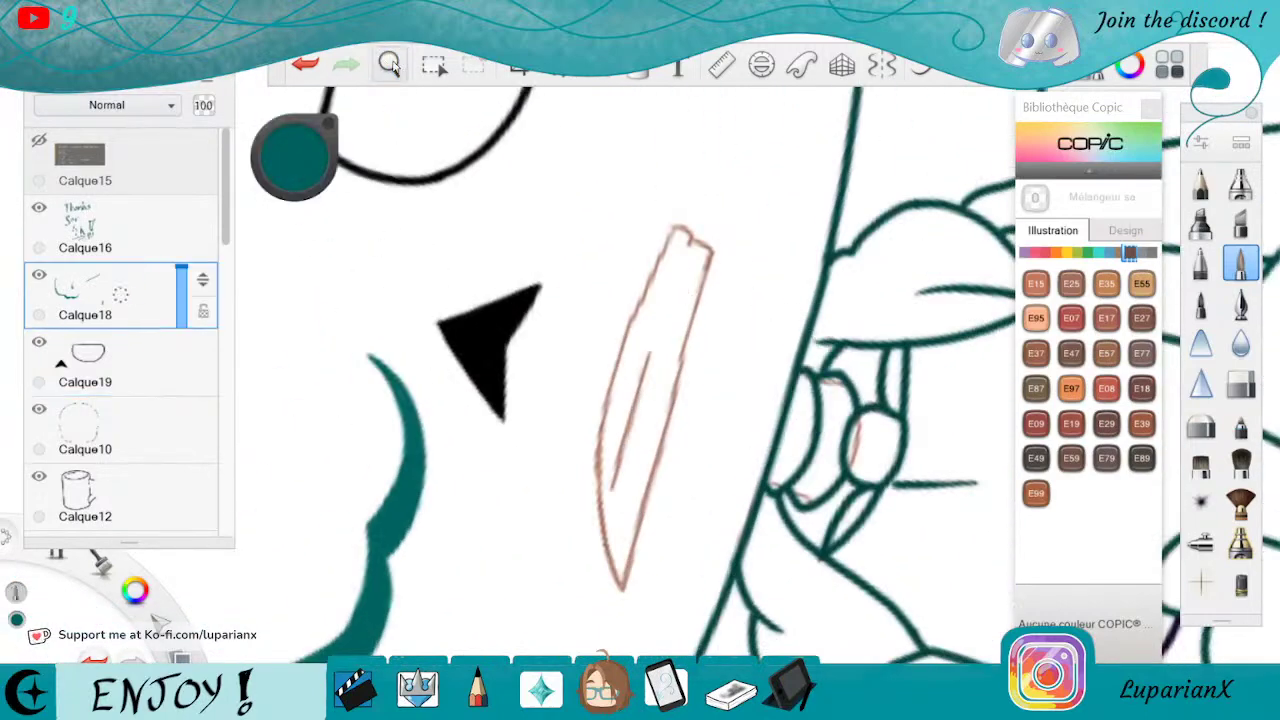
pyautogui.moveTo(657, 430); pyautogui.dragTo(780, 362)
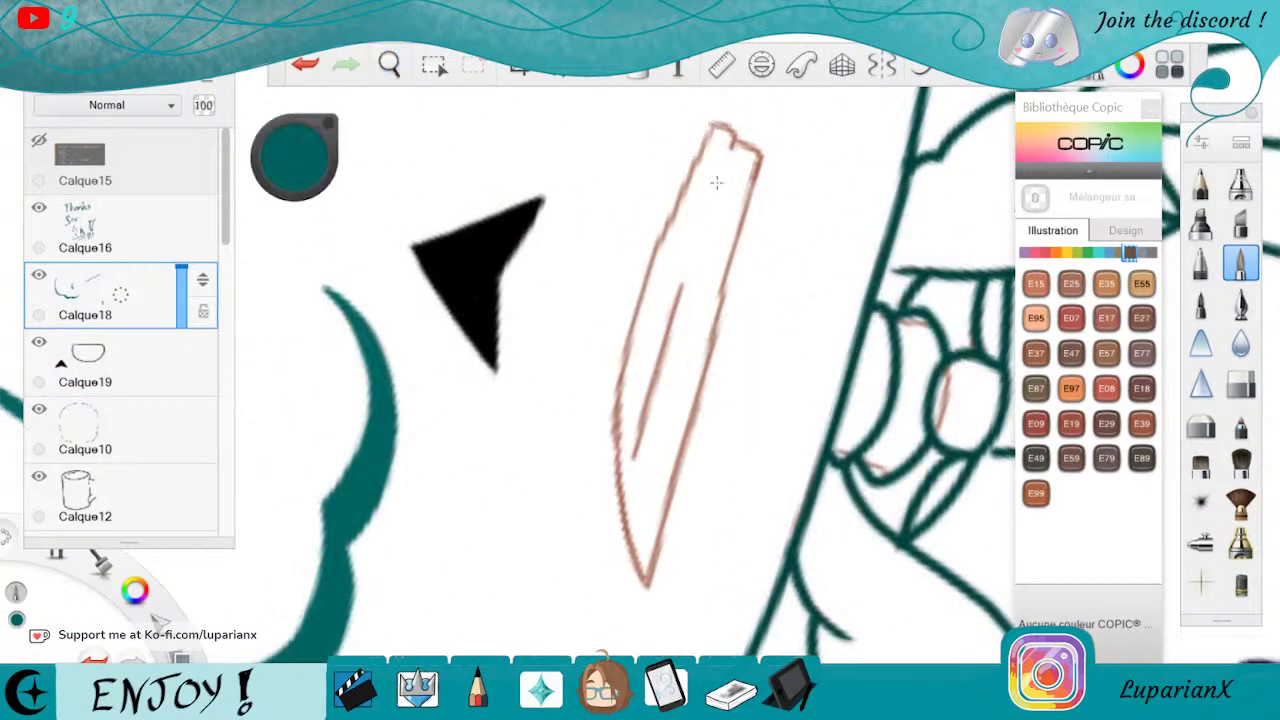
pyautogui.moveTo(758, 157); pyautogui.dragTo(650, 570)
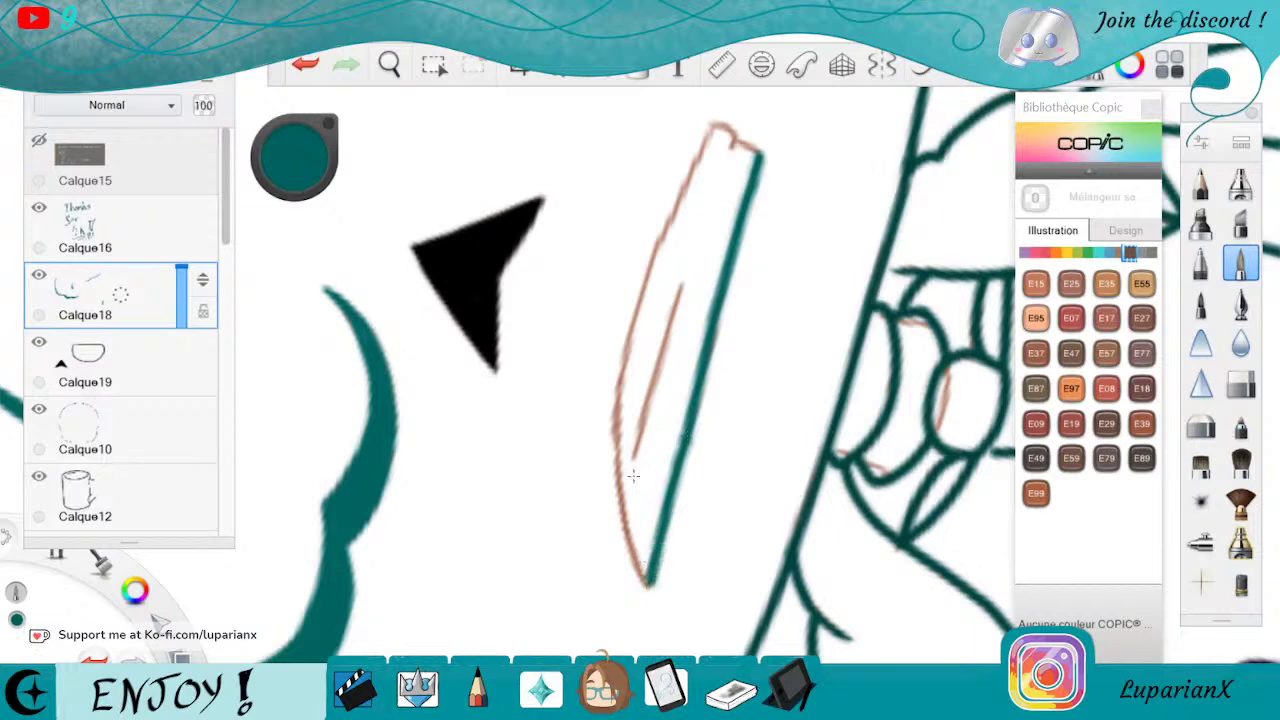
pyautogui.moveTo(710, 126)
pyautogui.mouseDown()
pyautogui.moveTo(642, 282)
pyautogui.moveTo(614, 390)
pyautogui.moveTo(614, 494)
pyautogui.moveTo(646, 580)
pyautogui.mouseUp()
# Trace the inner line of the mouth and its notched short end in teal
pyautogui.moveTo(680, 284); pyautogui.dragTo(648, 368)
pyautogui.hotkey('ctrl', 'z')
pyautogui.moveTo(681, 284); pyautogui.dragTo(632, 444)
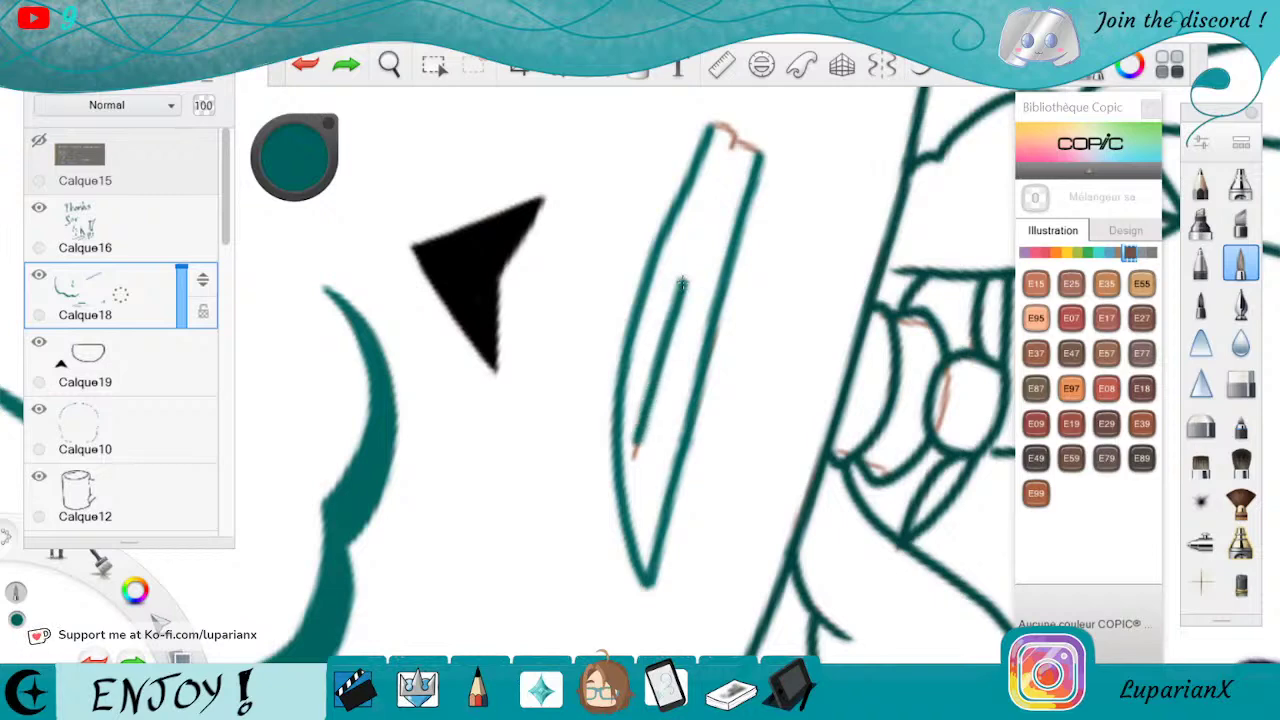
pyautogui.moveTo(714, 126); pyautogui.dragTo(740, 148)
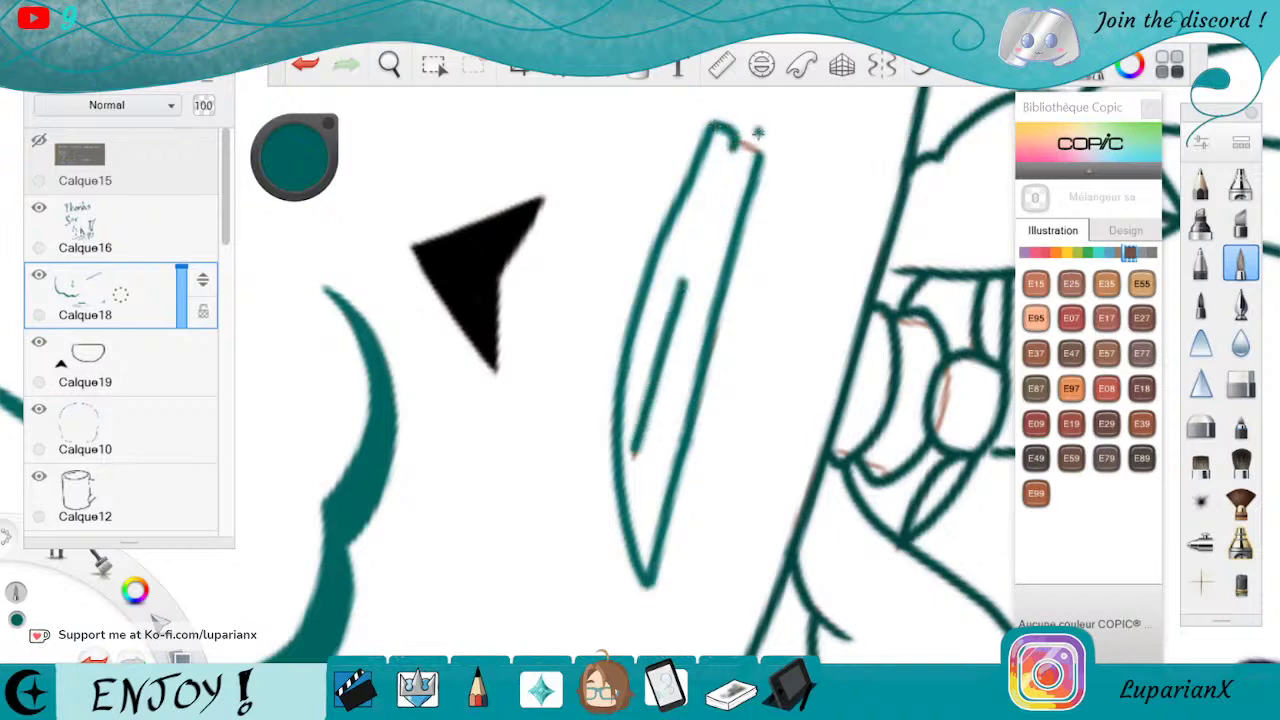
# Erase the sides of the mouth's inner line to taper it, and touch up the notch at the mouth's short end
pyautogui.press('e')
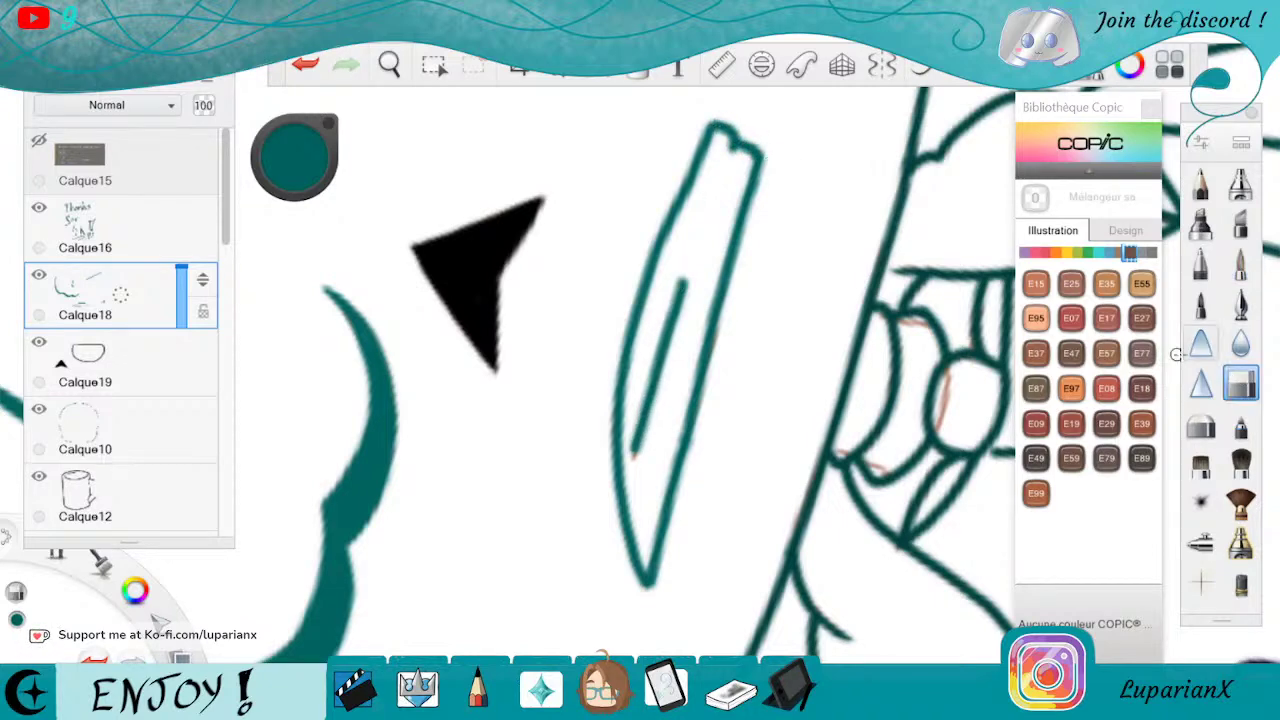
pyautogui.moveTo(680, 327)
pyautogui.mouseDown()
pyautogui.moveTo(678, 314)
pyautogui.moveTo(636, 440)
pyautogui.moveTo(650, 429)
pyautogui.mouseUp()
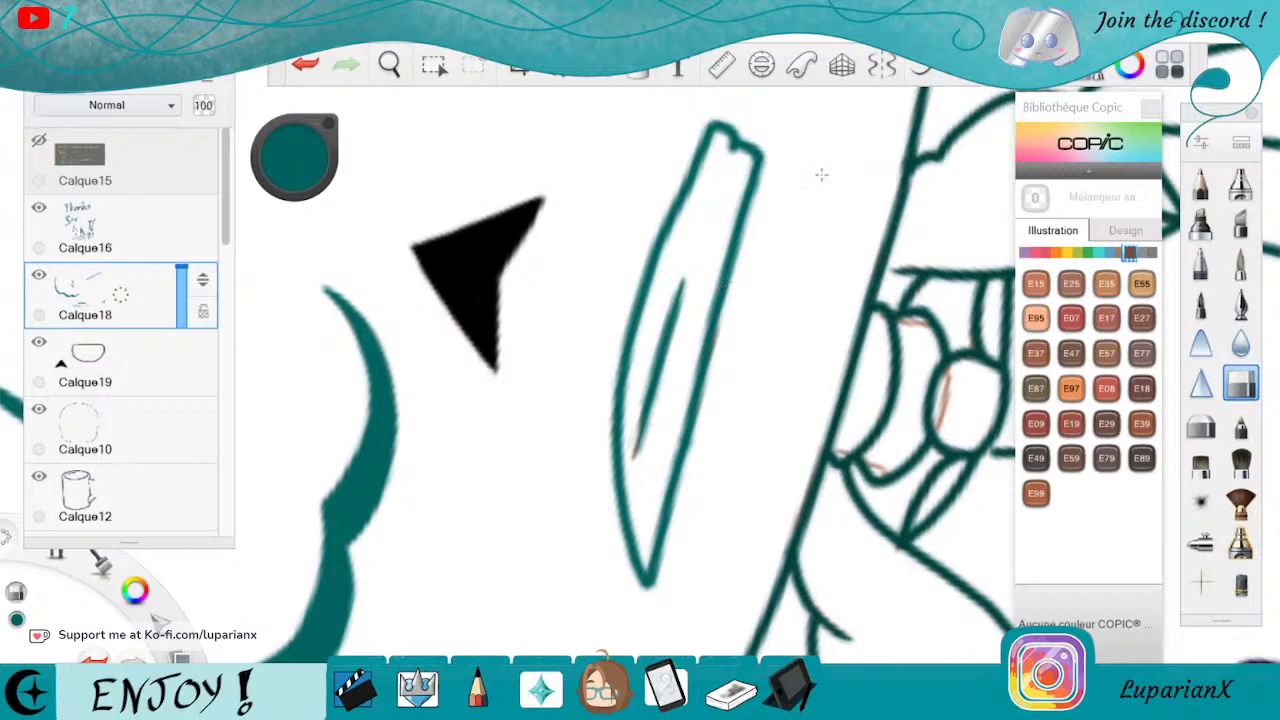
pyautogui.click(1236, 263)
pyautogui.click(1240, 383)
pyautogui.click(1240, 263)
pyautogui.click(1240, 303)
pyautogui.moveTo(736, 140); pyautogui.dragTo(731, 152)
# Add a new layer directly above the head outline layer Calque10
pyautogui.click(389, 64)
pyautogui.moveTo(460, 135); pyautogui.dragTo(466, 290)
pyautogui.moveTo(752, 340); pyautogui.dragTo(872, 600)
pyautogui.moveTo(831, 484); pyautogui.dragTo(575, 580)
pyautogui.moveTo(463, 471); pyautogui.dragTo(600, 579)
pyautogui.click(702, 471)
pyautogui.moveTo(150, 412); pyautogui.dragTo(171, 331)
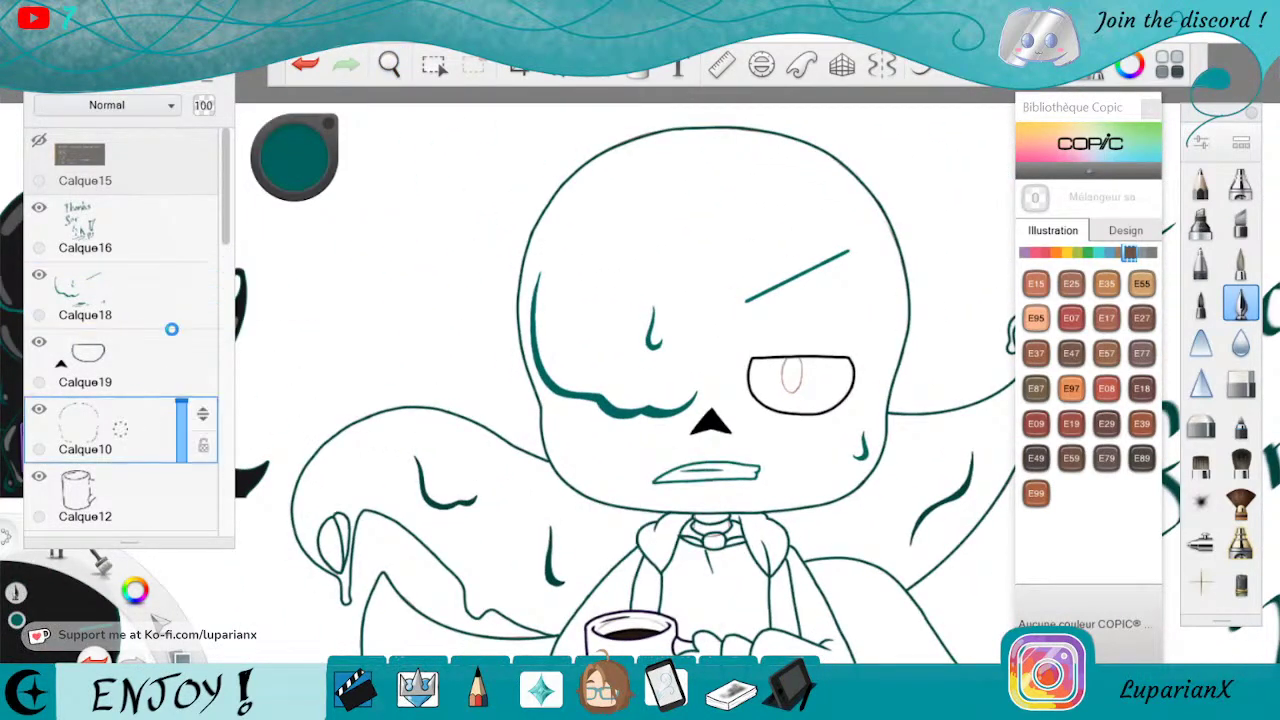
# Sample the bright teal of the glowing pupil from the coloured reference for use in the inked eye socket
pyautogui.click(389, 64)
pyautogui.moveTo(262, 370); pyautogui.dragTo(292, 380)
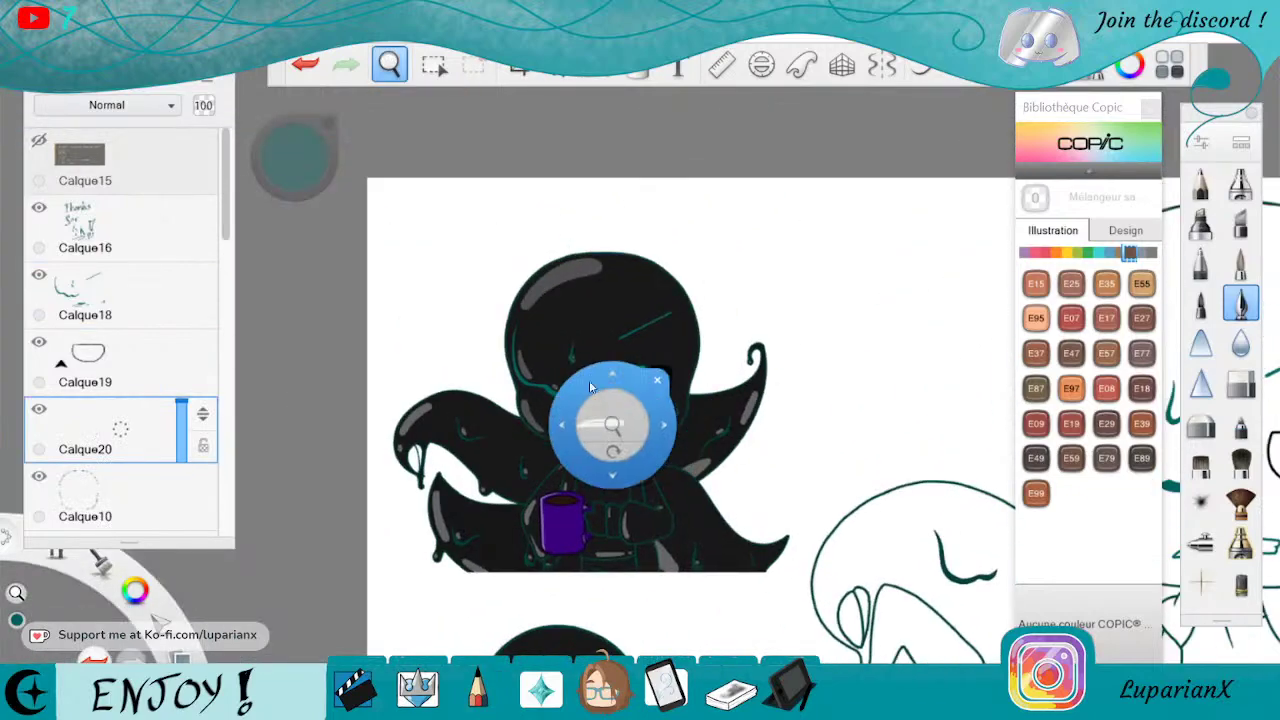
pyautogui.moveTo(586, 414); pyautogui.dragTo(666, 271)
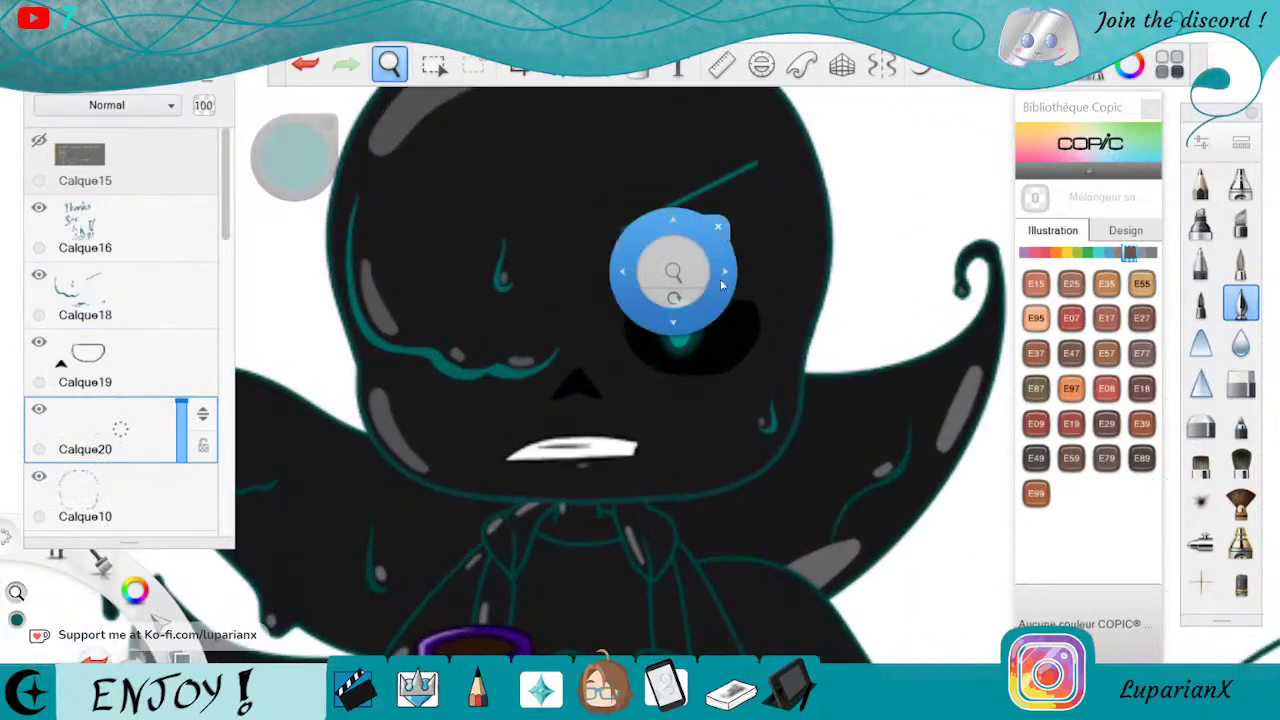
pyautogui.click(293, 165)
pyautogui.click(289, 239)
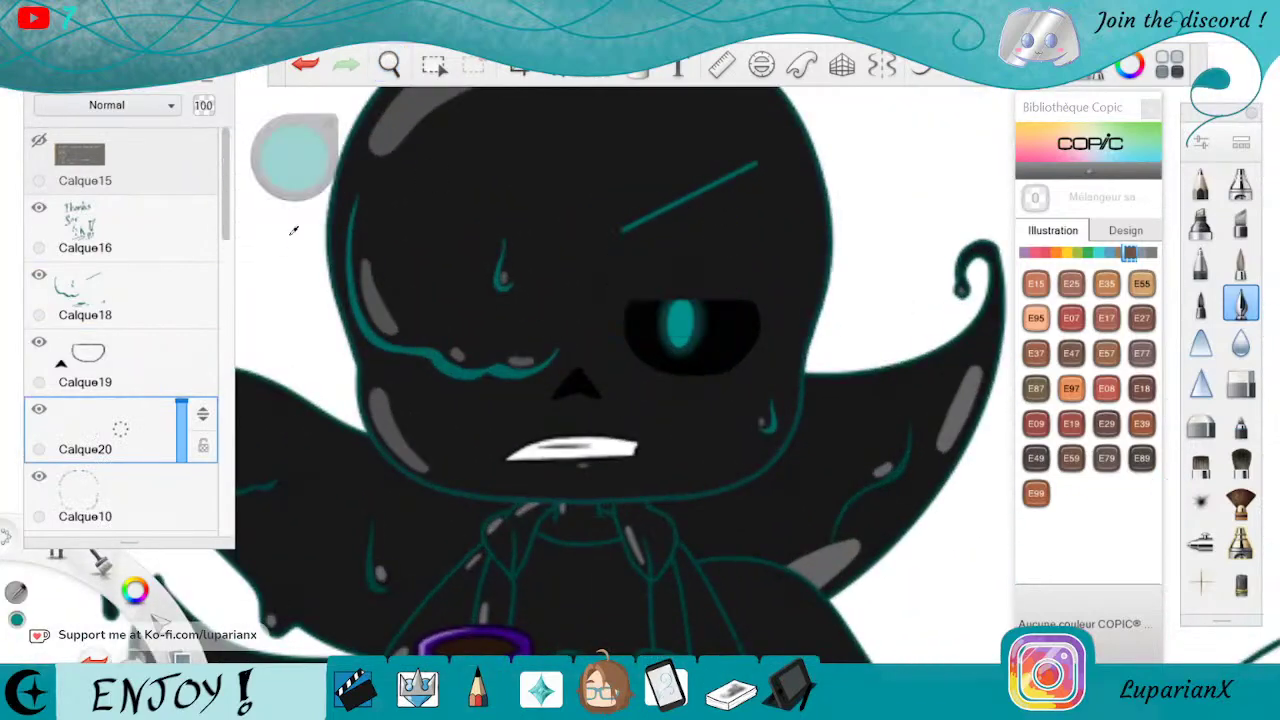
pyautogui.click(389, 64)
pyautogui.moveTo(662, 320)
pyautogui.mouseDown()
pyautogui.moveTo(755, 278)
pyautogui.moveTo(460, 500)
pyautogui.moveTo(560, 500)
pyautogui.moveTo(763, 397)
pyautogui.moveTo(644, 410)
pyautogui.moveTo(786, 512)
pyautogui.moveTo(784, 492)
pyautogui.mouseUp()
pyautogui.click(829, 448)
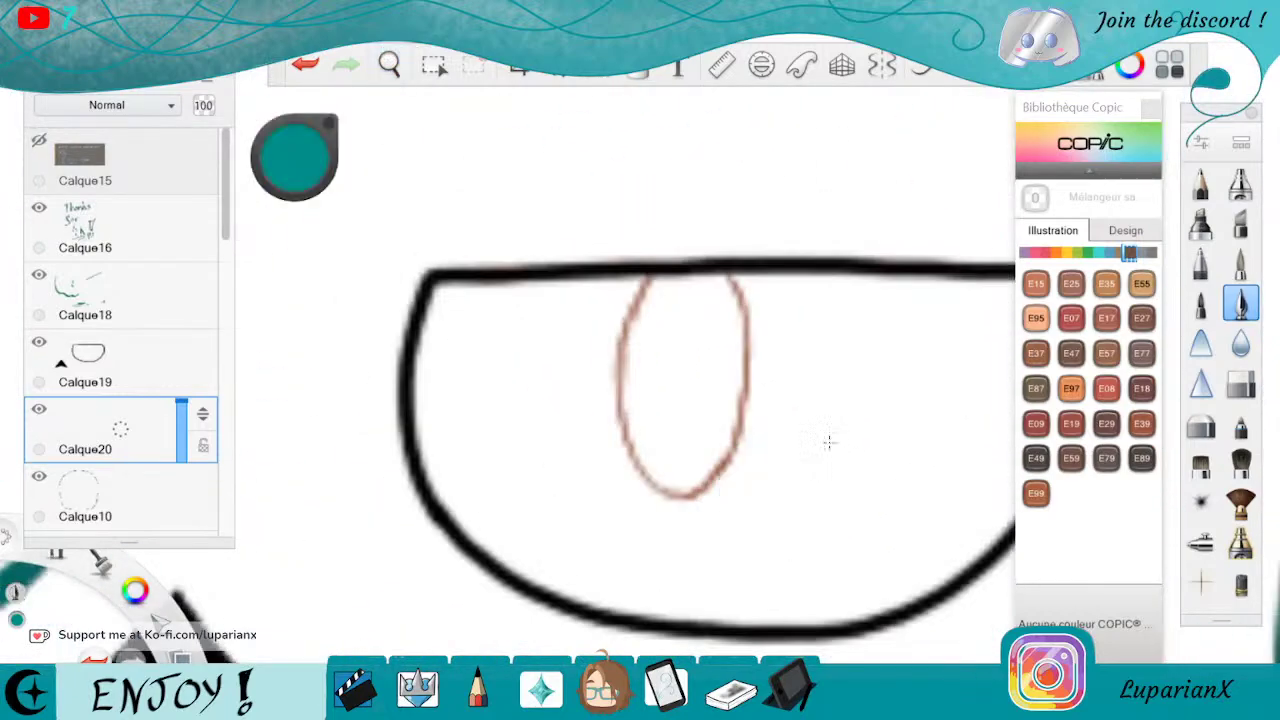
# Trace the sketched oval pupil inside the eye socket with the brush and fill it with the bright teal
pyautogui.click(1241, 263)
pyautogui.moveTo(646, 282)
pyautogui.mouseDown()
pyautogui.moveTo(617, 406)
pyautogui.moveTo(625, 448)
pyautogui.moveTo(676, 497)
pyautogui.mouseUp()
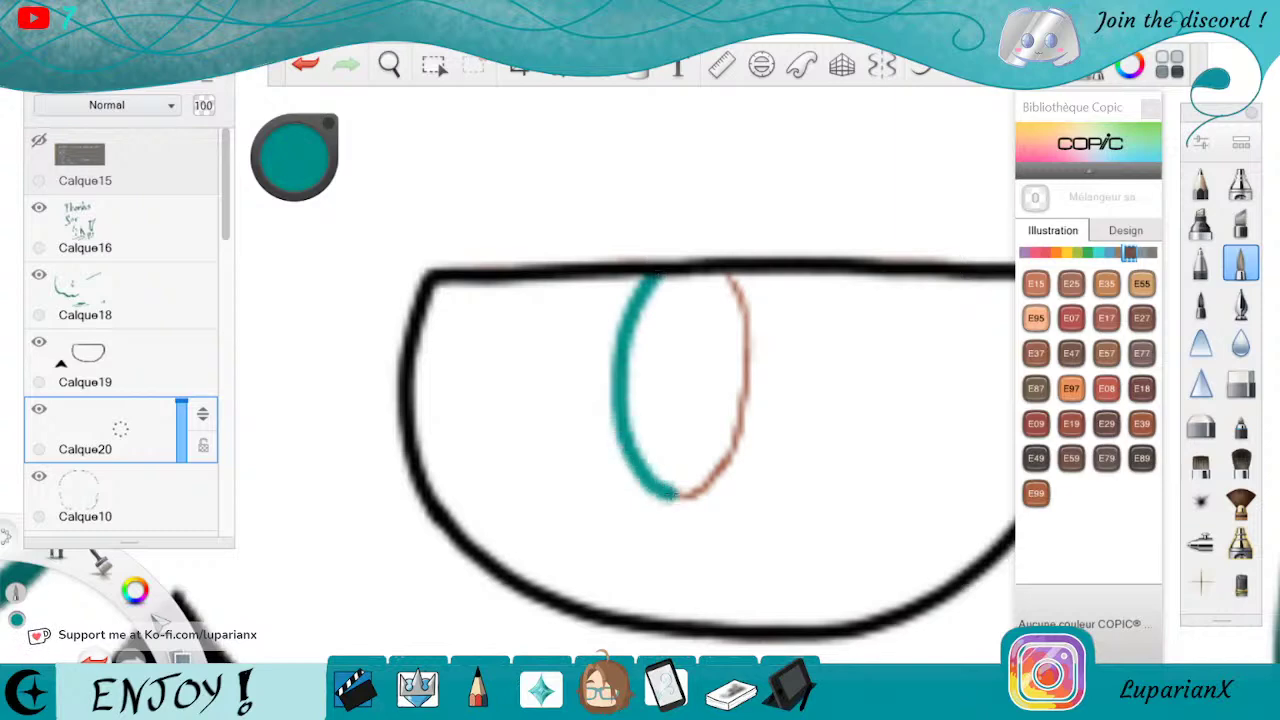
pyautogui.moveTo(725, 271)
pyautogui.mouseDown()
pyautogui.moveTo(744, 310)
pyautogui.moveTo(742, 442)
pyautogui.moveTo(722, 478)
pyautogui.moveTo(680, 499)
pyautogui.moveTo(692, 492)
pyautogui.mouseUp()
pyautogui.moveTo(714, 371); pyautogui.dragTo(714, 358)
pyautogui.hotkey('ctrl', 'z')
pyautogui.moveTo(722, 280)
pyautogui.mouseDown()
pyautogui.moveTo(728, 318)
pyautogui.moveTo(690, 292)
pyautogui.moveTo(646, 302)
pyautogui.moveTo(638, 418)
pyautogui.moveTo(652, 468)
pyautogui.moveTo(676, 486)
pyautogui.moveTo(736, 398)
pyautogui.moveTo(700, 420)
pyautogui.moveTo(690, 330)
pyautogui.moveTo(680, 420)
pyautogui.moveTo(664, 410)
pyautogui.moveTo(666, 305)
pyautogui.mouseUp()
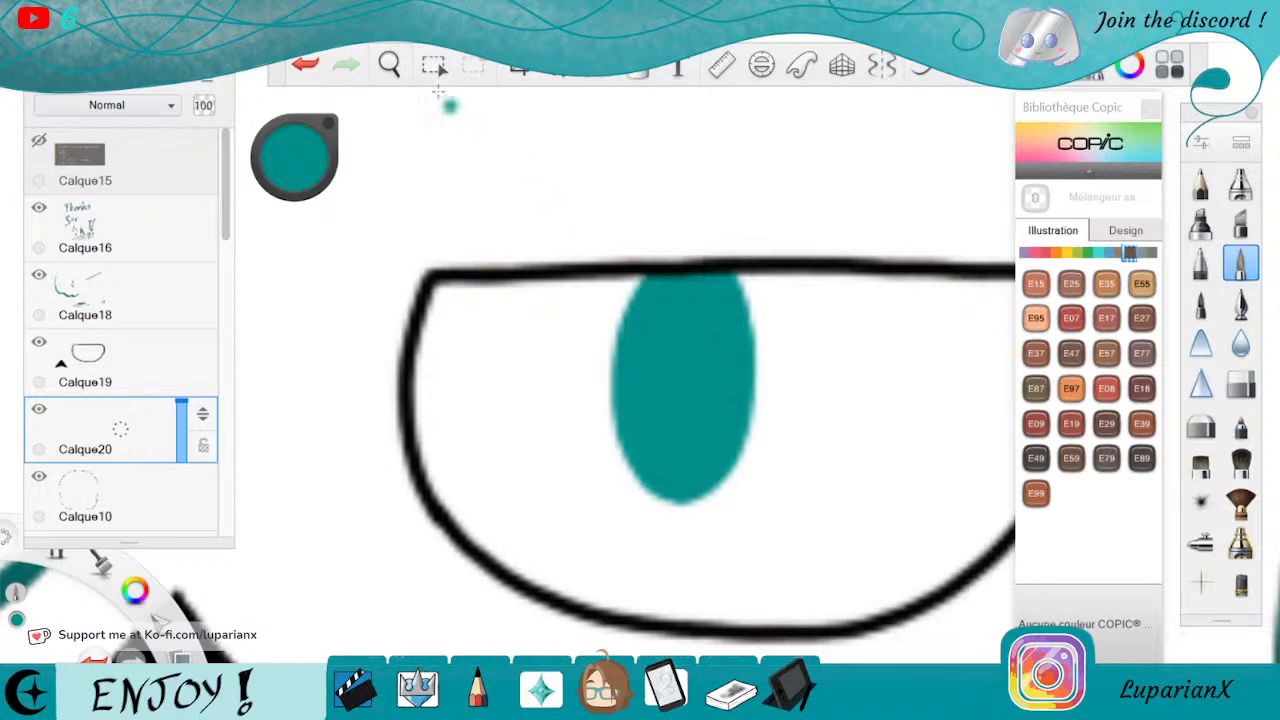
# Review the whole figure and toggle the visibility of individual layers to check what each one holds
pyautogui.click(389, 64)
pyautogui.moveTo(457, 137); pyautogui.dragTo(634, 574)
pyautogui.moveTo(452, 367)
pyautogui.mouseDown()
pyautogui.moveTo(623, 527)
pyautogui.moveTo(695, 505)
pyautogui.mouseUp()
pyautogui.moveTo(660, 484); pyautogui.dragTo(756, 487)
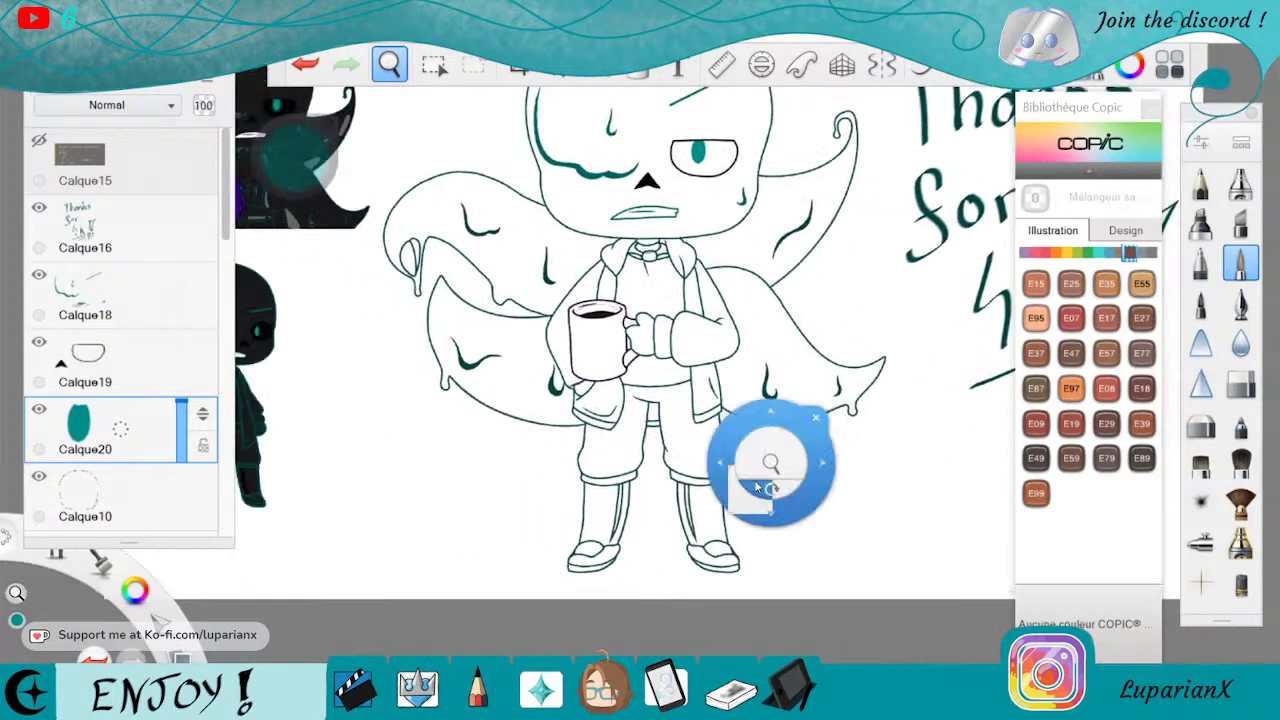
pyautogui.click(815, 419)
pyautogui.moveTo(224, 230); pyautogui.dragTo(230, 403)
pyautogui.click(39, 276)
pyautogui.click(39, 343)
pyautogui.click(39, 410)
pyautogui.click(39, 477)
pyautogui.moveTo(227, 330); pyautogui.dragTo(217, 177)
pyautogui.click(39, 349)
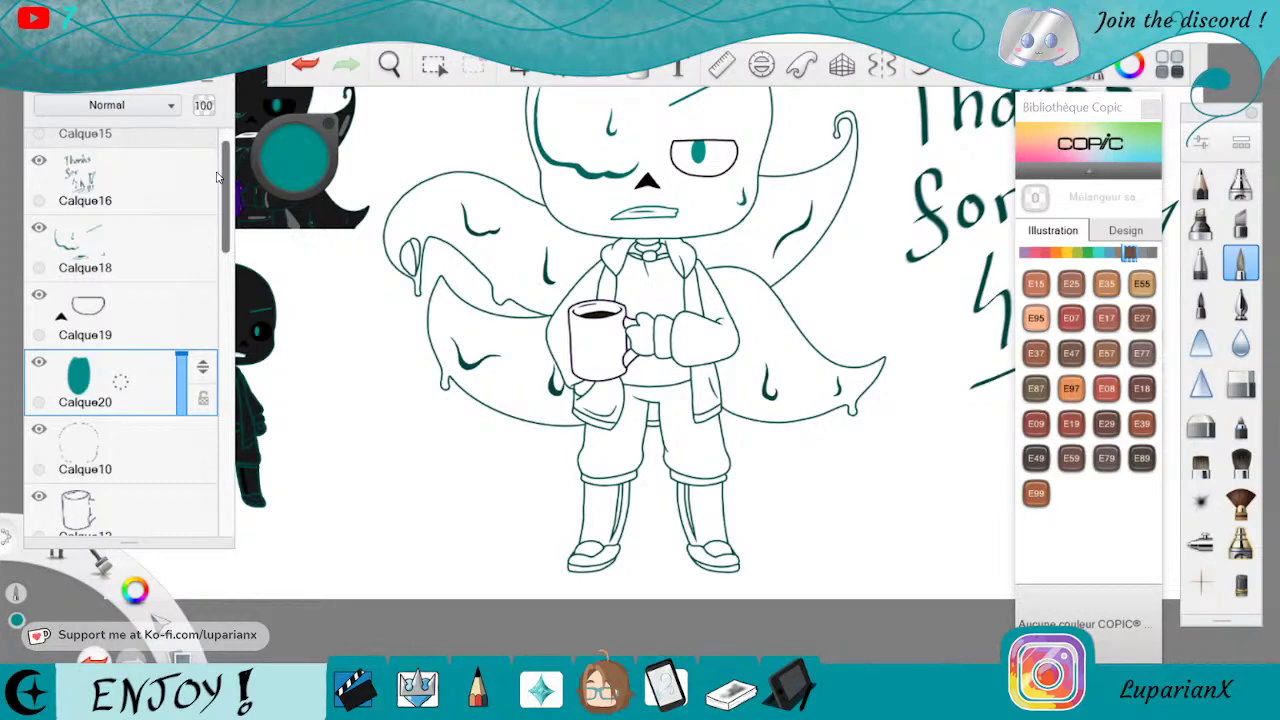
# Add a new layer directly below the pupil layer Calque20, set its opacity to 65 and choose black
pyautogui.moveTo(225, 200); pyautogui.dragTo(225, 221)
pyautogui.click(149, 371)
pyautogui.moveTo(149, 371); pyautogui.dragTo(158, 270)
pyautogui.moveTo(138, 589); pyautogui.dragTo(156, 518)
pyautogui.click(392, 66)
pyautogui.moveTo(622, 208); pyautogui.dragTo(800, 430)
pyautogui.moveTo(820, 380); pyautogui.dragTo(749, 400)
pyautogui.click(181, 362)
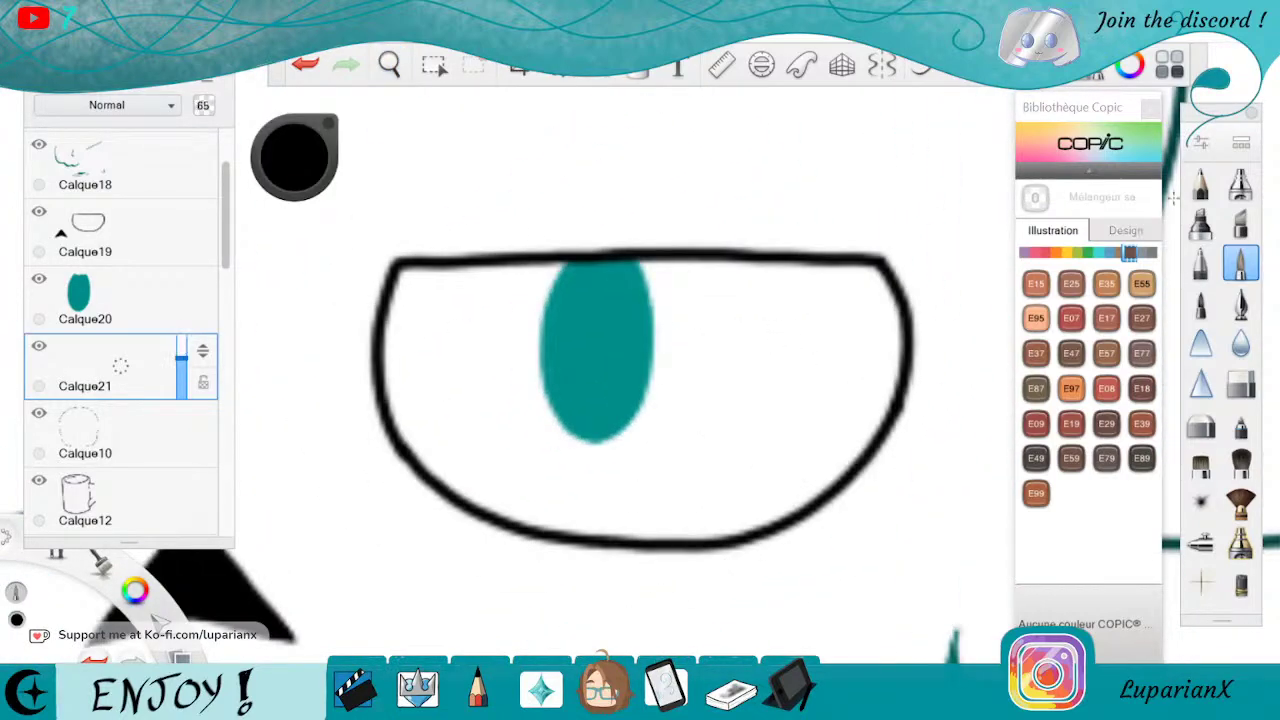
# Paint a black border along the inside of the whole eye socket outline
pyautogui.moveTo(415, 266)
pyautogui.mouseDown()
pyautogui.moveTo(390, 350)
pyautogui.moveTo(445, 268)
pyautogui.moveTo(395, 350)
pyautogui.moveTo(415, 268)
pyautogui.moveTo(392, 386)
pyautogui.moveTo(403, 440)
pyautogui.moveTo(426, 468)
pyautogui.mouseUp()
pyautogui.moveTo(405, 330)
pyautogui.mouseDown()
pyautogui.moveTo(432, 470)
pyautogui.moveTo(422, 340)
pyautogui.moveTo(455, 490)
pyautogui.moveTo(465, 498)
pyautogui.moveTo(440, 380)
pyautogui.moveTo(505, 515)
pyautogui.mouseUp()
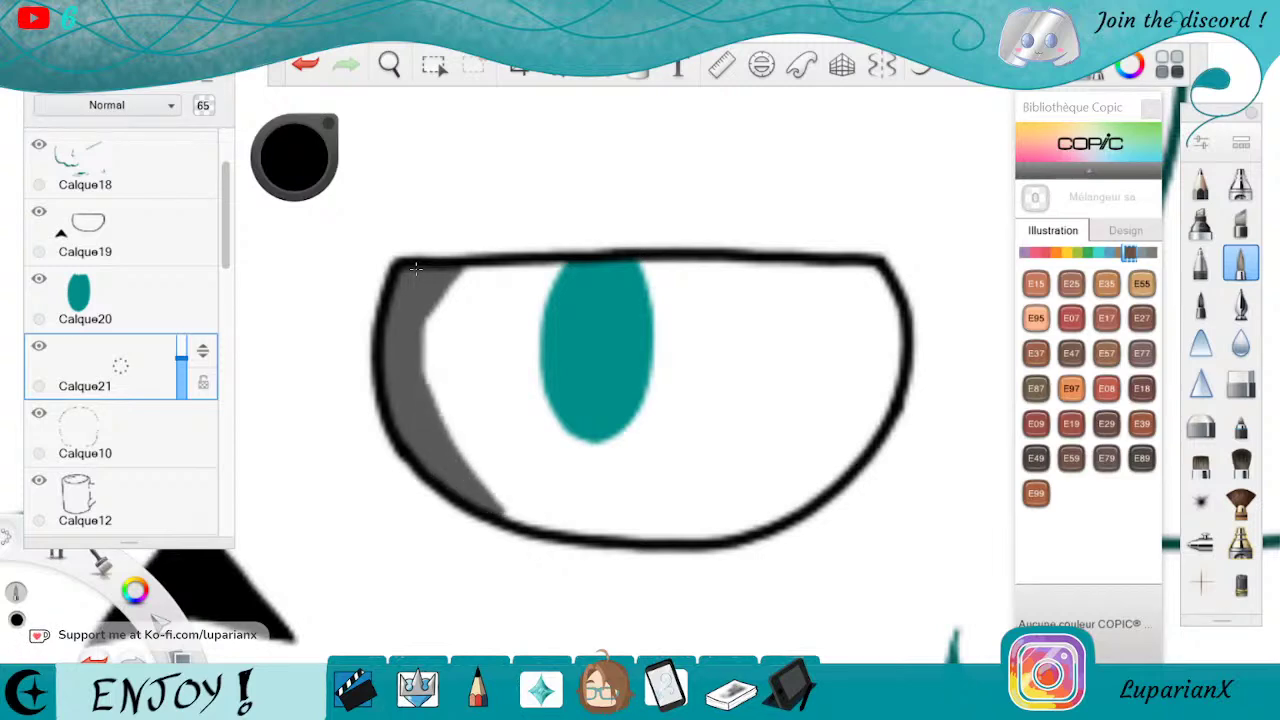
pyautogui.click(389, 64)
pyautogui.moveTo(675, 457)
pyautogui.mouseDown()
pyautogui.moveTo(657, 434)
pyautogui.moveTo(690, 450)
pyautogui.mouseUp()
pyautogui.moveTo(718, 140); pyautogui.dragTo(598, 335)
pyautogui.moveTo(564, 412)
pyautogui.mouseDown()
pyautogui.moveTo(530, 505)
pyautogui.moveTo(520, 490)
pyautogui.moveTo(540, 540)
pyautogui.moveTo(545, 465)
pyautogui.moveTo(572, 420)
pyautogui.mouseUp()
pyautogui.moveTo(734, 132)
pyautogui.mouseDown()
pyautogui.moveTo(811, 167)
pyautogui.moveTo(852, 217)
pyautogui.moveTo(885, 340)
pyautogui.mouseUp()
pyautogui.moveTo(852, 234)
pyautogui.mouseDown()
pyautogui.moveTo(874, 328)
pyautogui.moveTo(856, 426)
pyautogui.mouseUp()
pyautogui.moveTo(883, 347)
pyautogui.mouseDown()
pyautogui.moveTo(837, 435)
pyautogui.moveTo(839, 415)
pyautogui.moveTo(851, 421)
pyautogui.moveTo(750, 556)
pyautogui.mouseUp()
pyautogui.moveTo(806, 488); pyautogui.dragTo(700, 580)
pyautogui.moveTo(776, 504); pyautogui.dragTo(700, 574)
pyautogui.moveTo(810, 444); pyautogui.dragTo(738, 540)
pyautogui.moveTo(852, 418)
pyautogui.mouseDown()
pyautogui.moveTo(788, 538)
pyautogui.moveTo(748, 578)
pyautogui.mouseUp()
pyautogui.moveTo(780, 526); pyautogui.dragTo(740, 580)
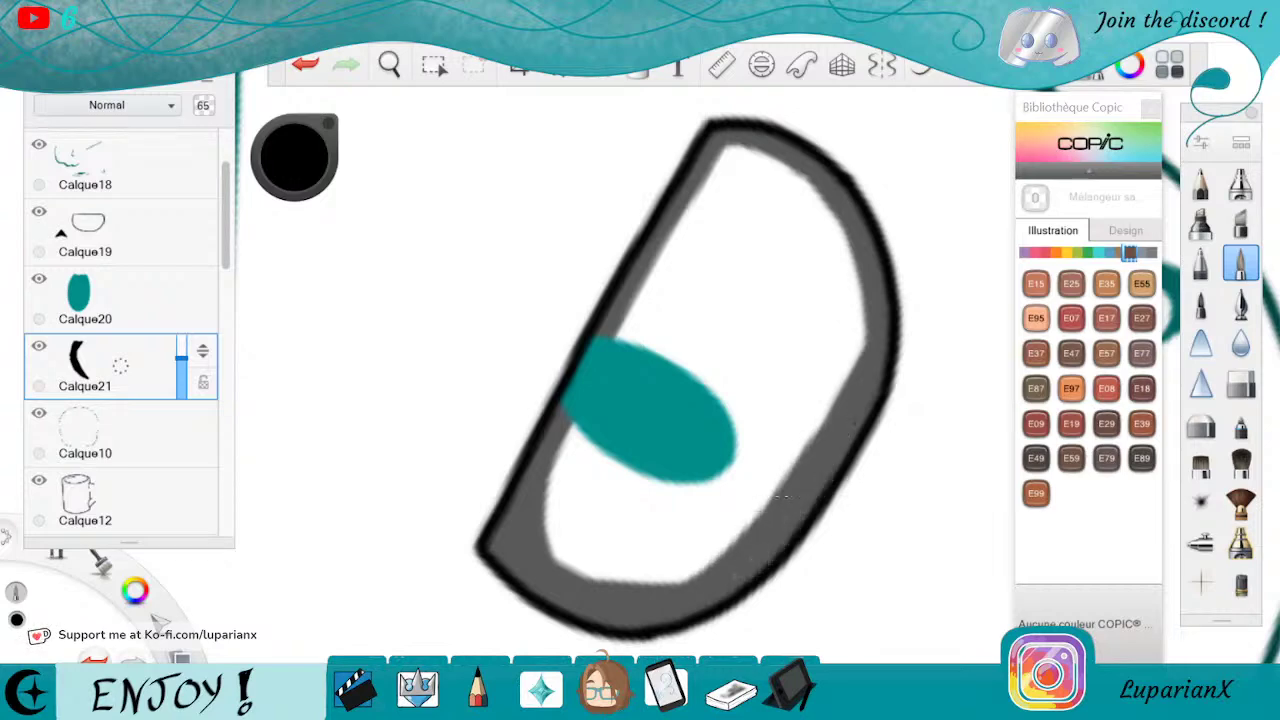
# Fill the rest of the eye socket with black, touch up its gaps and set the layer opacity to 100
pyautogui.click(633, 74)
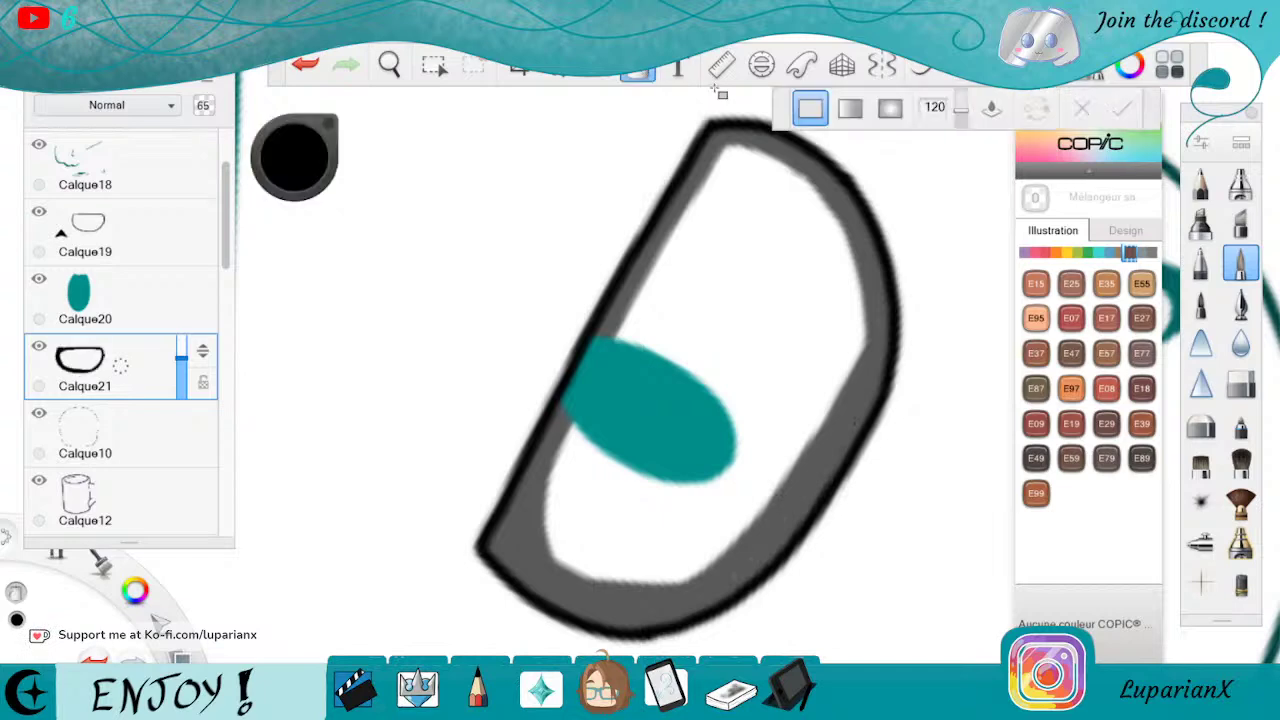
pyautogui.click(766, 210)
pyautogui.moveTo(668, 220); pyautogui.dragTo(628, 318)
pyautogui.moveTo(552, 561); pyautogui.dragTo(592, 580)
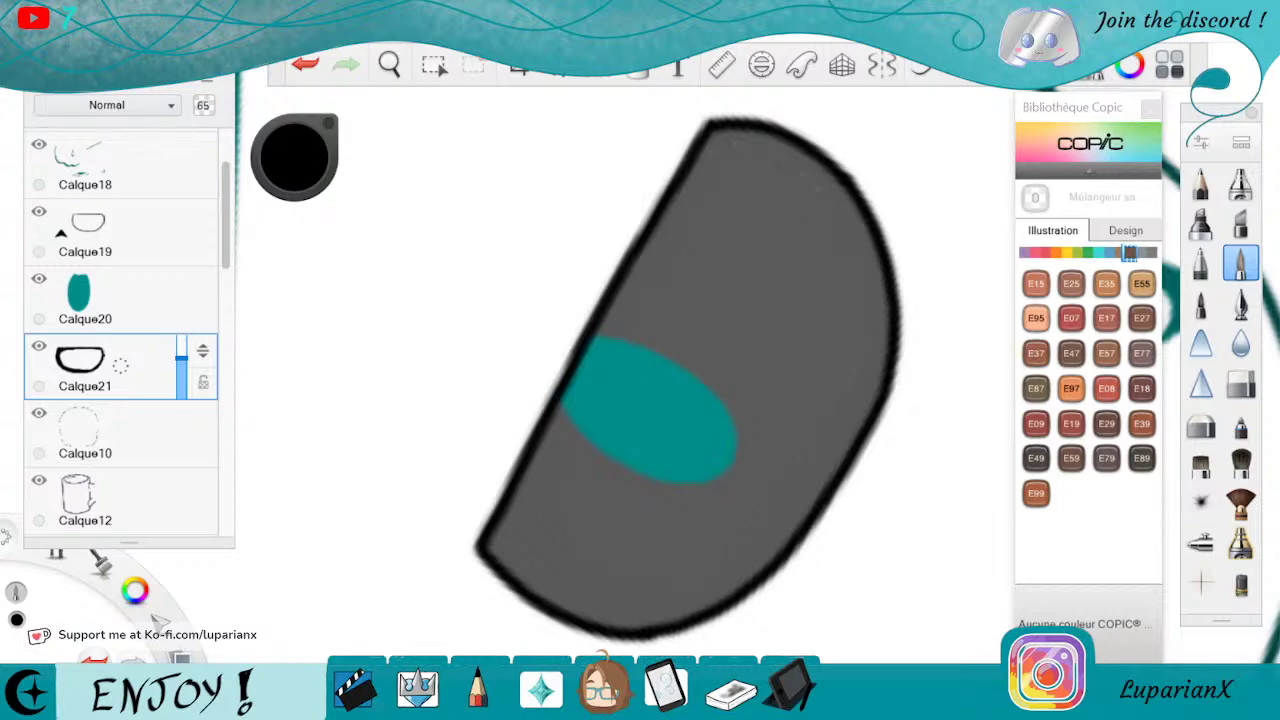
pyautogui.moveTo(181, 362); pyautogui.dragTo(208, 206)
# Straighten the view and compare the inked face with the coloured reference
pyautogui.press('space')
pyautogui.moveTo(639, 362); pyautogui.dragTo(581, 425)
pyautogui.moveTo(604, 372)
pyautogui.mouseDown()
pyautogui.moveTo(828, 507)
pyautogui.moveTo(593, 536)
pyautogui.mouseUp()
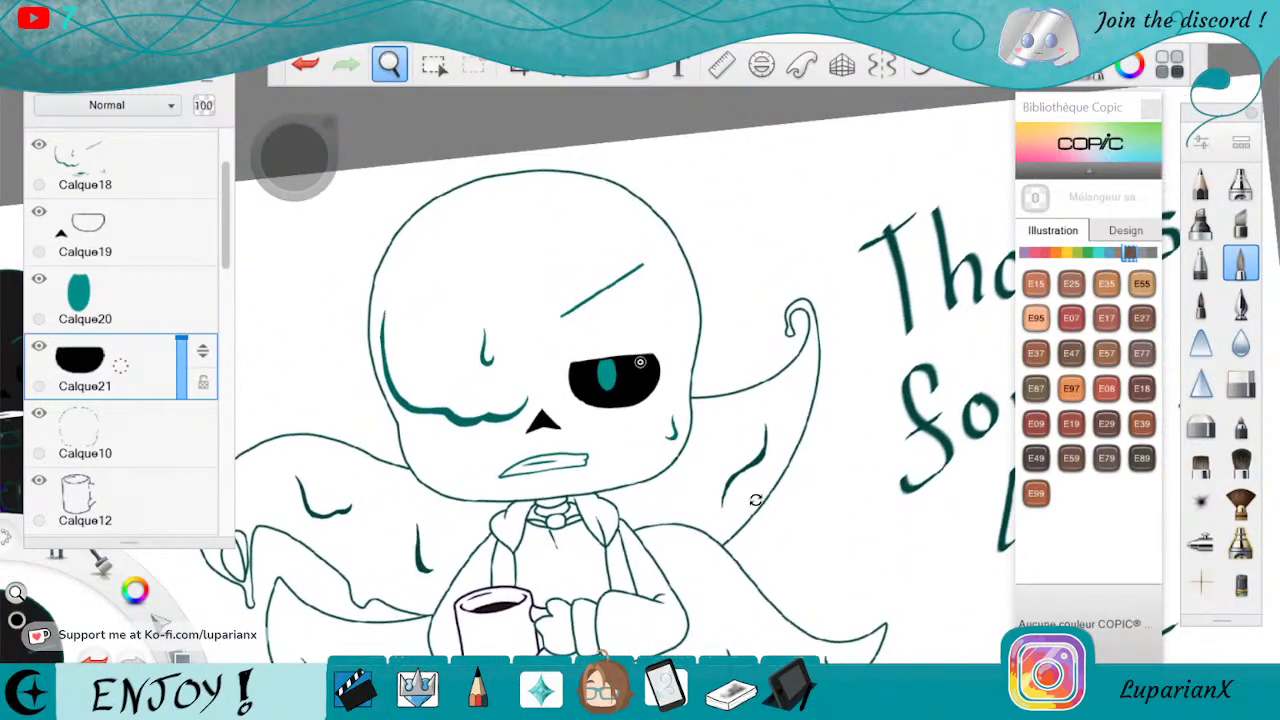
pyautogui.moveTo(756, 500); pyautogui.dragTo(563, 540)
pyautogui.moveTo(365, 574); pyautogui.dragTo(731, 542)
pyautogui.moveTo(898, 494); pyautogui.dragTo(800, 548)
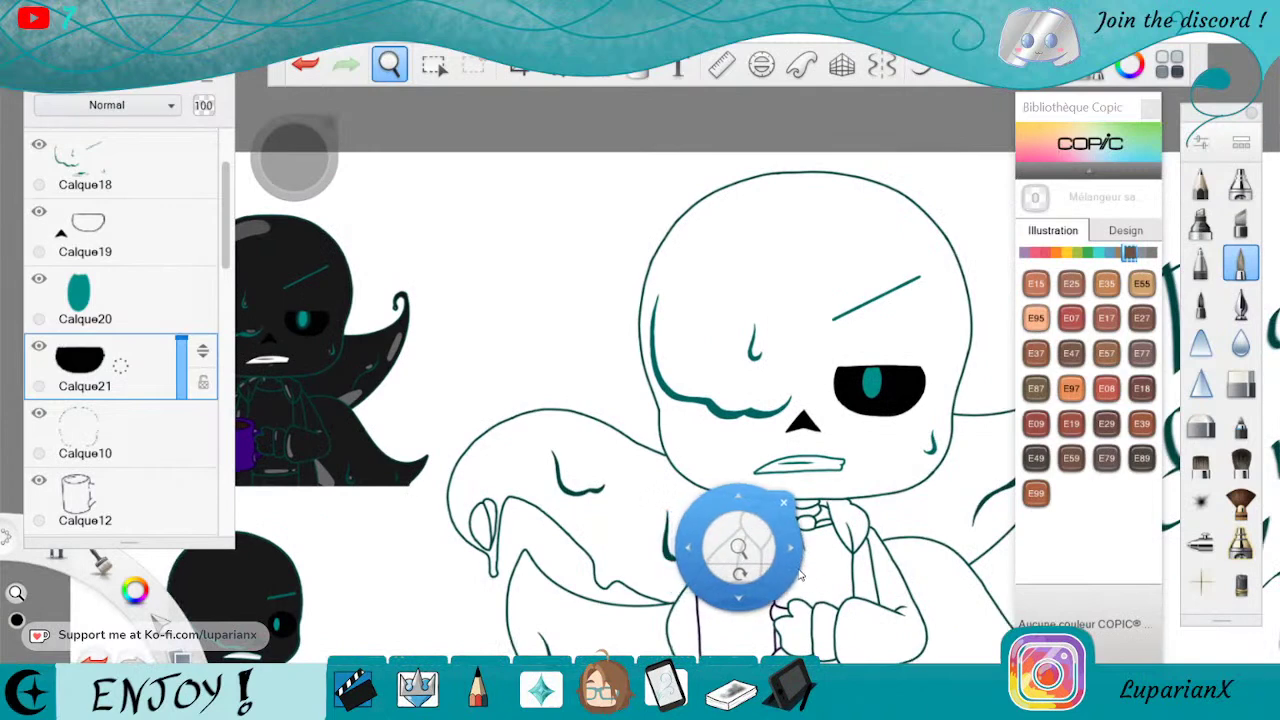
pyautogui.moveTo(574, 565); pyautogui.dragTo(575, 565)
pyautogui.click(730, 463)
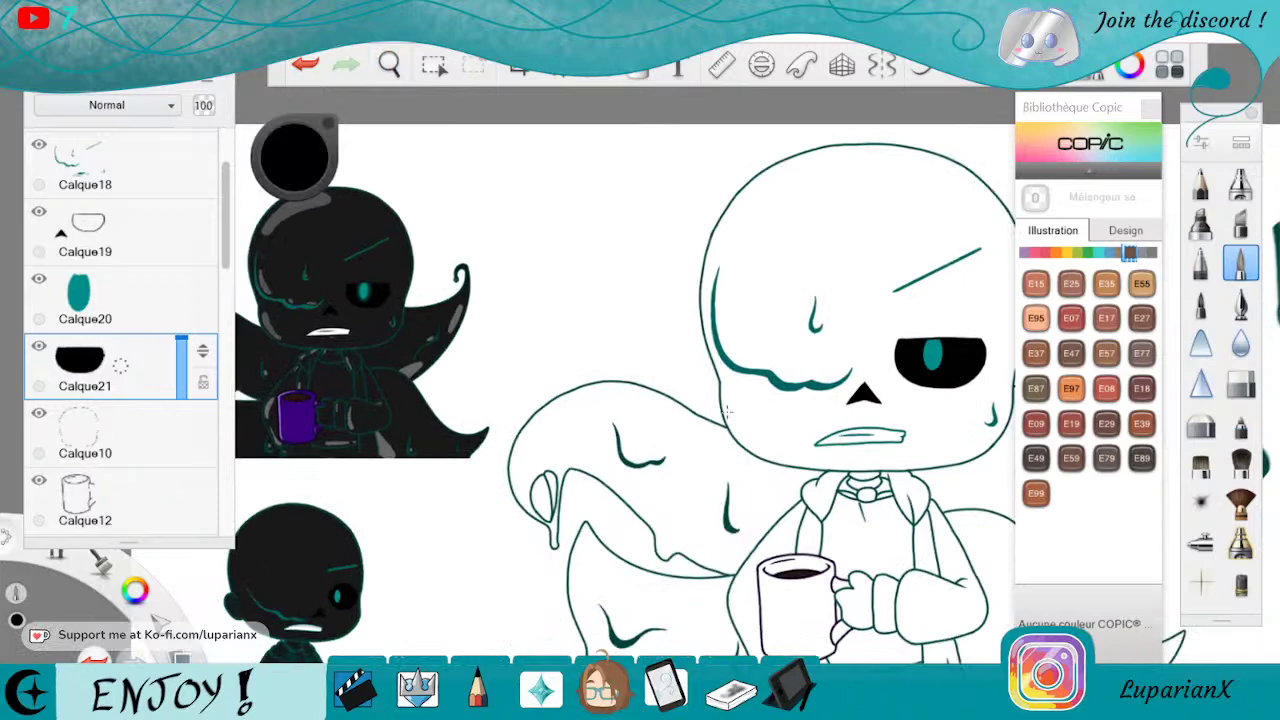
pyautogui.moveTo(142, 231); pyautogui.dragTo(149, 176)
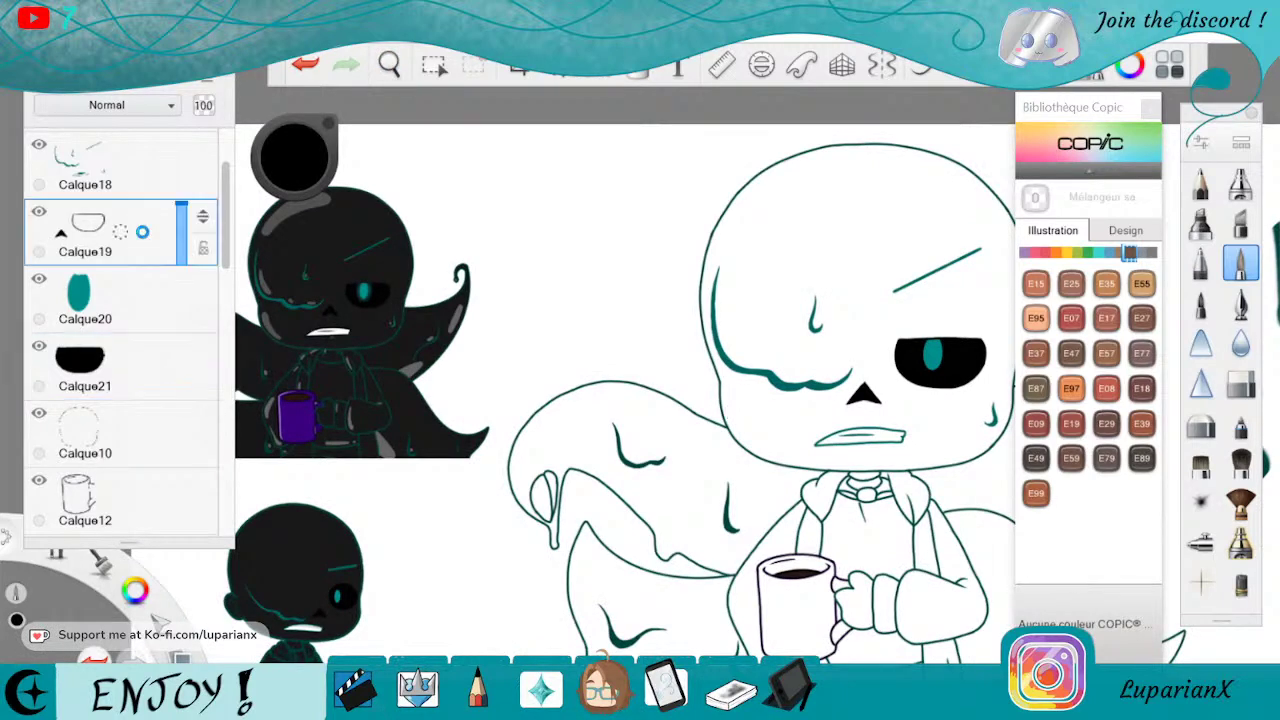
pyautogui.click(305, 65)
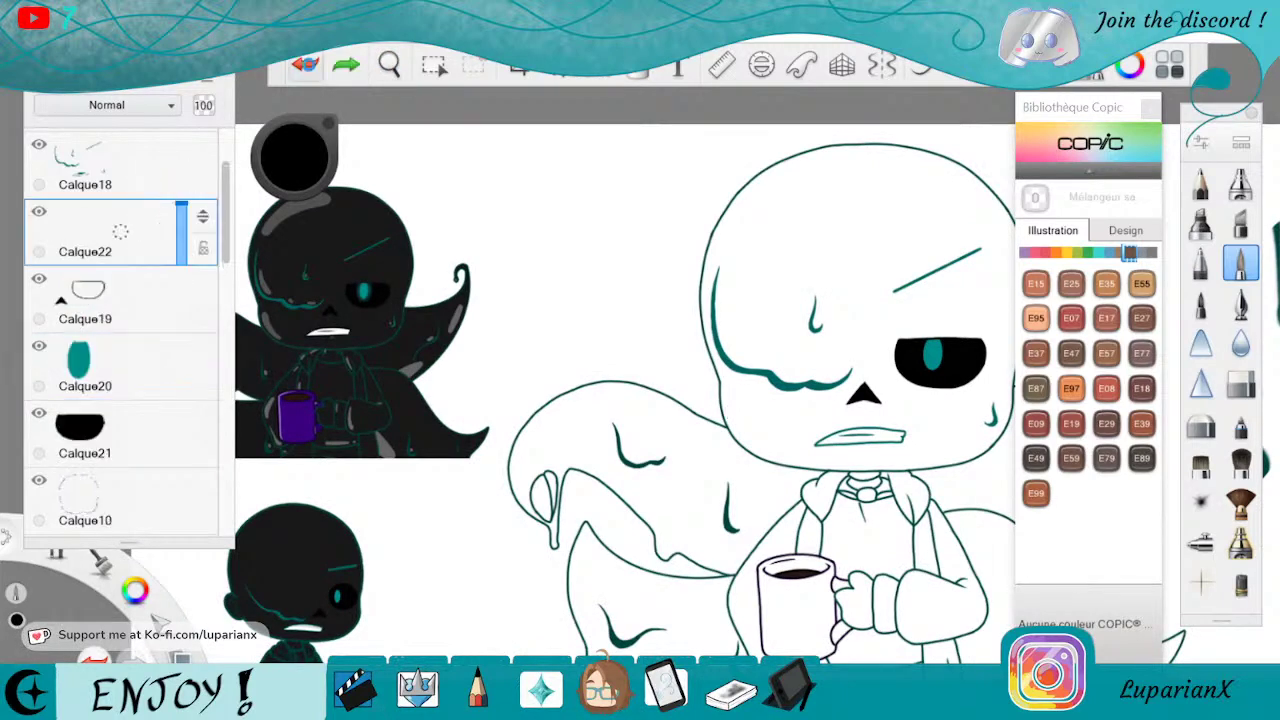
pyautogui.click(300, 65)
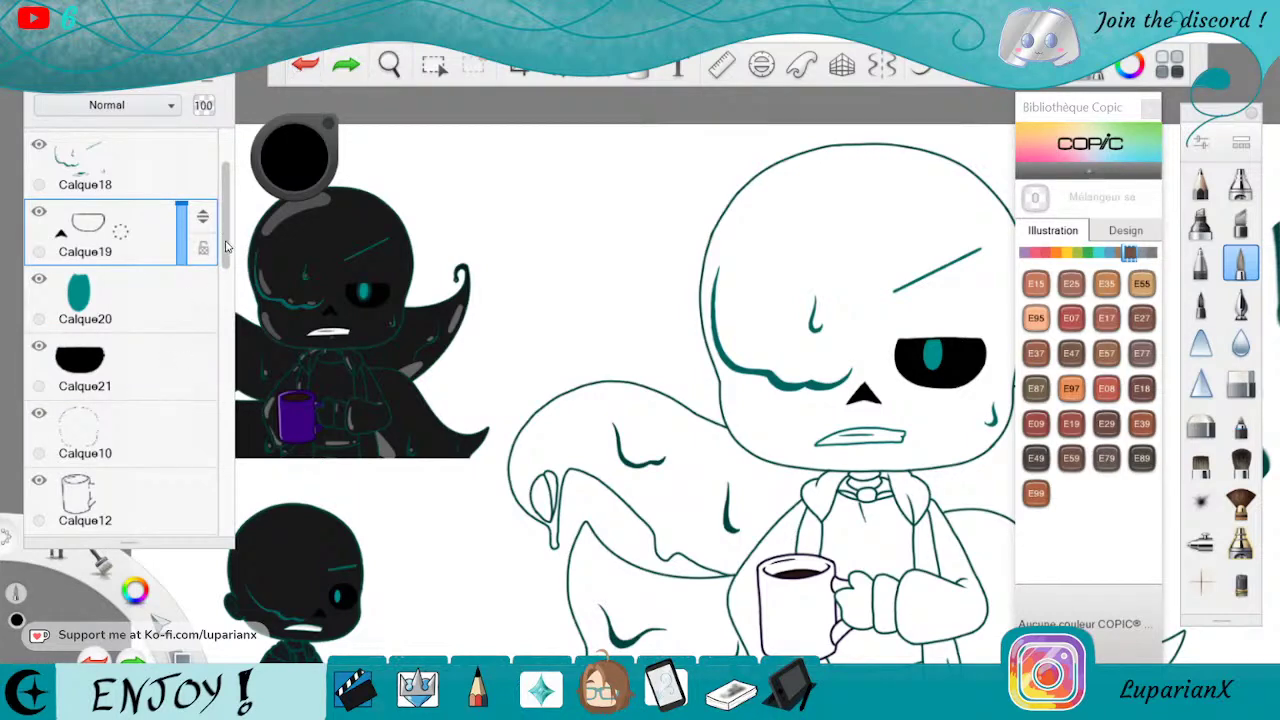
# Add a new layer directly below the head outline layer Calque10 and pick the near-black head colour
pyautogui.moveTo(224, 264); pyautogui.dragTo(224, 283)
pyautogui.moveTo(152, 430); pyautogui.dragTo(160, 372)
pyautogui.click(278, 165)
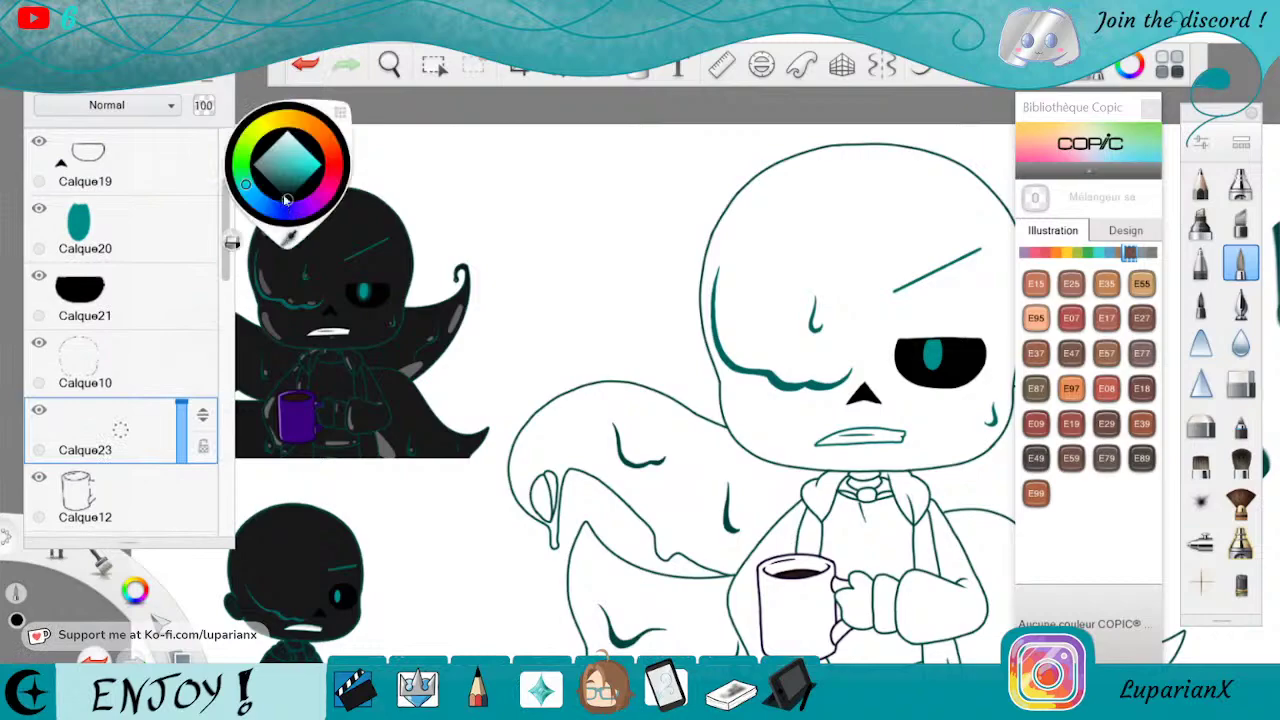
# Paint a near-black band along the inside of the head outline around the cheek below the teal face marking
pyautogui.click(390, 63)
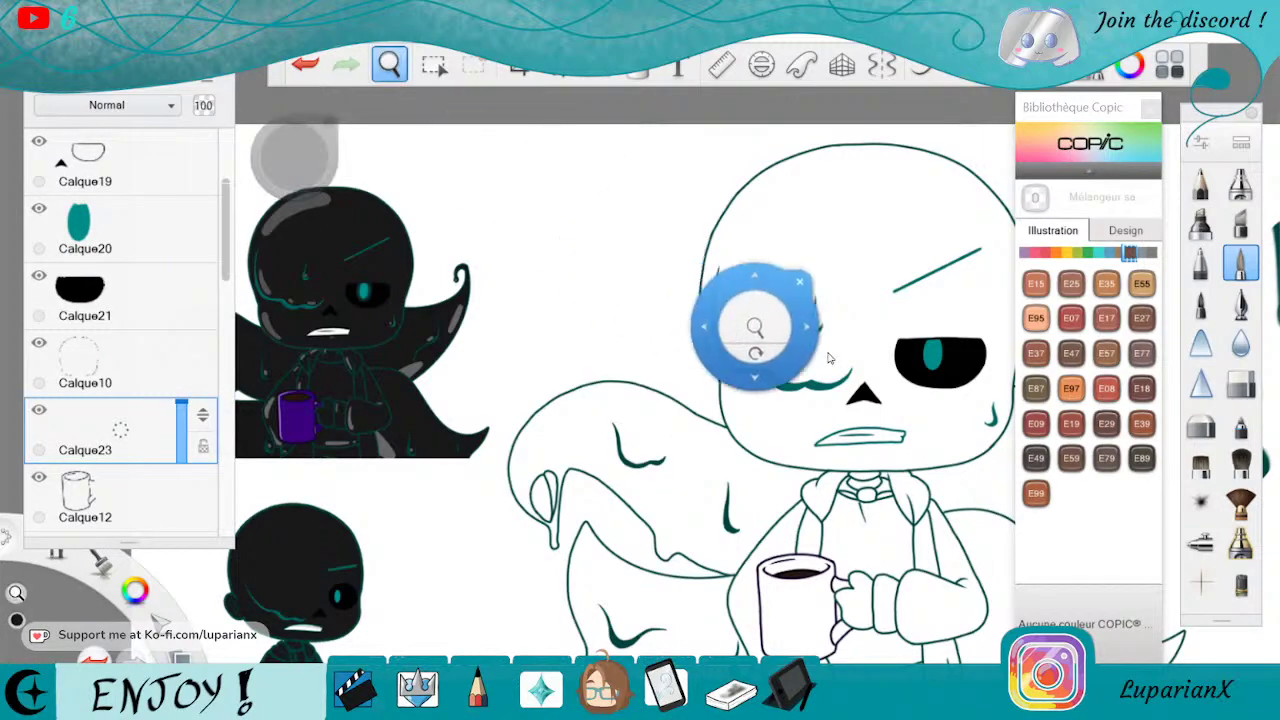
pyautogui.moveTo(805, 353); pyautogui.dragTo(565, 448)
pyautogui.moveTo(598, 500); pyautogui.dragTo(612, 511)
pyautogui.moveTo(625, 555); pyautogui.dragTo(711, 305)
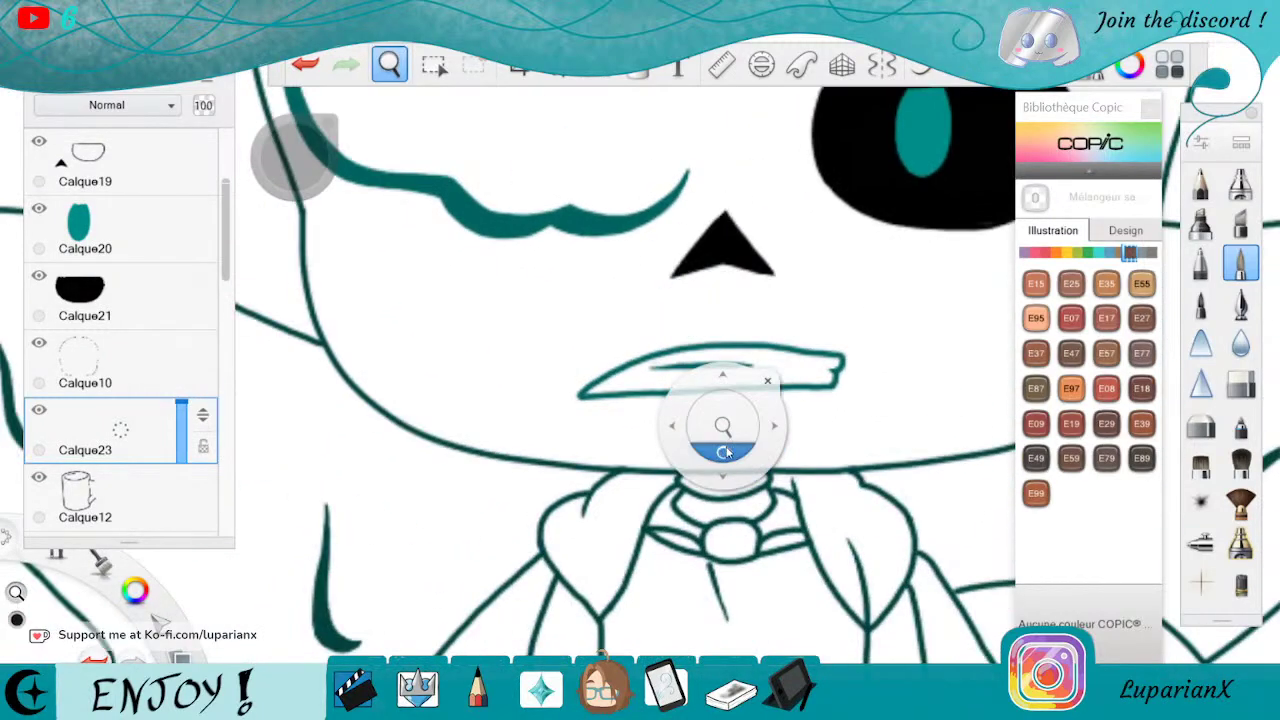
pyautogui.moveTo(726, 452); pyautogui.dragTo(726, 446)
pyautogui.moveTo(595, 488); pyautogui.dragTo(571, 605)
pyautogui.moveTo(580, 440); pyautogui.dragTo(625, 425)
pyautogui.moveTo(675, 170); pyautogui.dragTo(671, 353)
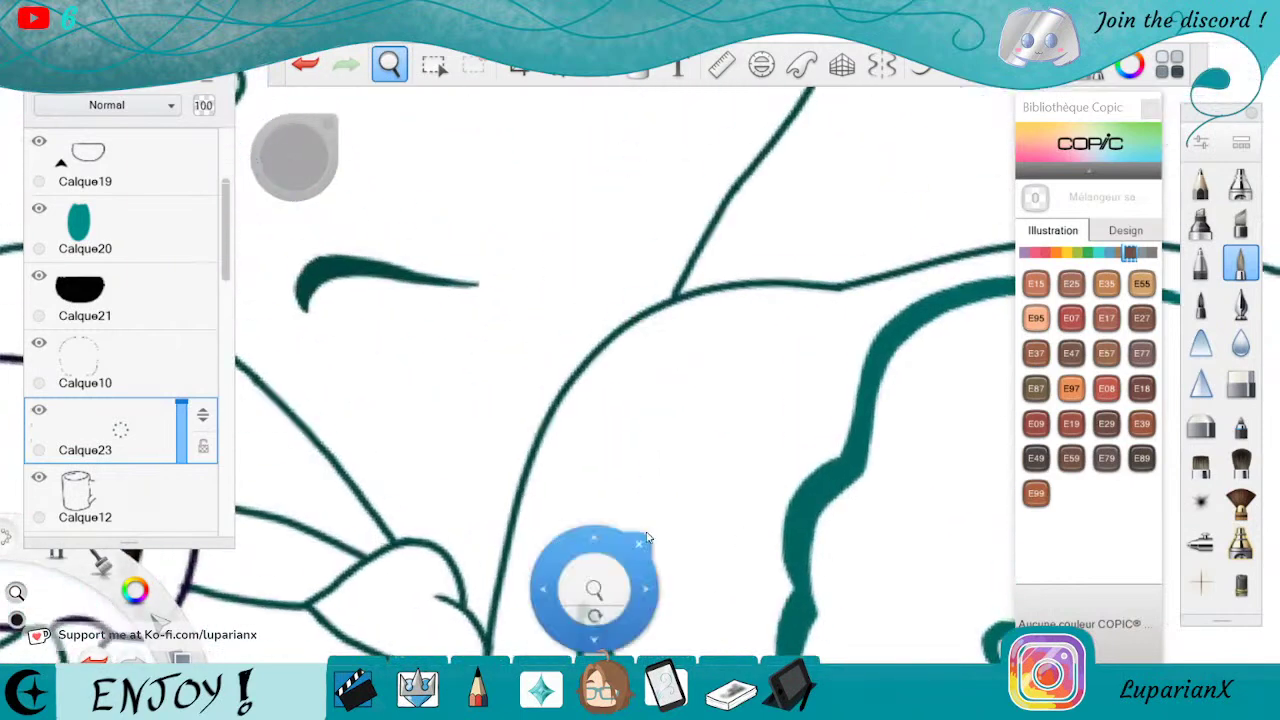
pyautogui.click(649, 494)
pyautogui.moveTo(563, 405); pyautogui.dragTo(648, 318)
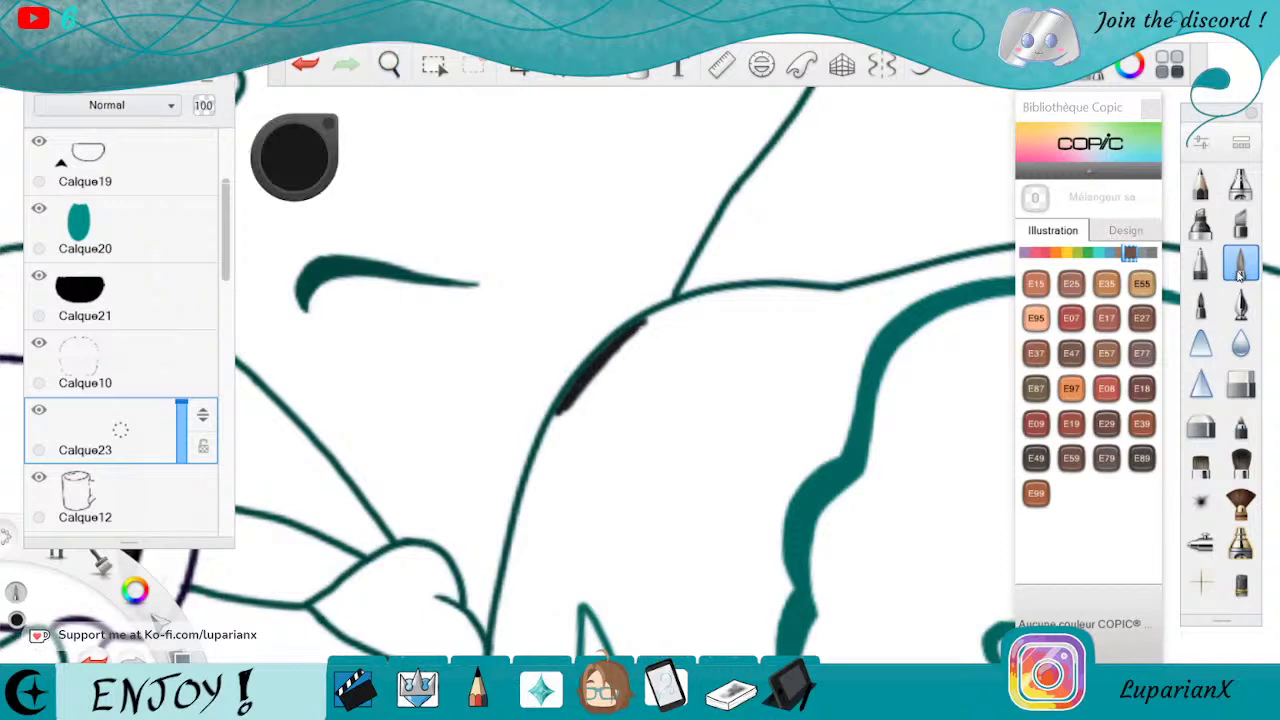
pyautogui.click(1240, 262)
pyautogui.click(1163, 169)
pyautogui.moveTo(590, 385); pyautogui.dragTo(686, 306)
pyautogui.moveTo(615, 358); pyautogui.dragTo(736, 301)
pyautogui.moveTo(650, 310)
pyautogui.mouseDown()
pyautogui.moveTo(774, 295)
pyautogui.moveTo(853, 297)
pyautogui.moveTo(648, 331)
pyautogui.moveTo(540, 472)
pyautogui.mouseUp()
pyautogui.moveTo(570, 400); pyautogui.dragTo(500, 630)
pyautogui.moveTo(516, 525)
pyautogui.mouseDown()
pyautogui.moveTo(503, 654)
pyautogui.moveTo(514, 620)
pyautogui.mouseUp()
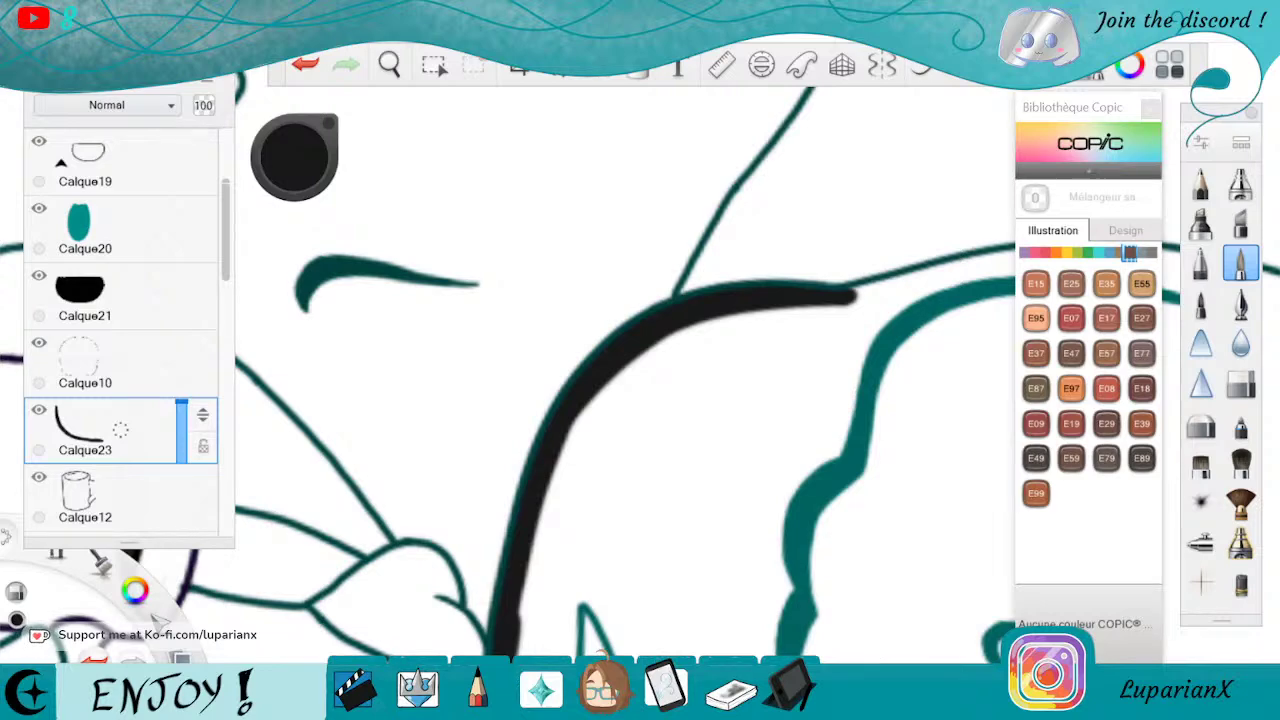
# Continue the near-black band along the inside of the chin outline below the mouth
pyautogui.press('space')
pyautogui.moveTo(655, 690); pyautogui.dragTo(726, 240)
pyautogui.moveTo(568, 205)
pyautogui.mouseDown()
pyautogui.moveTo(553, 320)
pyautogui.moveTo(537, 336)
pyautogui.moveTo(550, 360)
pyautogui.moveTo(540, 430)
pyautogui.mouseUp()
pyautogui.click(305, 64)
pyautogui.moveTo(558, 330)
pyautogui.mouseDown()
pyautogui.moveTo(543, 405)
pyautogui.moveTo(550, 520)
pyautogui.mouseUp()
pyautogui.moveTo(550, 428); pyautogui.dragTo(552, 540)
pyautogui.moveTo(542, 422); pyautogui.dragTo(548, 603)
pyautogui.moveTo(548, 555)
pyautogui.mouseDown()
pyautogui.moveTo(558, 652)
pyautogui.moveTo(545, 655)
pyautogui.mouseUp()
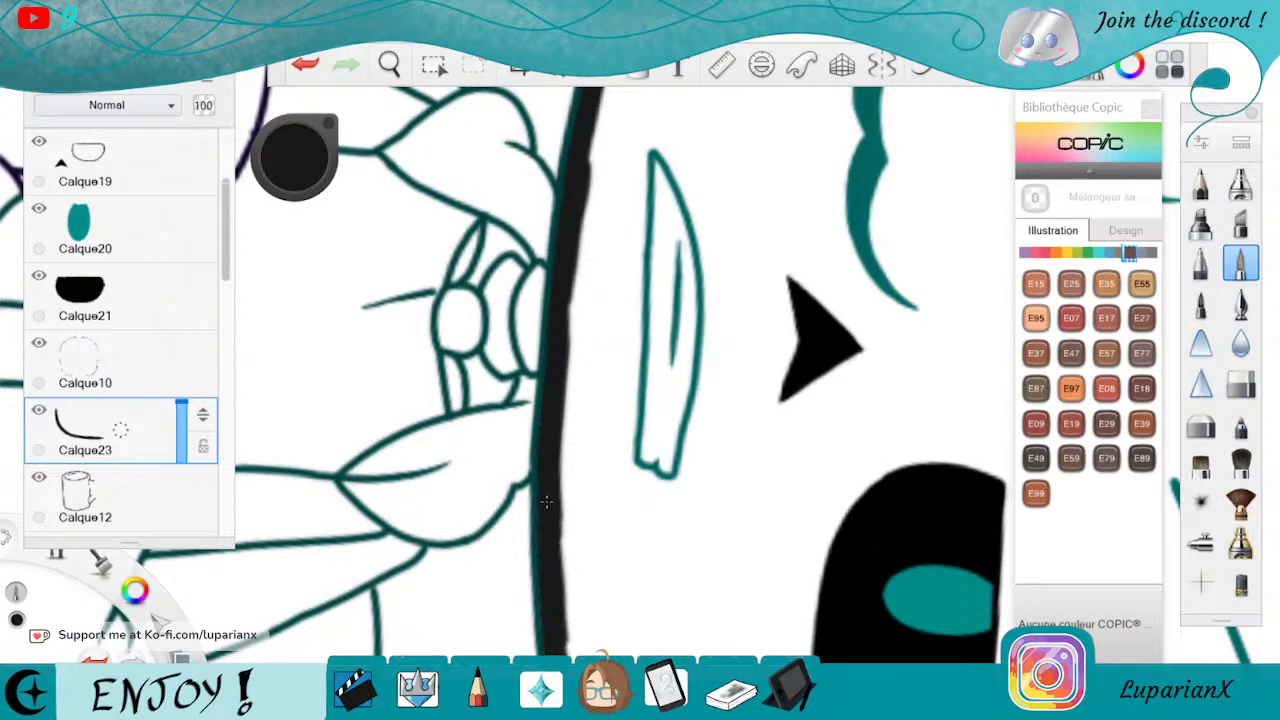
# Extend the near-black band from the chin towards the jaw corner on the eye socket's side
pyautogui.click(389, 64)
pyautogui.moveTo(564, 460); pyautogui.dragTo(550, 160)
pyautogui.moveTo(683, 454)
pyautogui.mouseDown()
pyautogui.moveTo(560, 500)
pyautogui.moveTo(586, 436)
pyautogui.mouseUp()
pyautogui.click(634, 380)
pyautogui.moveTo(600, 232)
pyautogui.mouseDown()
pyautogui.moveTo(542, 303)
pyautogui.moveTo(519, 376)
pyautogui.moveTo(533, 490)
pyautogui.moveTo(558, 543)
pyautogui.moveTo(536, 372)
pyautogui.moveTo(565, 298)
pyautogui.moveTo(552, 284)
pyautogui.moveTo(628, 228)
pyautogui.moveTo(550, 318)
pyautogui.moveTo(668, 204)
pyautogui.mouseUp()
# Paint and thicken the near-black band inside the head outline beside the eye socket
pyautogui.click(389, 64)
pyautogui.moveTo(600, 550); pyautogui.dragTo(621, 379)
pyautogui.moveTo(697, 462); pyautogui.dragTo(706, 471)
pyautogui.moveTo(626, 460); pyautogui.dragTo(739, 331)
pyautogui.click(729, 309)
pyautogui.moveTo(788, 133)
pyautogui.mouseDown()
pyautogui.moveTo(671, 246)
pyautogui.moveTo(573, 296)
pyautogui.moveTo(590, 280)
pyautogui.moveTo(525, 330)
pyautogui.moveTo(459, 408)
pyautogui.moveTo(405, 520)
pyautogui.mouseUp()
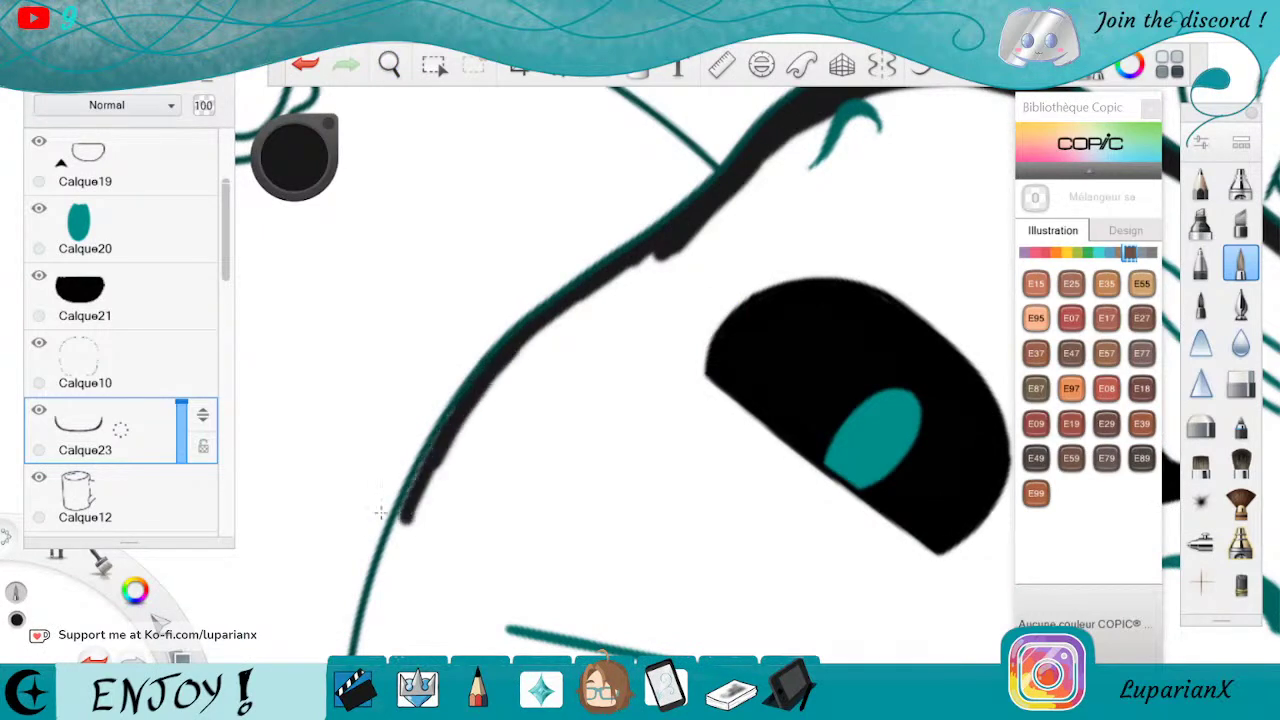
pyautogui.moveTo(451, 423); pyautogui.dragTo(395, 543)
pyautogui.moveTo(440, 465)
pyautogui.mouseDown()
pyautogui.moveTo(356, 655)
pyautogui.moveTo(488, 400)
pyautogui.mouseUp()
pyautogui.moveTo(390, 622)
pyautogui.mouseDown()
pyautogui.moveTo(523, 363)
pyautogui.moveTo(680, 250)
pyautogui.moveTo(548, 333)
pyautogui.moveTo(484, 398)
pyautogui.mouseUp()
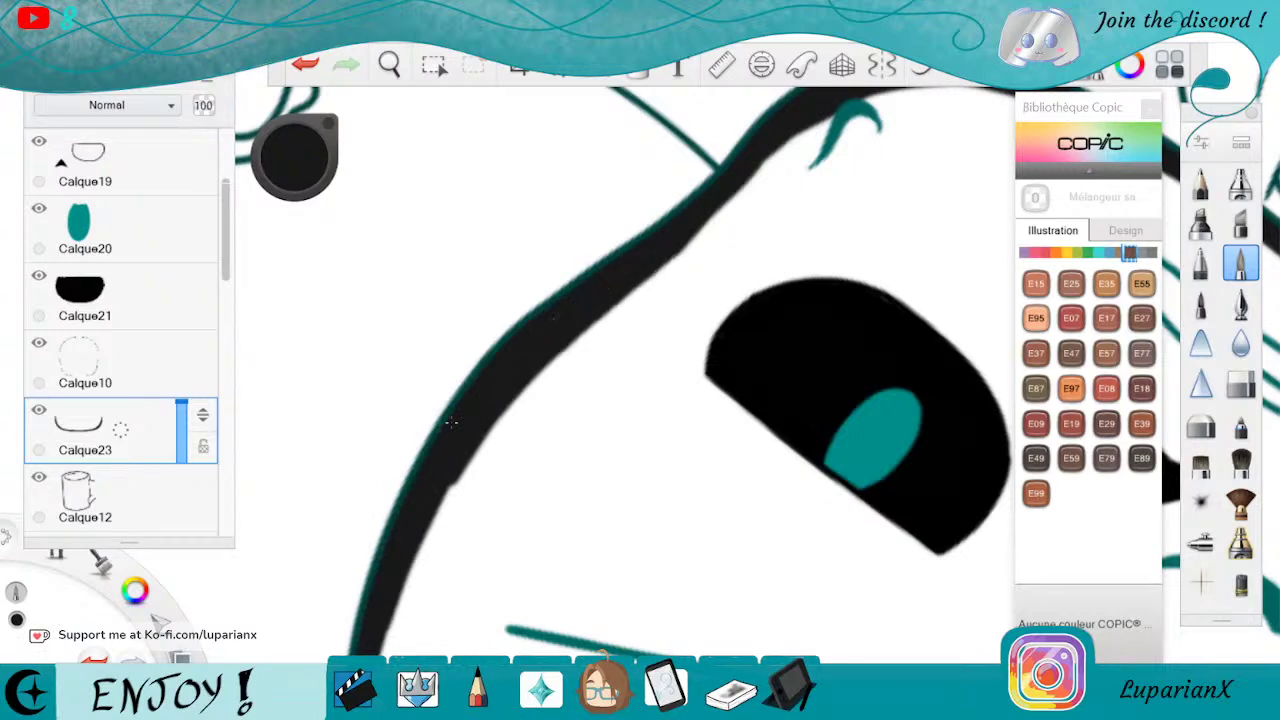
# Continue the near-black band along the inside of the head outline past the brow line towards the crown
pyautogui.click(388, 64)
pyautogui.moveTo(515, 549); pyautogui.dragTo(693, 212)
pyautogui.moveTo(697, 489); pyautogui.dragTo(542, 548)
pyautogui.moveTo(612, 543); pyautogui.dragTo(693, 443)
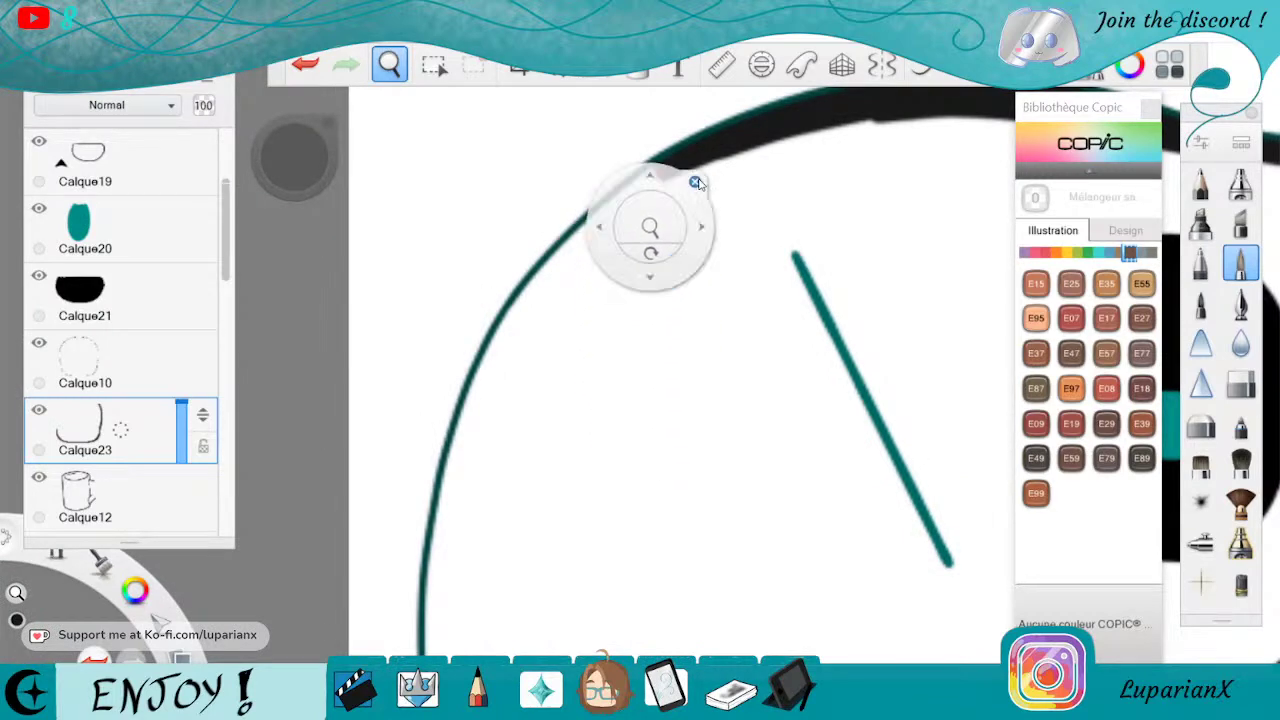
pyautogui.click(697, 179)
pyautogui.moveTo(579, 260)
pyautogui.mouseDown()
pyautogui.moveTo(724, 147)
pyautogui.moveTo(825, 133)
pyautogui.mouseUp()
pyautogui.moveTo(690, 182); pyautogui.dragTo(888, 124)
pyautogui.moveTo(566, 281); pyautogui.dragTo(604, 247)
pyautogui.moveTo(548, 309); pyautogui.dragTo(644, 213)
pyautogui.moveTo(491, 393)
pyautogui.mouseDown()
pyautogui.moveTo(602, 264)
pyautogui.moveTo(430, 650)
pyautogui.mouseUp()
pyautogui.moveTo(460, 500); pyautogui.dragTo(438, 660)
pyautogui.moveTo(445, 560); pyautogui.dragTo(432, 655)
pyautogui.moveTo(440, 585)
pyautogui.mouseDown()
pyautogui.moveTo(426, 650)
pyautogui.moveTo(446, 500)
pyautogui.moveTo(478, 406)
pyautogui.moveTo(450, 470)
pyautogui.moveTo(488, 360)
pyautogui.moveTo(540, 278)
pyautogui.moveTo(658, 172)
pyautogui.moveTo(604, 204)
pyautogui.mouseUp()
pyautogui.moveTo(570, 266); pyautogui.dragTo(480, 404)
pyautogui.moveTo(534, 346); pyautogui.dragTo(514, 390)
# Extend the near-black band along the inside of the outline over the top of the head
pyautogui.click(389, 64)
pyautogui.moveTo(515, 480); pyautogui.dragTo(605, 210)
pyautogui.moveTo(656, 468); pyautogui.dragTo(610, 390)
pyautogui.moveTo(652, 156)
pyautogui.mouseDown()
pyautogui.moveTo(565, 228)
pyautogui.moveTo(484, 341)
pyautogui.mouseUp()
pyautogui.moveTo(530, 290); pyautogui.dragTo(464, 388)
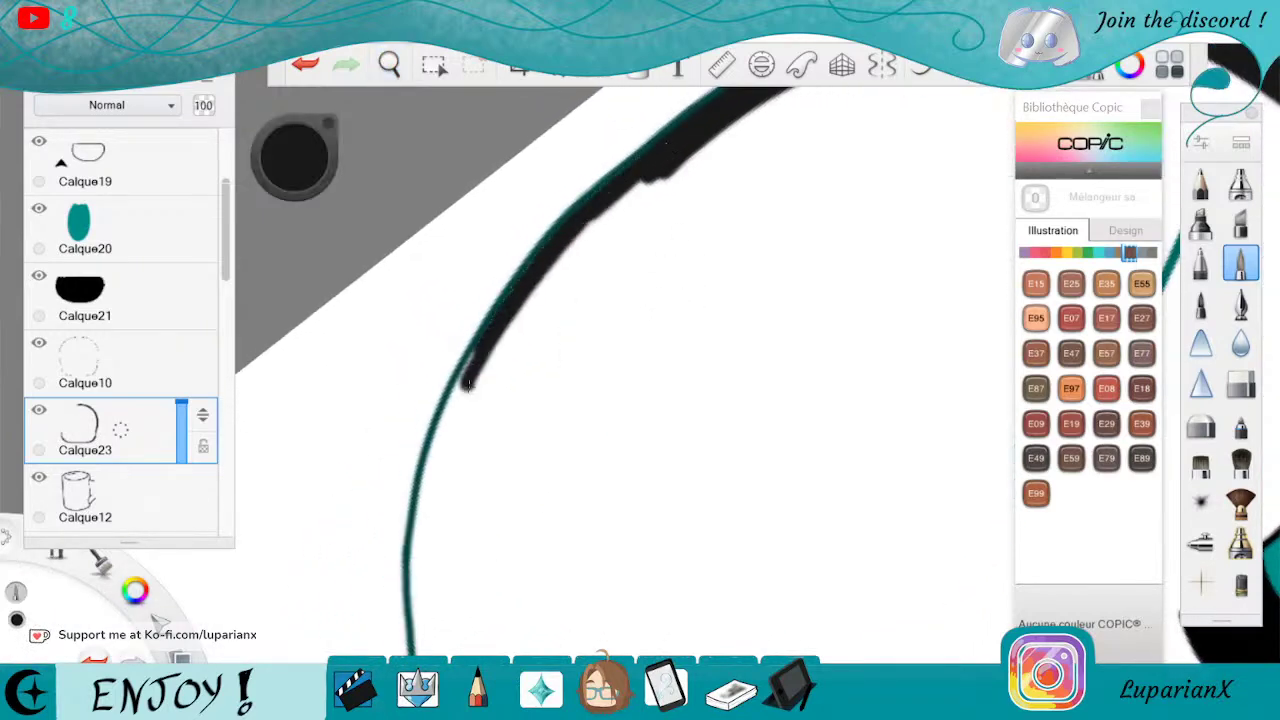
pyautogui.moveTo(500, 336); pyautogui.dragTo(434, 450)
pyautogui.moveTo(480, 370); pyautogui.dragTo(425, 482)
pyautogui.moveTo(466, 400); pyautogui.dragTo(418, 540)
pyautogui.moveTo(440, 482)
pyautogui.mouseDown()
pyautogui.moveTo(404, 600)
pyautogui.moveTo(404, 650)
pyautogui.moveTo(430, 650)
pyautogui.mouseUp()
pyautogui.moveTo(444, 515); pyautogui.dragTo(432, 650)
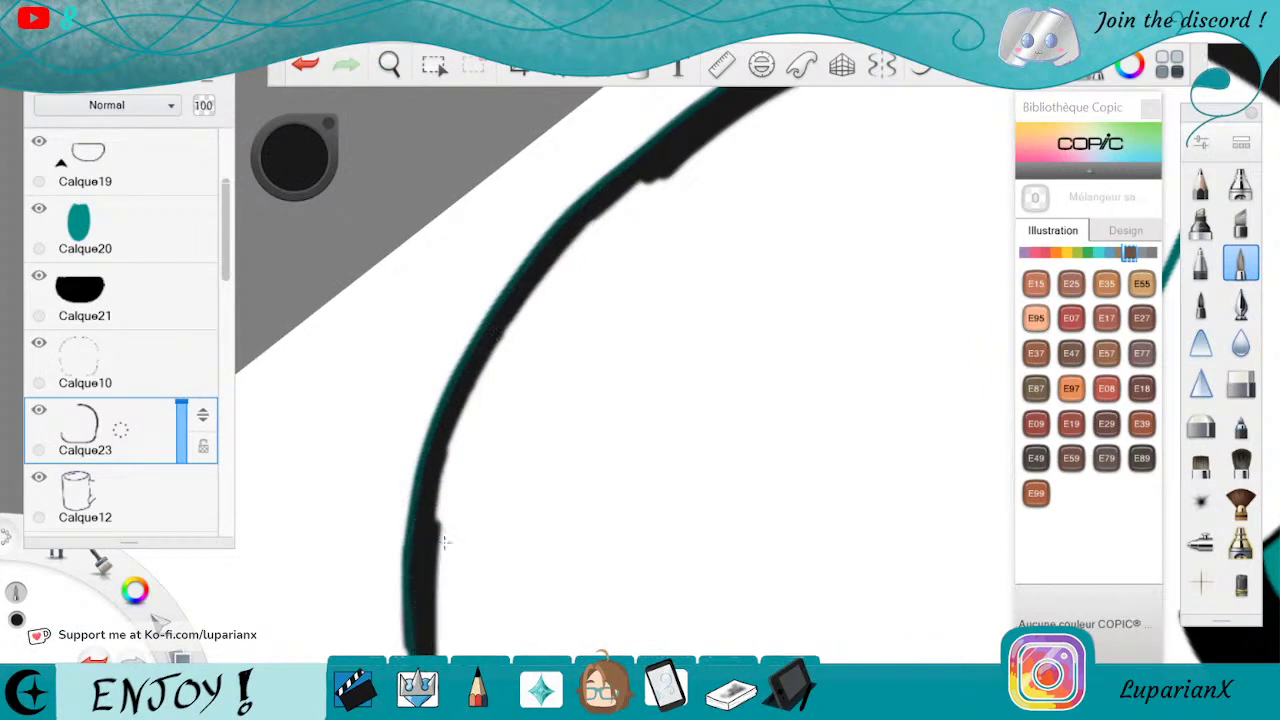
# Widen the near-black band at the top of the head and smooth its inner edge
pyautogui.moveTo(500, 370); pyautogui.dragTo(436, 645)
pyautogui.moveTo(526, 315); pyautogui.dragTo(450, 515)
pyautogui.moveTo(522, 325); pyautogui.dragTo(435, 641)
pyautogui.moveTo(625, 195); pyautogui.dragTo(500, 380)
pyautogui.moveTo(685, 165); pyautogui.dragTo(555, 300)
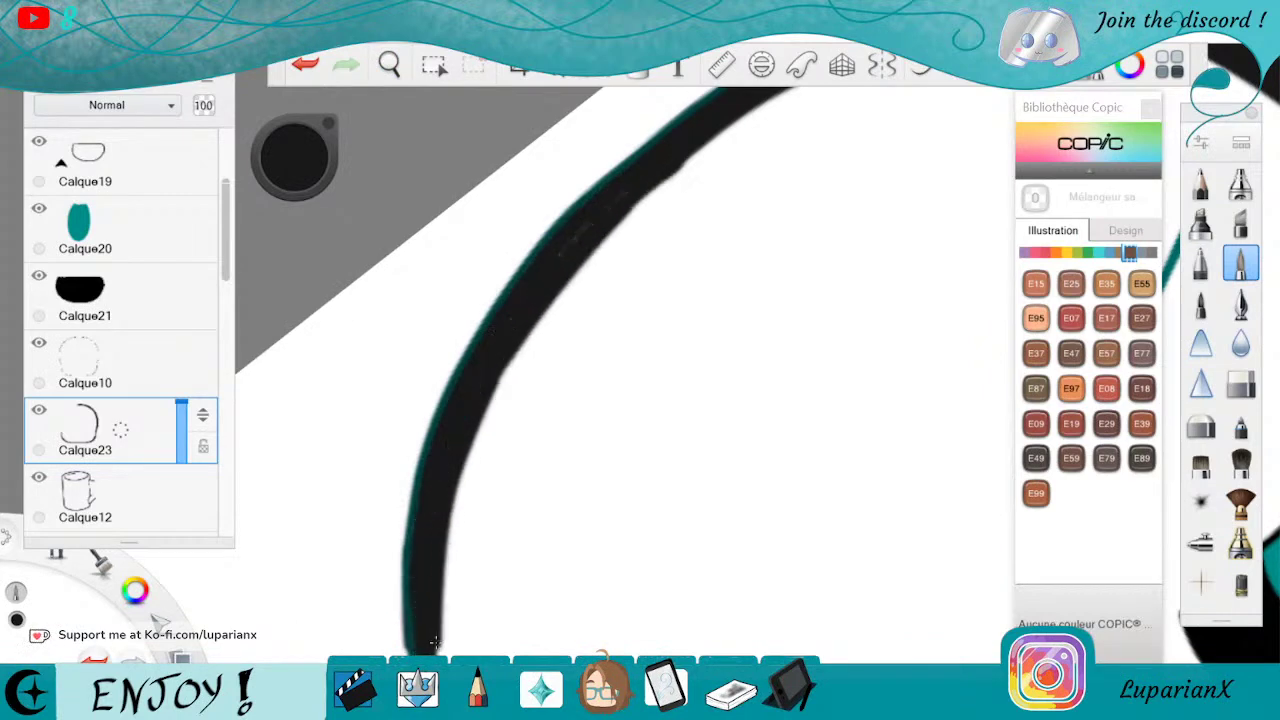
# Erase the dark overspill outside the outline at the top of the head and return to the brush
pyautogui.click(1240, 383)
pyautogui.moveTo(398, 572); pyautogui.dragTo(407, 654)
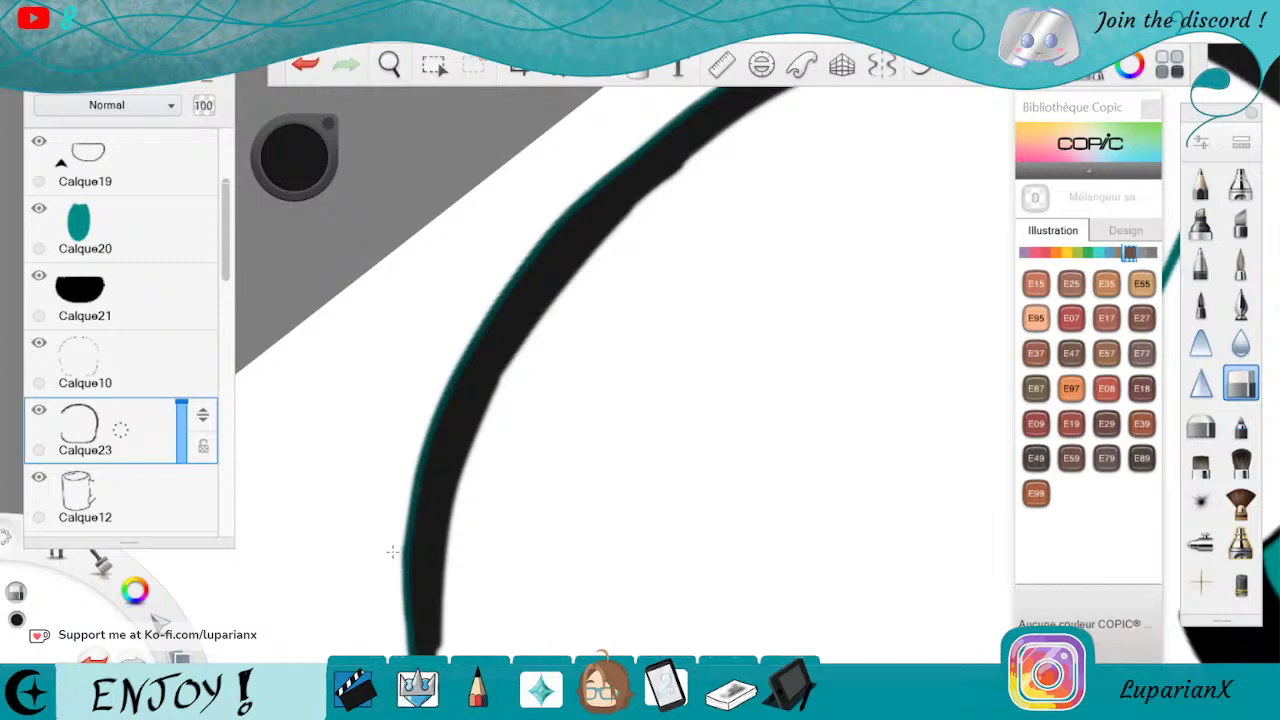
pyautogui.press('e')
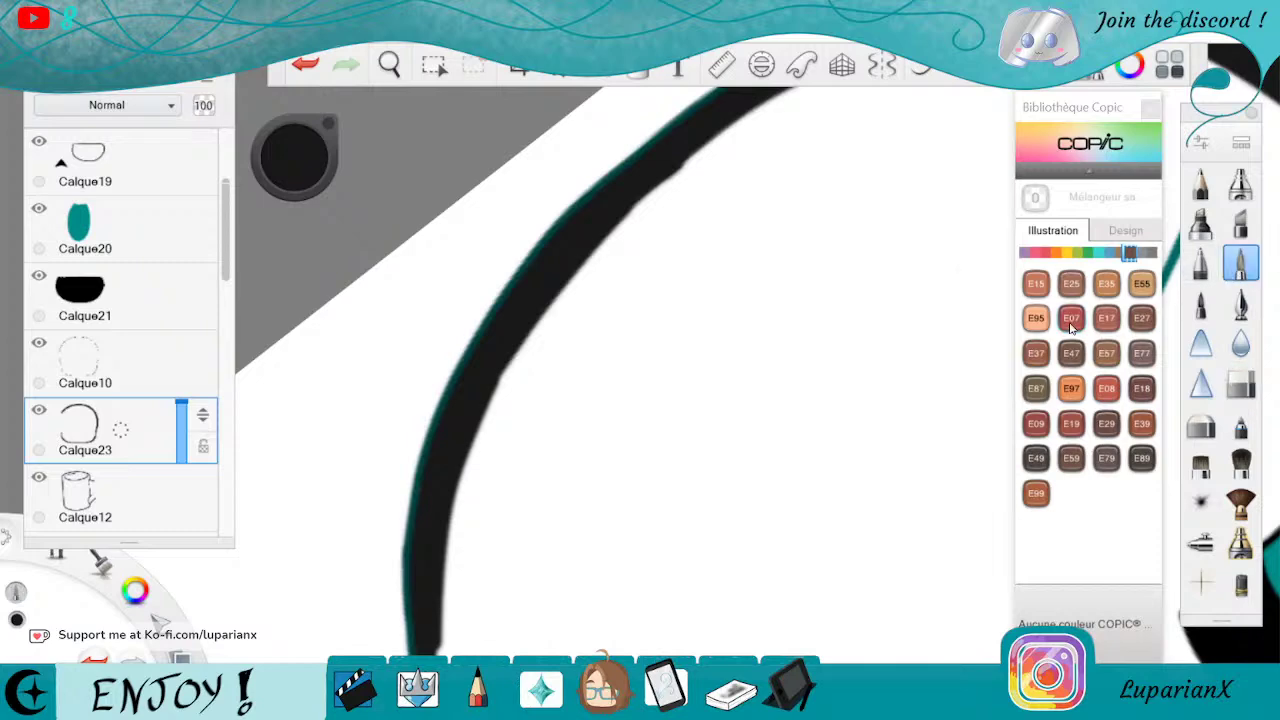
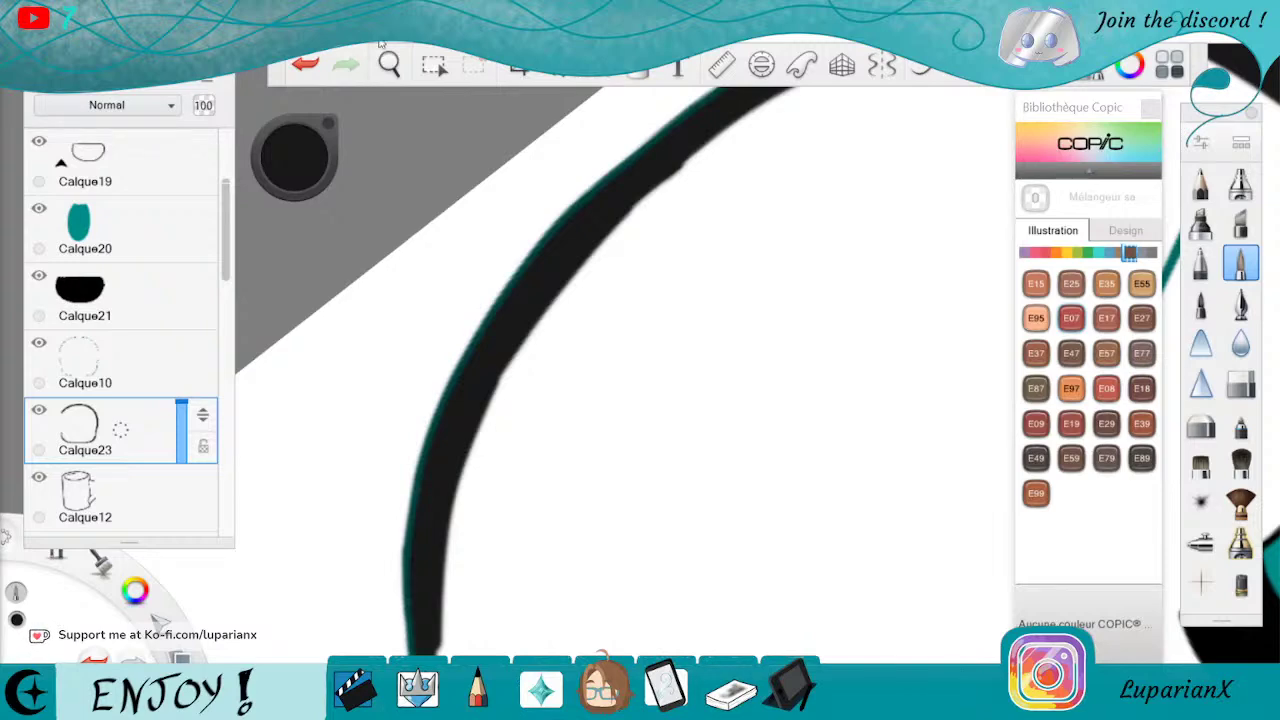
# Extend and widen the near-black band along the left side of the head up to the crown, smoothing its inner edge
pyautogui.click(389, 62)
pyautogui.moveTo(672, 500); pyautogui.dragTo(778, 205)
pyautogui.click(813, 425)
pyautogui.moveTo(813, 449)
pyautogui.mouseDown()
pyautogui.moveTo(617, 518)
pyautogui.moveTo(749, 459)
pyautogui.mouseUp()
pyautogui.click(830, 360)
pyautogui.moveTo(793, 147)
pyautogui.mouseDown()
pyautogui.moveTo(640, 272)
pyautogui.moveTo(745, 172)
pyautogui.moveTo(802, 150)
pyautogui.moveTo(578, 340)
pyautogui.moveTo(540, 395)
pyautogui.moveTo(605, 311)
pyautogui.moveTo(530, 440)
pyautogui.moveTo(680, 255)
pyautogui.moveTo(475, 650)
pyautogui.moveTo(472, 610)
pyautogui.moveTo(520, 436)
pyautogui.mouseUp()
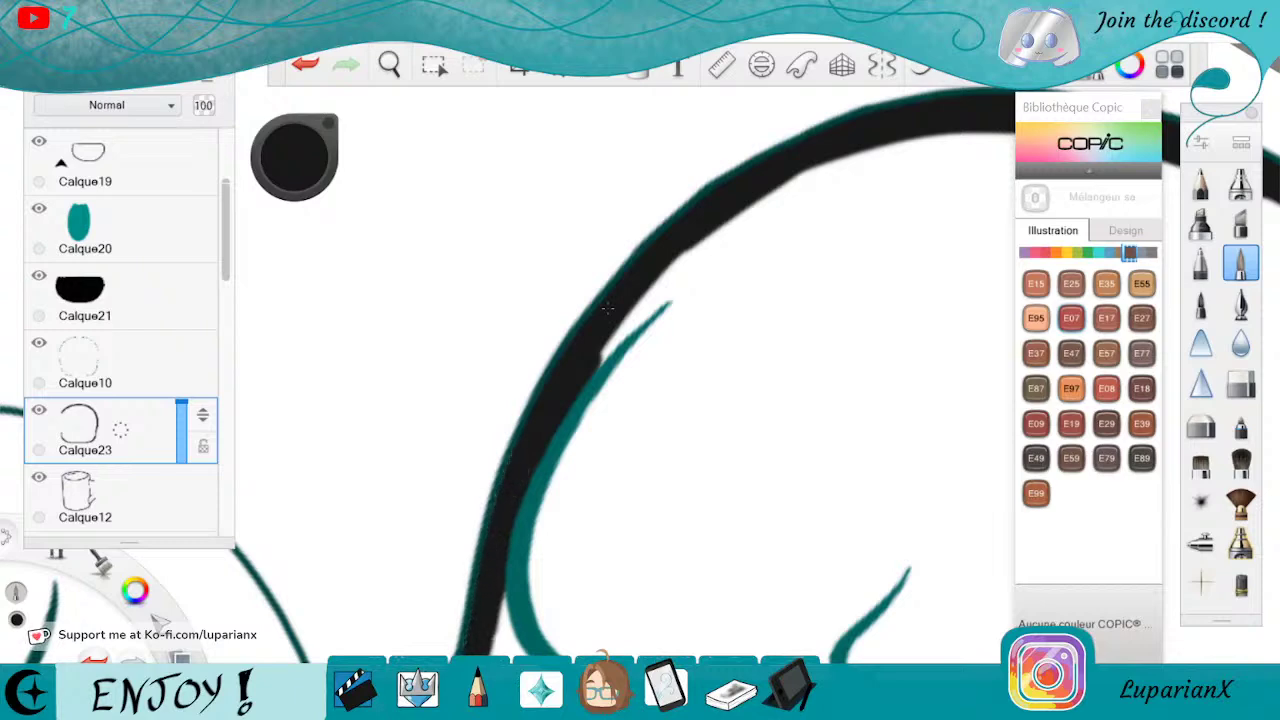
pyautogui.moveTo(598, 365); pyautogui.dragTo(631, 299)
pyautogui.moveTo(640, 318)
pyautogui.mouseDown()
pyautogui.moveTo(862, 156)
pyautogui.moveTo(920, 139)
pyautogui.moveTo(908, 144)
pyautogui.mouseUp()
pyautogui.click(553, 174)
# Flood-fill the inside of the head with near-black within the painted band
pyautogui.click(389, 64)
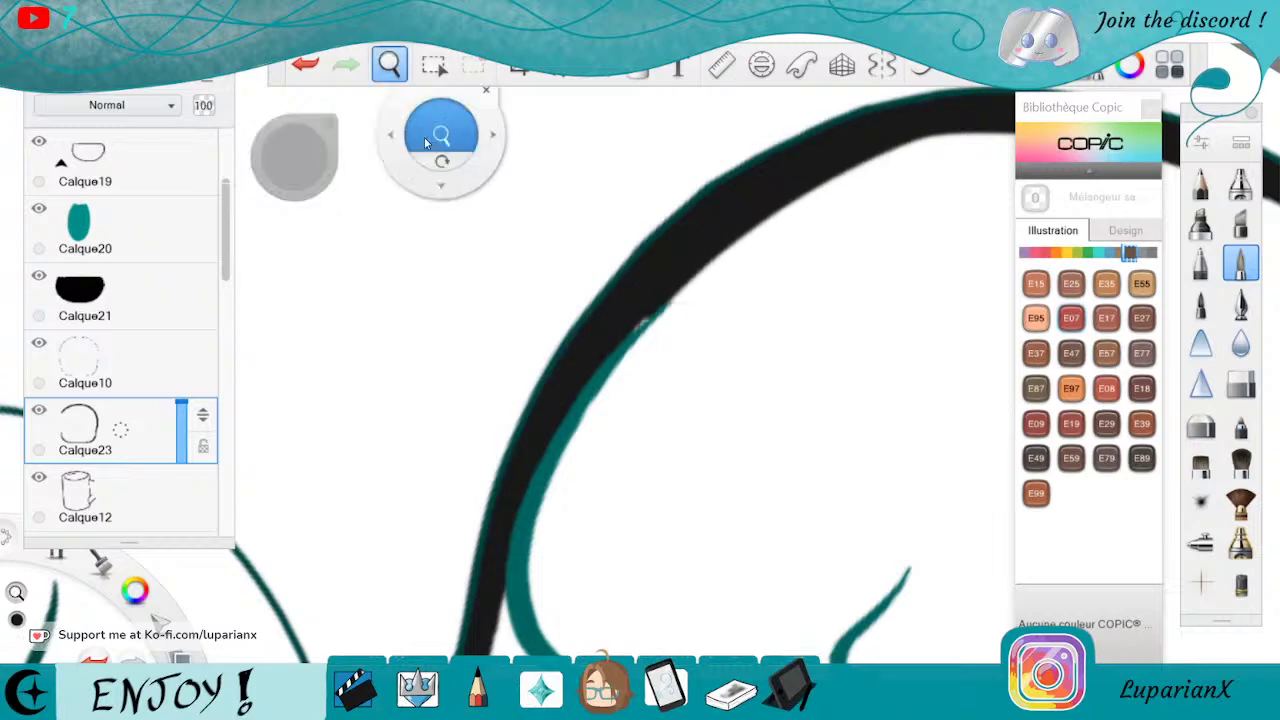
pyautogui.moveTo(443, 136); pyautogui.dragTo(594, 331)
pyautogui.moveTo(658, 362); pyautogui.dragTo(630, 422)
pyautogui.moveTo(683, 472); pyautogui.dragTo(697, 471)
pyautogui.moveTo(776, 478)
pyautogui.mouseDown()
pyautogui.moveTo(843, 450)
pyautogui.moveTo(891, 395)
pyautogui.moveTo(943, 383)
pyautogui.moveTo(949, 432)
pyautogui.mouseUp()
pyautogui.click(939, 395)
pyautogui.click(637, 70)
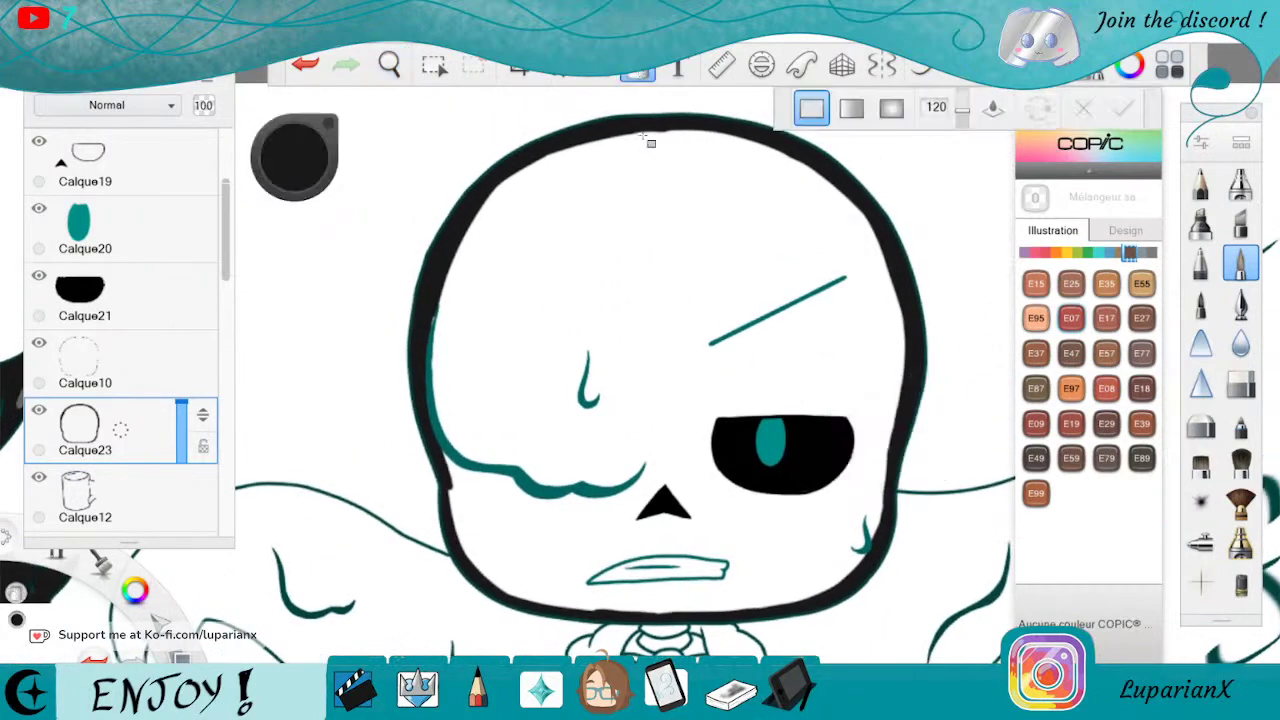
pyautogui.click(668, 218)
pyautogui.click(646, 74)
# Paint over the thin unfilled seams along the crown and brow side of the head in near-black
pyautogui.click(389, 64)
pyautogui.moveTo(543, 309)
pyautogui.mouseDown()
pyautogui.moveTo(620, 443)
pyautogui.moveTo(687, 322)
pyautogui.mouseUp()
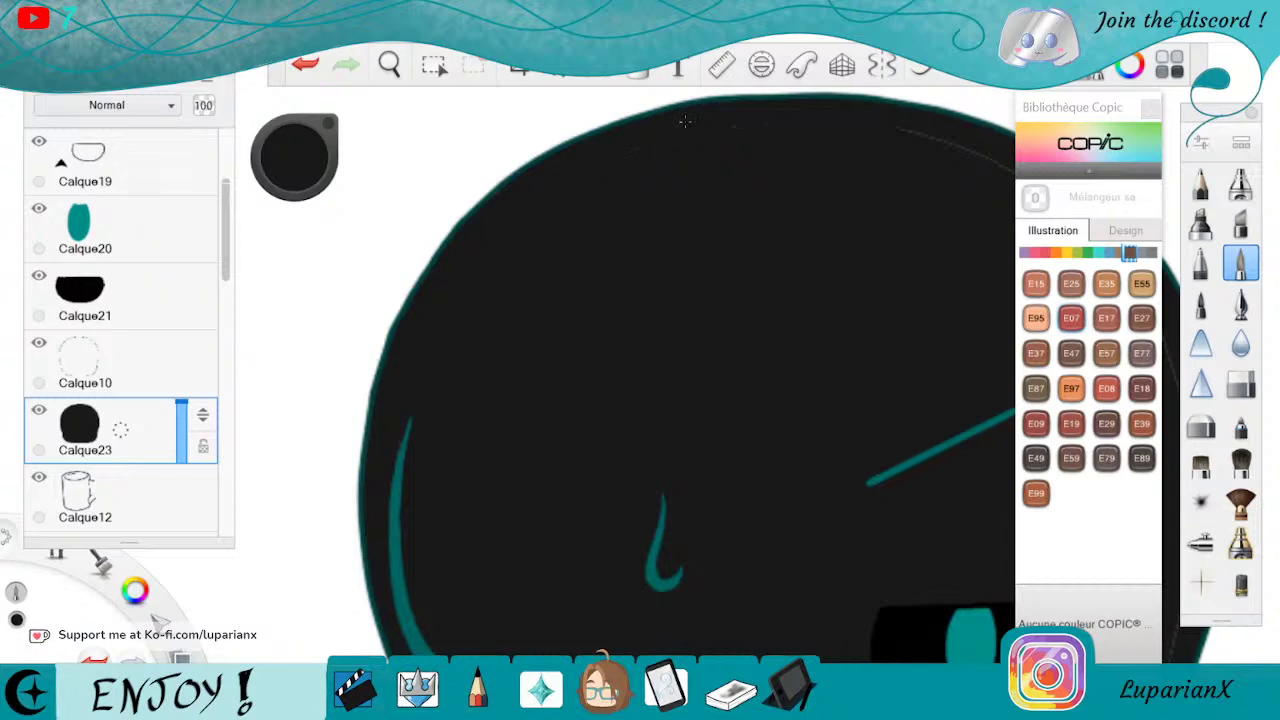
pyautogui.click(391, 63)
pyautogui.moveTo(857, 234)
pyautogui.mouseDown()
pyautogui.moveTo(665, 469)
pyautogui.moveTo(606, 486)
pyautogui.moveTo(694, 311)
pyautogui.moveTo(612, 615)
pyautogui.mouseUp()
pyautogui.click(754, 457)
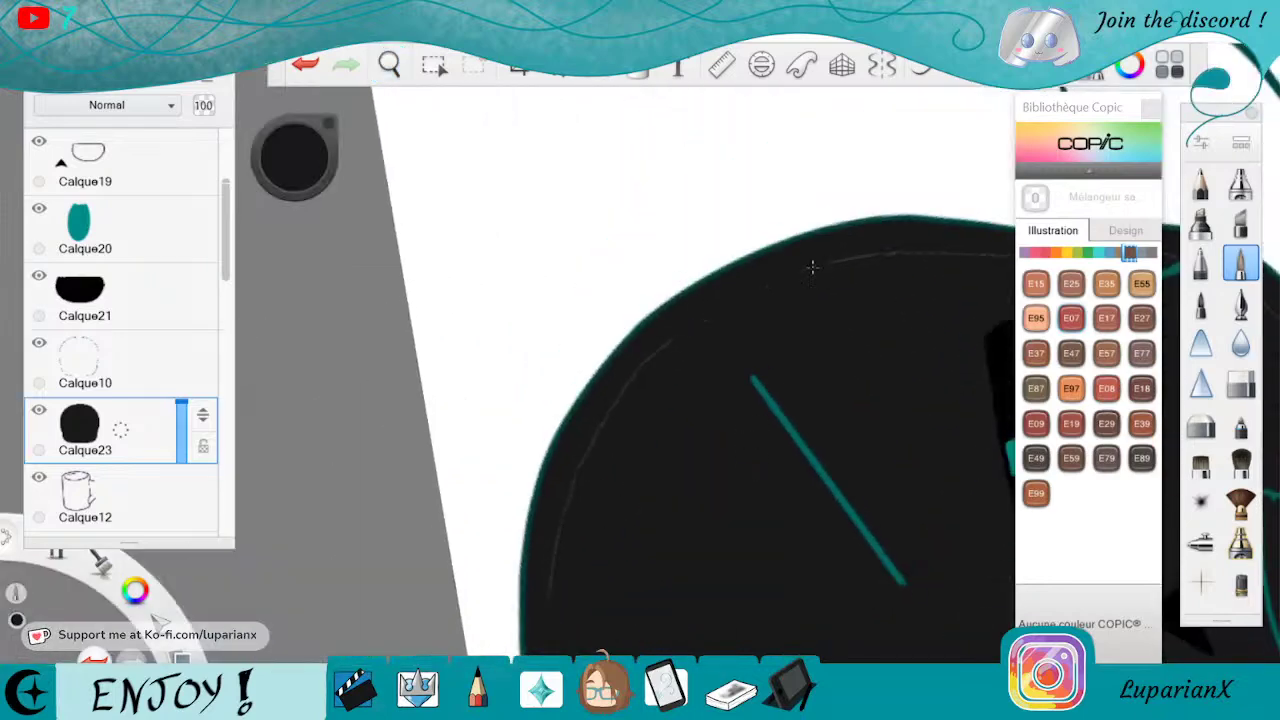
# Cover the remaining seam inside the outline along the open-eye cheek and jaw with near-black
pyautogui.click(391, 63)
pyautogui.moveTo(891, 374); pyautogui.dragTo(745, 311)
pyautogui.moveTo(680, 374); pyautogui.dragTo(662, 608)
pyautogui.click(763, 476)
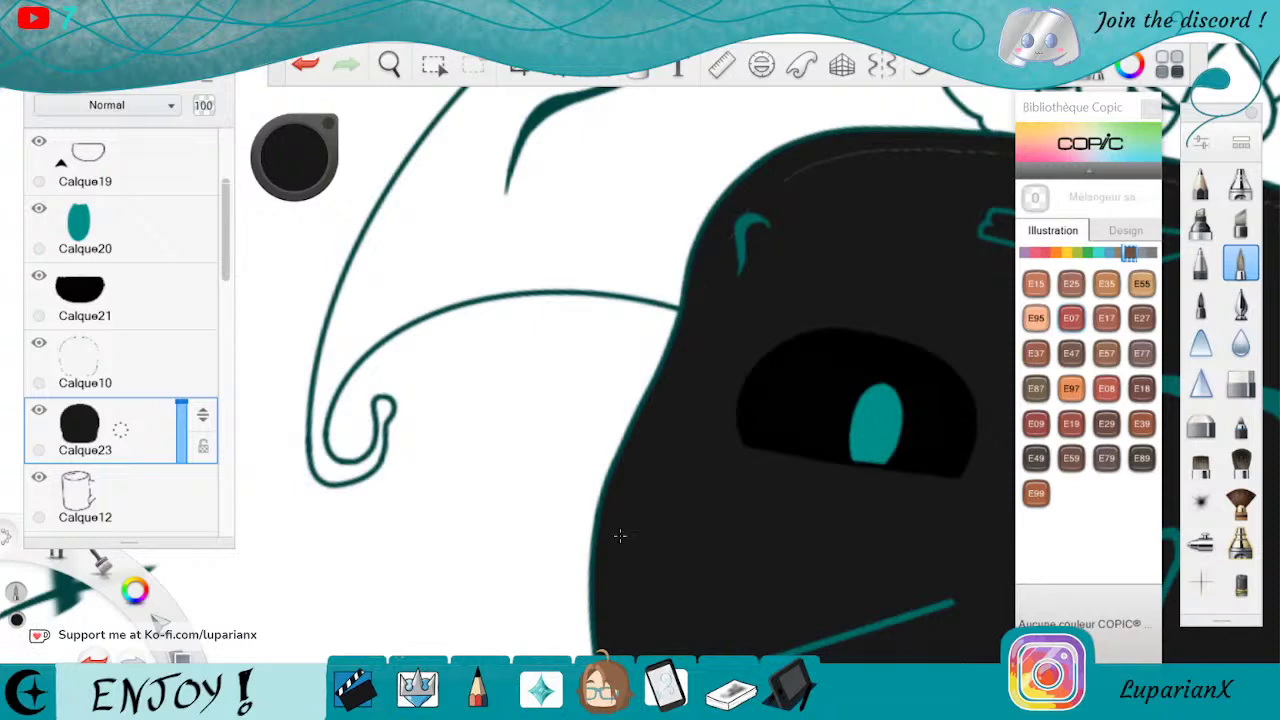
pyautogui.click(389, 64)
pyautogui.moveTo(812, 269)
pyautogui.mouseDown()
pyautogui.moveTo(592, 449)
pyautogui.moveTo(600, 483)
pyautogui.moveTo(700, 402)
pyautogui.moveTo(703, 557)
pyautogui.mouseUp()
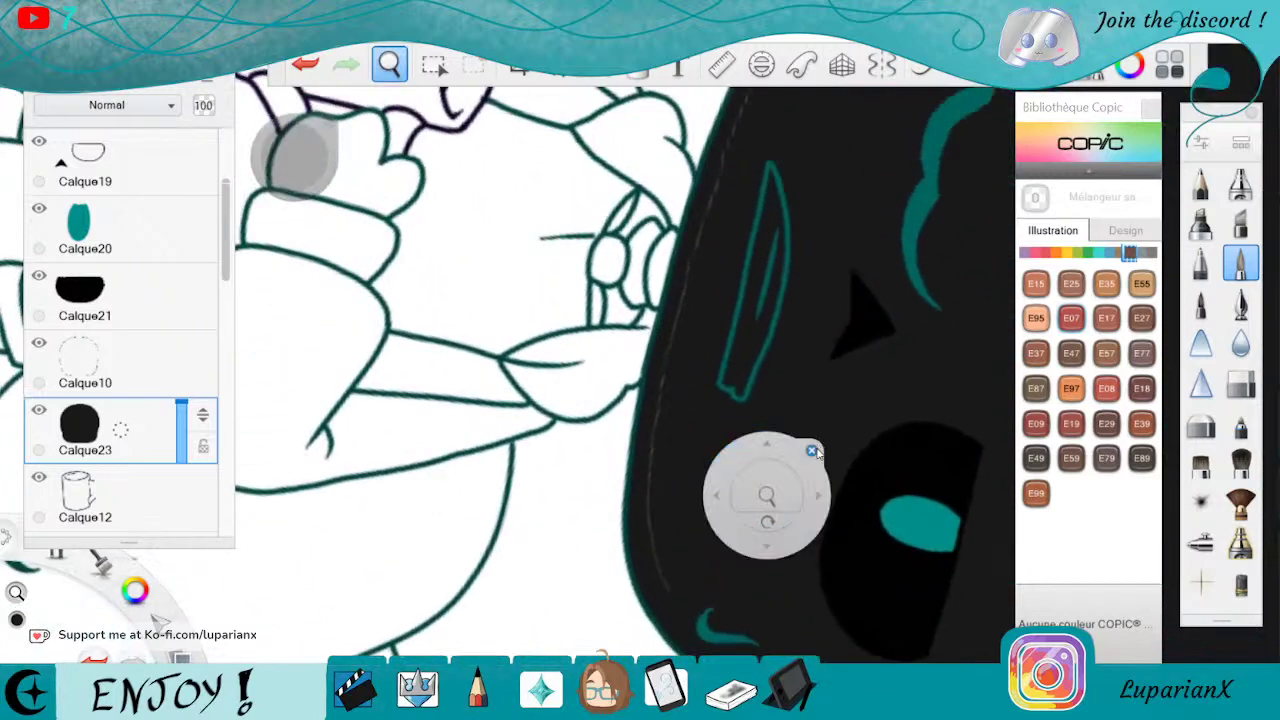
pyautogui.click(814, 452)
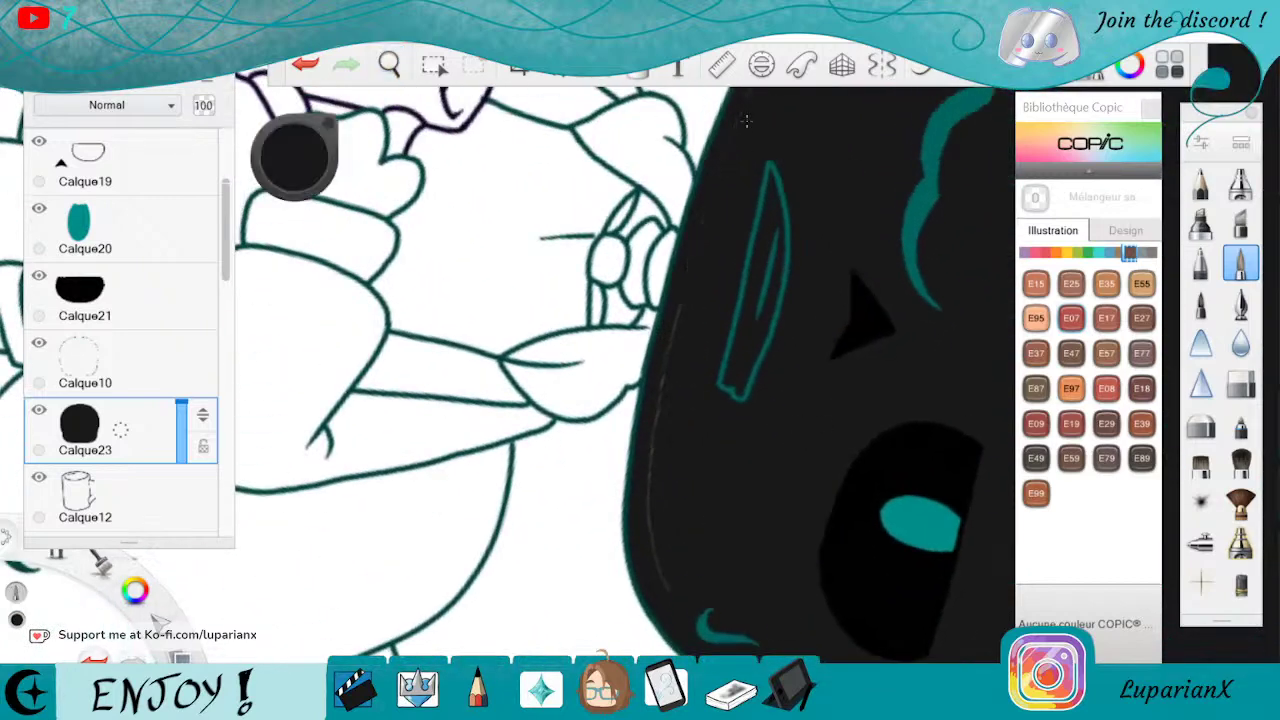
# Paint out the last seams inside the outline under the mouth and along the opposite lower cheek
pyautogui.click(389, 64)
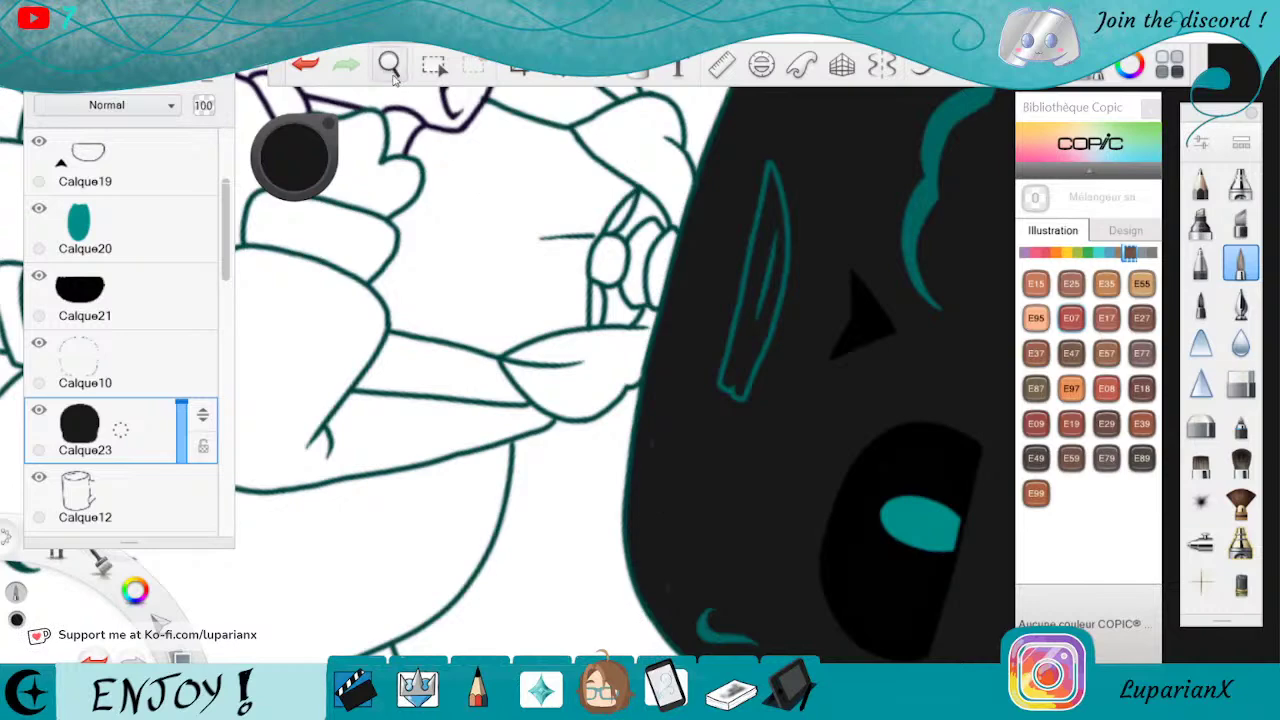
pyautogui.moveTo(820, 108); pyautogui.dragTo(640, 441)
pyautogui.click(684, 371)
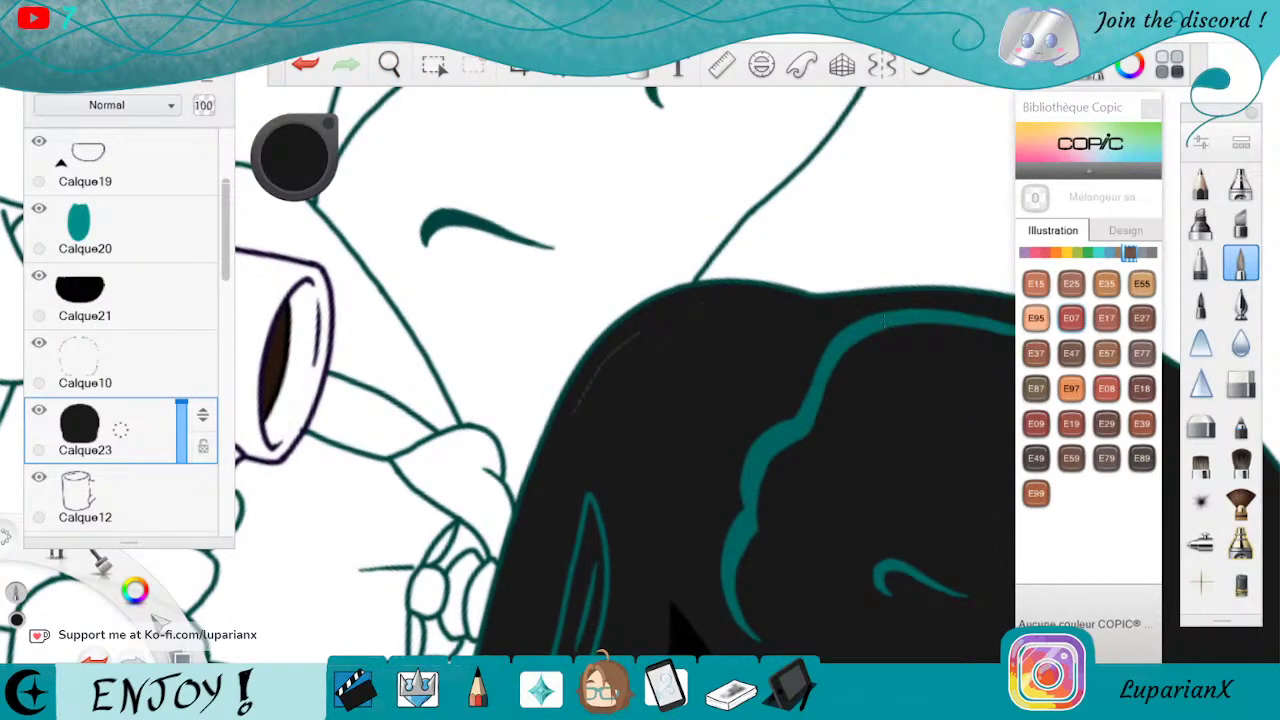
pyautogui.press('space')
pyautogui.moveTo(558, 477); pyautogui.dragTo(803, 306)
pyautogui.moveTo(691, 448)
pyautogui.mouseDown()
pyautogui.moveTo(708, 452)
pyautogui.moveTo(682, 438)
pyautogui.mouseUp()
pyautogui.moveTo(677, 491); pyautogui.dragTo(756, 398)
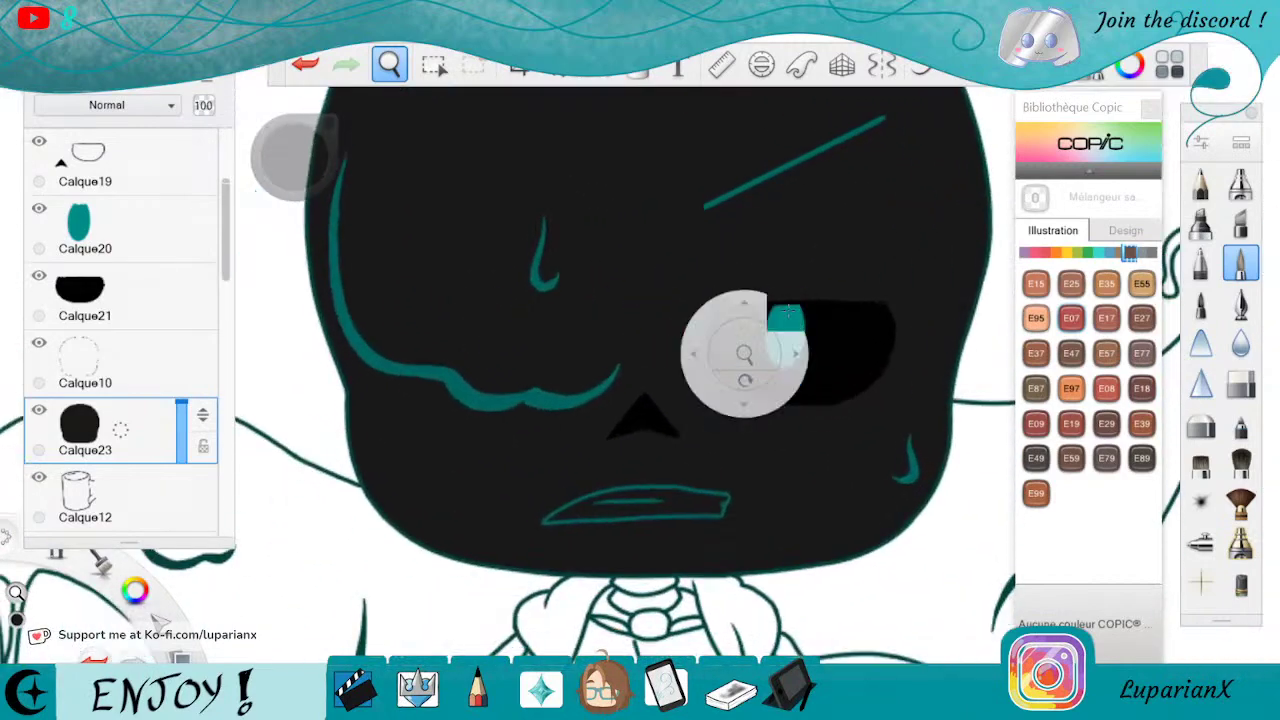
# Paint the inside of the mouth white on a new layer above the head colour and tidy its edge with the eraser
pyautogui.moveTo(131, 419); pyautogui.dragTo(138, 362)
pyautogui.moveTo(135, 590); pyautogui.dragTo(180, 632)
pyautogui.click(389, 64)
pyautogui.moveTo(708, 499)
pyautogui.mouseDown()
pyautogui.moveTo(814, 425)
pyautogui.moveTo(788, 515)
pyautogui.moveTo(811, 420)
pyautogui.moveTo(860, 371)
pyautogui.mouseUp()
pyautogui.click(892, 331)
pyautogui.moveTo(782, 197)
pyautogui.mouseDown()
pyautogui.moveTo(712, 256)
pyautogui.moveTo(815, 186)
pyautogui.moveTo(682, 362)
pyautogui.mouseUp()
pyautogui.moveTo(772, 250)
pyautogui.mouseDown()
pyautogui.moveTo(650, 380)
pyautogui.moveTo(610, 398)
pyautogui.moveTo(772, 250)
pyautogui.mouseUp()
pyautogui.moveTo(628, 375); pyautogui.dragTo(563, 520)
pyautogui.moveTo(620, 410)
pyautogui.mouseDown()
pyautogui.moveTo(590, 495)
pyautogui.moveTo(672, 388)
pyautogui.mouseUp()
pyautogui.moveTo(755, 283); pyautogui.dragTo(697, 378)
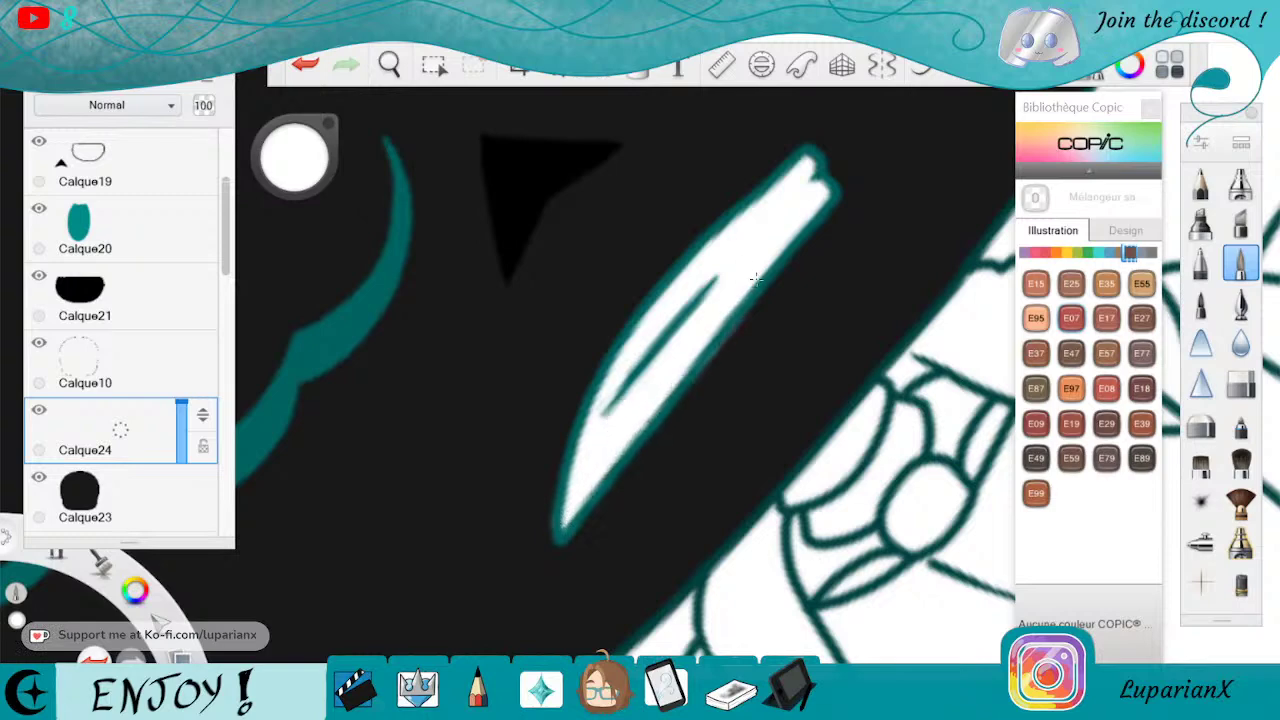
pyautogui.click(1241, 383)
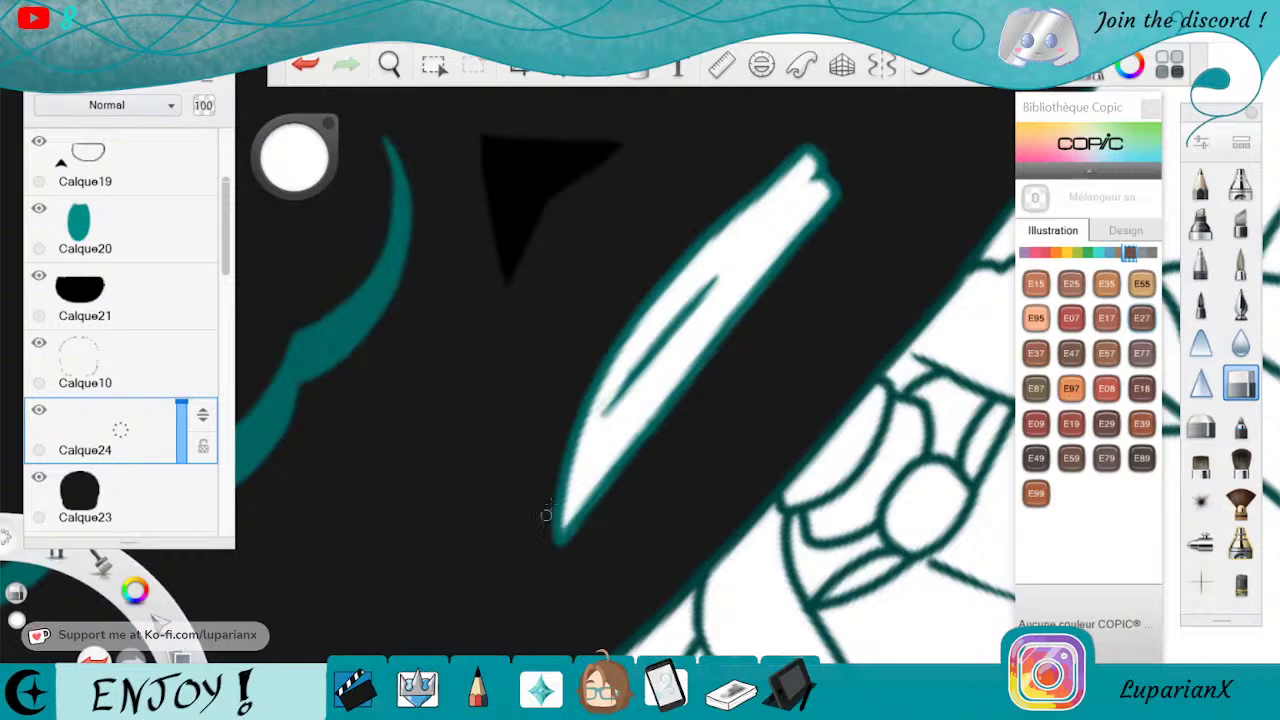
# Lower the opacity of the near-black head layer and add a new layer directly above it
pyautogui.click(390, 65)
pyautogui.moveTo(640, 362)
pyautogui.mouseDown()
pyautogui.moveTo(589, 374)
pyautogui.moveTo(766, 486)
pyautogui.moveTo(734, 457)
pyautogui.mouseUp()
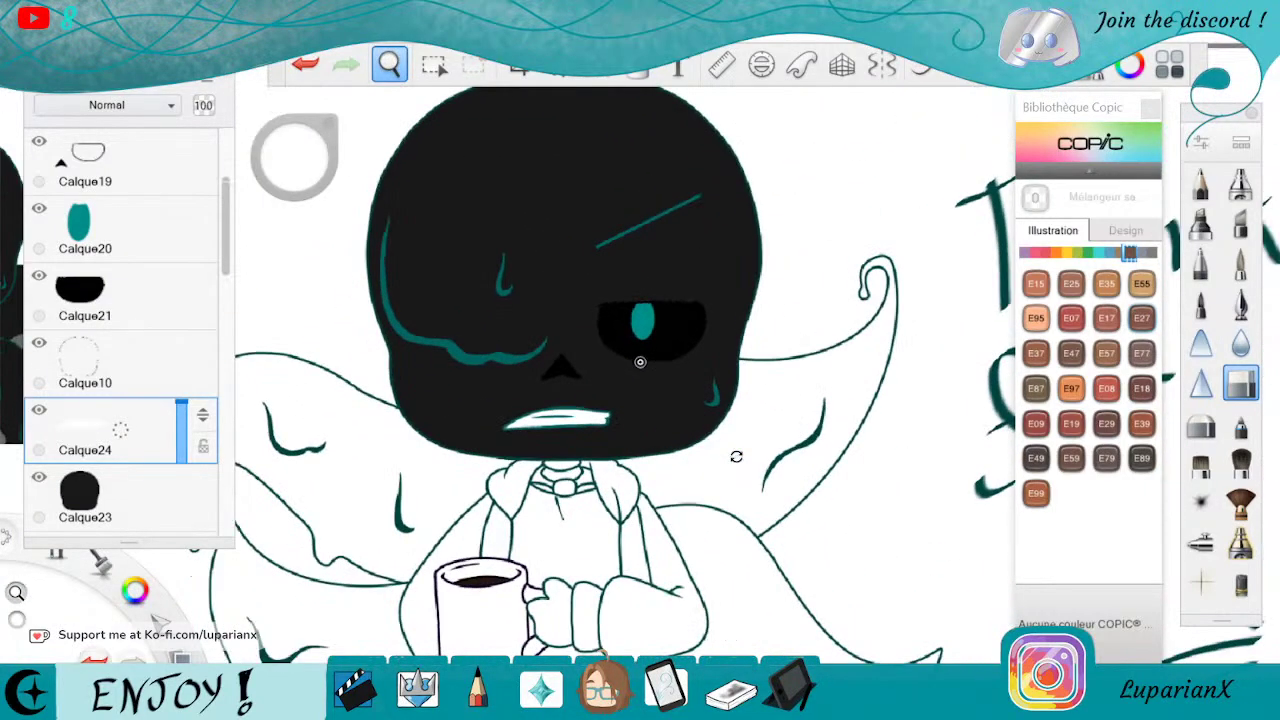
pyautogui.moveTo(611, 474); pyautogui.dragTo(674, 543)
pyautogui.moveTo(566, 552); pyautogui.dragTo(639, 445)
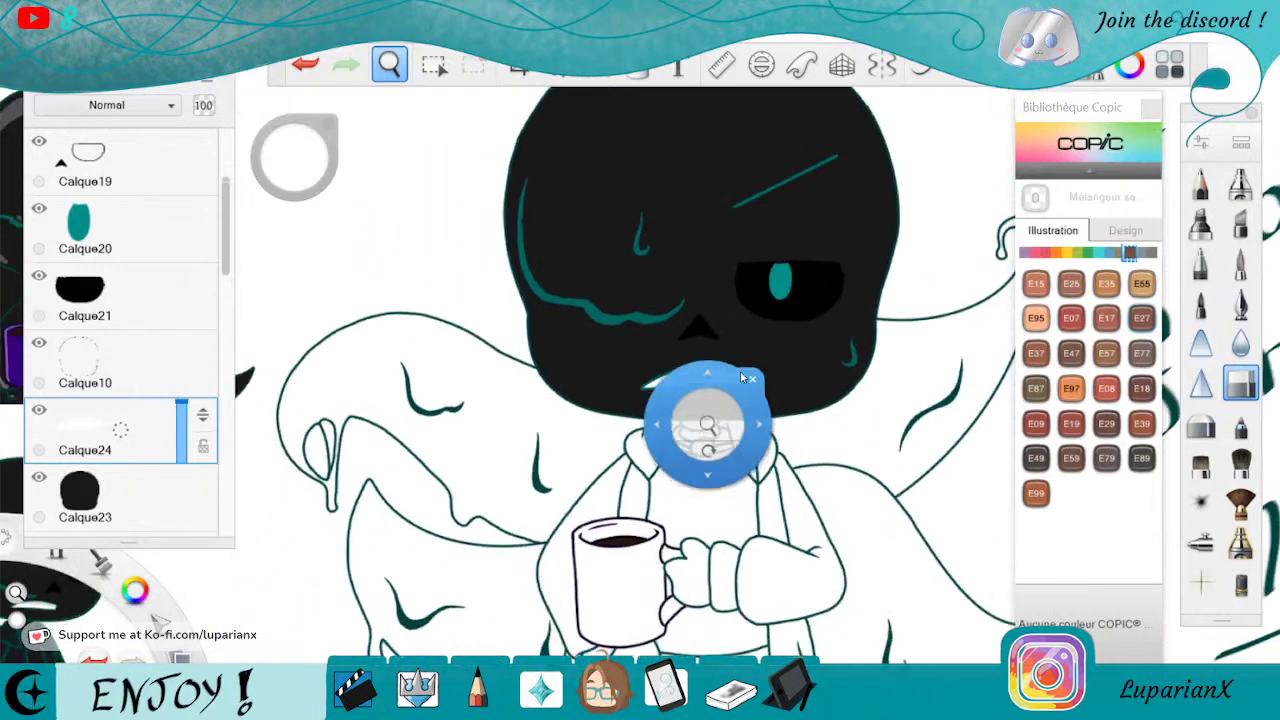
pyautogui.click(749, 379)
pyautogui.moveTo(227, 245); pyautogui.dragTo(229, 296)
pyautogui.click(167, 308)
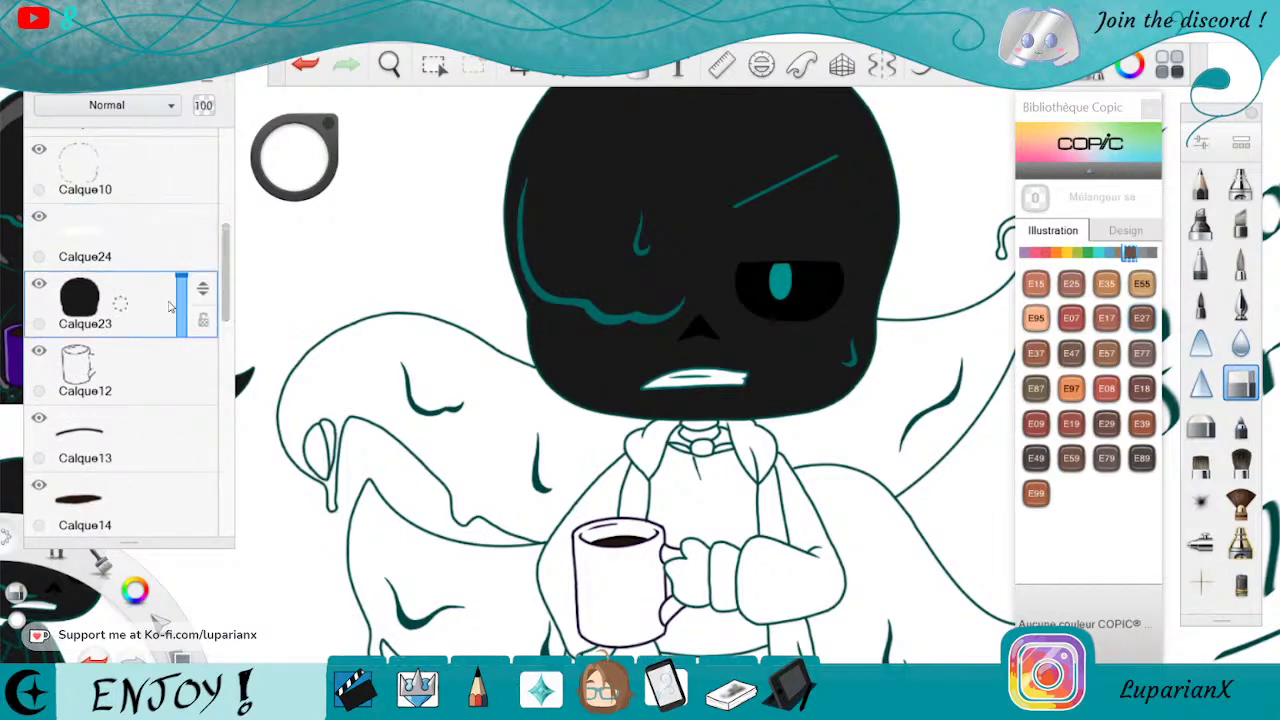
pyautogui.click(184, 310)
pyautogui.moveTo(150, 307); pyautogui.dragTo(158, 218)
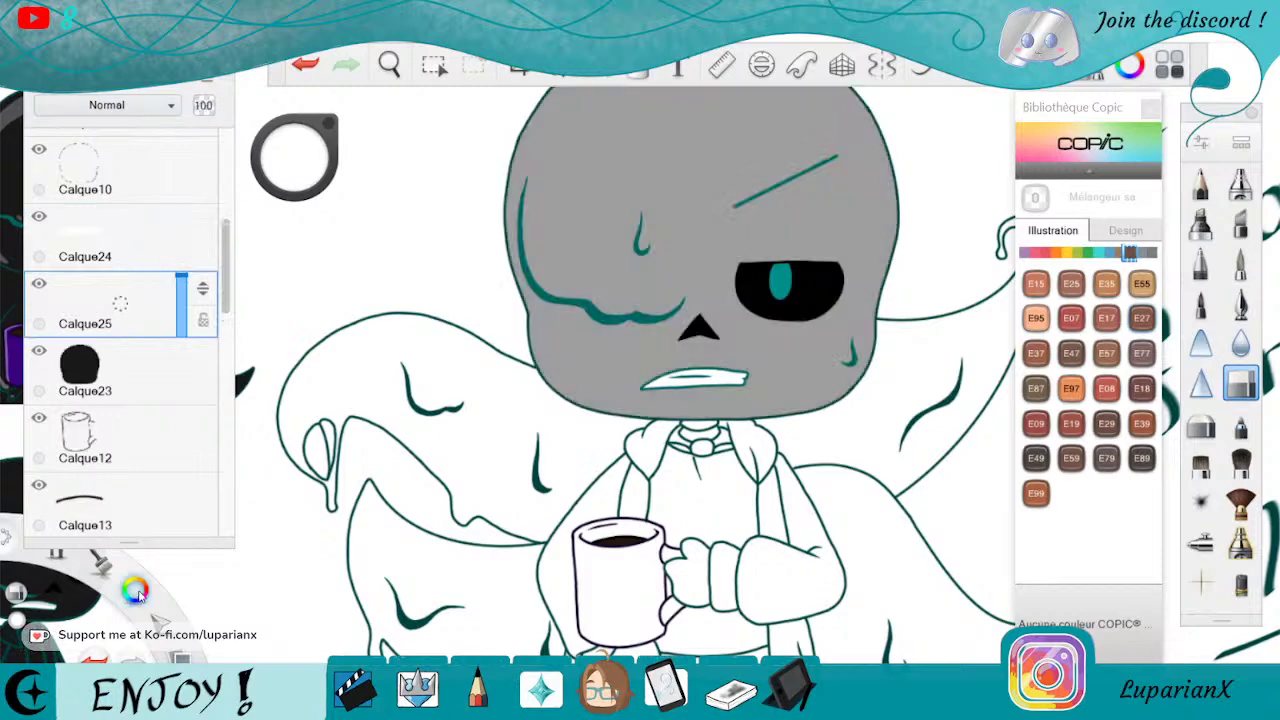
# Sample the near-black from the coloured reference character as the brush colour
pyautogui.moveTo(329, 343); pyautogui.dragTo(694, 357)
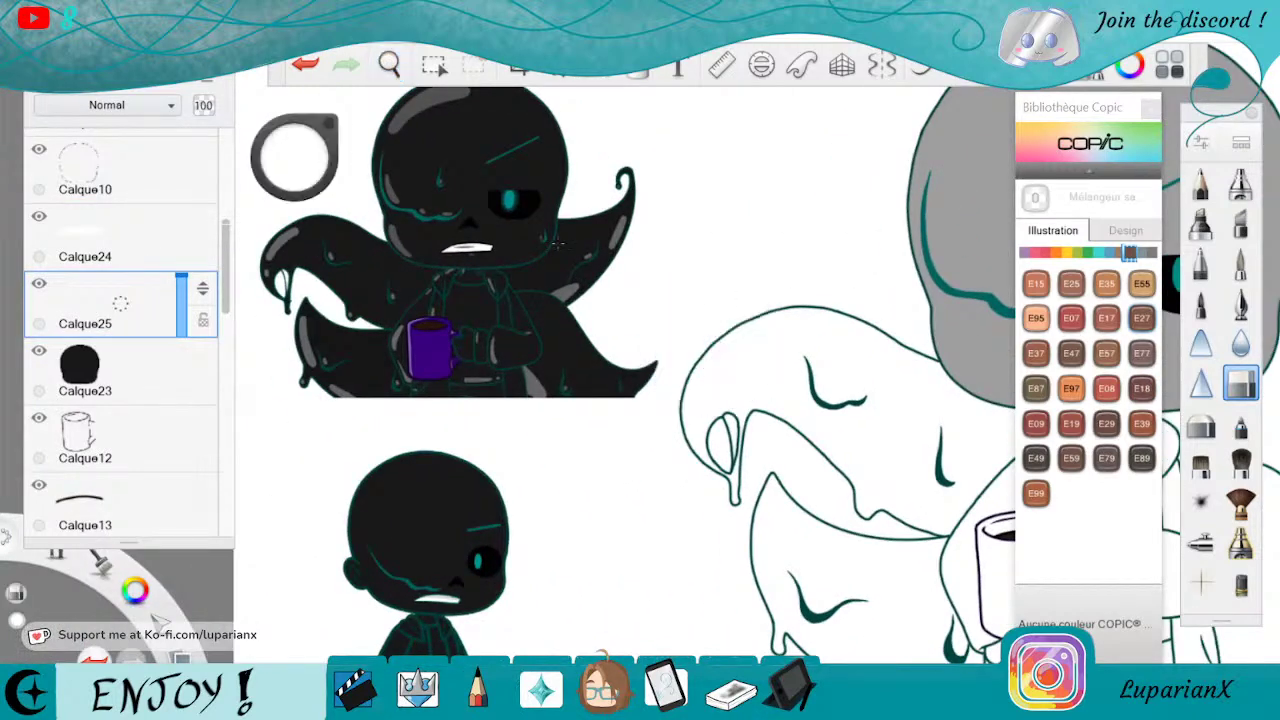
pyautogui.click(295, 158)
pyautogui.click(291, 239)
pyautogui.click(420, 150)
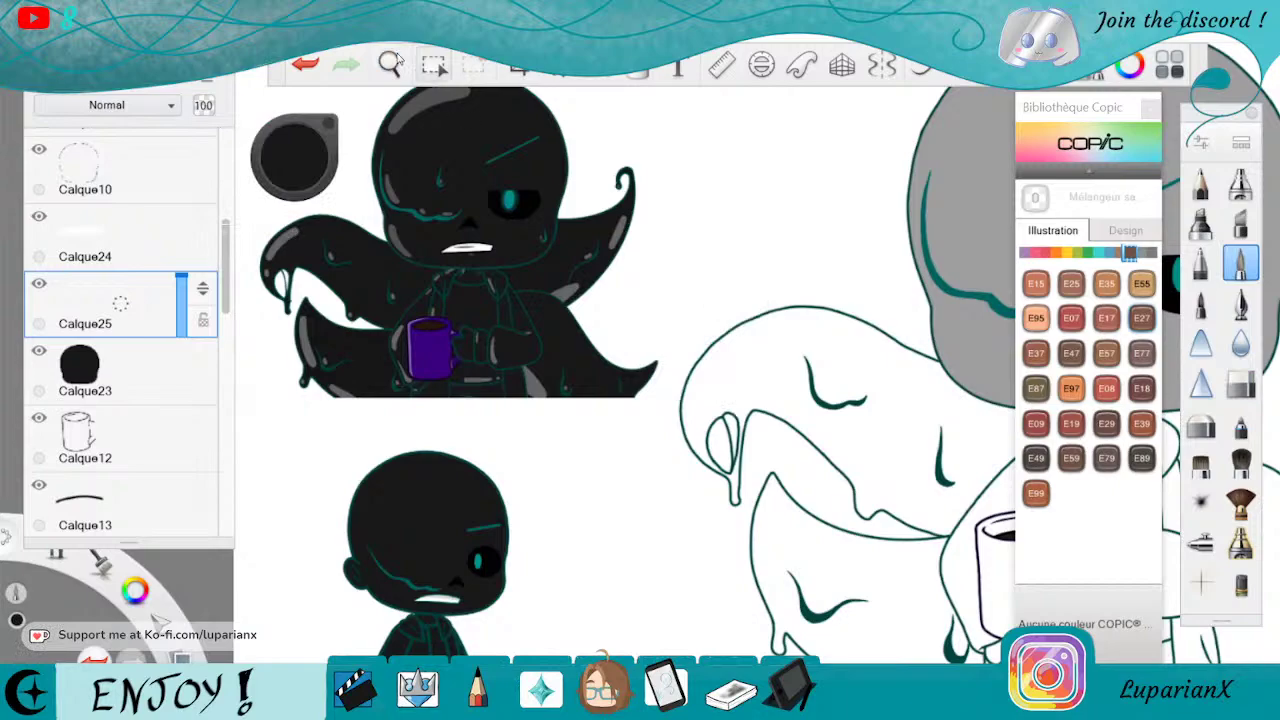
# Outline a rounded near-black patch inside the teal drip line over the covered eye and forehead, and fill it
pyautogui.click(389, 64)
pyautogui.moveTo(975, 355)
pyautogui.mouseDown()
pyautogui.moveTo(475, 505)
pyautogui.moveTo(552, 338)
pyautogui.mouseUp()
pyautogui.moveTo(432, 372); pyautogui.dragTo(668, 504)
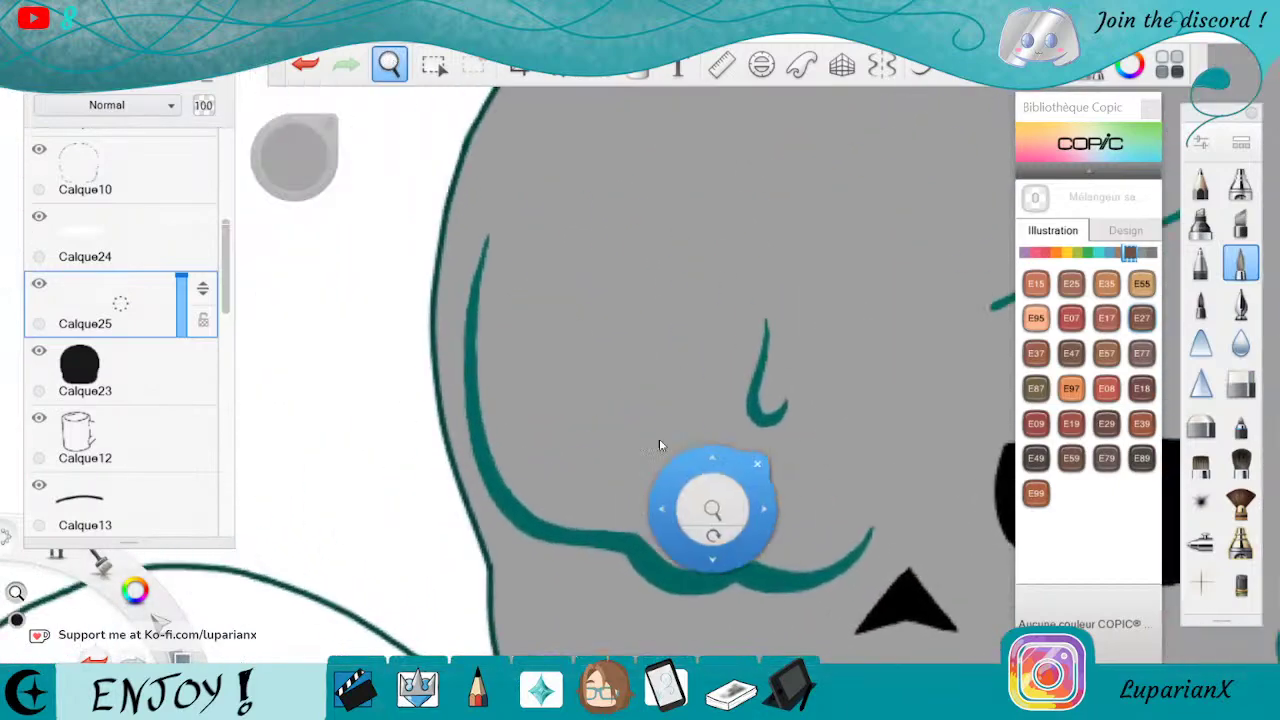
pyautogui.moveTo(666, 430); pyautogui.dragTo(677, 393)
pyautogui.click(738, 357)
pyautogui.moveTo(441, 190)
pyautogui.mouseDown()
pyautogui.moveTo(433, 400)
pyautogui.moveTo(452, 476)
pyautogui.moveTo(508, 540)
pyautogui.moveTo(626, 555)
pyautogui.moveTo(685, 595)
pyautogui.moveTo(868, 597)
pyautogui.moveTo(885, 555)
pyautogui.moveTo(877, 581)
pyautogui.moveTo(912, 549)
pyautogui.mouseUp()
pyautogui.click(910, 521)
pyautogui.moveTo(870, 588)
pyautogui.mouseDown()
pyautogui.moveTo(935, 537)
pyautogui.moveTo(960, 437)
pyautogui.moveTo(857, 208)
pyautogui.moveTo(610, 118)
pyautogui.moveTo(447, 207)
pyautogui.moveTo(436, 160)
pyautogui.moveTo(465, 135)
pyautogui.moveTo(500, 136)
pyautogui.mouseUp()
pyautogui.click(637, 68)
pyautogui.click(630, 228)
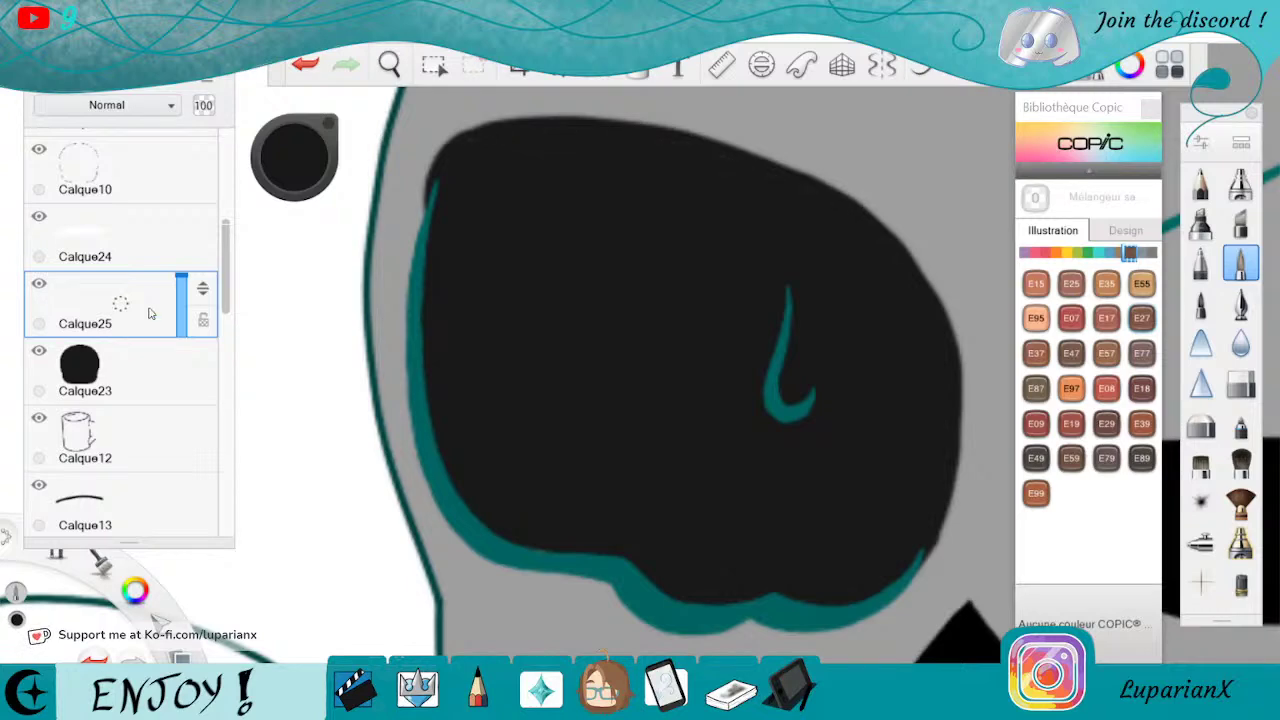
# Fade the patch layer, add a new layer above it and paint the forehead drip near-black
pyautogui.click(182, 307)
pyautogui.hotkey('ctrl', 'l')
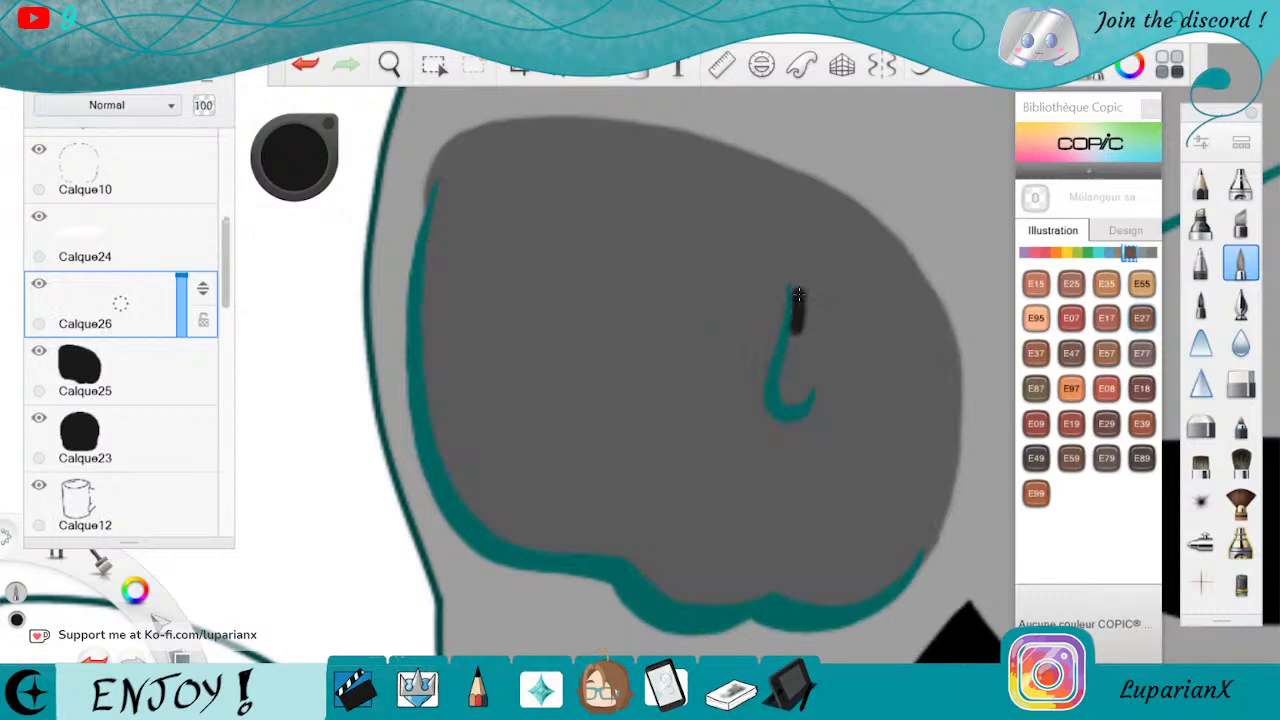
pyautogui.moveTo(798, 293)
pyautogui.mouseDown()
pyautogui.moveTo(816, 346)
pyautogui.moveTo(805, 395)
pyautogui.mouseUp()
pyautogui.moveTo(800, 330); pyautogui.dragTo(790, 398)
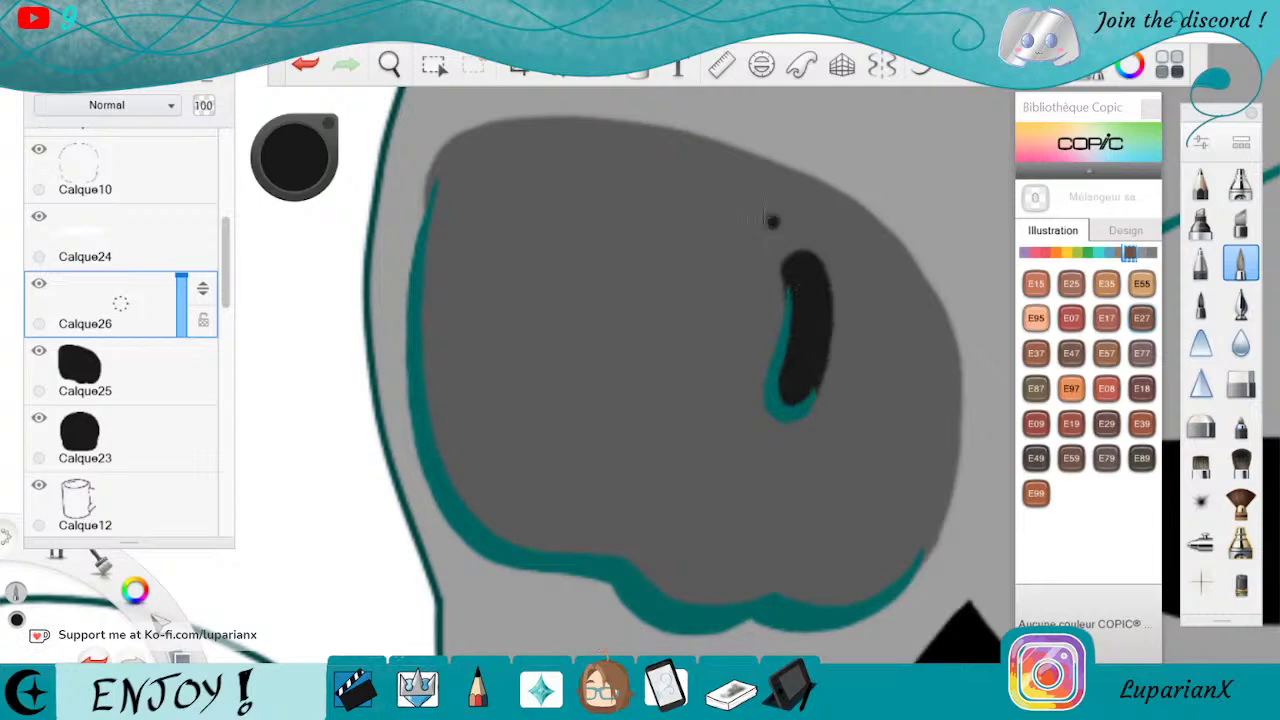
# Paint the small drip on the open-eye cheek near-black, redoing the first stroke inside the teal curve
pyautogui.click(390, 65)
pyautogui.moveTo(462, 140); pyautogui.dragTo(574, 360)
pyautogui.moveTo(718, 480)
pyautogui.mouseDown()
pyautogui.moveTo(528, 456)
pyautogui.moveTo(697, 354)
pyautogui.mouseUp()
pyautogui.click(771, 289)
pyautogui.moveTo(680, 432); pyautogui.dragTo(652, 384)
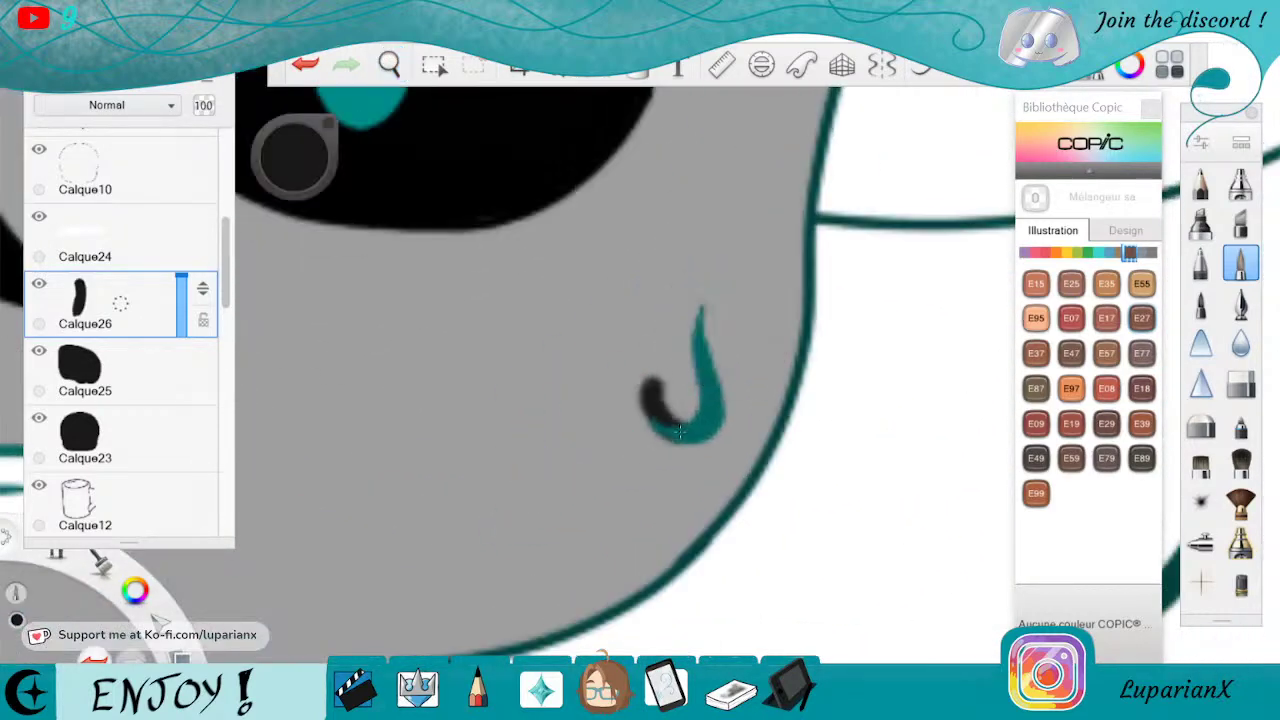
pyautogui.hotkey('ctrl', 'z')
pyautogui.moveTo(683, 426)
pyautogui.mouseDown()
pyautogui.moveTo(645, 395)
pyautogui.moveTo(636, 340)
pyautogui.moveTo(668, 292)
pyautogui.moveTo(700, 370)
pyautogui.moveTo(688, 398)
pyautogui.mouseUp()
pyautogui.moveTo(704, 280)
pyautogui.mouseDown()
pyautogui.moveTo(684, 412)
pyautogui.moveTo(690, 395)
pyautogui.mouseUp()
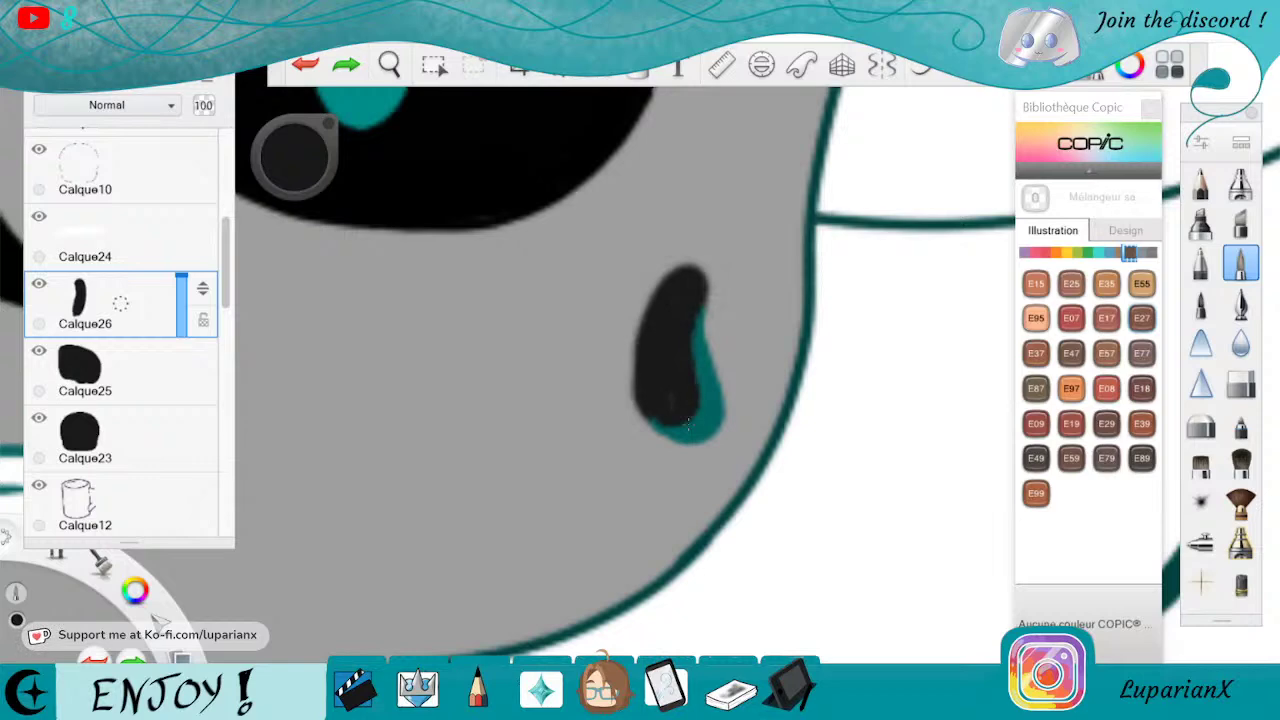
# Restore the face patch layer and the head colour layer to 100 opacity
pyautogui.click(158, 367)
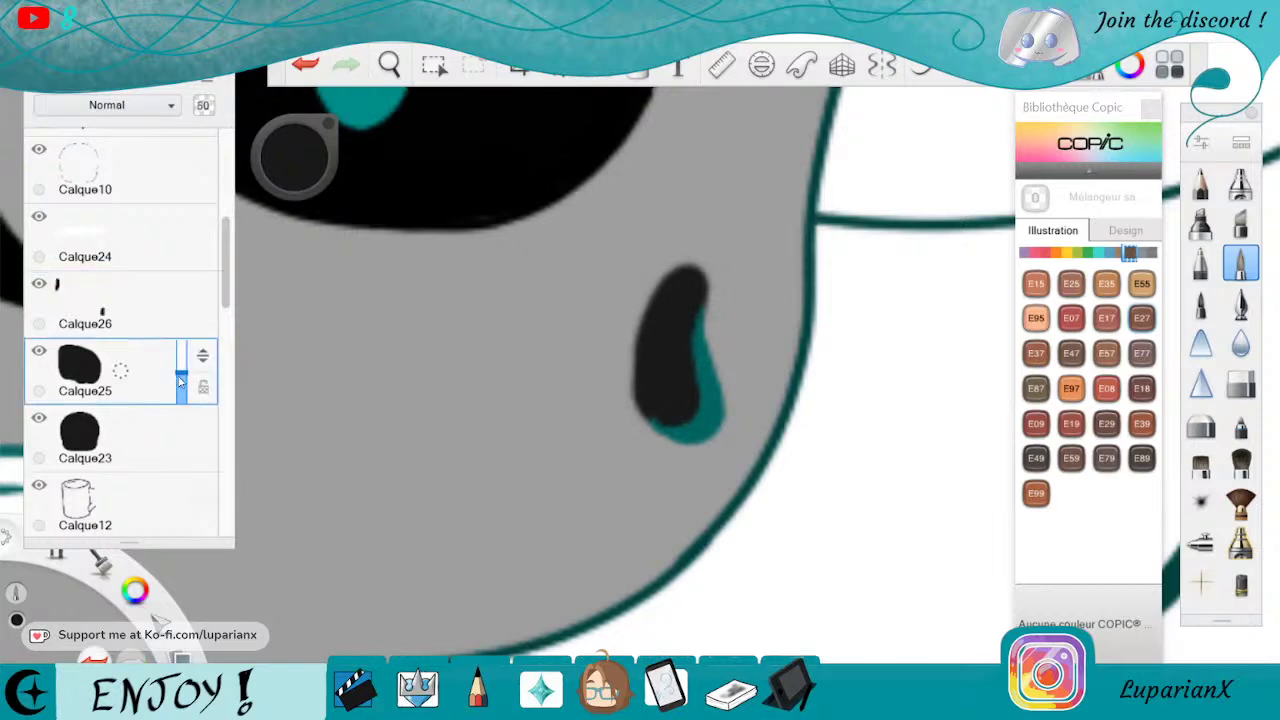
pyautogui.click(158, 446)
pyautogui.click(390, 63)
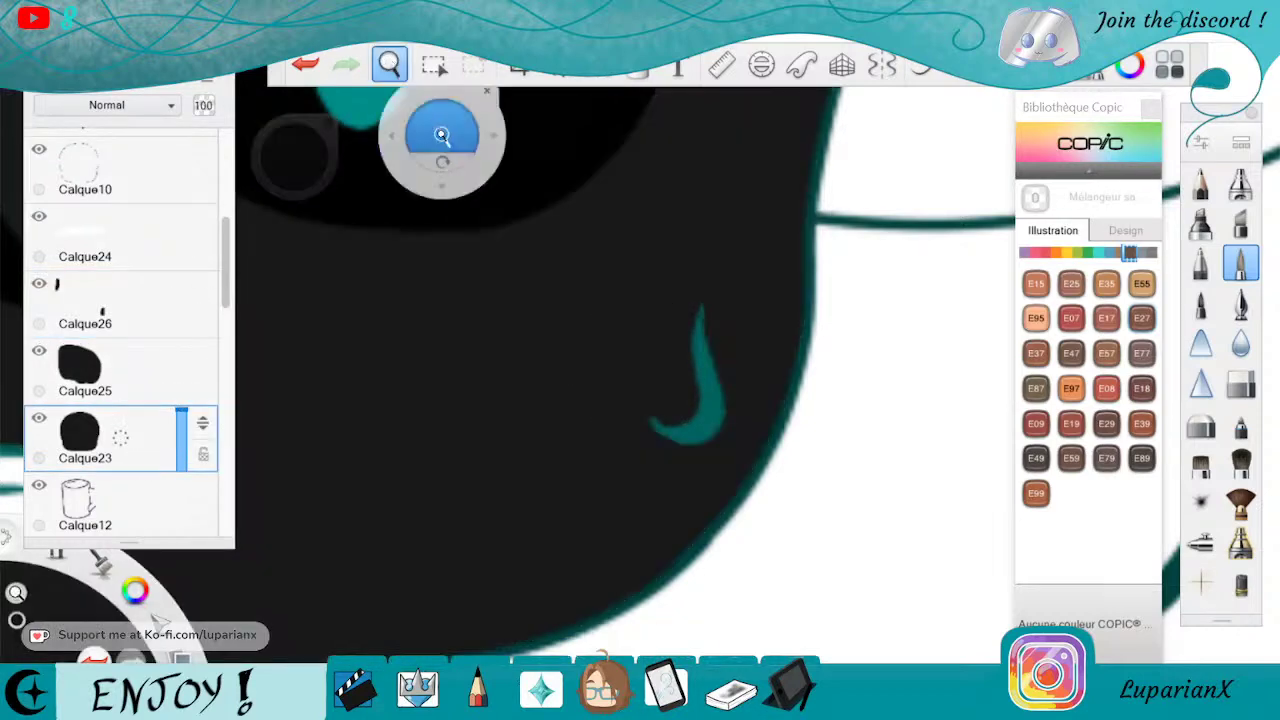
pyautogui.moveTo(443, 136); pyautogui.dragTo(350, 300)
pyautogui.moveTo(540, 420)
pyautogui.mouseDown()
pyautogui.moveTo(677, 563)
pyautogui.moveTo(586, 437)
pyautogui.moveTo(592, 485)
pyautogui.moveTo(691, 366)
pyautogui.mouseUp()
pyautogui.click(735, 322)
# Paint the two stacked neck sections under the chin near-black, each on its own new layer below the body line art
pyautogui.moveTo(222, 233); pyautogui.dragTo(225, 333)
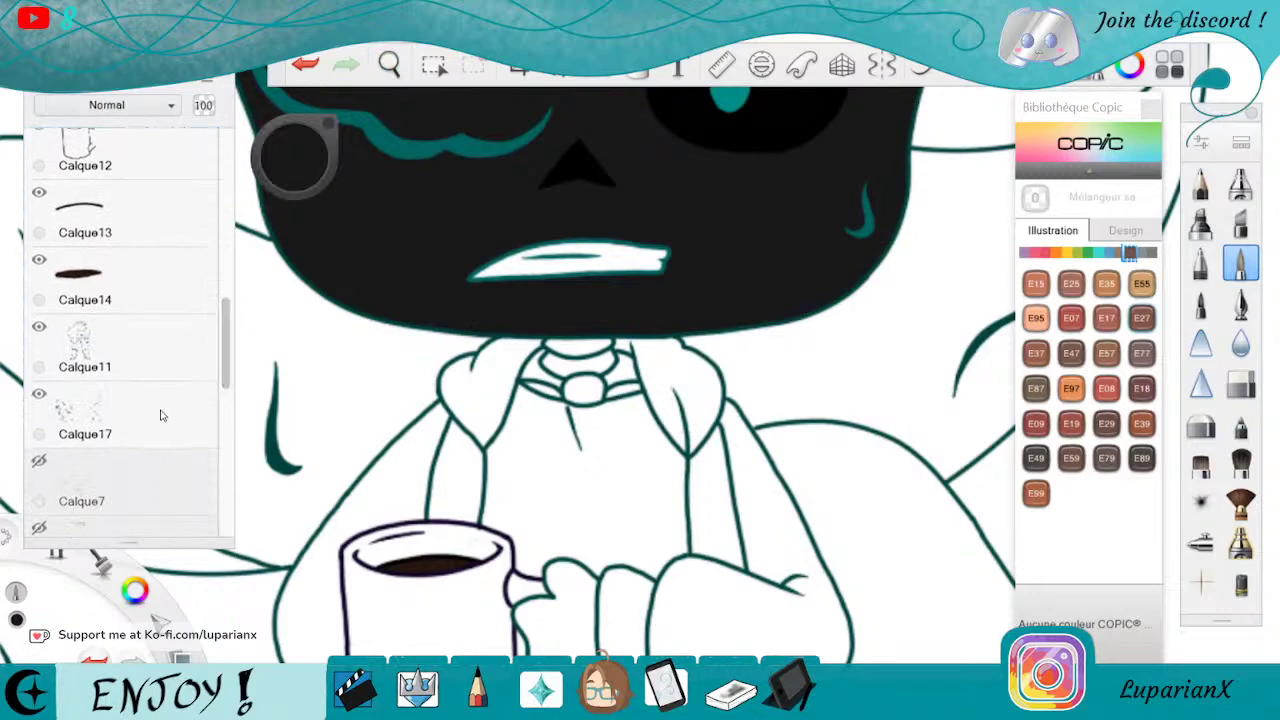
pyautogui.moveTo(144, 410); pyautogui.dragTo(160, 324)
pyautogui.click(389, 65)
pyautogui.moveTo(616, 296); pyautogui.dragTo(530, 540)
pyautogui.moveTo(602, 471); pyautogui.dragTo(672, 290)
pyautogui.click(678, 285)
pyautogui.moveTo(615, 195)
pyautogui.mouseDown()
pyautogui.moveTo(594, 278)
pyautogui.moveTo(648, 165)
pyautogui.moveTo(620, 375)
pyautogui.moveTo(606, 370)
pyautogui.moveTo(590, 285)
pyautogui.mouseUp()
pyautogui.moveTo(610, 235); pyautogui.dragTo(572, 330)
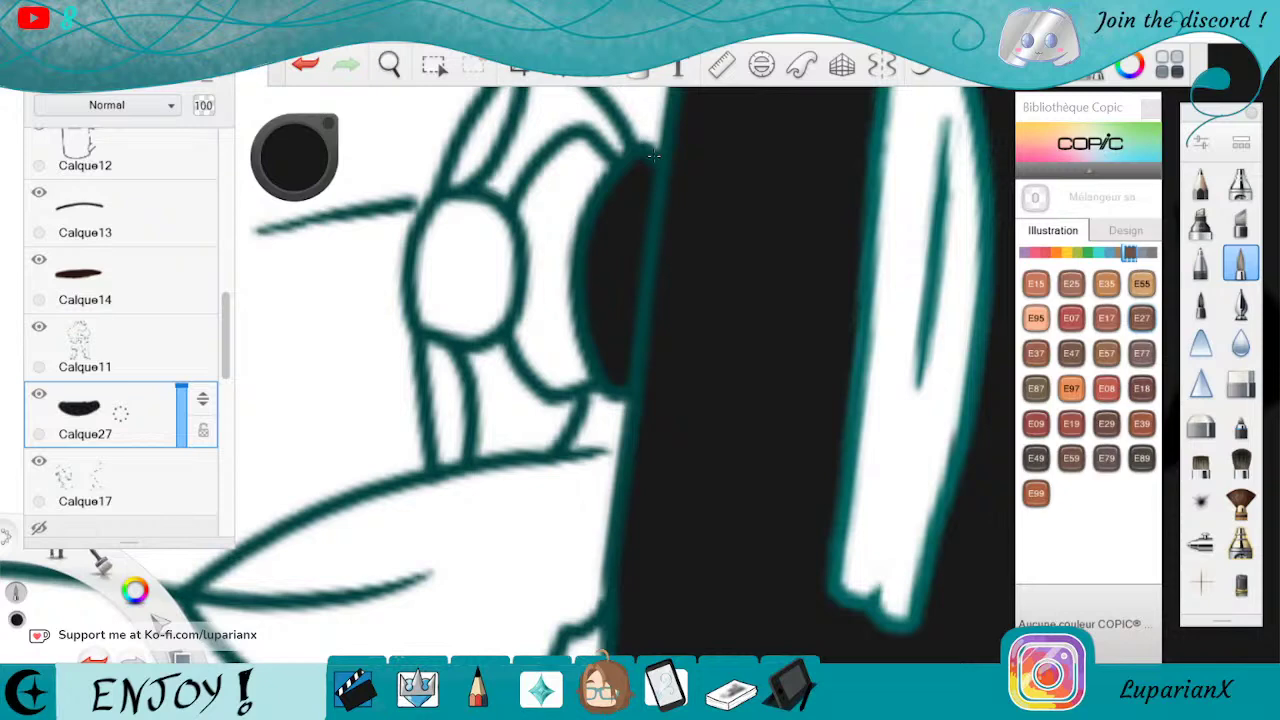
pyautogui.moveTo(138, 492); pyautogui.dragTo(148, 398)
pyautogui.moveTo(532, 350)
pyautogui.mouseDown()
pyautogui.moveTo(538, 192)
pyautogui.moveTo(590, 142)
pyautogui.moveTo(564, 252)
pyautogui.moveTo(578, 376)
pyautogui.moveTo(546, 380)
pyautogui.moveTo(556, 330)
pyautogui.mouseUp()
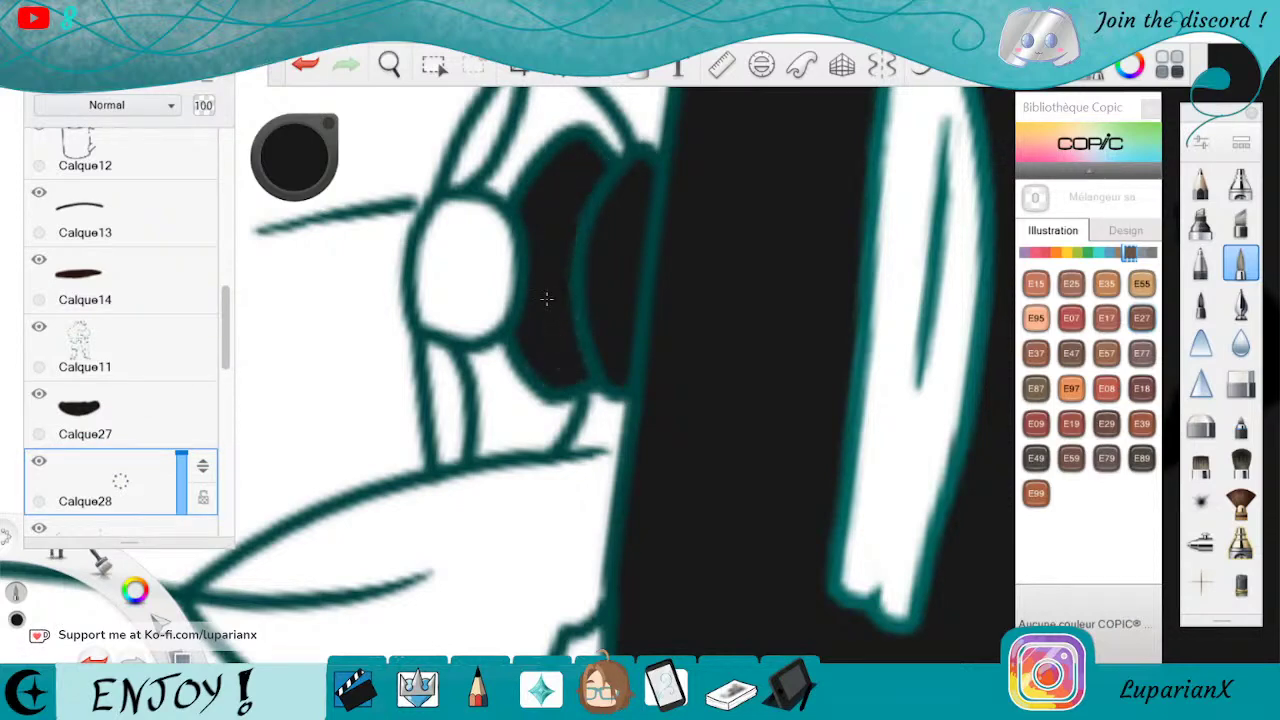
# Add a new layer below the neck layers and paint the collar gap right of the neck near-black
pyautogui.moveTo(224, 337); pyautogui.dragTo(224, 354)
pyautogui.moveTo(148, 440); pyautogui.dragTo(163, 340)
pyautogui.click(389, 64)
pyautogui.moveTo(583, 476); pyautogui.dragTo(712, 480)
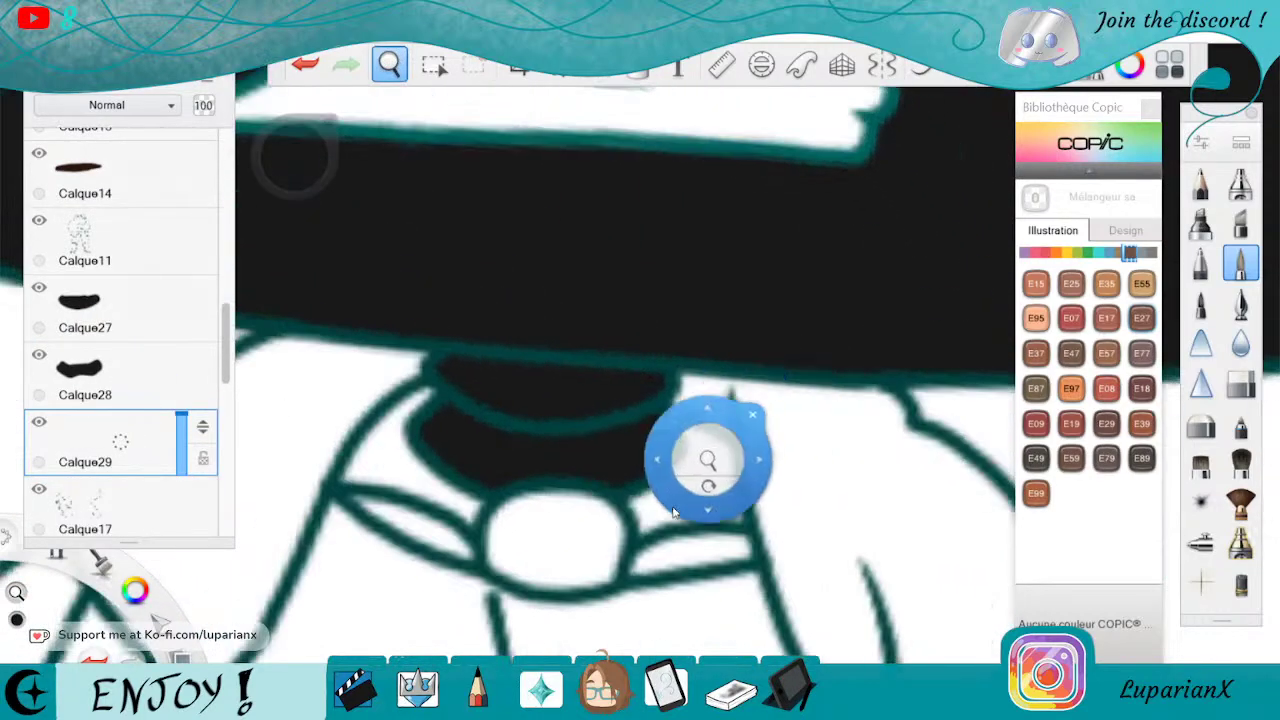
pyautogui.moveTo(750, 428); pyautogui.dragTo(824, 342)
pyautogui.click(864, 324)
pyautogui.moveTo(782, 398)
pyautogui.mouseDown()
pyautogui.moveTo(757, 426)
pyautogui.moveTo(776, 418)
pyautogui.moveTo(816, 346)
pyautogui.moveTo(838, 420)
pyautogui.moveTo(800, 425)
pyautogui.moveTo(790, 445)
pyautogui.mouseUp()
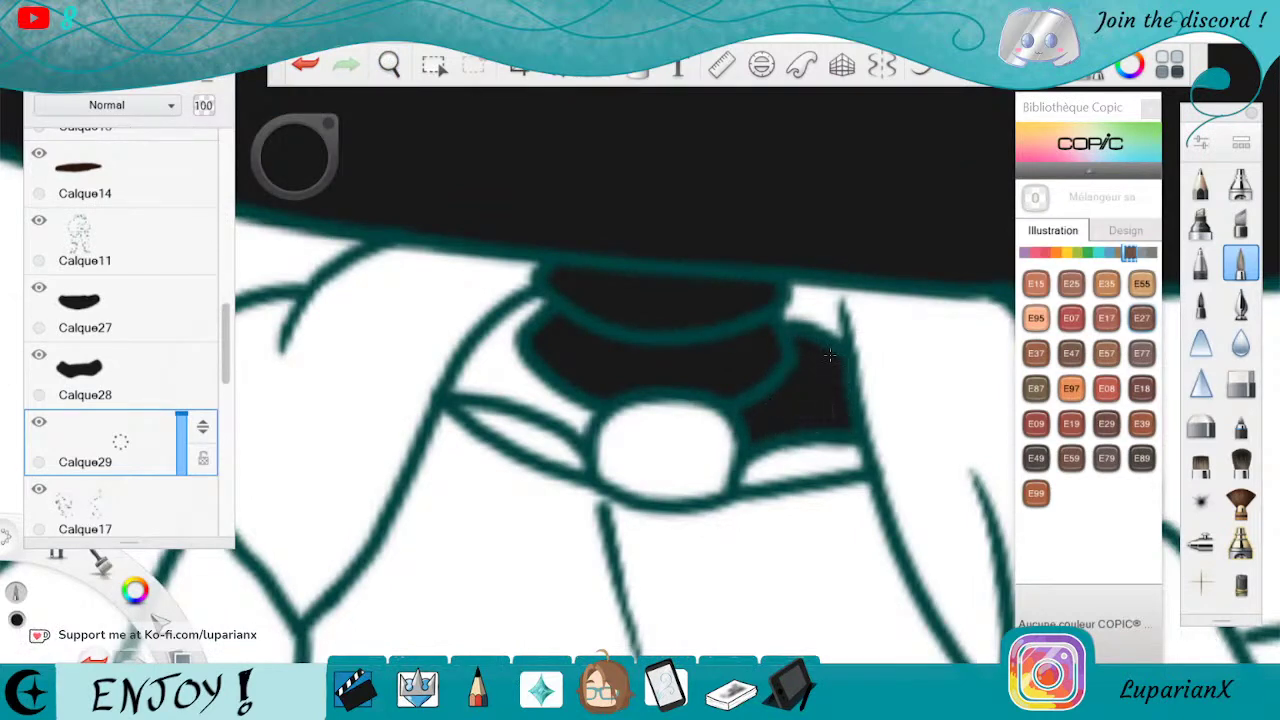
# Return to the brush after the eraser and fill the collar gap left of the neck with near-black
pyautogui.click(1230, 378)
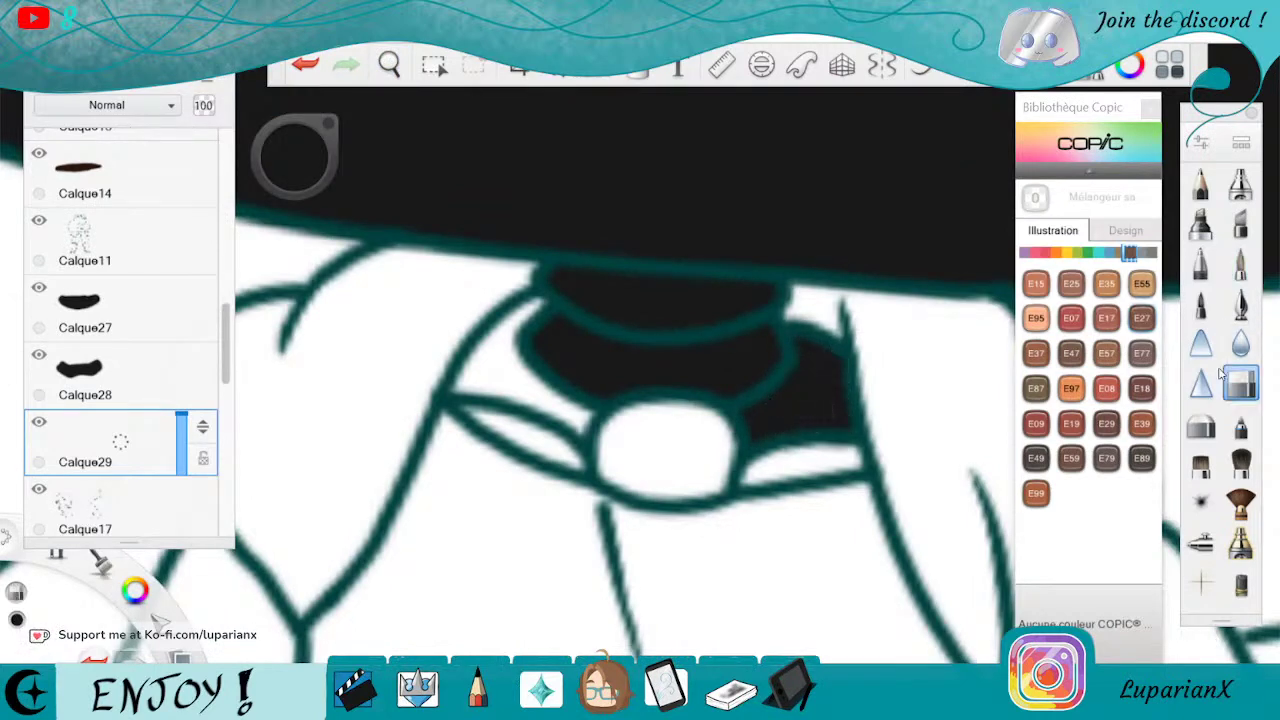
pyautogui.click(1240, 262)
pyautogui.moveTo(535, 300)
pyautogui.mouseDown()
pyautogui.moveTo(460, 386)
pyautogui.moveTo(585, 436)
pyautogui.mouseUp()
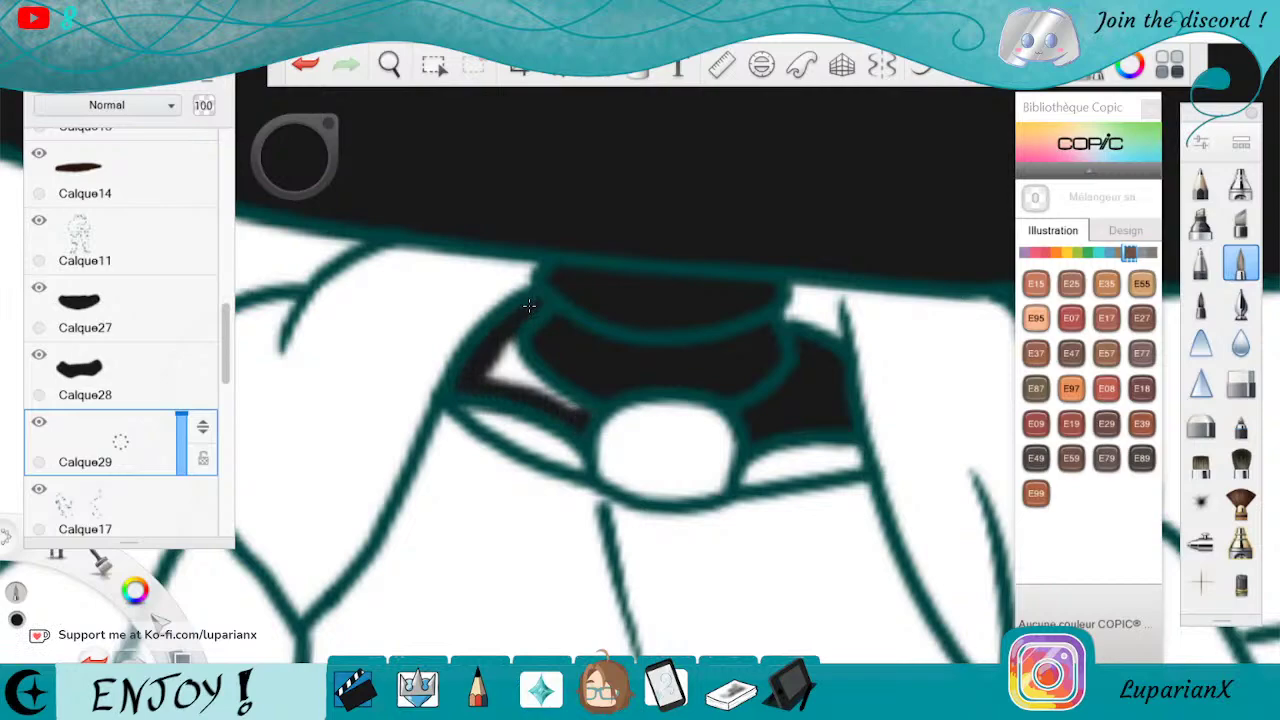
pyautogui.moveTo(515, 345); pyautogui.dragTo(495, 382)
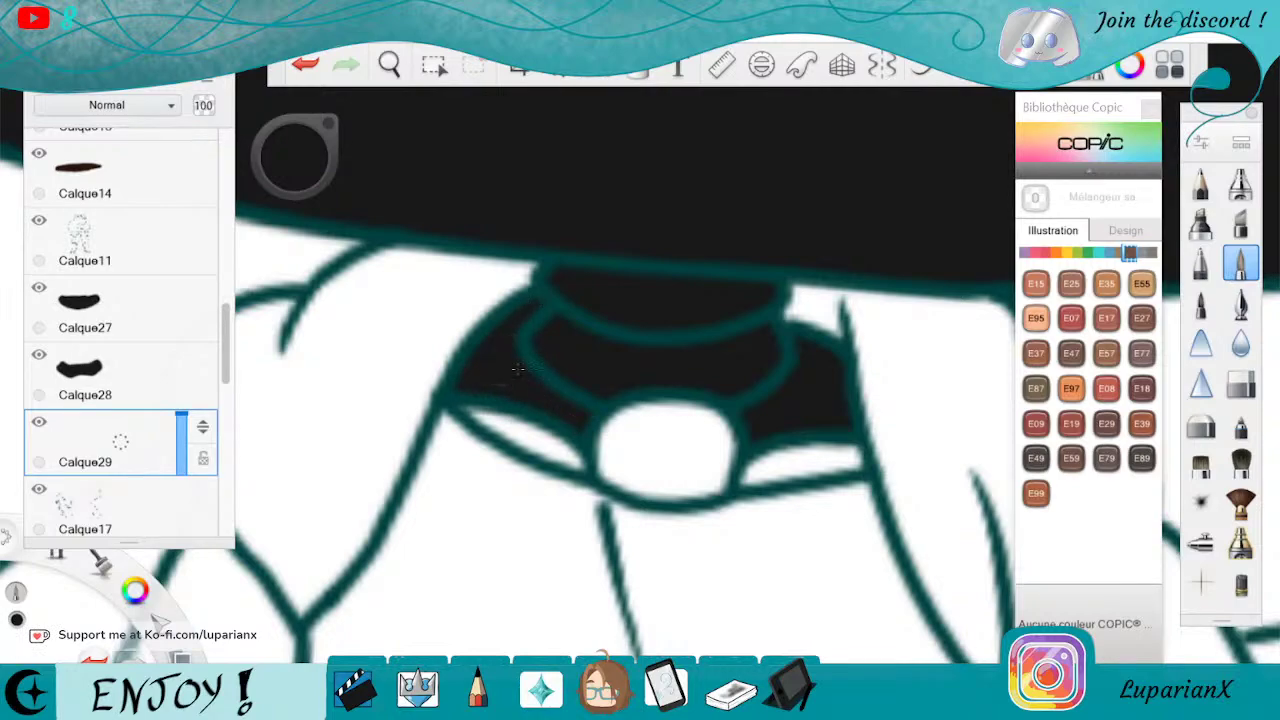
# Add a new layer below the collar gap layer and paint the oval at the base of the collar near-black
pyautogui.click(390, 62)
pyautogui.moveTo(452, 146); pyautogui.dragTo(646, 536)
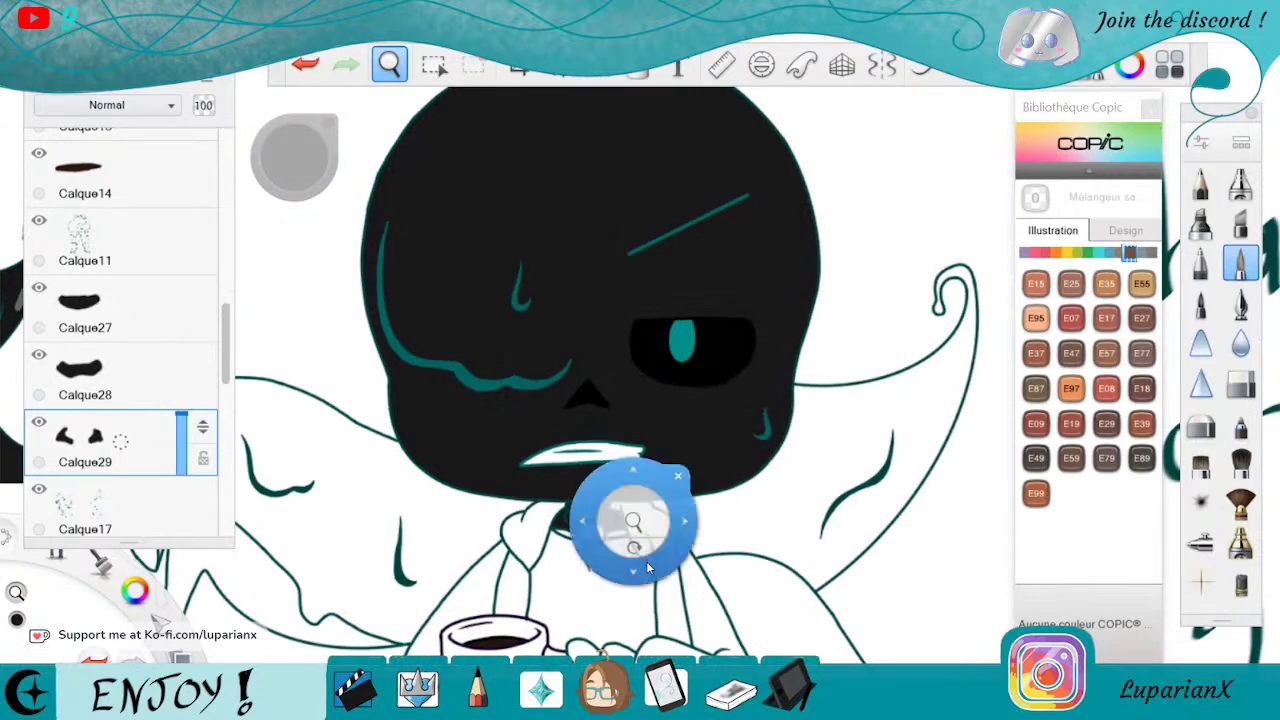
pyautogui.moveTo(645, 583); pyautogui.dragTo(647, 592)
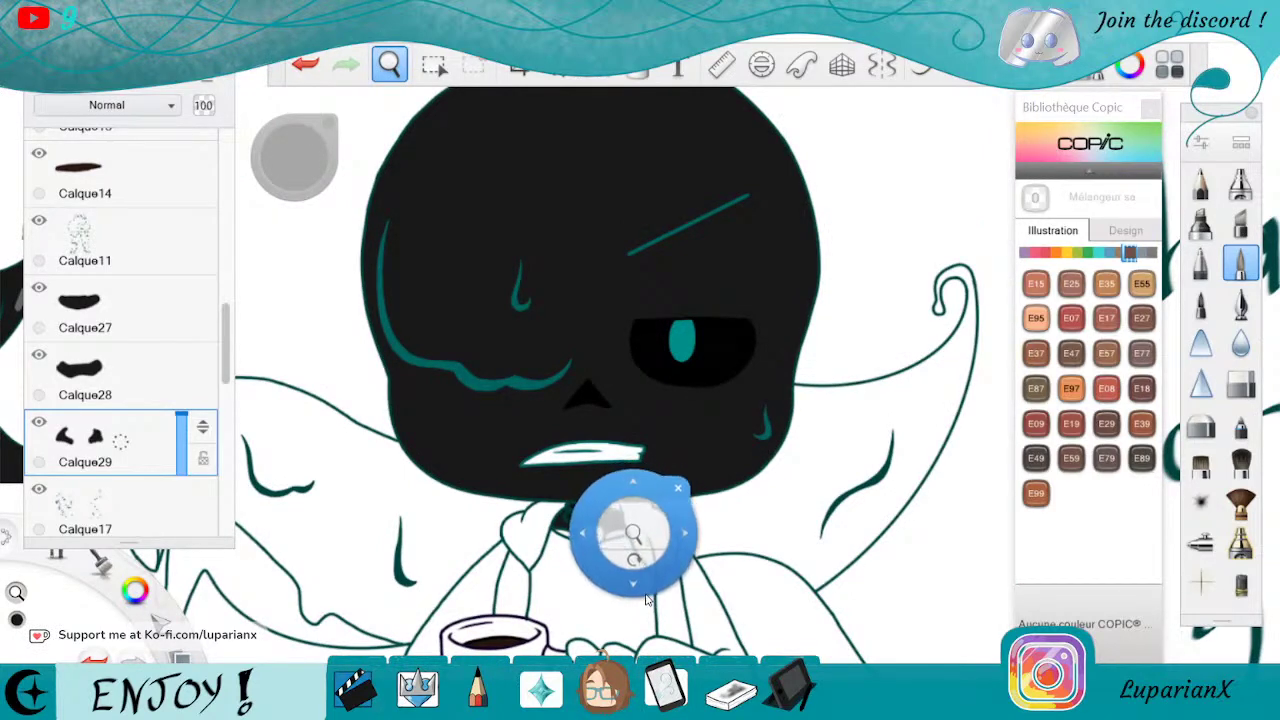
pyautogui.moveTo(645, 607); pyautogui.dragTo(646, 626)
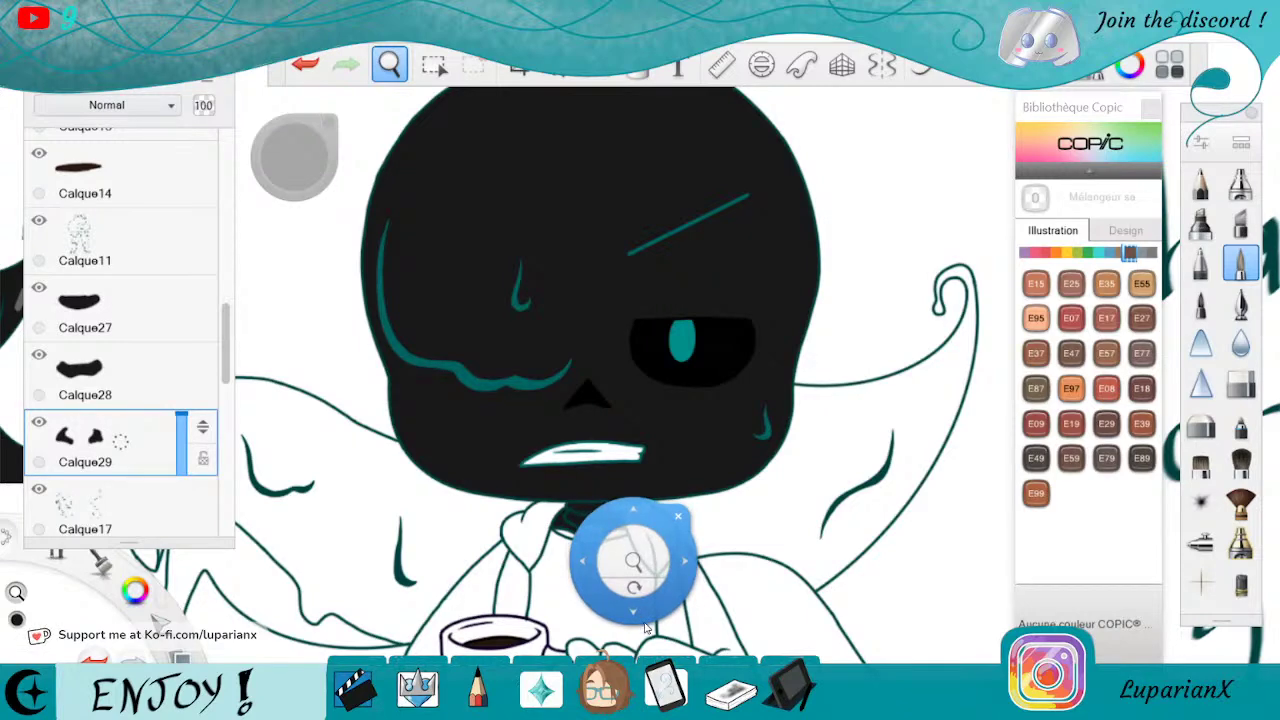
pyautogui.moveTo(645, 628); pyautogui.dragTo(645, 630)
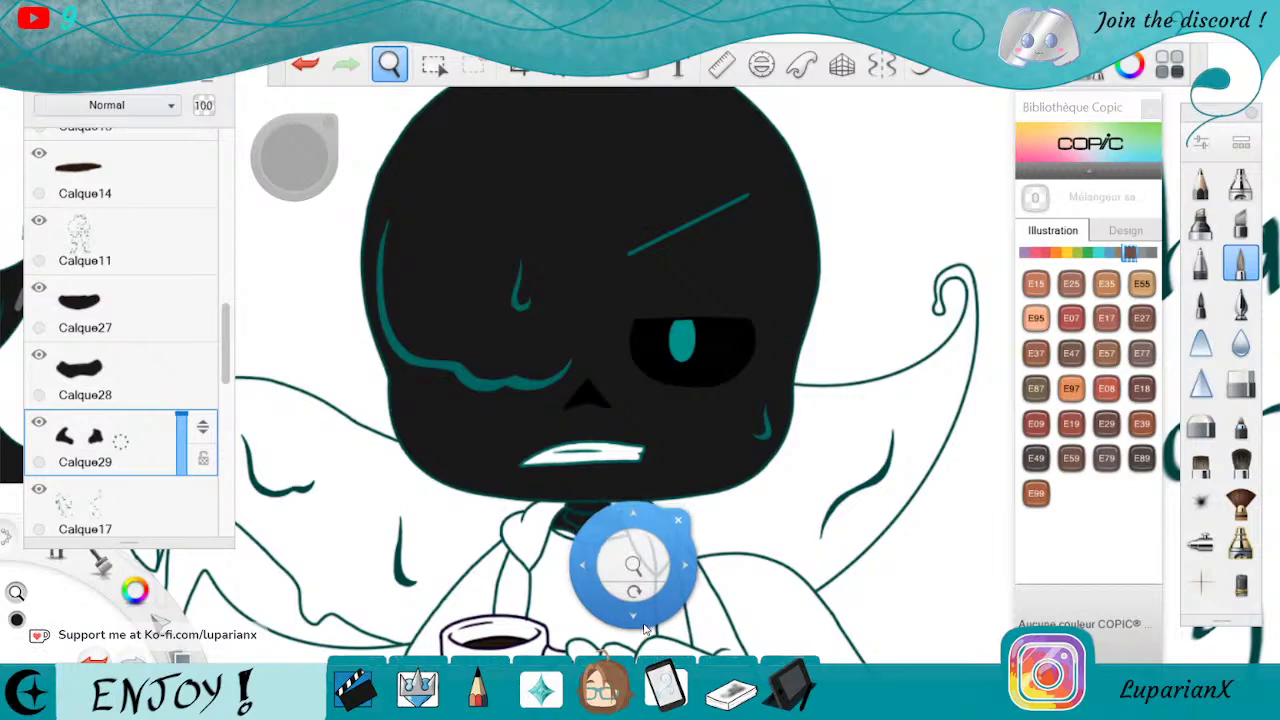
pyautogui.moveTo(636, 486); pyautogui.dragTo(640, 486)
pyautogui.moveTo(500, 648); pyautogui.dragTo(740, 334)
pyautogui.moveTo(668, 382)
pyautogui.mouseDown()
pyautogui.moveTo(668, 542)
pyautogui.moveTo(744, 489)
pyautogui.mouseUp()
pyautogui.click(790, 419)
pyautogui.click(146, 505)
pyautogui.moveTo(146, 505); pyautogui.dragTo(155, 420)
pyautogui.moveTo(651, 349)
pyautogui.mouseDown()
pyautogui.moveTo(680, 312)
pyautogui.moveTo(725, 302)
pyautogui.moveTo(658, 350)
pyautogui.mouseUp()
pyautogui.moveTo(740, 320)
pyautogui.mouseDown()
pyautogui.moveTo(750, 365)
pyautogui.moveTo(730, 395)
pyautogui.moveTo(628, 432)
pyautogui.moveTo(725, 340)
pyautogui.moveTo(735, 372)
pyautogui.mouseUp()
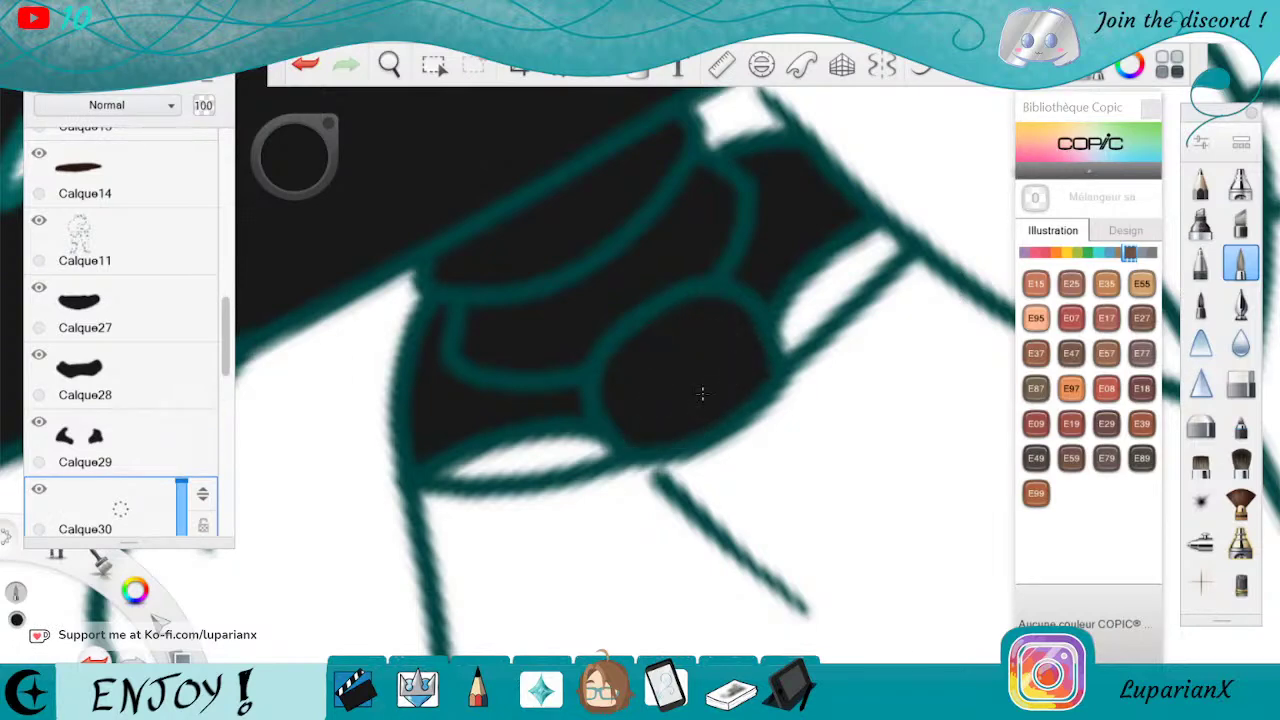
# Add a new layer below the oval's layer and paint the two thin collar strips beside the oval near-black
pyautogui.moveTo(226, 337); pyautogui.dragTo(226, 359)
pyautogui.moveTo(166, 452); pyautogui.dragTo(187, 342)
pyautogui.moveTo(820, 268)
pyautogui.mouseDown()
pyautogui.moveTo(840, 310)
pyautogui.moveTo(790, 345)
pyautogui.moveTo(870, 240)
pyautogui.moveTo(905, 225)
pyautogui.mouseUp()
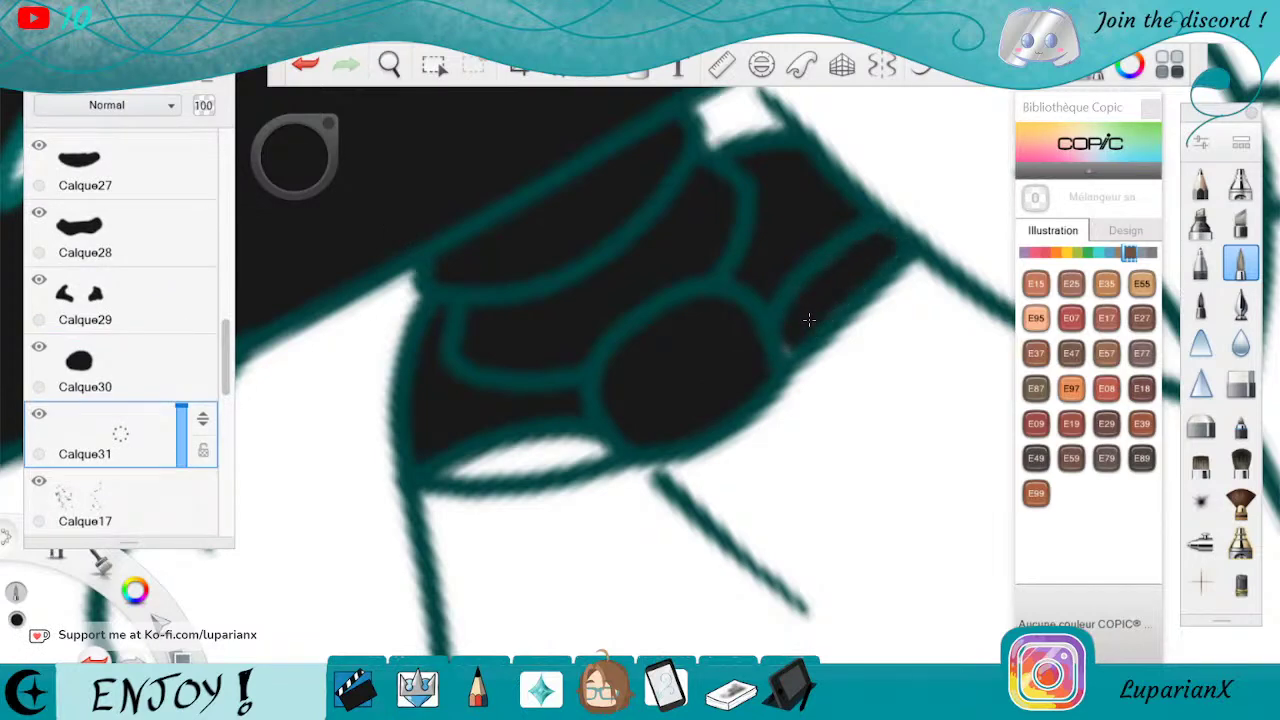
pyautogui.moveTo(586, 449)
pyautogui.mouseDown()
pyautogui.moveTo(450, 473)
pyautogui.moveTo(580, 449)
pyautogui.moveTo(605, 420)
pyautogui.mouseUp()
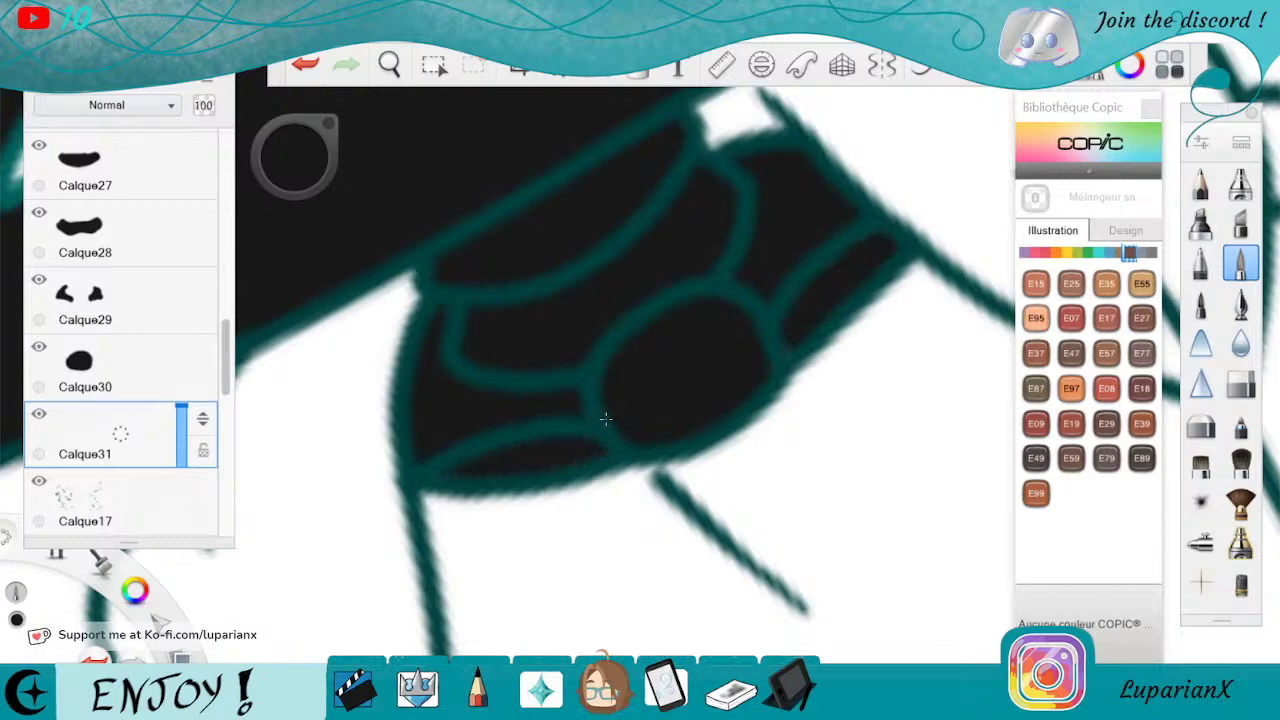
# Add a new layer below the collar strips and outline the upper finger and wrist edge of the mug-holding hand near-black
pyautogui.press('space')
pyautogui.moveTo(449, 137); pyautogui.dragTo(677, 480)
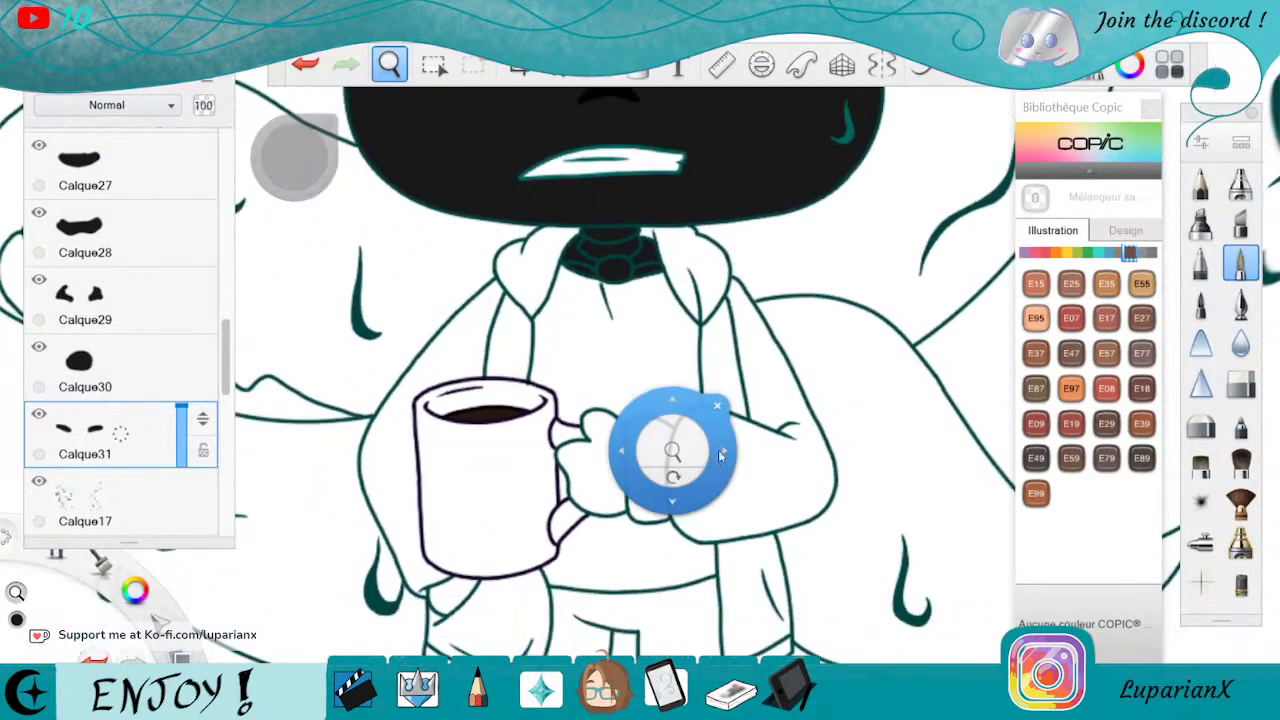
pyautogui.moveTo(574, 506); pyautogui.dragTo(641, 489)
pyautogui.click(716, 434)
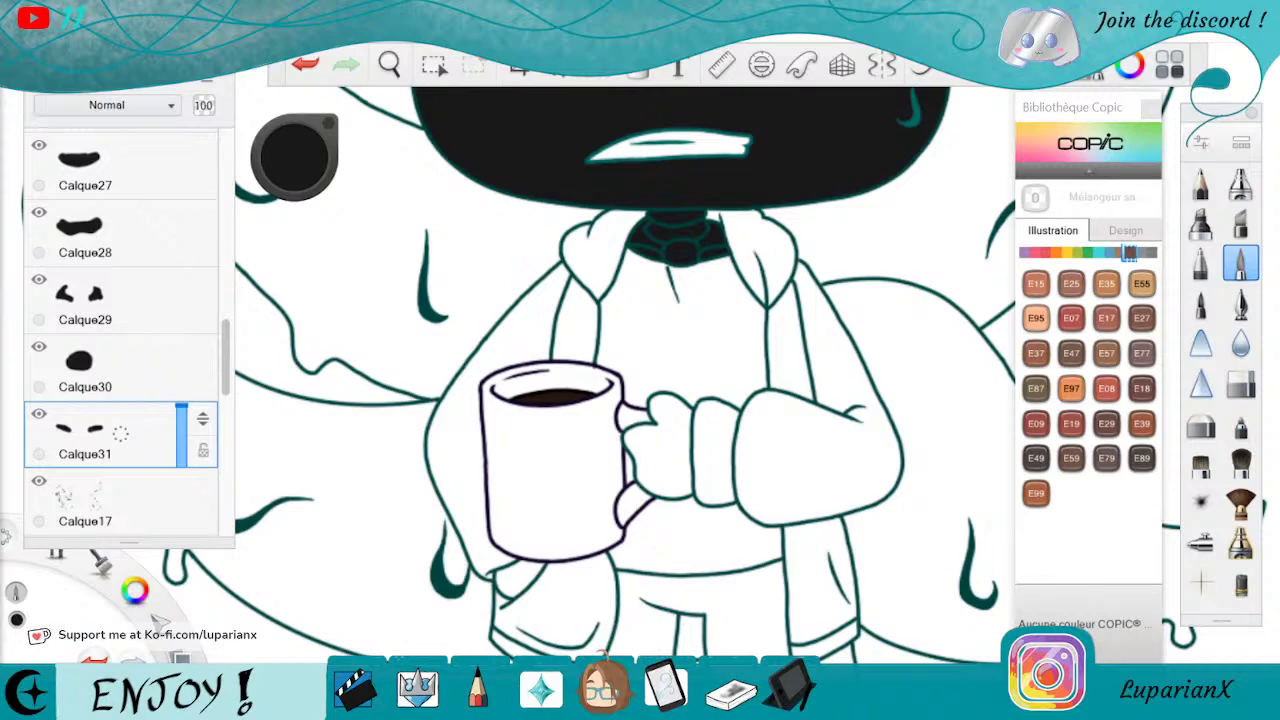
pyautogui.press('space')
pyautogui.moveTo(728, 514); pyautogui.dragTo(770, 500)
pyautogui.moveTo(714, 540); pyautogui.dragTo(657, 474)
pyautogui.click(792, 469)
pyautogui.moveTo(160, 509); pyautogui.dragTo(165, 426)
pyautogui.moveTo(628, 405)
pyautogui.mouseDown()
pyautogui.moveTo(628, 365)
pyautogui.moveTo(651, 365)
pyautogui.moveTo(697, 397)
pyautogui.moveTo(695, 530)
pyautogui.moveTo(695, 477)
pyautogui.moveTo(689, 520)
pyautogui.mouseUp()
pyautogui.press('e')
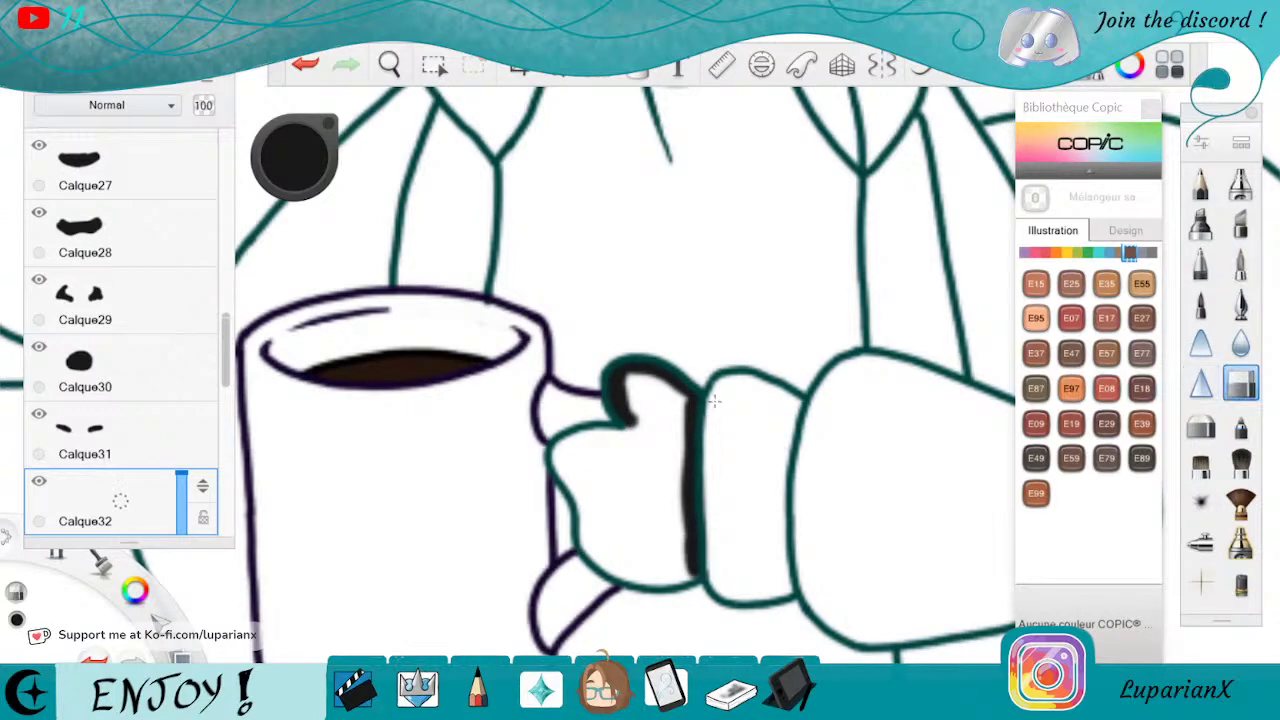
pyautogui.press('e')
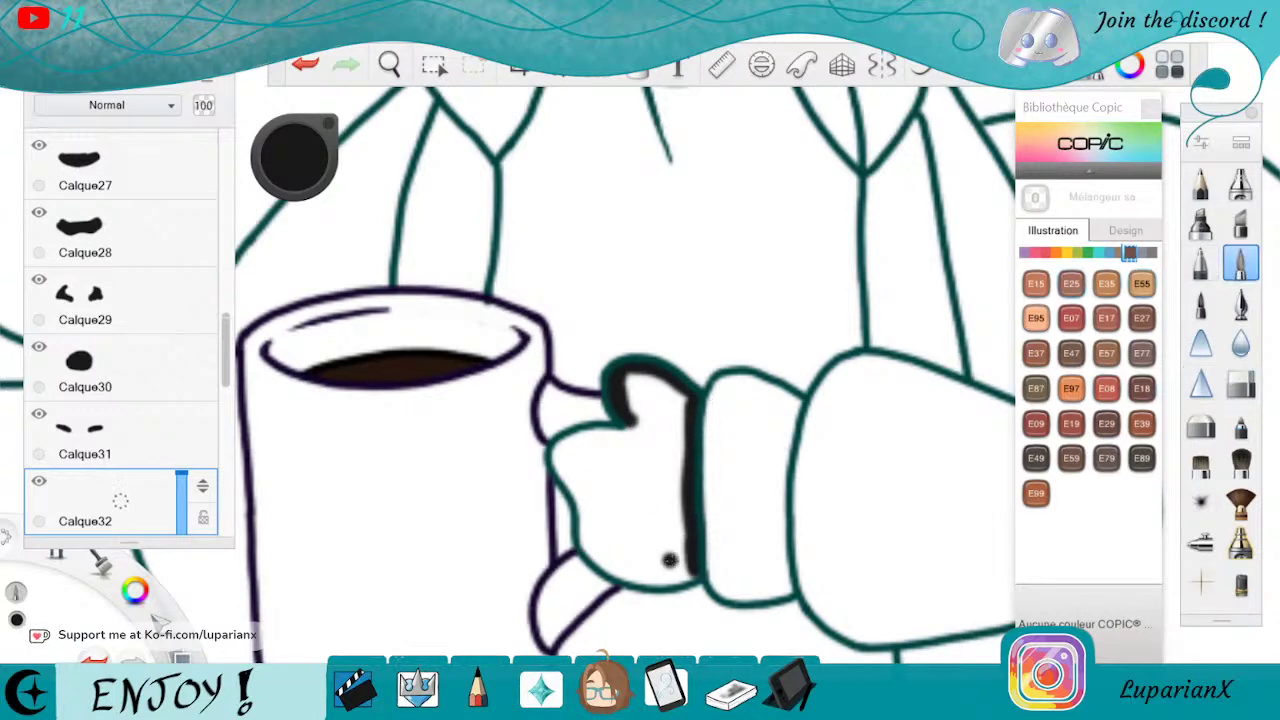
# Fill the rest of the hand holding the mug near-black and clean its edges with the eraser
pyautogui.moveTo(681, 566); pyautogui.dragTo(658, 579)
pyautogui.moveTo(566, 450)
pyautogui.mouseDown()
pyautogui.moveTo(558, 472)
pyautogui.moveTo(564, 455)
pyautogui.moveTo(585, 505)
pyautogui.moveTo(598, 432)
pyautogui.moveTo(620, 436)
pyautogui.moveTo(608, 466)
pyautogui.moveTo(640, 426)
pyautogui.moveTo(586, 540)
pyautogui.mouseUp()
pyautogui.moveTo(567, 456)
pyautogui.mouseDown()
pyautogui.moveTo(600, 555)
pyautogui.moveTo(622, 572)
pyautogui.moveTo(611, 540)
pyautogui.moveTo(666, 578)
pyautogui.mouseUp()
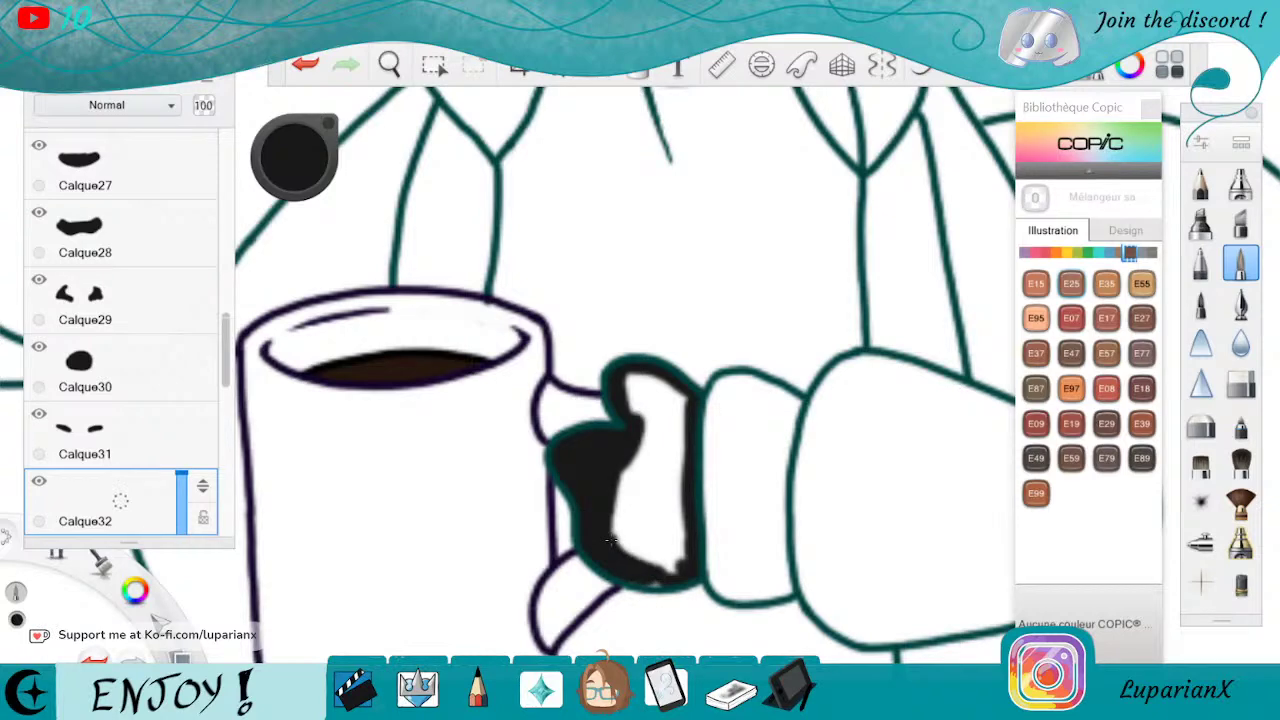
pyautogui.moveTo(611, 540)
pyautogui.mouseDown()
pyautogui.moveTo(684, 556)
pyautogui.moveTo(680, 525)
pyautogui.moveTo(648, 560)
pyautogui.moveTo(672, 567)
pyautogui.moveTo(650, 470)
pyautogui.moveTo(680, 450)
pyautogui.moveTo(675, 392)
pyautogui.moveTo(666, 450)
pyautogui.moveTo(650, 385)
pyautogui.moveTo(634, 390)
pyautogui.moveTo(650, 480)
pyautogui.moveTo(622, 552)
pyautogui.mouseUp()
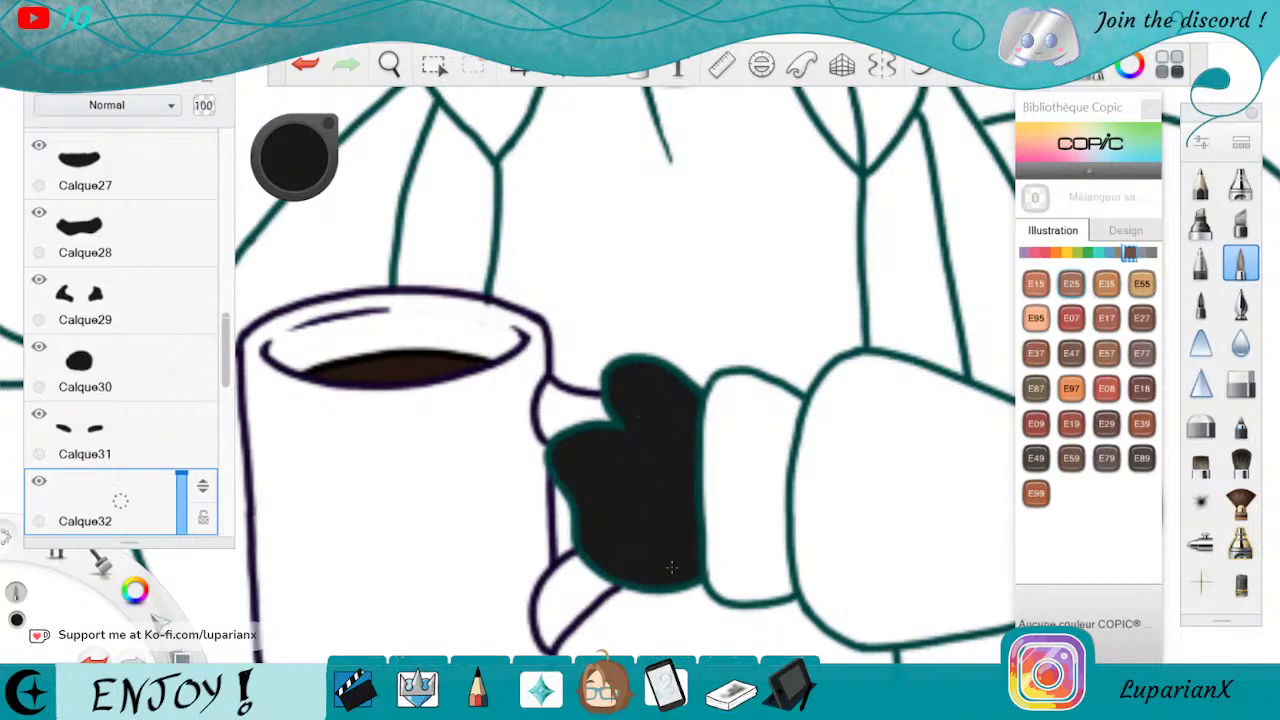
pyautogui.click(1240, 383)
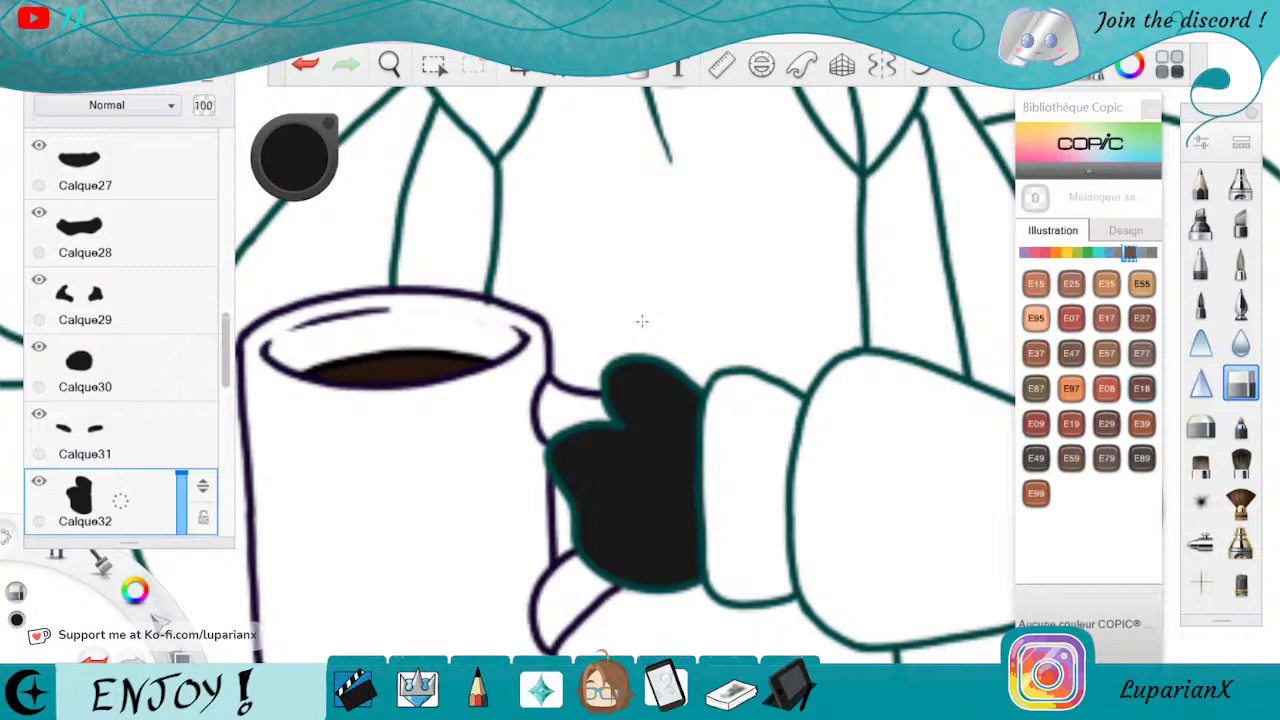
# Add a new layer below the hand layer and paint the cuff next to the hand near-black with the brush
pyautogui.press('space')
pyautogui.moveTo(737, 285); pyautogui.dragTo(745, 400)
pyautogui.moveTo(841, 434); pyautogui.dragTo(711, 379)
pyautogui.moveTo(657, 446); pyautogui.dragTo(720, 480)
pyautogui.click(804, 382)
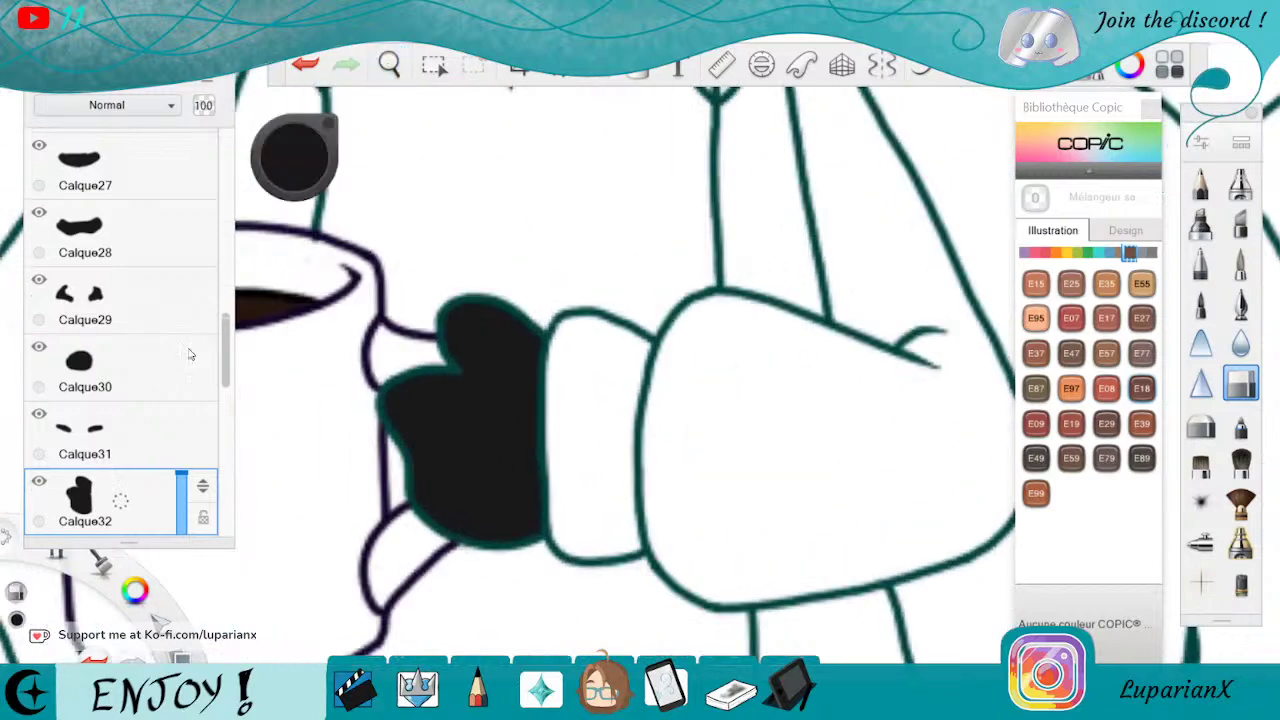
pyautogui.moveTo(224, 357); pyautogui.dragTo(224, 374)
pyautogui.moveTo(156, 449); pyautogui.dragTo(160, 347)
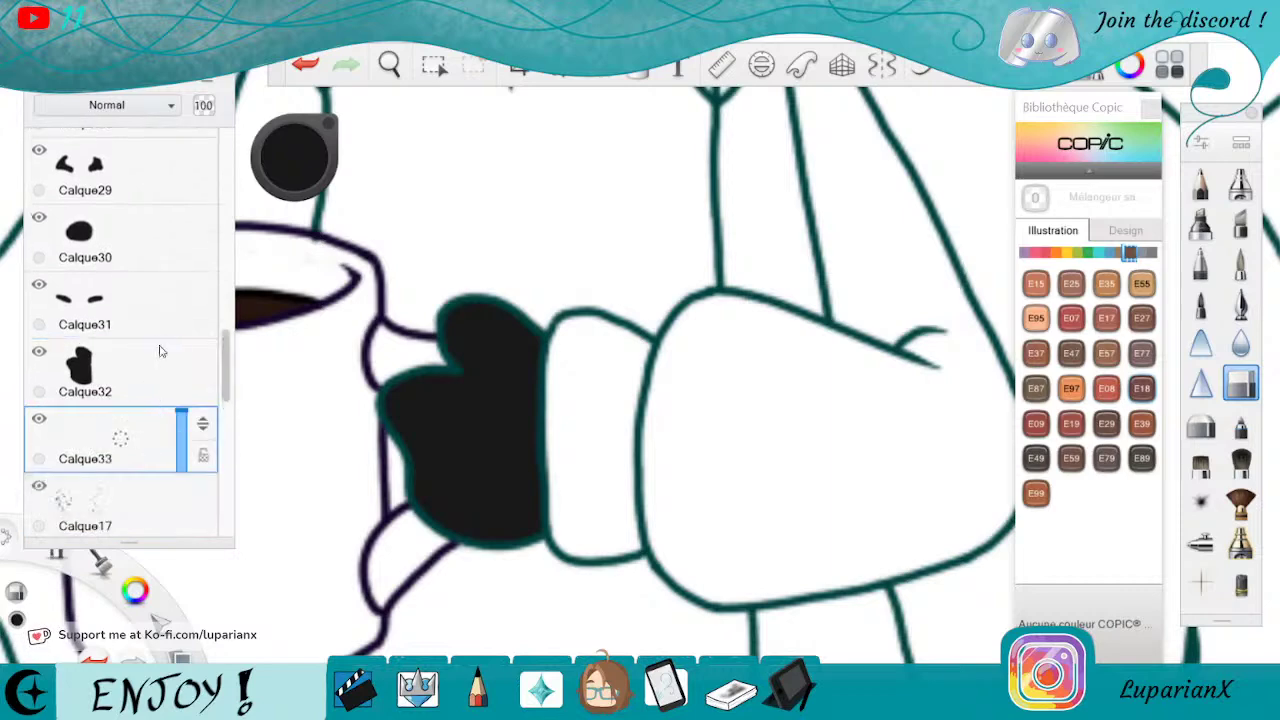
pyautogui.click(1240, 262)
pyautogui.moveTo(570, 320)
pyautogui.mouseDown()
pyautogui.moveTo(553, 340)
pyautogui.moveTo(565, 325)
pyautogui.moveTo(598, 328)
pyautogui.moveTo(652, 366)
pyautogui.moveTo(625, 402)
pyautogui.moveTo(634, 548)
pyautogui.moveTo(578, 551)
pyautogui.moveTo(552, 518)
pyautogui.moveTo(558, 362)
pyautogui.moveTo(566, 350)
pyautogui.moveTo(557, 464)
pyautogui.moveTo(612, 396)
pyautogui.moveTo(628, 402)
pyautogui.moveTo(619, 544)
pyautogui.moveTo(572, 528)
pyautogui.moveTo(576, 450)
pyautogui.moveTo(590, 392)
pyautogui.moveTo(600, 515)
pyautogui.moveTo(610, 405)
pyautogui.moveTo(612, 512)
pyautogui.mouseUp()
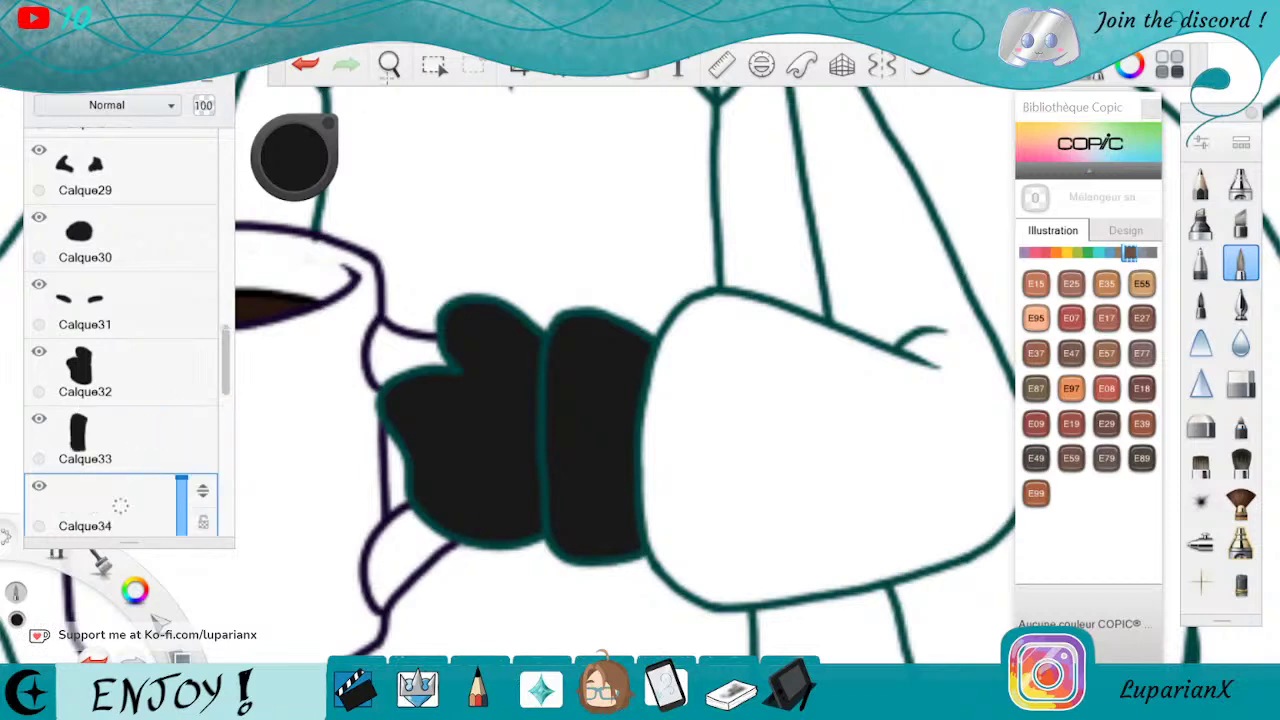
# Start the near-black outline of the forearm sleeve on a new layer below the cuff layer
pyautogui.click(389, 64)
pyautogui.moveTo(946, 435)
pyautogui.mouseDown()
pyautogui.moveTo(851, 400)
pyautogui.moveTo(748, 397)
pyautogui.moveTo(720, 372)
pyautogui.mouseUp()
pyautogui.click(742, 335)
pyautogui.moveTo(456, 246)
pyautogui.mouseDown()
pyautogui.moveTo(408, 312)
pyautogui.moveTo(454, 252)
pyautogui.moveTo(498, 232)
pyautogui.moveTo(748, 318)
pyautogui.moveTo(706, 320)
pyautogui.moveTo(724, 300)
pyautogui.moveTo(798, 316)
pyautogui.moveTo(836, 348)
pyautogui.moveTo(846, 468)
pyautogui.moveTo(808, 522)
pyautogui.moveTo(725, 548)
pyautogui.mouseUp()
pyautogui.moveTo(412, 310)
pyautogui.mouseDown()
pyautogui.moveTo(392, 515)
pyautogui.moveTo(462, 600)
pyautogui.mouseUp()
# Complete the near-black band inside the forearm sleeve's outline and erase the paint spilling over its edge
pyautogui.click(389, 63)
pyautogui.moveTo(650, 499); pyautogui.dragTo(565, 340)
pyautogui.moveTo(575, 300); pyautogui.dragTo(677, 430)
pyautogui.click(790, 398)
pyautogui.moveTo(655, 212); pyautogui.dragTo(580, 328)
pyautogui.moveTo(650, 240); pyautogui.dragTo(565, 430)
pyautogui.moveTo(564, 362); pyautogui.dragTo(540, 480)
pyautogui.moveTo(558, 432)
pyautogui.mouseDown()
pyautogui.moveTo(540, 518)
pyautogui.moveTo(608, 320)
pyautogui.moveTo(688, 222)
pyautogui.moveTo(660, 225)
pyautogui.mouseUp()
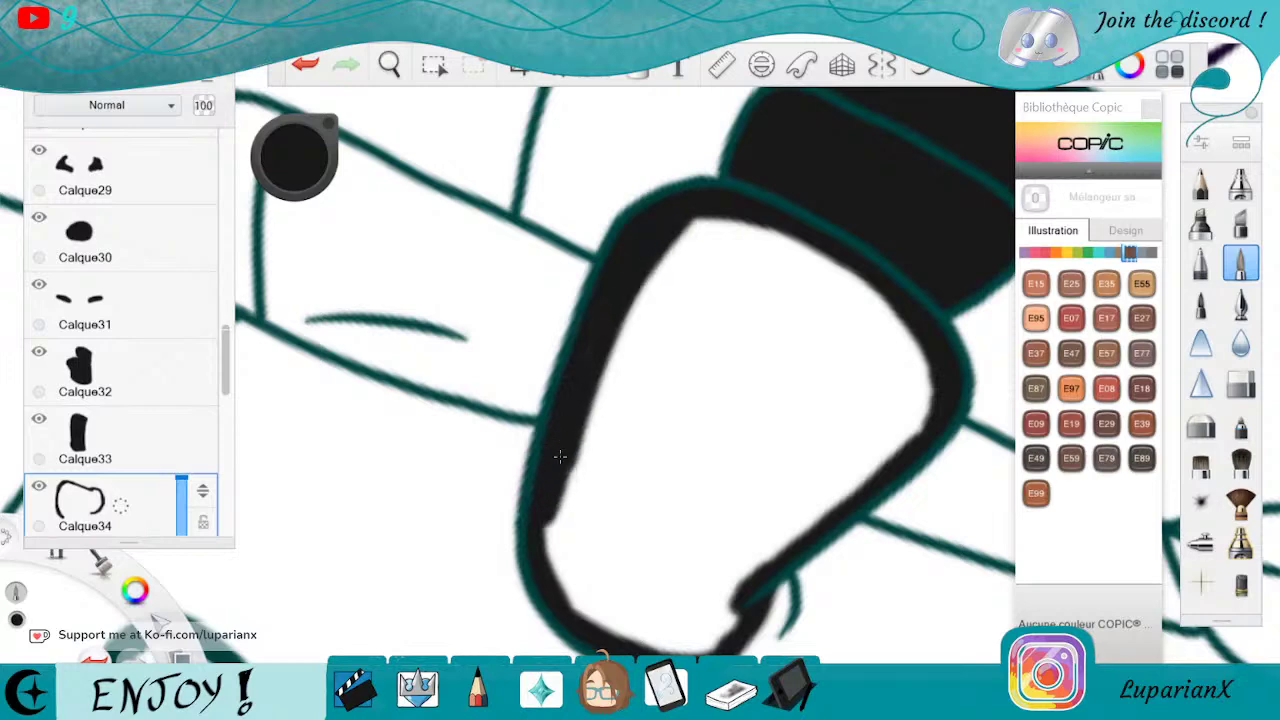
pyautogui.moveTo(565, 480); pyautogui.dragTo(550, 595)
pyautogui.click(1240, 383)
pyautogui.moveTo(534, 411); pyautogui.dragTo(519, 505)
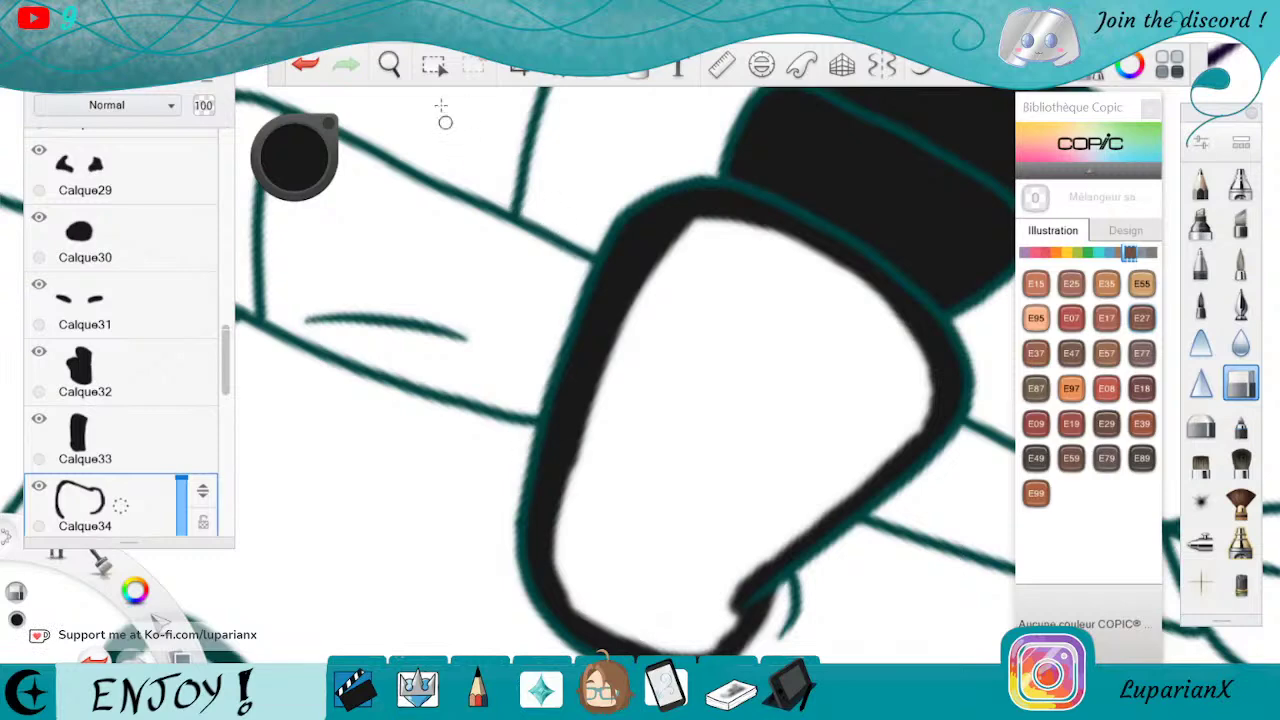
# Fill the forearm sleeve's interior near-black, undo the stray eraser stroke, and paint over the pale seam along the band
pyautogui.press('space')
pyautogui.moveTo(801, 455); pyautogui.dragTo(714, 374)
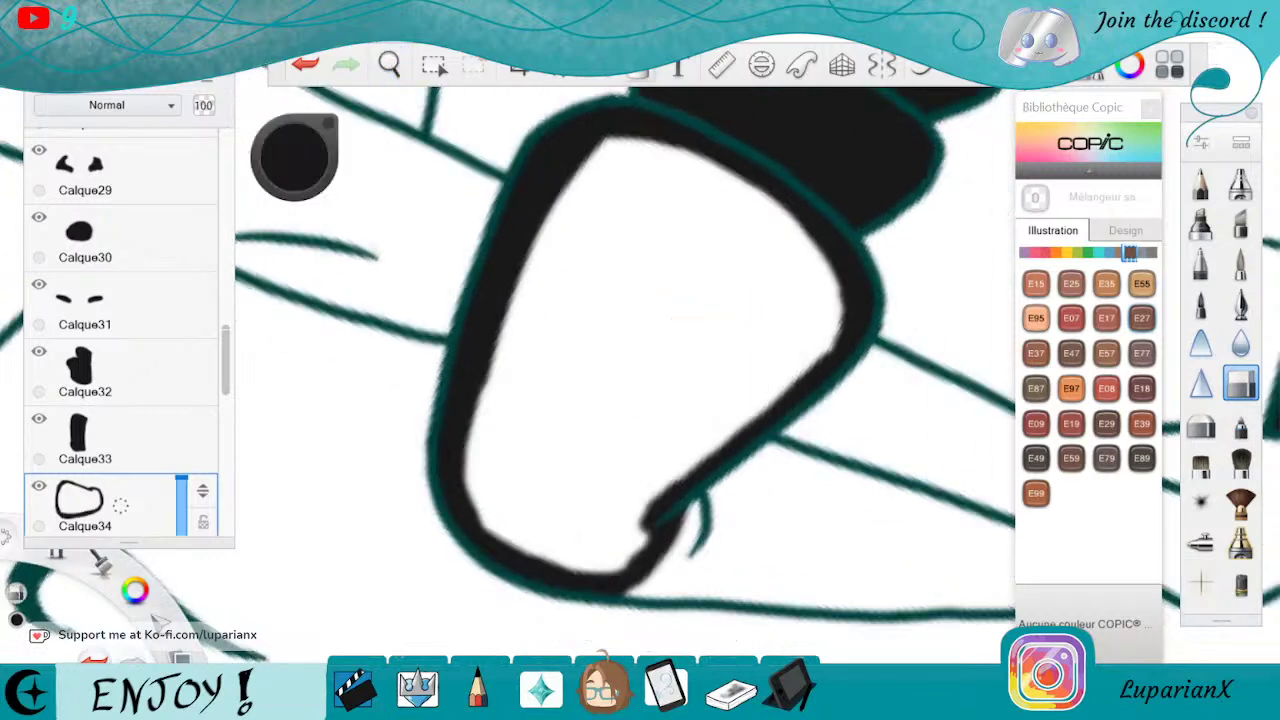
pyautogui.click(669, 163)
pyautogui.moveTo(610, 138); pyautogui.dragTo(540, 250)
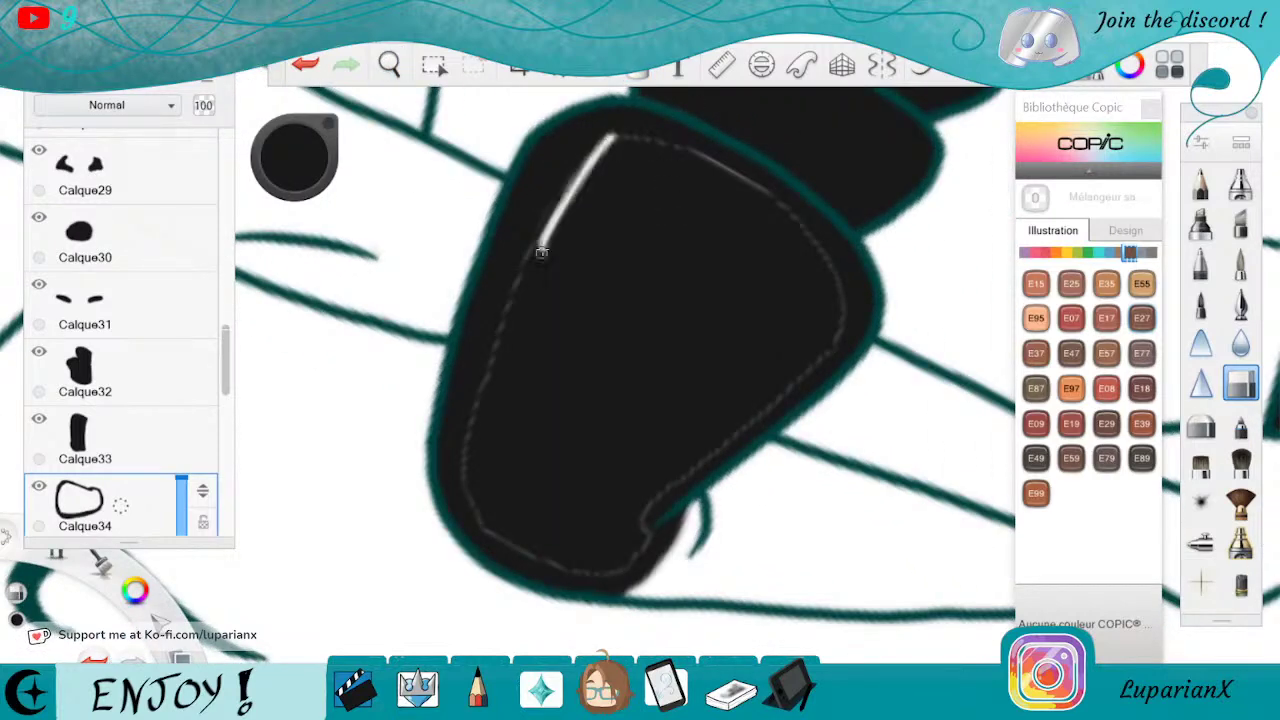
pyautogui.click(1240, 262)
pyautogui.hotkey('ctrl', 'z')
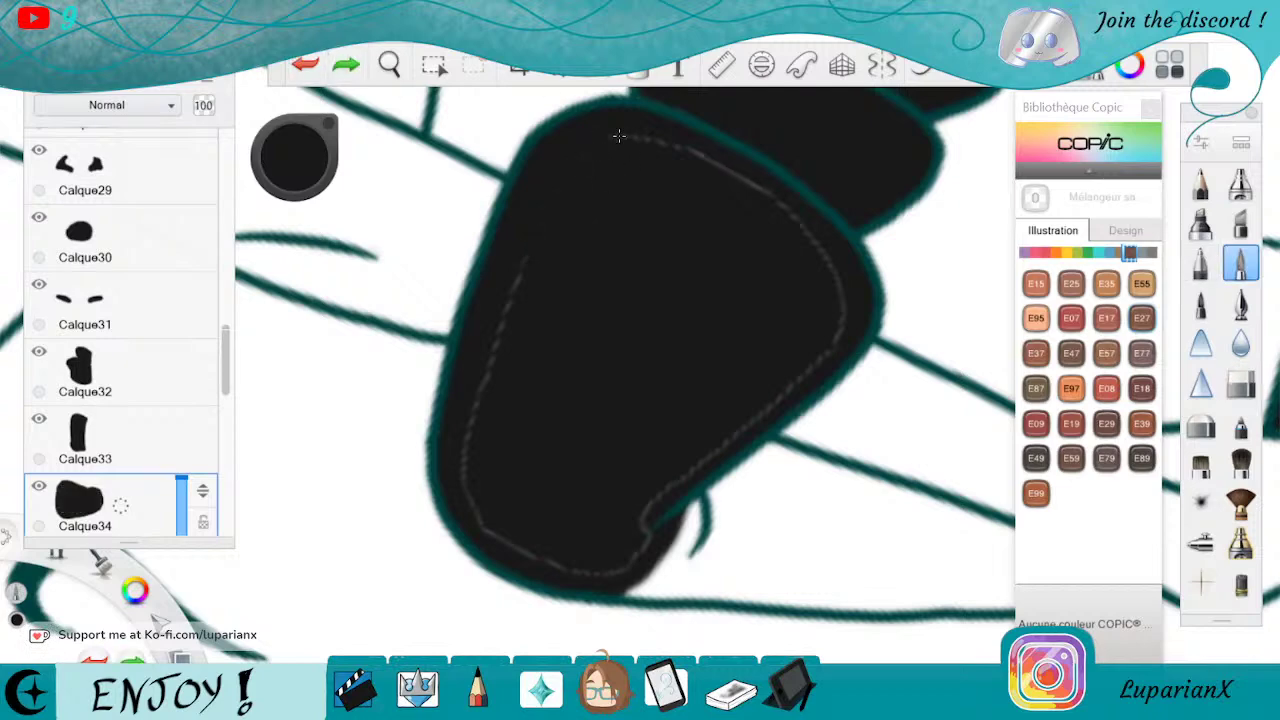
pyautogui.moveTo(574, 572); pyautogui.dragTo(598, 569)
pyautogui.moveTo(650, 508); pyautogui.dragTo(830, 354)
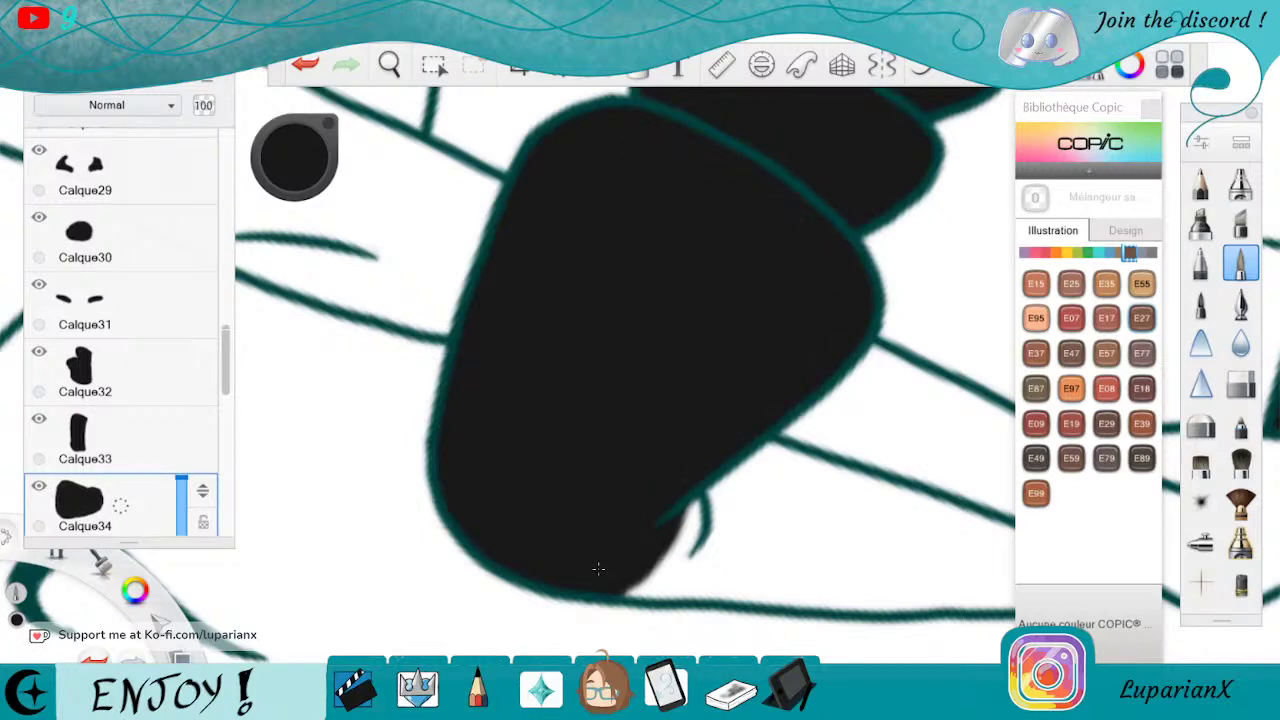
# Lower the forearm layer's opacity and paint the small elbow fold near-black on a new layer above it
pyautogui.click(398, 68)
pyautogui.moveTo(640, 360)
pyautogui.mouseDown()
pyautogui.moveTo(540, 400)
pyautogui.moveTo(649, 500)
pyautogui.moveTo(728, 490)
pyautogui.moveTo(757, 457)
pyautogui.mouseUp()
pyautogui.moveTo(752, 383); pyautogui.dragTo(769, 371)
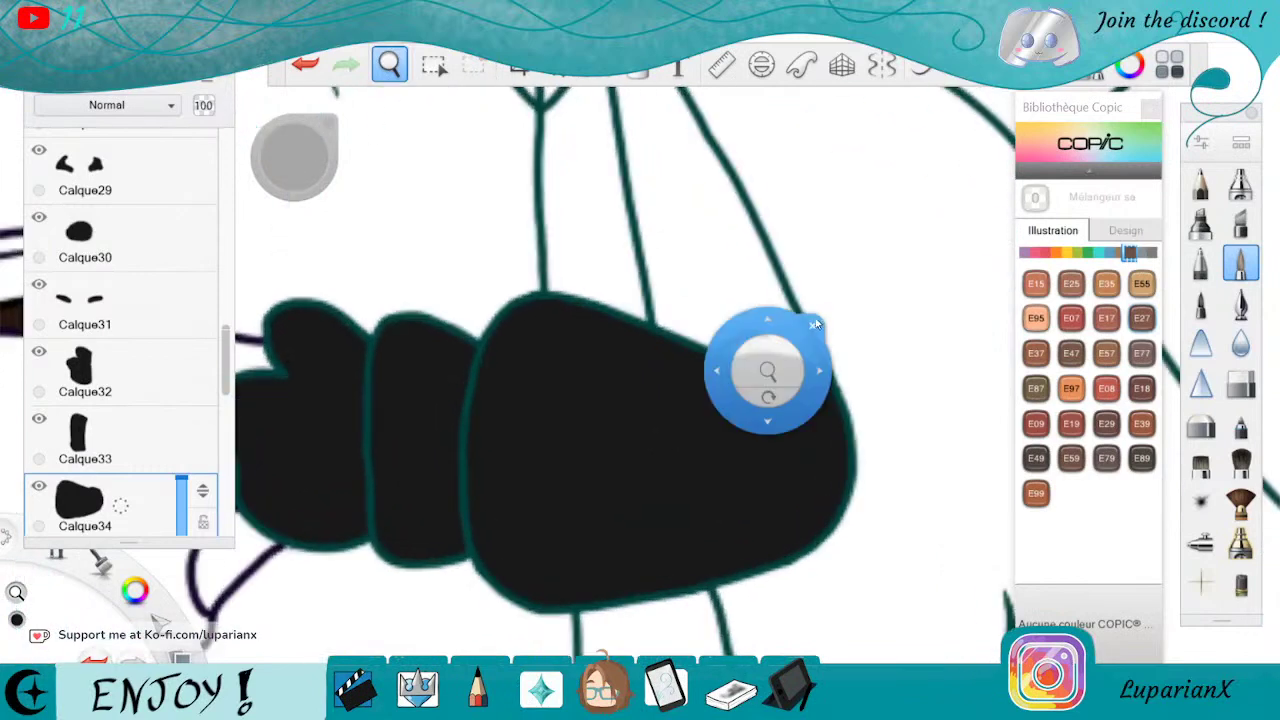
pyautogui.click(812, 326)
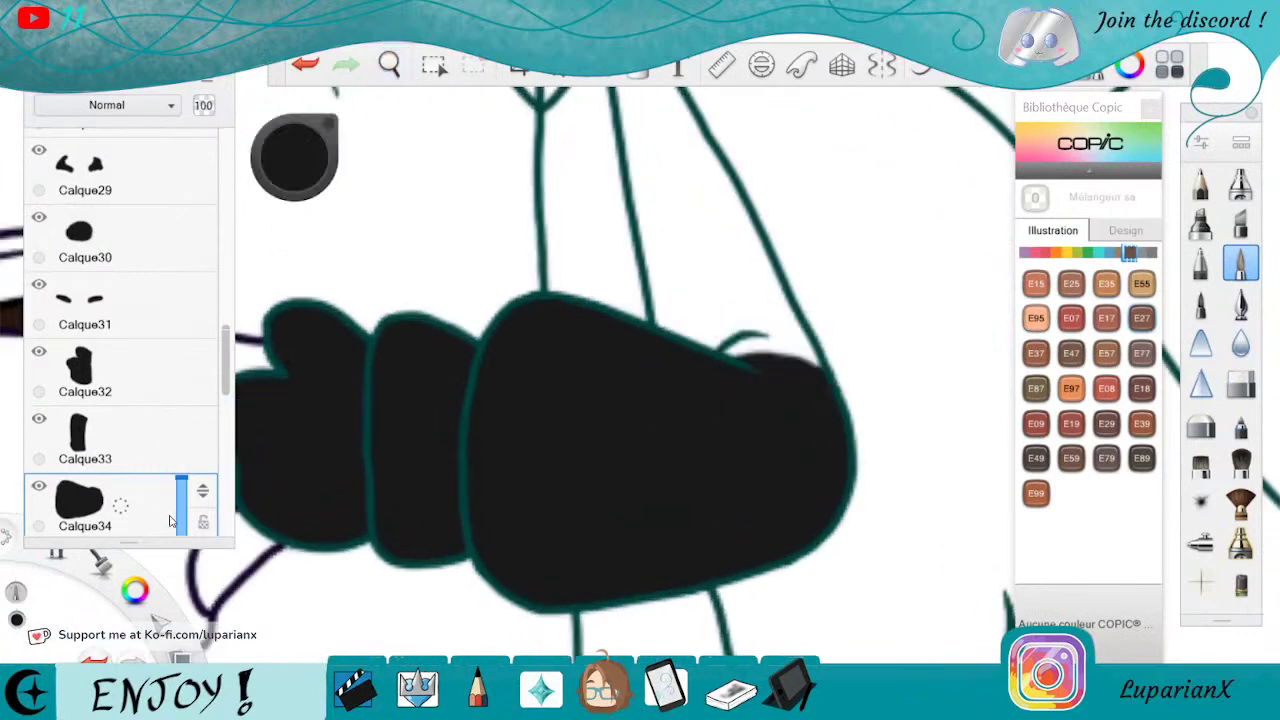
pyautogui.click(181, 508)
pyautogui.moveTo(145, 514); pyautogui.dragTo(151, 456)
pyautogui.moveTo(747, 342)
pyautogui.mouseDown()
pyautogui.moveTo(734, 352)
pyautogui.moveTo(780, 338)
pyautogui.moveTo(792, 365)
pyautogui.moveTo(745, 343)
pyautogui.moveTo(770, 375)
pyautogui.moveTo(765, 350)
pyautogui.mouseUp()
pyautogui.click(305, 64)
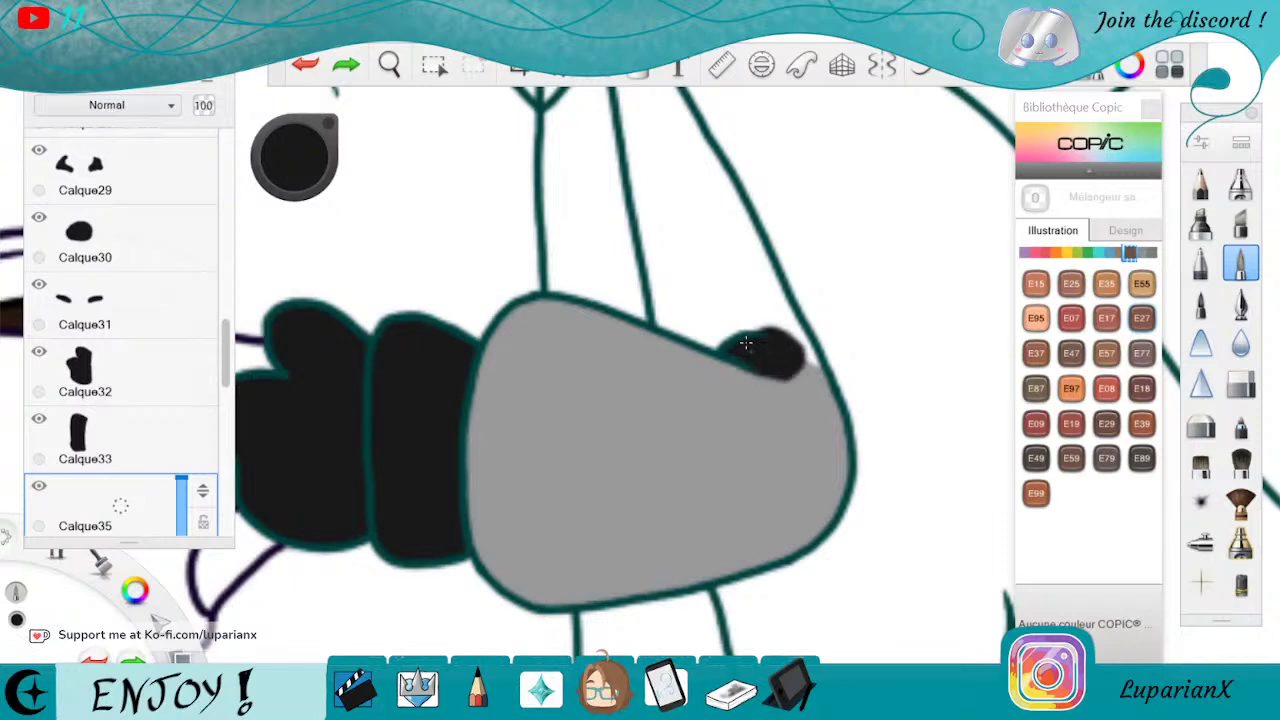
pyautogui.press('e')
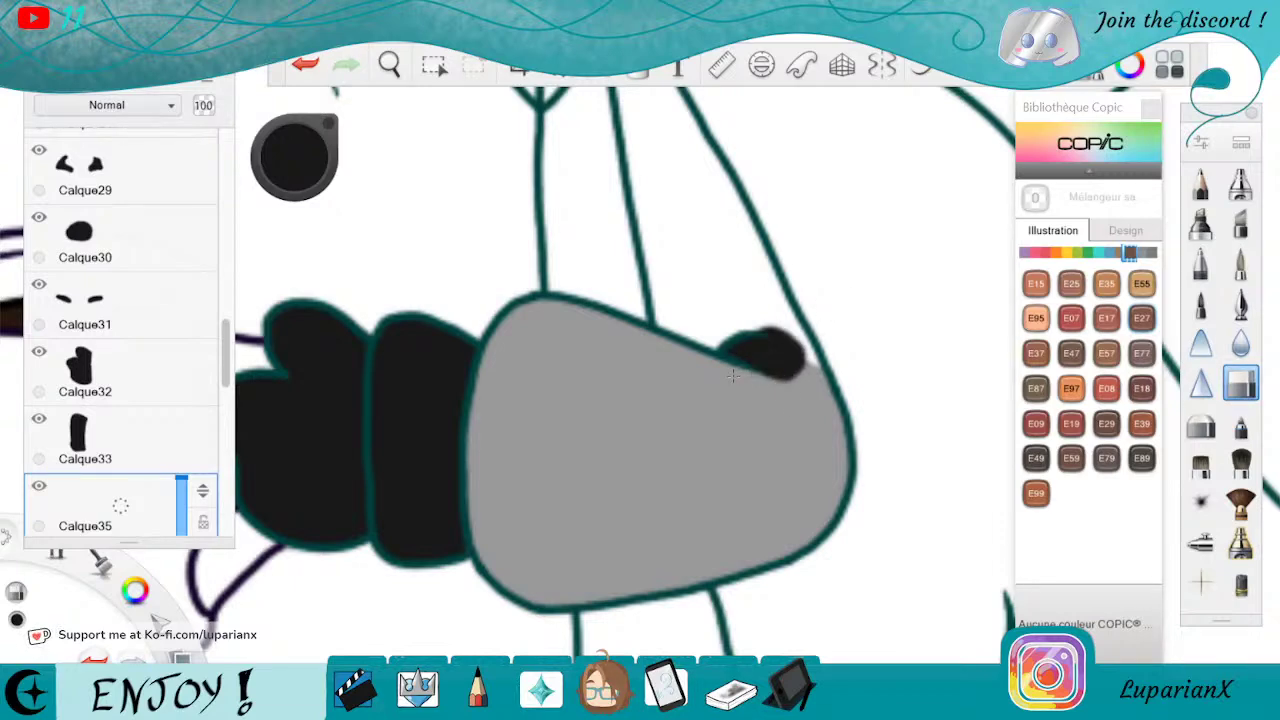
# Set the elbow fold layer's opacity to 52 and add a new layer below the forearm layer
pyautogui.scroll(-3, 218, 348)
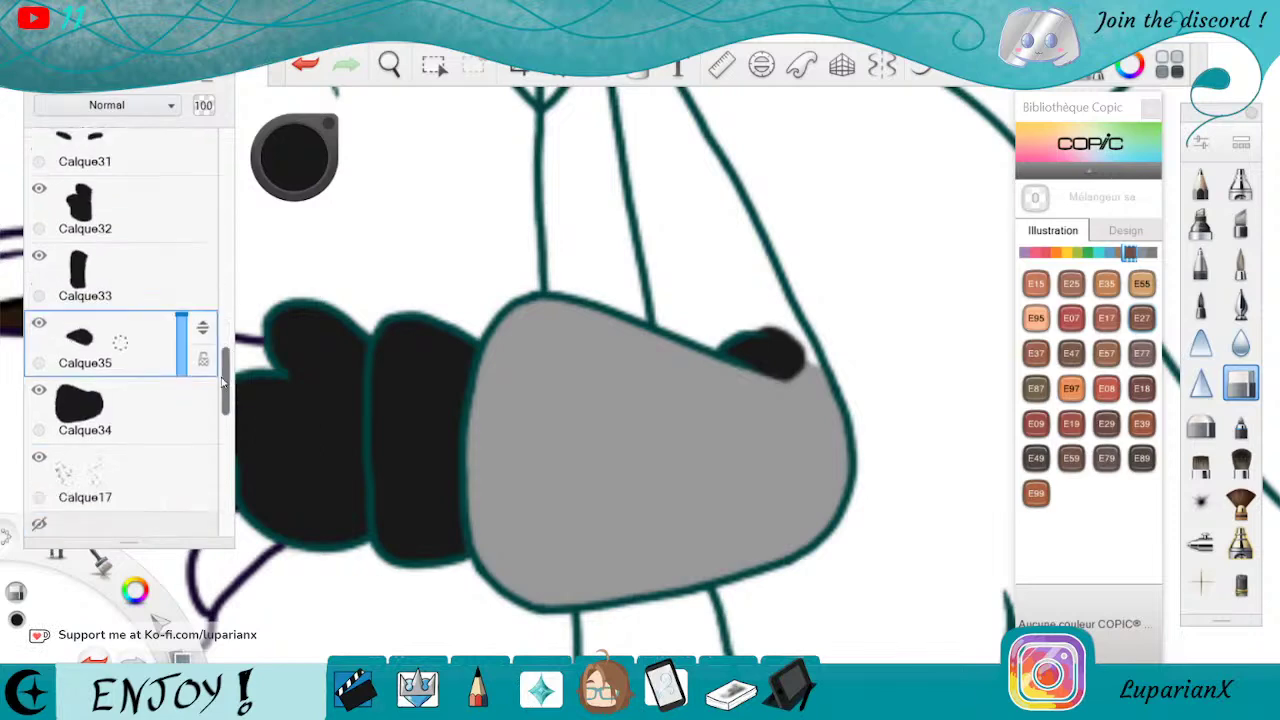
pyautogui.click(177, 350)
pyautogui.click(170, 465)
pyautogui.hotkey('ctrl', 'l')
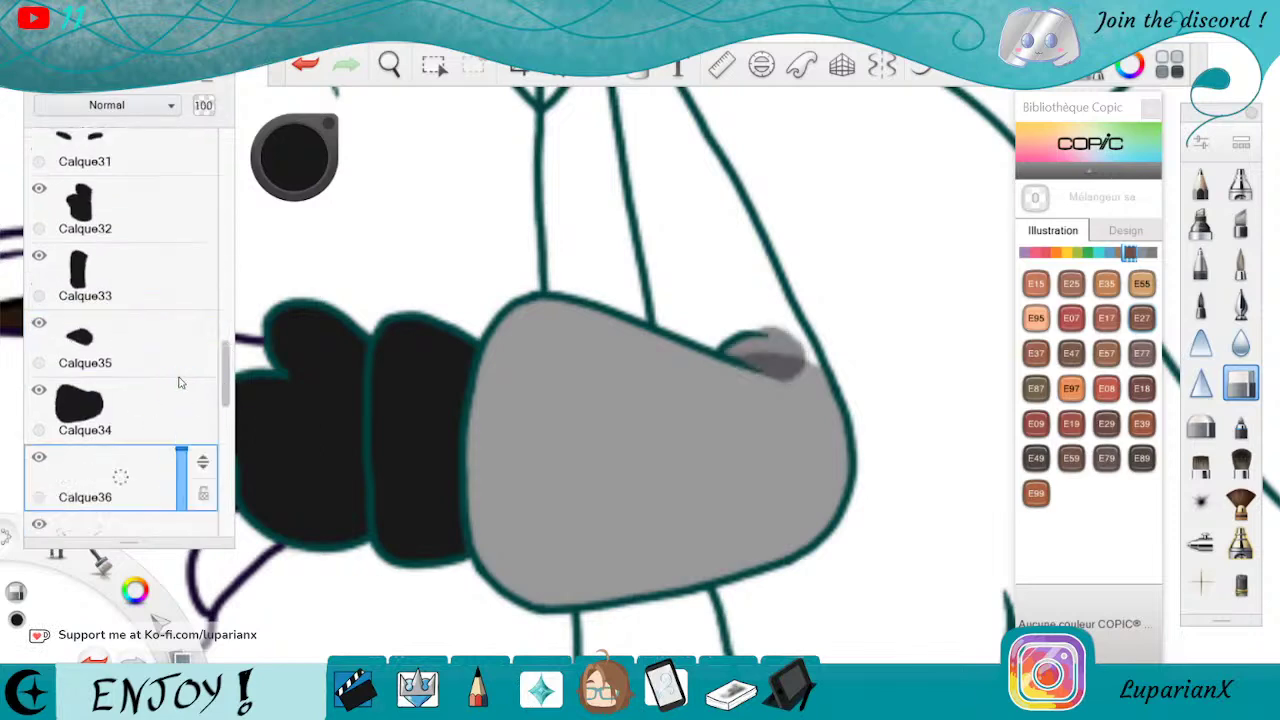
# Set the new layer's opacity to 63 and paint the lower part of the upper sleeve near-black, extending under the forearm
pyautogui.click(1240, 266)
pyautogui.moveTo(756, 272)
pyautogui.mouseDown()
pyautogui.moveTo(763, 306)
pyautogui.moveTo(831, 424)
pyautogui.moveTo(751, 371)
pyautogui.moveTo(656, 338)
pyautogui.mouseUp()
pyautogui.click(182, 471)
pyautogui.moveTo(814, 383)
pyautogui.mouseDown()
pyautogui.moveTo(800, 420)
pyautogui.moveTo(760, 390)
pyautogui.moveTo(800, 430)
pyautogui.moveTo(815, 380)
pyautogui.mouseUp()
pyautogui.moveTo(770, 430)
pyautogui.mouseDown()
pyautogui.moveTo(840, 448)
pyautogui.moveTo(773, 423)
pyautogui.mouseUp()
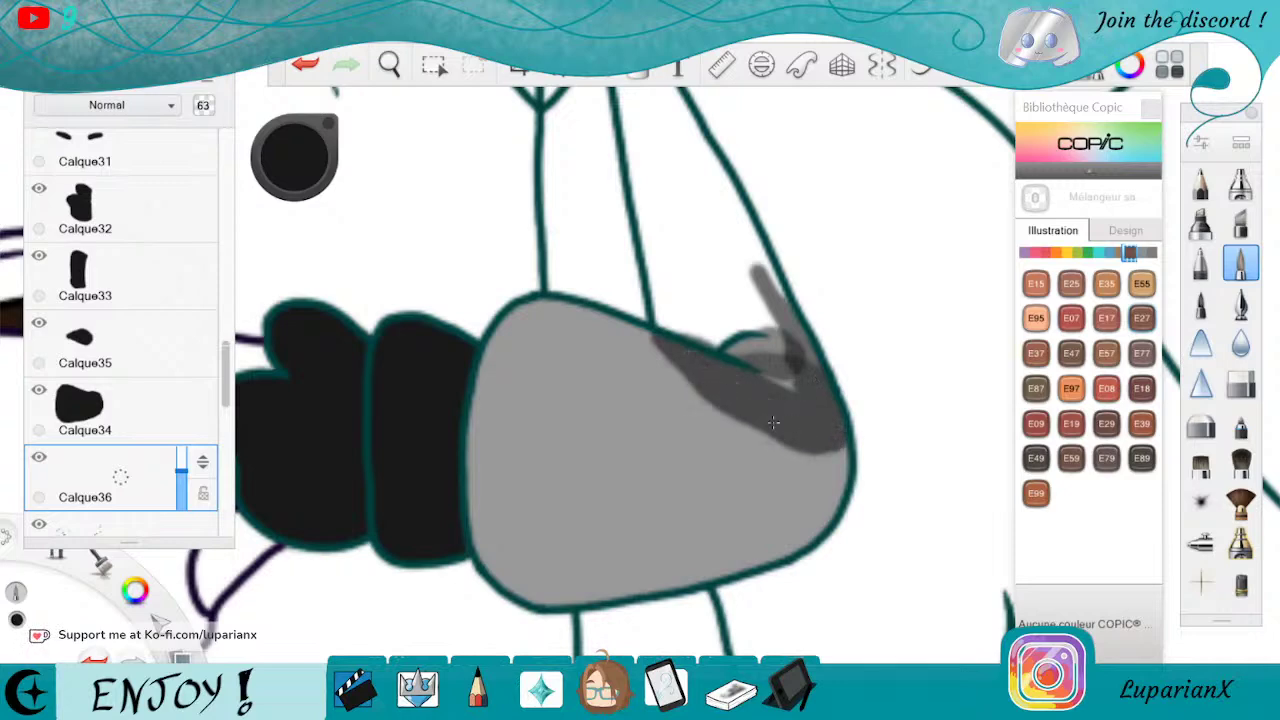
pyautogui.moveTo(790, 375)
pyautogui.mouseDown()
pyautogui.moveTo(748, 280)
pyautogui.moveTo(738, 350)
pyautogui.moveTo(708, 318)
pyautogui.moveTo(750, 215)
pyautogui.moveTo(765, 260)
pyautogui.mouseUp()
pyautogui.moveTo(718, 195)
pyautogui.mouseDown()
pyautogui.moveTo(680, 330)
pyautogui.moveTo(655, 260)
pyautogui.moveTo(645, 320)
pyautogui.mouseUp()
pyautogui.moveTo(678, 375)
pyautogui.mouseDown()
pyautogui.moveTo(658, 350)
pyautogui.moveTo(720, 425)
pyautogui.moveTo(813, 441)
pyautogui.mouseUp()
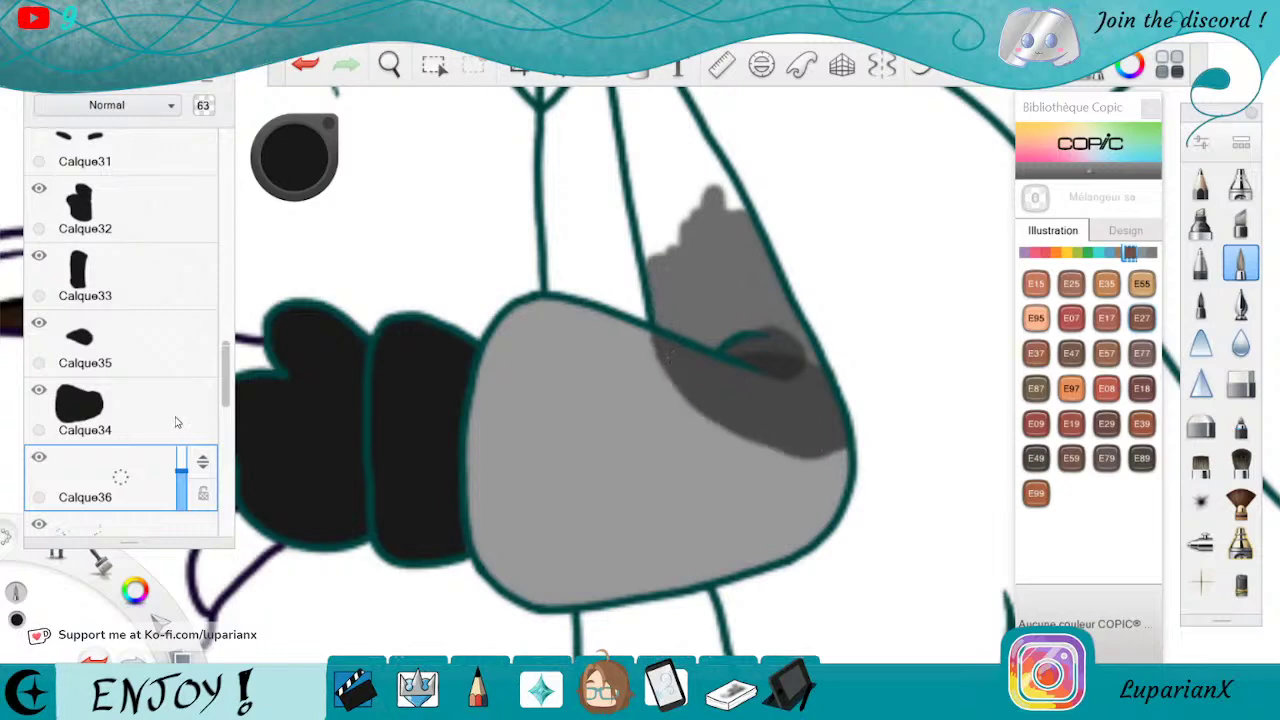
# Restore the forearm and elbow fold layers to full opacity and reselect the upper sleeve layer
pyautogui.click(168, 408)
pyautogui.click(170, 323)
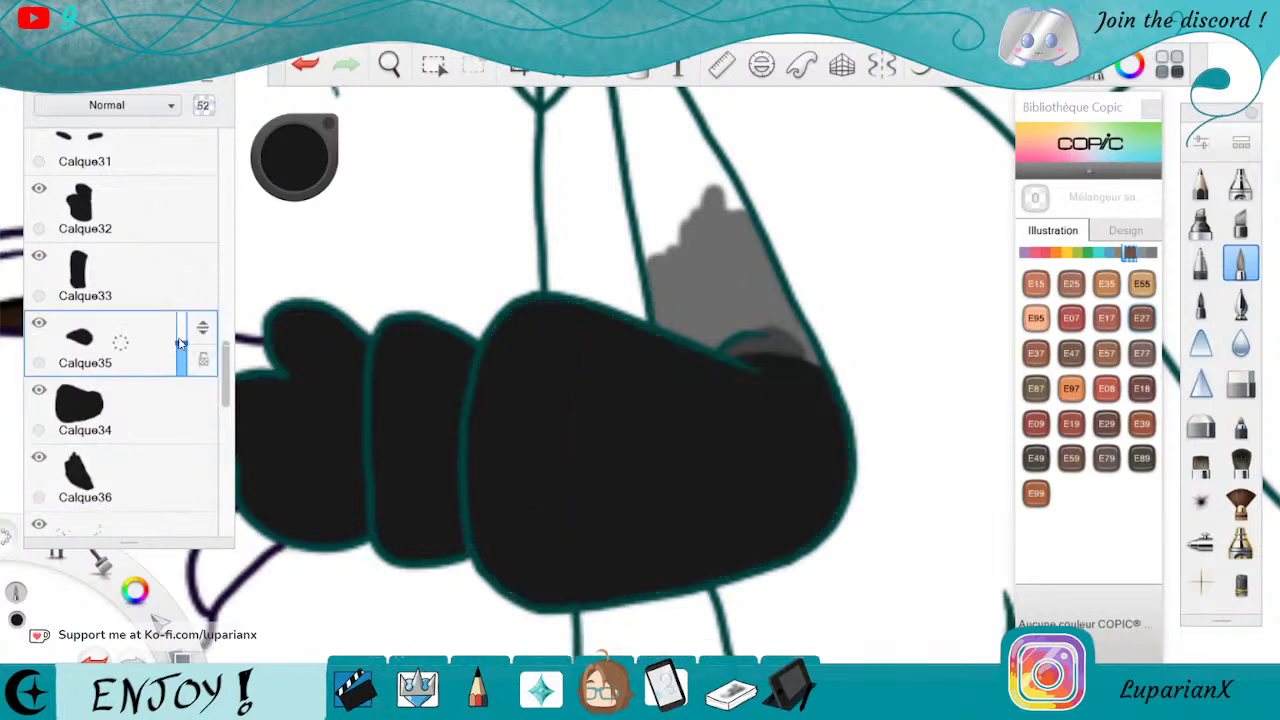
pyautogui.click(150, 450)
# Fill the remaining upper sleeve near-black from the elbow area up to the hood at the shoulder
pyautogui.press('space')
pyautogui.moveTo(733, 154)
pyautogui.mouseDown()
pyautogui.moveTo(837, 223)
pyautogui.moveTo(849, 383)
pyautogui.mouseUp()
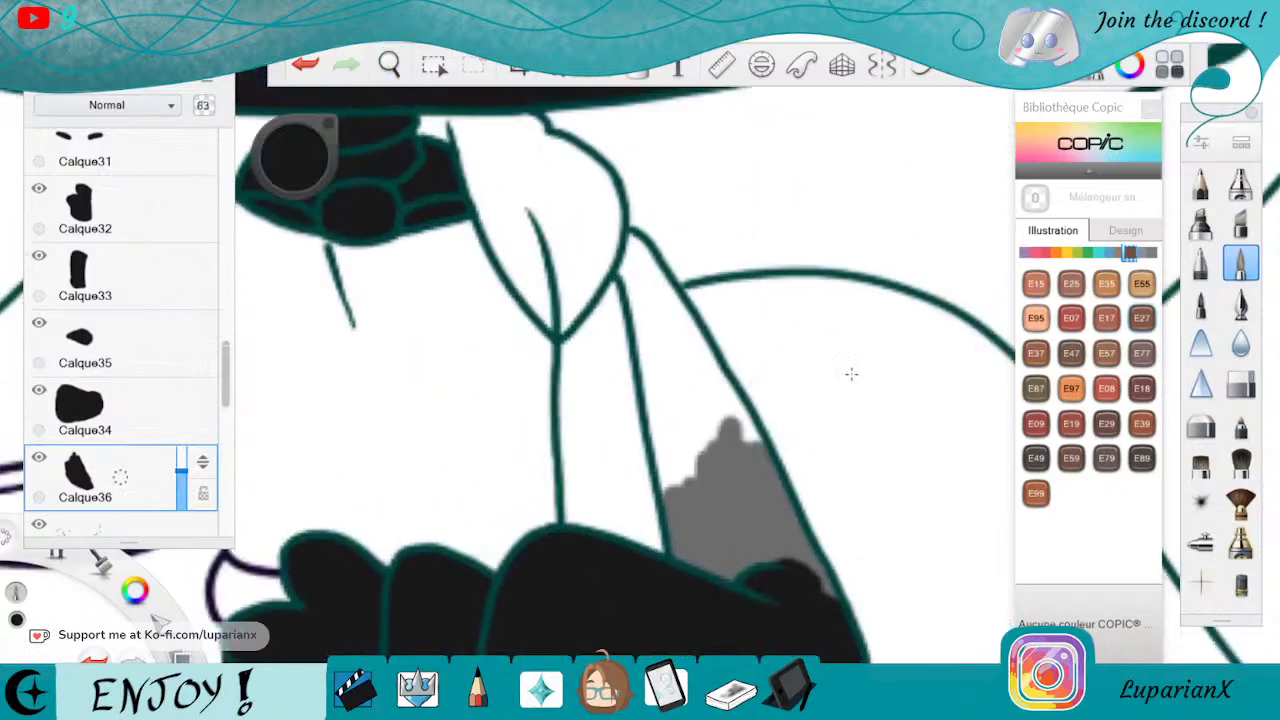
pyautogui.moveTo(631, 263); pyautogui.dragTo(631, 234)
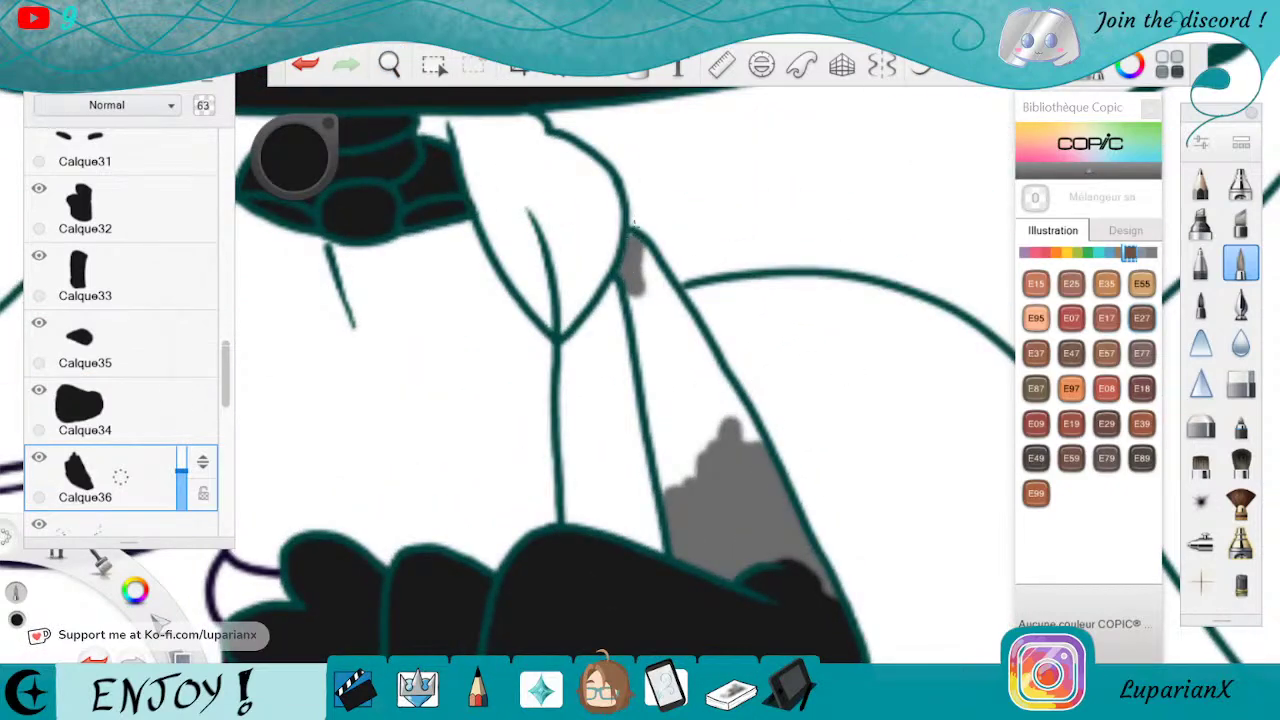
pyautogui.moveTo(665, 298)
pyautogui.mouseDown()
pyautogui.moveTo(637, 242)
pyautogui.moveTo(752, 440)
pyautogui.moveTo(740, 420)
pyautogui.mouseUp()
pyautogui.moveTo(720, 375)
pyautogui.mouseDown()
pyautogui.moveTo(705, 425)
pyautogui.moveTo(680, 440)
pyautogui.moveTo(685, 475)
pyautogui.moveTo(660, 480)
pyautogui.moveTo(650, 330)
pyautogui.moveTo(648, 400)
pyautogui.moveTo(632, 300)
pyautogui.moveTo(665, 390)
pyautogui.moveTo(675, 320)
pyautogui.mouseUp()
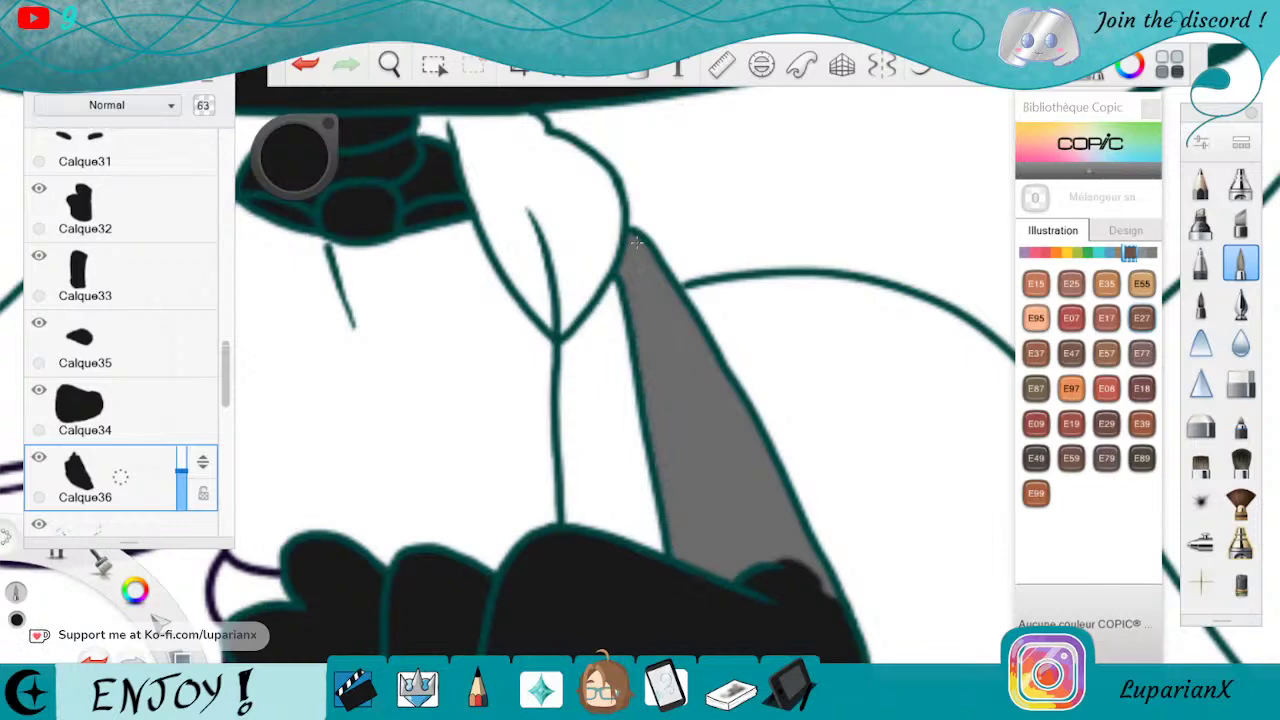
# Restore the upper sleeve layer to full opacity and add a new layer directly below it
pyautogui.moveTo(187, 470); pyautogui.dragTo(186, 403)
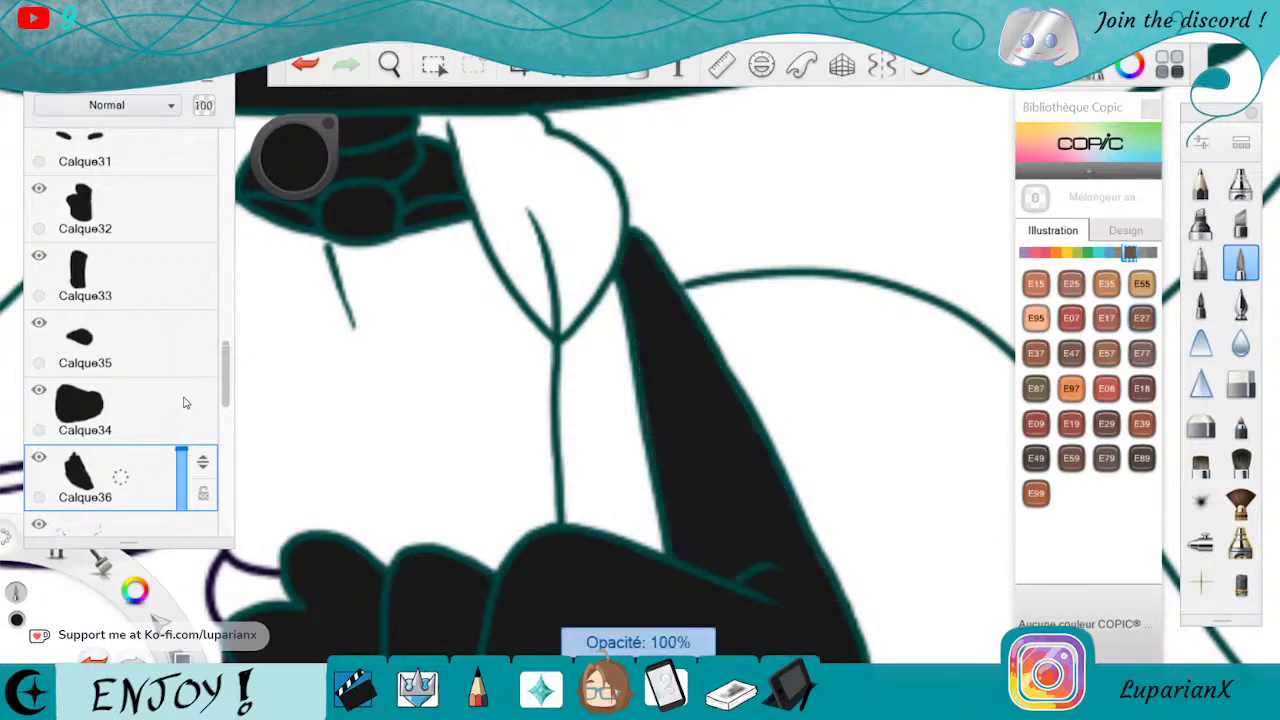
pyautogui.click(150, 345)
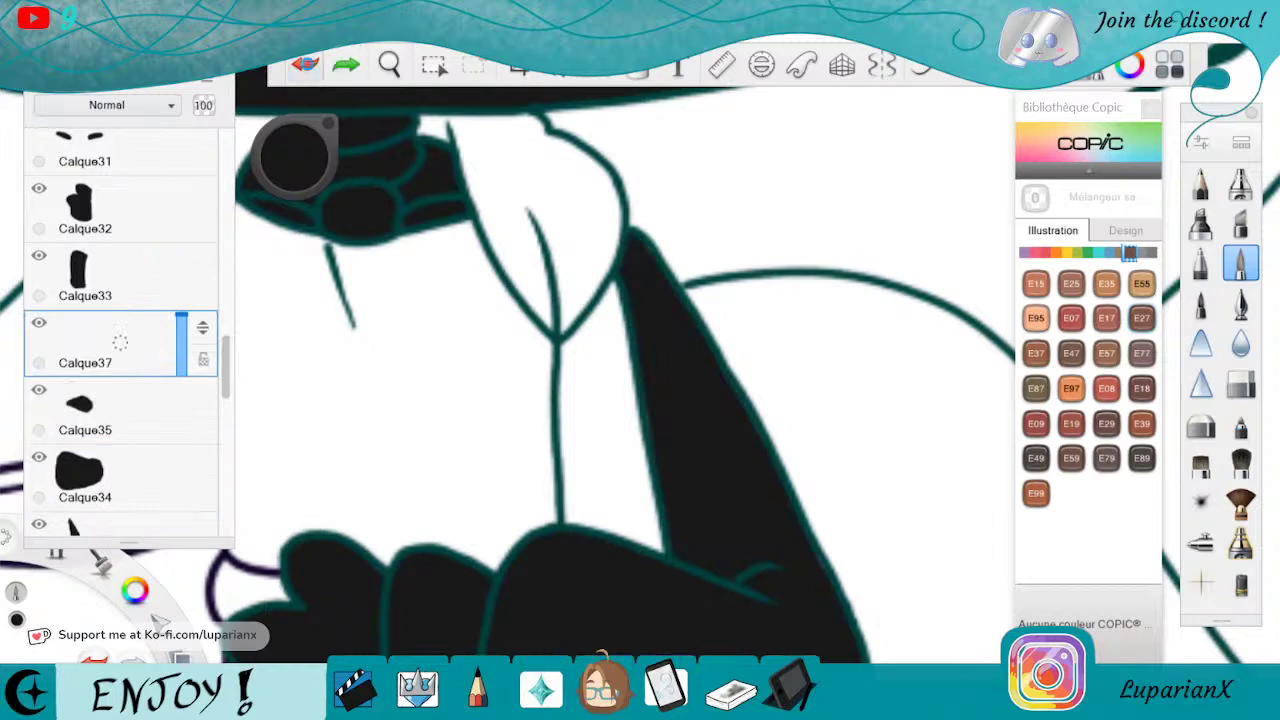
pyautogui.click(305, 65)
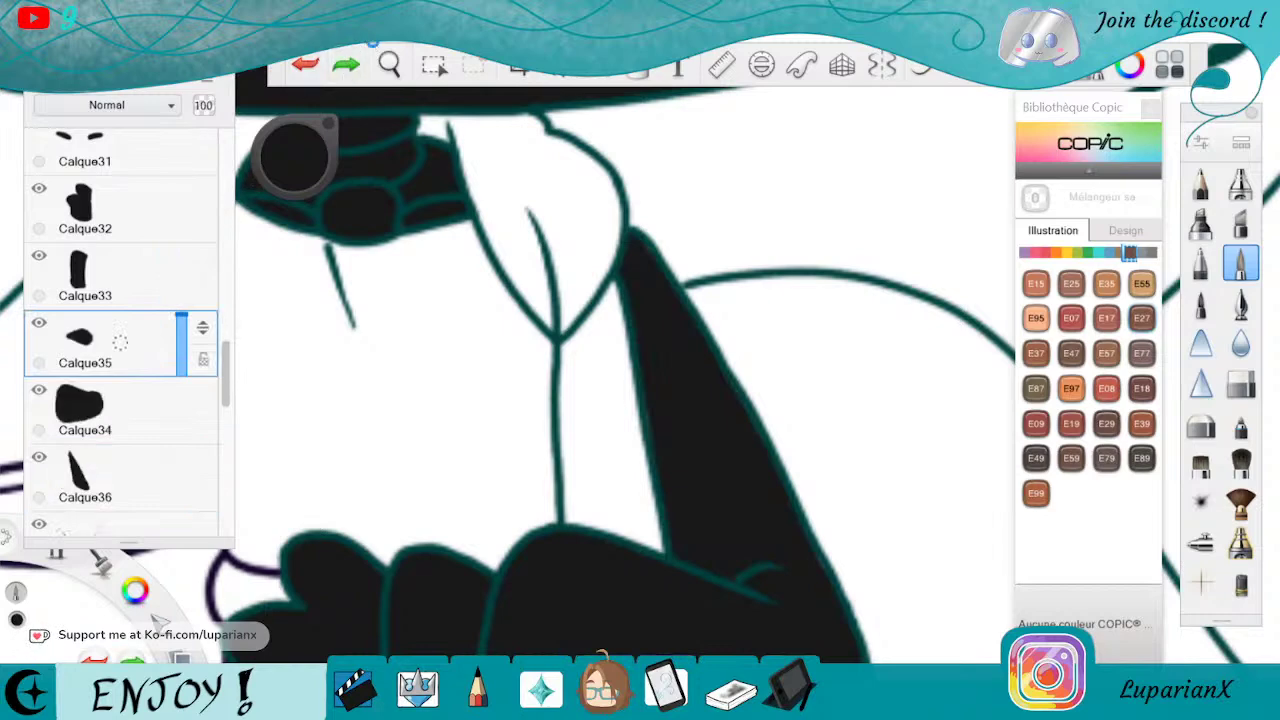
pyautogui.moveTo(222, 374); pyautogui.dragTo(224, 396)
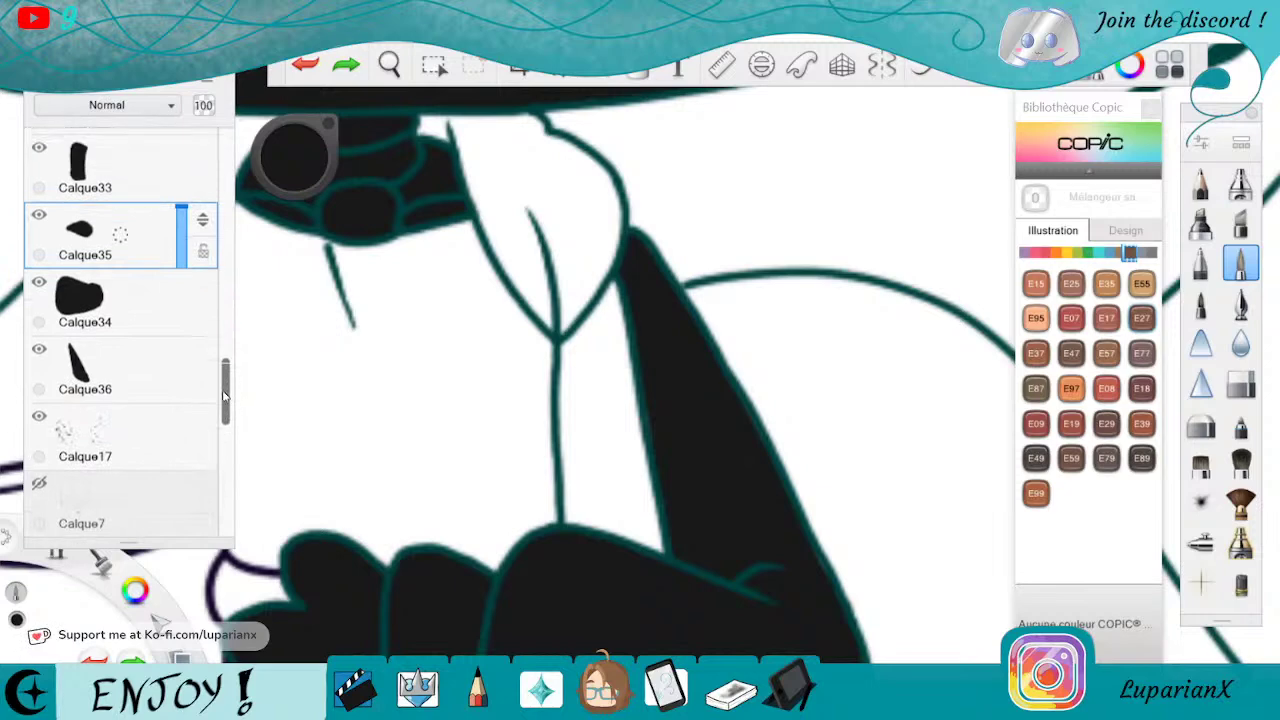
pyautogui.moveTo(153, 447); pyautogui.dragTo(161, 349)
# Fill the hood drape beside the upper sleeve near-black, from its pointed tip up to the head
pyautogui.moveTo(586, 283)
pyautogui.mouseDown()
pyautogui.moveTo(566, 326)
pyautogui.moveTo(603, 266)
pyautogui.moveTo(584, 285)
pyautogui.moveTo(612, 205)
pyautogui.mouseUp()
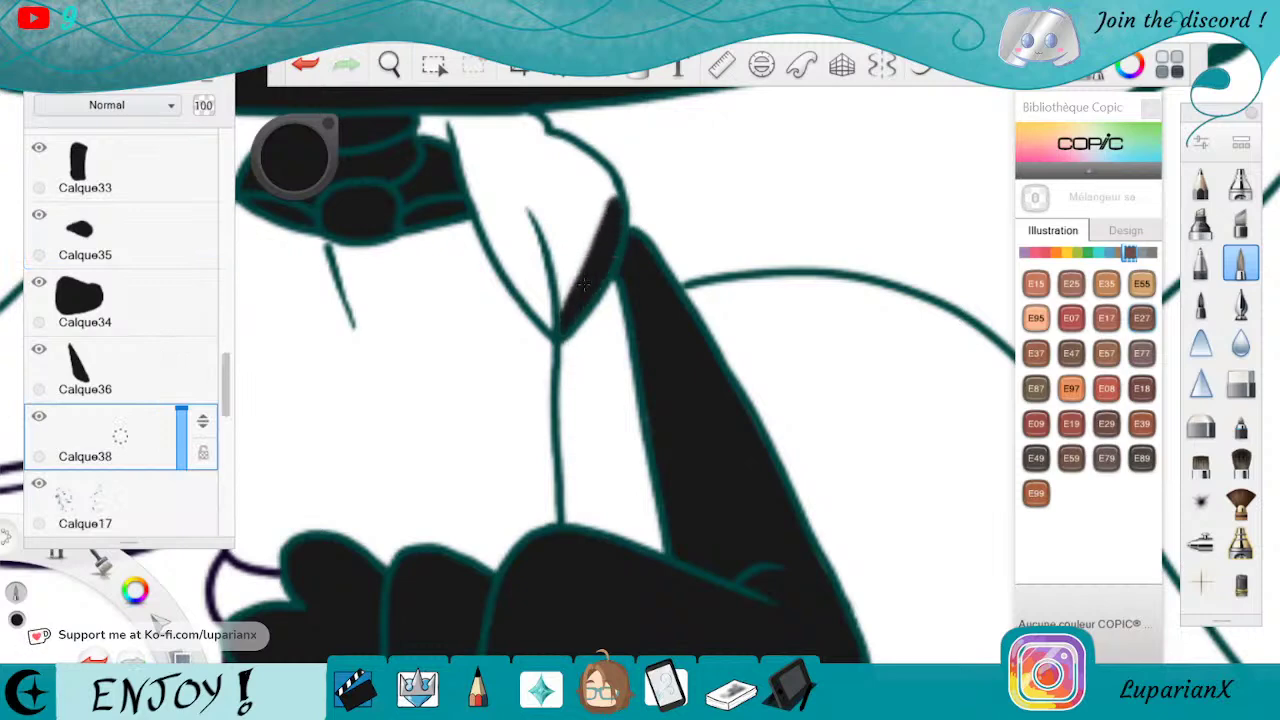
pyautogui.moveTo(557, 148)
pyautogui.mouseDown()
pyautogui.moveTo(600, 172)
pyautogui.moveTo(610, 197)
pyautogui.moveTo(558, 262)
pyautogui.moveTo(540, 318)
pyautogui.mouseUp()
pyautogui.moveTo(462, 148)
pyautogui.mouseDown()
pyautogui.moveTo(462, 122)
pyautogui.moveTo(488, 235)
pyautogui.moveTo(515, 275)
pyautogui.moveTo(480, 160)
pyautogui.moveTo(538, 308)
pyautogui.mouseUp()
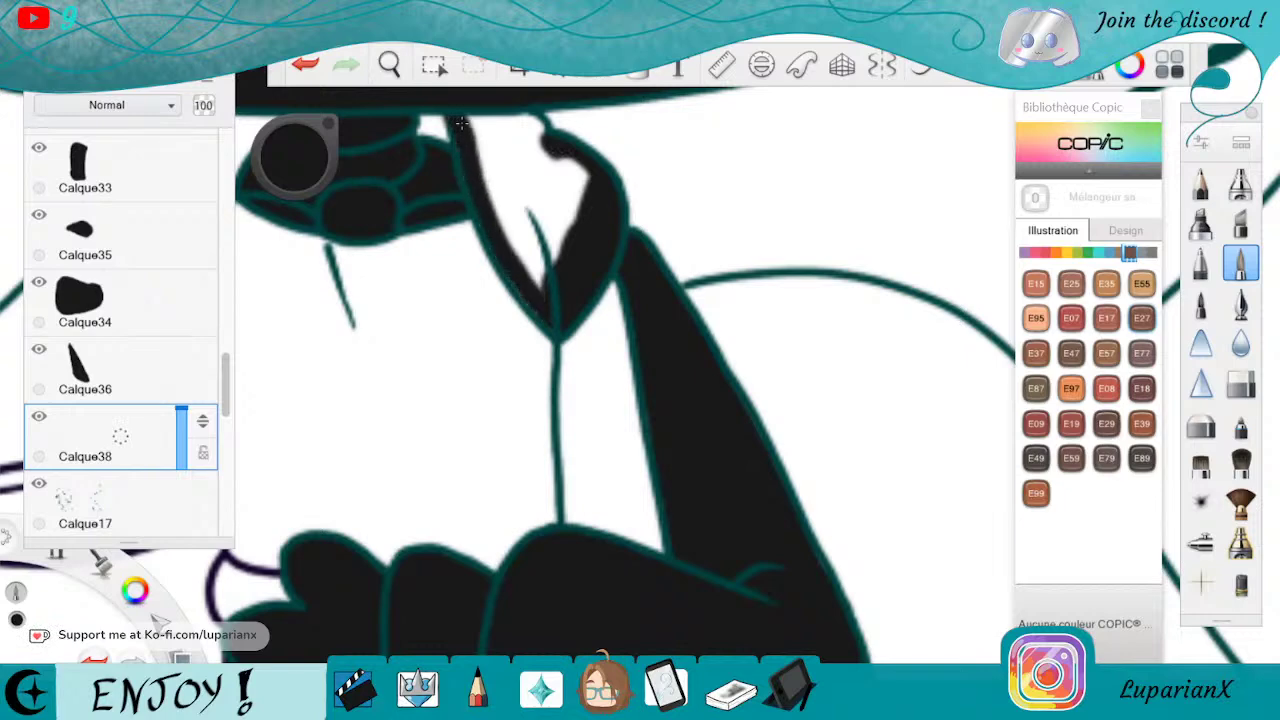
pyautogui.moveTo(472, 130)
pyautogui.mouseDown()
pyautogui.moveTo(540, 288)
pyautogui.moveTo(544, 270)
pyautogui.mouseUp()
pyautogui.moveTo(516, 122); pyautogui.dragTo(543, 220)
pyautogui.moveTo(532, 120)
pyautogui.mouseDown()
pyautogui.moveTo(543, 178)
pyautogui.moveTo(575, 222)
pyautogui.mouseUp()
pyautogui.moveTo(578, 162); pyautogui.dragTo(586, 196)
pyautogui.moveTo(550, 244); pyautogui.dragTo(556, 266)
pyautogui.moveTo(560, 188); pyautogui.dragTo(540, 286)
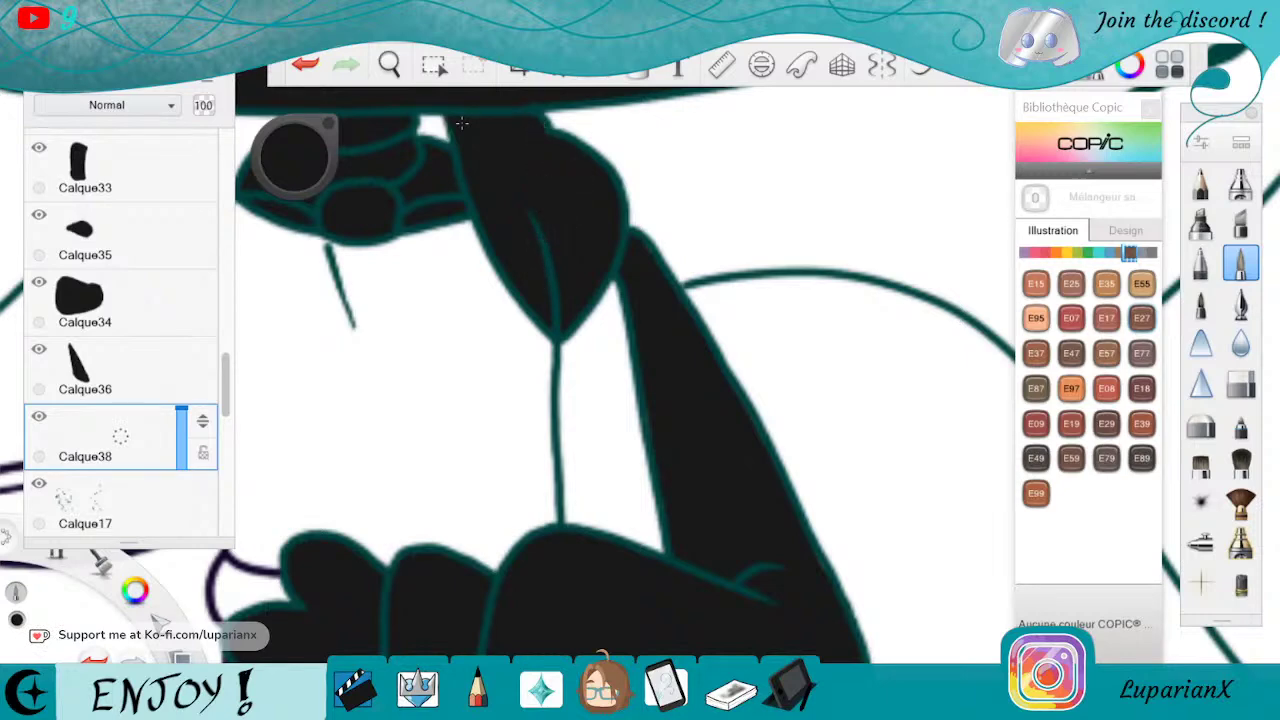
# Fill the matching hood drape on the mug side of the neck near-black on the same layer
pyautogui.click(388, 63)
pyautogui.moveTo(430, 185); pyautogui.dragTo(670, 302)
pyautogui.click(776, 281)
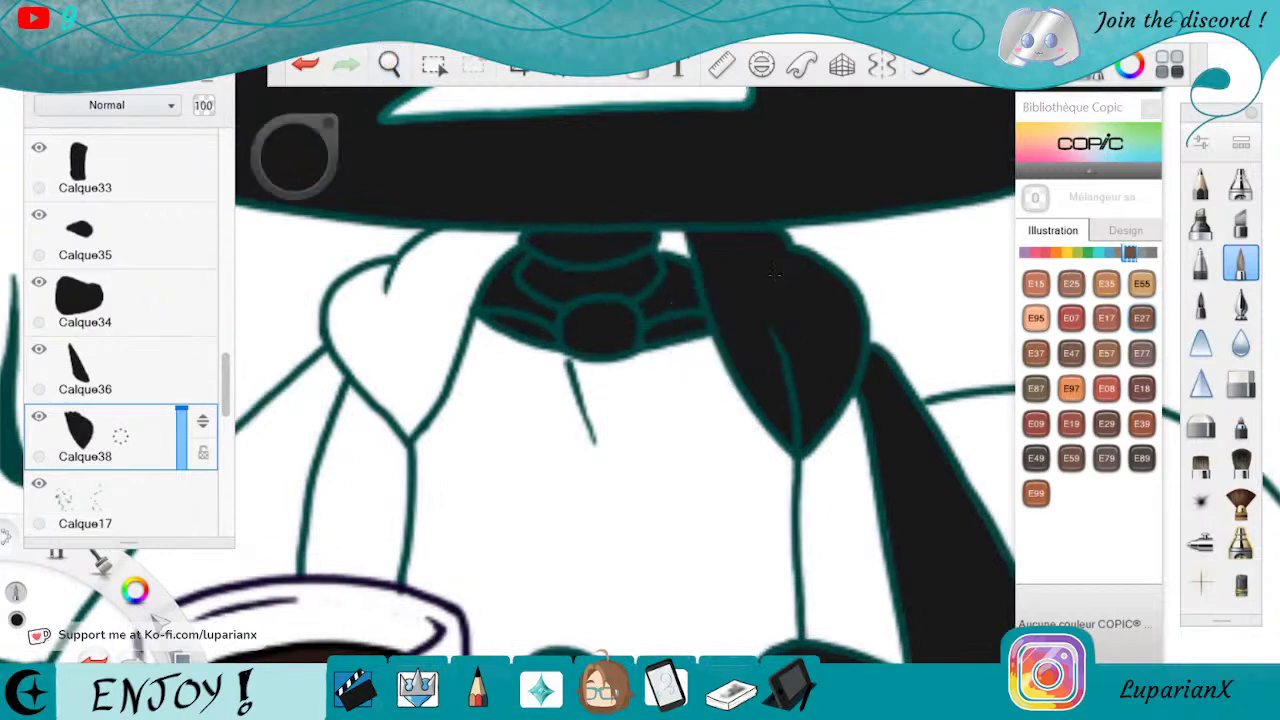
pyautogui.click(1240, 382)
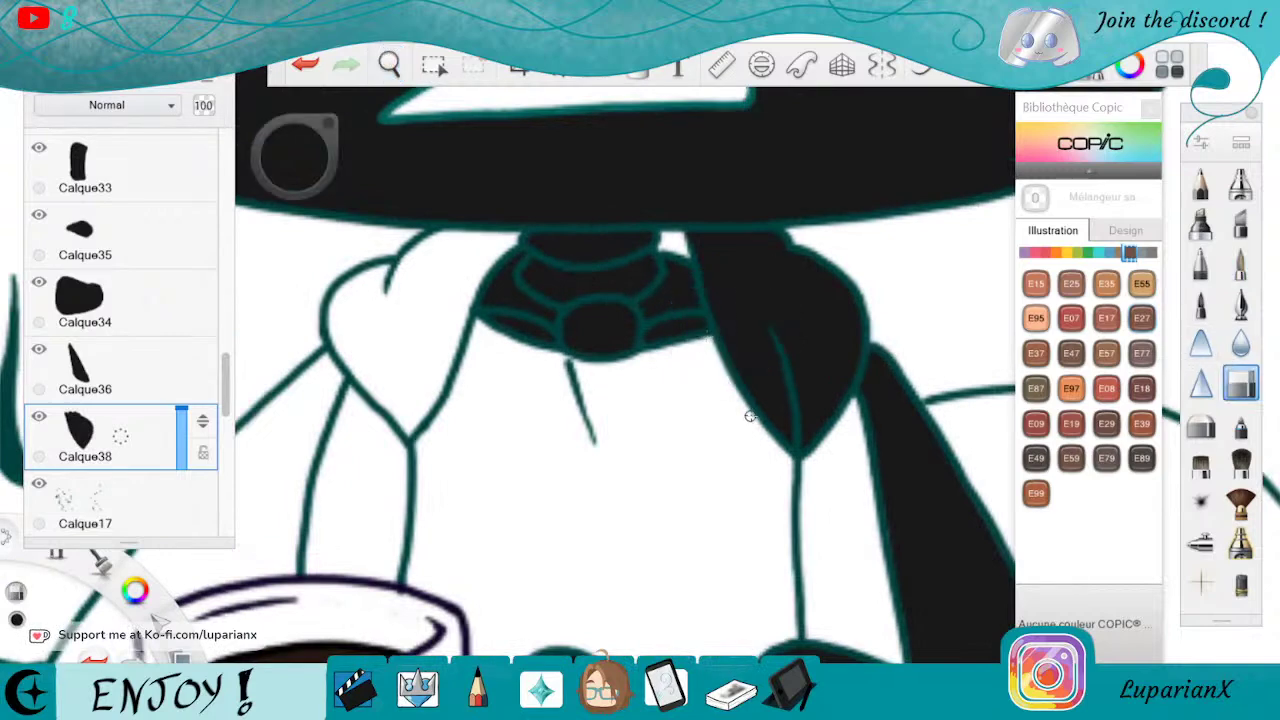
pyautogui.click(1240, 263)
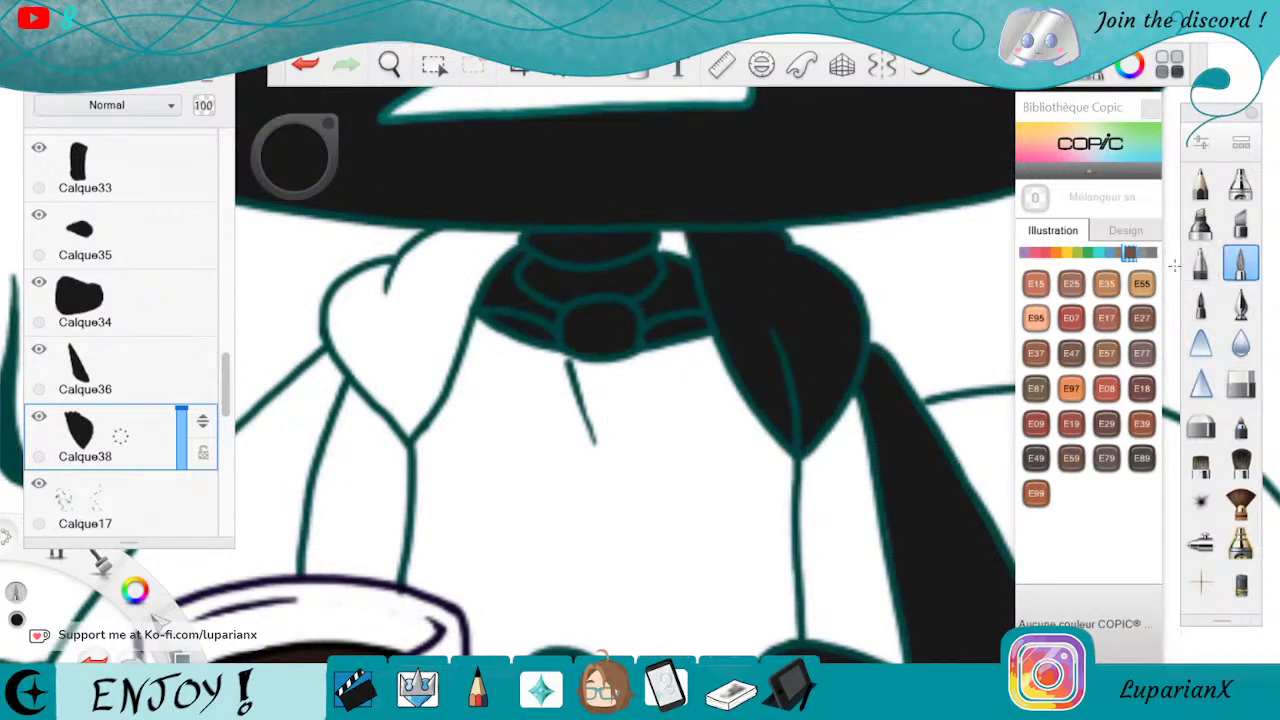
pyautogui.moveTo(461, 284)
pyautogui.mouseDown()
pyautogui.moveTo(450, 355)
pyautogui.moveTo(462, 281)
pyautogui.mouseUp()
pyautogui.moveTo(432, 398); pyautogui.dragTo(410, 427)
pyautogui.moveTo(338, 288)
pyautogui.mouseDown()
pyautogui.moveTo(345, 355)
pyautogui.moveTo(404, 420)
pyautogui.moveTo(350, 330)
pyautogui.moveTo(360, 288)
pyautogui.moveTo(395, 268)
pyautogui.moveTo(385, 365)
pyautogui.moveTo(405, 385)
pyautogui.moveTo(418, 330)
pyautogui.moveTo(428, 350)
pyautogui.moveTo(455, 285)
pyautogui.moveTo(515, 235)
pyautogui.moveTo(420, 320)
pyautogui.moveTo(450, 250)
pyautogui.moveTo(405, 300)
pyautogui.moveTo(420, 240)
pyautogui.moveTo(398, 276)
pyautogui.mouseUp()
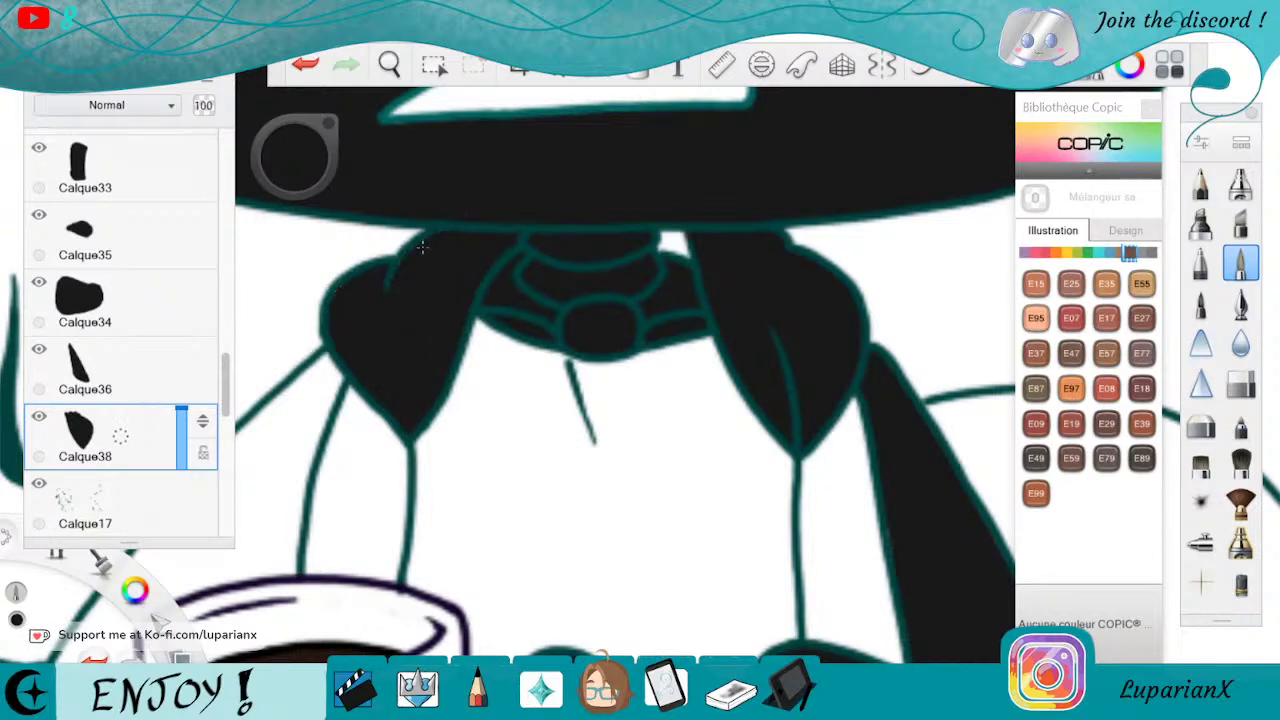
# Add a layer below the hood drapes, lower the drape layer's opacity, and paint the gap beside the neck near-black, extending under the drape
pyautogui.moveTo(140, 501); pyautogui.dragTo(153, 424)
pyautogui.moveTo(686, 252)
pyautogui.mouseDown()
pyautogui.moveTo(665, 244)
pyautogui.moveTo(688, 257)
pyautogui.mouseUp()
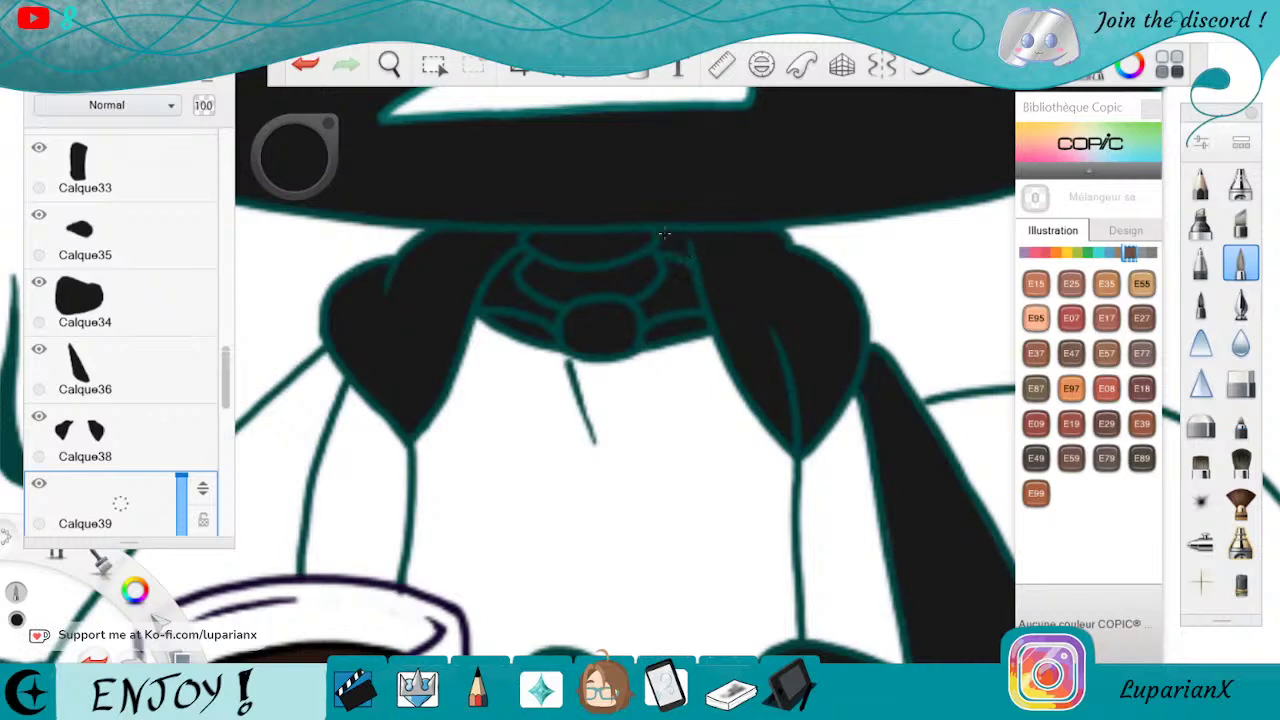
pyautogui.click(146, 463)
pyautogui.click(180, 440)
pyautogui.click(168, 508)
pyautogui.moveTo(701, 245)
pyautogui.mouseDown()
pyautogui.moveTo(706, 262)
pyautogui.moveTo(716, 240)
pyautogui.mouseUp()
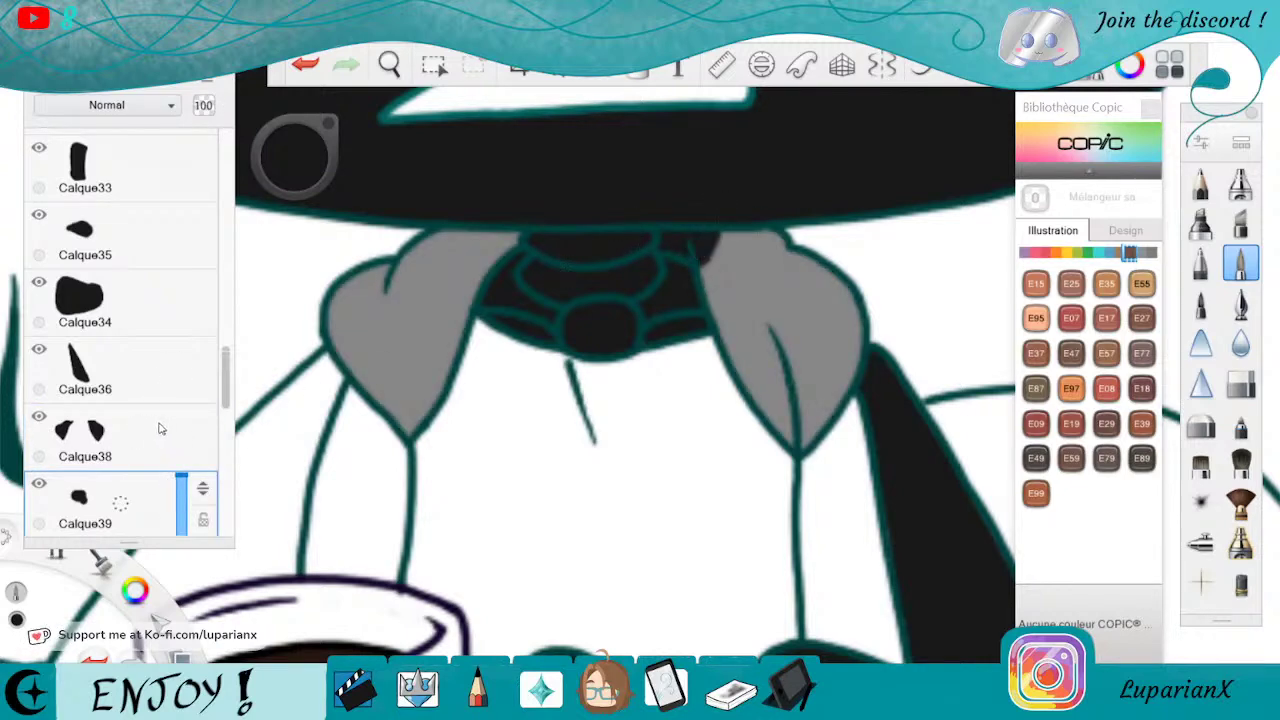
# Restore the hood drape layer to full opacity and add a new layer below the neck gap layer
pyautogui.click(165, 428)
pyautogui.moveTo(180, 446); pyautogui.dragTo(195, 349)
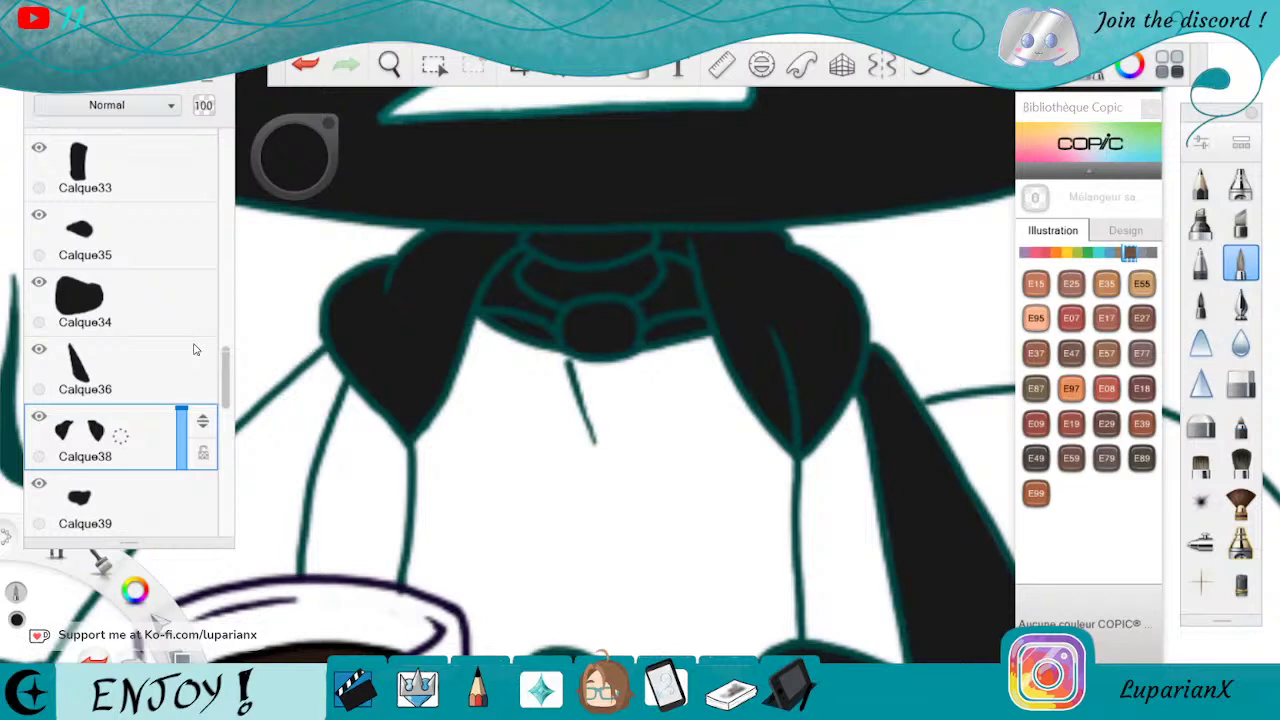
pyautogui.scroll(-2, 226, 385)
pyautogui.click(188, 435)
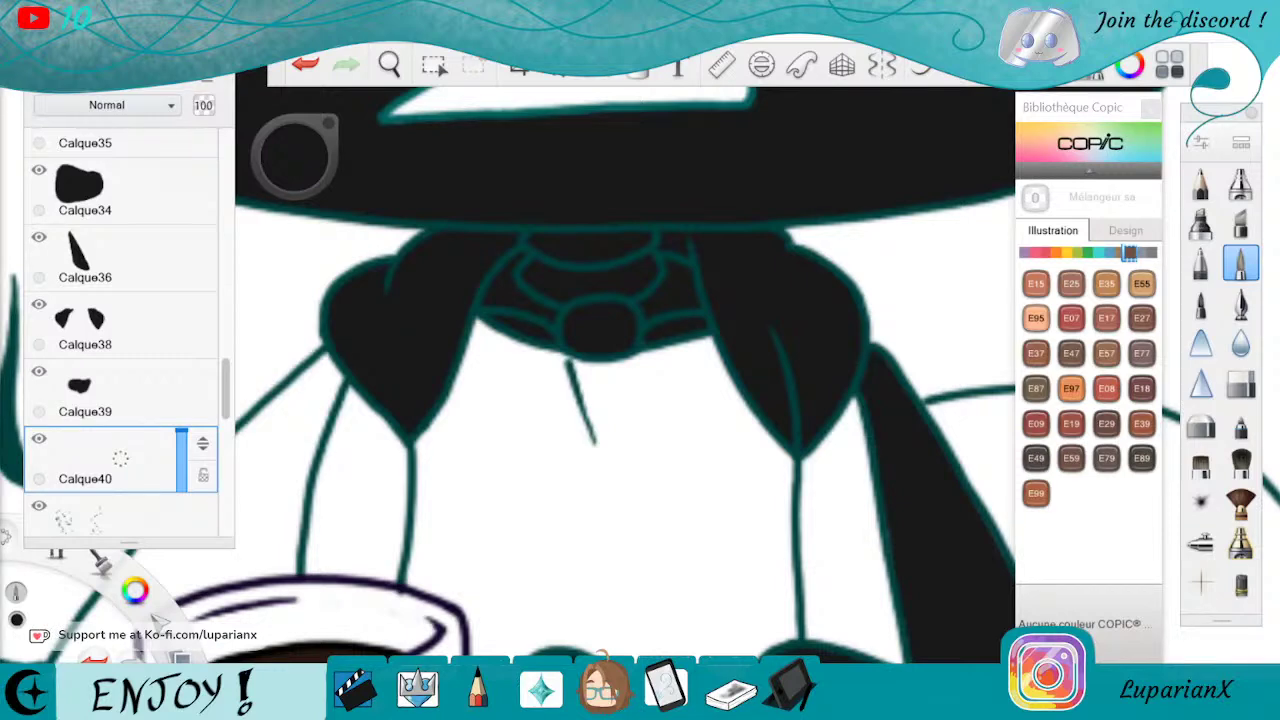
# Paint near-black under the drape's tip and along the upper sleeve edge of the hanging strip above the hand
pyautogui.click(389, 64)
pyautogui.moveTo(442, 136); pyautogui.dragTo(438, 121)
pyautogui.moveTo(443, 424); pyautogui.dragTo(575, 648)
pyautogui.moveTo(657, 486); pyautogui.dragTo(723, 271)
pyautogui.moveTo(663, 334)
pyautogui.mouseDown()
pyautogui.moveTo(829, 442)
pyautogui.moveTo(843, 401)
pyautogui.mouseUp()
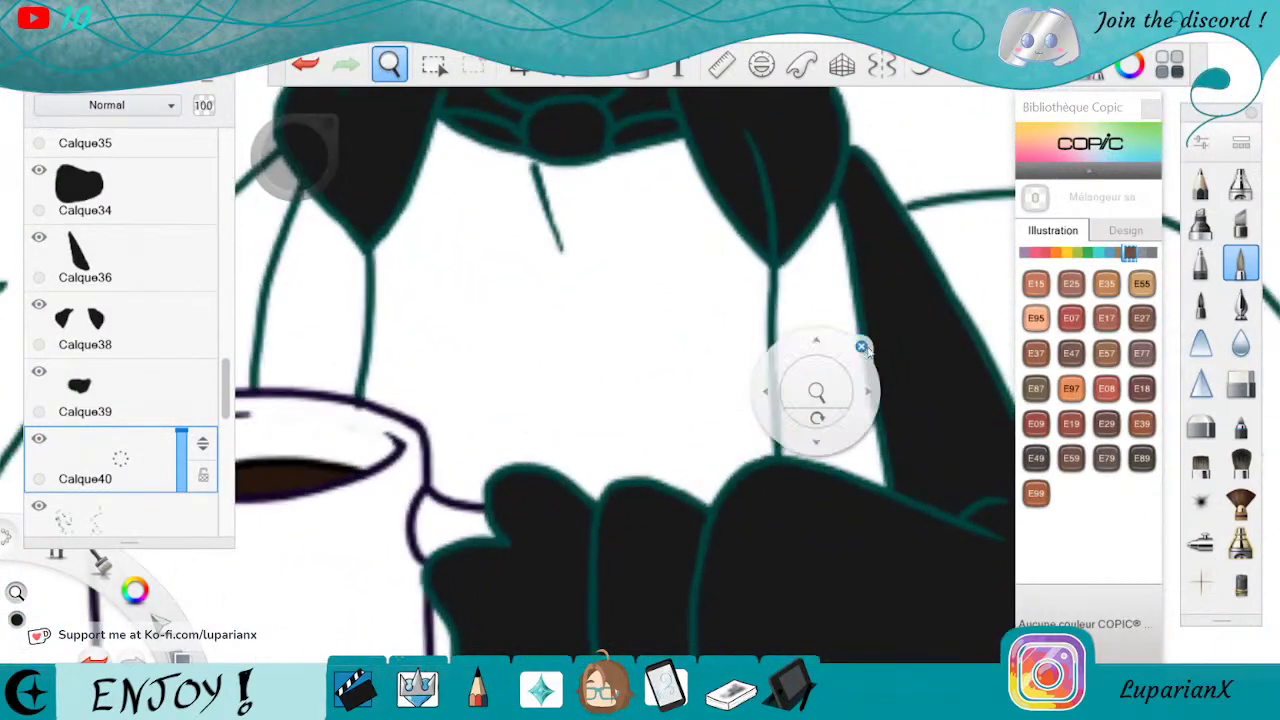
pyautogui.moveTo(770, 270)
pyautogui.mouseDown()
pyautogui.moveTo(784, 280)
pyautogui.moveTo(786, 326)
pyautogui.moveTo(805, 250)
pyautogui.moveTo(787, 268)
pyautogui.mouseUp()
pyautogui.moveTo(826, 215)
pyautogui.mouseDown()
pyautogui.moveTo(840, 306)
pyautogui.moveTo(845, 245)
pyautogui.moveTo(865, 440)
pyautogui.mouseUp()
pyautogui.moveTo(858, 380)
pyautogui.mouseDown()
pyautogui.moveTo(872, 476)
pyautogui.moveTo(886, 488)
pyautogui.mouseUp()
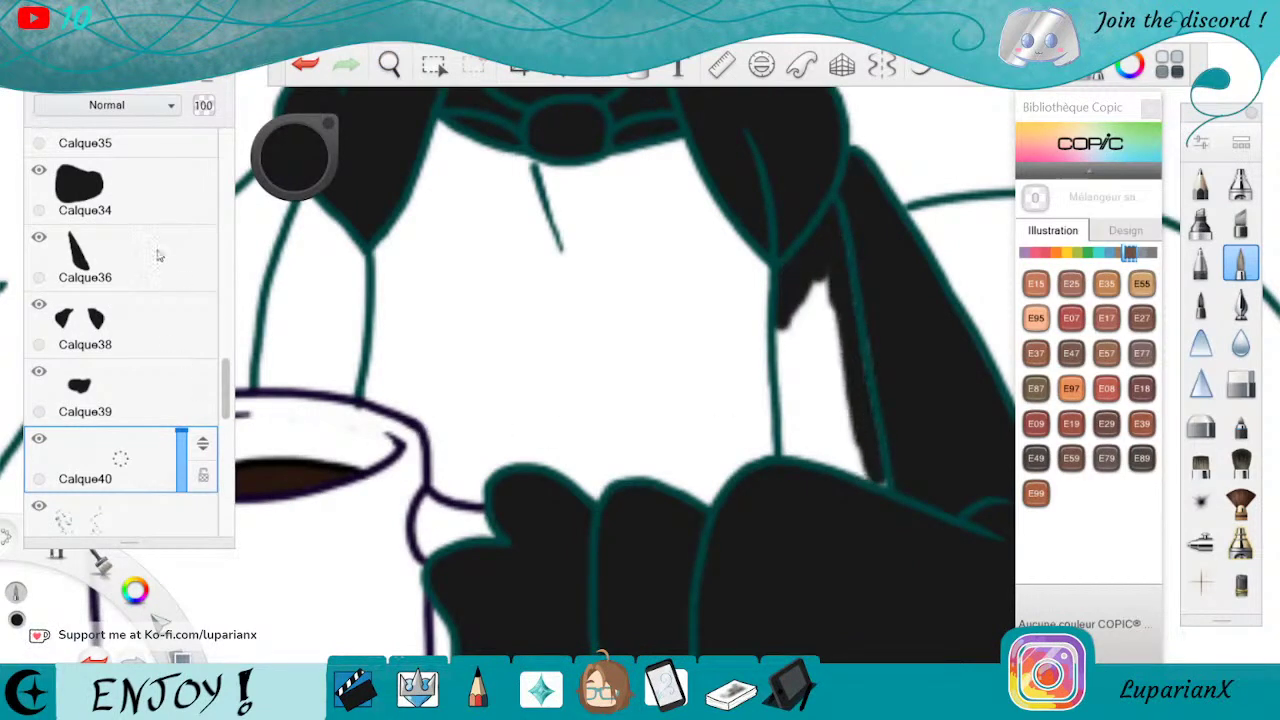
# Fill the rest of the hanging strip beside the upper sleeve near-black on its own layer, down to the forearm
pyautogui.scroll(3, 213, 372)
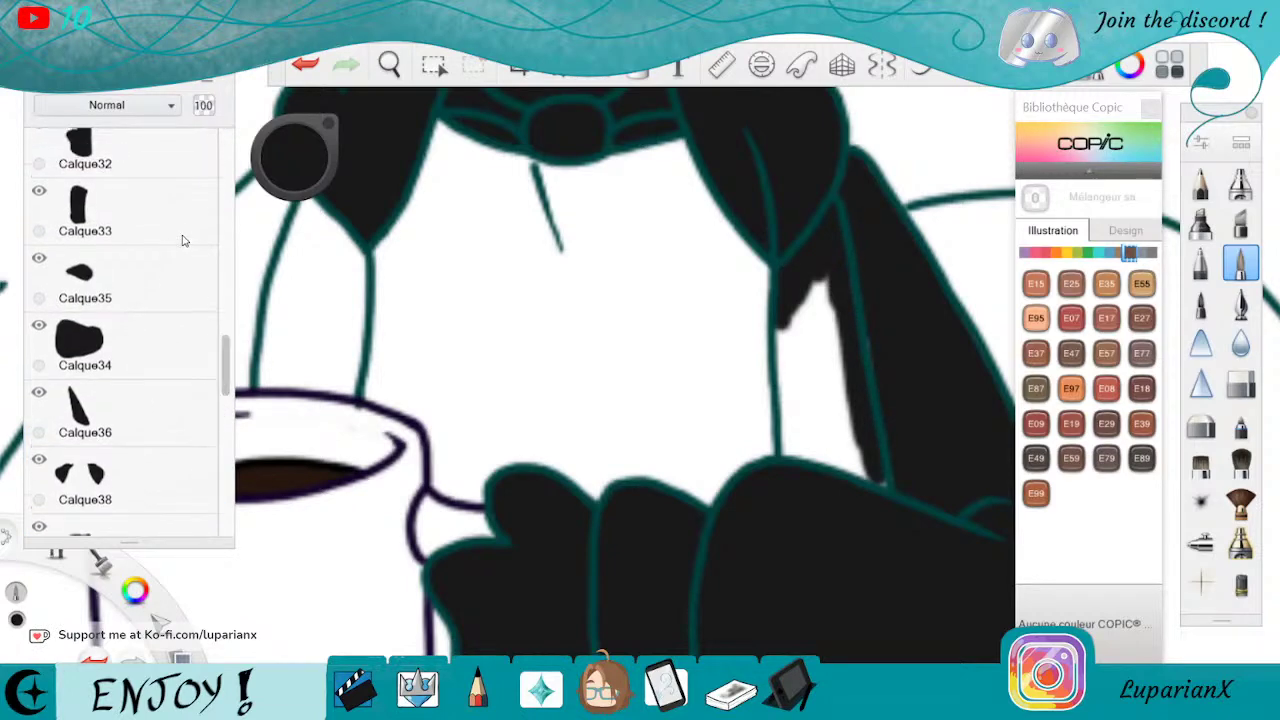
pyautogui.click(120, 415)
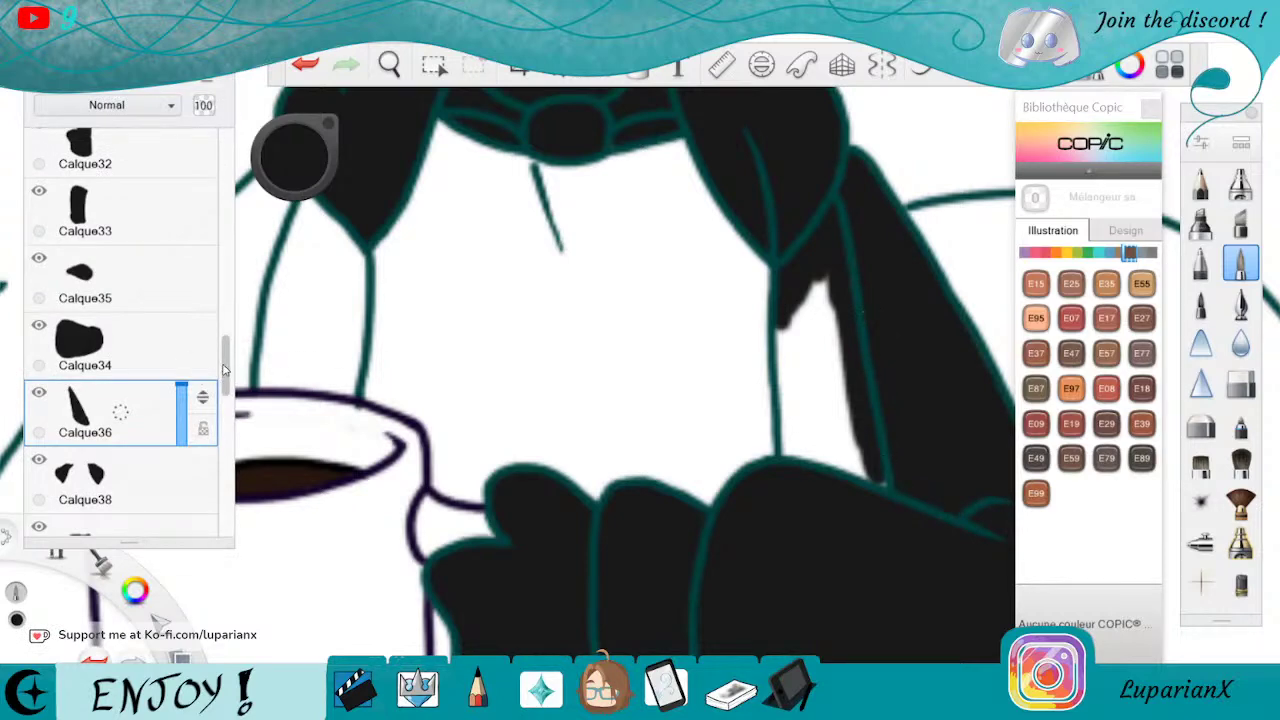
pyautogui.scroll(-3, 225, 372)
pyautogui.click(177, 426)
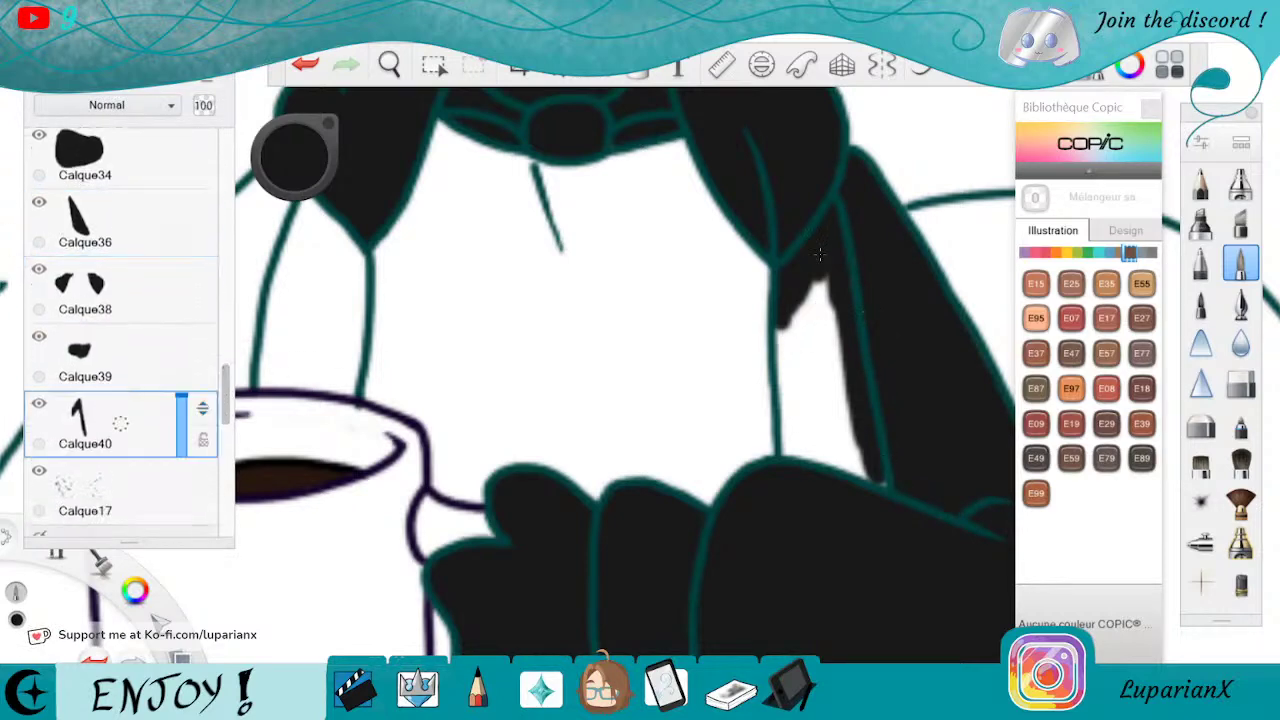
pyautogui.moveTo(866, 478); pyautogui.dragTo(818, 254)
pyautogui.moveTo(840, 336)
pyautogui.mouseDown()
pyautogui.moveTo(840, 470)
pyautogui.moveTo(826, 332)
pyautogui.moveTo(828, 465)
pyautogui.moveTo(816, 285)
pyautogui.moveTo(800, 460)
pyautogui.moveTo(782, 325)
pyautogui.moveTo(778, 420)
pyautogui.moveTo(772, 366)
pyautogui.mouseUp()
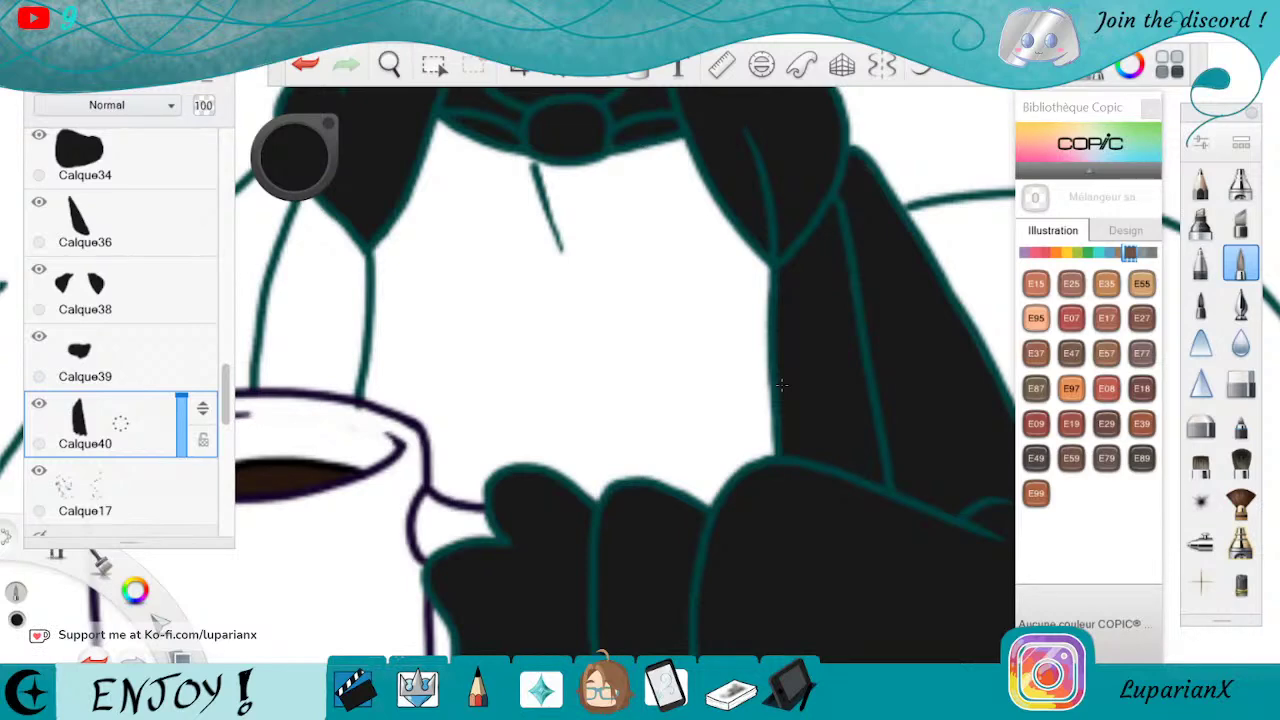
# Fill the hanging strip between the other drape and the mug near-black, and erase the overflow at the mug's rim
pyautogui.press('space')
pyautogui.moveTo(405, 268); pyautogui.dragTo(780, 312)
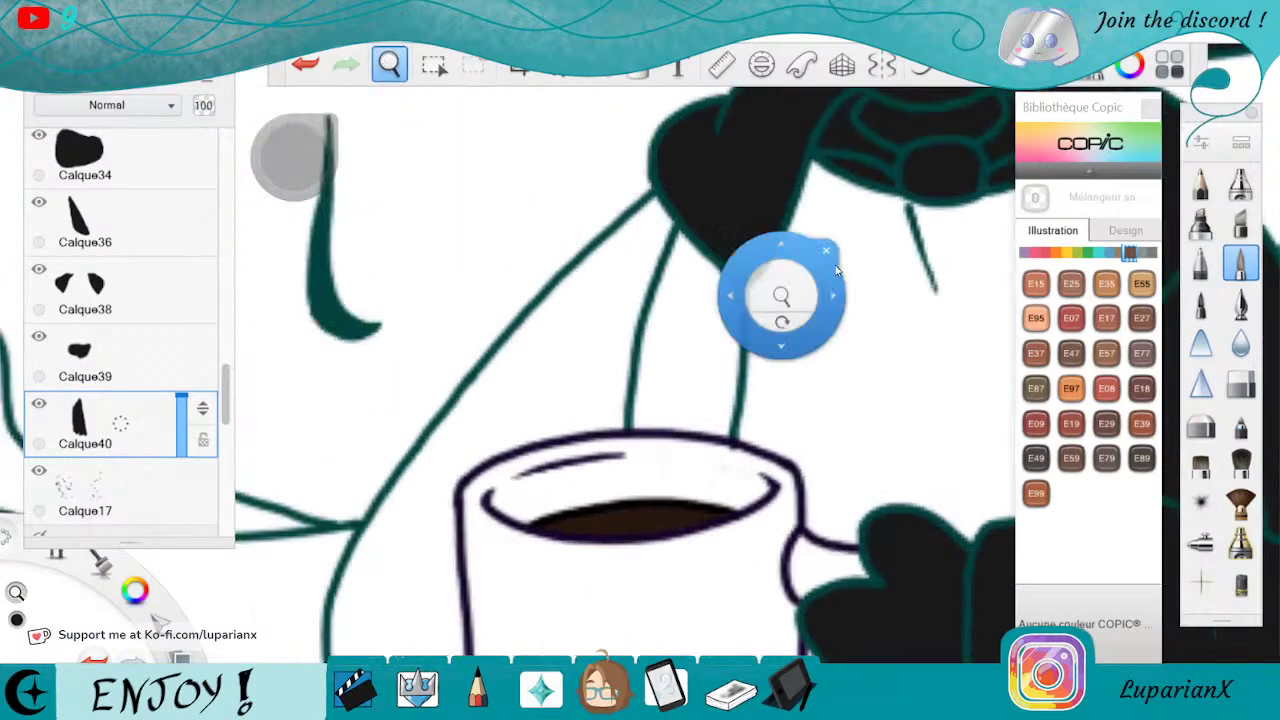
pyautogui.moveTo(692, 256)
pyautogui.mouseDown()
pyautogui.moveTo(652, 340)
pyautogui.moveTo(645, 420)
pyautogui.moveTo(665, 395)
pyautogui.moveTo(720, 395)
pyautogui.moveTo(732, 285)
pyautogui.moveTo(712, 365)
pyautogui.moveTo(700, 290)
pyautogui.moveTo(666, 340)
pyautogui.mouseUp()
pyautogui.click(1240, 383)
pyautogui.moveTo(730, 447); pyautogui.dragTo(716, 453)
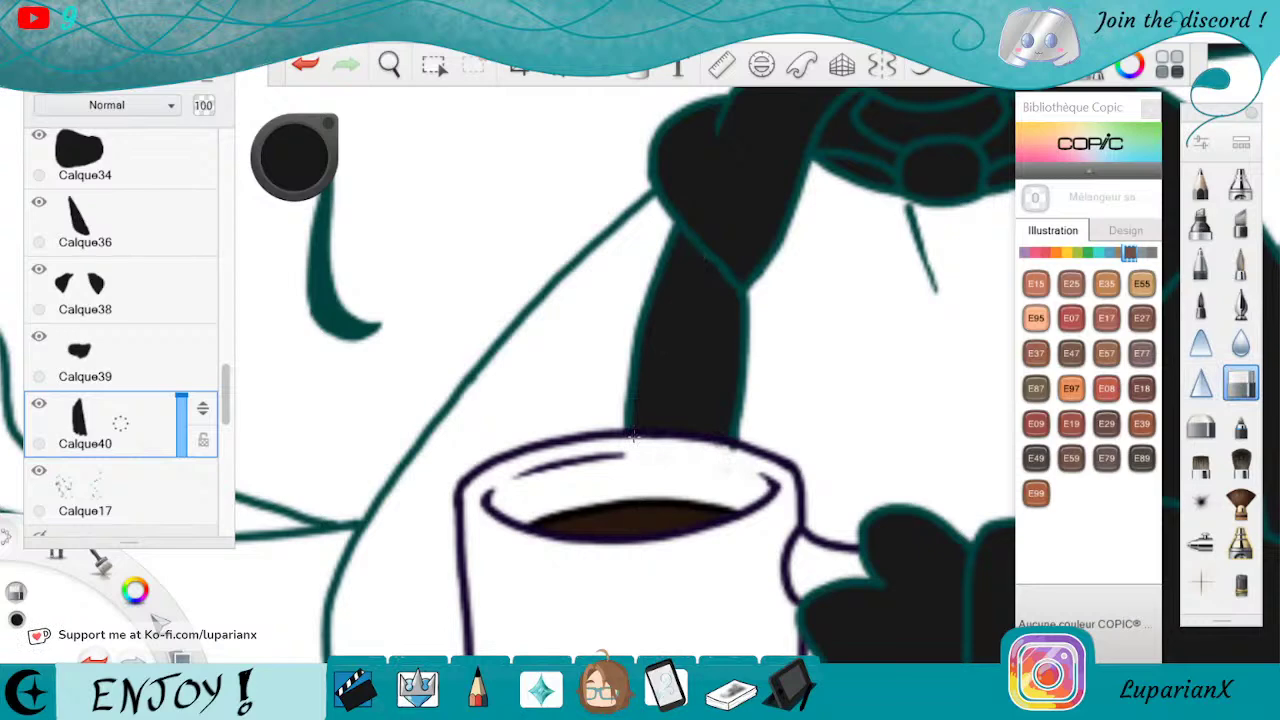
# Erase the end of the strip's outline that overlaps the mug's rim on the character line art layer
pyautogui.moveTo(224, 398); pyautogui.dragTo(221, 272)
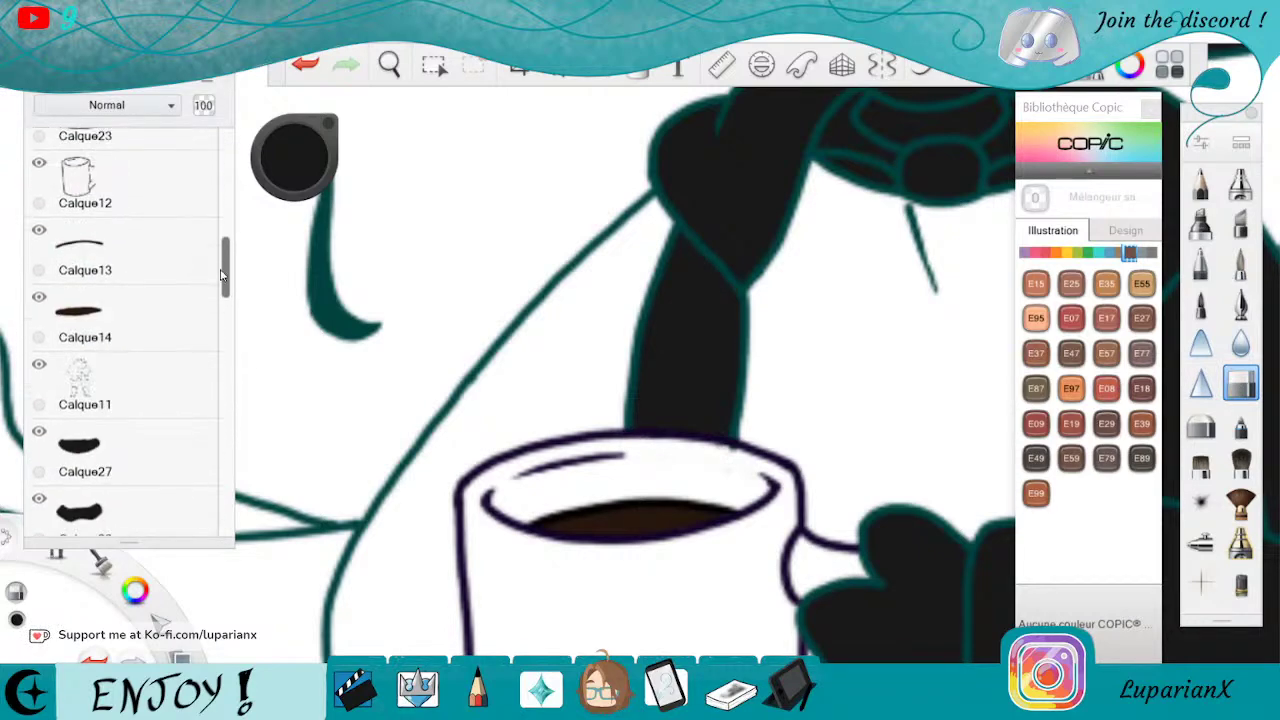
pyautogui.click(190, 176)
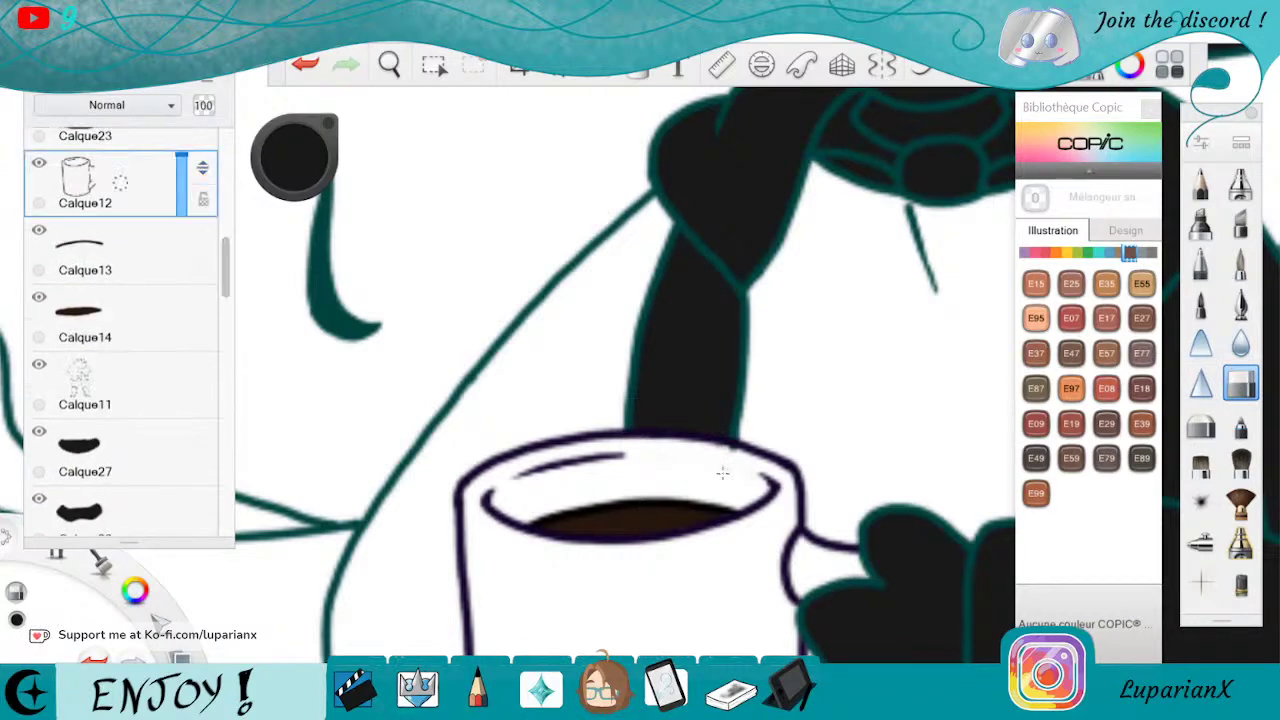
pyautogui.click(151, 368)
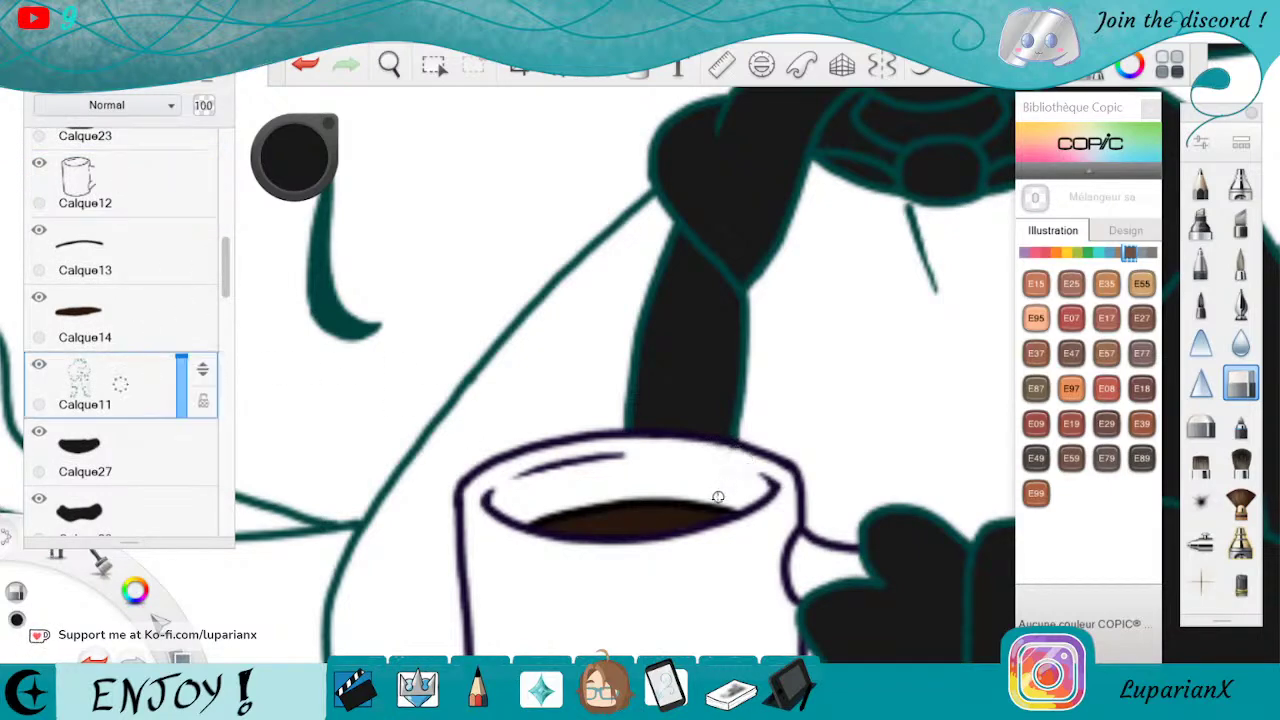
# Return to the hanging strip layer and paint near-black down the inner edge of the strip below the forearm
pyautogui.scroll(-10, 190, 340)
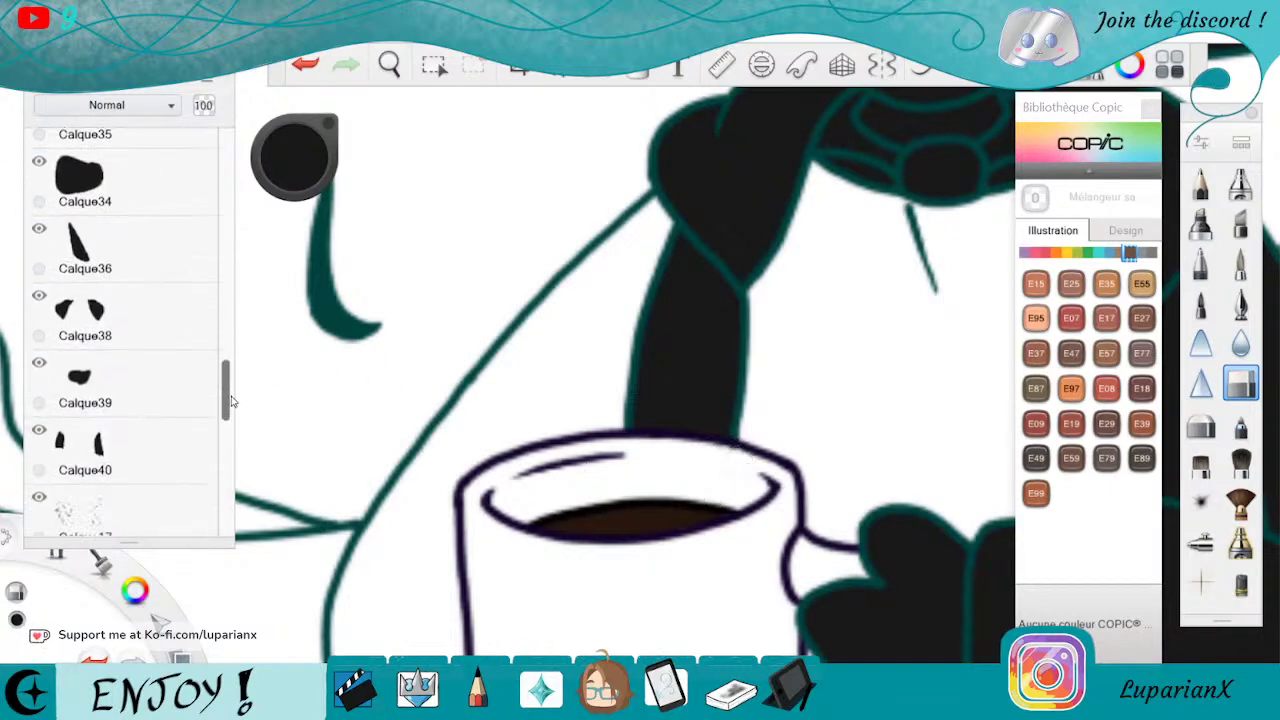
pyautogui.click(183, 390)
pyautogui.click(1241, 264)
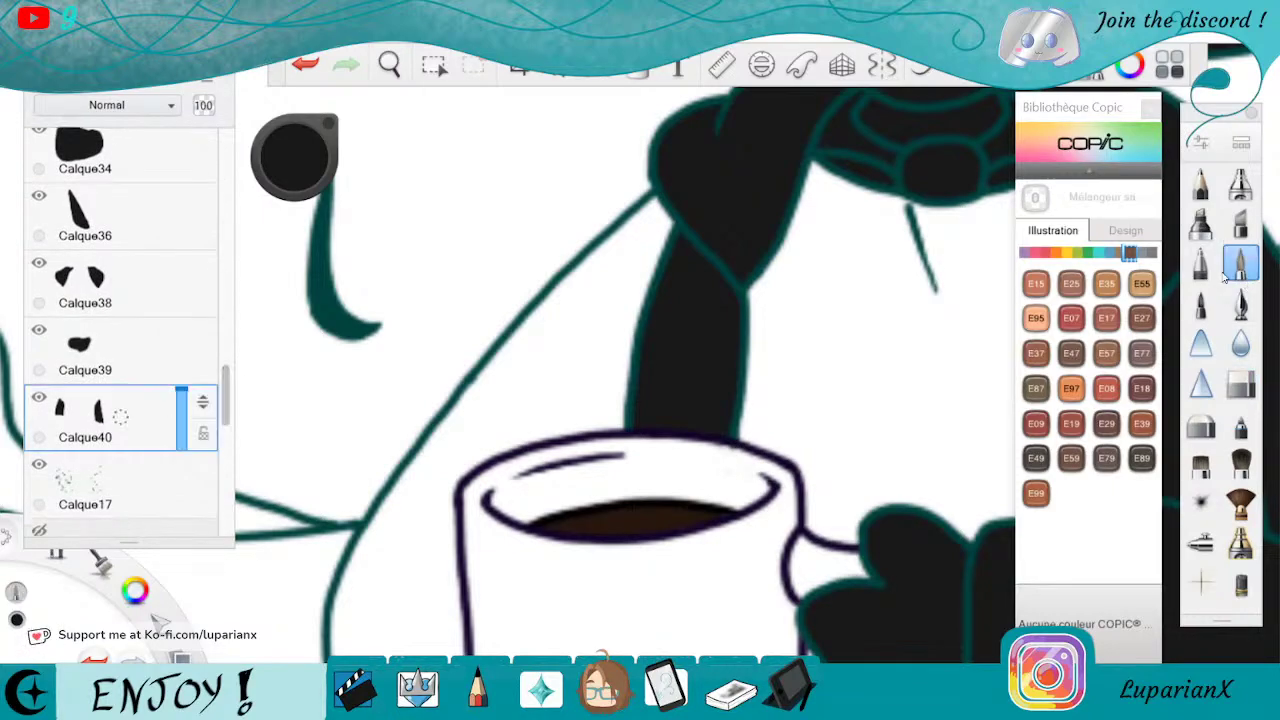
pyautogui.click(389, 64)
pyautogui.moveTo(521, 337); pyautogui.dragTo(594, 346)
pyautogui.moveTo(827, 442); pyautogui.dragTo(782, 582)
pyautogui.moveTo(530, 530)
pyautogui.mouseDown()
pyautogui.moveTo(650, 565)
pyautogui.moveTo(721, 562)
pyautogui.moveTo(729, 343)
pyautogui.mouseUp()
pyautogui.moveTo(889, 468); pyautogui.dragTo(646, 380)
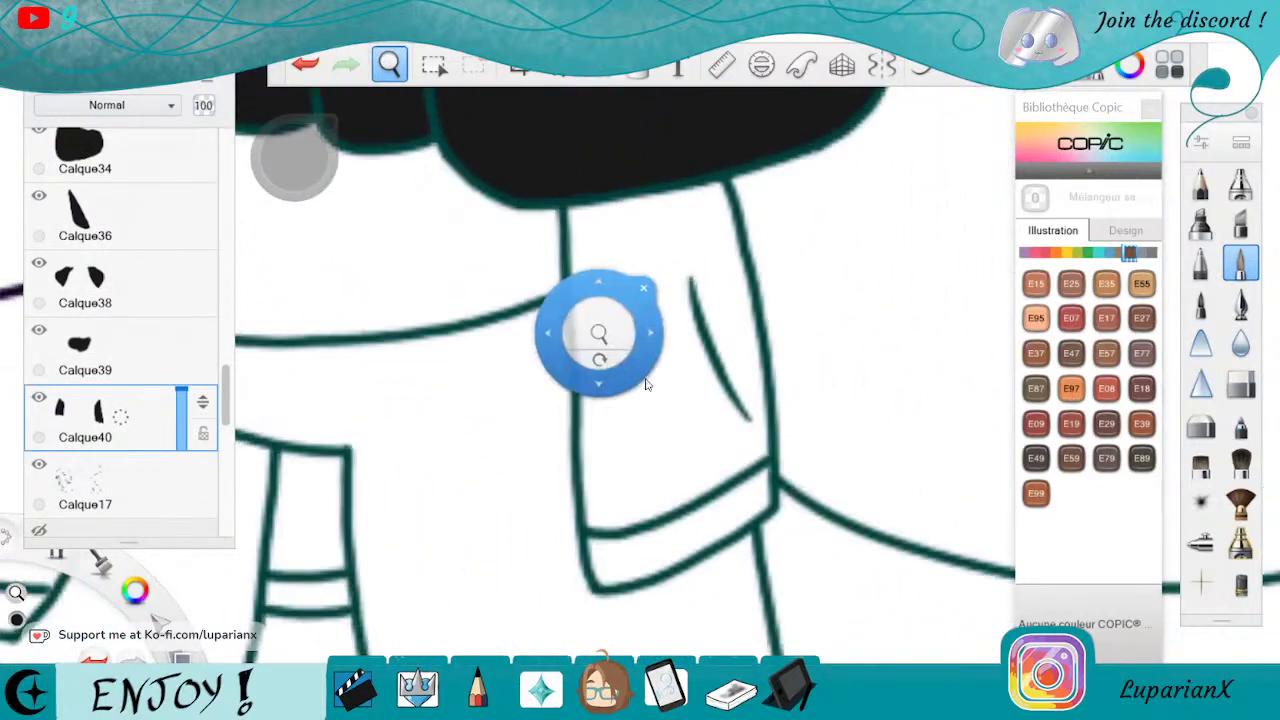
pyautogui.click(649, 280)
pyautogui.moveTo(586, 292)
pyautogui.mouseDown()
pyautogui.moveTo(583, 212)
pyautogui.moveTo(597, 528)
pyautogui.mouseUp()
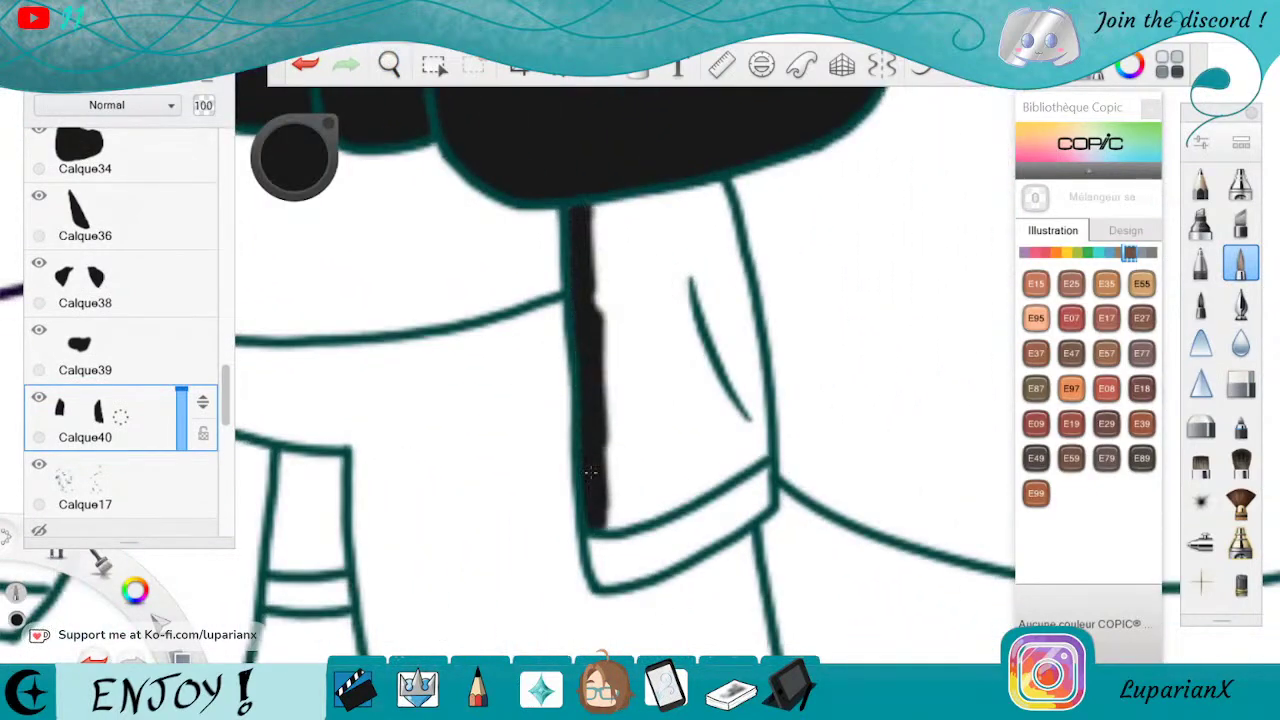
# Fill the hem band and the remaining area of the strip below the forearm near-black
pyautogui.moveTo(591, 472)
pyautogui.mouseDown()
pyautogui.moveTo(603, 547)
pyautogui.moveTo(598, 522)
pyautogui.moveTo(624, 571)
pyautogui.mouseUp()
pyautogui.moveTo(690, 548)
pyautogui.mouseDown()
pyautogui.moveTo(755, 502)
pyautogui.moveTo(758, 452)
pyautogui.moveTo(695, 530)
pyautogui.mouseUp()
pyautogui.moveTo(624, 571)
pyautogui.mouseDown()
pyautogui.moveTo(660, 535)
pyautogui.moveTo(630, 545)
pyautogui.moveTo(628, 498)
pyautogui.mouseUp()
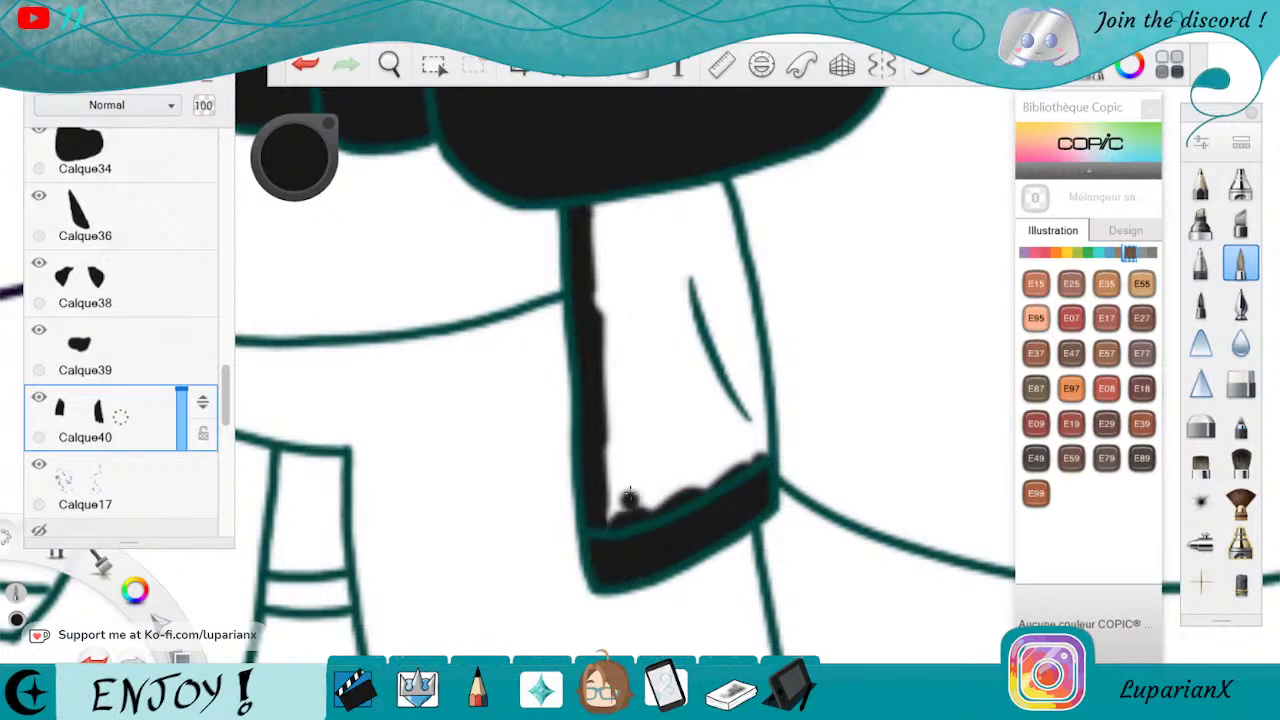
pyautogui.moveTo(610, 196)
pyautogui.mouseDown()
pyautogui.moveTo(640, 300)
pyautogui.moveTo(680, 200)
pyautogui.moveTo(660, 255)
pyautogui.moveTo(705, 200)
pyautogui.moveTo(740, 292)
pyautogui.moveTo(757, 450)
pyautogui.moveTo(738, 385)
pyautogui.moveTo(716, 470)
pyautogui.mouseUp()
pyautogui.moveTo(712, 262)
pyautogui.mouseDown()
pyautogui.moveTo(681, 482)
pyautogui.moveTo(668, 422)
pyautogui.moveTo(638, 492)
pyautogui.moveTo(628, 442)
pyautogui.moveTo(611, 472)
pyautogui.moveTo(619, 337)
pyautogui.moveTo(633, 307)
pyautogui.moveTo(655, 342)
pyautogui.moveTo(673, 297)
pyautogui.moveTo(670, 360)
pyautogui.mouseUp()
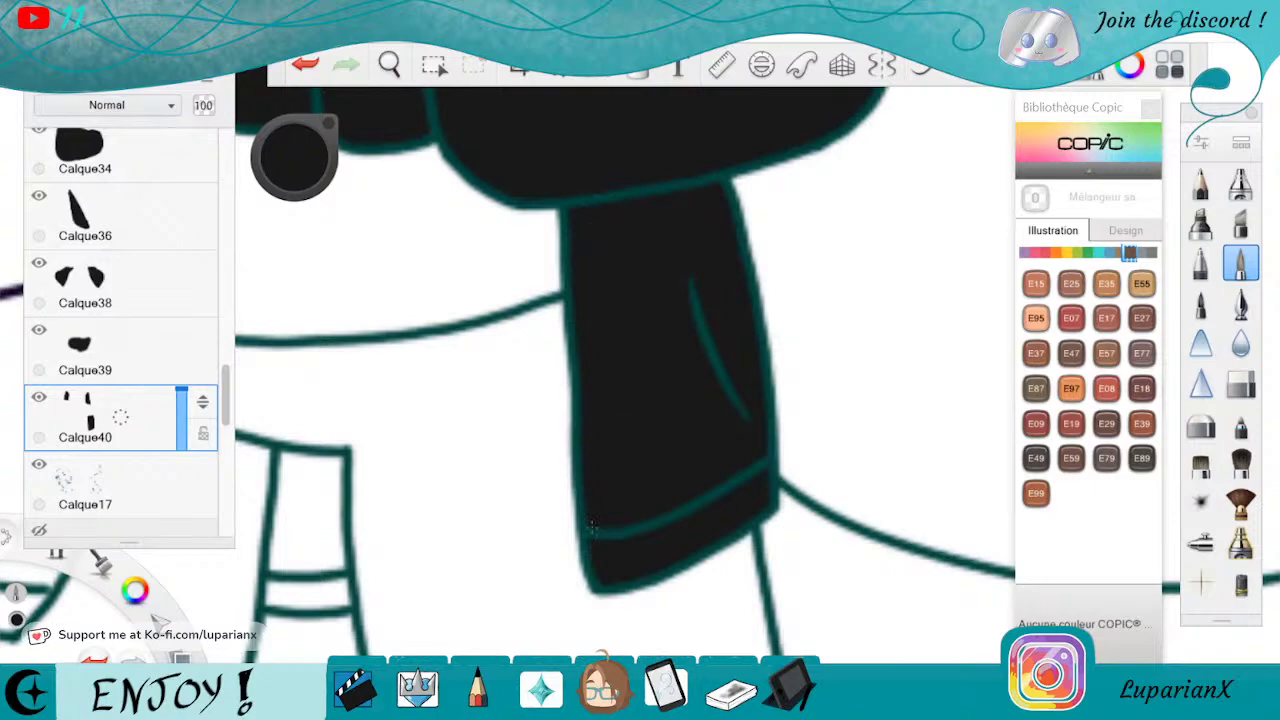
# Paint near-black along the sides and hem band of the coat panel below the mug, on the hanging strip layer
pyautogui.click(389, 64)
pyautogui.moveTo(458, 145); pyautogui.dragTo(590, 518)
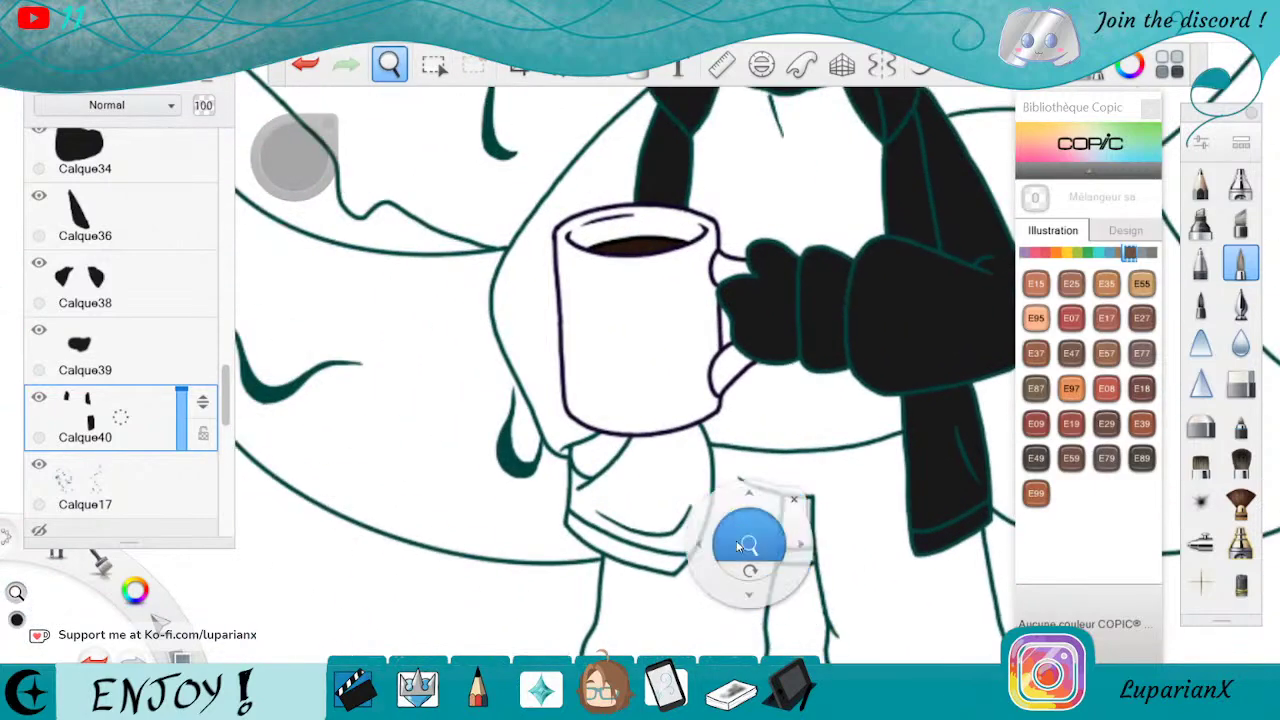
pyautogui.moveTo(749, 543); pyautogui.dragTo(634, 443)
pyautogui.moveTo(577, 514); pyautogui.dragTo(882, 458)
pyautogui.moveTo(889, 405)
pyautogui.mouseDown()
pyautogui.moveTo(929, 441)
pyautogui.moveTo(854, 508)
pyautogui.mouseUp()
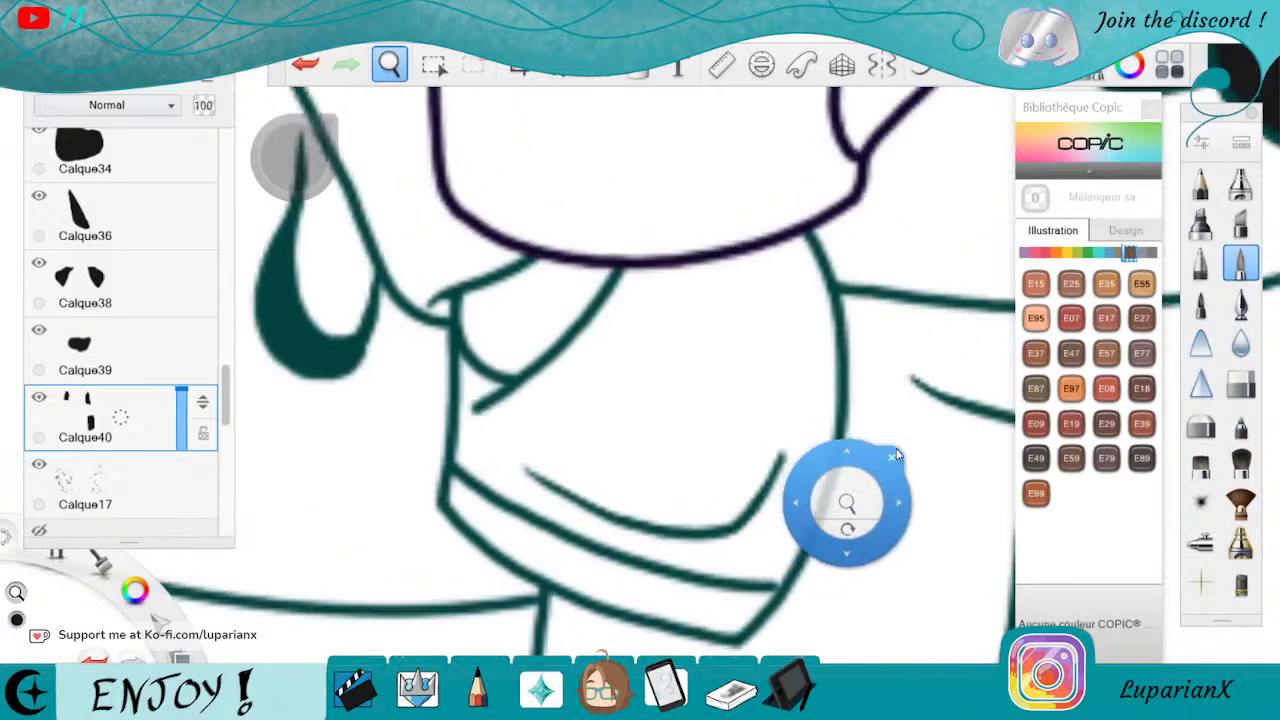
pyautogui.click(893, 457)
pyautogui.moveTo(793, 247)
pyautogui.mouseDown()
pyautogui.moveTo(825, 343)
pyautogui.moveTo(823, 427)
pyautogui.moveTo(807, 437)
pyautogui.moveTo(797, 522)
pyautogui.mouseUp()
pyautogui.moveTo(800, 430)
pyautogui.mouseDown()
pyautogui.moveTo(760, 580)
pyautogui.moveTo(728, 628)
pyautogui.moveTo(775, 590)
pyautogui.mouseUp()
pyautogui.moveTo(462, 356)
pyautogui.mouseDown()
pyautogui.moveTo(470, 388)
pyautogui.moveTo(515, 398)
pyautogui.moveTo(475, 430)
pyautogui.moveTo(460, 520)
pyautogui.moveTo(565, 578)
pyautogui.moveTo(480, 498)
pyautogui.mouseUp()
pyautogui.moveTo(565, 578)
pyautogui.mouseDown()
pyautogui.moveTo(485, 472)
pyautogui.moveTo(565, 560)
pyautogui.moveTo(655, 578)
pyautogui.moveTo(600, 592)
pyautogui.moveTo(712, 625)
pyautogui.moveTo(705, 600)
pyautogui.moveTo(725, 630)
pyautogui.moveTo(670, 570)
pyautogui.moveTo(735, 555)
pyautogui.moveTo(720, 618)
pyautogui.mouseUp()
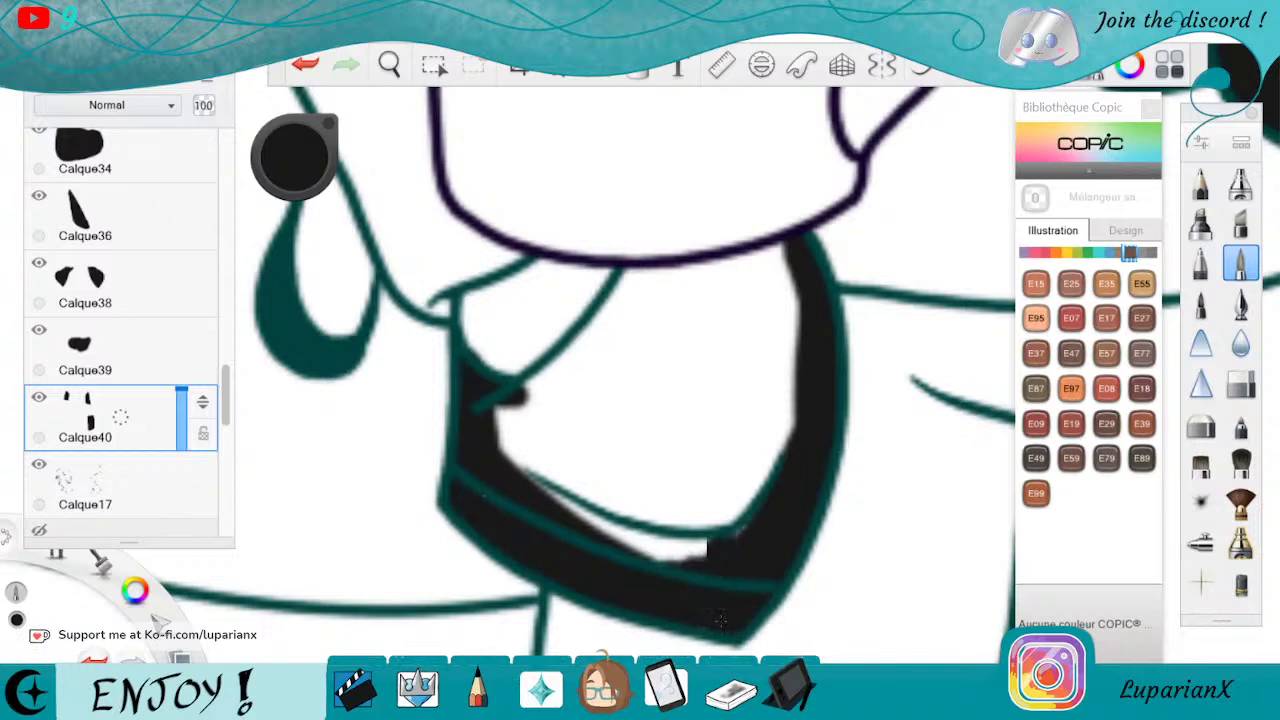
# Fill the rest of the coat panel below the mug near-black, and erase the overflow along its outline and the mug's base
pyautogui.click(1240, 383)
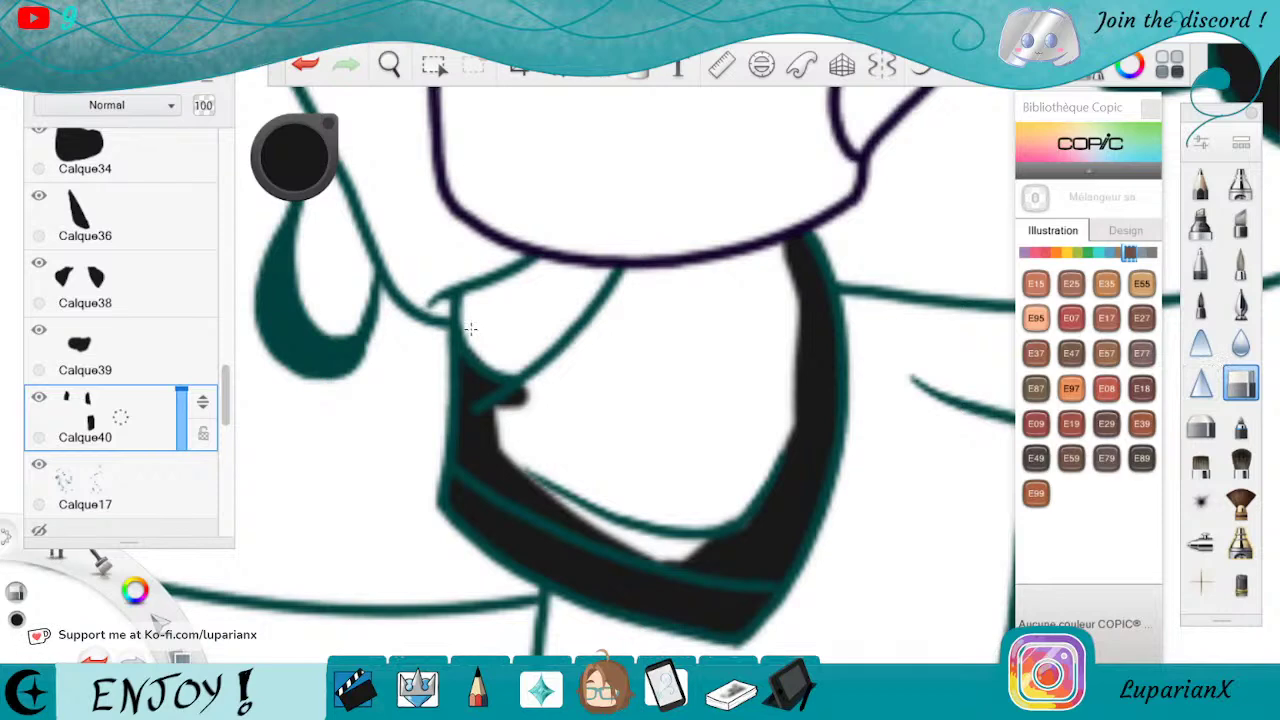
pyautogui.click(1240, 262)
pyautogui.moveTo(785, 245)
pyautogui.mouseDown()
pyautogui.moveTo(780, 272)
pyautogui.moveTo(632, 285)
pyautogui.moveTo(500, 425)
pyautogui.moveTo(560, 468)
pyautogui.moveTo(545, 495)
pyautogui.moveTo(588, 360)
pyautogui.moveTo(672, 285)
pyautogui.moveTo(700, 300)
pyautogui.moveTo(785, 285)
pyautogui.moveTo(785, 455)
pyautogui.mouseUp()
pyautogui.moveTo(775, 300)
pyautogui.mouseDown()
pyautogui.moveTo(765, 468)
pyautogui.moveTo(748, 475)
pyautogui.moveTo(738, 525)
pyautogui.moveTo(695, 555)
pyautogui.moveTo(575, 485)
pyautogui.moveTo(600, 380)
pyautogui.moveTo(660, 330)
pyautogui.moveTo(715, 320)
pyautogui.moveTo(577, 519)
pyautogui.moveTo(655, 460)
pyautogui.moveTo(672, 505)
pyautogui.moveTo(697, 450)
pyautogui.moveTo(690, 520)
pyautogui.mouseUp()
pyautogui.moveTo(738, 438)
pyautogui.mouseDown()
pyautogui.moveTo(708, 515)
pyautogui.moveTo(728, 492)
pyautogui.mouseUp()
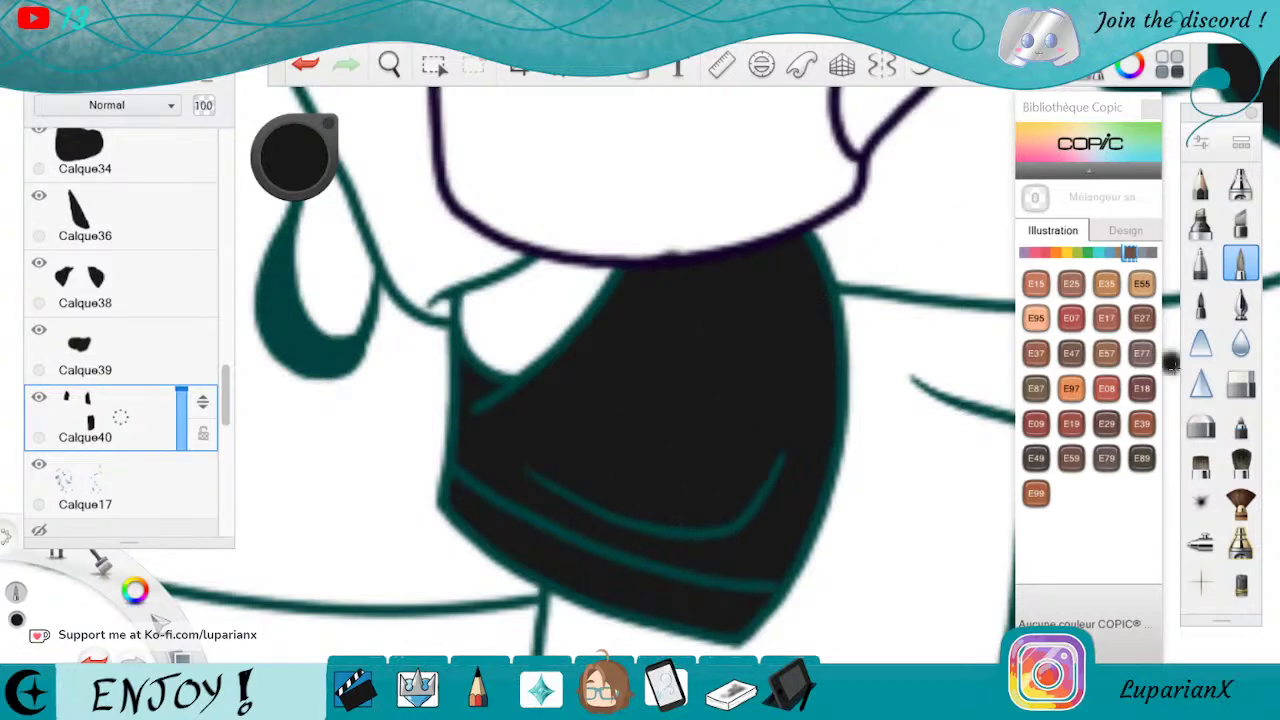
pyautogui.click(1240, 382)
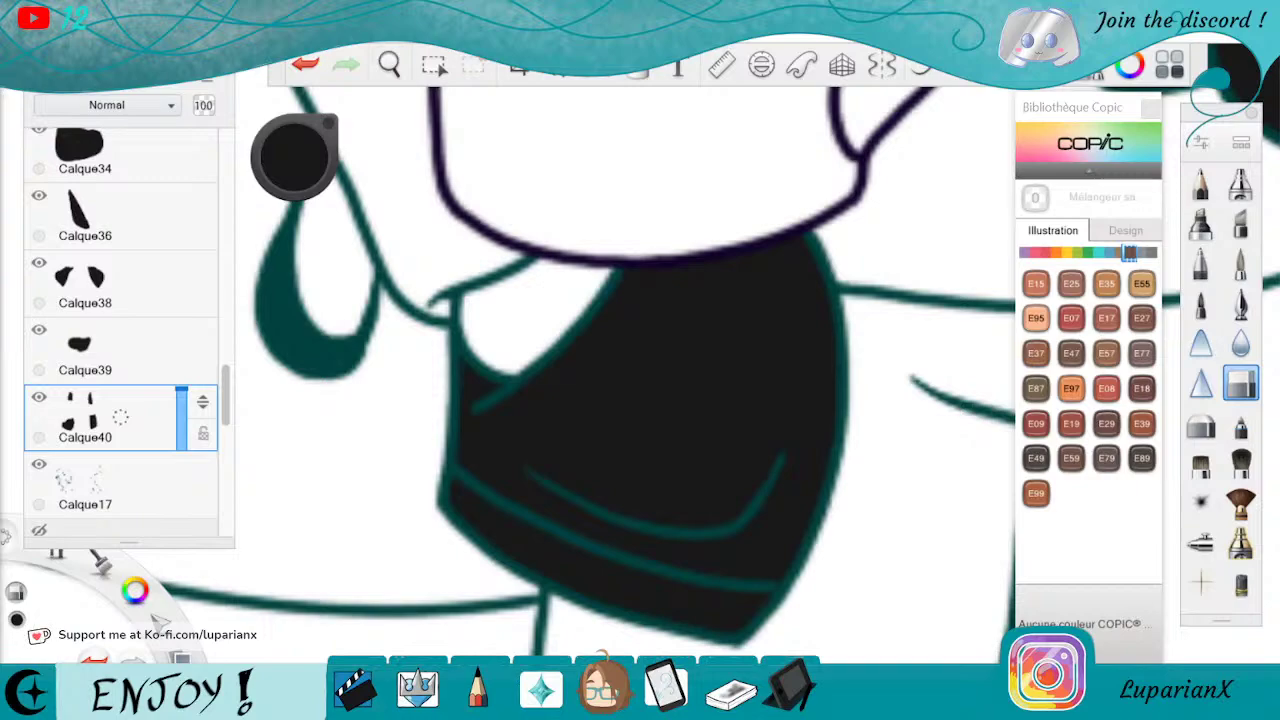
# Examine the whole drawing and the coloured reference picture of the character holding the purple mug
pyautogui.click(389, 65)
pyautogui.moveTo(440, 134)
pyautogui.mouseDown()
pyautogui.moveTo(500, 370)
pyautogui.moveTo(560, 468)
pyautogui.mouseUp()
pyautogui.moveTo(690, 280); pyautogui.dragTo(762, 543)
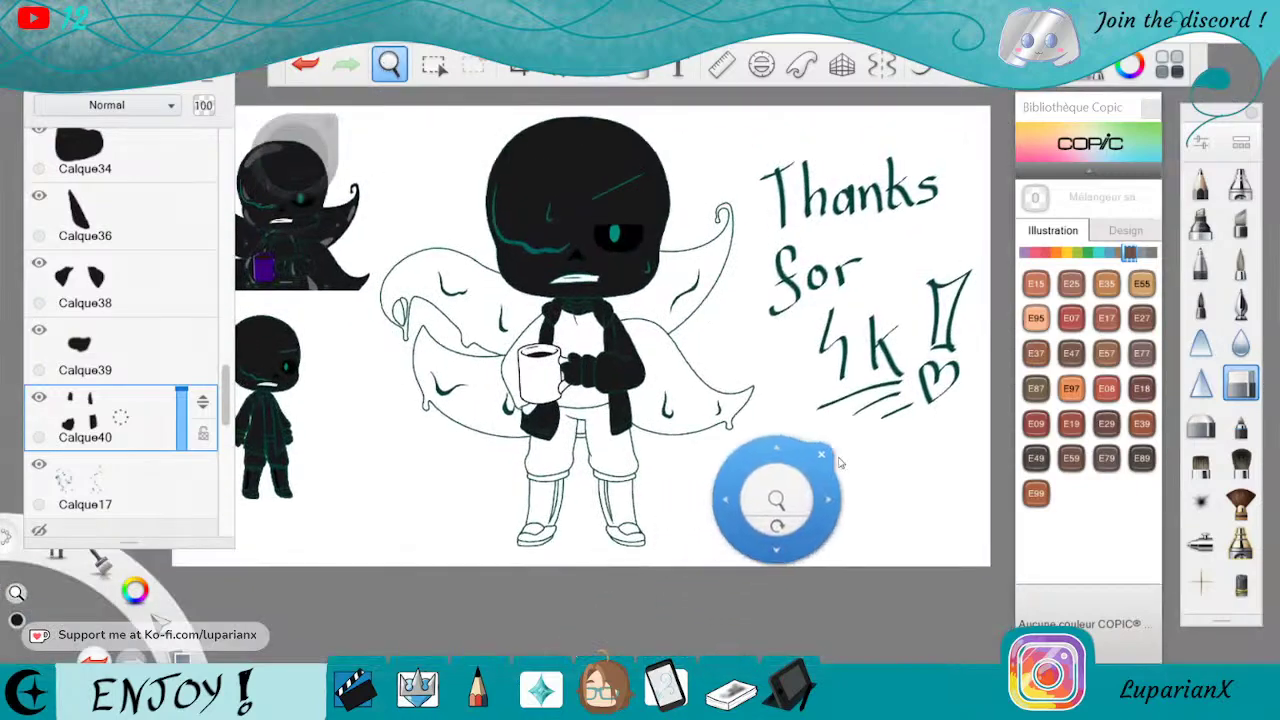
pyautogui.moveTo(823, 453); pyautogui.dragTo(865, 494)
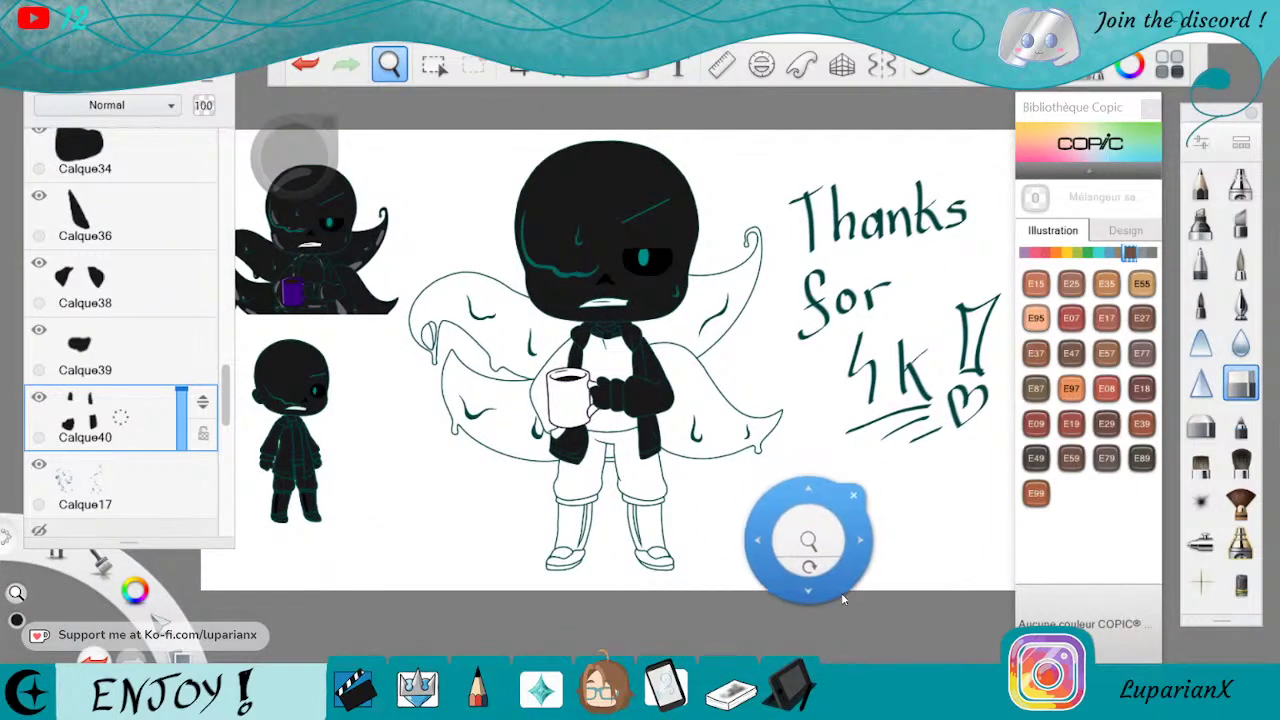
pyautogui.moveTo(726, 565)
pyautogui.mouseDown()
pyautogui.moveTo(752, 596)
pyautogui.moveTo(735, 580)
pyautogui.mouseUp()
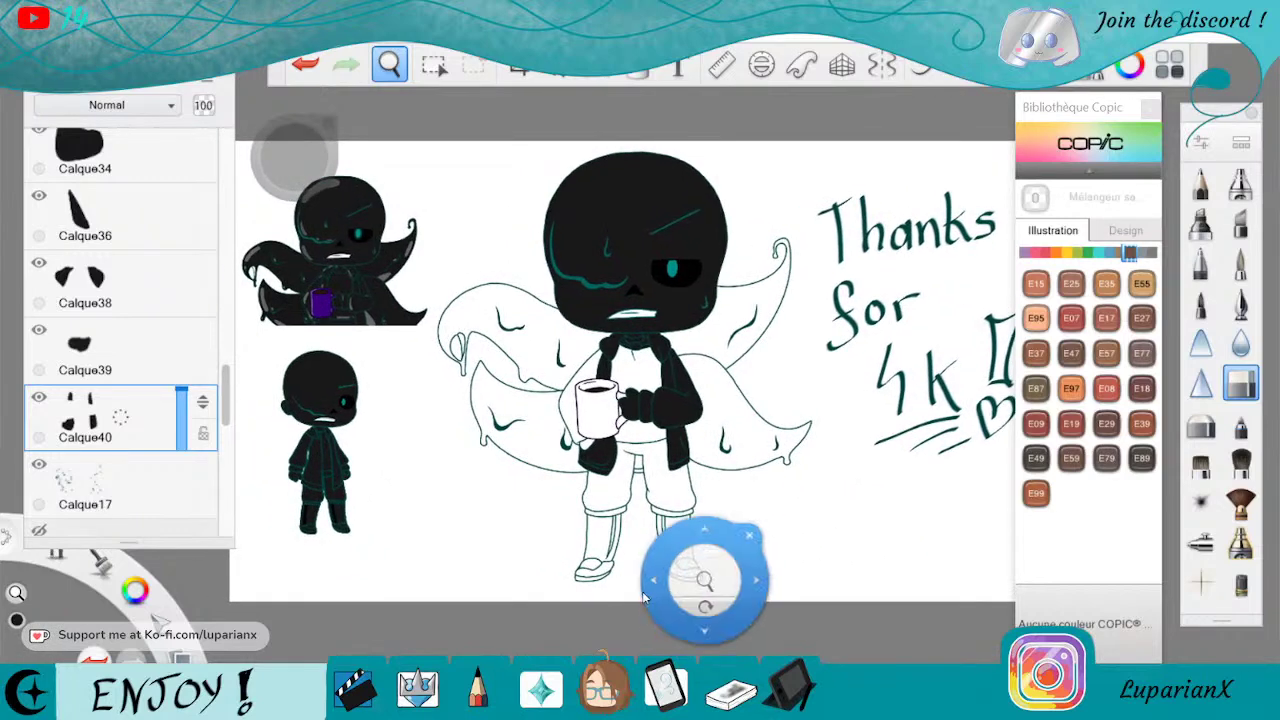
pyautogui.moveTo(466, 463); pyautogui.dragTo(786, 559)
pyautogui.moveTo(740, 402)
pyautogui.mouseDown()
pyautogui.moveTo(815, 468)
pyautogui.moveTo(988, 471)
pyautogui.mouseUp()
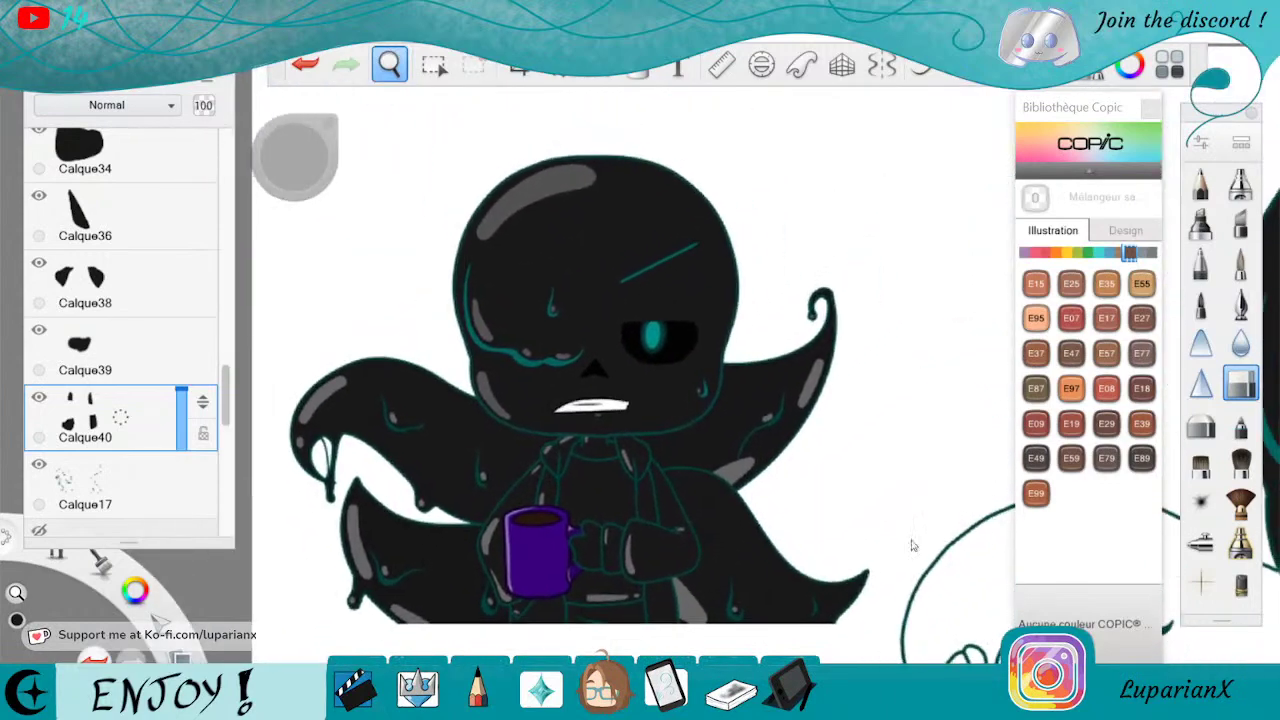
pyautogui.moveTo(860, 529); pyautogui.dragTo(889, 617)
# Add a layer beneath the hanging strip layer, fill the folded corner under the mug near-black, and clean up its edges
pyautogui.moveTo(966, 580); pyautogui.dragTo(638, 349)
pyautogui.moveTo(855, 450); pyautogui.dragTo(590, 378)
pyautogui.moveTo(785, 500); pyautogui.dragTo(795, 428)
pyautogui.moveTo(590, 470); pyautogui.dragTo(688, 586)
pyautogui.moveTo(740, 468); pyautogui.dragTo(700, 440)
pyautogui.click(147, 485)
pyautogui.hotkey('ctrl', 'l')
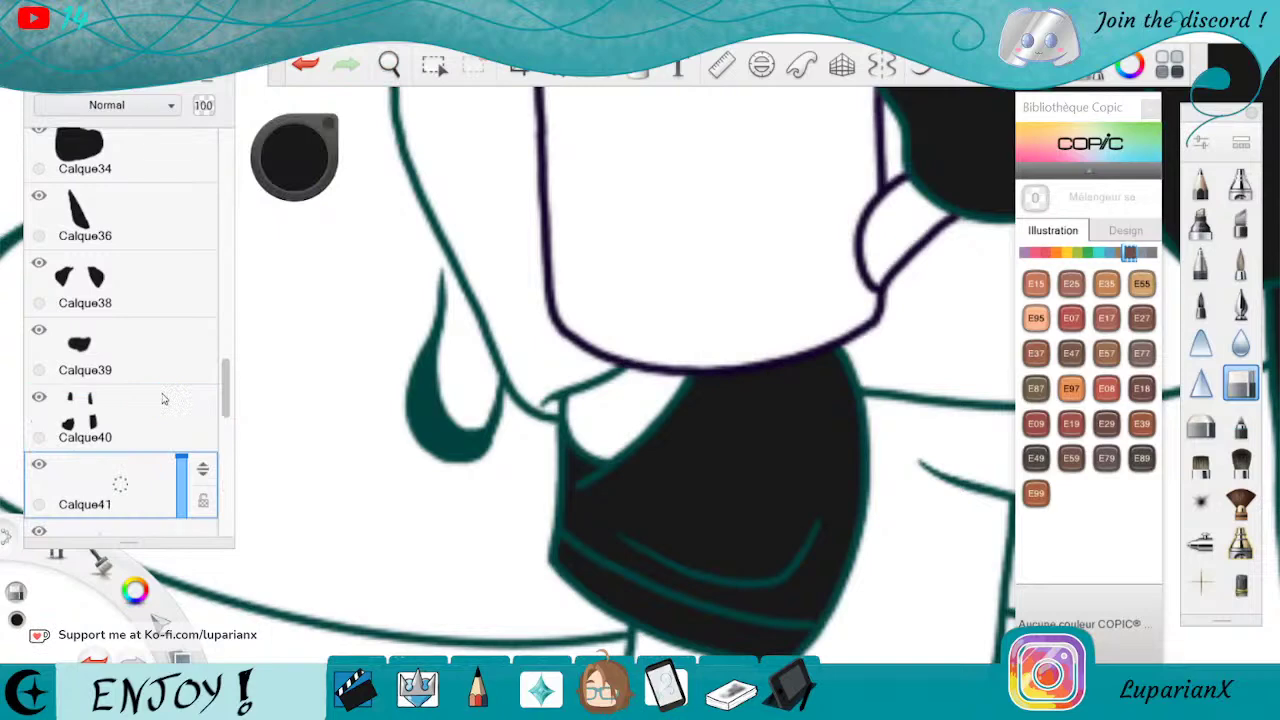
pyautogui.click(1240, 264)
pyautogui.moveTo(577, 432)
pyautogui.mouseDown()
pyautogui.moveTo(588, 393)
pyautogui.moveTo(680, 382)
pyautogui.moveTo(618, 448)
pyautogui.moveTo(590, 431)
pyautogui.moveTo(615, 410)
pyautogui.moveTo(640, 415)
pyautogui.mouseUp()
pyautogui.click(1240, 383)
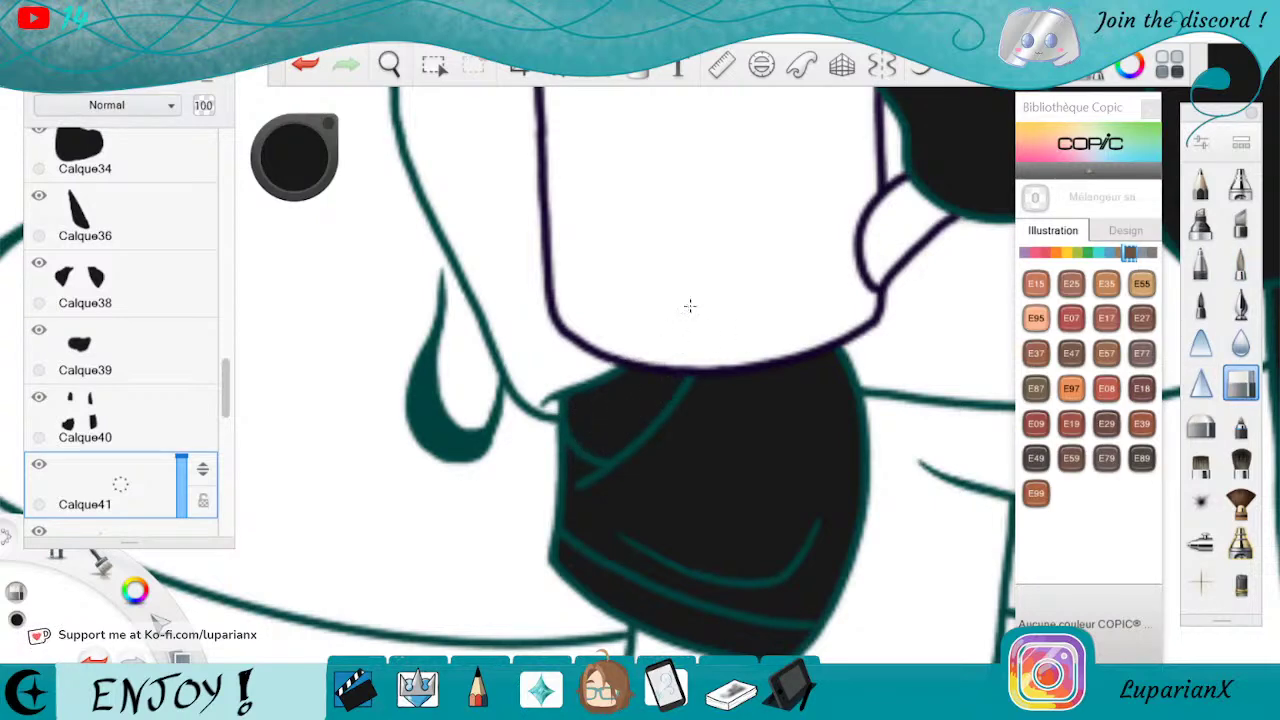
# Add a layer beneath the folded corner layer, and paint the lower part of the sleeve left of the mug near-black
pyautogui.click(1236, 262)
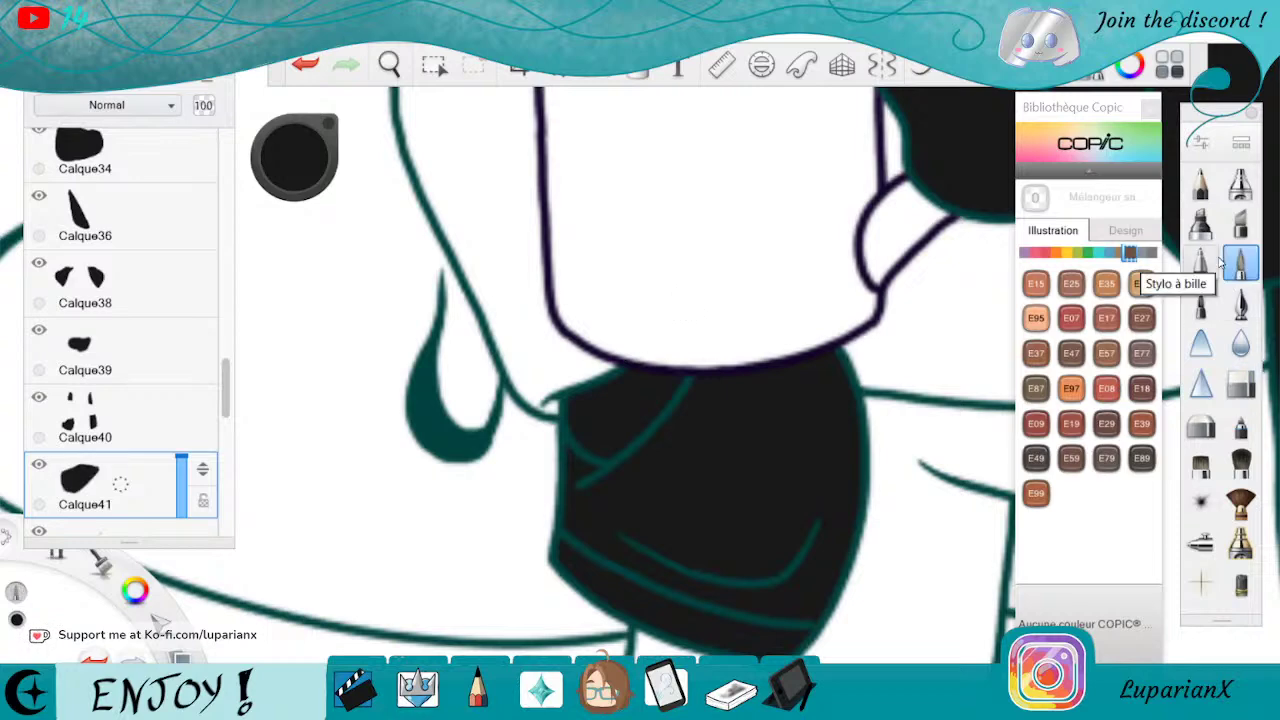
pyautogui.moveTo(224, 378); pyautogui.dragTo(224, 387)
pyautogui.moveTo(161, 441); pyautogui.dragTo(177, 359)
pyautogui.click(389, 66)
pyautogui.moveTo(497, 200); pyautogui.dragTo(662, 400)
pyautogui.click(700, 344)
pyautogui.moveTo(598, 350); pyautogui.dragTo(612, 525)
pyautogui.moveTo(592, 430)
pyautogui.mouseDown()
pyautogui.moveTo(614, 535)
pyautogui.moveTo(662, 519)
pyautogui.moveTo(695, 526)
pyautogui.moveTo(622, 465)
pyautogui.mouseUp()
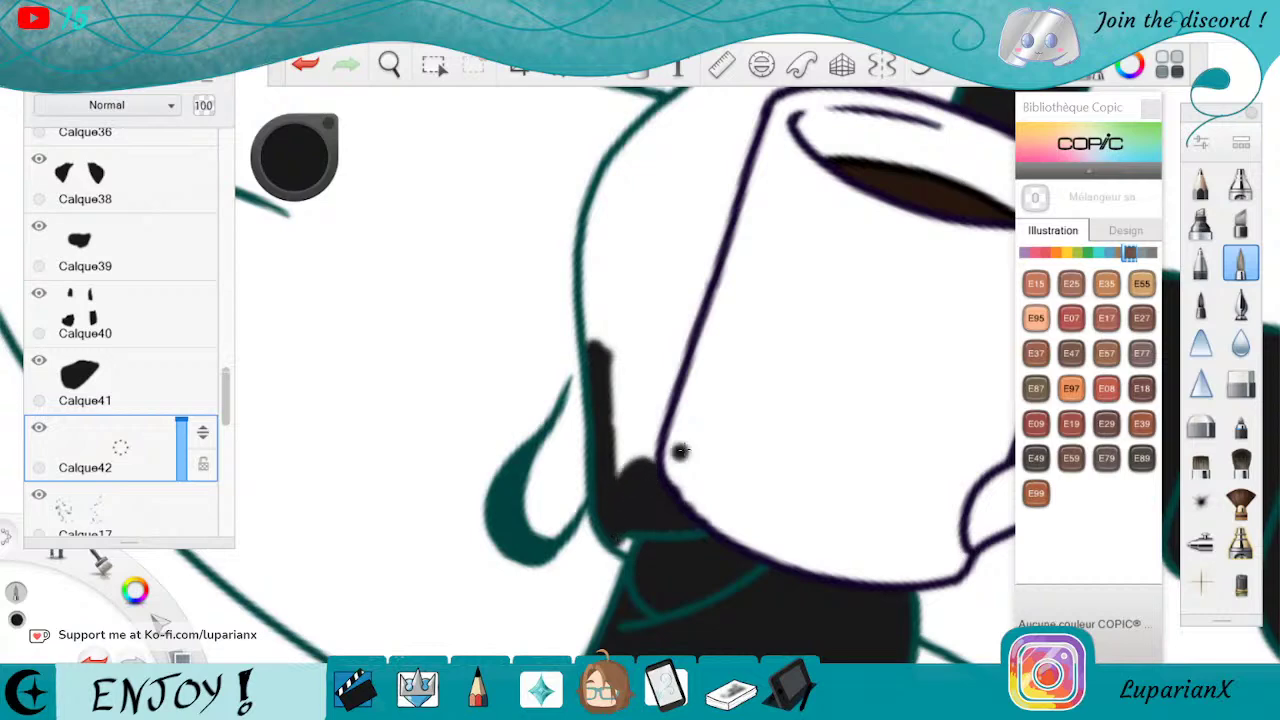
pyautogui.moveTo(640, 390)
pyautogui.mouseDown()
pyautogui.moveTo(651, 401)
pyautogui.moveTo(625, 460)
pyautogui.moveTo(640, 340)
pyautogui.moveTo(625, 325)
pyautogui.mouseUp()
pyautogui.click(1242, 380)
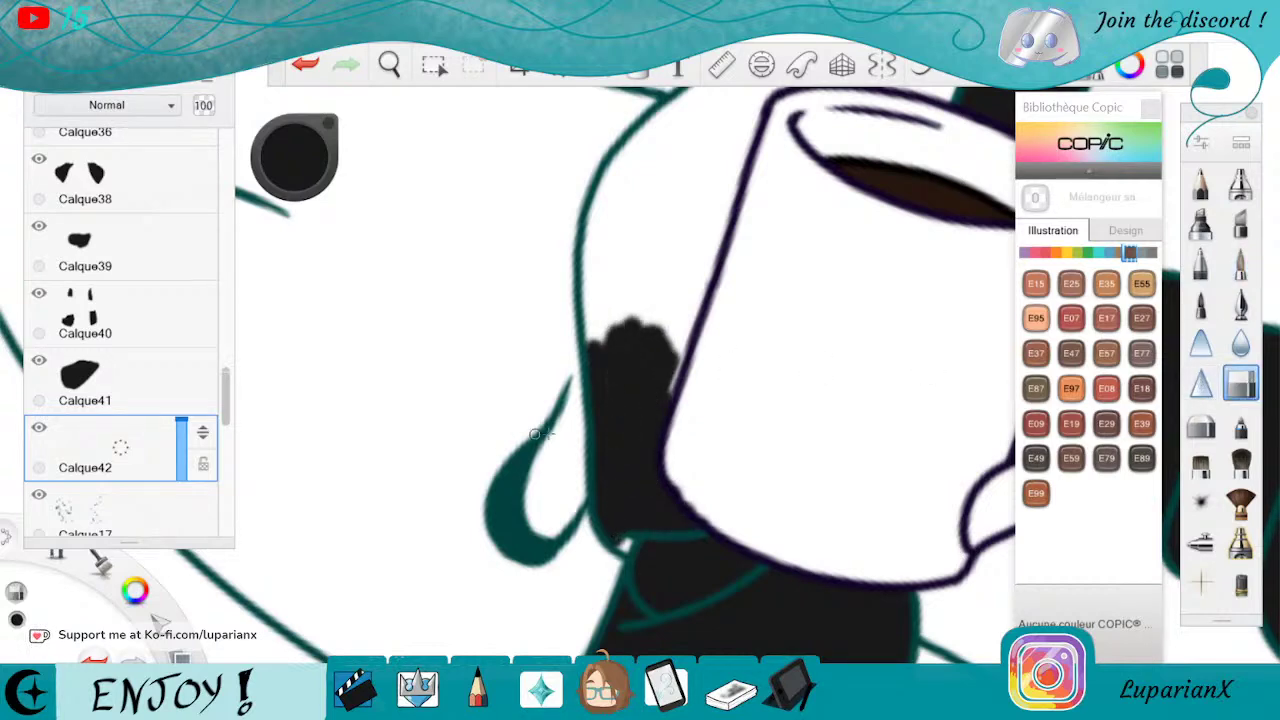
# Fill the sleeve near-black along the mug's side up to its rim, and clean up the overflow
pyautogui.click(1241, 262)
pyautogui.moveTo(691, 278)
pyautogui.mouseDown()
pyautogui.moveTo(740, 130)
pyautogui.moveTo(723, 192)
pyautogui.mouseUp()
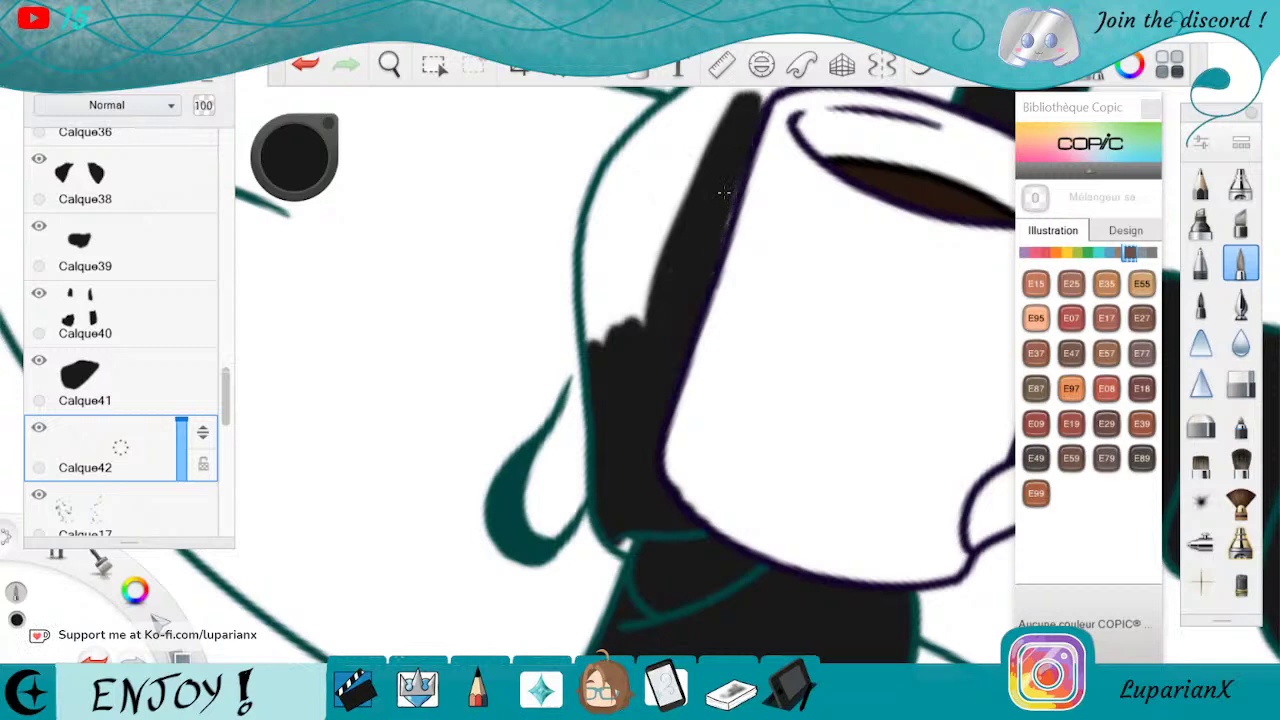
pyautogui.moveTo(660, 315)
pyautogui.mouseDown()
pyautogui.moveTo(676, 195)
pyautogui.moveTo(640, 310)
pyautogui.moveTo(610, 210)
pyautogui.moveTo(592, 335)
pyautogui.moveTo(588, 222)
pyautogui.moveTo(610, 165)
pyautogui.moveTo(665, 110)
pyautogui.moveTo(695, 95)
pyautogui.moveTo(735, 100)
pyautogui.moveTo(675, 195)
pyautogui.moveTo(665, 125)
pyautogui.moveTo(638, 185)
pyautogui.mouseUp()
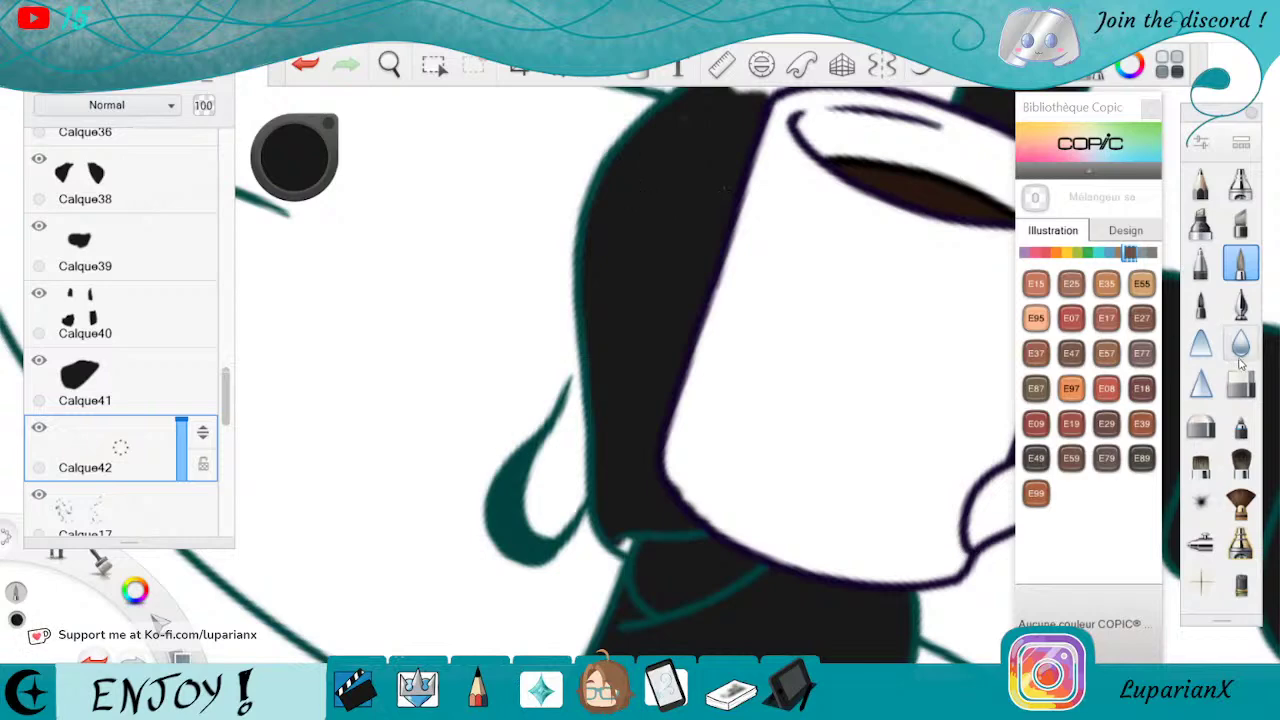
pyautogui.click(1240, 383)
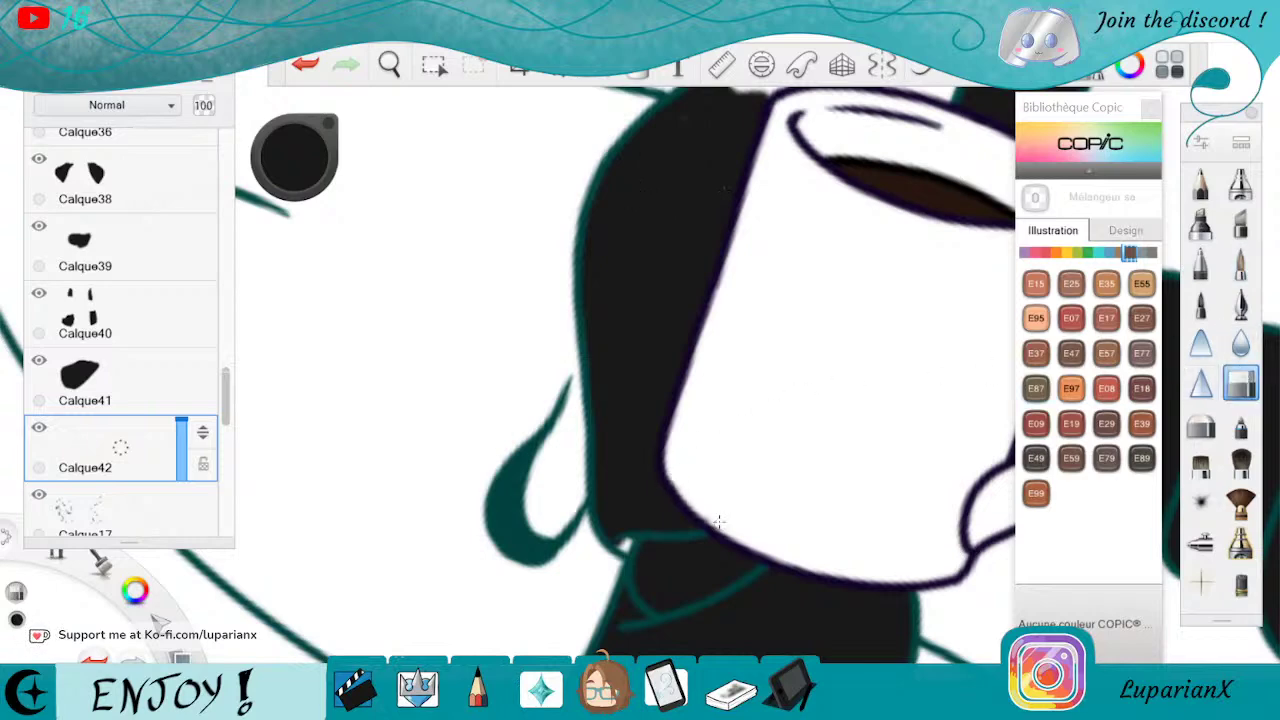
# Add a layer beneath the sleeve layer, and paint near-black over the small gap where the sleeve meets the coat panel
pyautogui.moveTo(225, 396); pyautogui.dragTo(225, 405)
pyautogui.moveTo(156, 428); pyautogui.dragTo(178, 337)
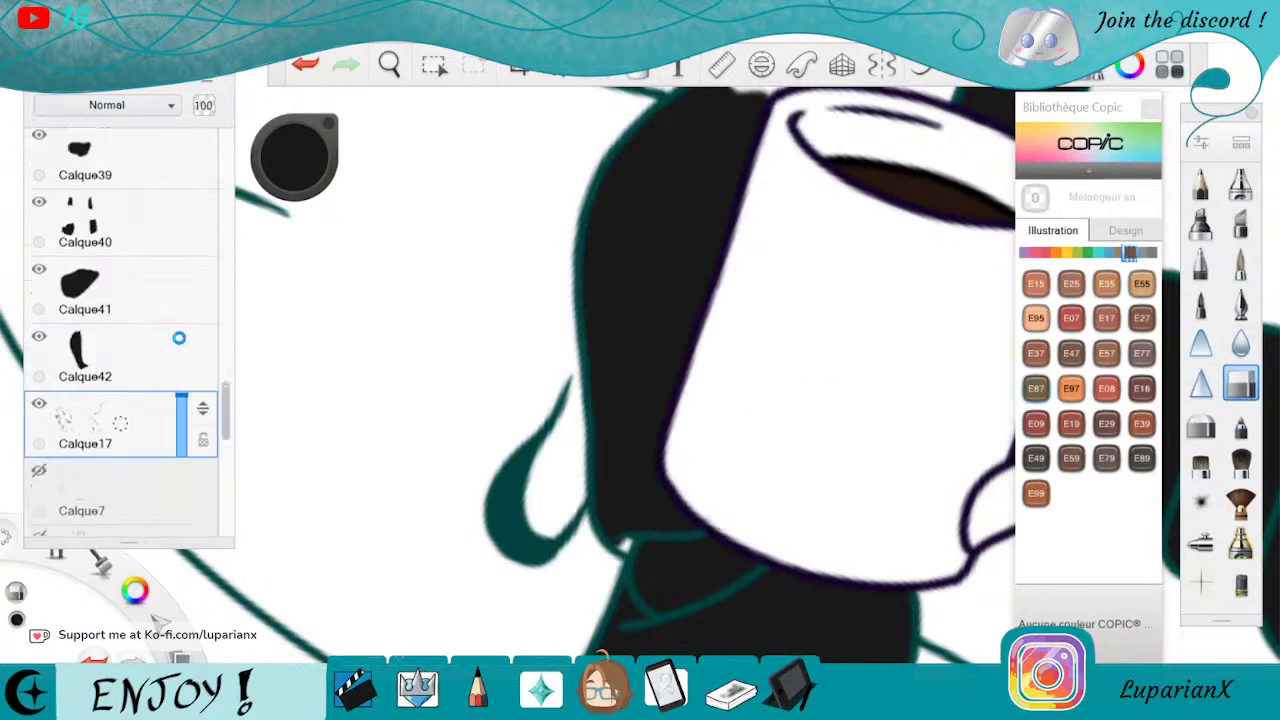
pyautogui.click(1240, 262)
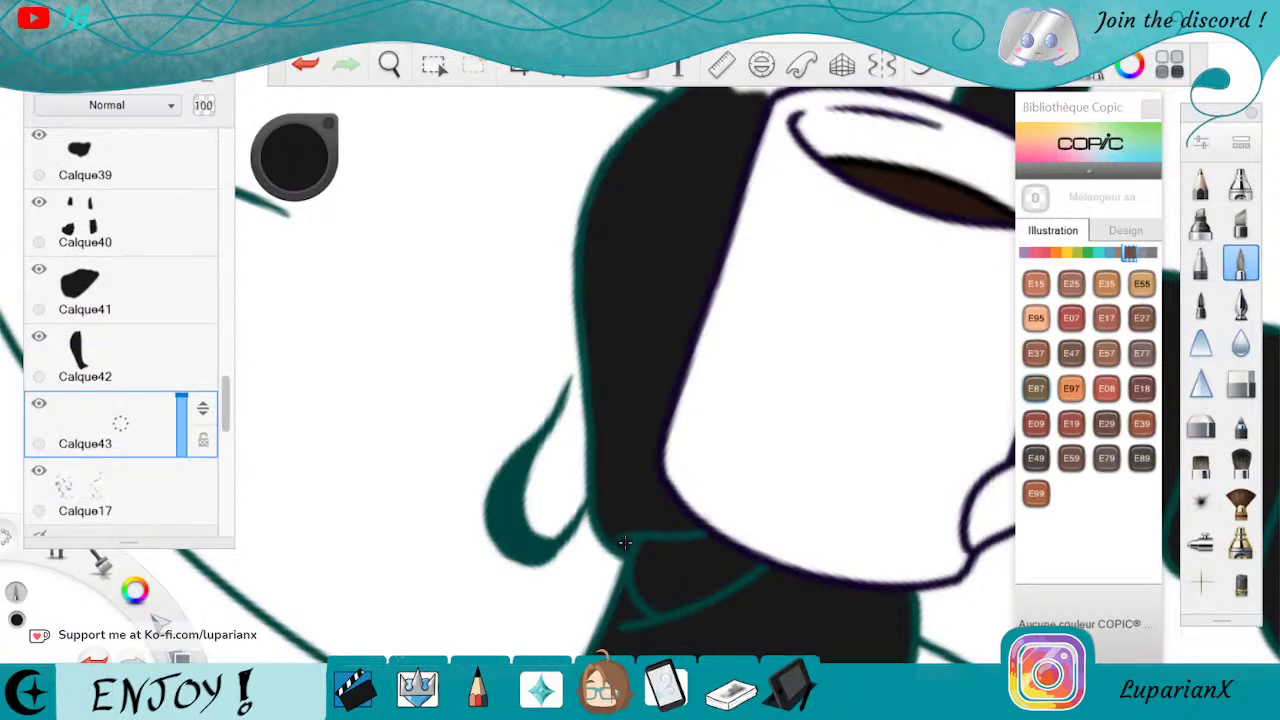
# Return to the sleeve layer and paint near-black around the mug's rim, along the hanging strip and at the shoulder
pyautogui.click(151, 352)
pyautogui.click(386, 70)
pyautogui.moveTo(778, 150); pyautogui.dragTo(712, 523)
pyautogui.click(757, 453)
pyautogui.moveTo(622, 494)
pyautogui.mouseDown()
pyautogui.moveTo(612, 538)
pyautogui.moveTo(676, 452)
pyautogui.moveTo(658, 471)
pyautogui.moveTo(750, 405)
pyautogui.moveTo(712, 312)
pyautogui.moveTo(708, 205)
pyautogui.mouseUp()
pyautogui.moveTo(710, 280)
pyautogui.mouseDown()
pyautogui.moveTo(706, 198)
pyautogui.moveTo(662, 248)
pyautogui.moveTo(640, 320)
pyautogui.moveTo(692, 202)
pyautogui.mouseUp()
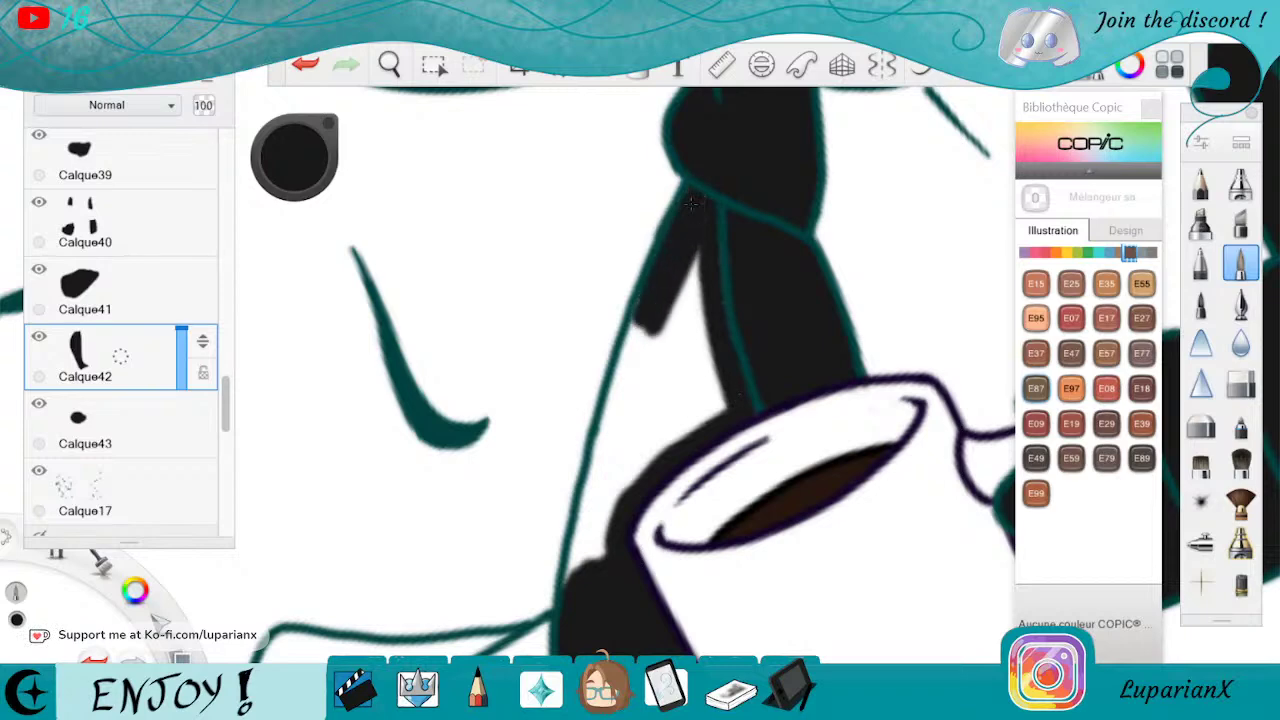
# Fill the remaining area of the upper sleeve near-black down to the mug's rim, and erase the overflow along its outline
pyautogui.moveTo(698, 248); pyautogui.dragTo(600, 448)
pyautogui.moveTo(632, 302); pyautogui.dragTo(598, 440)
pyautogui.moveTo(616, 325); pyautogui.dragTo(572, 566)
pyautogui.moveTo(586, 480)
pyautogui.mouseDown()
pyautogui.moveTo(566, 584)
pyautogui.moveTo(632, 440)
pyautogui.moveTo(694, 388)
pyautogui.moveTo(712, 398)
pyautogui.moveTo(700, 428)
pyautogui.mouseUp()
pyautogui.moveTo(710, 325); pyautogui.dragTo(660, 392)
pyautogui.moveTo(705, 290); pyautogui.dragTo(652, 398)
pyautogui.moveTo(700, 266); pyautogui.dragTo(630, 428)
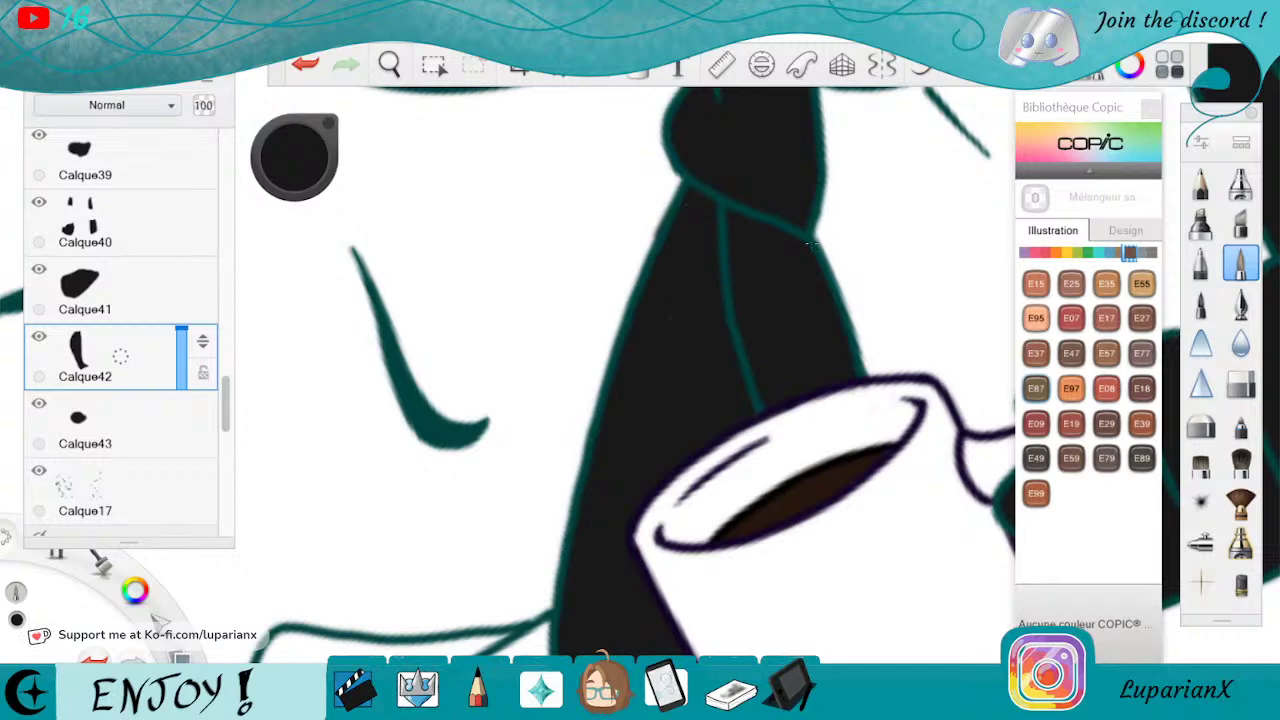
pyautogui.click(1240, 383)
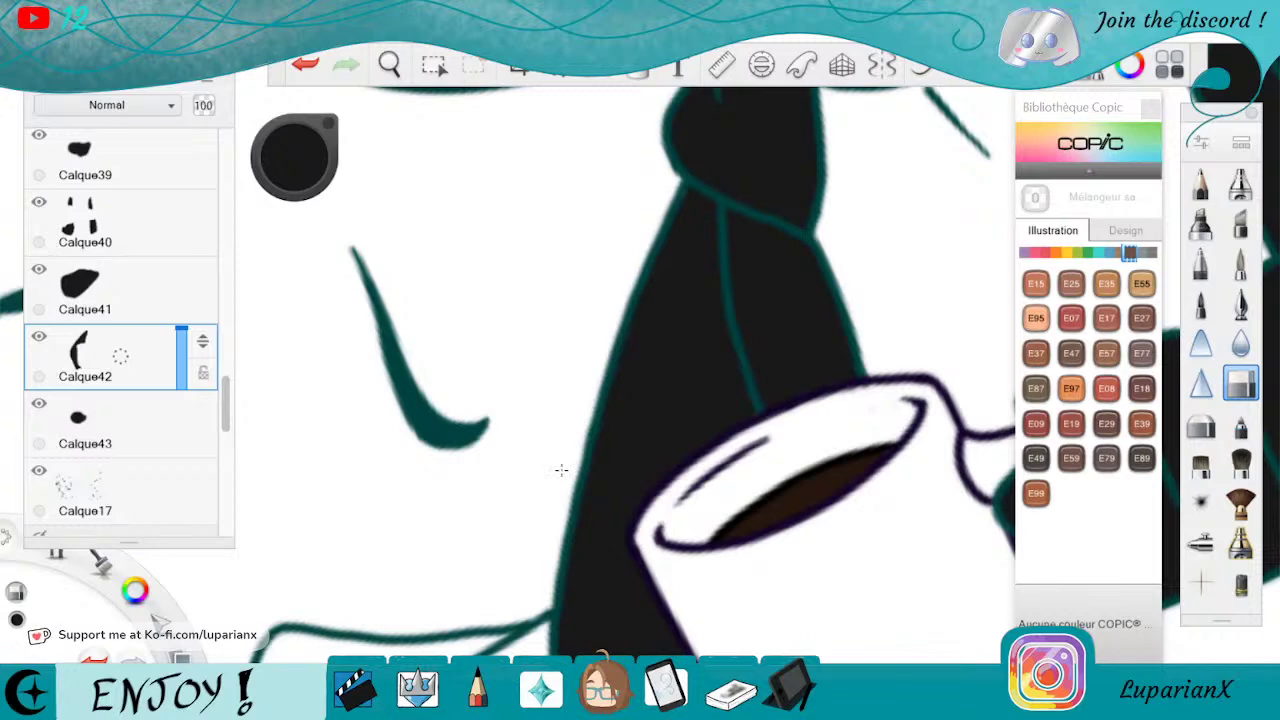
pyautogui.click(183, 470)
pyautogui.hotkey('ctrl', 'shift', 'n')
pyautogui.hotkey('ctrl', 'z')
# Add a layer directly beneath the mug line art, and sample the dark purple from the mug in the reference picture
pyautogui.moveTo(226, 392); pyautogui.dragTo(216, 240)
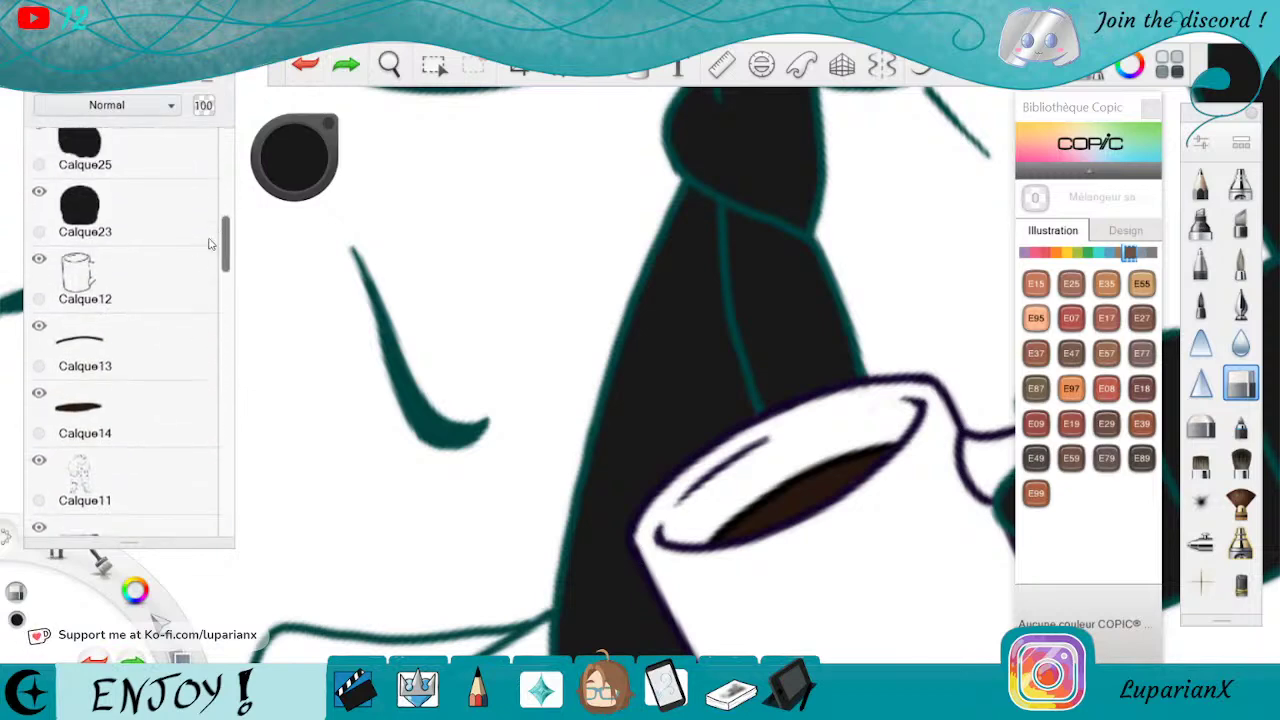
pyautogui.moveTo(144, 342); pyautogui.dragTo(172, 229)
pyautogui.click(390, 65)
pyautogui.moveTo(449, 140)
pyautogui.mouseDown()
pyautogui.moveTo(350, 414)
pyautogui.moveTo(501, 434)
pyautogui.mouseUp()
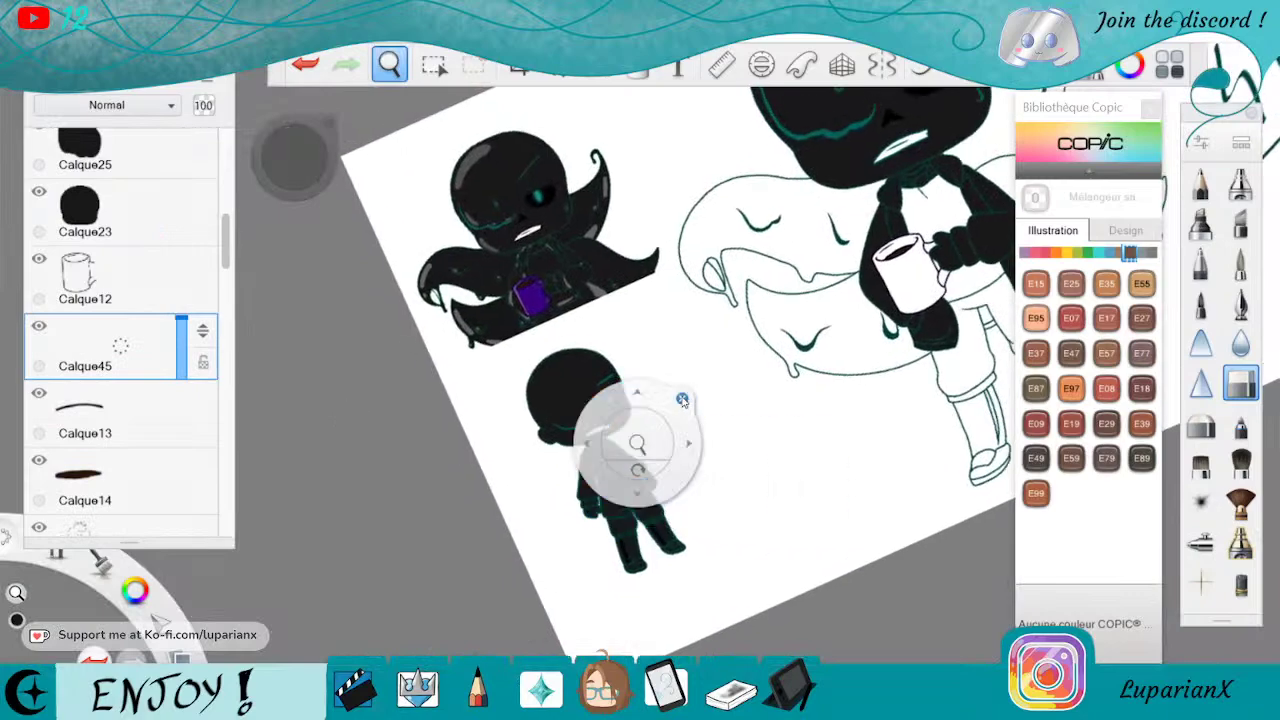
pyautogui.click(308, 167)
pyautogui.click(291, 236)
pyautogui.click(530, 296)
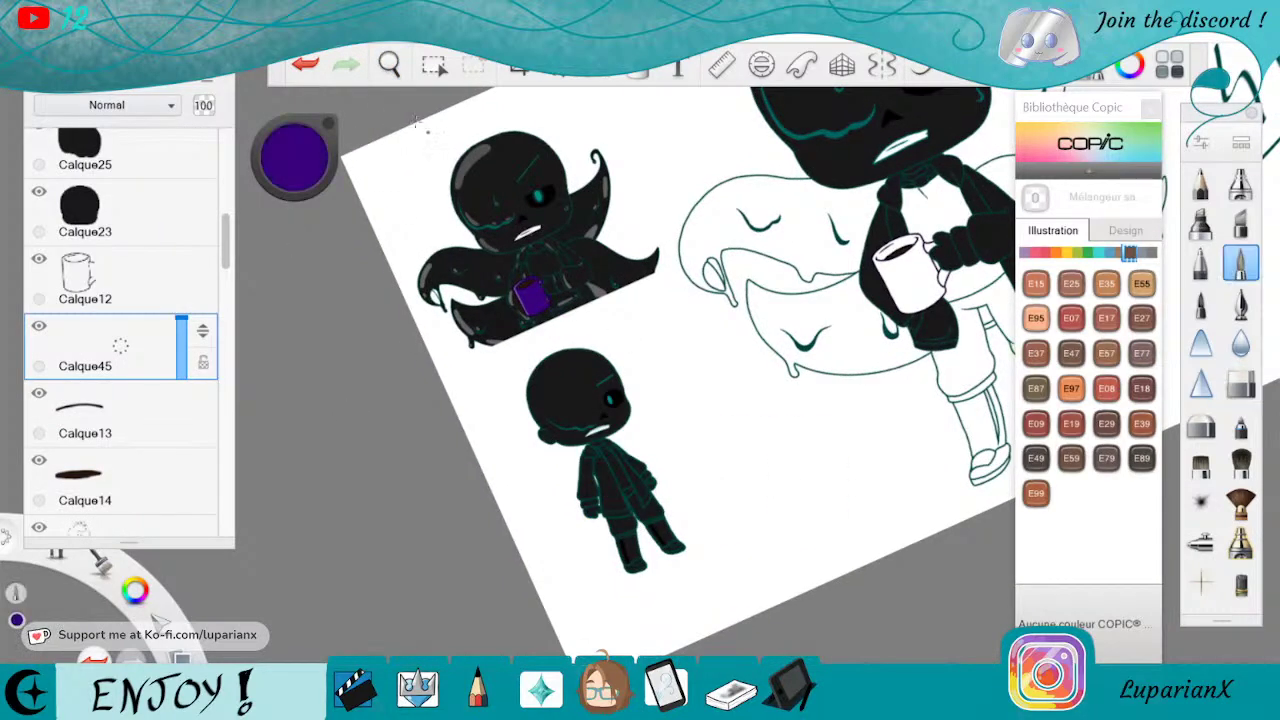
# Try a purple stroke on the lower part of the mug's handle, and undo it
pyautogui.click(390, 65)
pyautogui.moveTo(828, 326); pyautogui.dragTo(625, 510)
pyautogui.moveTo(714, 552); pyautogui.dragTo(734, 526)
pyautogui.moveTo(664, 438); pyautogui.dragTo(678, 515)
pyautogui.moveTo(597, 462); pyautogui.dragTo(676, 436)
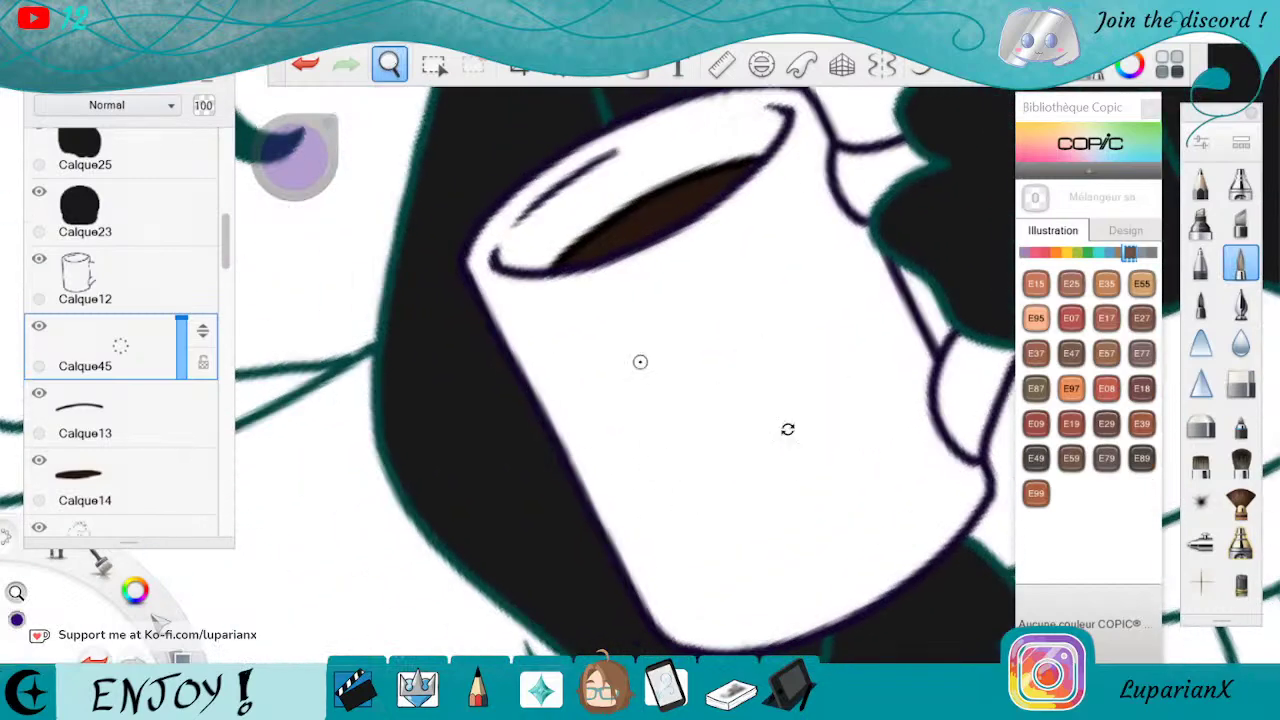
pyautogui.moveTo(786, 429); pyautogui.dragTo(716, 455)
pyautogui.moveTo(800, 470); pyautogui.dragTo(555, 418)
pyautogui.moveTo(738, 524); pyautogui.dragTo(750, 494)
pyautogui.click(754, 416)
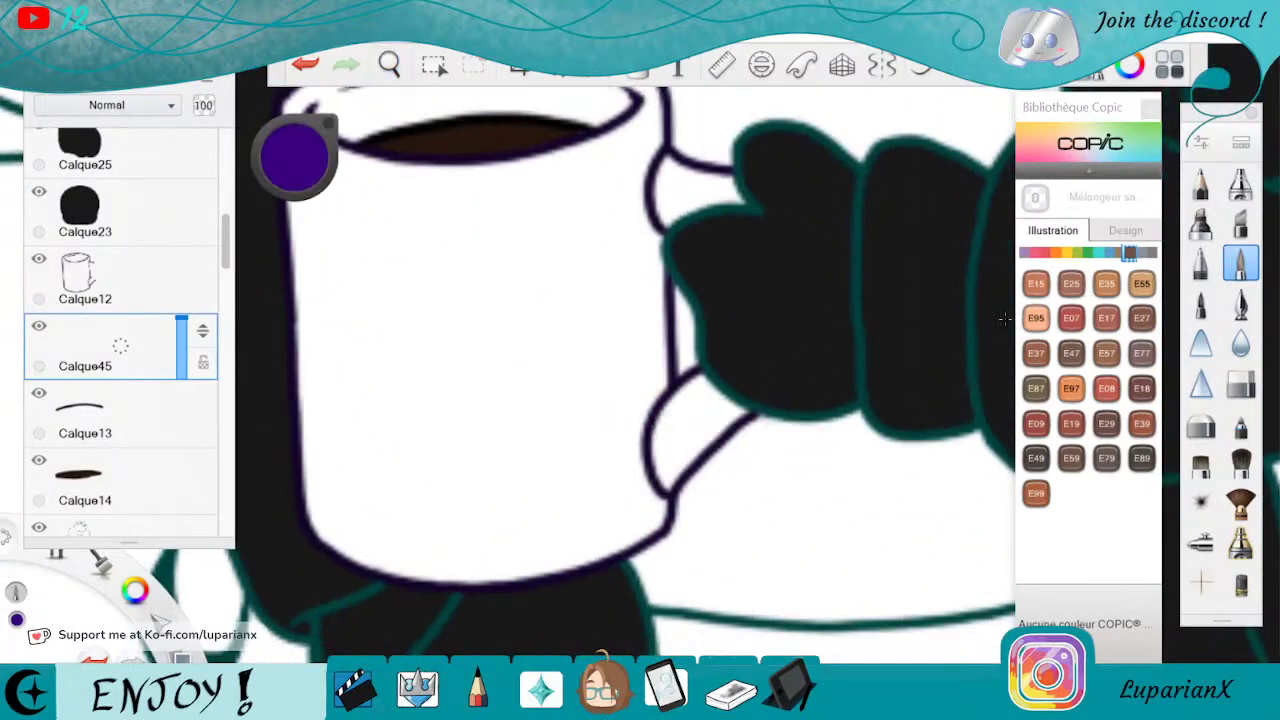
pyautogui.moveTo(668, 425); pyautogui.dragTo(709, 375)
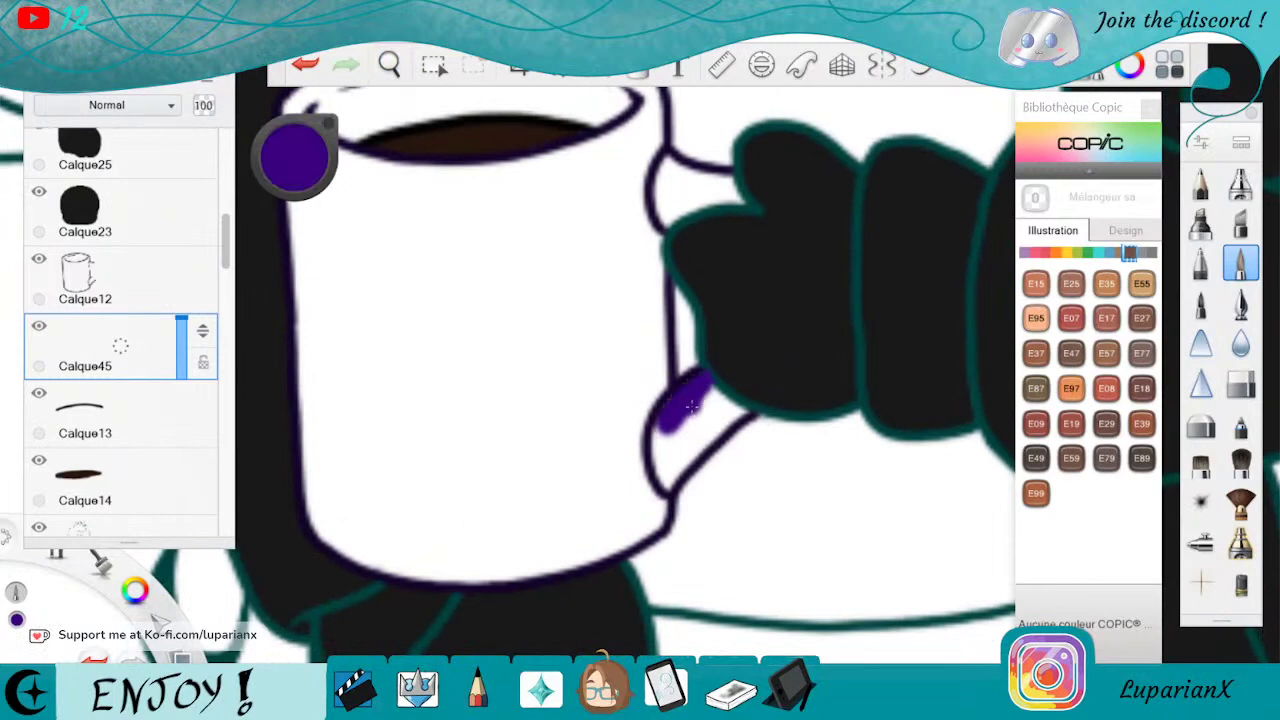
pyautogui.click(305, 63)
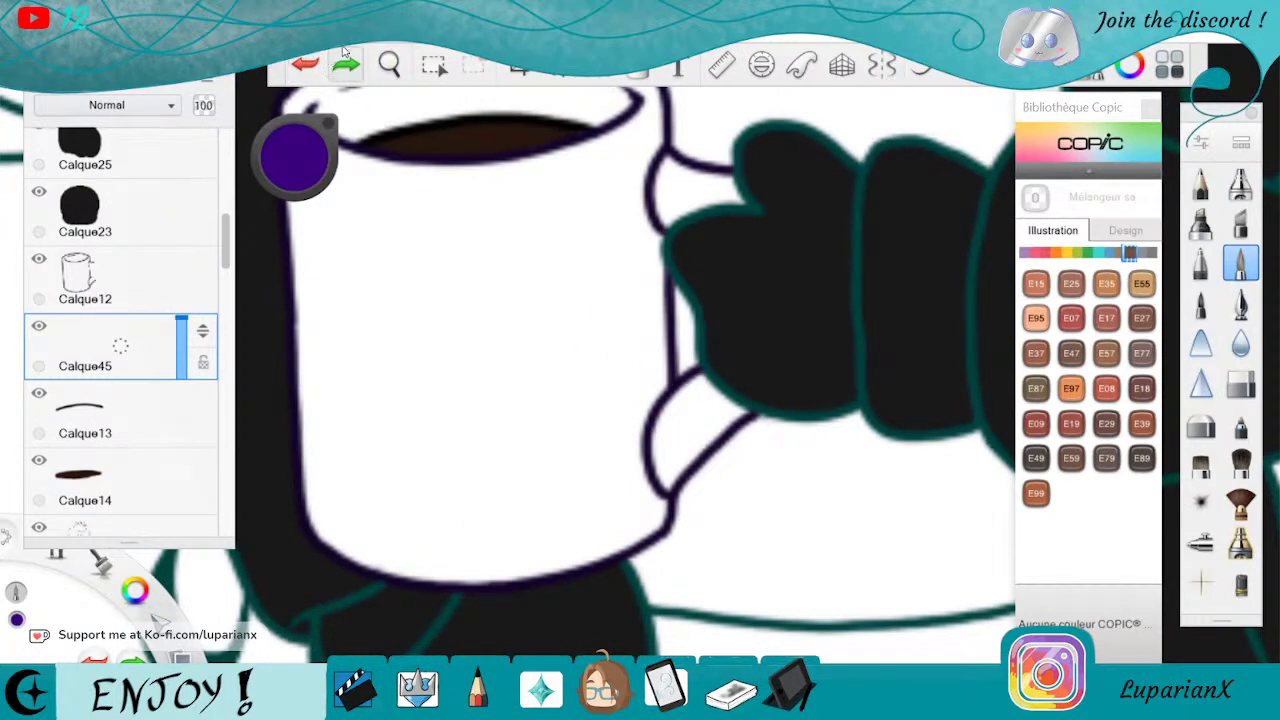
# Move the empty mug colour layer beneath the character line art, and move the coffee layer directly below it
pyautogui.moveTo(225, 247); pyautogui.dragTo(173, 448)
pyautogui.click(147, 279)
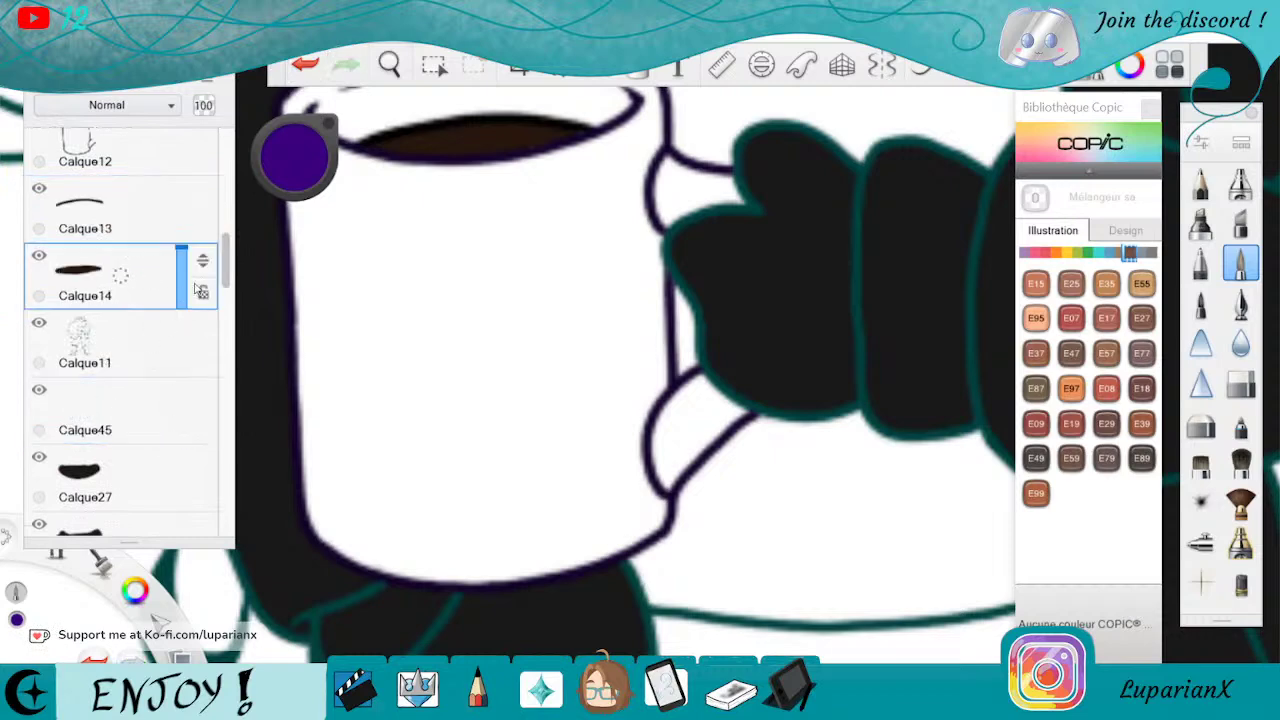
pyautogui.moveTo(197, 273); pyautogui.dragTo(177, 451)
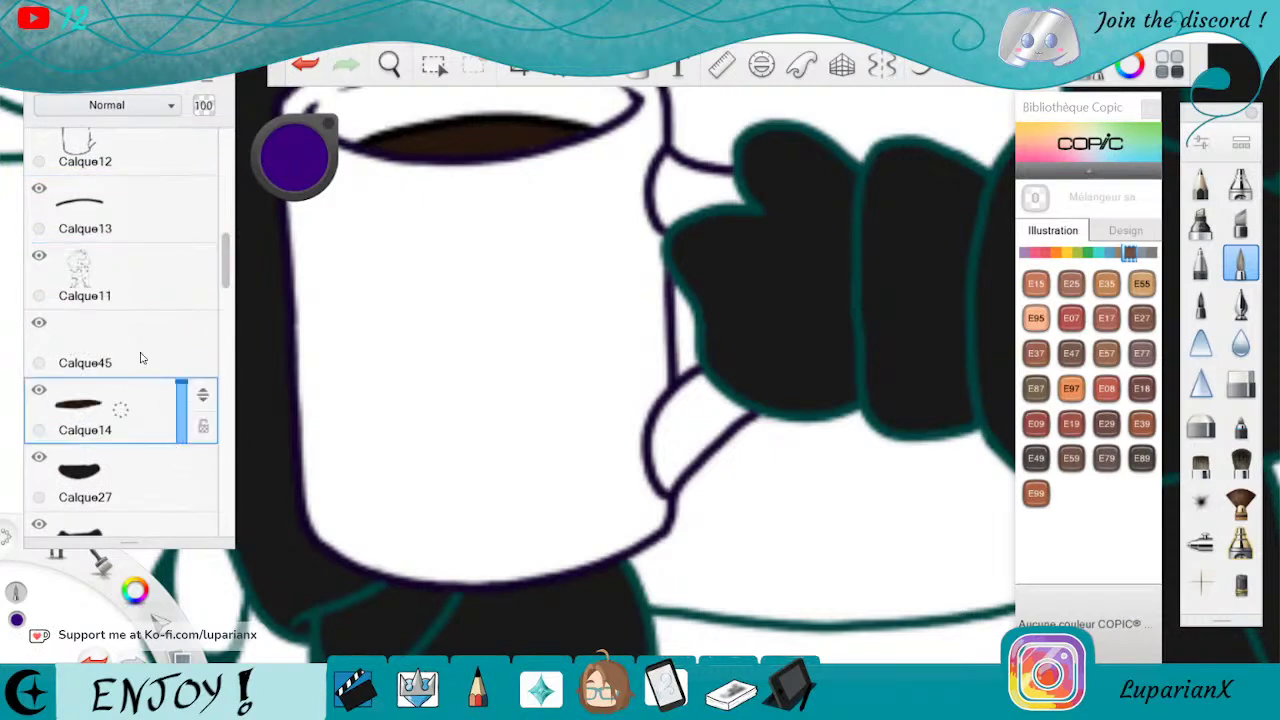
# Fill the lower and upper parts of the mug's handle purple on the mug colour layer, erasing any overflow
pyautogui.click(149, 373)
pyautogui.moveTo(706, 385)
pyautogui.mouseDown()
pyautogui.moveTo(662, 480)
pyautogui.moveTo(744, 414)
pyautogui.moveTo(707, 386)
pyautogui.mouseUp()
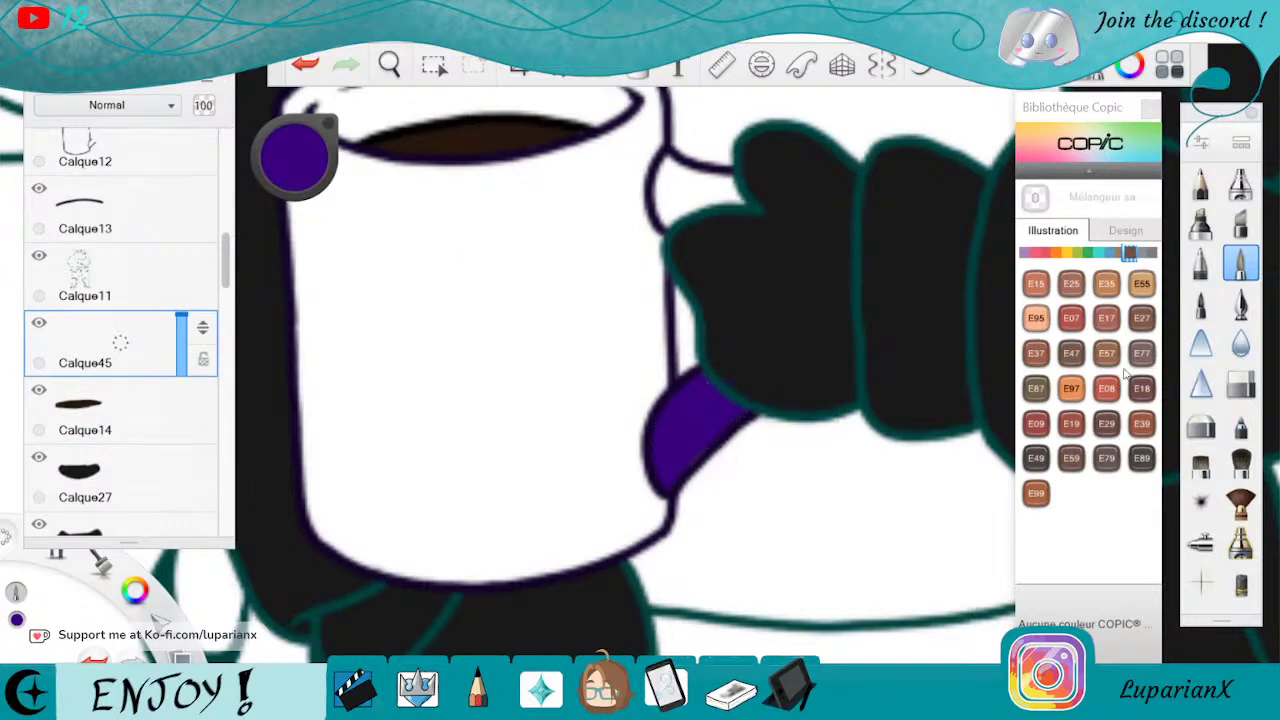
pyautogui.click(1240, 380)
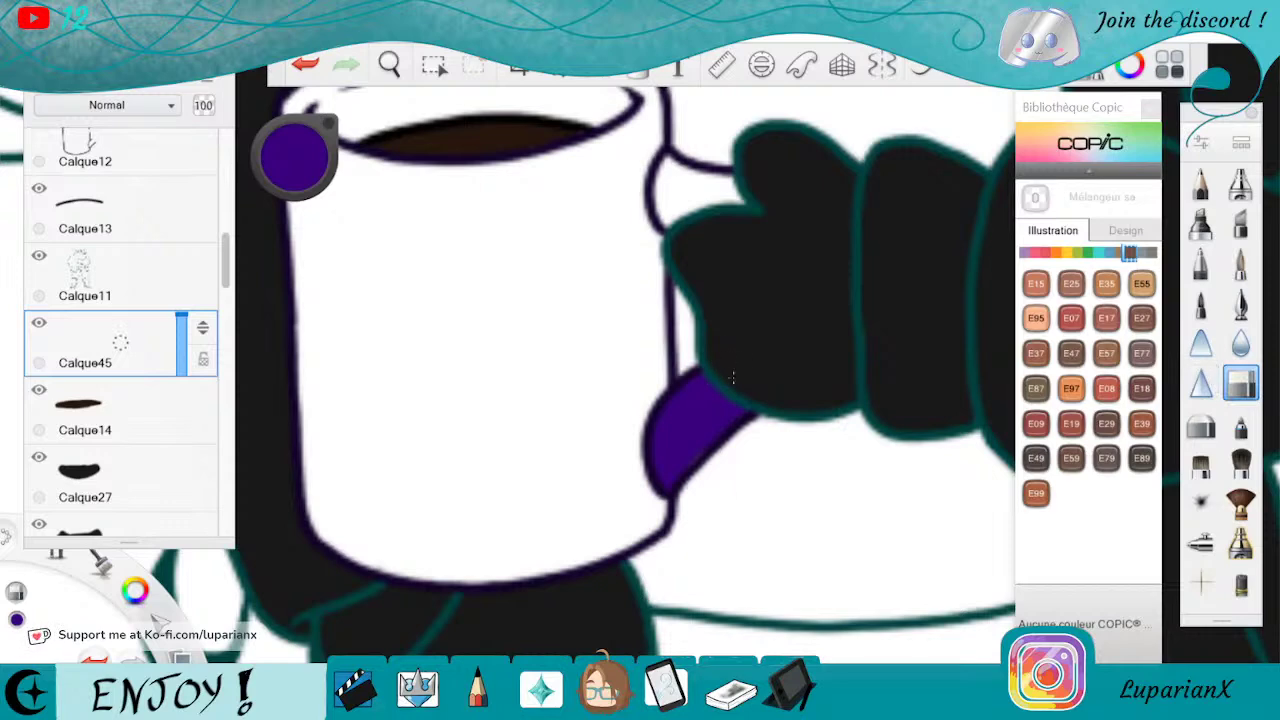
pyautogui.click(1240, 263)
pyautogui.moveTo(656, 172)
pyautogui.mouseDown()
pyautogui.moveTo(664, 210)
pyautogui.moveTo(662, 172)
pyautogui.moveTo(736, 185)
pyautogui.moveTo(734, 200)
pyautogui.moveTo(665, 215)
pyautogui.mouseUp()
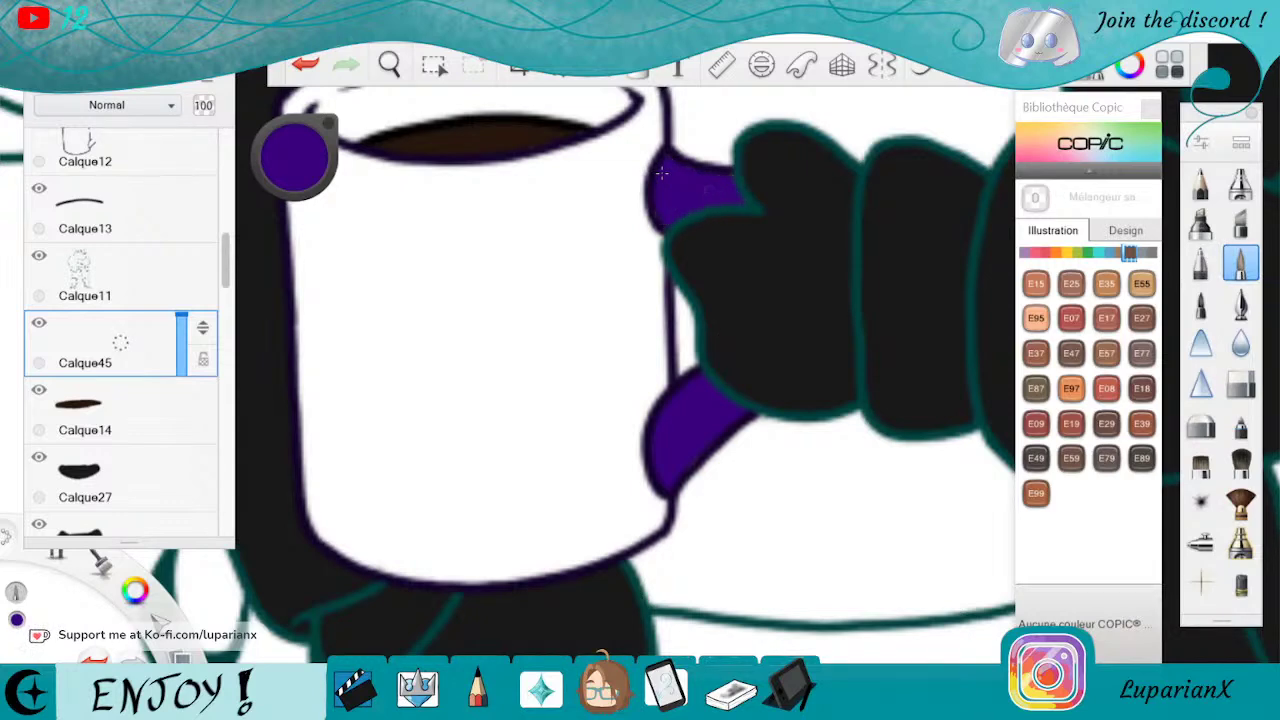
# Add a layer directly beneath the handle colour layer and paint the mug's handle-side wall and the area below its rim purple
pyautogui.click(147, 419)
pyautogui.hotkey('ctrl', 'l')
pyautogui.click(389, 64)
pyautogui.moveTo(527, 288); pyautogui.dragTo(697, 366)
pyautogui.moveTo(800, 285)
pyautogui.mouseDown()
pyautogui.moveTo(818, 485)
pyautogui.moveTo(834, 315)
pyautogui.moveTo(810, 307)
pyautogui.moveTo(796, 558)
pyautogui.moveTo(790, 340)
pyautogui.moveTo(812, 220)
pyautogui.moveTo(813, 266)
pyautogui.moveTo(806, 158)
pyautogui.moveTo(830, 225)
pyautogui.moveTo(790, 290)
pyautogui.moveTo(772, 228)
pyautogui.moveTo(716, 240)
pyautogui.moveTo(774, 280)
pyautogui.moveTo(775, 405)
pyautogui.mouseUp()
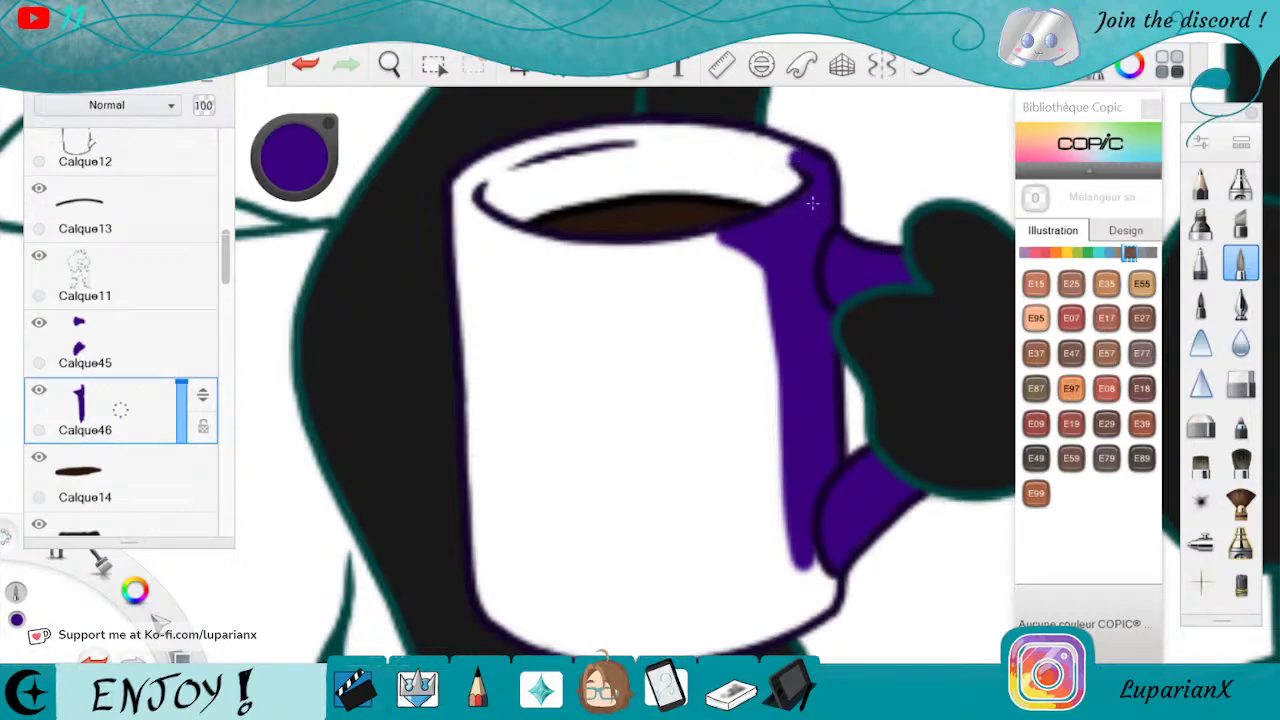
pyautogui.moveTo(722, 242)
pyautogui.mouseDown()
pyautogui.moveTo(713, 305)
pyautogui.moveTo(731, 376)
pyautogui.moveTo(728, 248)
pyautogui.mouseUp()
pyautogui.moveTo(755, 340)
pyautogui.mouseDown()
pyautogui.moveTo(770, 432)
pyautogui.moveTo(732, 405)
pyautogui.moveTo(706, 262)
pyautogui.moveTo(565, 250)
pyautogui.mouseUp()
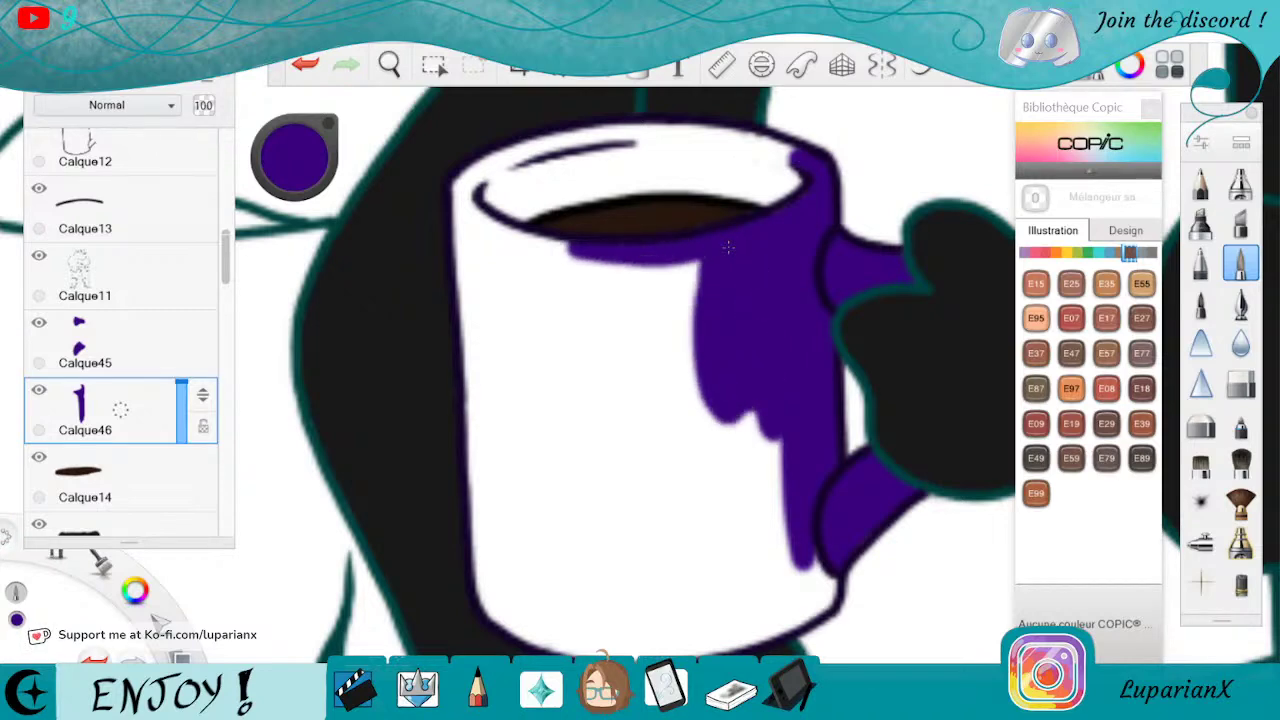
# Paint purple along the far side and bottom edge of the mug body, following the outline
pyautogui.click(1240, 382)
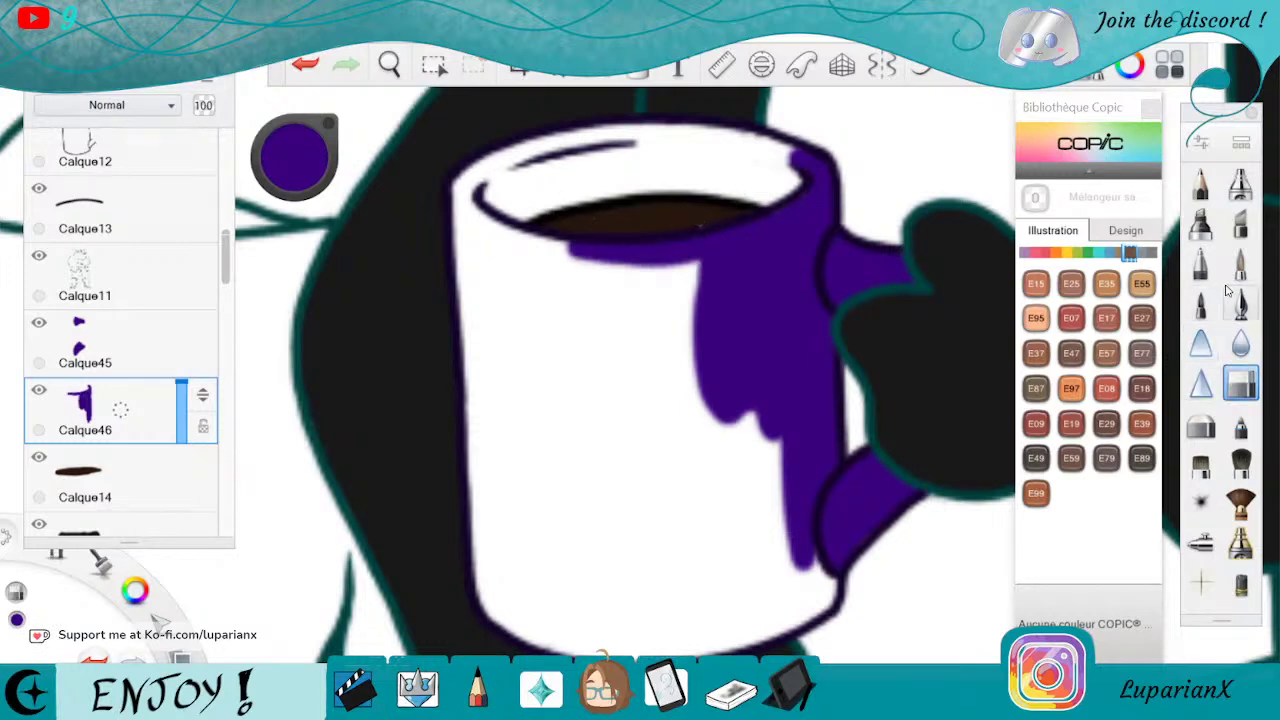
pyautogui.click(1240, 262)
pyautogui.moveTo(803, 564)
pyautogui.mouseDown()
pyautogui.moveTo(804, 606)
pyautogui.moveTo(830, 605)
pyautogui.moveTo(762, 628)
pyautogui.mouseUp()
pyautogui.moveTo(462, 278)
pyautogui.mouseDown()
pyautogui.moveTo(490, 592)
pyautogui.moveTo(530, 634)
pyautogui.mouseUp()
pyautogui.click(389, 63)
pyautogui.moveTo(656, 570); pyautogui.dragTo(586, 511)
pyautogui.moveTo(630, 396); pyautogui.dragTo(662, 364)
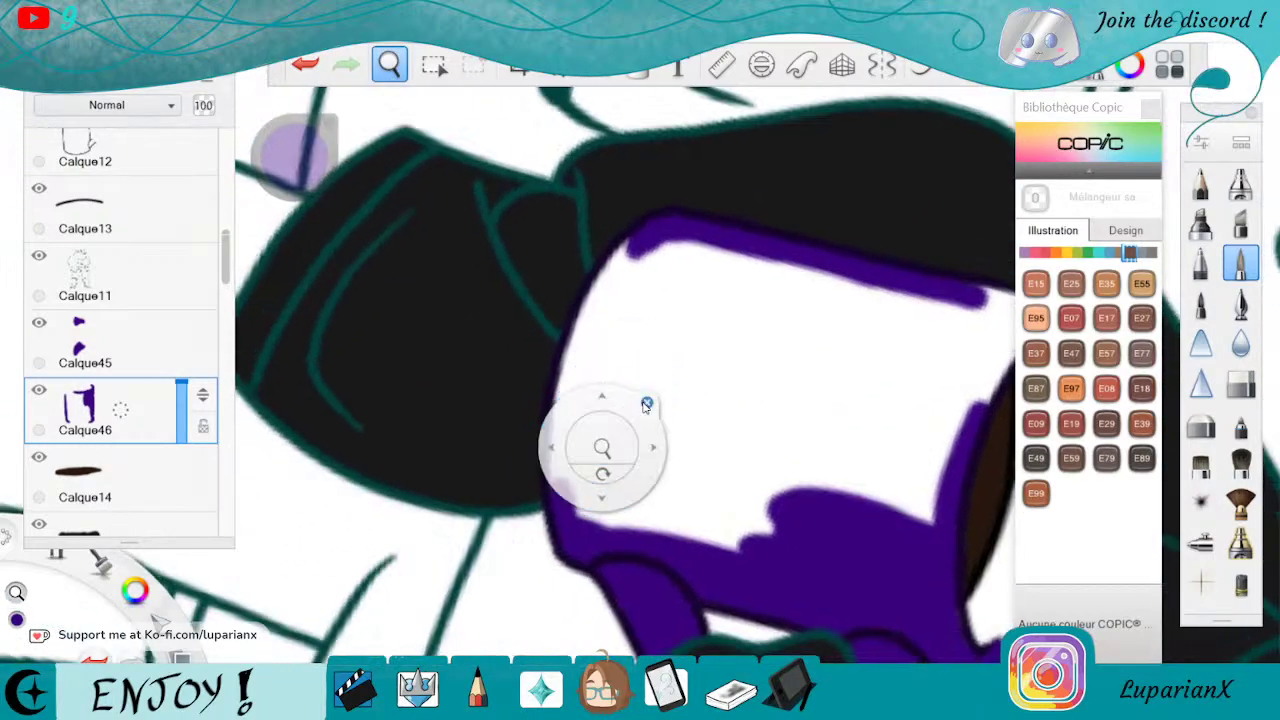
pyautogui.click(643, 404)
pyautogui.moveTo(585, 514)
pyautogui.mouseDown()
pyautogui.moveTo(575, 435)
pyautogui.moveTo(620, 322)
pyautogui.moveTo(565, 482)
pyautogui.moveTo(575, 352)
pyautogui.mouseUp()
pyautogui.moveTo(587, 514)
pyautogui.mouseDown()
pyautogui.moveTo(609, 302)
pyautogui.moveTo(568, 394)
pyautogui.mouseUp()
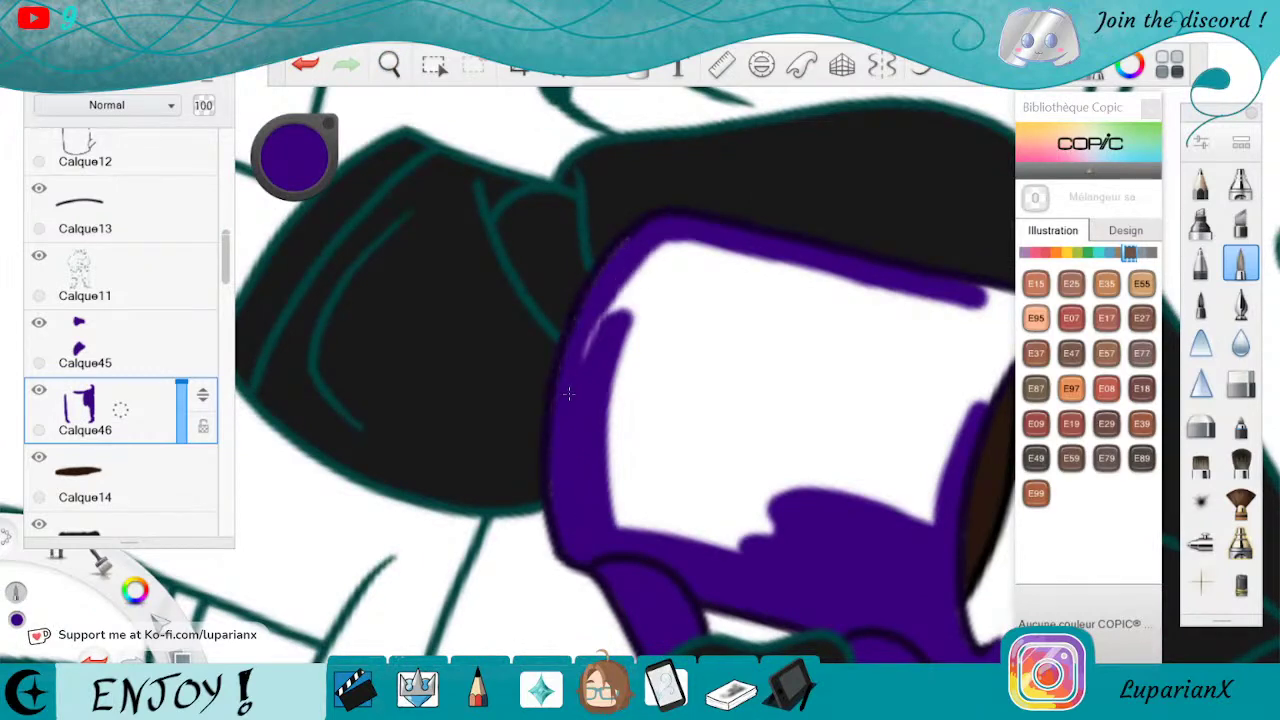
# Fill the remaining white area of the mug body purple, from the base up to the rim
pyautogui.moveTo(592, 350)
pyautogui.mouseDown()
pyautogui.moveTo(670, 255)
pyautogui.moveTo(680, 262)
pyautogui.moveTo(615, 465)
pyautogui.moveTo(640, 340)
pyautogui.mouseUp()
pyautogui.moveTo(636, 420)
pyautogui.mouseDown()
pyautogui.moveTo(650, 520)
pyautogui.moveTo(678, 400)
pyautogui.moveTo(690, 530)
pyautogui.moveTo(738, 428)
pyautogui.mouseUp()
pyautogui.moveTo(705, 545)
pyautogui.mouseDown()
pyautogui.moveTo(780, 430)
pyautogui.moveTo(770, 550)
pyautogui.moveTo(815, 470)
pyautogui.moveTo(790, 420)
pyautogui.mouseUp()
pyautogui.moveTo(870, 287)
pyautogui.mouseDown()
pyautogui.moveTo(805, 470)
pyautogui.moveTo(885, 292)
pyautogui.moveTo(830, 480)
pyautogui.moveTo(866, 279)
pyautogui.moveTo(790, 430)
pyautogui.moveTo(840, 275)
pyautogui.moveTo(745, 420)
pyautogui.moveTo(790, 270)
pyautogui.moveTo(720, 400)
pyautogui.moveTo(770, 262)
pyautogui.moveTo(690, 390)
pyautogui.moveTo(740, 252)
pyautogui.moveTo(648, 395)
pyautogui.mouseUp()
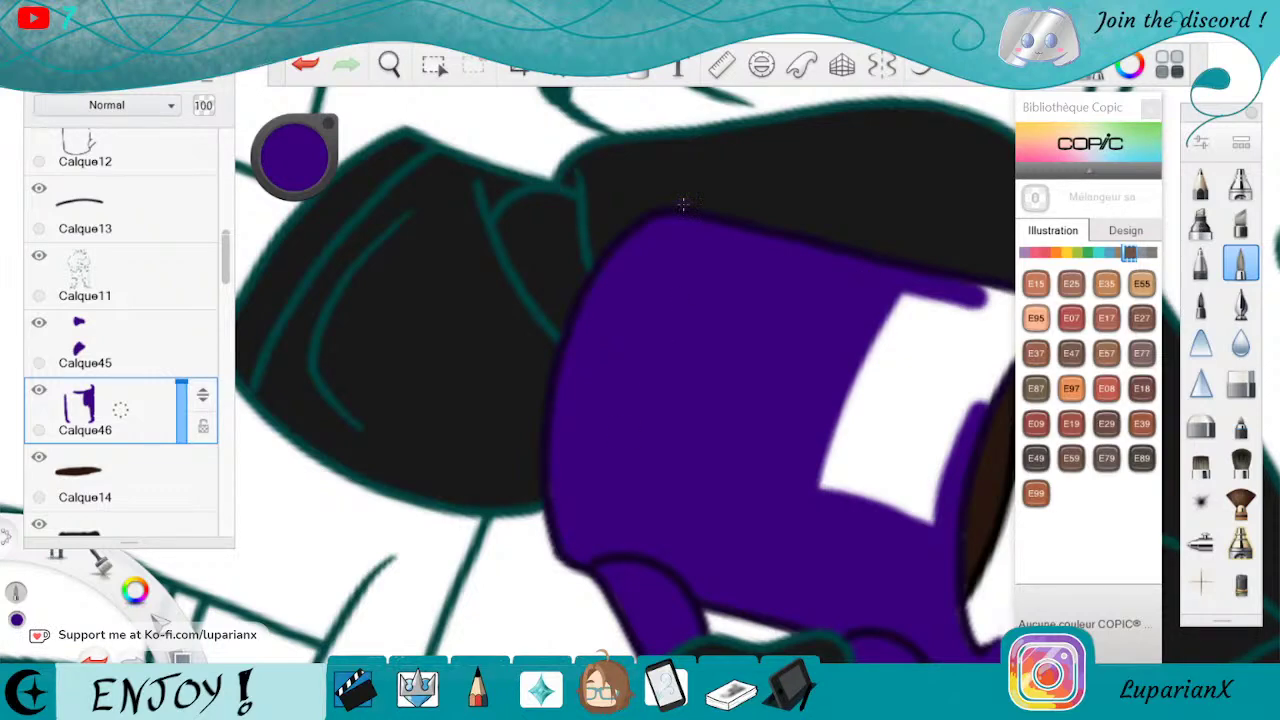
pyautogui.click(389, 64)
pyautogui.moveTo(975, 436); pyautogui.dragTo(670, 451)
pyautogui.click(714, 403)
pyautogui.moveTo(696, 368)
pyautogui.mouseDown()
pyautogui.moveTo(628, 505)
pyautogui.moveTo(706, 356)
pyautogui.moveTo(768, 335)
pyautogui.moveTo(705, 335)
pyautogui.moveTo(678, 305)
pyautogui.moveTo(600, 520)
pyautogui.moveTo(640, 330)
pyautogui.moveTo(548, 505)
pyautogui.moveTo(610, 325)
pyautogui.moveTo(520, 500)
pyautogui.mouseUp()
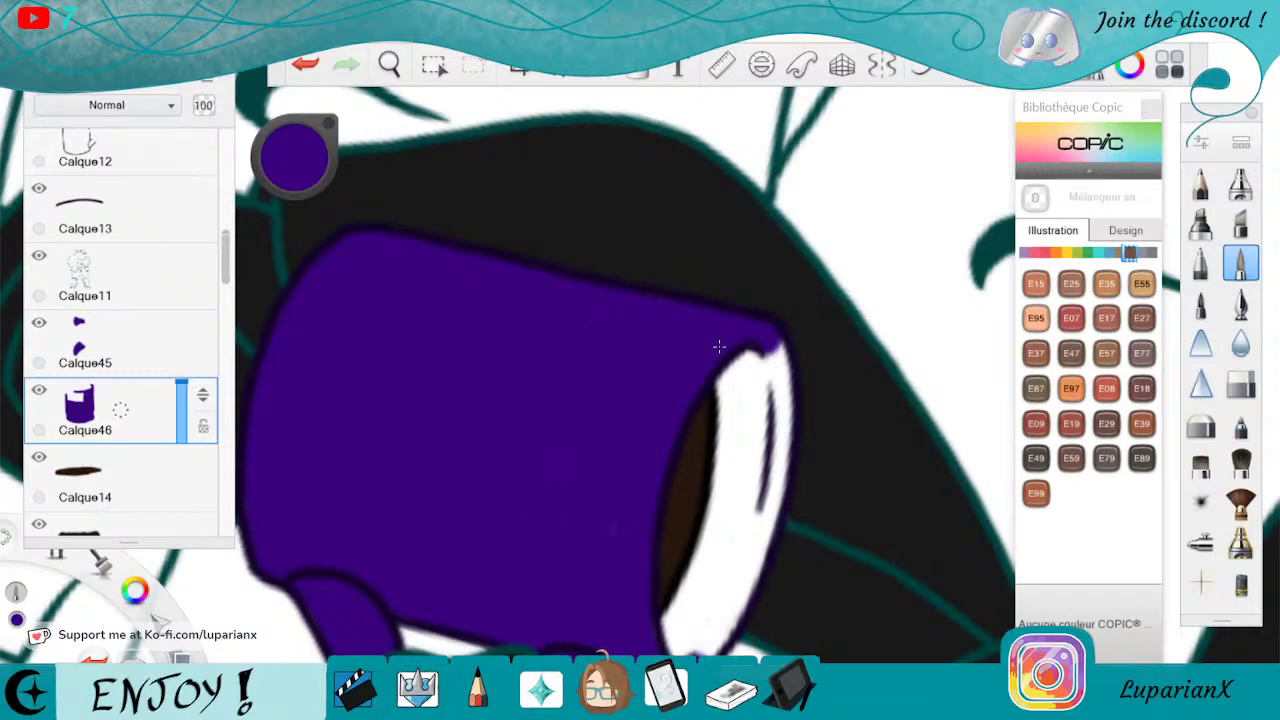
# Paint the mug's rim purple around the opening, erasing any overflow into the inner wall
pyautogui.click(389, 63)
pyautogui.moveTo(654, 500); pyautogui.dragTo(686, 231)
pyautogui.moveTo(500, 175); pyautogui.dragTo(608, 328)
pyautogui.click(783, 406)
pyautogui.moveTo(804, 258)
pyautogui.mouseDown()
pyautogui.moveTo(672, 372)
pyautogui.moveTo(736, 304)
pyautogui.moveTo(612, 450)
pyautogui.moveTo(683, 358)
pyautogui.moveTo(617, 487)
pyautogui.mouseUp()
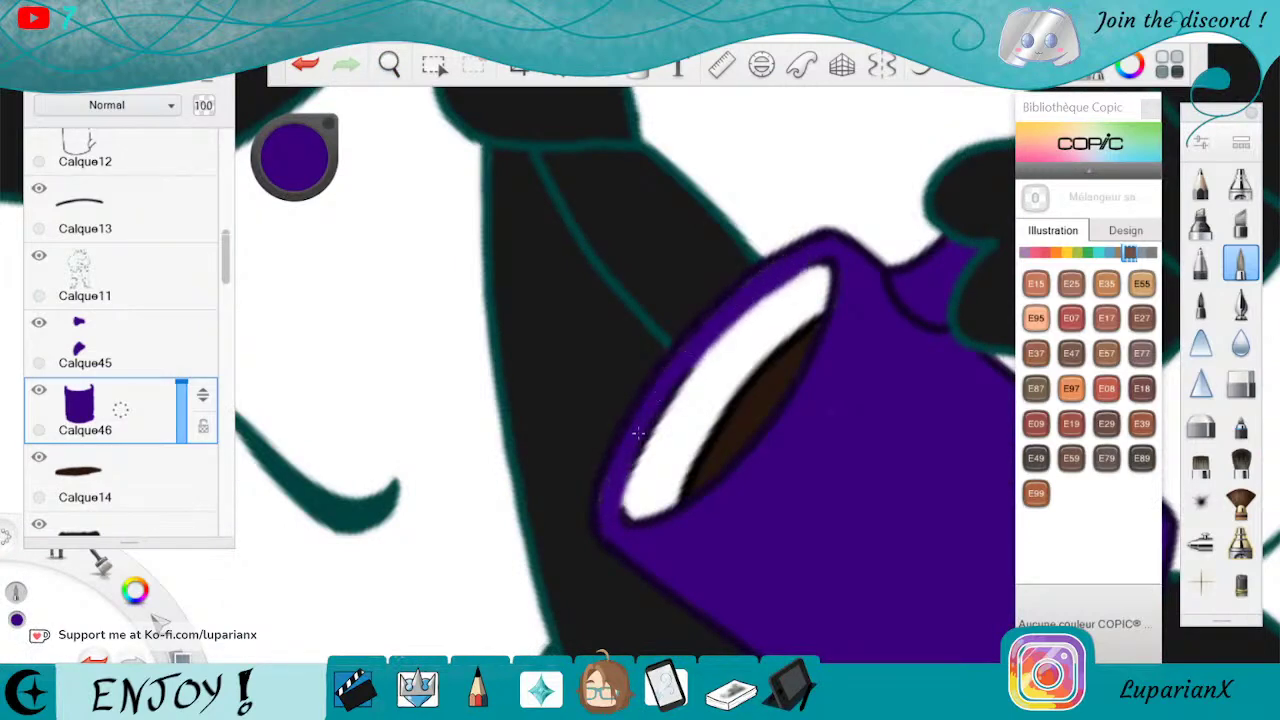
pyautogui.click(1240, 383)
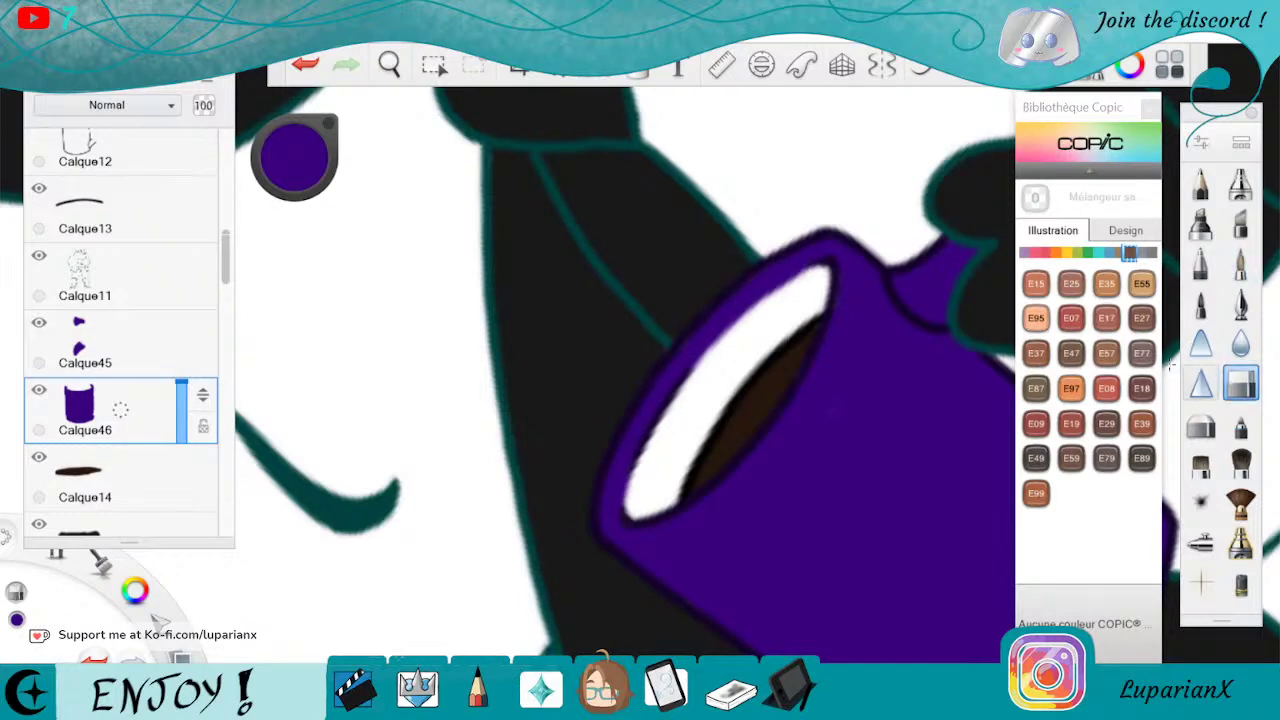
# Try purple strokes along the mug's inner wall on the mug body layer
pyautogui.click(1240, 262)
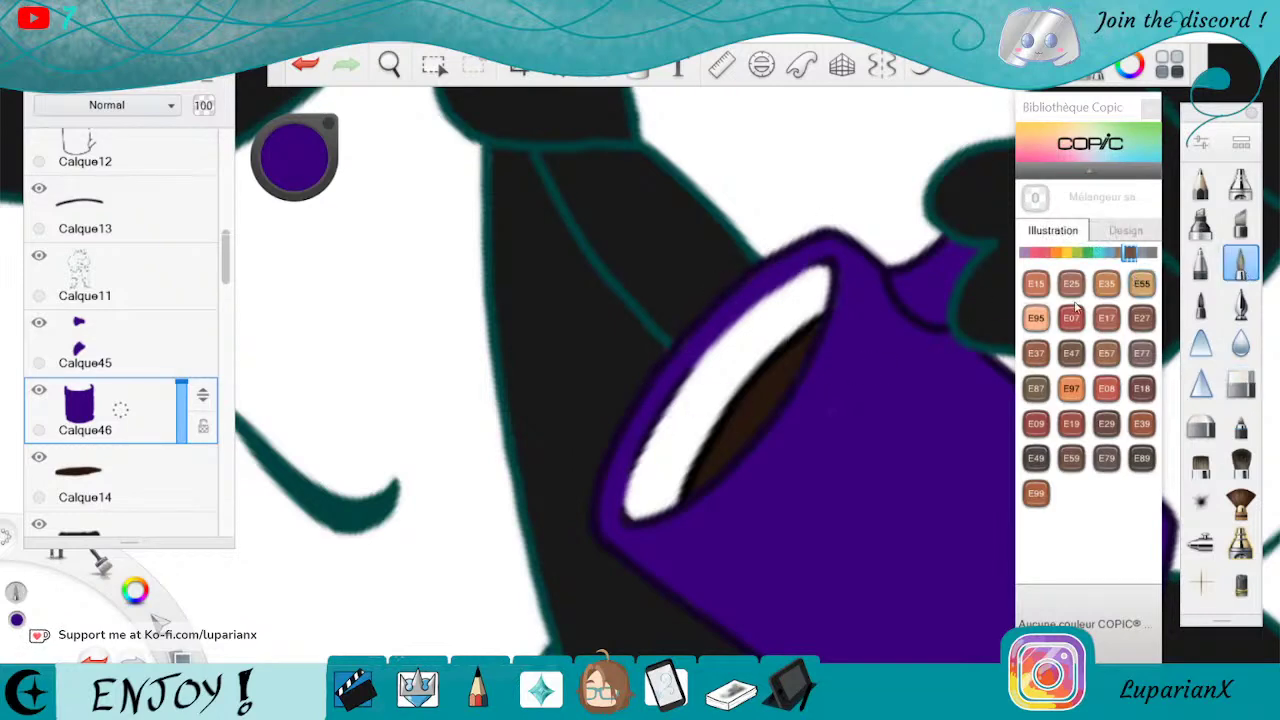
pyautogui.moveTo(625, 495); pyautogui.dragTo(700, 365)
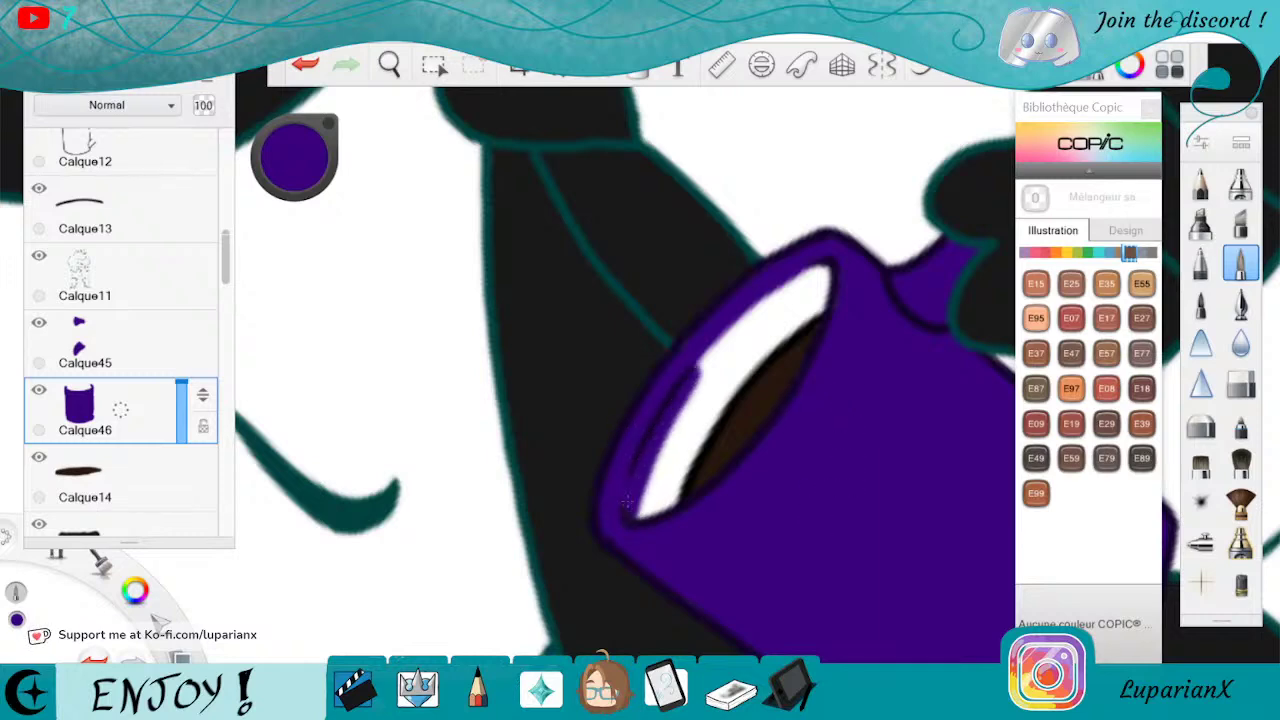
pyautogui.moveTo(672, 422); pyautogui.dragTo(815, 268)
pyautogui.moveTo(738, 342); pyautogui.dragTo(830, 268)
# Lower the mug body layer's opacity and add a new layer directly beneath the coffee layer
pyautogui.moveTo(135, 488); pyautogui.dragTo(181, 418)
pyautogui.click(152, 405)
pyautogui.click(176, 472)
# Fill the mug's whole inner wall purple on the new layer beneath the coffee
pyautogui.moveTo(668, 438); pyautogui.dragTo(622, 512)
pyautogui.moveTo(672, 478)
pyautogui.mouseDown()
pyautogui.moveTo(648, 516)
pyautogui.moveTo(716, 404)
pyautogui.moveTo(828, 286)
pyautogui.moveTo(758, 332)
pyautogui.mouseUp()
pyautogui.moveTo(832, 268)
pyautogui.mouseDown()
pyautogui.moveTo(754, 330)
pyautogui.moveTo(744, 318)
pyautogui.moveTo(640, 457)
pyautogui.mouseUp()
pyautogui.moveTo(228, 271); pyautogui.dragTo(245, 432)
pyautogui.moveTo(130, 445); pyautogui.dragTo(130, 440)
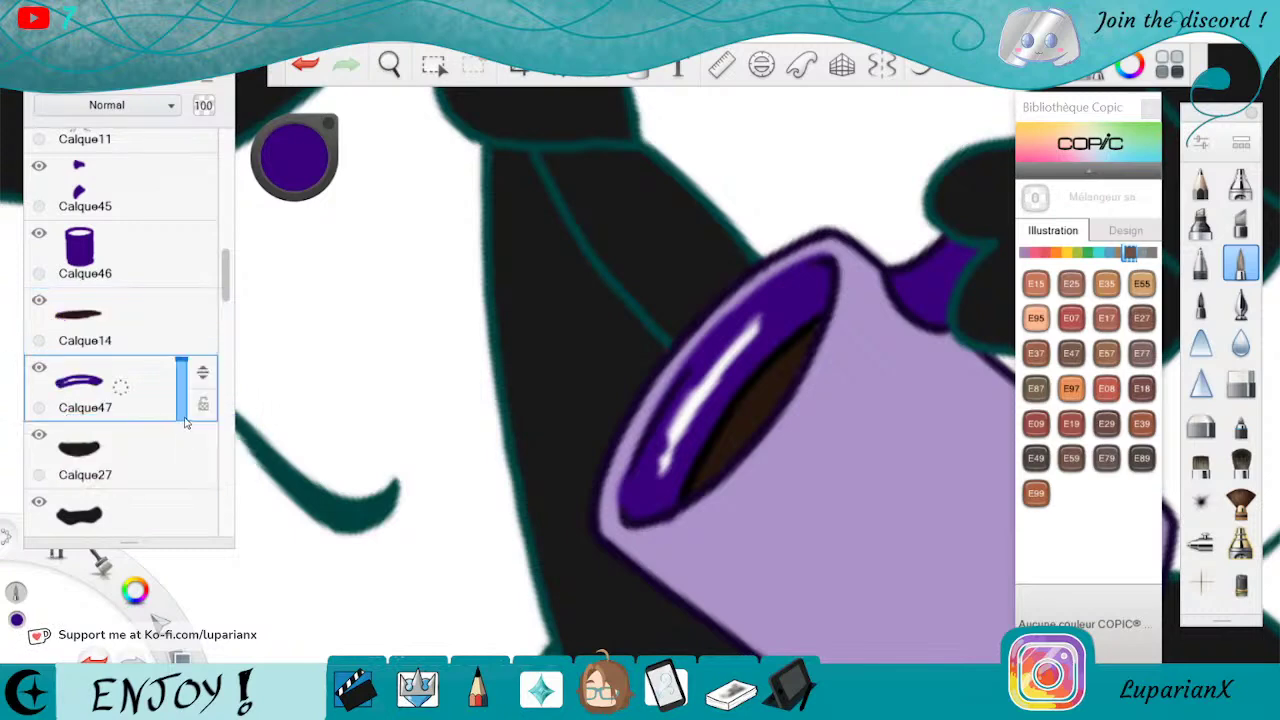
pyautogui.moveTo(745, 338); pyautogui.dragTo(648, 435)
pyautogui.moveTo(760, 315); pyautogui.dragTo(632, 468)
pyautogui.moveTo(742, 350); pyautogui.dragTo(660, 476)
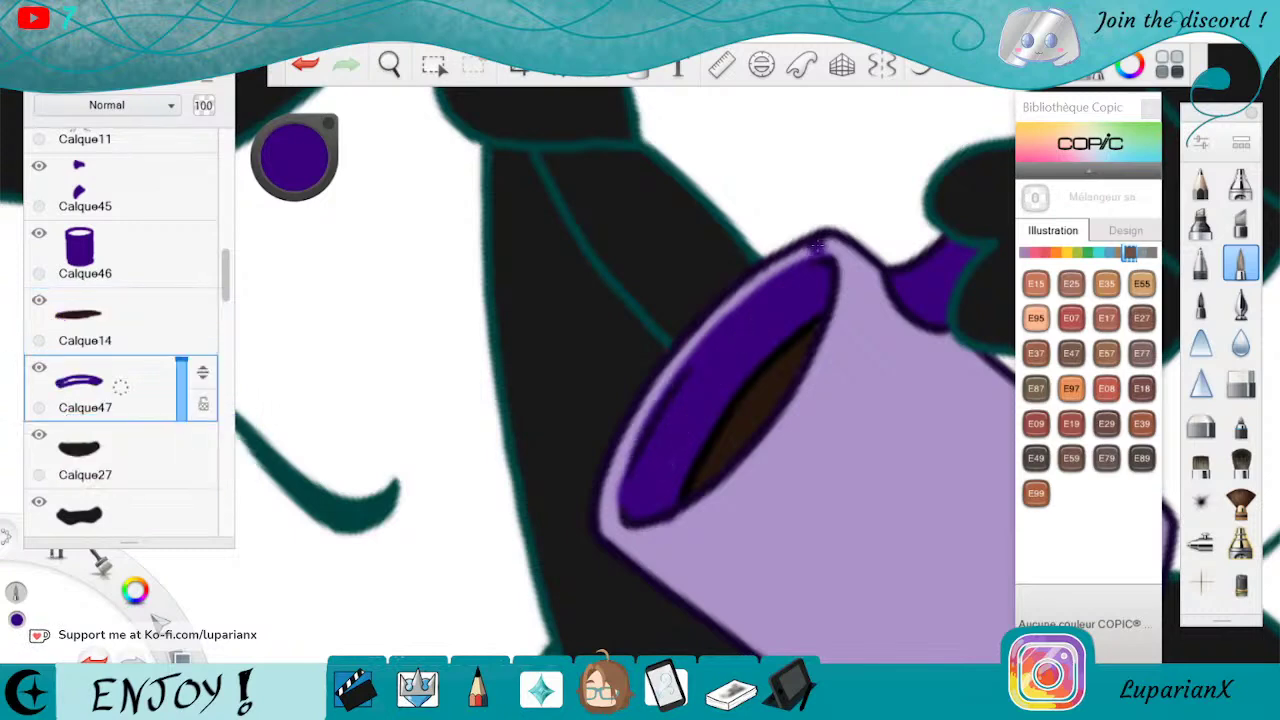
# Touch up the coffee's edge in dark brown on its own layer, erasing overflow, and restore the mug body layer to full opacity
pyautogui.click(134, 311)
pyautogui.click(275, 178)
pyautogui.click(294, 240)
pyautogui.click(824, 328)
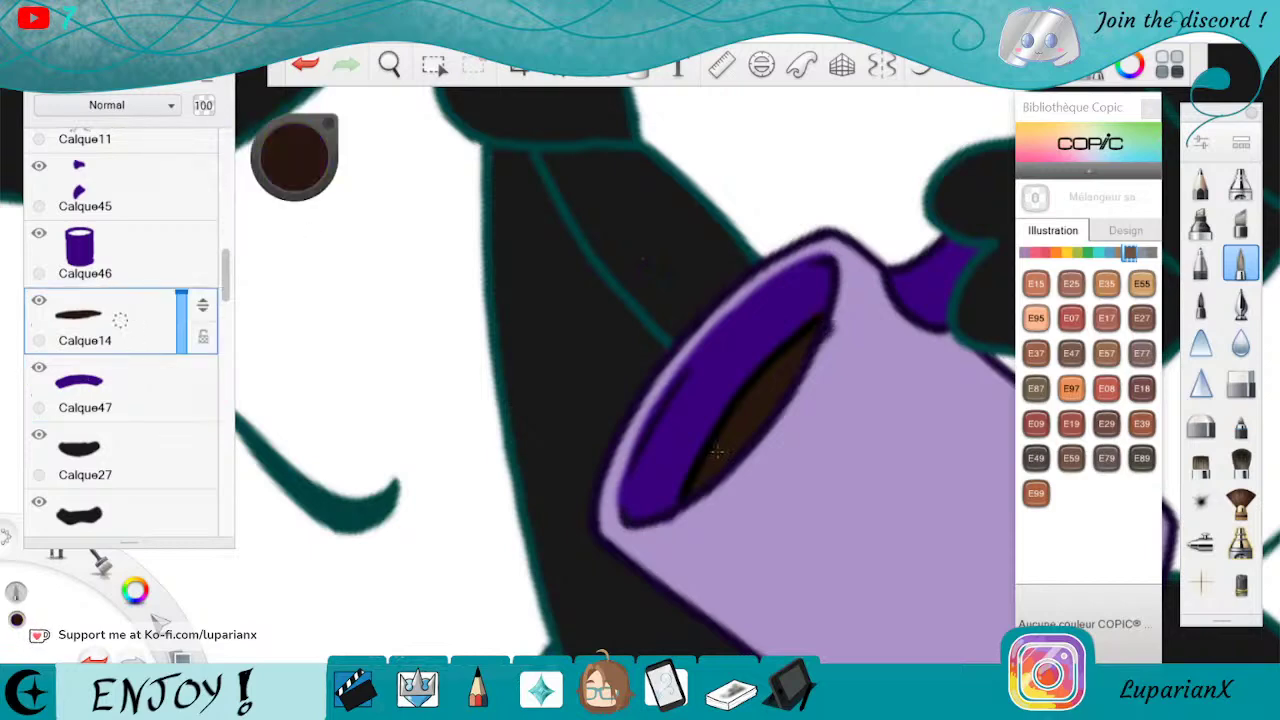
pyautogui.click(1242, 380)
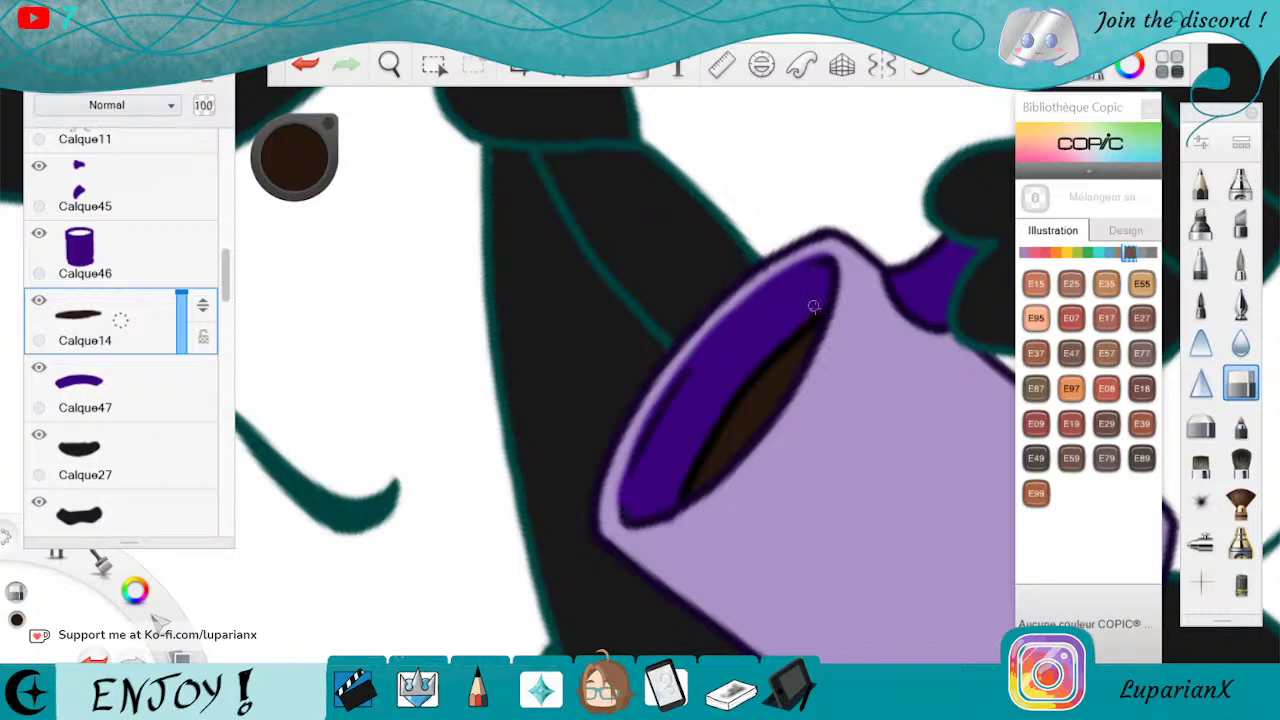
pyautogui.click(1241, 264)
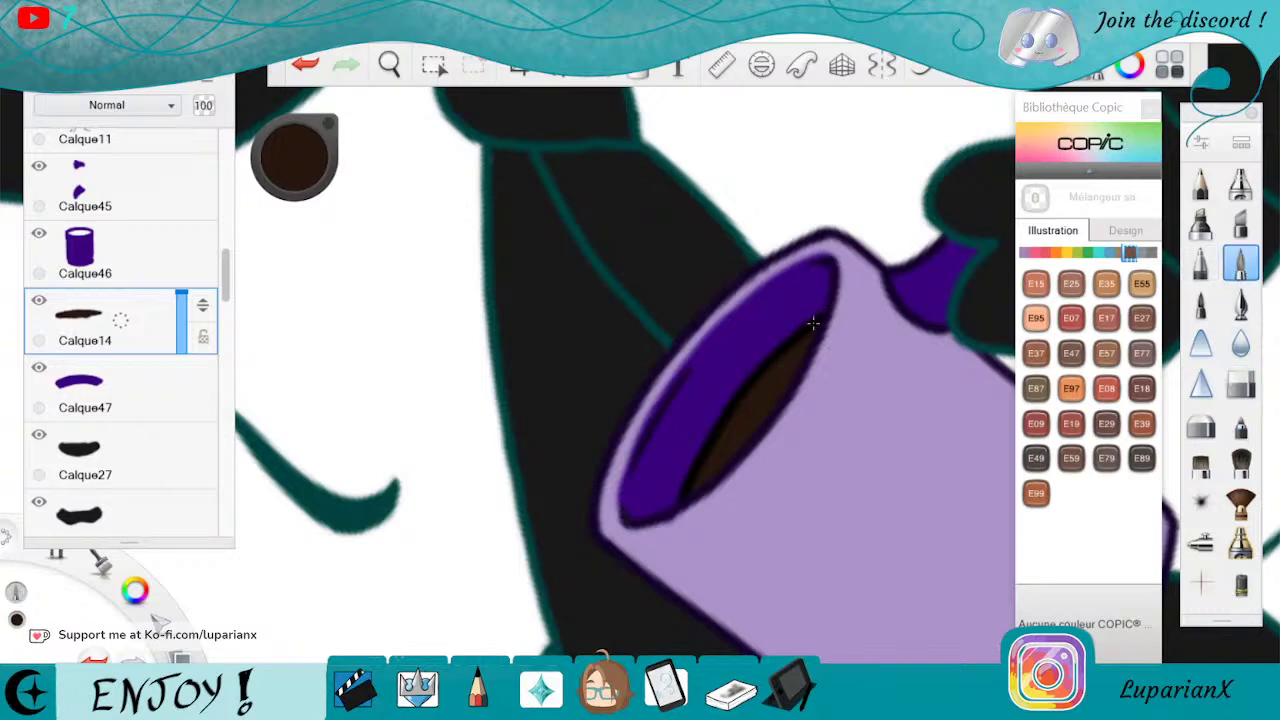
pyautogui.click(176, 265)
pyautogui.moveTo(180, 260); pyautogui.dragTo(221, 115)
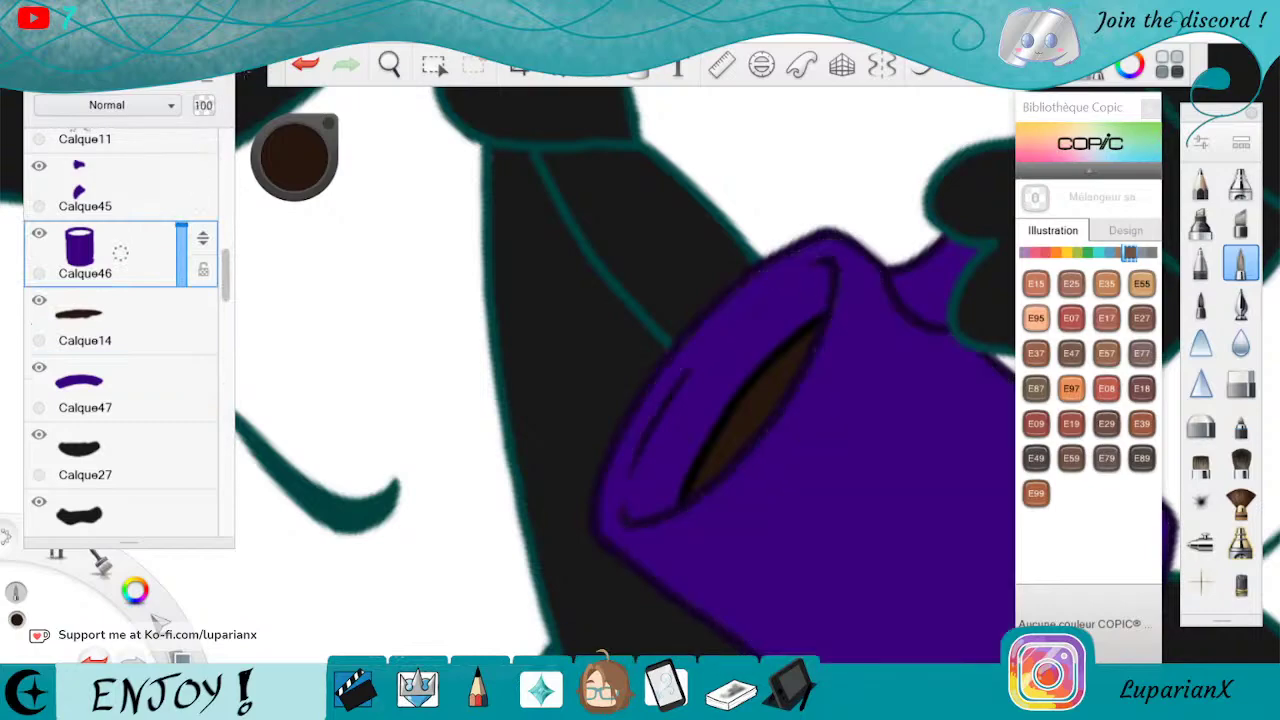
# Add a layer directly above layer Calque43 for the shirt, and sample the near-black from the character's head
pyautogui.click(391, 63)
pyautogui.moveTo(640, 345); pyautogui.dragTo(774, 526)
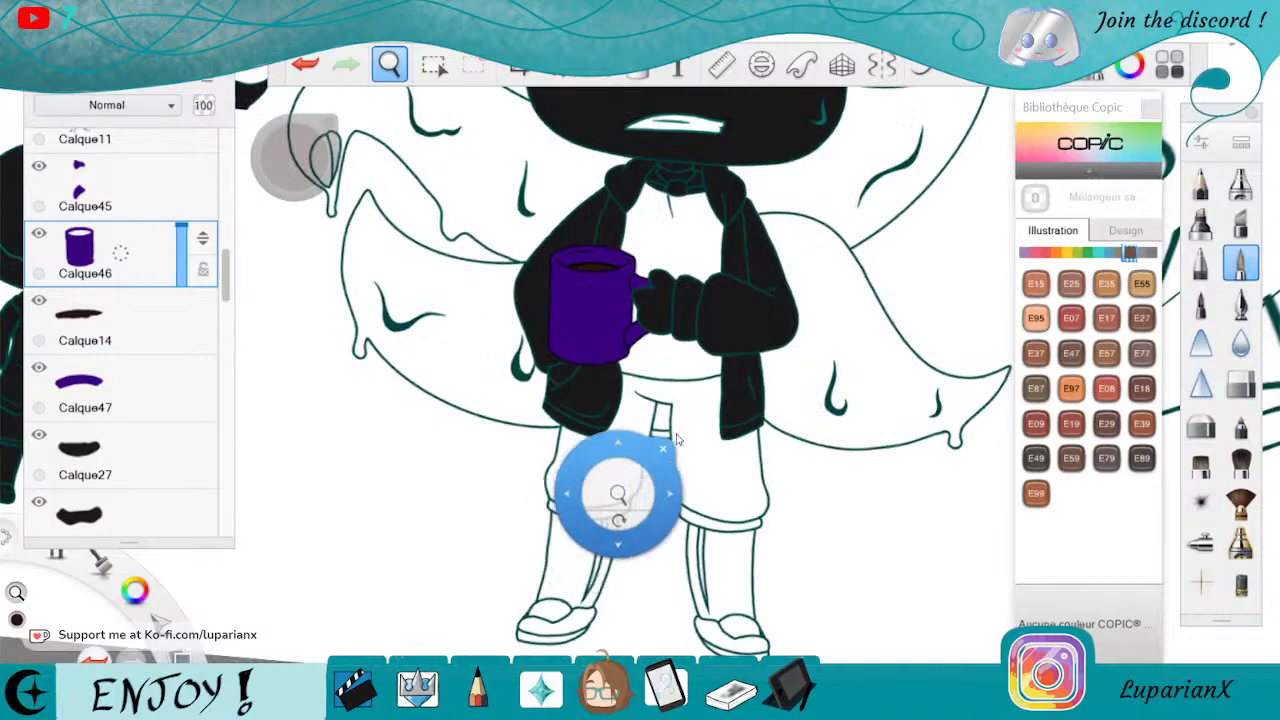
pyautogui.moveTo(678, 432); pyautogui.dragTo(699, 563)
pyautogui.moveTo(591, 513); pyautogui.dragTo(608, 576)
pyautogui.moveTo(692, 515)
pyautogui.mouseDown()
pyautogui.moveTo(658, 441)
pyautogui.moveTo(607, 404)
pyautogui.mouseUp()
pyautogui.press('Escape')
pyautogui.moveTo(222, 268); pyautogui.dragTo(215, 393)
pyautogui.scroll(-3, 180, 367)
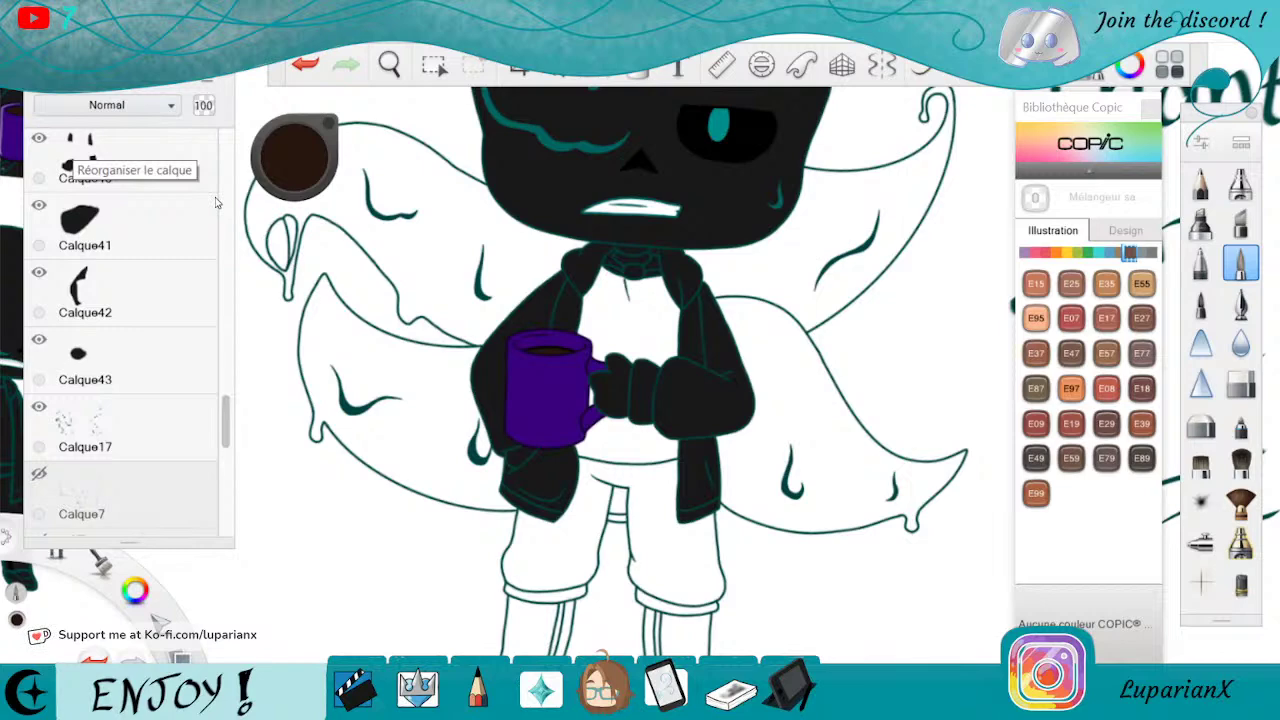
pyautogui.moveTo(138, 354); pyautogui.dragTo(166, 274)
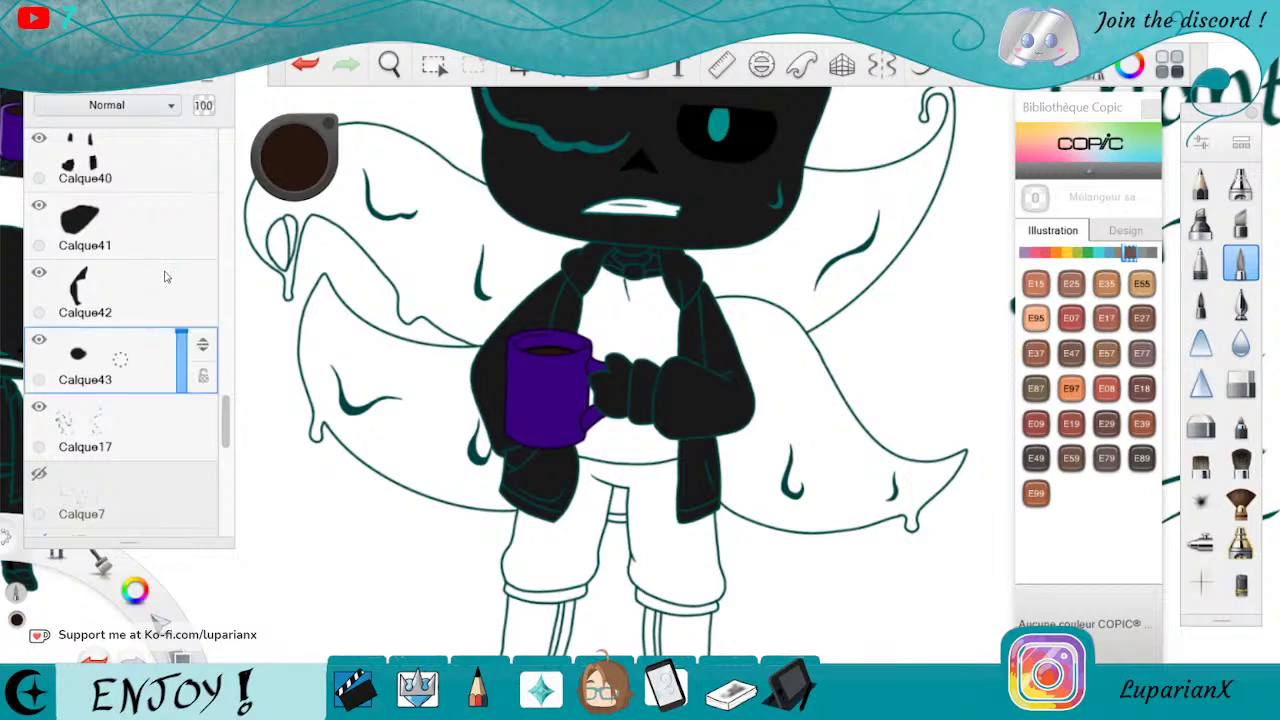
pyautogui.click(297, 155)
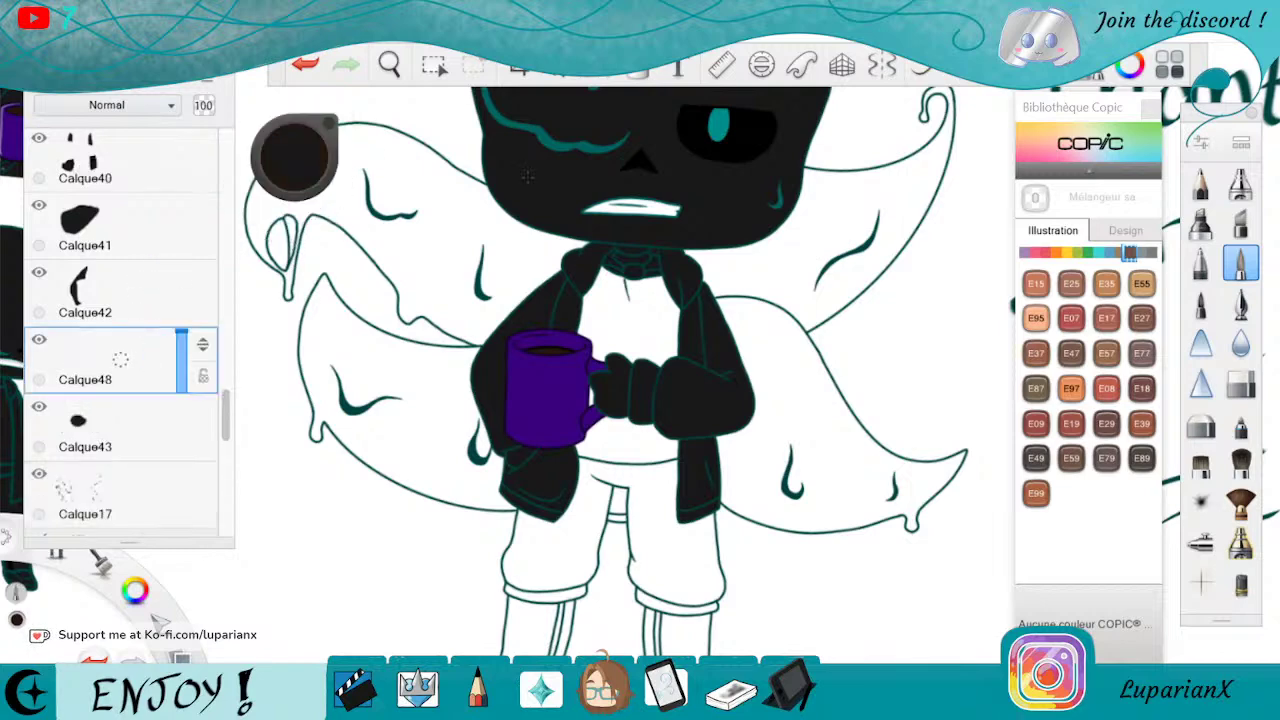
# Fill the shirt area below the mug and hand near-black, erasing any overflow, and fill the gap inside the mug handle
pyautogui.click(389, 64)
pyautogui.moveTo(675, 431)
pyautogui.mouseDown()
pyautogui.moveTo(683, 409)
pyautogui.moveTo(583, 391)
pyautogui.moveTo(766, 385)
pyautogui.moveTo(774, 409)
pyautogui.moveTo(563, 406)
pyautogui.moveTo(669, 386)
pyautogui.mouseUp()
pyautogui.click(714, 341)
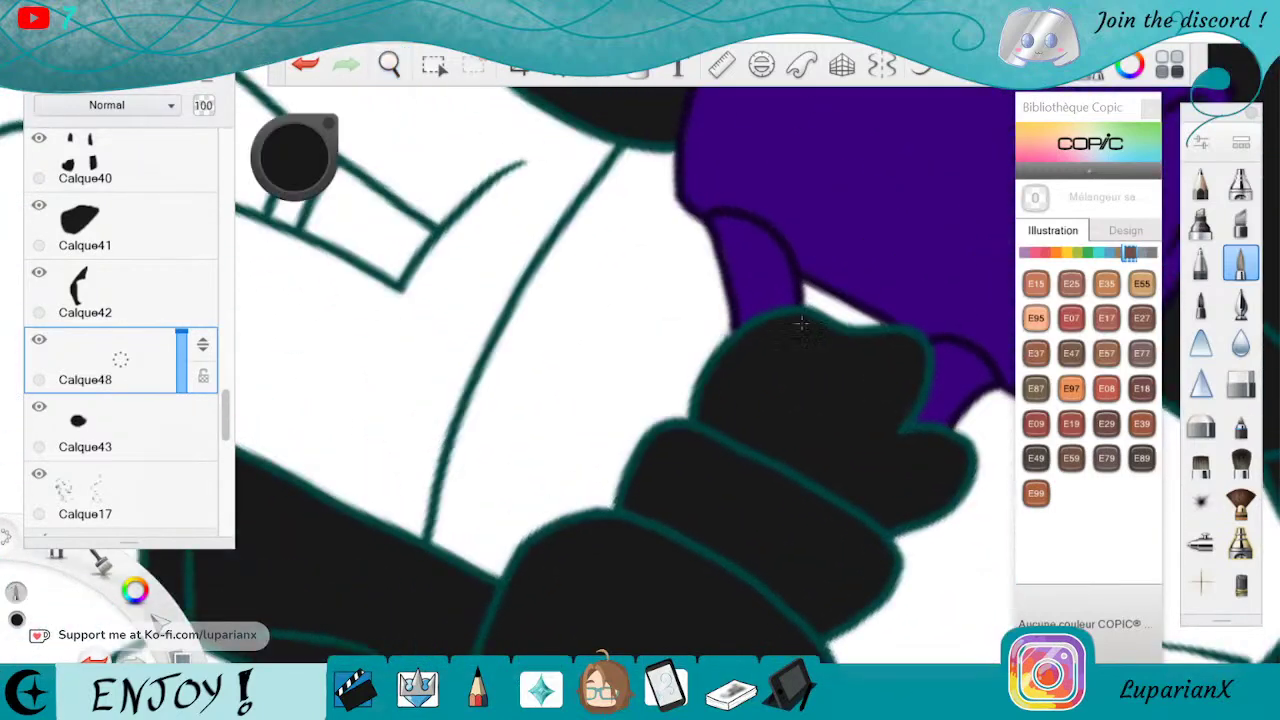
pyautogui.moveTo(640, 158)
pyautogui.mouseDown()
pyautogui.moveTo(602, 194)
pyautogui.moveTo(641, 160)
pyautogui.moveTo(712, 272)
pyautogui.moveTo(728, 345)
pyautogui.moveTo(590, 505)
pyautogui.moveTo(492, 575)
pyautogui.moveTo(470, 545)
pyautogui.moveTo(450, 548)
pyautogui.moveTo(442, 505)
pyautogui.moveTo(488, 392)
pyautogui.moveTo(592, 203)
pyautogui.moveTo(625, 198)
pyautogui.moveTo(688, 245)
pyautogui.moveTo(702, 340)
pyautogui.moveTo(672, 400)
pyautogui.moveTo(580, 505)
pyautogui.moveTo(510, 535)
pyautogui.moveTo(462, 515)
pyautogui.moveTo(478, 440)
pyautogui.moveTo(575, 288)
pyautogui.moveTo(505, 440)
pyautogui.moveTo(660, 250)
pyautogui.moveTo(515, 460)
pyautogui.moveTo(670, 260)
pyautogui.moveTo(545, 450)
pyautogui.moveTo(680, 285)
pyautogui.moveTo(570, 440)
pyautogui.moveTo(650, 350)
pyautogui.moveTo(606, 428)
pyautogui.mouseUp()
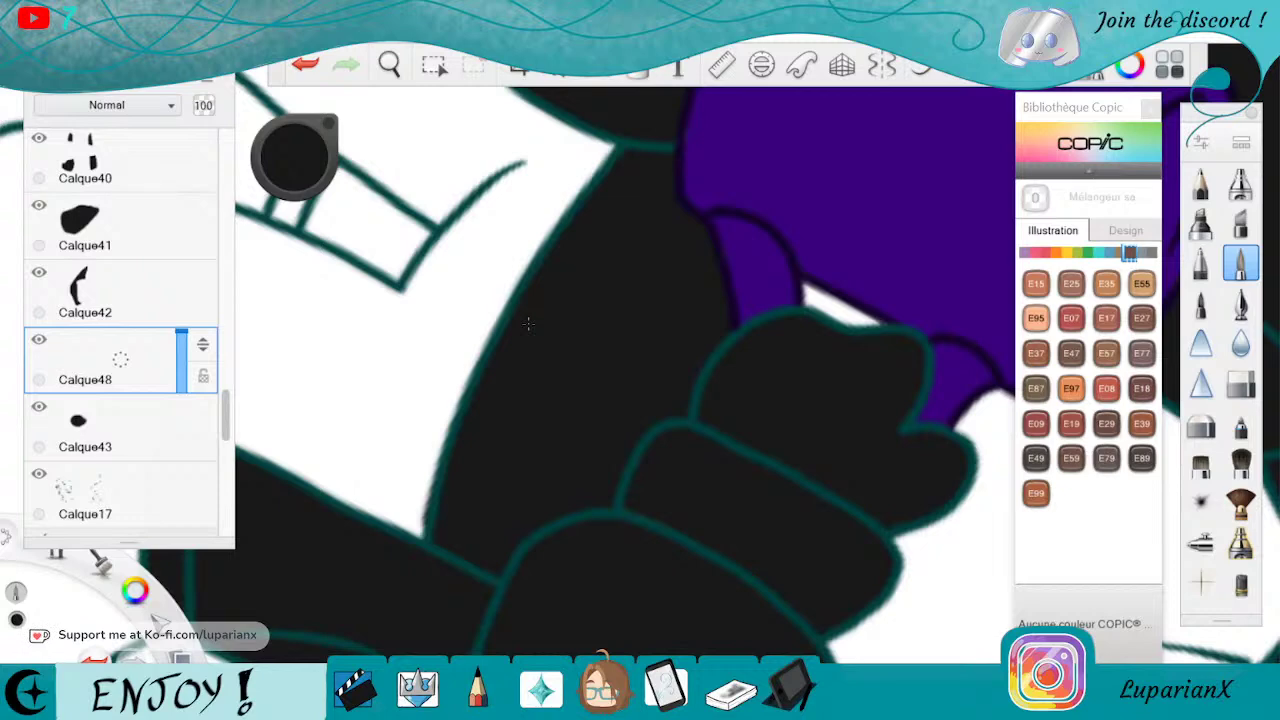
pyautogui.click(1240, 383)
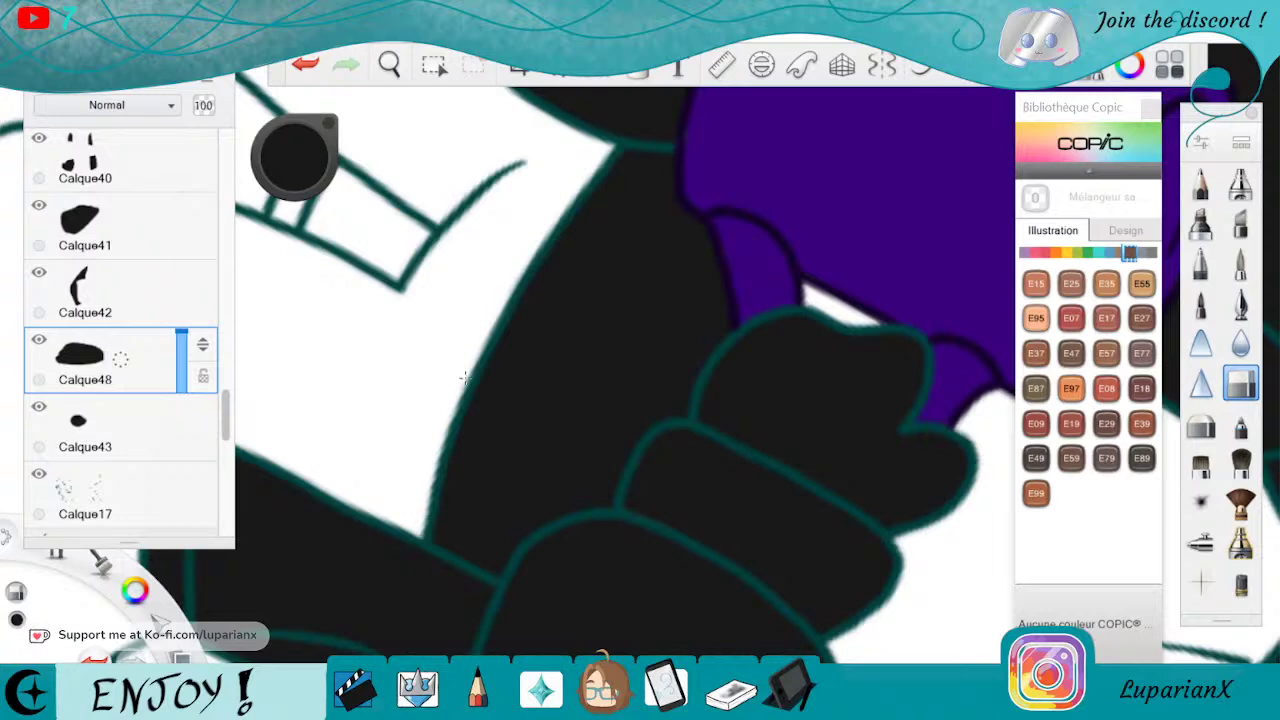
pyautogui.click(1242, 262)
pyautogui.moveTo(804, 288); pyautogui.dragTo(876, 324)
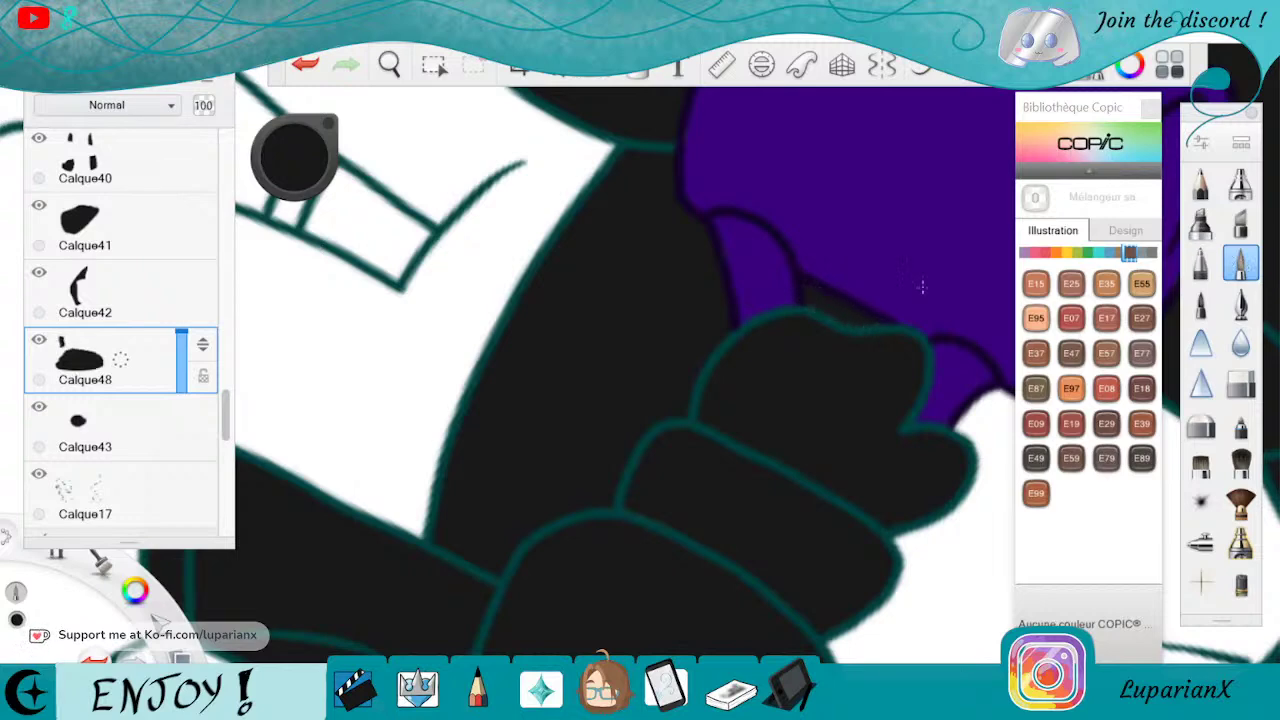
# Clean up the near-black edge at the collar's tip with the eraser on layer Calque31
pyautogui.click(389, 64)
pyautogui.moveTo(440, 128); pyautogui.dragTo(482, 302)
pyautogui.moveTo(766, 372); pyautogui.dragTo(694, 462)
pyautogui.moveTo(570, 475); pyautogui.dragTo(793, 310)
pyautogui.moveTo(757, 482); pyautogui.dragTo(743, 414)
pyautogui.moveTo(766, 500); pyautogui.dragTo(504, 474)
pyautogui.moveTo(676, 492); pyautogui.dragTo(735, 397)
pyautogui.moveTo(224, 401); pyautogui.dragTo(227, 316)
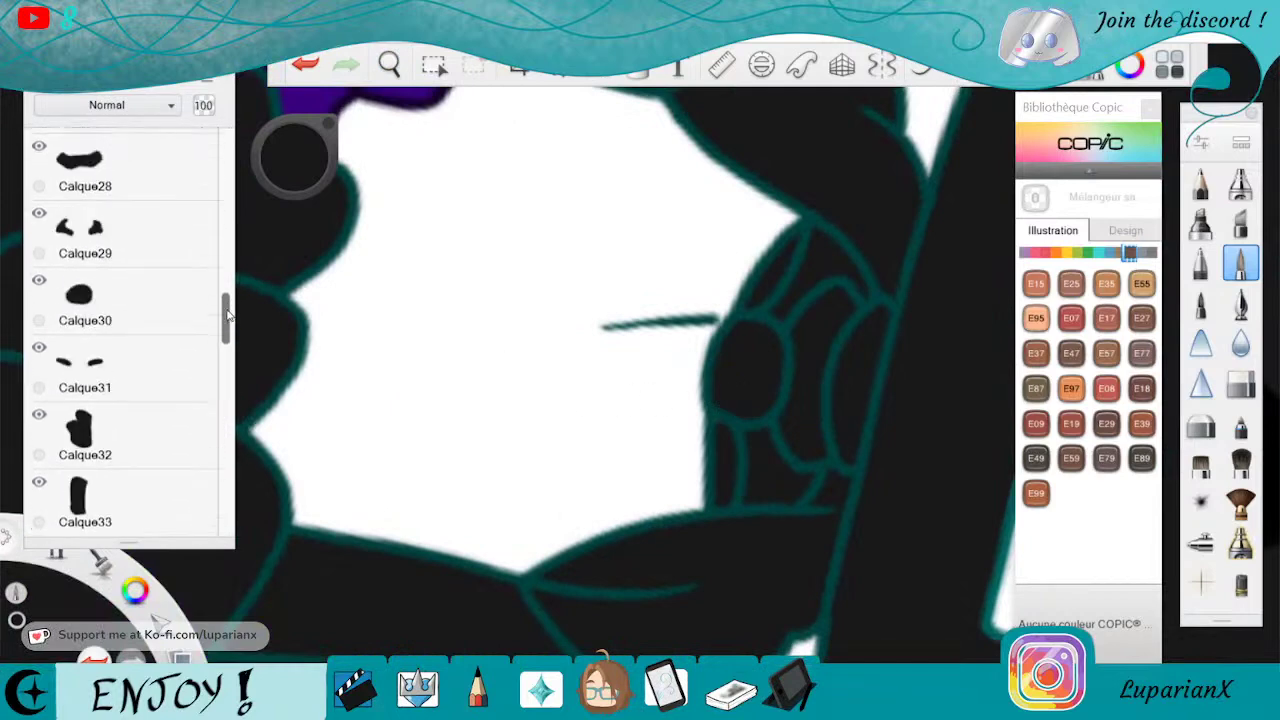
pyautogui.click(178, 340)
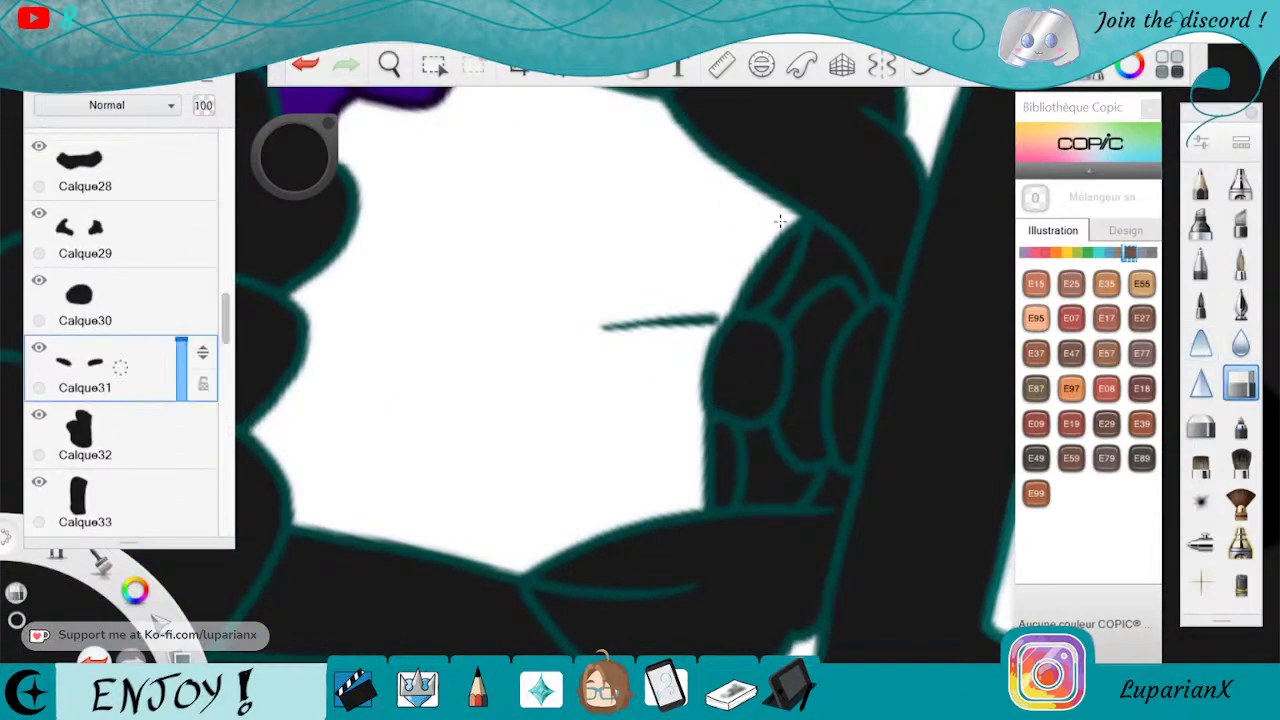
pyautogui.moveTo(221, 323); pyautogui.dragTo(230, 425)
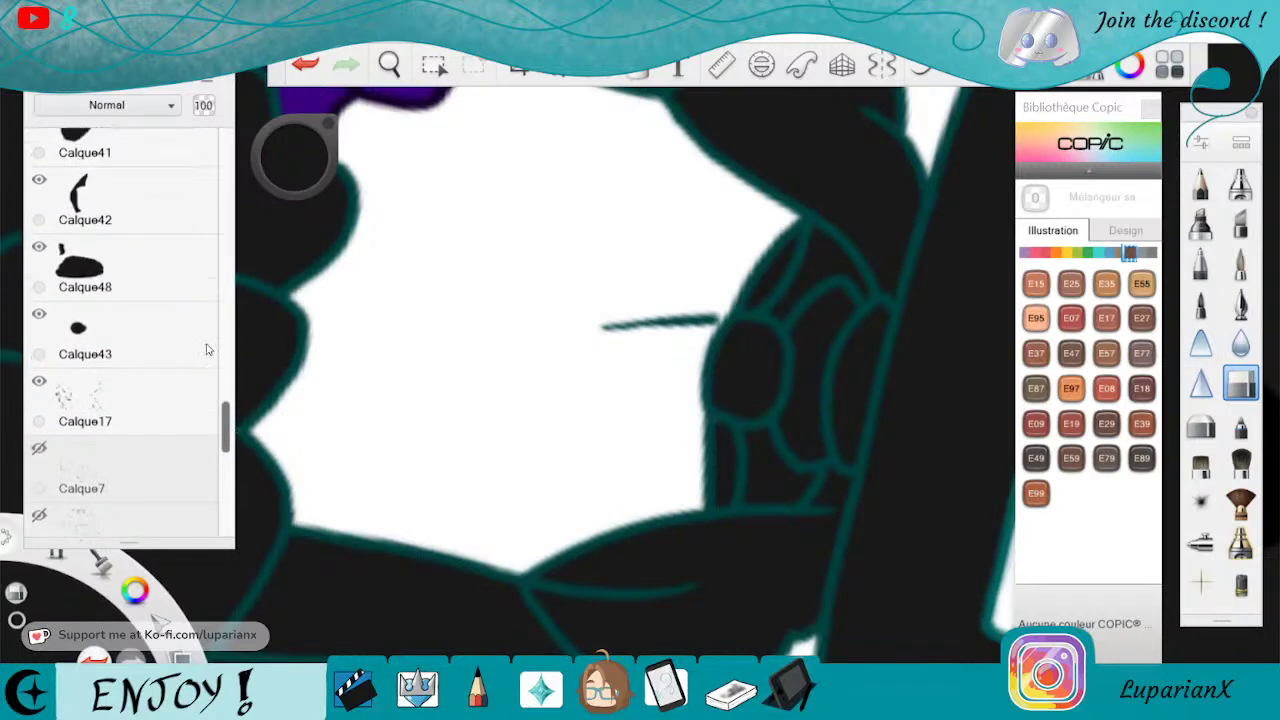
# Paint a near-black band along the collar's lower edge on the shirt layer Calque48, joining both sides of the jacket
pyautogui.click(201, 252)
pyautogui.click(1225, 260)
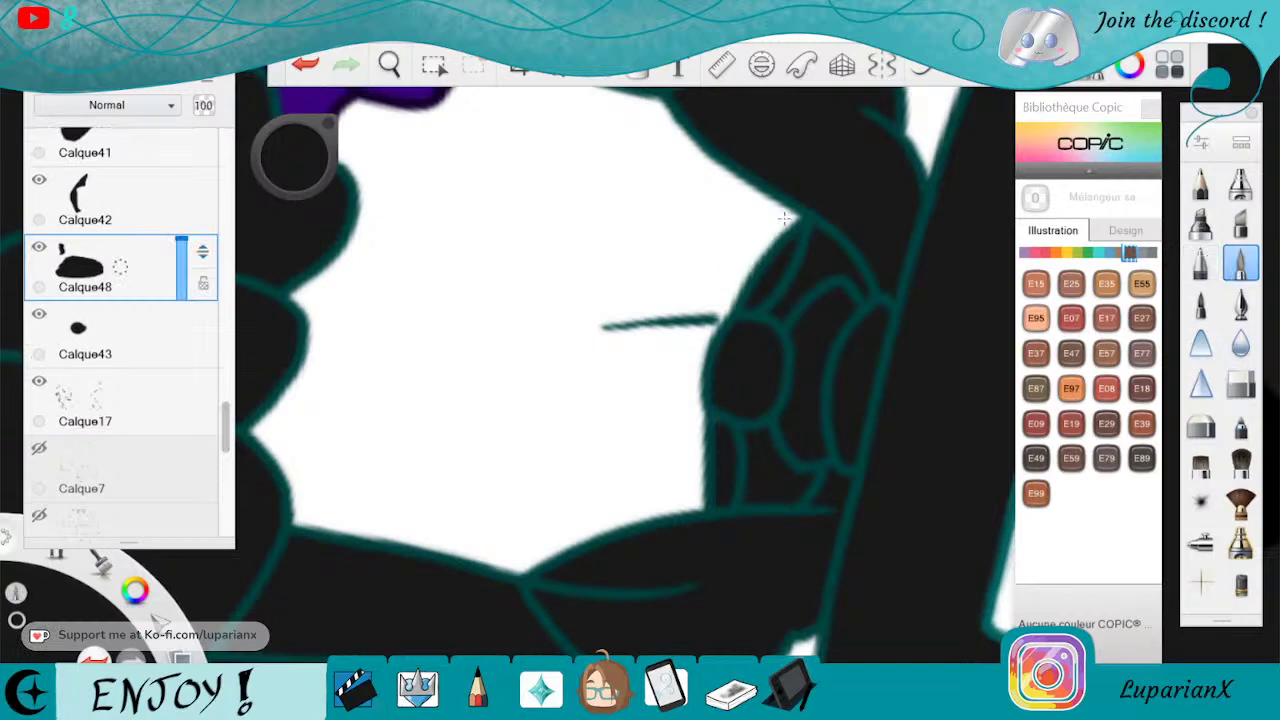
pyautogui.moveTo(778, 224); pyautogui.dragTo(786, 218)
pyautogui.moveTo(735, 285)
pyautogui.mouseDown()
pyautogui.moveTo(700, 320)
pyautogui.moveTo(670, 465)
pyautogui.moveTo(688, 515)
pyautogui.mouseUp()
pyautogui.moveTo(685, 385)
pyautogui.mouseDown()
pyautogui.moveTo(663, 515)
pyautogui.moveTo(676, 328)
pyautogui.mouseUp()
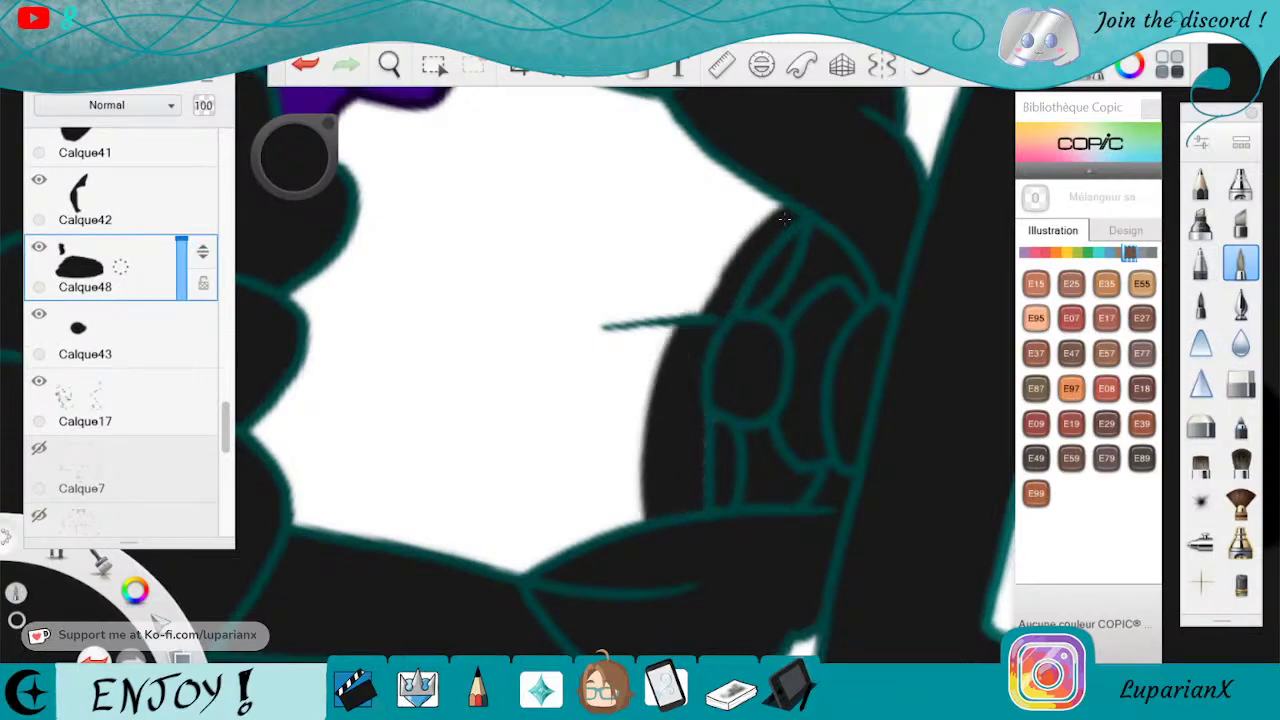
pyautogui.moveTo(780, 205); pyautogui.dragTo(665, 370)
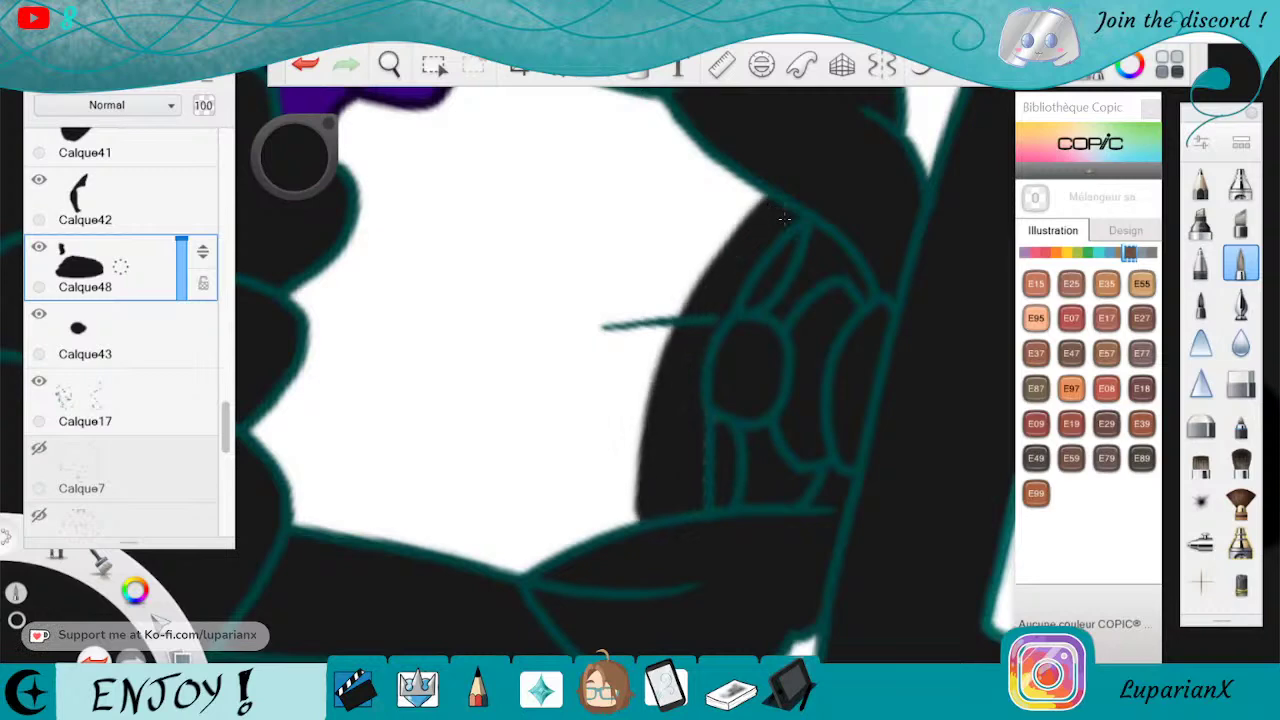
# Flood-fill the remaining white chest area of the shirt near-black on the shirt layer
pyautogui.click(389, 64)
pyautogui.moveTo(463, 426); pyautogui.dragTo(750, 288)
pyautogui.moveTo(755, 429)
pyautogui.mouseDown()
pyautogui.moveTo(756, 196)
pyautogui.moveTo(757, 500)
pyautogui.moveTo(759, 427)
pyautogui.mouseUp()
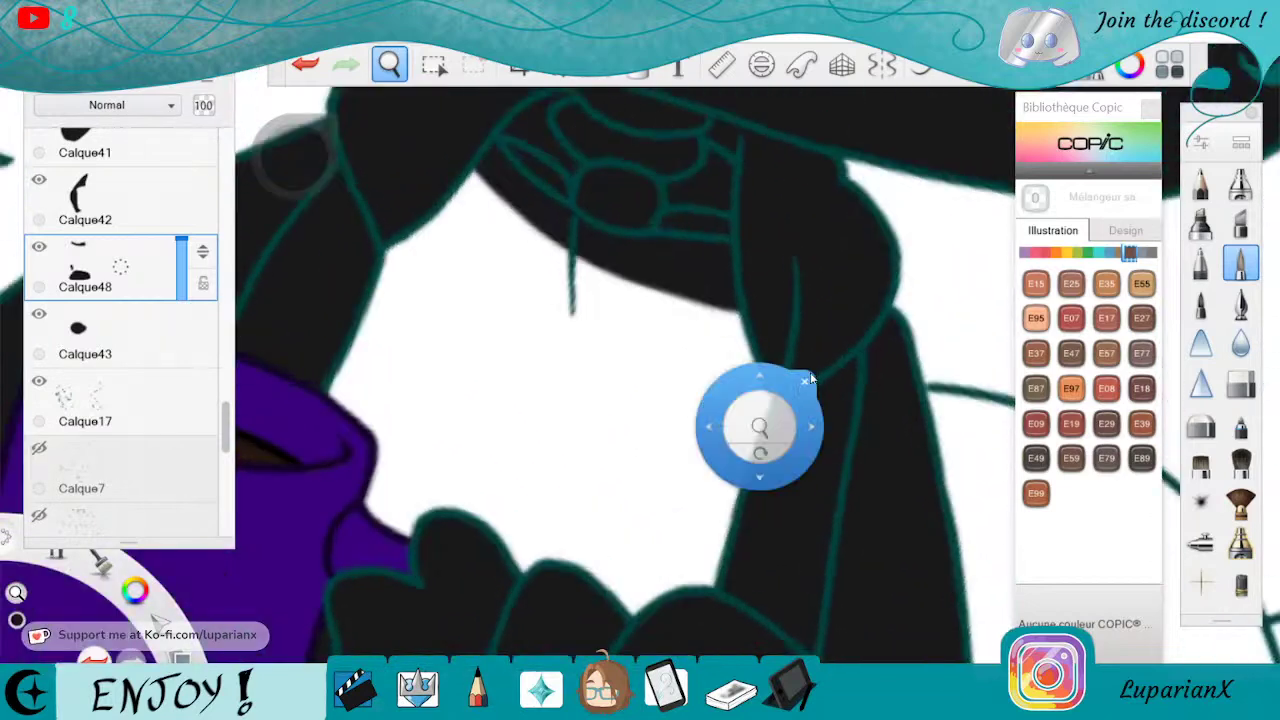
pyautogui.click(805, 382)
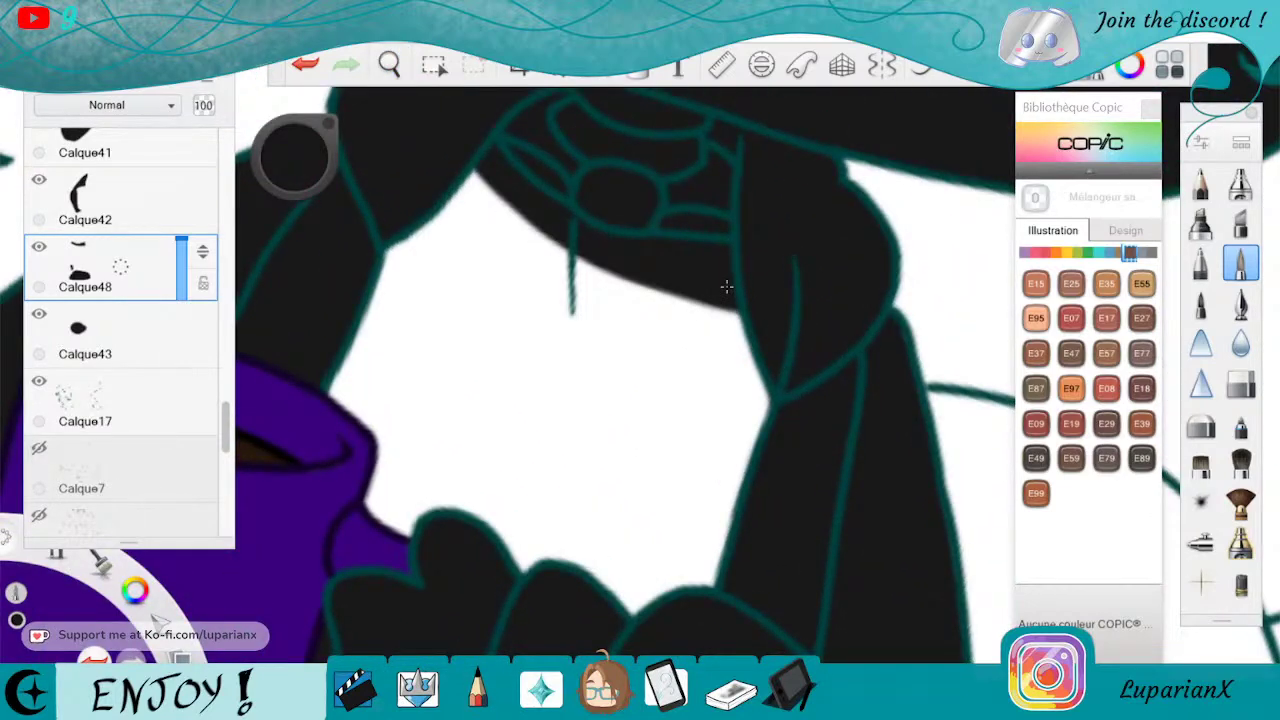
pyautogui.click(637, 68)
pyautogui.click(548, 302)
pyautogui.click(637, 70)
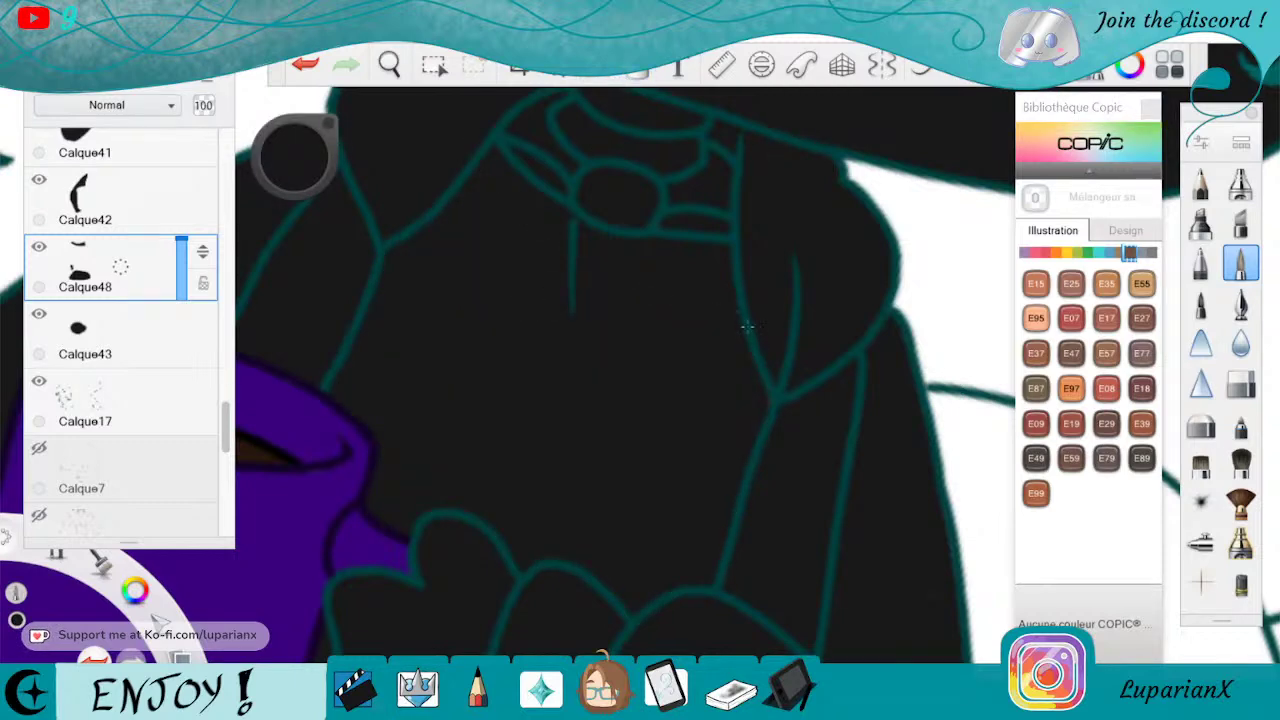
pyautogui.click(396, 62)
pyautogui.moveTo(484, 518); pyautogui.dragTo(648, 258)
pyautogui.moveTo(691, 465)
pyautogui.mouseDown()
pyautogui.moveTo(706, 471)
pyautogui.moveTo(537, 467)
pyautogui.moveTo(548, 511)
pyautogui.mouseUp()
pyautogui.moveTo(694, 443); pyautogui.dragTo(676, 463)
pyautogui.click(675, 466)
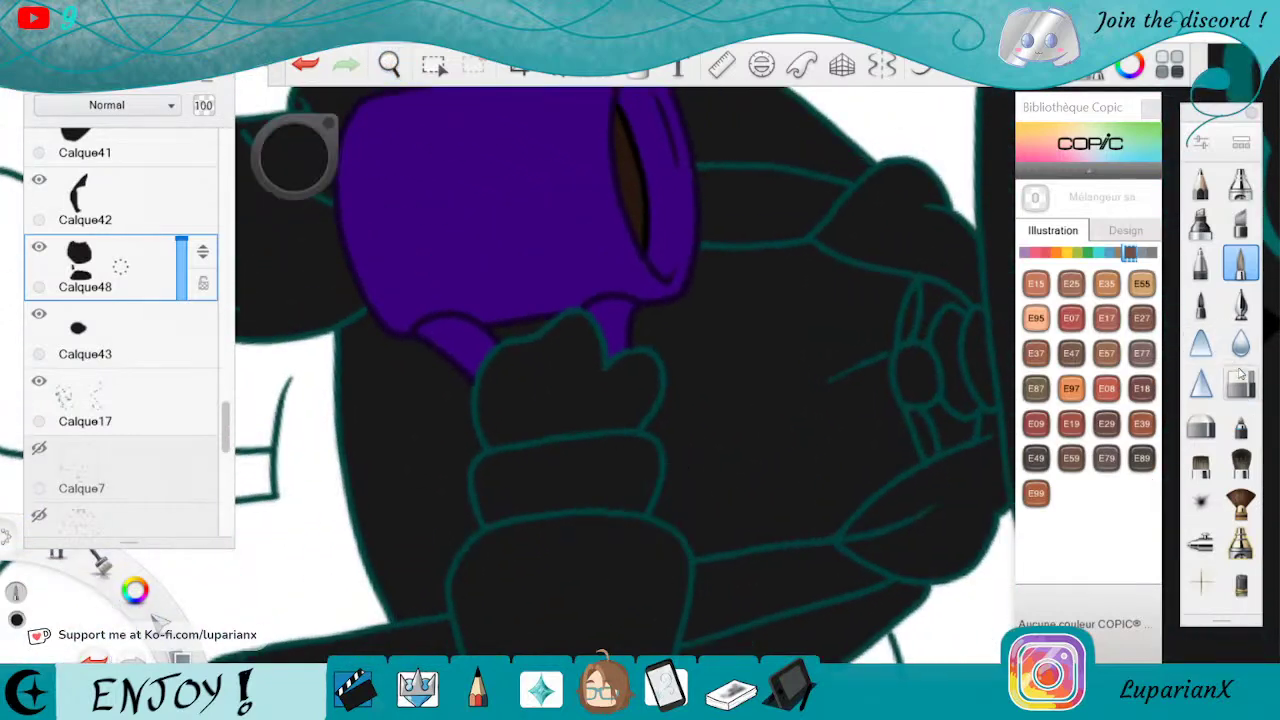
# Add an empty layer for the trousers directly beneath the shirt layer Calque48
pyautogui.click(1240, 382)
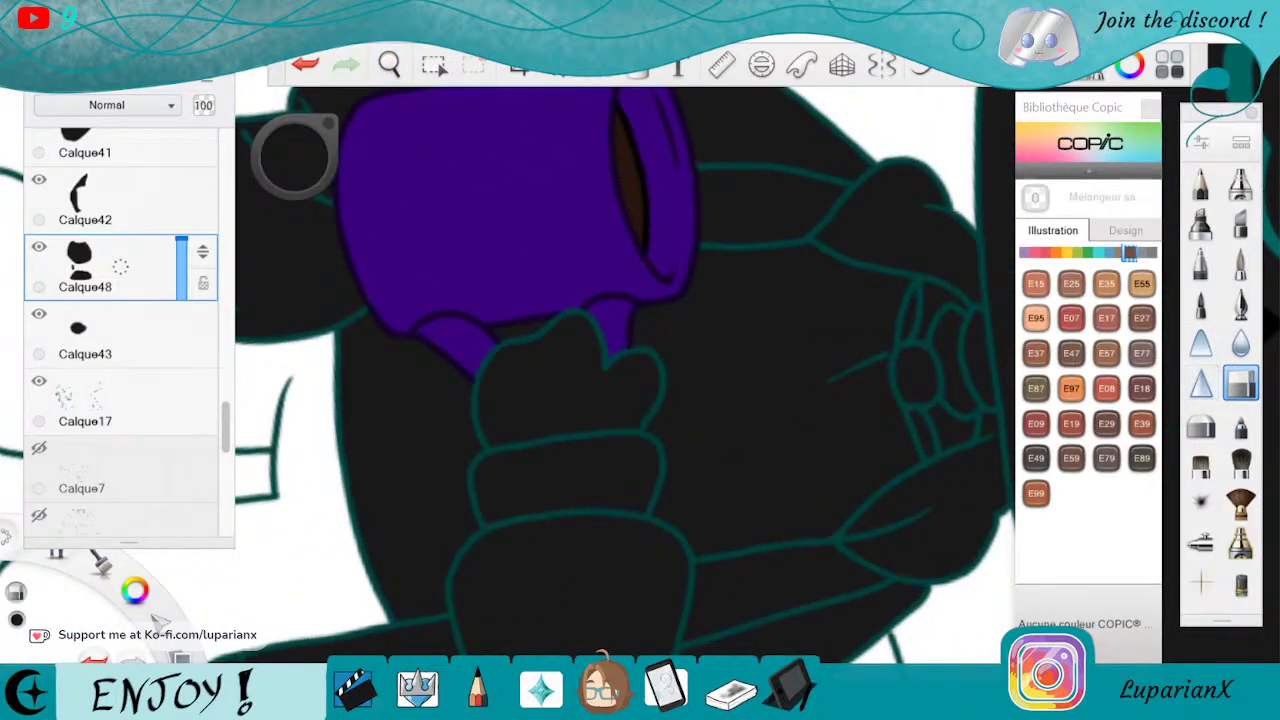
pyautogui.click(389, 63)
pyautogui.moveTo(448, 144); pyautogui.dragTo(581, 536)
pyautogui.moveTo(640, 362); pyautogui.dragTo(812, 307)
pyautogui.click(815, 236)
pyautogui.moveTo(154, 340); pyautogui.dragTo(165, 250)
pyautogui.click(389, 64)
pyautogui.moveTo(537, 170); pyautogui.dragTo(678, 265)
pyautogui.moveTo(650, 490)
pyautogui.mouseDown()
pyautogui.moveTo(734, 511)
pyautogui.moveTo(740, 471)
pyautogui.mouseUp()
pyautogui.click(823, 401)
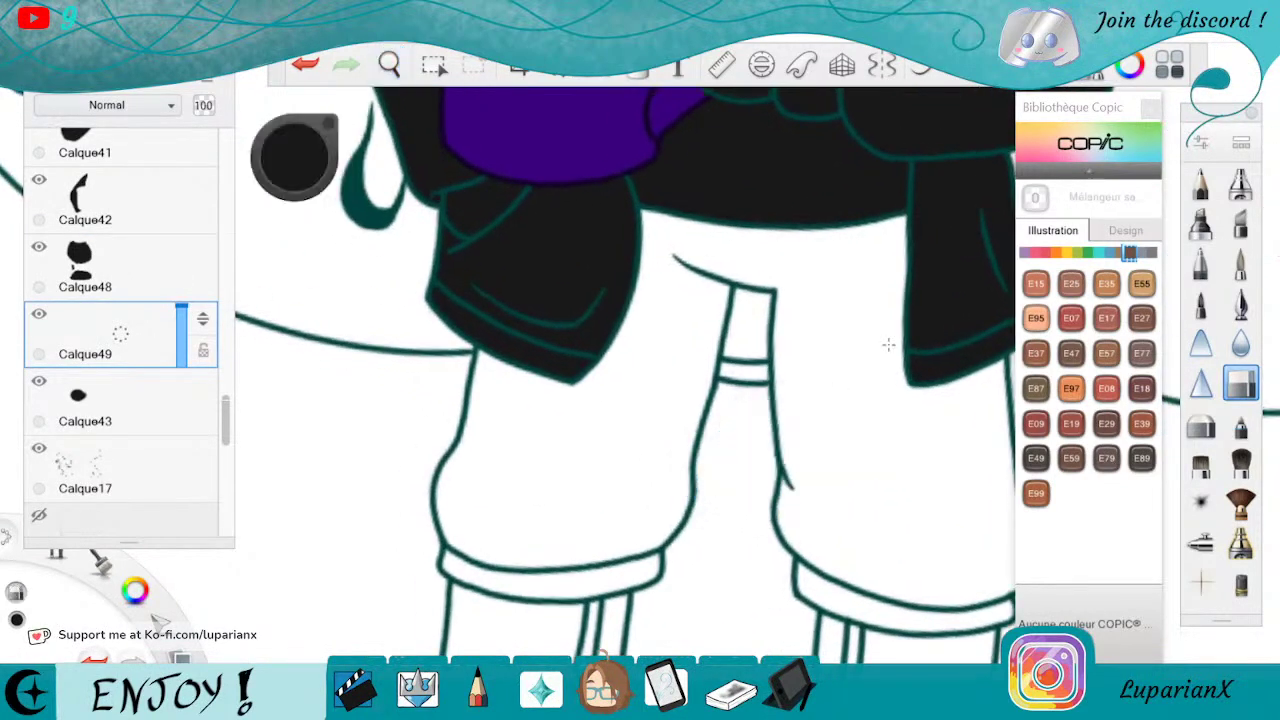
# Paint the outer edge of the left trouser leg near-black with the brush, from the jacket hem to the cuff
pyautogui.click(1241, 262)
pyautogui.click(390, 56)
pyautogui.moveTo(535, 464); pyautogui.dragTo(582, 435)
pyautogui.moveTo(618, 385); pyautogui.dragTo(686, 305)
pyautogui.click(687, 300)
pyautogui.moveTo(541, 248); pyautogui.dragTo(520, 308)
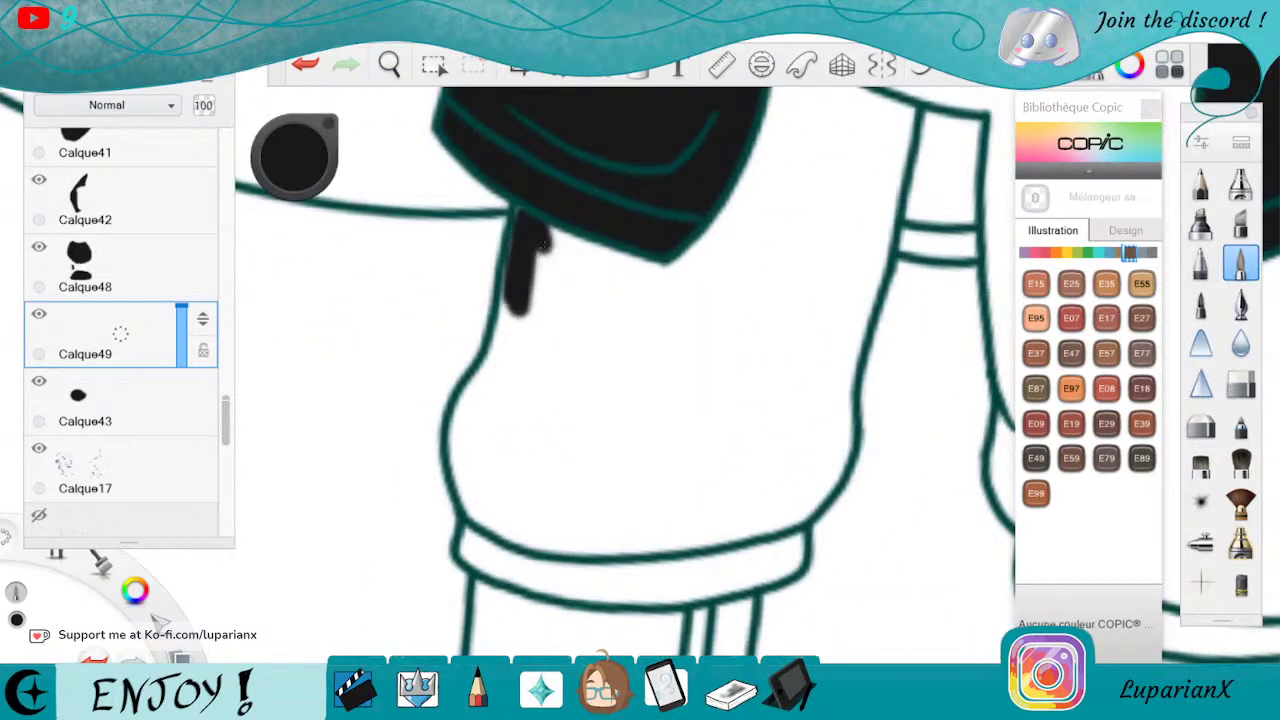
pyautogui.moveTo(544, 243)
pyautogui.mouseDown()
pyautogui.moveTo(500, 380)
pyautogui.moveTo(517, 372)
pyautogui.moveTo(553, 280)
pyautogui.moveTo(489, 436)
pyautogui.moveTo(494, 357)
pyautogui.mouseUp()
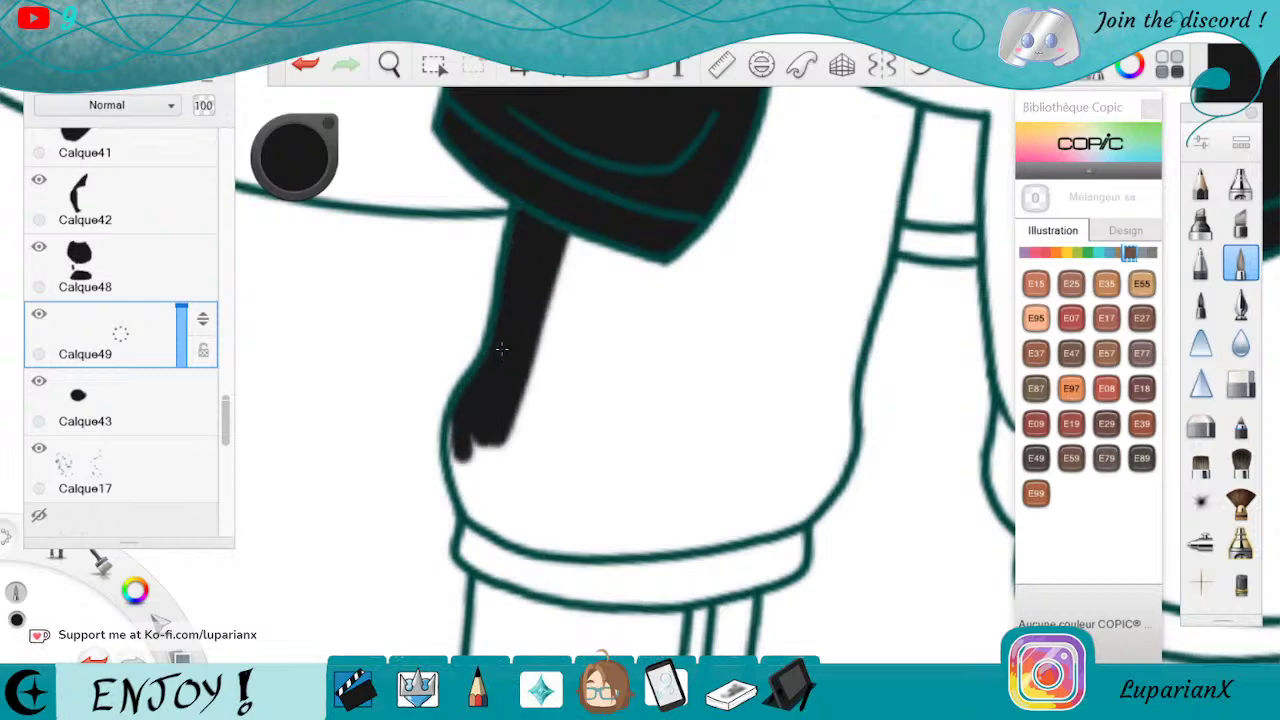
pyautogui.moveTo(478, 445)
pyautogui.mouseDown()
pyautogui.moveTo(508, 530)
pyautogui.moveTo(568, 256)
pyautogui.moveTo(650, 272)
pyautogui.moveTo(698, 246)
pyautogui.moveTo(757, 182)
pyautogui.mouseUp()
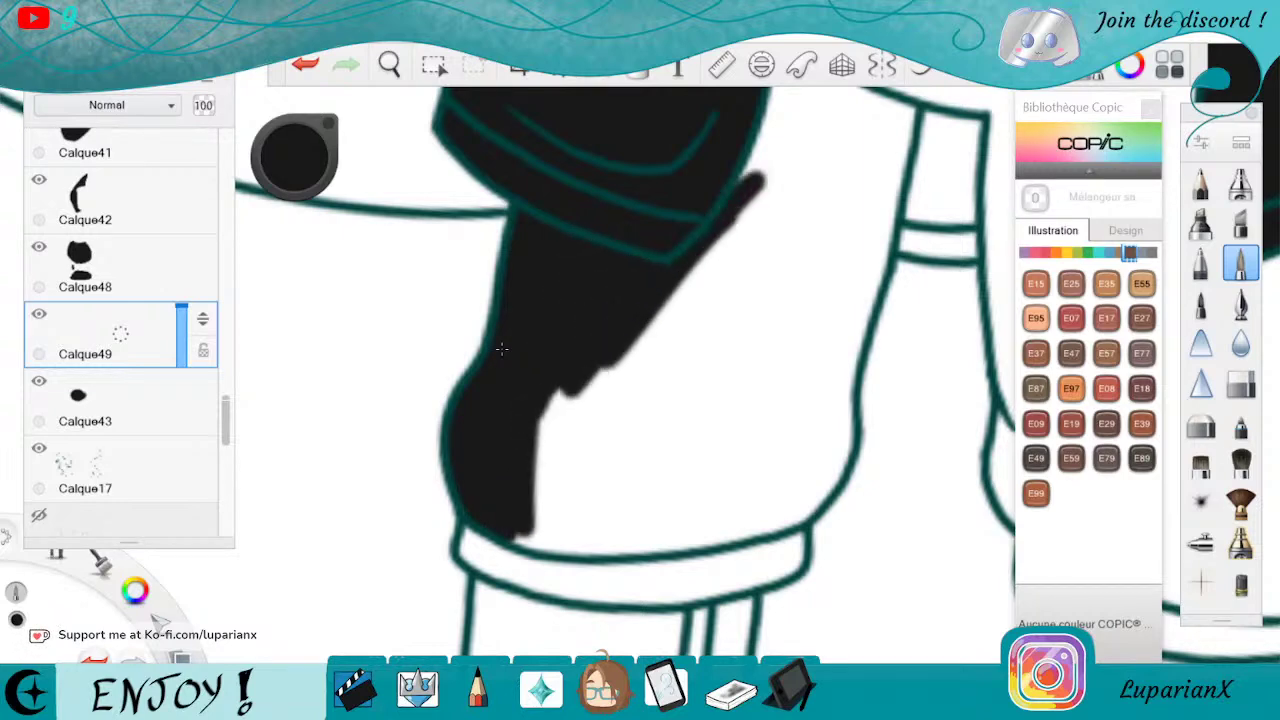
# Widen the near-black area beside the jacket tip and paint a band down the left leg's inner edge
pyautogui.moveTo(725, 235); pyautogui.dragTo(560, 470)
pyautogui.moveTo(570, 395); pyautogui.dragTo(535, 505)
pyautogui.moveTo(700, 290)
pyautogui.mouseDown()
pyautogui.moveTo(778, 185)
pyautogui.moveTo(885, 100)
pyautogui.moveTo(880, 265)
pyautogui.moveTo(837, 400)
pyautogui.mouseUp()
pyautogui.moveTo(824, 457); pyautogui.dragTo(821, 473)
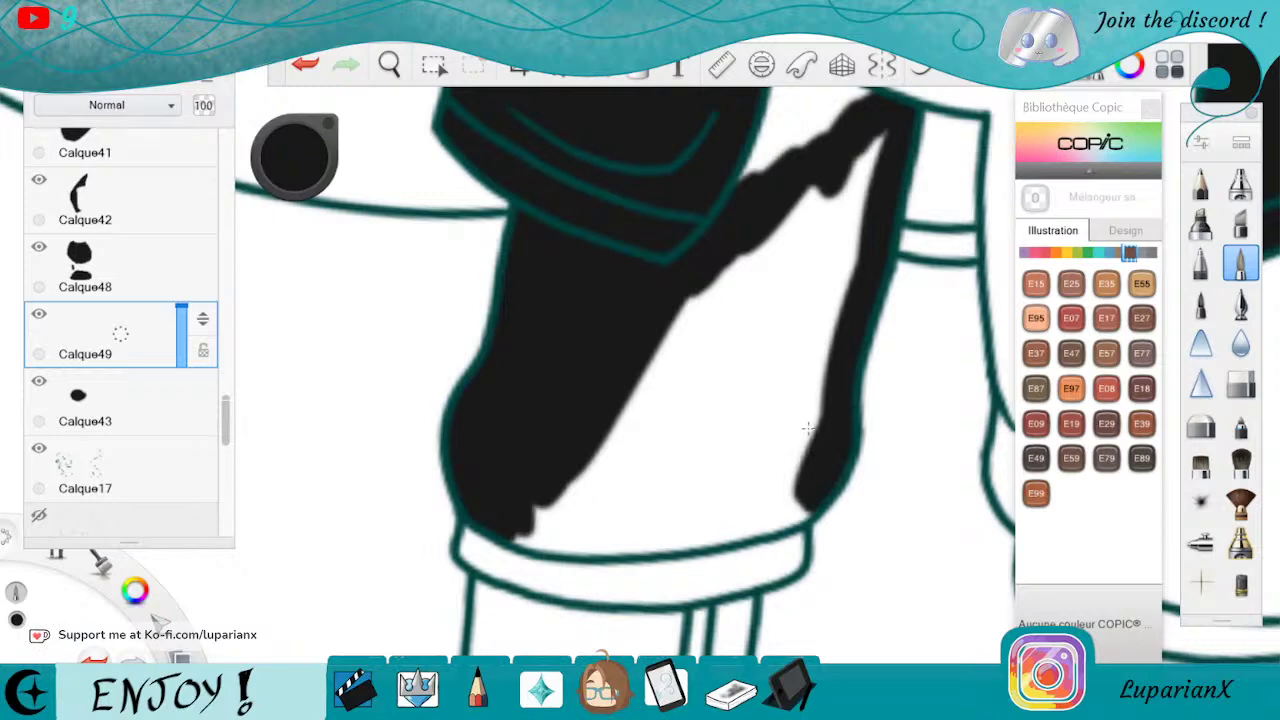
# Paint a near-black band along the left leg's cuff line, joining the leg's inner and outer edges
pyautogui.click(389, 64)
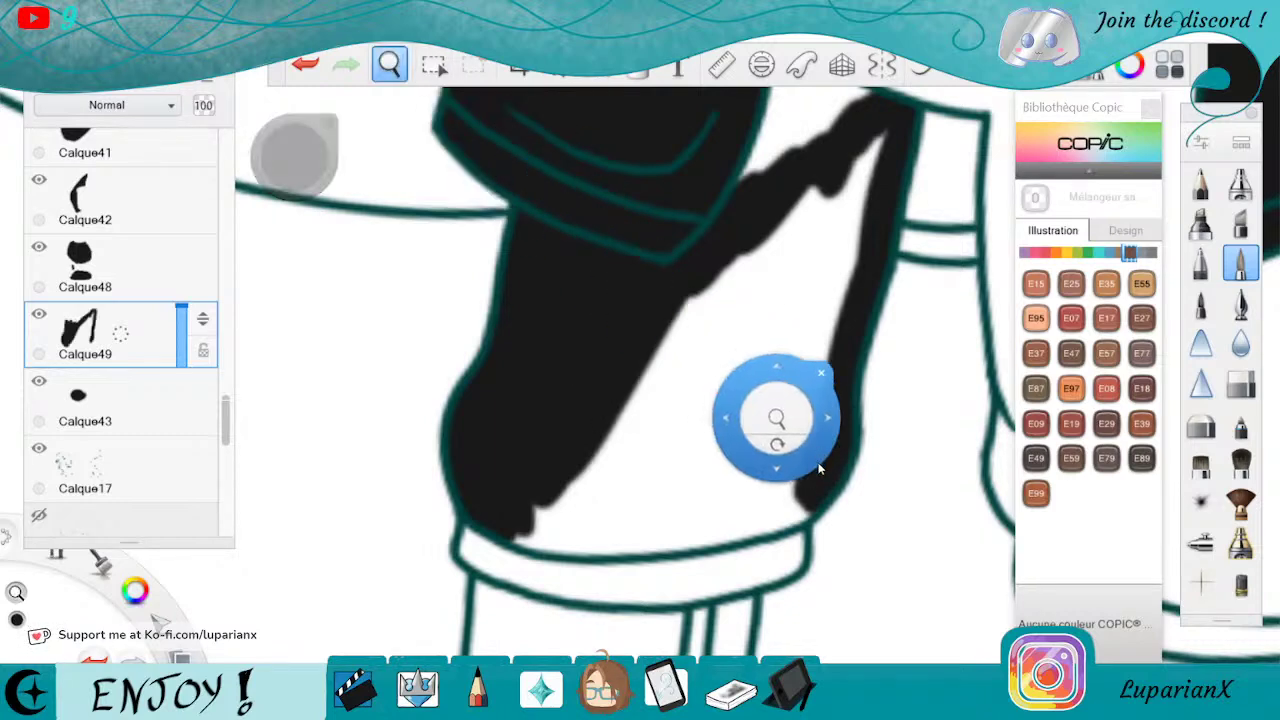
pyautogui.moveTo(804, 457); pyautogui.dragTo(749, 450)
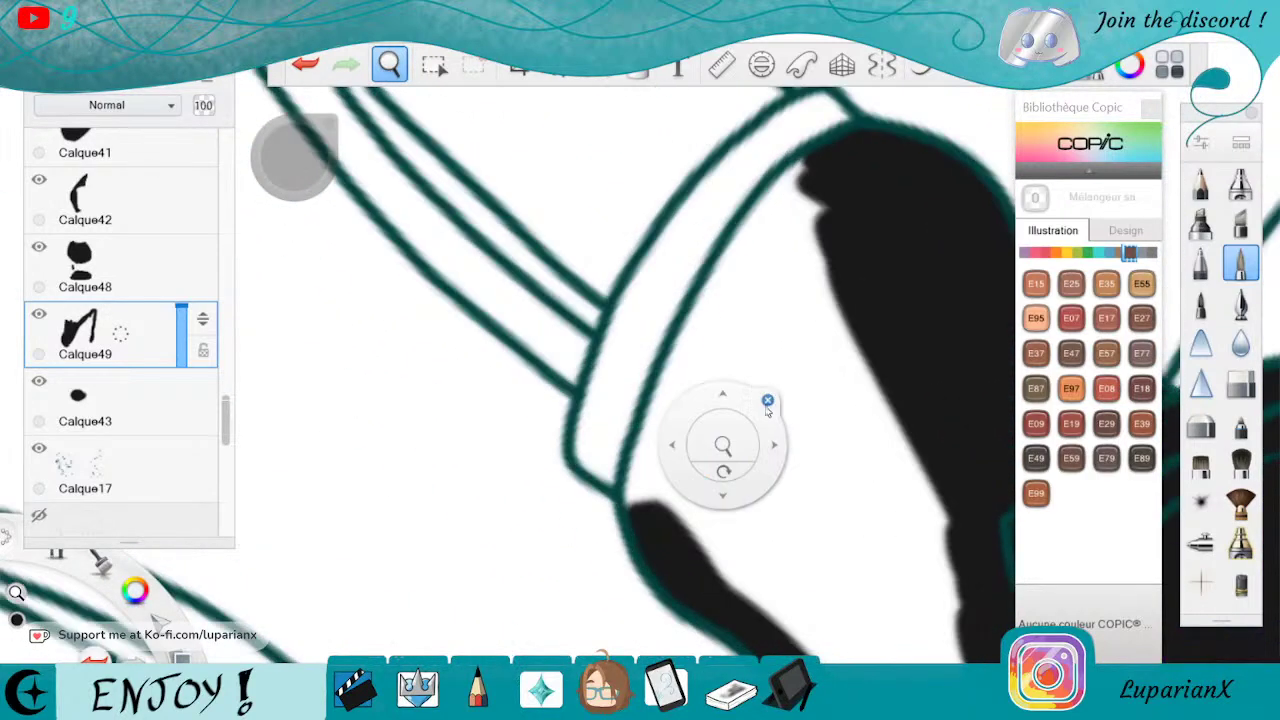
pyautogui.click(768, 402)
pyautogui.moveTo(745, 233)
pyautogui.mouseDown()
pyautogui.moveTo(816, 160)
pyautogui.moveTo(725, 283)
pyautogui.moveTo(815, 225)
pyautogui.moveTo(679, 471)
pyautogui.moveTo(670, 515)
pyautogui.mouseUp()
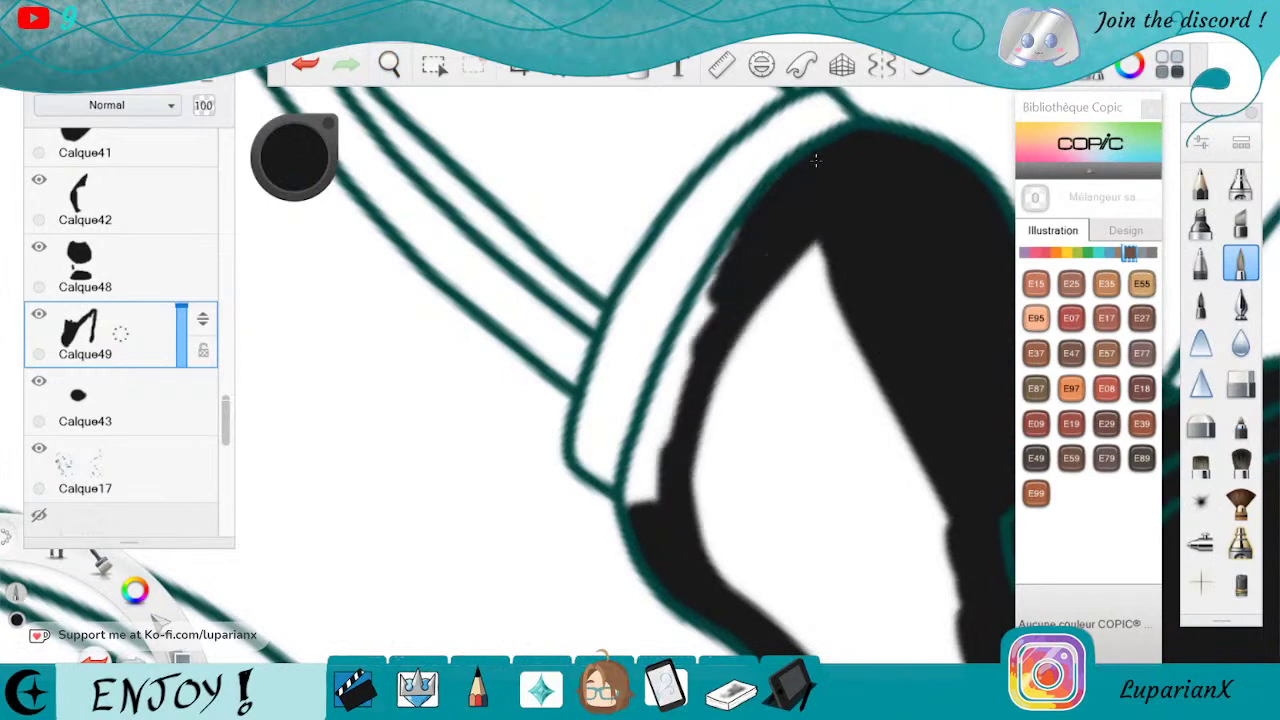
pyautogui.moveTo(715, 405); pyautogui.dragTo(700, 500)
pyautogui.moveTo(670, 410); pyautogui.dragTo(635, 500)
pyautogui.moveTo(660, 430); pyautogui.dragTo(725, 250)
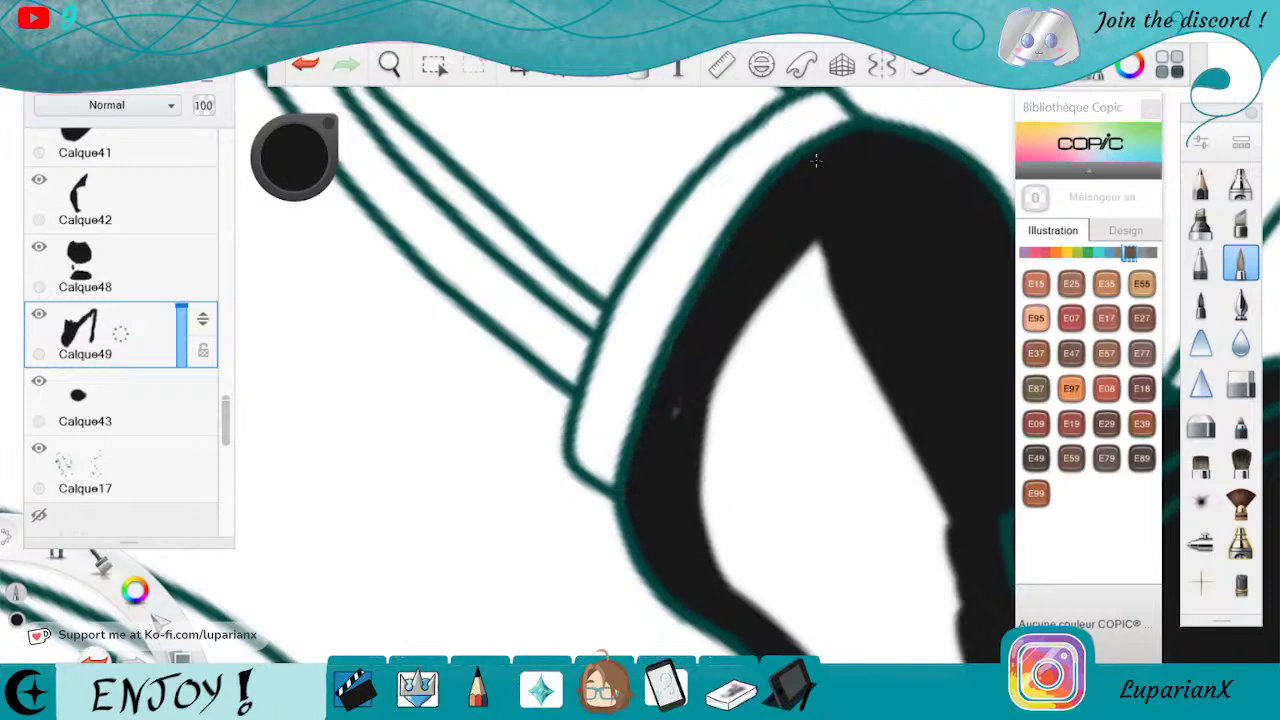
# Fill the lower interior of the left trouser leg near-black, working upward from the cuff
pyautogui.moveTo(820, 245)
pyautogui.mouseDown()
pyautogui.moveTo(705, 470)
pyautogui.moveTo(760, 360)
pyautogui.moveTo(718, 560)
pyautogui.mouseUp()
pyautogui.moveTo(830, 280)
pyautogui.mouseDown()
pyautogui.moveTo(745, 530)
pyautogui.moveTo(730, 520)
pyautogui.mouseUp()
pyautogui.moveTo(730, 520); pyautogui.dragTo(725, 580)
pyautogui.moveTo(790, 640)
pyautogui.mouseDown()
pyautogui.moveTo(760, 570)
pyautogui.moveTo(765, 500)
pyautogui.moveTo(825, 325)
pyautogui.moveTo(785, 555)
pyautogui.mouseUp()
pyautogui.moveTo(850, 340)
pyautogui.mouseDown()
pyautogui.moveTo(790, 490)
pyautogui.moveTo(865, 350)
pyautogui.moveTo(795, 600)
pyautogui.mouseUp()
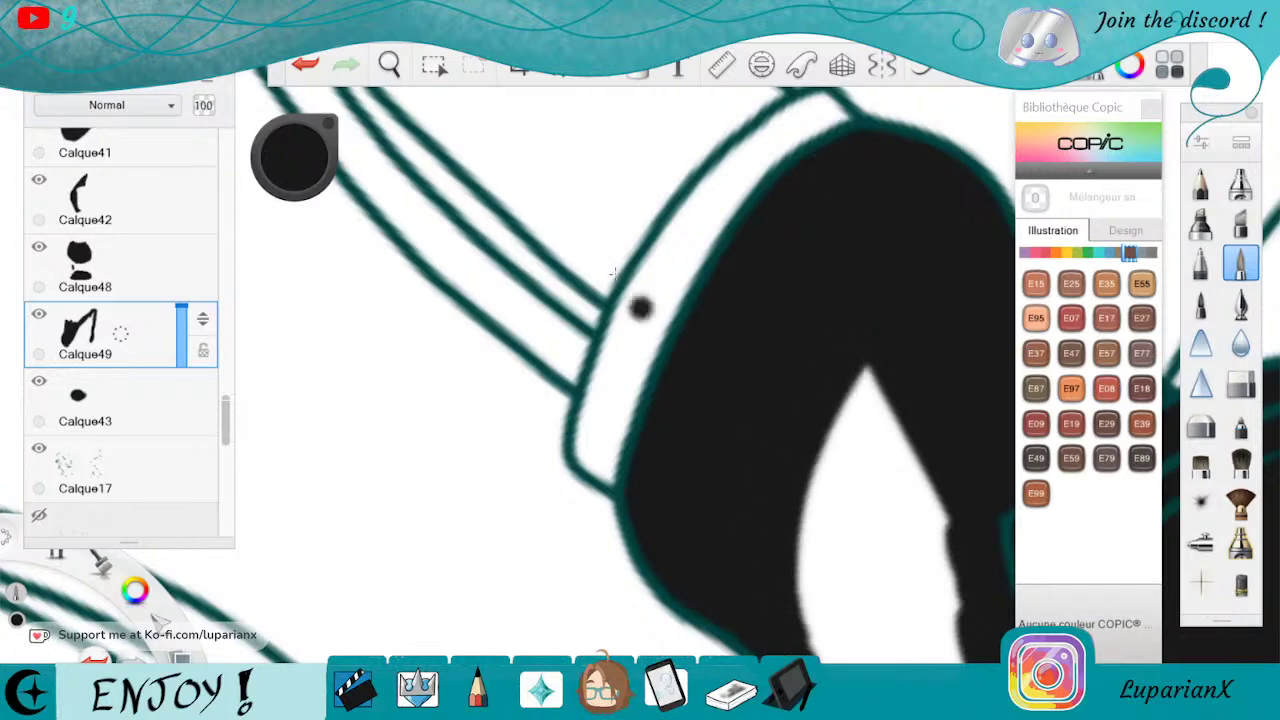
# Brush the remaining white interior of the left trouser leg near-black up towards the jacket hem
pyautogui.click(389, 63)
pyautogui.moveTo(800, 440); pyautogui.dragTo(687, 297)
pyautogui.moveTo(764, 462); pyautogui.dragTo(729, 483)
pyautogui.moveTo(812, 153)
pyautogui.mouseDown()
pyautogui.moveTo(785, 300)
pyautogui.moveTo(708, 478)
pyautogui.mouseUp()
pyautogui.moveTo(748, 345); pyautogui.dragTo(645, 560)
pyautogui.moveTo(700, 415); pyautogui.dragTo(630, 605)
pyautogui.moveTo(740, 350); pyautogui.dragTo(620, 550)
pyautogui.moveTo(775, 250); pyautogui.dragTo(645, 485)
pyautogui.moveTo(800, 165); pyautogui.dragTo(650, 450)
pyautogui.moveTo(805, 140)
pyautogui.mouseDown()
pyautogui.moveTo(745, 275)
pyautogui.moveTo(700, 315)
pyautogui.mouseUp()
pyautogui.moveTo(725, 178); pyautogui.dragTo(675, 380)
pyautogui.moveTo(688, 206); pyautogui.dragTo(645, 438)
pyautogui.moveTo(655, 245)
pyautogui.mouseDown()
pyautogui.moveTo(650, 450)
pyautogui.moveTo(630, 475)
pyautogui.mouseUp()
pyautogui.moveTo(635, 290); pyautogui.dragTo(605, 515)
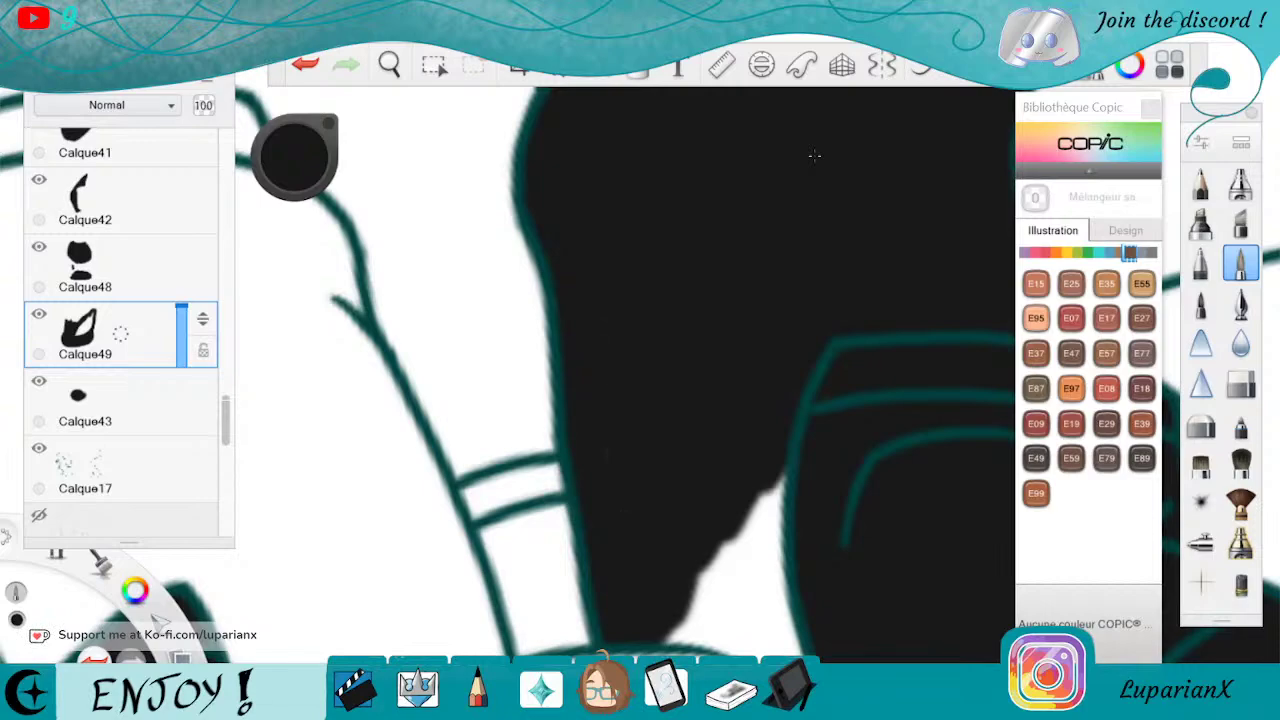
# Fill the white gap between the jacket corner, shirt hem and crotch line near-black on Calque49
pyautogui.click(388, 72)
pyautogui.moveTo(437, 123); pyautogui.dragTo(666, 381)
pyautogui.moveTo(668, 437)
pyautogui.mouseDown()
pyautogui.moveTo(734, 329)
pyautogui.moveTo(797, 386)
pyautogui.mouseUp()
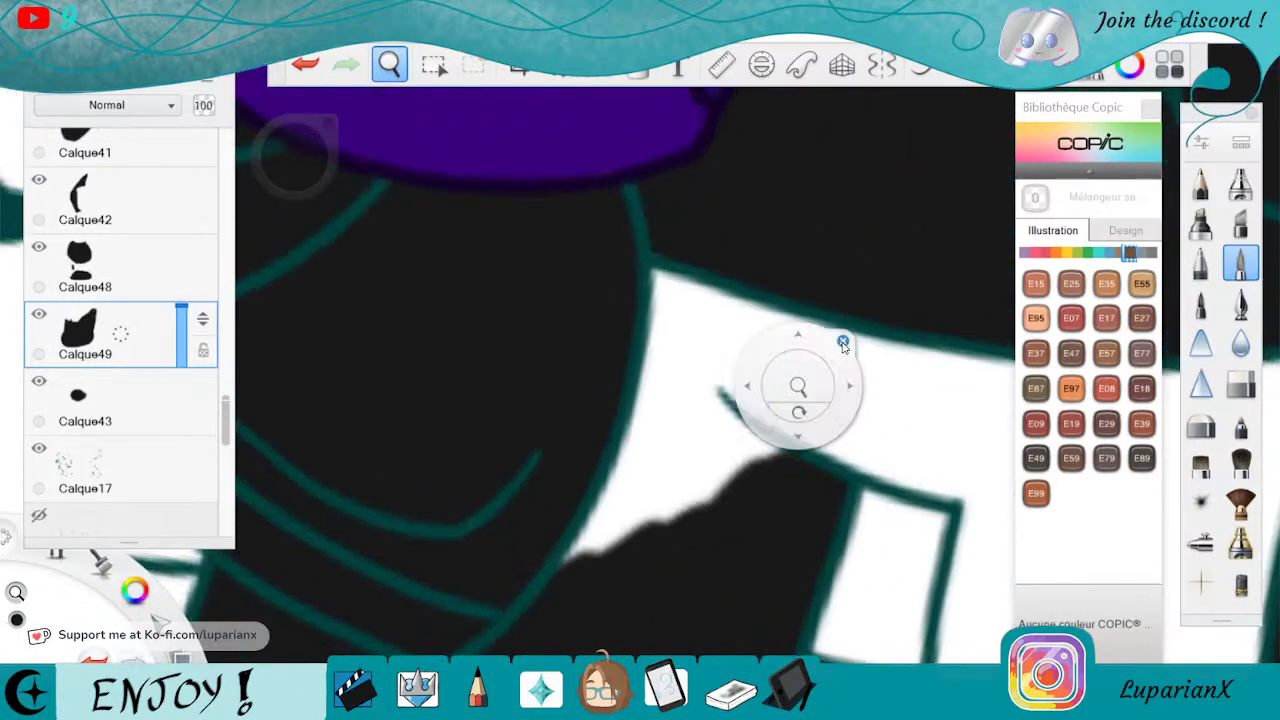
pyautogui.click(692, 333)
pyautogui.moveTo(690, 290); pyautogui.dragTo(742, 392)
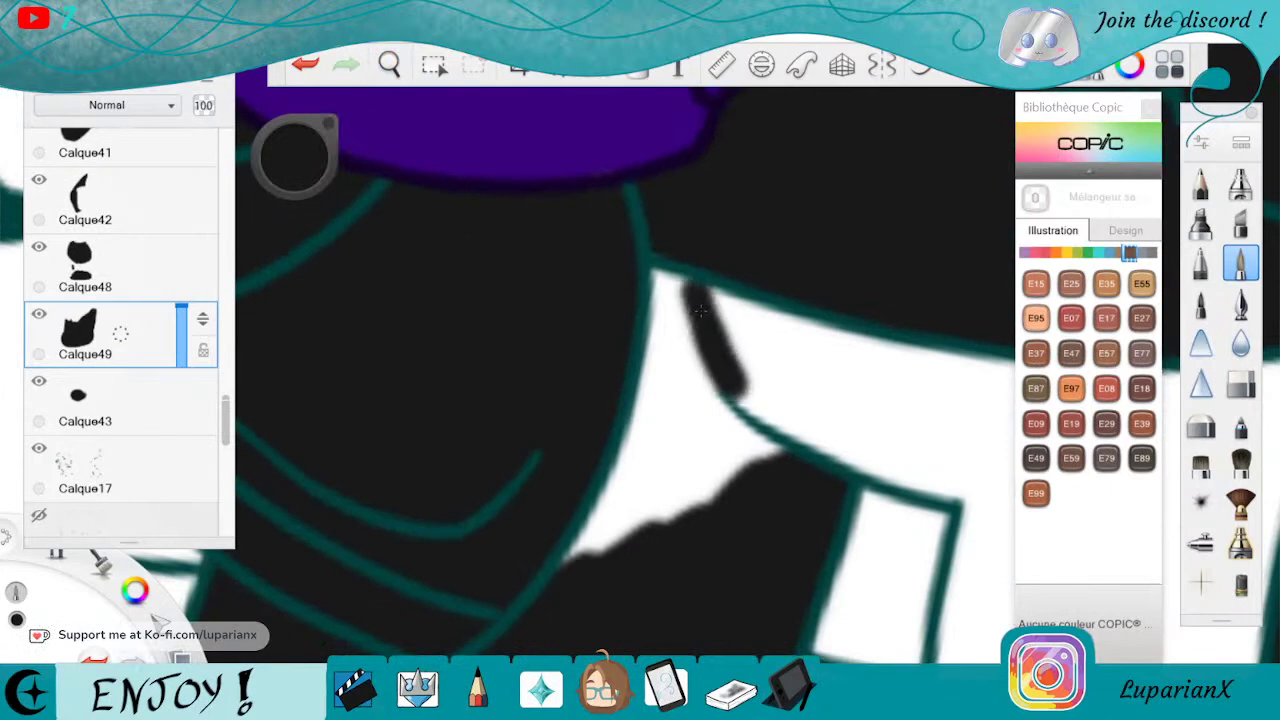
pyautogui.moveTo(676, 290)
pyautogui.mouseDown()
pyautogui.moveTo(700, 410)
pyautogui.moveTo(770, 420)
pyautogui.moveTo(670, 520)
pyautogui.mouseUp()
pyautogui.moveTo(670, 400)
pyautogui.mouseDown()
pyautogui.moveTo(600, 545)
pyautogui.moveTo(665, 330)
pyautogui.mouseUp()
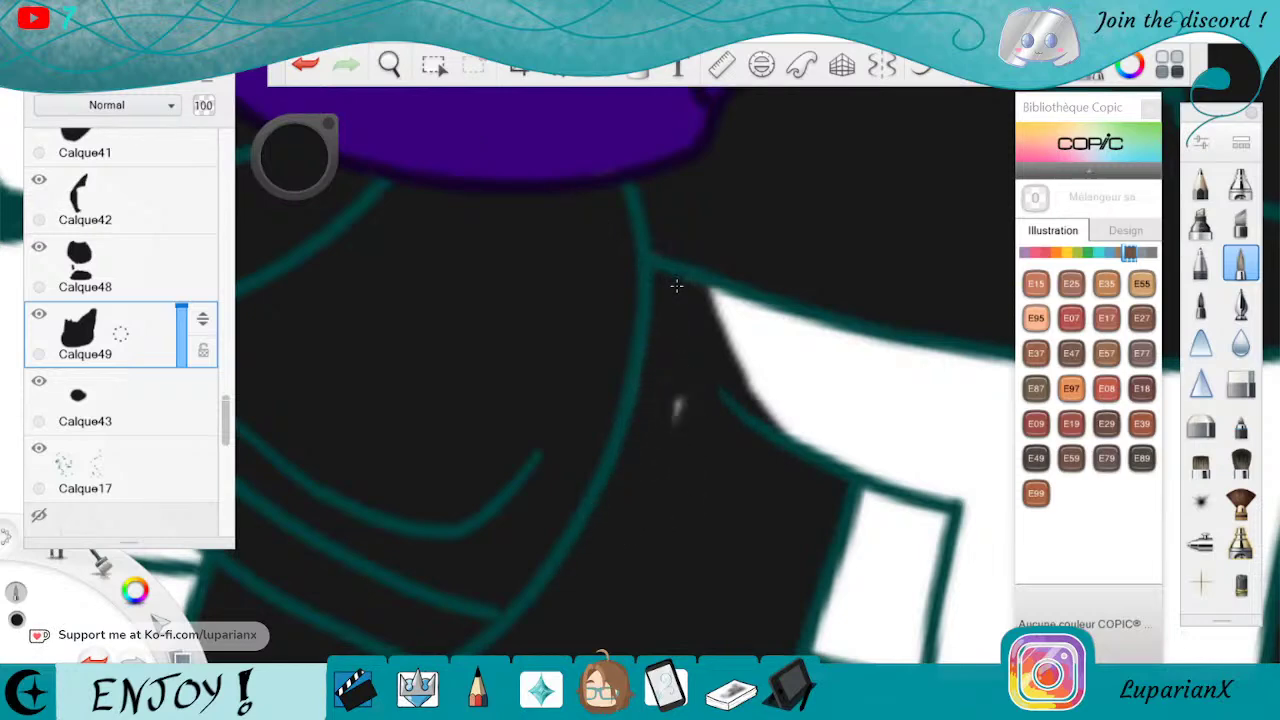
# Reselect the left-leg layer Calque49 and extend its near-black edge further past the start of the crotch line
pyautogui.scroll(5, 171, 453)
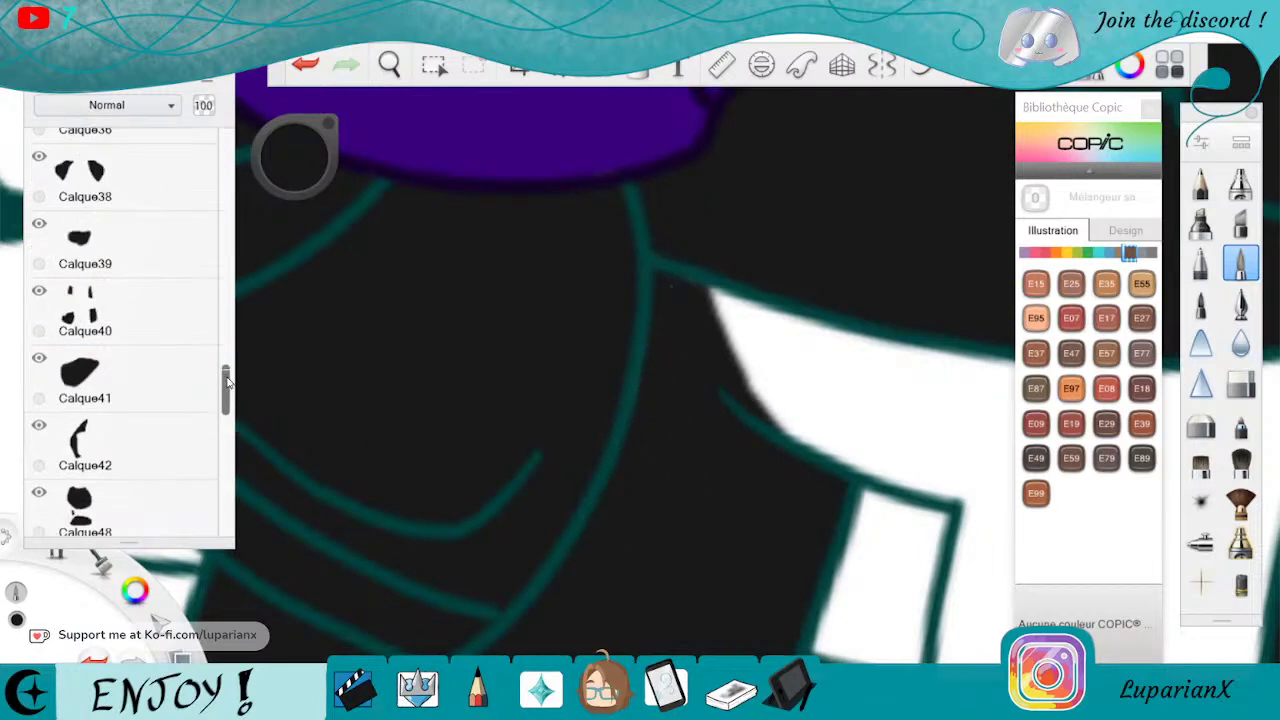
pyautogui.click(178, 491)
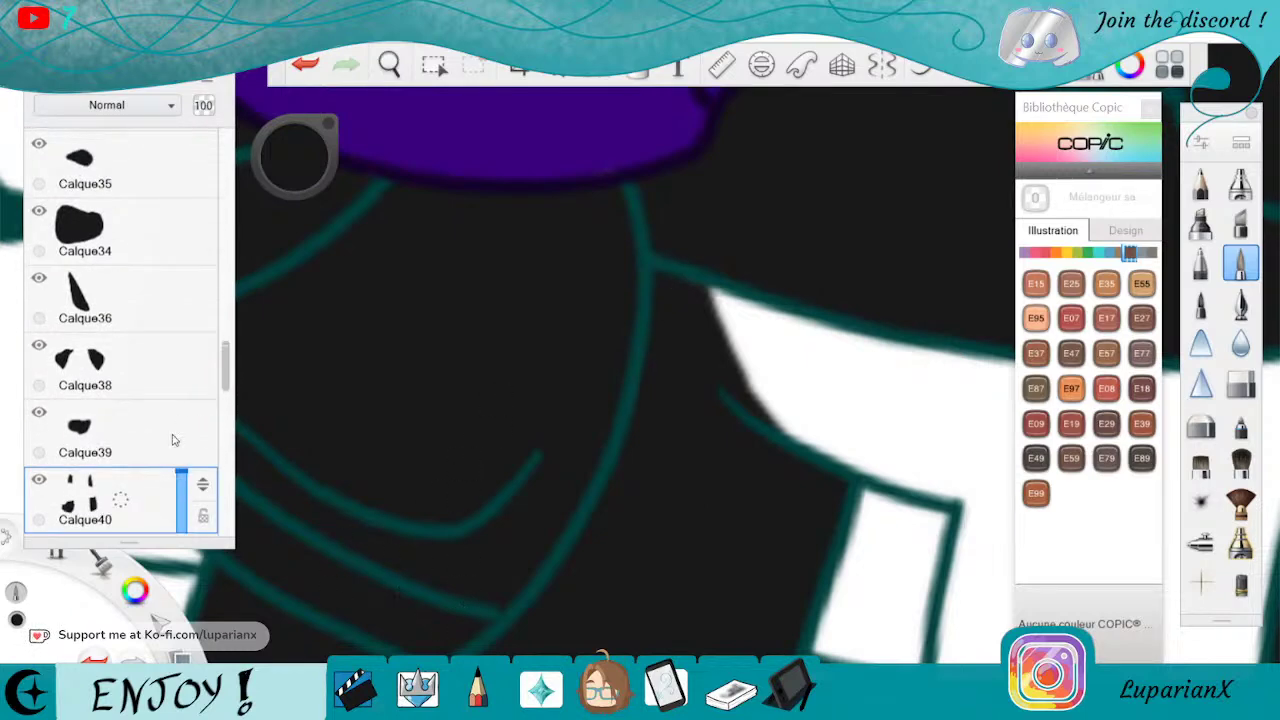
pyautogui.scroll(-5, 229, 360)
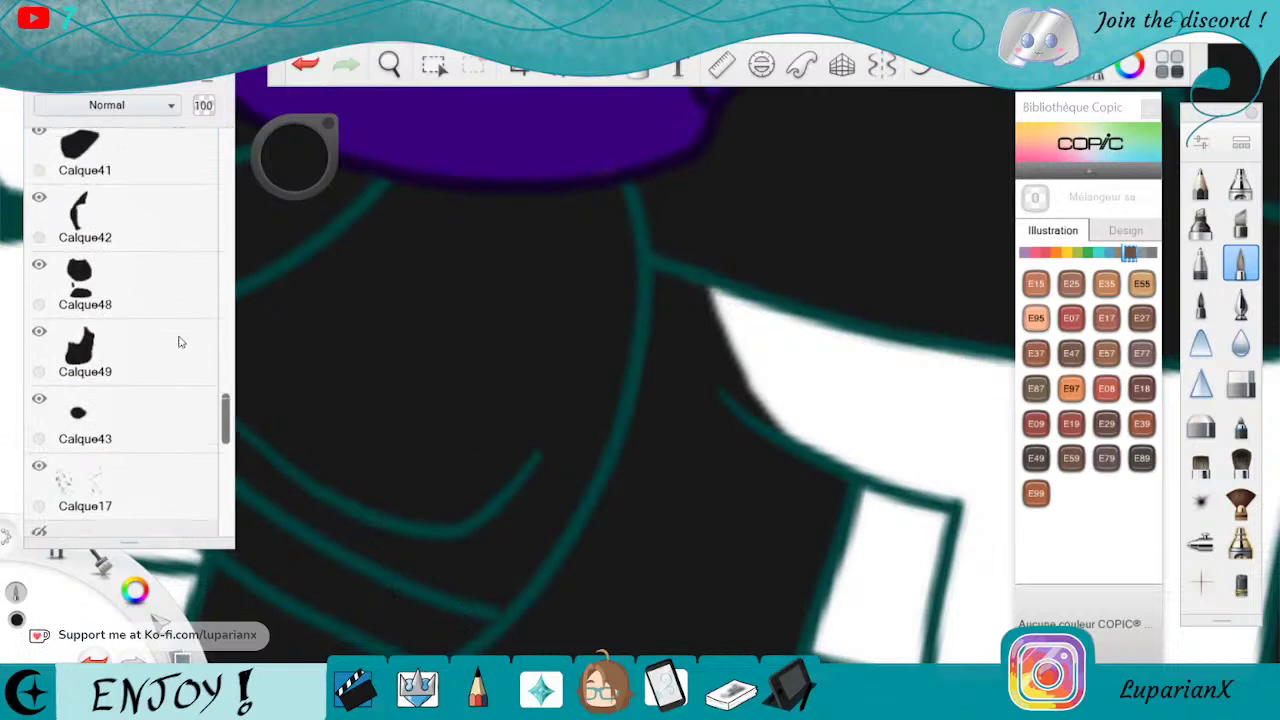
pyautogui.click(183, 340)
pyautogui.moveTo(706, 301); pyautogui.dragTo(780, 425)
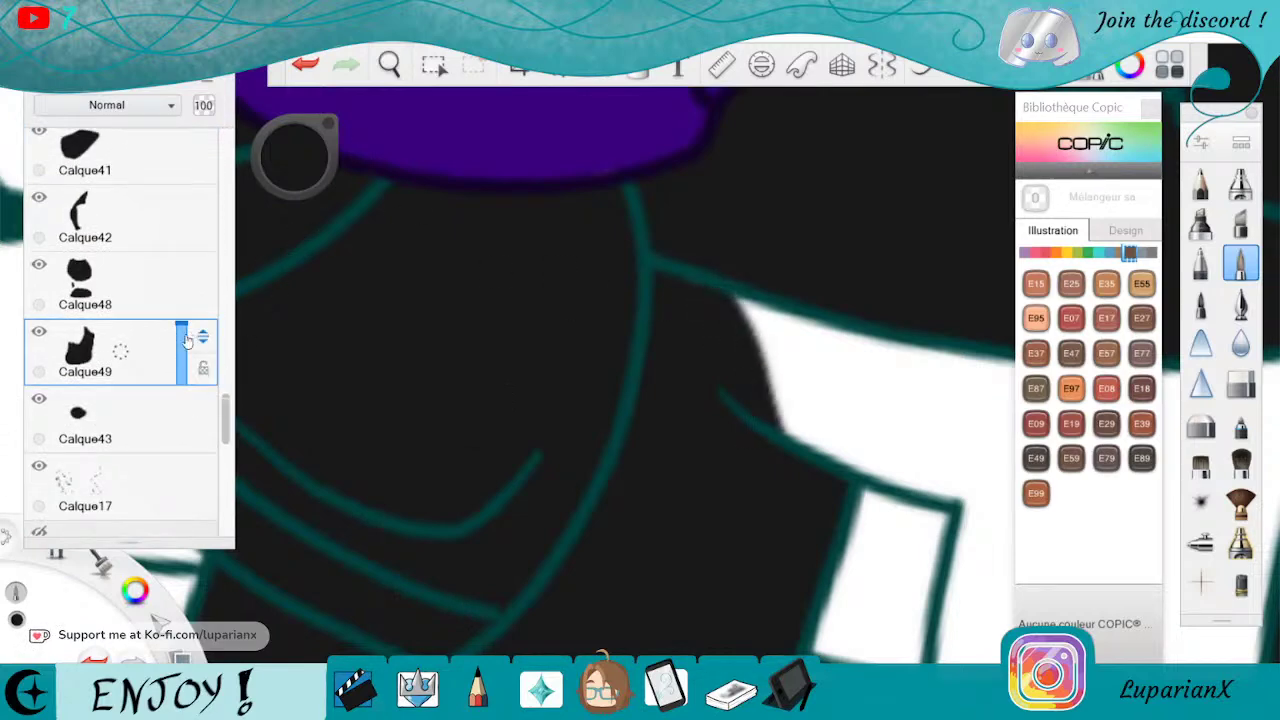
# On a new layer above a dimmed Calque49, paint the crotch area beneath the shirt hem near-black
pyautogui.moveTo(185, 332); pyautogui.dragTo(182, 352)
pyautogui.hotkey('ctrl', 'l')
pyautogui.press('space')
pyautogui.moveTo(640, 363); pyautogui.dragTo(570, 370)
pyautogui.moveTo(520, 325); pyautogui.dragTo(720, 555)
pyautogui.moveTo(711, 455); pyautogui.dragTo(735, 375)
pyautogui.click(779, 332)
pyautogui.moveTo(660, 400)
pyautogui.mouseDown()
pyautogui.moveTo(625, 470)
pyautogui.moveTo(720, 266)
pyautogui.moveTo(785, 175)
pyautogui.moveTo(825, 185)
pyautogui.moveTo(772, 428)
pyautogui.moveTo(760, 290)
pyautogui.moveTo(690, 440)
pyautogui.moveTo(665, 380)
pyautogui.moveTo(640, 530)
pyautogui.mouseUp()
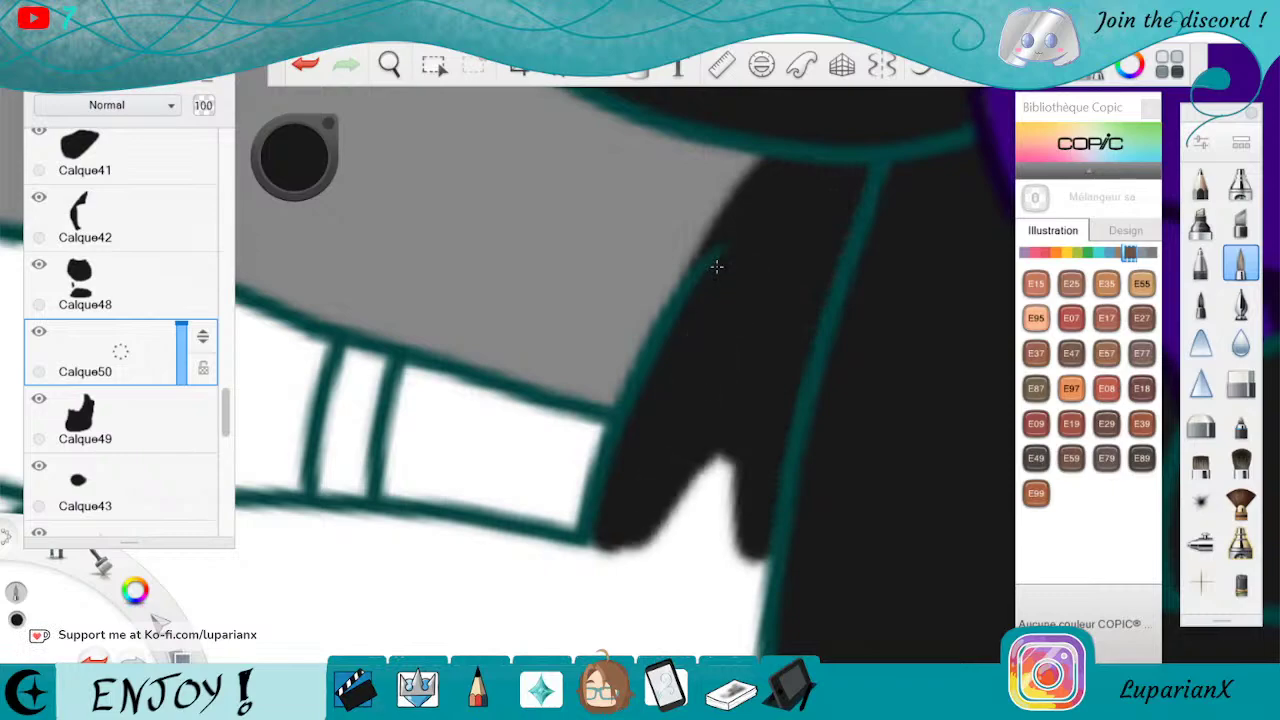
# Extend the near-black crotch area beneath the shirt hem to the top of the right trouser leg
pyautogui.click(389, 64)
pyautogui.moveTo(640, 350); pyautogui.dragTo(731, 291)
pyautogui.moveTo(686, 346); pyautogui.dragTo(776, 386)
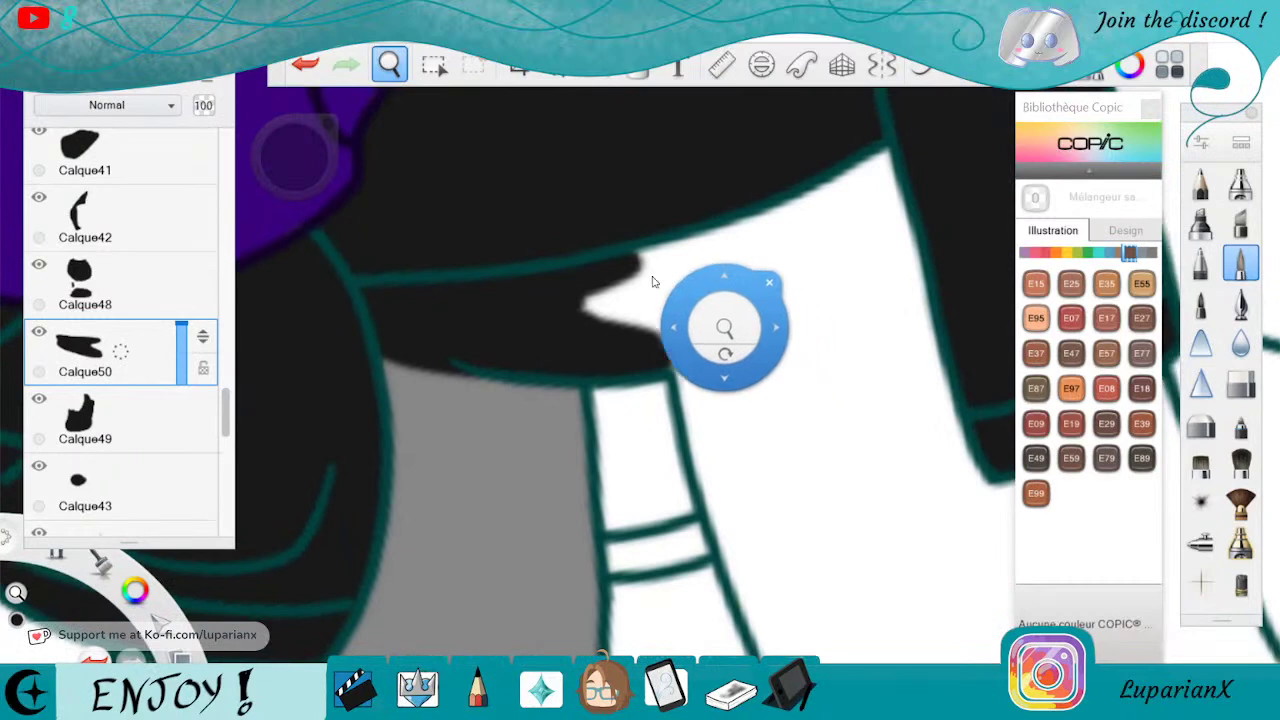
pyautogui.click(727, 256)
pyautogui.moveTo(650, 248)
pyautogui.mouseDown()
pyautogui.moveTo(705, 380)
pyautogui.moveTo(730, 270)
pyautogui.moveTo(700, 238)
pyautogui.moveTo(755, 330)
pyautogui.moveTo(700, 405)
pyautogui.mouseUp()
pyautogui.moveTo(762, 250); pyautogui.dragTo(765, 360)
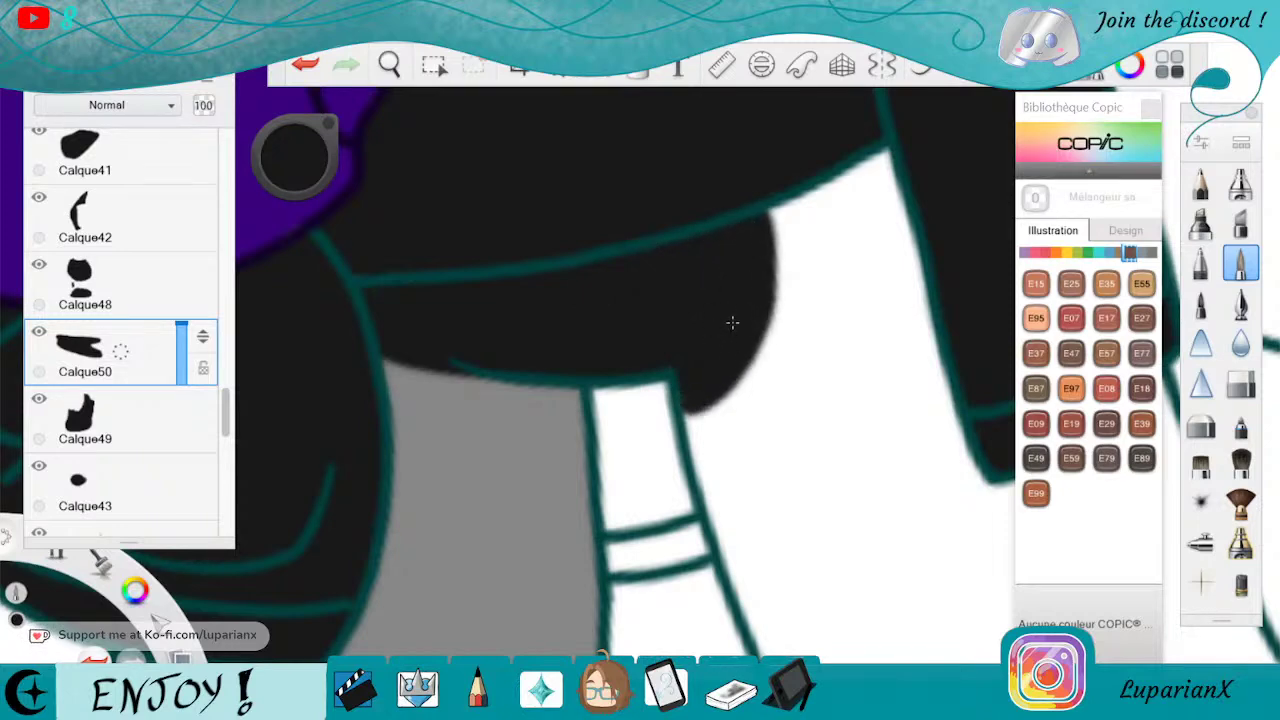
# On a new layer beneath the dimmed crotch layer Calque50, paint the upper inner part of the right leg near-black
pyautogui.moveTo(175, 360); pyautogui.dragTo(170, 262)
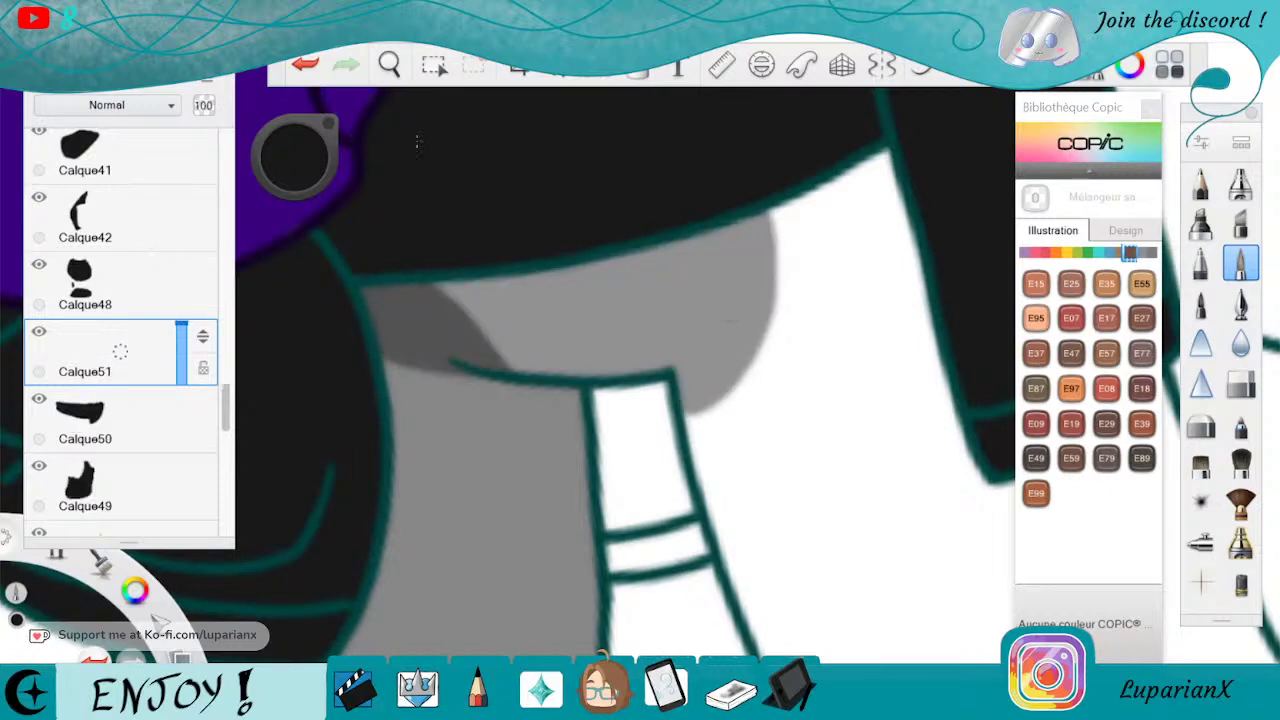
pyautogui.hotkey('ctrl', 'z')
pyautogui.hotkey('ctrl', 'shift', 'n')
pyautogui.moveTo(688, 255)
pyautogui.mouseDown()
pyautogui.moveTo(684, 316)
pyautogui.moveTo(688, 253)
pyautogui.moveTo(660, 300)
pyautogui.moveTo(715, 240)
pyautogui.moveTo(810, 195)
pyautogui.moveTo(710, 390)
pyautogui.mouseUp()
pyautogui.moveTo(775, 240)
pyautogui.mouseDown()
pyautogui.moveTo(730, 395)
pyautogui.moveTo(750, 420)
pyautogui.moveTo(718, 500)
pyautogui.moveTo(700, 425)
pyautogui.mouseUp()
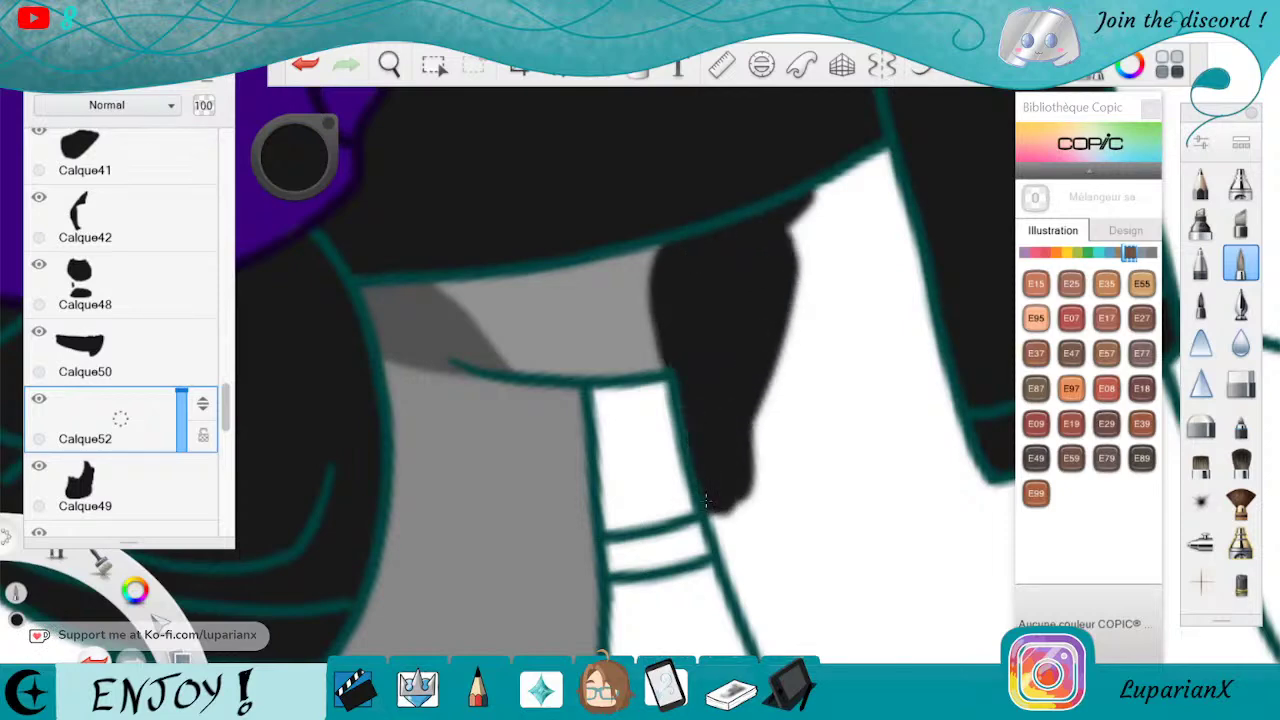
# Restore full opacity on the crotch layer Calque50 and left-leg layer Calque49, and reselect the right-leg layer Calque52
pyautogui.click(161, 359)
pyautogui.moveTo(183, 360); pyautogui.dragTo(189, 291)
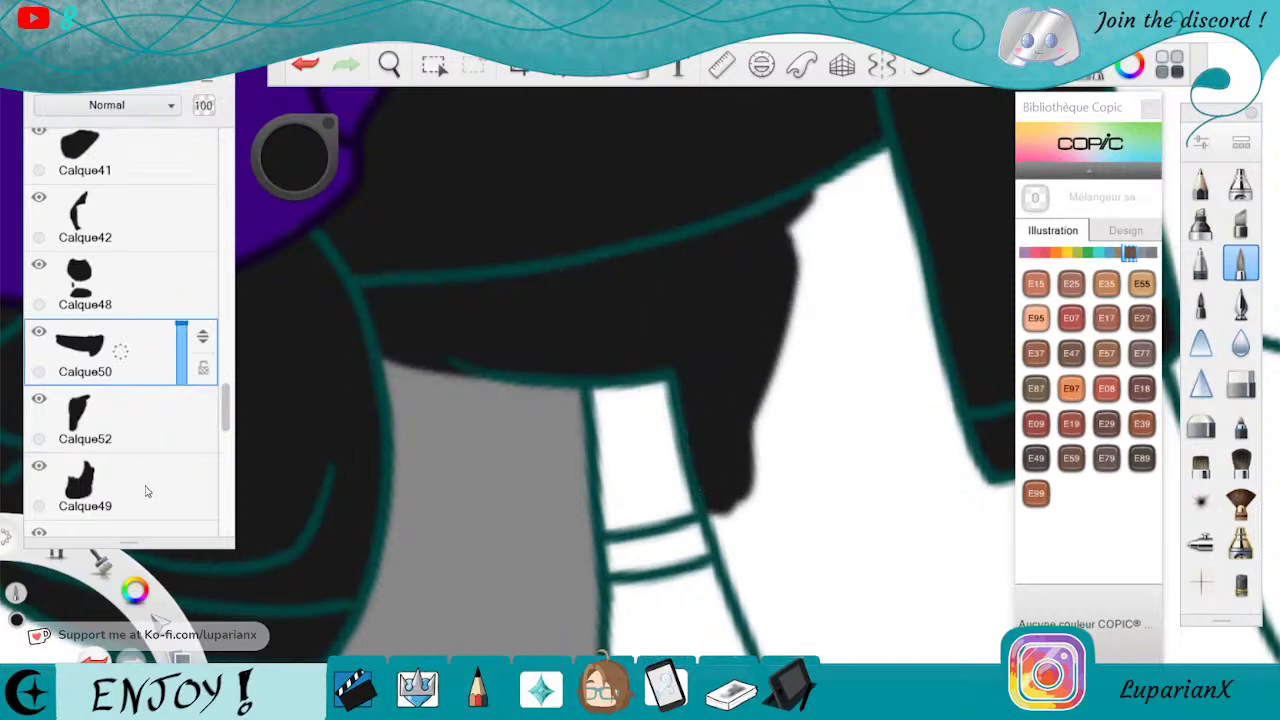
pyautogui.click(179, 488)
pyautogui.moveTo(179, 488); pyautogui.dragTo(189, 408)
pyautogui.click(188, 410)
# Paint a near-black band down the right trouser leg's inner edge to the cuff
pyautogui.click(389, 65)
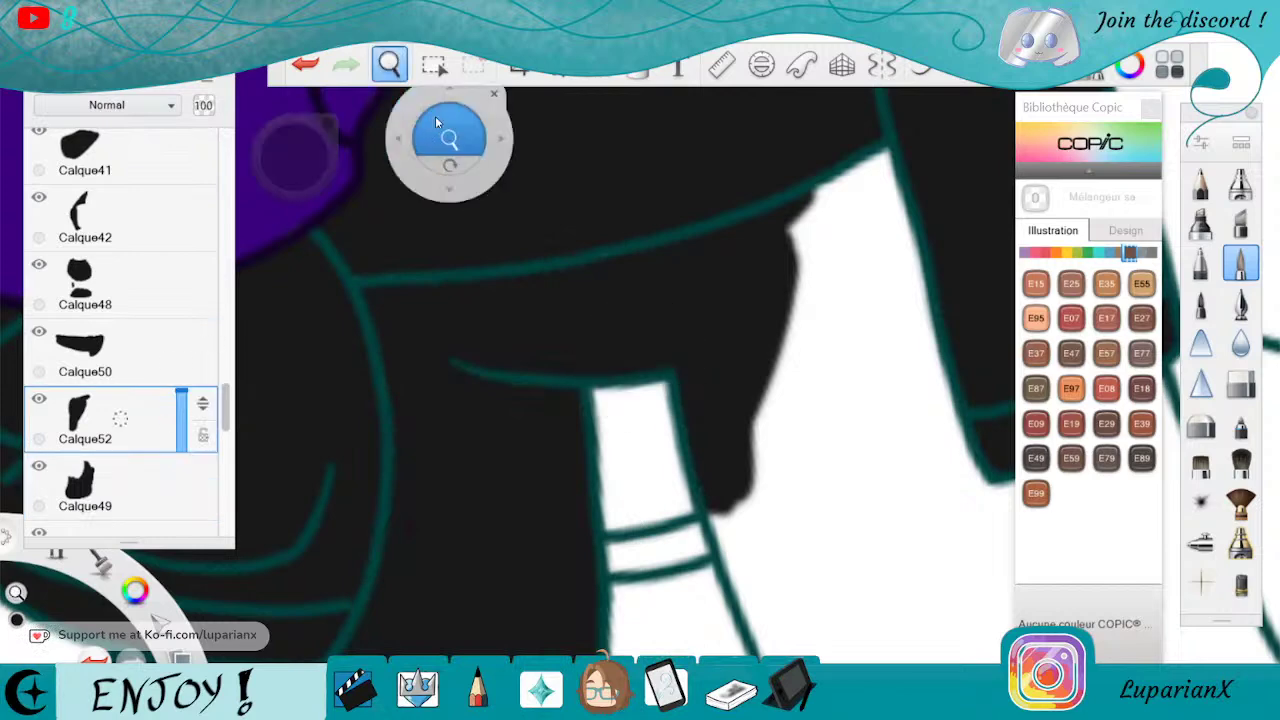
pyautogui.moveTo(448, 134); pyautogui.dragTo(462, 196)
pyautogui.moveTo(797, 473); pyautogui.dragTo(695, 335)
pyautogui.moveTo(700, 418); pyautogui.dragTo(662, 371)
pyautogui.click(706, 329)
pyautogui.moveTo(735, 170)
pyautogui.mouseDown()
pyautogui.moveTo(605, 295)
pyautogui.moveTo(560, 365)
pyautogui.moveTo(730, 162)
pyautogui.mouseUp()
pyautogui.moveTo(635, 235)
pyautogui.mouseDown()
pyautogui.moveTo(540, 355)
pyautogui.moveTo(690, 165)
pyautogui.mouseUp()
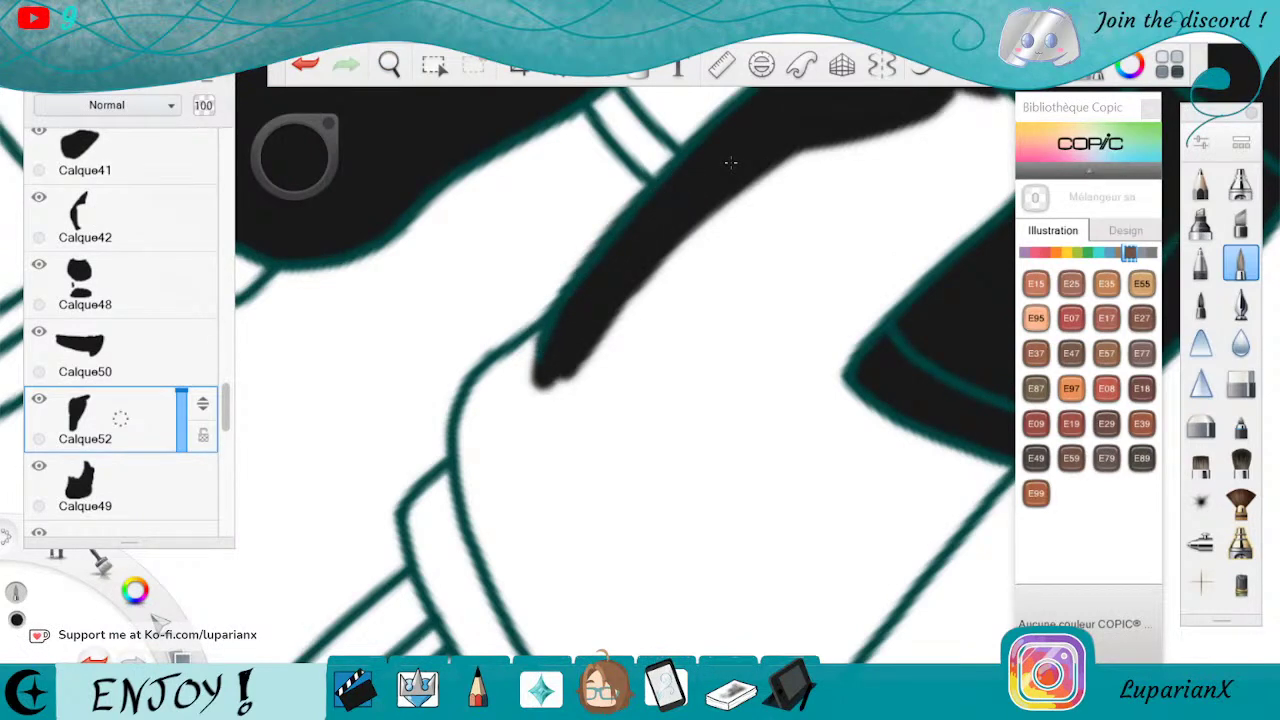
pyautogui.moveTo(550, 345); pyautogui.dragTo(490, 410)
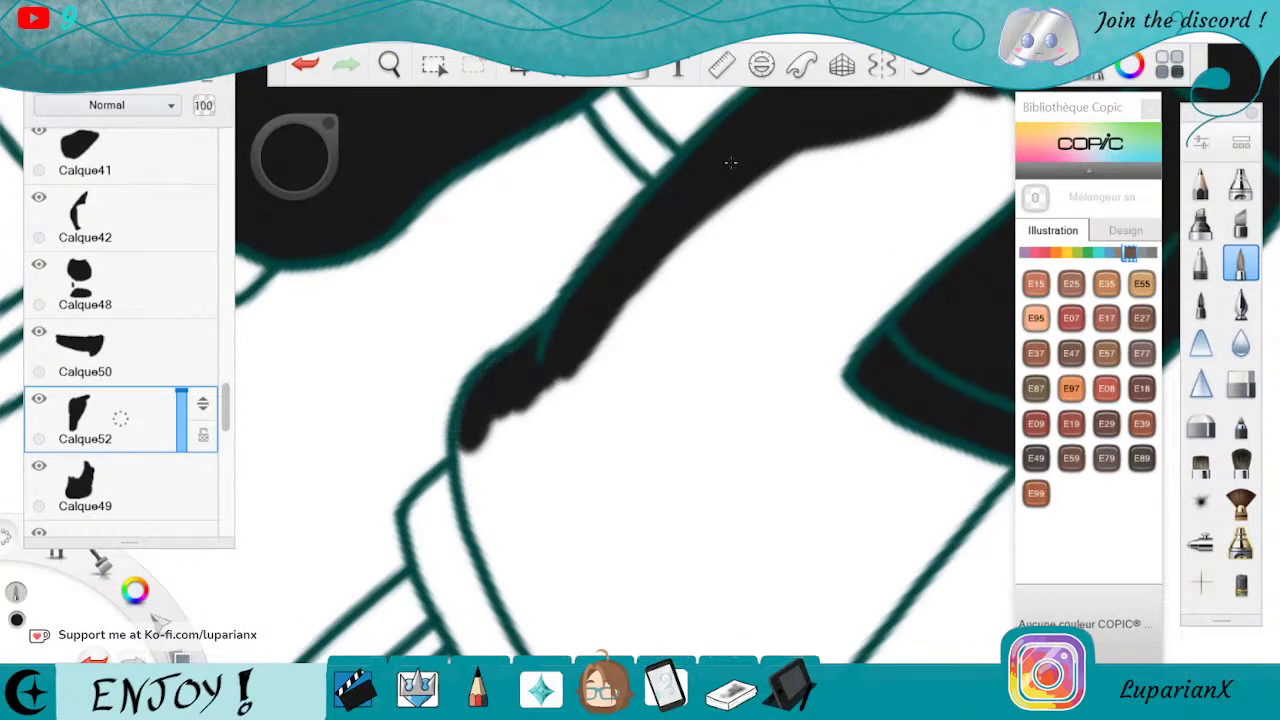
pyautogui.moveTo(470, 460)
pyautogui.mouseDown()
pyautogui.moveTo(505, 585)
pyautogui.moveTo(490, 420)
pyautogui.moveTo(530, 560)
pyautogui.moveTo(590, 340)
pyautogui.moveTo(535, 545)
pyautogui.mouseUp()
# Paint a near-black band along the right leg's cuff line, from the inner edge to the outer edge
pyautogui.click(390, 68)
pyautogui.moveTo(712, 652); pyautogui.dragTo(694, 412)
pyautogui.moveTo(729, 474); pyautogui.dragTo(520, 432)
pyautogui.click(572, 348)
pyautogui.moveTo(711, 232)
pyautogui.mouseDown()
pyautogui.moveTo(500, 330)
pyautogui.moveTo(450, 465)
pyautogui.mouseUp()
pyautogui.moveTo(485, 350); pyautogui.dragTo(442, 425)
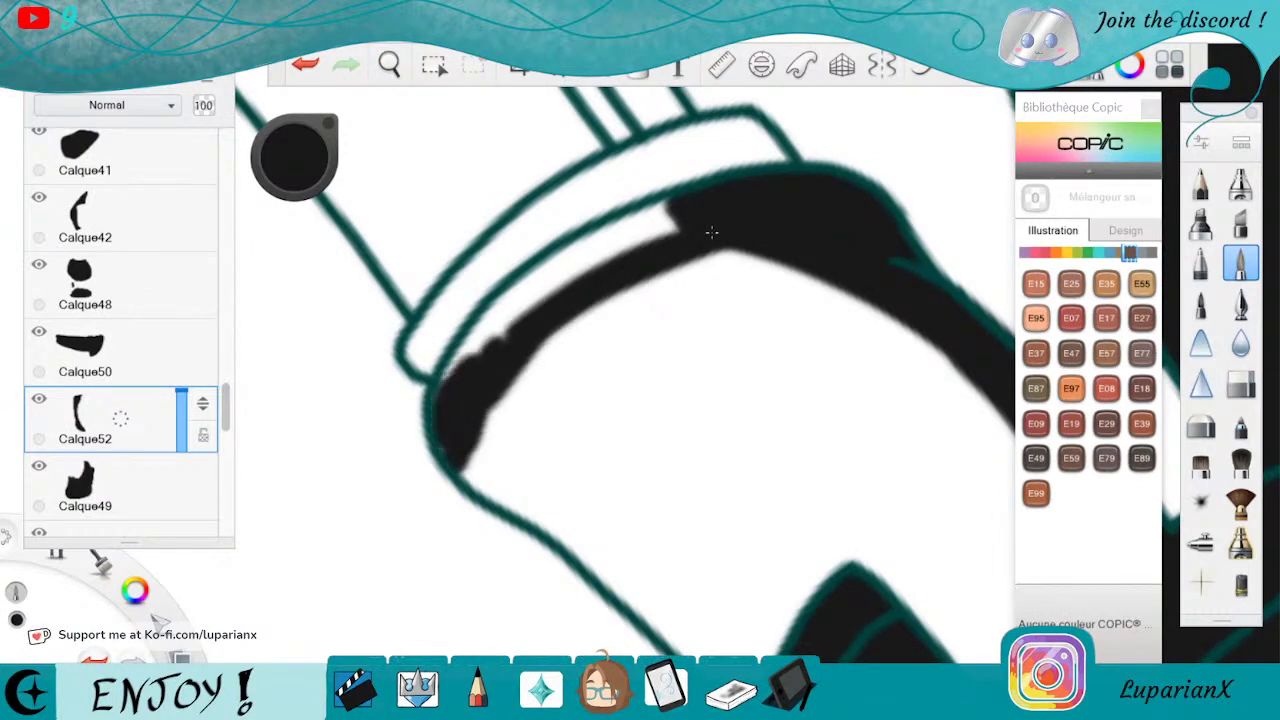
pyautogui.moveTo(450, 380)
pyautogui.mouseDown()
pyautogui.moveTo(530, 292)
pyautogui.moveTo(655, 212)
pyautogui.mouseUp()
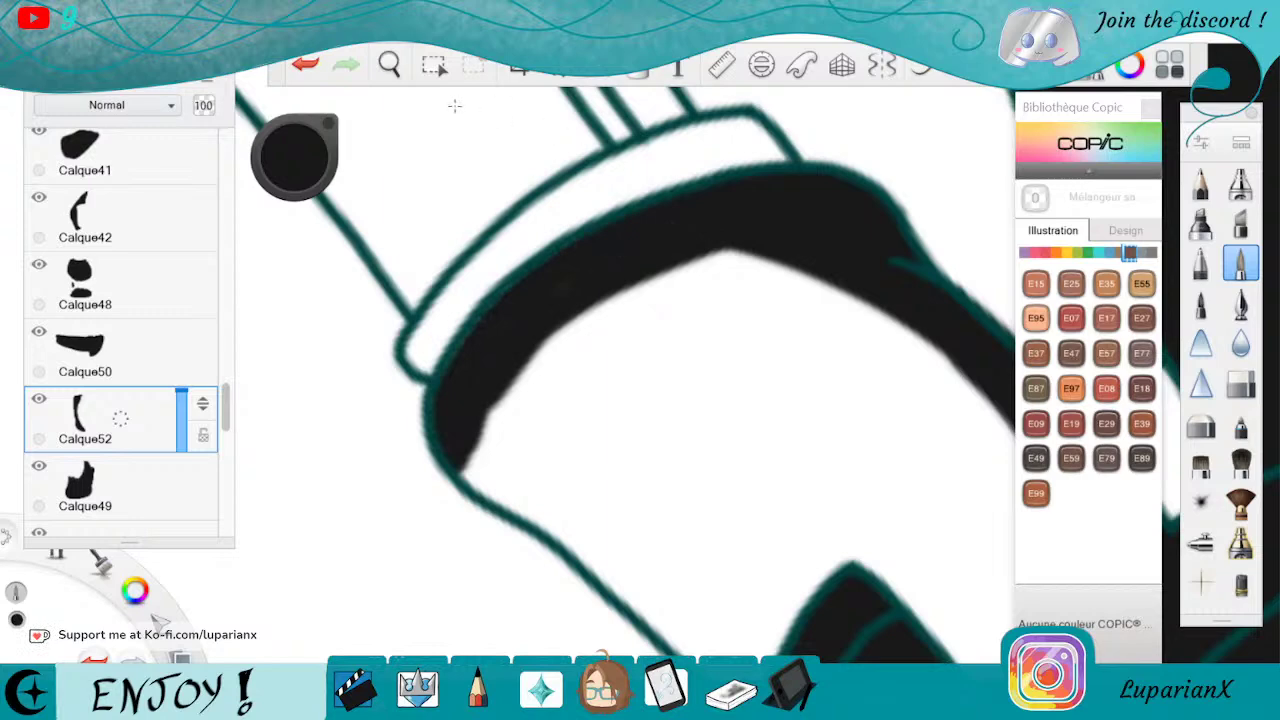
# Paint a near-black band along the right leg's outer edge from the cuff up to the jacket hem
pyautogui.click(389, 64)
pyautogui.moveTo(526, 295); pyautogui.dragTo(520, 166)
pyautogui.moveTo(703, 411); pyautogui.dragTo(594, 465)
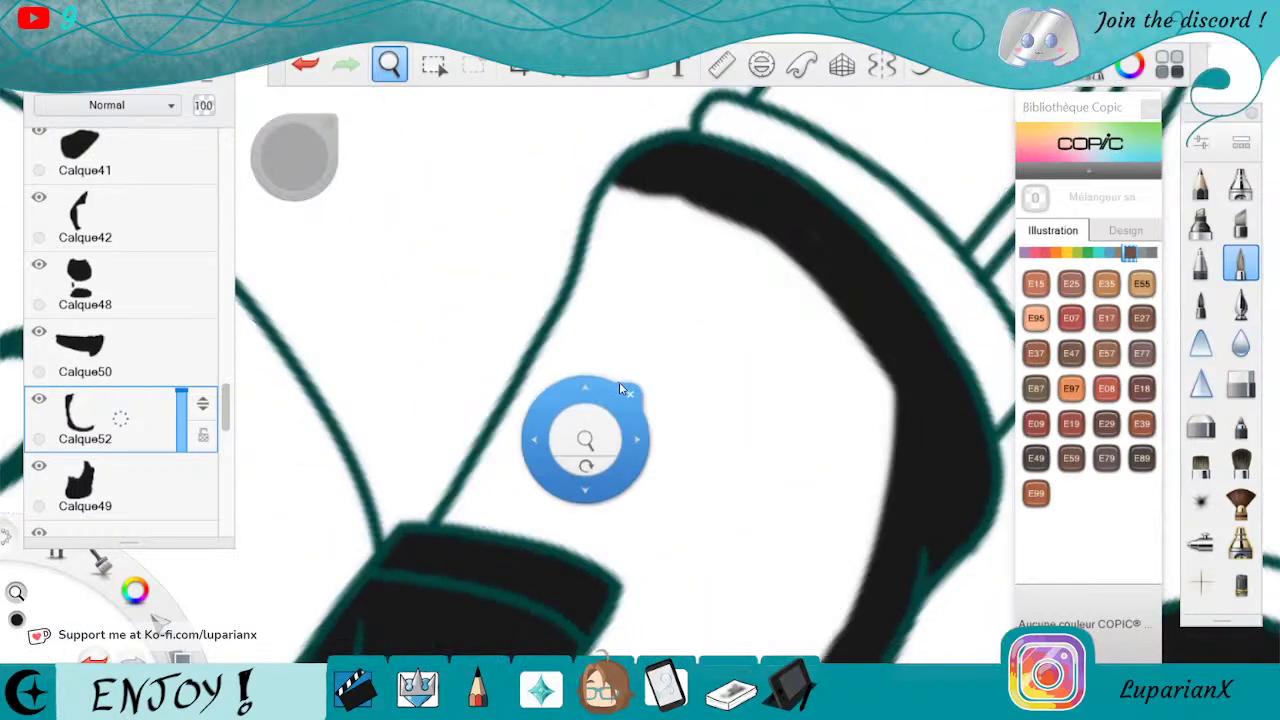
pyautogui.click(627, 392)
pyautogui.moveTo(630, 183)
pyautogui.mouseDown()
pyautogui.moveTo(555, 370)
pyautogui.moveTo(490, 480)
pyautogui.mouseUp()
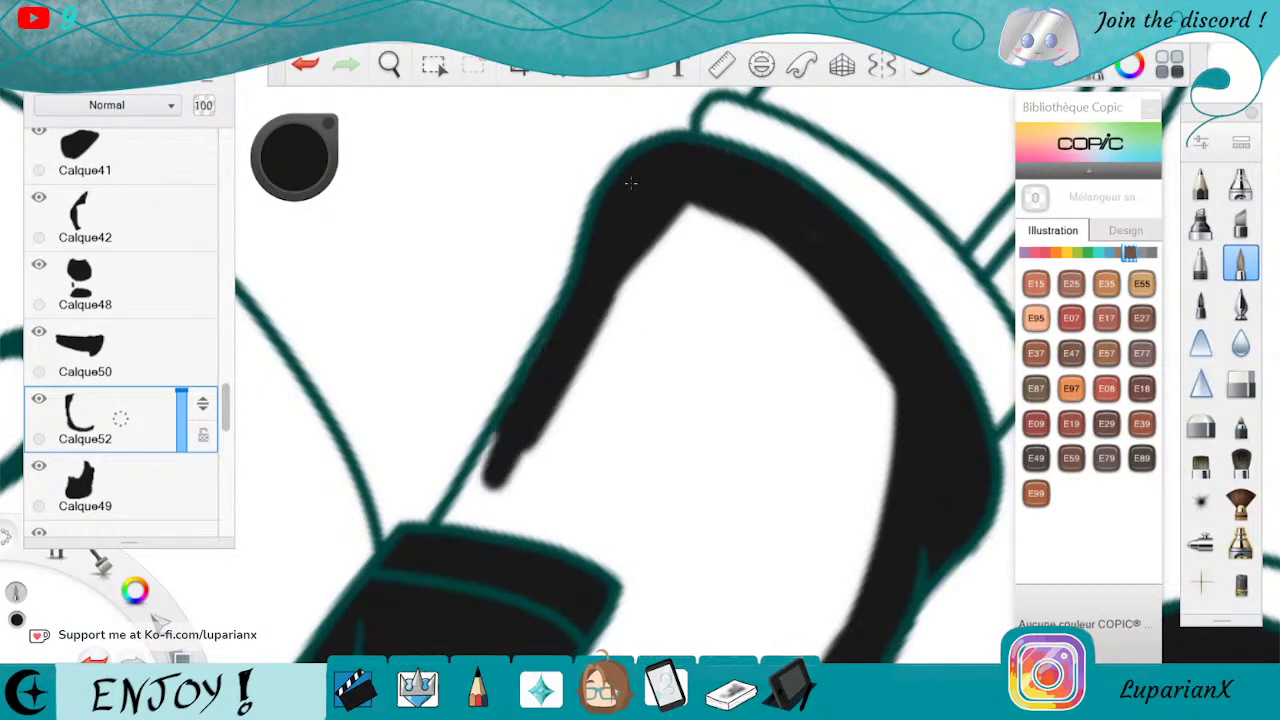
pyautogui.moveTo(515, 390); pyautogui.dragTo(458, 510)
pyautogui.moveTo(540, 420); pyautogui.dragTo(500, 530)
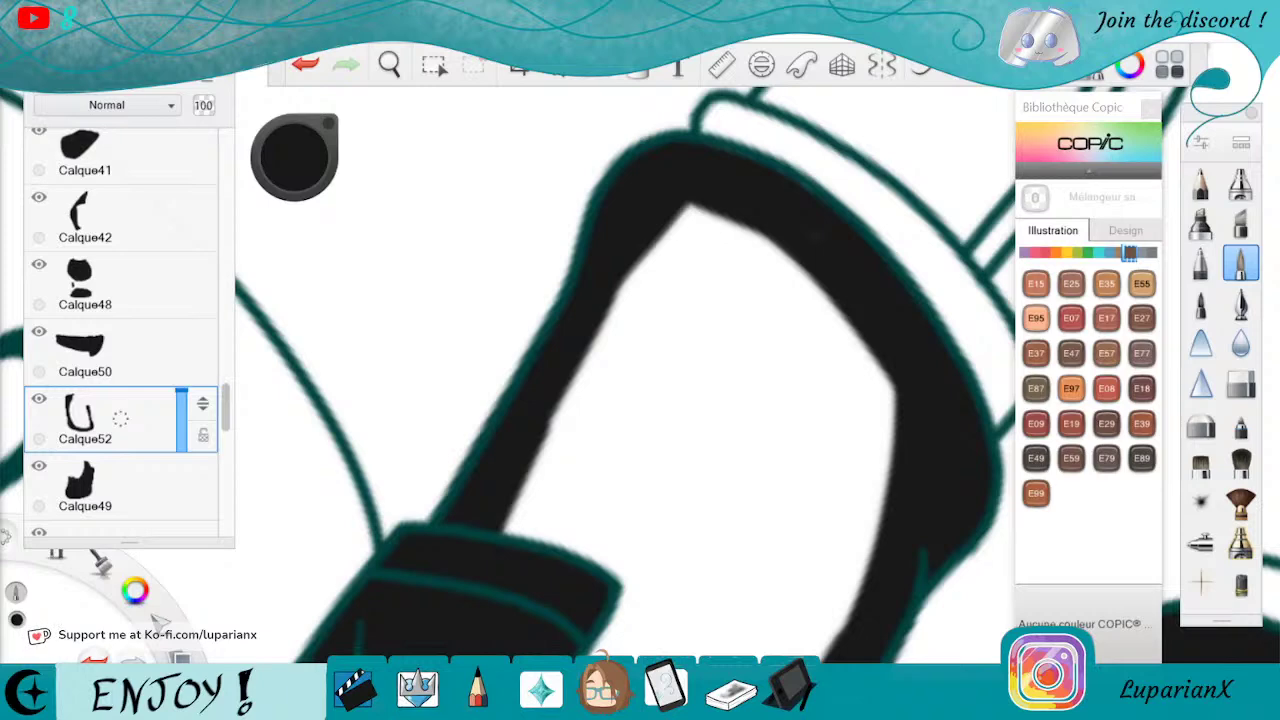
# Flood-fill the enclosed white interior of the right trouser leg near-black on Calque52
pyautogui.press('space')
pyautogui.moveTo(497, 286)
pyautogui.mouseDown()
pyautogui.moveTo(529, 360)
pyautogui.moveTo(737, 417)
pyautogui.moveTo(705, 423)
pyautogui.moveTo(789, 450)
pyautogui.mouseUp()
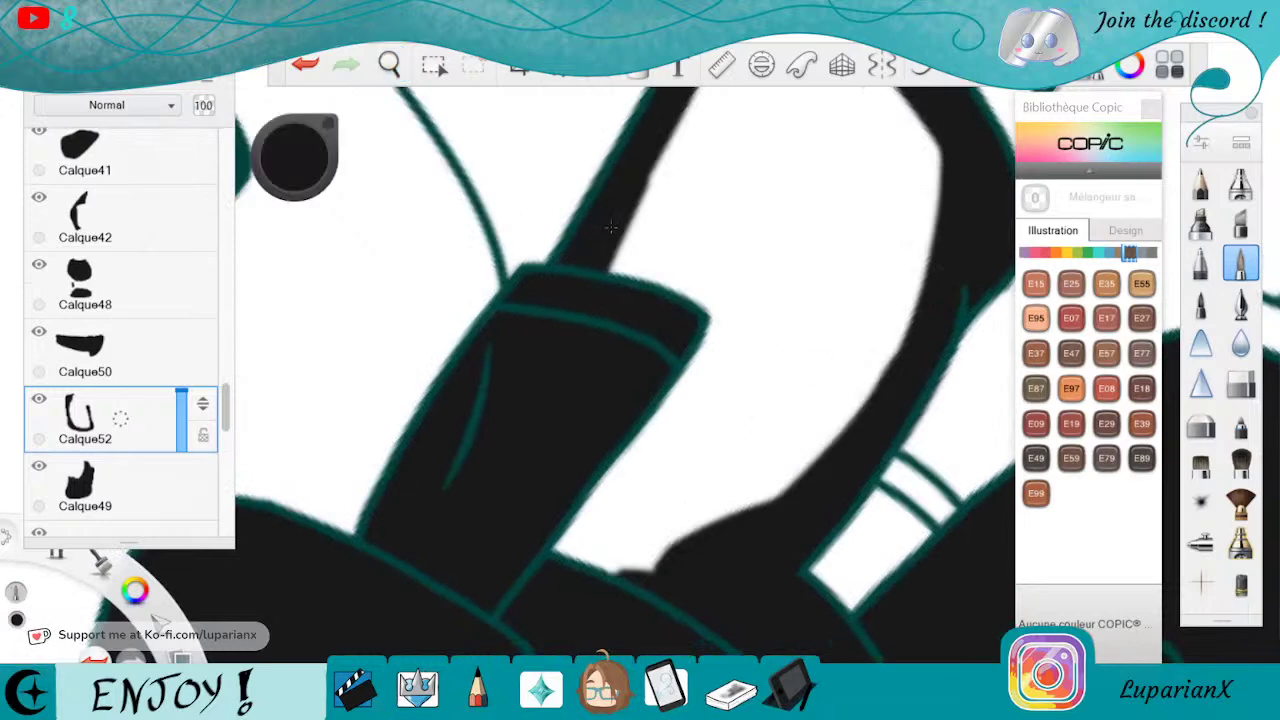
pyautogui.click(720, 194)
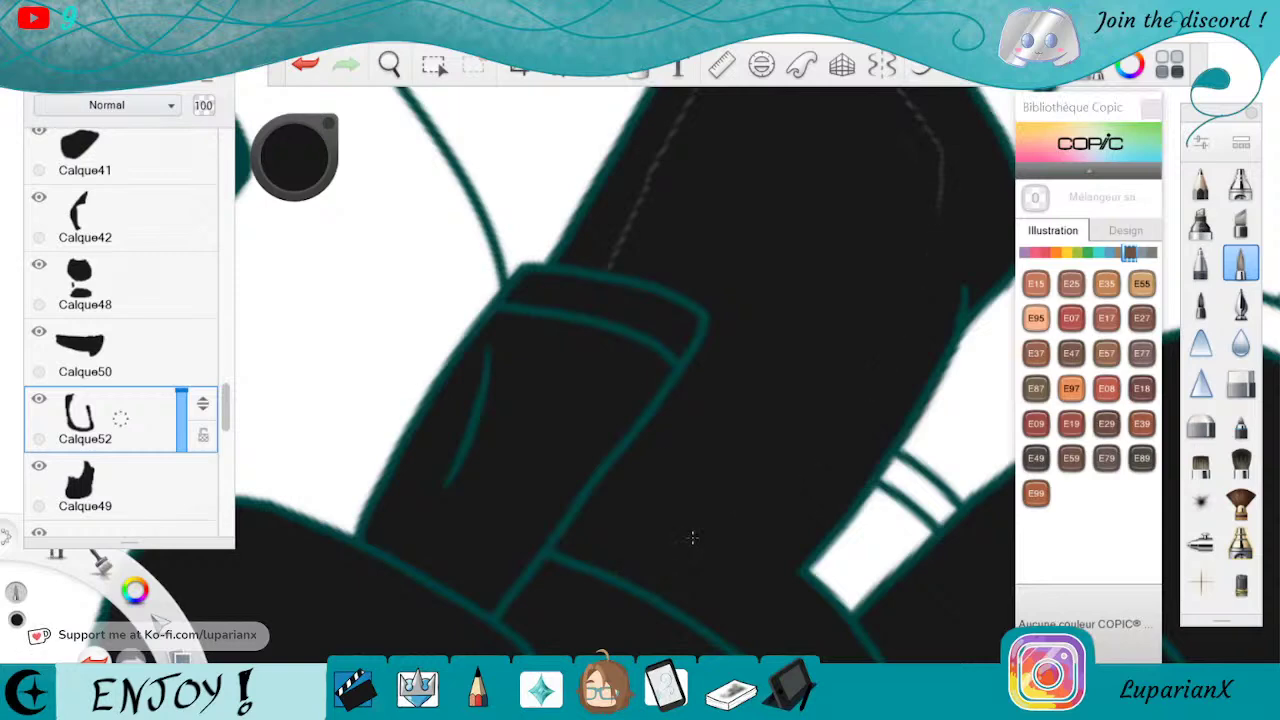
# Paint near-black over the remaining light seams inside the right trouser leg's fill
pyautogui.moveTo(671, 128); pyautogui.dragTo(698, 90)
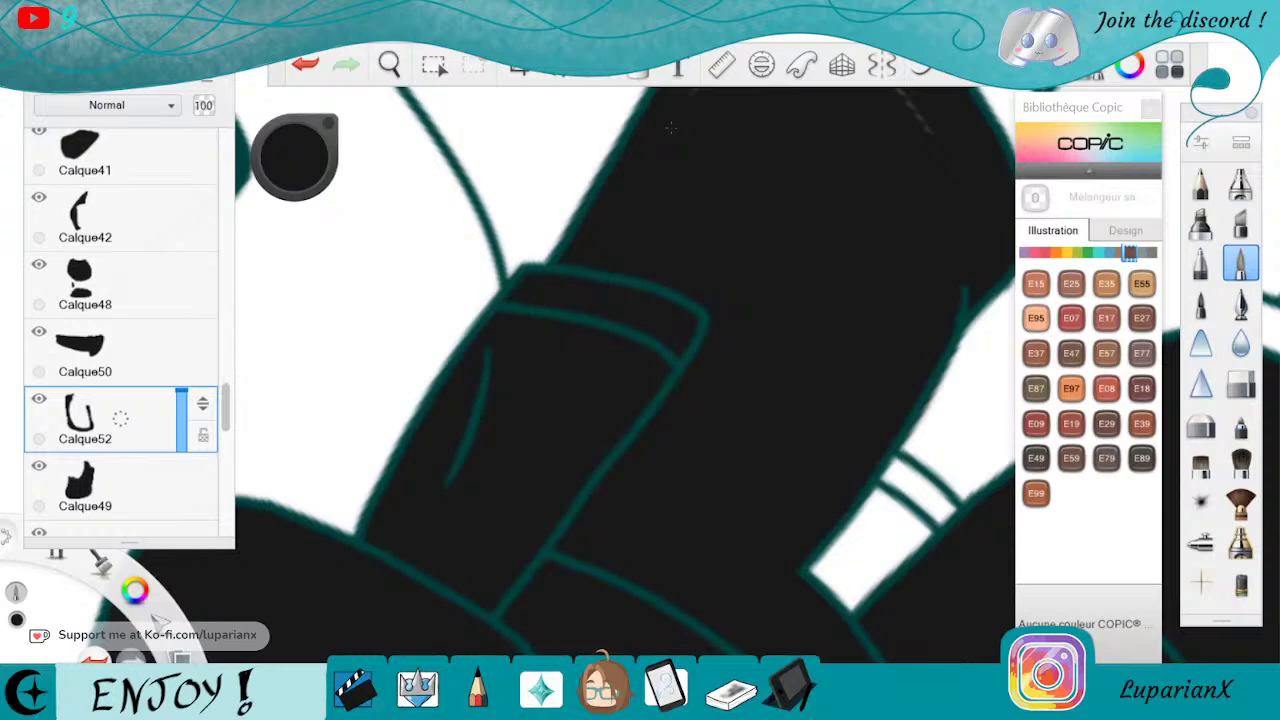
pyautogui.click(400, 66)
pyautogui.moveTo(879, 155); pyautogui.dragTo(729, 405)
pyautogui.click(729, 405)
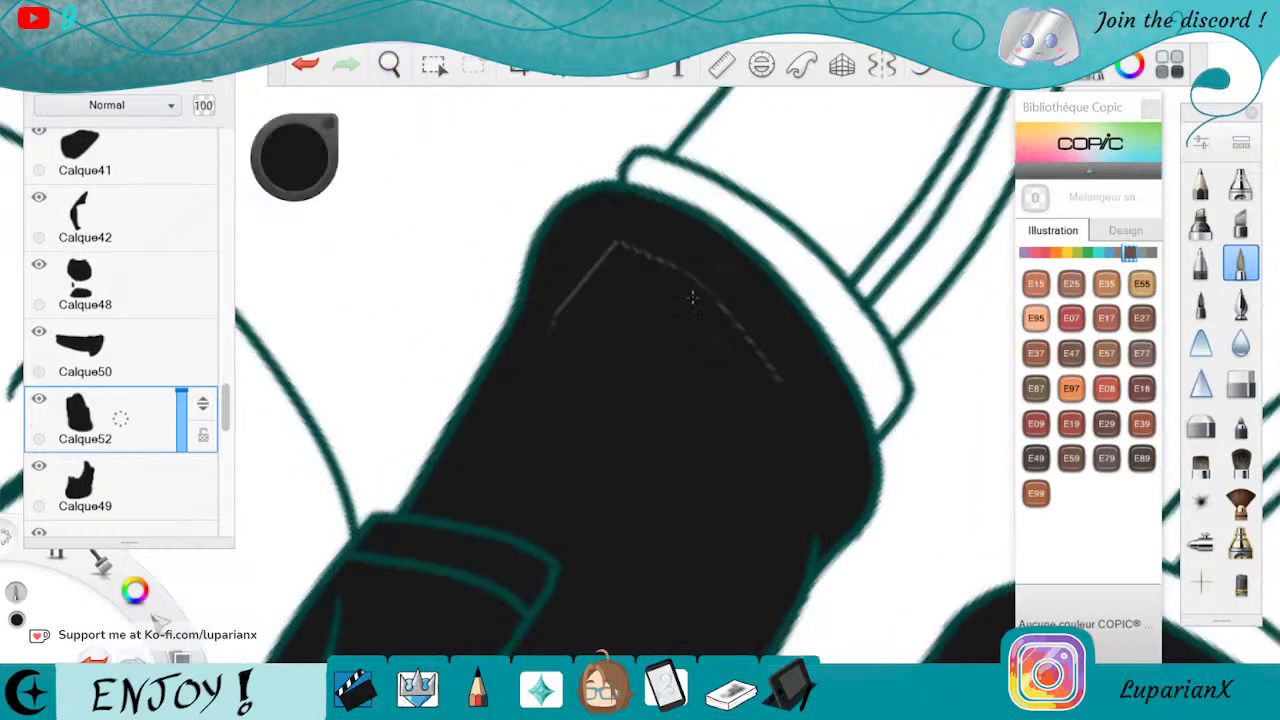
pyautogui.moveTo(614, 241); pyautogui.dragTo(744, 335)
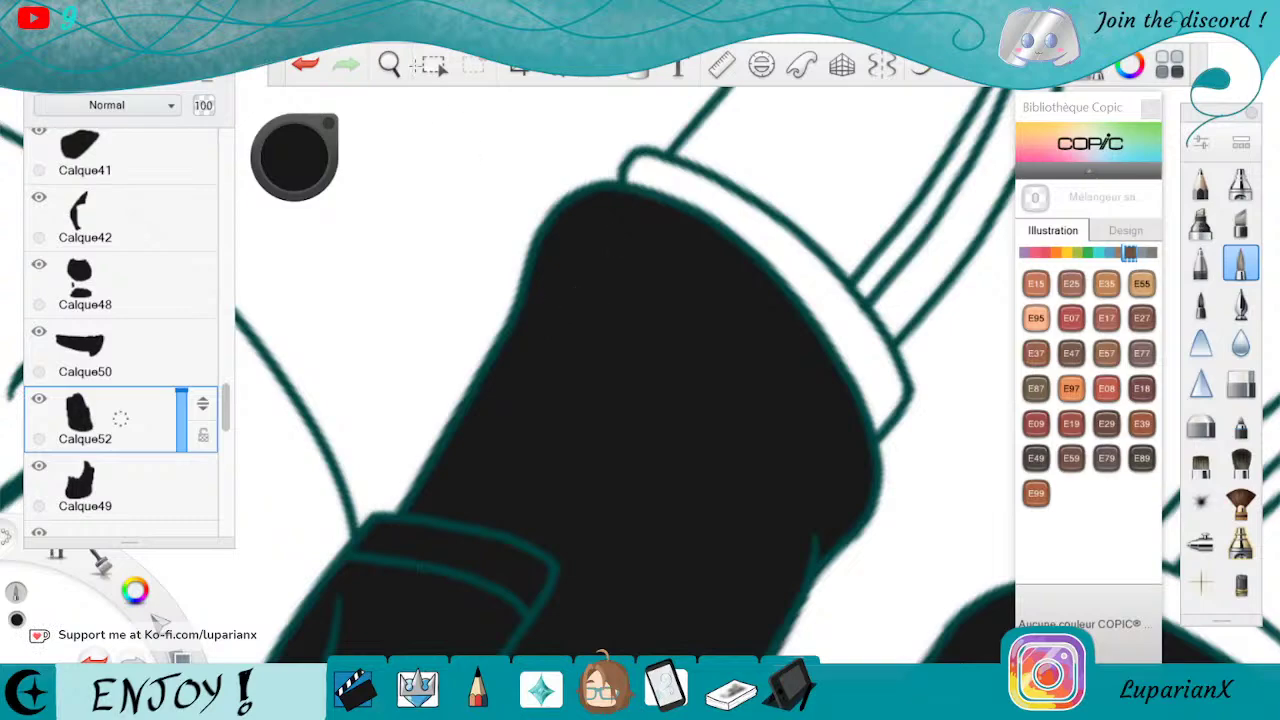
# Add a new empty layer between Calque49 and Calque43
pyautogui.click(389, 64)
pyautogui.moveTo(443, 128); pyautogui.dragTo(784, 470)
pyautogui.moveTo(731, 534)
pyautogui.mouseDown()
pyautogui.moveTo(1126, 366)
pyautogui.moveTo(744, 536)
pyautogui.mouseUp()
pyautogui.moveTo(663, 437); pyautogui.dragTo(689, 347)
pyautogui.click(731, 301)
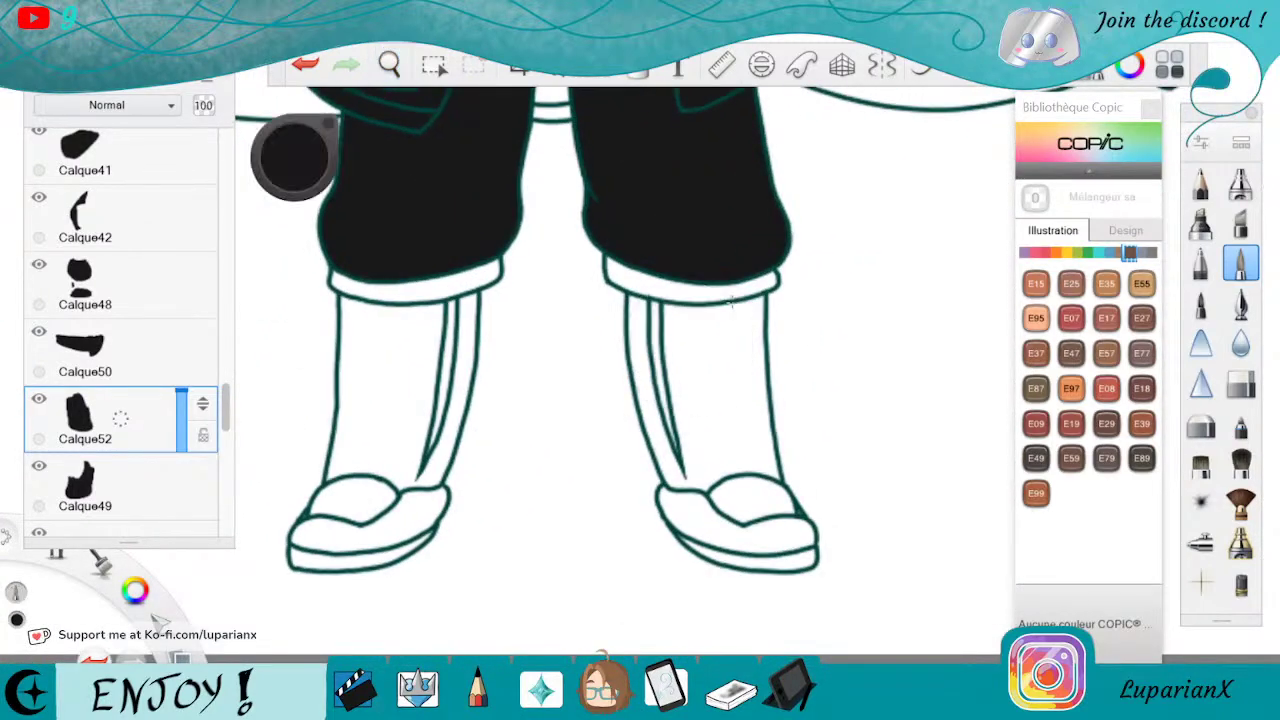
pyautogui.scroll(-3, 226, 403)
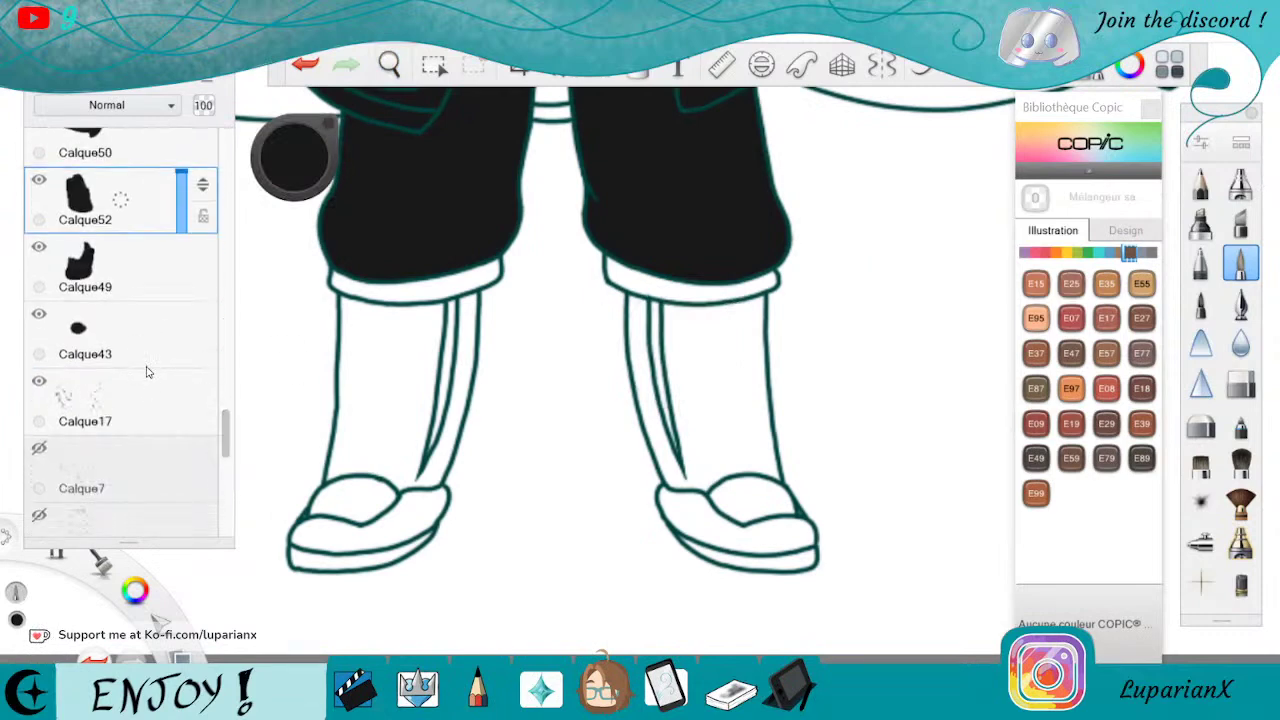
pyautogui.moveTo(154, 341); pyautogui.dragTo(164, 260)
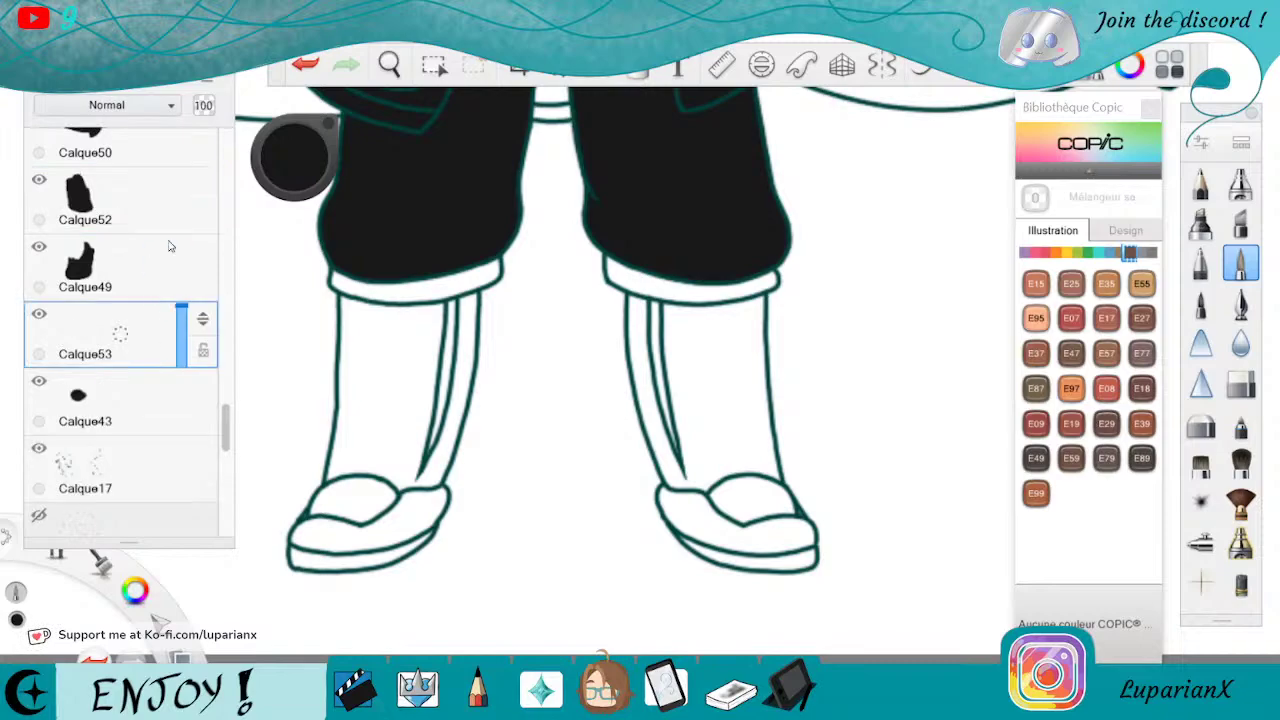
# Paint the right trouser leg's turned-up cuff near-black on Calque53
pyautogui.click(389, 65)
pyautogui.moveTo(709, 291); pyautogui.dragTo(568, 372)
pyautogui.moveTo(429, 401); pyautogui.dragTo(592, 454)
pyautogui.click(777, 380)
pyautogui.moveTo(681, 166)
pyautogui.mouseDown()
pyautogui.moveTo(636, 240)
pyautogui.moveTo(682, 165)
pyautogui.moveTo(730, 150)
pyautogui.moveTo(650, 270)
pyautogui.moveTo(610, 420)
pyautogui.mouseUp()
pyautogui.moveTo(630, 245)
pyautogui.mouseDown()
pyautogui.moveTo(605, 420)
pyautogui.moveTo(590, 380)
pyautogui.moveTo(615, 565)
pyautogui.moveTo(595, 555)
pyautogui.moveTo(620, 580)
pyautogui.moveTo(640, 575)
pyautogui.moveTo(618, 420)
pyautogui.mouseUp()
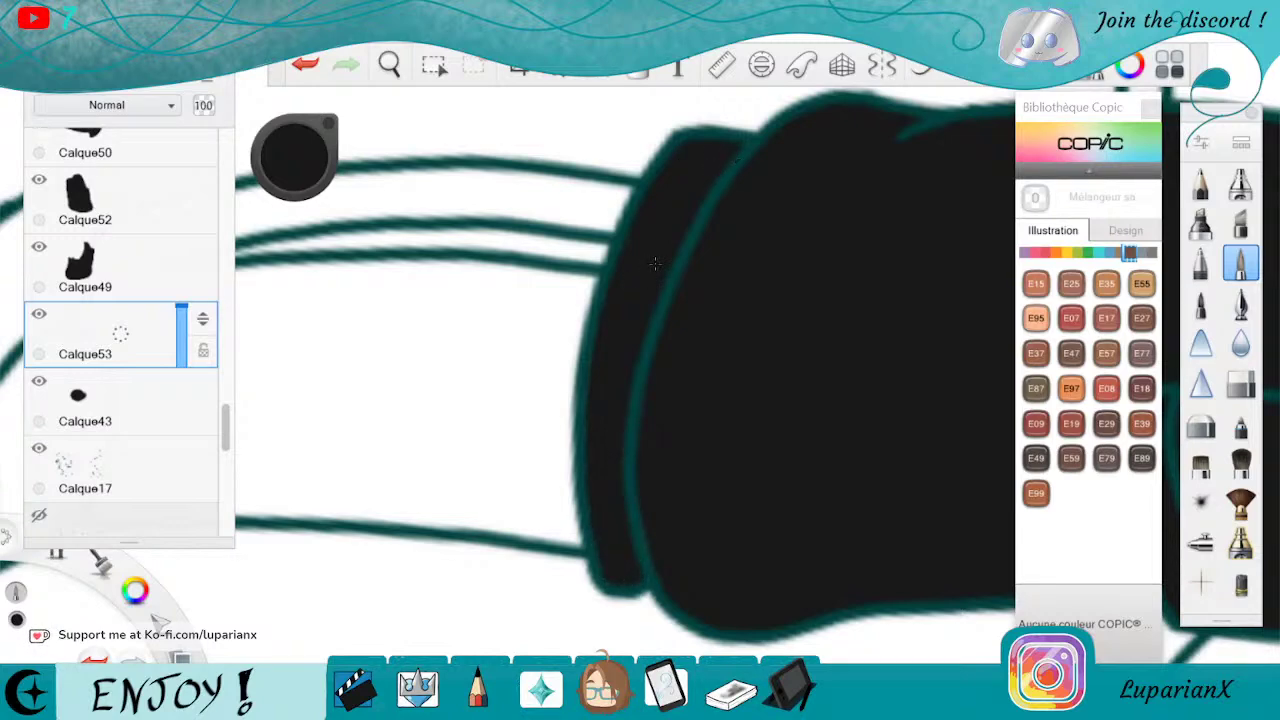
pyautogui.click(1240, 383)
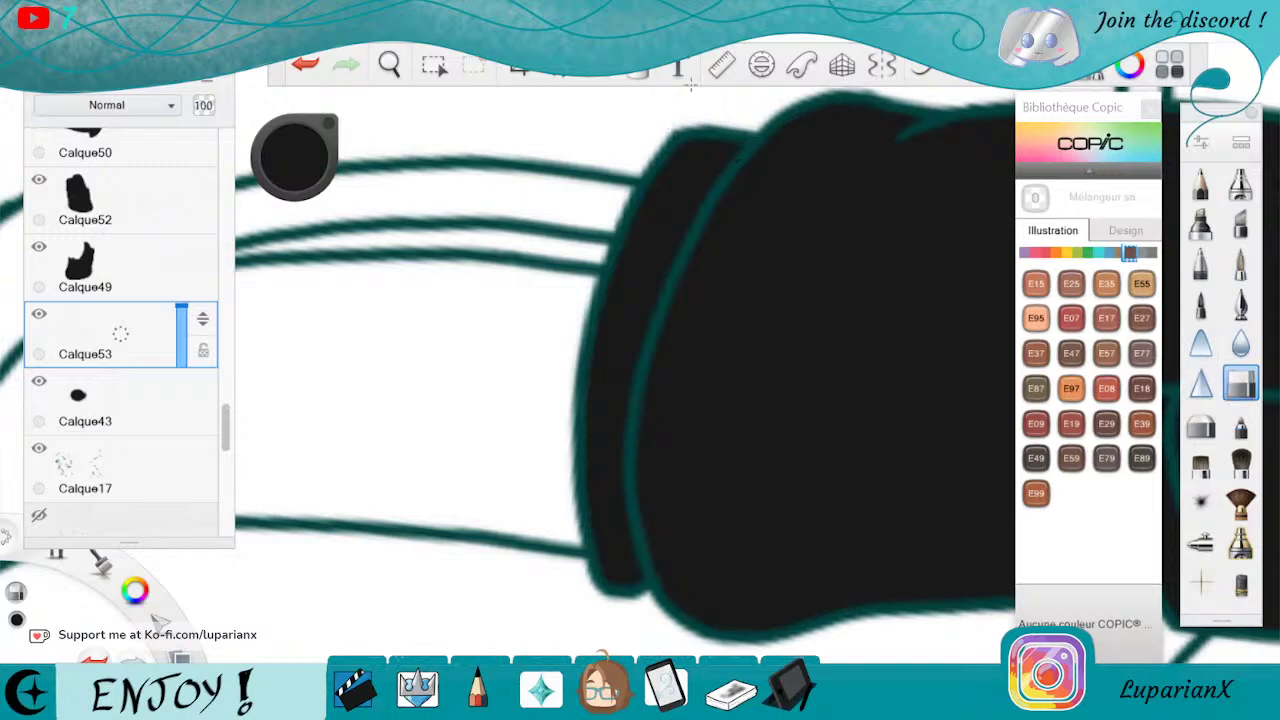
pyautogui.moveTo(226, 420)
pyautogui.mouseDown()
pyautogui.moveTo(232, 236)
pyautogui.moveTo(234, 437)
pyautogui.mouseUp()
pyautogui.click(190, 271)
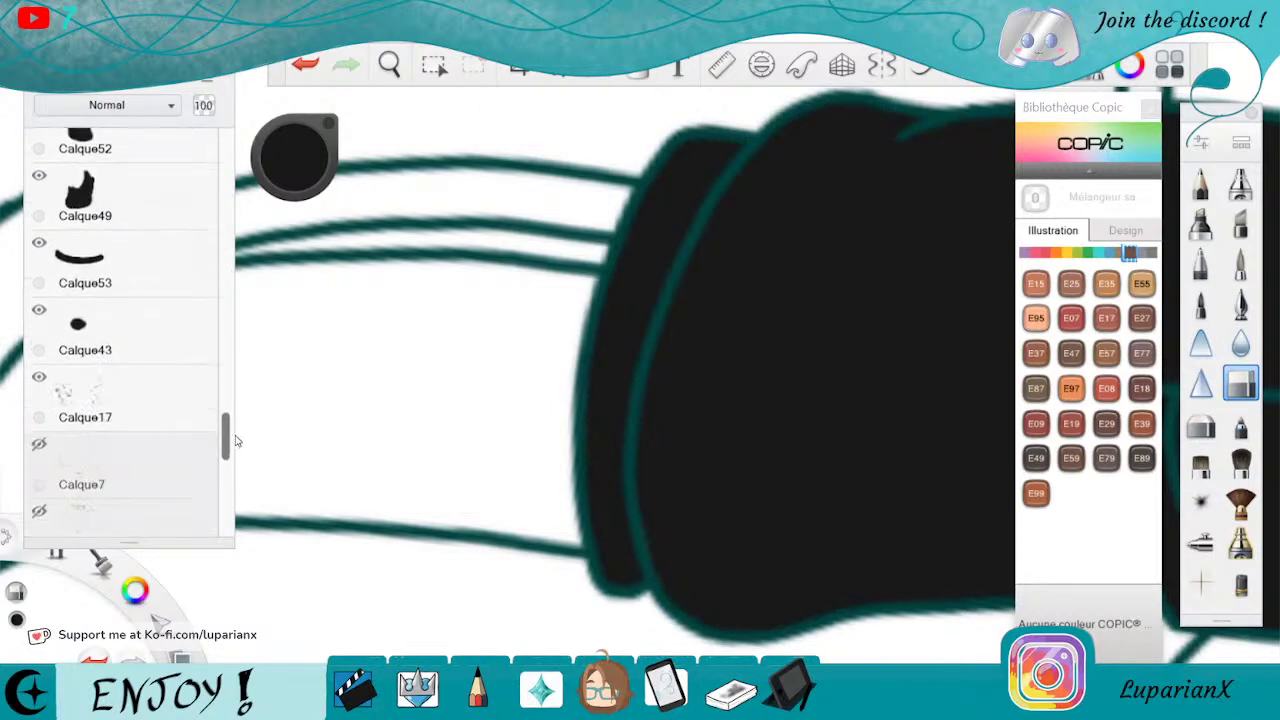
# Paint the left trouser leg's turned-up cuff near-black on Calque53
pyautogui.click(171, 277)
pyautogui.click(397, 65)
pyautogui.moveTo(830, 150); pyautogui.dragTo(775, 650)
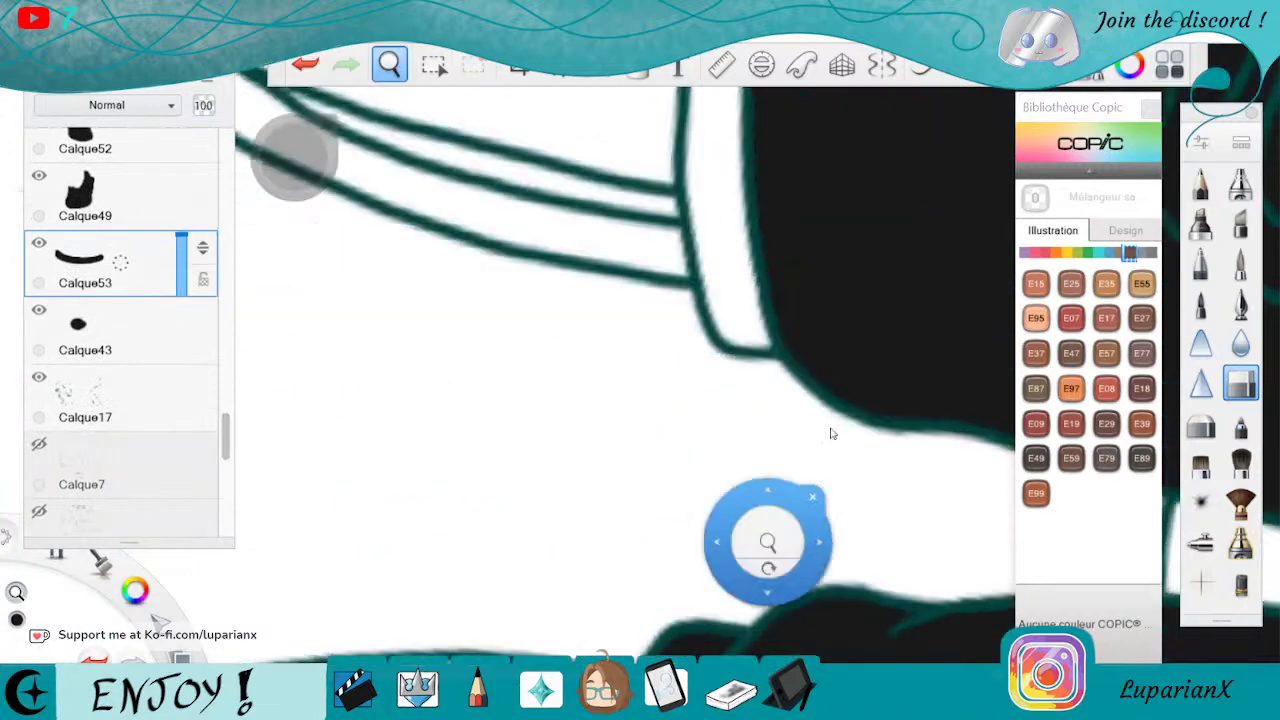
pyautogui.moveTo(868, 262); pyautogui.dragTo(820, 496)
pyautogui.click(845, 455)
pyautogui.click(1240, 264)
pyautogui.moveTo(688, 190)
pyautogui.mouseDown()
pyautogui.moveTo(697, 167)
pyautogui.moveTo(715, 175)
pyautogui.moveTo(675, 300)
pyautogui.moveTo(680, 530)
pyautogui.moveTo(708, 598)
pyautogui.moveTo(688, 594)
pyautogui.moveTo(660, 550)
pyautogui.moveTo(635, 365)
pyautogui.moveTo(652, 240)
pyautogui.moveTo(690, 185)
pyautogui.moveTo(658, 370)
pyautogui.moveTo(678, 560)
pyautogui.moveTo(674, 550)
pyautogui.mouseUp()
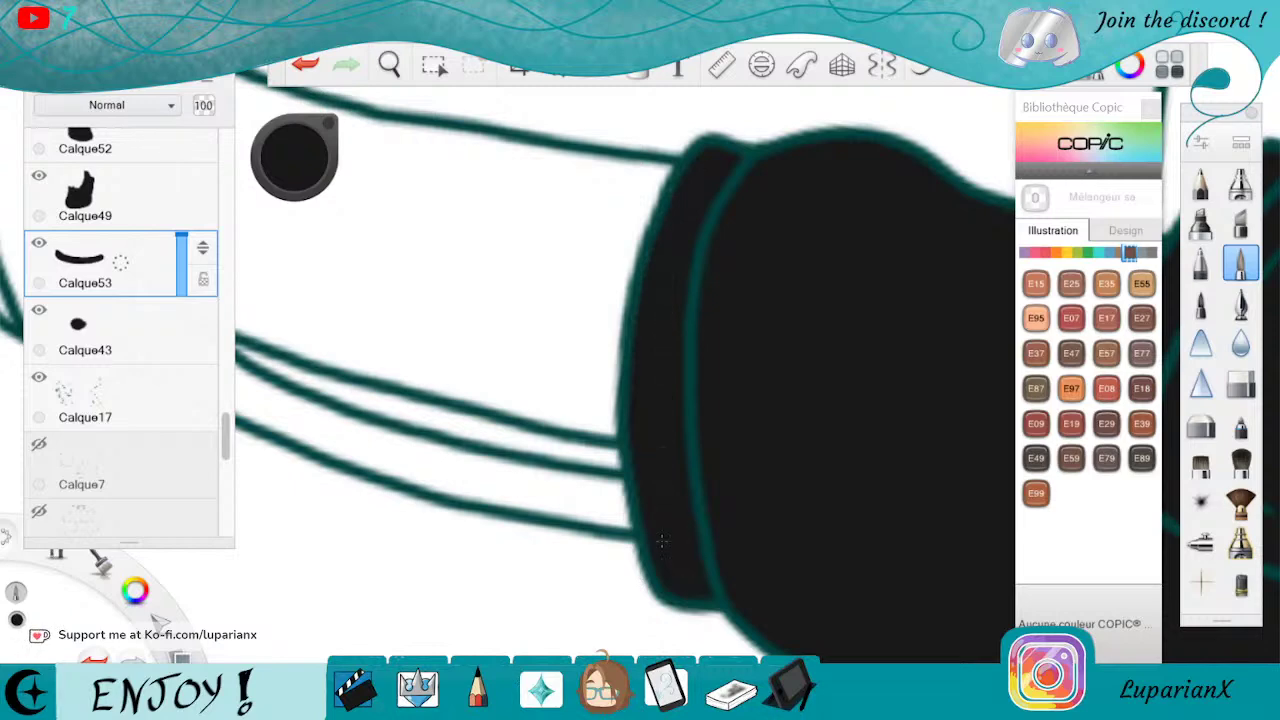
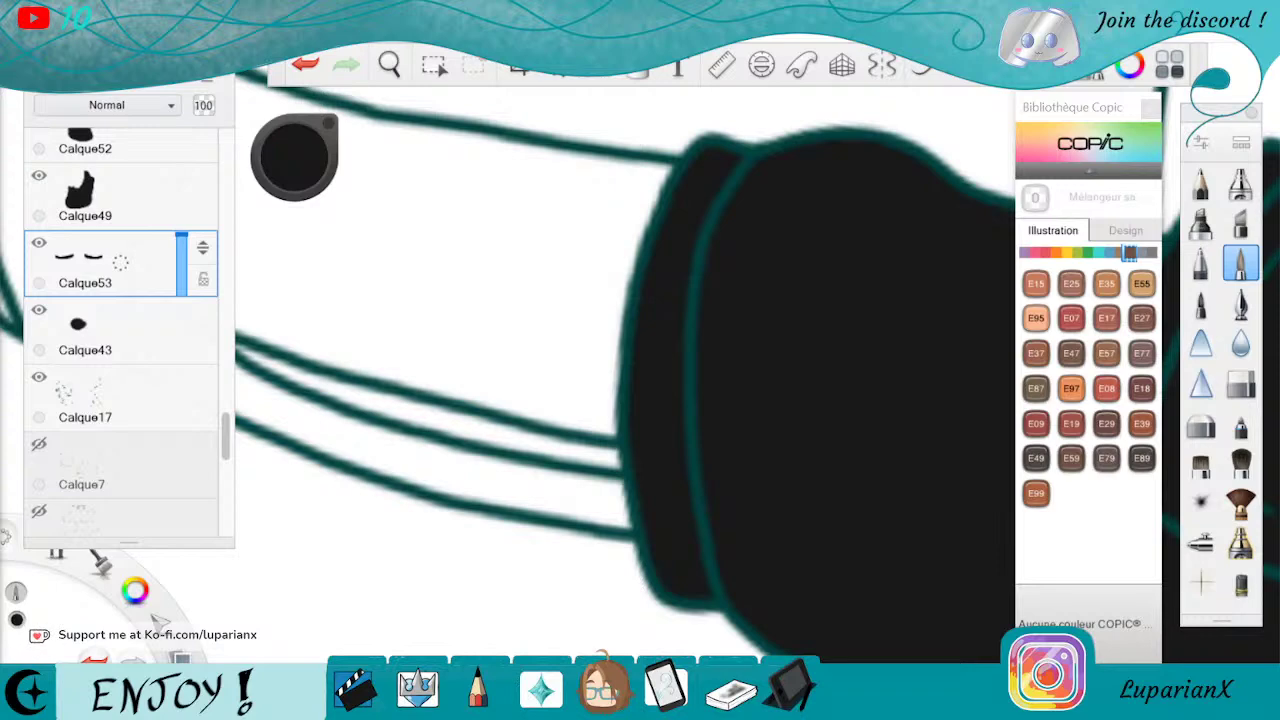
# Add a new empty layer between Calque53 and Calque43
pyautogui.click(389, 64)
pyautogui.moveTo(450, 130); pyautogui.dragTo(613, 407)
pyautogui.moveTo(666, 448); pyautogui.dragTo(783, 311)
pyautogui.moveTo(722, 450); pyautogui.dragTo(777, 386)
pyautogui.click(818, 317)
pyautogui.click(148, 330)
pyautogui.hotkey('ctrl', 'l')
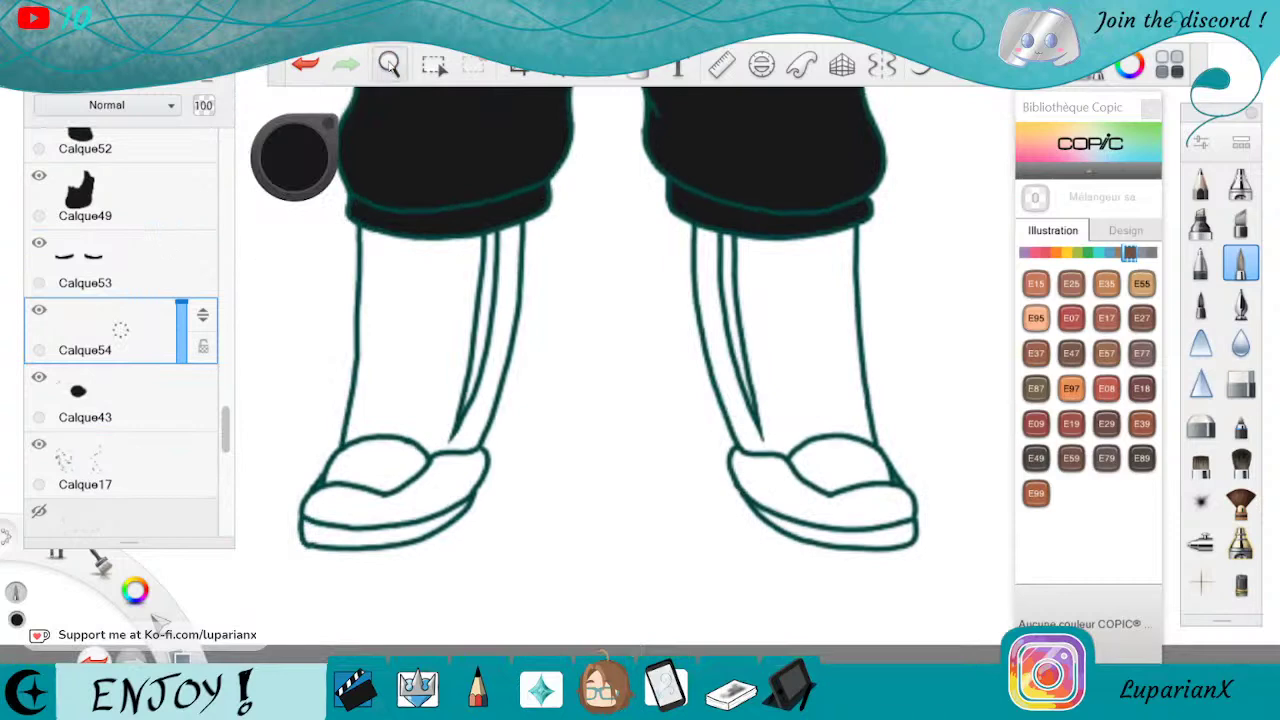
# Paint the left shin near-black down the line beside its narrow stripe and across the lower area above the shoe
pyautogui.click(389, 66)
pyautogui.moveTo(590, 400); pyautogui.dragTo(731, 503)
pyautogui.moveTo(683, 408)
pyautogui.mouseDown()
pyautogui.moveTo(733, 451)
pyautogui.moveTo(663, 446)
pyautogui.moveTo(777, 417)
pyautogui.mouseUp()
pyautogui.click(824, 354)
pyautogui.moveTo(772, 246)
pyautogui.mouseDown()
pyautogui.moveTo(779, 172)
pyautogui.moveTo(708, 552)
pyautogui.moveTo(684, 566)
pyautogui.moveTo(580, 532)
pyautogui.moveTo(522, 546)
pyautogui.moveTo(610, 522)
pyautogui.mouseUp()
pyautogui.moveTo(686, 555)
pyautogui.mouseDown()
pyautogui.moveTo(624, 524)
pyautogui.moveTo(714, 494)
pyautogui.moveTo(648, 532)
pyautogui.mouseUp()
pyautogui.moveTo(676, 486); pyautogui.dragTo(614, 526)
pyautogui.moveTo(698, 452); pyautogui.dragTo(596, 520)
pyautogui.moveTo(710, 416); pyautogui.dragTo(566, 524)
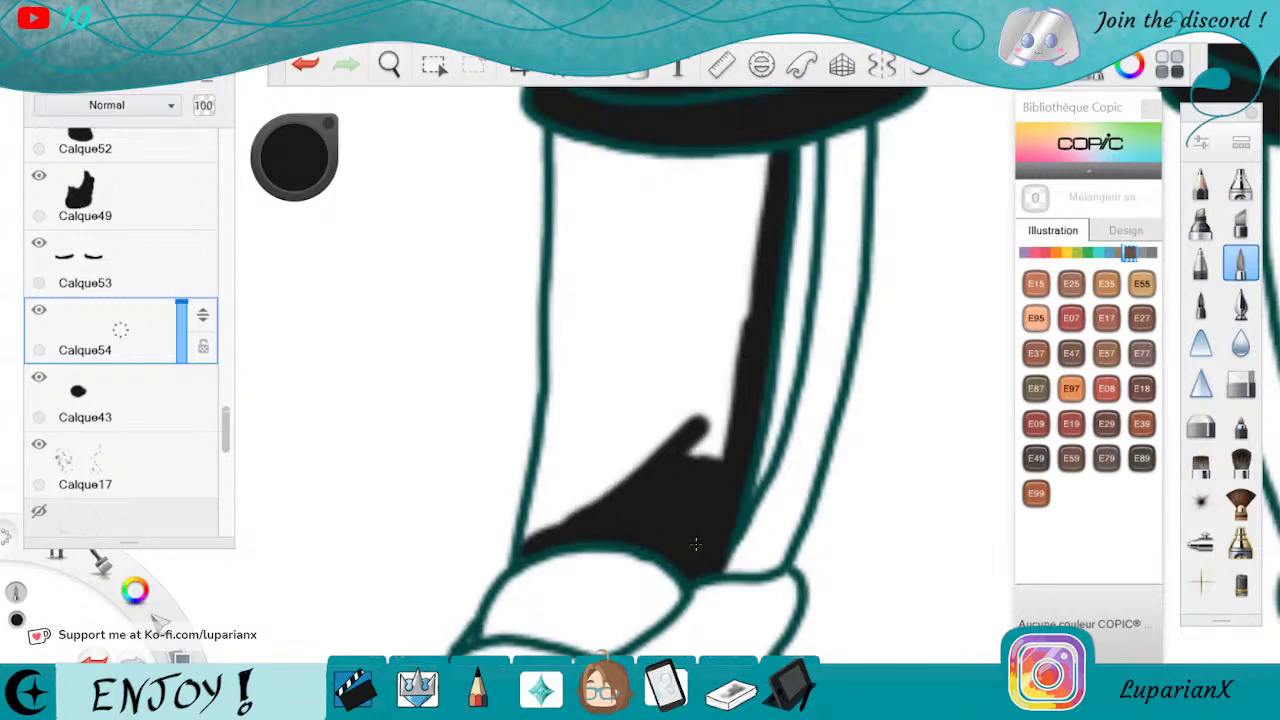
pyautogui.moveTo(716, 374); pyautogui.dragTo(616, 488)
pyautogui.moveTo(740, 296)
pyautogui.mouseDown()
pyautogui.moveTo(680, 420)
pyautogui.moveTo(714, 450)
pyautogui.mouseUp()
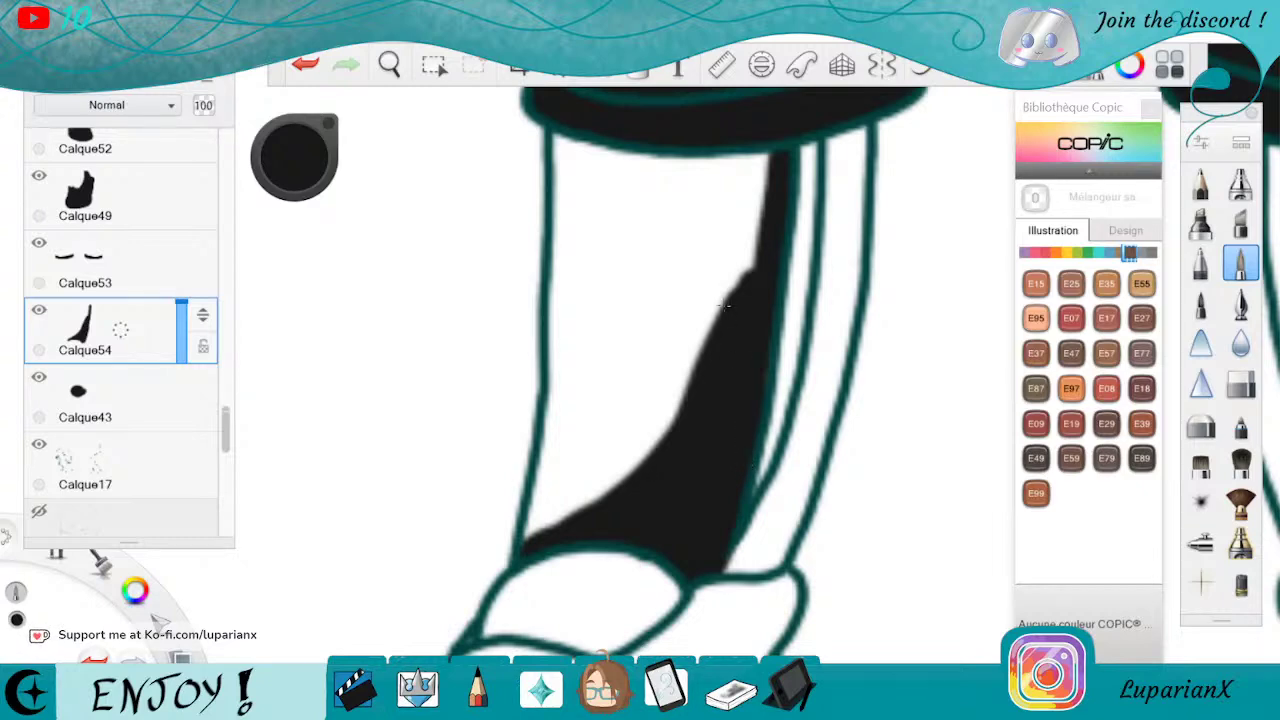
# Paint the left shin near-black beneath the cuff and down its outer edge, working inward
pyautogui.moveTo(692, 406)
pyautogui.mouseDown()
pyautogui.moveTo(737, 171)
pyautogui.moveTo(728, 160)
pyautogui.moveTo(755, 170)
pyautogui.moveTo(762, 240)
pyautogui.mouseUp()
pyautogui.moveTo(716, 165)
pyautogui.mouseDown()
pyautogui.moveTo(698, 305)
pyautogui.moveTo(648, 155)
pyautogui.mouseUp()
pyautogui.moveTo(660, 215); pyautogui.dragTo(615, 150)
pyautogui.moveTo(635, 198)
pyautogui.mouseDown()
pyautogui.moveTo(558, 138)
pyautogui.moveTo(558, 300)
pyautogui.mouseUp()
pyautogui.moveTo(560, 250); pyautogui.dragTo(560, 455)
pyautogui.moveTo(556, 390); pyautogui.dragTo(545, 510)
pyautogui.moveTo(545, 462)
pyautogui.mouseDown()
pyautogui.moveTo(525, 540)
pyautogui.moveTo(582, 520)
pyautogui.moveTo(586, 358)
pyautogui.mouseUp()
pyautogui.moveTo(580, 505); pyautogui.dragTo(635, 360)
pyautogui.moveTo(615, 450)
pyautogui.mouseDown()
pyautogui.moveTo(682, 295)
pyautogui.moveTo(650, 410)
pyautogui.mouseUp()
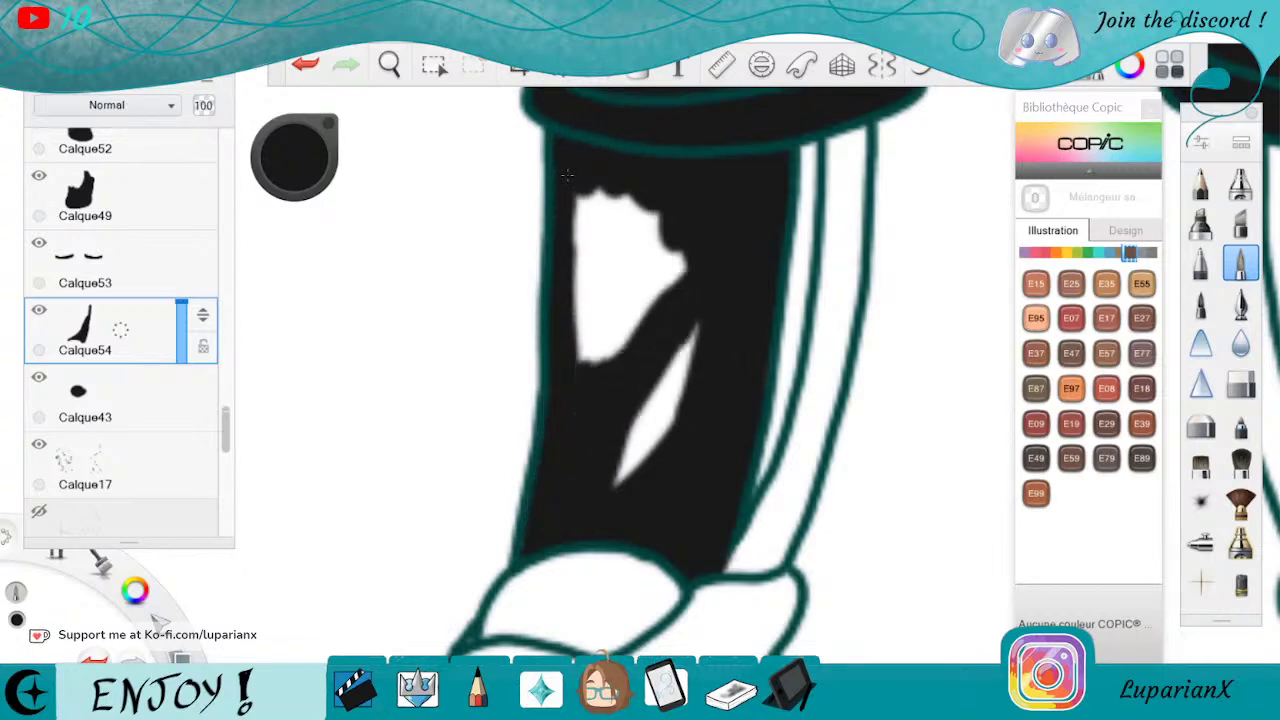
# Fill the remaining white gaps in the middle of the left shin near-black
pyautogui.moveTo(698, 322); pyautogui.dragTo(622, 480)
pyautogui.moveTo(688, 360); pyautogui.dragTo(640, 465)
pyautogui.moveTo(679, 205)
pyautogui.mouseDown()
pyautogui.moveTo(668, 298)
pyautogui.moveTo(628, 355)
pyautogui.mouseUp()
pyautogui.moveTo(630, 195)
pyautogui.mouseDown()
pyautogui.moveTo(600, 365)
pyautogui.moveTo(585, 362)
pyautogui.moveTo(586, 290)
pyautogui.mouseUp()
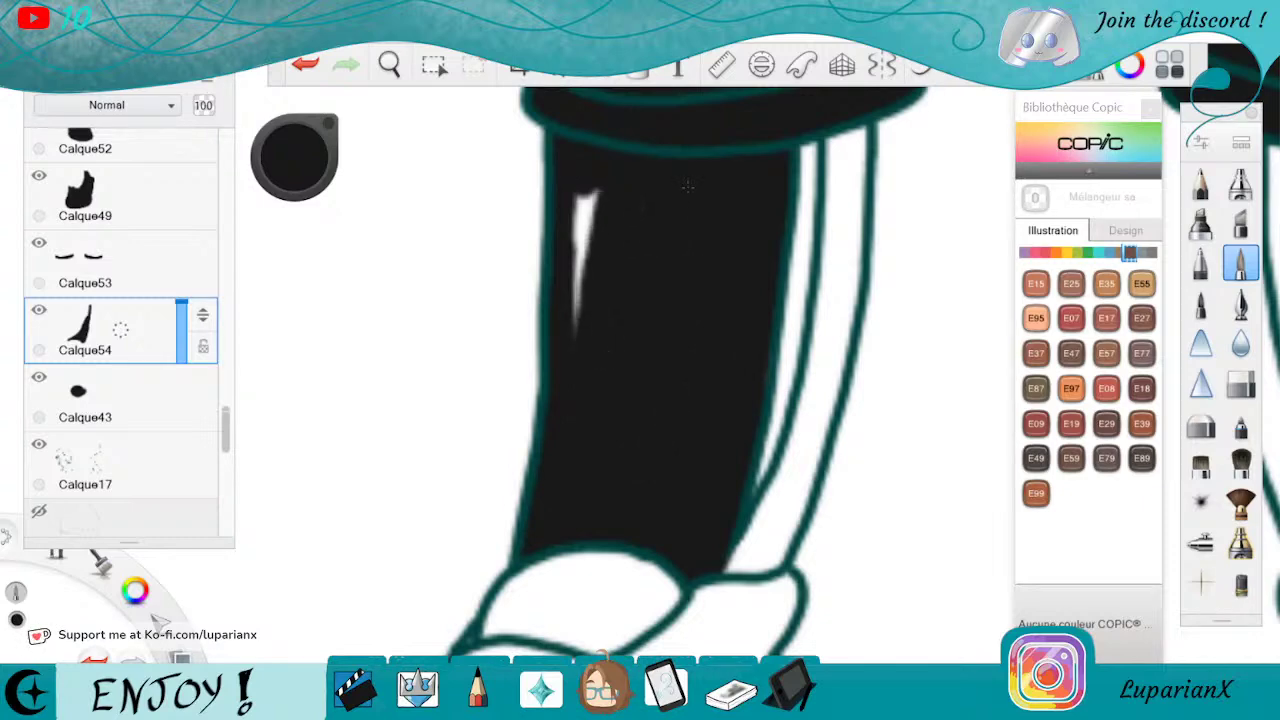
pyautogui.moveTo(592, 190); pyautogui.dragTo(576, 334)
pyautogui.moveTo(586, 194); pyautogui.dragTo(574, 278)
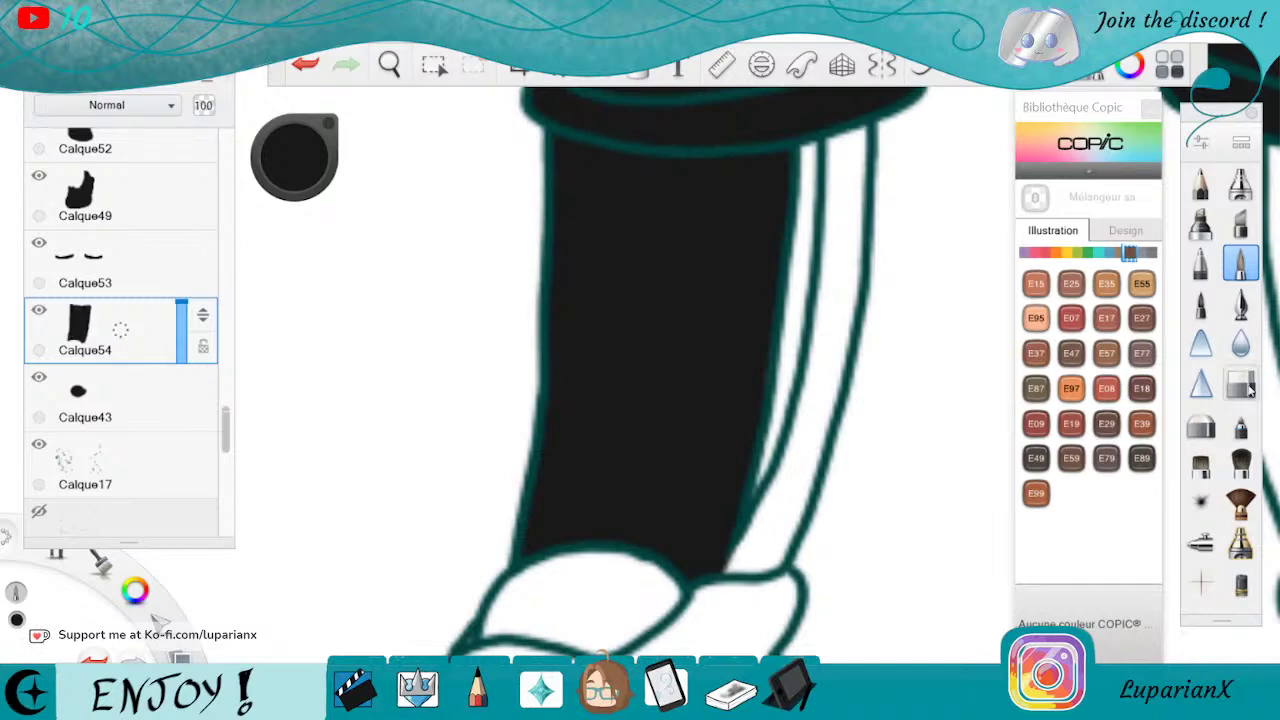
pyautogui.click(1240, 383)
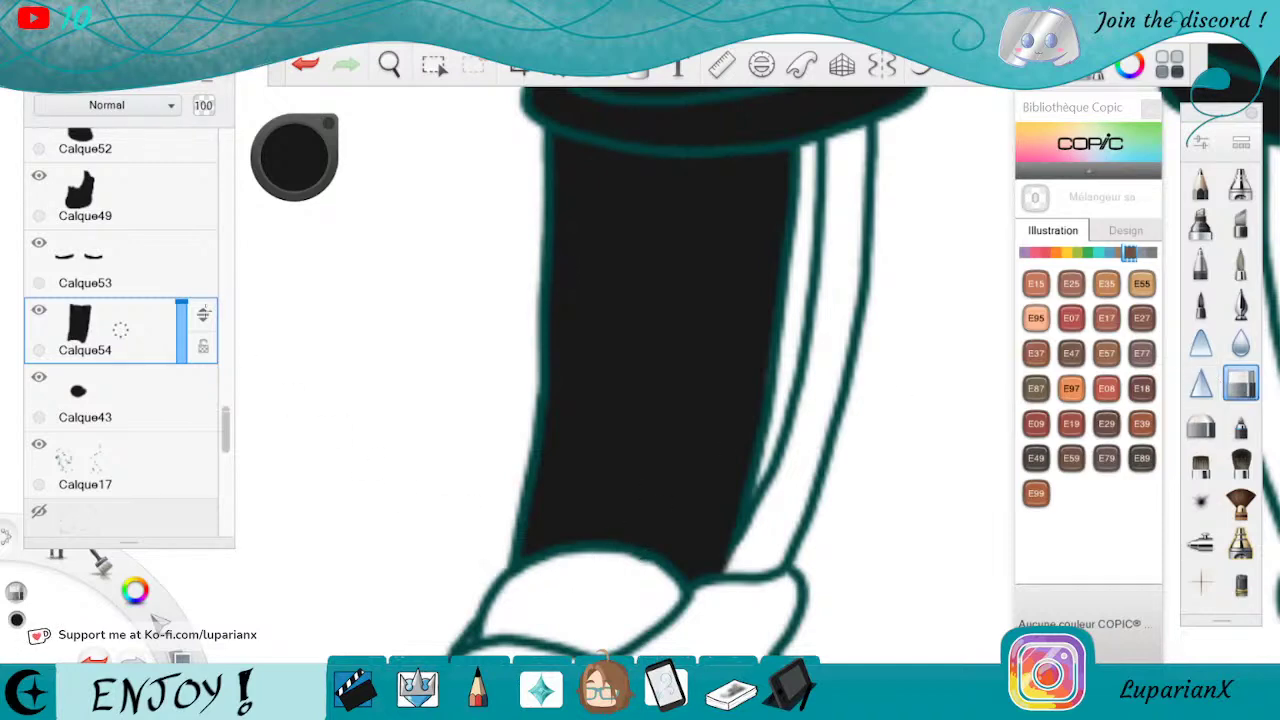
pyautogui.moveTo(228, 435); pyautogui.dragTo(228, 238)
pyautogui.click(166, 271)
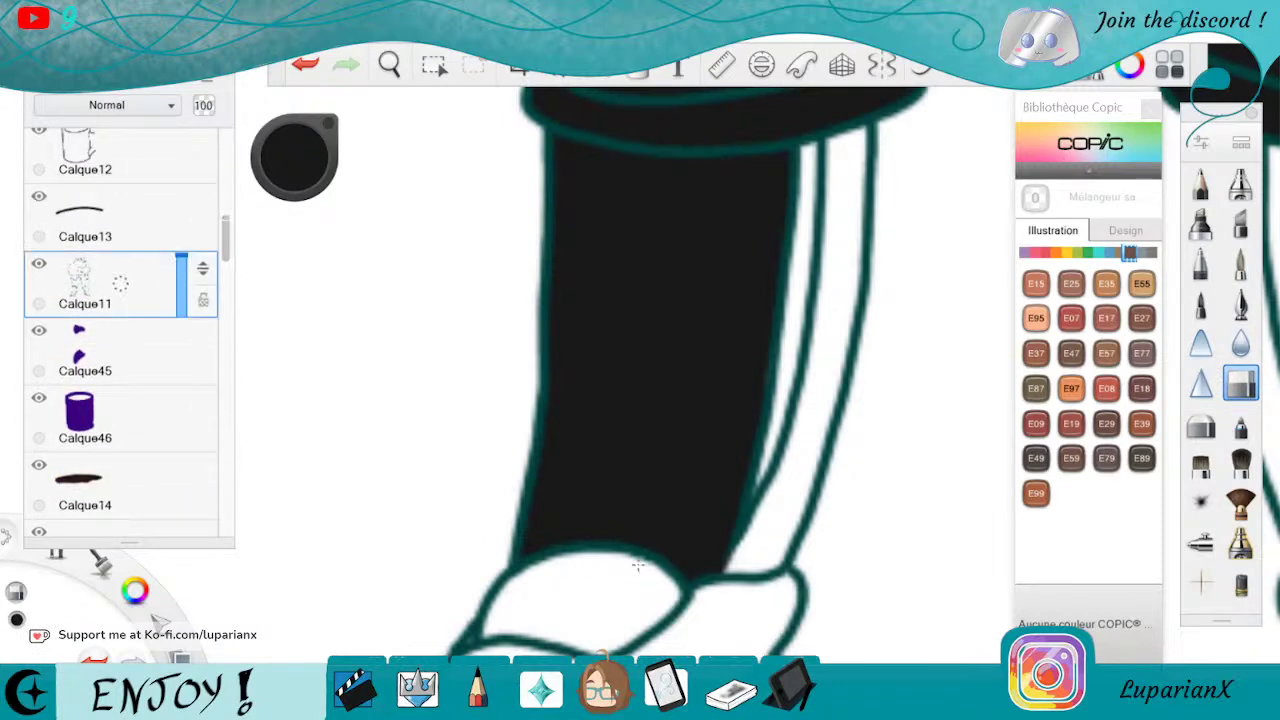
pyautogui.moveTo(224, 253); pyautogui.dragTo(229, 441)
# Paint a near-black band on Calque54 down the right shin's outer edge and along the shoe's upper line
pyautogui.click(160, 378)
pyautogui.press('space')
pyautogui.moveTo(639, 362); pyautogui.dragTo(400, 105)
pyautogui.moveTo(1005, 300)
pyautogui.mouseDown()
pyautogui.moveTo(897, 323)
pyautogui.moveTo(795, 394)
pyautogui.mouseUp()
pyautogui.moveTo(657, 497); pyautogui.dragTo(743, 446)
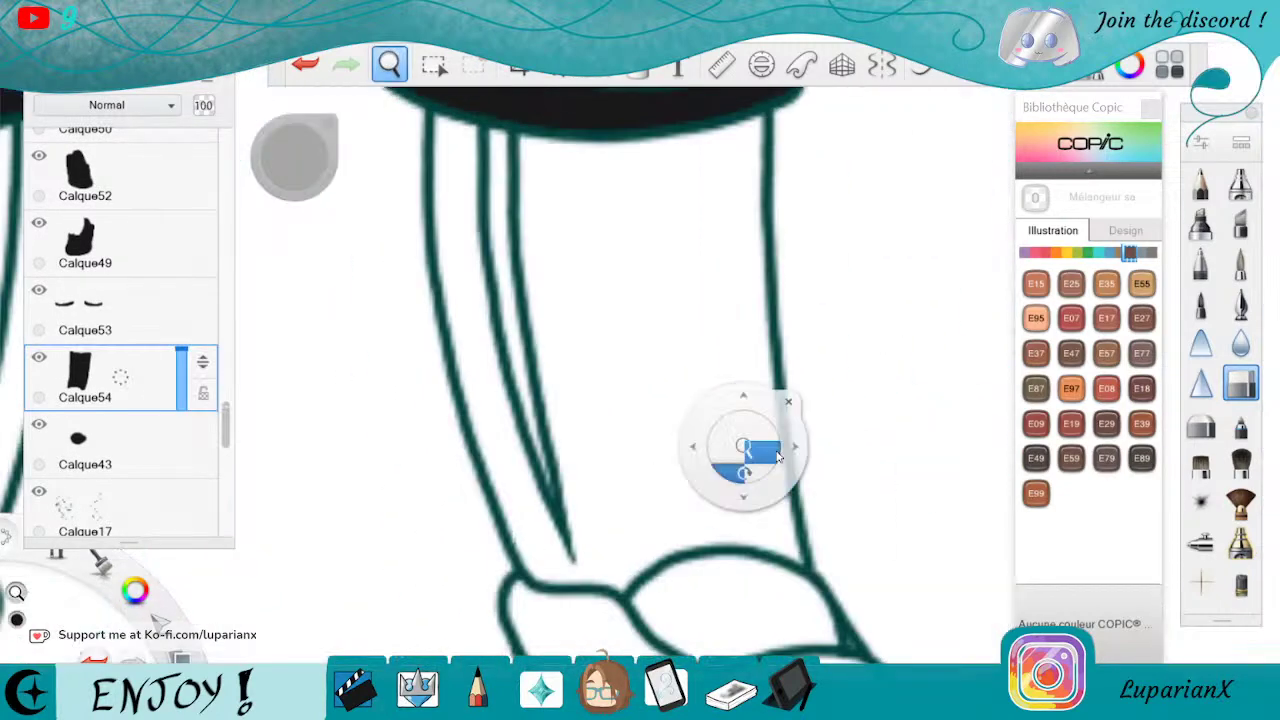
pyautogui.click(1234, 273)
pyautogui.moveTo(737, 137)
pyautogui.mouseDown()
pyautogui.moveTo(757, 125)
pyautogui.moveTo(732, 362)
pyautogui.moveTo(724, 300)
pyautogui.mouseUp()
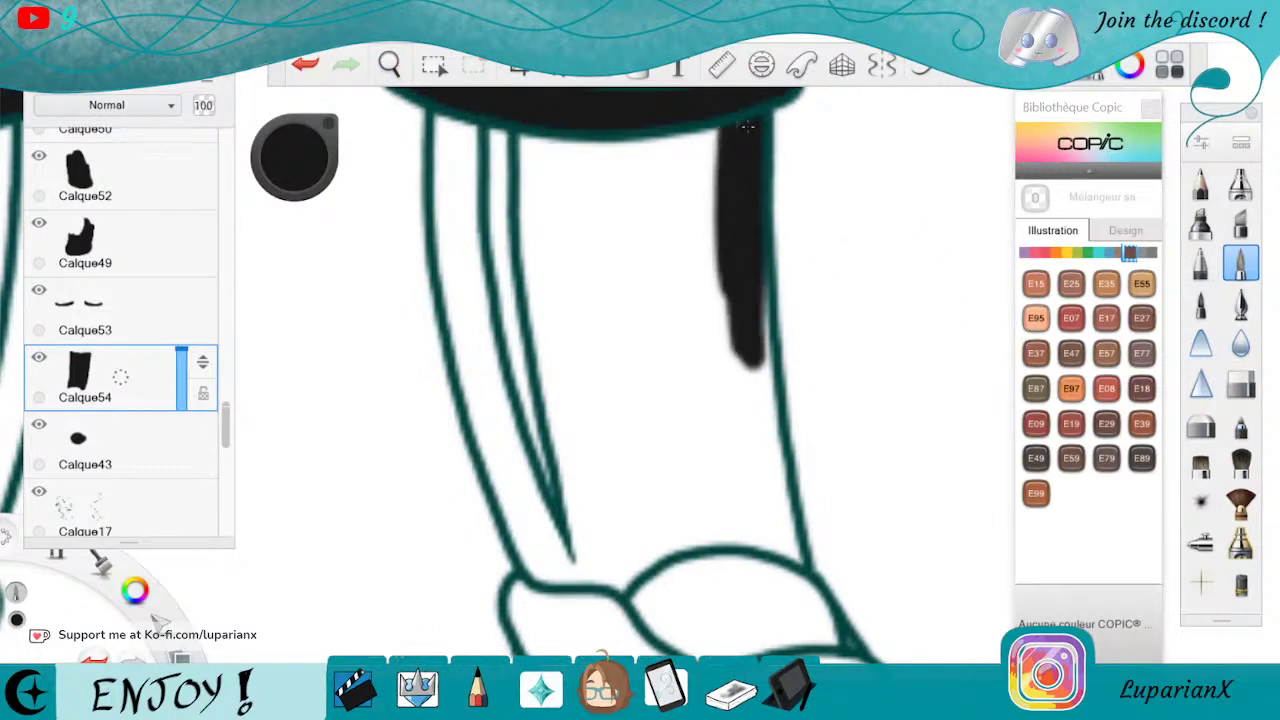
pyautogui.moveTo(735, 250); pyautogui.dragTo(745, 405)
pyautogui.moveTo(740, 350); pyautogui.dragTo(768, 515)
pyautogui.moveTo(760, 295); pyautogui.dragTo(790, 560)
pyautogui.moveTo(751, 432)
pyautogui.mouseDown()
pyautogui.moveTo(775, 545)
pyautogui.moveTo(752, 515)
pyautogui.moveTo(740, 525)
pyautogui.moveTo(757, 533)
pyautogui.moveTo(640, 542)
pyautogui.moveTo(612, 590)
pyautogui.moveTo(575, 548)
pyautogui.mouseUp()
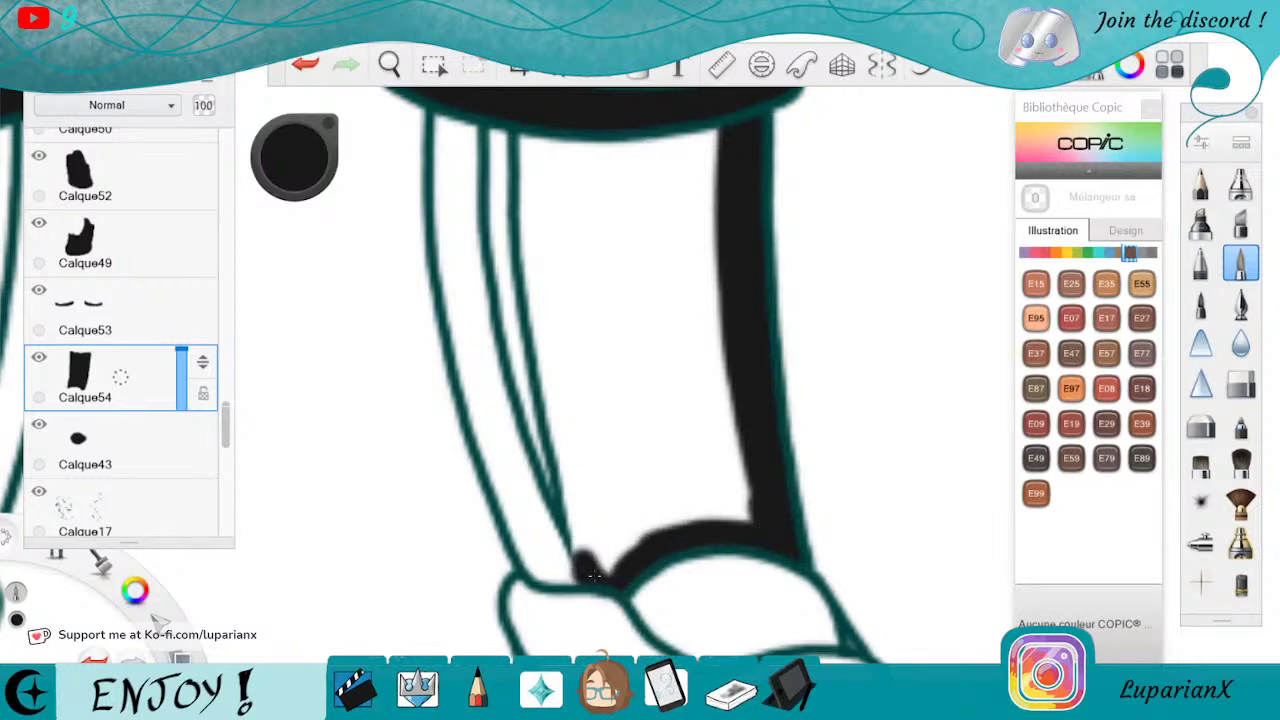
# Paint the right shin near-black along the stripe line and beneath the cuff, then fill its white interior
pyautogui.moveTo(567, 470)
pyautogui.mouseDown()
pyautogui.moveTo(593, 575)
pyautogui.moveTo(566, 406)
pyautogui.mouseUp()
pyautogui.moveTo(531, 131)
pyautogui.mouseDown()
pyautogui.moveTo(540, 318)
pyautogui.moveTo(577, 484)
pyautogui.moveTo(564, 148)
pyautogui.moveTo(586, 238)
pyautogui.moveTo(632, 140)
pyautogui.mouseUp()
pyautogui.moveTo(574, 195); pyautogui.dragTo(660, 142)
pyautogui.moveTo(612, 232); pyautogui.dragTo(700, 132)
pyautogui.moveTo(640, 212)
pyautogui.mouseDown()
pyautogui.moveTo(682, 212)
pyautogui.moveTo(705, 265)
pyautogui.mouseUp()
pyautogui.moveTo(712, 215); pyautogui.dragTo(735, 520)
pyautogui.moveTo(722, 400)
pyautogui.mouseDown()
pyautogui.moveTo(705, 520)
pyautogui.moveTo(680, 525)
pyautogui.mouseUp()
pyautogui.moveTo(680, 425)
pyautogui.mouseDown()
pyautogui.moveTo(630, 545)
pyautogui.moveTo(600, 570)
pyautogui.moveTo(585, 440)
pyautogui.moveTo(595, 255)
pyautogui.moveTo(640, 215)
pyautogui.moveTo(610, 450)
pyautogui.mouseUp()
pyautogui.moveTo(625, 405); pyautogui.dragTo(632, 300)
pyautogui.moveTo(620, 450)
pyautogui.mouseDown()
pyautogui.moveTo(660, 200)
pyautogui.moveTo(680, 220)
pyautogui.mouseUp()
pyautogui.moveTo(655, 430)
pyautogui.mouseDown()
pyautogui.moveTo(695, 265)
pyautogui.moveTo(702, 330)
pyautogui.mouseUp()
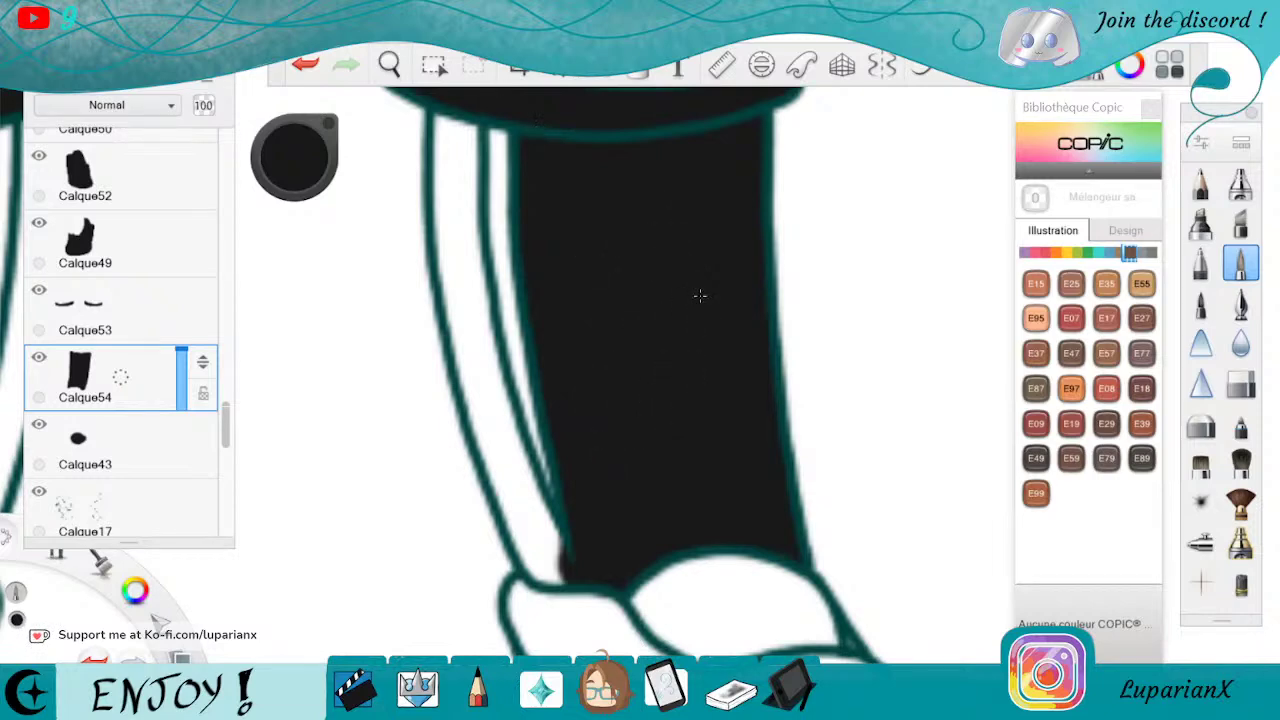
# Lower the opacity of Calque54 and add a new layer directly below it
pyautogui.press('space')
pyautogui.moveTo(640, 364); pyautogui.dragTo(737, 497)
pyautogui.moveTo(680, 464)
pyautogui.mouseDown()
pyautogui.moveTo(698, 452)
pyautogui.moveTo(743, 311)
pyautogui.mouseUp()
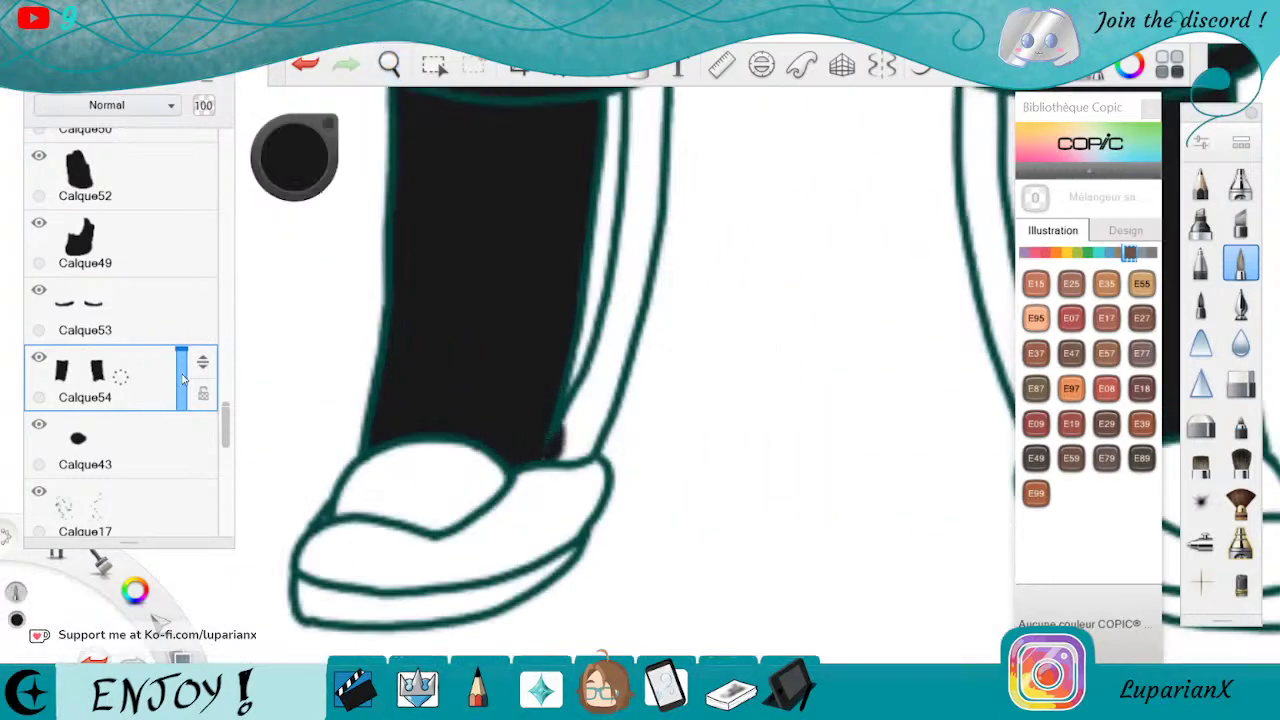
pyautogui.click(182, 377)
pyautogui.moveTo(163, 450); pyautogui.dragTo(194, 338)
# Paint the wide strip along the left shin's inner edge near-black on Calque55, leaving the narrow stripe white
pyautogui.moveTo(556, 440)
pyautogui.mouseDown()
pyautogui.moveTo(551, 449)
pyautogui.moveTo(610, 342)
pyautogui.moveTo(560, 455)
pyautogui.moveTo(606, 398)
pyautogui.moveTo(622, 335)
pyautogui.mouseUp()
pyautogui.click(390, 65)
pyautogui.moveTo(691, 253)
pyautogui.mouseDown()
pyautogui.moveTo(703, 257)
pyautogui.moveTo(717, 440)
pyautogui.mouseUp()
pyautogui.click(729, 374)
pyautogui.moveTo(661, 278)
pyautogui.mouseDown()
pyautogui.moveTo(655, 482)
pyautogui.moveTo(670, 404)
pyautogui.moveTo(650, 515)
pyautogui.moveTo(628, 532)
pyautogui.moveTo(670, 404)
pyautogui.mouseUp()
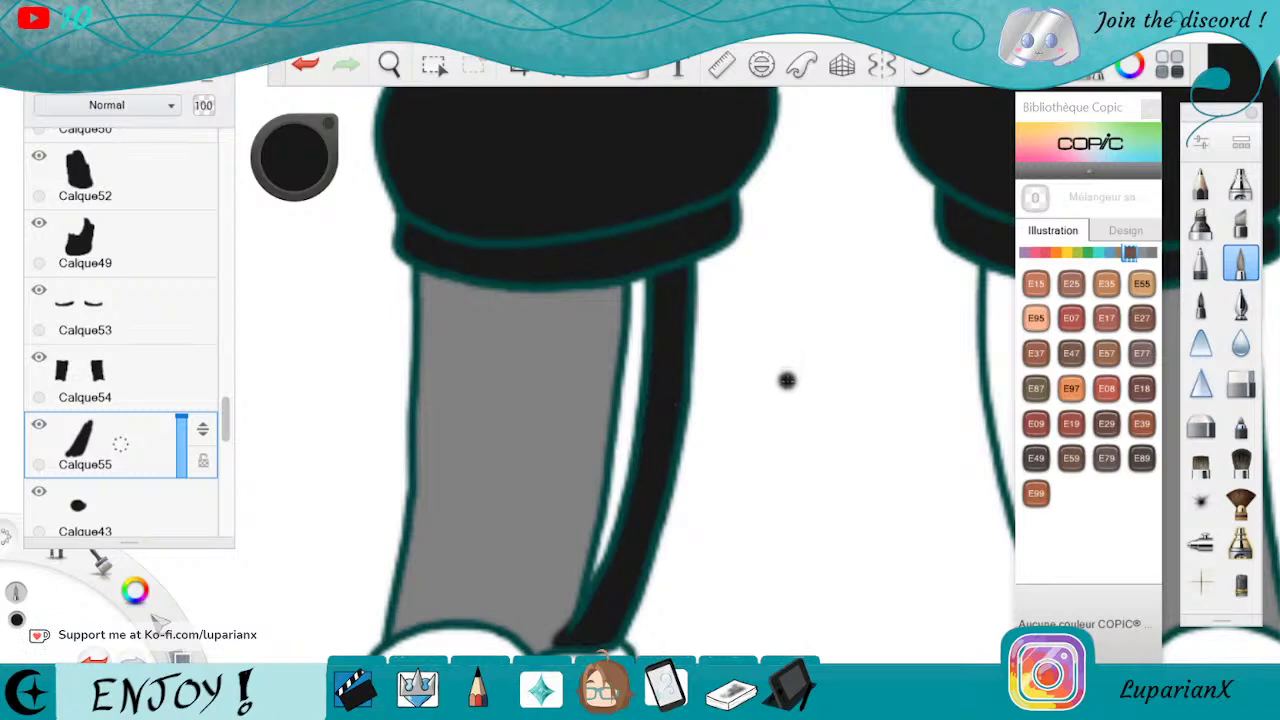
# Paint the wide strip along the right shin's inner edge near-black, leaving the narrow stripe white
pyautogui.press('space')
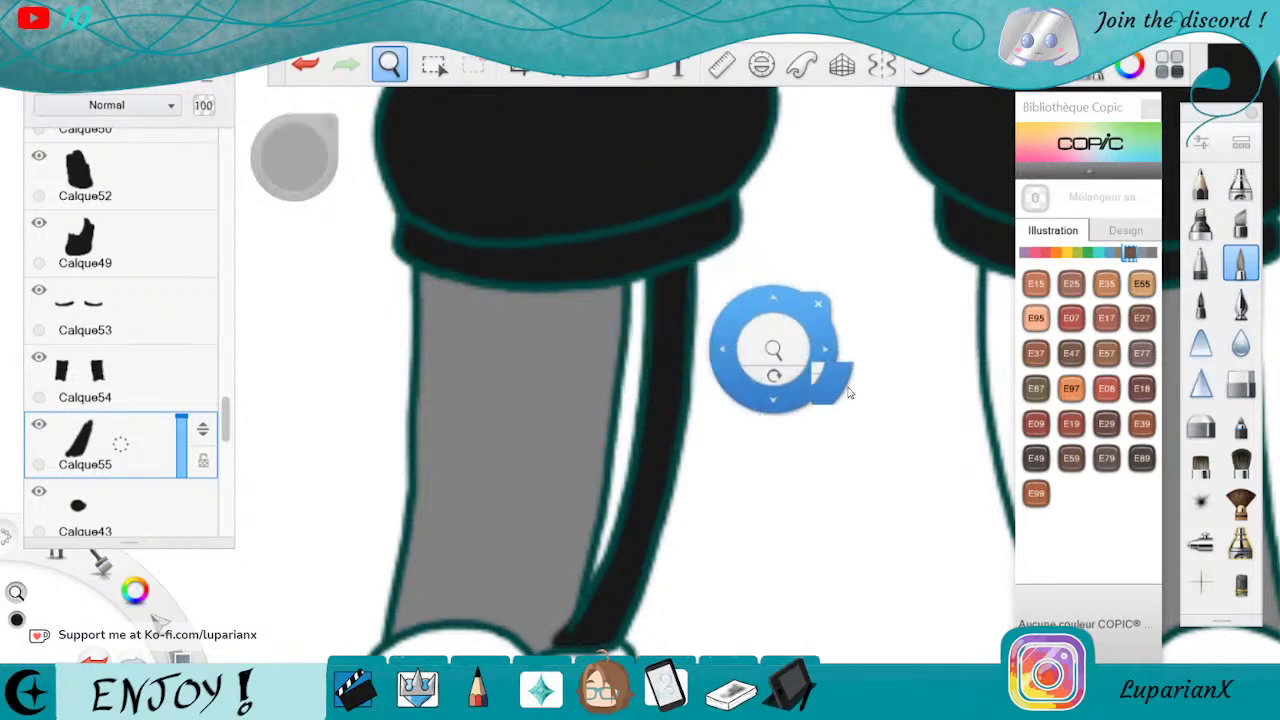
pyautogui.moveTo(826, 384); pyautogui.dragTo(600, 366)
pyautogui.moveTo(880, 432); pyautogui.dragTo(751, 385)
pyautogui.moveTo(765, 458); pyautogui.dragTo(846, 487)
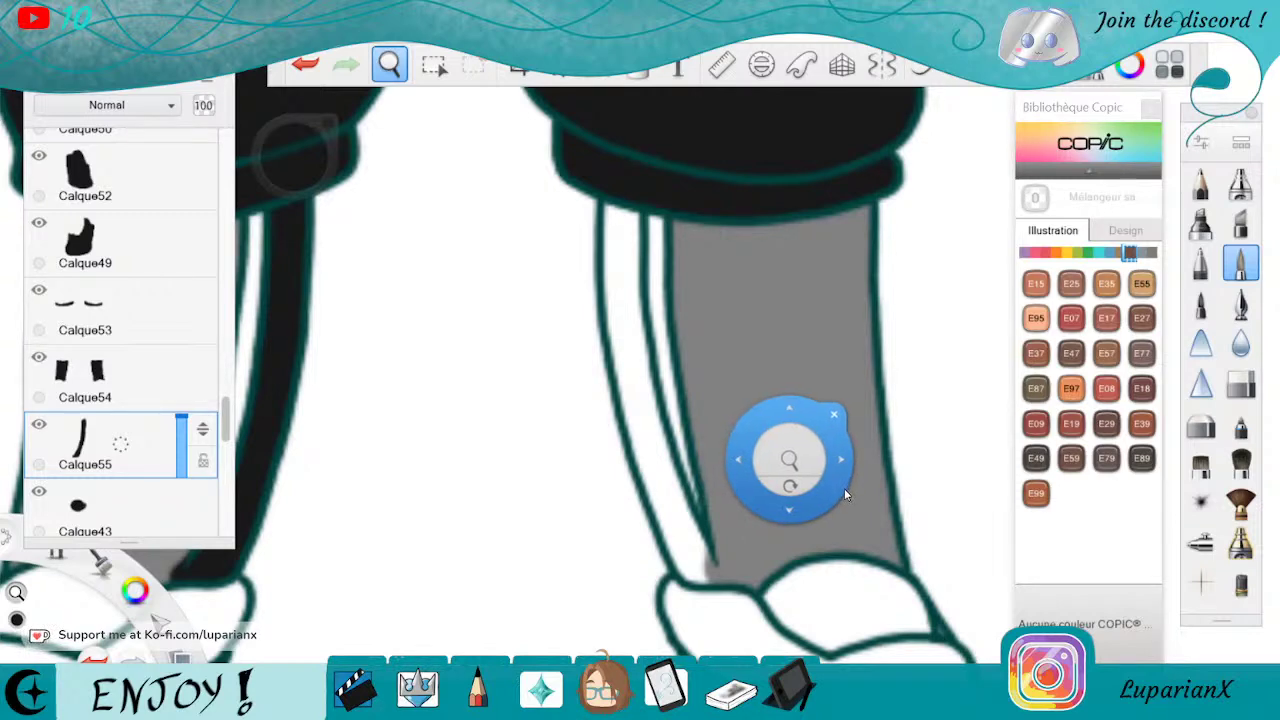
pyautogui.moveTo(897, 522); pyautogui.dragTo(859, 522)
pyautogui.moveTo(575, 226)
pyautogui.mouseDown()
pyautogui.moveTo(570, 278)
pyautogui.moveTo(568, 214)
pyautogui.moveTo(580, 290)
pyautogui.moveTo(581, 218)
pyautogui.moveTo(620, 445)
pyautogui.moveTo(668, 580)
pyautogui.moveTo(638, 540)
pyautogui.moveTo(584, 370)
pyautogui.mouseUp()
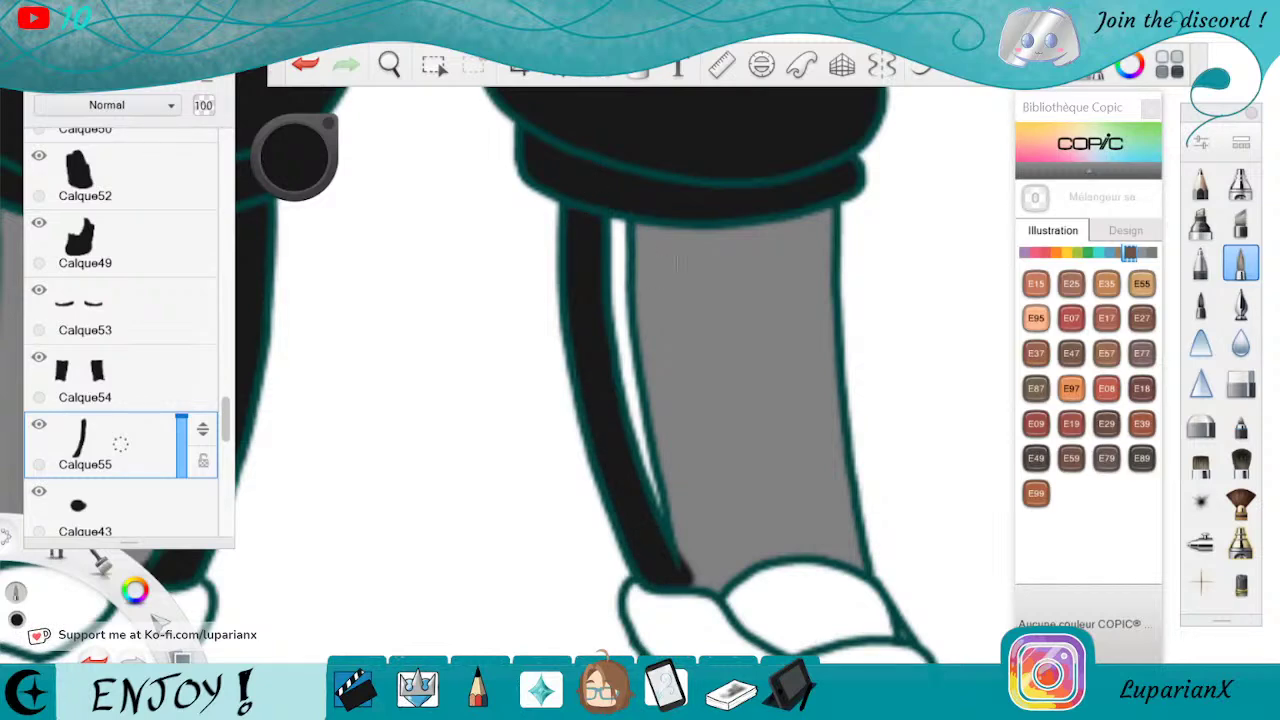
# Restore Calque54 to full opacity and add a new layer between Calque55 and Calque43
pyautogui.click(85, 375)
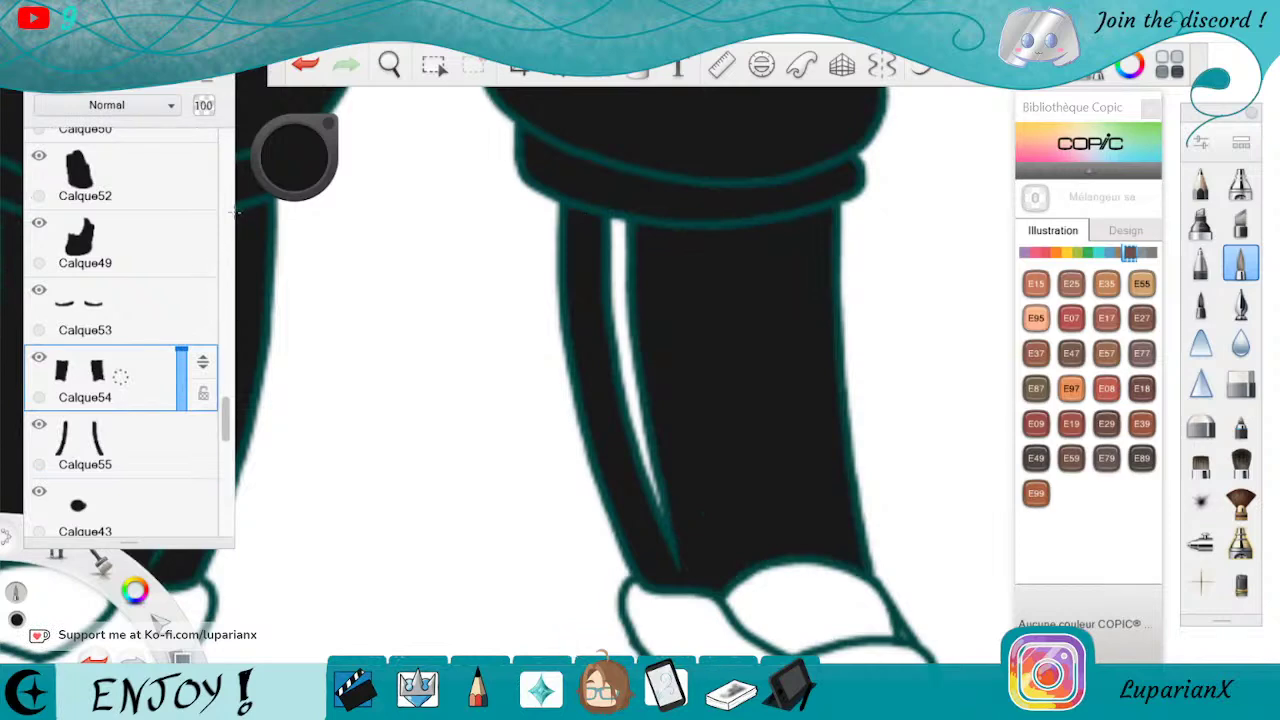
pyautogui.click(390, 64)
pyautogui.moveTo(440, 140)
pyautogui.mouseDown()
pyautogui.moveTo(400, 403)
pyautogui.moveTo(608, 580)
pyautogui.mouseUp()
pyautogui.click(706, 464)
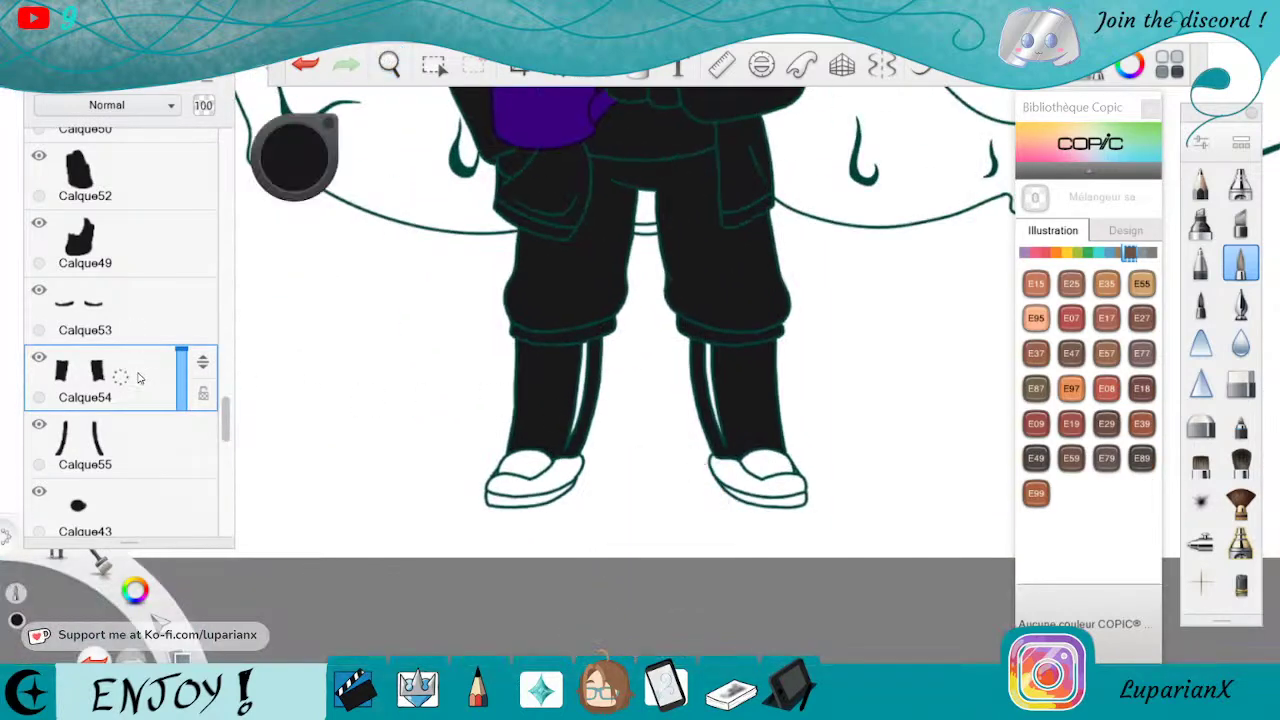
pyautogui.moveTo(225, 408); pyautogui.dragTo(225, 430)
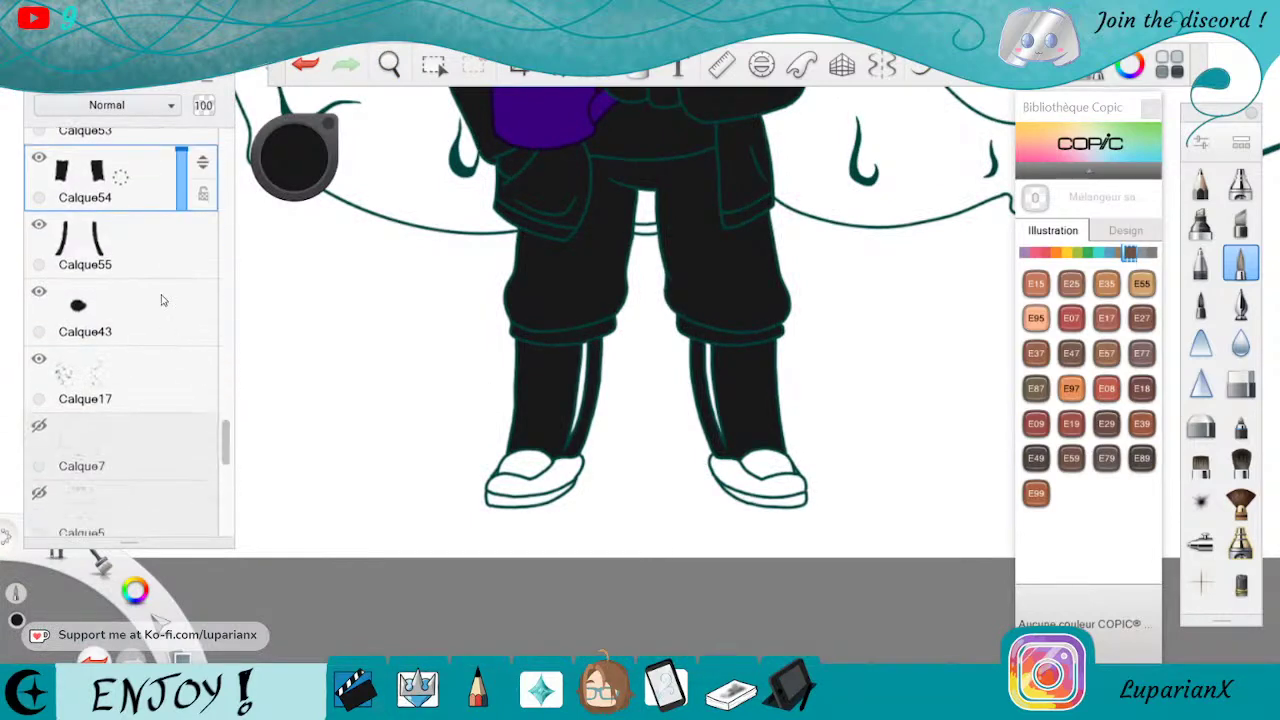
pyautogui.click(159, 312)
pyautogui.hotkey('ctrl', 'l')
# Paint the left shoe's rounded upper panel near-black on Calque56
pyautogui.click(398, 68)
pyautogui.moveTo(548, 494); pyautogui.dragTo(700, 530)
pyautogui.moveTo(731, 459); pyautogui.dragTo(811, 242)
pyautogui.moveTo(593, 588); pyautogui.dragTo(786, 279)
pyautogui.moveTo(776, 370); pyautogui.dragTo(794, 314)
pyautogui.click(841, 273)
pyautogui.moveTo(537, 399); pyautogui.dragTo(537, 400)
pyautogui.moveTo(545, 410)
pyautogui.mouseDown()
pyautogui.moveTo(578, 300)
pyautogui.moveTo(630, 250)
pyautogui.moveTo(665, 250)
pyautogui.moveTo(666, 392)
pyautogui.moveTo(558, 510)
pyautogui.mouseUp()
pyautogui.moveTo(565, 450)
pyautogui.mouseDown()
pyautogui.moveTo(645, 360)
pyautogui.moveTo(630, 320)
pyautogui.moveTo(645, 280)
pyautogui.moveTo(655, 285)
pyautogui.mouseUp()
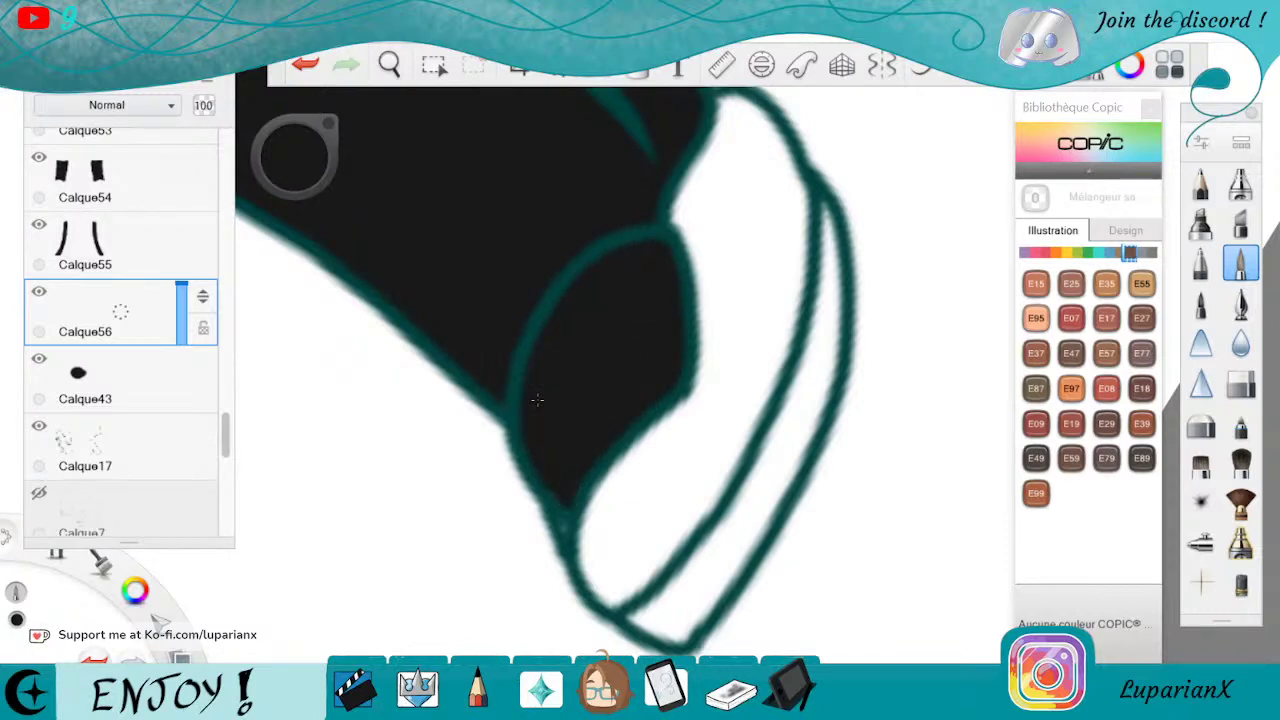
# Paint the left shoe's sole near-black and erase the paint spilling over its edge line
pyautogui.moveTo(828, 212)
pyautogui.mouseDown()
pyautogui.moveTo(822, 300)
pyautogui.moveTo(828, 226)
pyautogui.moveTo(775, 440)
pyautogui.moveTo(715, 555)
pyautogui.moveTo(802, 438)
pyautogui.mouseUp()
pyautogui.moveTo(715, 555)
pyautogui.mouseDown()
pyautogui.moveTo(665, 635)
pyautogui.moveTo(635, 615)
pyautogui.moveTo(705, 560)
pyautogui.moveTo(700, 510)
pyautogui.mouseUp()
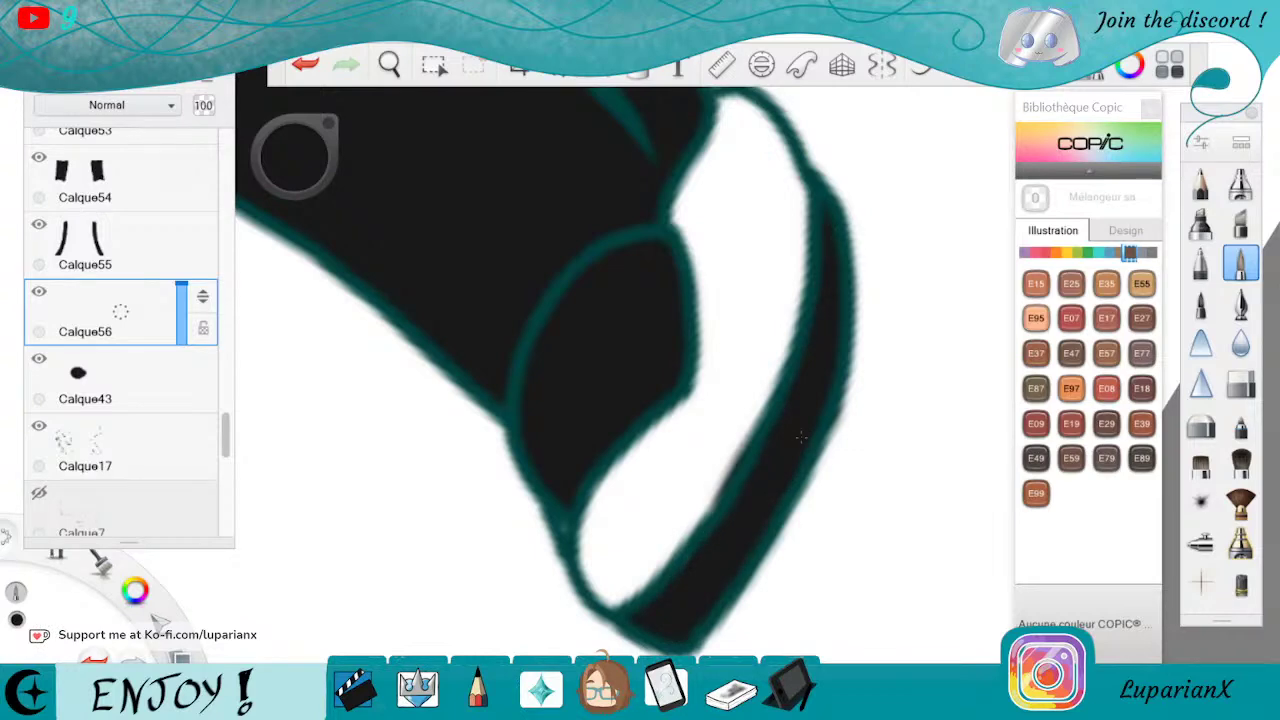
pyautogui.click(1226, 391)
pyautogui.moveTo(745, 437)
pyautogui.mouseDown()
pyautogui.moveTo(706, 513)
pyautogui.moveTo(757, 415)
pyautogui.mouseUp()
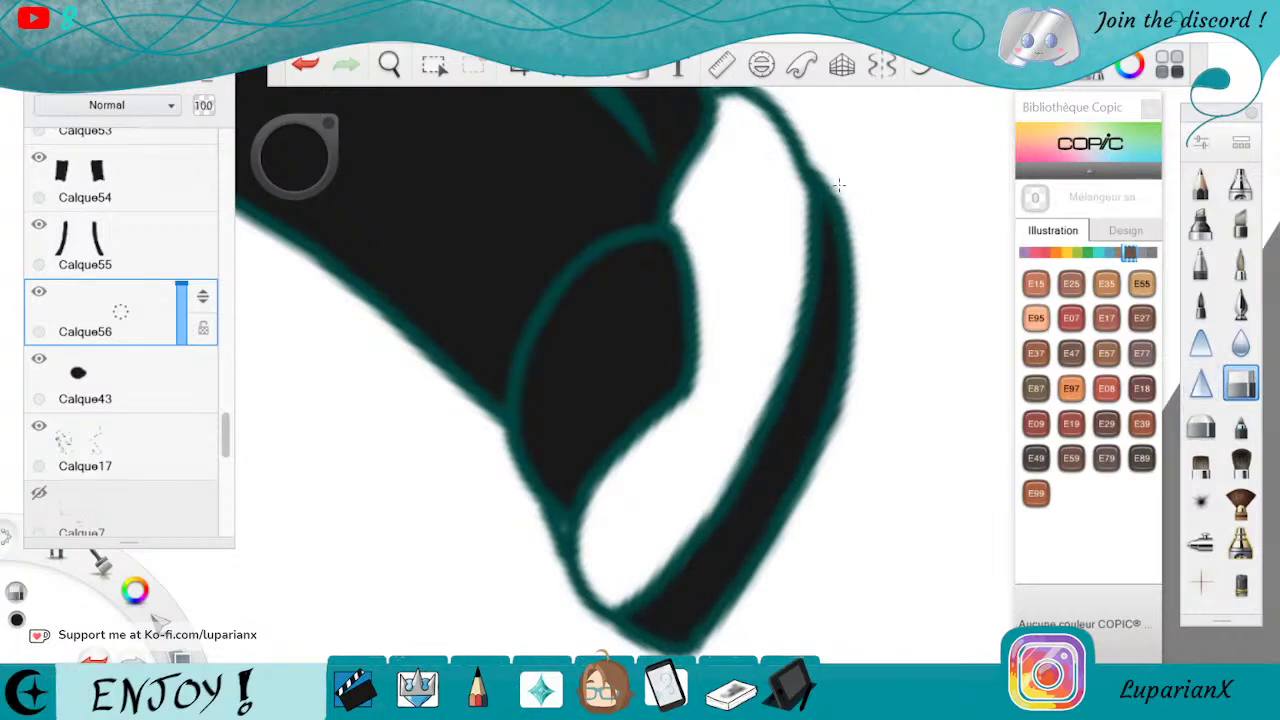
# Paint the right shoe's rounded upper panel and its sole near-black on Calque56, leaving the middle band white
pyautogui.press('space')
pyautogui.moveTo(445, 136)
pyautogui.mouseDown()
pyautogui.moveTo(762, 210)
pyautogui.moveTo(896, 373)
pyautogui.moveTo(792, 432)
pyautogui.moveTo(860, 314)
pyautogui.mouseUp()
pyautogui.click(1239, 264)
pyautogui.moveTo(840, 234)
pyautogui.mouseDown()
pyautogui.moveTo(815, 290)
pyautogui.moveTo(820, 330)
pyautogui.moveTo(765, 395)
pyautogui.moveTo(698, 420)
pyautogui.moveTo(678, 482)
pyautogui.moveTo(757, 389)
pyautogui.moveTo(650, 500)
pyautogui.moveTo(562, 542)
pyautogui.mouseUp()
pyautogui.moveTo(678, 214)
pyautogui.mouseDown()
pyautogui.moveTo(662, 250)
pyautogui.moveTo(692, 216)
pyautogui.moveTo(620, 220)
pyautogui.moveTo(556, 272)
pyautogui.mouseUp()
pyautogui.moveTo(620, 232)
pyautogui.mouseDown()
pyautogui.moveTo(535, 290)
pyautogui.moveTo(515, 360)
pyautogui.moveTo(525, 395)
pyautogui.moveTo(610, 370)
pyautogui.moveTo(655, 320)
pyautogui.moveTo(640, 228)
pyautogui.moveTo(595, 365)
pyautogui.moveTo(605, 240)
pyautogui.moveTo(560, 375)
pyautogui.moveTo(550, 290)
pyautogui.mouseUp()
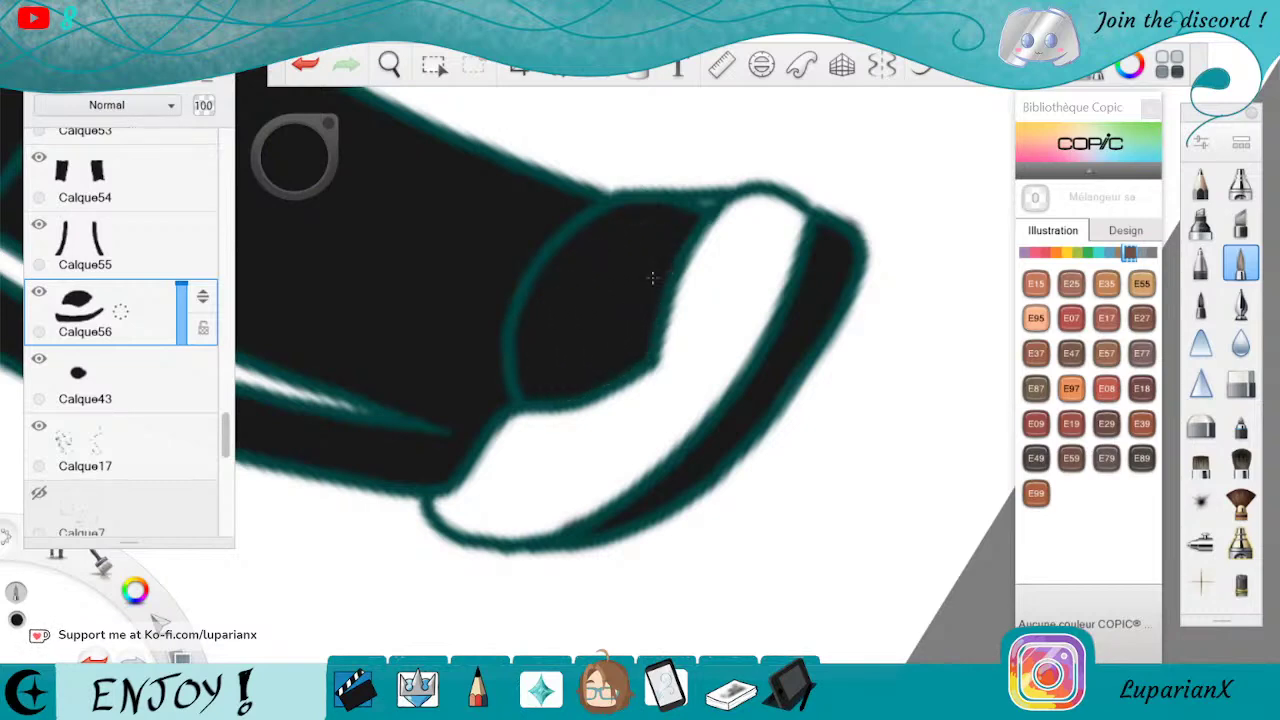
pyautogui.click(1240, 383)
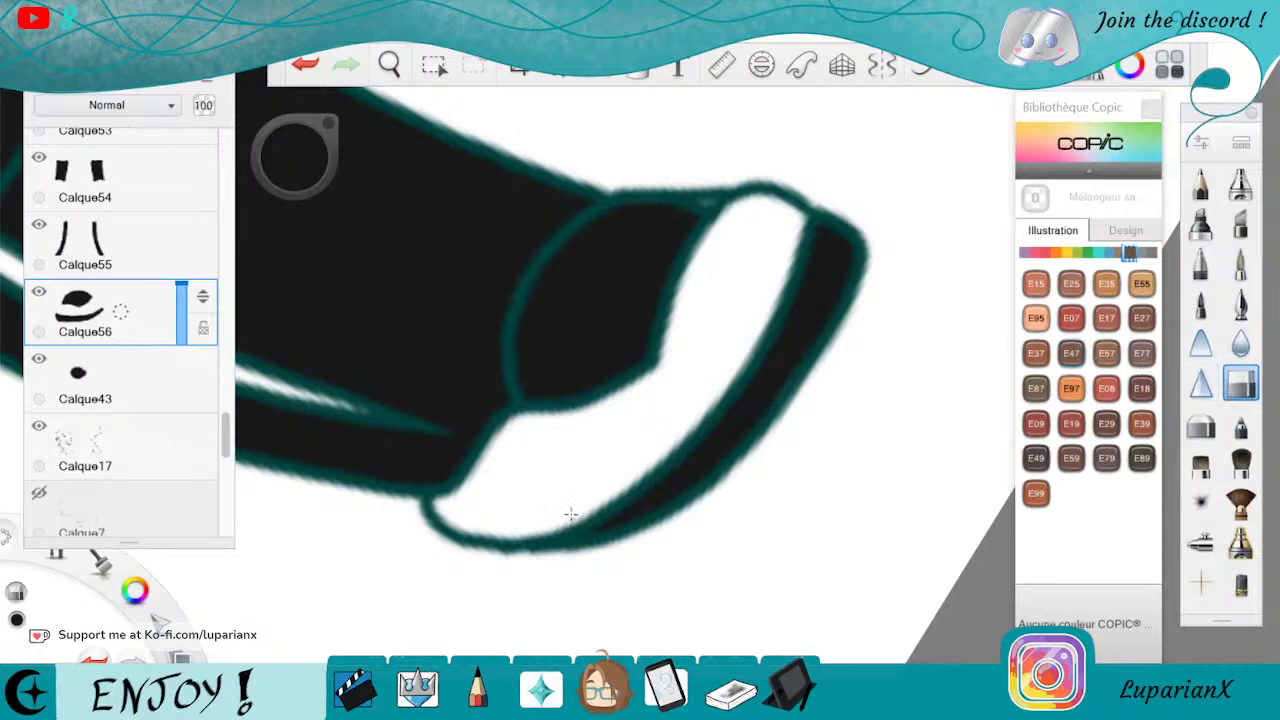
# Add a new layer between Calque56 and Calque43 and paint the right shoe's middle band near-black on it
pyautogui.click(200, 330)
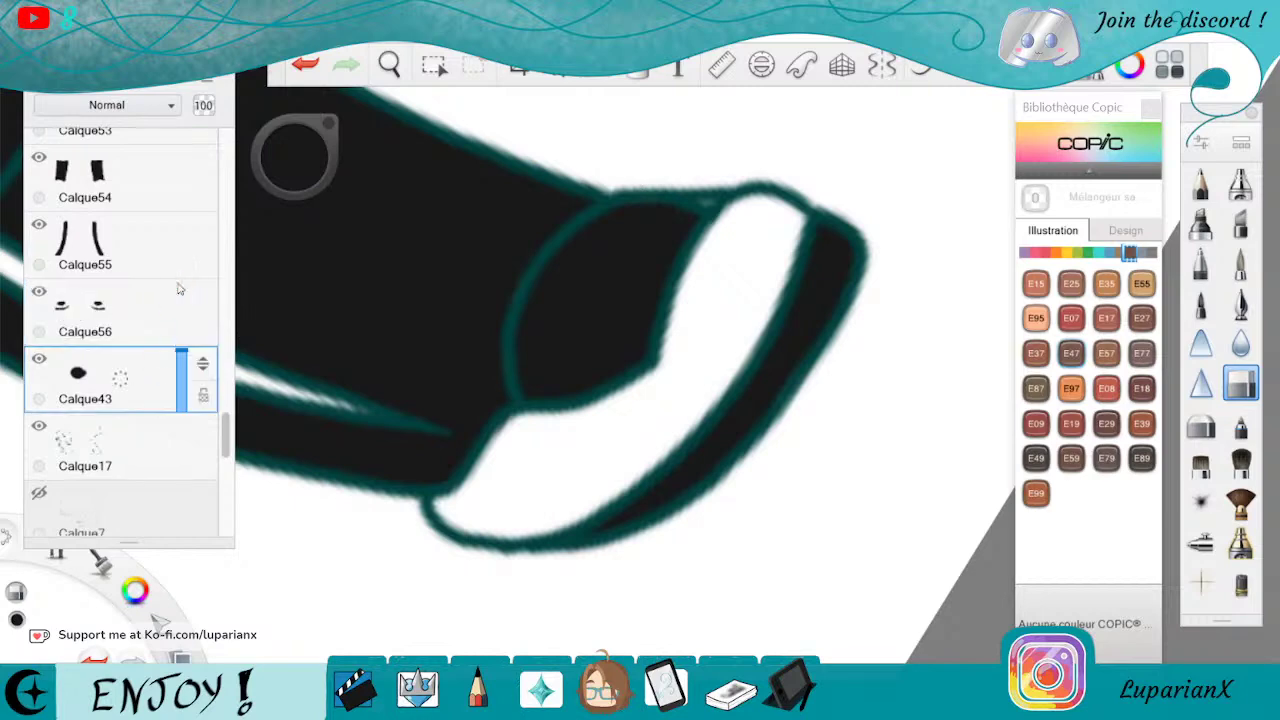
pyautogui.click(1240, 262)
pyautogui.moveTo(735, 225)
pyautogui.mouseDown()
pyautogui.moveTo(695, 275)
pyautogui.moveTo(785, 205)
pyautogui.moveTo(745, 212)
pyautogui.mouseUp()
pyautogui.moveTo(780, 260)
pyautogui.mouseDown()
pyautogui.moveTo(737, 355)
pyautogui.moveTo(720, 330)
pyautogui.moveTo(690, 335)
pyautogui.moveTo(668, 365)
pyautogui.moveTo(660, 445)
pyautogui.moveTo(575, 515)
pyautogui.moveTo(490, 535)
pyautogui.moveTo(445, 512)
pyautogui.moveTo(530, 412)
pyautogui.moveTo(600, 405)
pyautogui.moveTo(650, 375)
pyautogui.moveTo(545, 520)
pyautogui.moveTo(520, 500)
pyautogui.moveTo(480, 500)
pyautogui.moveTo(540, 440)
pyautogui.mouseUp()
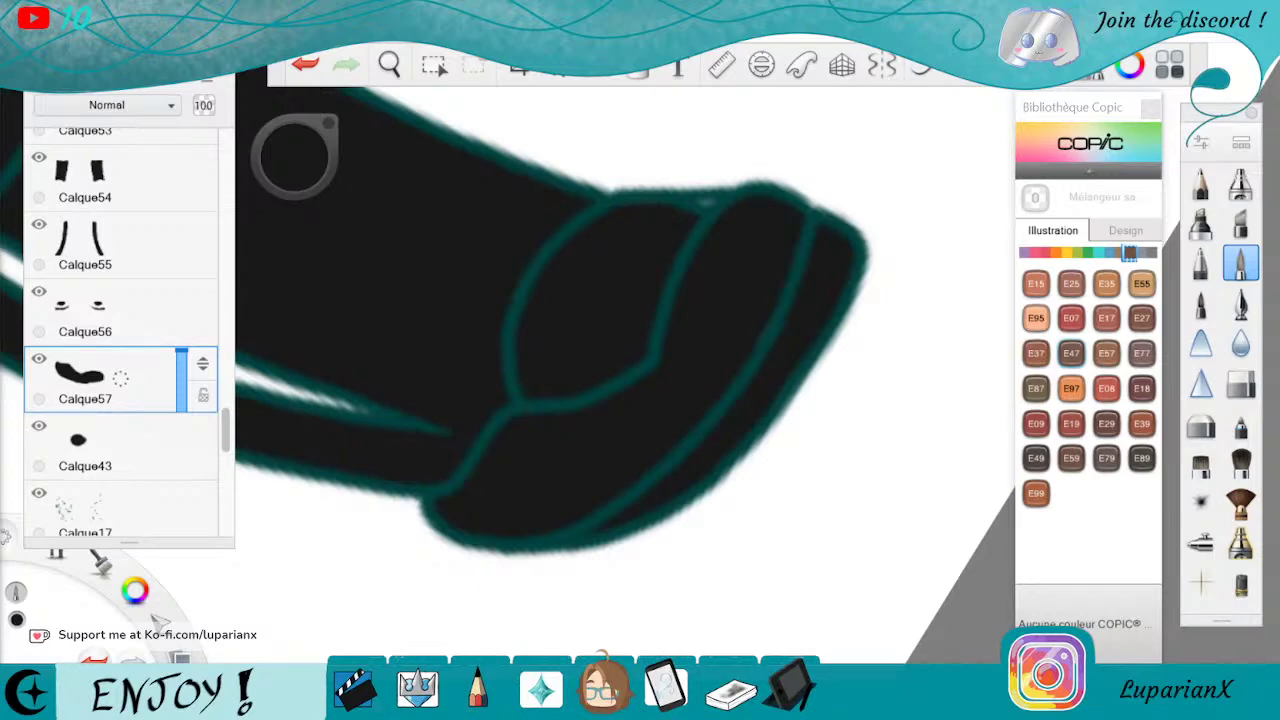
# Paint near-black edges inside the upper end of the left shoe's white middle band on Calque57
pyautogui.click(389, 64)
pyautogui.moveTo(450, 300); pyautogui.dragTo(389, 463)
pyautogui.moveTo(429, 394); pyautogui.dragTo(653, 301)
pyautogui.moveTo(585, 344); pyautogui.dragTo(868, 467)
pyautogui.click(908, 423)
pyautogui.moveTo(627, 262)
pyautogui.mouseDown()
pyautogui.moveTo(682, 118)
pyautogui.moveTo(754, 232)
pyautogui.mouseUp()
pyautogui.moveTo(643, 206); pyautogui.dragTo(747, 243)
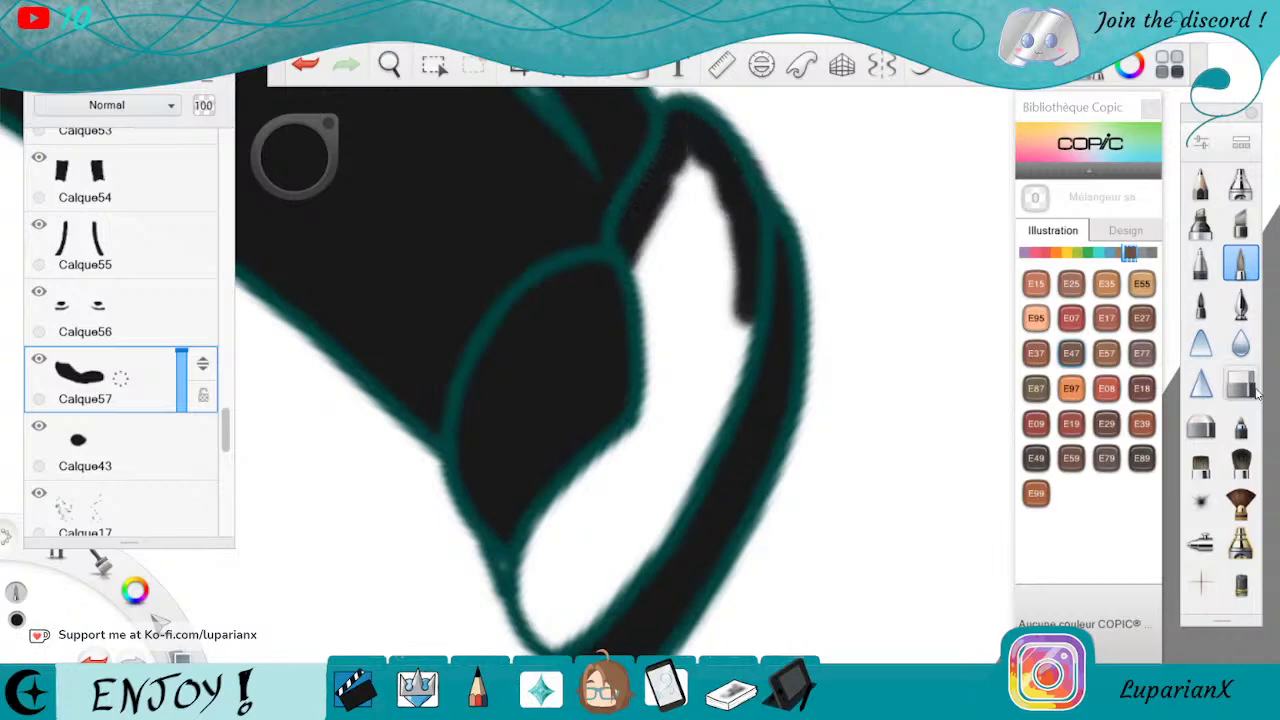
pyautogui.click(1252, 388)
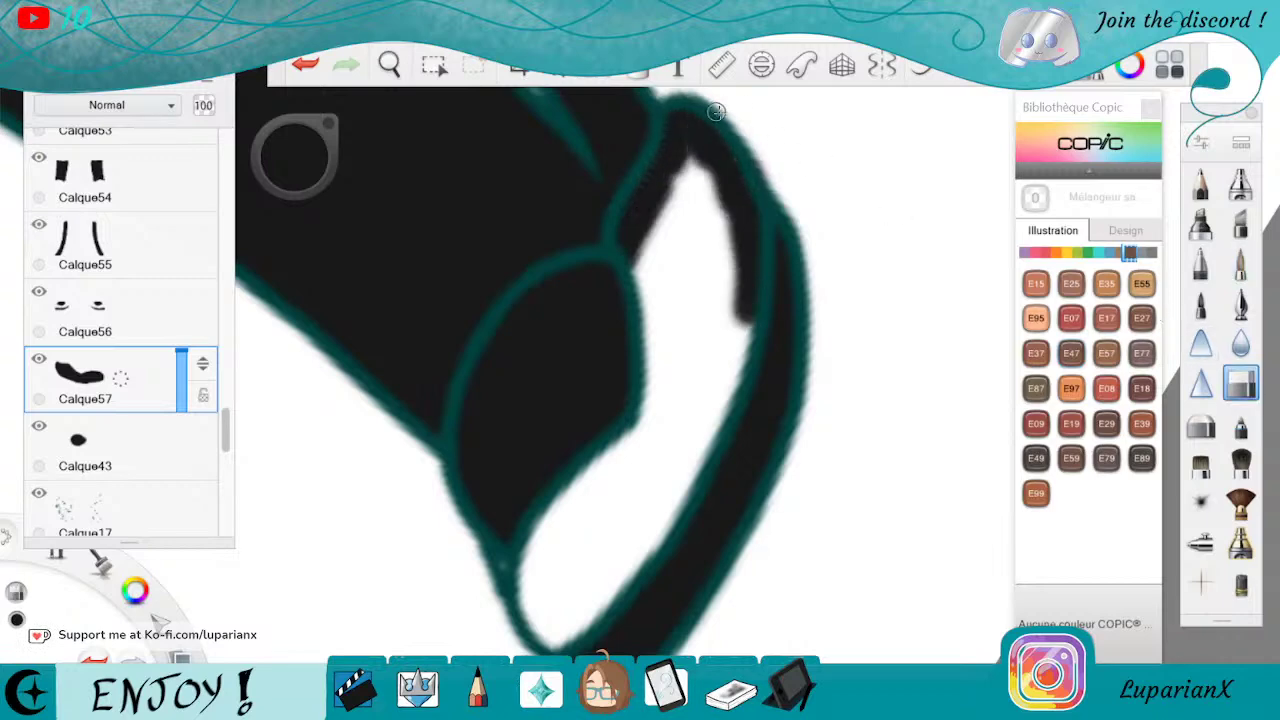
# Fill the rest of the left shoe's middle band near-black and add a new layer between Calque57 and Calque43
pyautogui.click(1240, 264)
pyautogui.moveTo(710, 168)
pyautogui.mouseDown()
pyautogui.moveTo(647, 278)
pyautogui.moveTo(660, 420)
pyautogui.mouseUp()
pyautogui.moveTo(700, 250); pyautogui.dragTo(650, 425)
pyautogui.moveTo(715, 185); pyautogui.dragTo(660, 440)
pyautogui.moveTo(730, 230)
pyautogui.mouseDown()
pyautogui.moveTo(730, 330)
pyautogui.moveTo(690, 450)
pyautogui.mouseUp()
pyautogui.moveTo(745, 320)
pyautogui.mouseDown()
pyautogui.moveTo(660, 510)
pyautogui.moveTo(550, 630)
pyautogui.moveTo(530, 595)
pyautogui.moveTo(615, 465)
pyautogui.moveTo(670, 428)
pyautogui.moveTo(610, 500)
pyautogui.mouseUp()
pyautogui.moveTo(670, 440); pyautogui.dragTo(558, 602)
pyautogui.moveTo(146, 443); pyautogui.dragTo(159, 358)
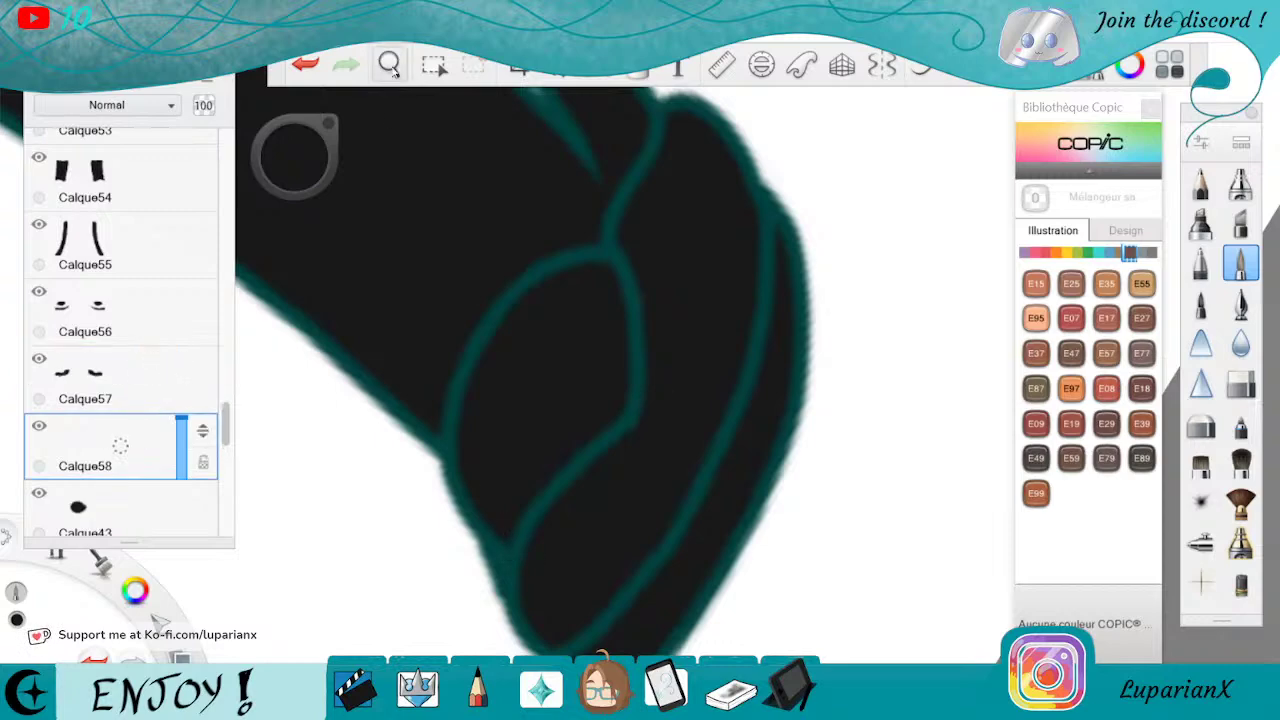
# Paint the remaining parts of both shoes black on layer Calque58
pyautogui.click(388, 66)
pyautogui.moveTo(443, 130); pyautogui.dragTo(491, 280)
pyautogui.moveTo(564, 214); pyautogui.dragTo(643, 514)
pyautogui.click(727, 384)
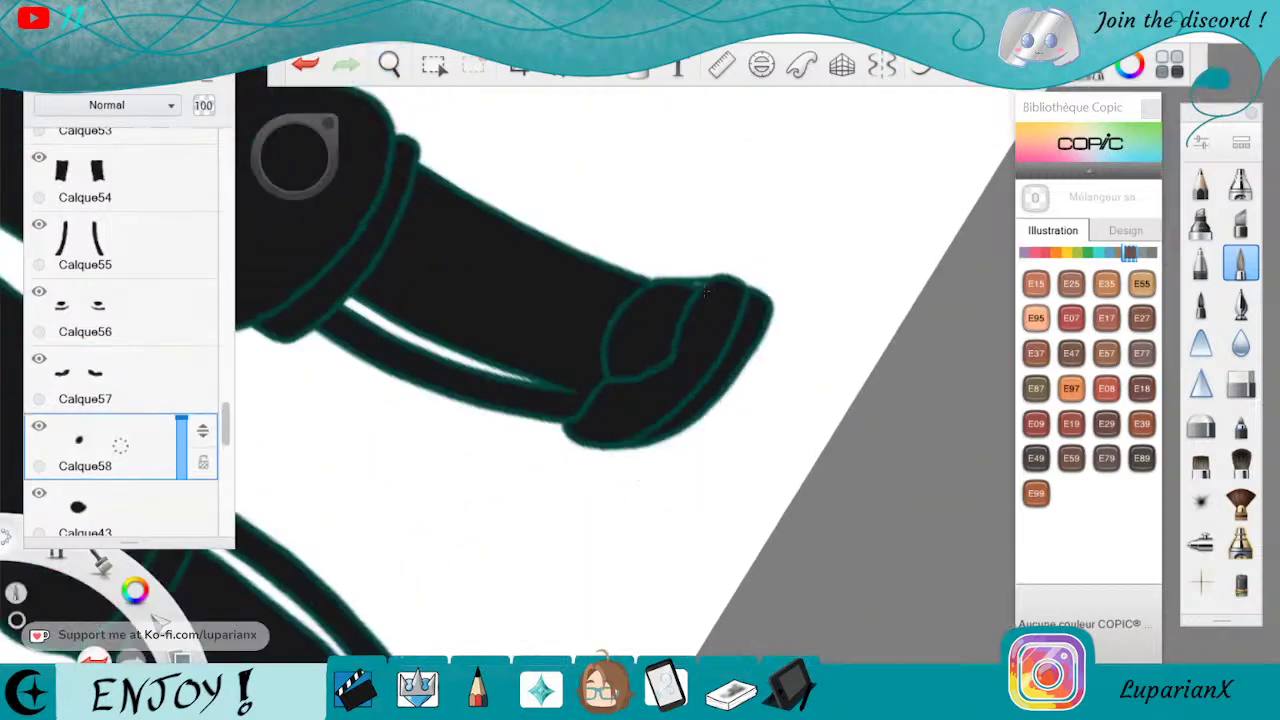
pyautogui.click(389, 66)
pyautogui.moveTo(421, 112); pyautogui.dragTo(436, 250)
pyautogui.moveTo(350, 305); pyautogui.dragTo(628, 505)
pyautogui.moveTo(701, 483); pyautogui.dragTo(562, 502)
pyautogui.moveTo(741, 388); pyautogui.dragTo(697, 516)
pyautogui.click(715, 491)
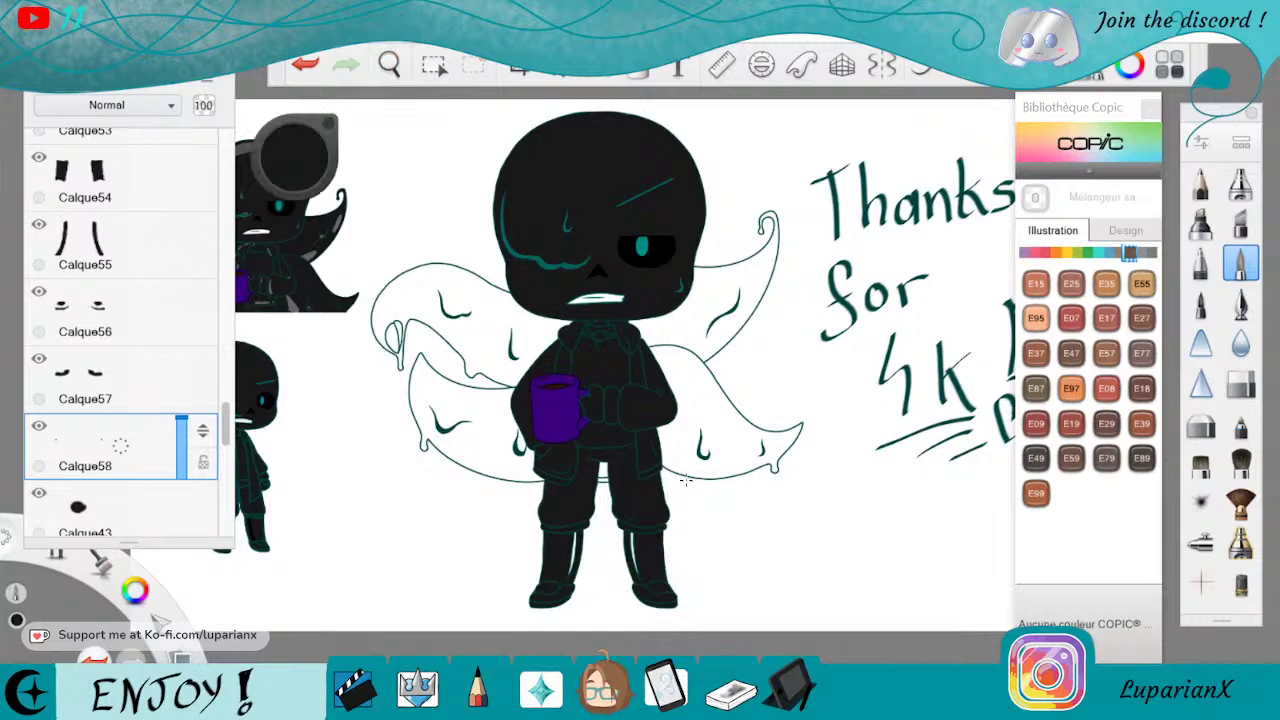
# Add a new layer and place it directly above Calque43
pyautogui.moveTo(226, 422); pyautogui.dragTo(169, 363)
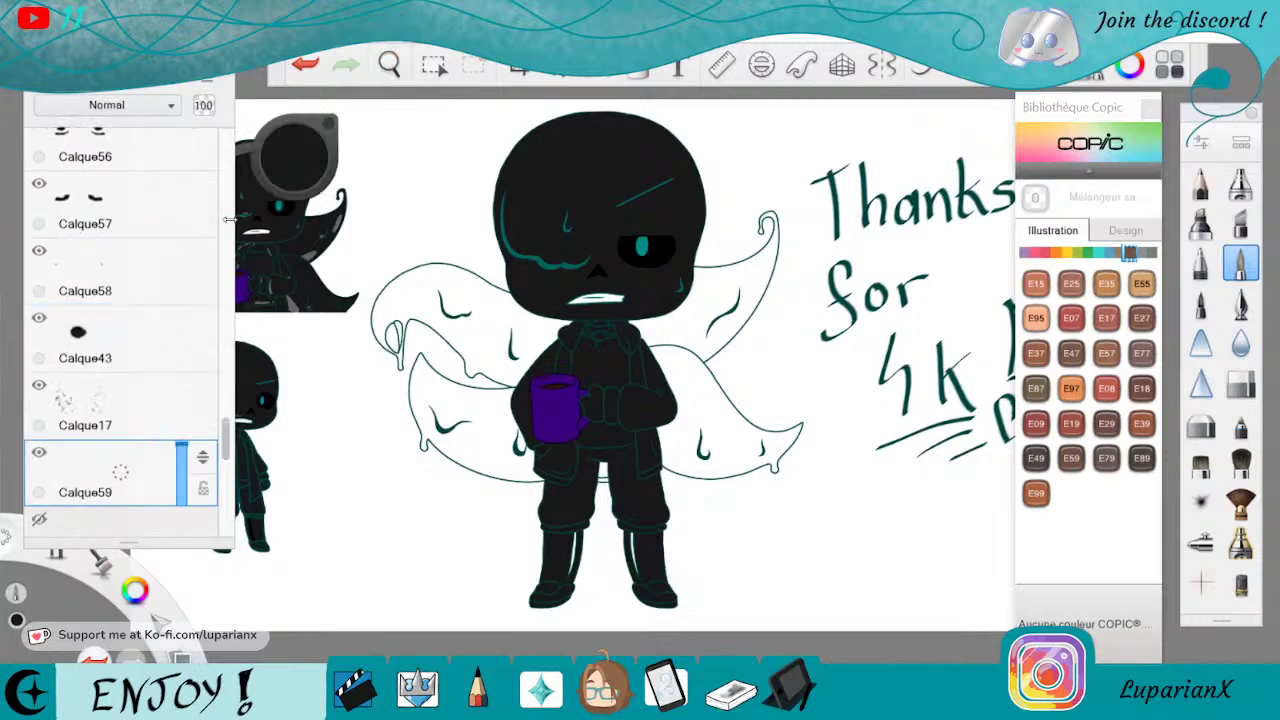
pyautogui.click(389, 65)
pyautogui.moveTo(630, 410); pyautogui.dragTo(480, 470)
pyautogui.moveTo(536, 553); pyautogui.dragTo(637, 366)
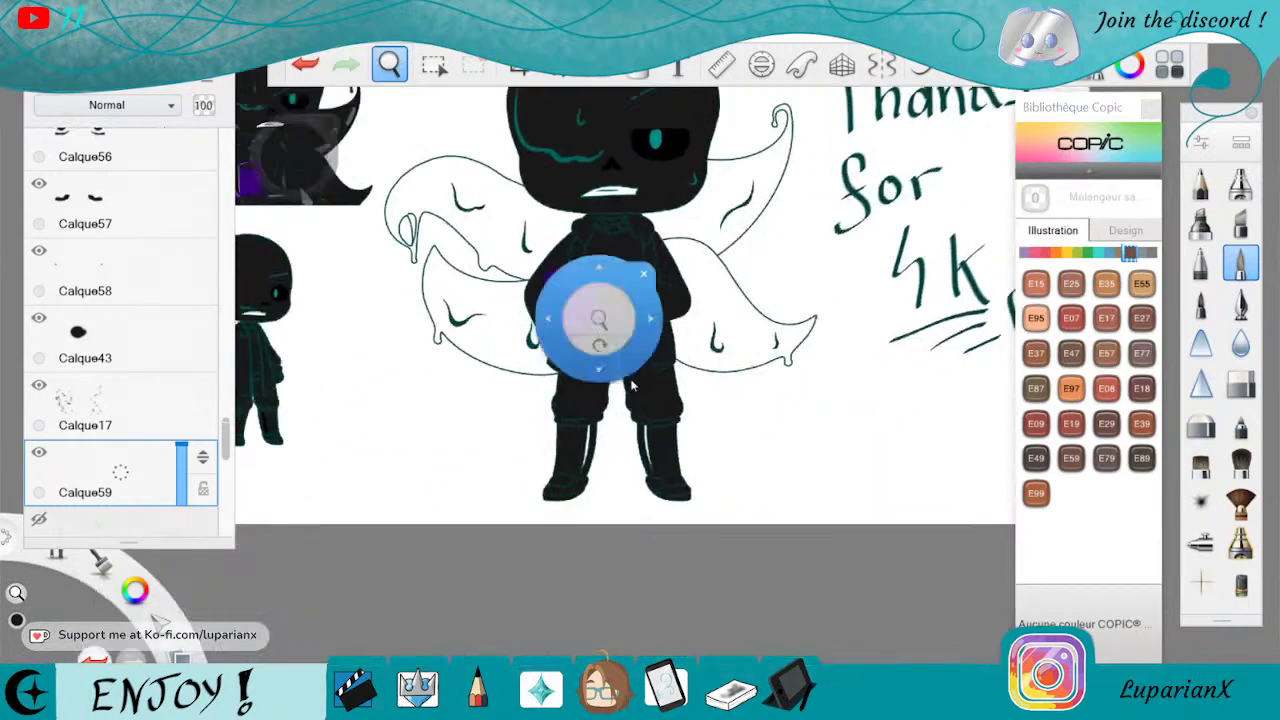
pyautogui.moveTo(632, 460); pyautogui.dragTo(657, 380)
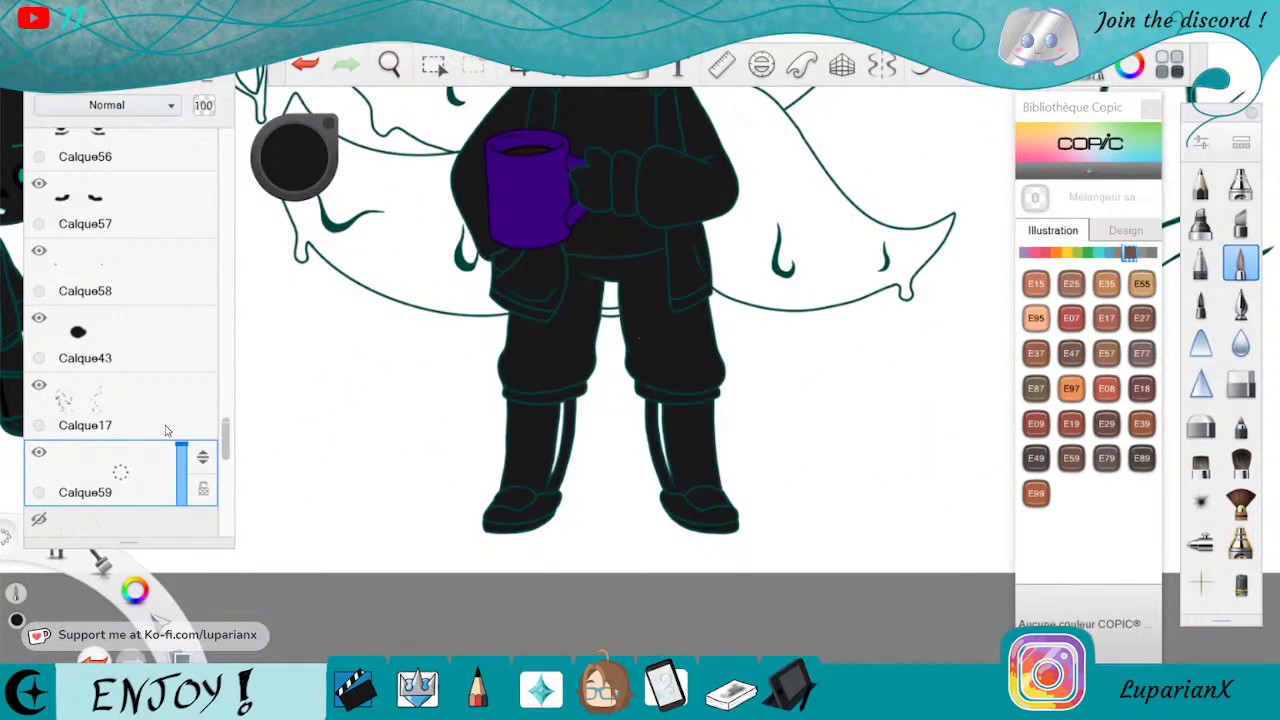
pyautogui.moveTo(200, 462); pyautogui.dragTo(200, 322)
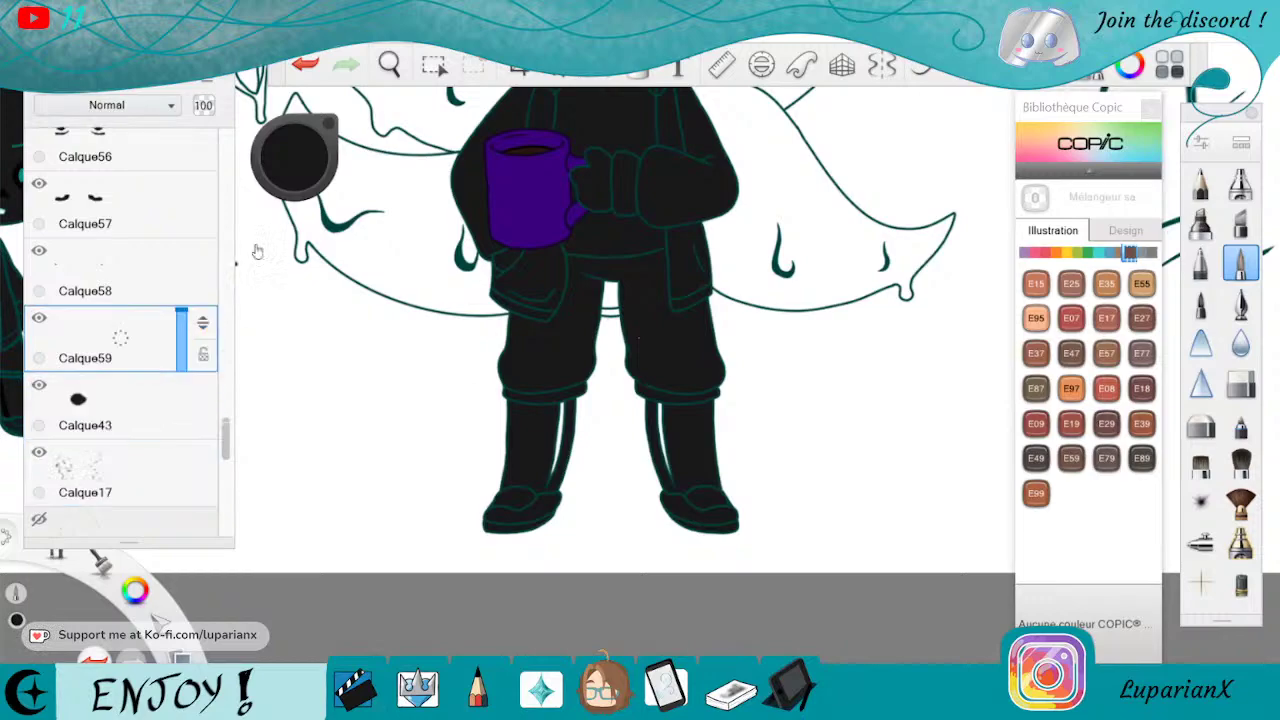
# Paint the two small white gaps at the top of the space between the legs black on the new layer
pyautogui.click(389, 63)
pyautogui.moveTo(634, 354)
pyautogui.mouseDown()
pyautogui.moveTo(704, 335)
pyautogui.moveTo(676, 488)
pyautogui.moveTo(510, 436)
pyautogui.moveTo(497, 446)
pyautogui.moveTo(591, 253)
pyautogui.moveTo(628, 354)
pyautogui.mouseUp()
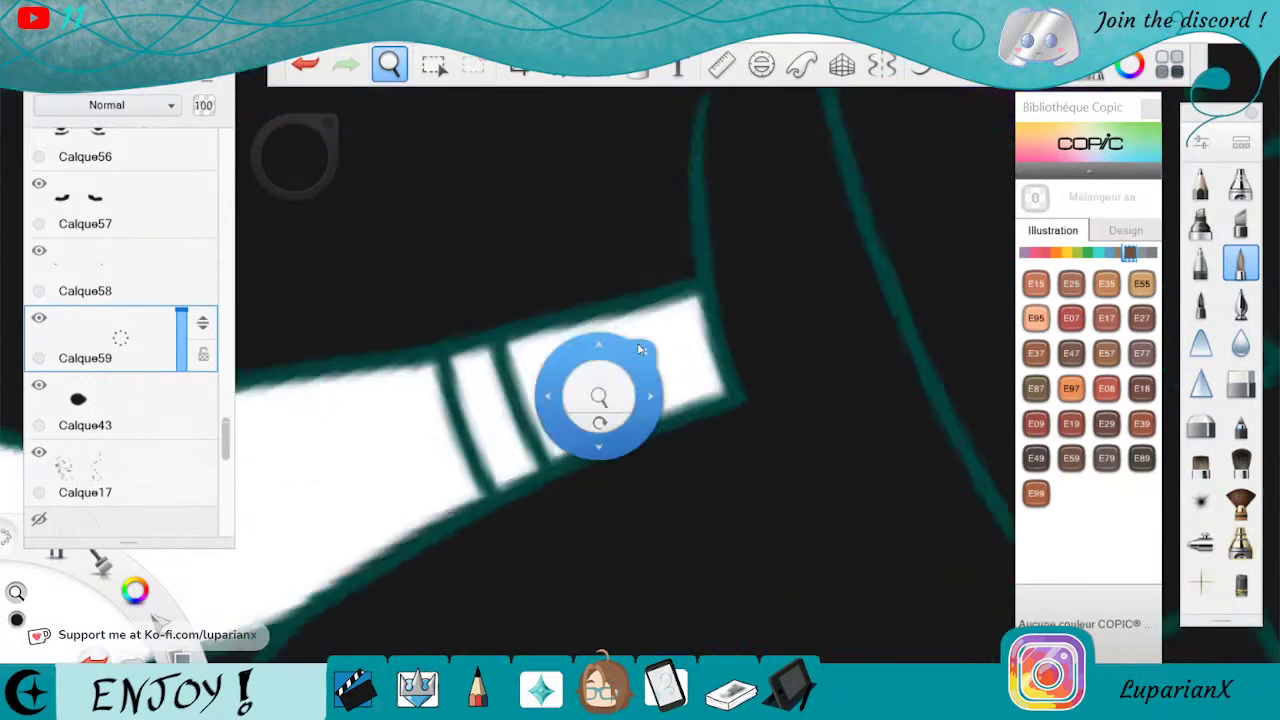
pyautogui.click(600, 354)
pyautogui.moveTo(463, 357)
pyautogui.mouseDown()
pyautogui.moveTo(512, 475)
pyautogui.moveTo(525, 462)
pyautogui.moveTo(530, 355)
pyautogui.moveTo(582, 440)
pyautogui.moveTo(590, 335)
pyautogui.mouseUp()
pyautogui.moveTo(600, 420)
pyautogui.mouseDown()
pyautogui.moveTo(640, 330)
pyautogui.moveTo(680, 400)
pyautogui.moveTo(710, 310)
pyautogui.moveTo(705, 360)
pyautogui.mouseUp()
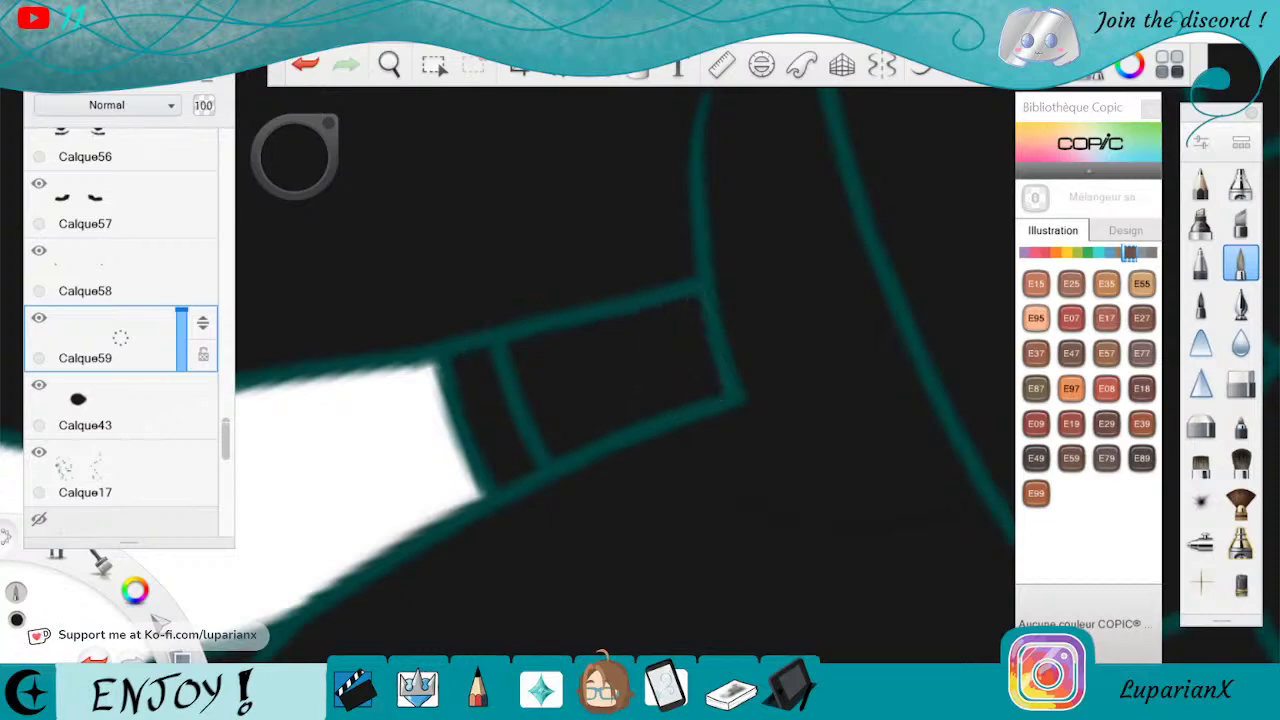
# On the layer below Calque17, paint a black band inside the lower-right tentacle's upper edge, starting at the arm
pyautogui.moveTo(157, 522); pyautogui.dragTo(160, 437)
pyautogui.click(390, 66)
pyautogui.moveTo(446, 175); pyautogui.dragTo(620, 465)
pyautogui.moveTo(617, 520)
pyautogui.mouseDown()
pyautogui.moveTo(800, 400)
pyautogui.moveTo(810, 215)
pyautogui.moveTo(697, 491)
pyautogui.moveTo(517, 486)
pyautogui.moveTo(808, 417)
pyautogui.mouseUp()
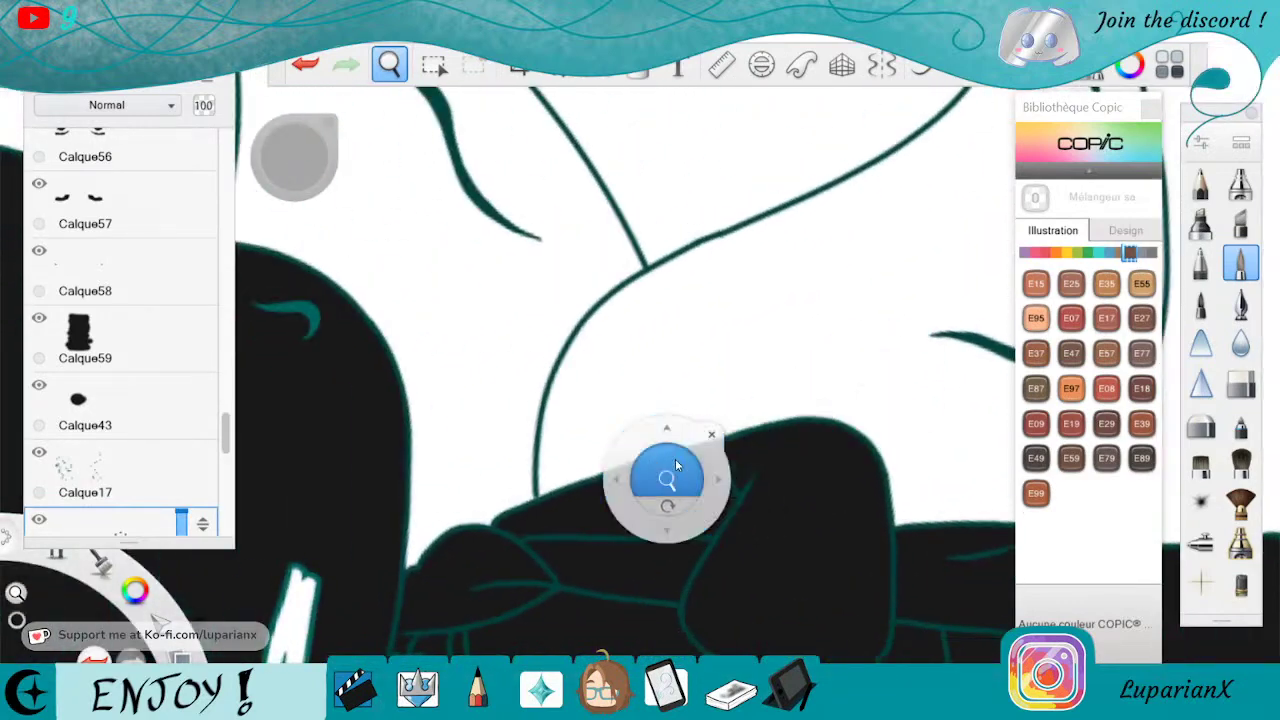
pyautogui.moveTo(677, 457); pyautogui.dragTo(726, 374)
pyautogui.click(739, 355)
pyautogui.moveTo(532, 280)
pyautogui.mouseDown()
pyautogui.moveTo(541, 224)
pyautogui.moveTo(462, 500)
pyautogui.moveTo(480, 414)
pyautogui.moveTo(496, 484)
pyautogui.moveTo(518, 330)
pyautogui.moveTo(572, 228)
pyautogui.moveTo(682, 171)
pyautogui.moveTo(750, 116)
pyautogui.moveTo(600, 188)
pyautogui.moveTo(584, 176)
pyautogui.moveTo(772, 92)
pyautogui.moveTo(826, 92)
pyautogui.mouseUp()
pyautogui.moveTo(740, 140); pyautogui.dragTo(834, 94)
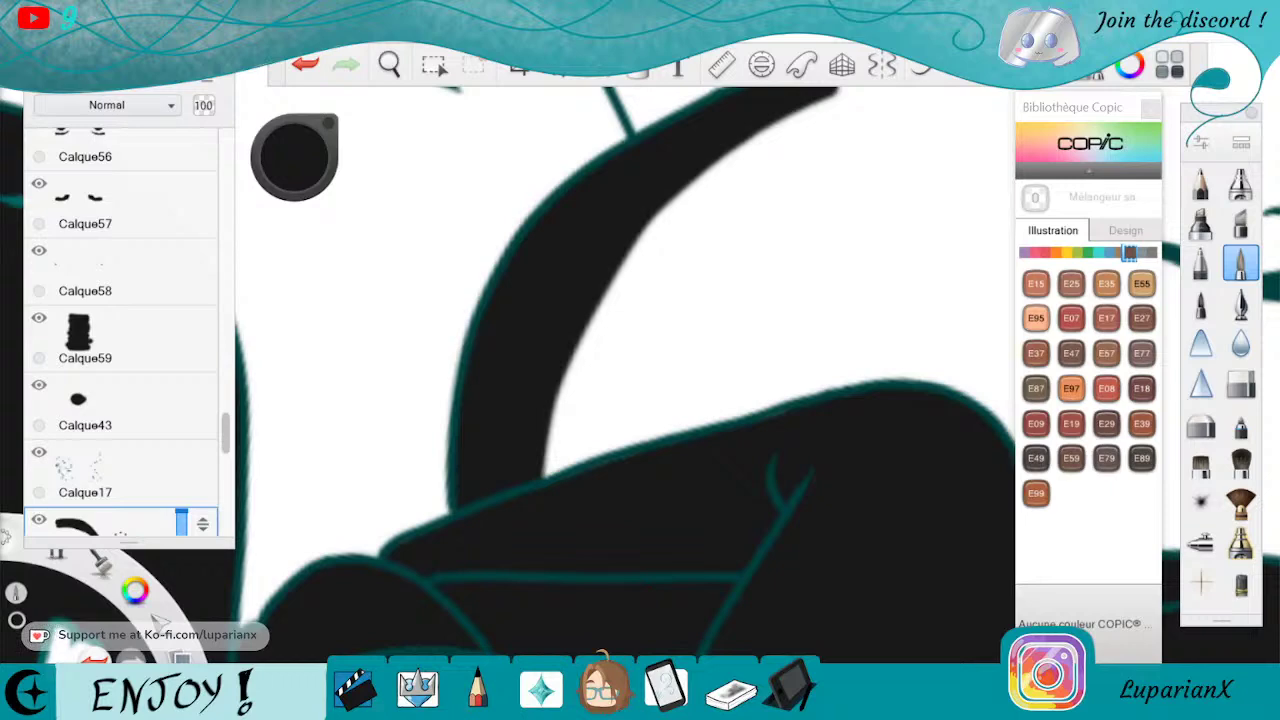
# Extend the black band along the middle of the lower-right tentacle's upper edge and switch to the eraser for cleanup
pyautogui.click(389, 64)
pyautogui.moveTo(640, 355); pyautogui.dragTo(673, 520)
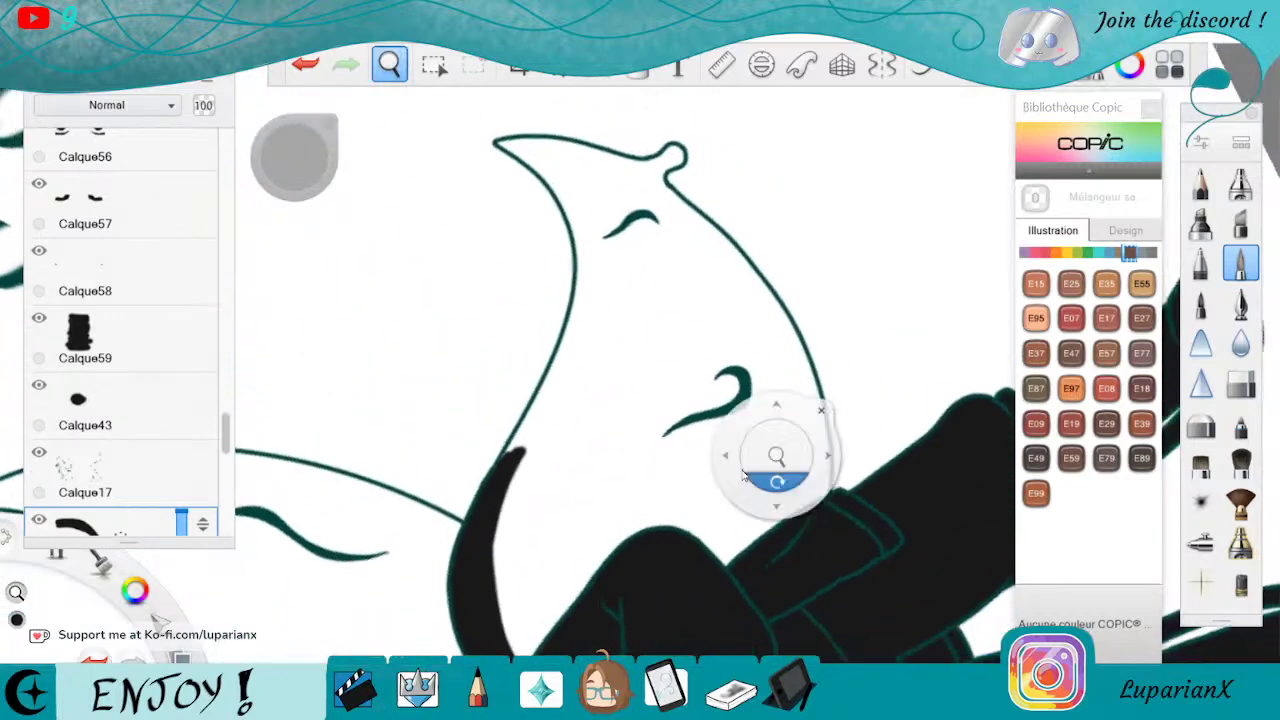
pyautogui.moveTo(782, 456); pyautogui.dragTo(760, 350)
pyautogui.moveTo(250, 326); pyautogui.dragTo(449, 420)
pyautogui.moveTo(865, 470); pyautogui.dragTo(871, 440)
pyautogui.moveTo(780, 120)
pyautogui.mouseDown()
pyautogui.moveTo(768, 132)
pyautogui.moveTo(775, 260)
pyautogui.moveTo(771, 121)
pyautogui.mouseUp()
pyautogui.moveTo(766, 290)
pyautogui.mouseDown()
pyautogui.moveTo(680, 500)
pyautogui.moveTo(769, 291)
pyautogui.moveTo(760, 370)
pyautogui.moveTo(625, 600)
pyautogui.mouseUp()
pyautogui.moveTo(666, 508)
pyautogui.mouseDown()
pyautogui.moveTo(616, 582)
pyautogui.moveTo(676, 470)
pyautogui.mouseUp()
pyautogui.click(1241, 383)
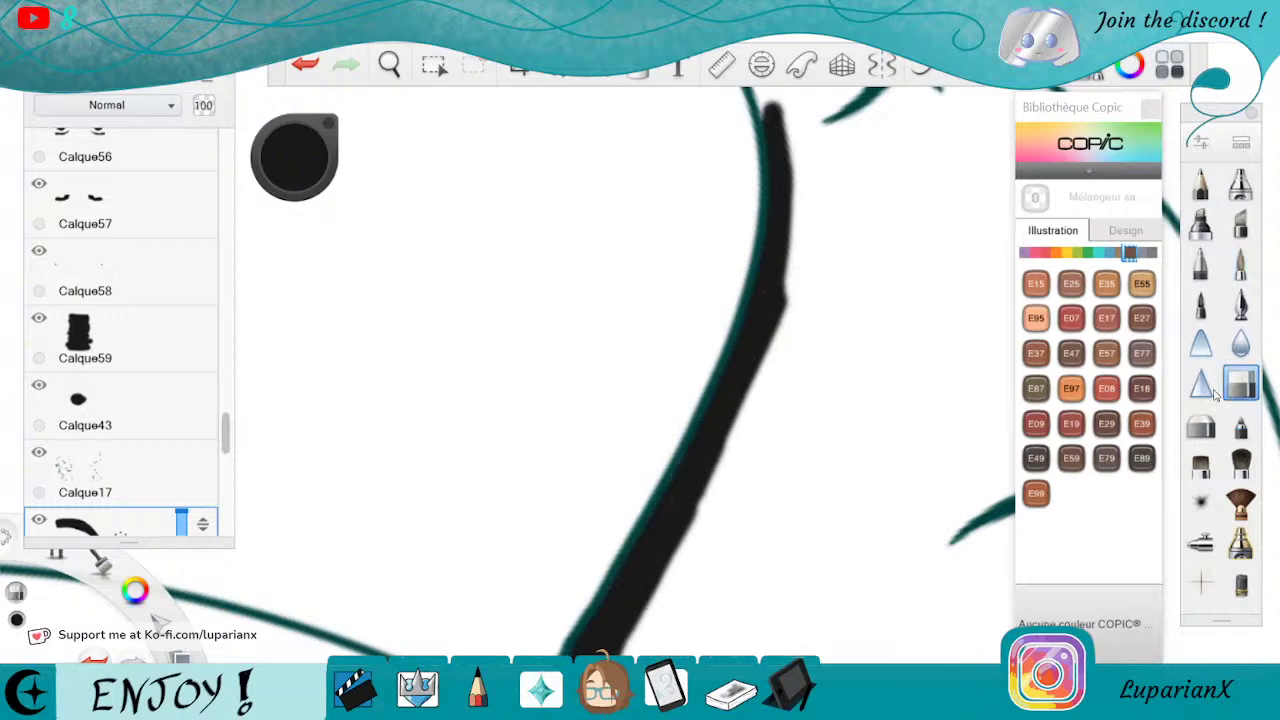
# Continue the black band with the brush up to the lower-right tentacle's pointed tip
pyautogui.click(1241, 262)
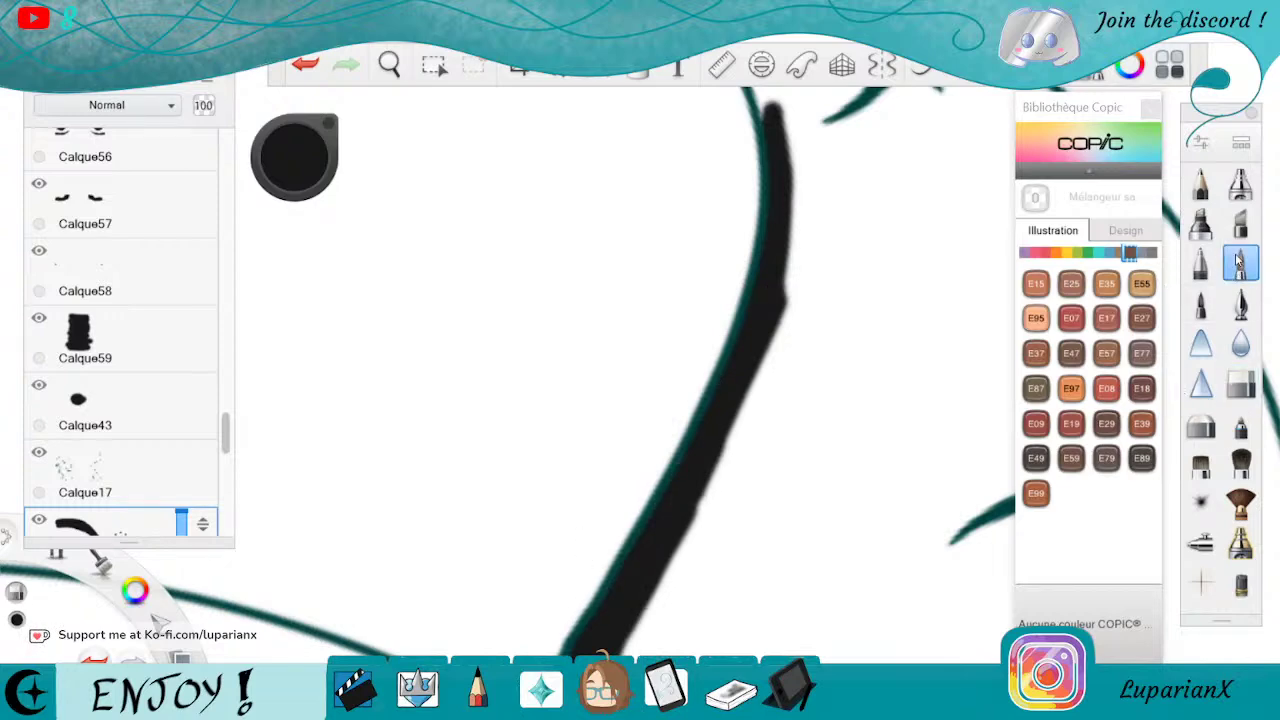
pyautogui.click(389, 64)
pyautogui.moveTo(800, 162)
pyautogui.mouseDown()
pyautogui.moveTo(759, 512)
pyautogui.moveTo(806, 211)
pyautogui.mouseUp()
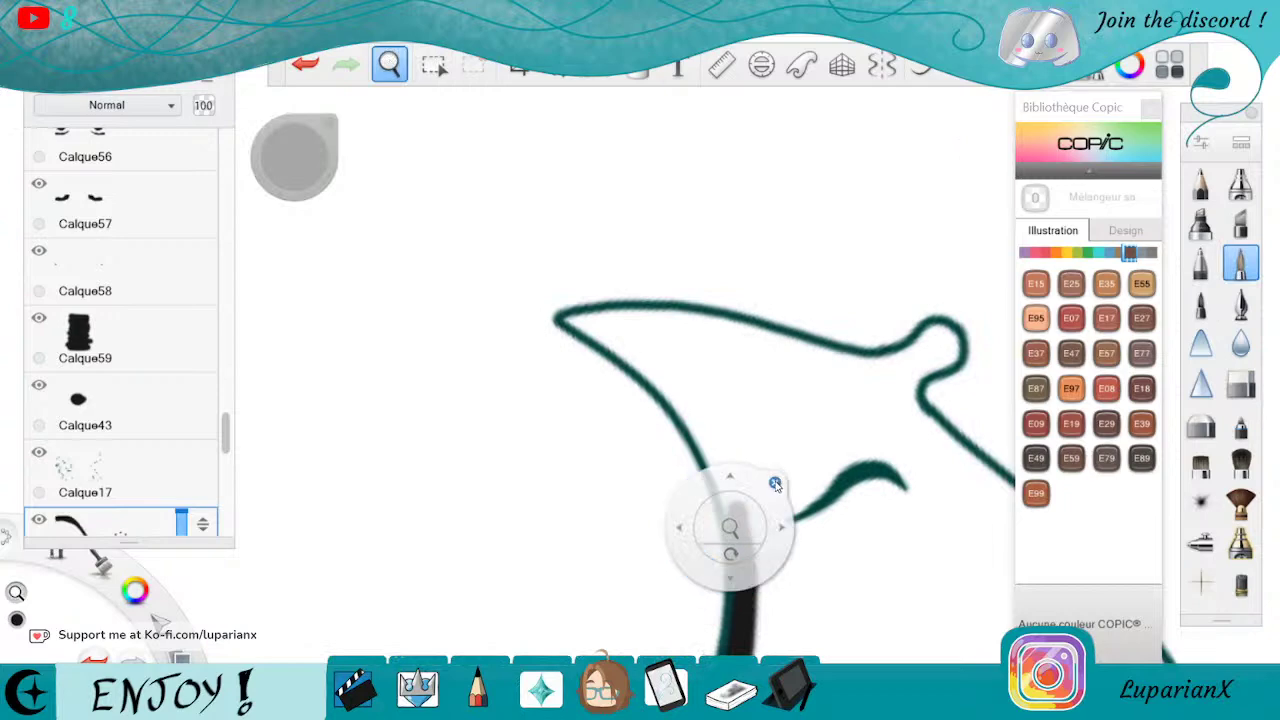
pyautogui.click(774, 484)
pyautogui.moveTo(573, 319)
pyautogui.mouseDown()
pyautogui.moveTo(637, 354)
pyautogui.moveTo(710, 438)
pyautogui.mouseUp()
pyautogui.moveTo(690, 396); pyautogui.dragTo(755, 540)
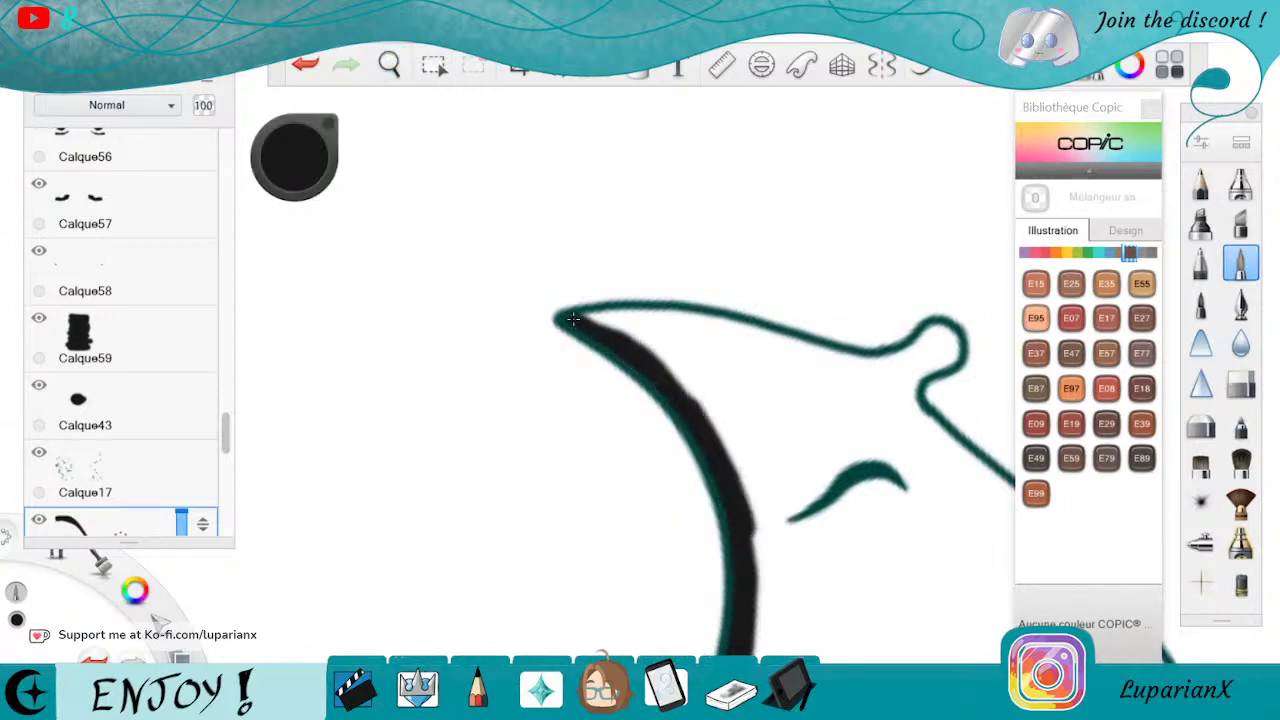
# Paint the lower-right tentacle's pointed tip and drip black, then erase the overspill outside the outline
pyautogui.click(389, 64)
pyautogui.moveTo(689, 327)
pyautogui.mouseDown()
pyautogui.moveTo(652, 475)
pyautogui.moveTo(647, 460)
pyautogui.moveTo(675, 454)
pyautogui.mouseUp()
pyautogui.moveTo(918, 283); pyautogui.dragTo(866, 429)
pyautogui.click(843, 406)
pyautogui.moveTo(731, 431); pyautogui.dragTo(704, 566)
pyautogui.moveTo(704, 566); pyautogui.dragTo(731, 435)
pyautogui.moveTo(700, 600); pyautogui.dragTo(702, 388)
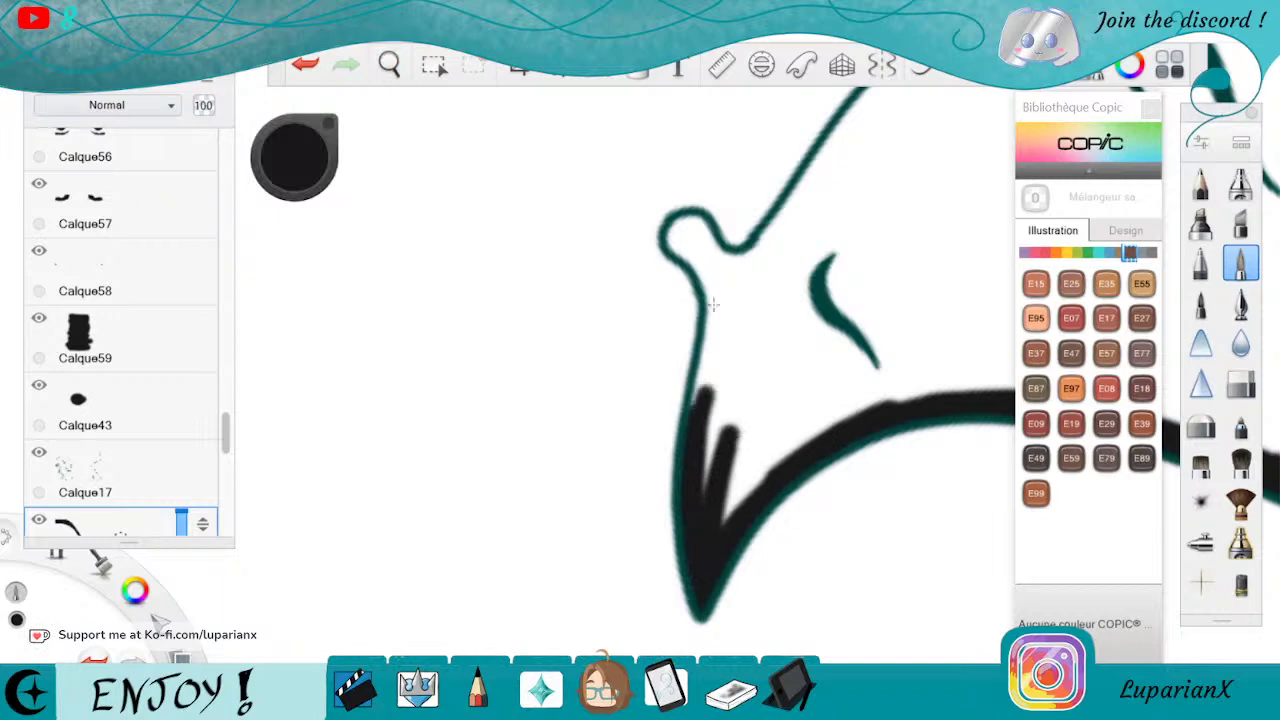
pyautogui.moveTo(694, 241)
pyautogui.mouseDown()
pyautogui.moveTo(676, 236)
pyautogui.moveTo(700, 230)
pyautogui.moveTo(712, 254)
pyautogui.moveTo(692, 248)
pyautogui.moveTo(714, 302)
pyautogui.moveTo(722, 258)
pyautogui.moveTo(766, 244)
pyautogui.moveTo(700, 415)
pyautogui.moveTo(748, 500)
pyautogui.moveTo(760, 320)
pyautogui.moveTo(814, 187)
pyautogui.moveTo(762, 380)
pyautogui.mouseUp()
pyautogui.click(1240, 383)
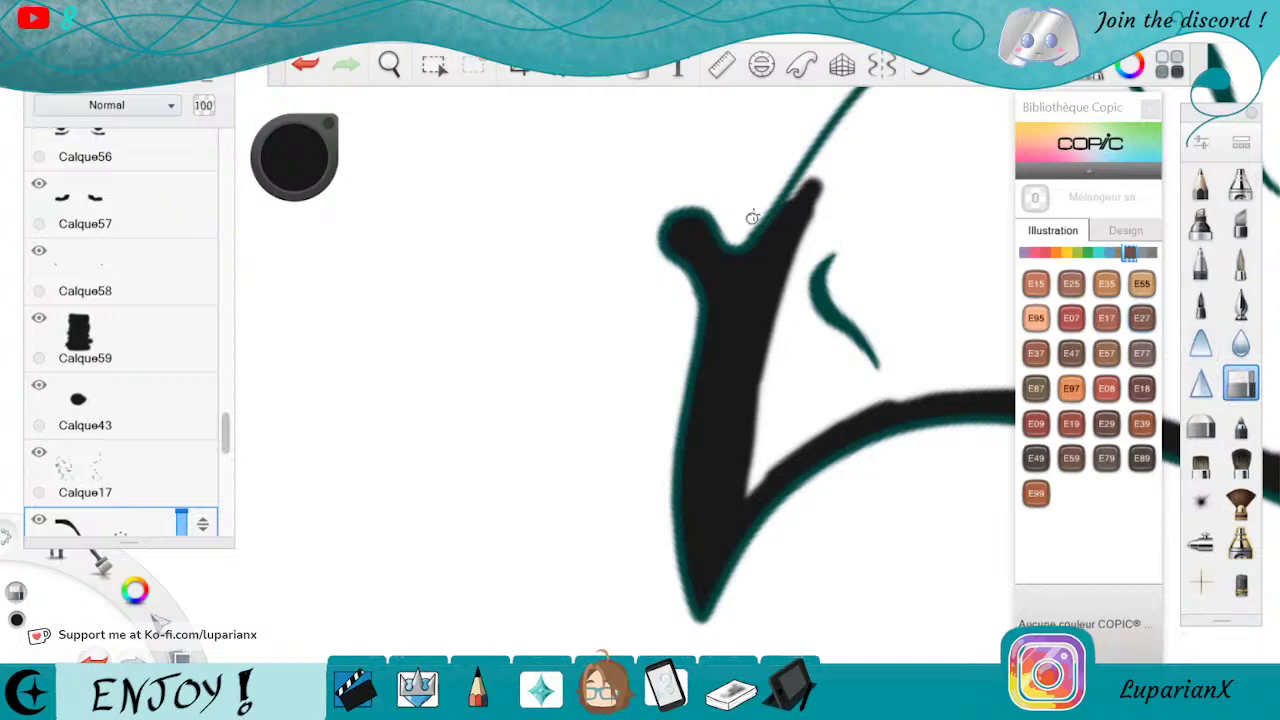
# Paint a black band inside the lower-right tentacle's lower edge, from the drip to the jacket hem
pyautogui.click(1240, 262)
pyautogui.moveTo(824, 168)
pyautogui.mouseDown()
pyautogui.moveTo(806, 196)
pyautogui.moveTo(885, 100)
pyautogui.moveTo(790, 330)
pyautogui.moveTo(820, 295)
pyautogui.moveTo(772, 468)
pyautogui.moveTo(890, 405)
pyautogui.moveTo(1000, 388)
pyautogui.mouseUp()
pyautogui.press('space')
pyautogui.moveTo(918, 95); pyautogui.dragTo(600, 458)
pyautogui.moveTo(798, 377); pyautogui.dragTo(752, 410)
pyautogui.moveTo(620, 403)
pyautogui.mouseDown()
pyautogui.moveTo(765, 333)
pyautogui.moveTo(545, 460)
pyautogui.moveTo(755, 300)
pyautogui.moveTo(838, 265)
pyautogui.moveTo(992, 236)
pyautogui.moveTo(800, 295)
pyautogui.moveTo(945, 262)
pyautogui.moveTo(762, 340)
pyautogui.moveTo(948, 268)
pyautogui.mouseUp()
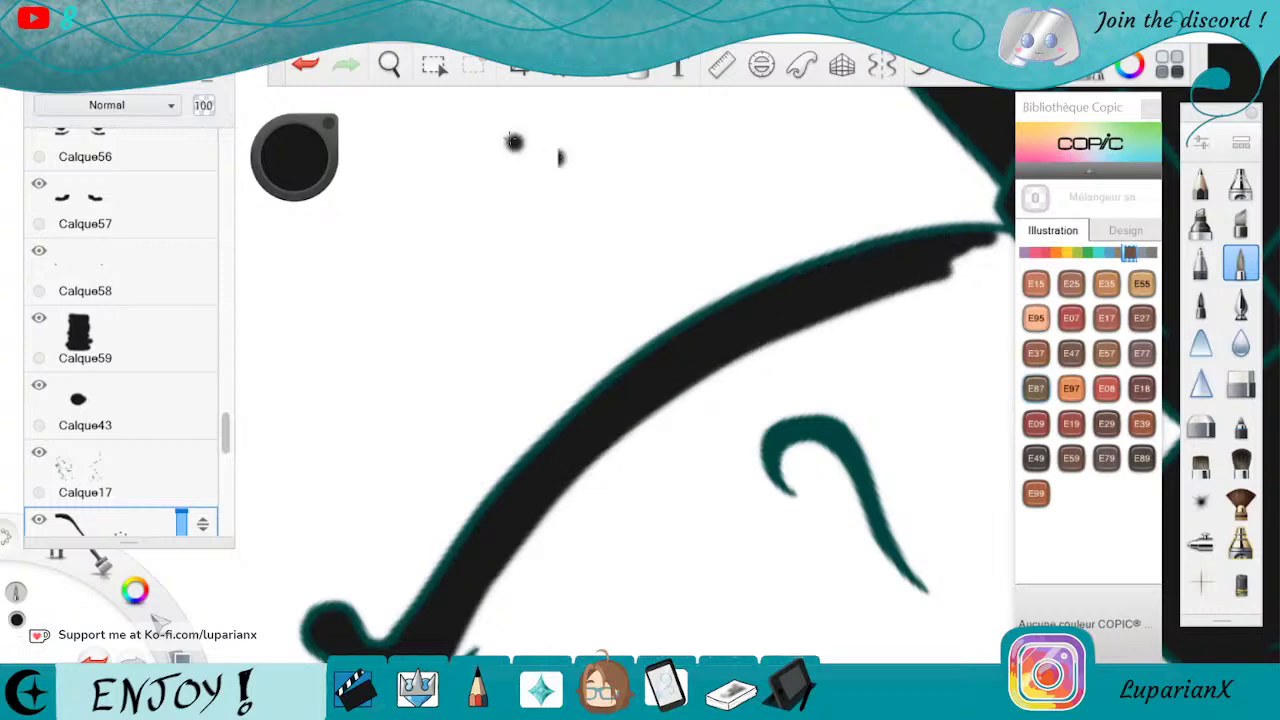
pyautogui.click(389, 64)
pyautogui.moveTo(1010, 313); pyautogui.dragTo(768, 405)
pyautogui.moveTo(637, 460); pyautogui.dragTo(839, 403)
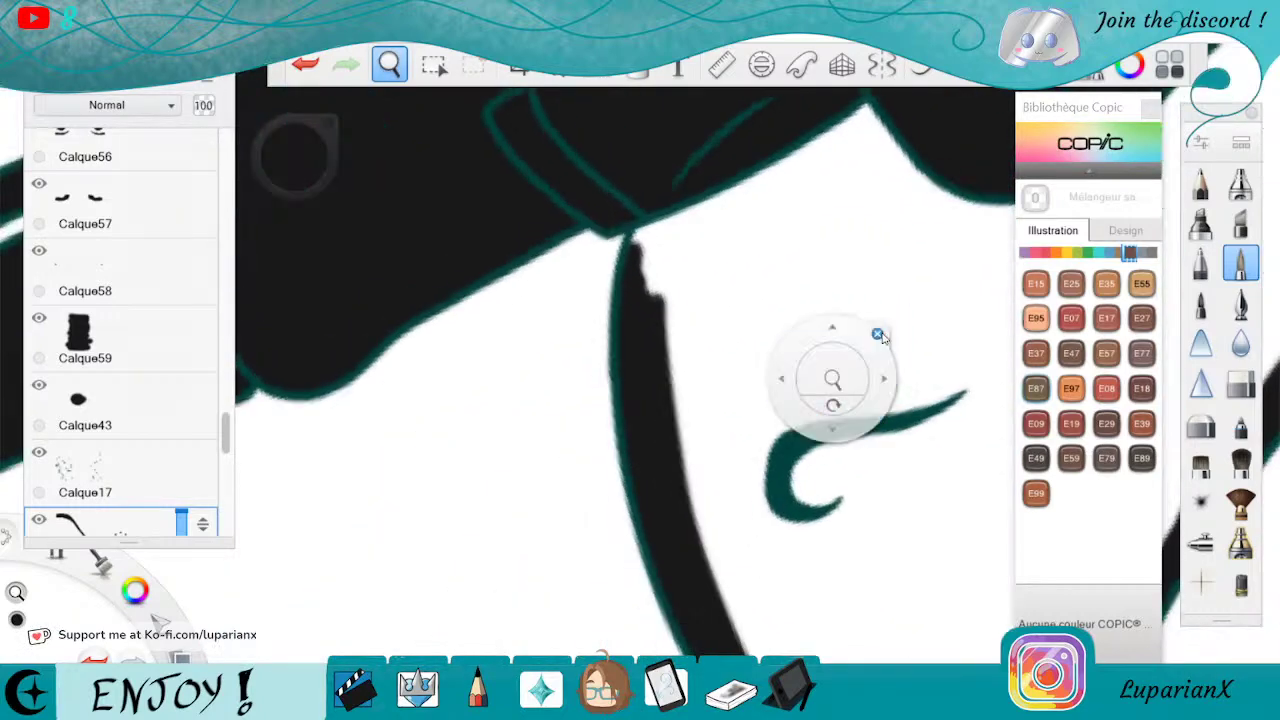
pyautogui.moveTo(661, 226)
pyautogui.mouseDown()
pyautogui.moveTo(678, 218)
pyautogui.moveTo(674, 340)
pyautogui.moveTo(648, 228)
pyautogui.moveTo(634, 238)
pyautogui.mouseUp()
# Flood-fill the interior of the lower-right tentacle with black
pyautogui.click(389, 64)
pyautogui.moveTo(640, 340)
pyautogui.mouseDown()
pyautogui.moveTo(743, 251)
pyautogui.moveTo(720, 474)
pyautogui.mouseUp()
pyautogui.click(759, 439)
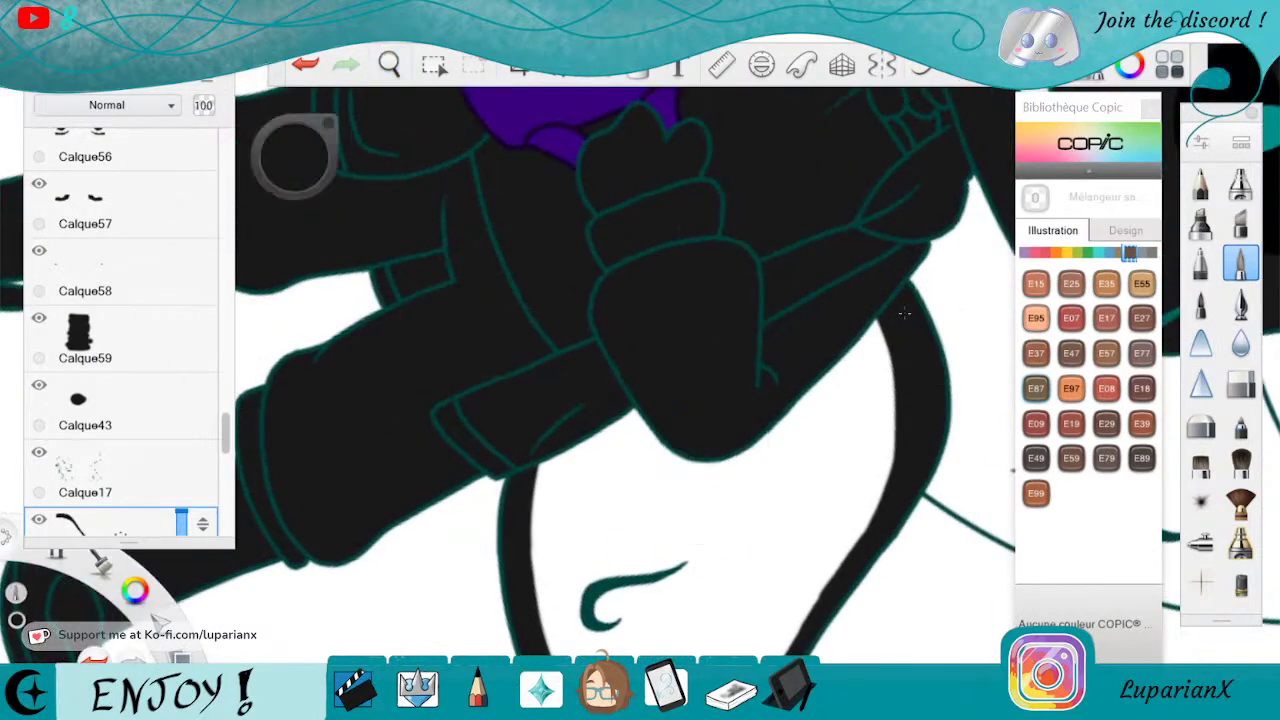
pyautogui.click(640, 72)
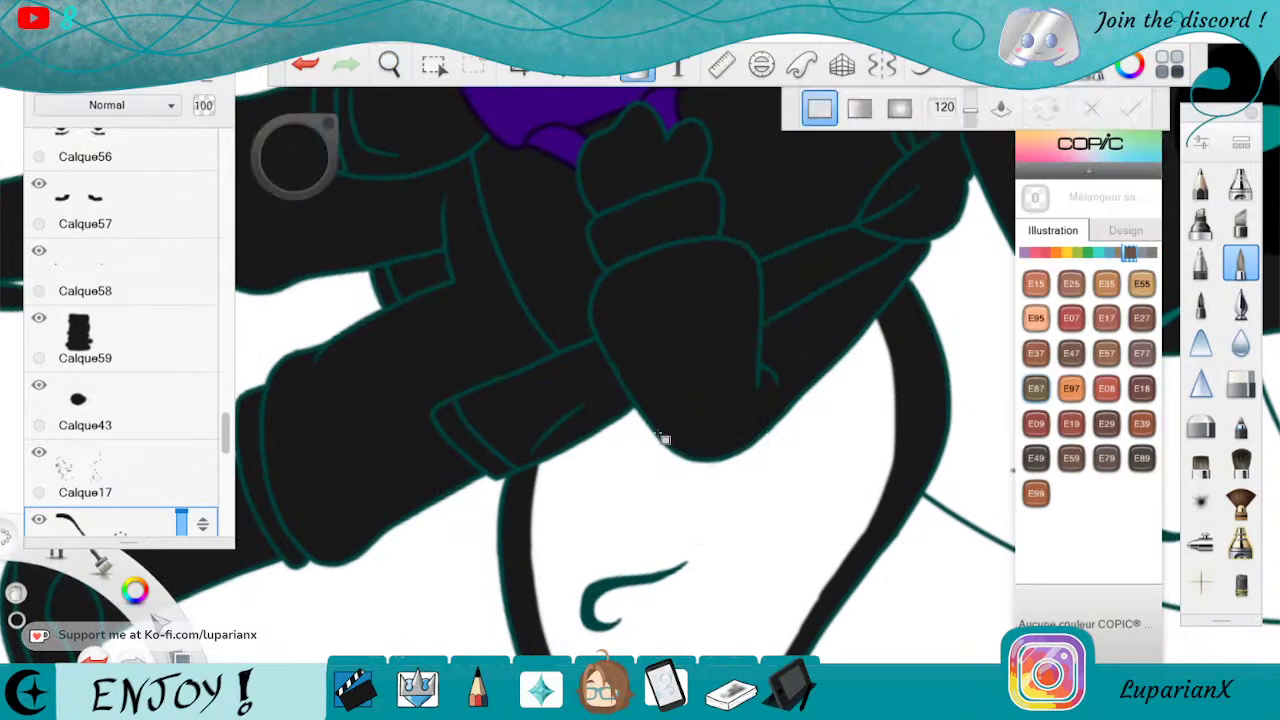
pyautogui.click(659, 443)
pyautogui.click(642, 75)
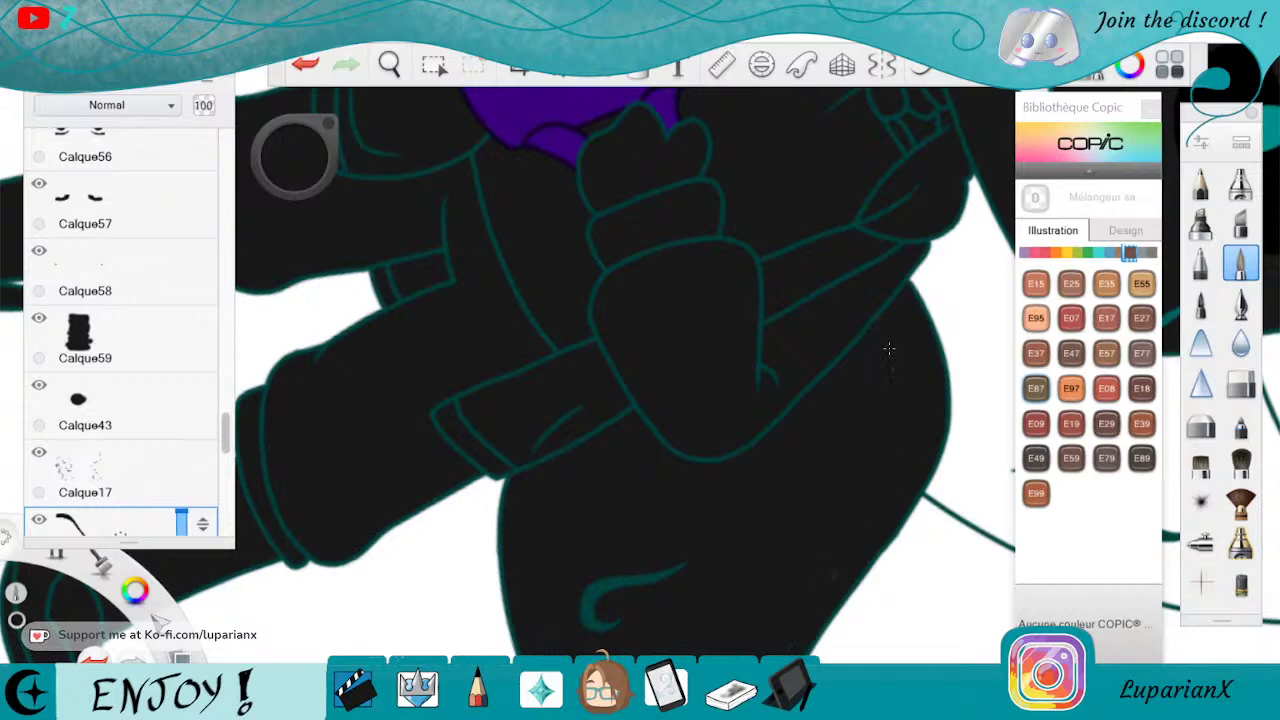
# Clean up the black overspill around the lower-right tentacle's drip with the eraser
pyautogui.click(389, 65)
pyautogui.moveTo(698, 498); pyautogui.dragTo(629, 188)
pyautogui.moveTo(733, 470); pyautogui.dragTo(790, 385)
pyautogui.click(790, 370)
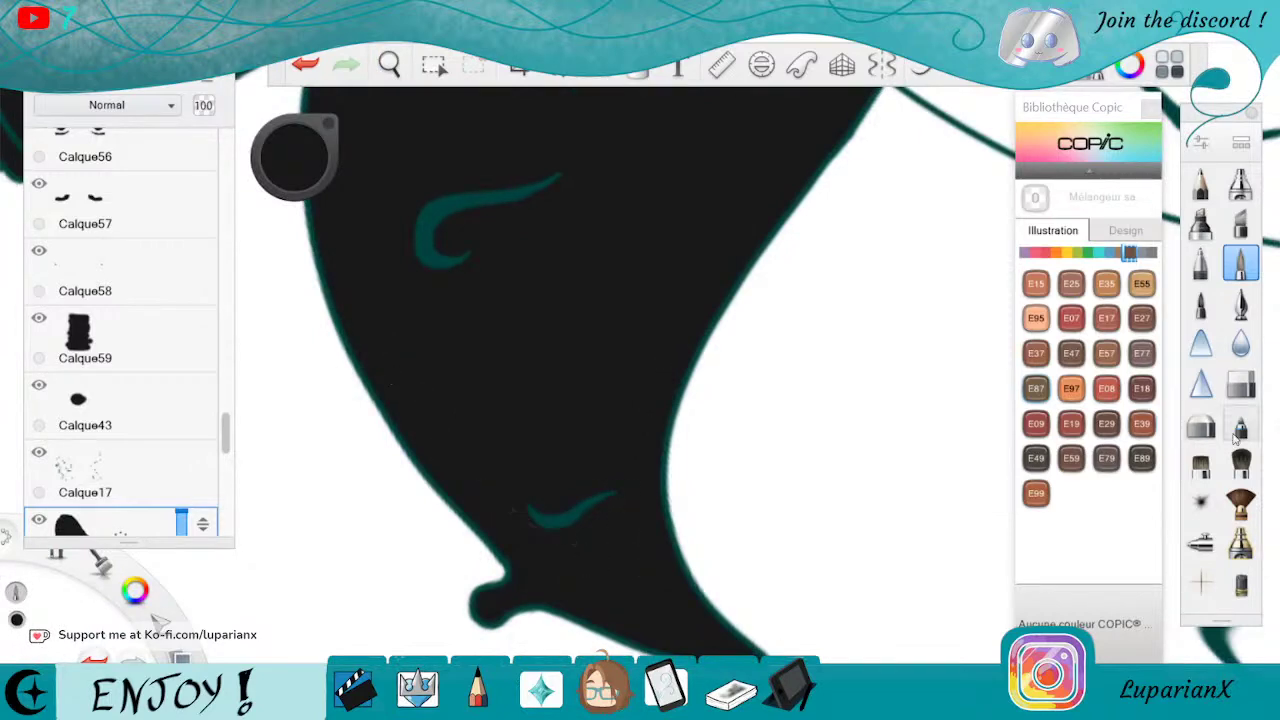
pyautogui.click(1240, 383)
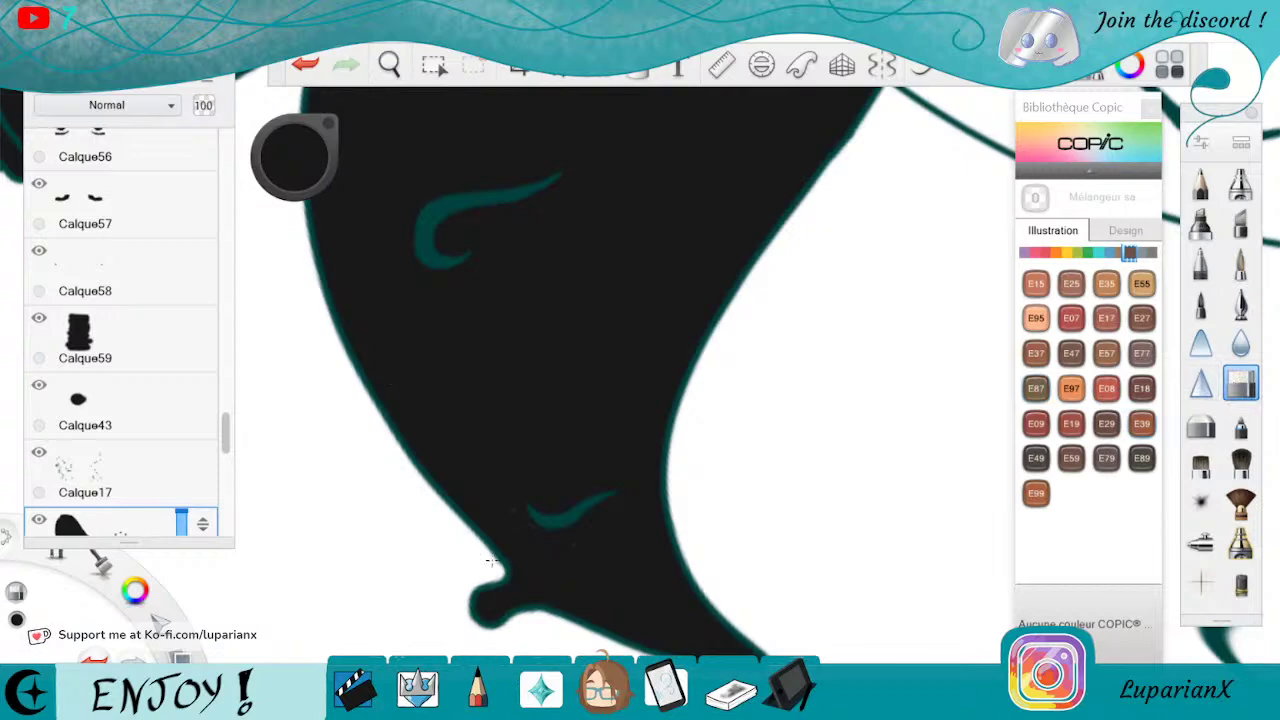
# Paint a black band with the brush inside the lower-left tentacle's lower edge, starting at the body
pyautogui.click(1240, 262)
pyautogui.click(389, 65)
pyautogui.moveTo(640, 355); pyautogui.dragTo(612, 530)
pyautogui.moveTo(557, 519)
pyautogui.mouseDown()
pyautogui.moveTo(406, 334)
pyautogui.moveTo(646, 446)
pyautogui.moveTo(694, 586)
pyautogui.moveTo(680, 616)
pyautogui.moveTo(570, 584)
pyautogui.moveTo(628, 365)
pyautogui.moveTo(757, 445)
pyautogui.moveTo(730, 405)
pyautogui.moveTo(740, 517)
pyautogui.mouseUp()
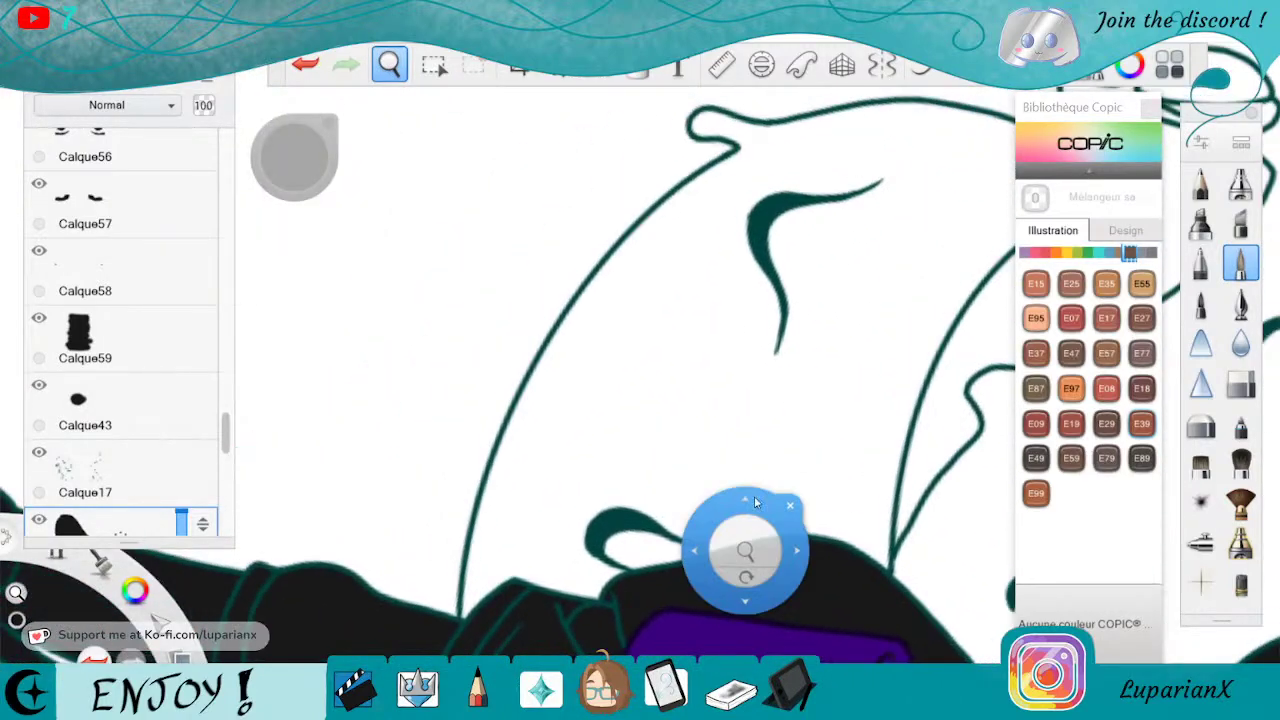
pyautogui.click(790, 505)
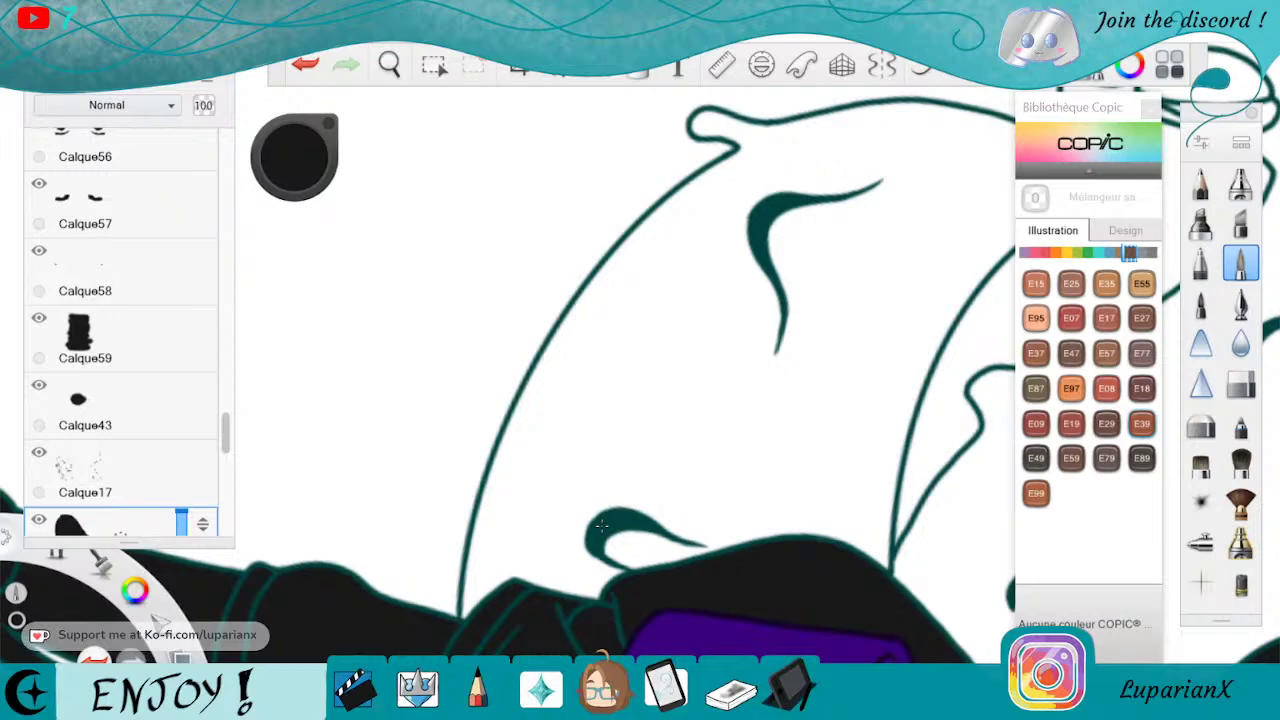
pyautogui.moveTo(491, 505)
pyautogui.mouseDown()
pyautogui.moveTo(475, 562)
pyautogui.moveTo(497, 478)
pyautogui.moveTo(470, 600)
pyautogui.moveTo(503, 531)
pyautogui.moveTo(512, 442)
pyautogui.mouseUp()
pyautogui.moveTo(540, 395)
pyautogui.mouseDown()
pyautogui.moveTo(580, 314)
pyautogui.moveTo(505, 560)
pyautogui.moveTo(551, 376)
pyautogui.mouseUp()
pyautogui.moveTo(520, 510); pyautogui.dragTo(600, 304)
pyautogui.moveTo(502, 458)
pyautogui.mouseDown()
pyautogui.moveTo(564, 330)
pyautogui.moveTo(538, 374)
pyautogui.mouseUp()
# Extend the lower-left tentacle's black band to its drip and erase the overspill outside the outline
pyautogui.moveTo(606, 278)
pyautogui.mouseDown()
pyautogui.moveTo(540, 370)
pyautogui.moveTo(612, 262)
pyautogui.moveTo(760, 150)
pyautogui.mouseUp()
pyautogui.moveTo(700, 192)
pyautogui.mouseDown()
pyautogui.moveTo(760, 150)
pyautogui.moveTo(612, 292)
pyautogui.mouseUp()
pyautogui.moveTo(760, 165)
pyautogui.mouseDown()
pyautogui.moveTo(606, 300)
pyautogui.moveTo(670, 248)
pyautogui.mouseUp()
pyautogui.click(1240, 379)
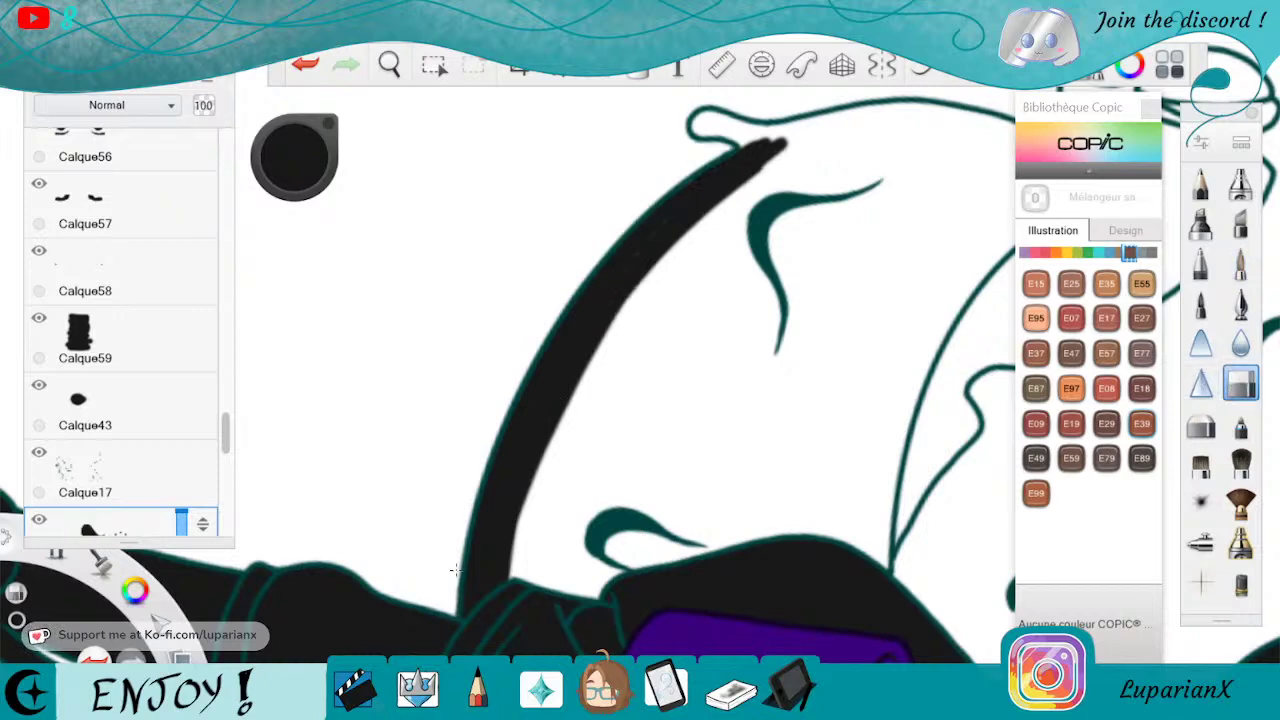
# Paint a black band inside the lower-left tentacle's upper edge from the body toward the tip and erase the overspill
pyautogui.click(1238, 265)
pyautogui.moveTo(871, 528)
pyautogui.mouseDown()
pyautogui.moveTo(878, 456)
pyautogui.moveTo(873, 512)
pyautogui.mouseUp()
pyautogui.moveTo(898, 438); pyautogui.dragTo(871, 566)
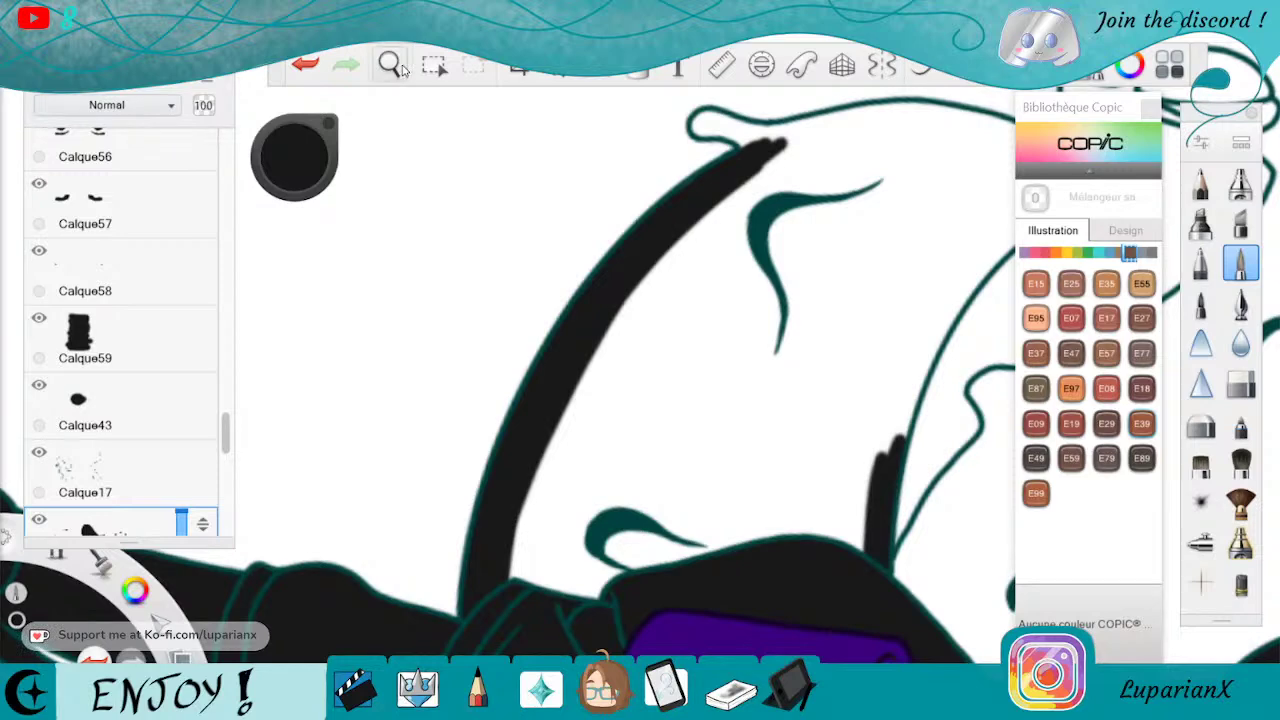
pyautogui.click(397, 74)
pyautogui.moveTo(884, 290); pyautogui.dragTo(654, 409)
pyautogui.click(751, 326)
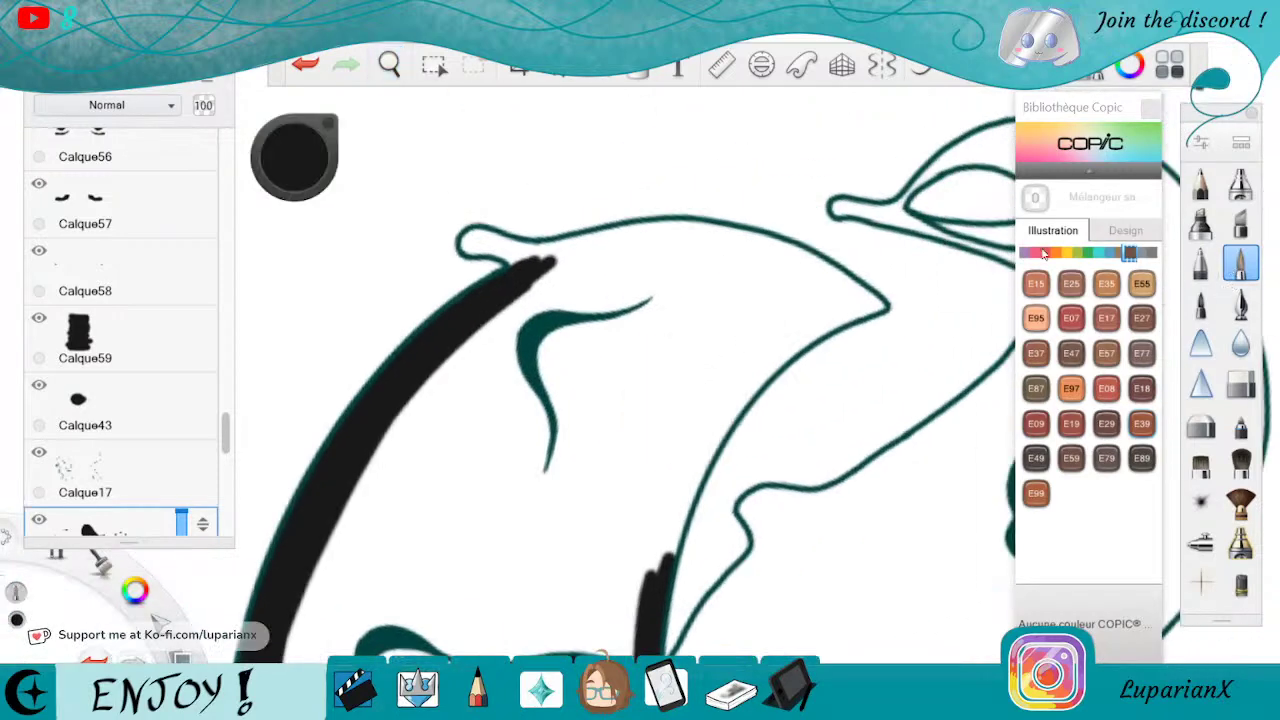
pyautogui.moveTo(645, 585)
pyautogui.mouseDown()
pyautogui.moveTo(735, 395)
pyautogui.moveTo(805, 328)
pyautogui.moveTo(710, 430)
pyautogui.moveTo(820, 322)
pyautogui.moveTo(670, 513)
pyautogui.mouseUp()
pyautogui.moveTo(727, 416); pyautogui.dragTo(666, 556)
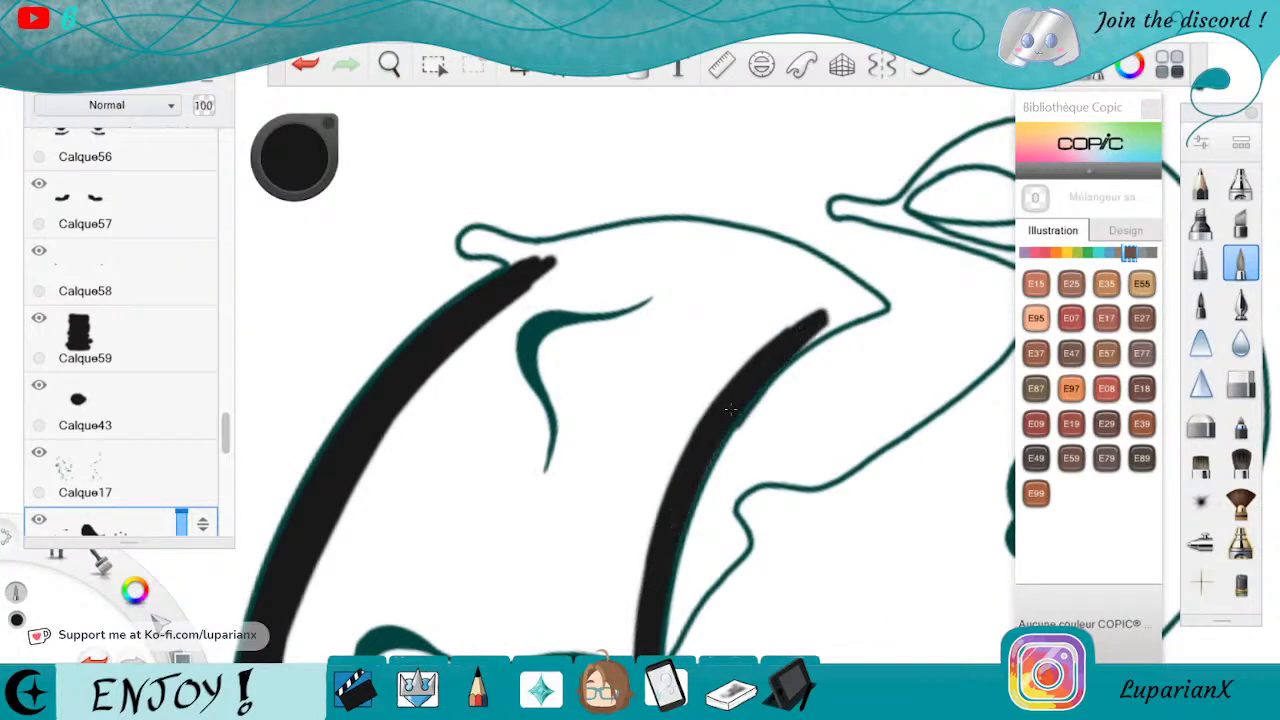
pyautogui.click(1241, 383)
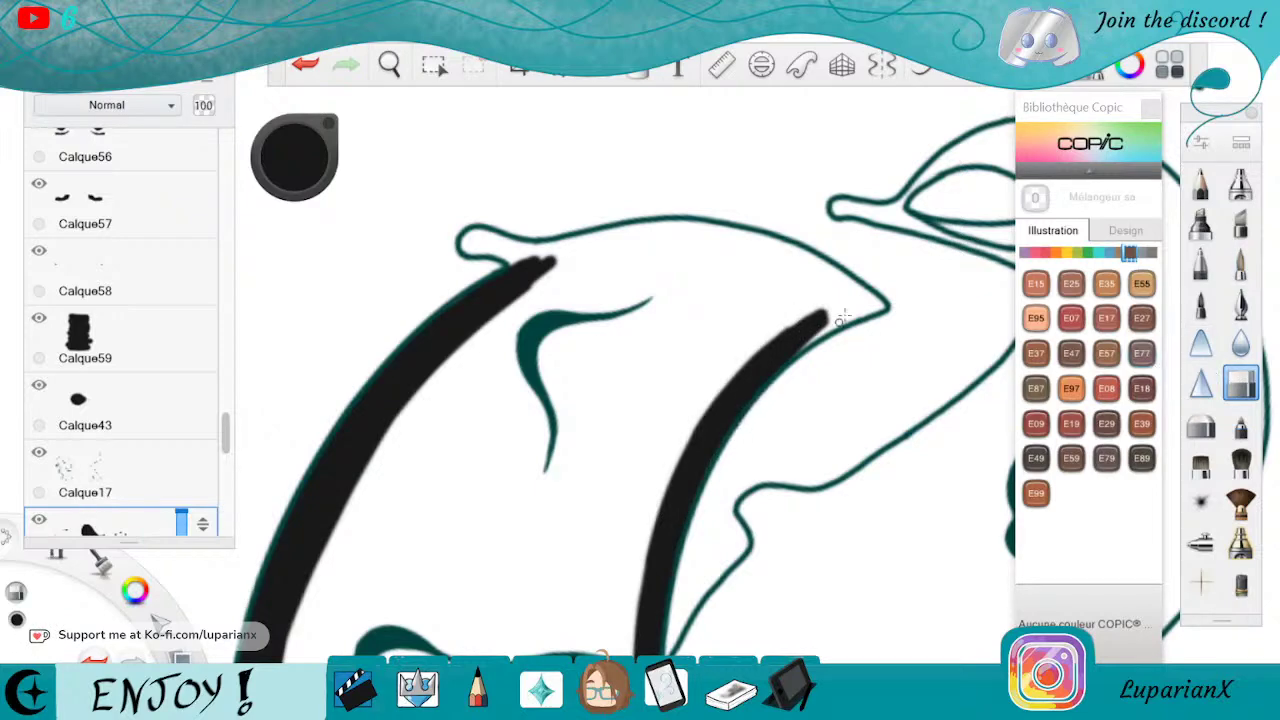
# Fill the lower-left tentacle's pointed tip with black and erase the overspill along its outline
pyautogui.click(1241, 263)
pyautogui.moveTo(817, 292)
pyautogui.mouseDown()
pyautogui.moveTo(846, 310)
pyautogui.moveTo(866, 292)
pyautogui.mouseUp()
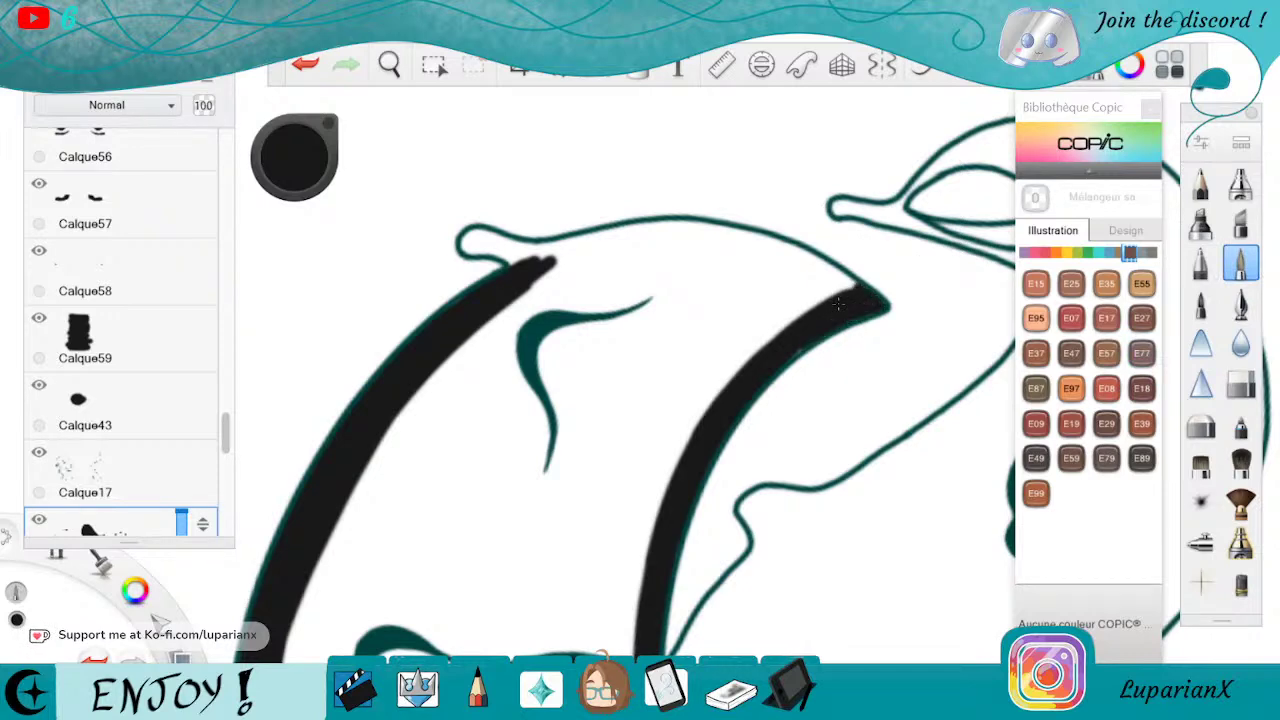
pyautogui.click(1239, 383)
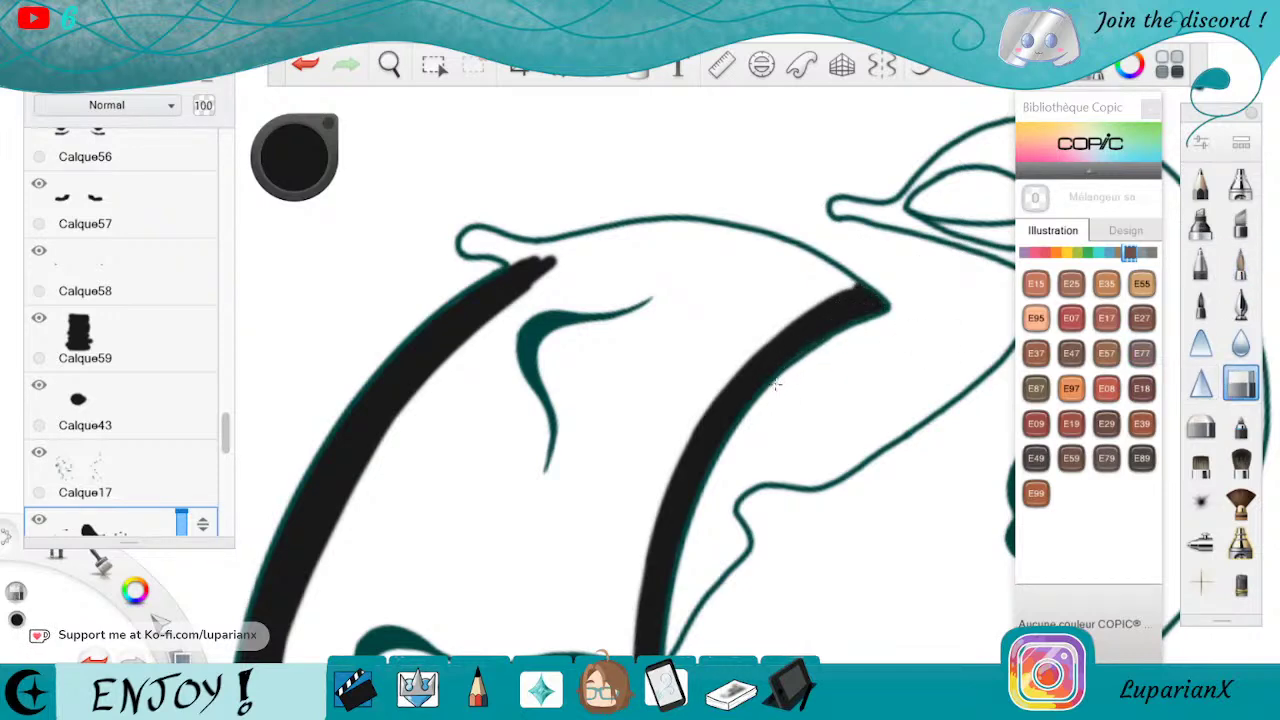
pyautogui.click(1238, 262)
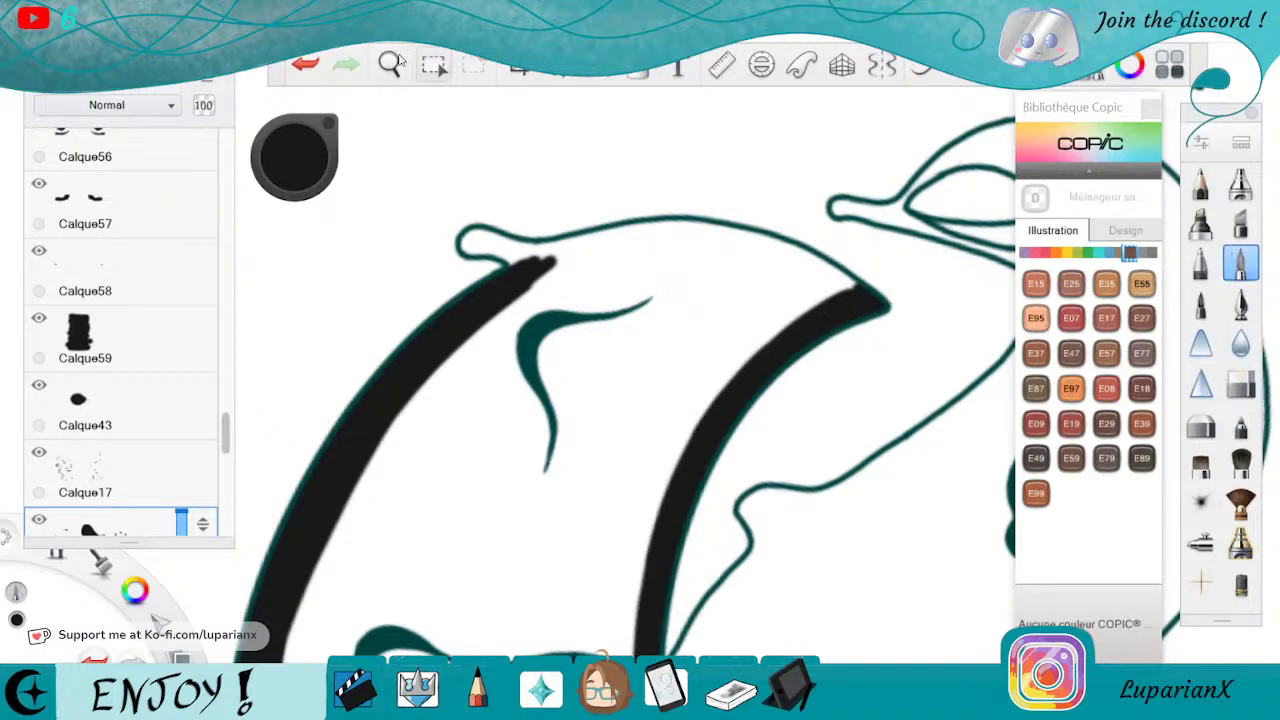
# Paint a thick black band inside the lower-left tentacle's outer edge, joining its pointed tip to the band at its drip
pyautogui.click(389, 64)
pyautogui.moveTo(601, 486)
pyautogui.mouseDown()
pyautogui.moveTo(686, 468)
pyautogui.moveTo(706, 391)
pyautogui.moveTo(750, 408)
pyautogui.mouseUp()
pyautogui.click(797, 387)
pyautogui.moveTo(588, 114)
pyautogui.mouseDown()
pyautogui.moveTo(552, 211)
pyautogui.moveTo(574, 130)
pyautogui.mouseUp()
pyautogui.moveTo(545, 240)
pyautogui.mouseDown()
pyautogui.moveTo(590, 108)
pyautogui.moveTo(538, 305)
pyautogui.moveTo(550, 290)
pyautogui.mouseUp()
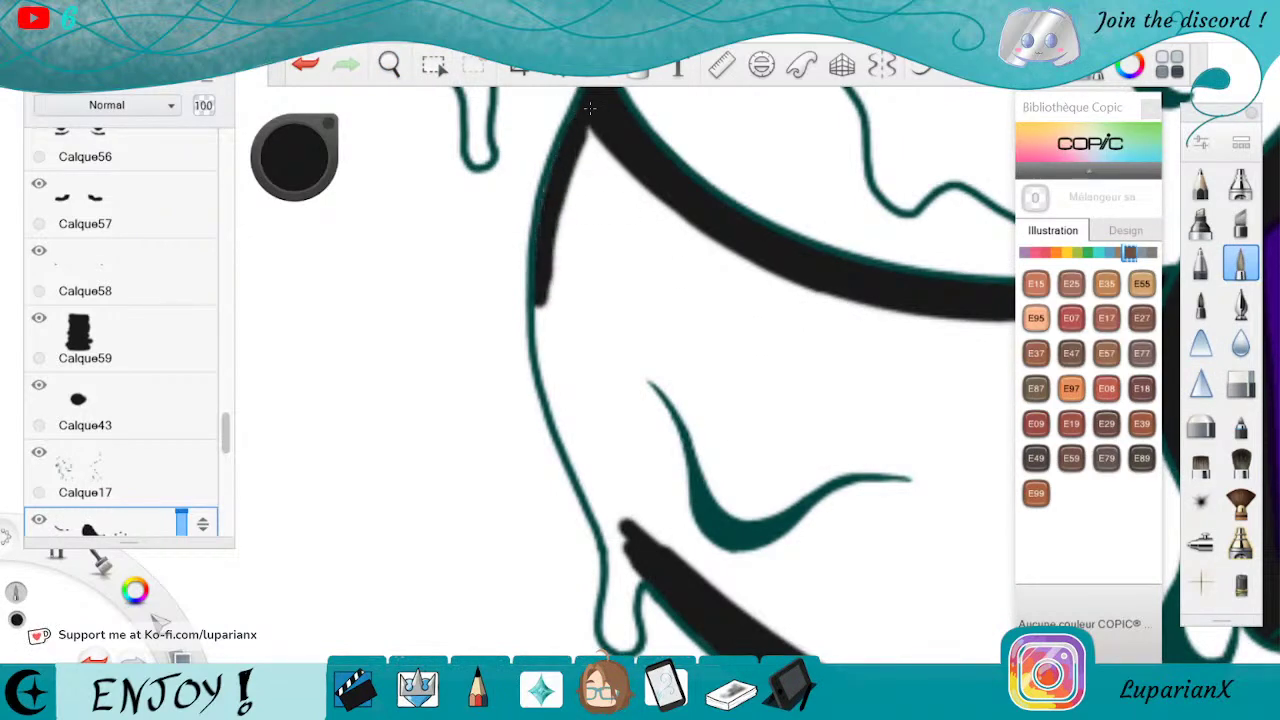
pyautogui.moveTo(590, 107)
pyautogui.mouseDown()
pyautogui.moveTo(548, 305)
pyautogui.moveTo(572, 392)
pyautogui.moveTo(573, 285)
pyautogui.moveTo(628, 555)
pyautogui.mouseUp()
pyautogui.moveTo(576, 350)
pyautogui.mouseDown()
pyautogui.moveTo(650, 560)
pyautogui.moveTo(690, 572)
pyautogui.moveTo(606, 525)
pyautogui.moveTo(548, 385)
pyautogui.moveTo(552, 440)
pyautogui.mouseUp()
pyautogui.moveTo(545, 380); pyautogui.dragTo(542, 322)
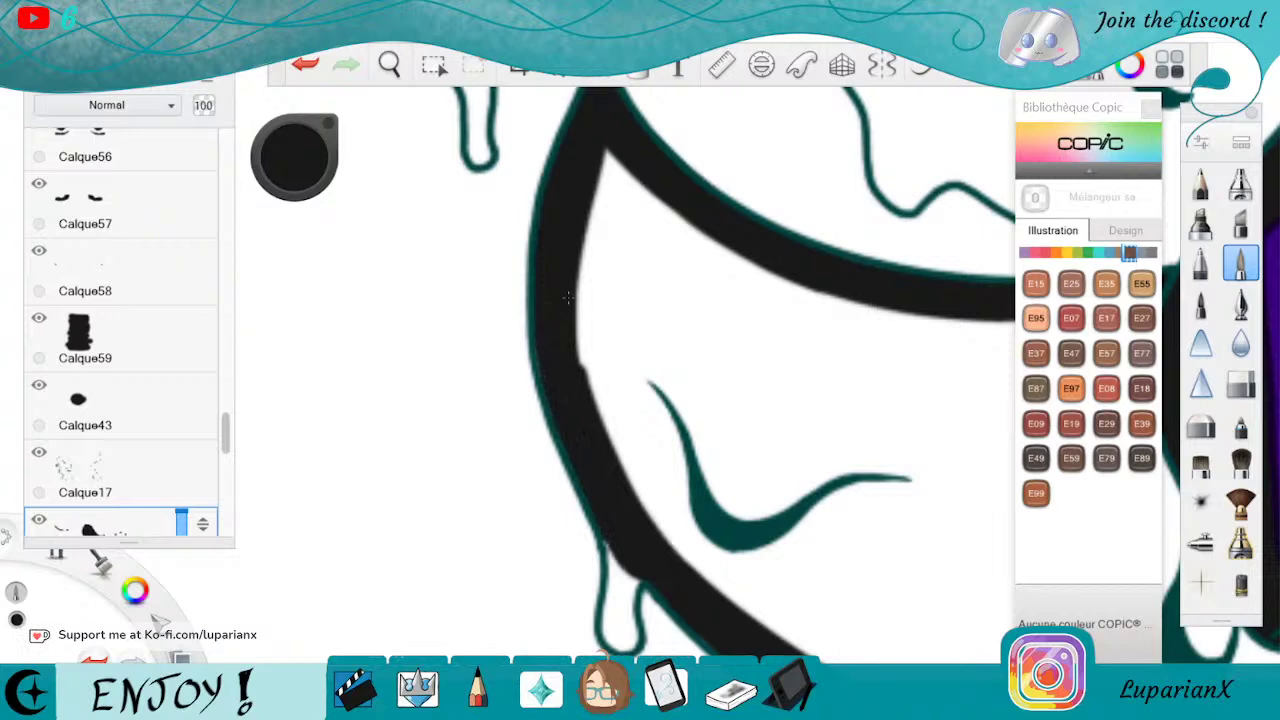
pyautogui.moveTo(600, 160)
pyautogui.mouseDown()
pyautogui.moveTo(574, 362)
pyautogui.moveTo(586, 405)
pyautogui.mouseUp()
pyautogui.moveTo(606, 195); pyautogui.dragTo(600, 435)
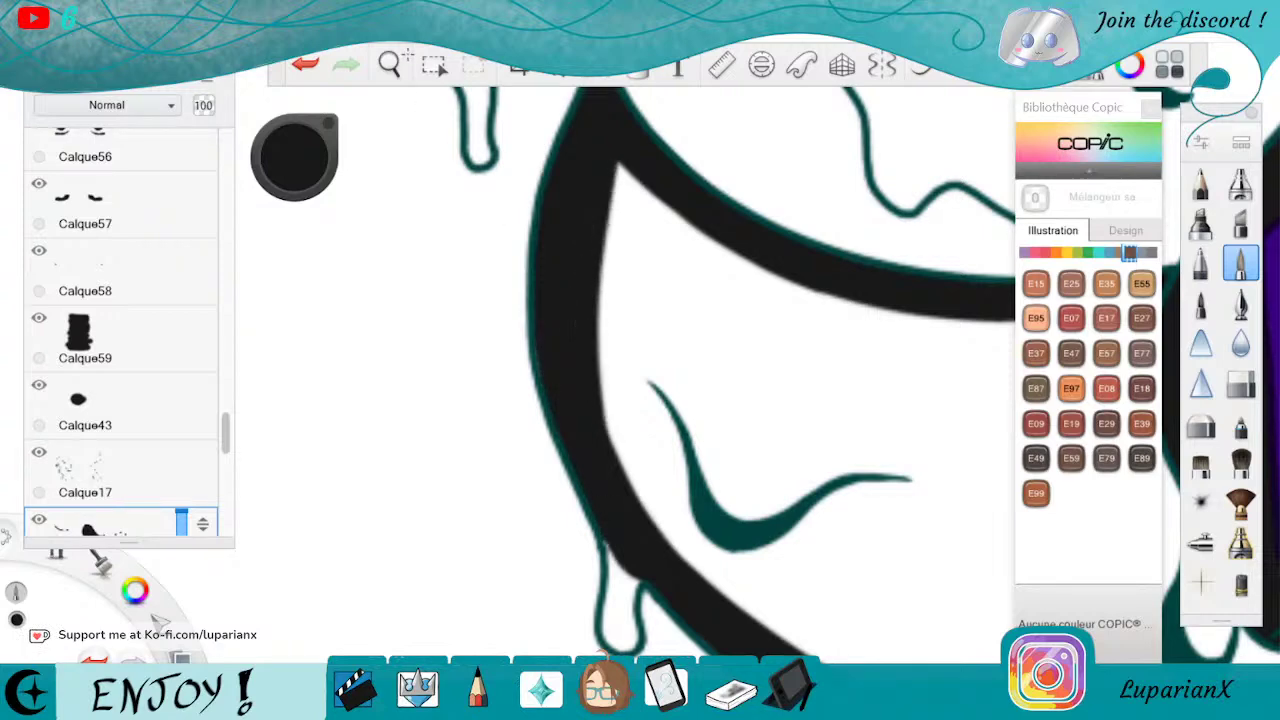
# Fill the lower-left tentacle's small drip with black up to its outline
pyautogui.press('space')
pyautogui.moveTo(563, 340)
pyautogui.mouseDown()
pyautogui.moveTo(726, 438)
pyautogui.moveTo(712, 350)
pyautogui.mouseUp()
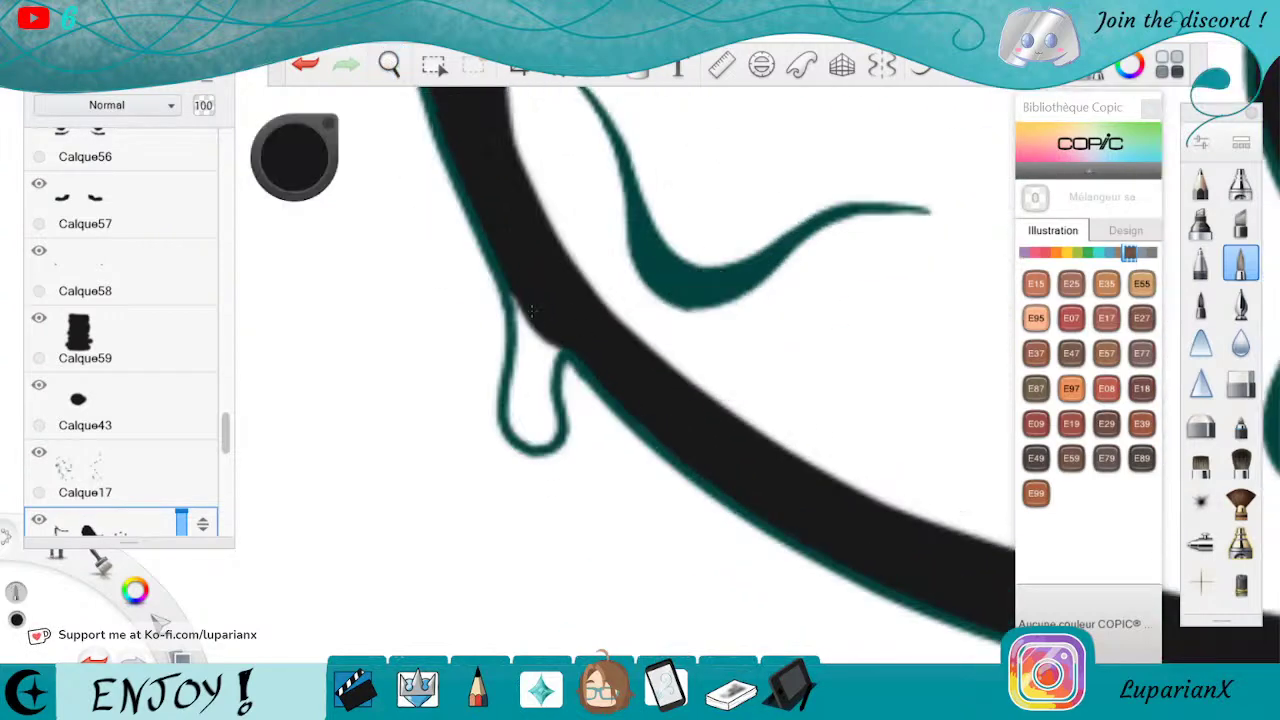
pyautogui.moveTo(524, 345)
pyautogui.mouseDown()
pyautogui.moveTo(517, 418)
pyautogui.moveTo(532, 437)
pyautogui.moveTo(548, 406)
pyautogui.moveTo(543, 335)
pyautogui.mouseUp()
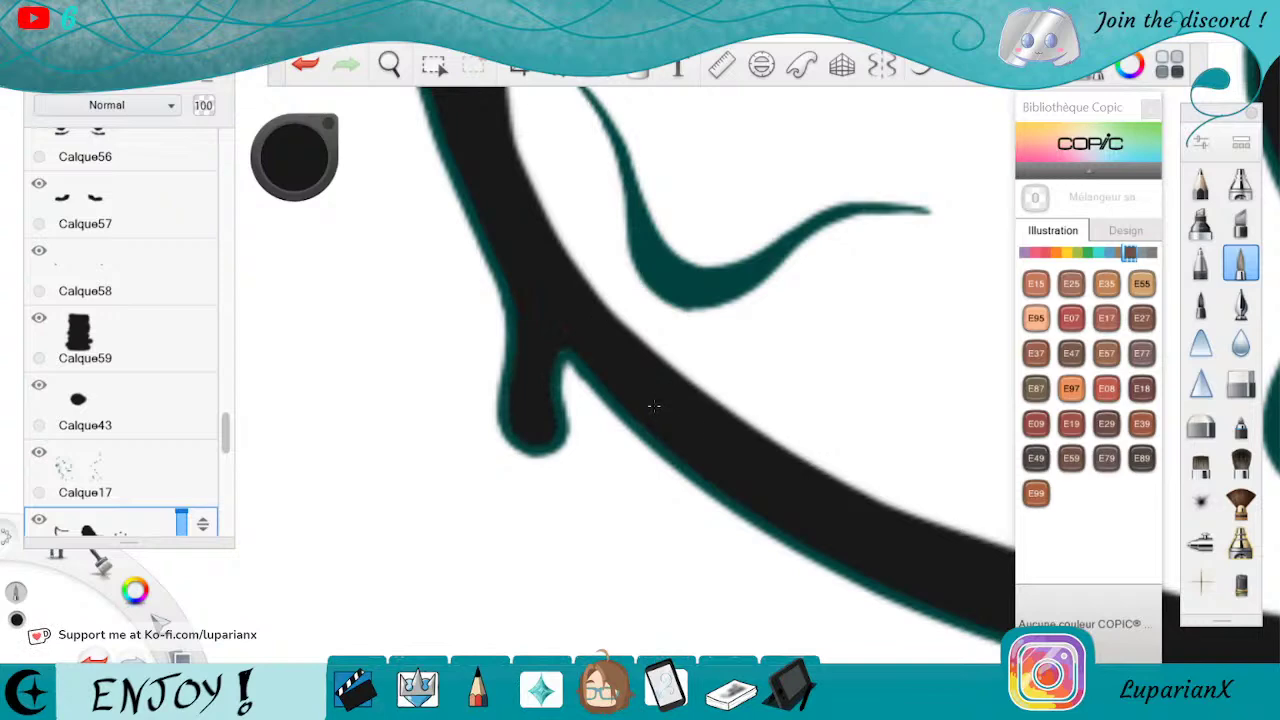
# Flood-fill the white interior of the lower-left tentacle with black inside the painted bands
pyautogui.press('space')
pyautogui.moveTo(440, 130)
pyautogui.mouseDown()
pyautogui.moveTo(690, 220)
pyautogui.moveTo(706, 425)
pyautogui.moveTo(729, 494)
pyautogui.moveTo(783, 376)
pyautogui.mouseUp()
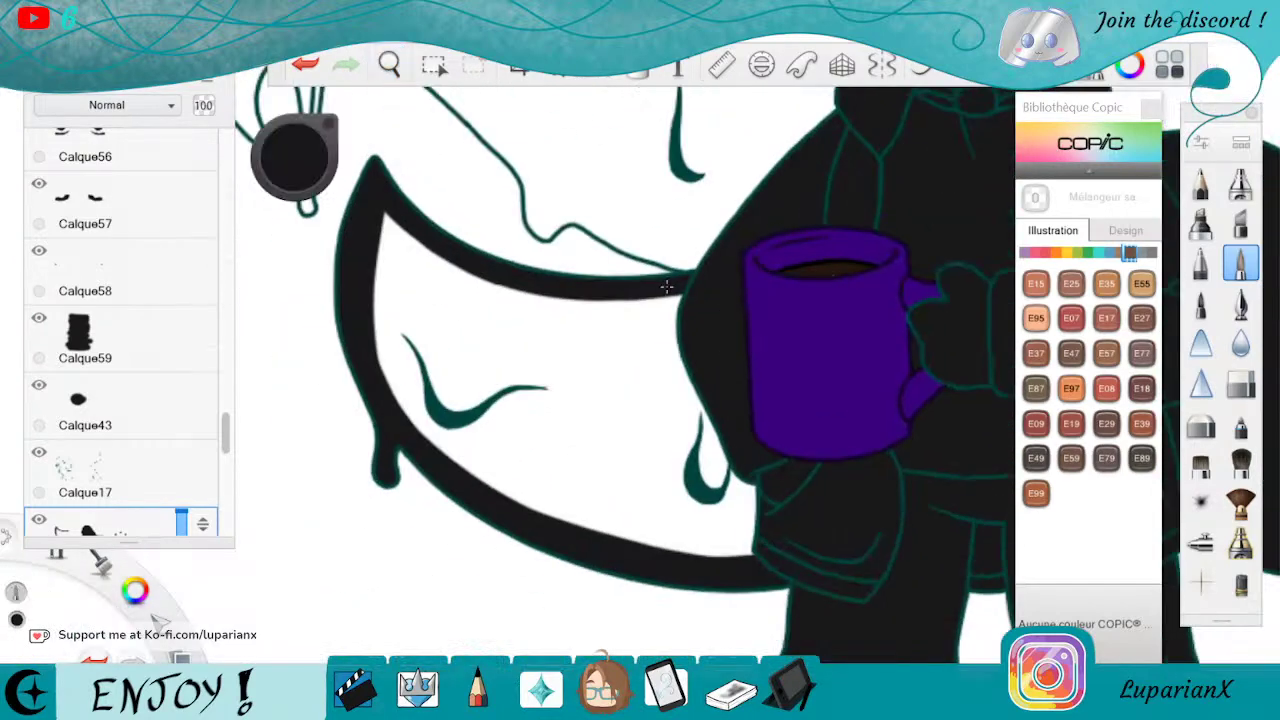
pyautogui.click(638, 66)
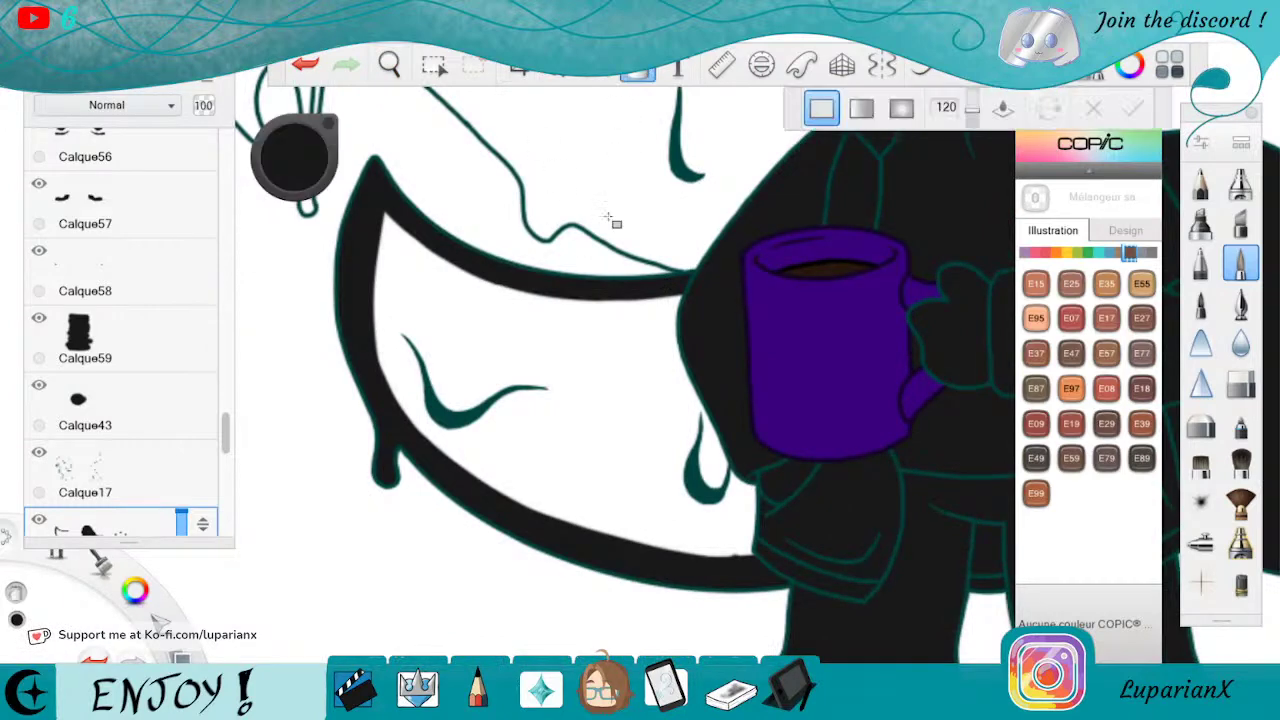
pyautogui.click(590, 365)
pyautogui.click(638, 68)
# Select the empty layer Calque61 for colouring the upper-left tentacle
pyautogui.click(389, 66)
pyautogui.moveTo(700, 496); pyautogui.dragTo(508, 426)
pyautogui.moveTo(755, 355); pyautogui.dragTo(706, 508)
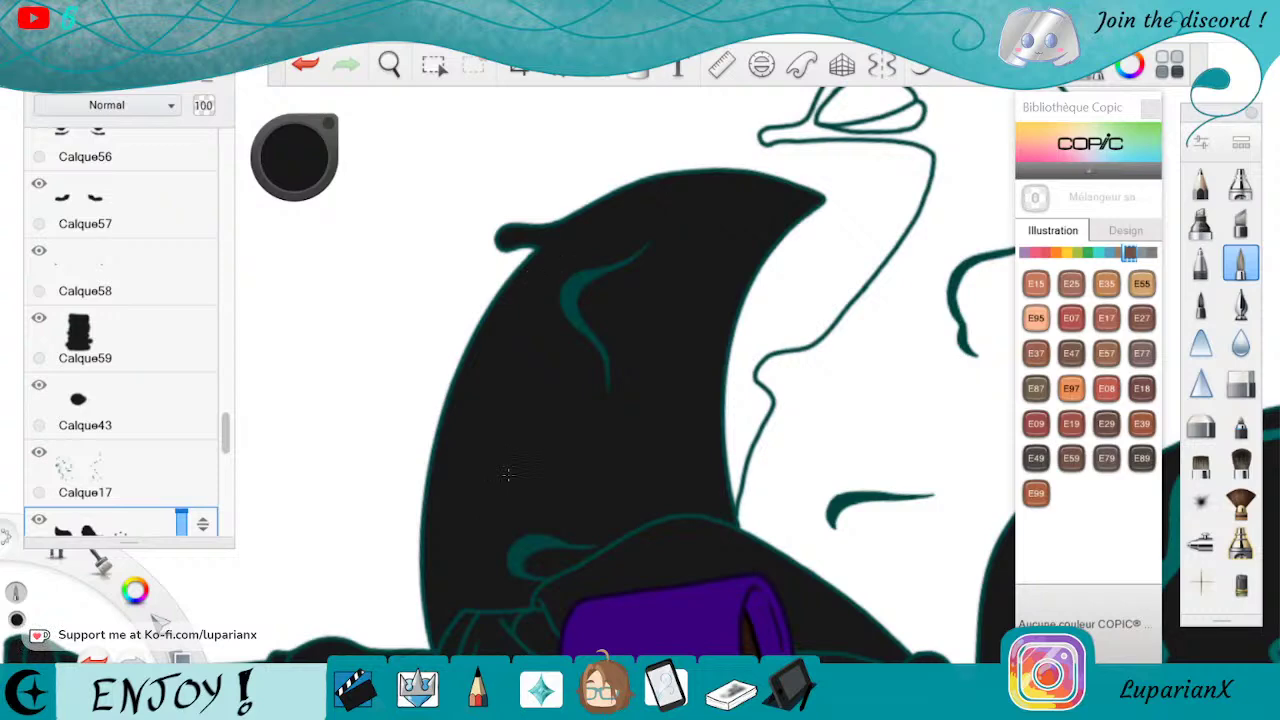
pyautogui.press('space')
pyautogui.moveTo(826, 403); pyautogui.dragTo(560, 352)
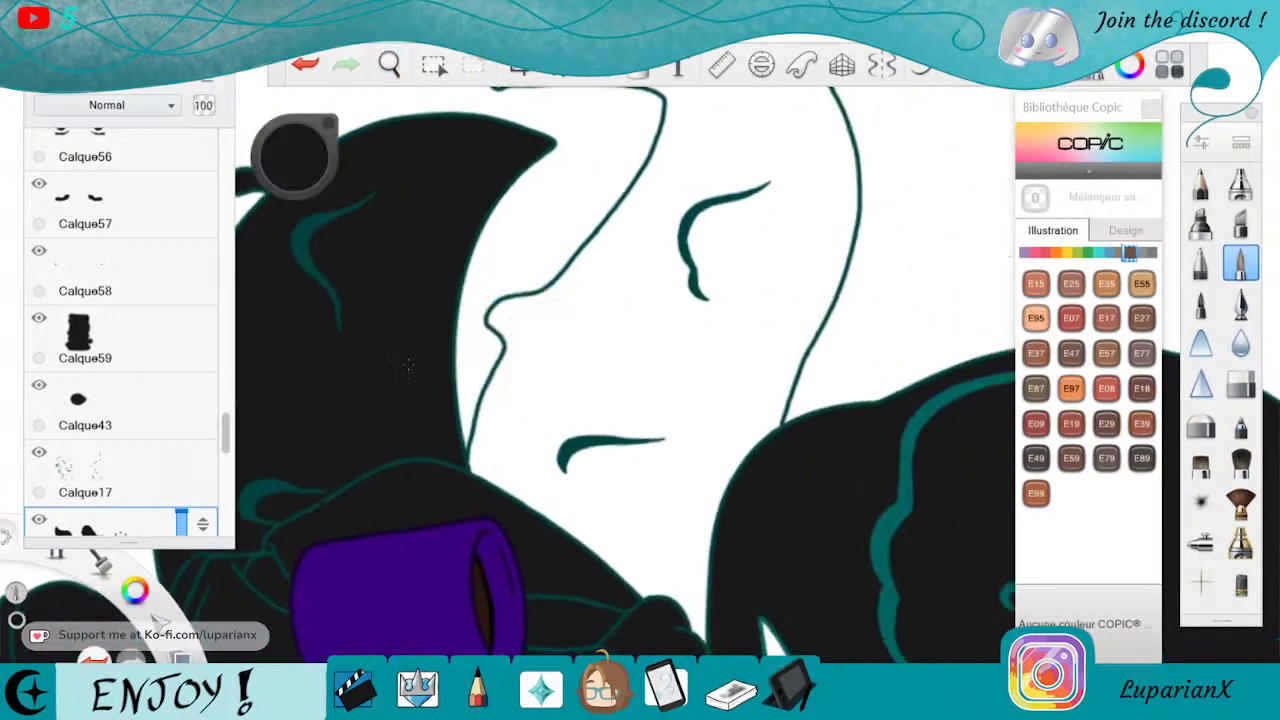
pyautogui.moveTo(224, 437); pyautogui.dragTo(224, 454)
pyautogui.moveTo(150, 420); pyautogui.dragTo(178, 305)
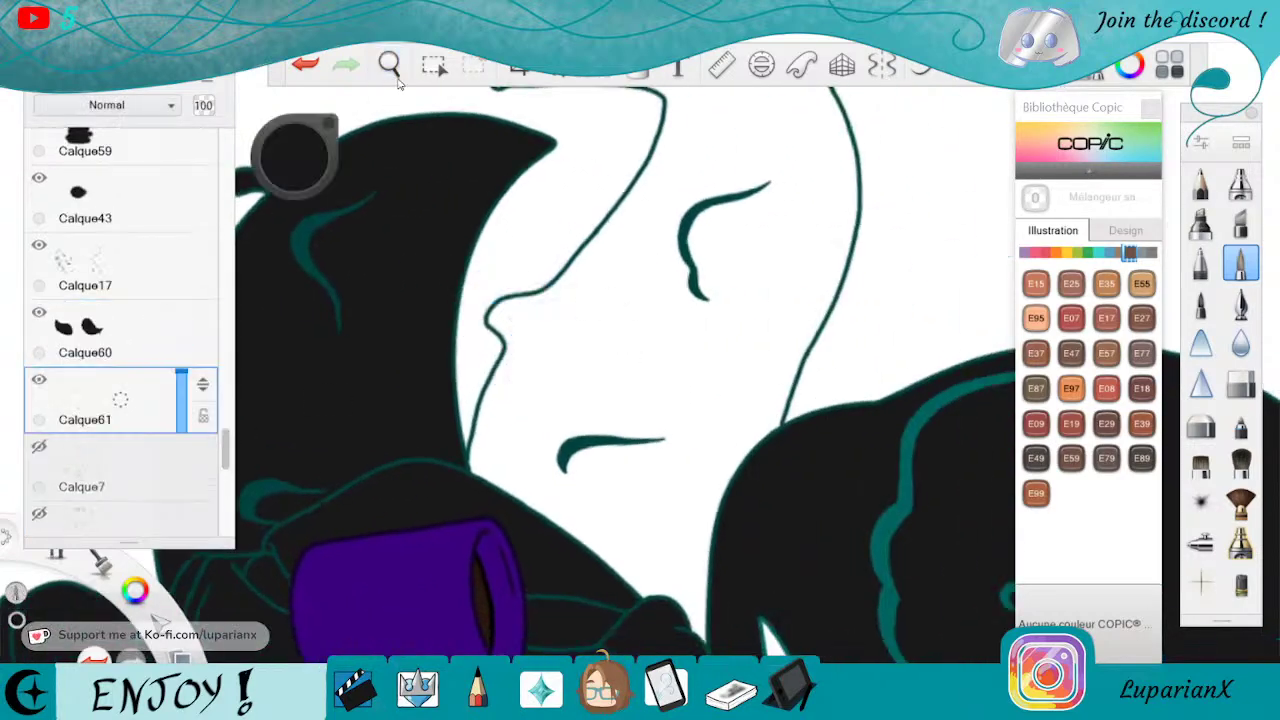
# Paint a black band inside the upper-left tentacle's lower edge, from the body past its small drip
pyautogui.click(389, 65)
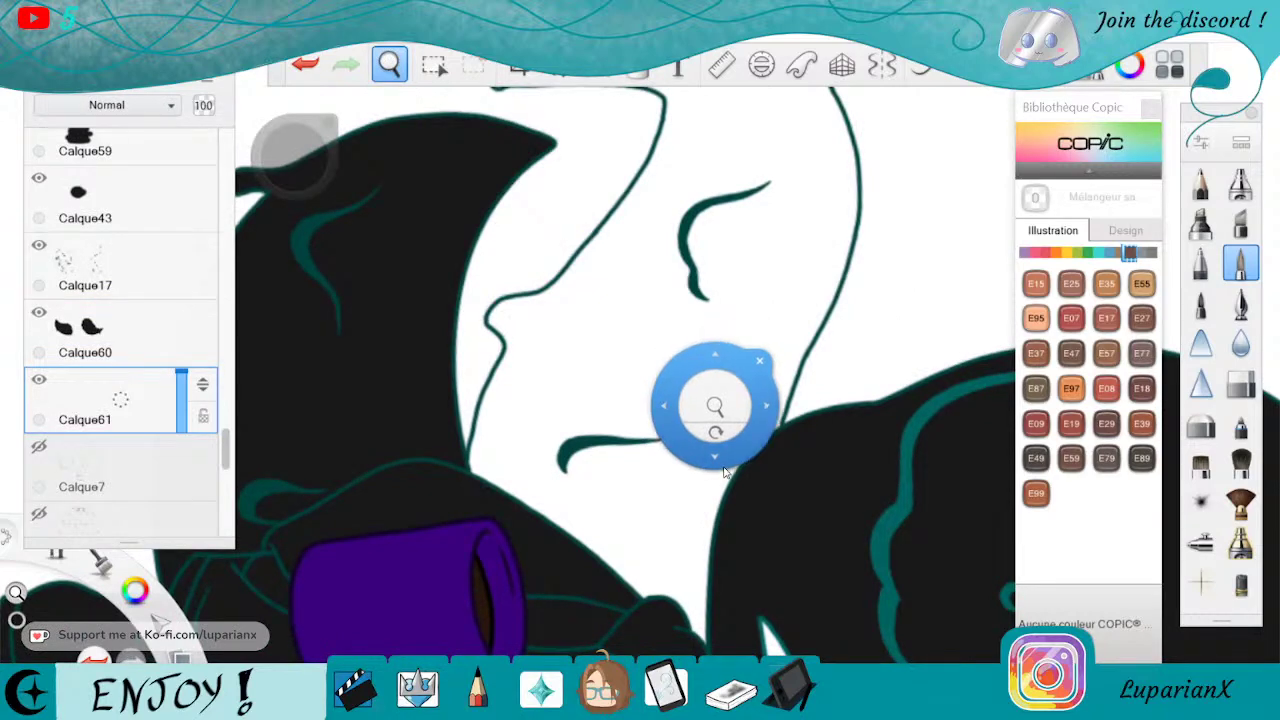
pyautogui.moveTo(728, 480); pyautogui.dragTo(735, 494)
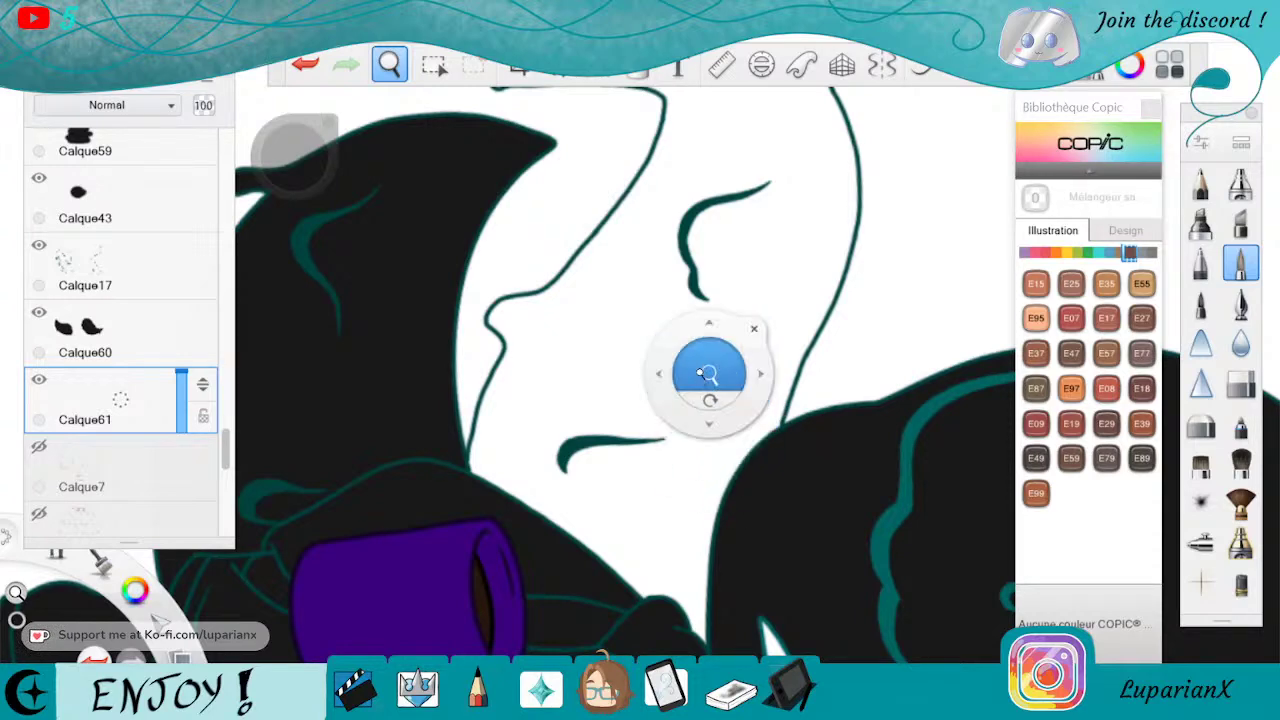
pyautogui.moveTo(700, 377); pyautogui.dragTo(744, 297)
pyautogui.moveTo(500, 491); pyautogui.dragTo(700, 448)
pyautogui.moveTo(719, 406); pyautogui.dragTo(730, 376)
pyautogui.click(786, 347)
pyautogui.moveTo(551, 309)
pyautogui.mouseDown()
pyautogui.moveTo(523, 357)
pyautogui.moveTo(514, 429)
pyautogui.moveTo(555, 311)
pyautogui.mouseUp()
pyautogui.moveTo(506, 448)
pyautogui.mouseDown()
pyautogui.moveTo(494, 508)
pyautogui.moveTo(514, 518)
pyautogui.moveTo(568, 316)
pyautogui.moveTo(534, 498)
pyautogui.mouseUp()
pyautogui.moveTo(555, 310); pyautogui.dragTo(540, 535)
pyautogui.moveTo(575, 286)
pyautogui.mouseDown()
pyautogui.moveTo(536, 200)
pyautogui.moveTo(552, 178)
pyautogui.moveTo(555, 210)
pyautogui.moveTo(578, 200)
pyautogui.moveTo(585, 245)
pyautogui.moveTo(612, 180)
pyautogui.moveTo(635, 165)
pyautogui.moveTo(592, 258)
pyautogui.moveTo(650, 150)
pyautogui.moveTo(610, 300)
pyautogui.mouseUp()
pyautogui.moveTo(640, 245)
pyautogui.mouseDown()
pyautogui.moveTo(700, 110)
pyautogui.moveTo(726, 90)
pyautogui.moveTo(710, 130)
pyautogui.mouseUp()
pyautogui.click(1240, 382)
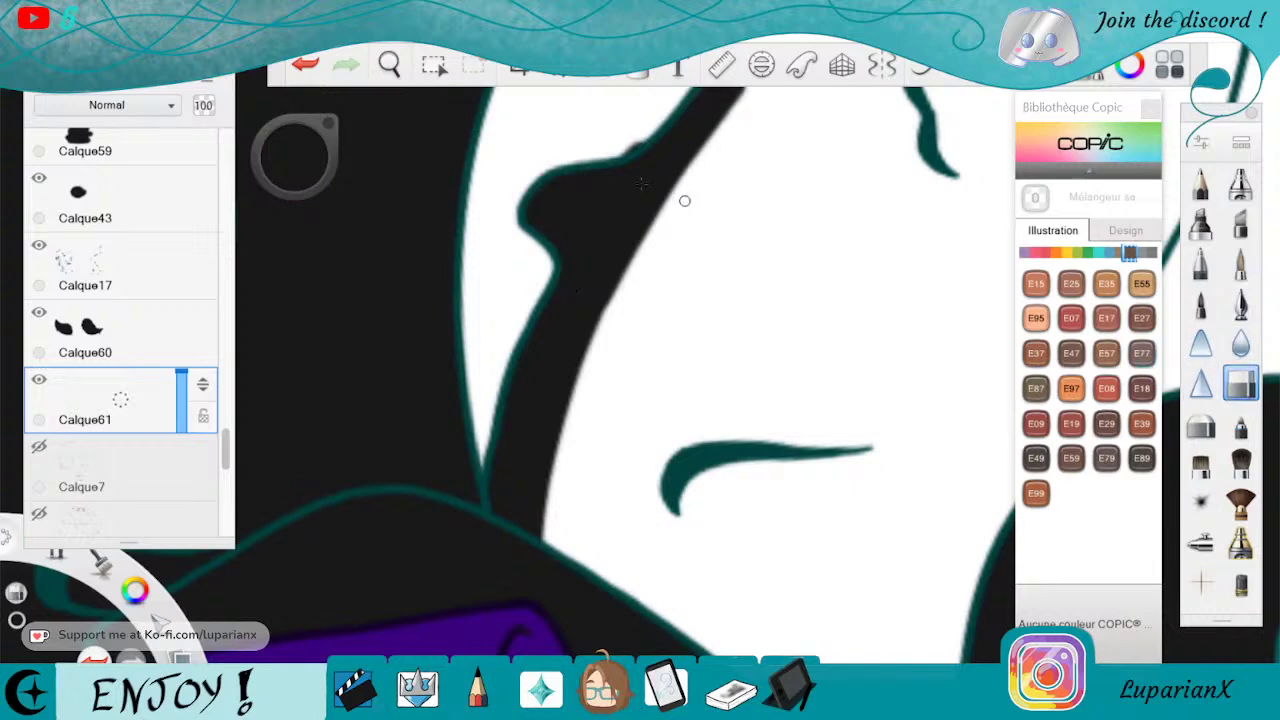
# Paint a black band with the brush inside the upper-left tentacle's upper edge, starting at the head
pyautogui.click(389, 64)
pyautogui.moveTo(460, 140); pyautogui.dragTo(781, 446)
pyautogui.moveTo(834, 337); pyautogui.dragTo(783, 505)
pyautogui.moveTo(755, 550); pyautogui.dragTo(806, 438)
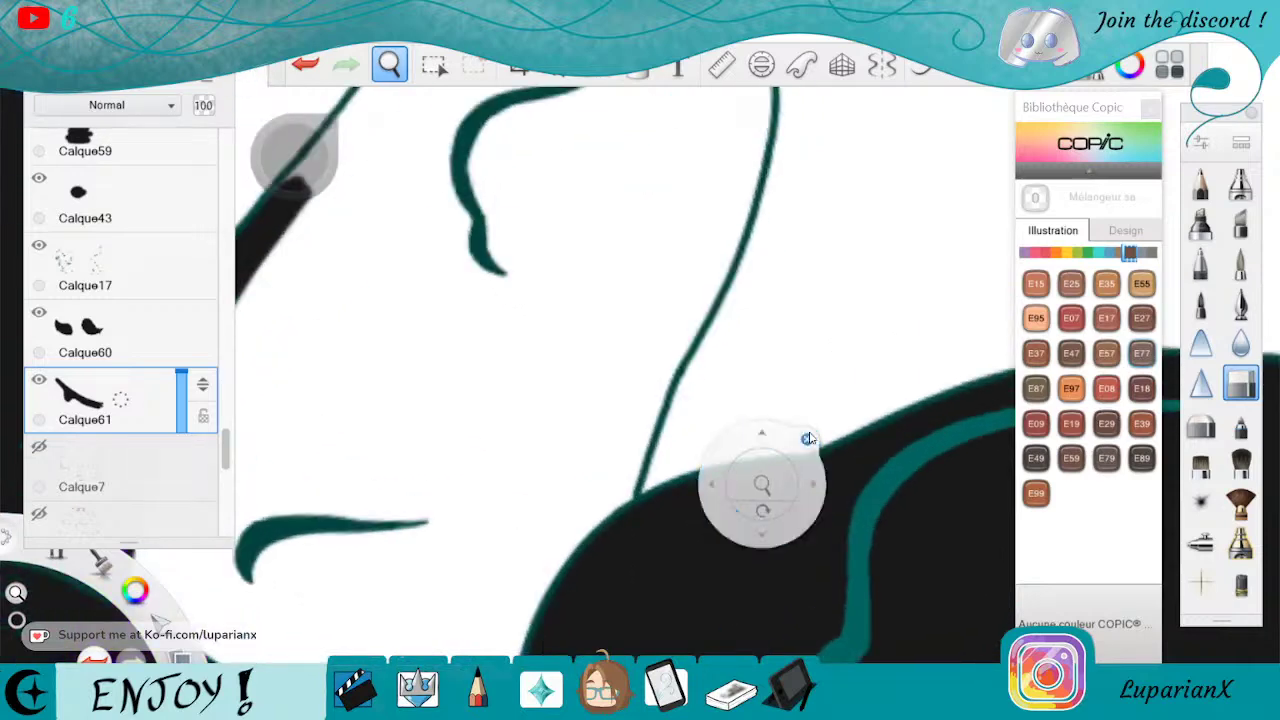
pyautogui.click(806, 437)
pyautogui.click(1240, 262)
pyautogui.click(819, 225)
pyautogui.moveTo(735, 215)
pyautogui.mouseDown()
pyautogui.moveTo(728, 255)
pyautogui.moveTo(737, 213)
pyautogui.moveTo(655, 380)
pyautogui.moveTo(685, 320)
pyautogui.moveTo(660, 400)
pyautogui.moveTo(640, 390)
pyautogui.moveTo(598, 525)
pyautogui.moveTo(659, 366)
pyautogui.mouseUp()
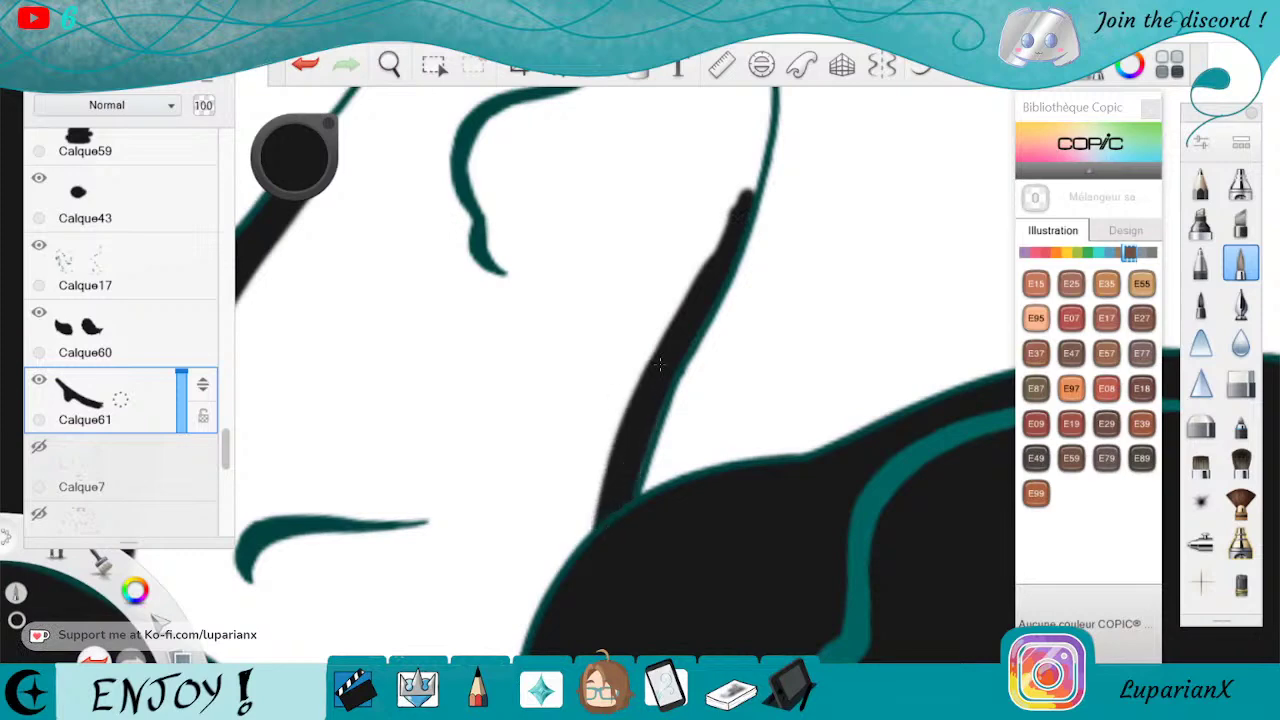
pyautogui.moveTo(706, 266)
pyautogui.mouseDown()
pyautogui.moveTo(650, 370)
pyautogui.moveTo(758, 152)
pyautogui.mouseUp()
# Touch up the tentacle's upper outline on layer Calque17 with the eraser and return to the brush on layer Calque61
pyautogui.press('e')
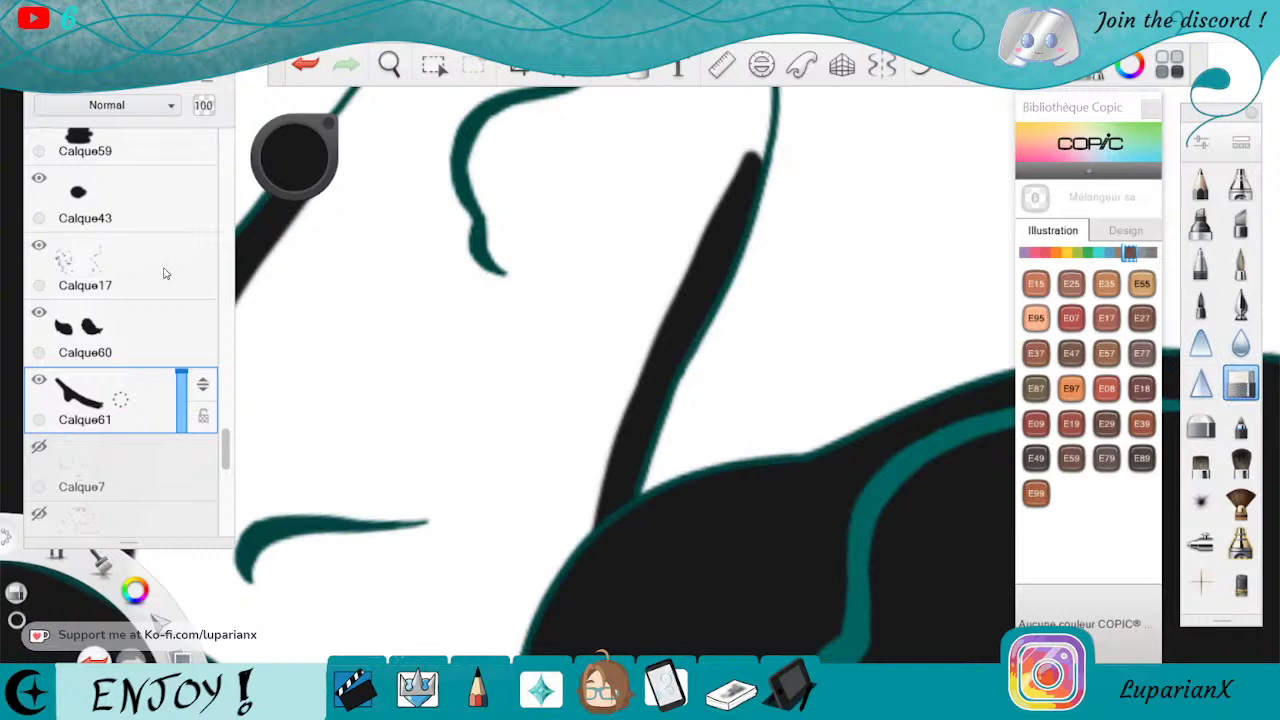
pyautogui.click(165, 272)
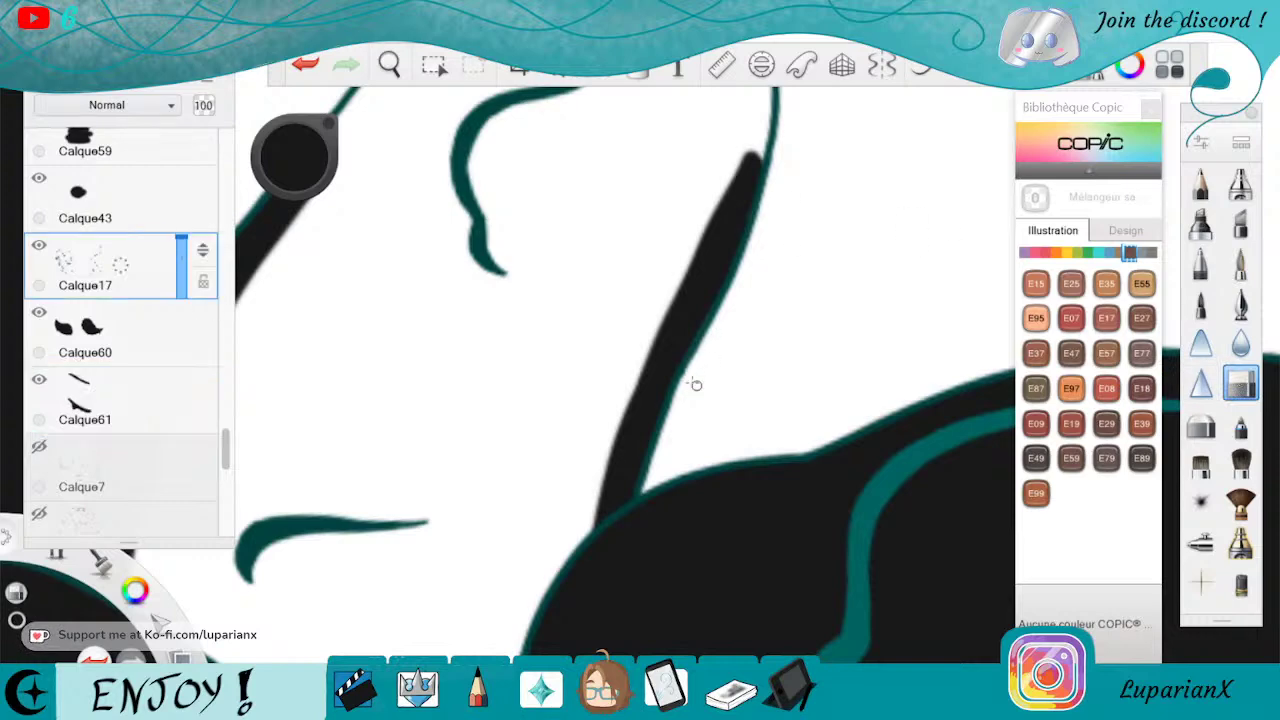
pyautogui.click(135, 396)
pyautogui.click(1240, 263)
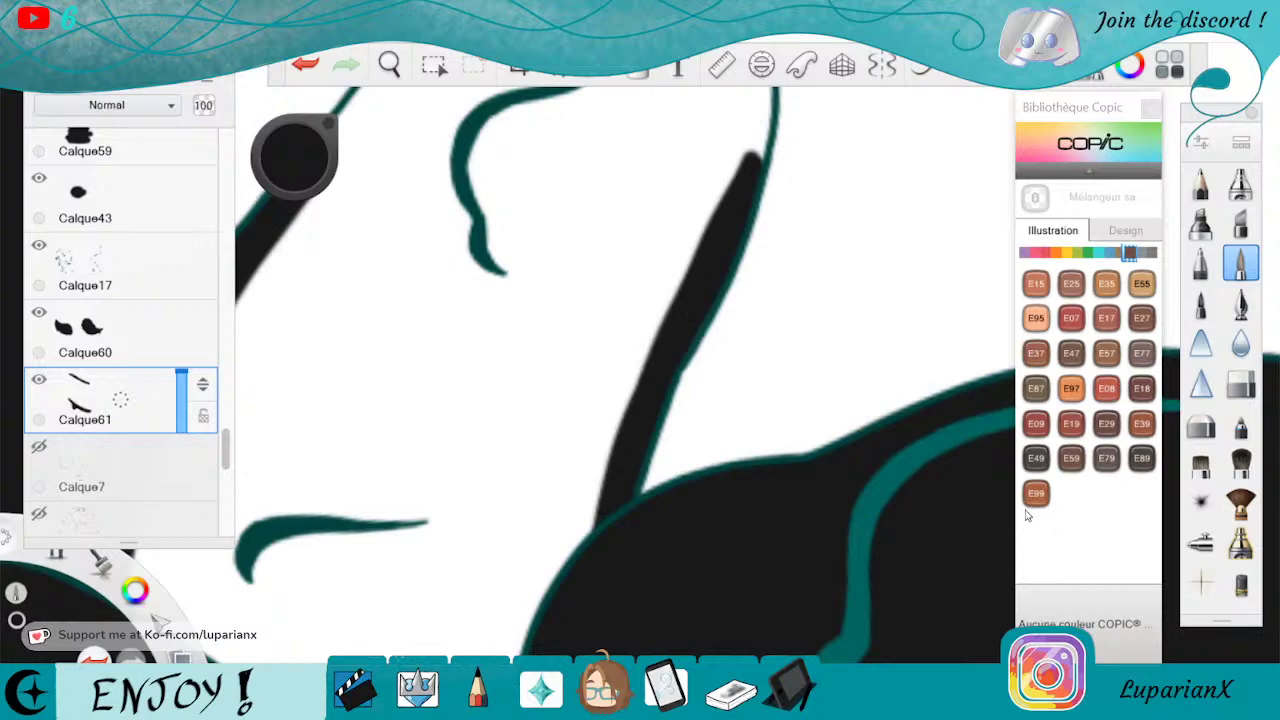
# Extend the upper-left tentacle's lower black band from the small drip to the hanging strand near its tip
pyautogui.click(389, 64)
pyautogui.moveTo(477, 180); pyautogui.dragTo(611, 505)
pyautogui.click(667, 469)
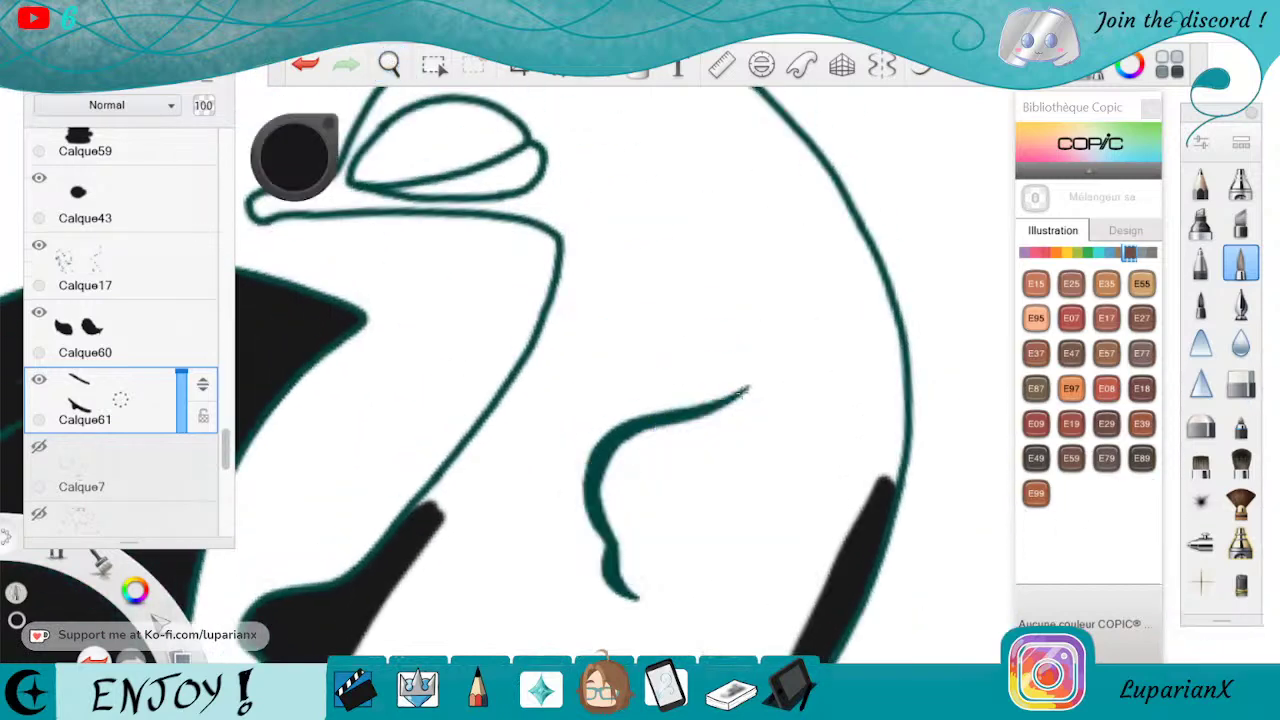
pyautogui.moveTo(566, 222)
pyautogui.mouseDown()
pyautogui.moveTo(569, 283)
pyautogui.moveTo(528, 371)
pyautogui.mouseUp()
pyautogui.moveTo(566, 296)
pyautogui.mouseDown()
pyautogui.moveTo(505, 420)
pyautogui.moveTo(464, 465)
pyautogui.moveTo(527, 387)
pyautogui.moveTo(425, 503)
pyautogui.mouseUp()
pyautogui.moveTo(474, 468)
pyautogui.mouseDown()
pyautogui.moveTo(442, 508)
pyautogui.moveTo(515, 425)
pyautogui.moveTo(563, 328)
pyautogui.mouseUp()
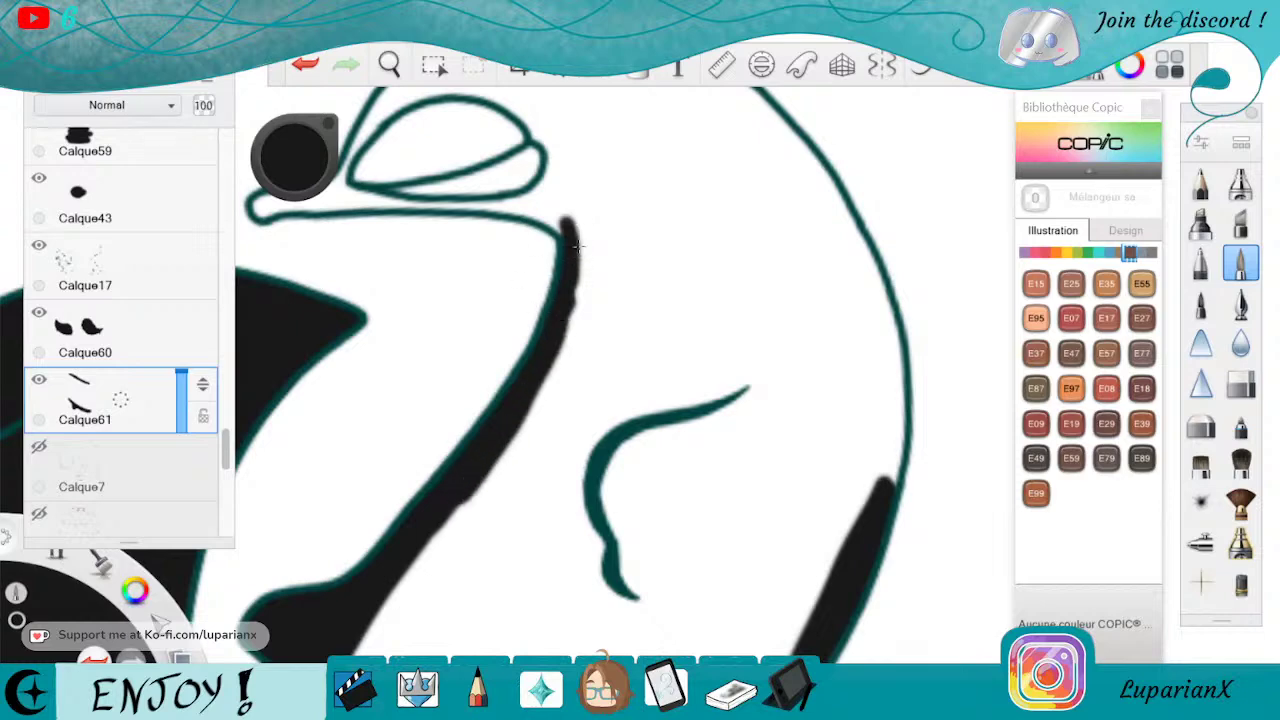
pyautogui.moveTo(578, 250); pyautogui.dragTo(571, 243)
# Extend and thicken the black band inside the upper-left tentacle's upper edge along the outer curve
pyautogui.moveTo(826, 176); pyautogui.dragTo(876, 294)
pyautogui.moveTo(860, 250); pyautogui.dragTo(890, 318)
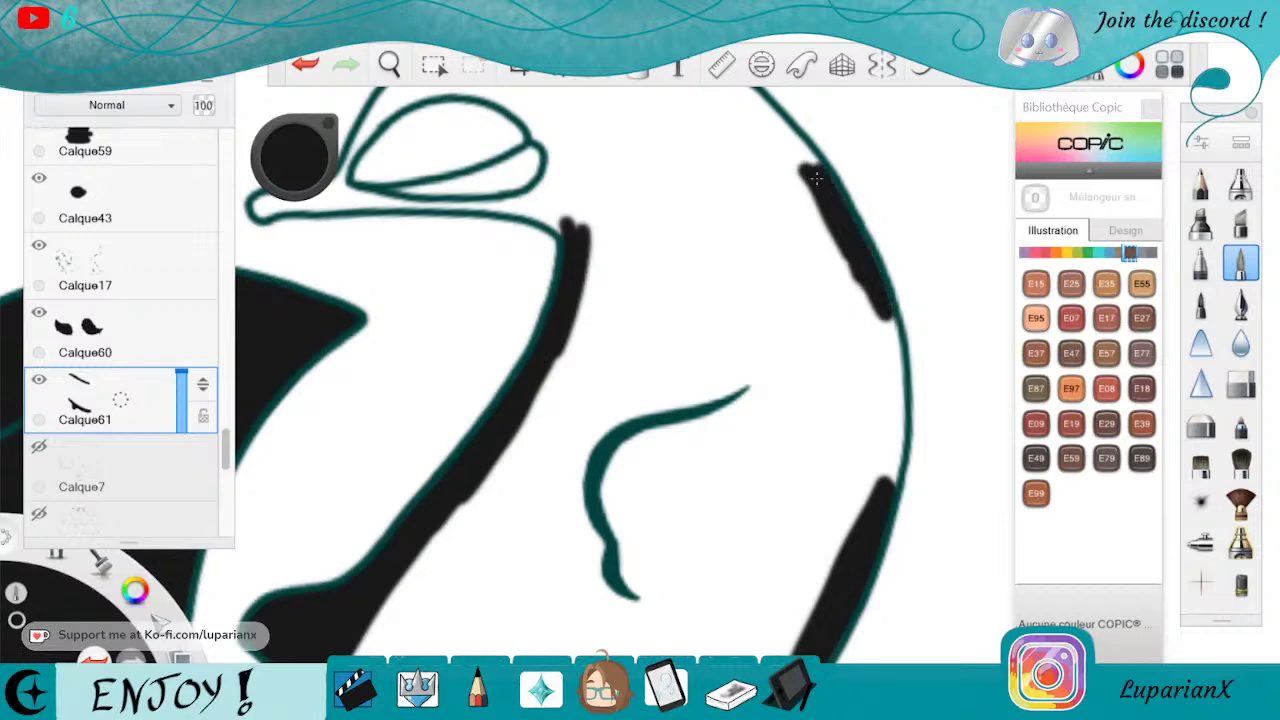
pyautogui.moveTo(842, 258)
pyautogui.mouseDown()
pyautogui.moveTo(877, 410)
pyautogui.moveTo(856, 500)
pyautogui.mouseUp()
pyautogui.moveTo(866, 432); pyautogui.dragTo(824, 592)
pyautogui.moveTo(850, 472); pyautogui.dragTo(804, 632)
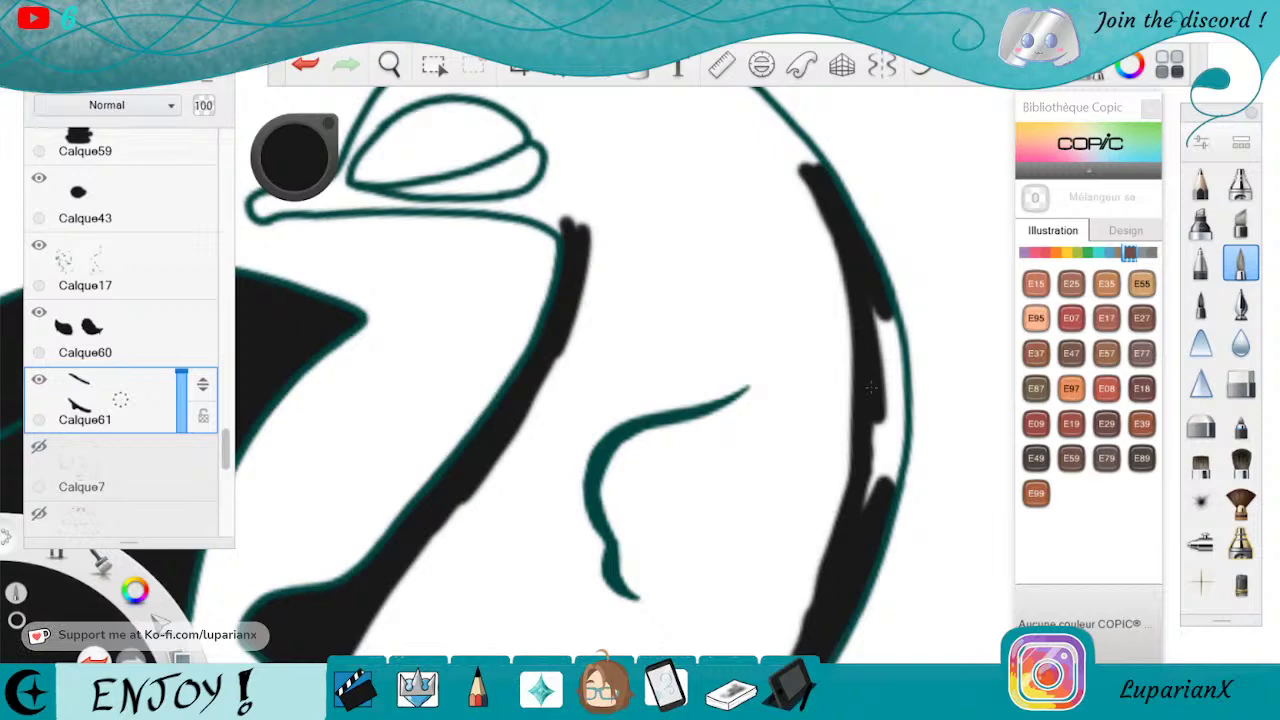
pyautogui.moveTo(874, 420); pyautogui.dragTo(806, 616)
pyautogui.moveTo(888, 346); pyautogui.dragTo(842, 518)
pyautogui.moveTo(896, 386)
pyautogui.mouseDown()
pyautogui.moveTo(864, 502)
pyautogui.moveTo(892, 486)
pyautogui.mouseUp()
pyautogui.moveTo(874, 284)
pyautogui.mouseDown()
pyautogui.moveTo(886, 390)
pyautogui.moveTo(896, 318)
pyautogui.mouseUp()
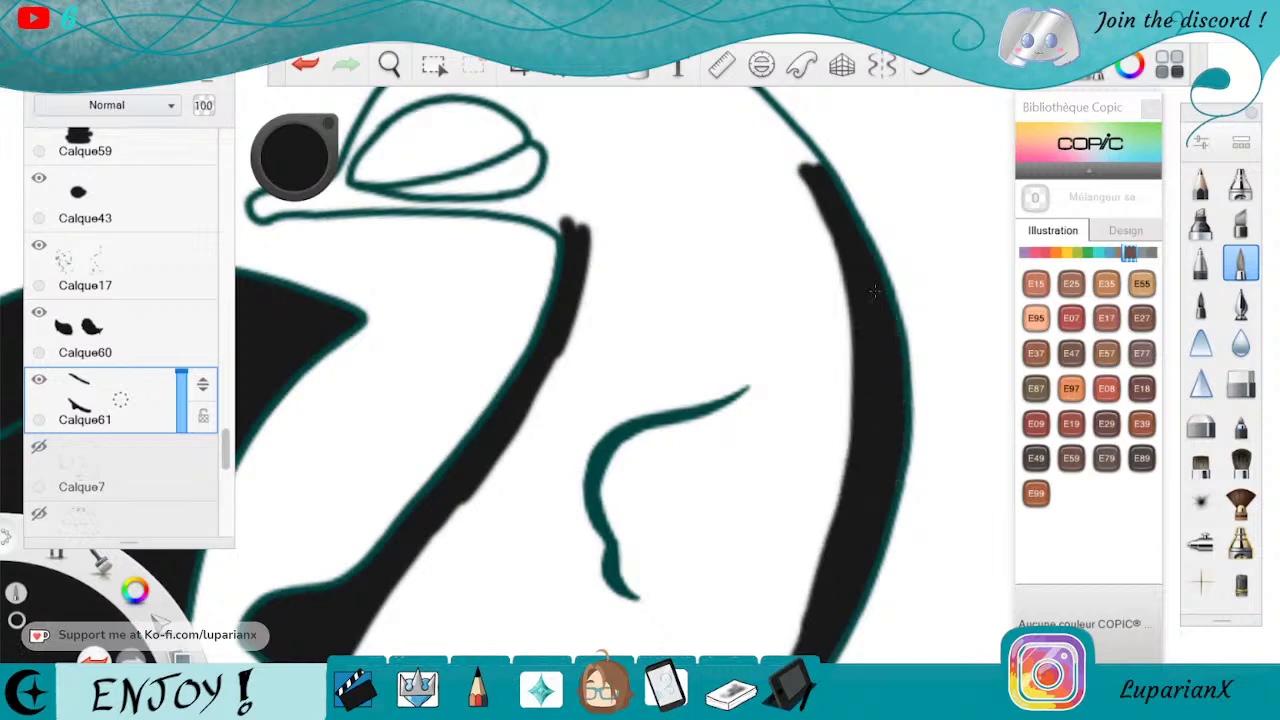
# Paint the upper-left tentacle's hanging strand and the area around its loop black, and erase the overspill outside the outline
pyautogui.press('space')
pyautogui.moveTo(319, 175); pyautogui.dragTo(543, 346)
pyautogui.moveTo(737, 503)
pyautogui.mouseDown()
pyautogui.moveTo(781, 265)
pyautogui.moveTo(817, 411)
pyautogui.mouseUp()
pyautogui.moveTo(732, 252)
pyautogui.mouseDown()
pyautogui.moveTo(706, 262)
pyautogui.moveTo(702, 350)
pyautogui.moveTo(731, 245)
pyautogui.moveTo(622, 300)
pyautogui.moveTo(740, 242)
pyautogui.mouseUp()
pyautogui.moveTo(661, 287)
pyautogui.mouseDown()
pyautogui.moveTo(620, 300)
pyautogui.moveTo(745, 240)
pyautogui.moveTo(600, 290)
pyautogui.moveTo(660, 243)
pyautogui.moveTo(625, 290)
pyautogui.moveTo(660, 240)
pyautogui.moveTo(582, 400)
pyautogui.mouseUp()
pyautogui.moveTo(626, 296)
pyautogui.mouseDown()
pyautogui.moveTo(585, 420)
pyautogui.moveTo(600, 445)
pyautogui.moveTo(565, 380)
pyautogui.moveTo(606, 328)
pyautogui.mouseUp()
pyautogui.moveTo(603, 440)
pyautogui.mouseDown()
pyautogui.moveTo(690, 499)
pyautogui.moveTo(702, 442)
pyautogui.moveTo(689, 384)
pyautogui.moveTo(707, 347)
pyautogui.moveTo(707, 459)
pyautogui.moveTo(707, 356)
pyautogui.mouseUp()
pyautogui.moveTo(708, 462)
pyautogui.mouseDown()
pyautogui.moveTo(712, 578)
pyautogui.moveTo(698, 522)
pyautogui.mouseUp()
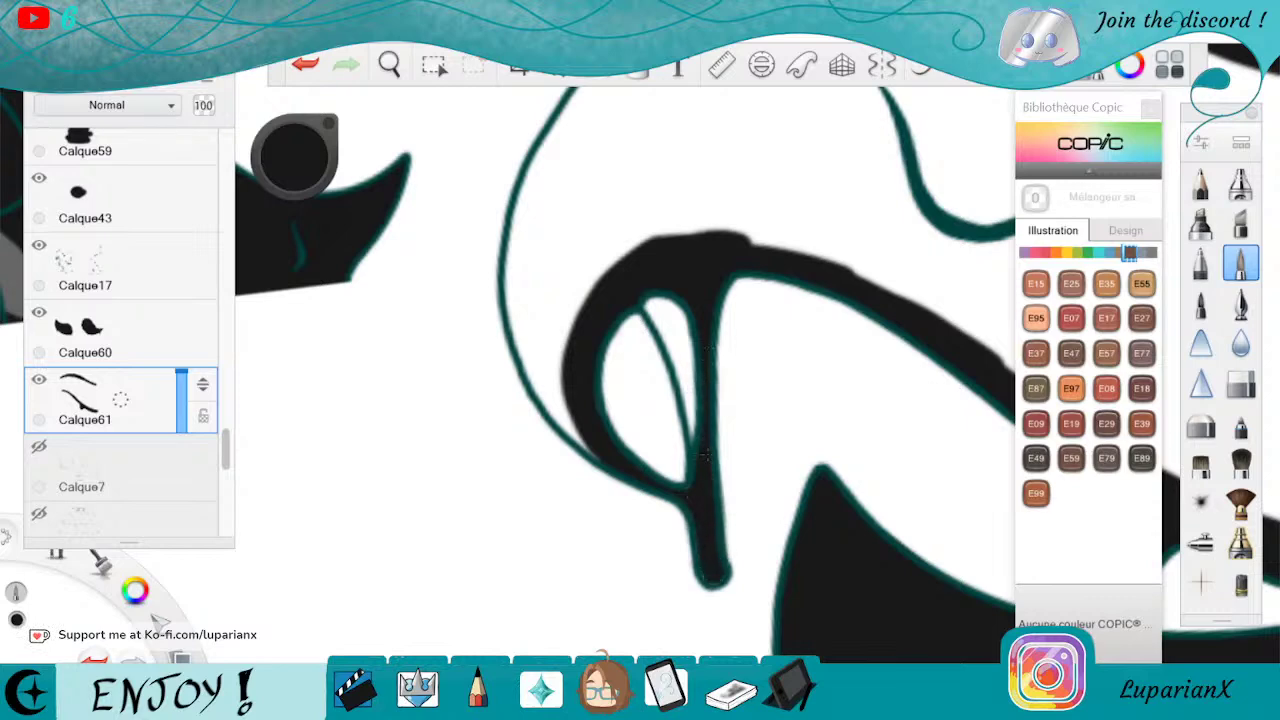
pyautogui.click(1240, 384)
pyautogui.moveTo(714, 394); pyautogui.dragTo(711, 374)
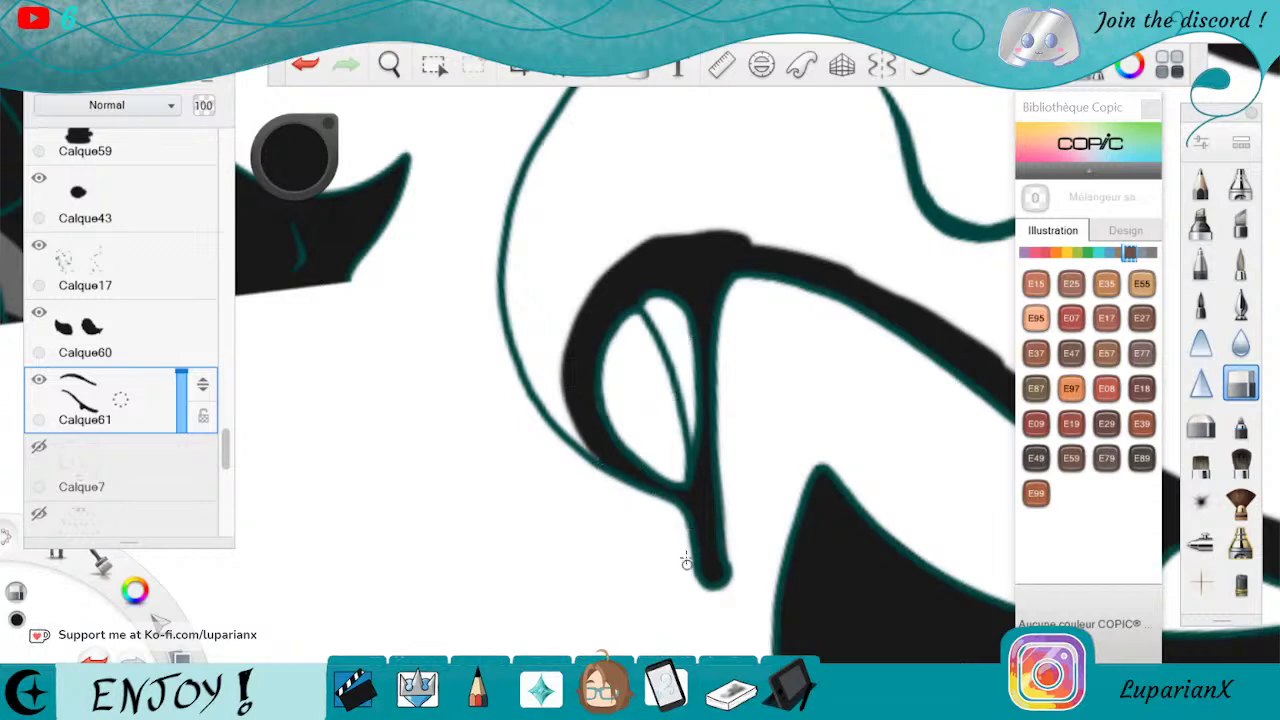
pyautogui.click(1240, 264)
# Paint a black band around the upper-left tentacle's rounded end, joining the upper band to the loop area
pyautogui.press('space')
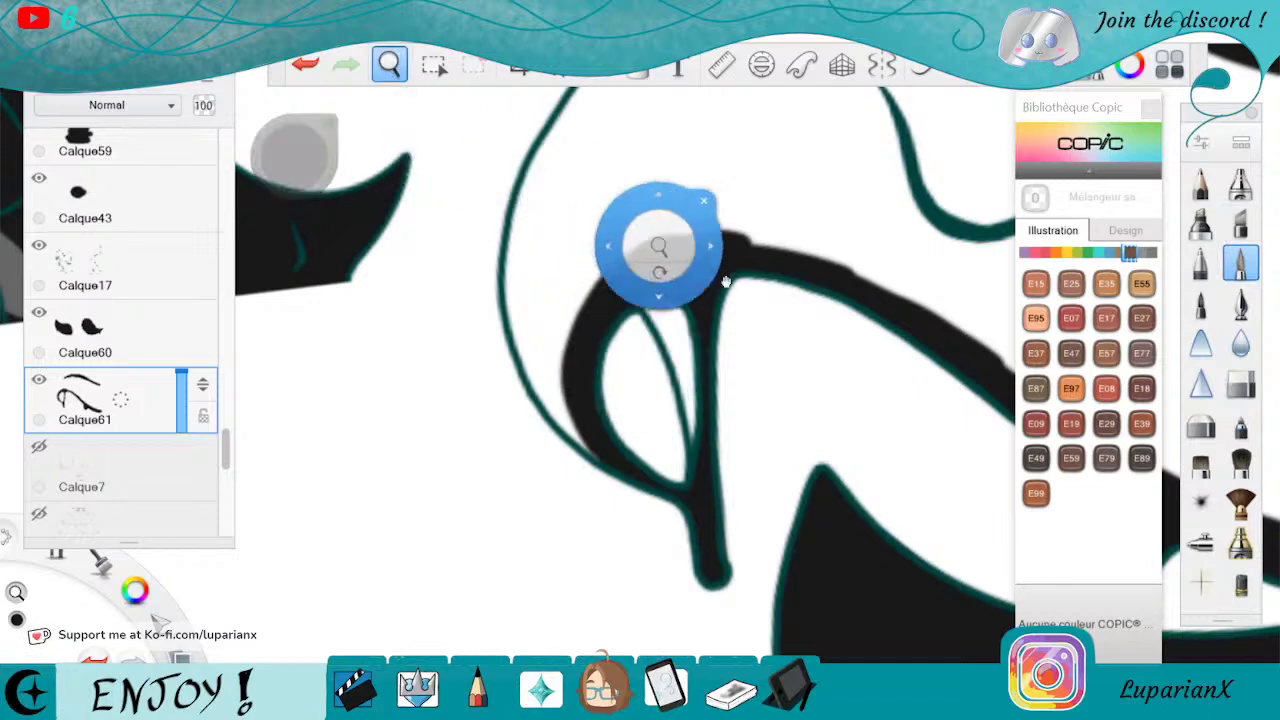
pyautogui.moveTo(702, 272); pyautogui.dragTo(766, 432)
pyautogui.moveTo(612, 423)
pyautogui.mouseDown()
pyautogui.moveTo(621, 563)
pyautogui.moveTo(606, 413)
pyautogui.mouseUp()
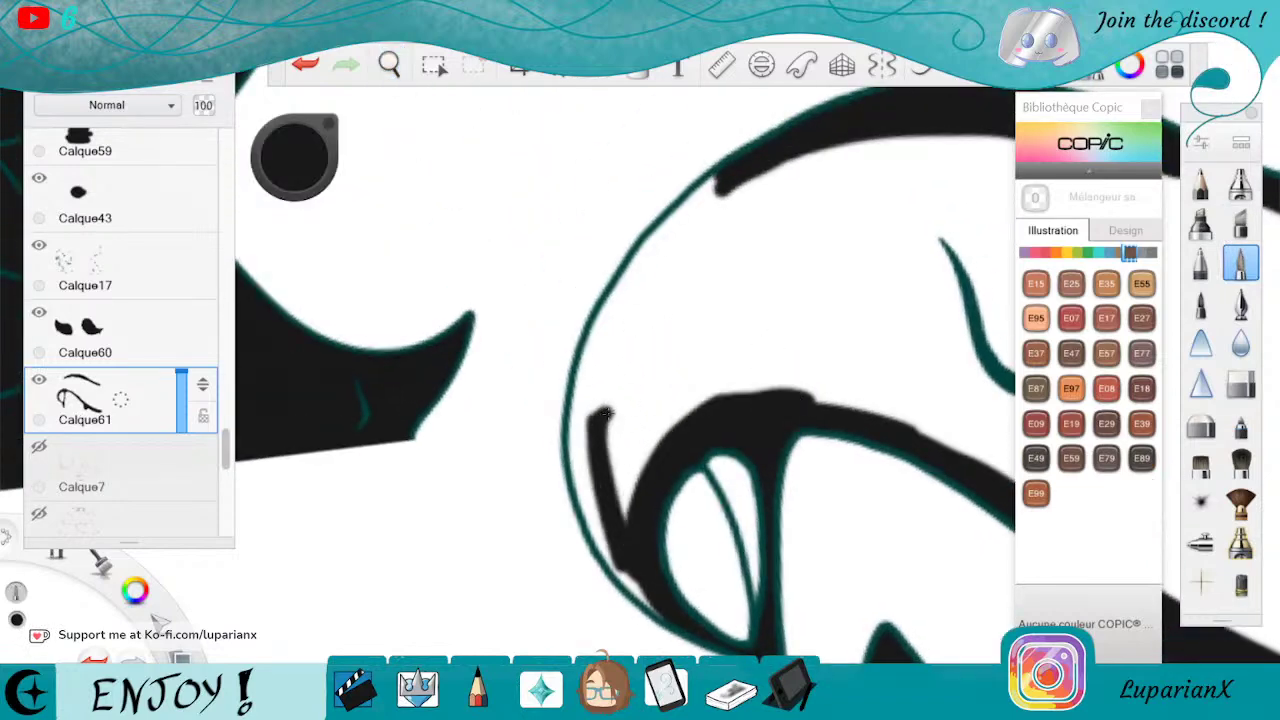
pyautogui.moveTo(648, 612)
pyautogui.mouseDown()
pyautogui.moveTo(616, 570)
pyautogui.moveTo(586, 484)
pyautogui.moveTo(582, 368)
pyautogui.moveTo(630, 262)
pyautogui.moveTo(714, 182)
pyautogui.moveTo(652, 272)
pyautogui.moveTo(752, 178)
pyautogui.moveTo(644, 294)
pyautogui.mouseUp()
pyautogui.moveTo(606, 412)
pyautogui.mouseDown()
pyautogui.moveTo(650, 285)
pyautogui.moveTo(622, 506)
pyautogui.moveTo(618, 398)
pyautogui.mouseUp()
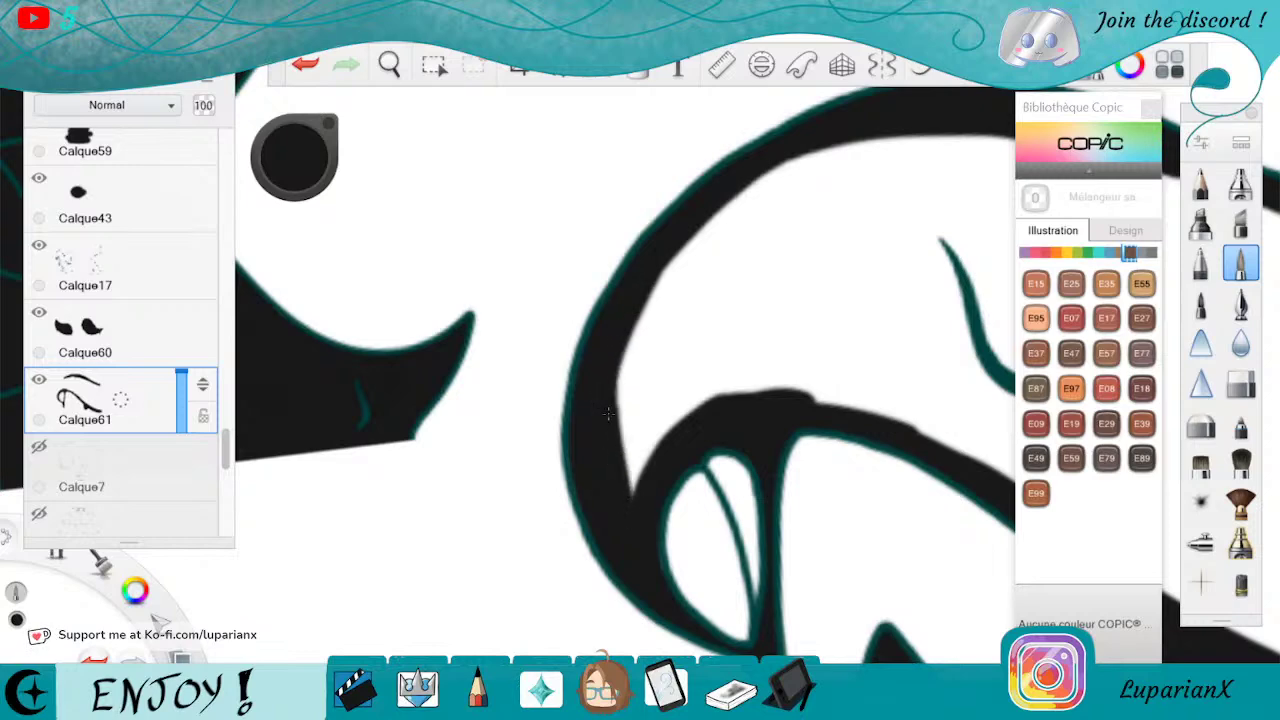
pyautogui.moveTo(630, 498); pyautogui.dragTo(648, 453)
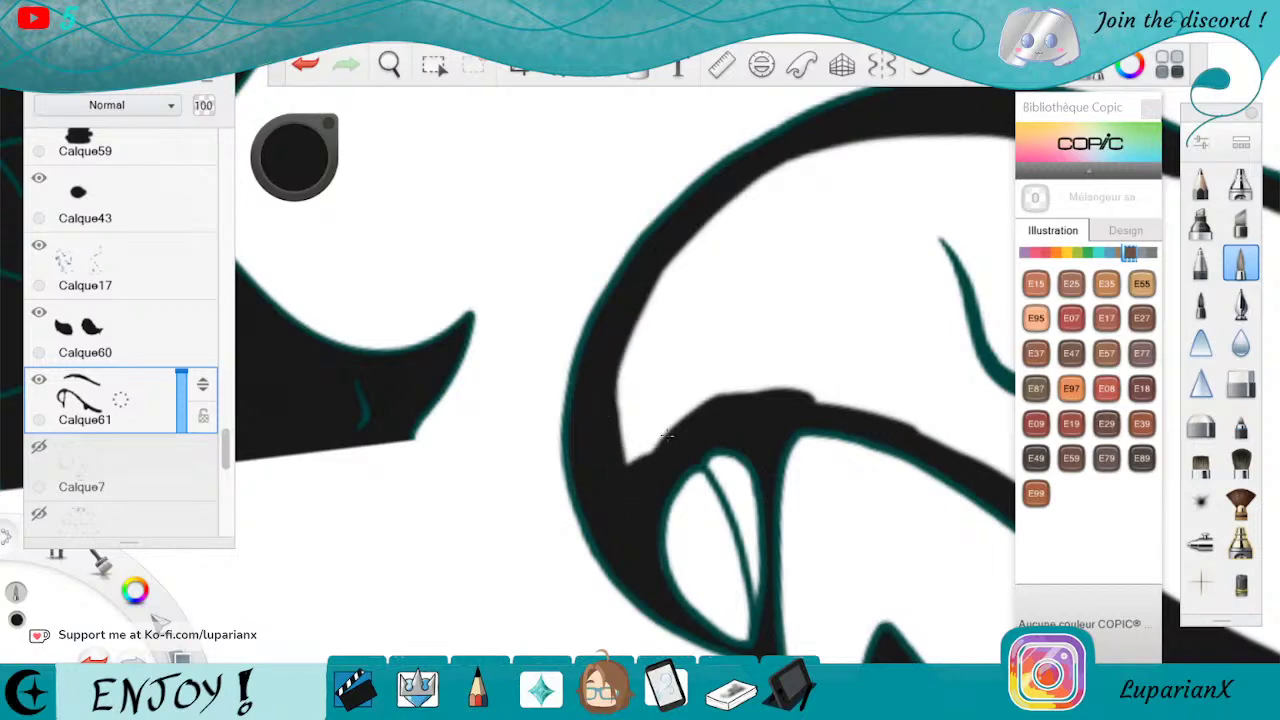
# Flood-fill the white interior of the upper-left tentacle with black
pyautogui.click(637, 68)
pyautogui.click(389, 64)
pyautogui.moveTo(640, 360)
pyautogui.mouseDown()
pyautogui.moveTo(643, 277)
pyautogui.moveTo(597, 351)
pyautogui.mouseUp()
pyautogui.click(712, 318)
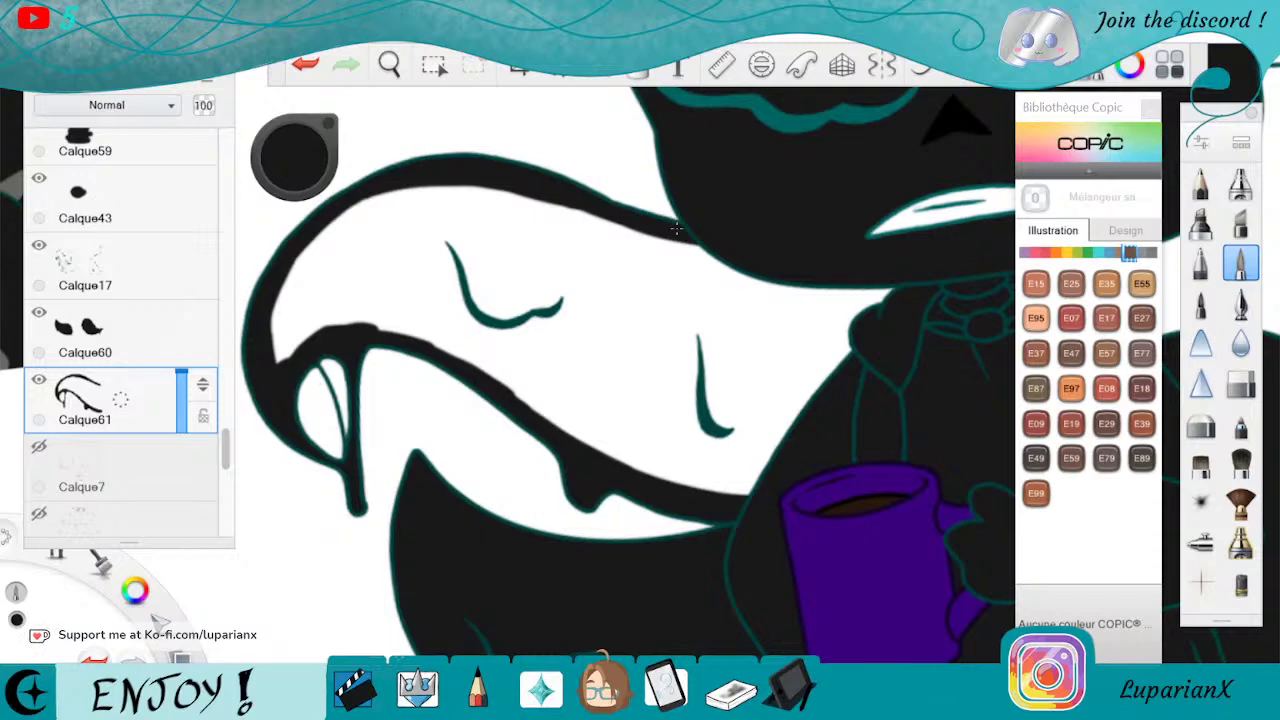
pyautogui.click(637, 70)
pyautogui.click(640, 270)
pyautogui.click(637, 70)
# Paint over the thin unfilled seam inside the upper-left tentacle's outer edge with black
pyautogui.click(389, 64)
pyautogui.moveTo(351, 266); pyautogui.dragTo(527, 364)
pyautogui.moveTo(649, 501); pyautogui.dragTo(817, 422)
pyautogui.moveTo(815, 378); pyautogui.dragTo(829, 364)
pyautogui.click(868, 331)
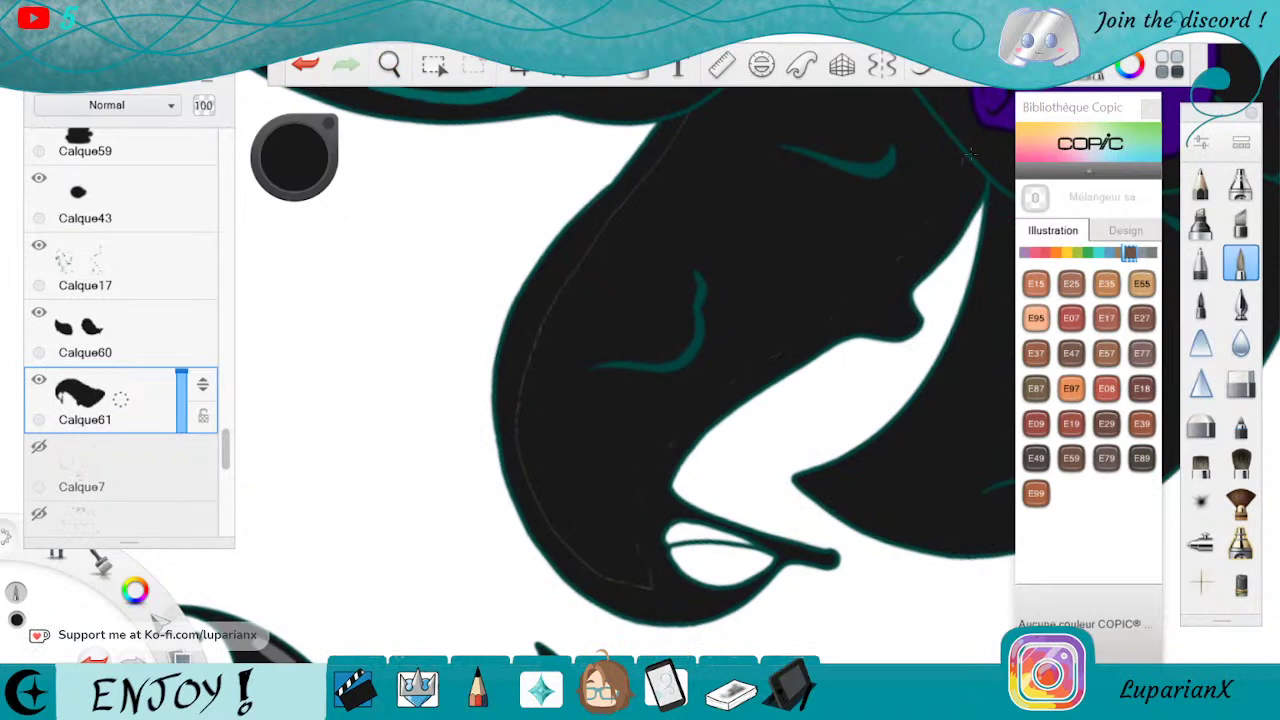
pyautogui.moveTo(515, 388); pyautogui.dragTo(527, 479)
pyautogui.moveTo(552, 304); pyautogui.dragTo(600, 234)
# Start black bands inside both edges of the upper-right tentacle, at the head and at the body
pyautogui.press('space')
pyautogui.moveTo(558, 233)
pyautogui.mouseDown()
pyautogui.moveTo(454, 123)
pyautogui.moveTo(823, 217)
pyautogui.moveTo(595, 464)
pyautogui.moveTo(763, 549)
pyautogui.moveTo(623, 503)
pyautogui.moveTo(754, 371)
pyautogui.moveTo(666, 508)
pyautogui.moveTo(749, 371)
pyautogui.moveTo(752, 476)
pyautogui.mouseUp()
pyautogui.moveTo(789, 363)
pyautogui.mouseDown()
pyautogui.moveTo(748, 488)
pyautogui.moveTo(765, 475)
pyautogui.moveTo(790, 362)
pyautogui.mouseUp()
pyautogui.moveTo(776, 456); pyautogui.dragTo(742, 523)
pyautogui.moveTo(790, 362)
pyautogui.mouseDown()
pyautogui.moveTo(724, 505)
pyautogui.moveTo(742, 468)
pyautogui.moveTo(734, 498)
pyautogui.mouseUp()
pyautogui.moveTo(555, 250)
pyautogui.mouseDown()
pyautogui.moveTo(600, 222)
pyautogui.moveTo(558, 228)
pyautogui.moveTo(682, 158)
pyautogui.moveTo(563, 251)
pyautogui.moveTo(606, 200)
pyautogui.mouseUp()
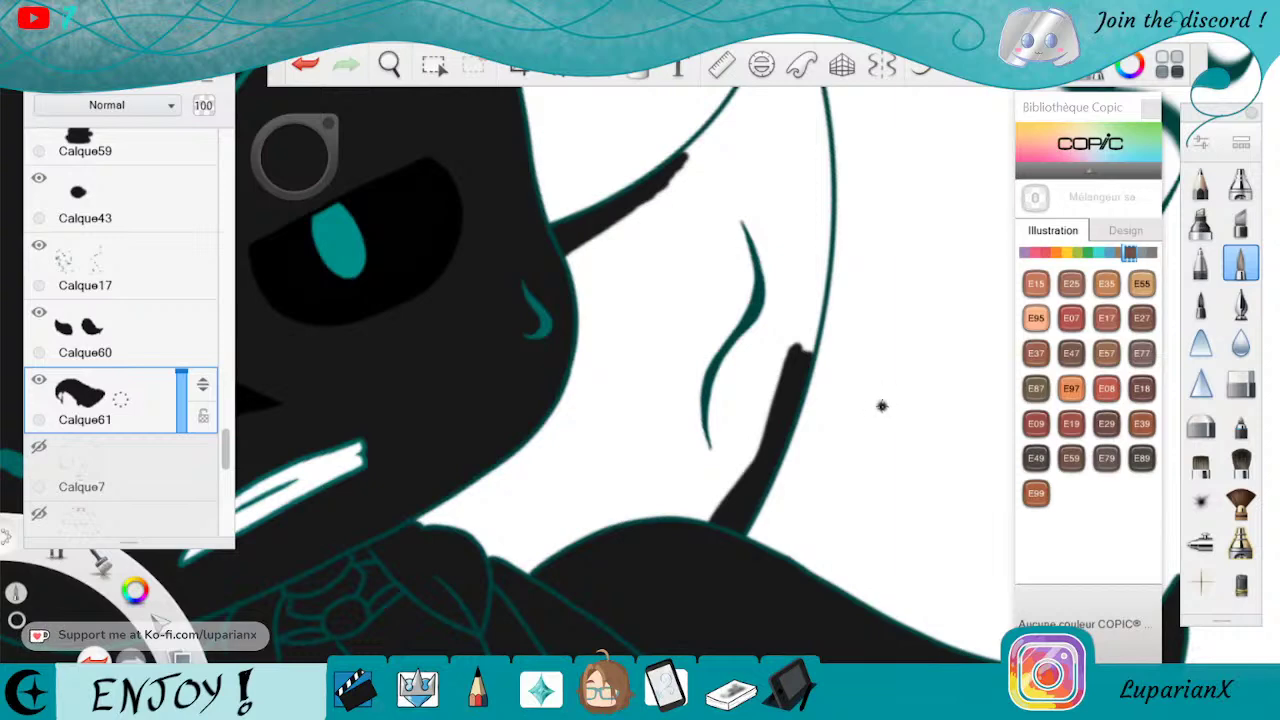
# Paint a black band inside the upper-right tentacle's outer edge, from just below the curled tip down to the band at the body
pyautogui.press('space')
pyautogui.moveTo(898, 172); pyautogui.dragTo(813, 371)
pyautogui.moveTo(731, 466); pyautogui.dragTo(750, 404)
pyautogui.moveTo(686, 100)
pyautogui.mouseDown()
pyautogui.moveTo(743, 272)
pyautogui.moveTo(750, 400)
pyautogui.moveTo(745, 345)
pyautogui.moveTo(725, 515)
pyautogui.moveTo(743, 423)
pyautogui.mouseUp()
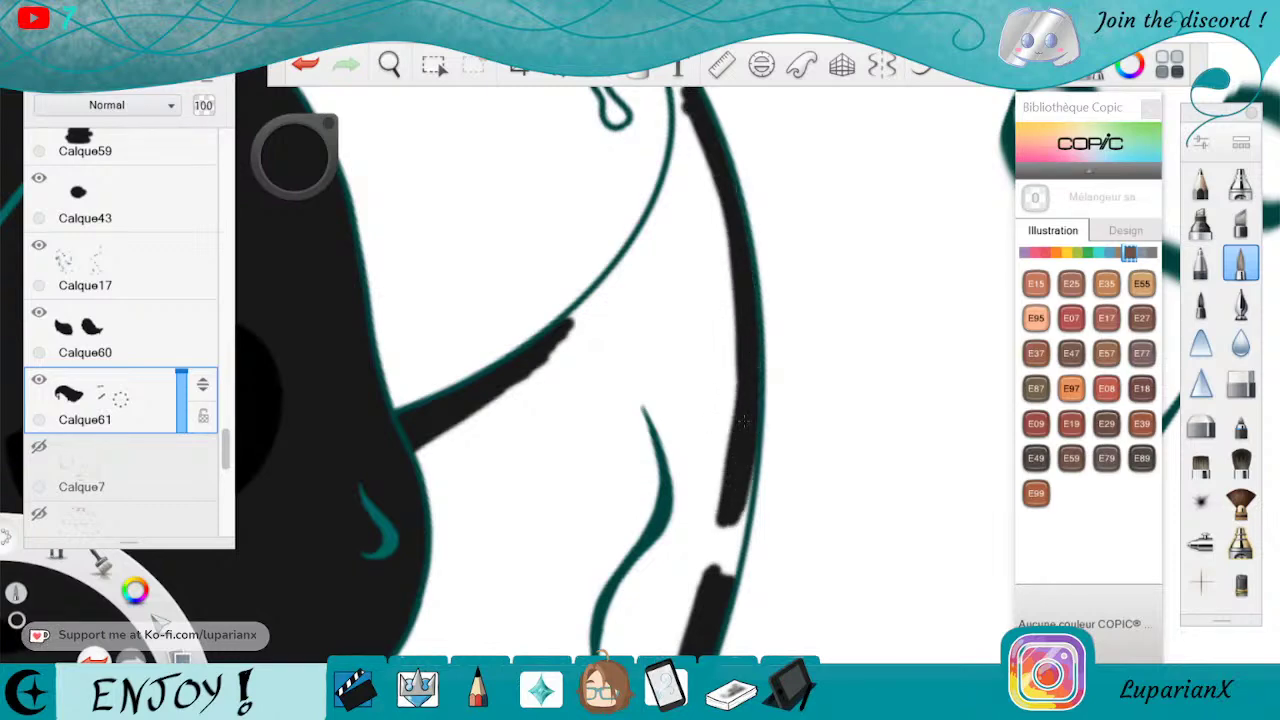
pyautogui.moveTo(740, 499)
pyautogui.mouseDown()
pyautogui.moveTo(735, 614)
pyautogui.moveTo(705, 530)
pyautogui.mouseUp()
# Paint the upper-right tentacle's curled tip black and join it to the bands along the inner and outer edges
pyautogui.click(1241, 386)
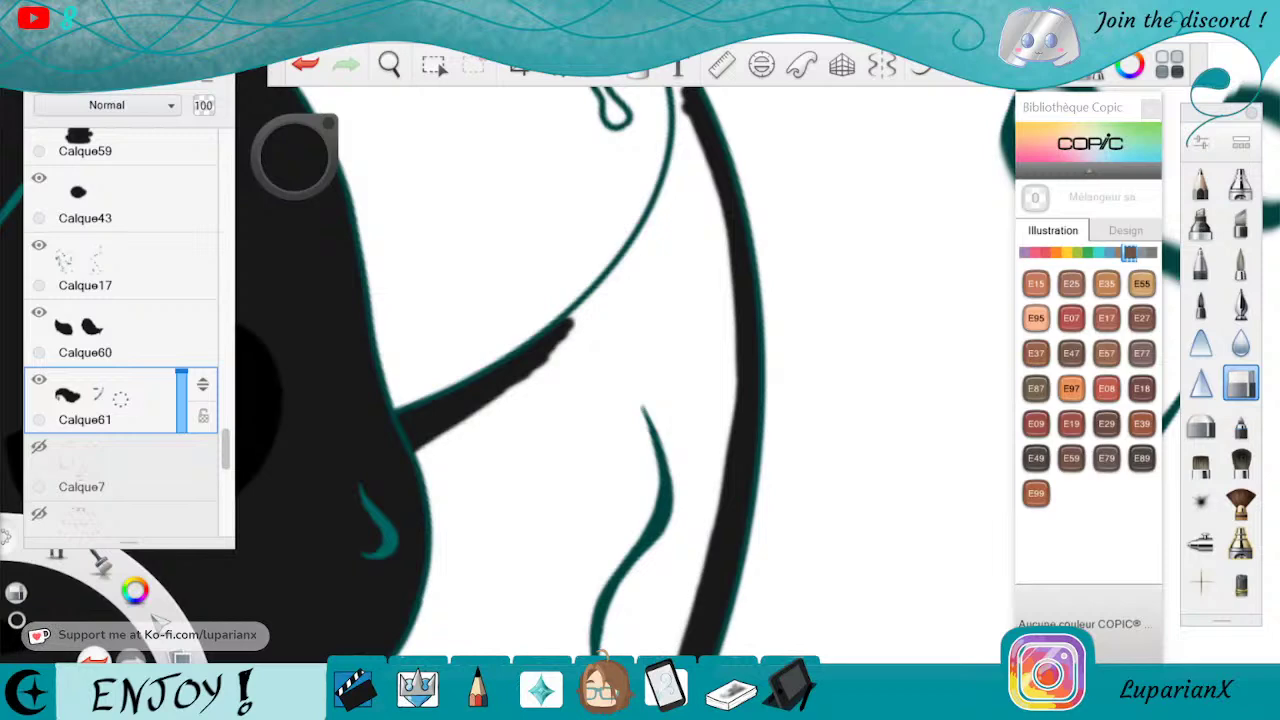
pyautogui.press('space')
pyautogui.moveTo(654, 184)
pyautogui.mouseDown()
pyautogui.moveTo(694, 234)
pyautogui.moveTo(760, 411)
pyautogui.moveTo(800, 370)
pyautogui.mouseUp()
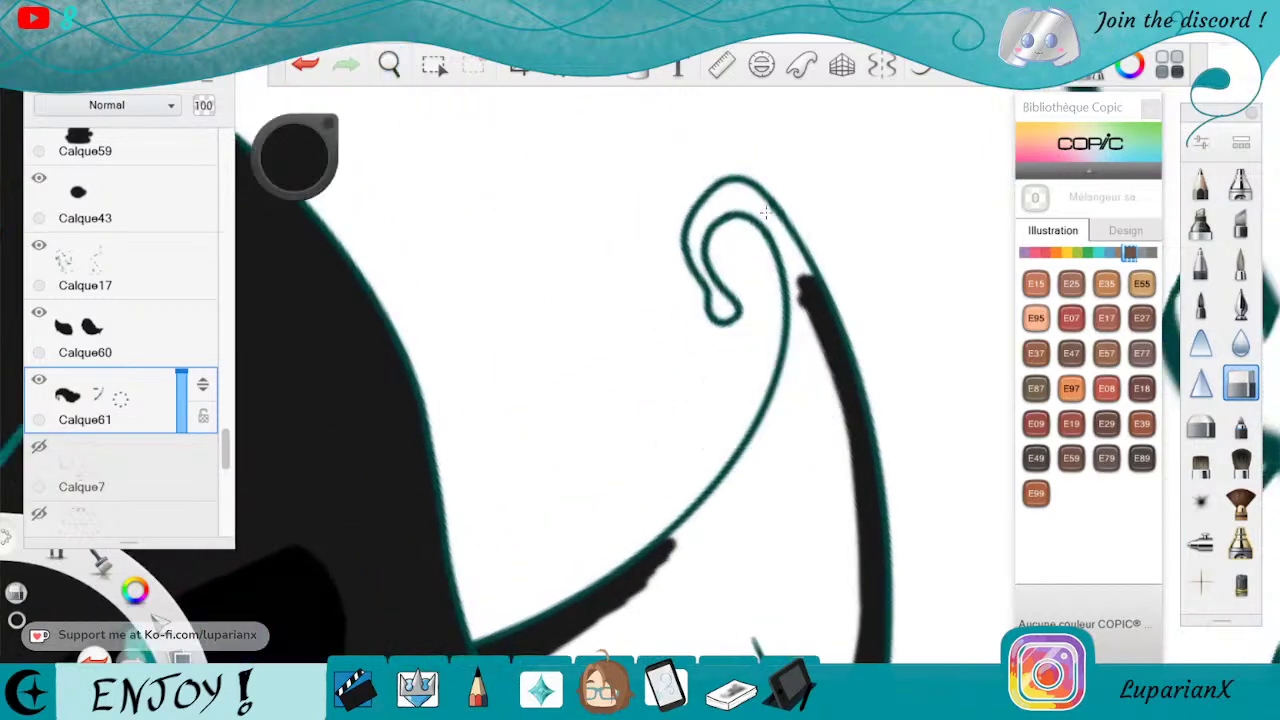
pyautogui.click(1240, 263)
pyautogui.moveTo(800, 300); pyautogui.dragTo(766, 213)
pyautogui.moveTo(805, 272)
pyautogui.mouseDown()
pyautogui.moveTo(763, 206)
pyautogui.moveTo(736, 198)
pyautogui.moveTo(692, 250)
pyautogui.moveTo(695, 228)
pyautogui.moveTo(740, 195)
pyautogui.moveTo(695, 265)
pyautogui.moveTo(697, 242)
pyautogui.mouseUp()
pyautogui.moveTo(712, 292)
pyautogui.mouseDown()
pyautogui.moveTo(766, 323)
pyautogui.moveTo(800, 314)
pyautogui.moveTo(779, 437)
pyautogui.moveTo(802, 317)
pyautogui.moveTo(721, 462)
pyautogui.moveTo(767, 425)
pyautogui.mouseUp()
pyautogui.moveTo(735, 490)
pyautogui.mouseDown()
pyautogui.moveTo(666, 560)
pyautogui.moveTo(705, 530)
pyautogui.mouseUp()
pyautogui.moveTo(655, 578); pyautogui.dragTo(760, 480)
pyautogui.moveTo(680, 560)
pyautogui.mouseDown()
pyautogui.moveTo(822, 368)
pyautogui.moveTo(792, 432)
pyautogui.moveTo(832, 388)
pyautogui.moveTo(780, 460)
pyautogui.moveTo(840, 414)
pyautogui.mouseUp()
pyautogui.moveTo(775, 468)
pyautogui.mouseDown()
pyautogui.moveTo(845, 418)
pyautogui.moveTo(798, 446)
pyautogui.moveTo(848, 440)
pyautogui.moveTo(840, 415)
pyautogui.mouseUp()
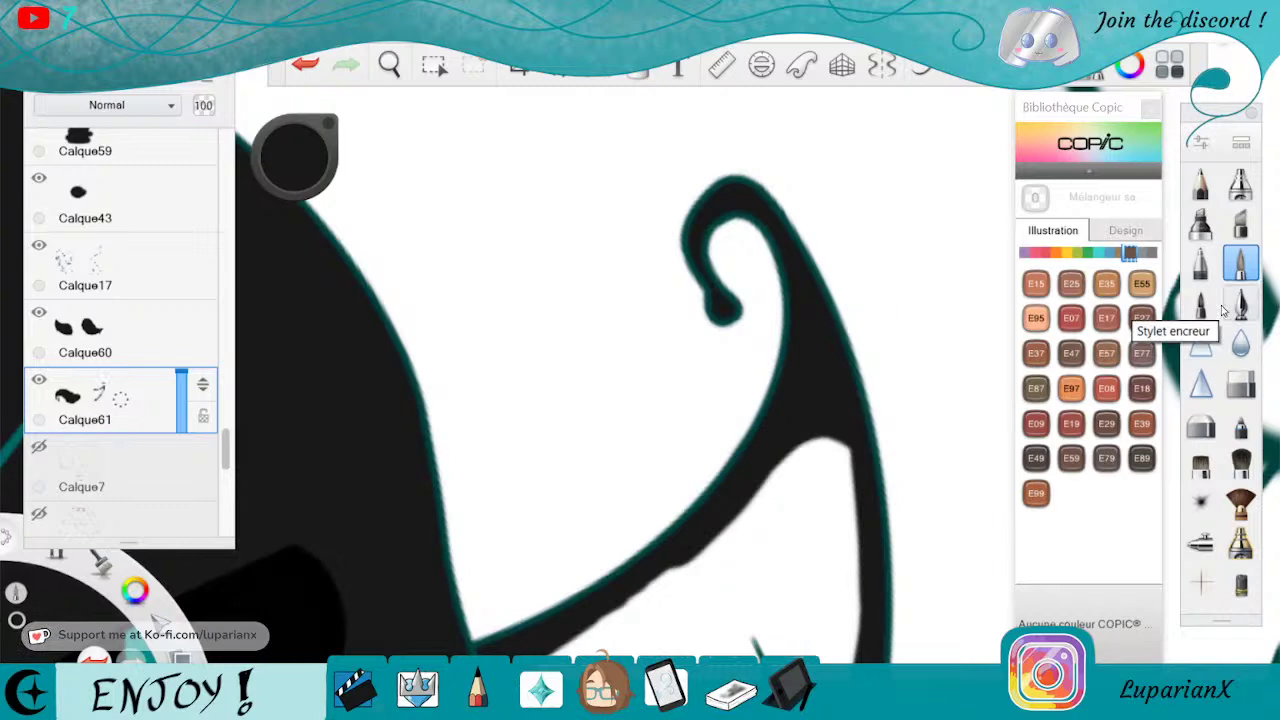
# Undo the stray stroke at the upper-right tentacle's base and flood-fill the tentacle's white interior with black
pyautogui.press('space')
pyautogui.moveTo(640, 360); pyautogui.dragTo(477, 374)
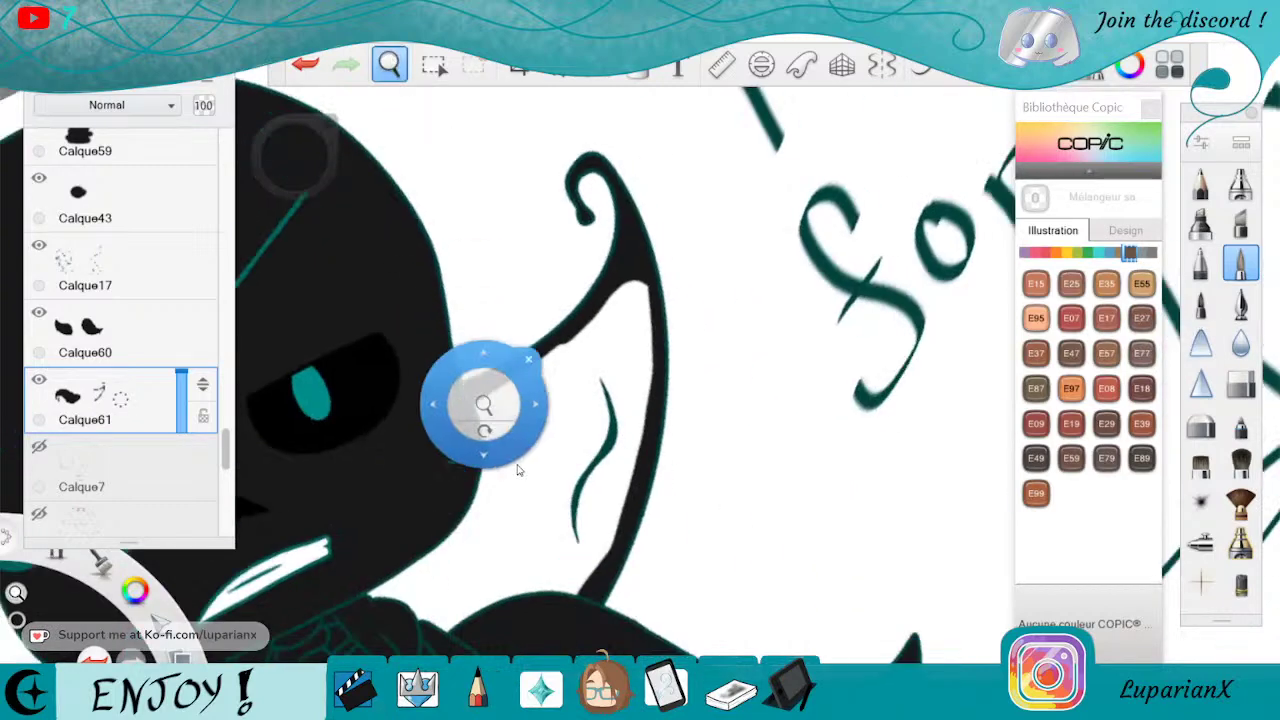
pyautogui.moveTo(494, 454); pyautogui.dragTo(757, 384)
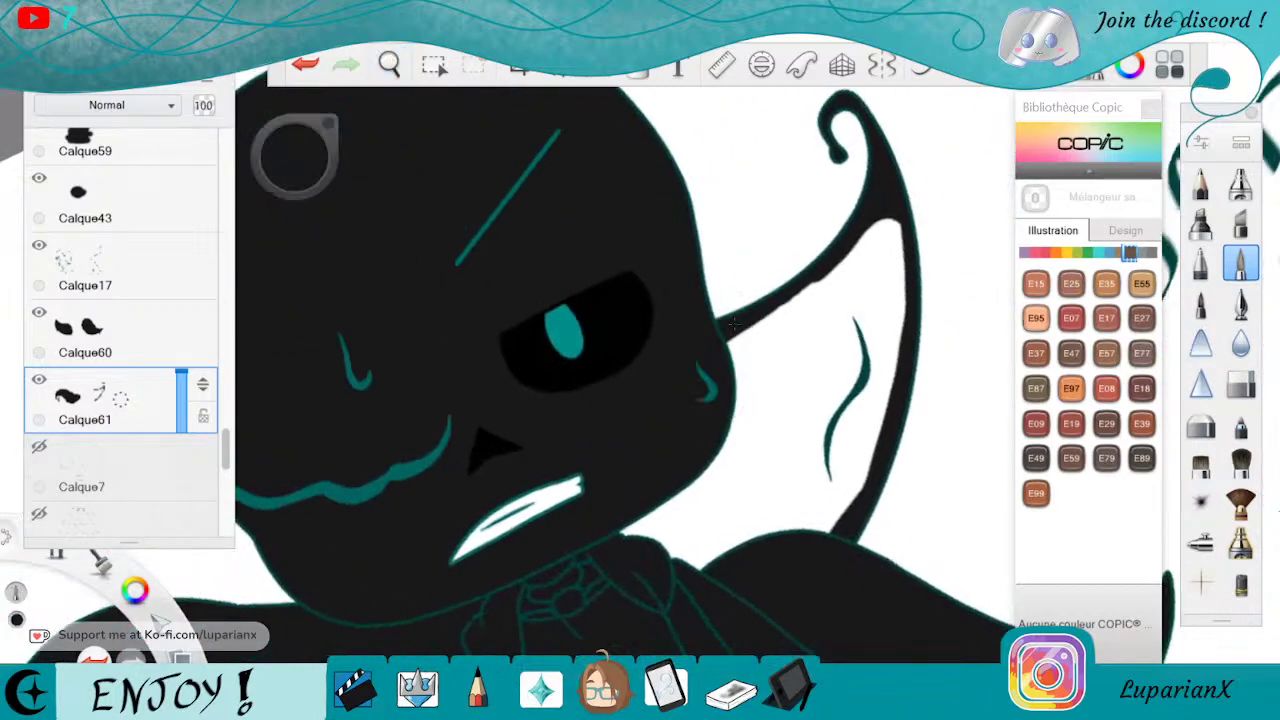
pyautogui.moveTo(864, 548); pyautogui.dragTo(860, 533)
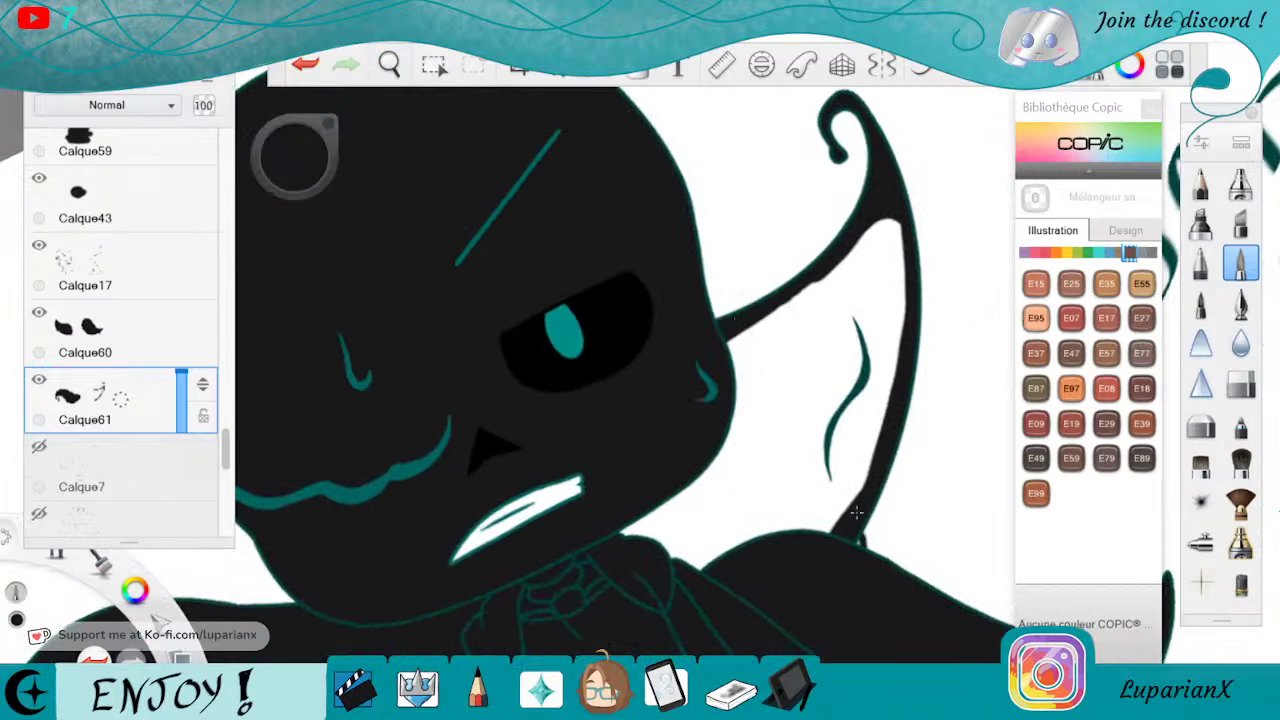
pyautogui.click(305, 66)
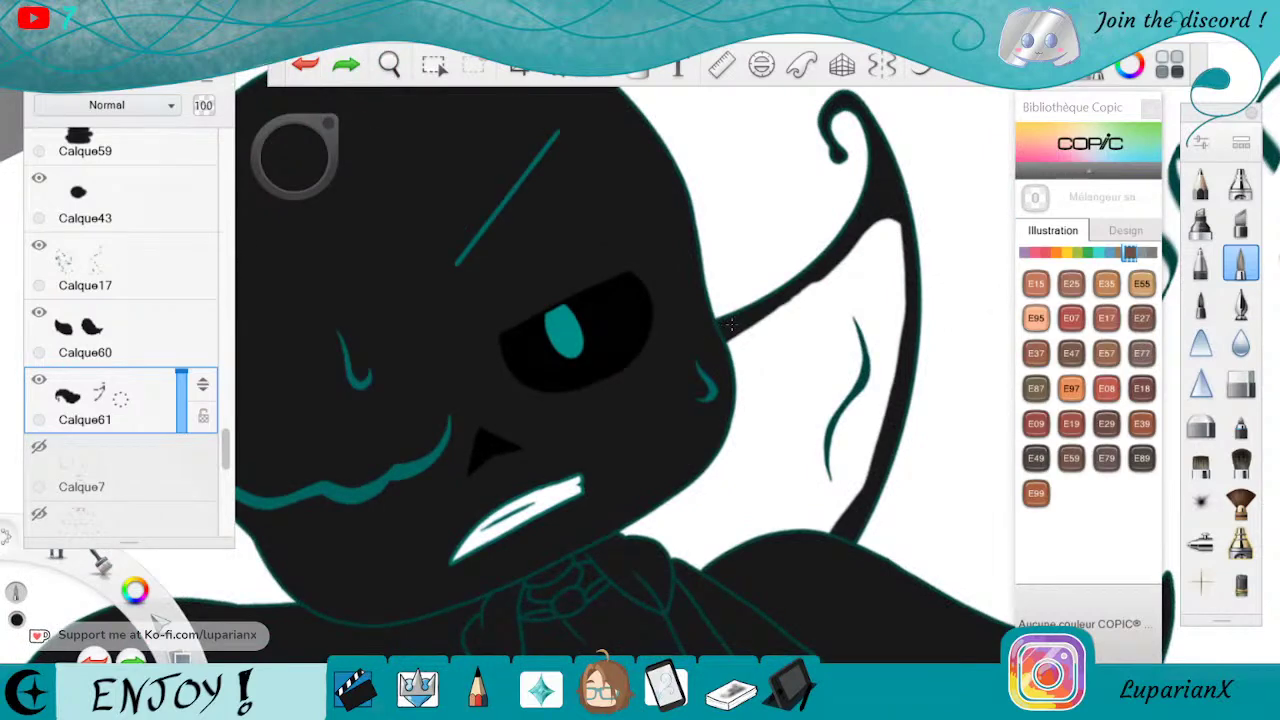
pyautogui.click(640, 72)
pyautogui.click(814, 384)
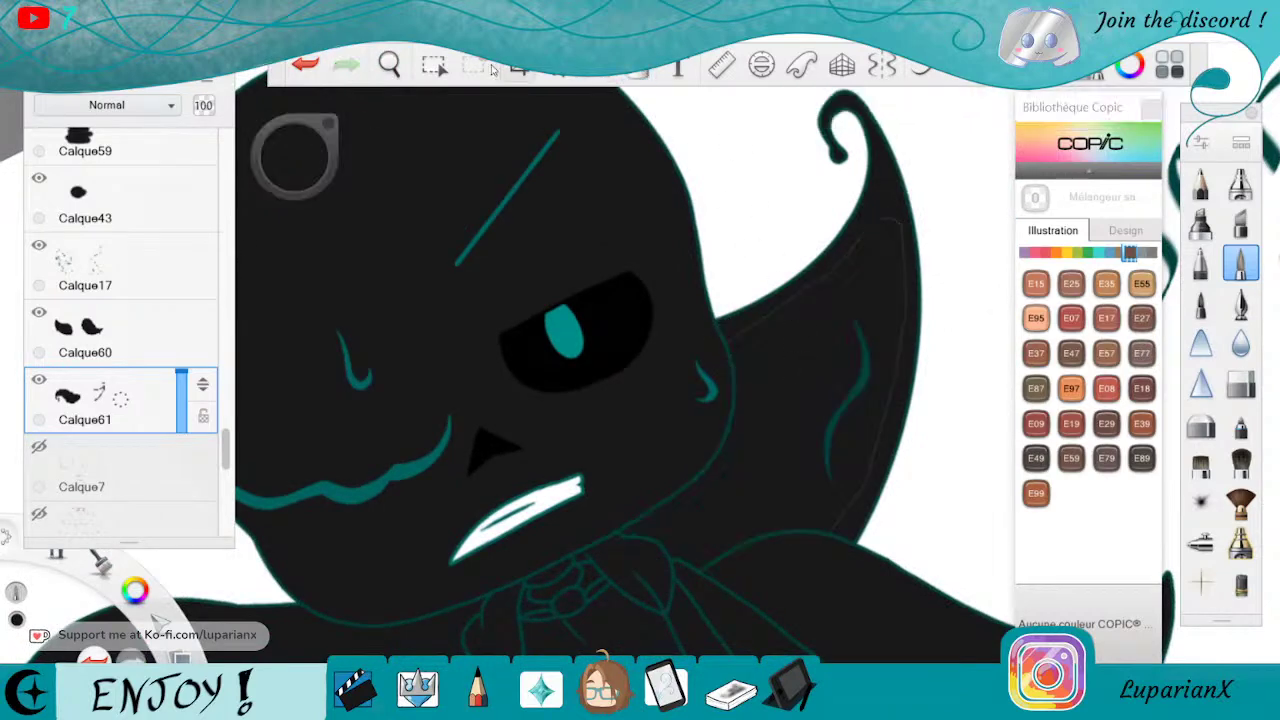
# Paint over the thin unfilled seams inside the upper-right tentacle with black
pyautogui.click(389, 64)
pyautogui.moveTo(813, 448)
pyautogui.mouseDown()
pyautogui.moveTo(834, 446)
pyautogui.moveTo(862, 405)
pyautogui.mouseUp()
pyautogui.click(853, 298)
pyautogui.moveTo(884, 256); pyautogui.dragTo(863, 158)
pyautogui.moveTo(884, 270); pyautogui.dragTo(845, 491)
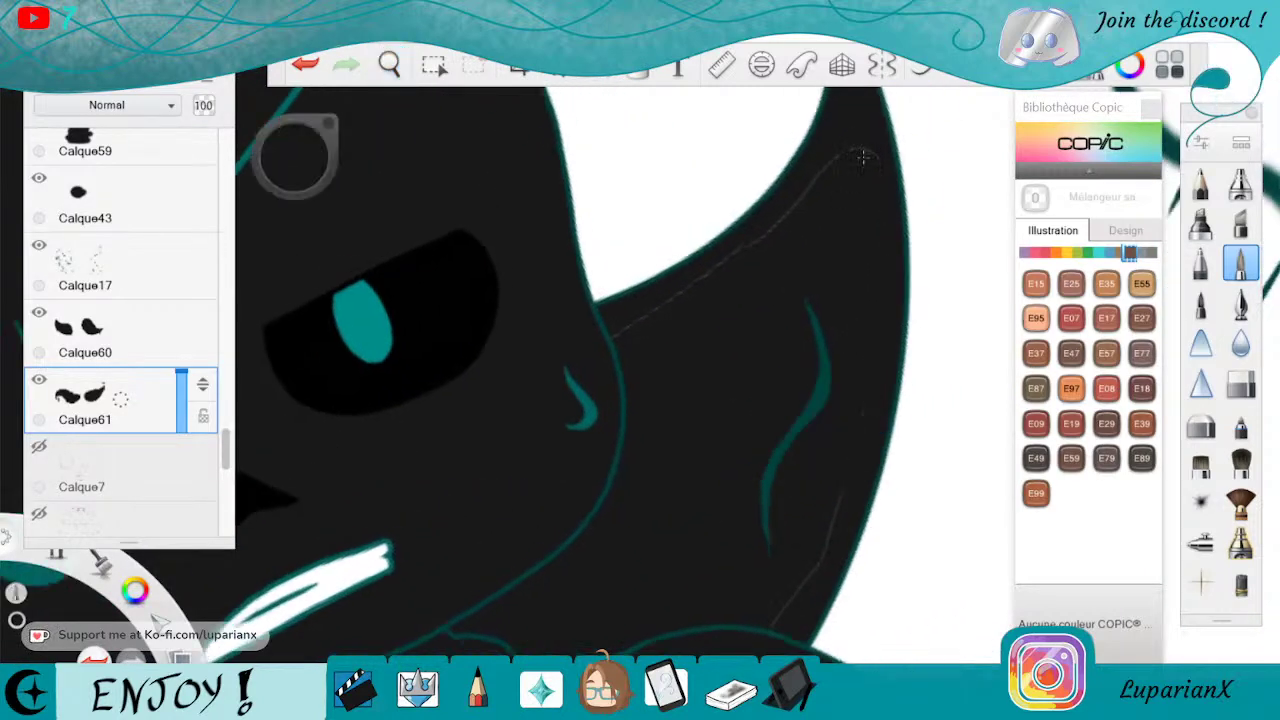
pyautogui.moveTo(840, 156)
pyautogui.mouseDown()
pyautogui.moveTo(775, 224)
pyautogui.moveTo(650, 312)
pyautogui.mouseUp()
# Select the head's base layer, Calque23, for shading
pyautogui.click(392, 64)
pyautogui.moveTo(461, 160)
pyautogui.mouseDown()
pyautogui.moveTo(494, 480)
pyautogui.moveTo(765, 512)
pyautogui.moveTo(736, 537)
pyautogui.moveTo(686, 548)
pyautogui.mouseUp()
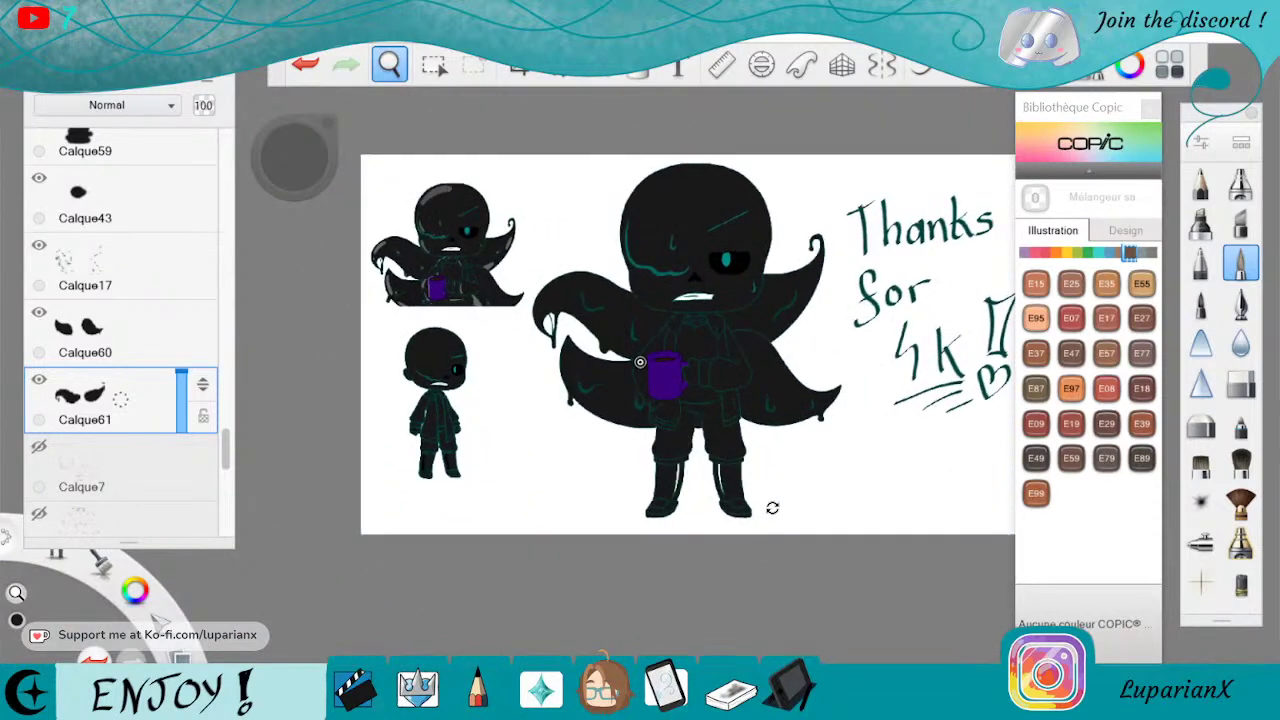
pyautogui.moveTo(847, 508); pyautogui.dragTo(768, 533)
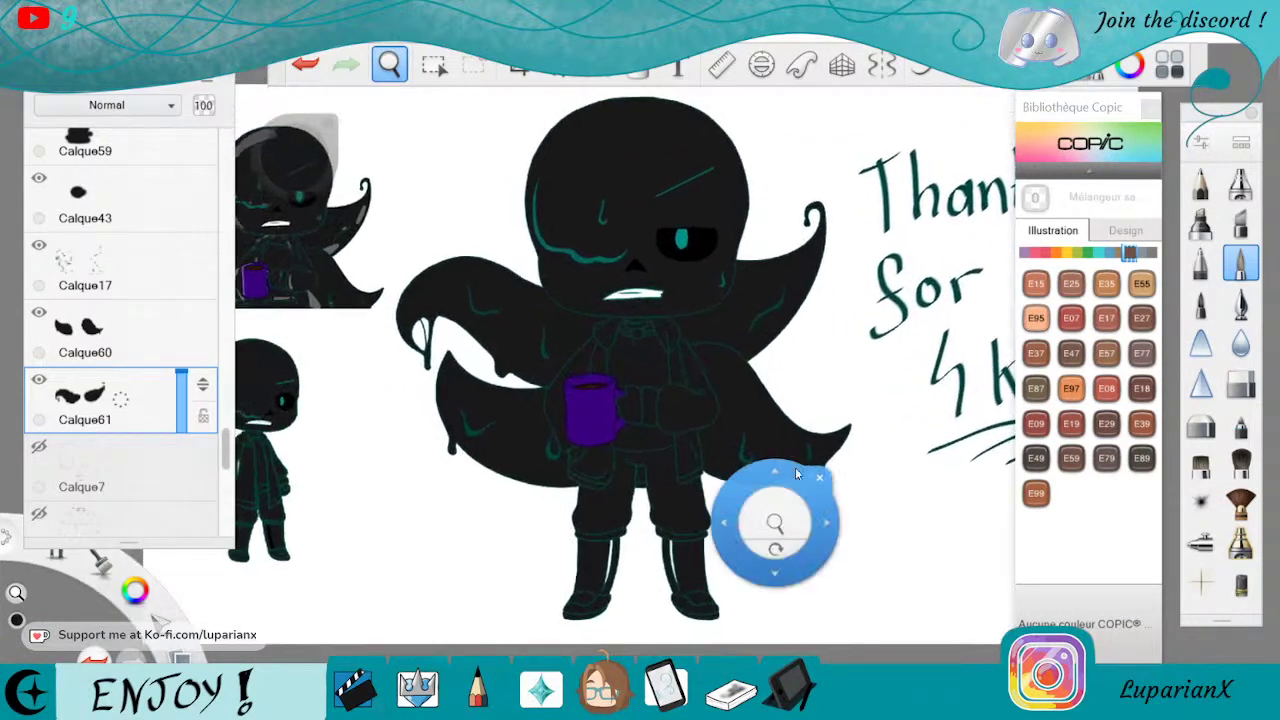
pyautogui.click(22, 38)
pyautogui.click(72, 139)
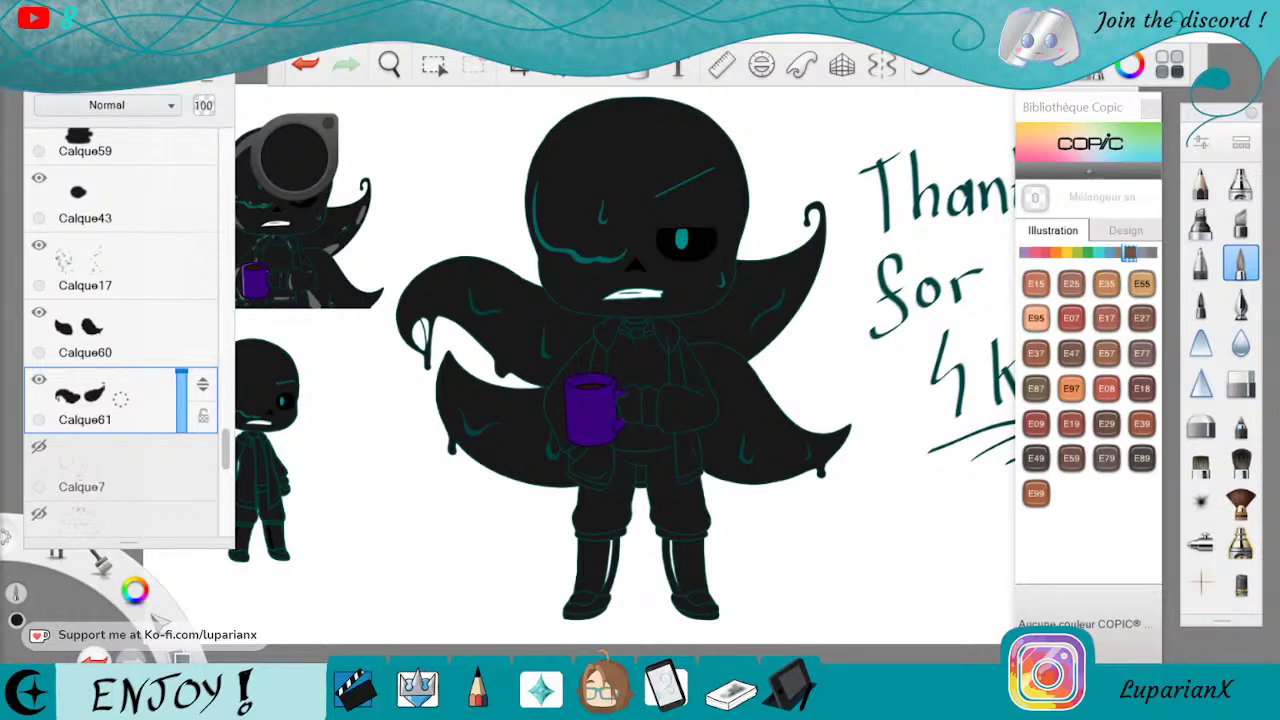
pyautogui.moveTo(226, 446); pyautogui.dragTo(225, 206)
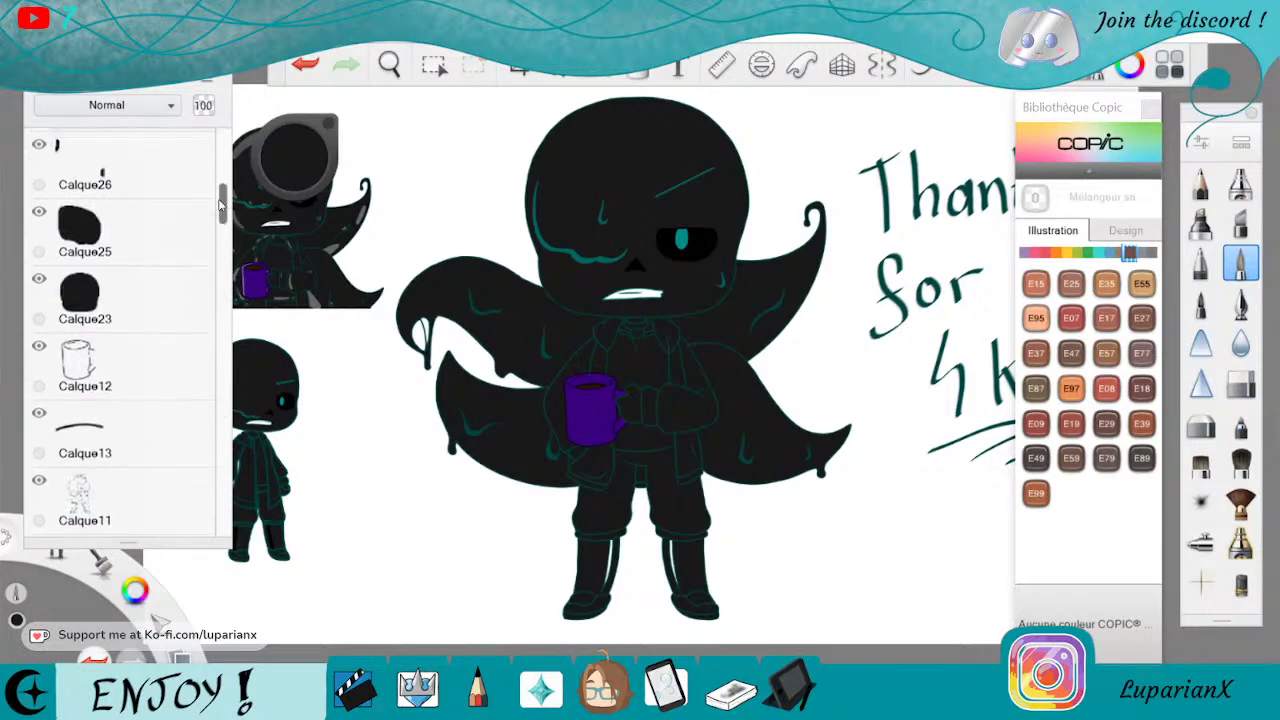
pyautogui.click(130, 300)
pyautogui.click(390, 64)
pyautogui.moveTo(668, 219); pyautogui.dragTo(802, 373)
pyautogui.click(847, 276)
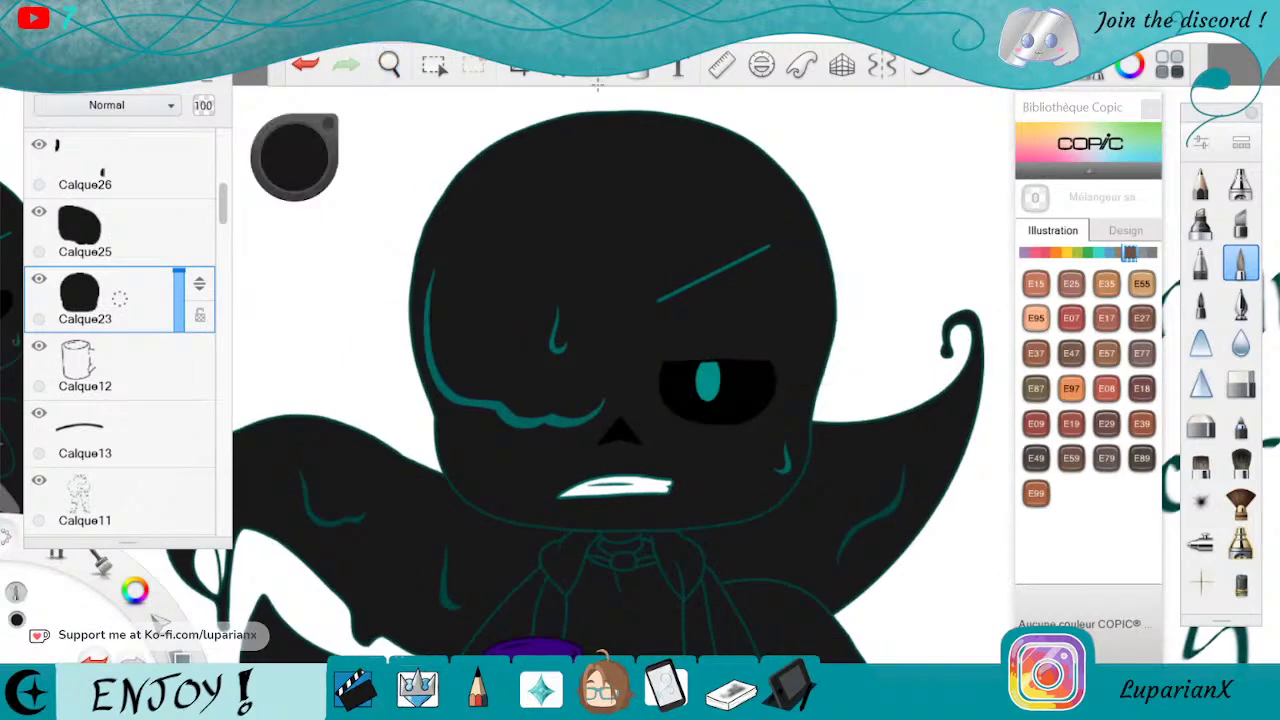
# Apply a linear gradient fill to the head, with its end stop at the head's right edge beside the visible eye
pyautogui.click(637, 68)
pyautogui.click(867, 107)
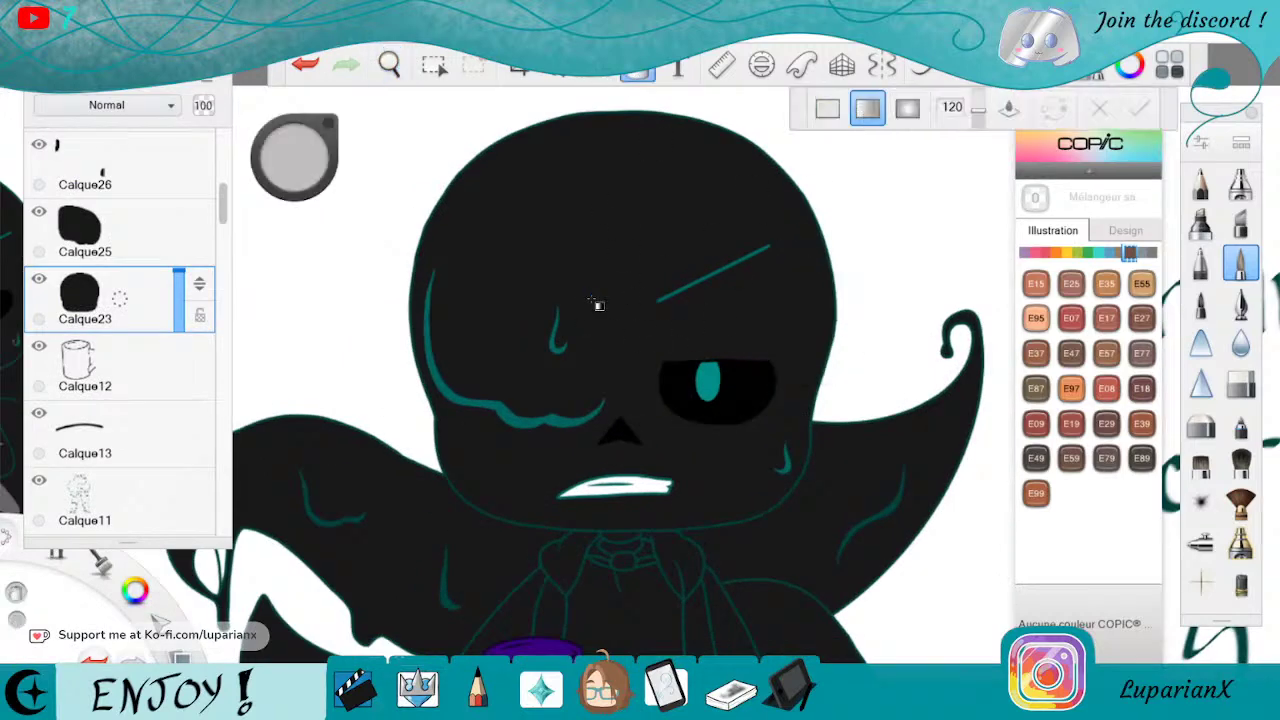
pyautogui.click(597, 303)
pyautogui.moveTo(836, 298); pyautogui.dragTo(838, 396)
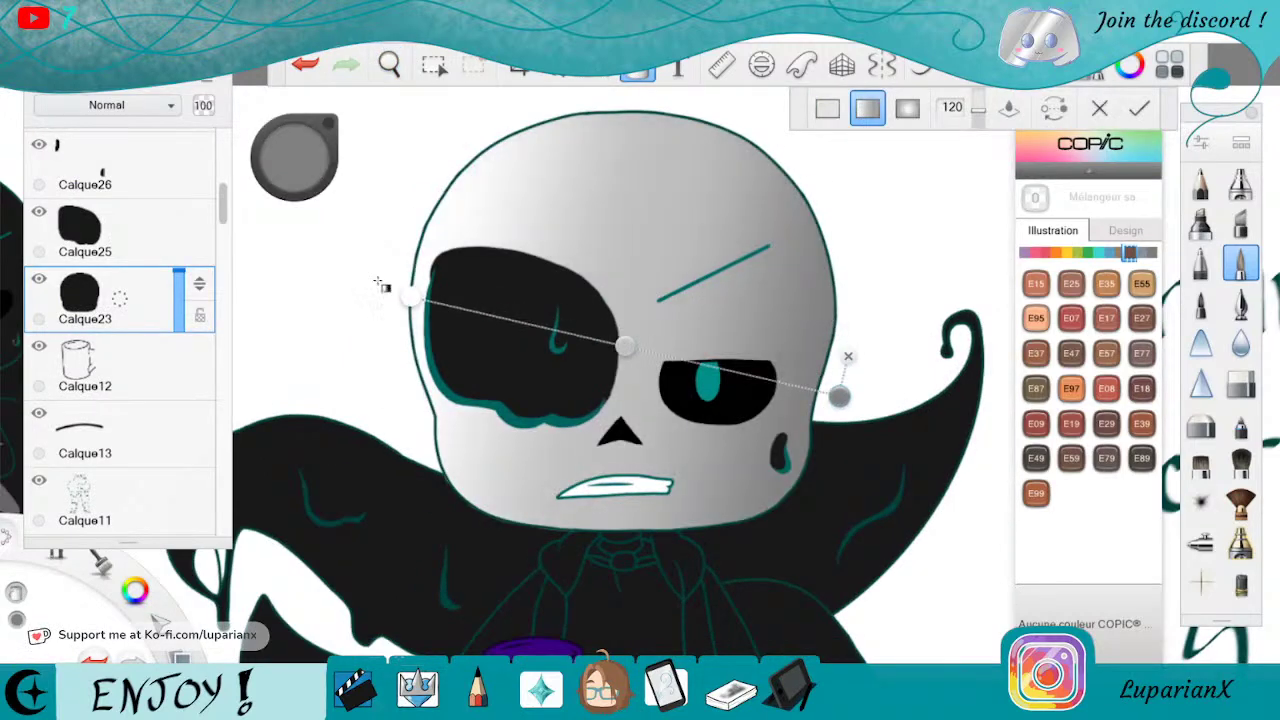
# Recolour the head gradient's stops to dark grey at the start and near-black at the middle and end
pyautogui.click(407, 292)
pyautogui.click(297, 178)
pyautogui.click(291, 240)
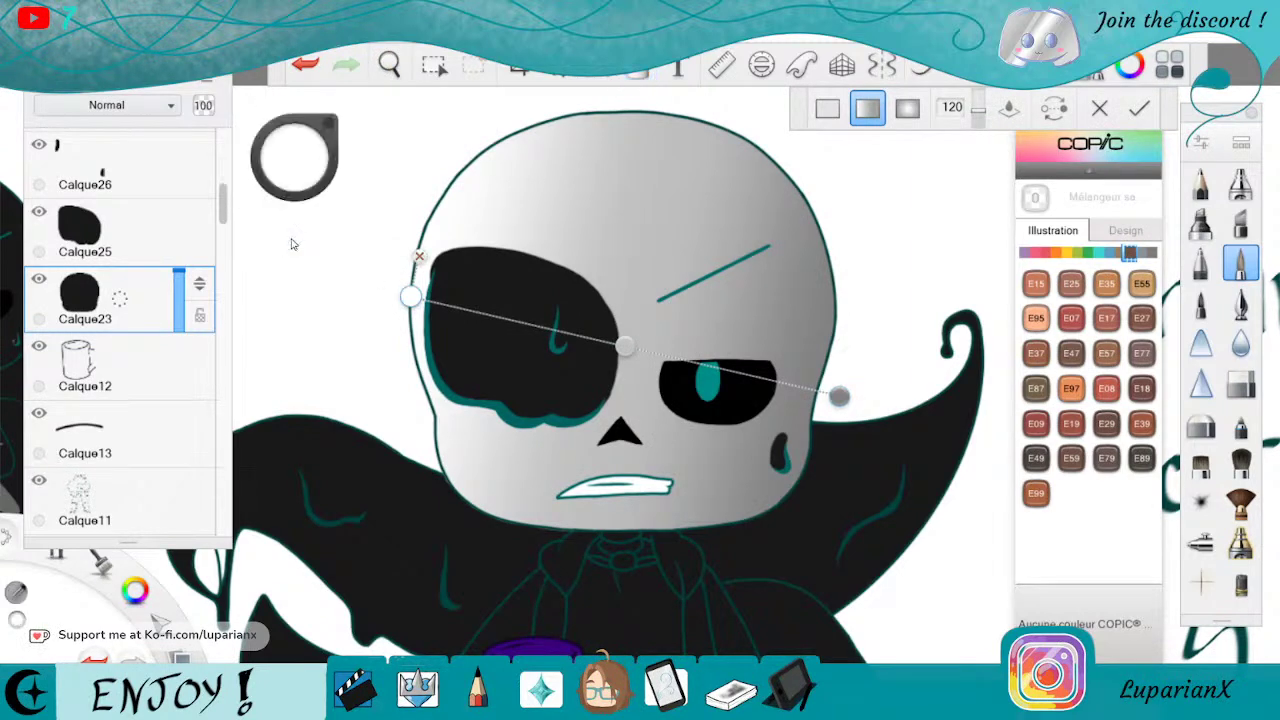
pyautogui.click(622, 346)
pyautogui.click(279, 186)
pyautogui.click(296, 240)
pyautogui.click(839, 396)
pyautogui.click(294, 160)
pyautogui.click(295, 247)
pyautogui.click(410, 296)
pyautogui.moveTo(297, 171); pyautogui.dragTo(374, 102)
# Move the middle gradient stop towards the covered eye, add a stop near the visible eye, and darken the end of the gradient to black
pyautogui.click(624, 344)
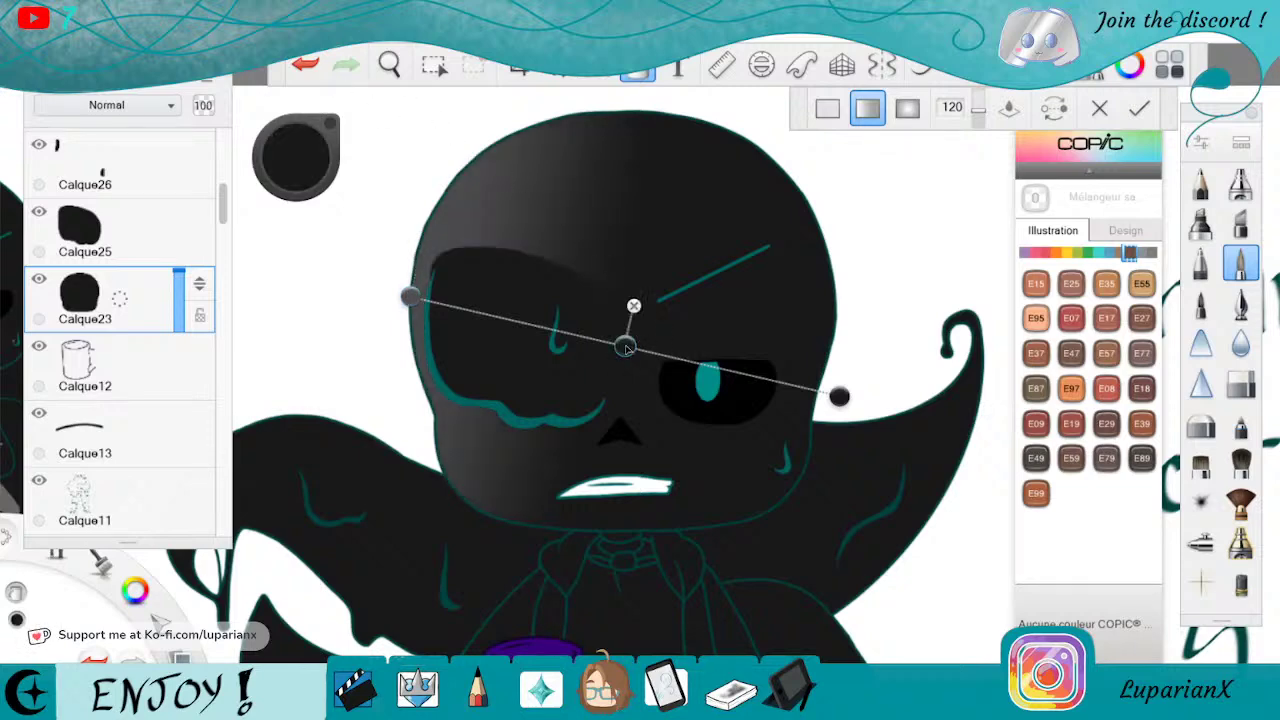
pyautogui.moveTo(624, 344); pyautogui.dragTo(549, 329)
pyautogui.click(676, 357)
pyautogui.moveTo(302, 149)
pyautogui.mouseDown()
pyautogui.moveTo(338, 188)
pyautogui.moveTo(294, 152)
pyautogui.mouseUp()
pyautogui.click(839, 397)
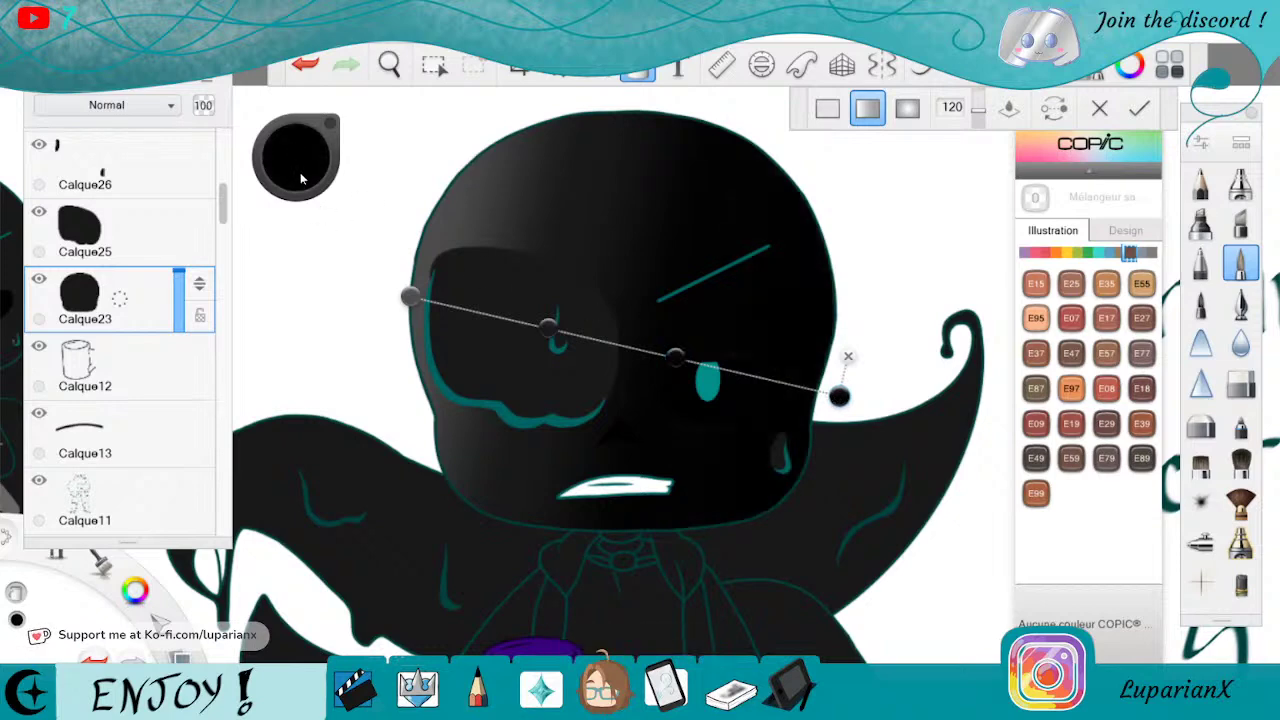
# Give the added gradient stop near the visible eye a teal hue darkened to almost black
pyautogui.click(676, 357)
pyautogui.click(283, 166)
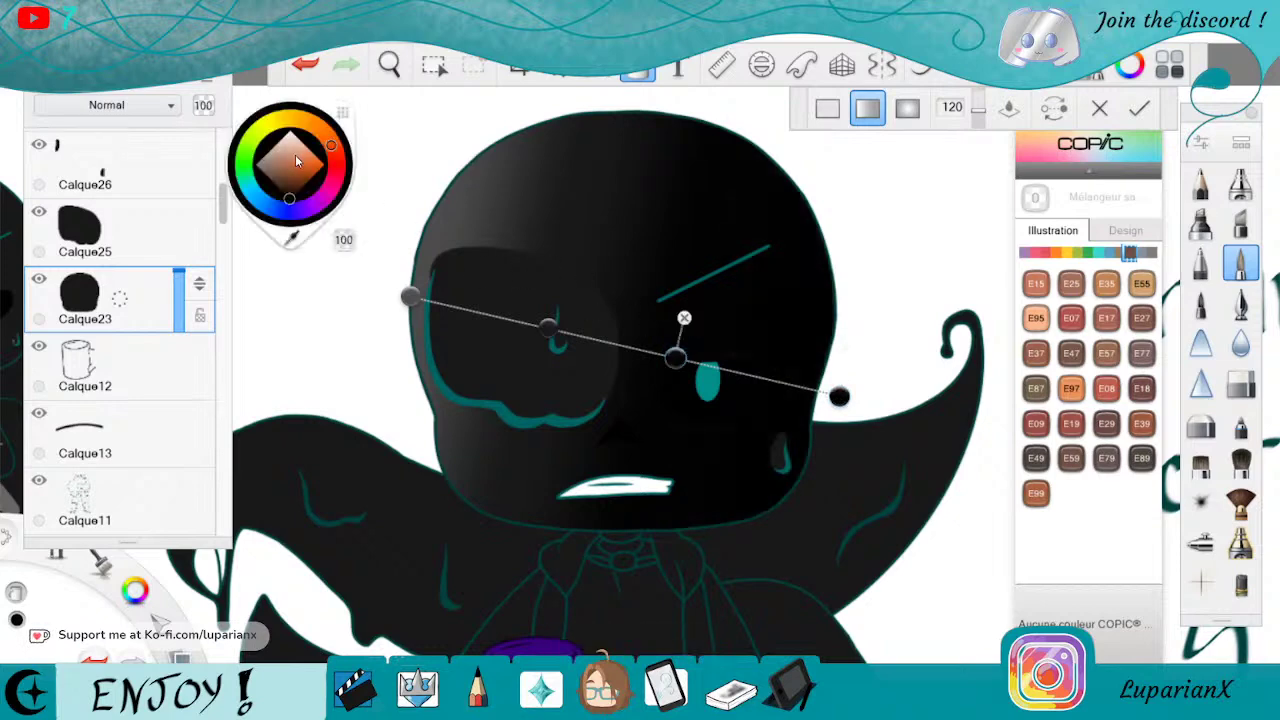
pyautogui.click(548, 328)
pyautogui.click(676, 357)
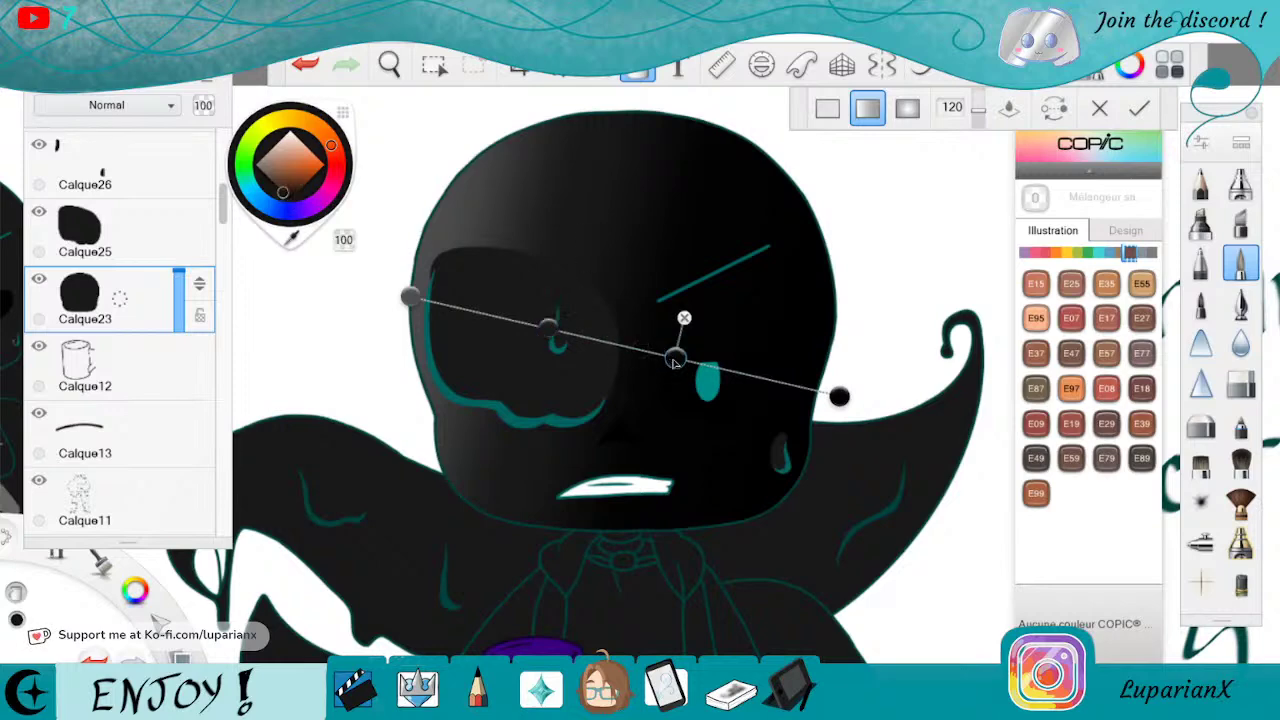
pyautogui.click(248, 185)
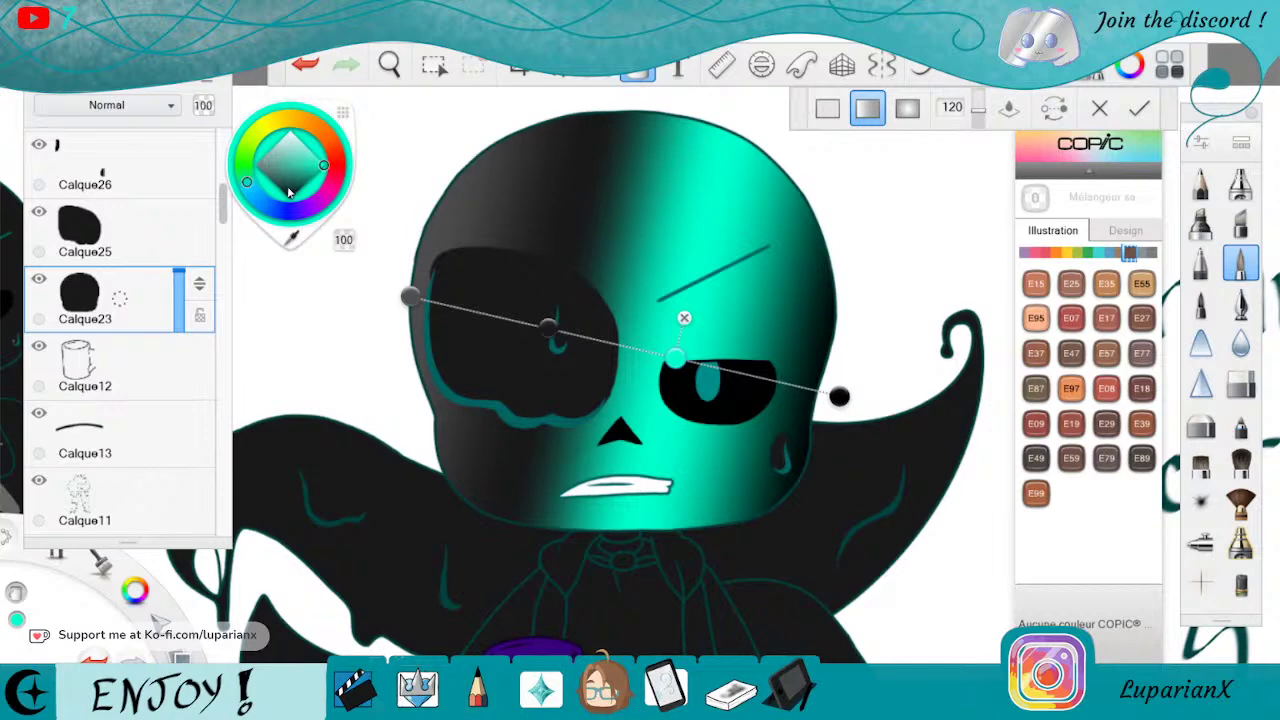
pyautogui.click(289, 189)
pyautogui.click(287, 191)
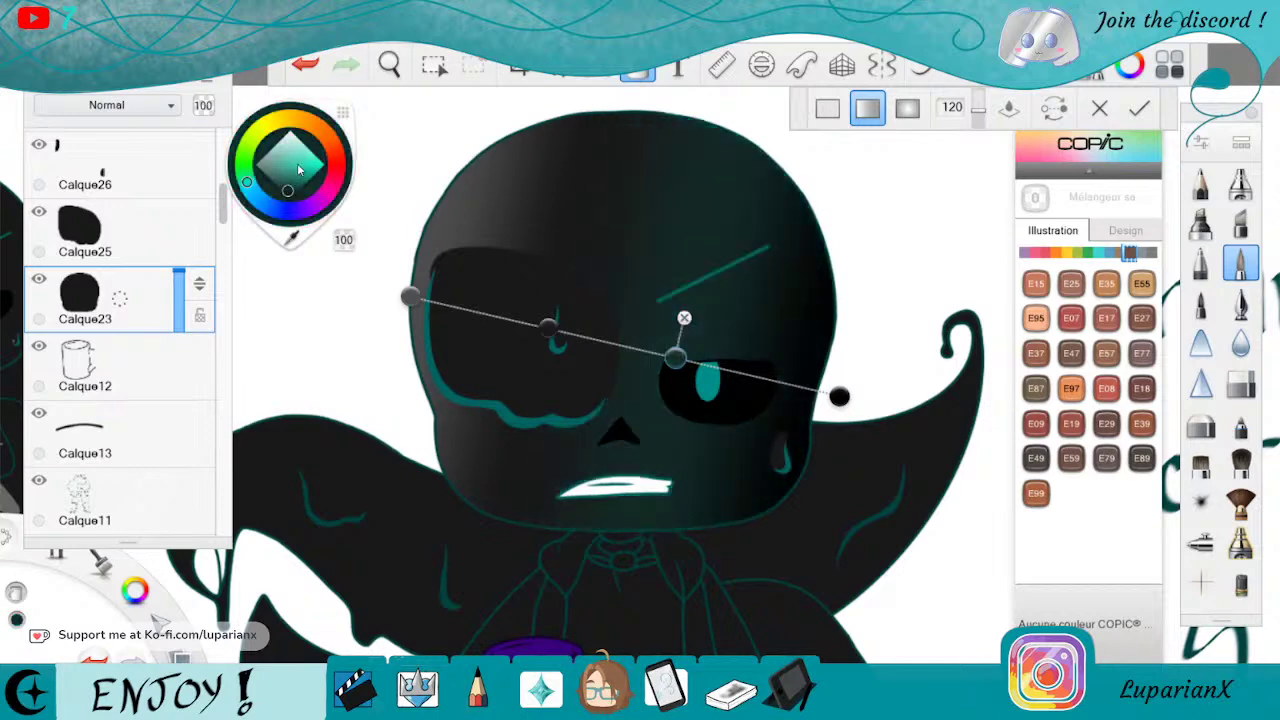
pyautogui.click(286, 197)
pyautogui.click(288, 190)
pyautogui.click(286, 194)
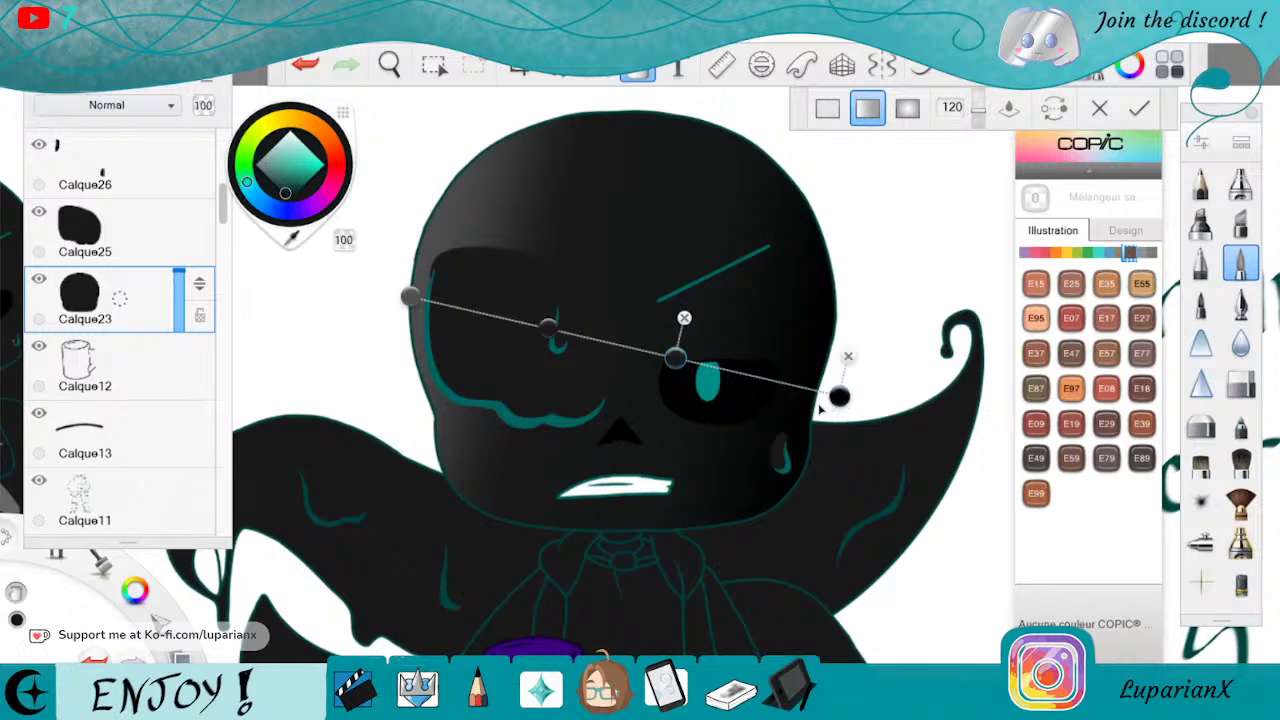
# Try tilting the head's gradient diagonally from the upper-left forehead to the lower-right cheek, apply it, and undo the fill
pyautogui.moveTo(838, 397); pyautogui.dragTo(814, 427)
pyautogui.moveTo(661, 380); pyautogui.dragTo(696, 389)
pyautogui.moveTo(541, 338); pyautogui.dragTo(563, 346)
pyautogui.moveTo(814, 427); pyautogui.dragTo(799, 471)
pyautogui.moveTo(409, 297); pyautogui.dragTo(427, 238)
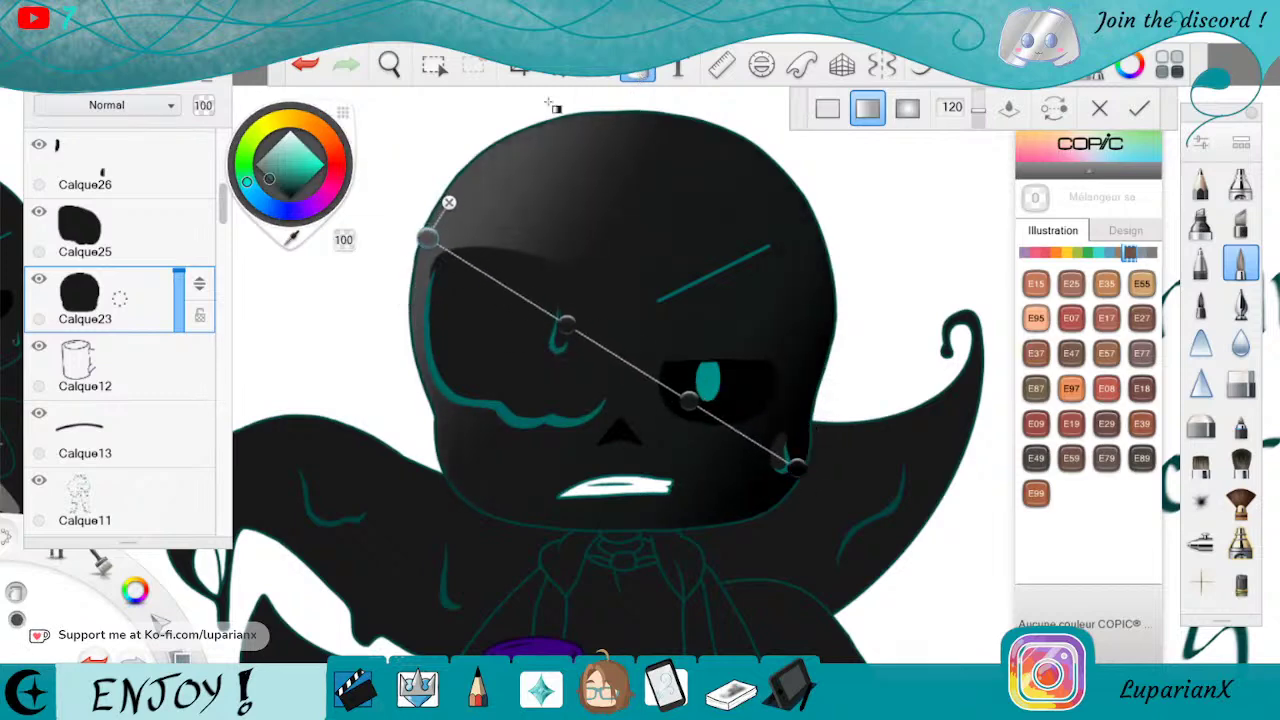
pyautogui.click(566, 323)
pyautogui.click(690, 400)
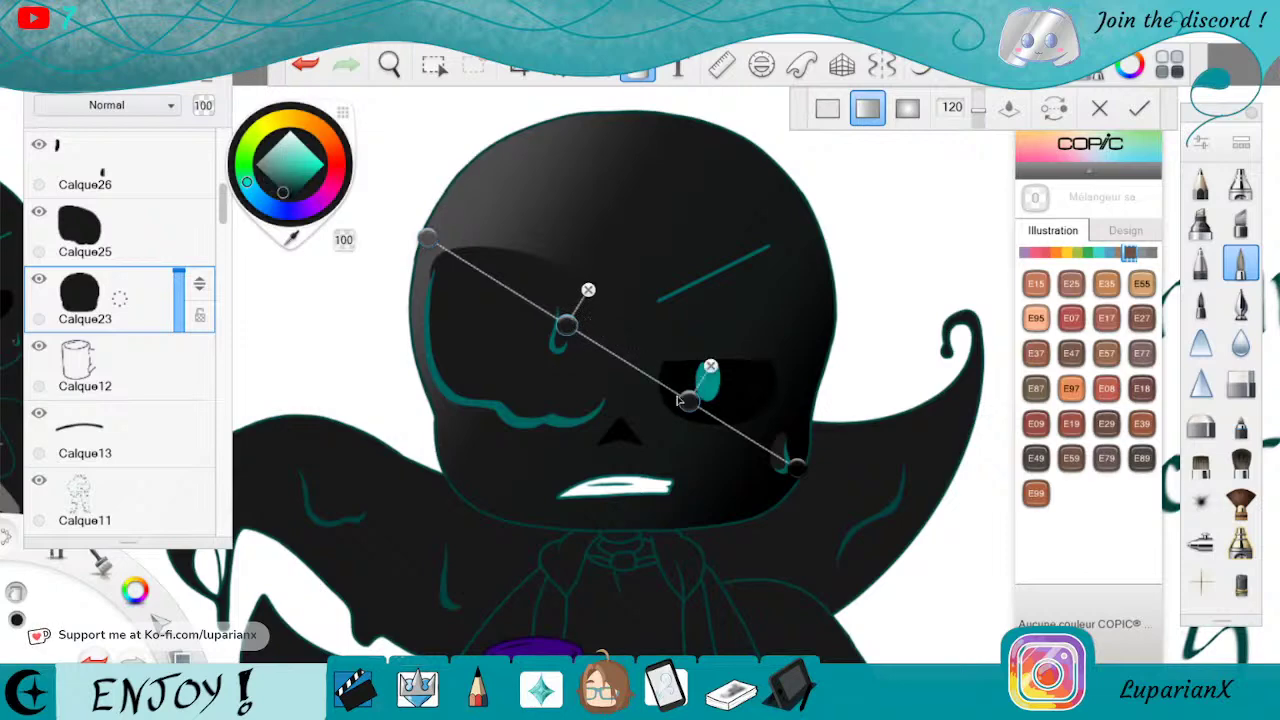
pyautogui.click(790, 466)
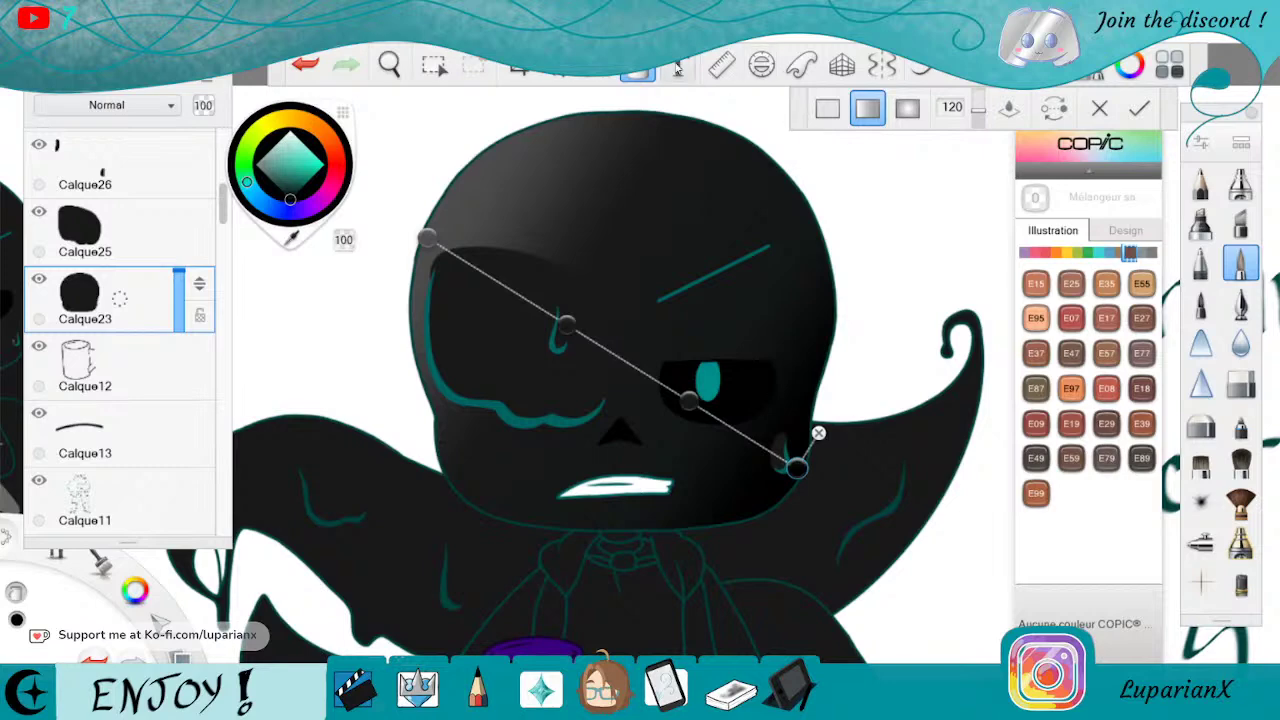
pyautogui.click(642, 68)
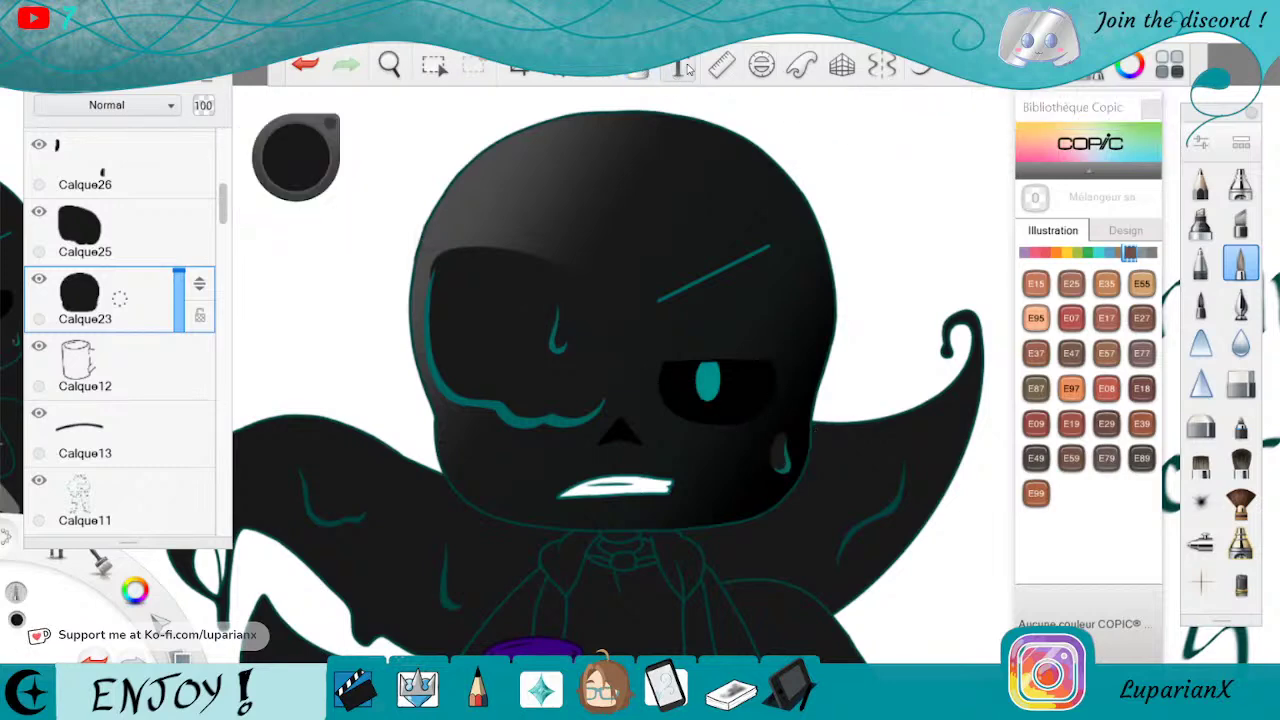
pyautogui.click(305, 65)
# Reapply the linear gradient to the head diagonally from upper-left forehead to lower-right cheek, shifting the inner stops slightly towards the forehead
pyautogui.click(637, 70)
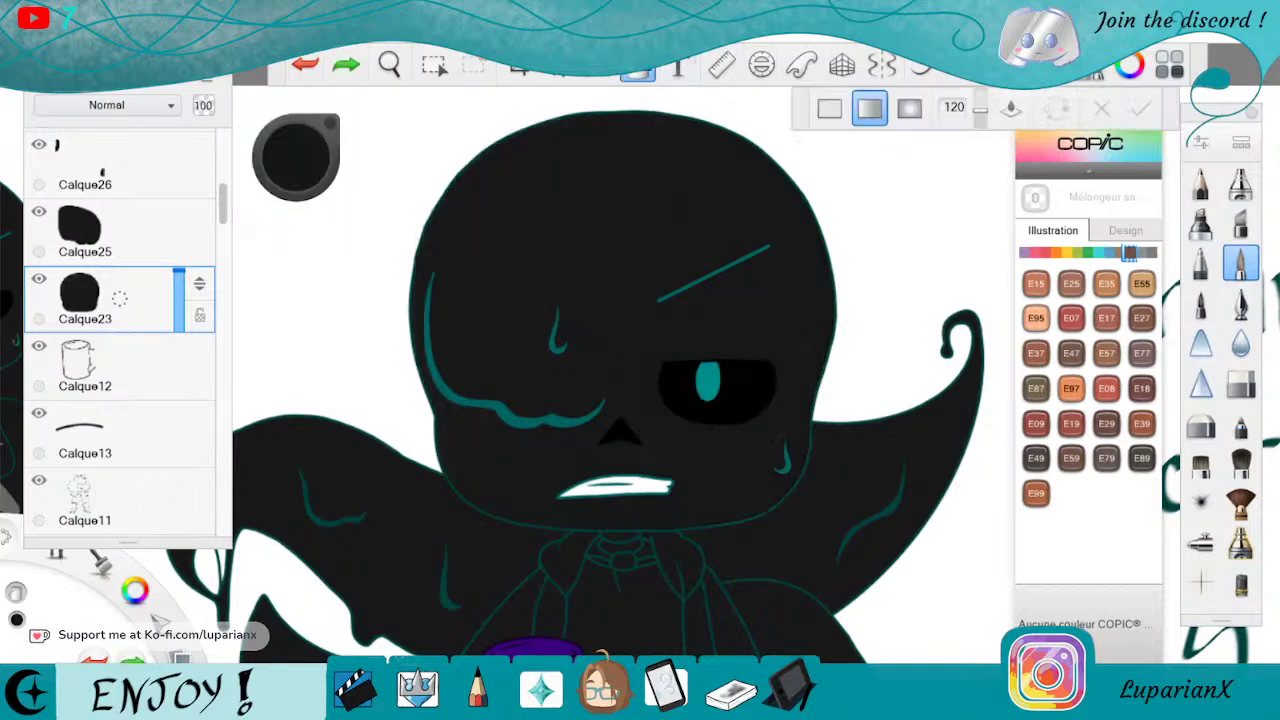
pyautogui.click(634, 253)
pyautogui.click(840, 244)
pyautogui.moveTo(840, 244); pyautogui.dragTo(790, 472)
pyautogui.moveTo(679, 404); pyautogui.dragTo(663, 395)
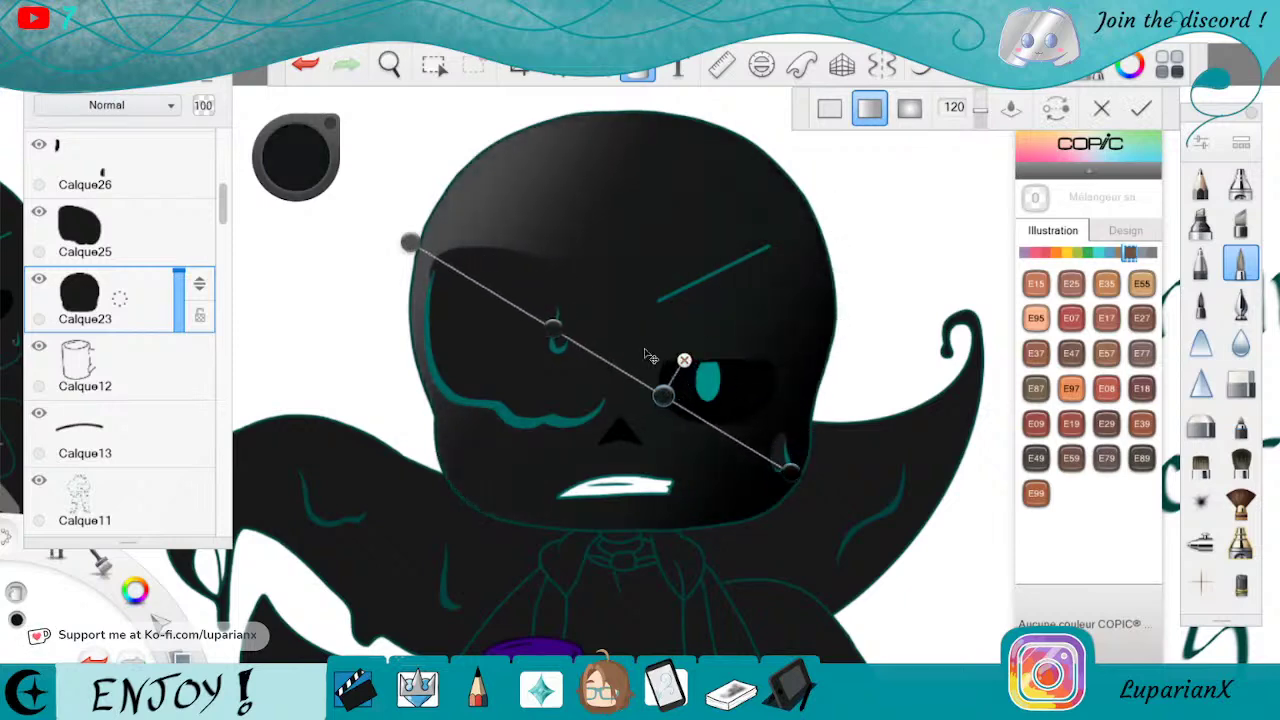
pyautogui.moveTo(553, 328); pyautogui.dragTo(543, 326)
pyautogui.moveTo(410, 246); pyautogui.dragTo(405, 231)
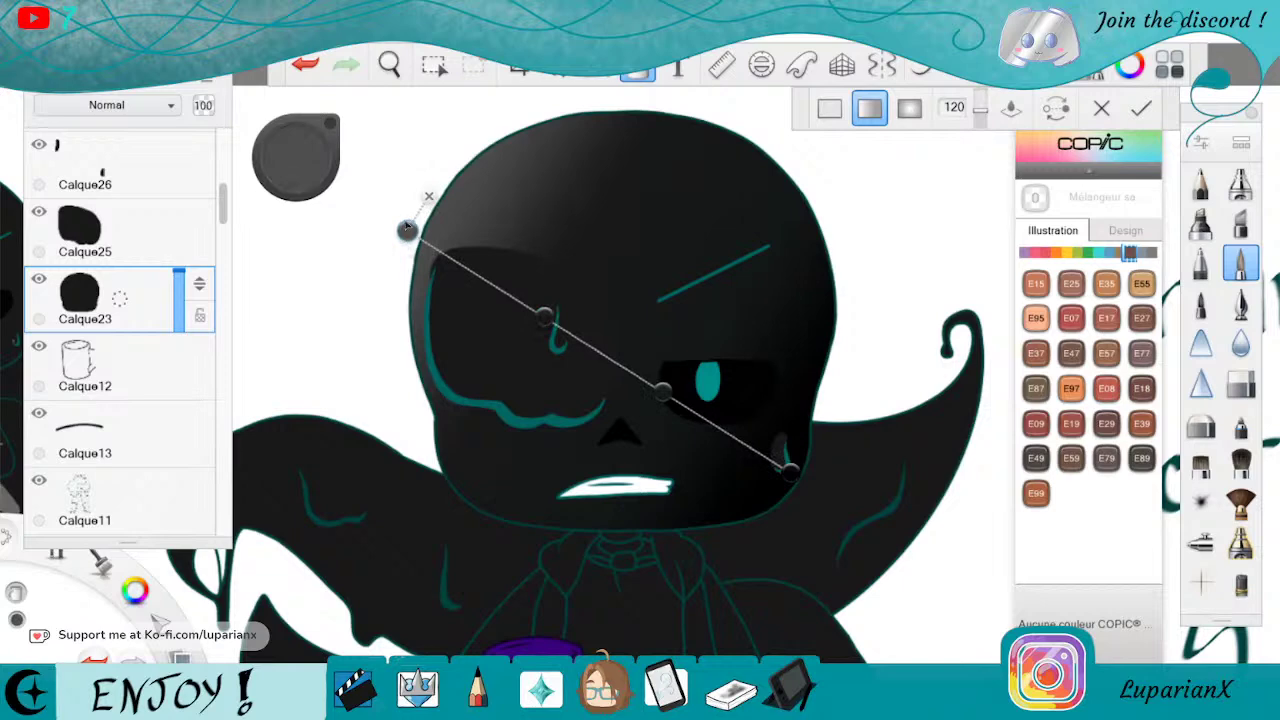
pyautogui.press('Return')
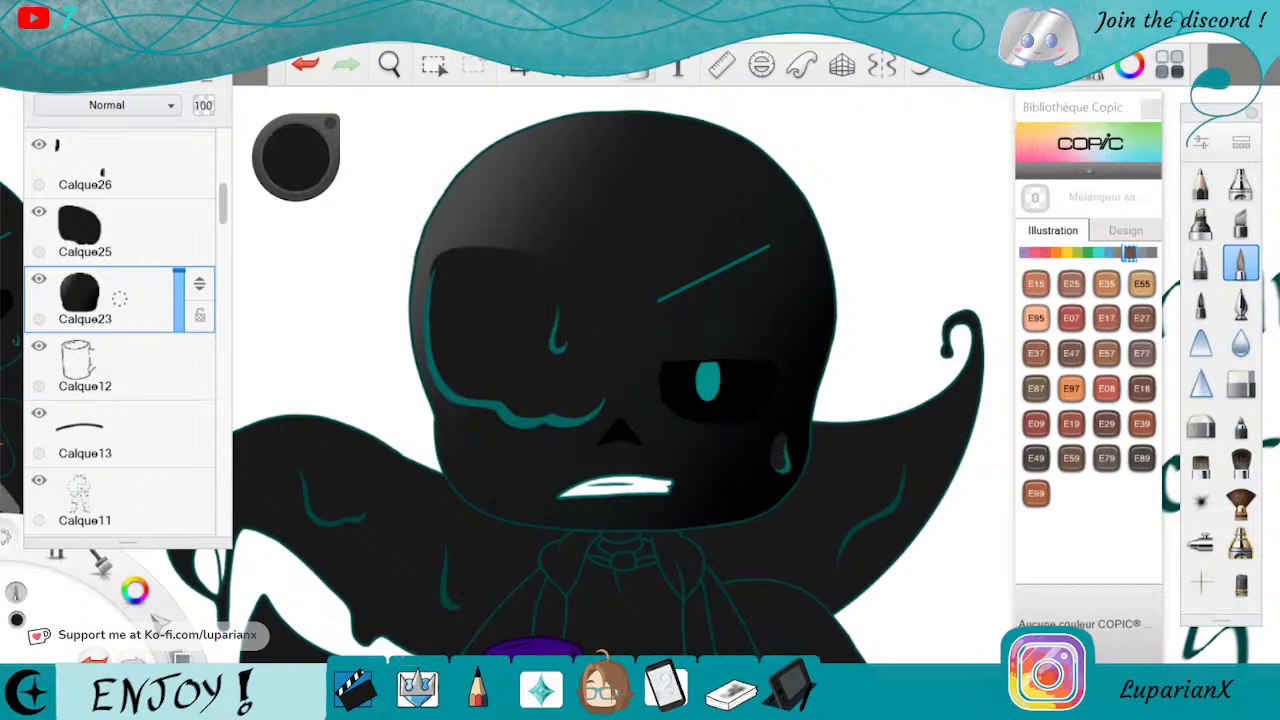
# Try a linear gradient on the covered-eye patch on Calque25, running slightly downward from its outer edge towards the nose
pyautogui.click(150, 228)
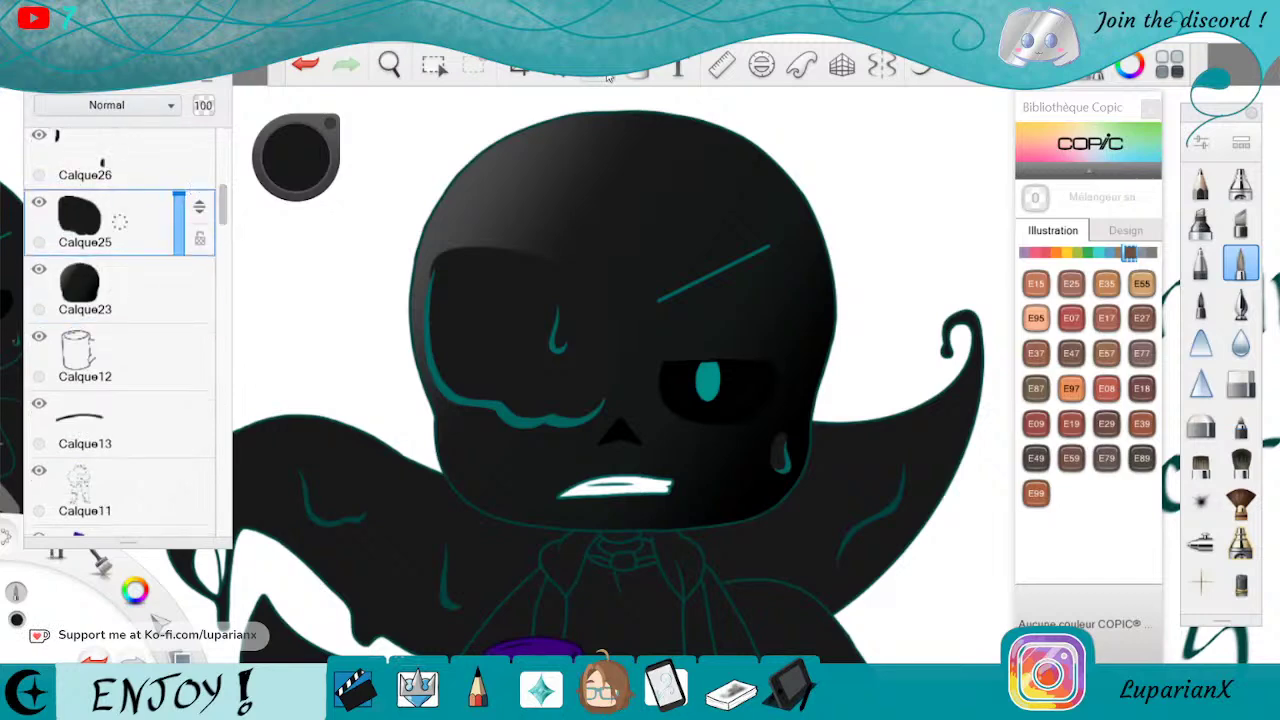
pyautogui.click(637, 70)
pyautogui.click(491, 343)
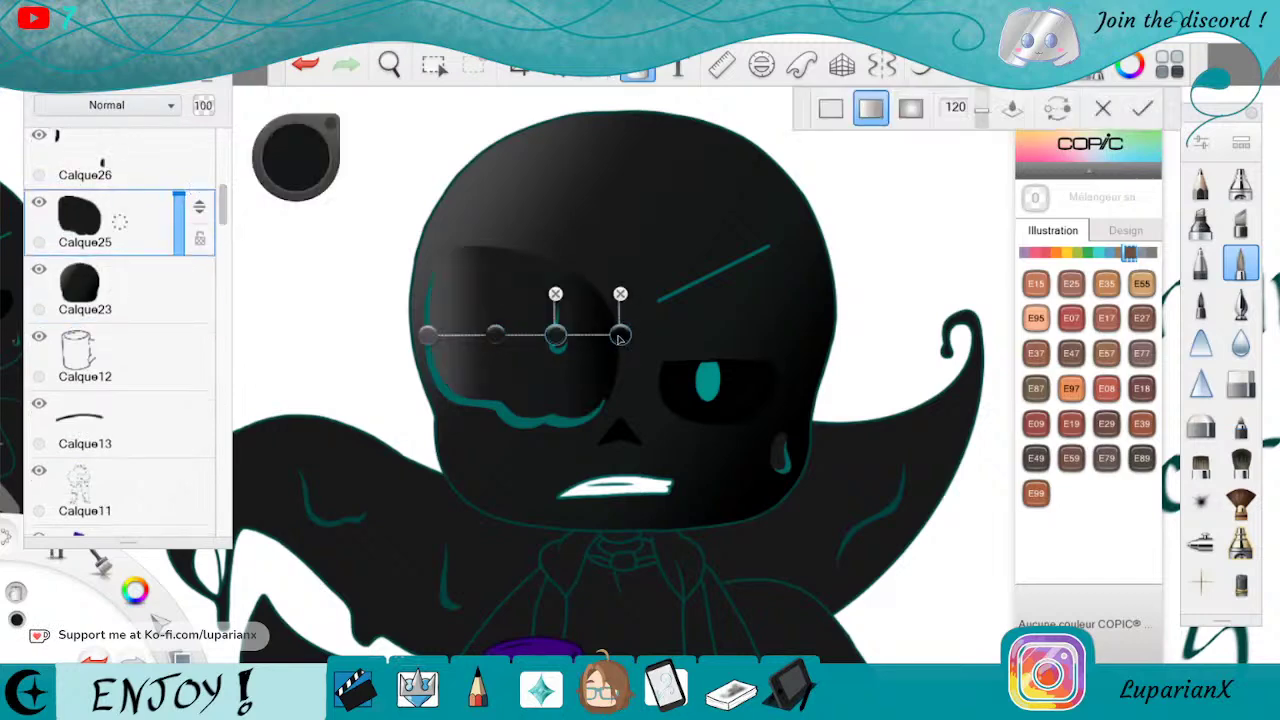
pyautogui.moveTo(621, 337); pyautogui.dragTo(624, 388)
pyautogui.moveTo(428, 335)
pyautogui.mouseDown()
pyautogui.moveTo(417, 326)
pyautogui.moveTo(420, 348)
pyautogui.mouseUp()
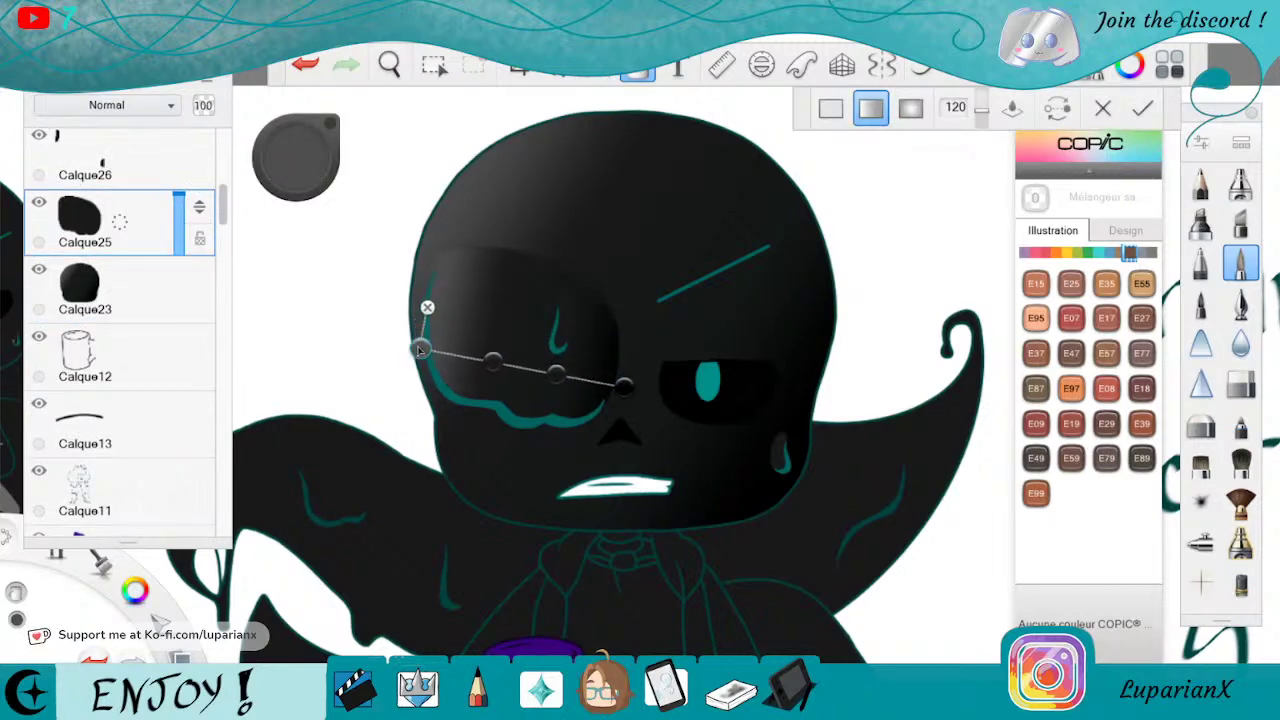
pyautogui.moveTo(640, 393)
pyautogui.mouseDown()
pyautogui.moveTo(682, 398)
pyautogui.moveTo(648, 386)
pyautogui.moveTo(611, 399)
pyautogui.mouseUp()
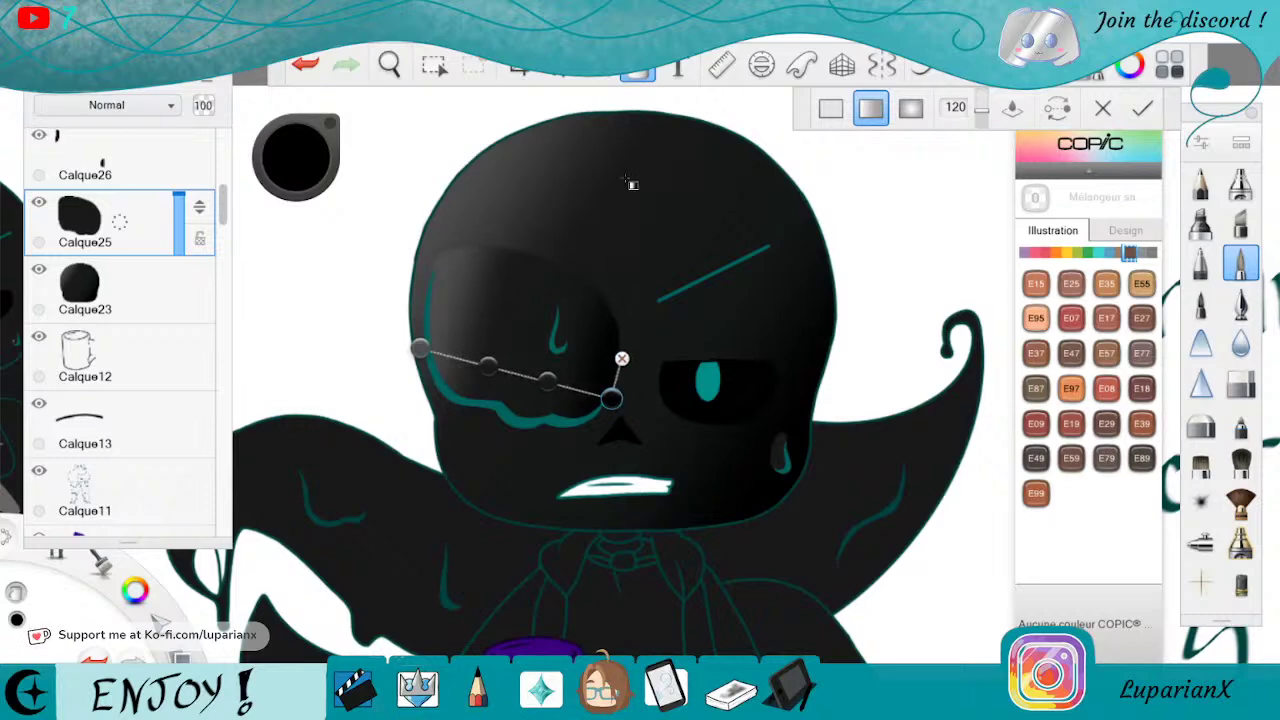
pyautogui.click(645, 74)
# Set the Blur (Flou) brush to size 43.6, try softening the covered-eye patch's edges, and undo the blur and the patch's gradient
pyautogui.click(1242, 344)
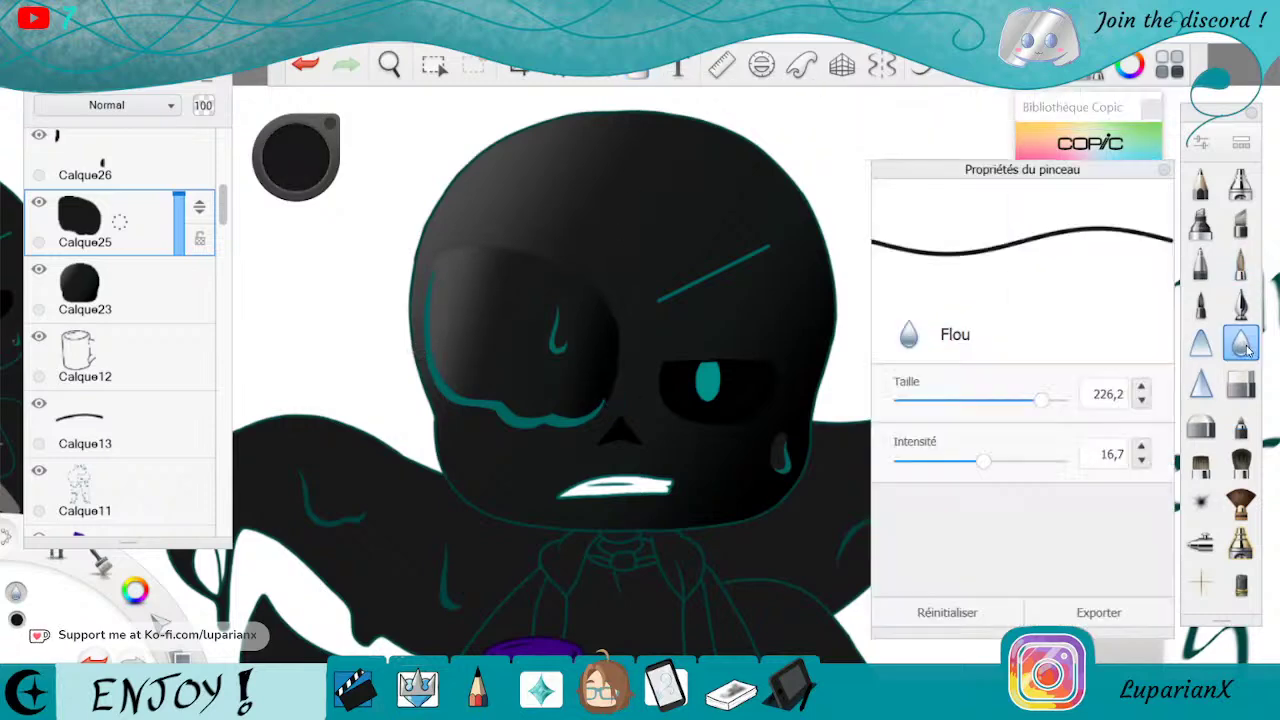
pyautogui.click(928, 400)
pyautogui.moveTo(603, 294)
pyautogui.mouseDown()
pyautogui.moveTo(620, 343)
pyautogui.moveTo(610, 384)
pyautogui.moveTo(571, 243)
pyautogui.moveTo(489, 211)
pyautogui.moveTo(412, 230)
pyautogui.mouseUp()
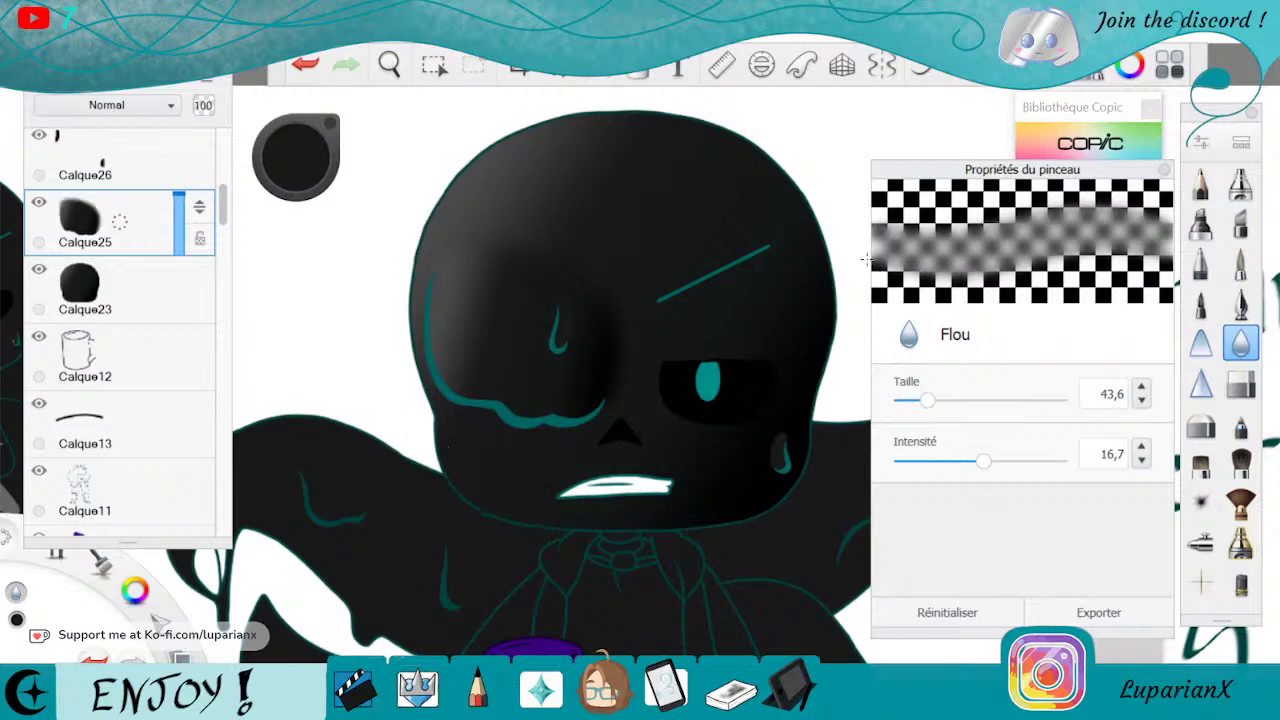
pyautogui.click(307, 65)
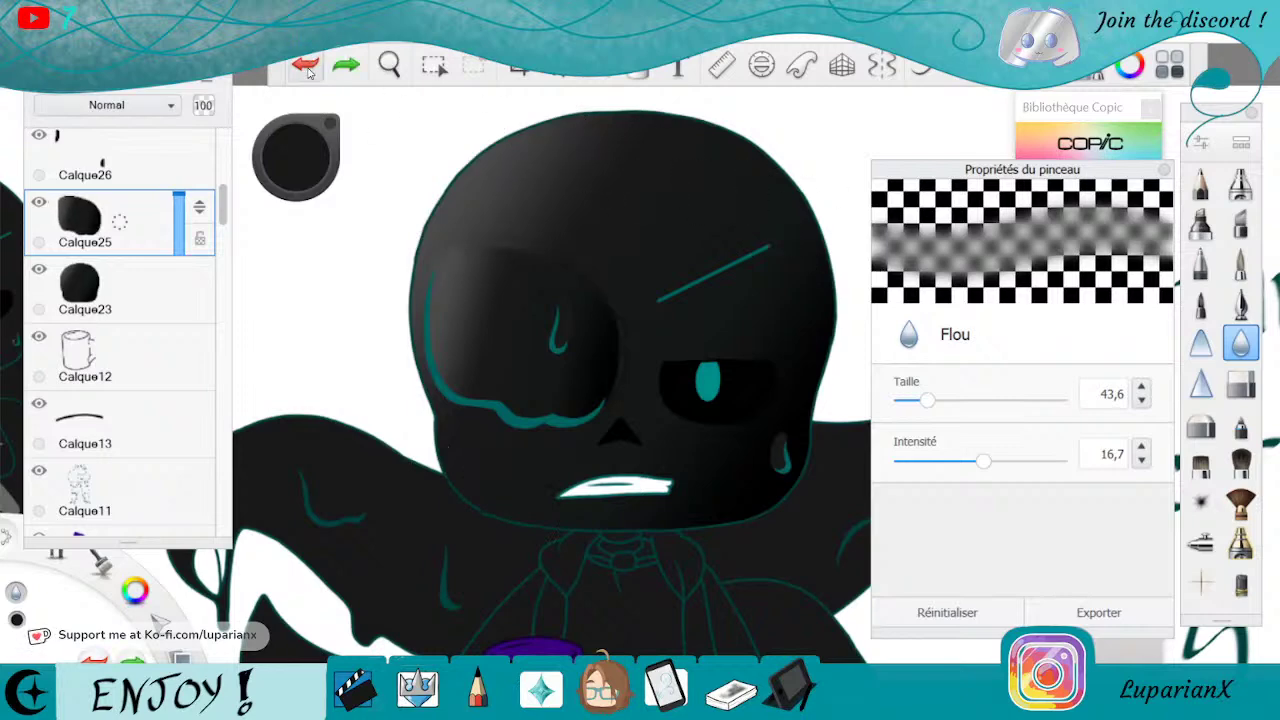
pyautogui.click(307, 65)
pyautogui.click(308, 66)
# Try blurring the upper edge of the flat covered-eye patch on Calque25 and undo the stroke
pyautogui.click(38, 203)
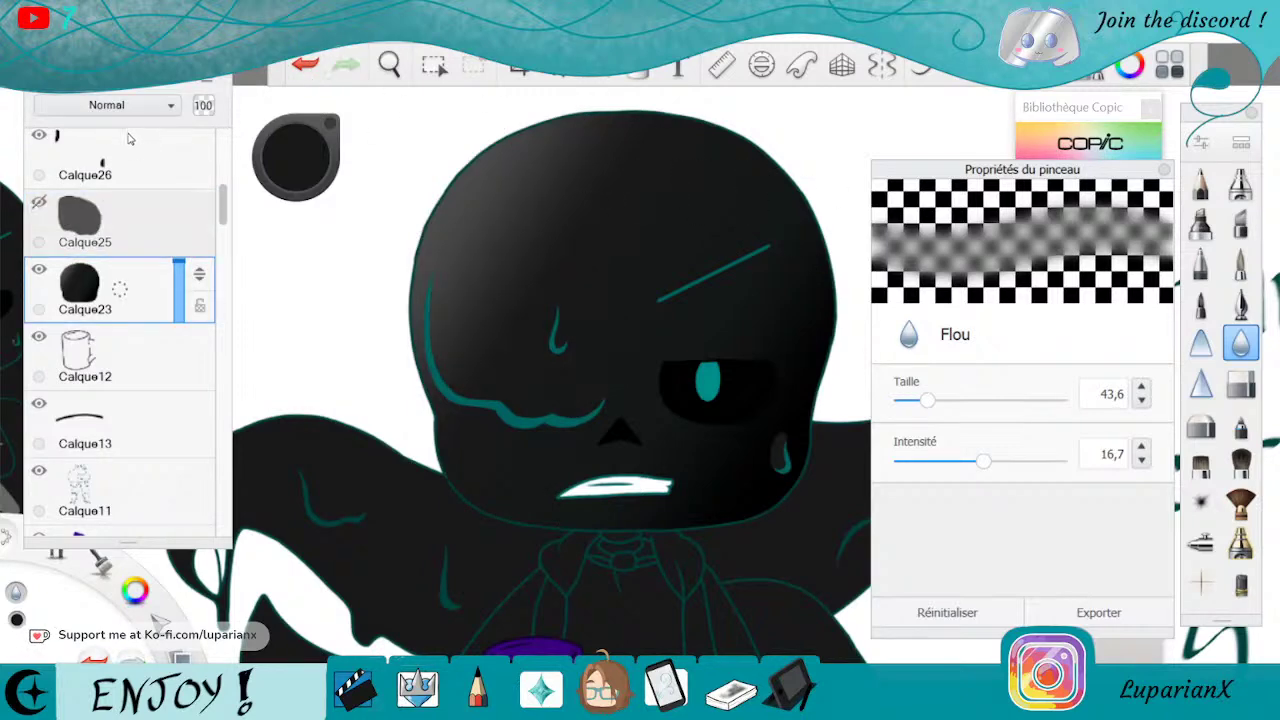
pyautogui.click(138, 152)
pyautogui.click(389, 64)
pyautogui.moveTo(650, 405); pyautogui.dragTo(590, 350)
pyautogui.moveTo(531, 389); pyautogui.dragTo(740, 345)
pyautogui.click(1163, 171)
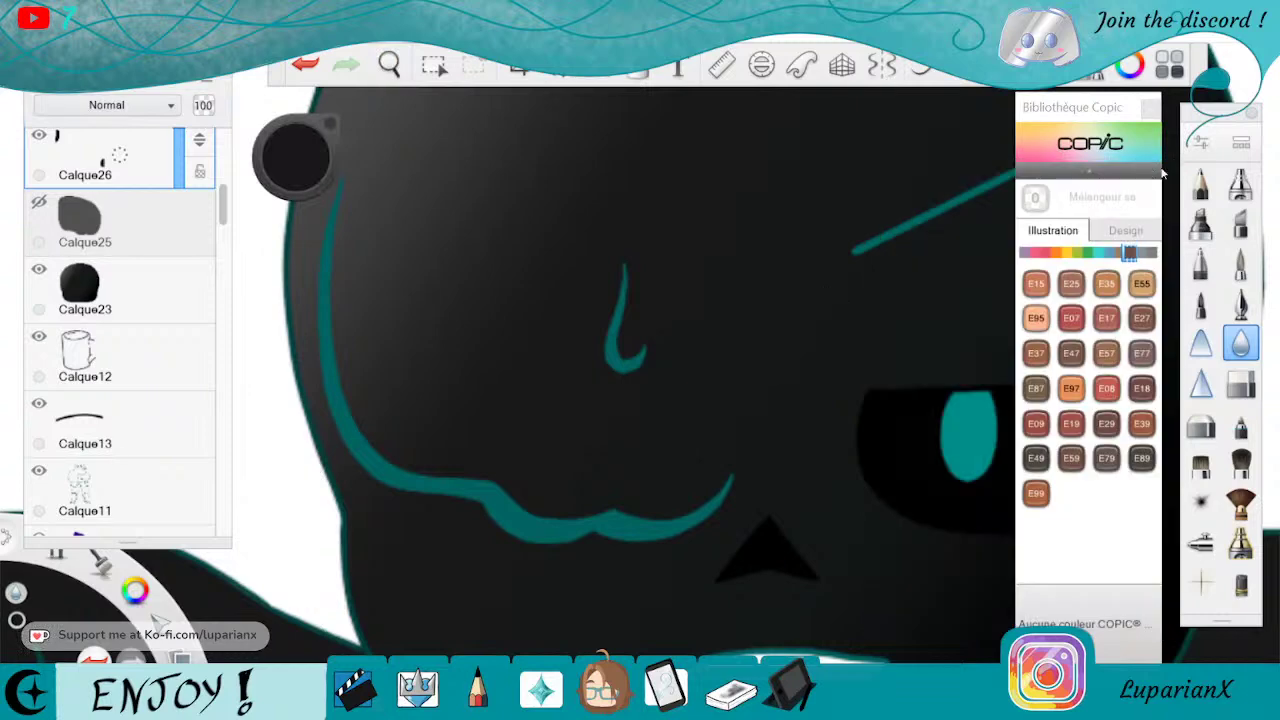
pyautogui.click(38, 202)
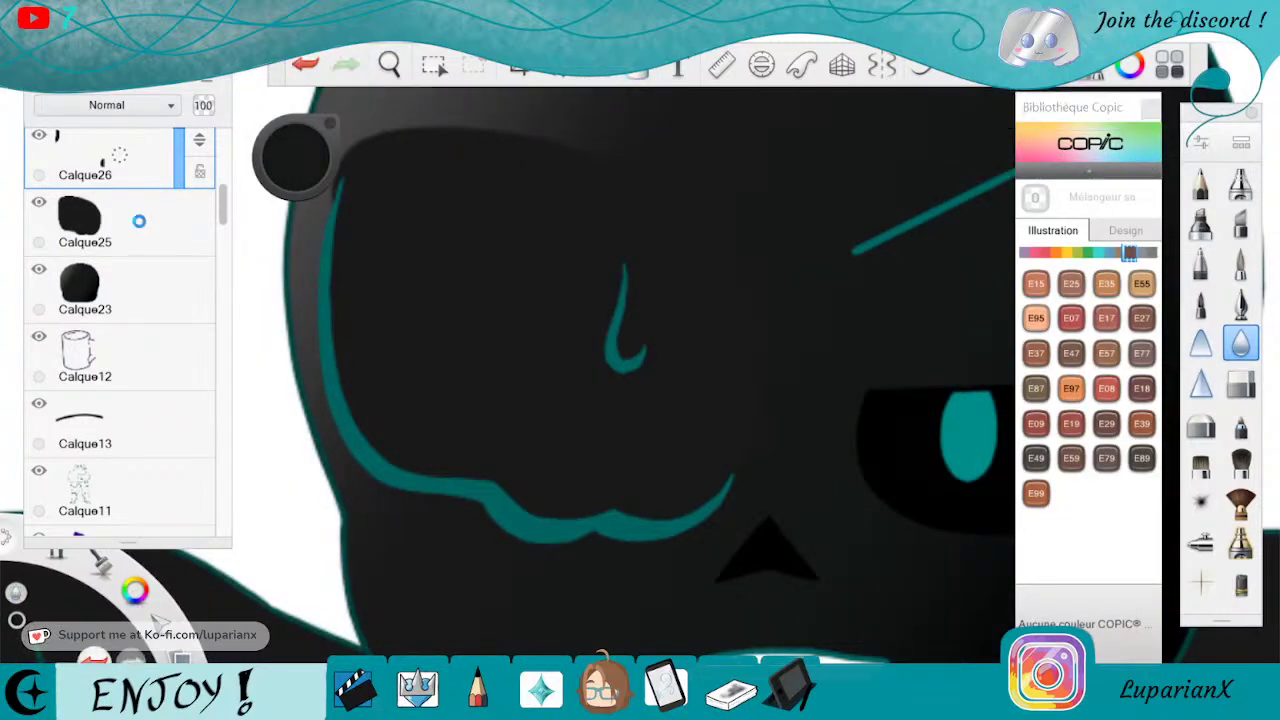
pyautogui.click(139, 221)
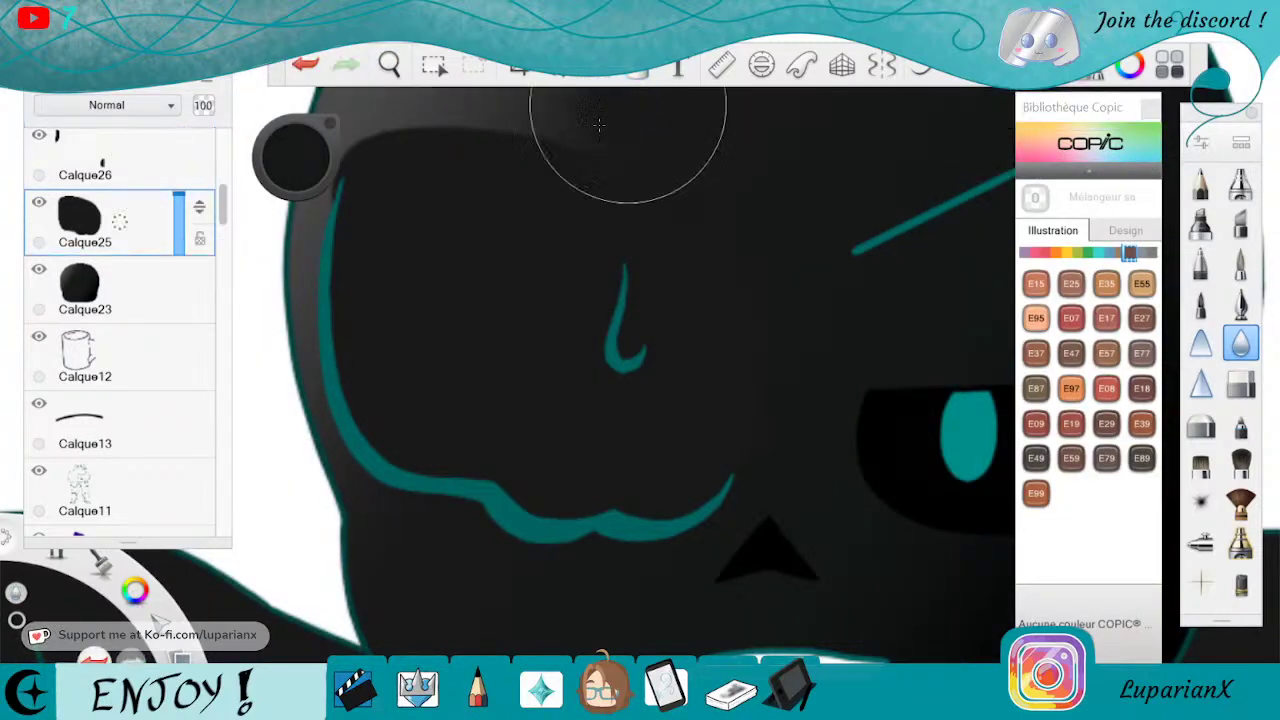
pyautogui.moveTo(591, 163); pyautogui.dragTo(550, 108)
pyautogui.click(305, 64)
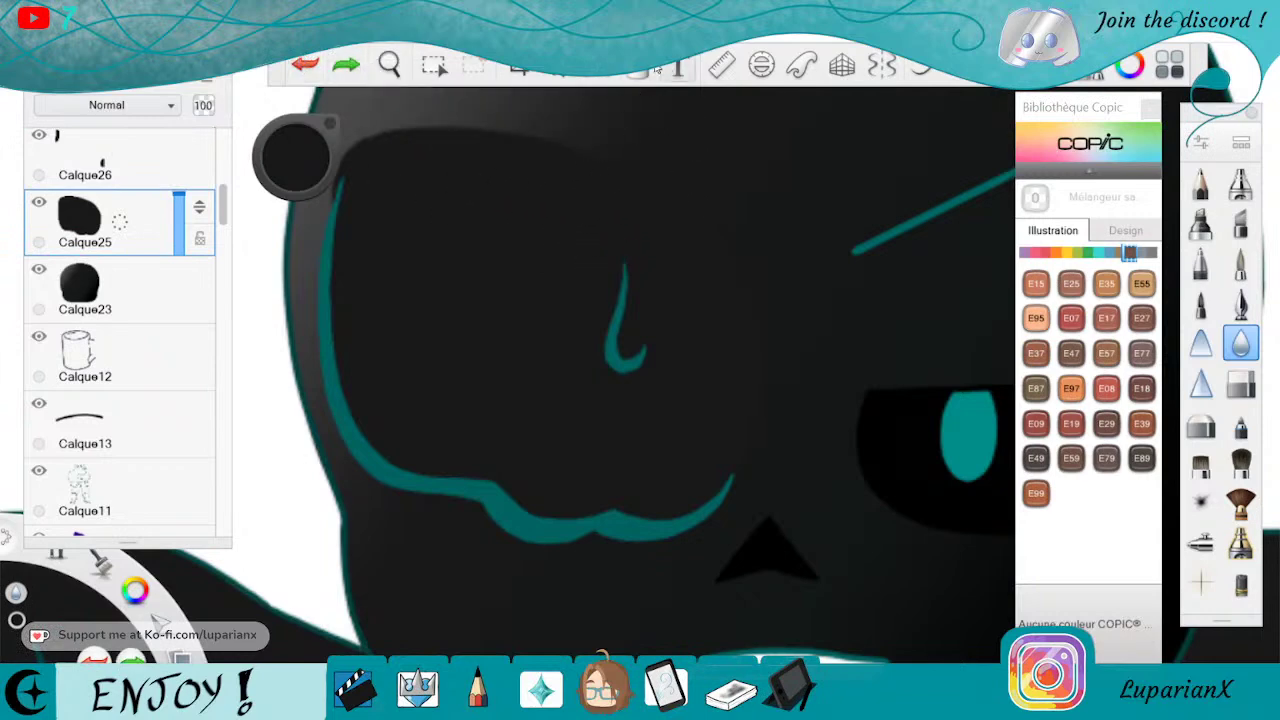
# Apply a linear gradient to the covered-eye patch, sloping down from its outer edge to the visible eye
pyautogui.click(637, 66)
pyautogui.click(554, 312)
pyautogui.moveTo(766, 301); pyautogui.dragTo(895, 404)
pyautogui.moveTo(326, 307); pyautogui.dragTo(318, 303)
pyautogui.moveTo(895, 403); pyautogui.dragTo(968, 449)
pyautogui.click(641, 68)
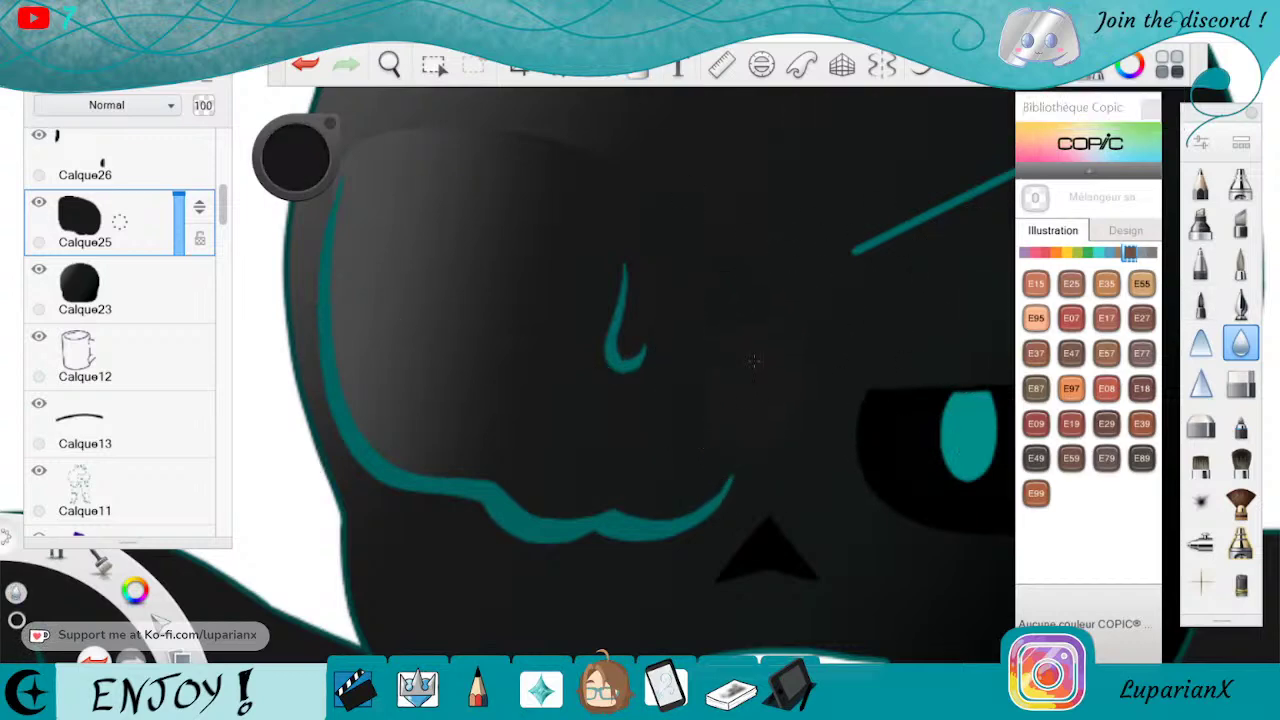
# Undo the last blur stroke and blur the patch's upper and inner edges into the head shading
pyautogui.click(305, 64)
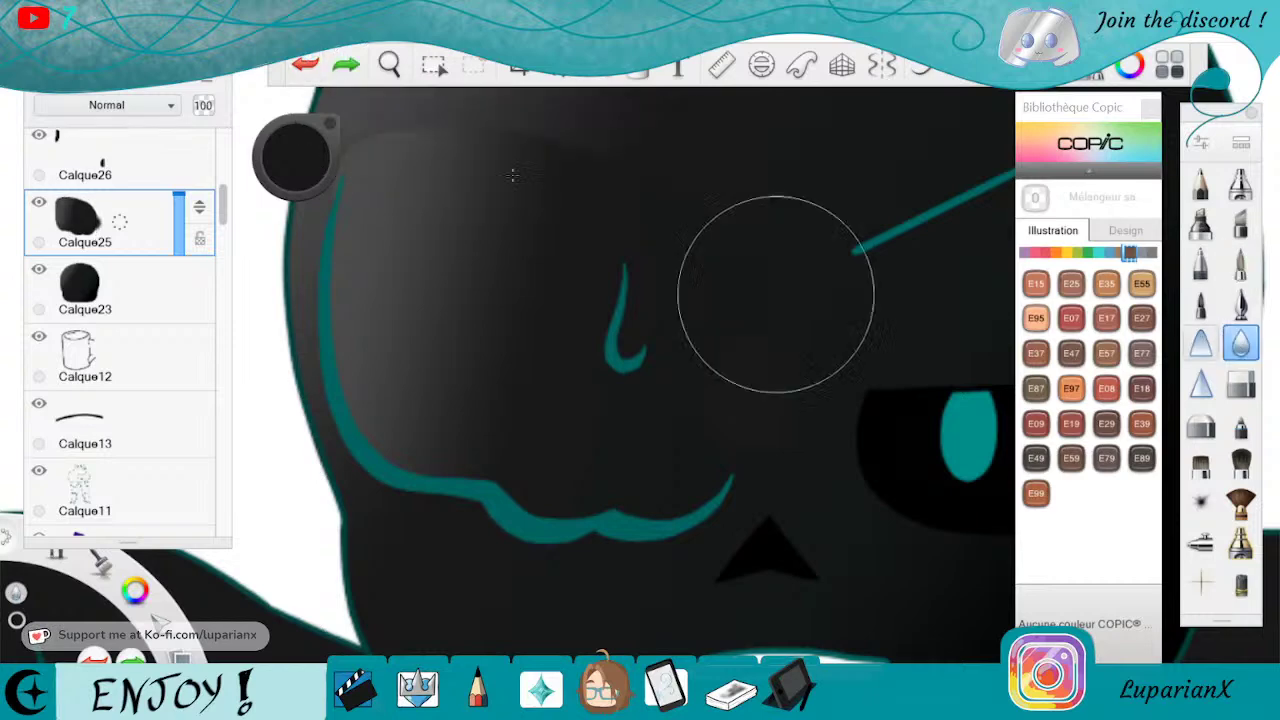
pyautogui.moveTo(353, 147)
pyautogui.mouseDown()
pyautogui.moveTo(464, 130)
pyautogui.moveTo(429, 124)
pyautogui.moveTo(462, 130)
pyautogui.mouseUp()
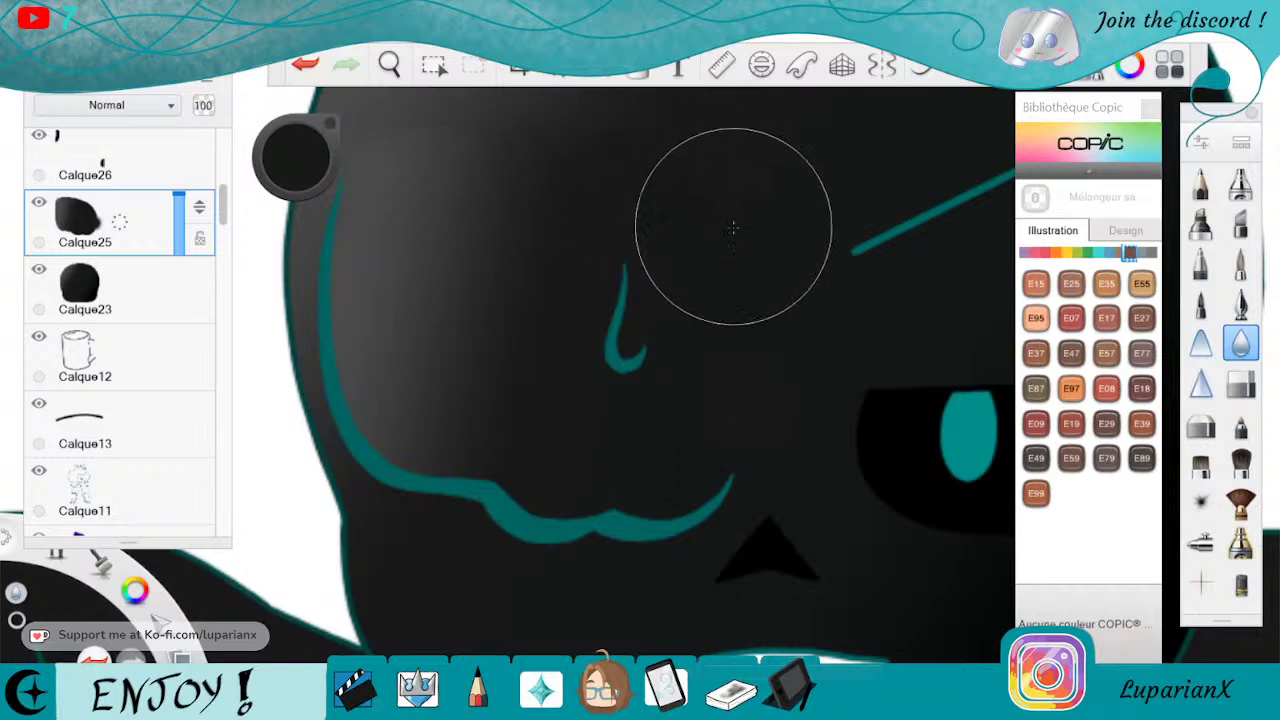
pyautogui.moveTo(760, 296)
pyautogui.mouseDown()
pyautogui.moveTo(752, 430)
pyautogui.moveTo(730, 446)
pyautogui.moveTo(725, 324)
pyautogui.moveTo(694, 249)
pyautogui.mouseUp()
pyautogui.moveTo(666, 186)
pyautogui.mouseDown()
pyautogui.moveTo(591, 127)
pyautogui.moveTo(520, 106)
pyautogui.mouseUp()
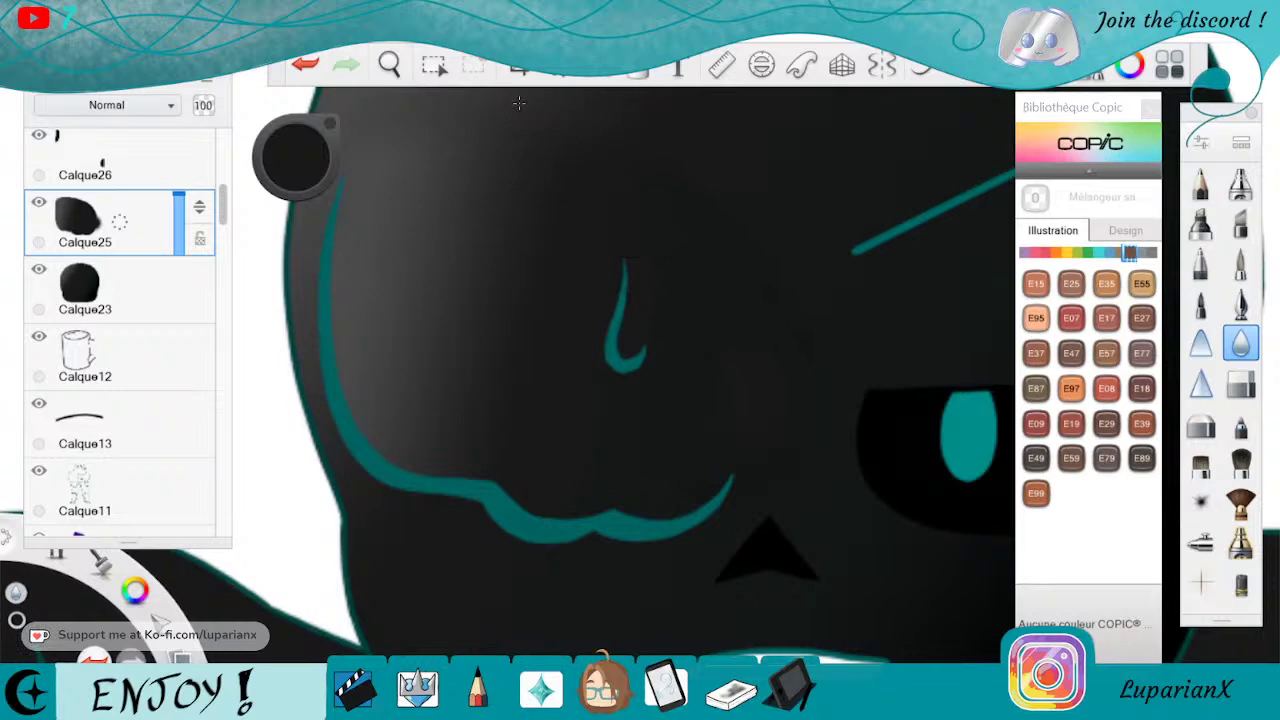
pyautogui.moveTo(957, 263)
pyautogui.mouseDown()
pyautogui.moveTo(870, 302)
pyautogui.moveTo(799, 414)
pyautogui.moveTo(791, 263)
pyautogui.mouseUp()
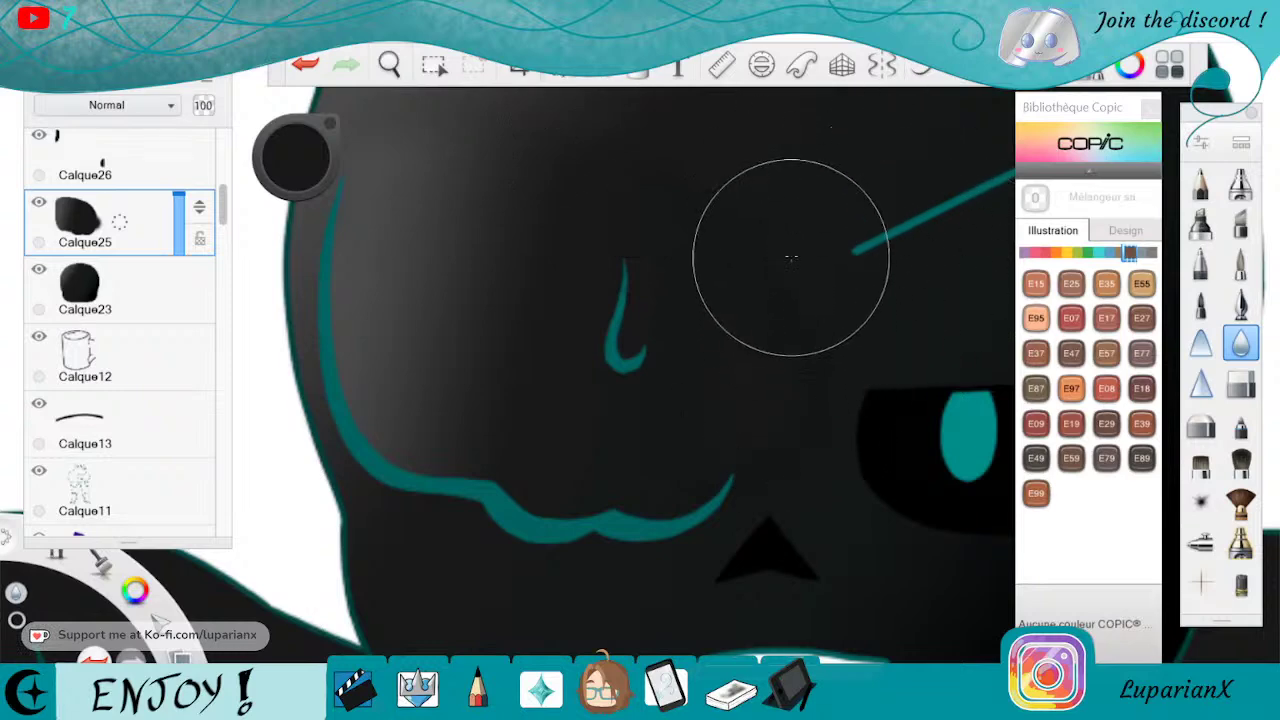
# Undo the latest blur strokes on the covered-eye patch and hide its layer, Calque25
pyautogui.click(389, 64)
pyautogui.moveTo(430, 97); pyautogui.dragTo(508, 281)
pyautogui.moveTo(634, 354)
pyautogui.mouseDown()
pyautogui.moveTo(771, 534)
pyautogui.moveTo(721, 493)
pyautogui.moveTo(746, 417)
pyautogui.moveTo(720, 543)
pyautogui.moveTo(729, 491)
pyautogui.mouseUp()
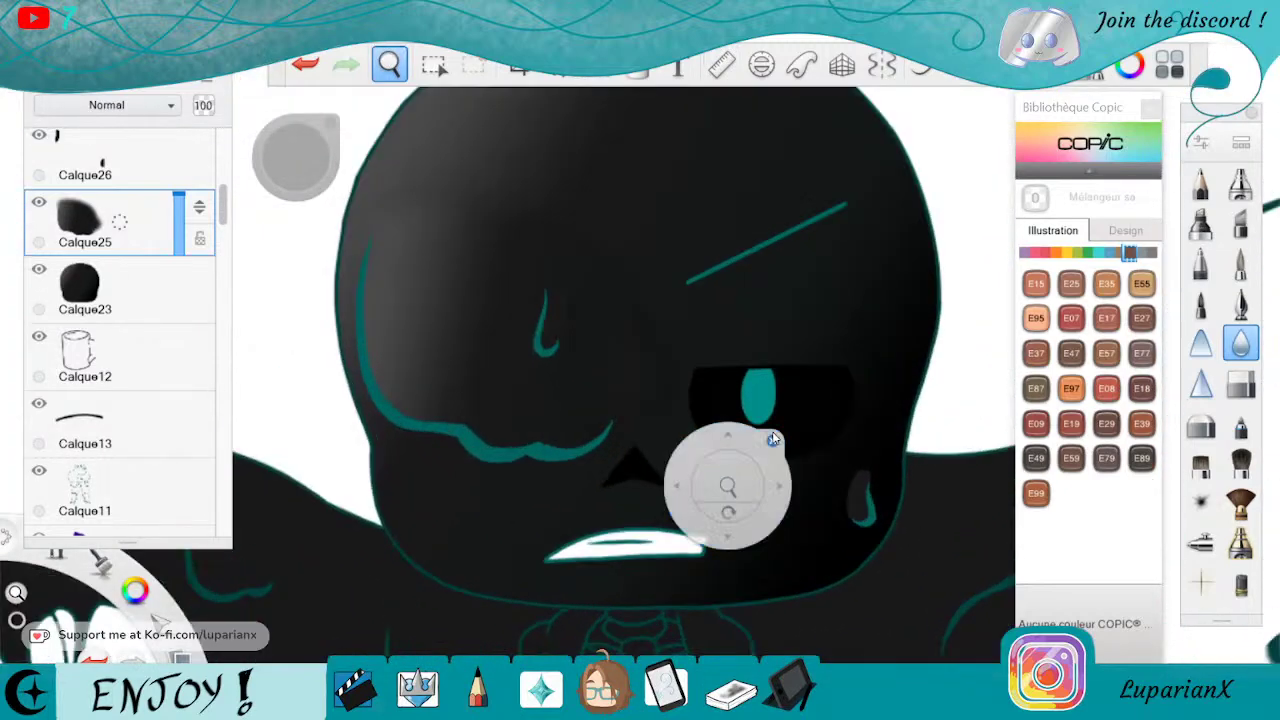
pyautogui.click(762, 434)
pyautogui.click(306, 65)
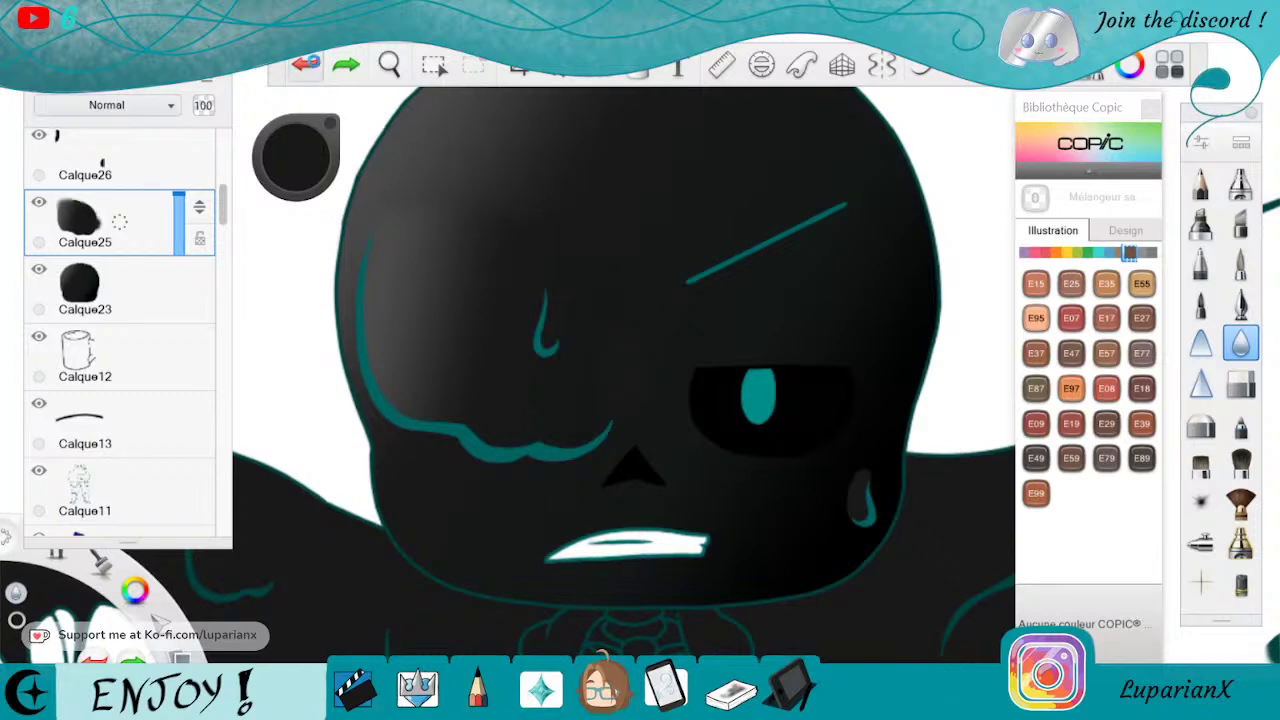
pyautogui.click(310, 66)
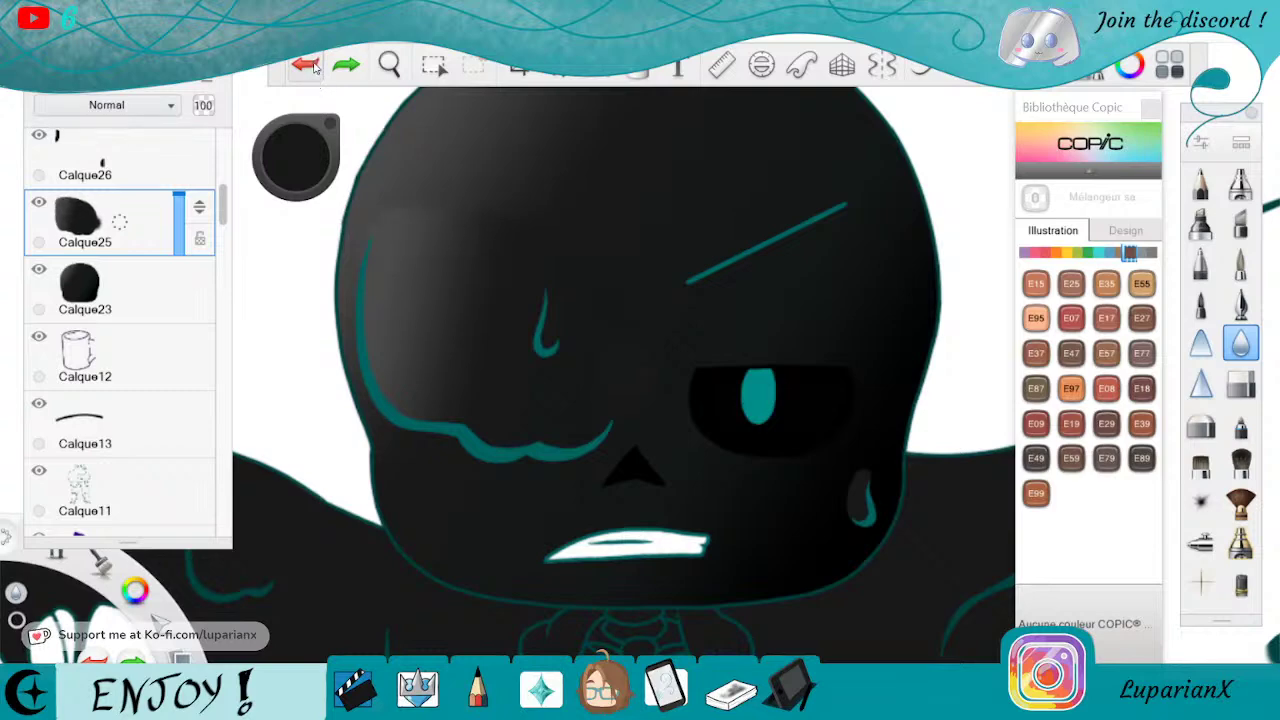
pyautogui.click(40, 200)
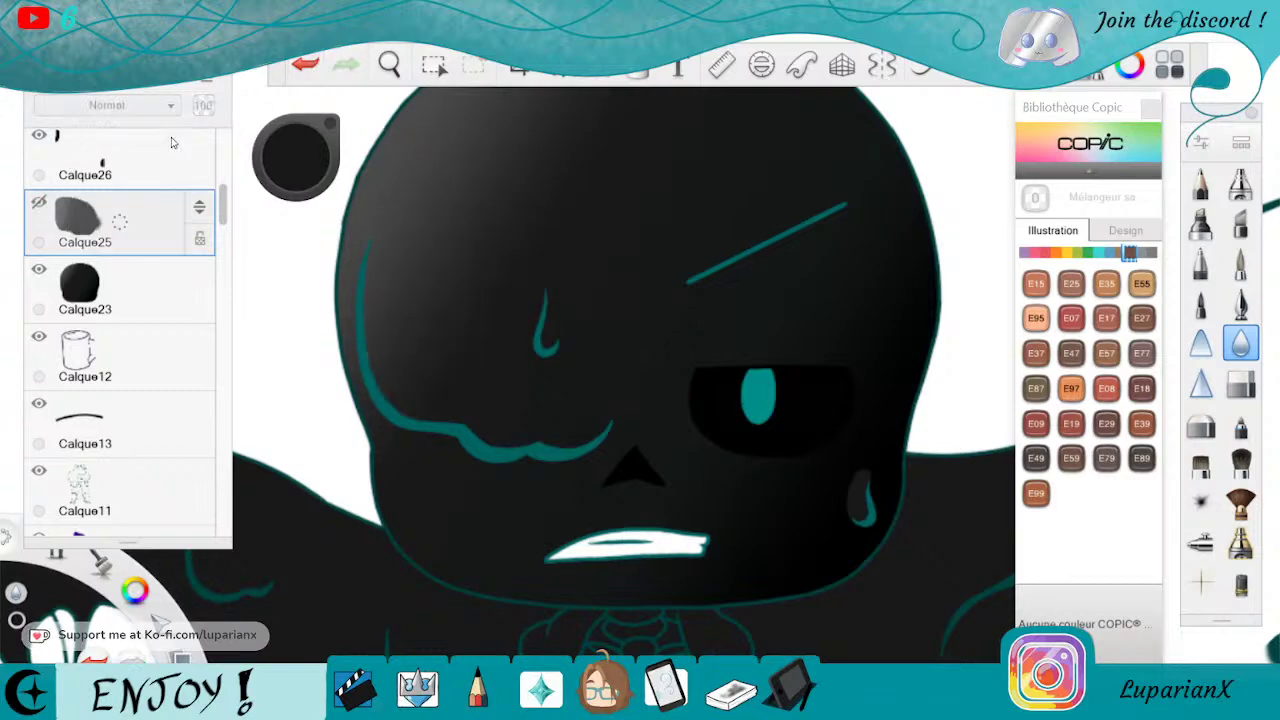
# Try shading the small drop on the covered eye on Calque26 with a linear gradient running towards the visible eye
pyautogui.click(174, 136)
pyautogui.click(390, 64)
pyautogui.moveTo(632, 376); pyautogui.dragTo(635, 243)
pyautogui.moveTo(590, 280); pyautogui.dragTo(747, 312)
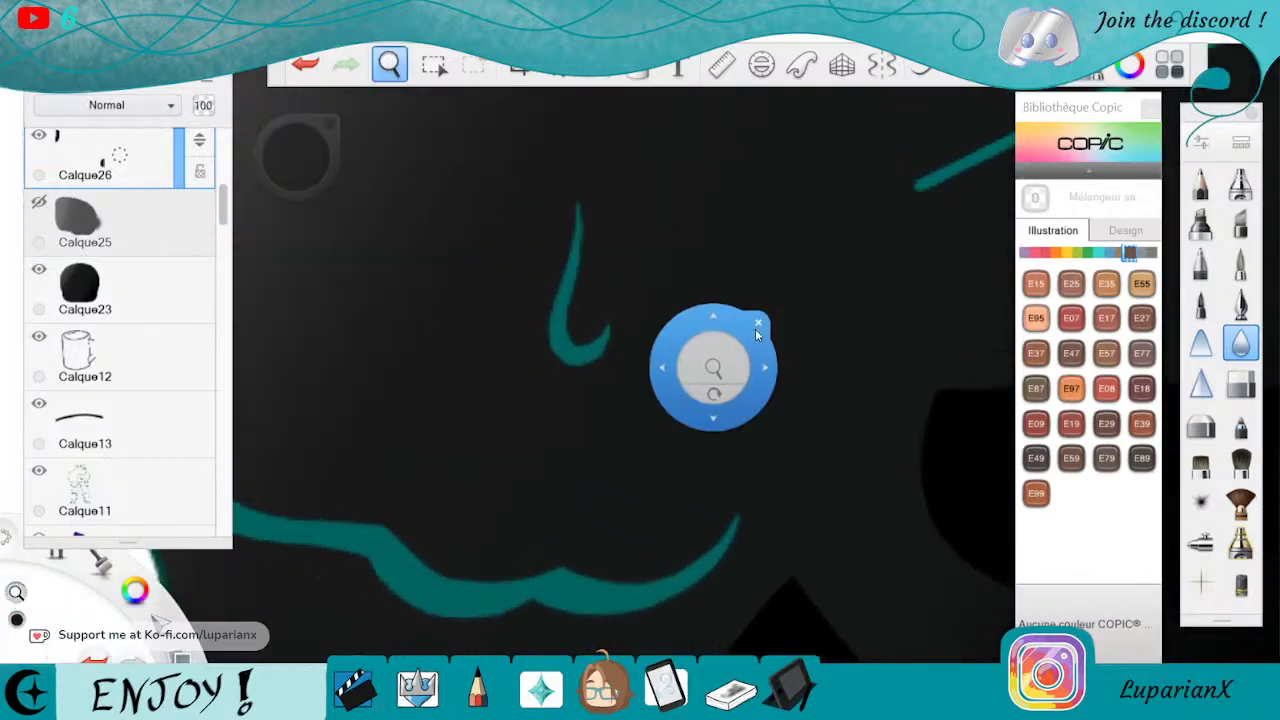
pyautogui.click(648, 73)
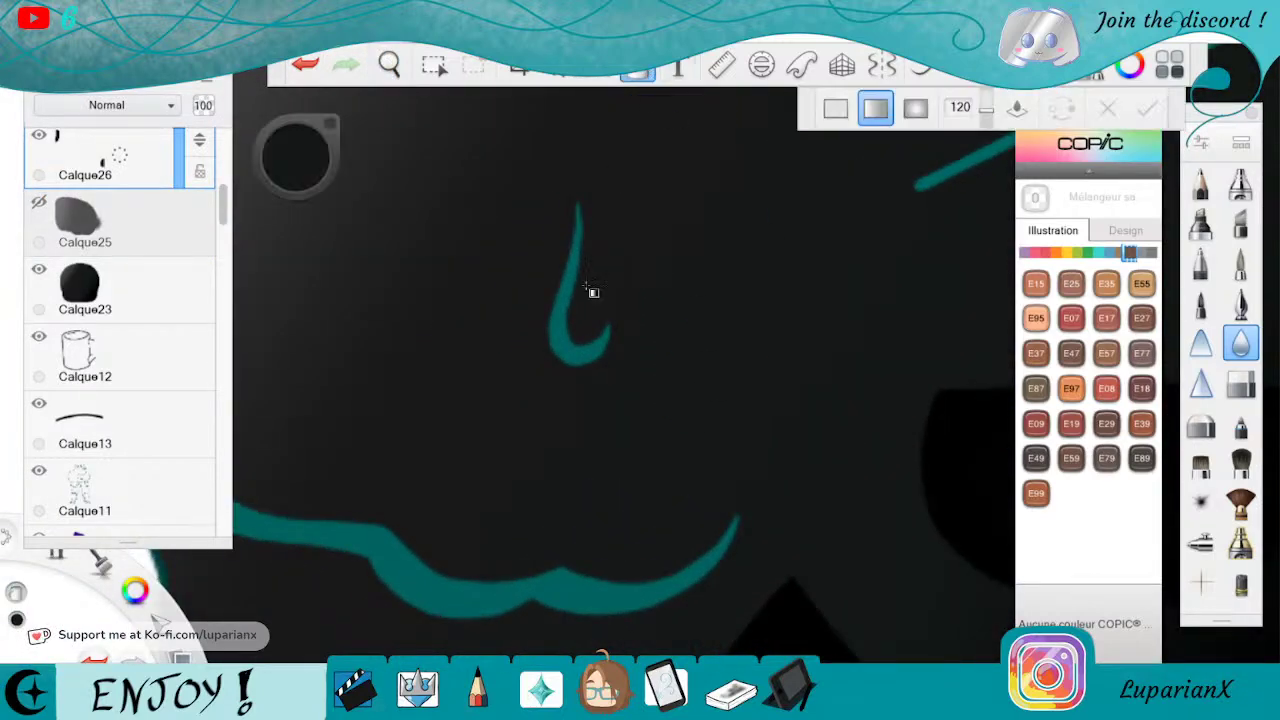
pyautogui.click(597, 279)
pyautogui.moveTo(636, 277); pyautogui.dragTo(718, 298)
pyautogui.moveTo(558, 278); pyautogui.dragTo(543, 316)
pyautogui.moveTo(717, 300)
pyautogui.mouseDown()
pyautogui.moveTo(731, 289)
pyautogui.moveTo(716, 299)
pyautogui.moveTo(728, 297)
pyautogui.moveTo(710, 276)
pyautogui.mouseUp()
pyautogui.press('space')
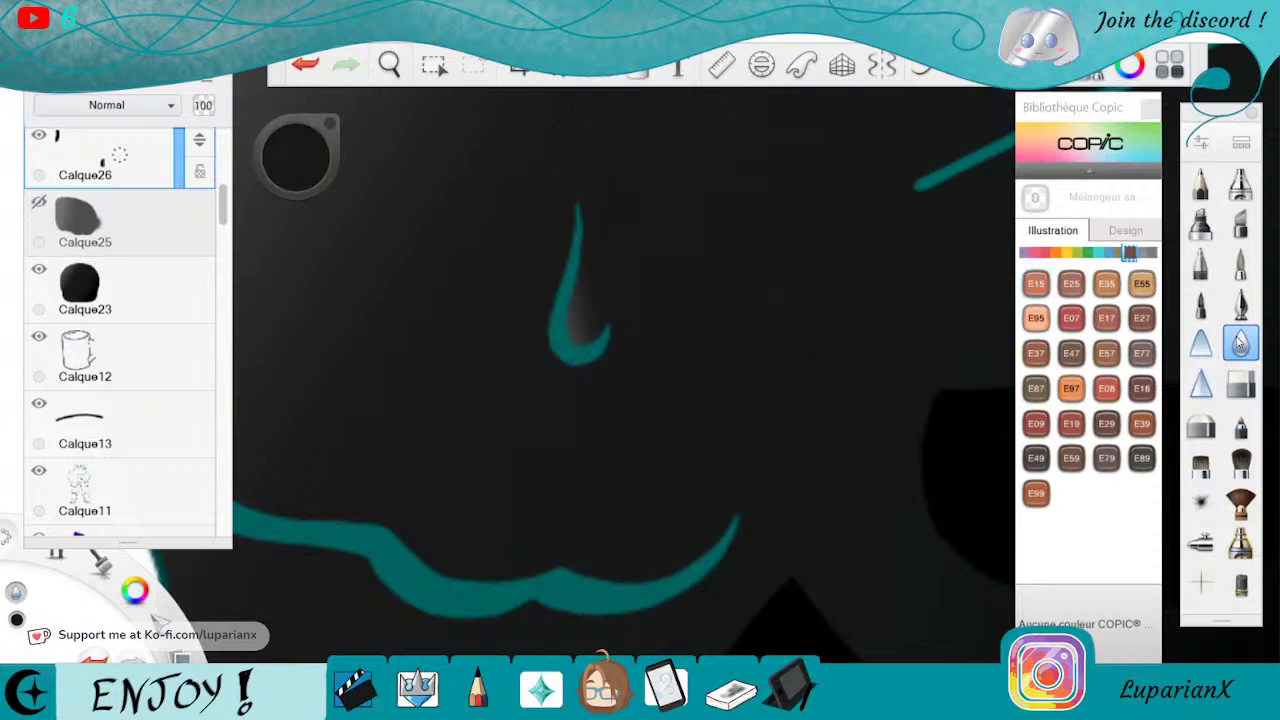
# Try blurring the drop with the Blur brush at size 19.6, undo its blur and gradient, and hide Calque26
pyautogui.doubleClick(1236, 342)
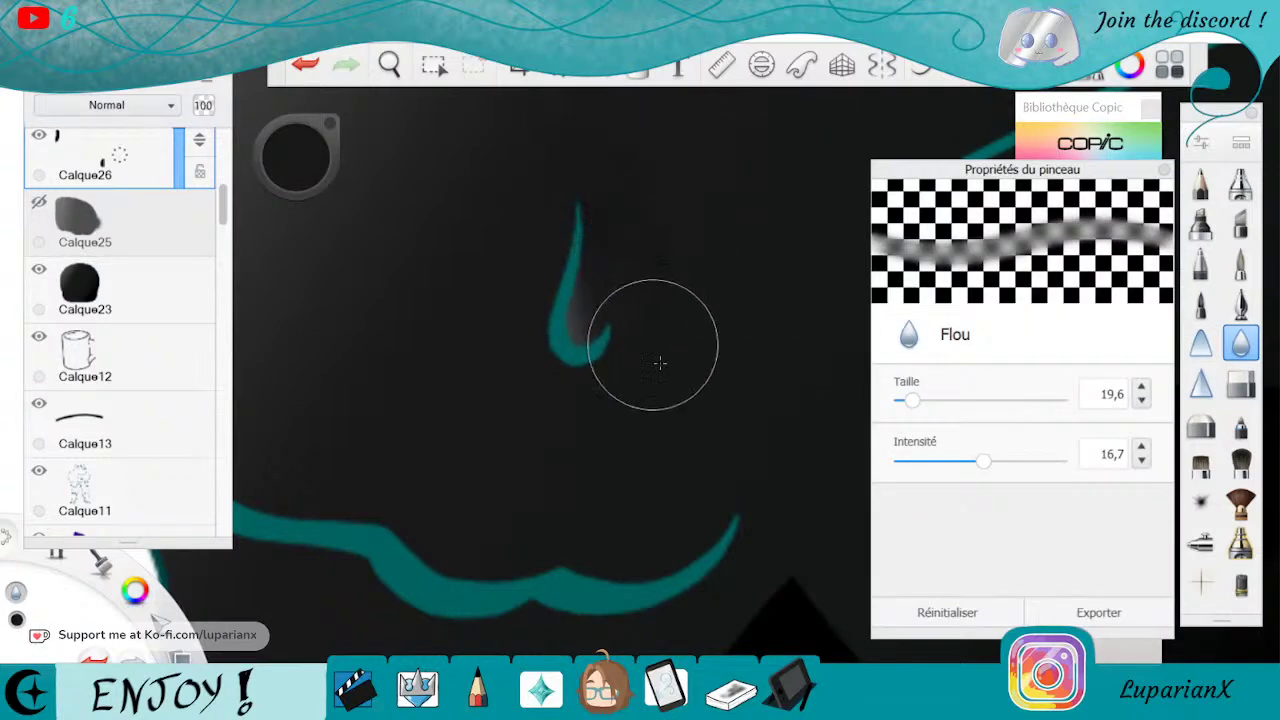
pyautogui.click(305, 63)
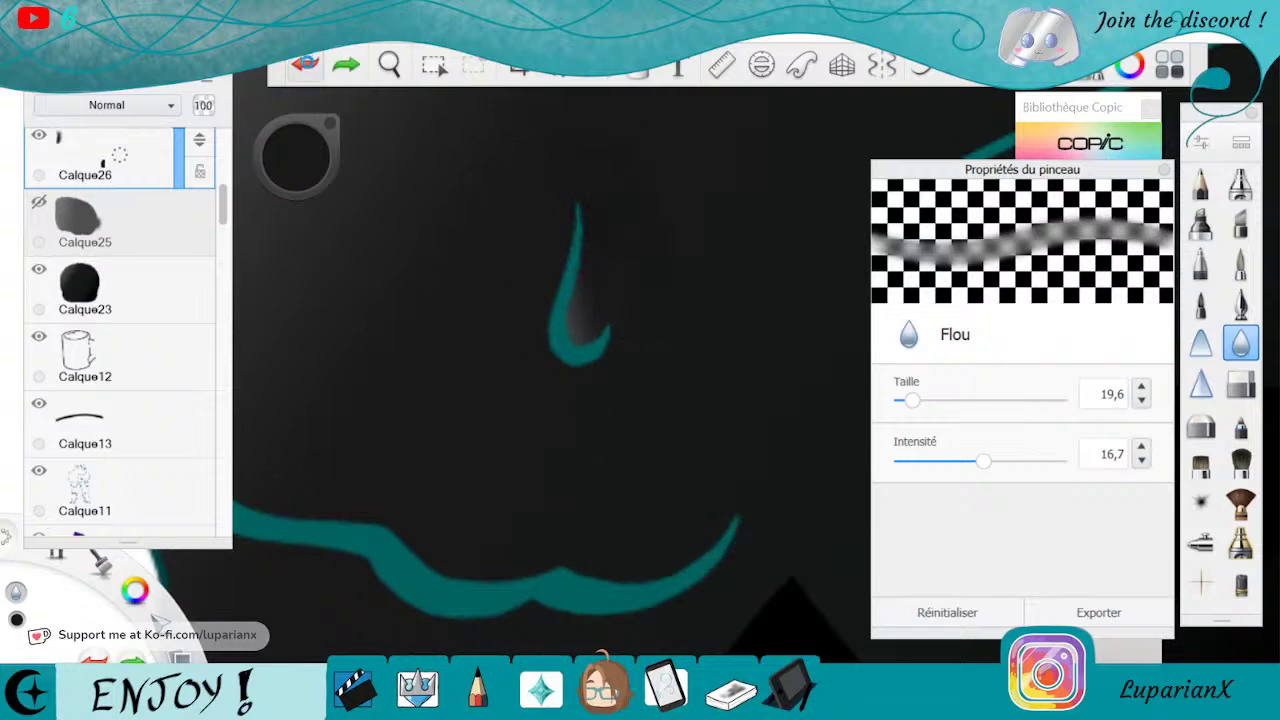
pyautogui.click(305, 63)
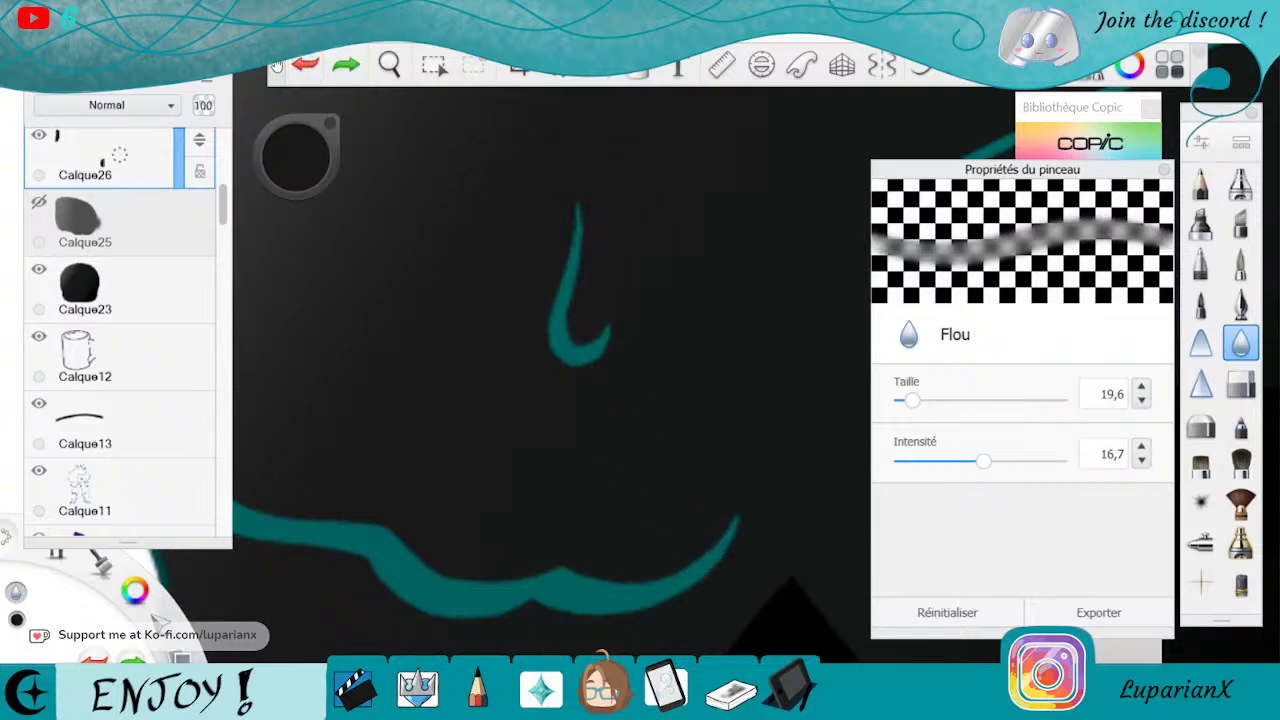
pyautogui.click(38, 136)
# Apply a nearly horizontal linear gradient across the upper neck piece under the jaw on Calque27, with its dark end on the visible-eye side
pyautogui.moveTo(222, 208); pyautogui.dragTo(226, 262)
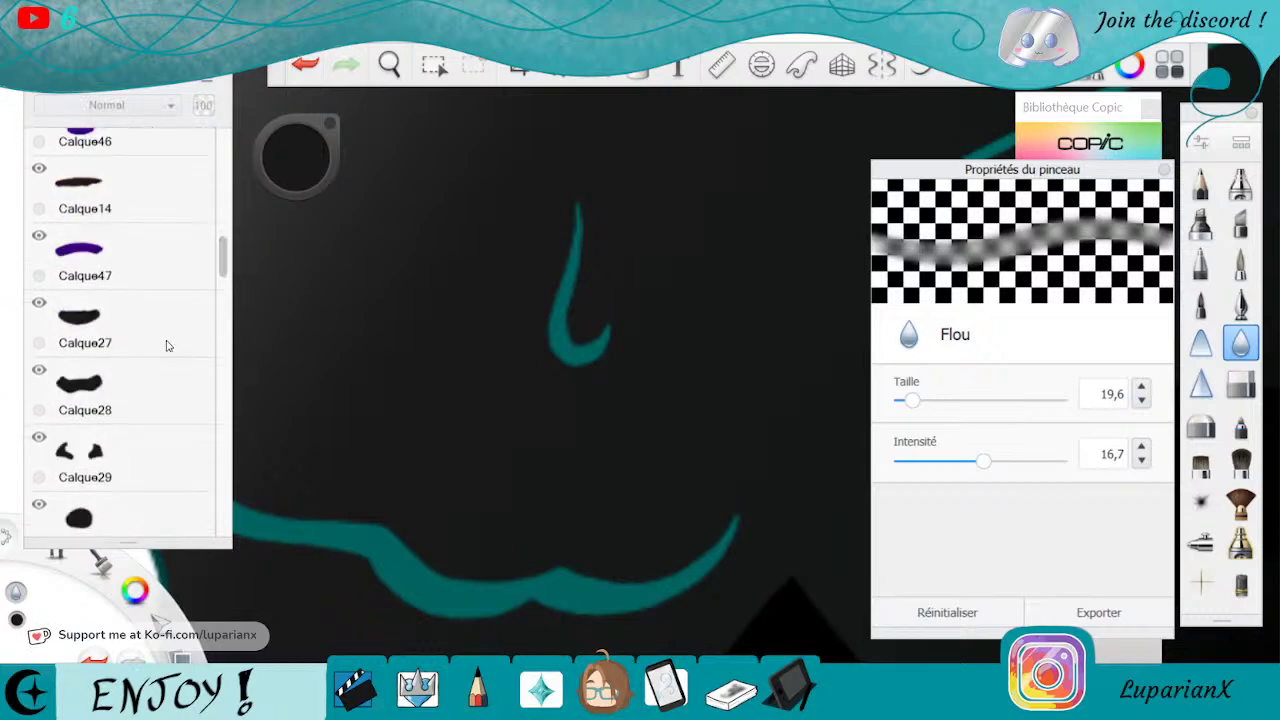
pyautogui.click(158, 333)
pyautogui.doubleClick(390, 64)
pyautogui.moveTo(557, 427)
pyautogui.mouseDown()
pyautogui.moveTo(620, 457)
pyautogui.moveTo(569, 472)
pyautogui.moveTo(732, 346)
pyautogui.mouseUp()
pyautogui.click(736, 325)
pyautogui.click(637, 66)
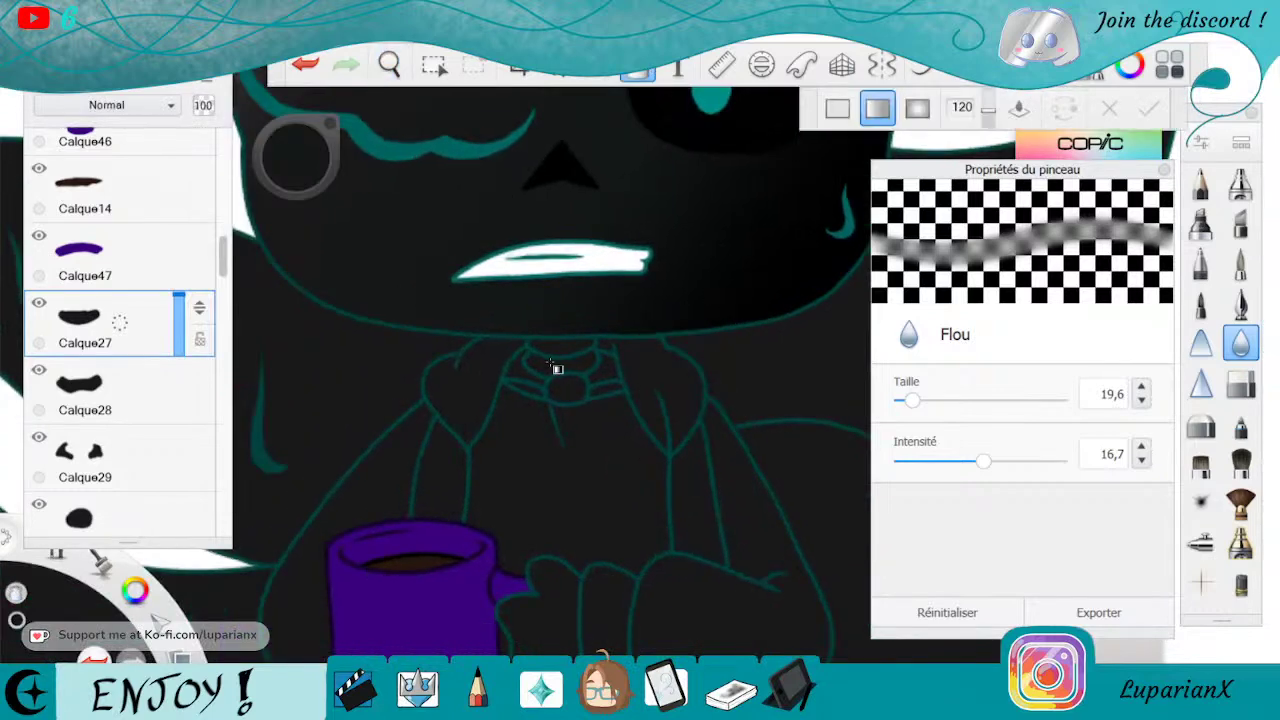
pyautogui.click(559, 347)
pyautogui.moveTo(596, 350); pyautogui.dragTo(607, 348)
pyautogui.moveTo(529, 348); pyautogui.dragTo(505, 350)
pyautogui.moveTo(607, 348); pyautogui.dragTo(590, 346)
pyautogui.click(1148, 108)
pyautogui.click(1163, 170)
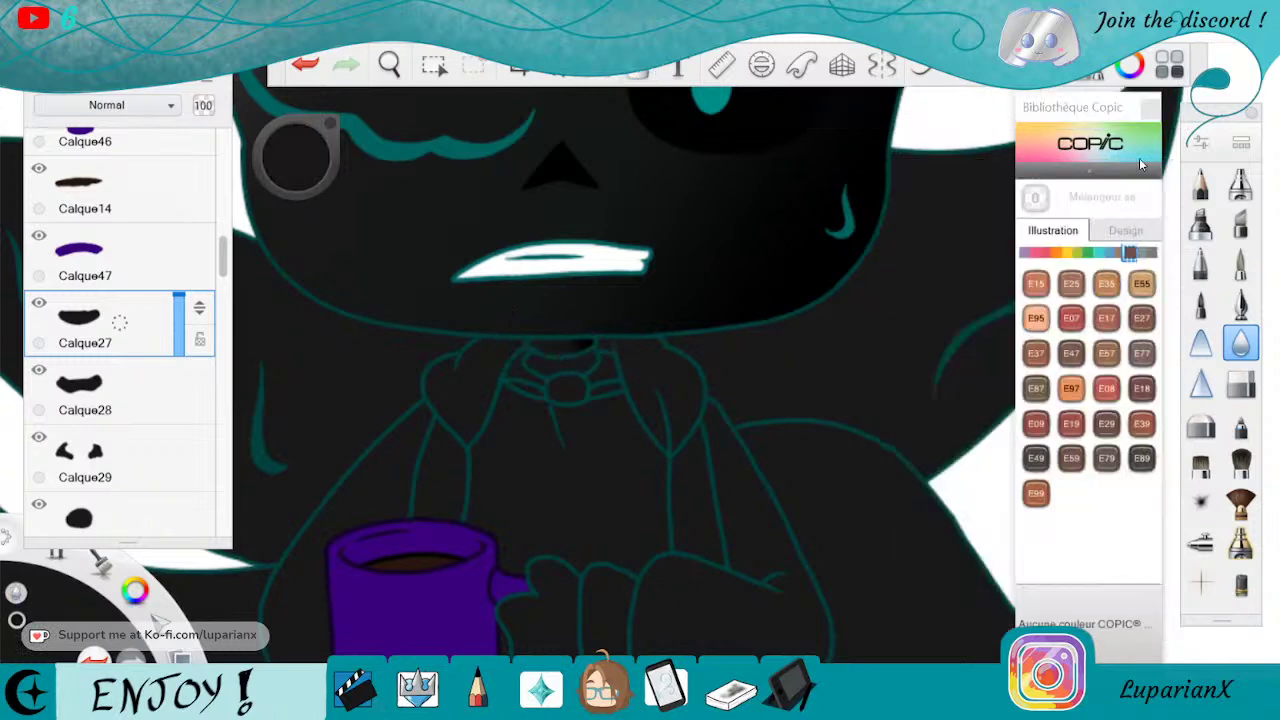
# Shade the lower neck piece on Calque28 with a linear gradient starting beyond the collar and ending black on the visible-eye side
pyautogui.click(148, 382)
pyautogui.click(637, 68)
pyautogui.click(557, 370)
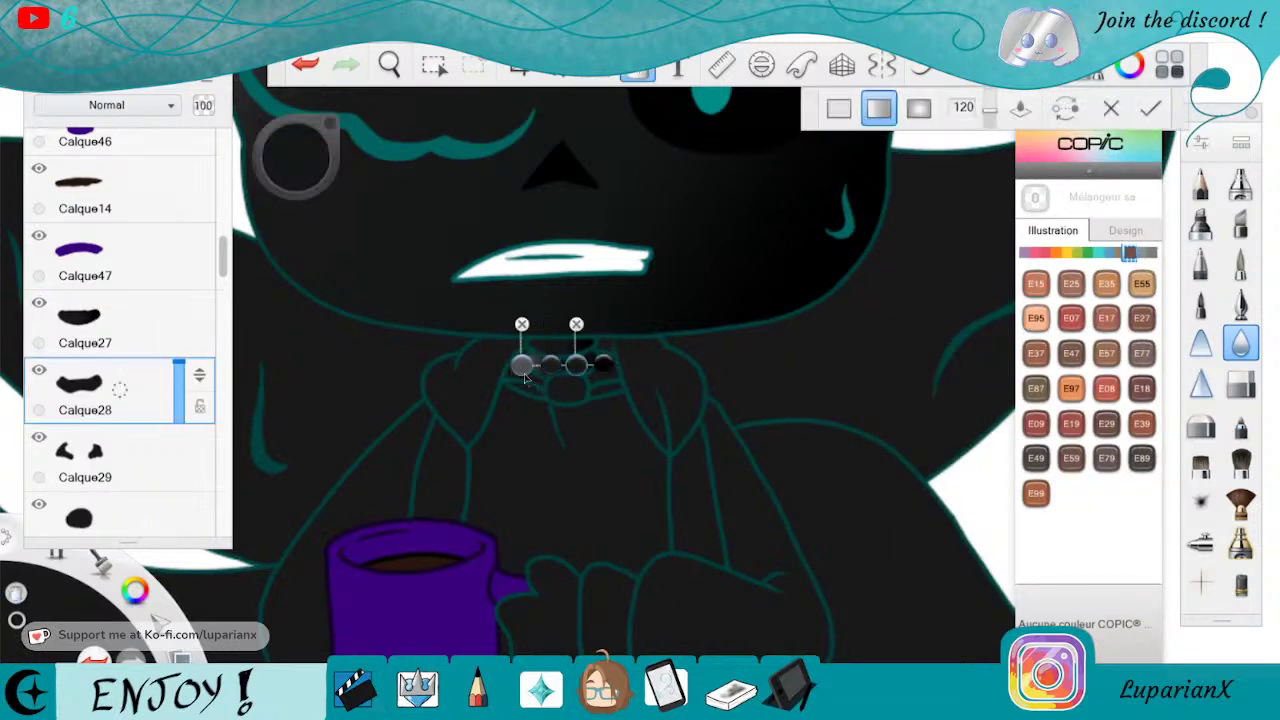
pyautogui.moveTo(521, 364); pyautogui.dragTo(457, 360)
pyautogui.moveTo(608, 368); pyautogui.dragTo(595, 366)
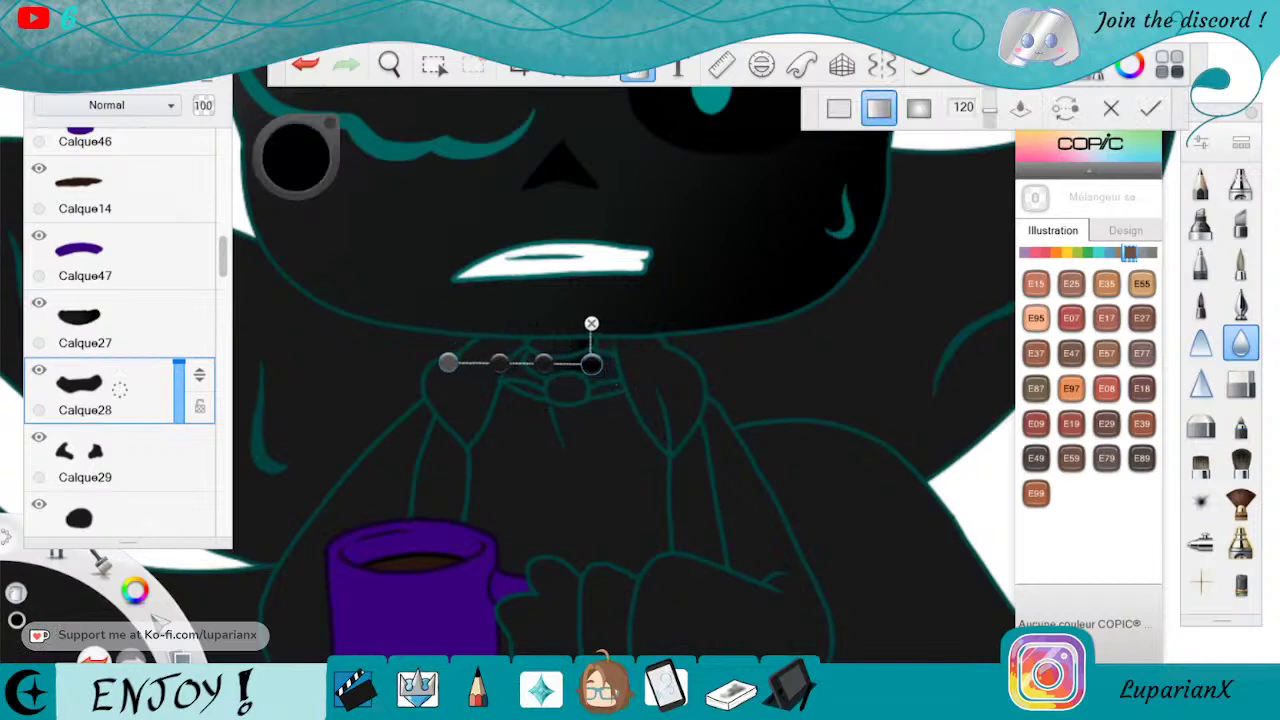
pyautogui.click(645, 70)
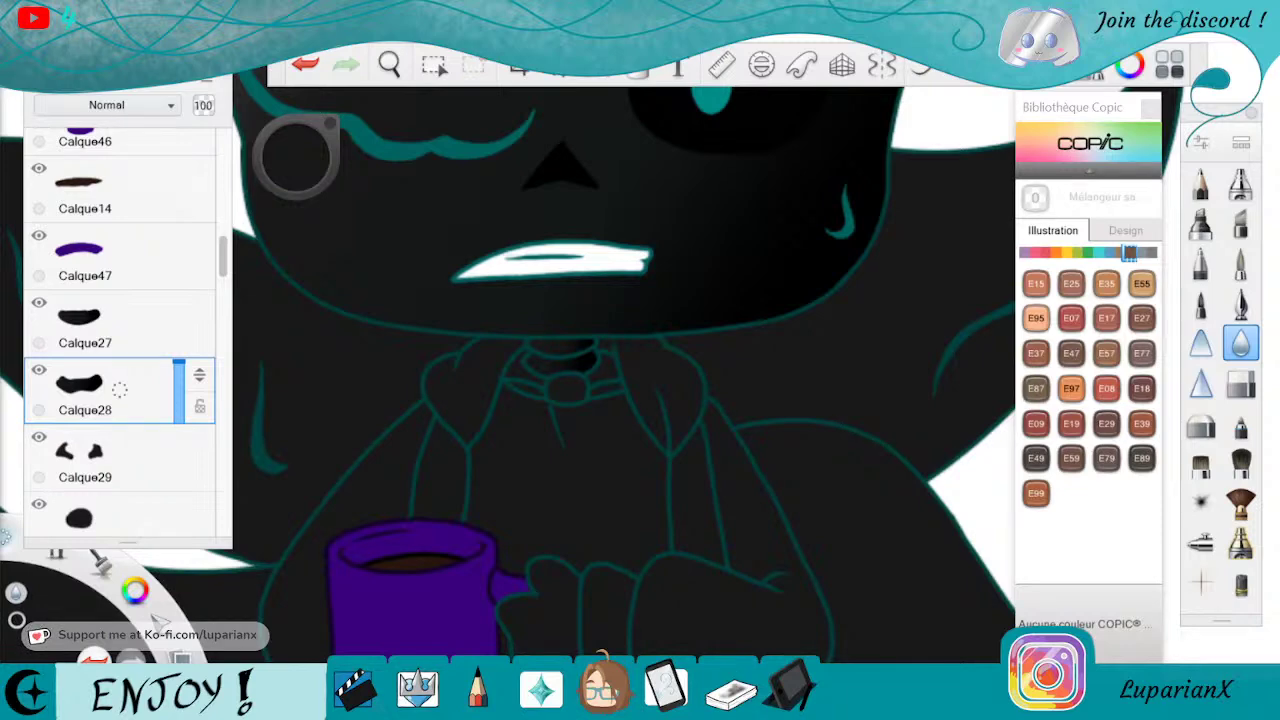
# Shade the covered-eye-side collar gap beside the neck on Calque29 with a diagonal linear gradient, dark towards its upper outer edge
pyautogui.click(389, 64)
pyautogui.moveTo(450, 140); pyautogui.dragTo(617, 528)
pyautogui.moveTo(740, 481); pyautogui.dragTo(754, 411)
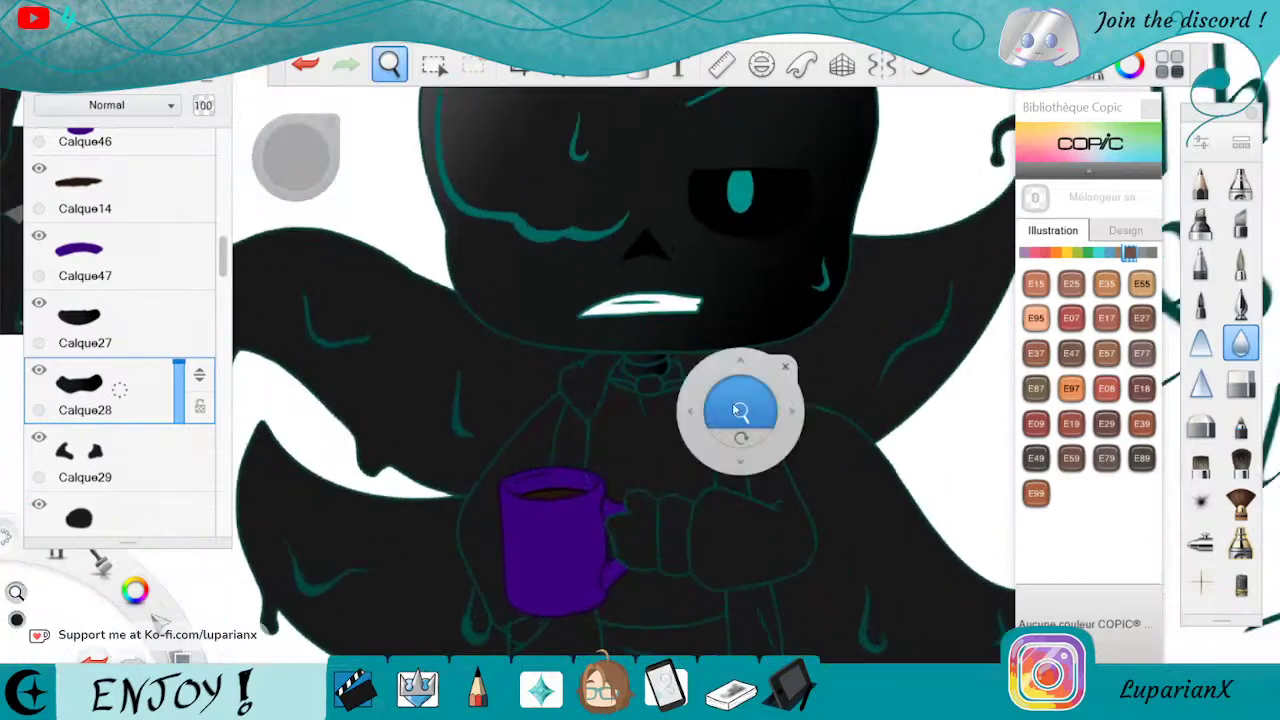
pyautogui.moveTo(684, 452); pyautogui.dragTo(726, 369)
pyautogui.moveTo(648, 370); pyautogui.dragTo(637, 476)
pyautogui.moveTo(726, 498); pyautogui.dragTo(722, 330)
pyautogui.moveTo(656, 316); pyautogui.dragTo(686, 480)
pyautogui.moveTo(754, 535); pyautogui.dragTo(752, 444)
pyautogui.click(791, 400)
pyautogui.click(150, 433)
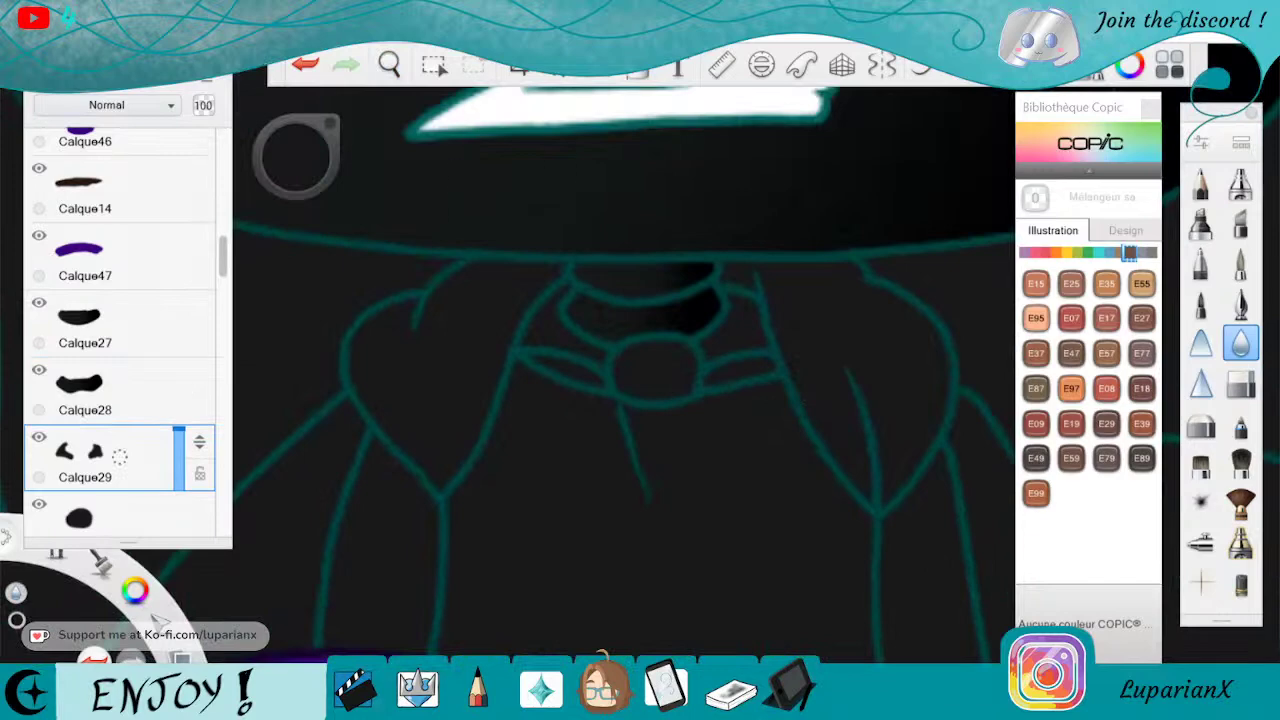
pyautogui.click(637, 68)
pyautogui.moveTo(514, 325); pyautogui.dragTo(665, 383)
pyautogui.moveTo(600, 242); pyautogui.dragTo(554, 280)
pyautogui.moveTo(694, 356); pyautogui.dragTo(693, 380)
pyautogui.click(638, 70)
# Apply a diagonal linear gradient to the visible-eye-side collar gap on Calque29, light below the round piece and dark at the outer edge
pyautogui.click(638, 70)
pyautogui.click(737, 340)
pyautogui.moveTo(694, 329); pyautogui.dragTo(586, 418)
pyautogui.moveTo(760, 362); pyautogui.dragTo(785, 334)
pyautogui.click(636, 72)
# Shade the round piece at the centre of the collar with a nearly horizontal linear gradient, black on the visible-eye side
pyautogui.click(160, 505)
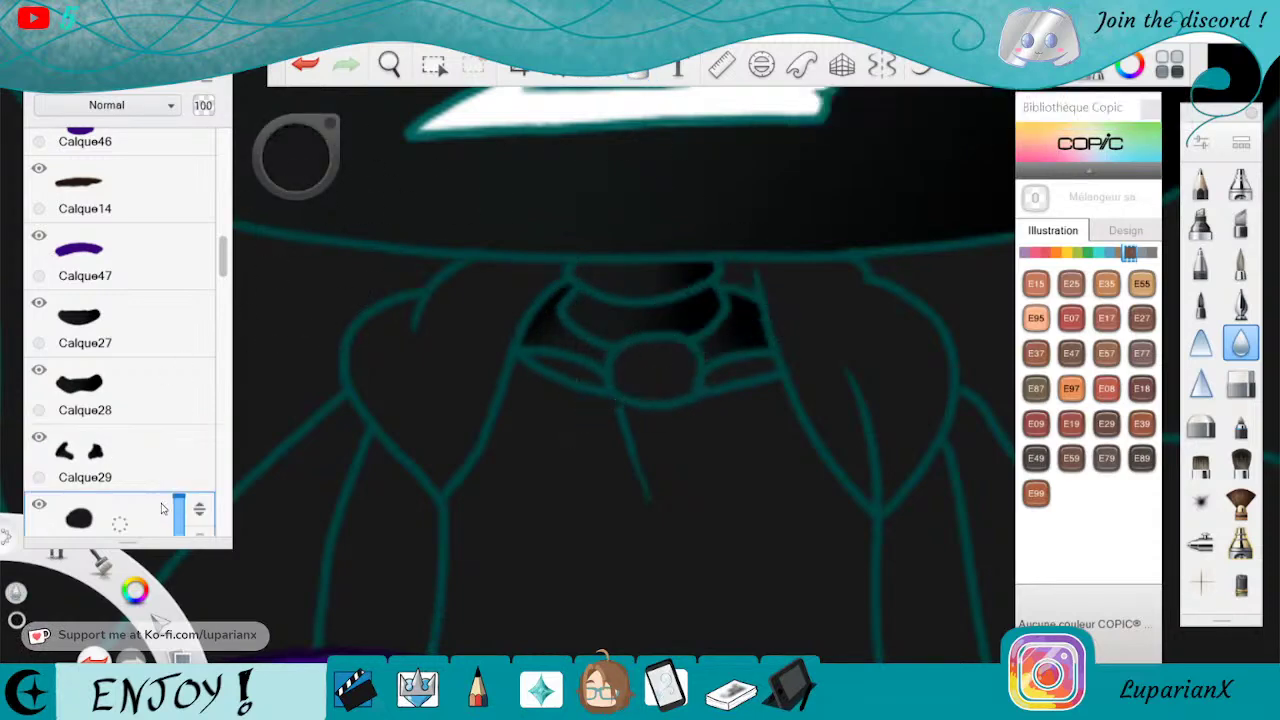
pyautogui.click(637, 72)
pyautogui.click(645, 378)
pyautogui.moveTo(709, 365); pyautogui.dragTo(700, 372)
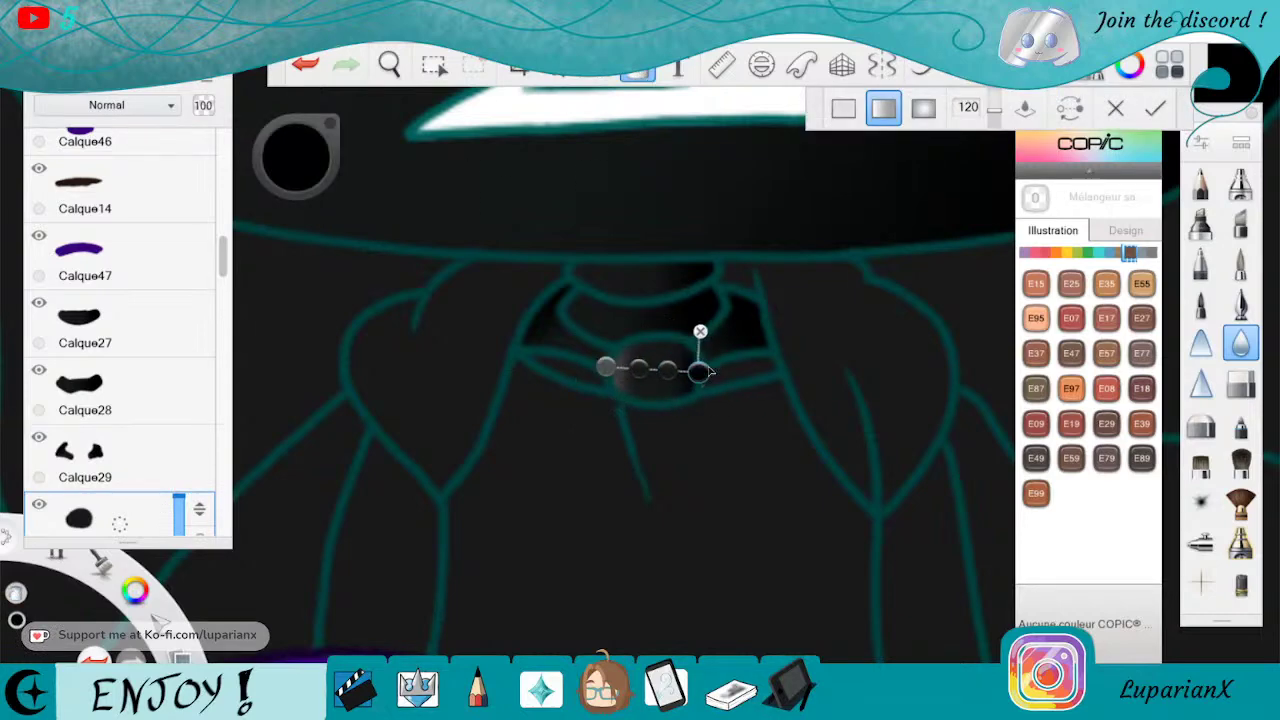
pyautogui.moveTo(607, 366); pyautogui.dragTo(656, 371)
pyautogui.click(637, 72)
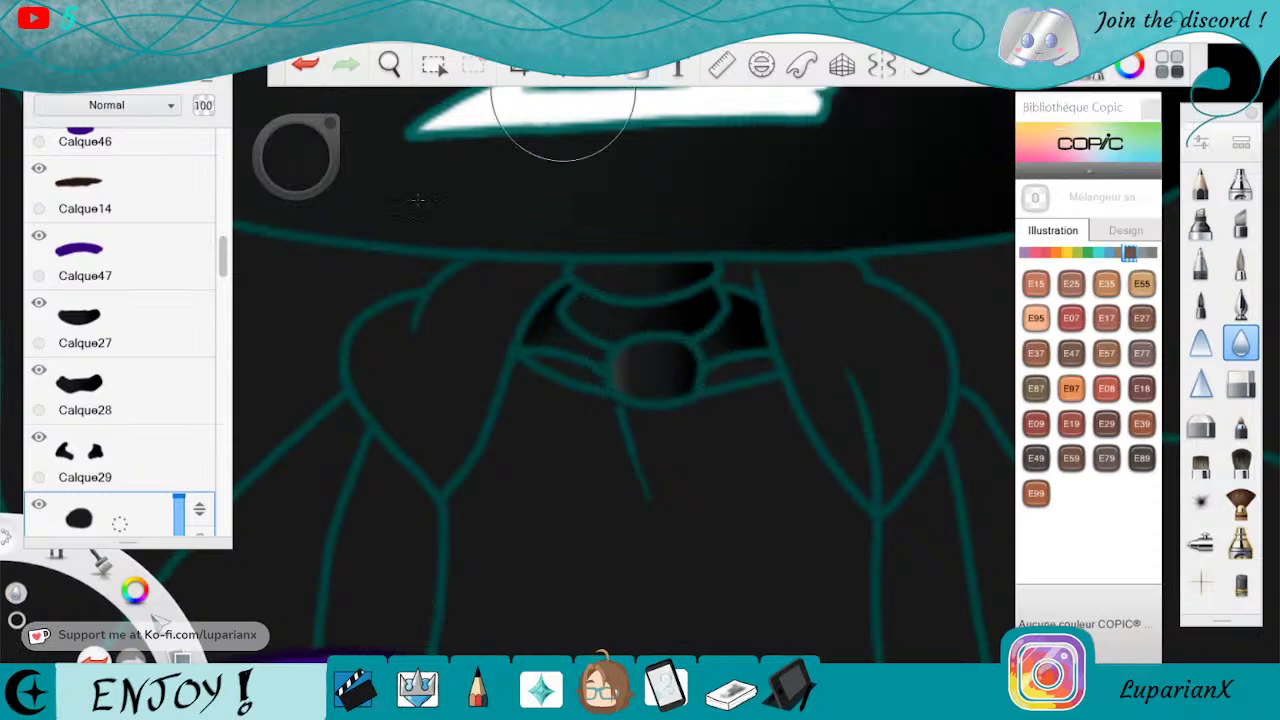
# Shade the covered-eye-side narrow collar strip on Calque31 with a steep linear gradient whose dark end lies below the strip
pyautogui.scroll(-5, 160, 358)
pyautogui.click(160, 358)
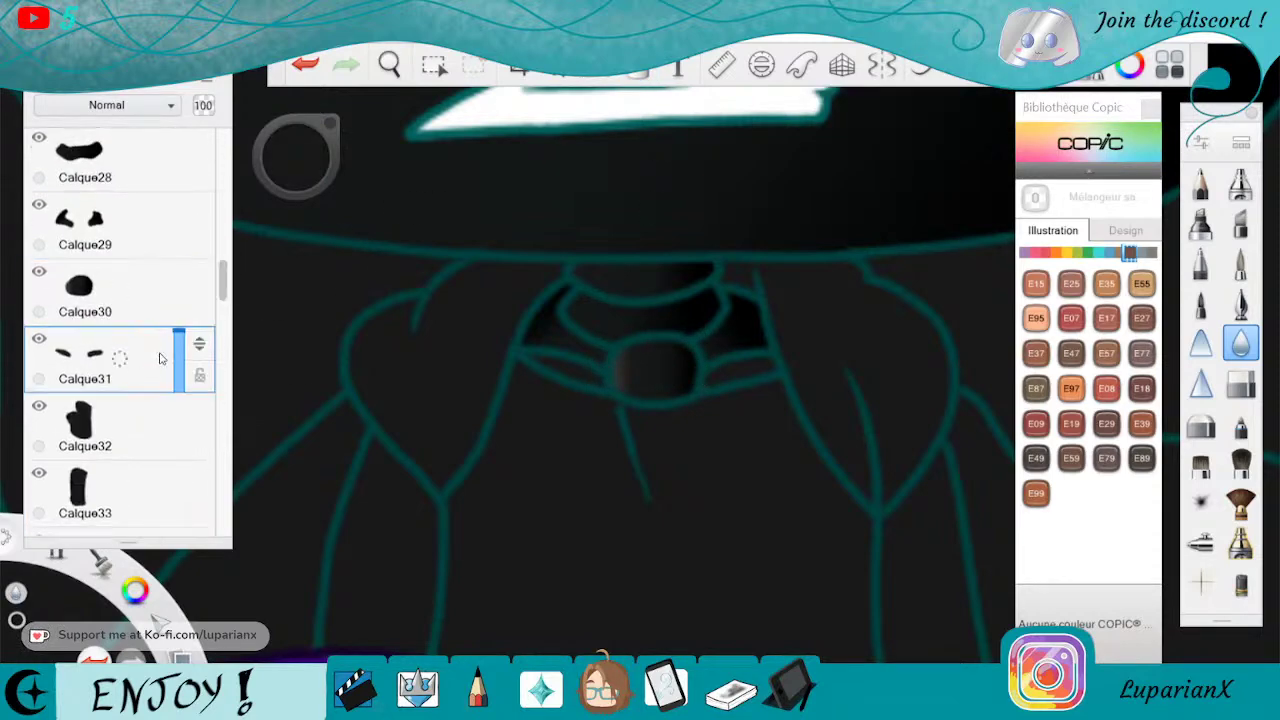
pyautogui.click(646, 72)
pyautogui.click(560, 373)
pyautogui.moveTo(525, 363); pyautogui.dragTo(578, 279)
pyautogui.moveTo(617, 360); pyautogui.dragTo(596, 456)
pyautogui.click(576, 275)
pyautogui.moveTo(574, 273); pyautogui.dragTo(578, 336)
pyautogui.click(652, 72)
# Shade the visible-eye-side narrow collar strip on Calque31 with a diagonal linear gradient, light far below and dark at its outer end
pyautogui.click(652, 72)
pyautogui.click(731, 380)
pyautogui.moveTo(703, 368); pyautogui.dragTo(684, 514)
pyautogui.click(793, 367)
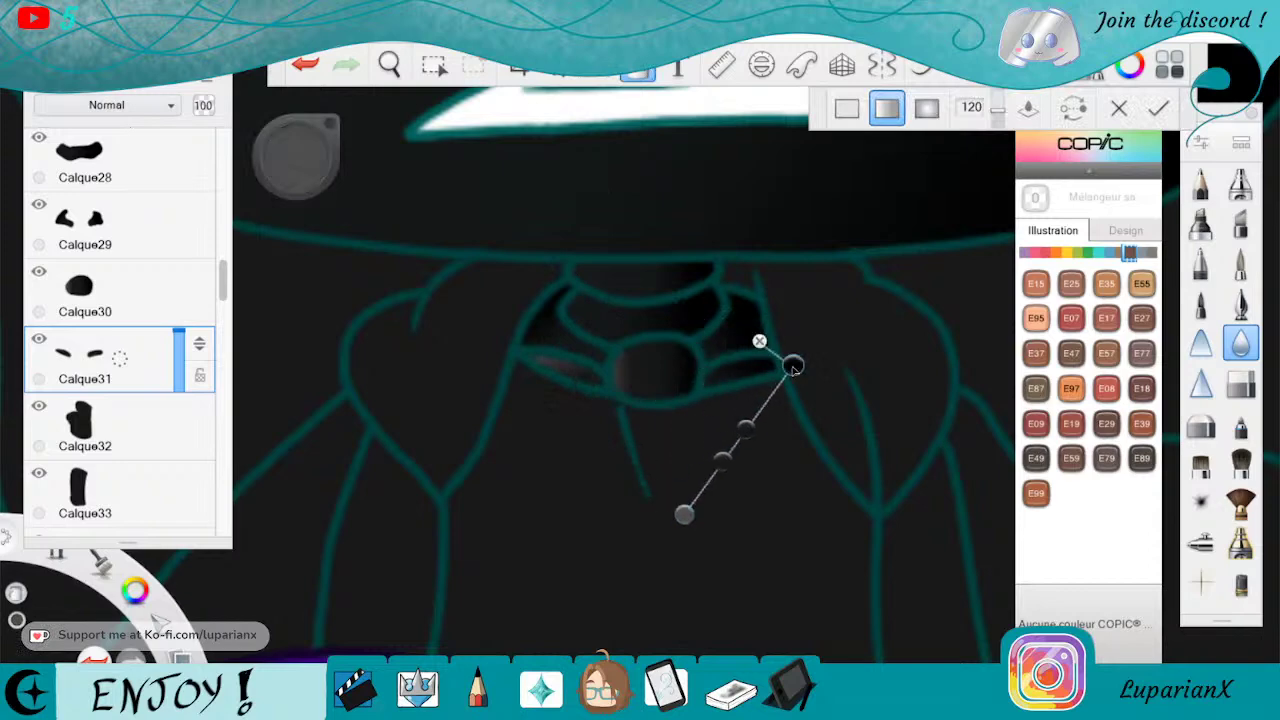
pyautogui.moveTo(793, 367); pyautogui.dragTo(762, 359)
pyautogui.click(637, 72)
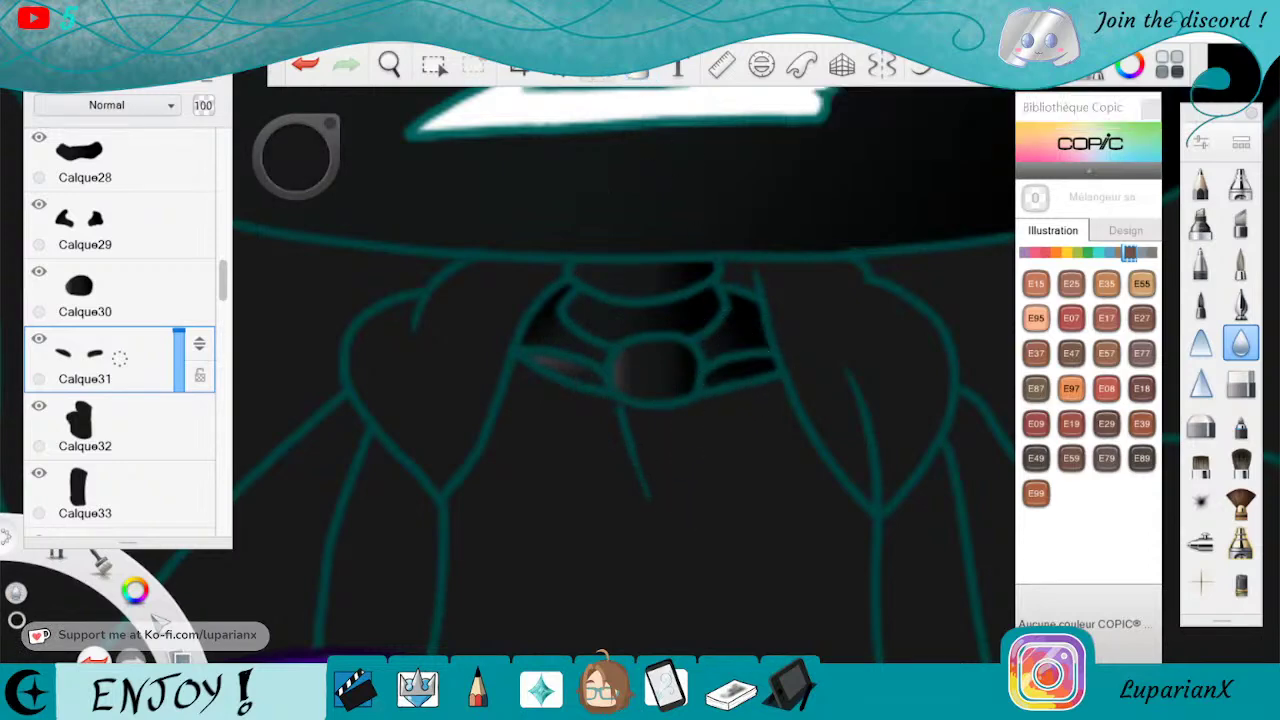
# Shade the hand holding the mug on Calque32 with a diagonal linear gradient, light at the upper mug side and black at the lower wrist side
pyautogui.click(167, 431)
pyautogui.press('space')
pyautogui.moveTo(442, 134); pyautogui.dragTo(527, 417)
pyautogui.click(637, 72)
pyautogui.click(576, 398)
pyautogui.moveTo(612, 394); pyautogui.dragTo(618, 421)
pyautogui.moveTo(526, 418); pyautogui.dragTo(549, 344)
pyautogui.moveTo(616, 422); pyautogui.dragTo(608, 448)
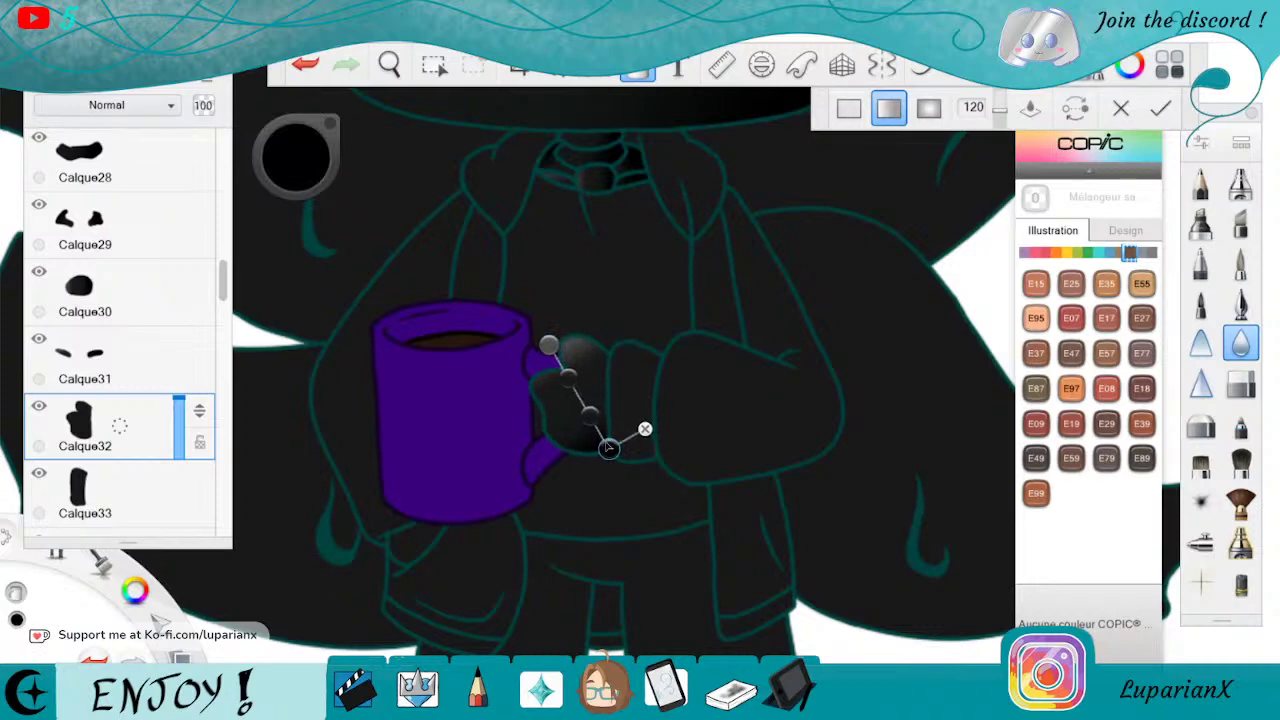
pyautogui.click(549, 345)
pyautogui.click(632, 76)
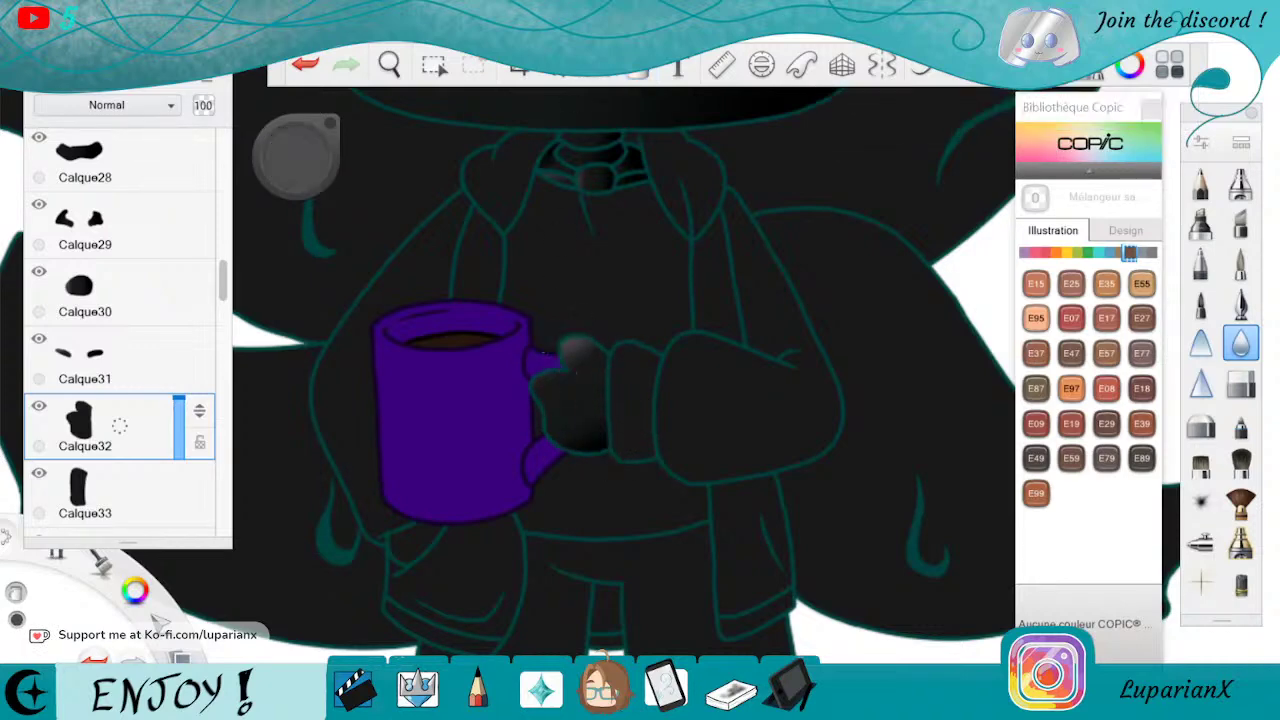
# Apply a nearly vertical linear gradient to the band beside the hand on Calque33, light at its upper end and black at its lower end
pyautogui.click(146, 486)
pyautogui.click(630, 80)
pyautogui.click(623, 386)
pyautogui.moveTo(671, 384); pyautogui.dragTo(644, 462)
pyautogui.moveTo(606, 386); pyautogui.dragTo(624, 331)
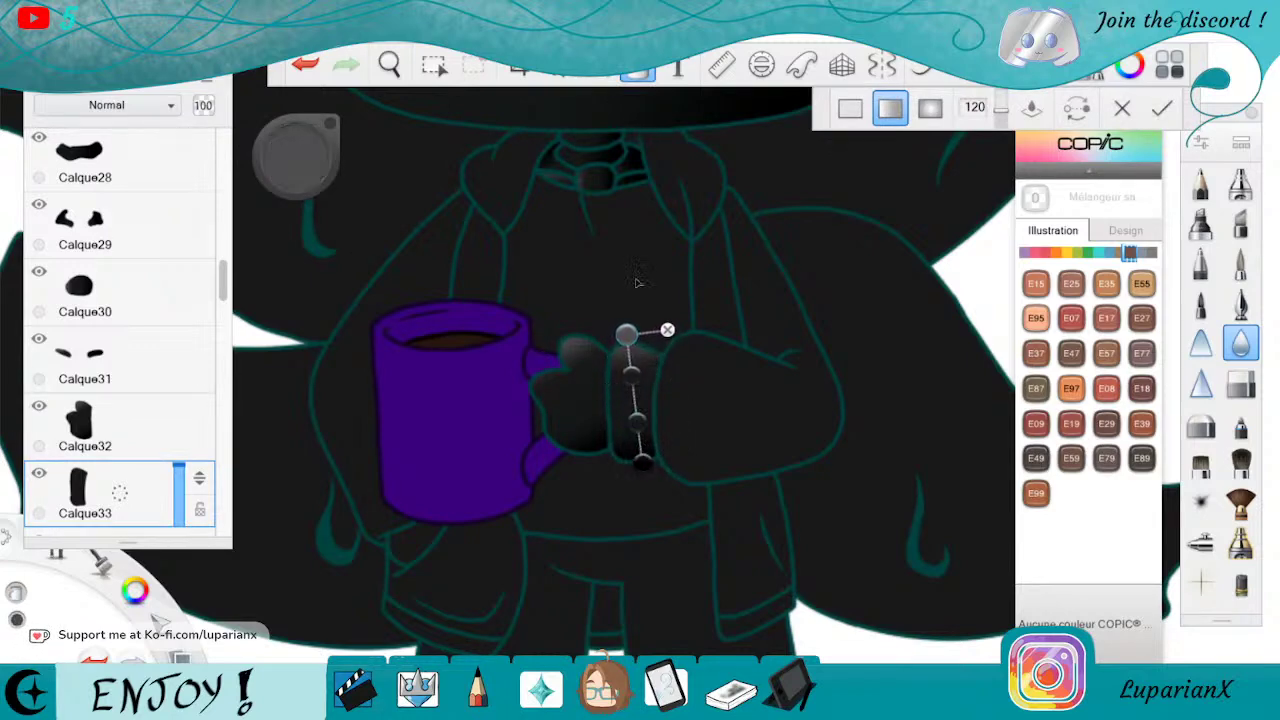
pyautogui.click(637, 74)
# Shade the forearm sleeve on Calque34 with a diagonal linear gradient ending black at the elbow, moving a middle colour stop towards the light end
pyautogui.scroll(-3, 195, 347)
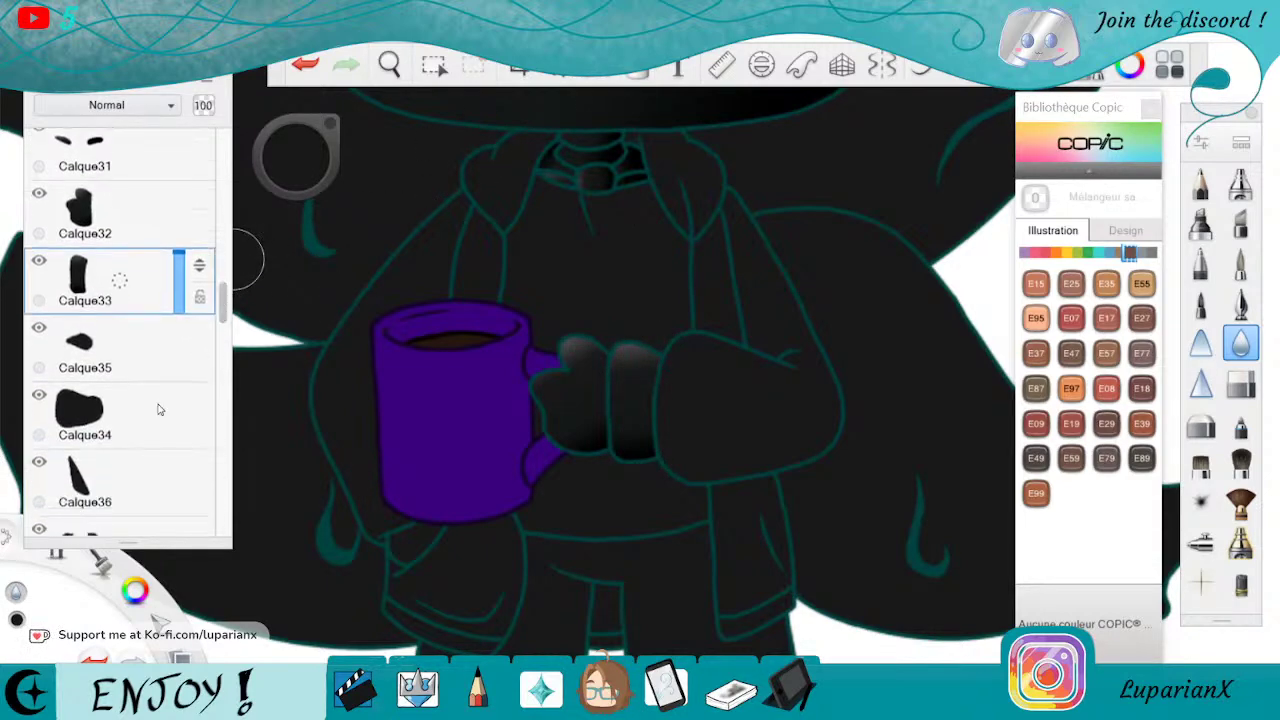
pyautogui.click(127, 424)
pyautogui.click(637, 66)
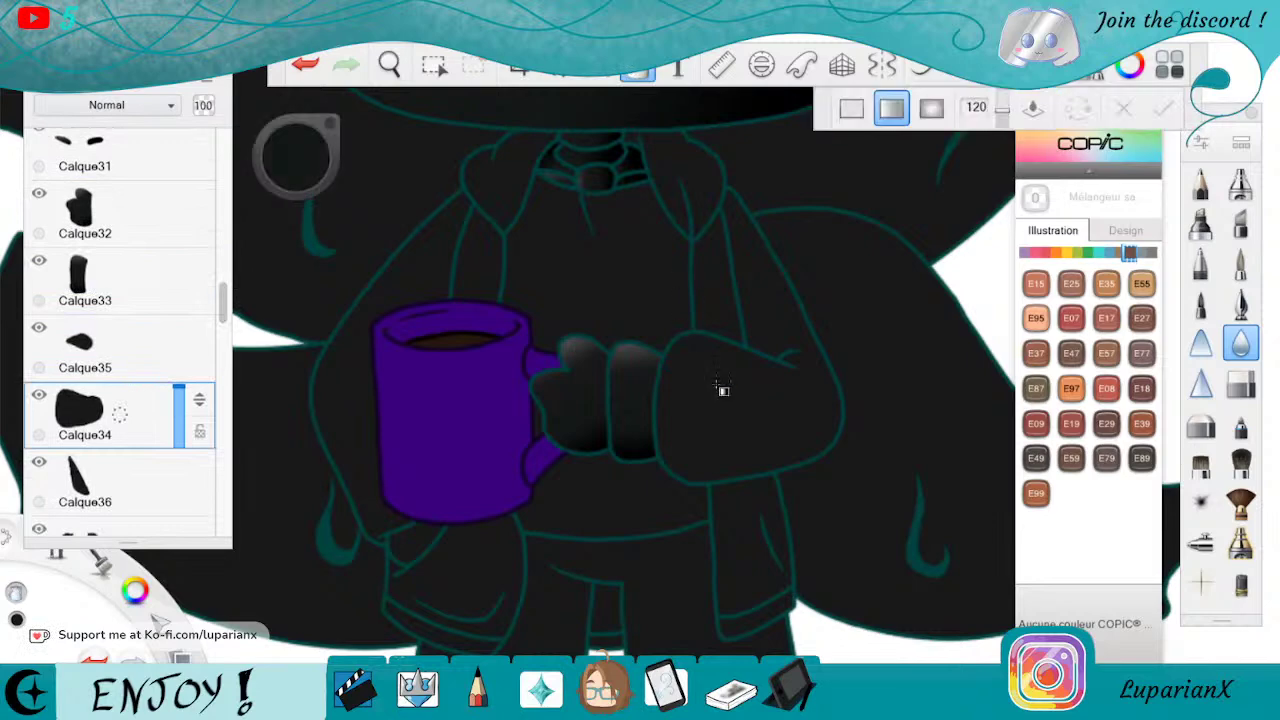
pyautogui.click(717, 375)
pyautogui.moveTo(843, 399); pyautogui.dragTo(751, 476)
pyautogui.moveTo(648, 396); pyautogui.dragTo(657, 334)
pyautogui.moveTo(750, 478); pyautogui.dragTo(799, 461)
pyautogui.moveTo(657, 335)
pyautogui.mouseDown()
pyautogui.moveTo(626, 303)
pyautogui.moveTo(650, 337)
pyautogui.mouseUp()
pyautogui.moveTo(800, 461); pyautogui.dragTo(812, 448)
pyautogui.moveTo(758, 411); pyautogui.dragTo(695, 370)
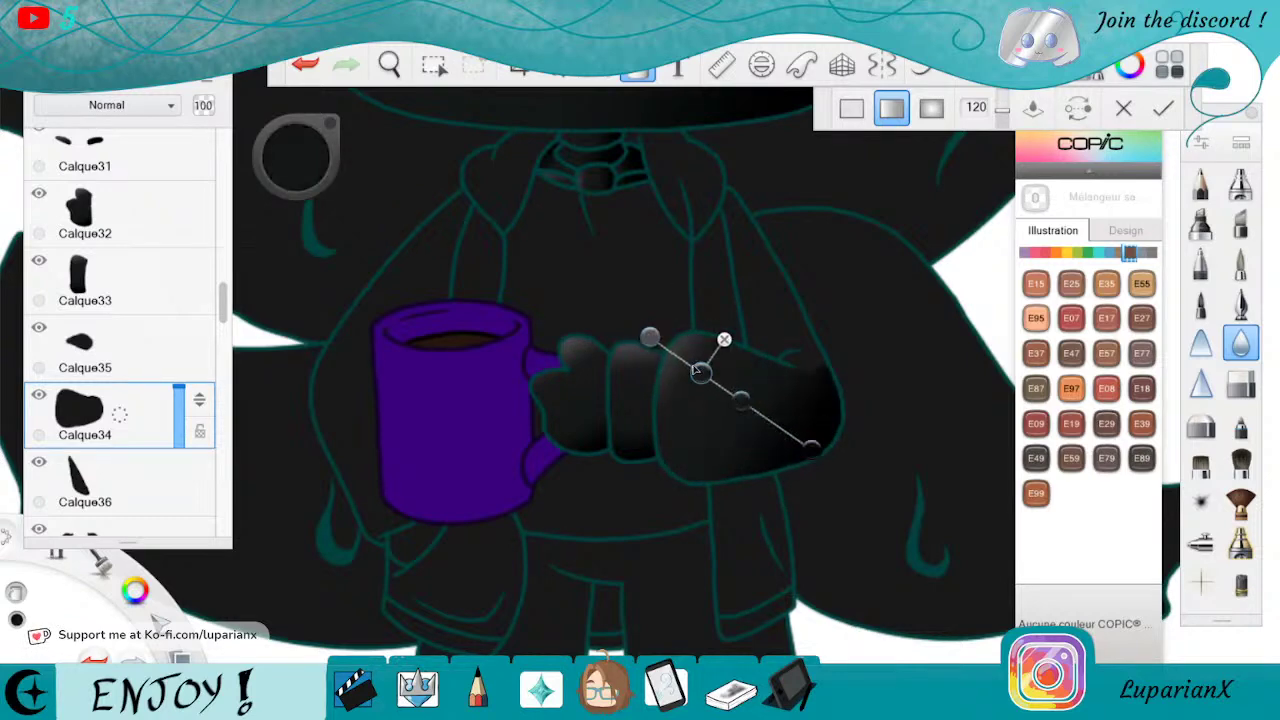
pyautogui.click(639, 72)
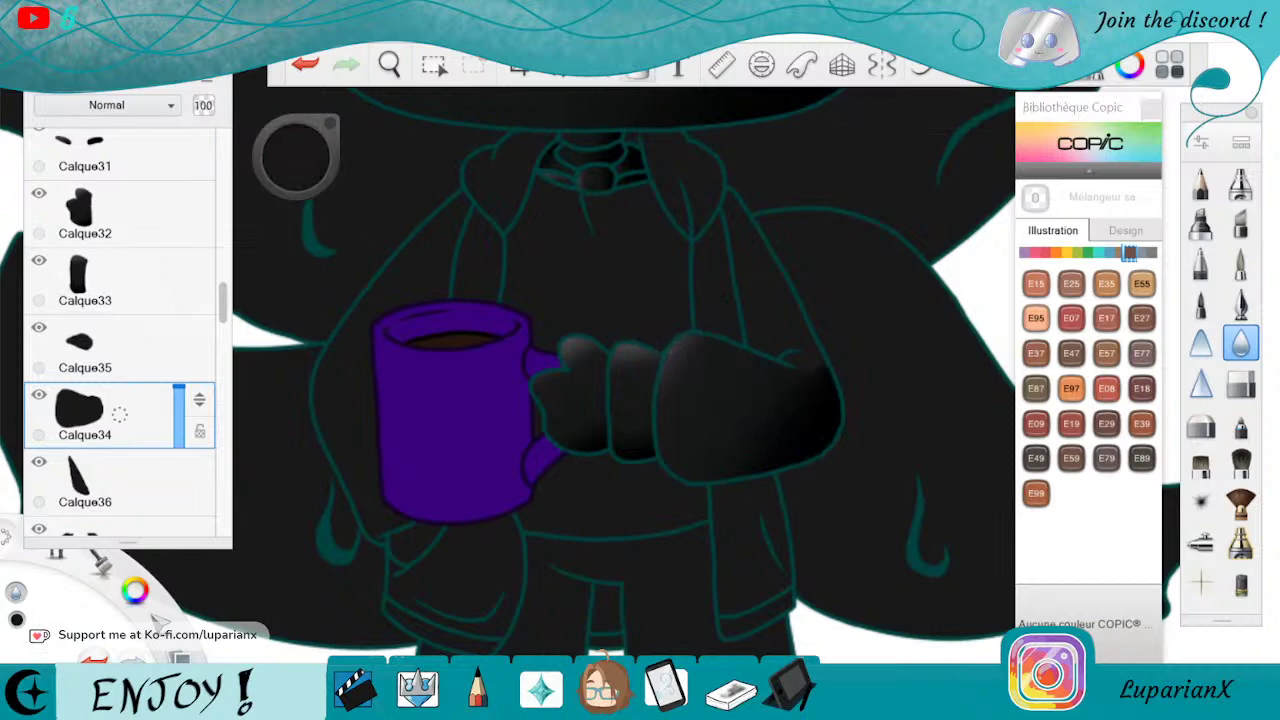
# Try a linear gradient on the narrow upper-sleeve piece on Calque36, light on the torso side and dark outside, and undo it
pyautogui.click(146, 354)
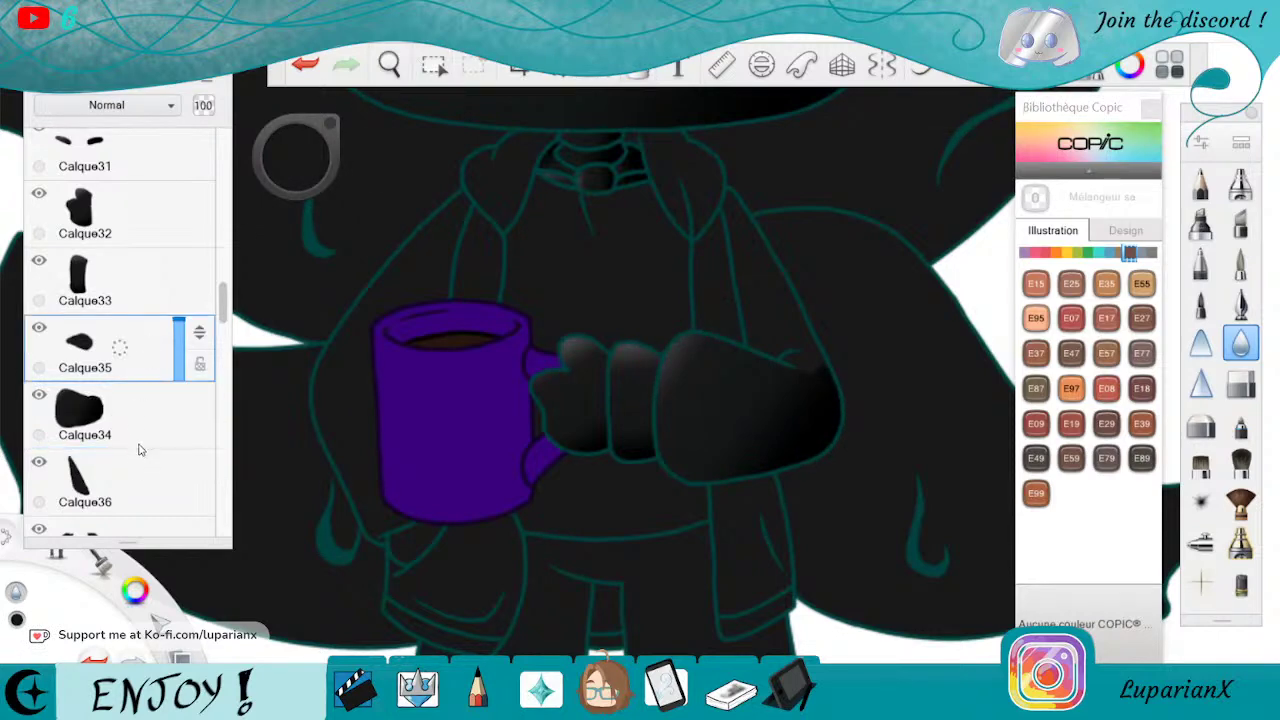
pyautogui.click(146, 472)
pyautogui.click(639, 72)
pyautogui.click(770, 306)
pyautogui.click(719, 301)
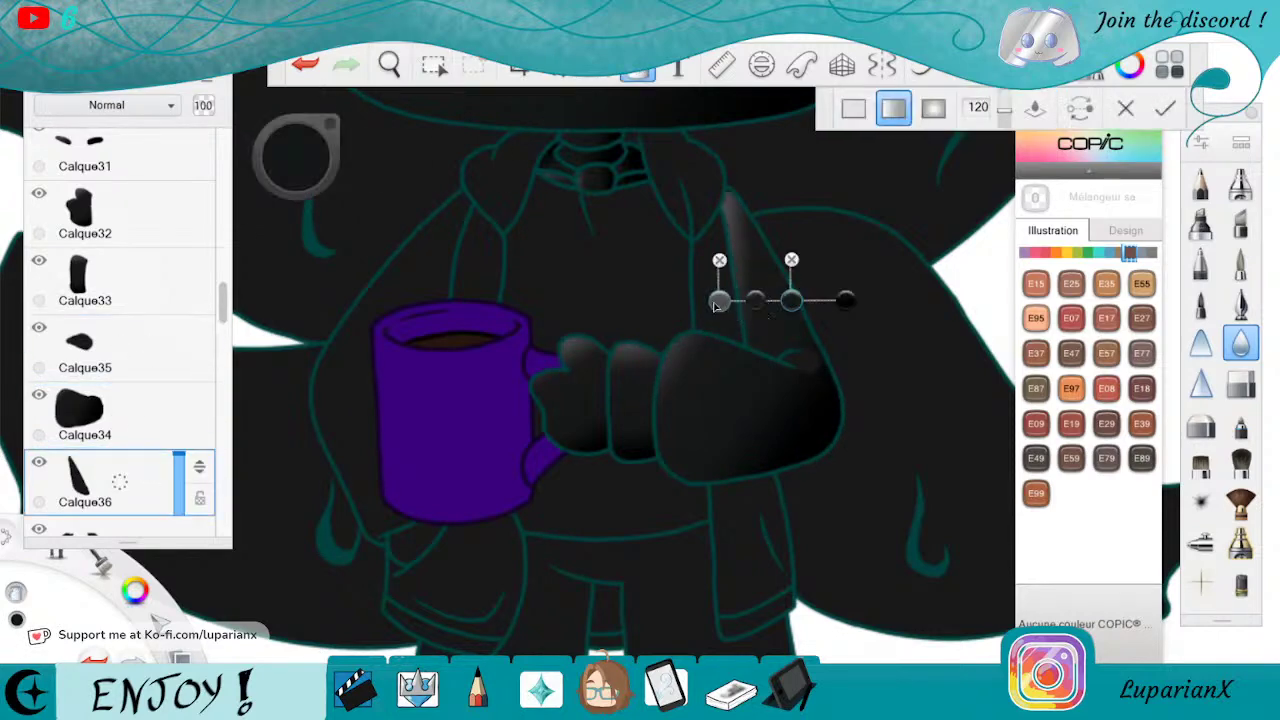
pyautogui.moveTo(719, 301); pyautogui.dragTo(673, 323)
pyautogui.click(637, 72)
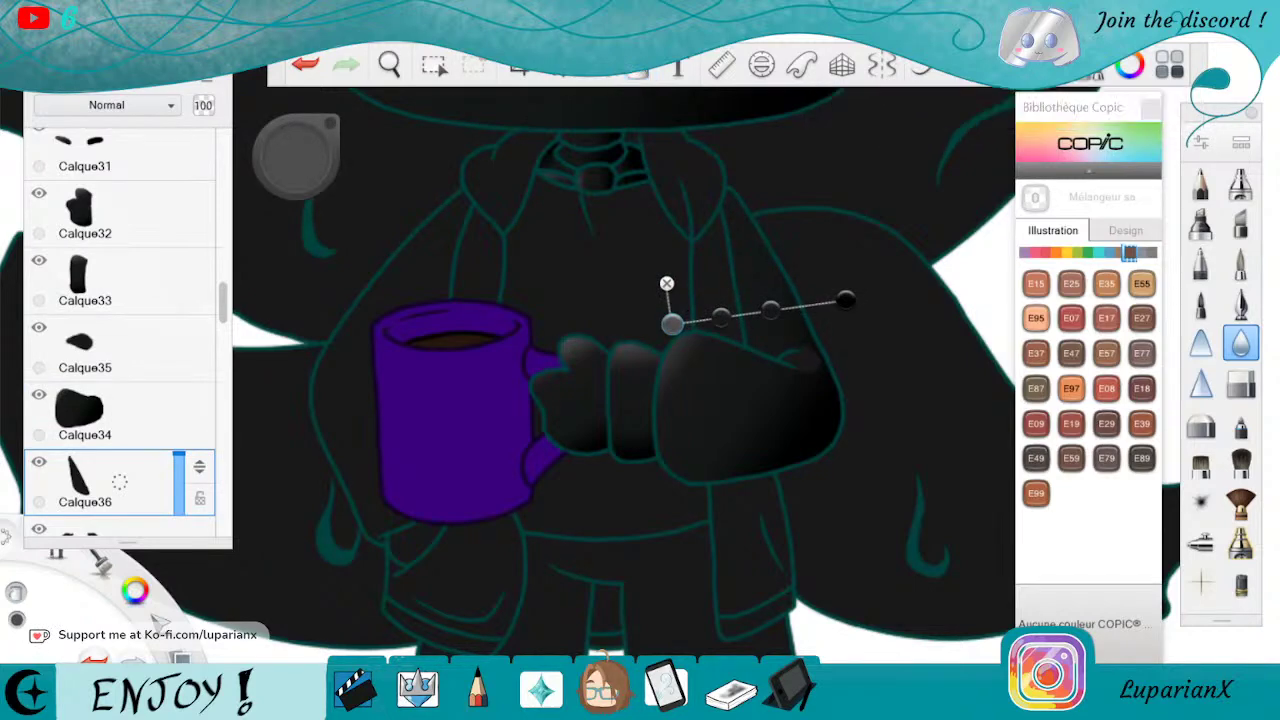
pyautogui.click(310, 65)
# Shade the covered-eye-side hood flap on Calque38 with a linear gradient, light at its outer edge and dark towards the chest
pyautogui.moveTo(212, 308); pyautogui.dragTo(222, 333)
pyautogui.click(160, 324)
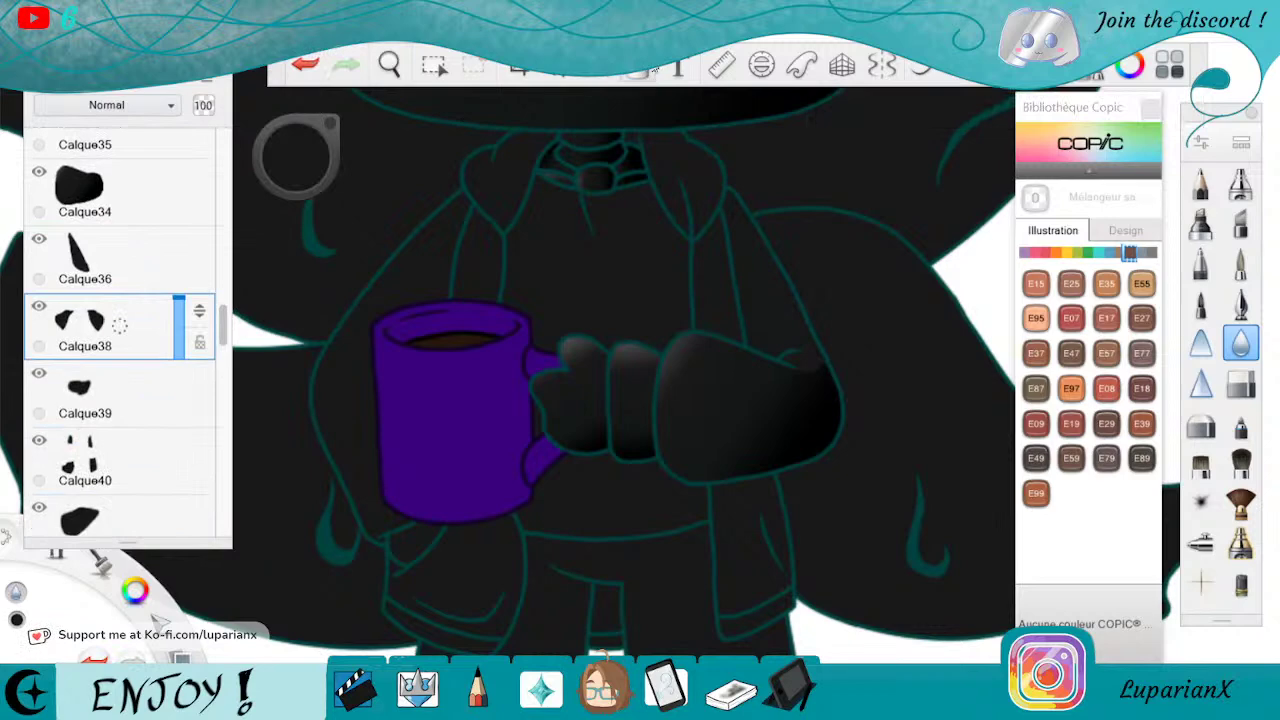
pyautogui.click(637, 68)
pyautogui.moveTo(462, 183)
pyautogui.mouseDown()
pyautogui.moveTo(564, 183)
pyautogui.moveTo(586, 214)
pyautogui.moveTo(580, 226)
pyautogui.moveTo(459, 168)
pyautogui.mouseUp()
pyautogui.moveTo(581, 227)
pyautogui.mouseDown()
pyautogui.moveTo(573, 205)
pyautogui.moveTo(589, 237)
pyautogui.mouseUp()
pyautogui.press('Return')
# Shade the visible-eye-side hood flap on Calque38 with a nearly horizontal linear gradient, light near the neck and black at the outer edge
pyautogui.click(637, 72)
pyautogui.click(682, 184)
pyautogui.click(635, 182)
pyautogui.moveTo(727, 181)
pyautogui.mouseDown()
pyautogui.moveTo(700, 188)
pyautogui.moveTo(713, 190)
pyautogui.mouseUp()
pyautogui.click(637, 75)
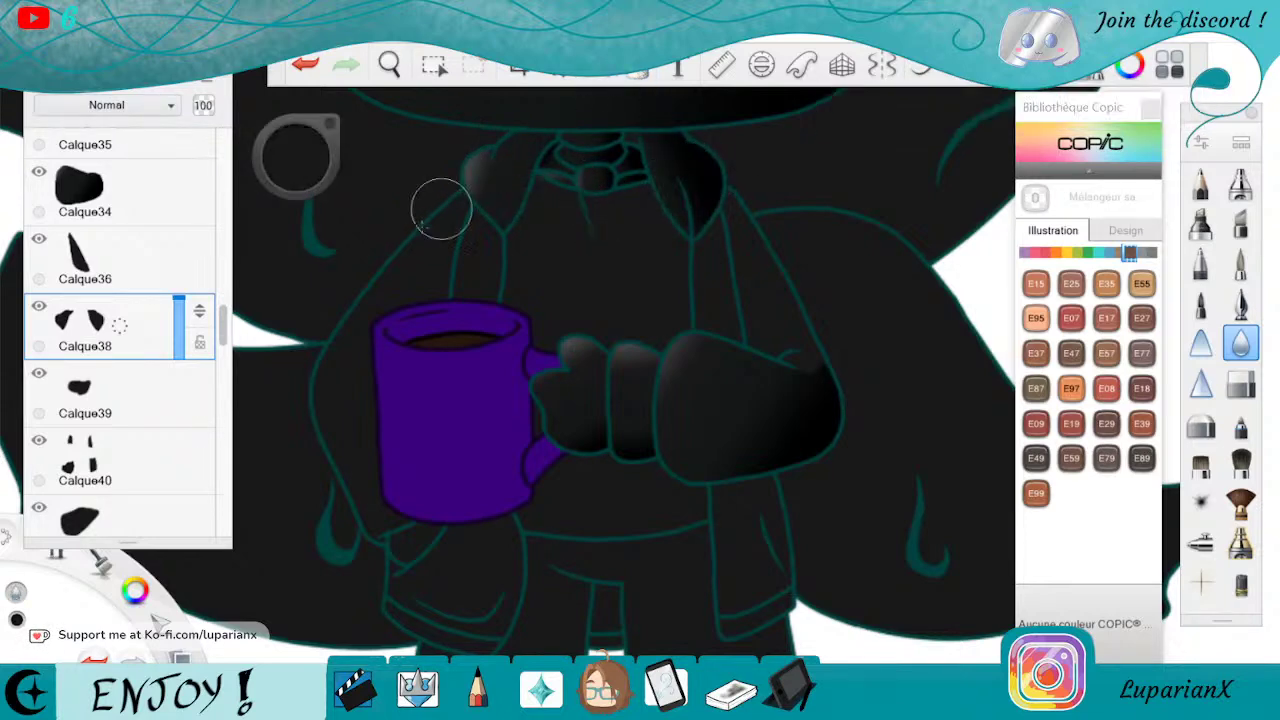
# Try shading the small hood piece beside the neck on Calque39 with a short diagonal linear gradient rising to a black end
pyautogui.click(167, 395)
pyautogui.click(637, 72)
pyautogui.click(635, 136)
pyautogui.moveTo(654, 134); pyautogui.dragTo(674, 98)
pyautogui.click(617, 136)
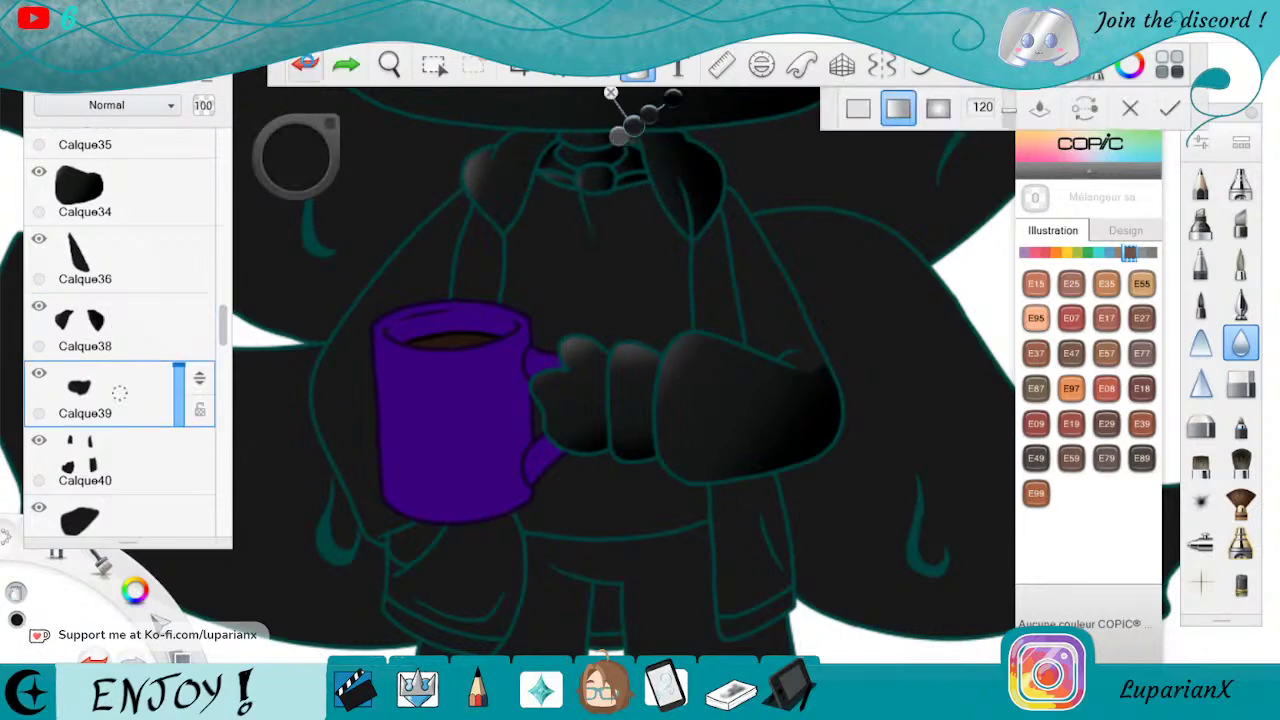
pyautogui.press('Return')
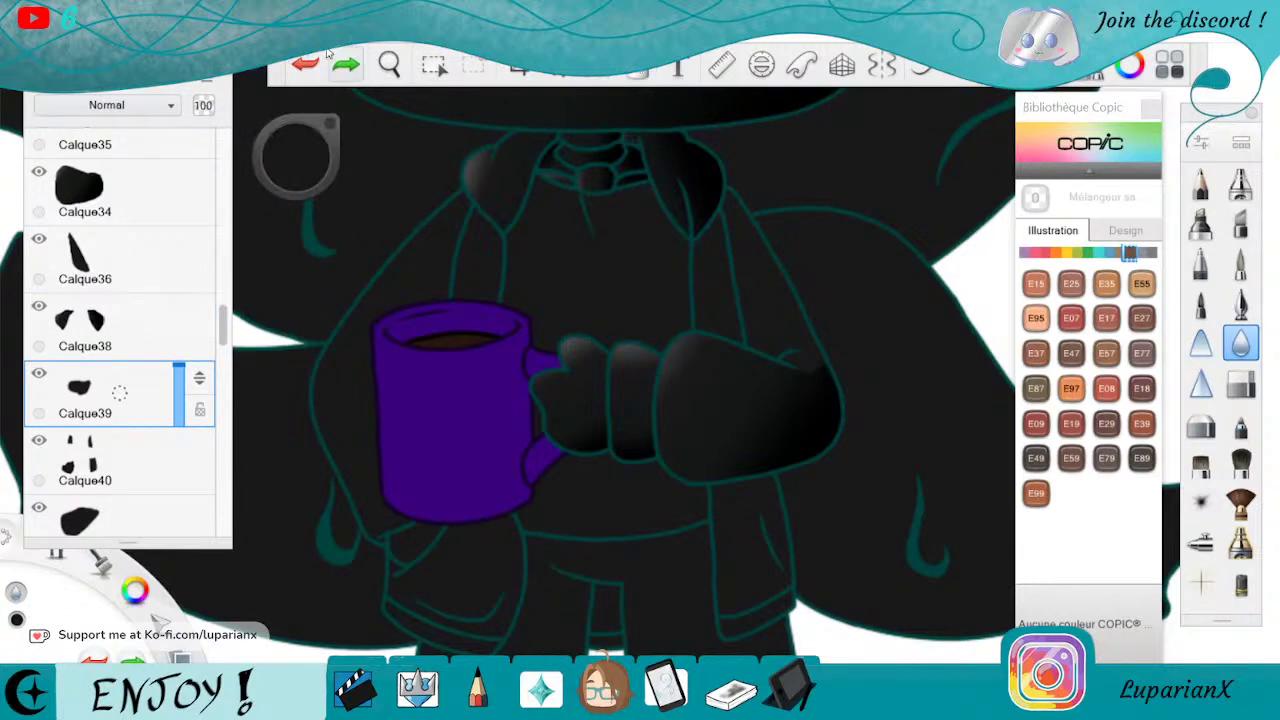
# Shade the small hood piece beside the neck on Calque39 with a short linear gradient, dark beside the neck and light towards the flap
pyautogui.click(389, 64)
pyautogui.moveTo(642, 162); pyautogui.dragTo(617, 346)
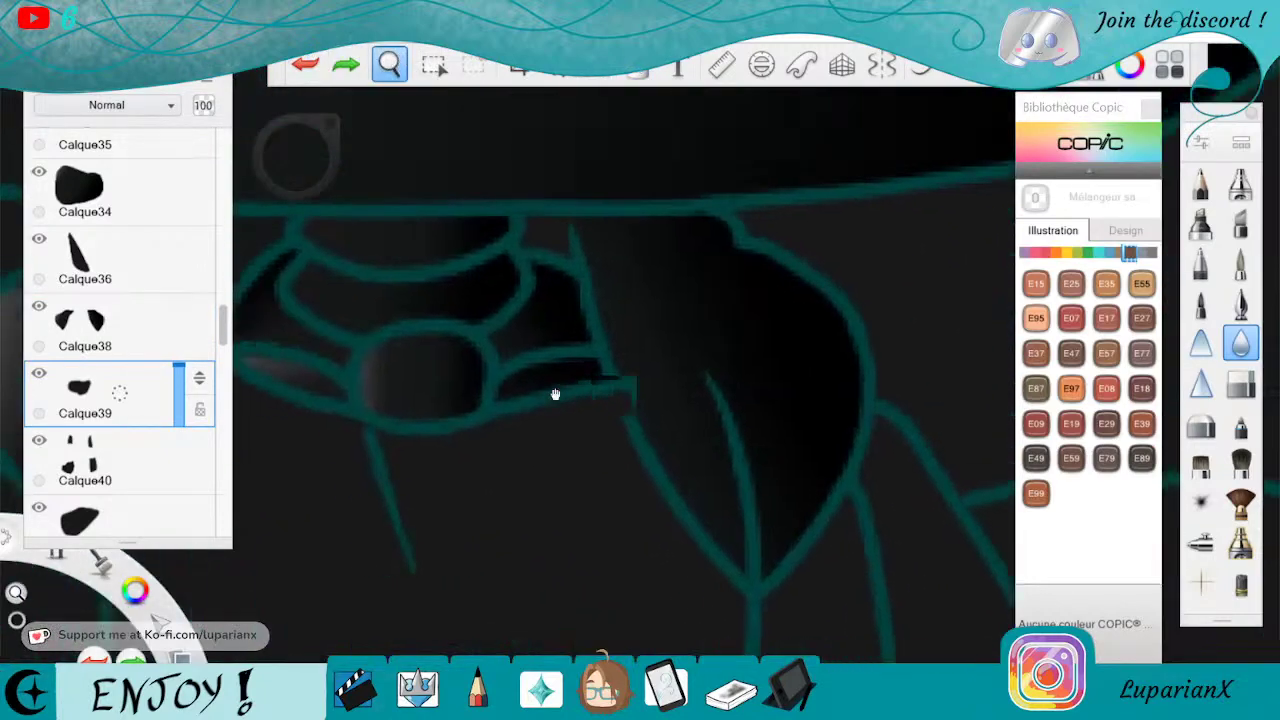
pyautogui.moveTo(554, 394); pyautogui.dragTo(677, 408)
pyautogui.click(777, 318)
pyautogui.click(637, 70)
pyautogui.click(646, 242)
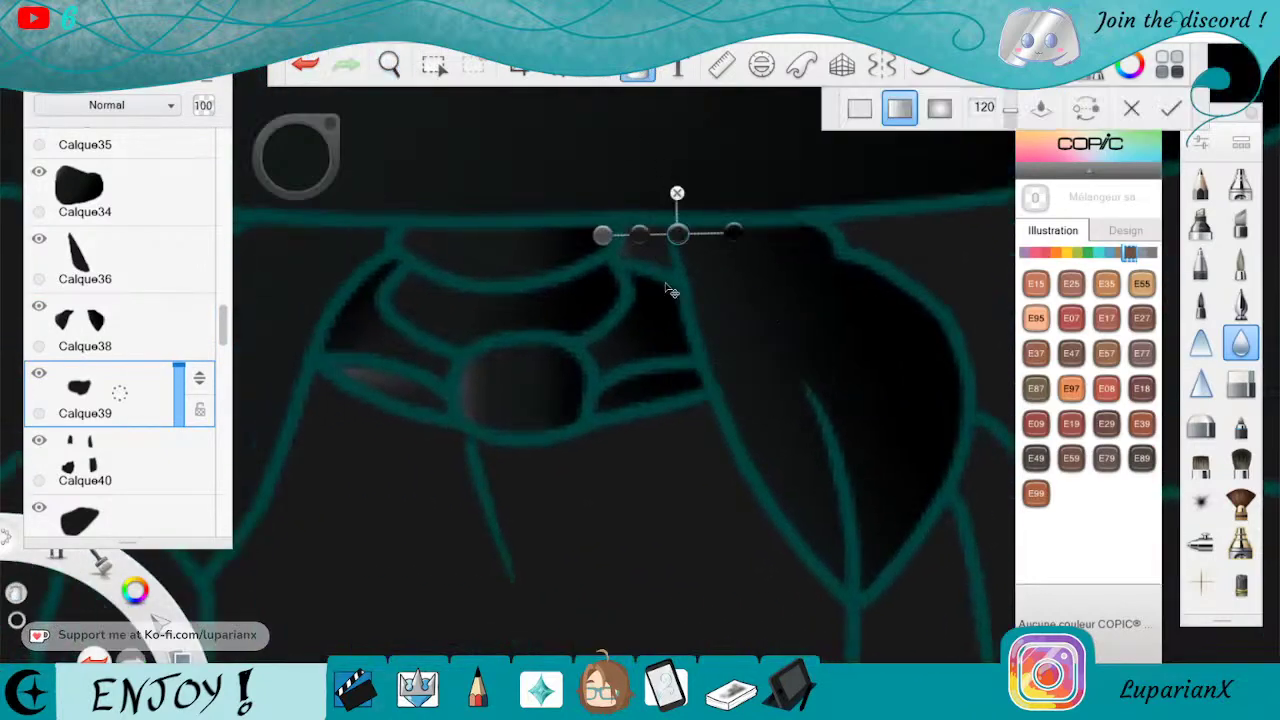
pyautogui.moveTo(734, 231); pyautogui.dragTo(729, 180)
pyautogui.moveTo(603, 234); pyautogui.dragTo(716, 397)
pyautogui.moveTo(728, 180); pyautogui.dragTo(659, 210)
pyautogui.moveTo(716, 397); pyautogui.dragTo(739, 248)
pyautogui.moveTo(659, 210); pyautogui.dragTo(644, 249)
pyautogui.moveTo(739, 248); pyautogui.dragTo(706, 226)
pyautogui.press('Return')
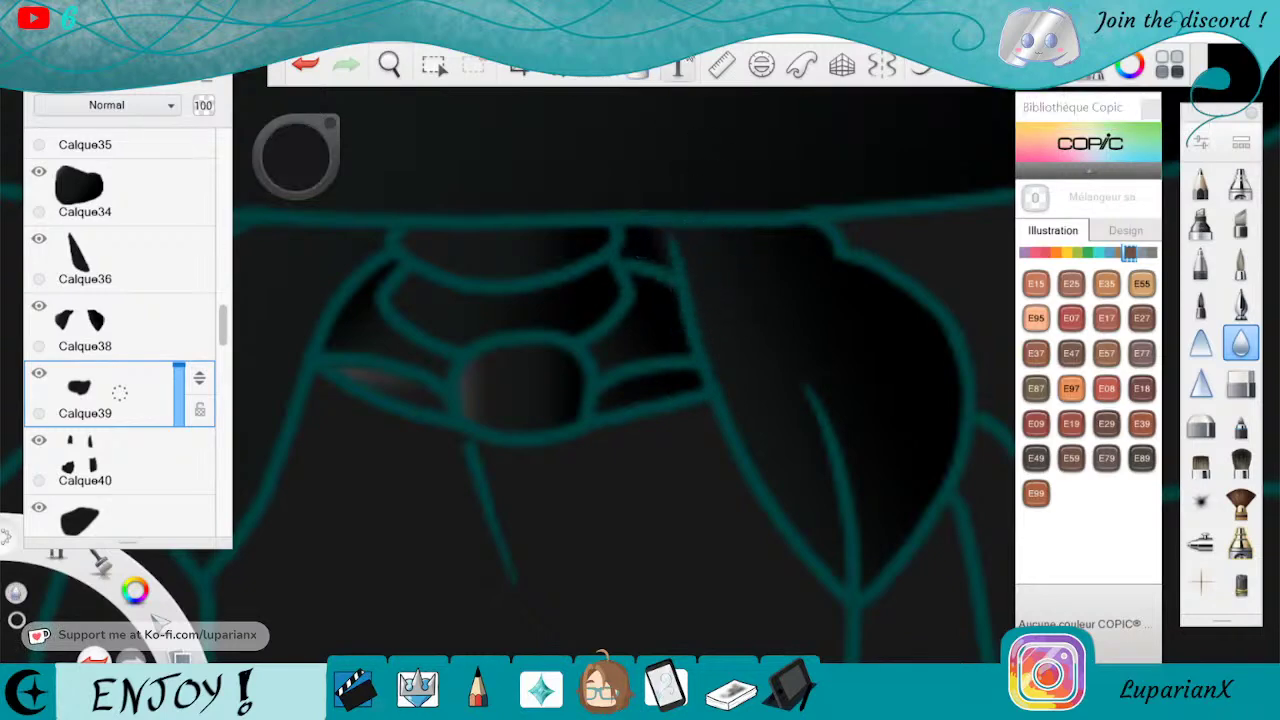
# Make Calque38 active and set the Blur brush size to 8.4
pyautogui.click(161, 312)
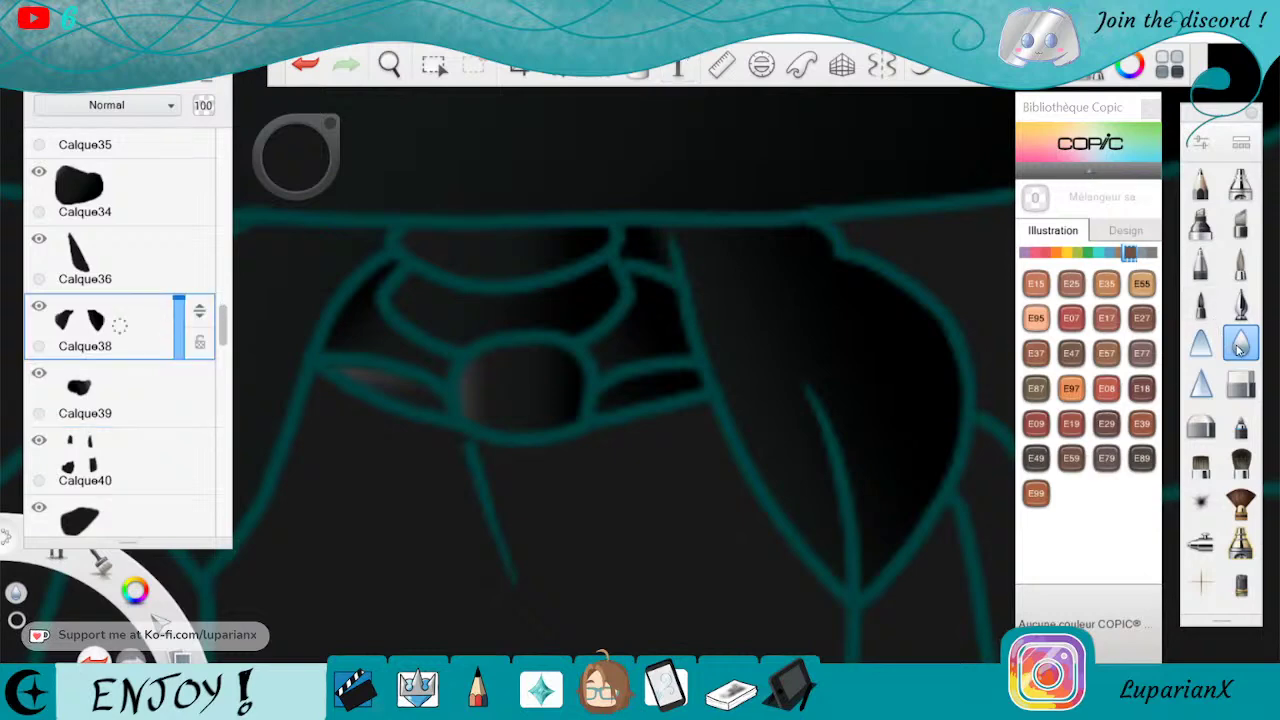
pyautogui.click(1239, 344)
pyautogui.moveTo(906, 404); pyautogui.dragTo(901, 401)
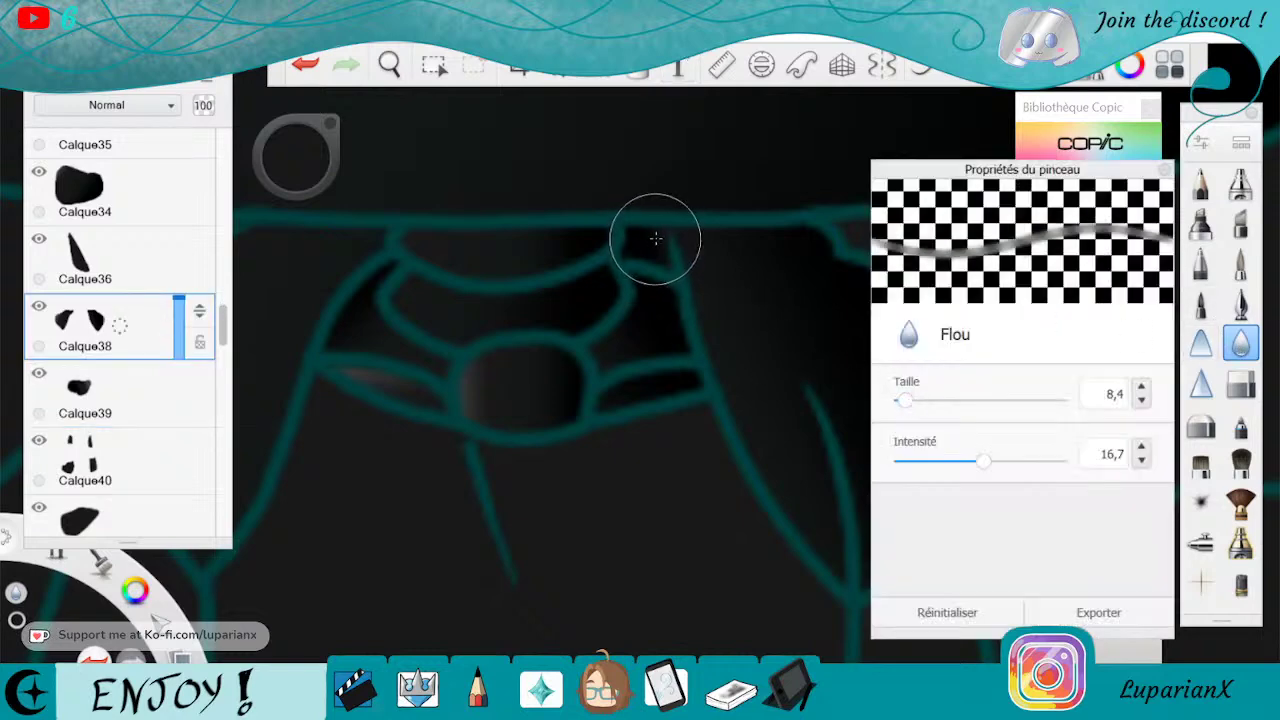
pyautogui.click(1163, 169)
# Shade the mug-side sleeve on Calque42 with a diagonal linear gradient, light outside the shoulder and black beyond the mug's handle
pyautogui.click(390, 64)
pyautogui.moveTo(516, 285)
pyautogui.mouseDown()
pyautogui.moveTo(480, 331)
pyautogui.moveTo(665, 214)
pyautogui.mouseUp()
pyautogui.moveTo(704, 280); pyautogui.dragTo(705, 385)
pyautogui.moveTo(785, 398); pyautogui.dragTo(755, 462)
pyautogui.click(750, 450)
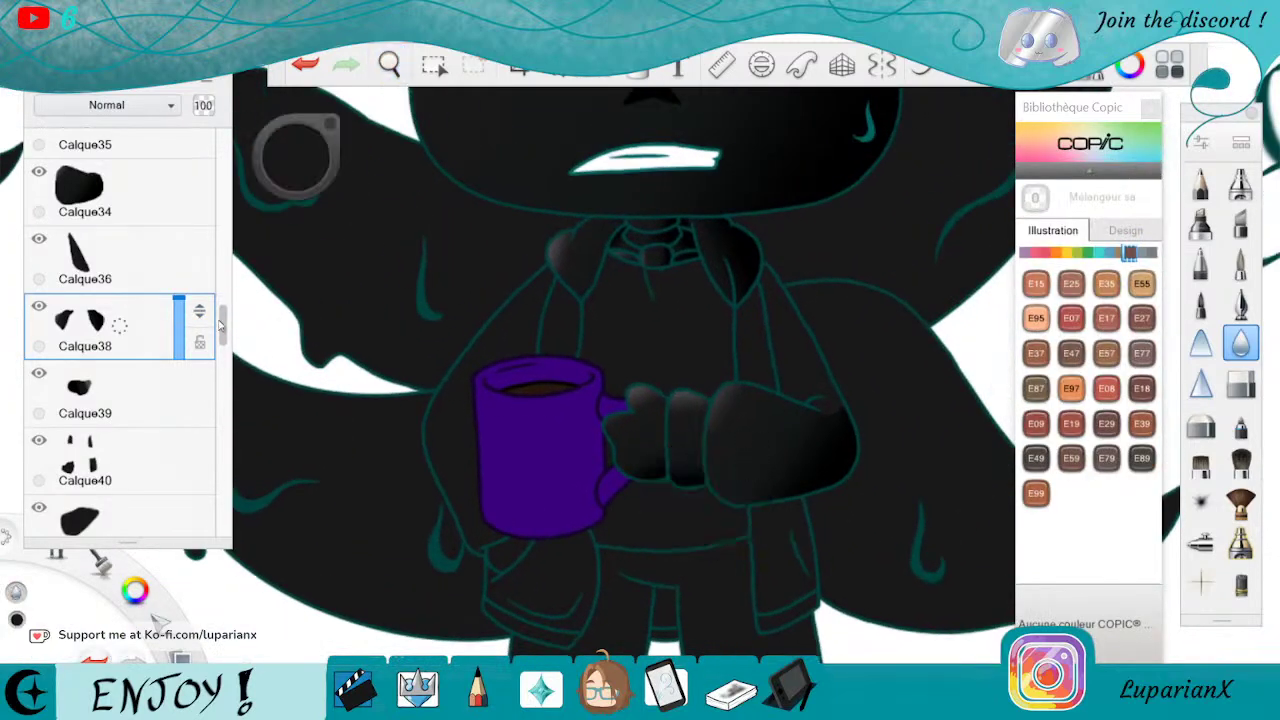
pyautogui.moveTo(221, 336); pyautogui.dragTo(222, 347)
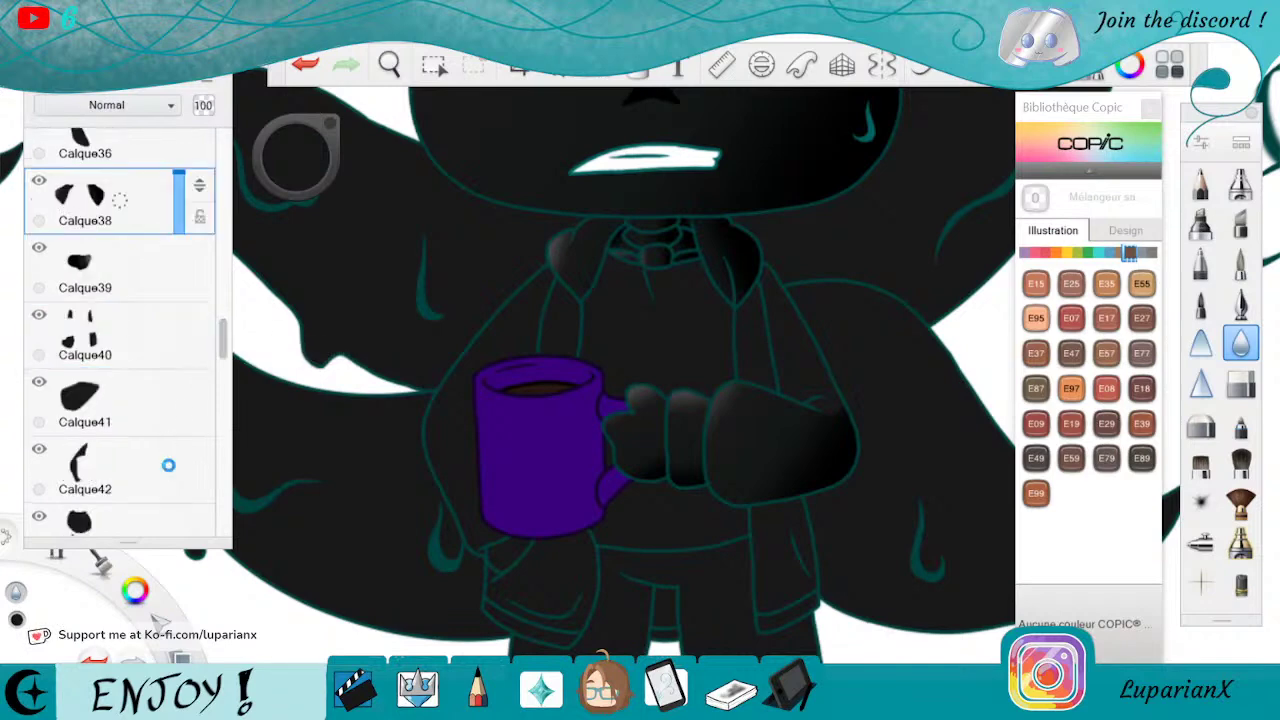
pyautogui.click(100, 470)
pyautogui.click(637, 68)
pyautogui.click(514, 338)
pyautogui.moveTo(560, 335); pyautogui.dragTo(687, 422)
pyautogui.moveTo(423, 337); pyautogui.dragTo(478, 313)
pyautogui.moveTo(687, 422)
pyautogui.mouseDown()
pyautogui.moveTo(635, 415)
pyautogui.moveTo(646, 401)
pyautogui.mouseUp()
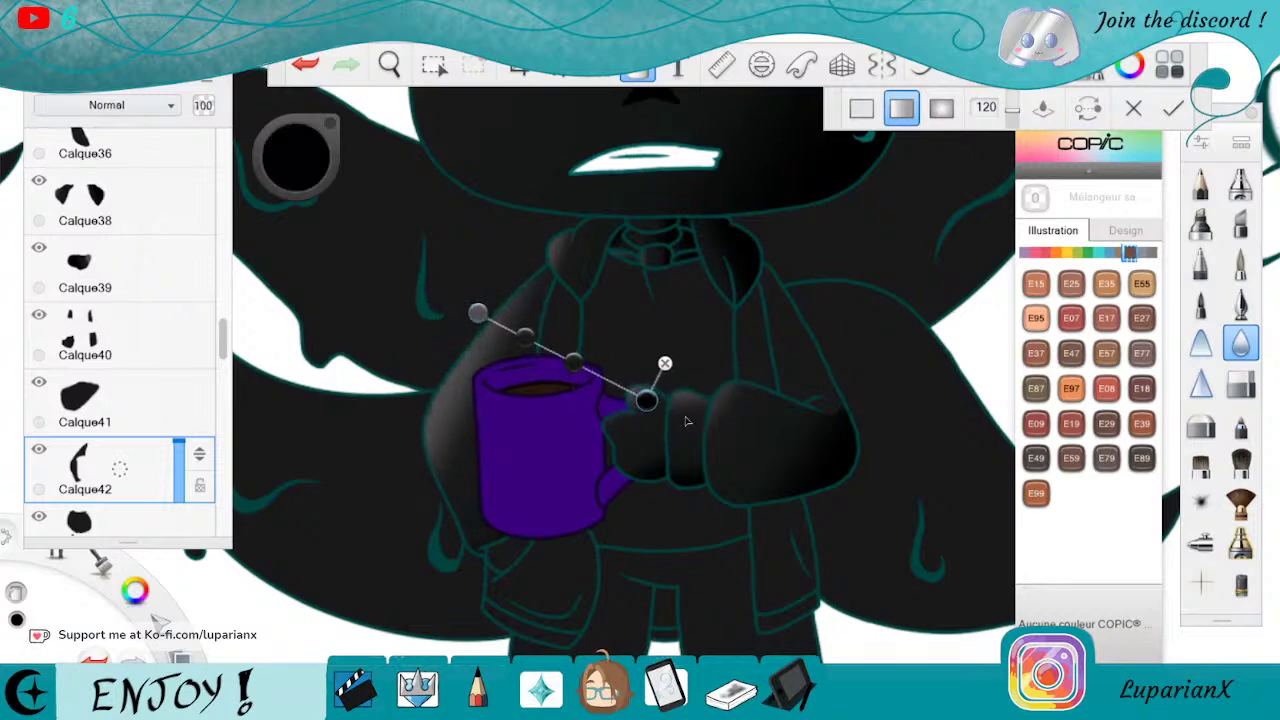
pyautogui.click(640, 72)
# Try shading the small piece beneath the mug on Calque41 with a short diagonal linear gradient, dark towards the mug's base
pyautogui.click(168, 400)
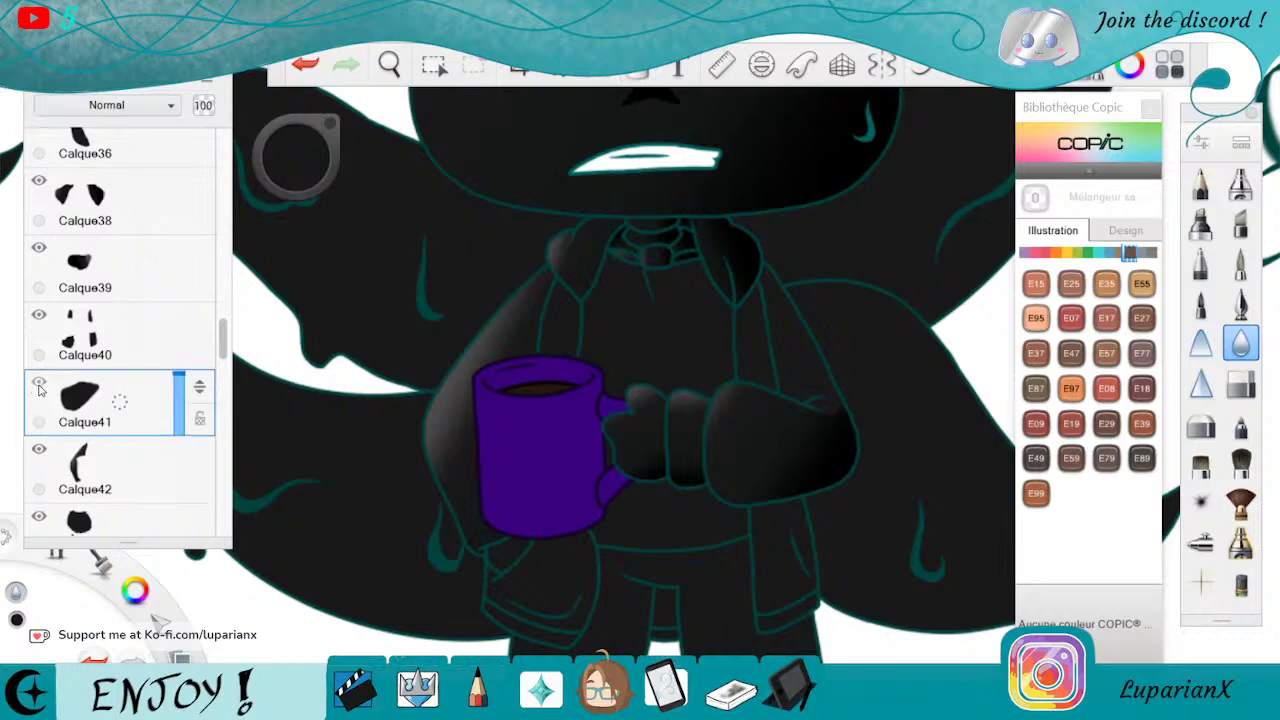
pyautogui.click(39, 385)
pyautogui.click(39, 385)
pyautogui.click(637, 68)
pyautogui.click(505, 553)
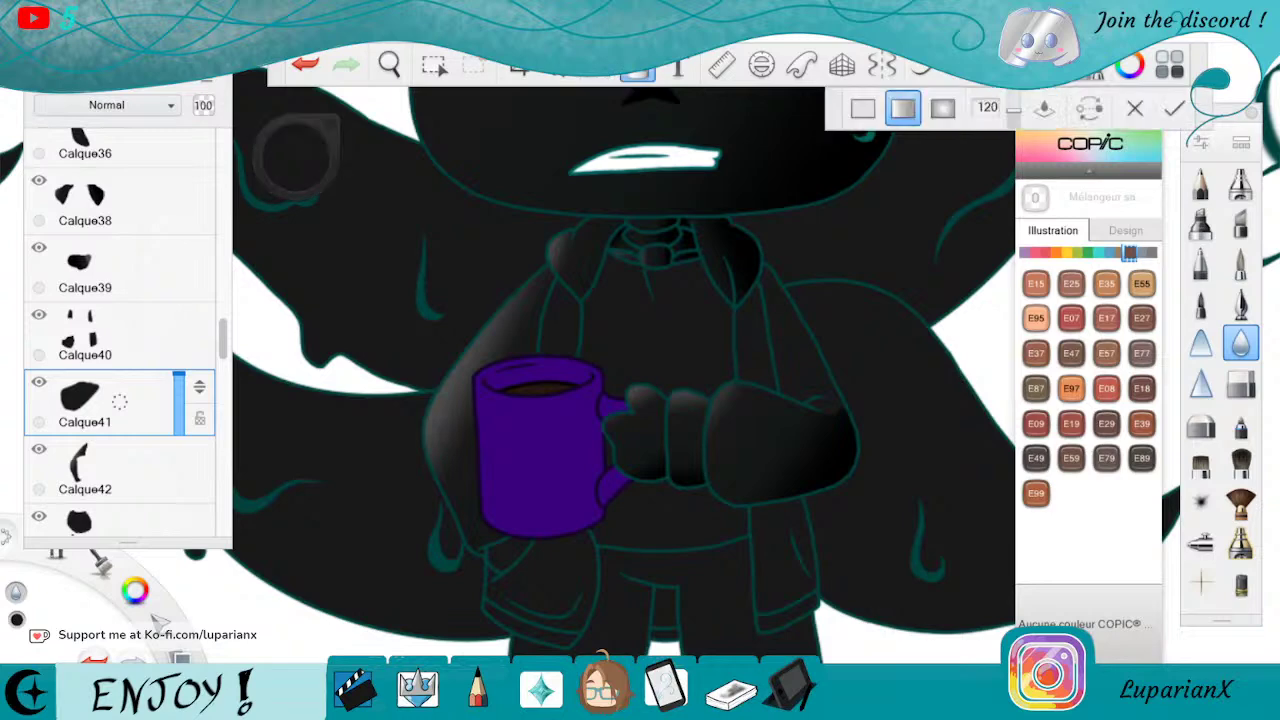
pyautogui.moveTo(484, 553)
pyautogui.mouseDown()
pyautogui.moveTo(463, 531)
pyautogui.moveTo(483, 571)
pyautogui.mouseUp()
pyautogui.moveTo(557, 546); pyautogui.dragTo(527, 539)
pyautogui.click(507, 554)
pyautogui.moveTo(505, 555)
pyautogui.mouseDown()
pyautogui.moveTo(523, 540)
pyautogui.moveTo(494, 563)
pyautogui.moveTo(476, 525)
pyautogui.mouseUp()
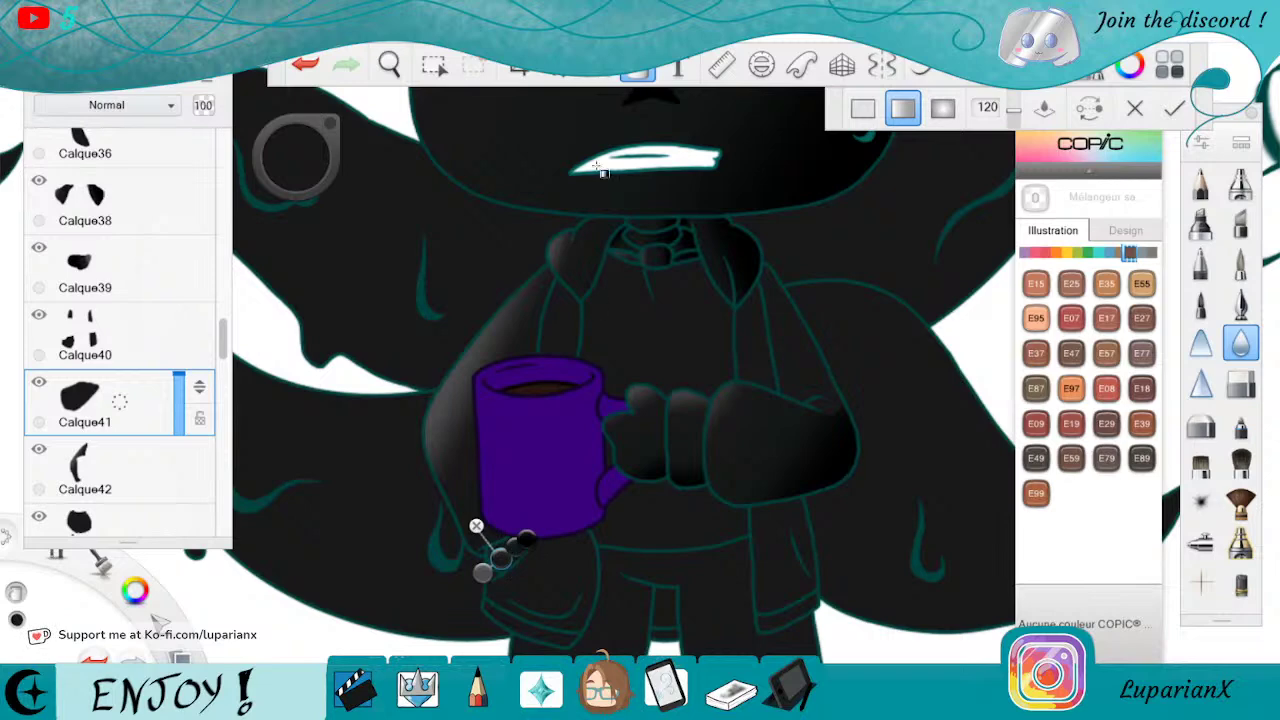
pyautogui.click(638, 70)
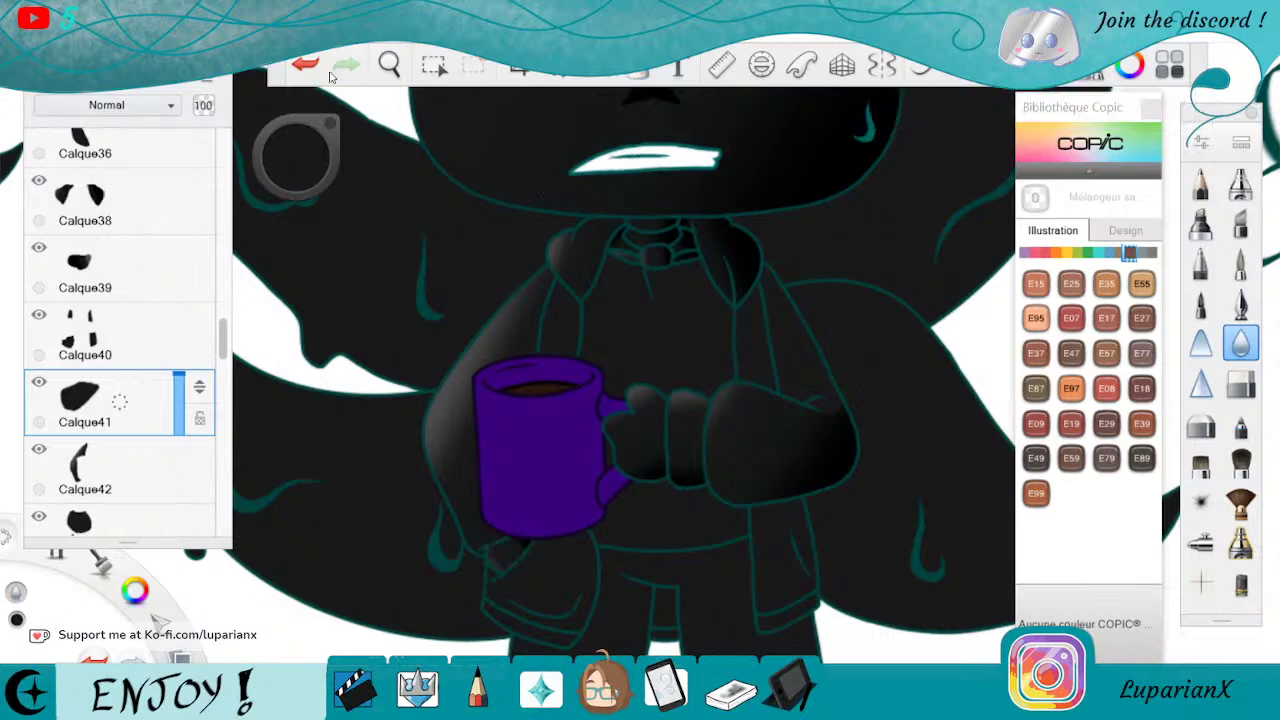
# Shade the small piece beneath the mug on Calque41 with a diagonal linear gradient, dark under the mug's base and light towards the lower outer corner
pyautogui.click(389, 65)
pyautogui.moveTo(511, 465); pyautogui.dragTo(681, 258)
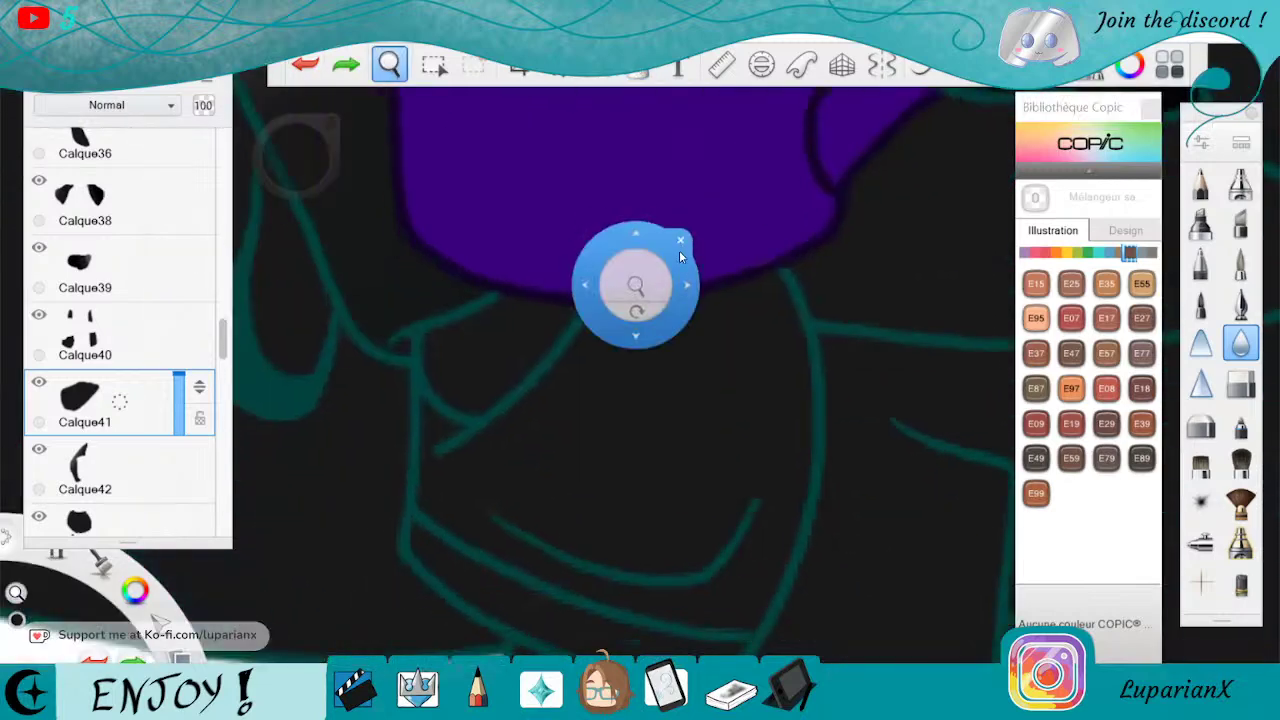
pyautogui.click(680, 240)
pyautogui.click(638, 70)
pyautogui.click(506, 374)
pyautogui.moveTo(603, 361); pyautogui.dragTo(577, 288)
pyautogui.moveTo(414, 362); pyautogui.dragTo(434, 410)
pyautogui.moveTo(539, 321)
pyautogui.mouseDown()
pyautogui.moveTo(470, 375)
pyautogui.moveTo(512, 345)
pyautogui.mouseUp()
pyautogui.moveTo(577, 289); pyautogui.dragTo(558, 291)
pyautogui.click(648, 70)
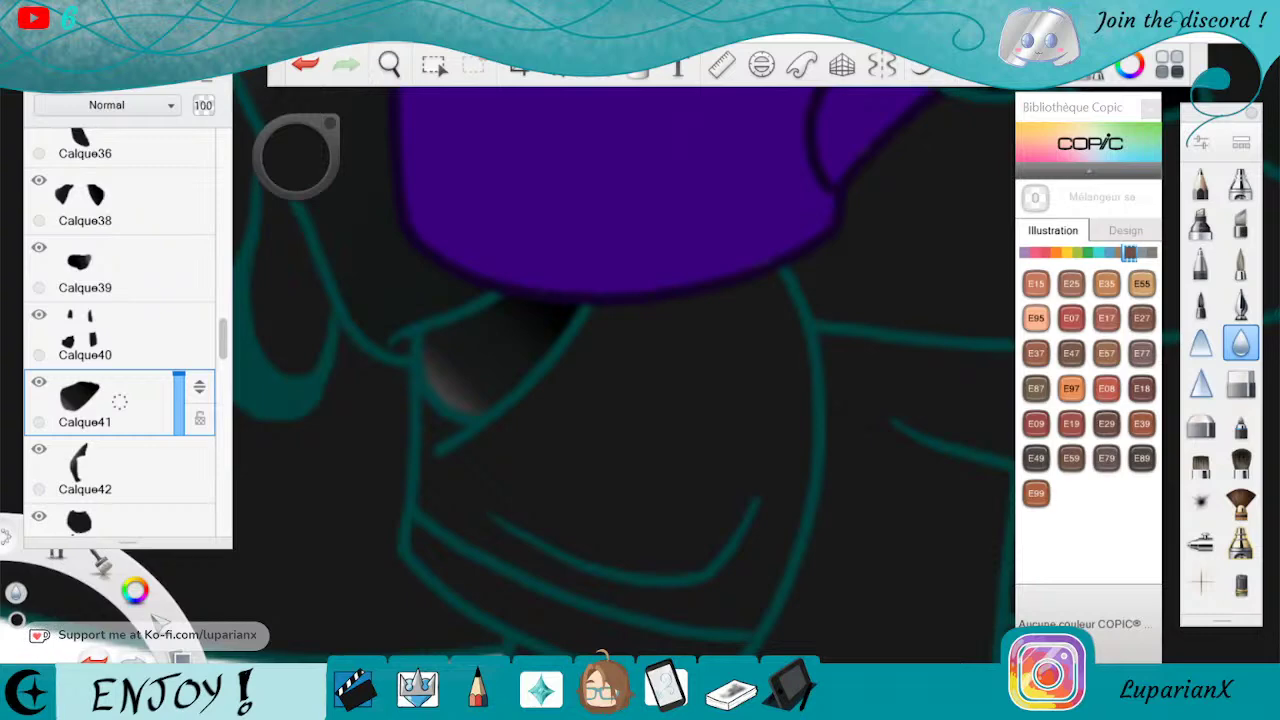
# Shade the narrow jacket strip above the mug on Calque40 with a short linear gradient, light at the sleeve side and dark towards the chest
pyautogui.click(389, 64)
pyautogui.moveTo(445, 135); pyautogui.dragTo(688, 406)
pyautogui.click(733, 361)
pyautogui.click(132, 342)
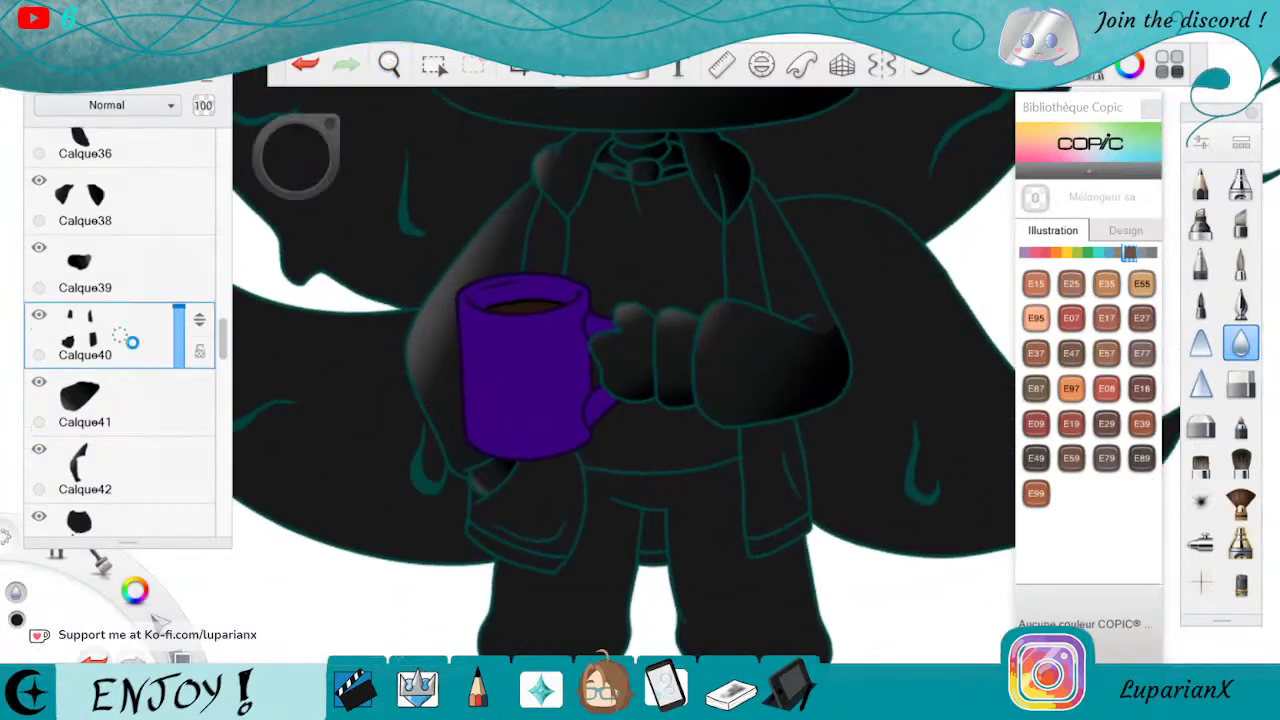
pyautogui.click(636, 66)
pyautogui.click(556, 262)
pyautogui.moveTo(574, 258)
pyautogui.mouseDown()
pyautogui.moveTo(596, 259)
pyautogui.moveTo(562, 264)
pyautogui.moveTo(600, 262)
pyautogui.moveTo(549, 260)
pyautogui.mouseUp()
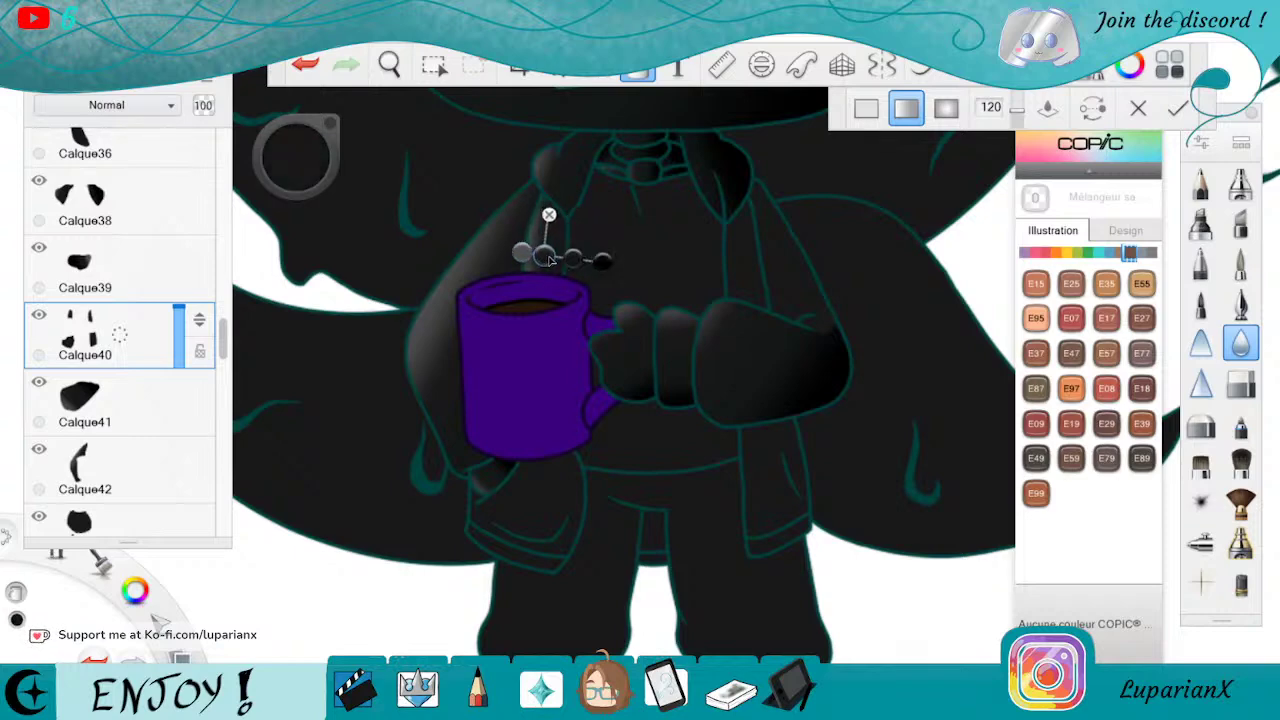
pyautogui.click(652, 70)
# Shade the lower jacket panel beneath the mug with a horizontal linear gradient, light at the outer edge and black at the inner edge
pyautogui.click(640, 70)
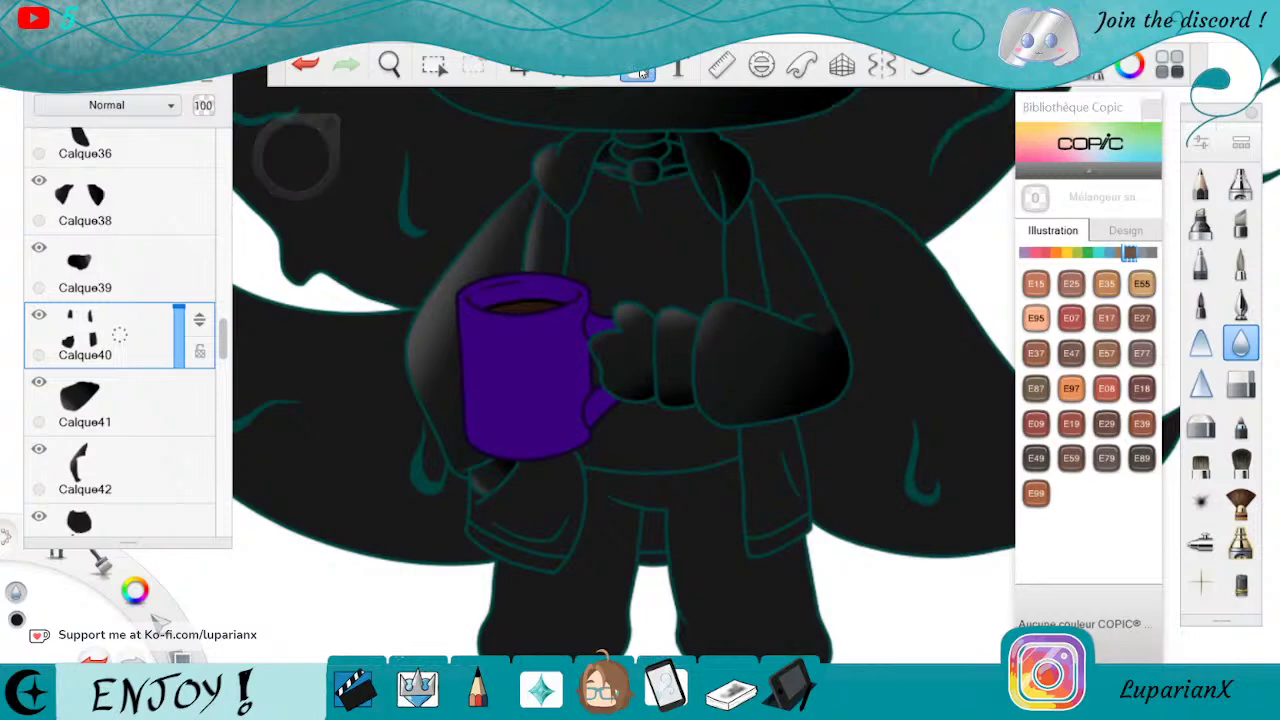
pyautogui.click(528, 500)
pyautogui.moveTo(465, 499); pyautogui.dragTo(455, 494)
pyautogui.moveTo(588, 498); pyautogui.dragTo(576, 494)
pyautogui.click(640, 74)
# Shade the jacket strip above the bent forearm with a horizontal linear gradient, light from the chest and black at the strip's outer edge
pyautogui.click(640, 72)
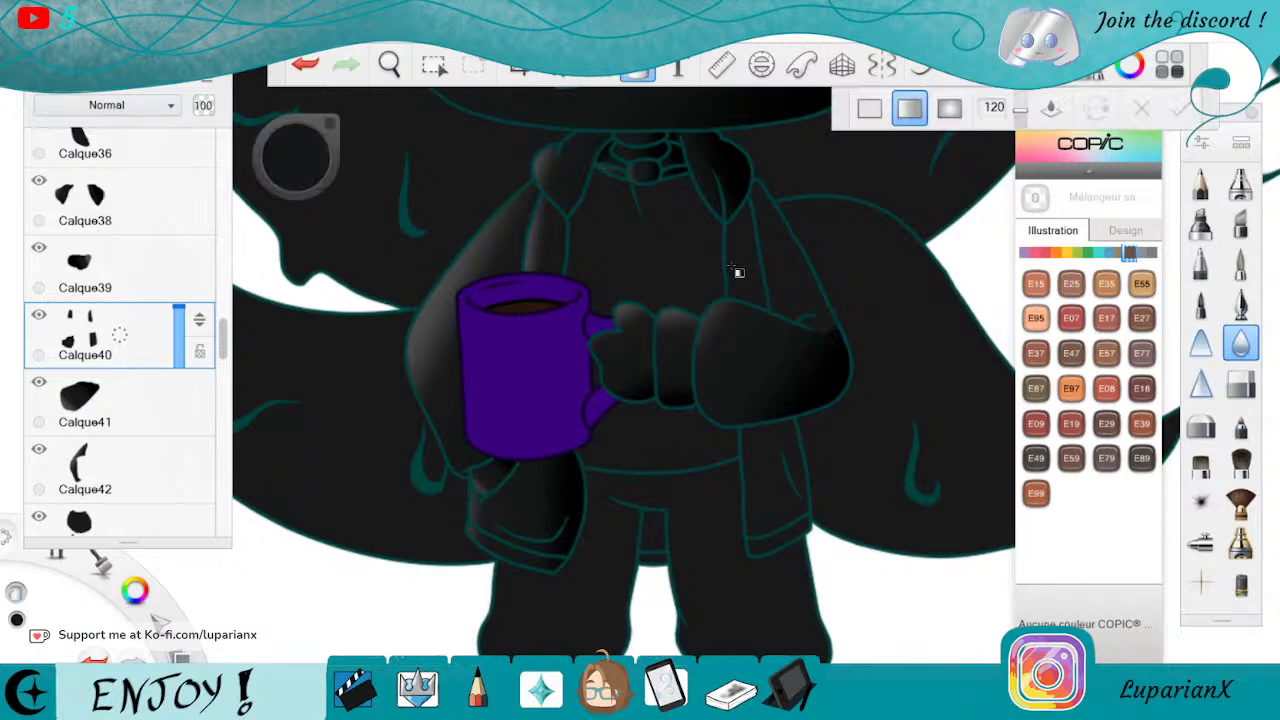
pyautogui.click(737, 270)
pyautogui.click(715, 266)
pyautogui.moveTo(711, 270); pyautogui.dragTo(646, 267)
pyautogui.moveTo(772, 262)
pyautogui.mouseDown()
pyautogui.moveTo(725, 262)
pyautogui.moveTo(762, 262)
pyautogui.mouseUp()
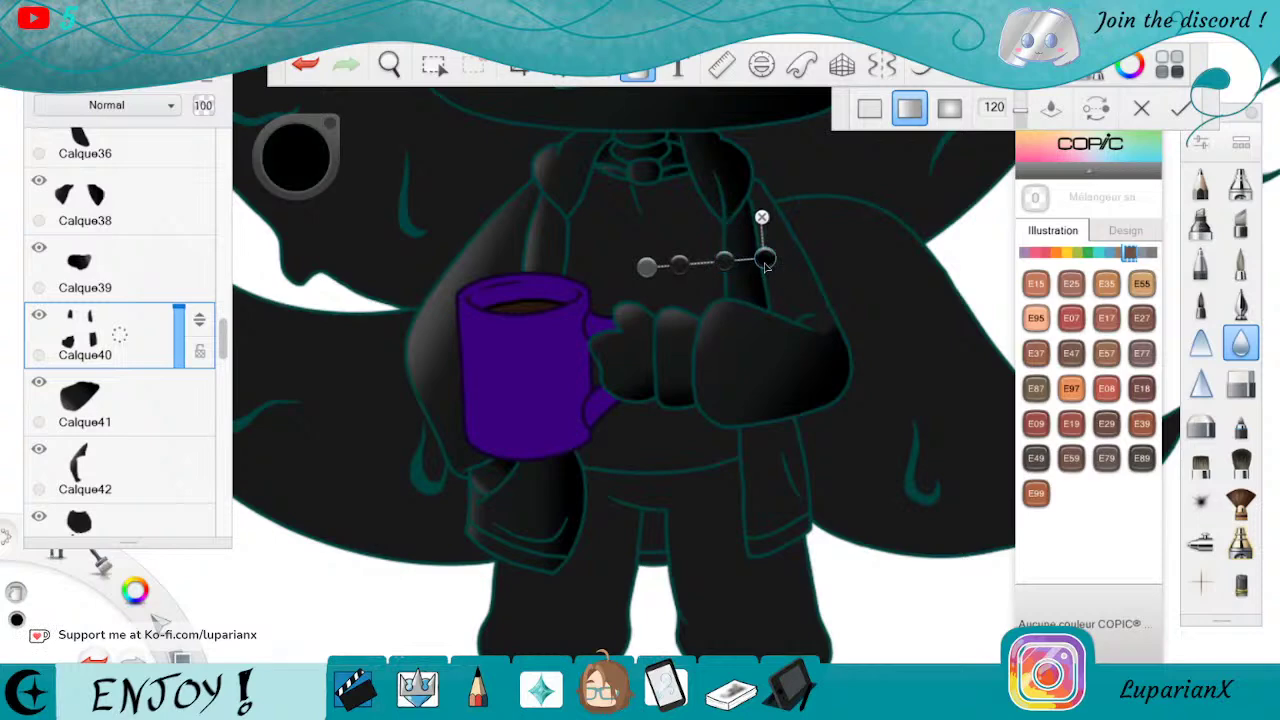
pyautogui.click(640, 74)
# Shade the lower jacket panel beneath the bent forearm with a horizontal linear gradient, light from between the legs and black near the outer edge
pyautogui.click(640, 74)
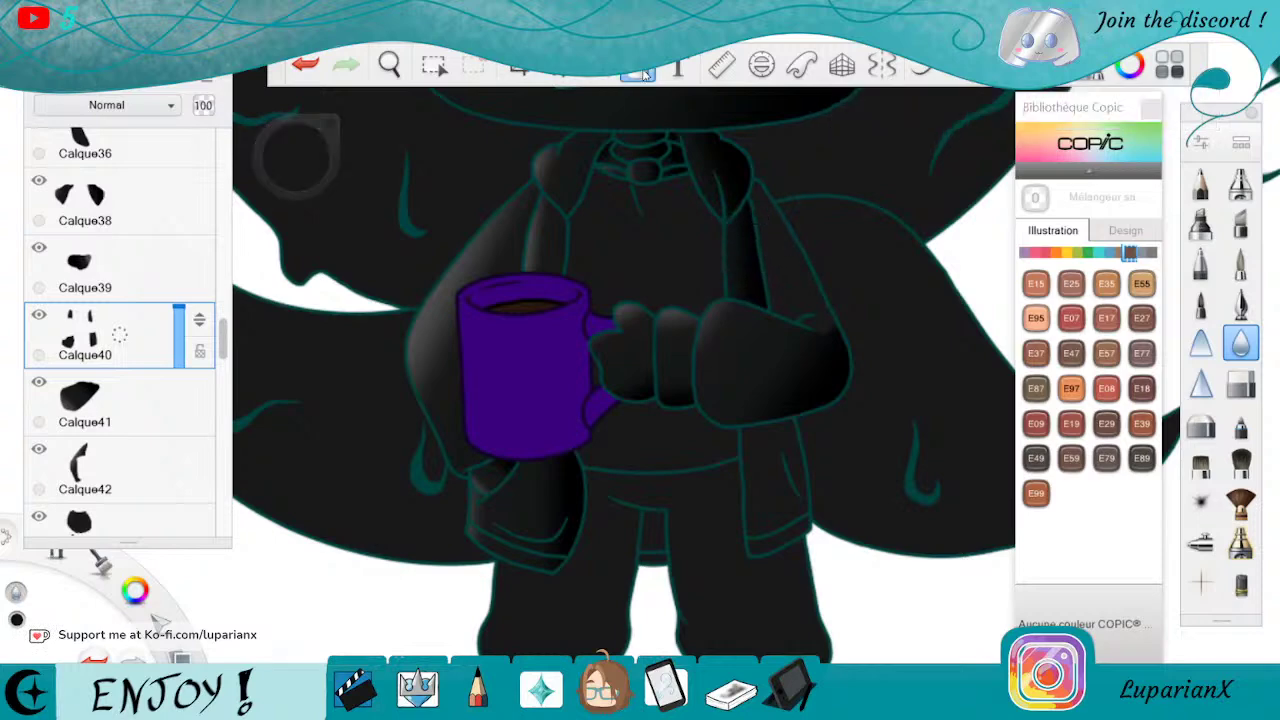
pyautogui.click(778, 474)
pyautogui.moveTo(737, 475); pyautogui.dragTo(662, 482)
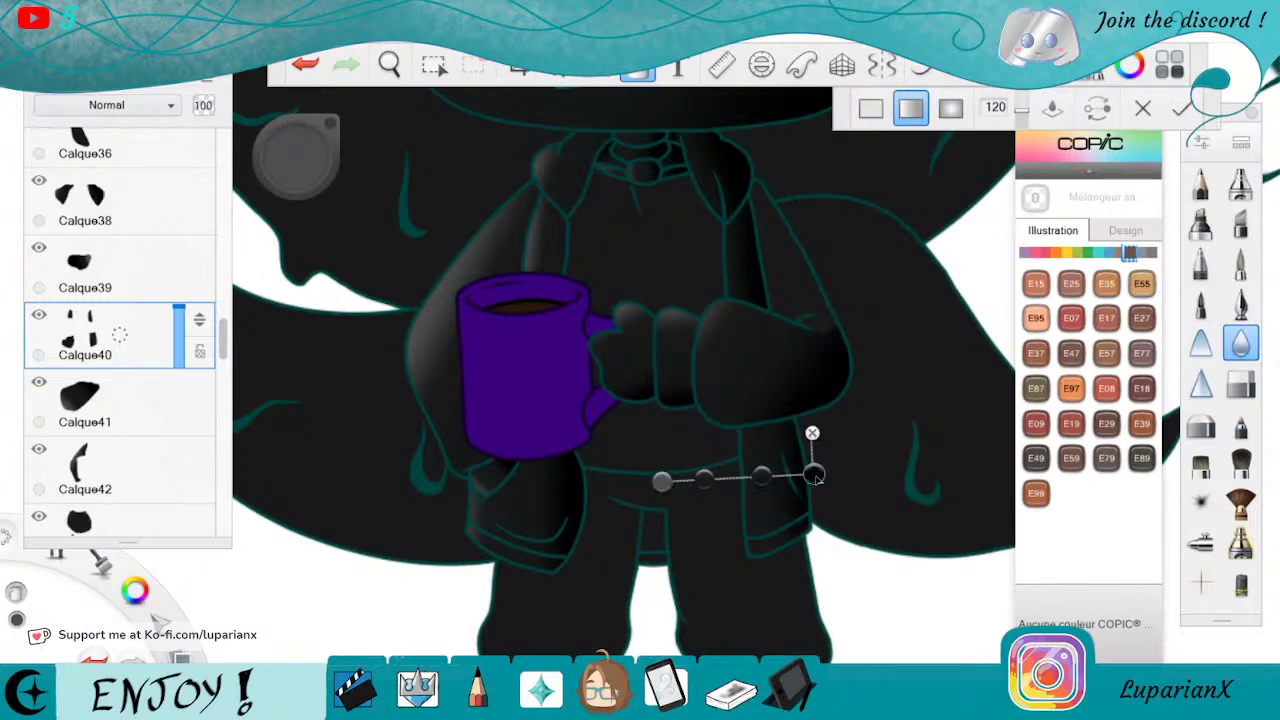
pyautogui.moveTo(814, 474); pyautogui.dragTo(801, 472)
pyautogui.click(641, 78)
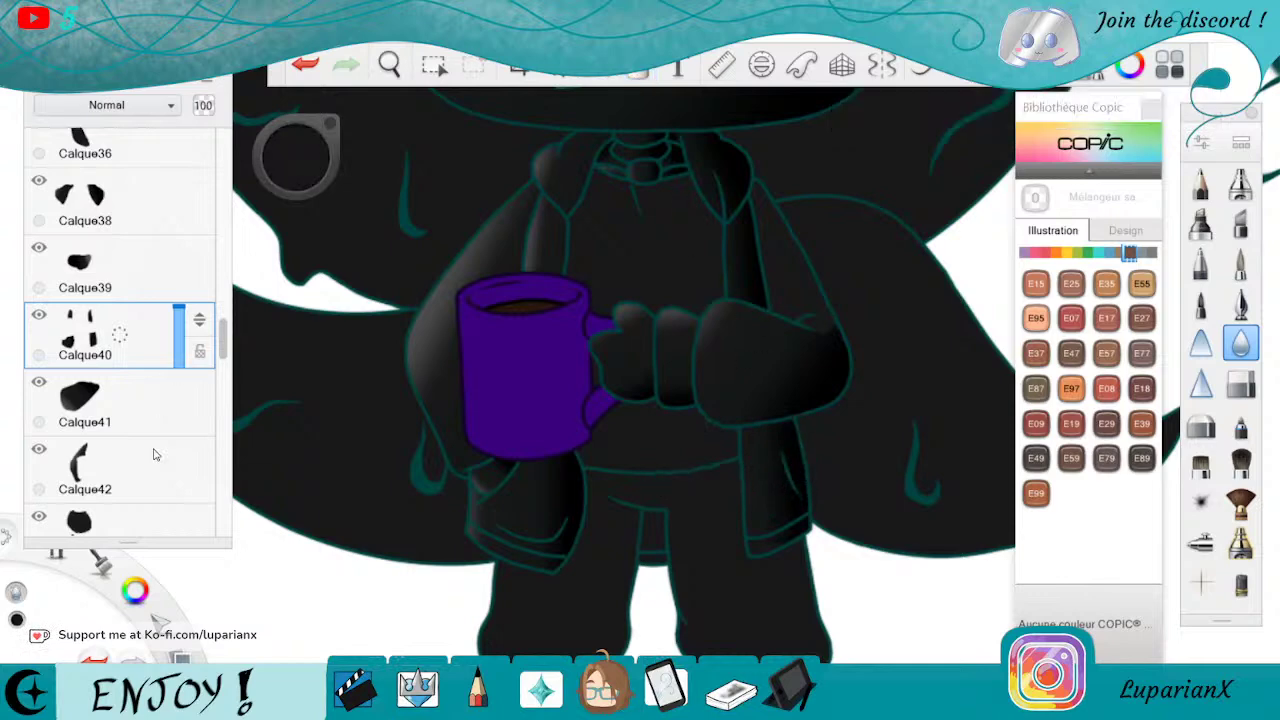
# Shade the mug-side trouser leg on Calque49 with a near-horizontal linear gradient, light at the outer edge and black at the inner edge
pyautogui.moveTo(226, 338); pyautogui.dragTo(229, 372)
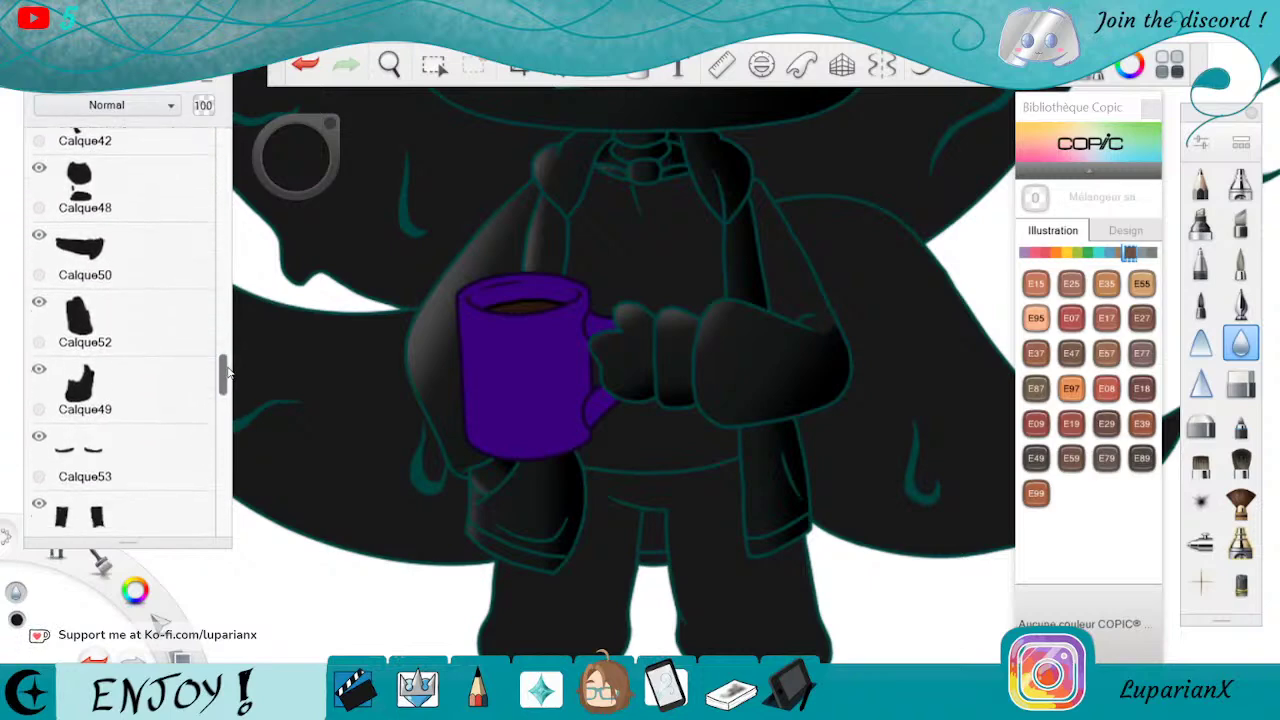
pyautogui.click(149, 314)
pyautogui.click(152, 370)
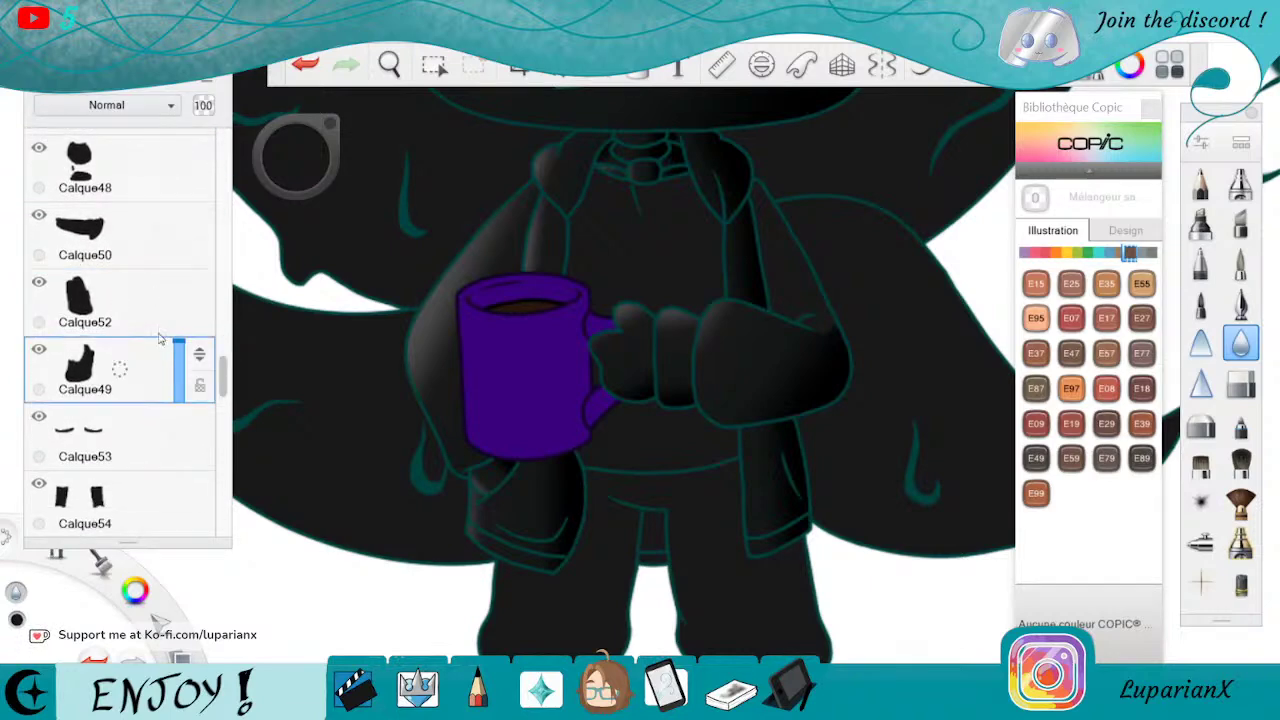
pyautogui.click(386, 59)
pyautogui.moveTo(671, 479); pyautogui.dragTo(649, 327)
pyautogui.click(653, 253)
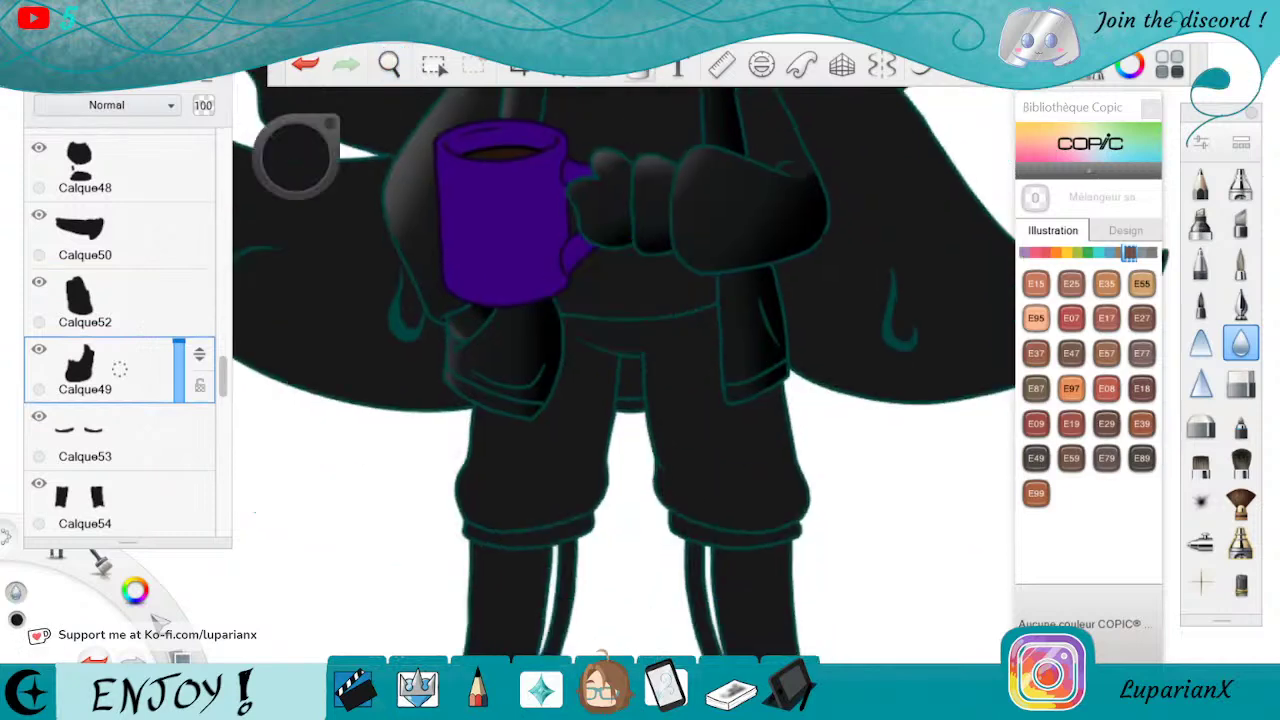
pyautogui.click(637, 67)
pyautogui.click(532, 473)
pyautogui.moveTo(457, 471); pyautogui.dragTo(458, 459)
pyautogui.moveTo(622, 472); pyautogui.dragTo(605, 476)
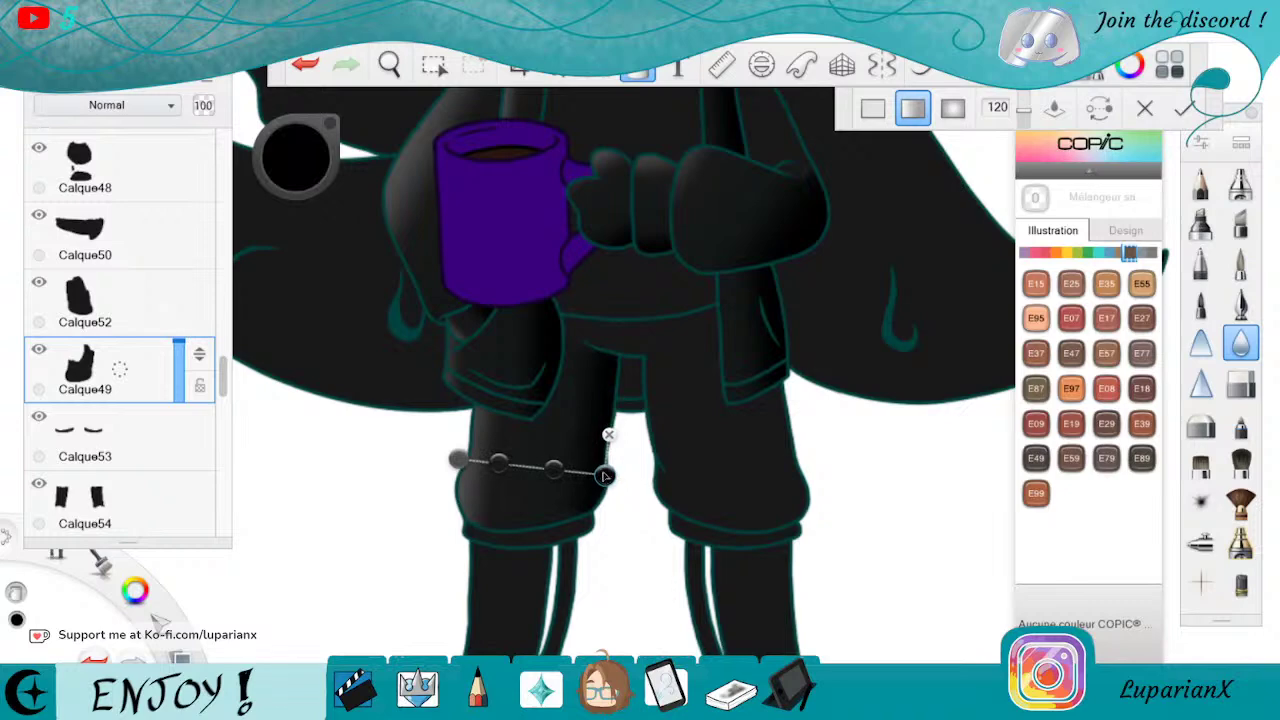
pyautogui.press('Return')
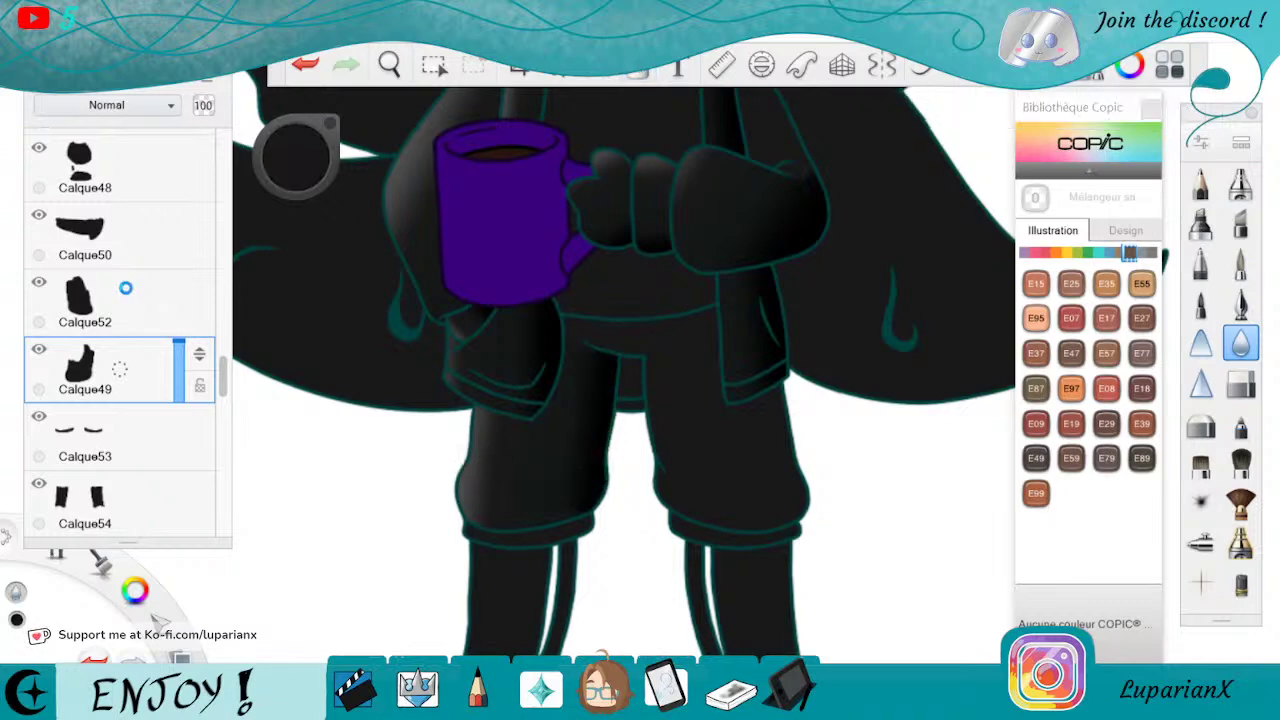
# Shade the other trouser leg on Calque52 with a wide linear gradient, light from the opposite leg's inner edge and black near its own outer edge
pyautogui.click(126, 288)
pyautogui.click(637, 72)
pyautogui.click(694, 474)
pyautogui.moveTo(652, 475); pyautogui.dragTo(602, 475)
pyautogui.moveTo(808, 469); pyautogui.dragTo(762, 462)
pyautogui.moveTo(587, 478); pyautogui.dragTo(570, 478)
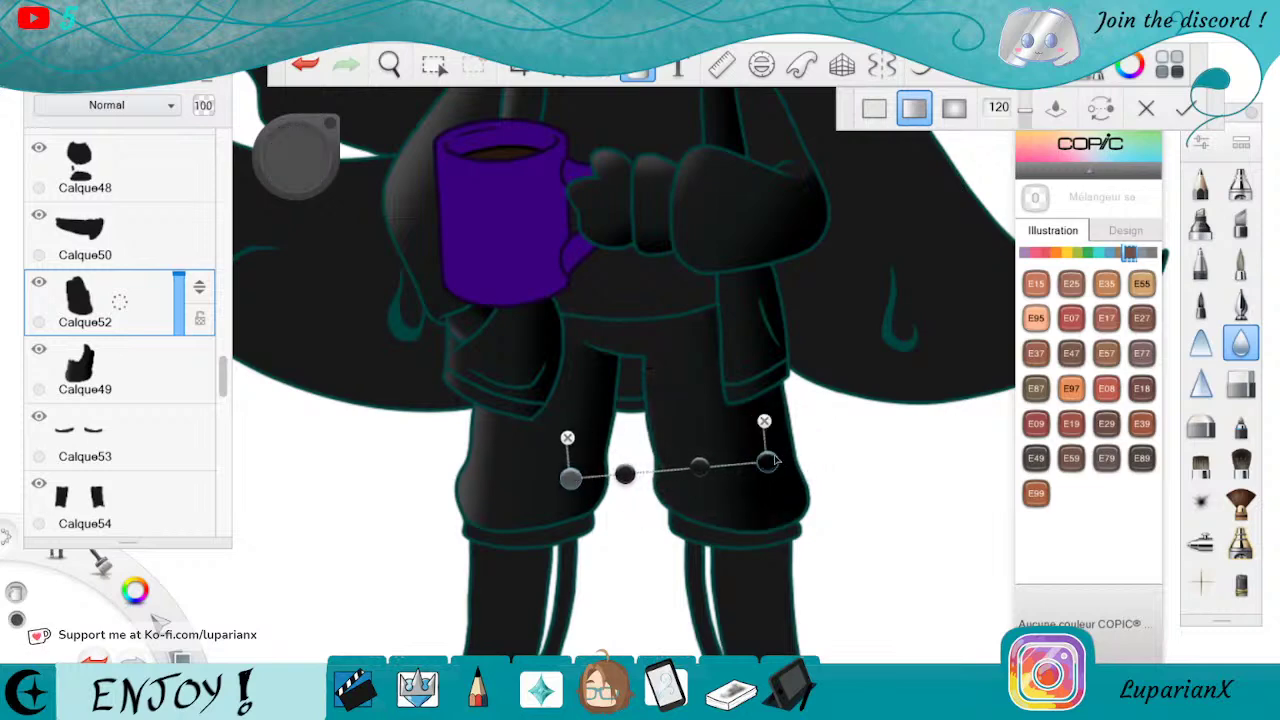
pyautogui.click(637, 72)
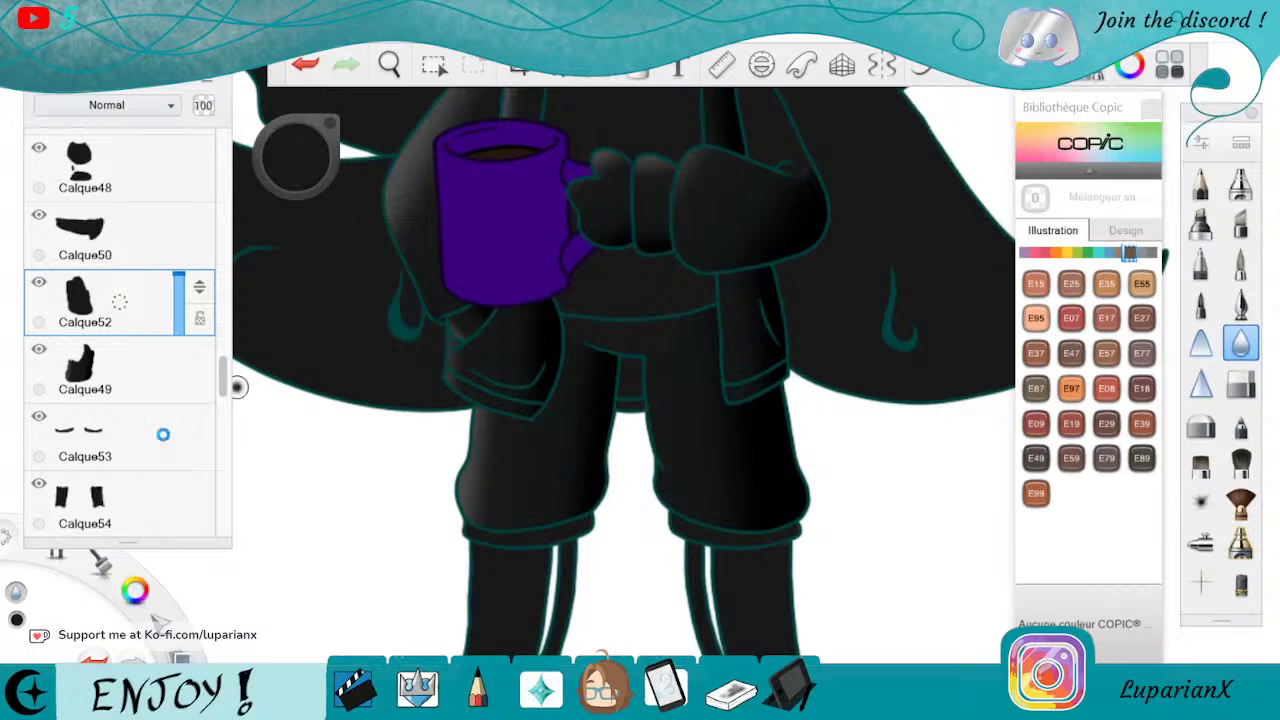
# Shade the mug-side trouser cuff on Calque53 with a linear gradient, light at the outer end and black just beyond the inner end
pyautogui.click(165, 440)
pyautogui.click(642, 71)
pyautogui.click(508, 537)
pyautogui.click(461, 541)
pyautogui.moveTo(460, 543); pyautogui.dragTo(461, 535)
pyautogui.moveTo(597, 540); pyautogui.dragTo(606, 512)
pyautogui.click(643, 72)
# Shade the other trouser cuff with a linear gradient, light from between the legs and black towards the cuff's outer end
pyautogui.click(643, 71)
pyautogui.click(715, 542)
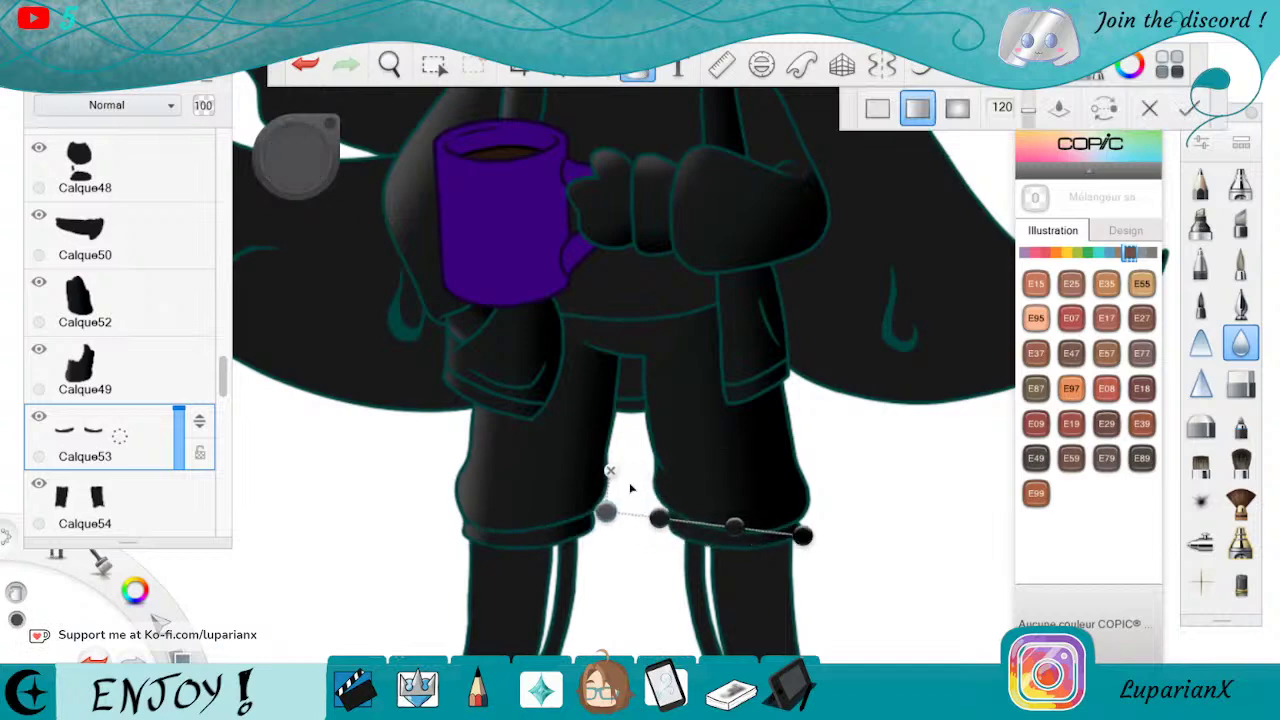
pyautogui.moveTo(804, 537); pyautogui.dragTo(764, 530)
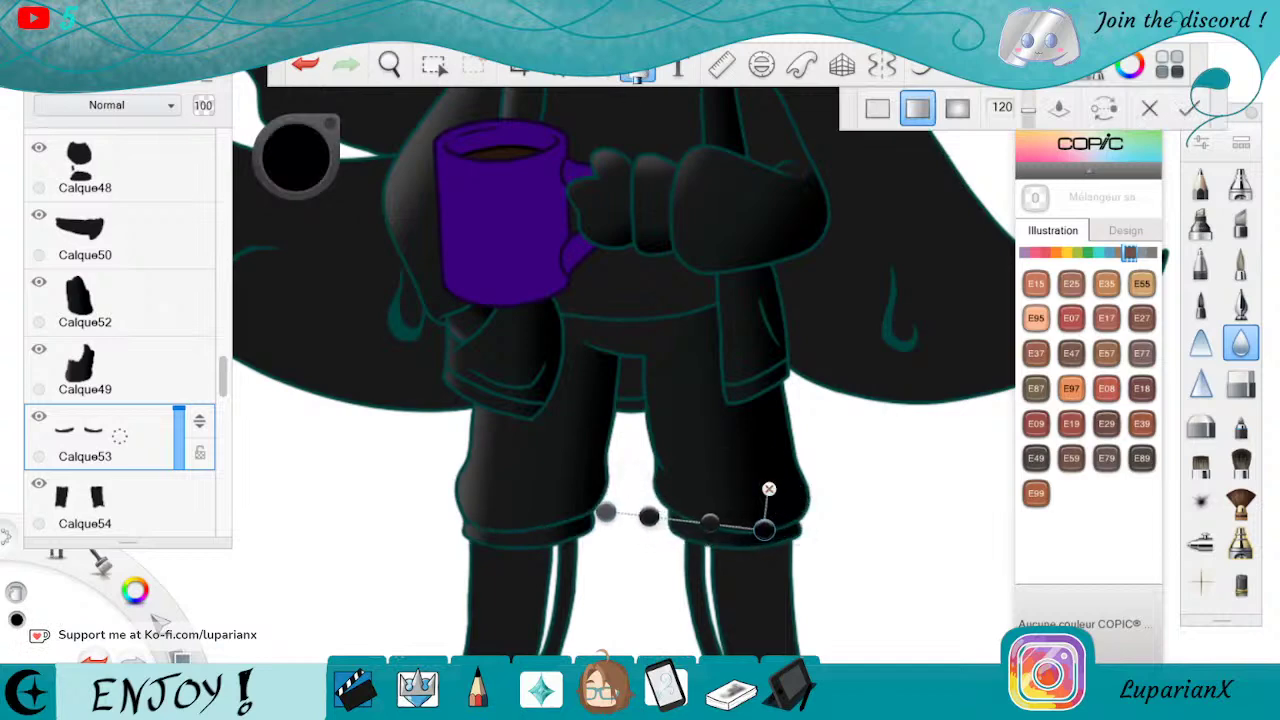
pyautogui.click(636, 70)
# Shade the mug-side lower leg on Calque54 with a linear gradient, light at the outer edge and black along the inner edge
pyautogui.click(159, 497)
pyautogui.click(389, 65)
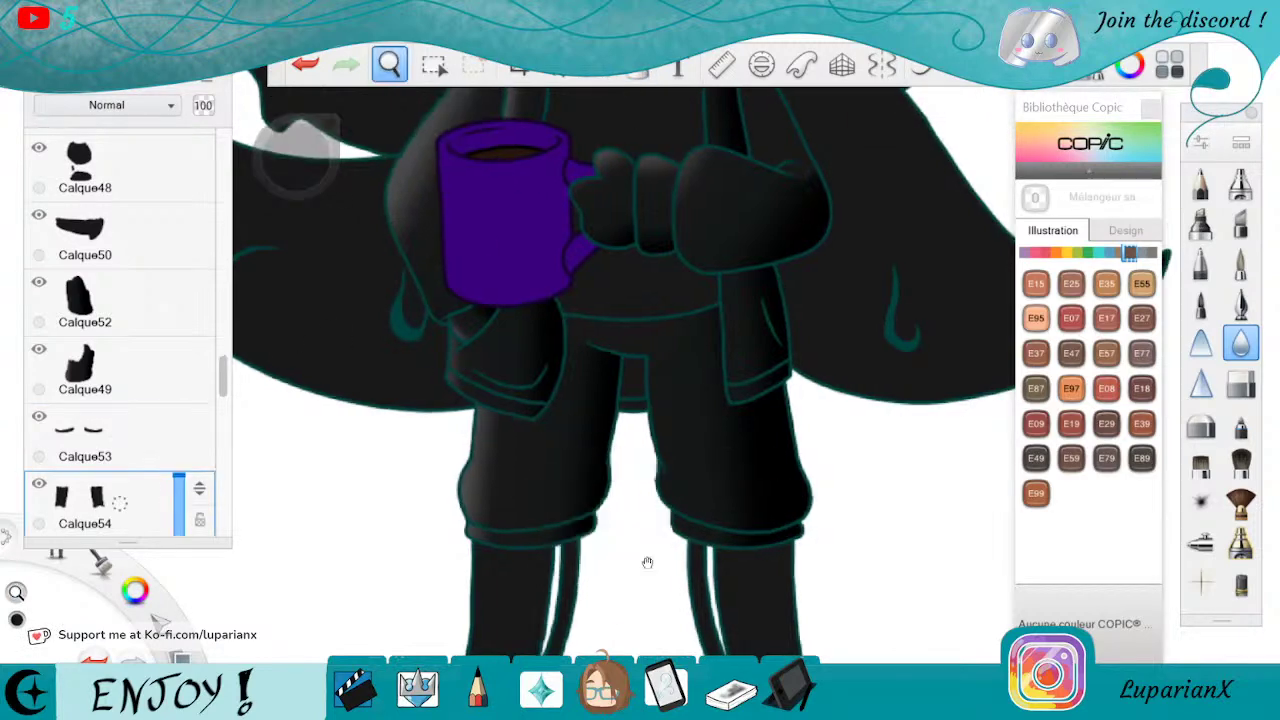
pyautogui.moveTo(646, 563); pyautogui.dragTo(654, 357)
pyautogui.moveTo(668, 405); pyautogui.dragTo(680, 384)
pyautogui.click(723, 342)
pyautogui.click(636, 70)
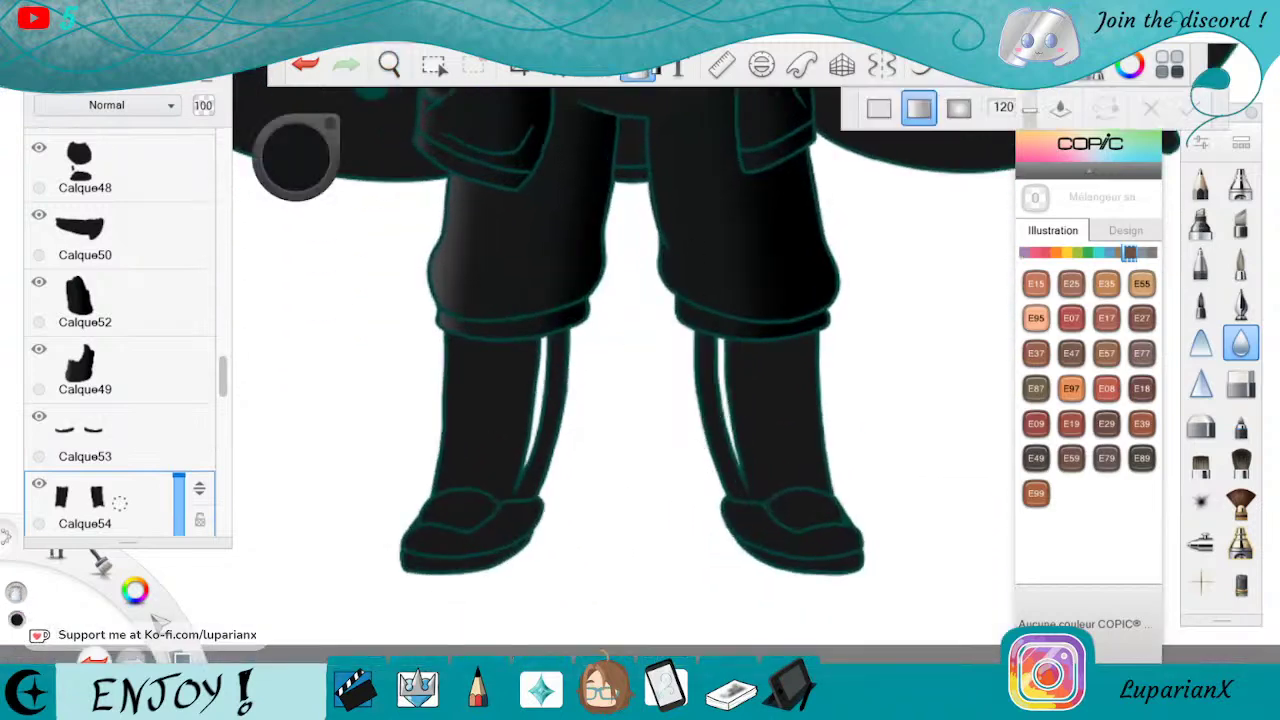
pyautogui.click(484, 447)
pyautogui.moveTo(542, 439)
pyautogui.mouseDown()
pyautogui.moveTo(549, 449)
pyautogui.moveTo(532, 453)
pyautogui.mouseUp()
pyautogui.click(1190, 108)
# Shade the other lower leg with a linear gradient, light from the inner side and black at the outer edge, adjusting its middle stop
pyautogui.click(640, 72)
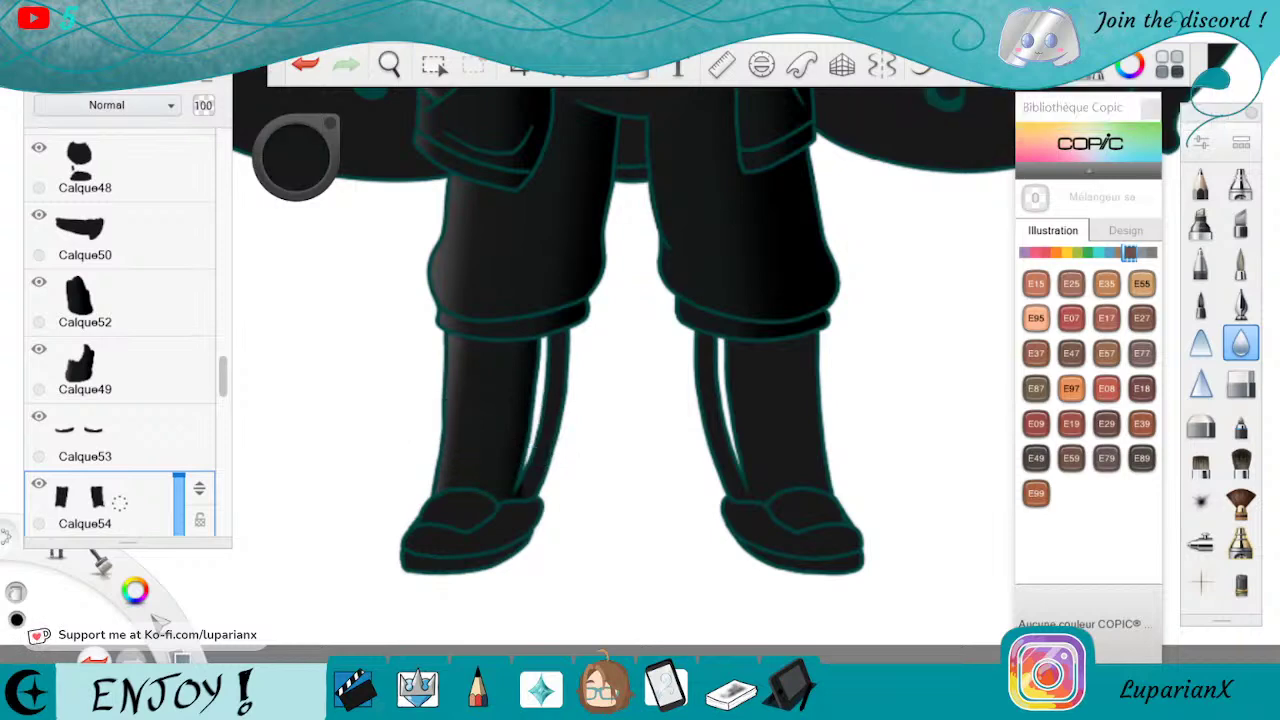
pyautogui.click(760, 430)
pyautogui.moveTo(728, 430); pyautogui.dragTo(685, 441)
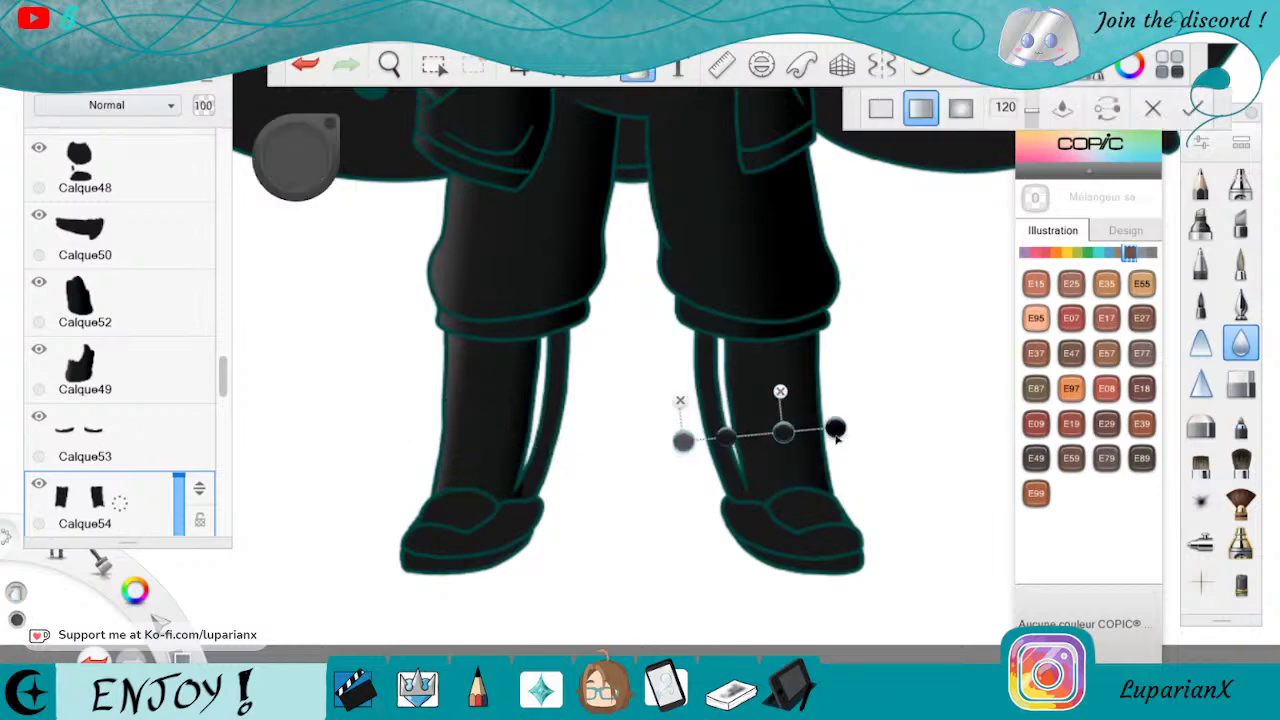
pyautogui.moveTo(836, 429); pyautogui.dragTo(815, 430)
pyautogui.moveTo(719, 437)
pyautogui.mouseDown()
pyautogui.moveTo(811, 430)
pyautogui.moveTo(800, 425)
pyautogui.mouseUp()
pyautogui.click(646, 70)
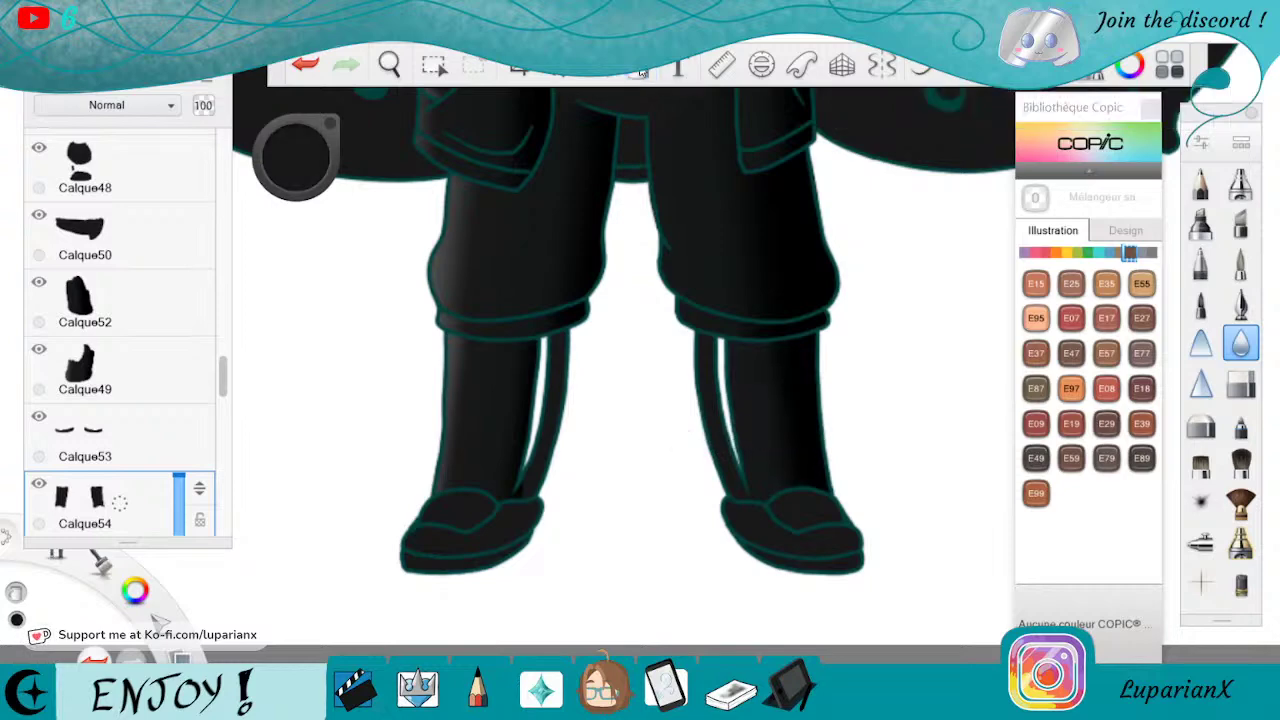
# Make Calque55, holding the two thin curved strips behind the lower legs, the active layer
pyautogui.moveTo(224, 379); pyautogui.dragTo(224, 398)
pyautogui.click(181, 383)
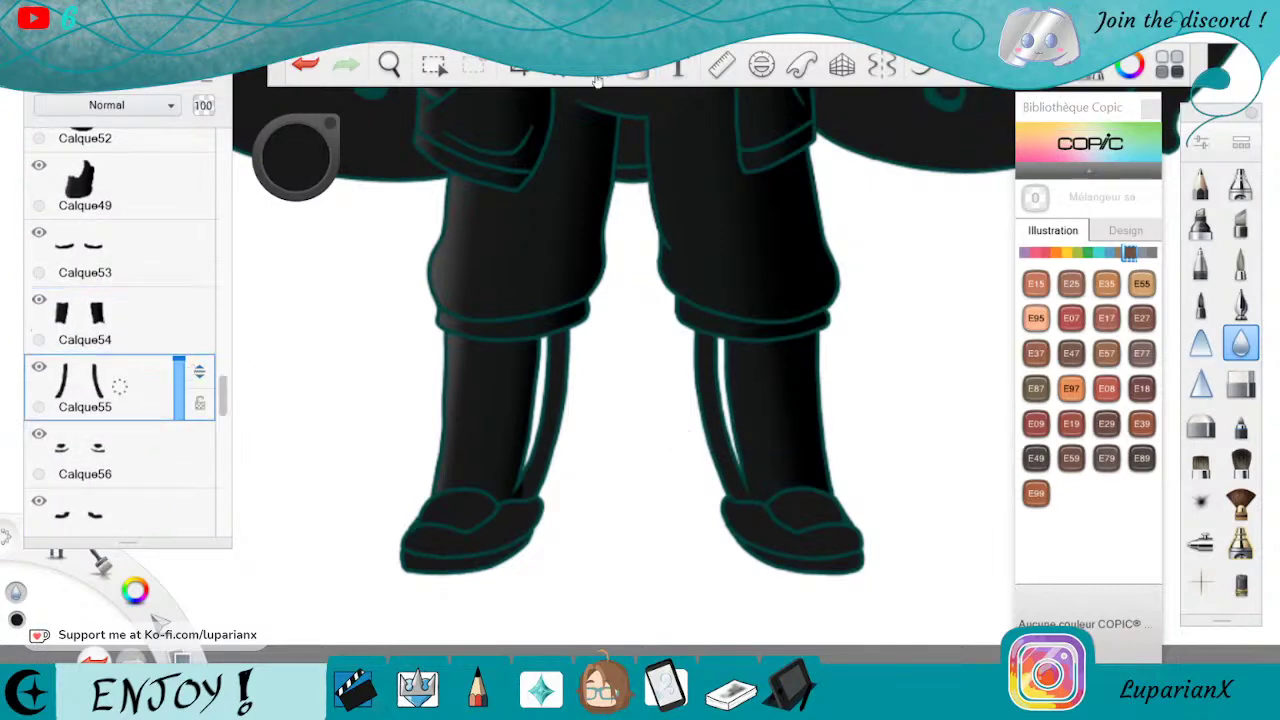
pyautogui.click(638, 72)
pyautogui.click(552, 385)
pyautogui.moveTo(570, 380); pyautogui.dragTo(605, 380)
pyautogui.moveTo(506, 382); pyautogui.dragTo(483, 370)
pyautogui.moveTo(605, 380); pyautogui.dragTo(567, 381)
pyautogui.click(305, 63)
pyautogui.click(305, 63)
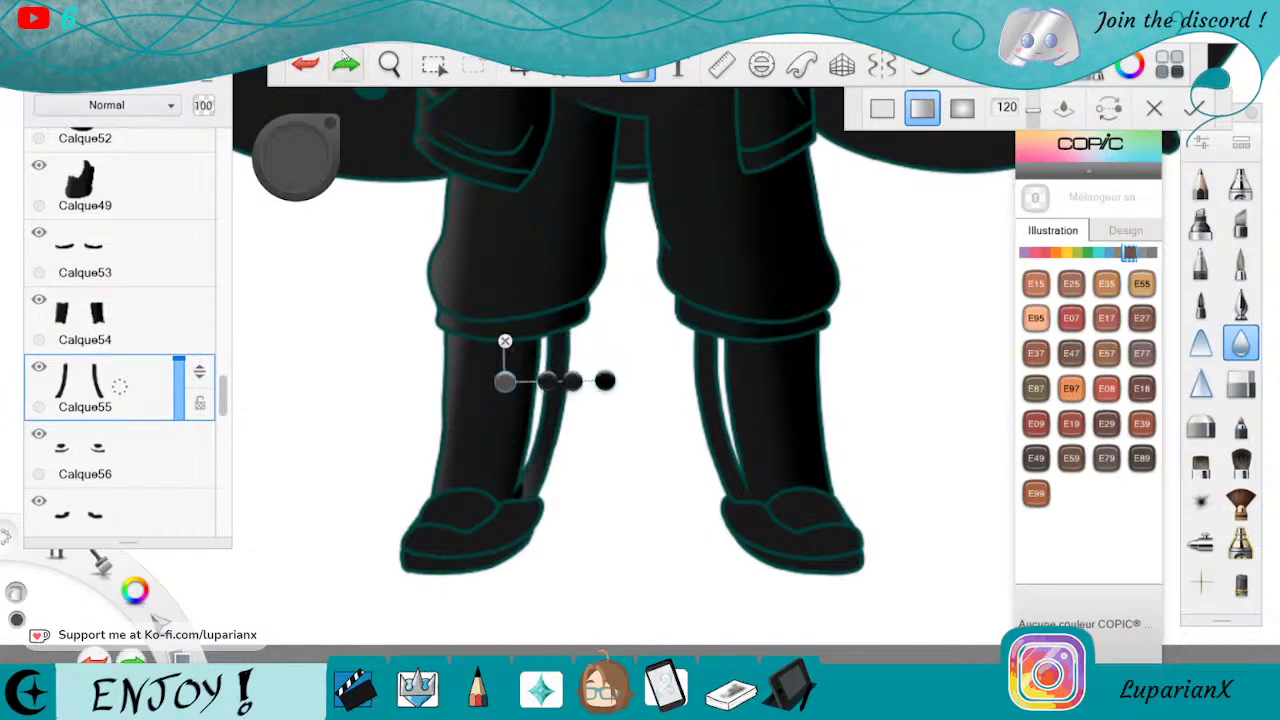
pyautogui.click(1194, 108)
pyautogui.click(305, 63)
# Shade the thin curved strip beside the mug-side lower leg with a short linear gradient, light towards the leg and black away from it
pyautogui.click(389, 64)
pyautogui.moveTo(603, 457)
pyautogui.mouseDown()
pyautogui.moveTo(511, 467)
pyautogui.moveTo(550, 471)
pyautogui.mouseUp()
pyautogui.click(637, 70)
pyautogui.moveTo(506, 252); pyautogui.dragTo(645, 266)
pyautogui.moveTo(506, 253)
pyautogui.mouseDown()
pyautogui.moveTo(595, 255)
pyautogui.moveTo(554, 252)
pyautogui.mouseUp()
pyautogui.click(647, 265)
pyautogui.moveTo(648, 266)
pyautogui.mouseDown()
pyautogui.moveTo(639, 259)
pyautogui.moveTo(647, 266)
pyautogui.mouseUp()
pyautogui.press('Return')
# Shade the thin curved strip beside the other lower leg with a short linear gradient, light at the strip's free edge and black towards the leg
pyautogui.press('space')
pyautogui.moveTo(449, 145); pyautogui.dragTo(480, 191)
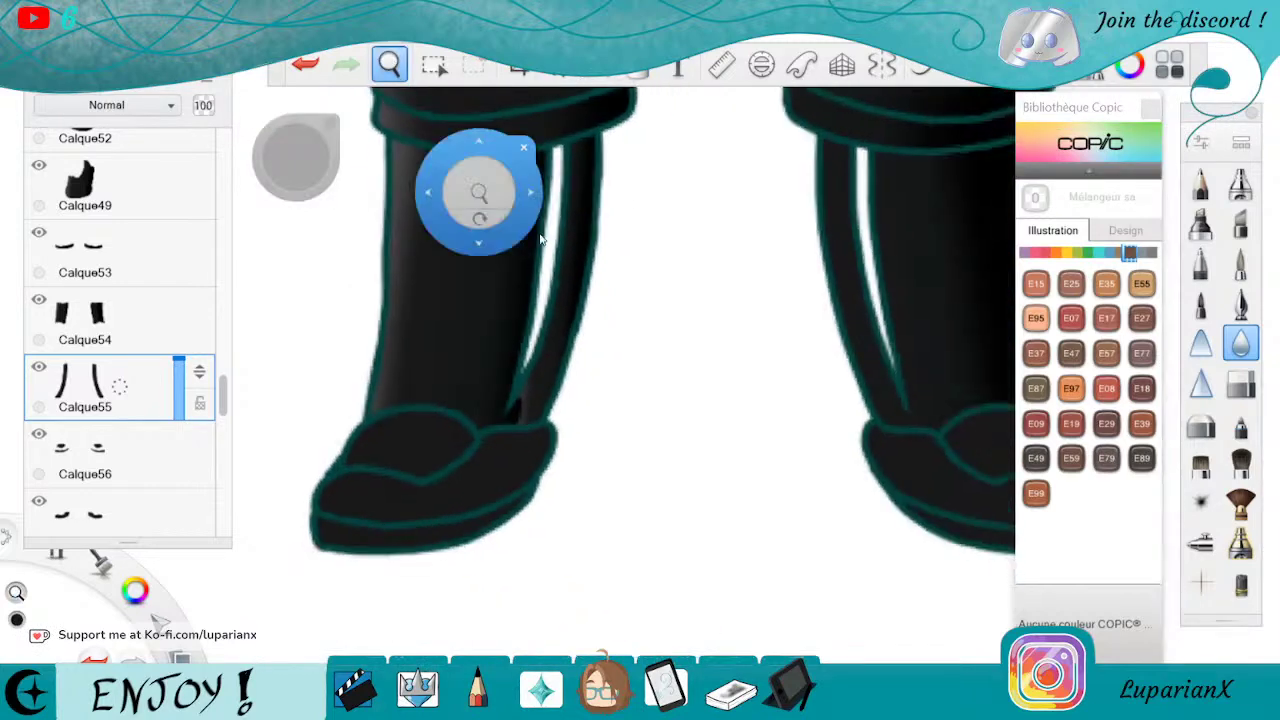
pyautogui.moveTo(887, 363); pyautogui.dragTo(572, 395)
pyautogui.click(637, 68)
pyautogui.moveTo(500, 265); pyautogui.dragTo(607, 263)
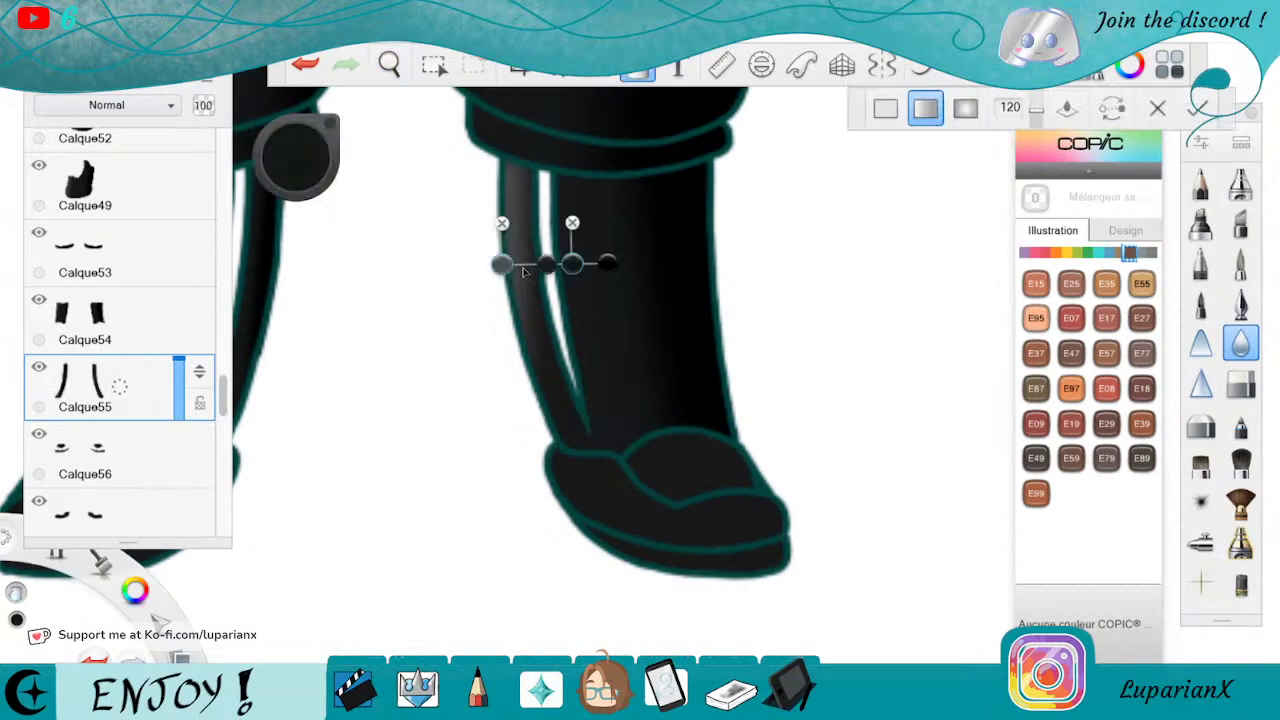
pyautogui.moveTo(508, 264); pyautogui.dragTo(502, 264)
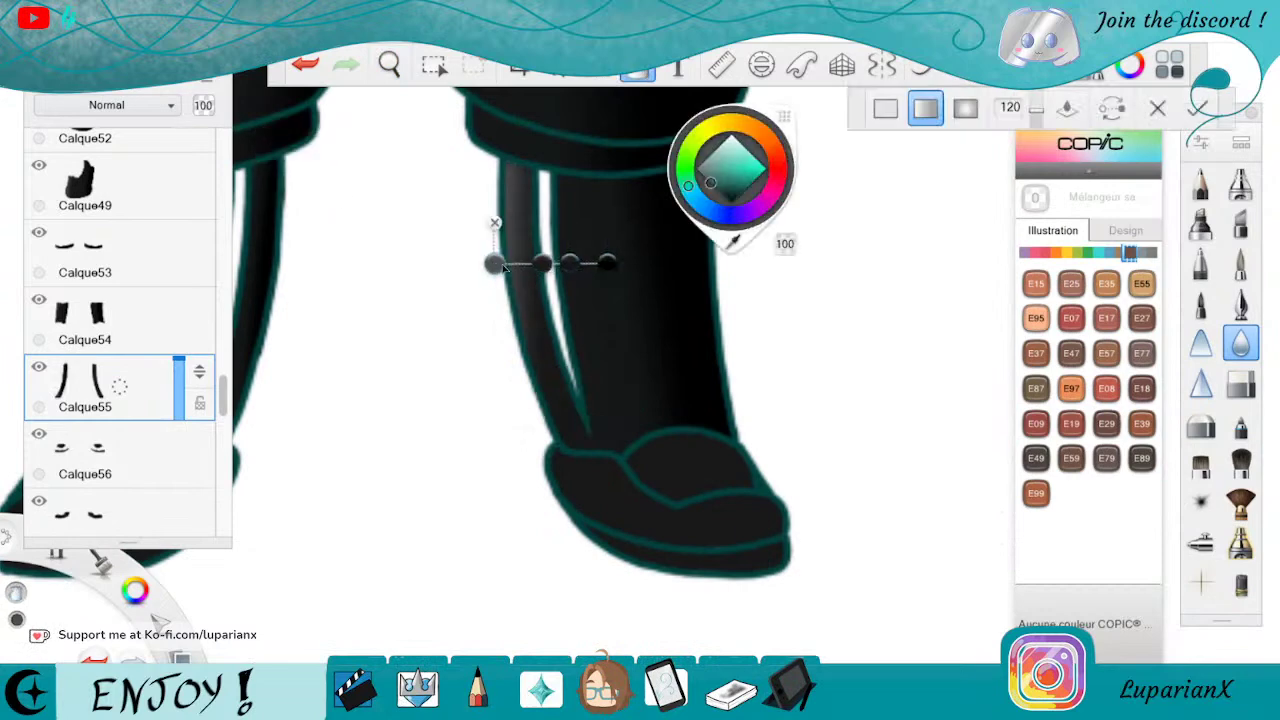
pyautogui.moveTo(607, 263); pyautogui.dragTo(561, 260)
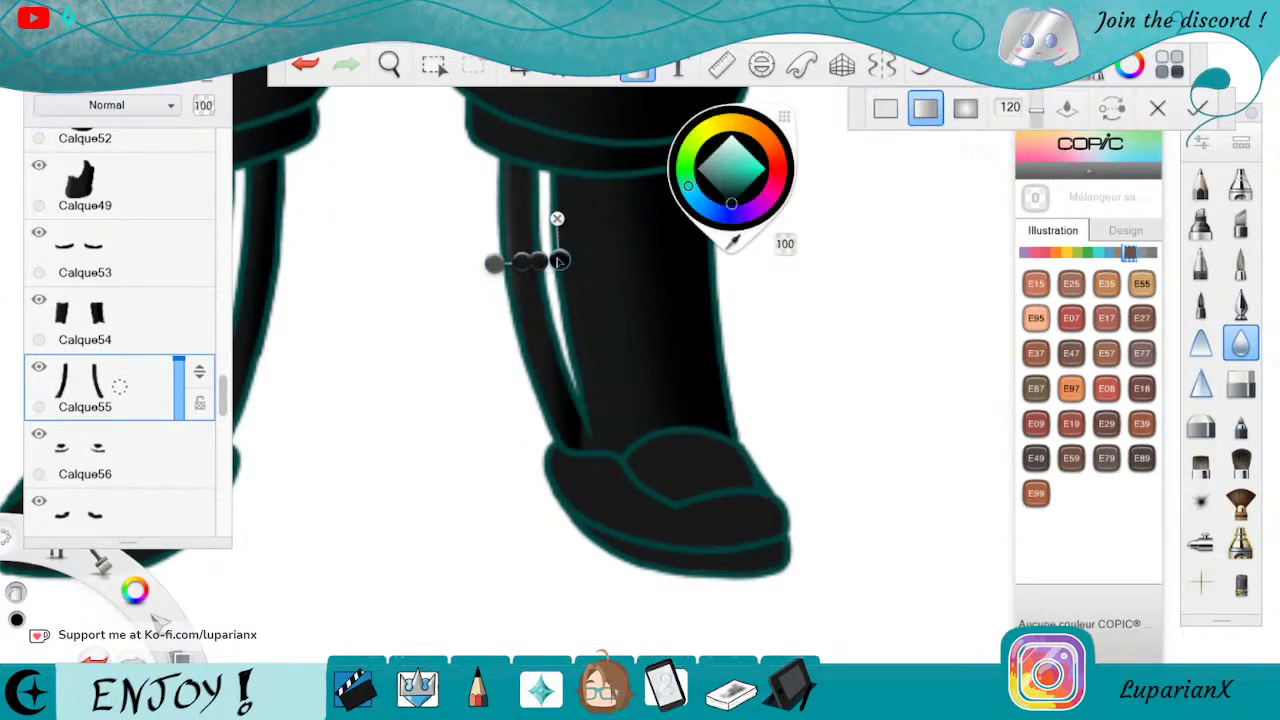
pyautogui.click(621, 76)
# On Calque56, shade the mug-side shoe's rounded upper piece with a linear gradient, light at the outer side and black towards the inner side
pyautogui.click(389, 64)
pyautogui.moveTo(374, 283); pyautogui.dragTo(647, 227)
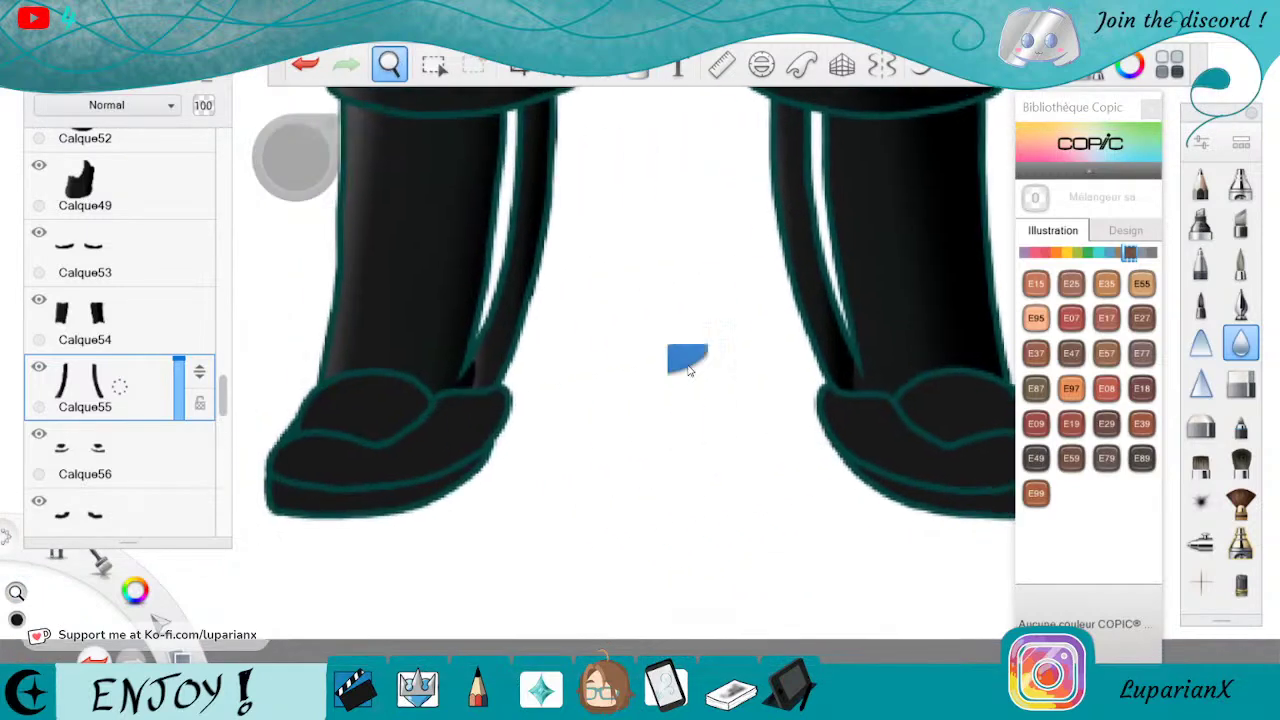
pyautogui.moveTo(694, 305); pyautogui.dragTo(689, 330)
pyautogui.click(719, 287)
pyautogui.click(131, 458)
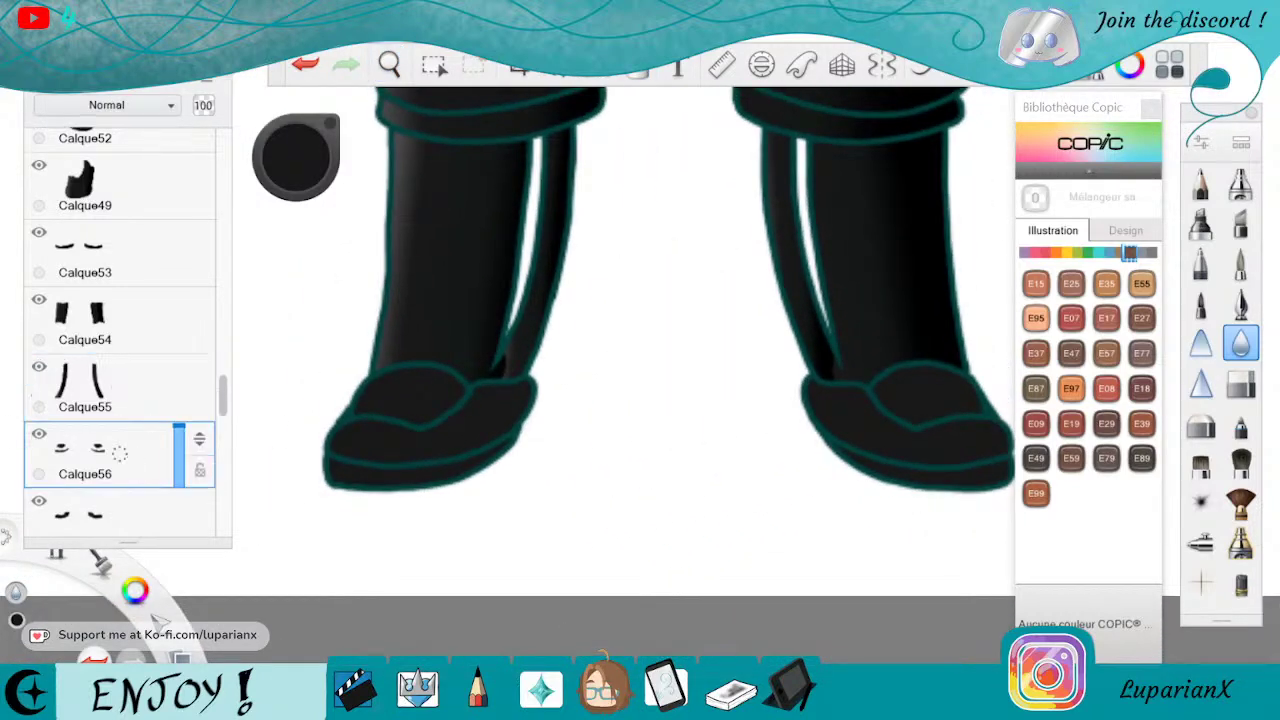
pyautogui.click(635, 72)
pyautogui.click(404, 403)
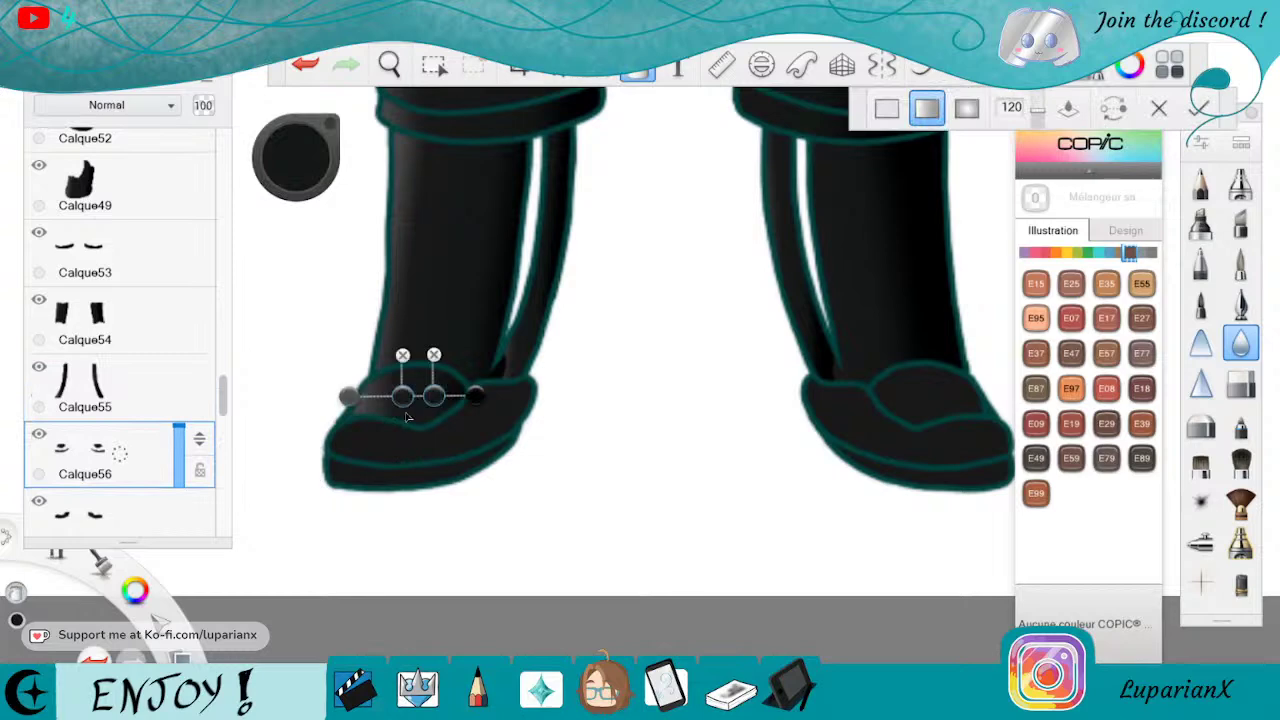
pyautogui.moveTo(474, 395); pyautogui.dragTo(447, 418)
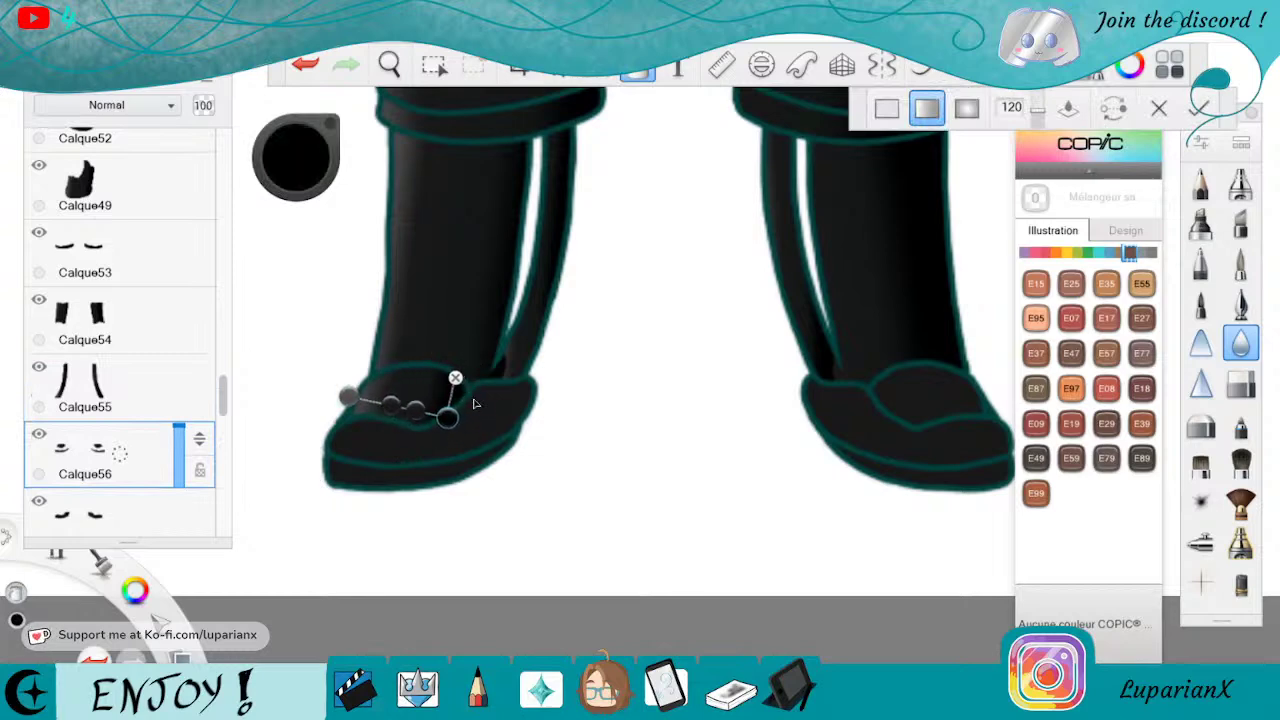
pyautogui.moveTo(343, 388); pyautogui.dragTo(351, 375)
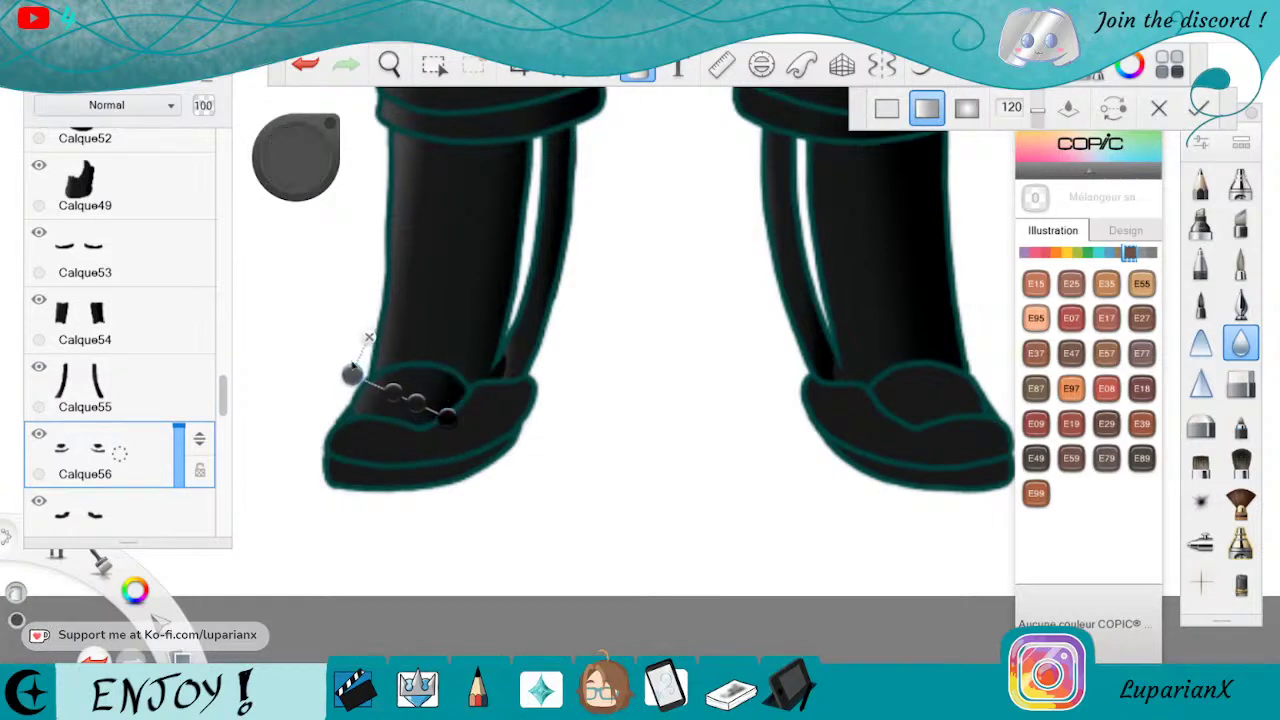
pyautogui.click(637, 72)
# Shade the mug-side shoe's sole with a linear gradient, light at the toe and black towards the inner end, shortening its stops
pyautogui.click(637, 72)
pyautogui.click(411, 483)
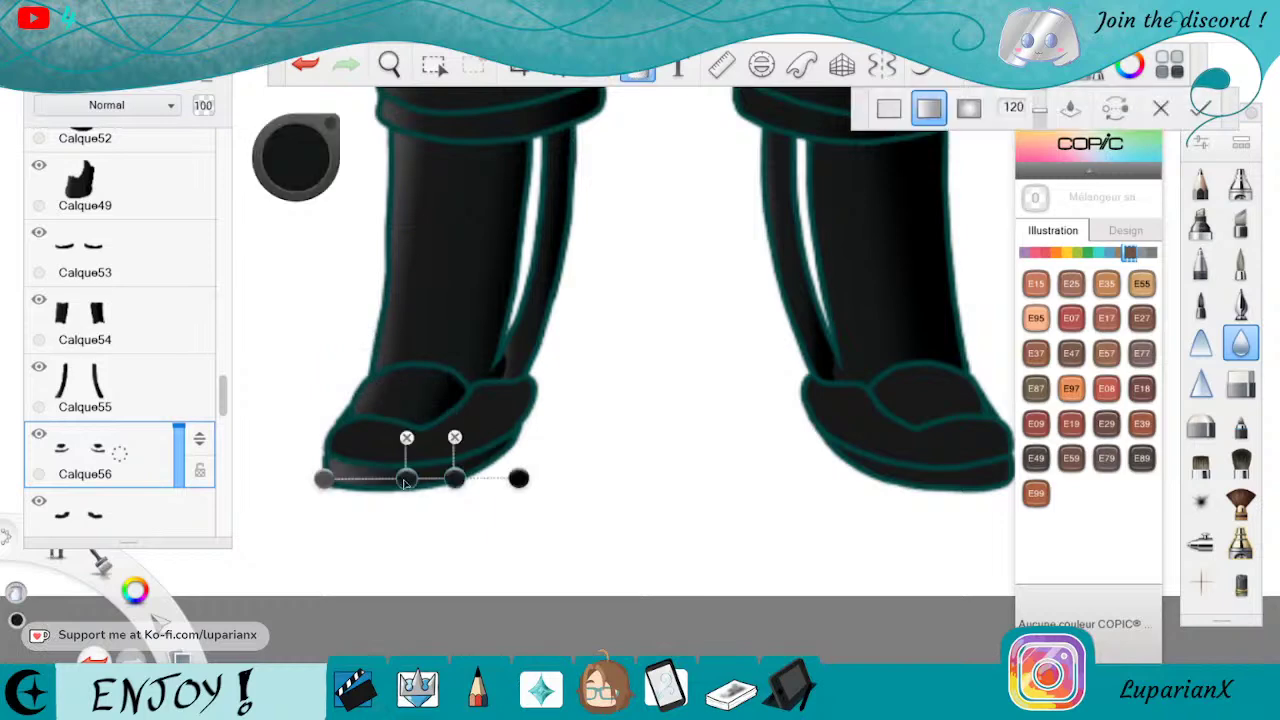
pyautogui.moveTo(405, 480); pyautogui.dragTo(371, 478)
pyautogui.moveTo(518, 479); pyautogui.dragTo(480, 478)
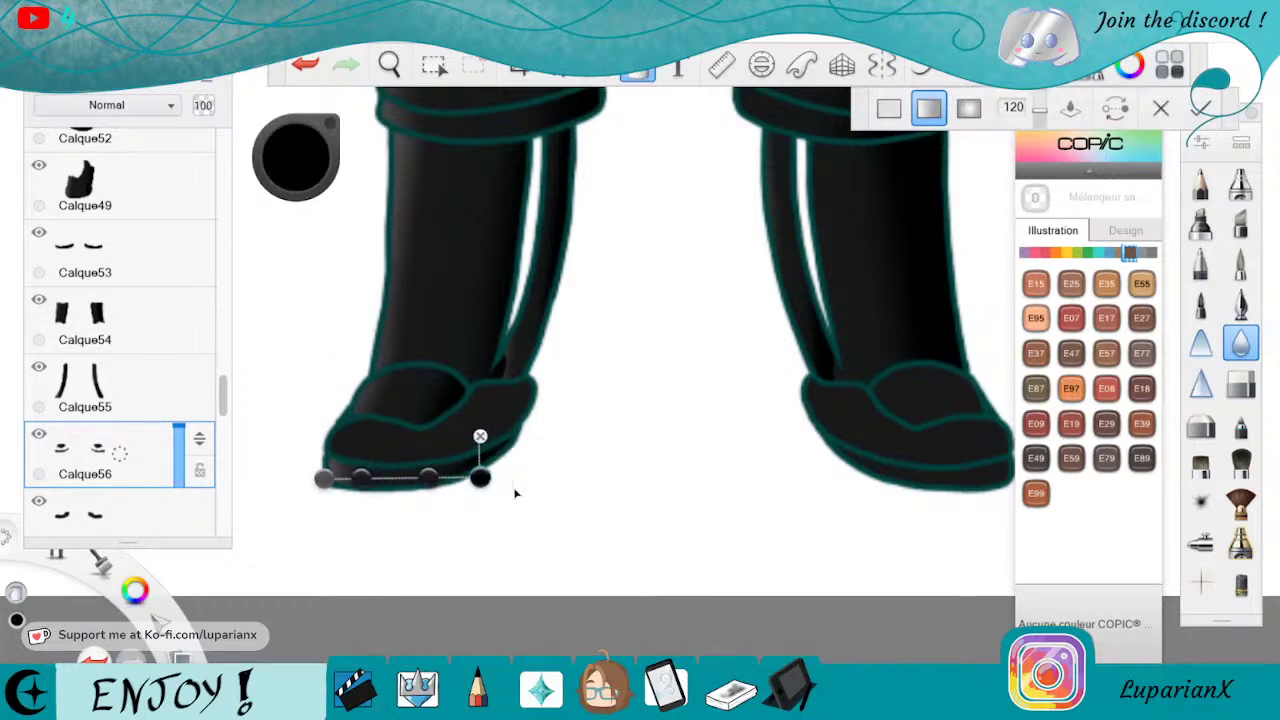
pyautogui.click(637, 72)
# On Calque57, shade the mug-side shoe's main body with a linear gradient, light at the toe and black at the inner side
pyautogui.click(158, 511)
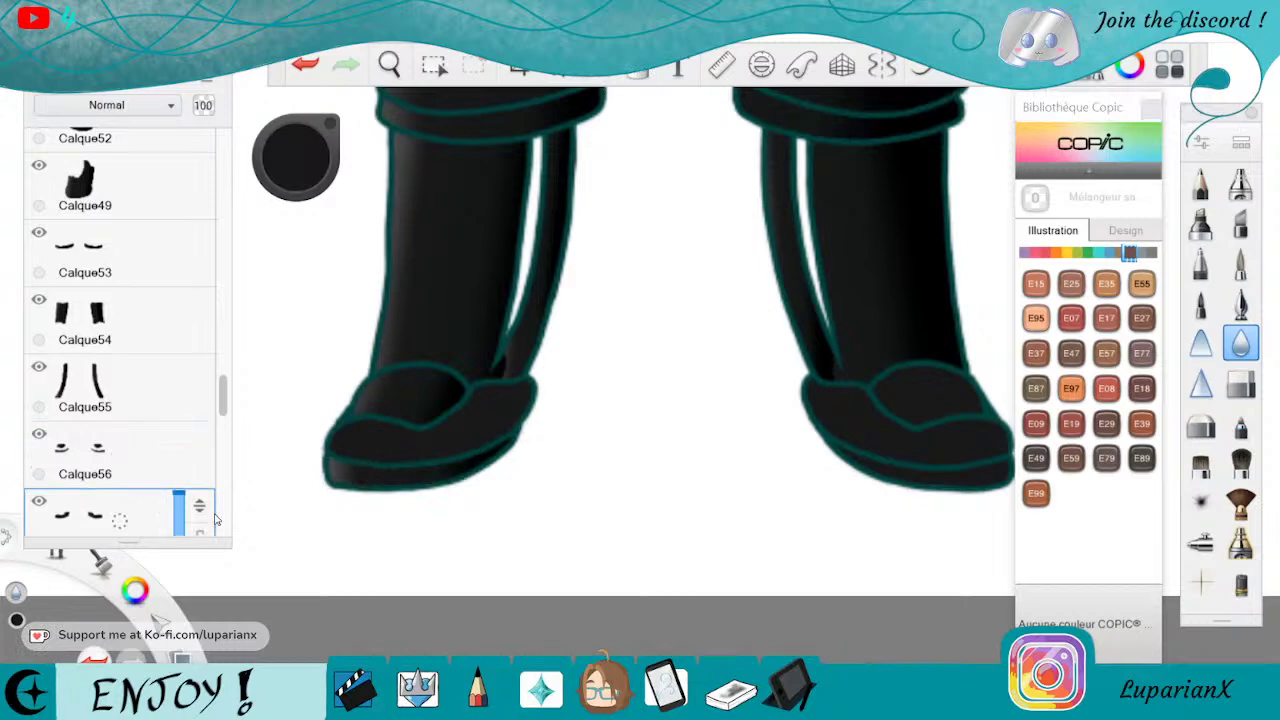
pyautogui.click(638, 71)
pyautogui.click(445, 435)
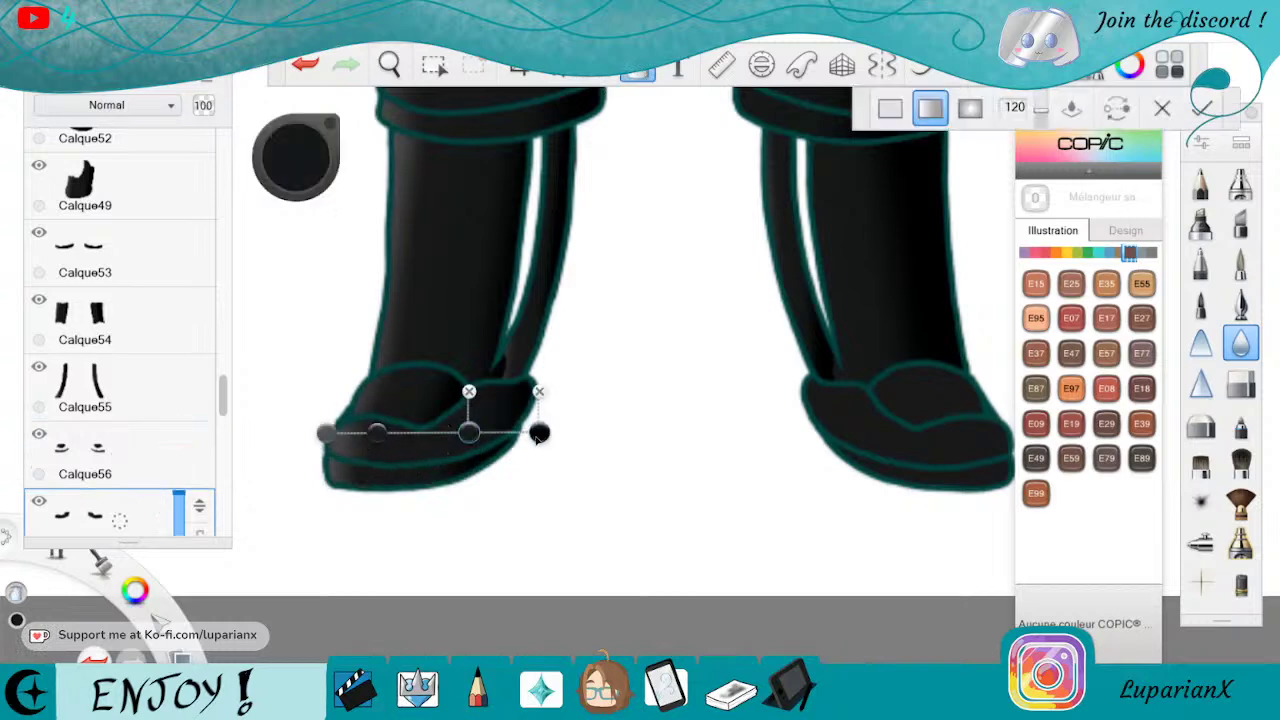
pyautogui.moveTo(539, 432); pyautogui.dragTo(506, 428)
pyautogui.press('Return')
# Shade the other shoe's main body on Calque57 with a slanted linear gradient, light at the inner side and black at the toe
pyautogui.press('space')
pyautogui.moveTo(956, 363); pyautogui.dragTo(797, 359)
pyautogui.click(646, 71)
pyautogui.click(648, 72)
pyautogui.click(723, 426)
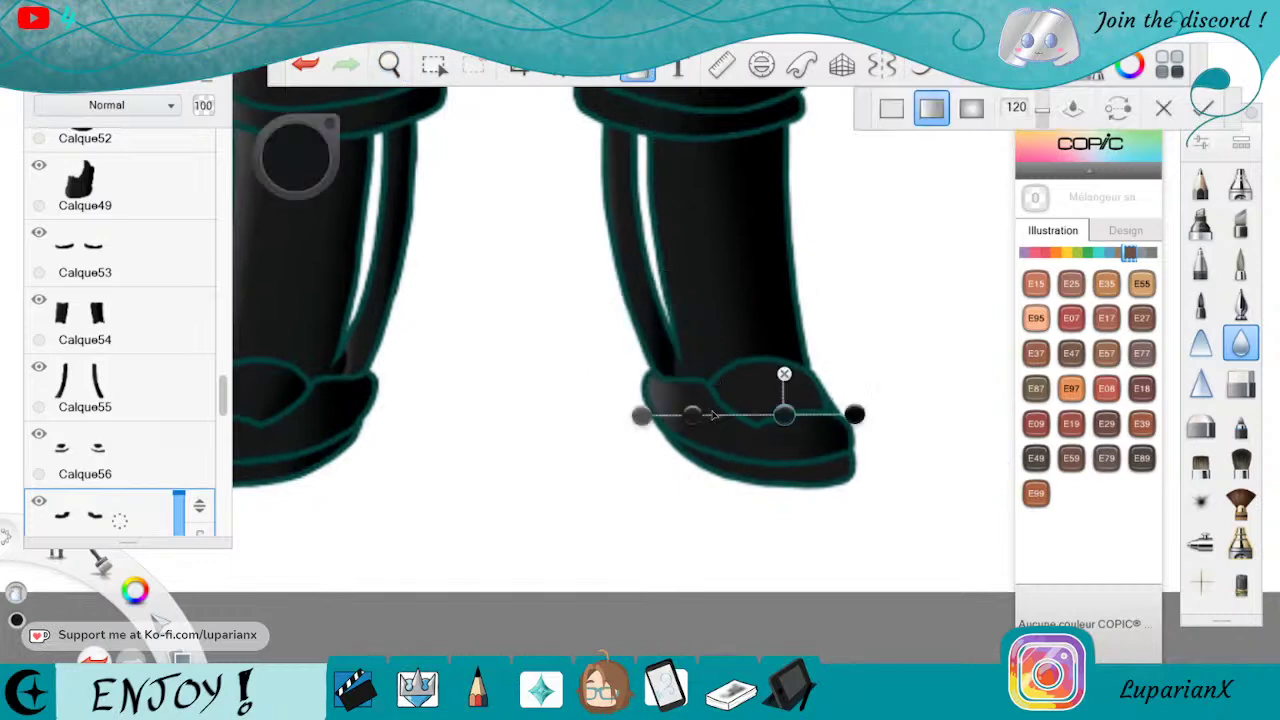
pyautogui.moveTo(853, 414); pyautogui.dragTo(826, 426)
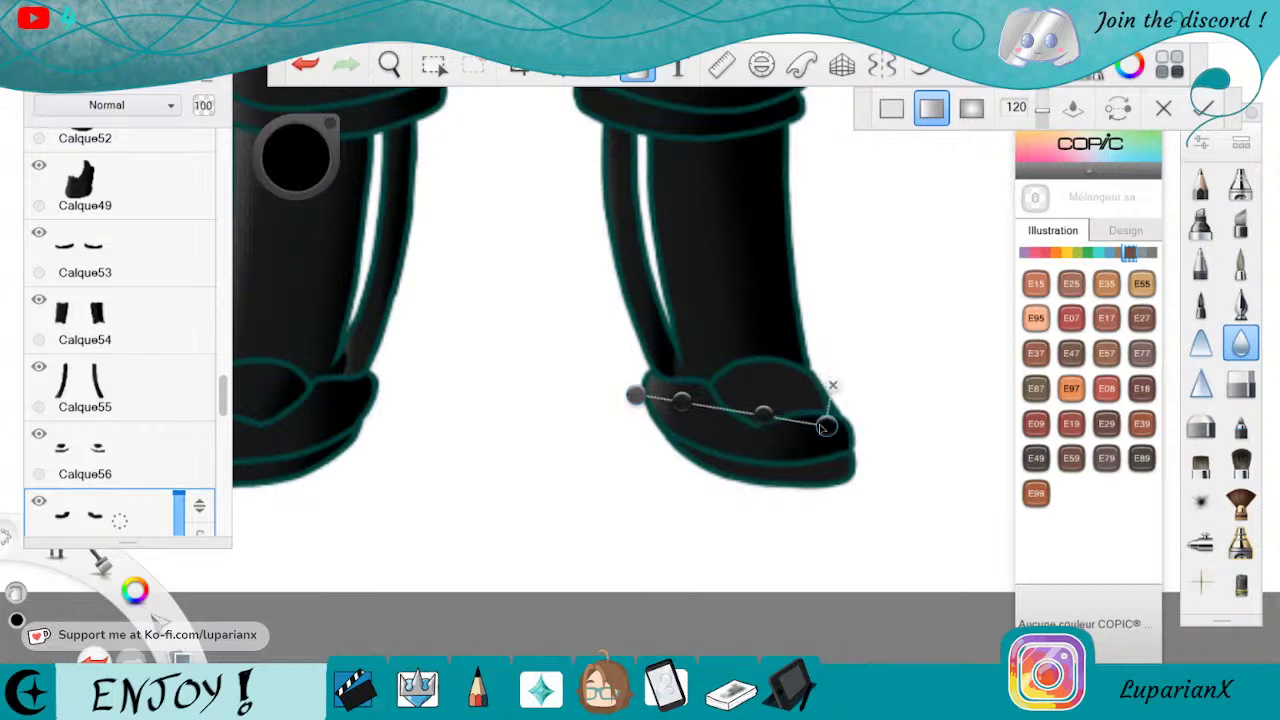
pyautogui.moveTo(635, 395); pyautogui.dragTo(614, 386)
pyautogui.click(762, 411)
pyautogui.moveTo(764, 412); pyautogui.dragTo(743, 410)
pyautogui.press('Return')
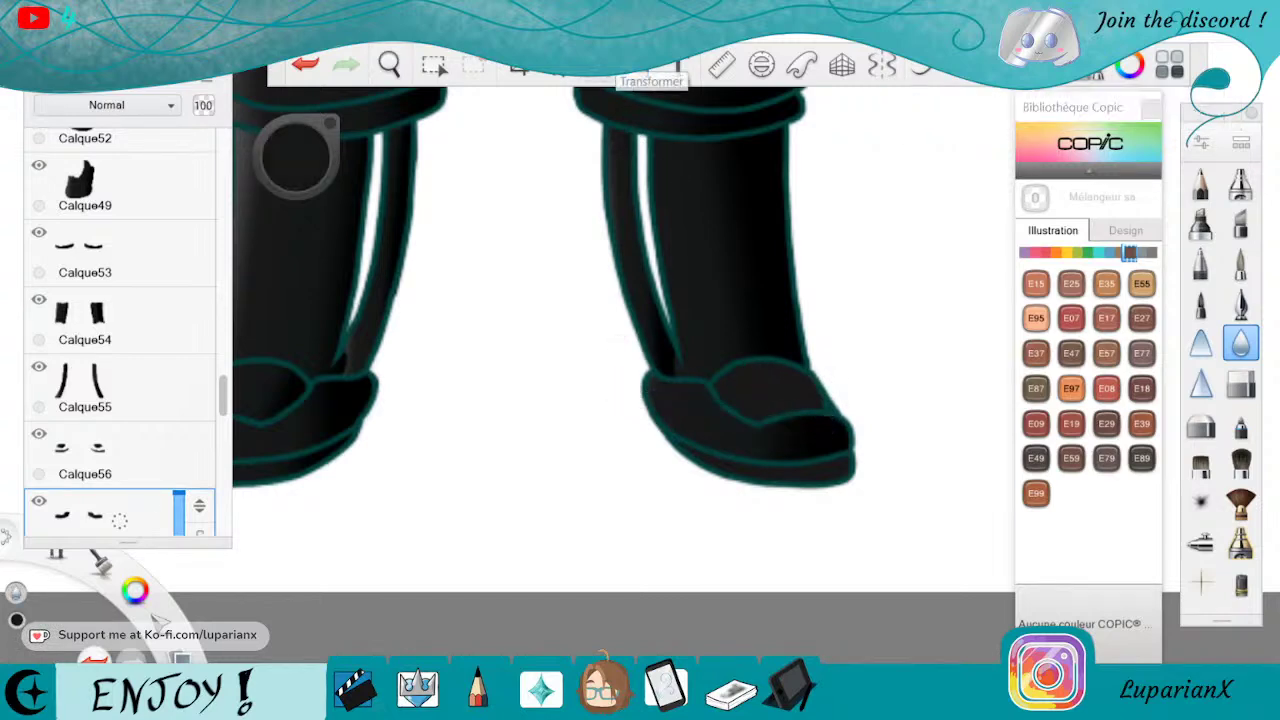
# On Calque56, shade the other shoe's rounded upper piece with a slanted linear gradient, light at the inner side and black at the outer edge
pyautogui.click(162, 438)
pyautogui.click(637, 68)
pyautogui.click(770, 402)
pyautogui.moveTo(711, 391); pyautogui.dragTo(662, 423)
pyautogui.moveTo(832, 391); pyautogui.dragTo(791, 385)
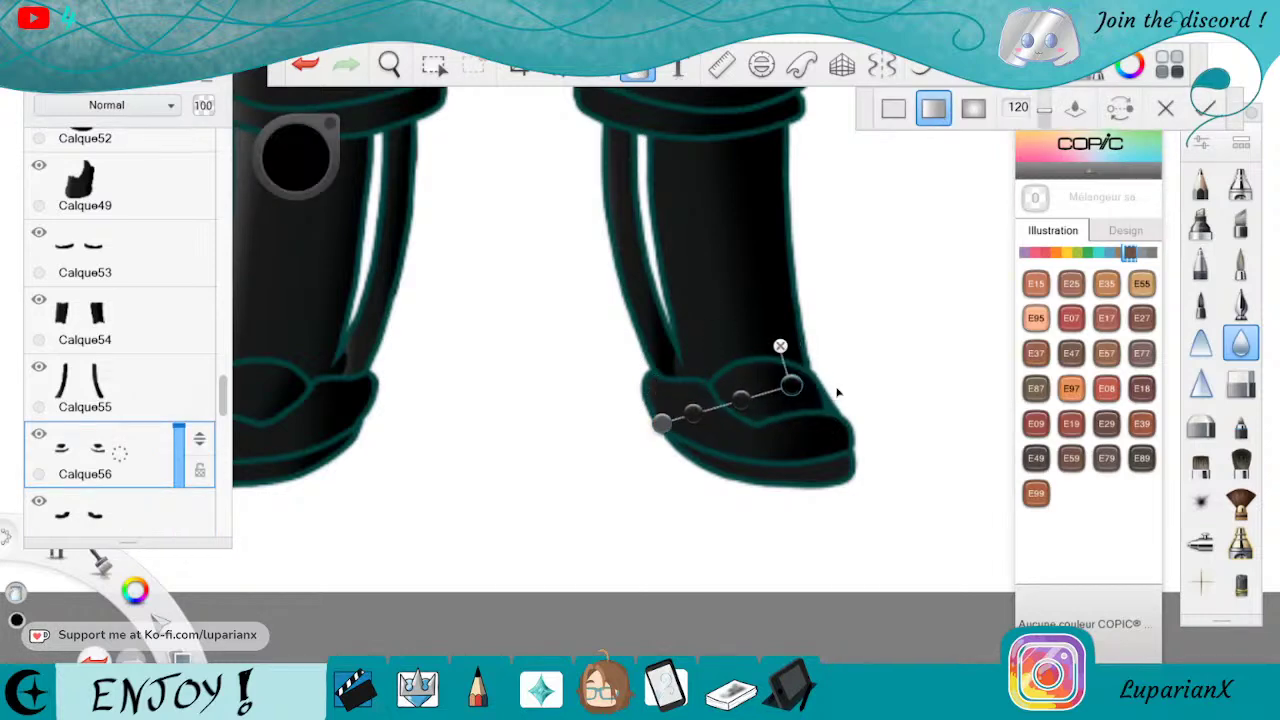
pyautogui.click(640, 72)
# Shade the other shoe's sole with a linear gradient, light at the inner end and black at the toe
pyautogui.click(637, 68)
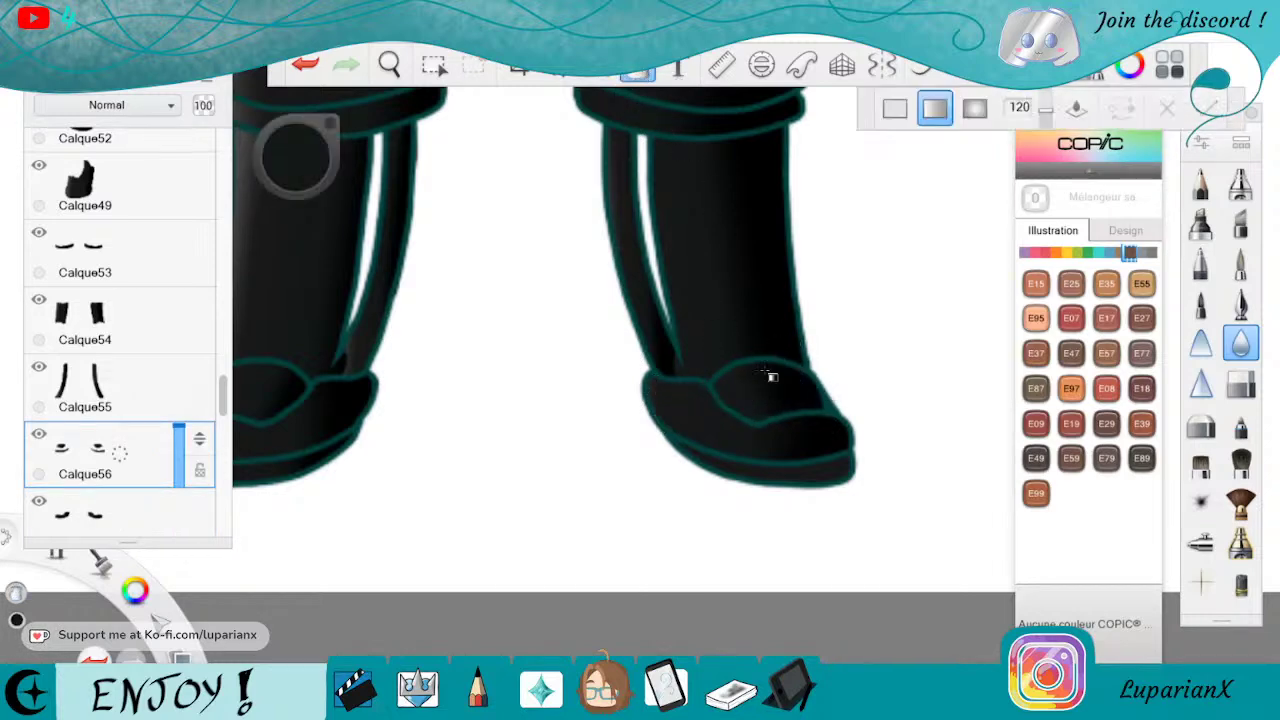
pyautogui.click(790, 480)
pyautogui.moveTo(668, 475); pyautogui.dragTo(648, 455)
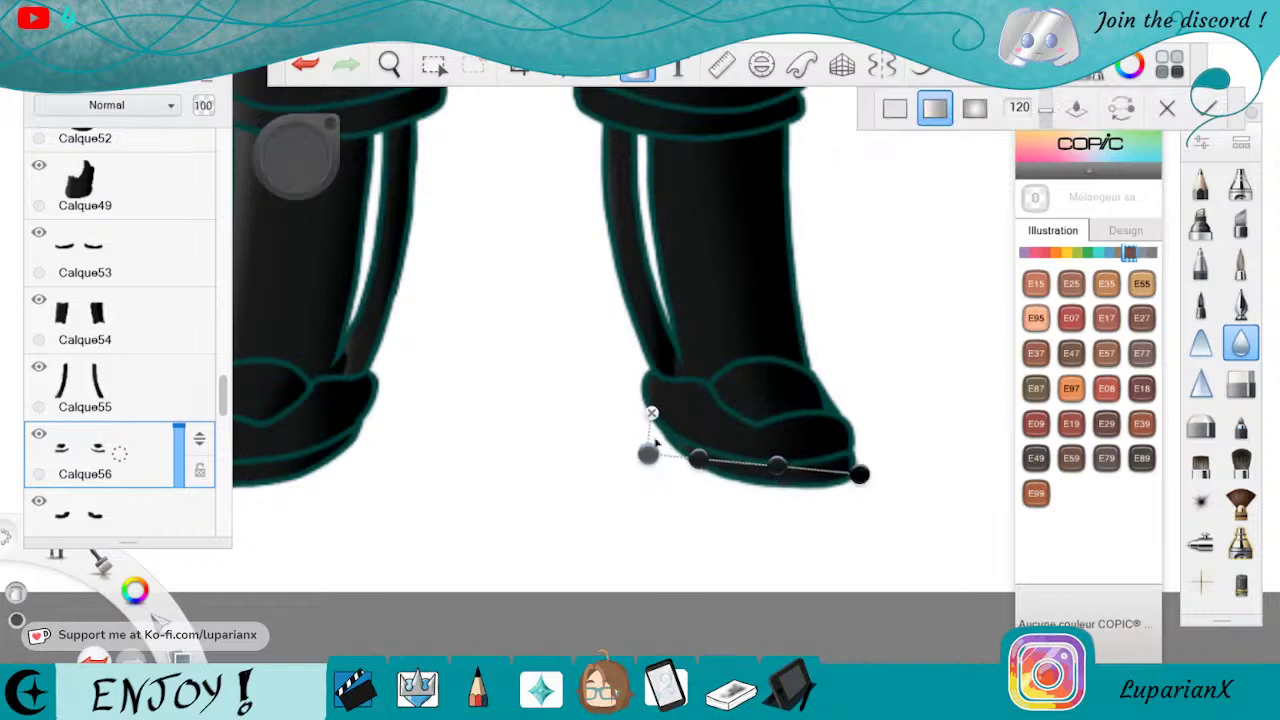
pyautogui.moveTo(860, 475); pyautogui.dragTo(846, 463)
pyautogui.press('Return')
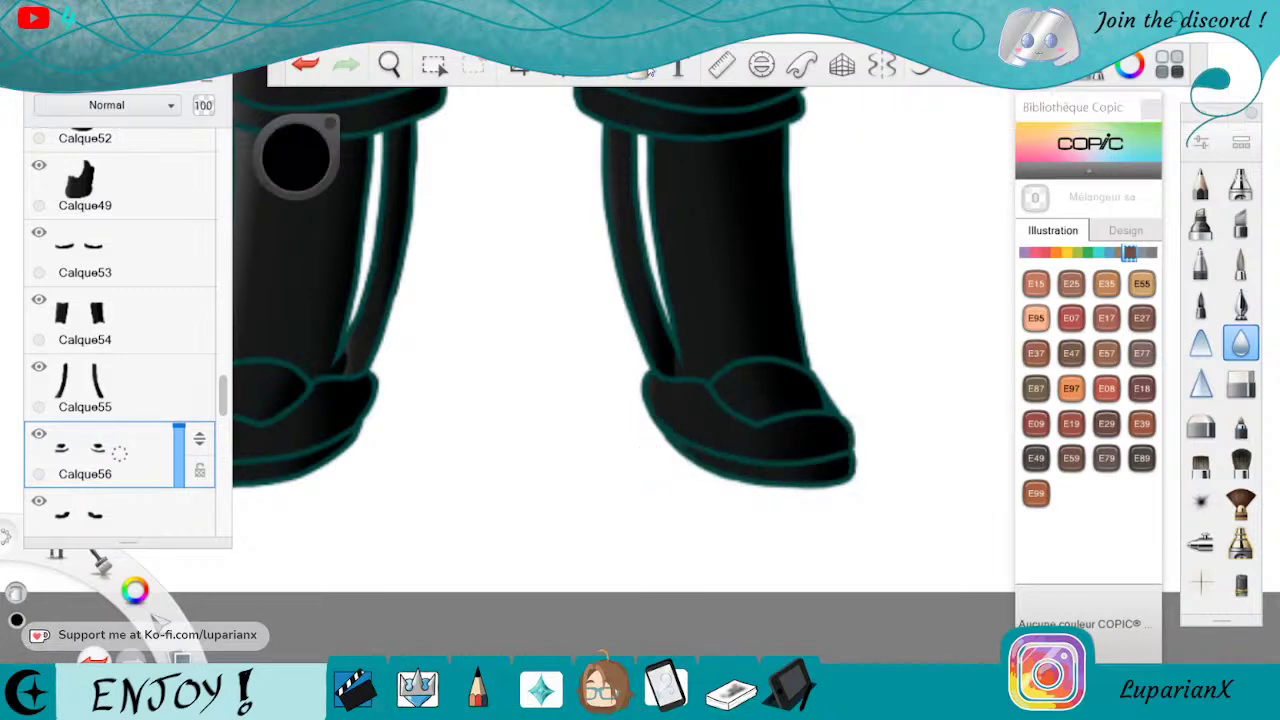
# On Calque58, shade the tiny piece at the outer edge of the other shoe with a slanted linear gradient, black at the outer end
pyautogui.moveTo(225, 403); pyautogui.dragTo(225, 414)
pyautogui.scroll(-1, 183, 391)
pyautogui.click(149, 428)
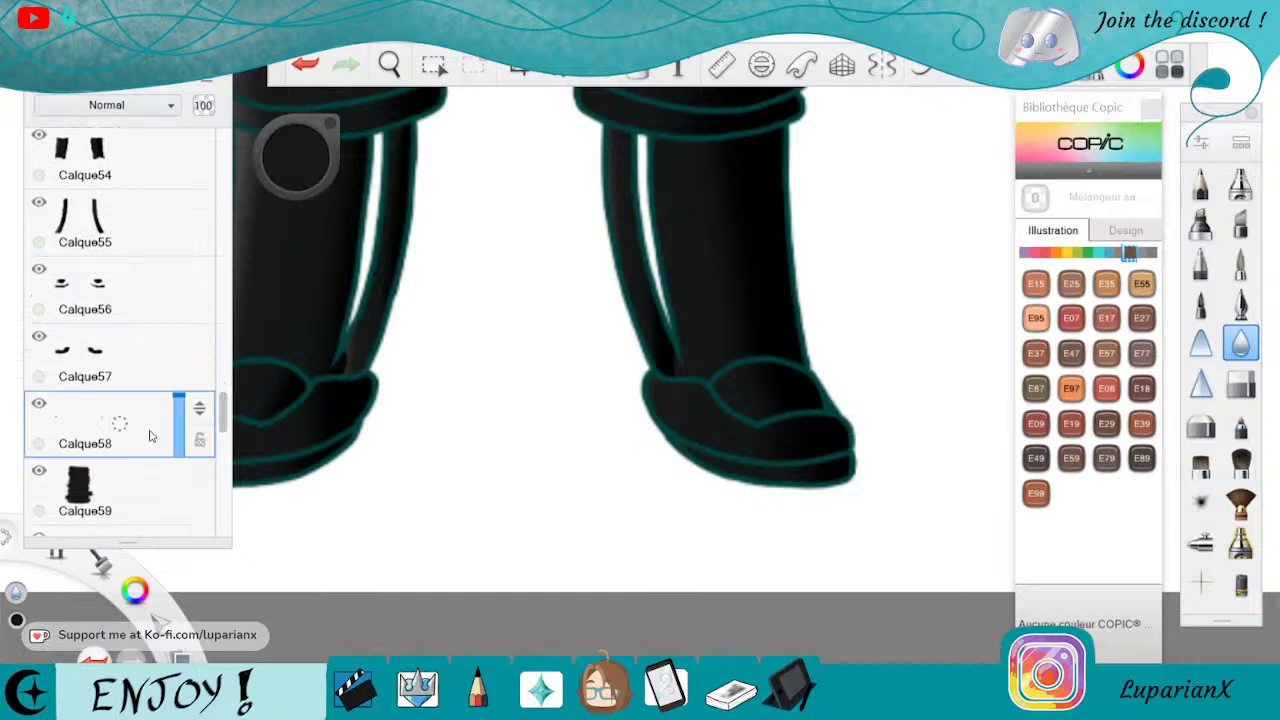
pyautogui.click(637, 68)
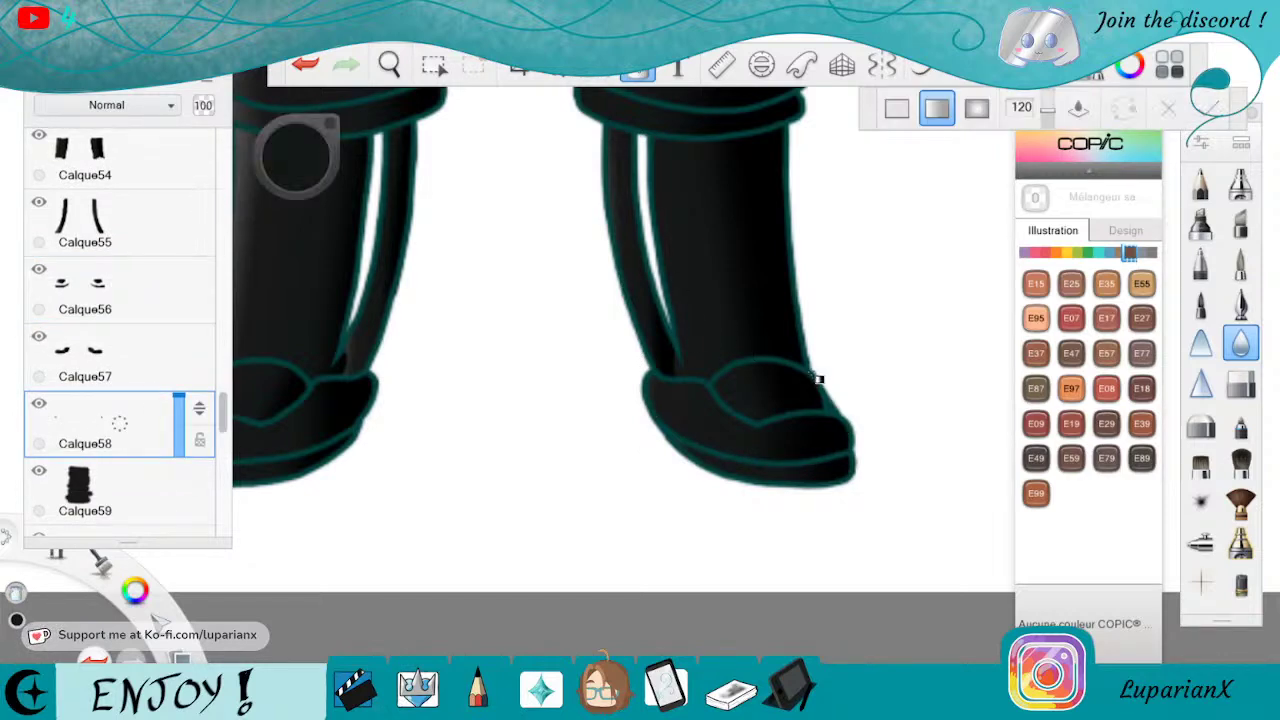
pyautogui.click(834, 412)
pyautogui.moveTo(842, 406); pyautogui.dragTo(650, 451)
pyautogui.click(887, 375)
pyautogui.moveTo(888, 375); pyautogui.dragTo(823, 407)
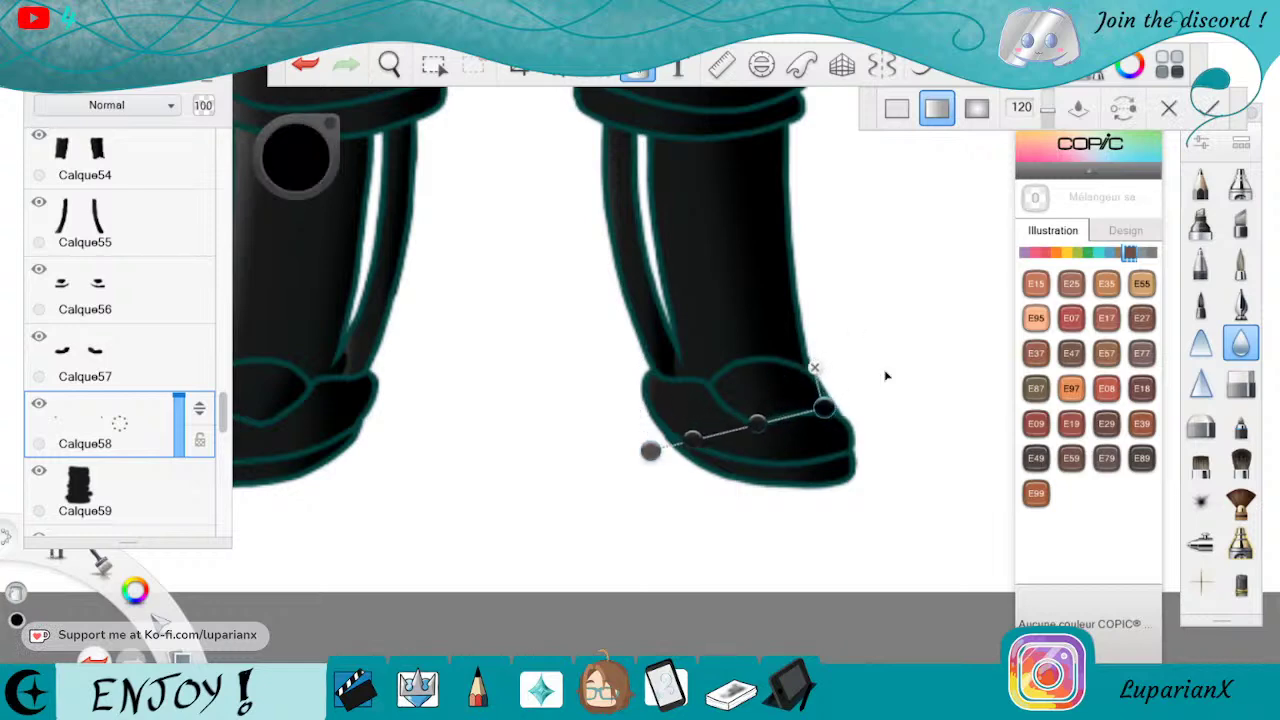
pyautogui.click(642, 74)
# Shade the matching tiny Calque58 piece on the mug-side shoe with a slanted linear gradient
pyautogui.click(389, 66)
pyautogui.moveTo(344, 400); pyautogui.dragTo(660, 408)
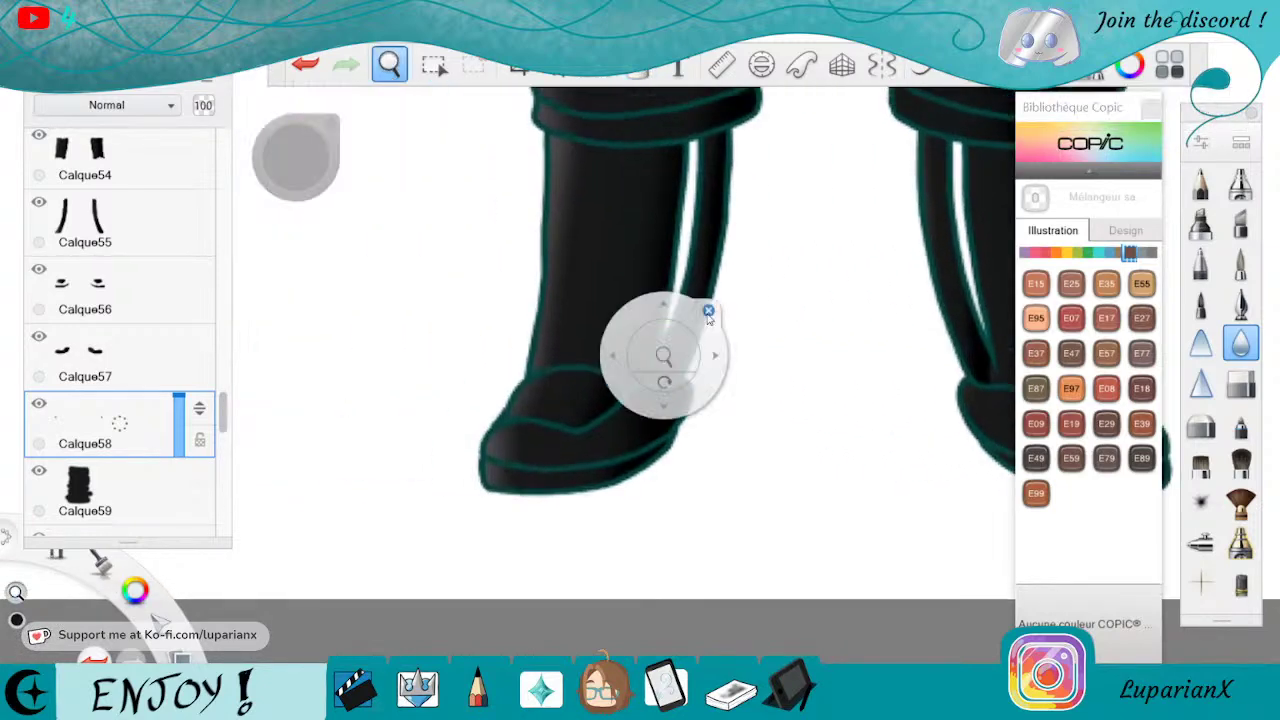
pyautogui.click(655, 80)
pyautogui.click(637, 69)
pyautogui.moveTo(495, 416); pyautogui.dragTo(640, 458)
pyautogui.click(644, 73)
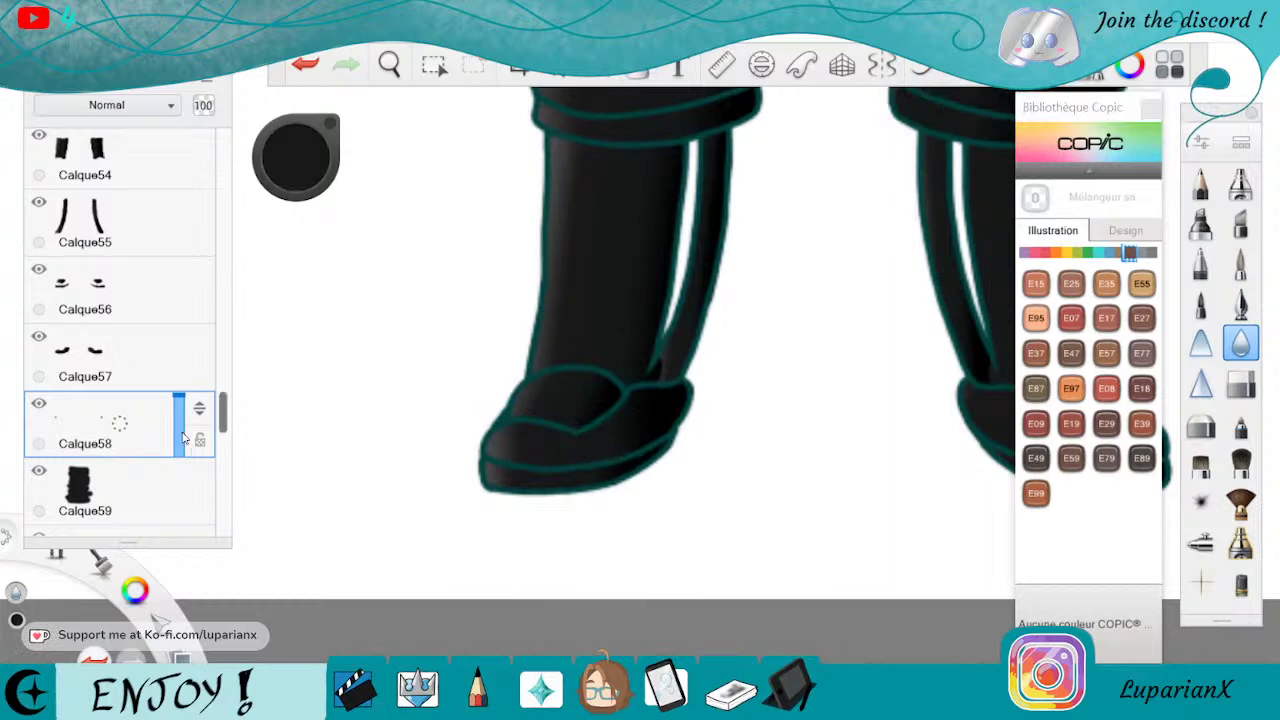
# On Calque36, shade the narrow upper sleeve above the large cuff with a slanted linear gradient, light towards the jacket and dark outward
pyautogui.click(167, 489)
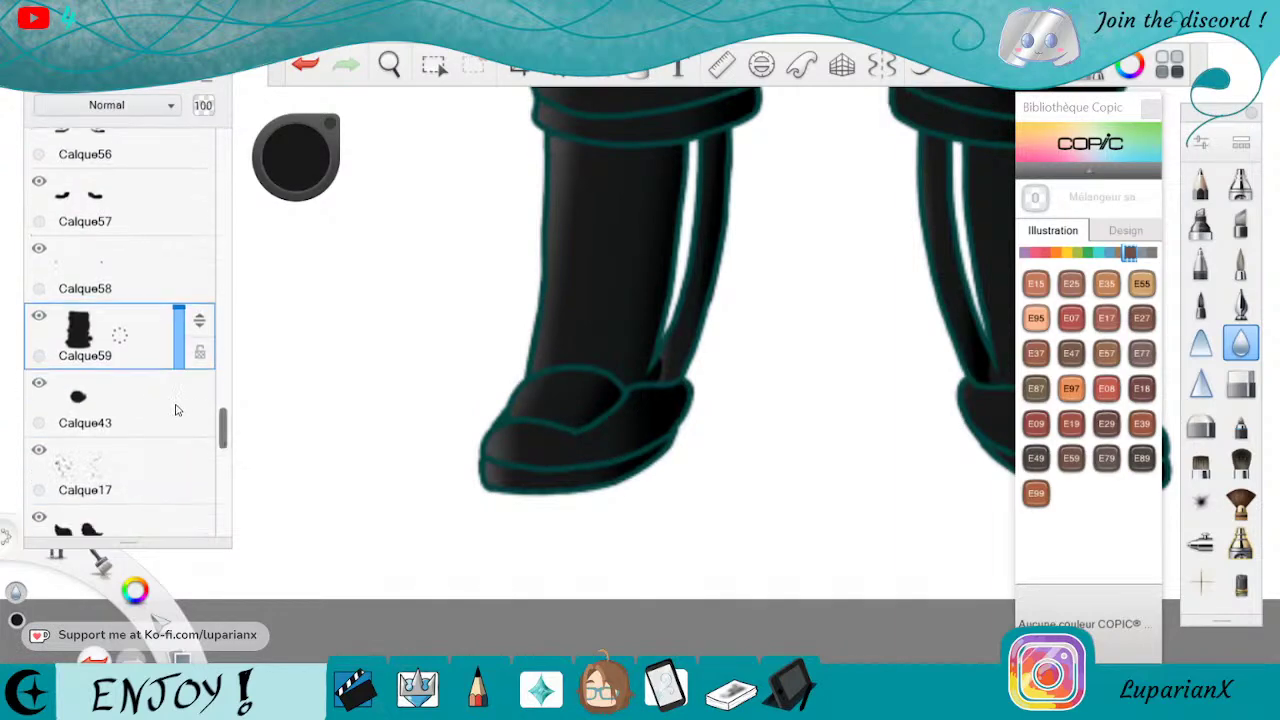
pyautogui.moveTo(222, 418); pyautogui.dragTo(222, 329)
pyautogui.click(159, 330)
pyautogui.click(389, 64)
pyautogui.scroll(-4, 437, 141)
pyautogui.moveTo(722, 144); pyautogui.dragTo(600, 590)
pyautogui.moveTo(609, 427); pyautogui.dragTo(637, 545)
pyautogui.moveTo(665, 496); pyautogui.dragTo(717, 463)
pyautogui.click(637, 70)
pyautogui.click(684, 385)
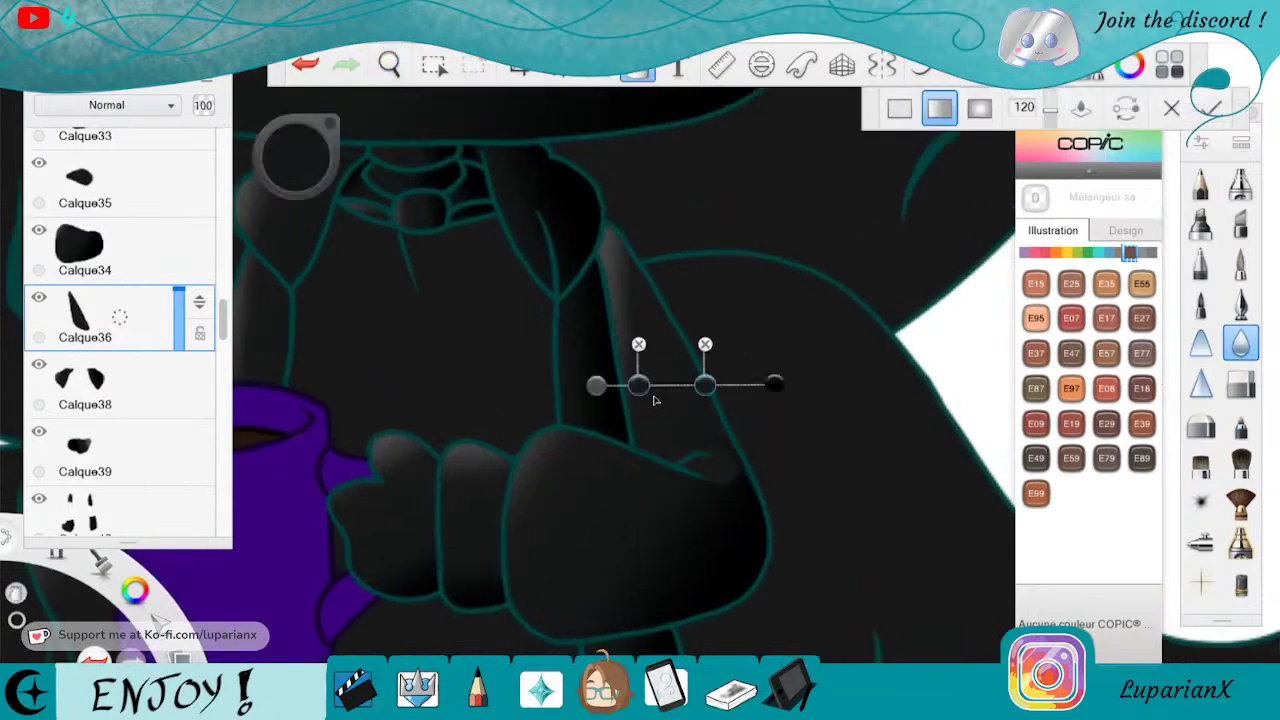
pyautogui.moveTo(595, 385); pyautogui.dragTo(564, 440)
pyautogui.moveTo(775, 384); pyautogui.dragTo(653, 410)
# Tighten the upper sleeve gradient by moving its light end towards the sleeve and its middle stop inward
pyautogui.click(597, 428)
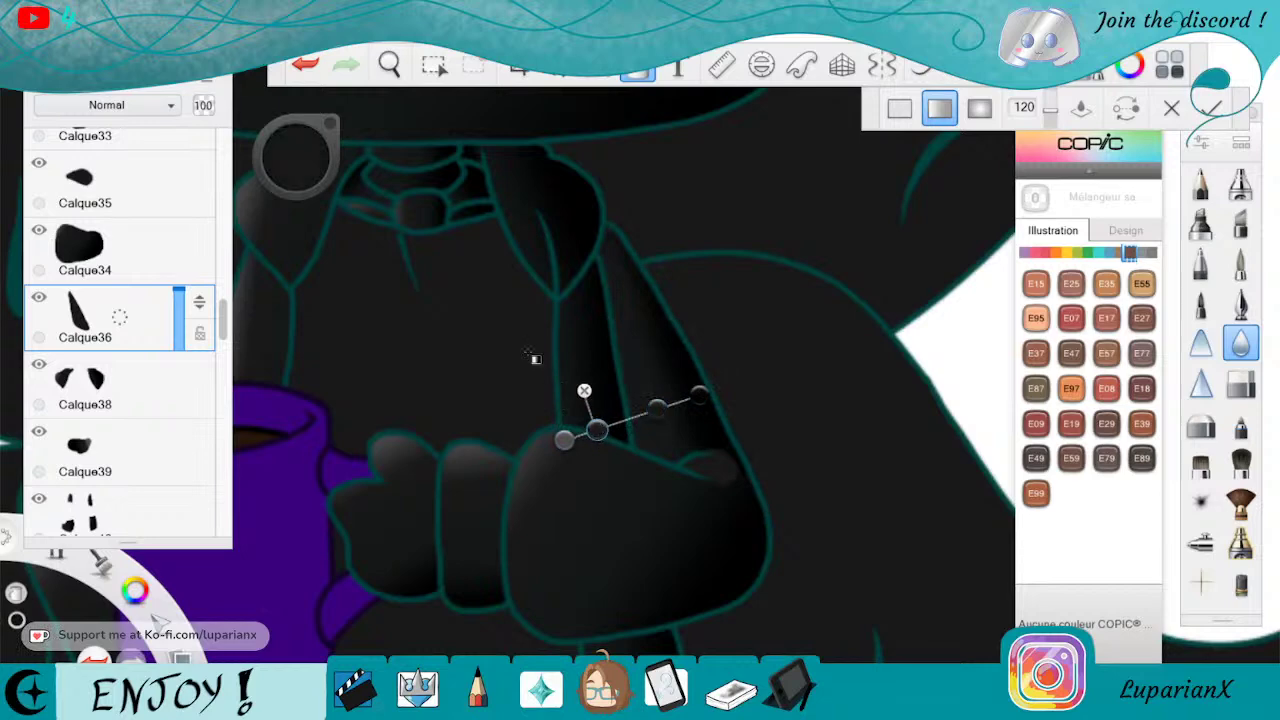
pyautogui.click(564, 440)
pyautogui.moveTo(564, 440); pyautogui.dragTo(601, 418)
pyautogui.click(700, 395)
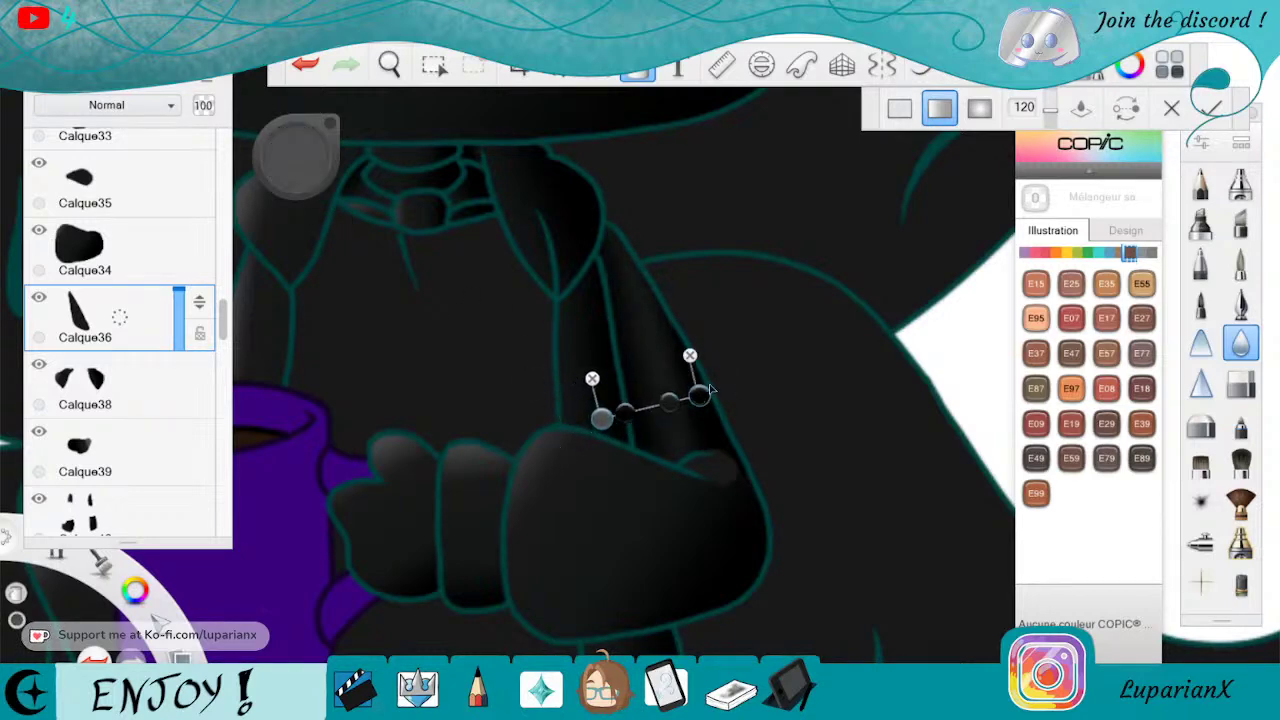
pyautogui.click(673, 397)
pyautogui.moveTo(705, 394); pyautogui.dragTo(666, 400)
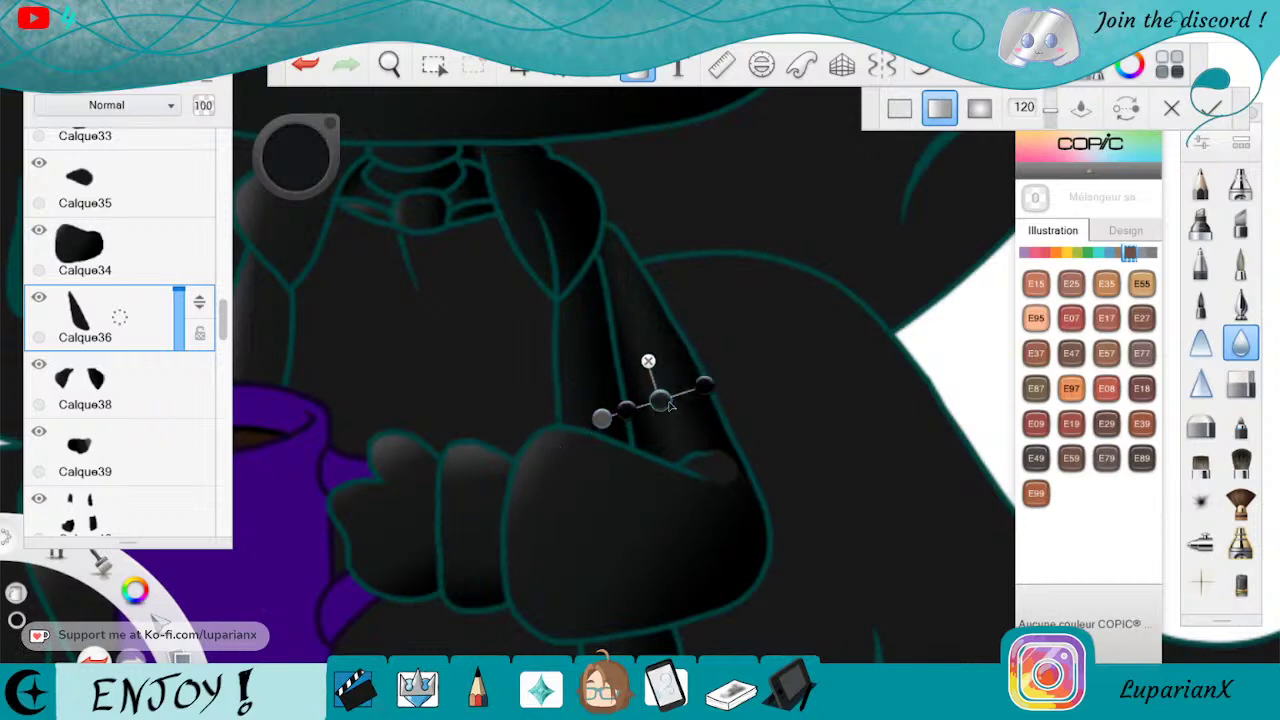
# Try different dark shades on the upper sleeve gradient's middle stop, undoing the last colour change
pyautogui.moveTo(300, 152); pyautogui.dragTo(298, 145)
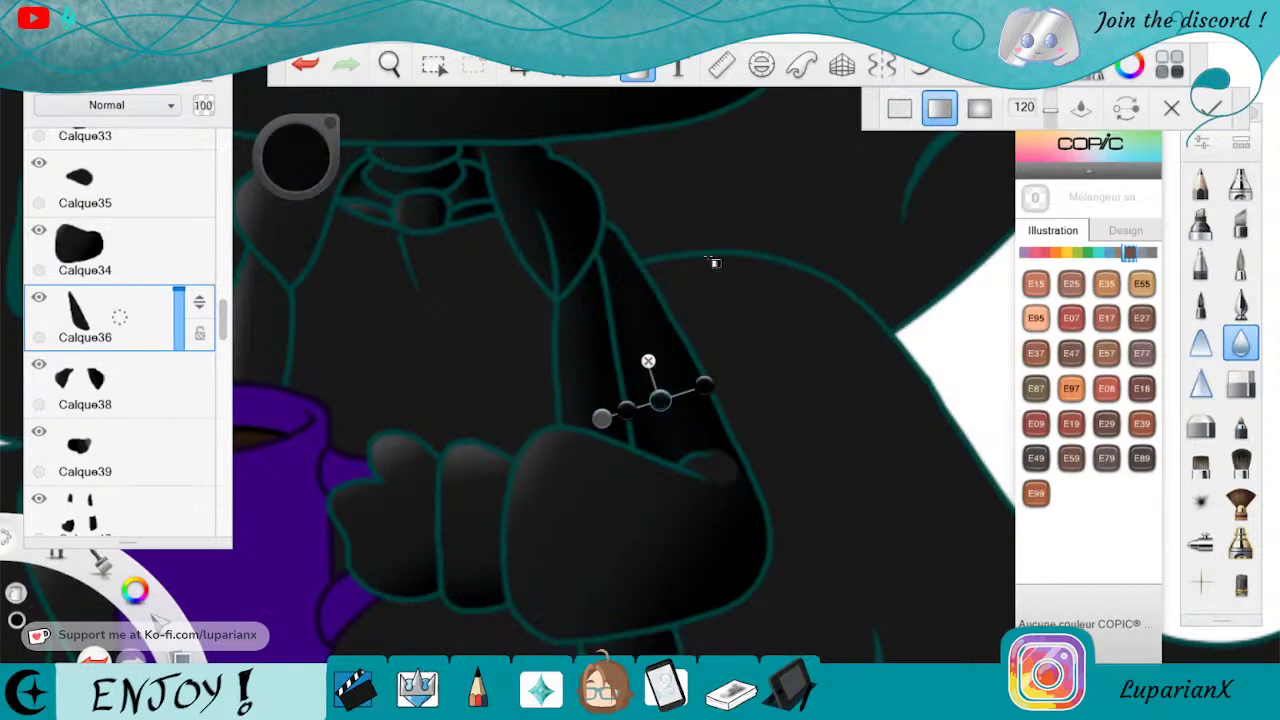
pyautogui.click(298, 165)
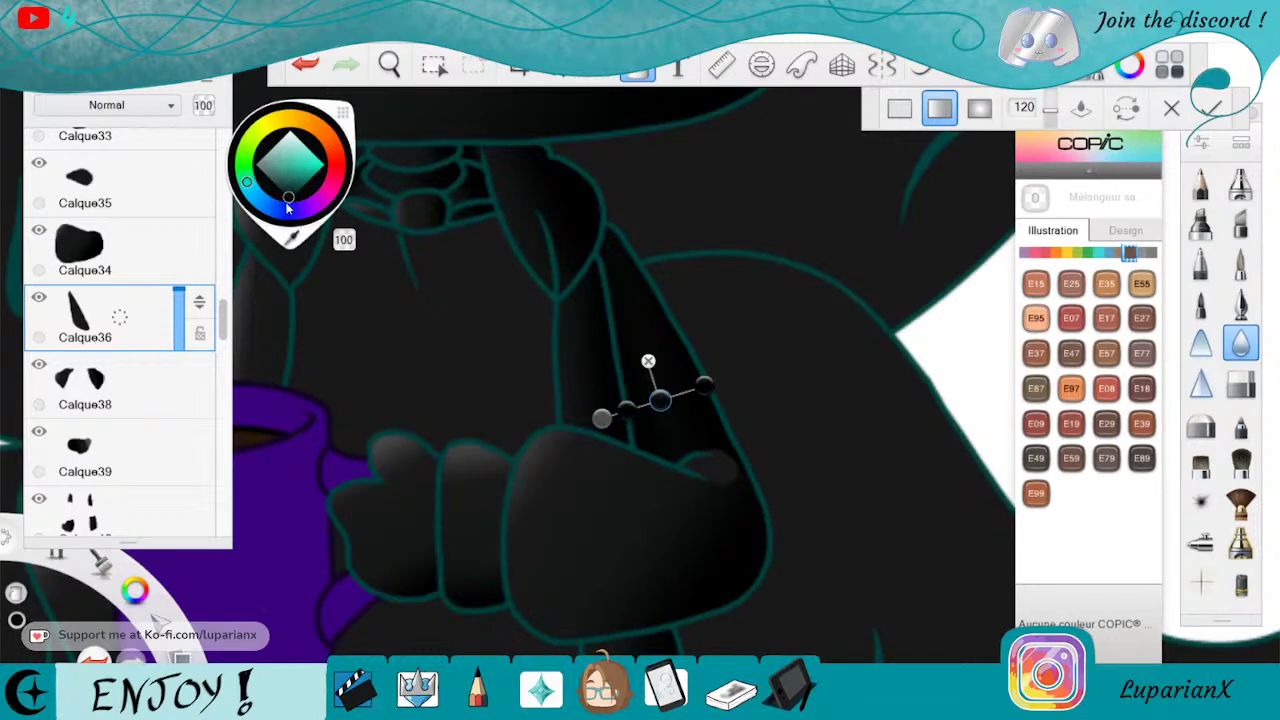
pyautogui.moveTo(287, 196); pyautogui.dragTo(287, 194)
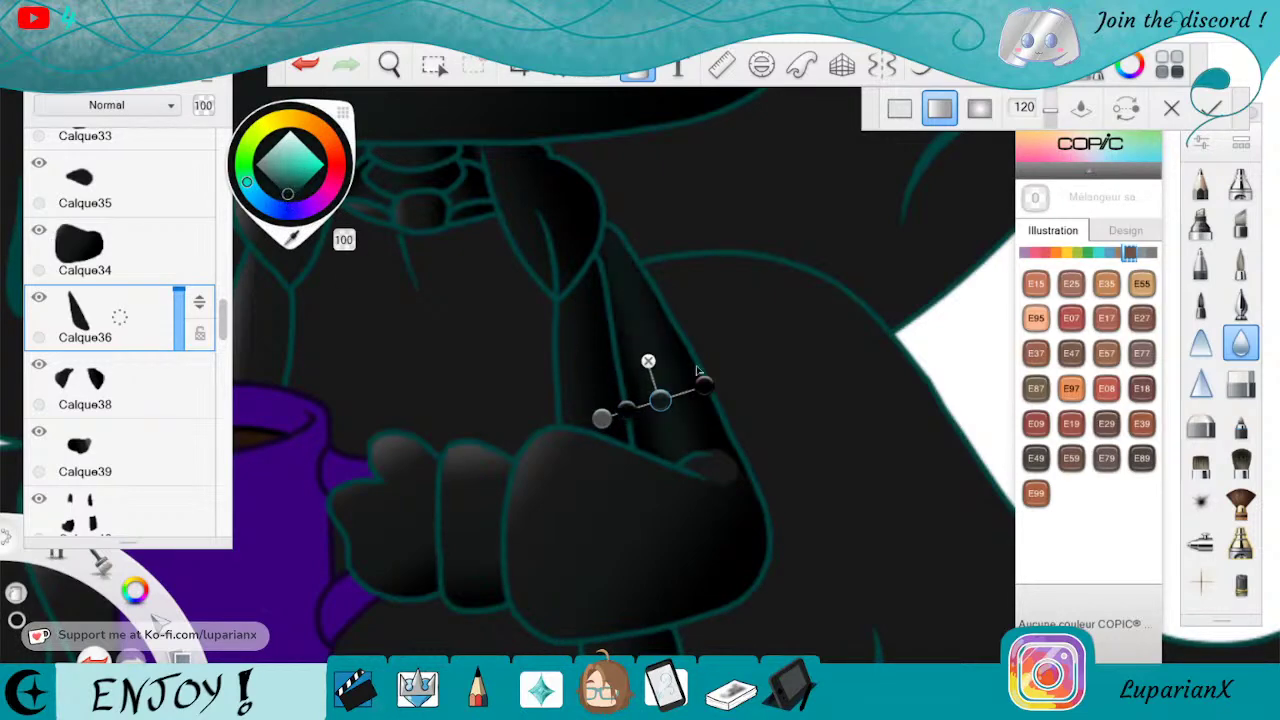
pyautogui.click(306, 64)
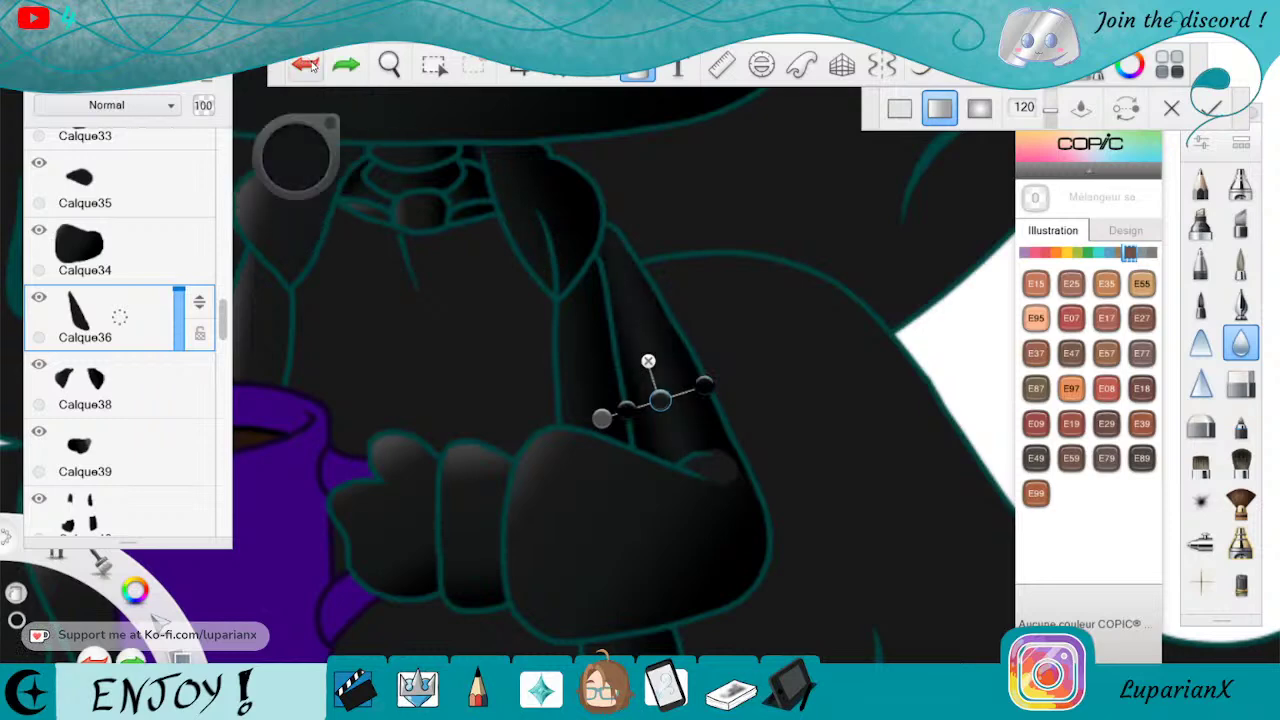
# Move the upper sleeve gradient's light end slightly towards the jacket, fine-tune the remaining stops and apply the gradient
pyautogui.click(600, 425)
pyautogui.moveTo(600, 420)
pyautogui.mouseDown()
pyautogui.moveTo(588, 412)
pyautogui.moveTo(595, 421)
pyautogui.mouseUp()
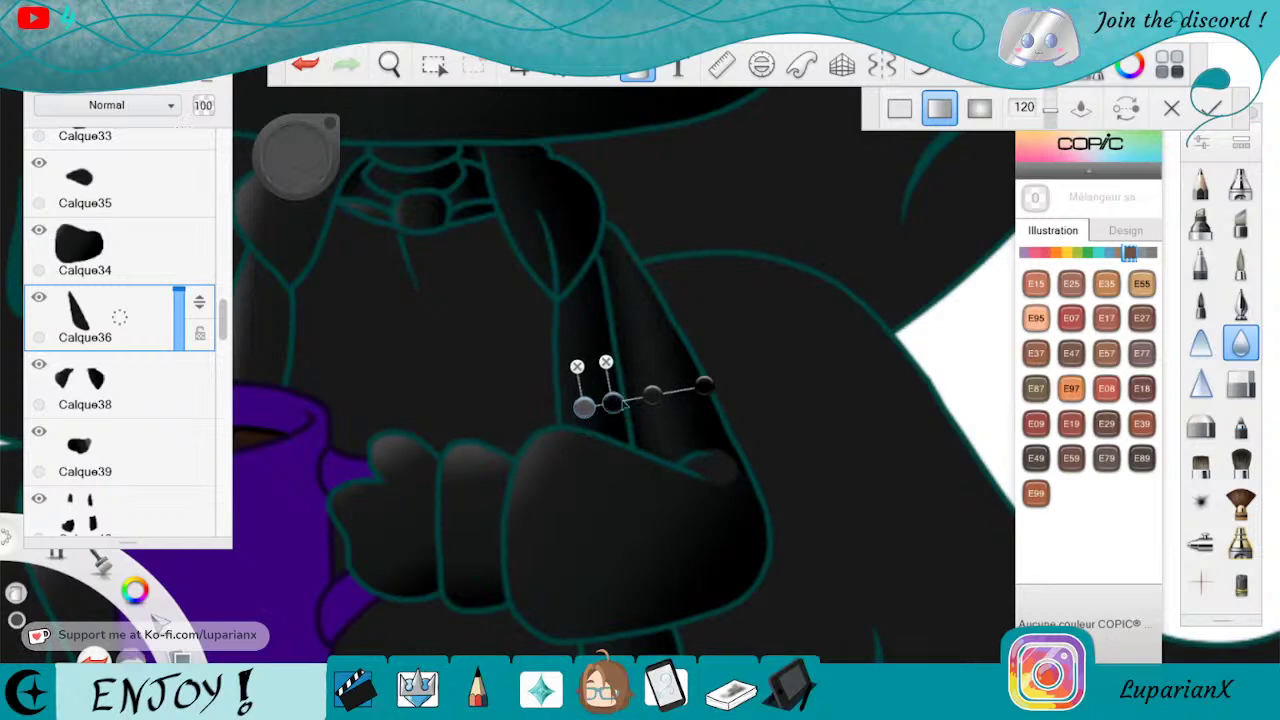
pyautogui.click(654, 398)
pyautogui.click(702, 390)
pyautogui.click(655, 394)
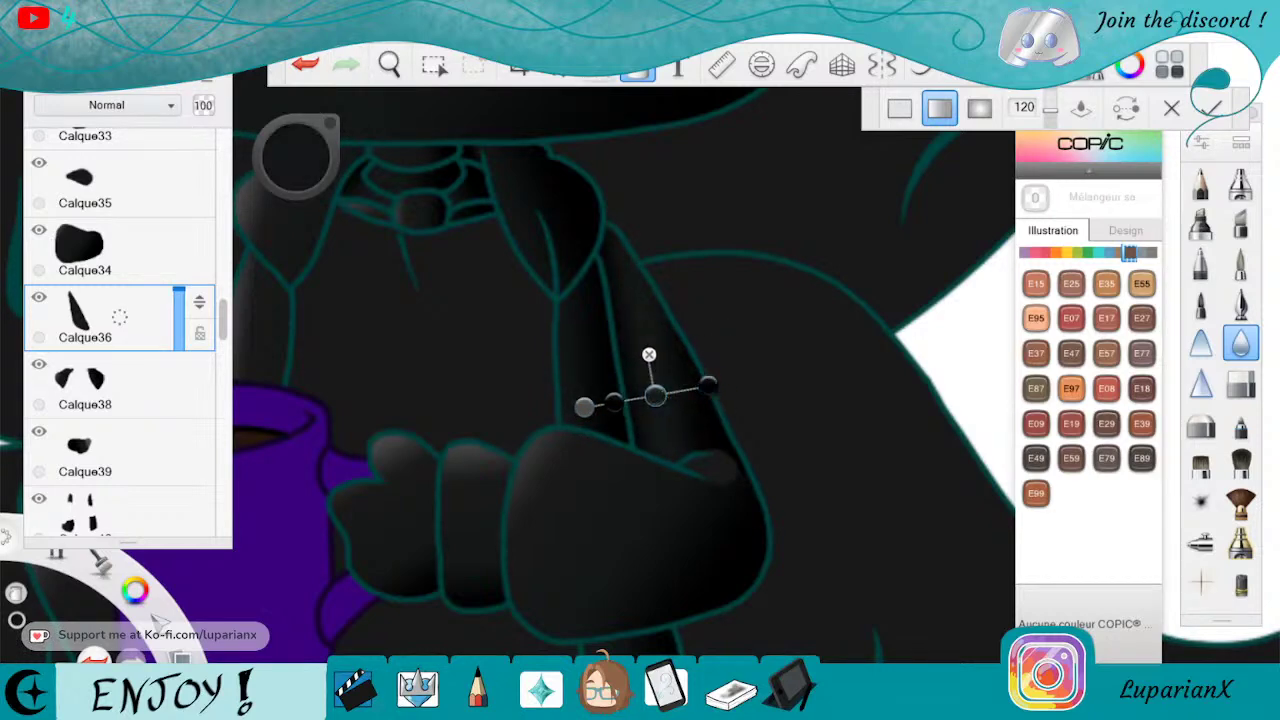
pyautogui.press('Return')
# On Calque35, shade the small fold at the elbow with a slanted linear gradient, light at its inner end and dark outward, undoing the last change
pyautogui.click(166, 257)
pyautogui.click(154, 182)
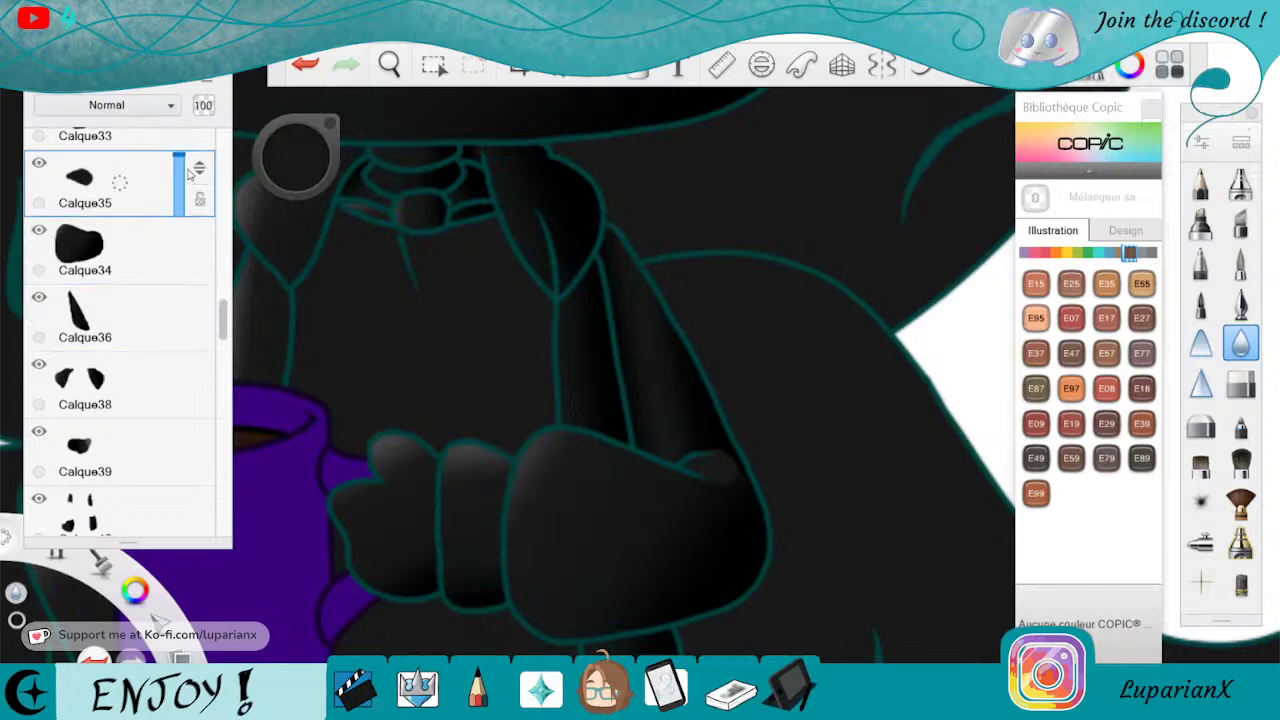
pyautogui.click(639, 70)
pyautogui.click(716, 468)
pyautogui.moveTo(743, 463); pyautogui.dragTo(727, 550)
pyautogui.moveTo(679, 463); pyautogui.dragTo(687, 449)
pyautogui.moveTo(727, 550); pyautogui.dragTo(810, 567)
pyautogui.moveTo(687, 449); pyautogui.dragTo(673, 464)
pyautogui.click(808, 567)
pyautogui.moveTo(808, 567)
pyautogui.mouseDown()
pyautogui.moveTo(829, 529)
pyautogui.moveTo(852, 537)
pyautogui.mouseUp()
pyautogui.click(1213, 108)
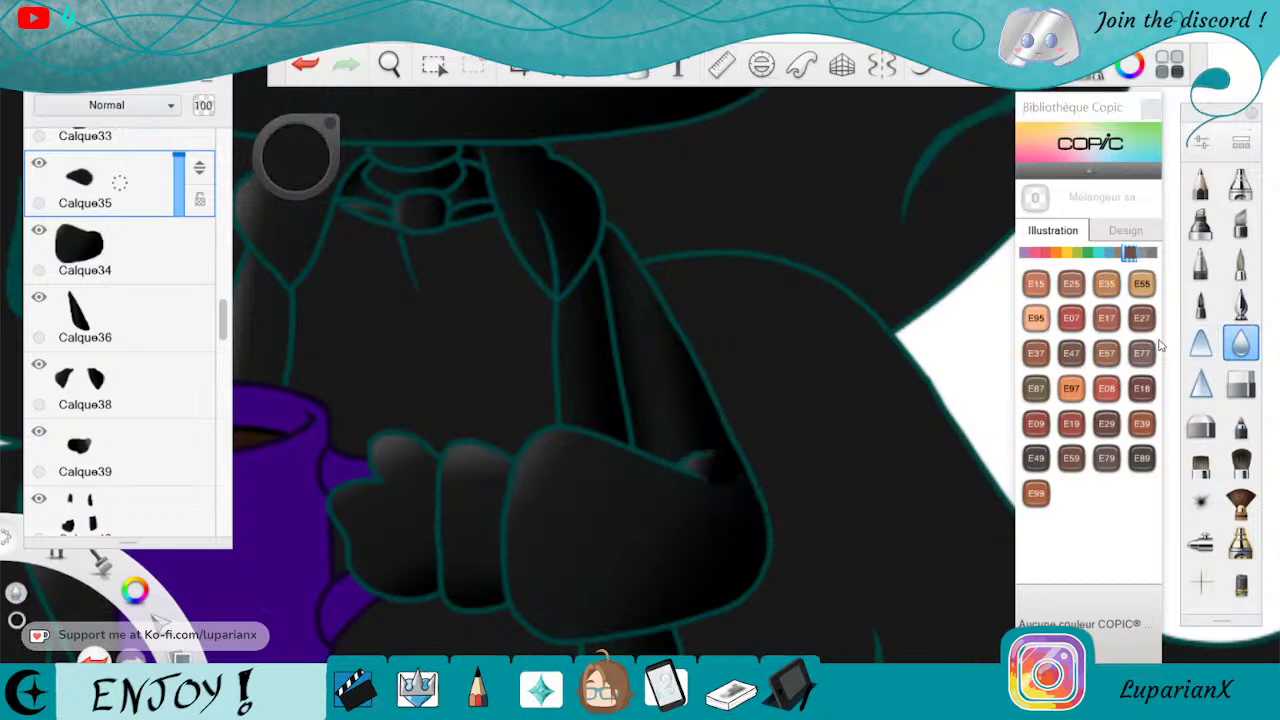
pyautogui.click(305, 64)
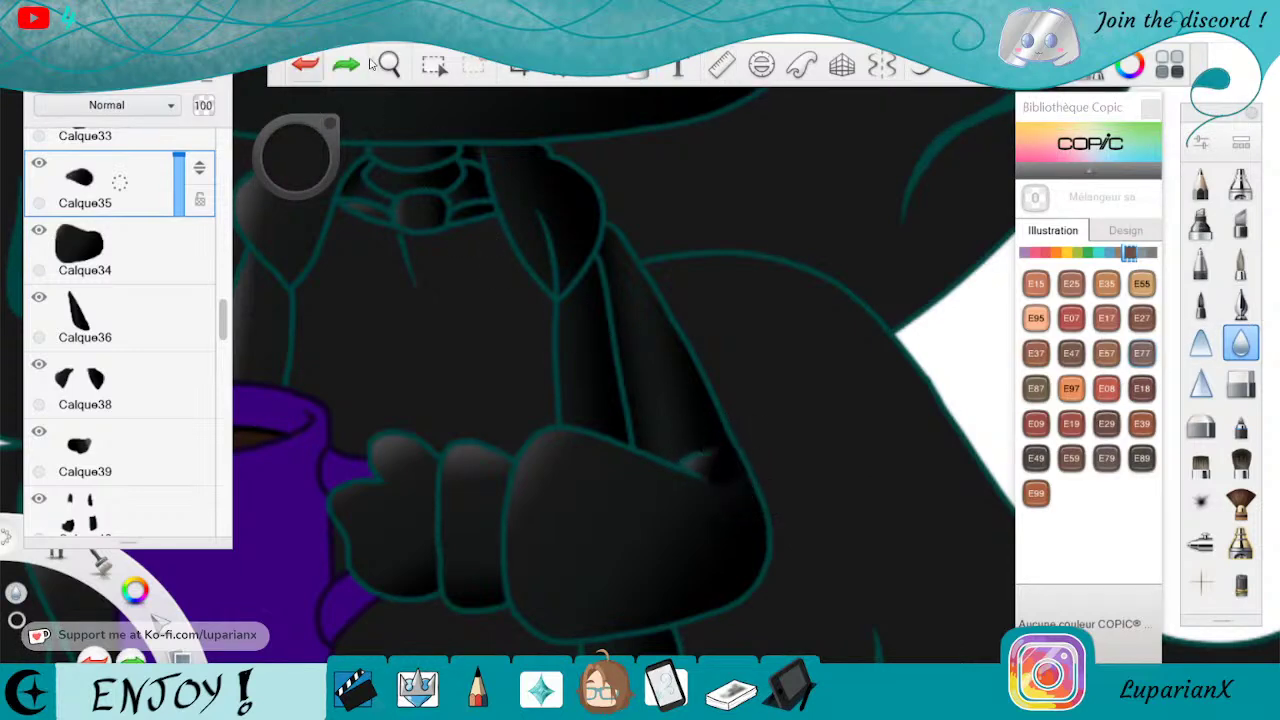
# Soften the outer part of the elbow fold's shading on Calque35 with the Flou blur brush
pyautogui.click(1240, 263)
pyautogui.click(1236, 338)
pyautogui.moveTo(715, 452)
pyautogui.mouseDown()
pyautogui.moveTo(735, 479)
pyautogui.moveTo(741, 518)
pyautogui.moveTo(708, 450)
pyautogui.moveTo(727, 503)
pyautogui.moveTo(701, 481)
pyautogui.moveTo(780, 458)
pyautogui.moveTo(766, 602)
pyautogui.moveTo(738, 468)
pyautogui.mouseUp()
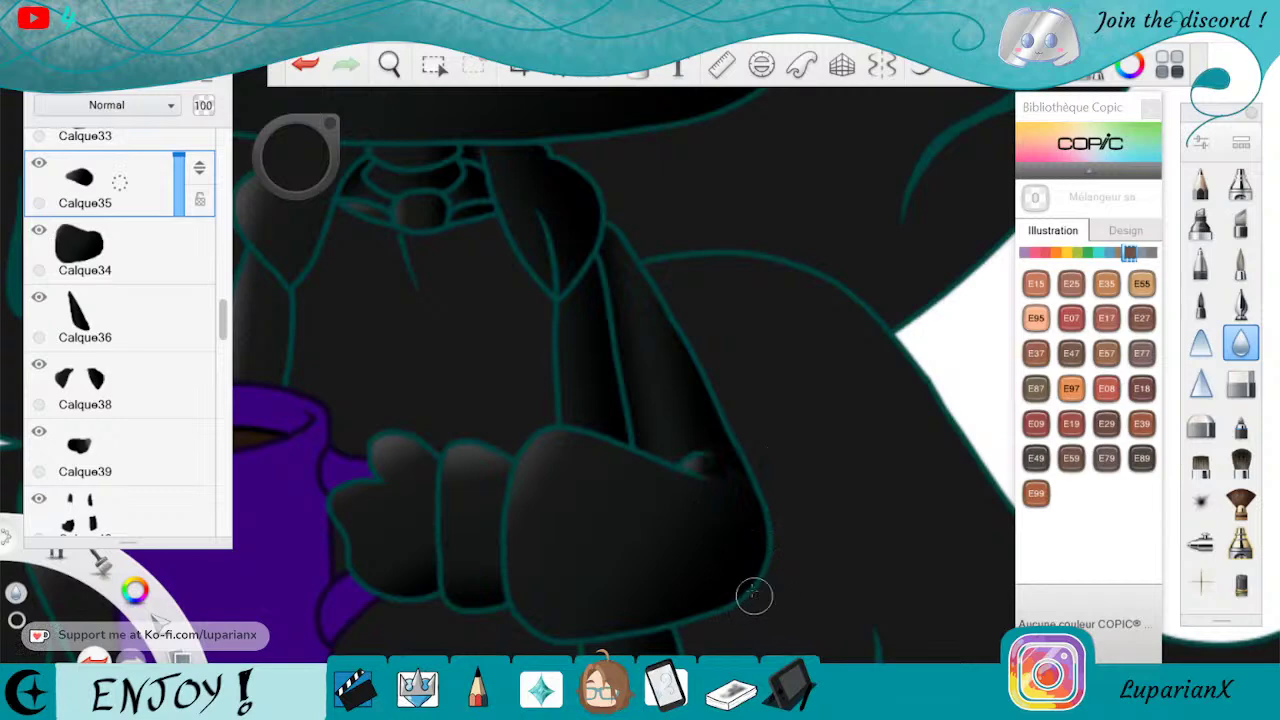
# On Calque48, place a horizontal linear gradient across the chest of the shirt, light at the mug-side end
pyautogui.click(389, 65)
pyautogui.moveTo(441, 138); pyautogui.dragTo(330, 420)
pyautogui.moveTo(321, 430); pyautogui.dragTo(488, 429)
pyautogui.moveTo(597, 473); pyautogui.dragTo(597, 537)
pyautogui.moveTo(704, 640); pyautogui.dragTo(712, 578)
pyautogui.moveTo(663, 491); pyautogui.dragTo(700, 491)
pyautogui.moveTo(684, 572); pyautogui.dragTo(680, 634)
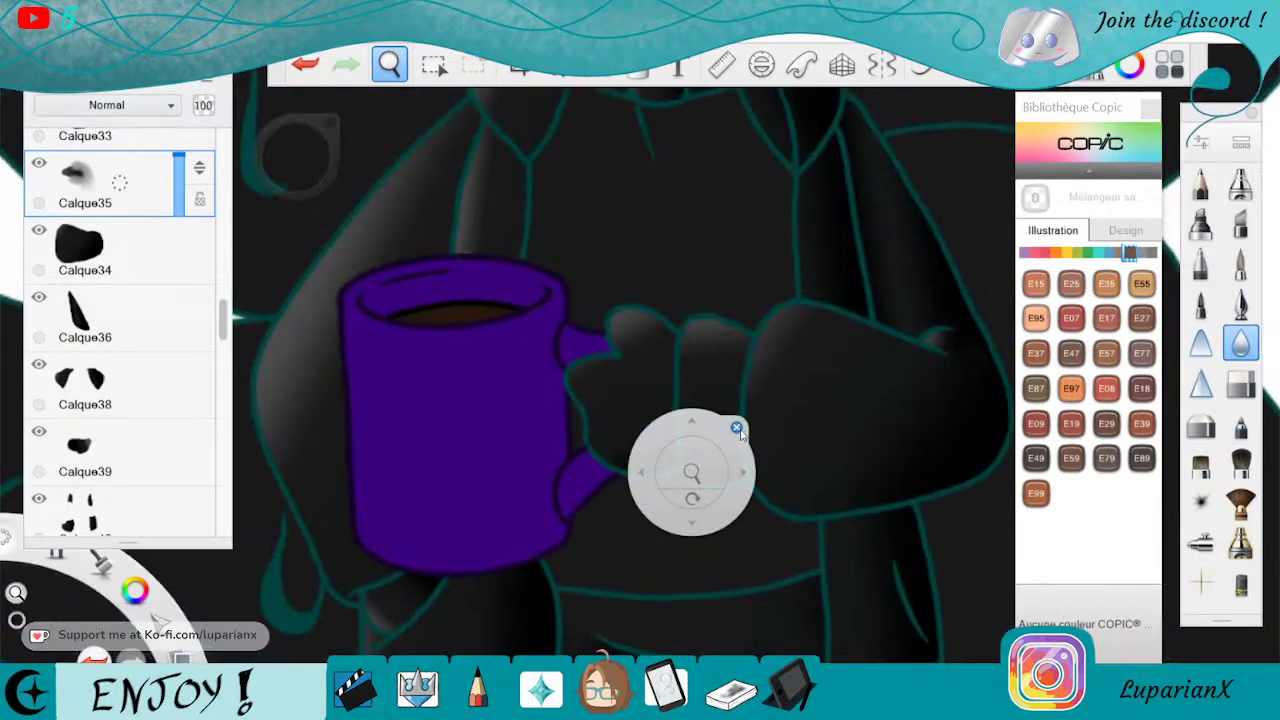
pyautogui.click(736, 427)
pyautogui.moveTo(224, 323); pyautogui.dragTo(223, 372)
pyautogui.click(119, 390)
pyautogui.click(390, 64)
pyautogui.moveTo(643, 360); pyautogui.dragTo(769, 428)
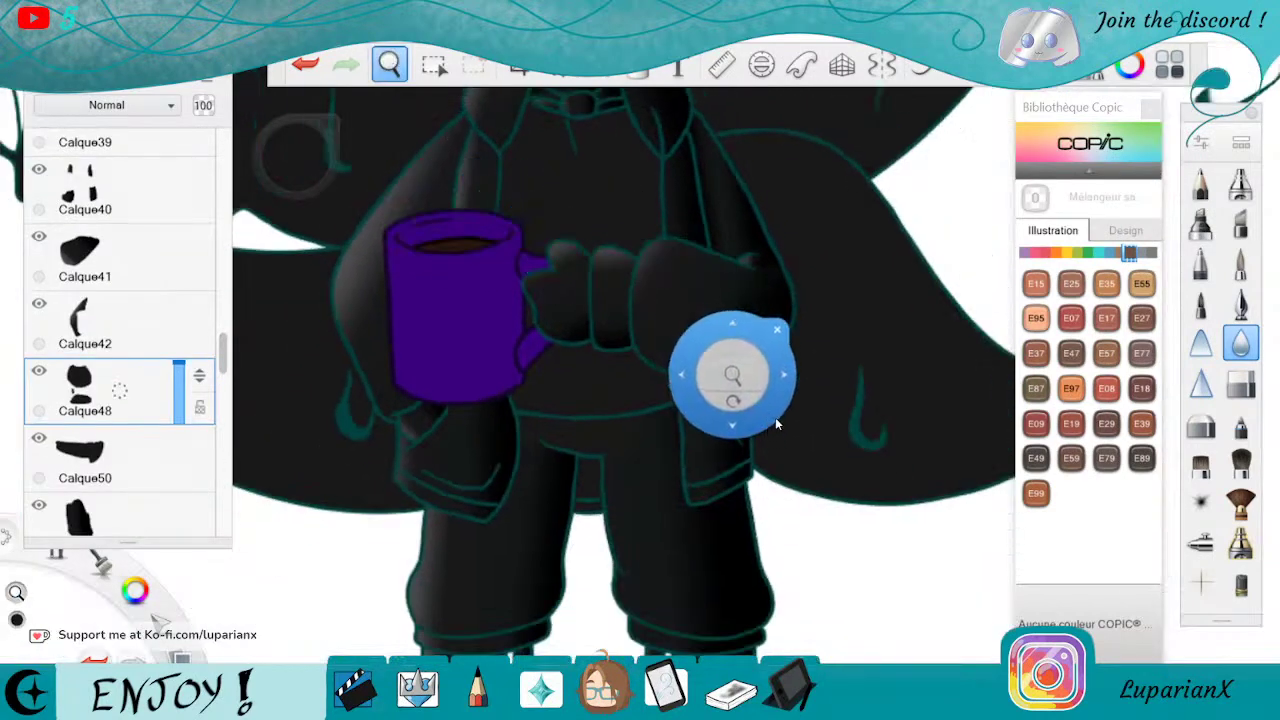
pyautogui.click(778, 327)
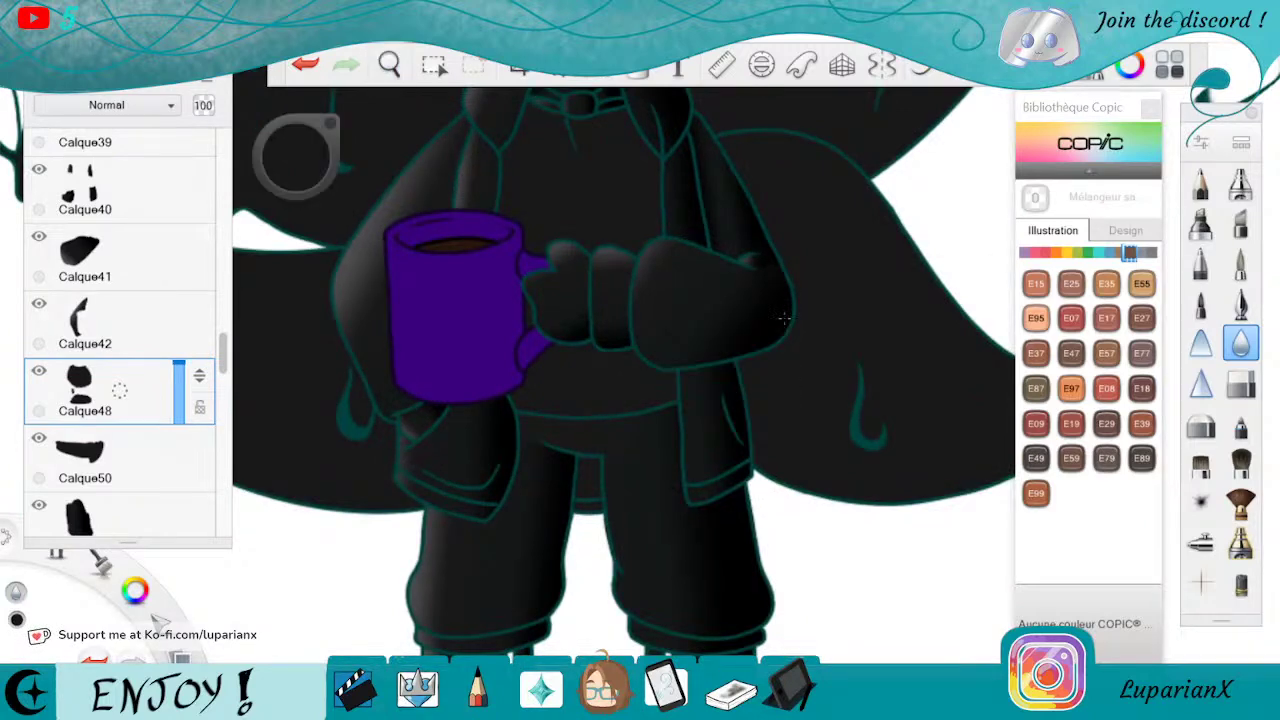
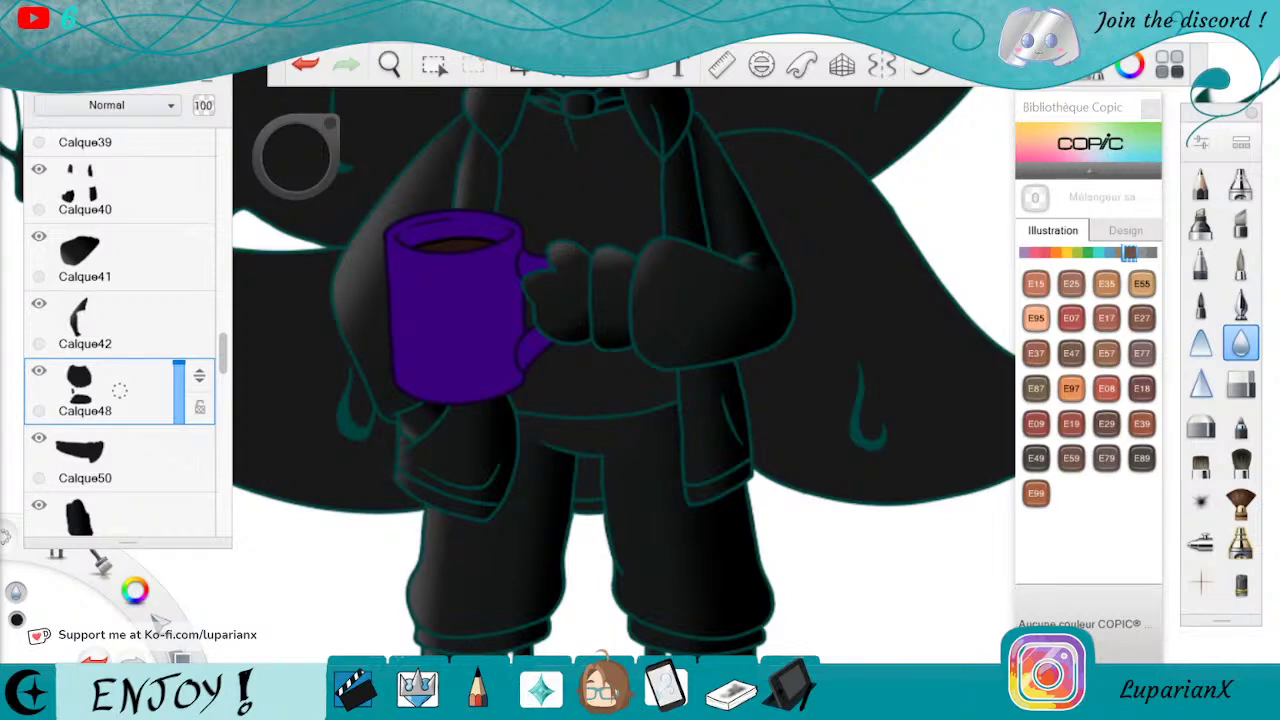
pyautogui.press('space')
pyautogui.moveTo(722, 289); pyautogui.dragTo(746, 426)
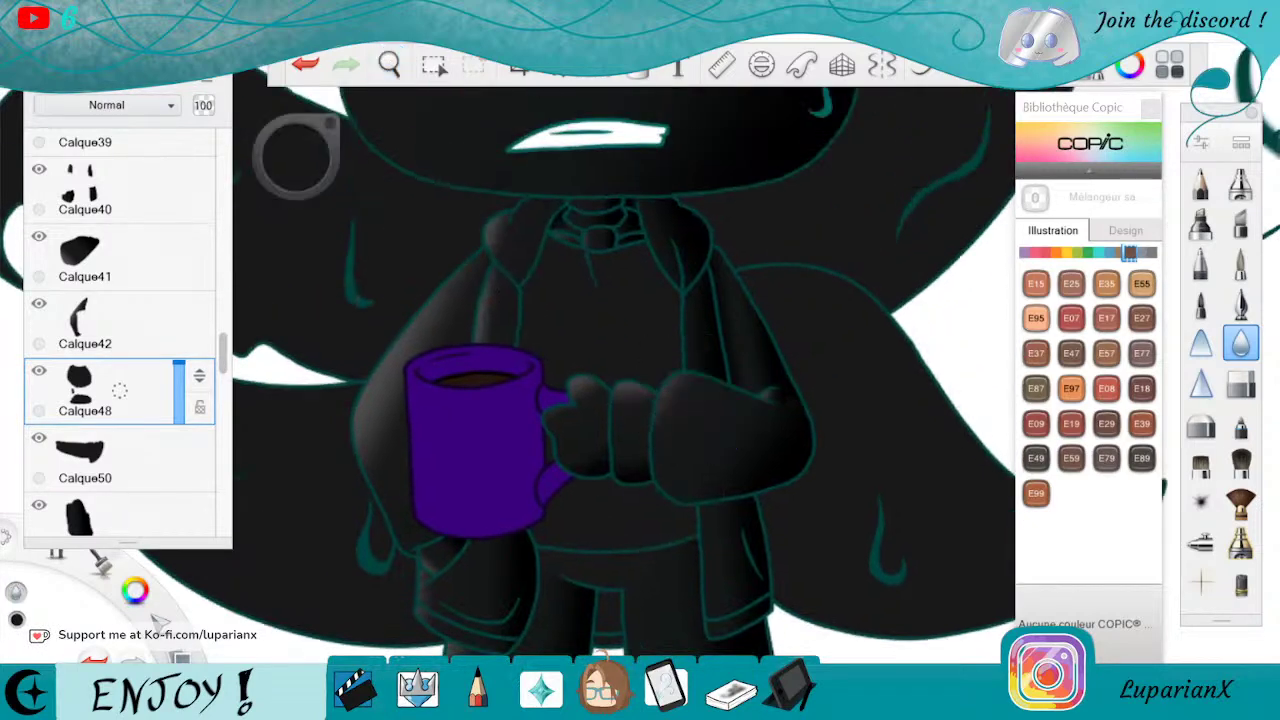
pyautogui.press('g')
pyautogui.click(588, 334)
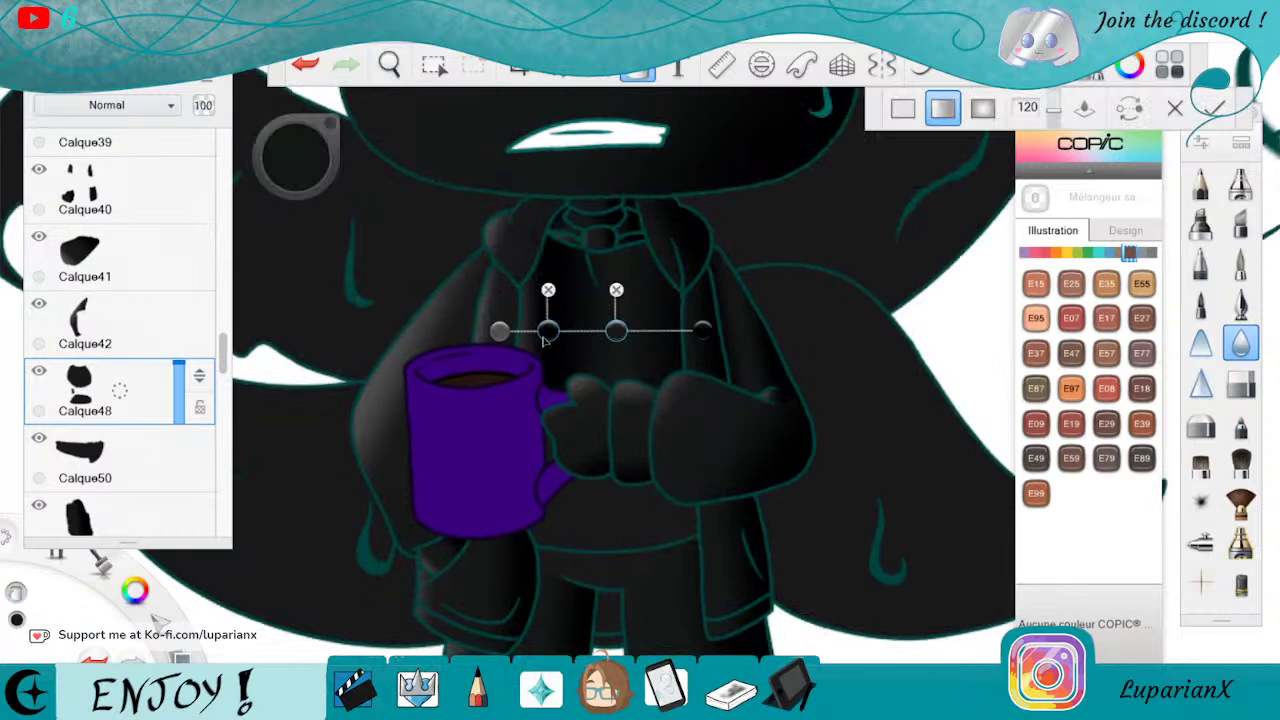
# Lighten the chest gradient's first middle stop to dark grey and darken its light end
pyautogui.click(548, 331)
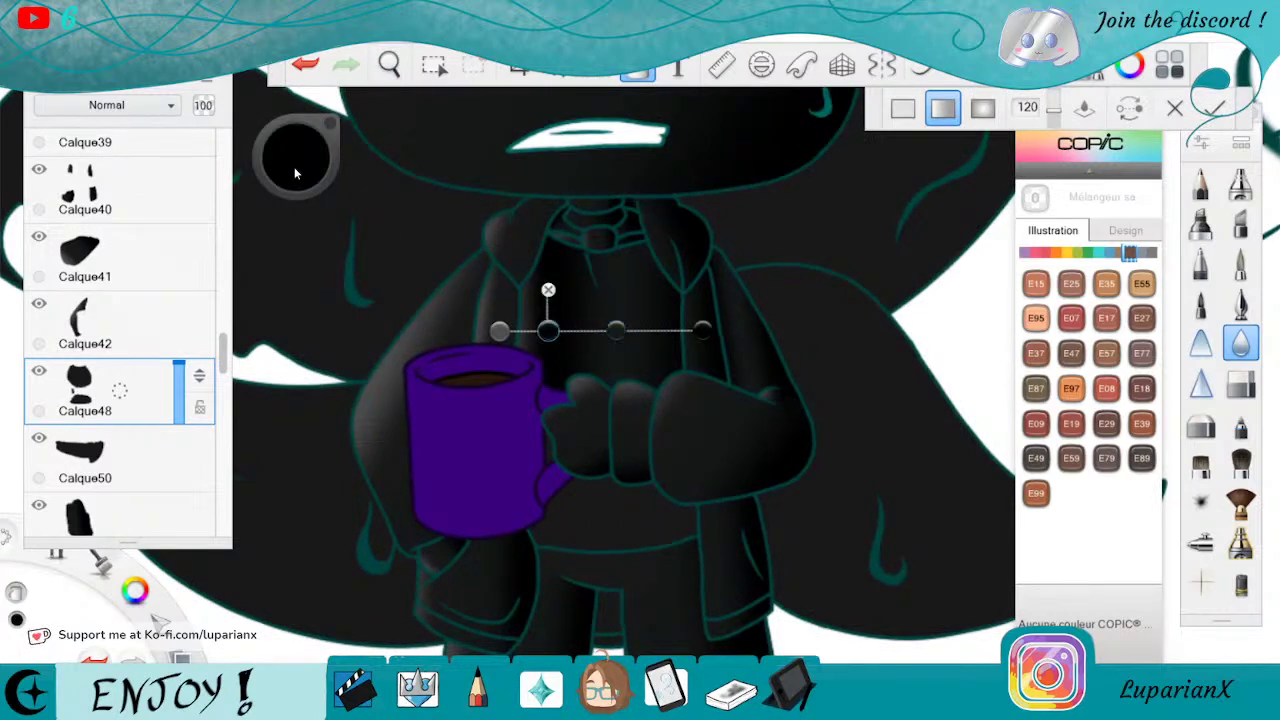
pyautogui.moveTo(294, 168); pyautogui.dragTo(303, 83)
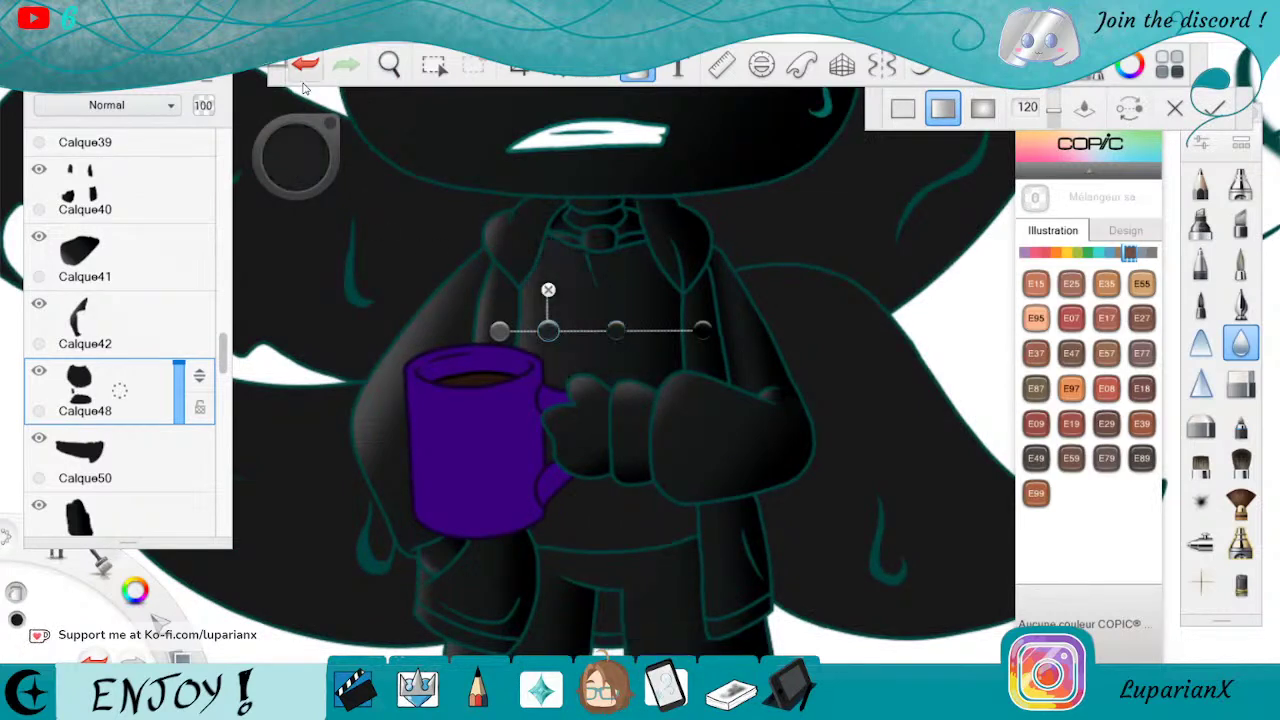
pyautogui.click(499, 331)
pyautogui.click(296, 144)
# Move both ends of the chest gradient inward, shift its middle stops towards the mug side and apply it
pyautogui.moveTo(497, 330); pyautogui.dragTo(513, 323)
pyautogui.moveTo(706, 330); pyautogui.dragTo(690, 329)
pyautogui.click(557, 326)
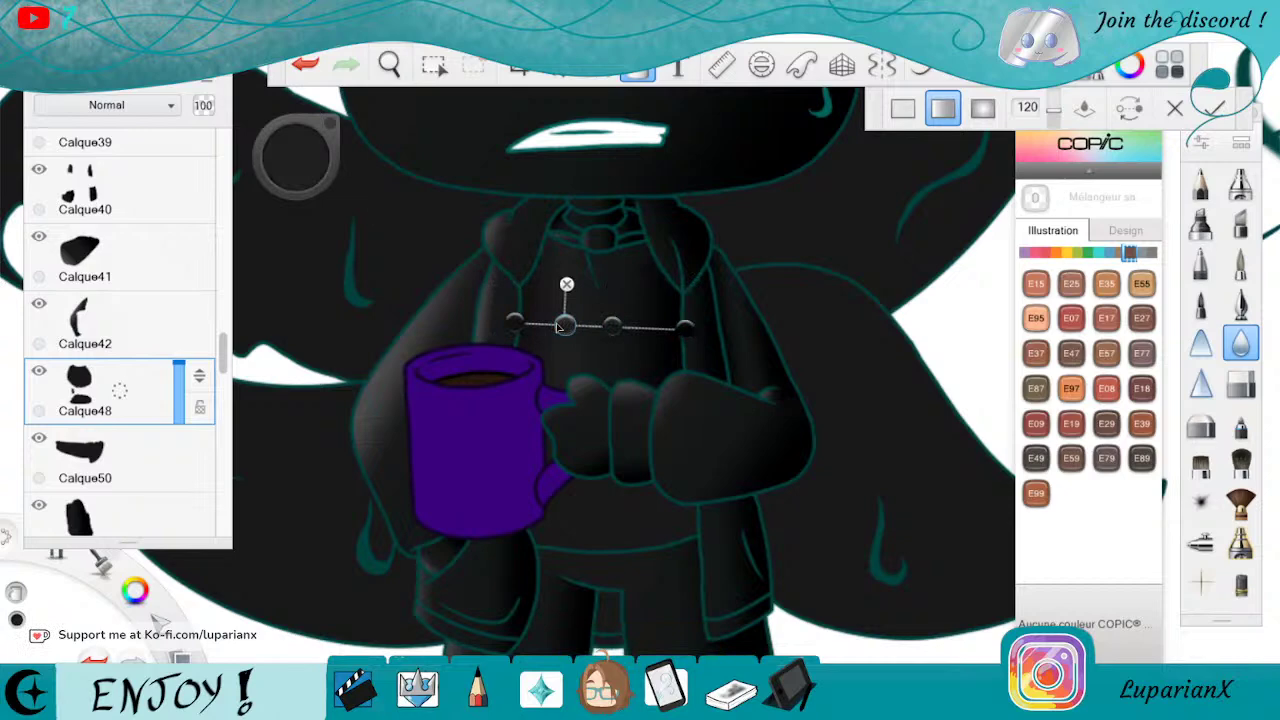
pyautogui.moveTo(612, 326); pyautogui.dragTo(592, 326)
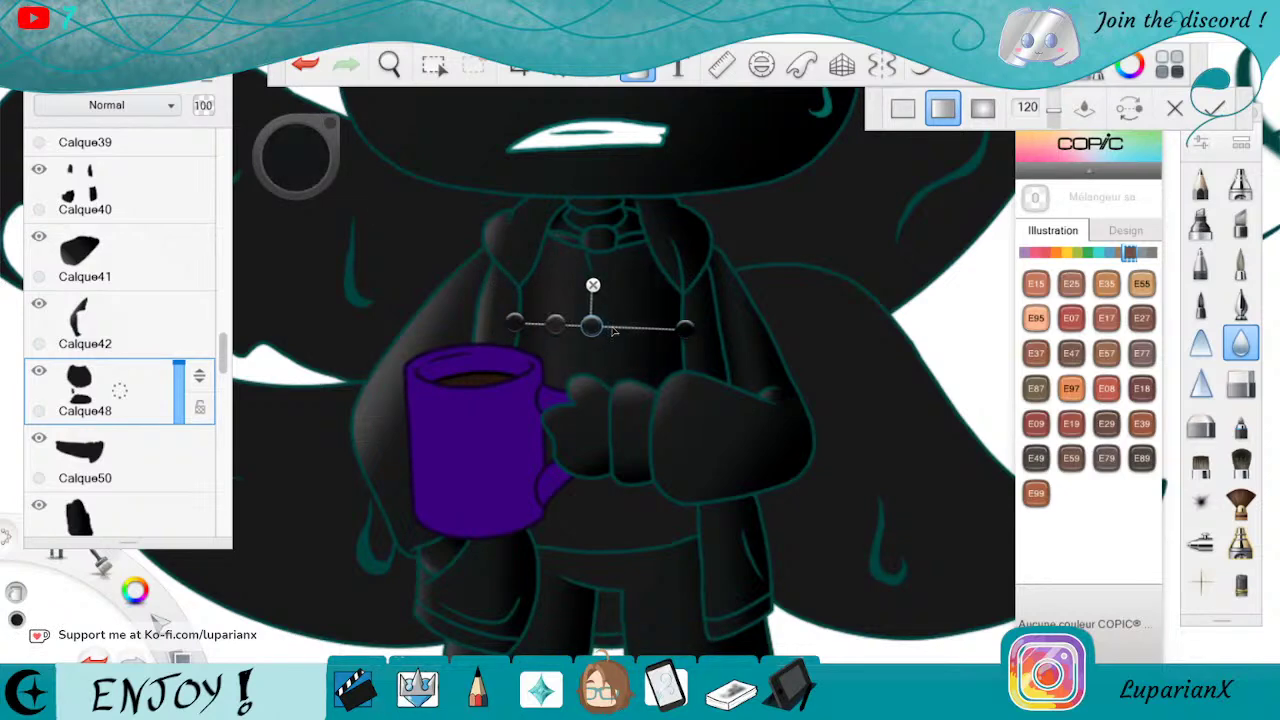
pyautogui.click(634, 74)
pyautogui.click(643, 74)
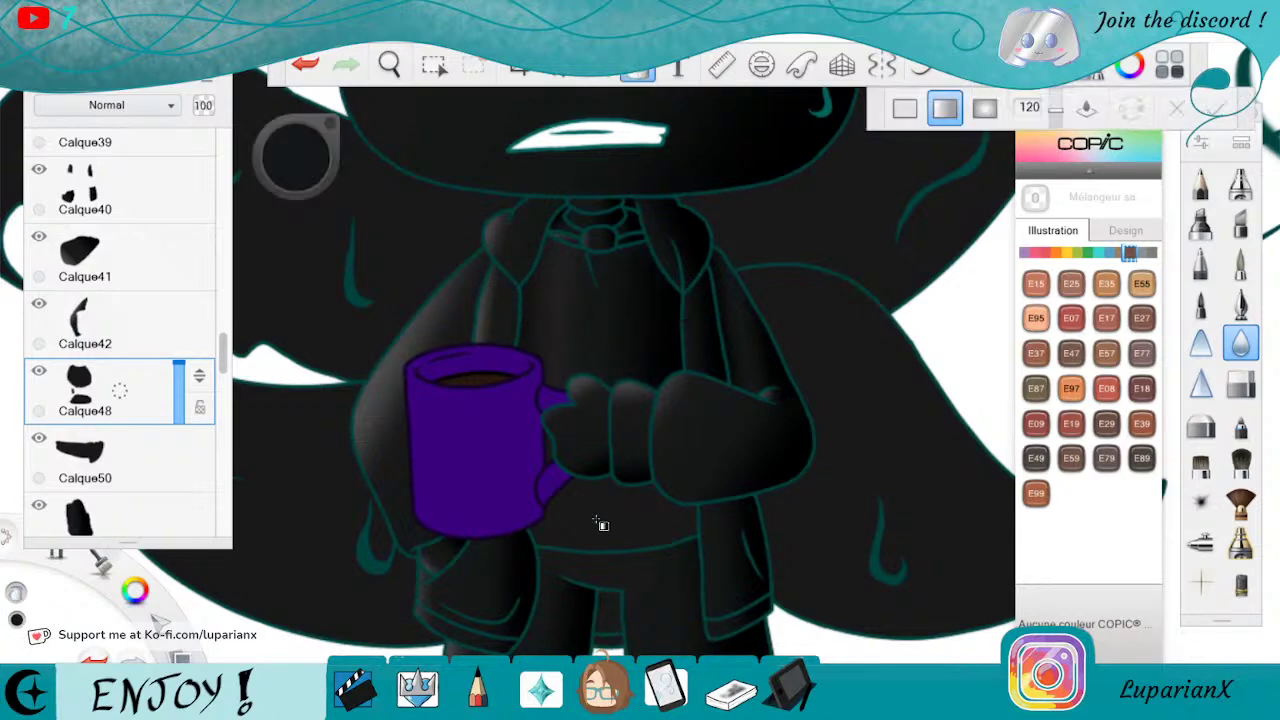
# Shade the lower part of the shirt below the hands with a linear gradient, moving its ends inward and adjusting its middle stops
pyautogui.click(602, 523)
pyautogui.moveTo(523, 518); pyautogui.dragTo(541, 509)
pyautogui.moveTo(700, 520); pyautogui.dragTo(683, 513)
pyautogui.moveTo(604, 511)
pyautogui.mouseDown()
pyautogui.moveTo(581, 514)
pyautogui.moveTo(621, 511)
pyautogui.mouseUp()
pyautogui.click(583, 514)
pyautogui.click(636, 76)
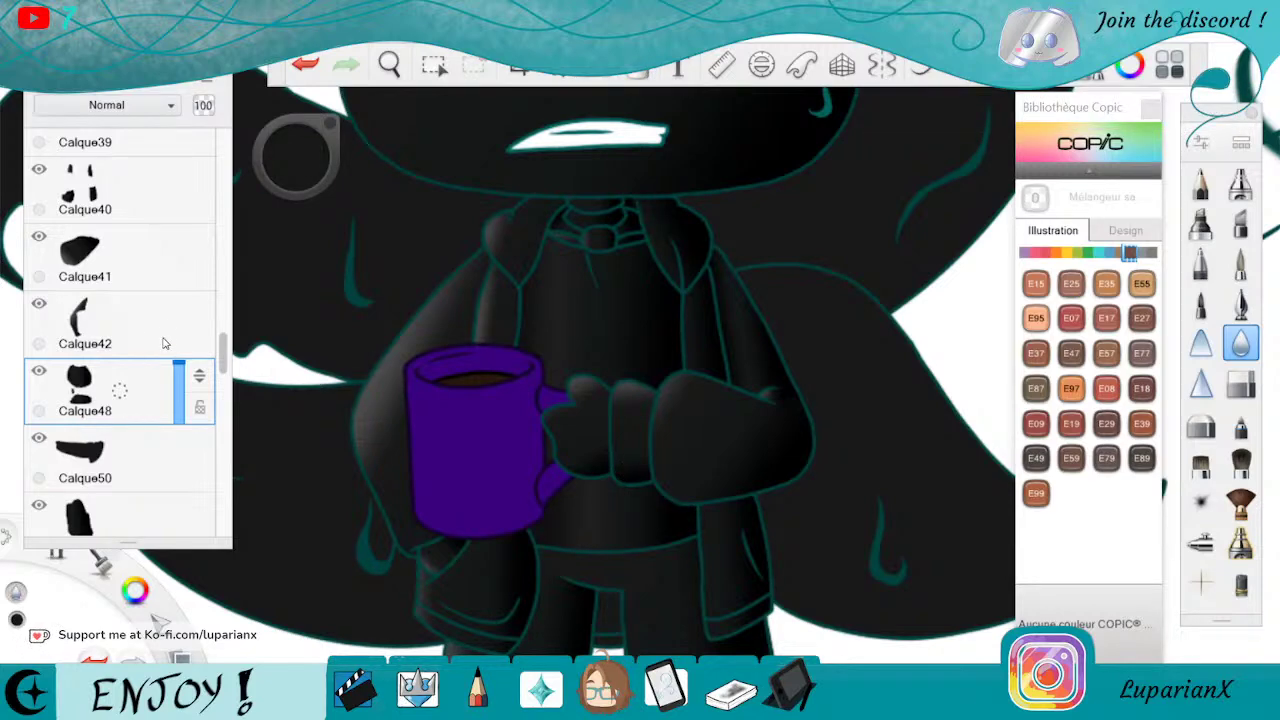
pyautogui.click(637, 74)
pyautogui.moveTo(539, 450)
pyautogui.mouseDown()
pyautogui.moveTo(562, 450)
pyautogui.moveTo(608, 504)
pyautogui.mouseUp()
pyautogui.click(641, 75)
# On Calque50, place a linear gradient across the trouser waist, extending its dark end to the jacket flap and moving its first middle stop outward
pyautogui.click(128, 447)
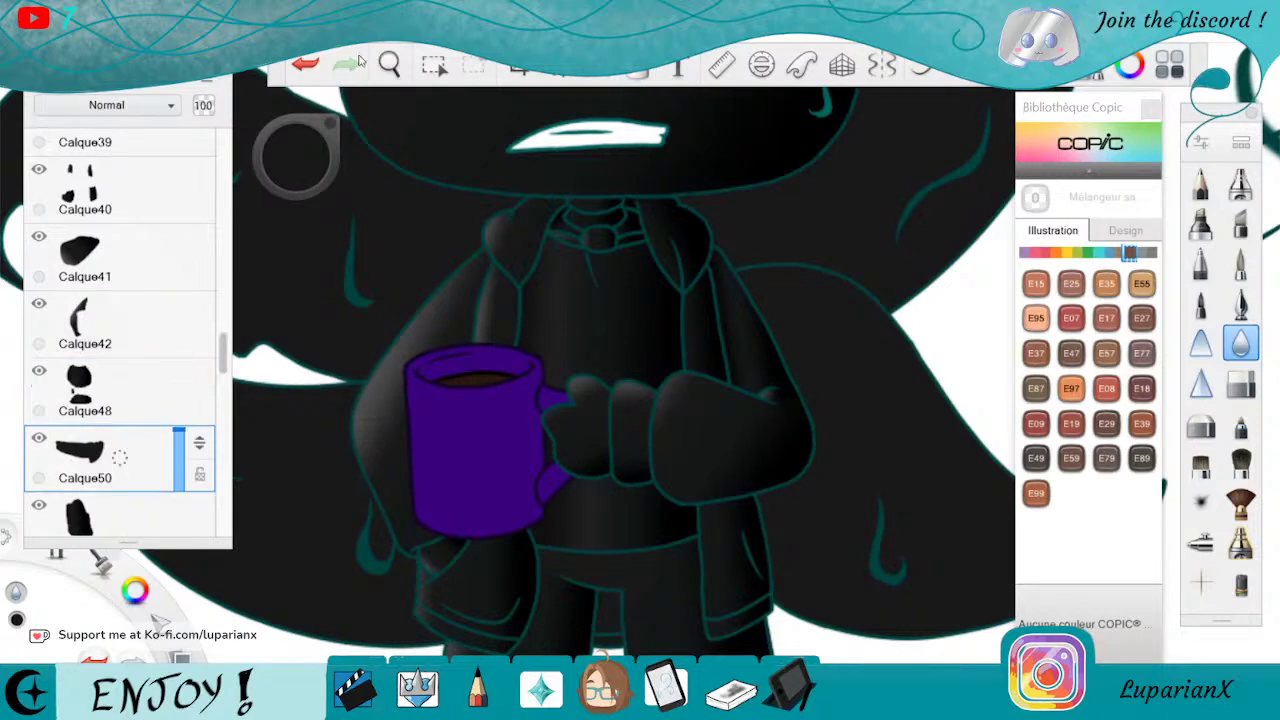
pyautogui.press('space')
pyautogui.moveTo(583, 316); pyautogui.dragTo(613, 415)
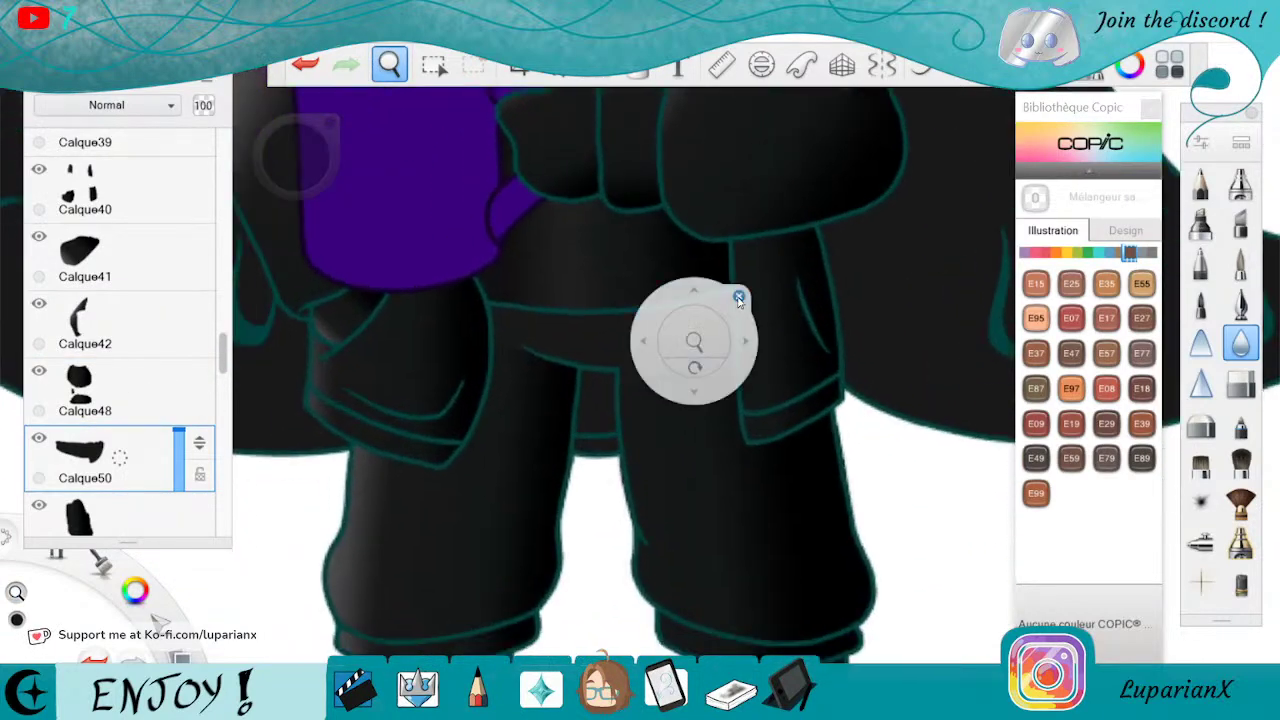
pyautogui.click(636, 72)
pyautogui.click(557, 335)
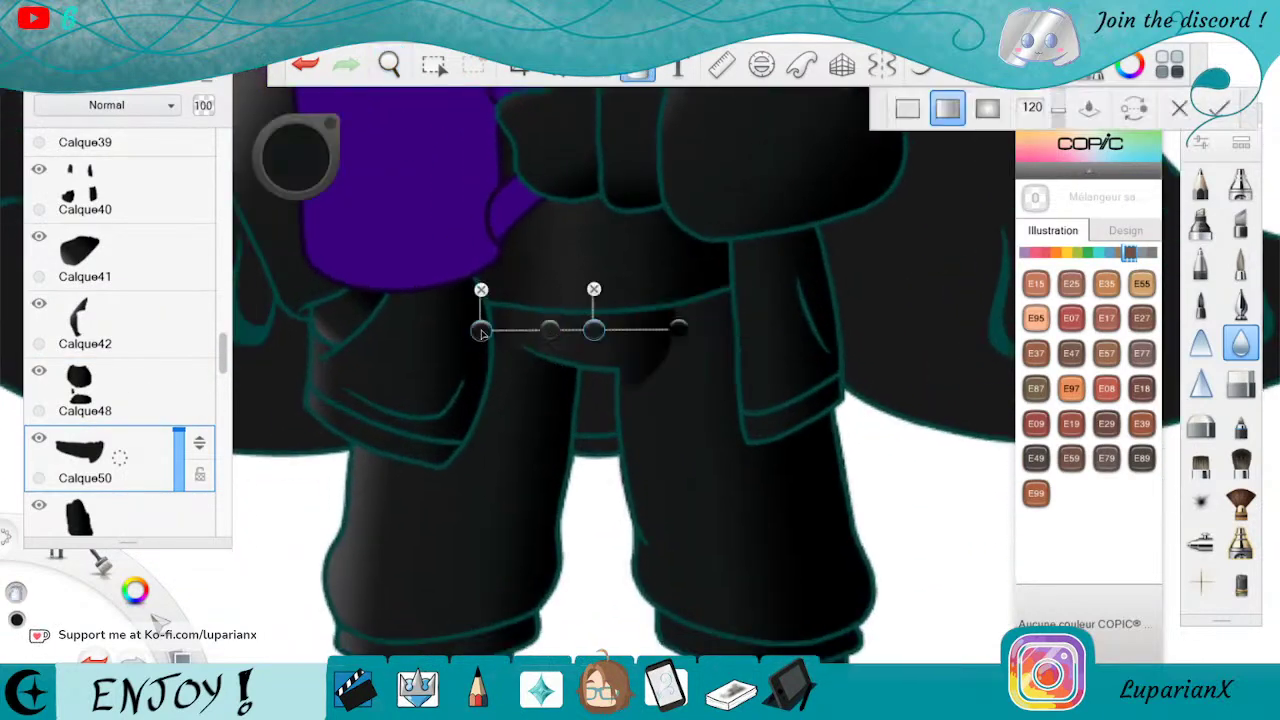
pyautogui.moveTo(481, 330); pyautogui.dragTo(483, 320)
pyautogui.click(679, 334)
pyautogui.moveTo(679, 334); pyautogui.dragTo(746, 331)
pyautogui.click(577, 324)
pyautogui.moveTo(577, 324); pyautogui.dragTo(545, 323)
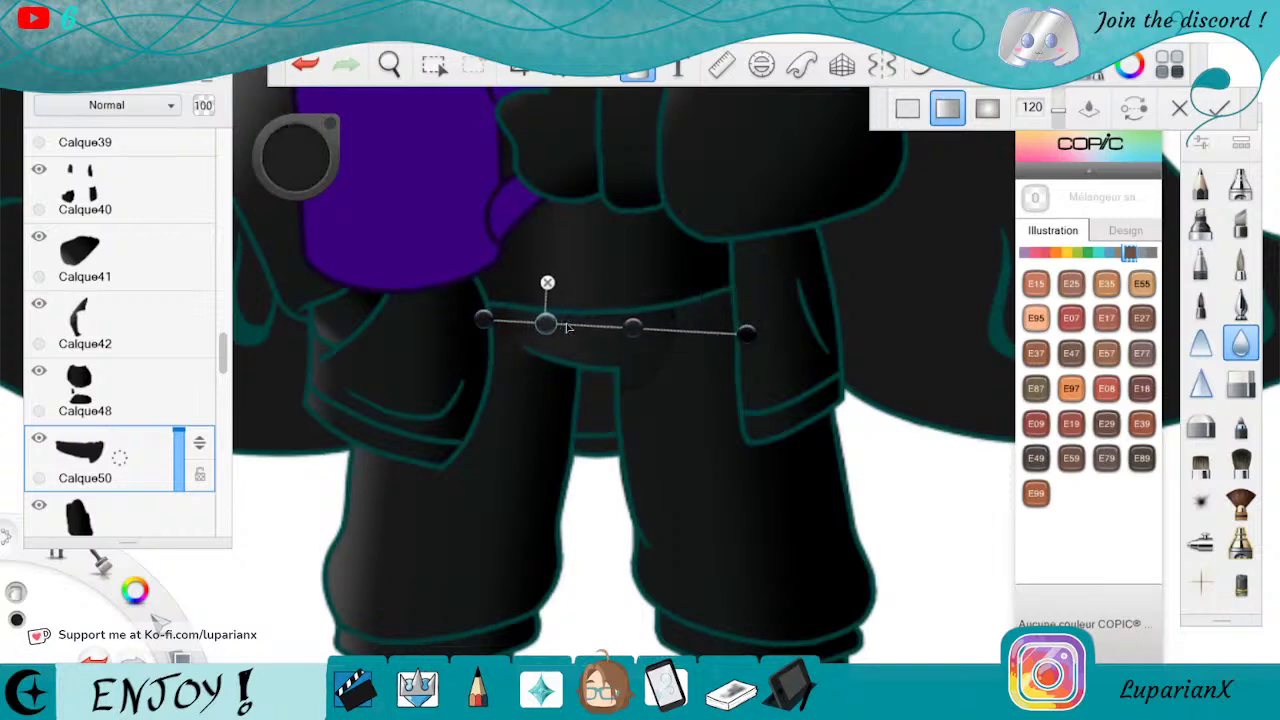
# Recolour the two middle stops of the waist gradient with very dark shades
pyautogui.click(296, 157)
pyautogui.click(343, 241)
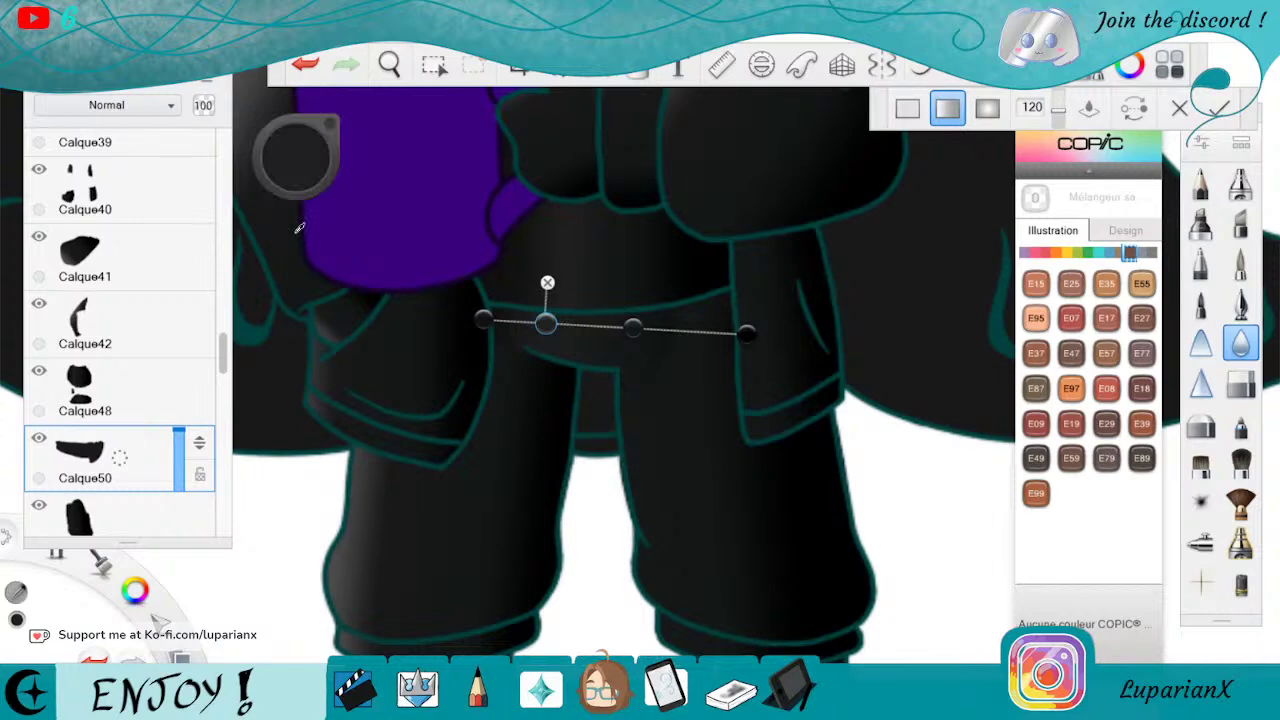
pyautogui.click(529, 401)
pyautogui.click(633, 328)
pyautogui.click(296, 170)
pyautogui.moveTo(290, 236); pyautogui.dragTo(299, 233)
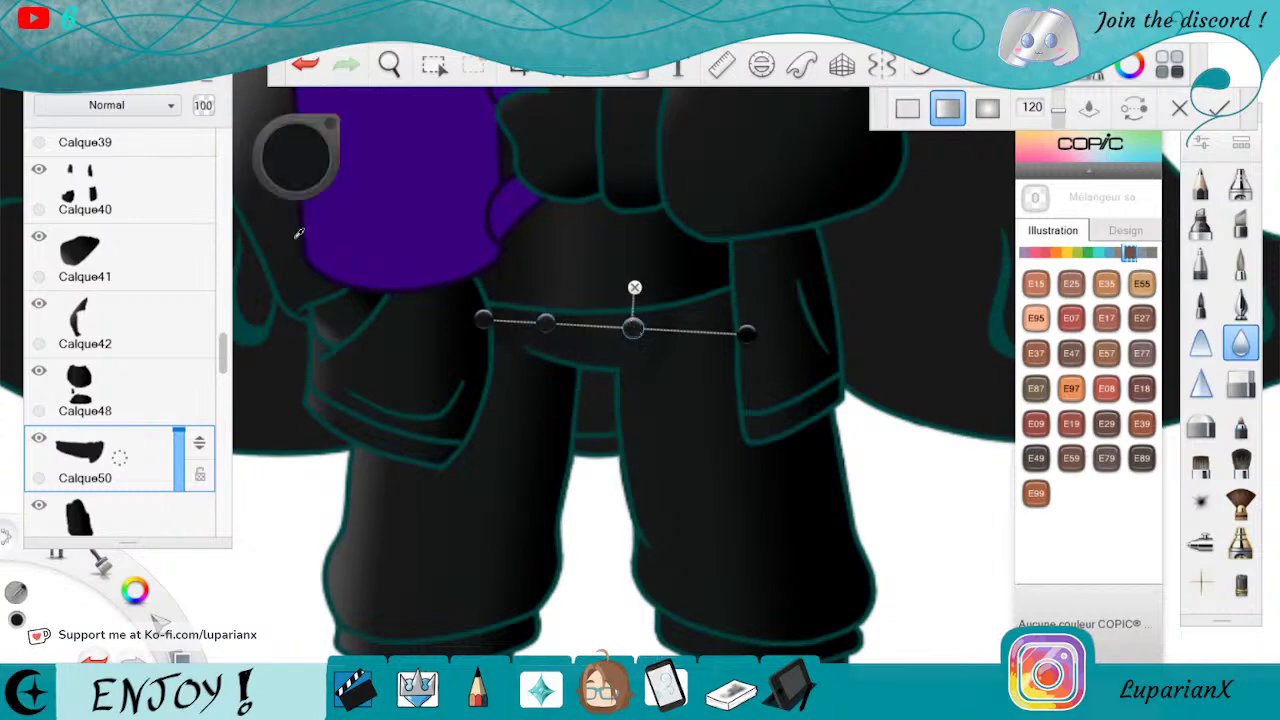
# Extend the waist gradient's dark end slightly further, shift its first middle stop closer to the light end and apply it
pyautogui.click(747, 333)
pyautogui.moveTo(747, 333); pyautogui.dragTo(765, 324)
pyautogui.moveTo(550, 319); pyautogui.dragTo(529, 321)
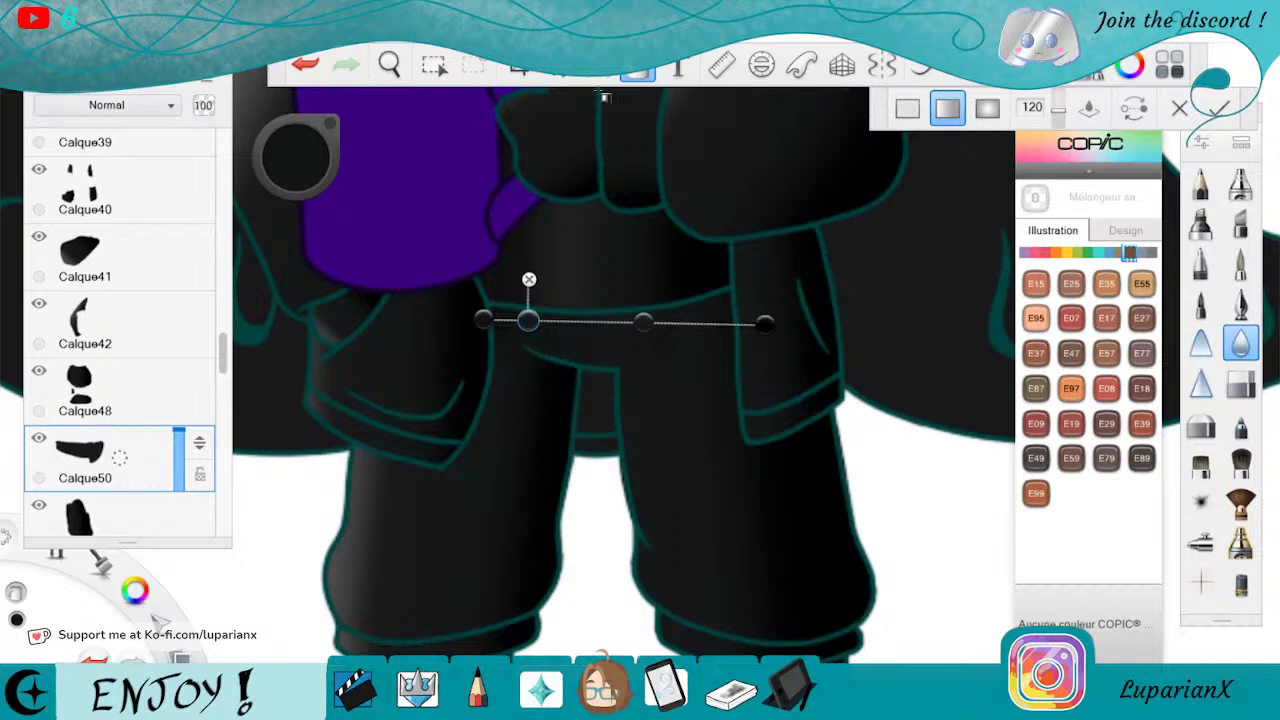
pyautogui.click(1218, 108)
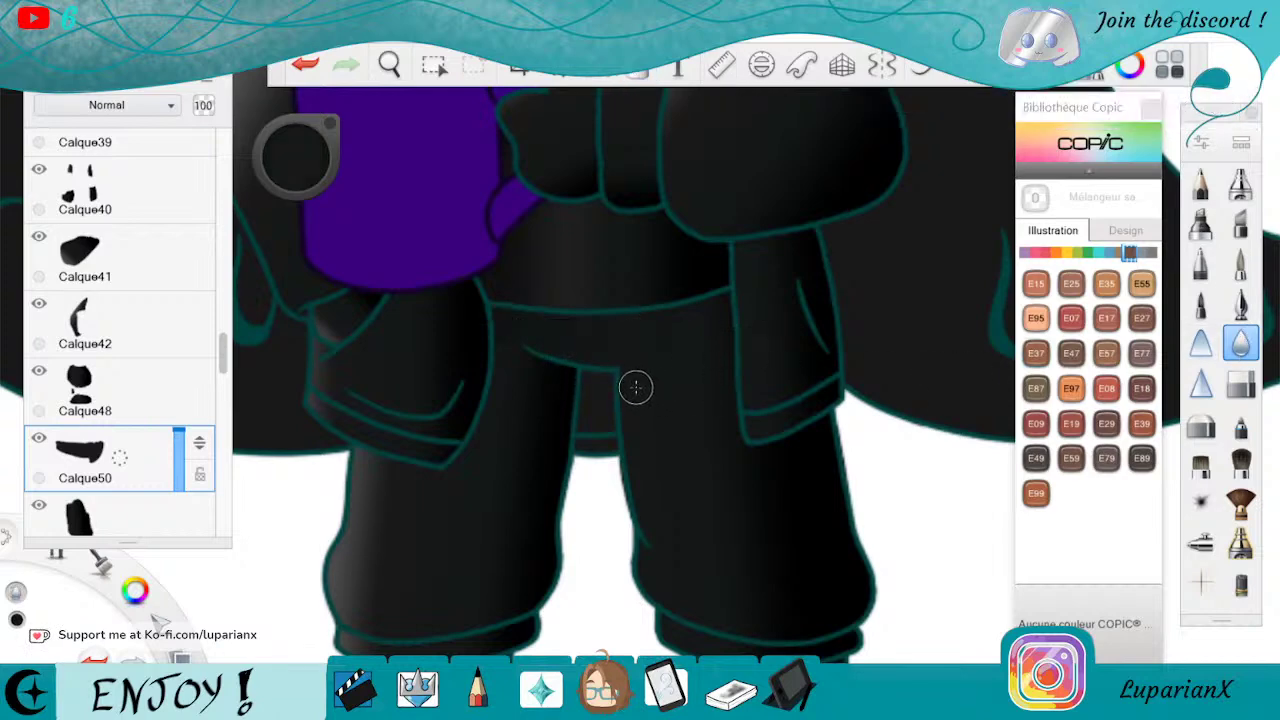
# Blur the waist shading's edge over the thigh with the Flou brush at size 24.4 and intensity 27.8, undoing the last strokes
pyautogui.click(305, 65)
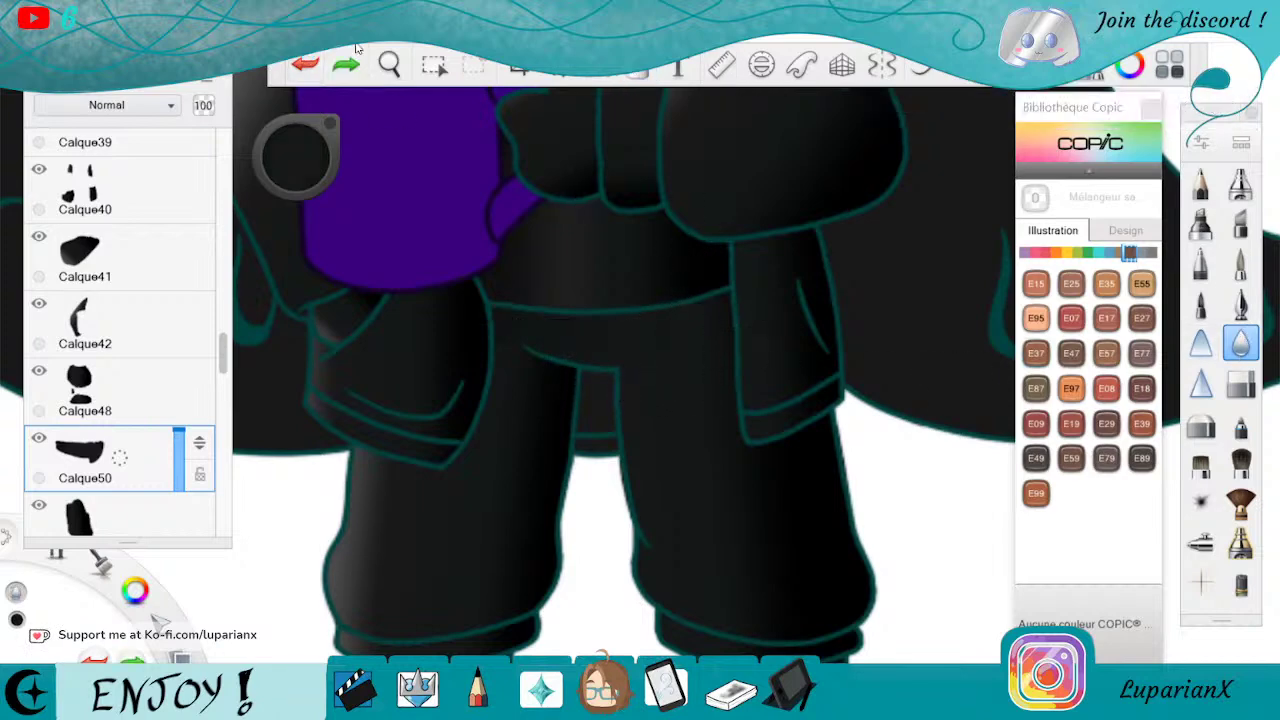
pyautogui.click(1239, 352)
pyautogui.click(1038, 462)
pyautogui.click(914, 401)
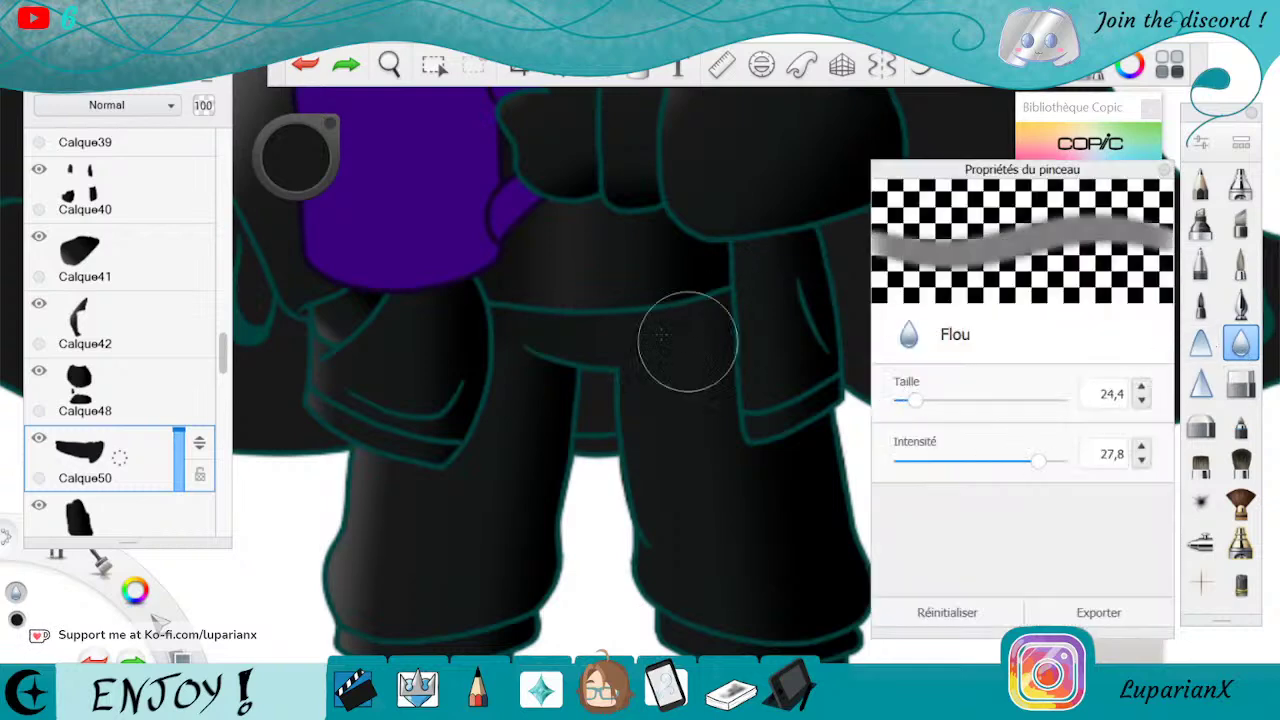
pyautogui.moveTo(724, 288); pyautogui.dragTo(648, 390)
pyautogui.click(307, 66)
pyautogui.click(307, 66)
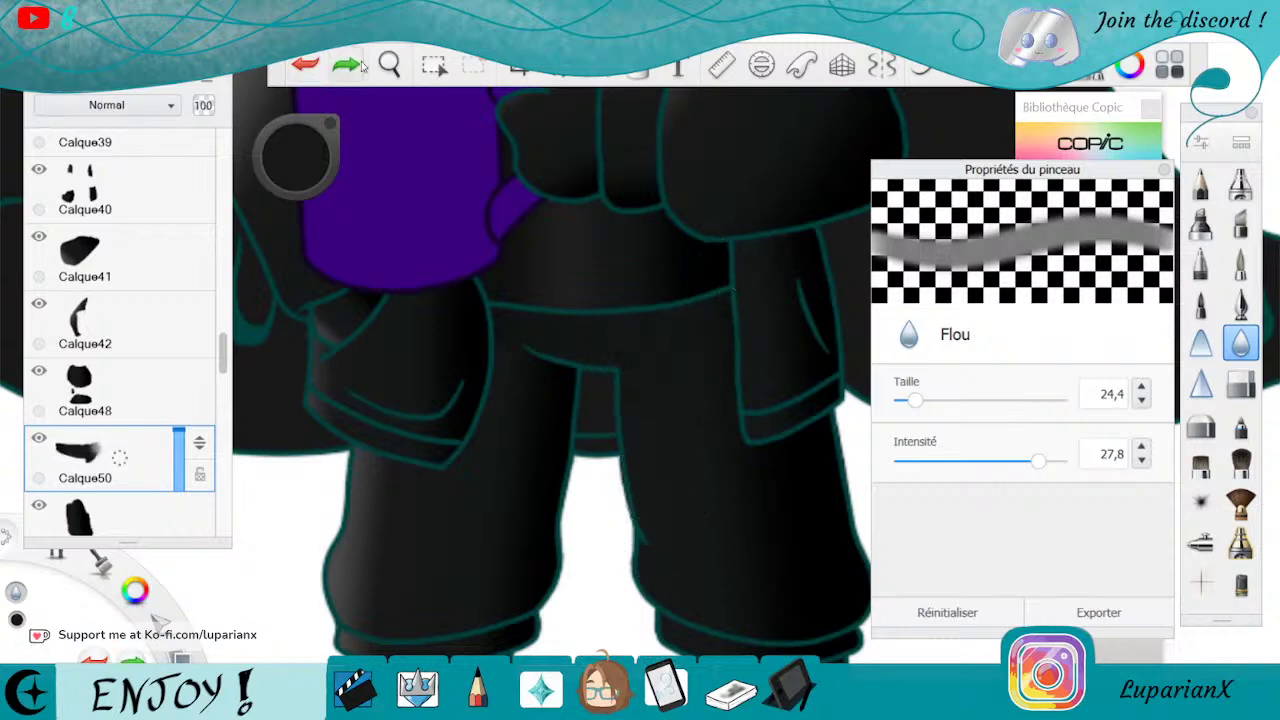
# Reduce the Flou brush size to 14.8 and blend the waist shading into the top of the thigh
pyautogui.moveTo(910, 405); pyautogui.dragTo(906, 402)
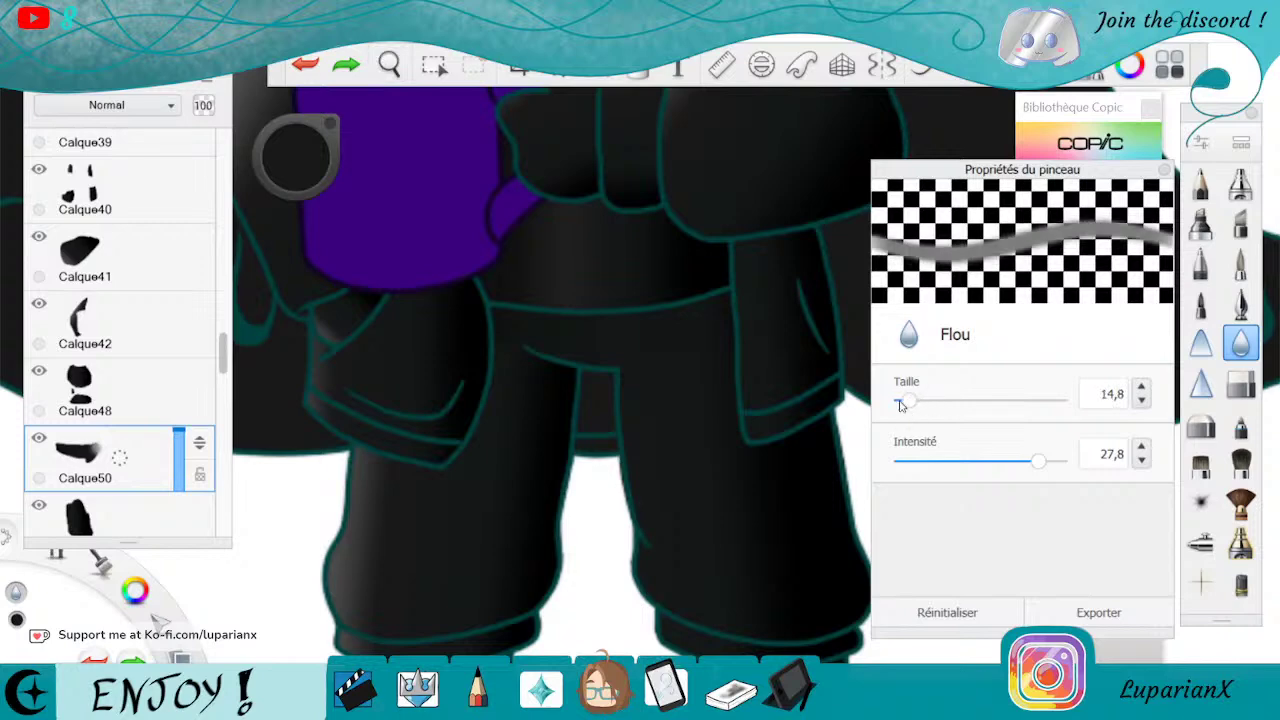
pyautogui.moveTo(637, 366); pyautogui.dragTo(651, 357)
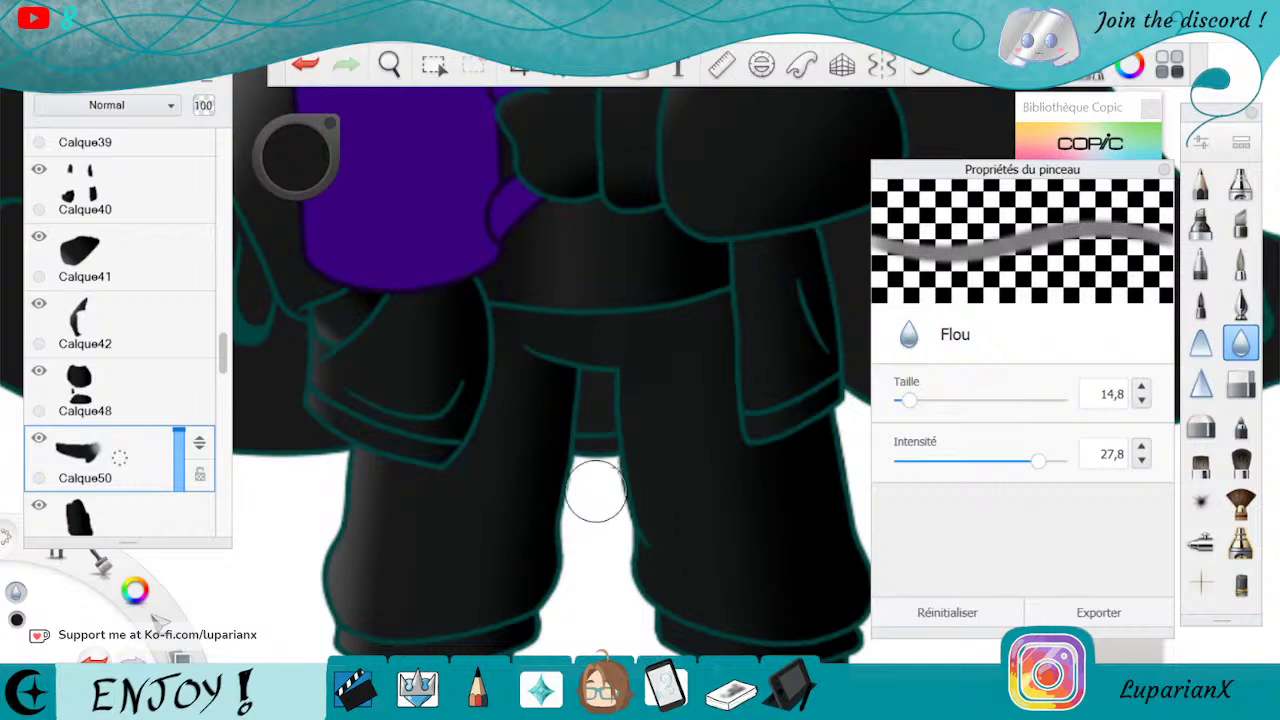
pyautogui.click(1163, 171)
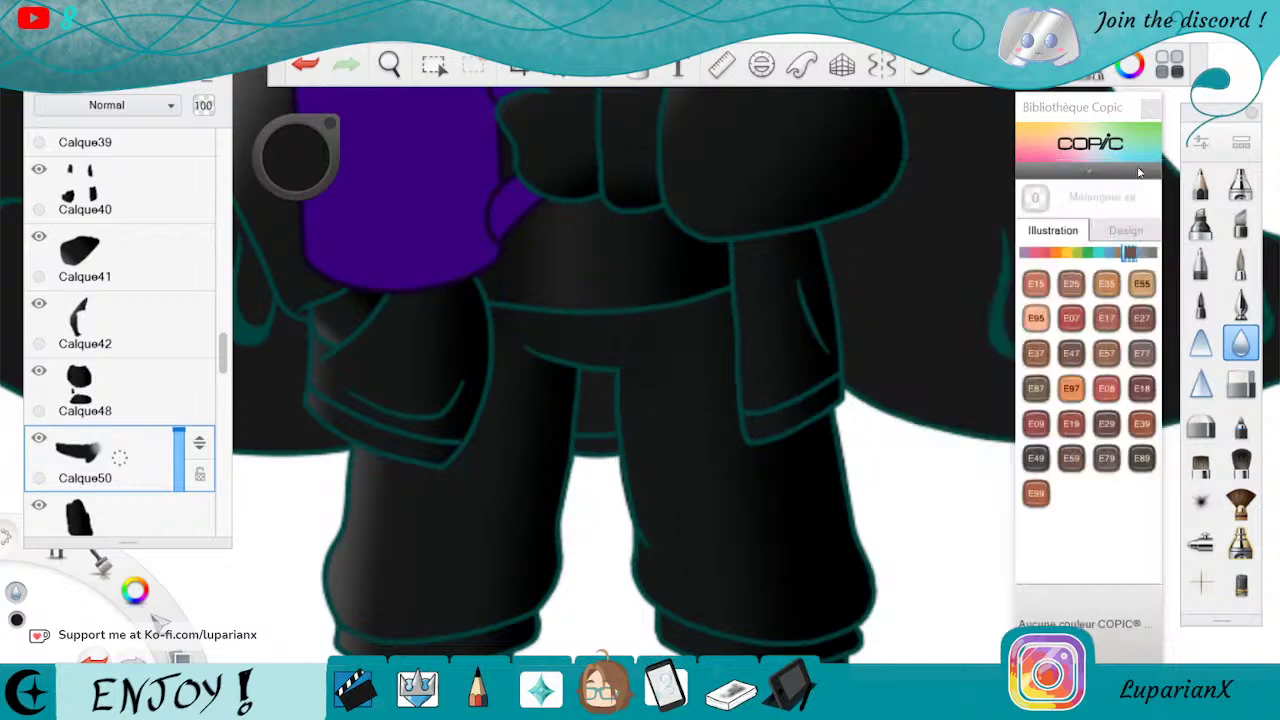
# On Calque43, place a near-horizontal linear gradient over the small area beneath the mug by the sleeve edge
pyautogui.click(389, 64)
pyautogui.moveTo(480, 326); pyautogui.dragTo(420, 390)
pyautogui.moveTo(578, 277)
pyautogui.mouseDown()
pyautogui.moveTo(732, 420)
pyautogui.moveTo(668, 429)
pyautogui.moveTo(694, 537)
pyautogui.moveTo(668, 451)
pyautogui.moveTo(590, 452)
pyautogui.moveTo(634, 469)
pyautogui.moveTo(523, 485)
pyautogui.moveTo(590, 360)
pyautogui.moveTo(644, 320)
pyautogui.mouseUp()
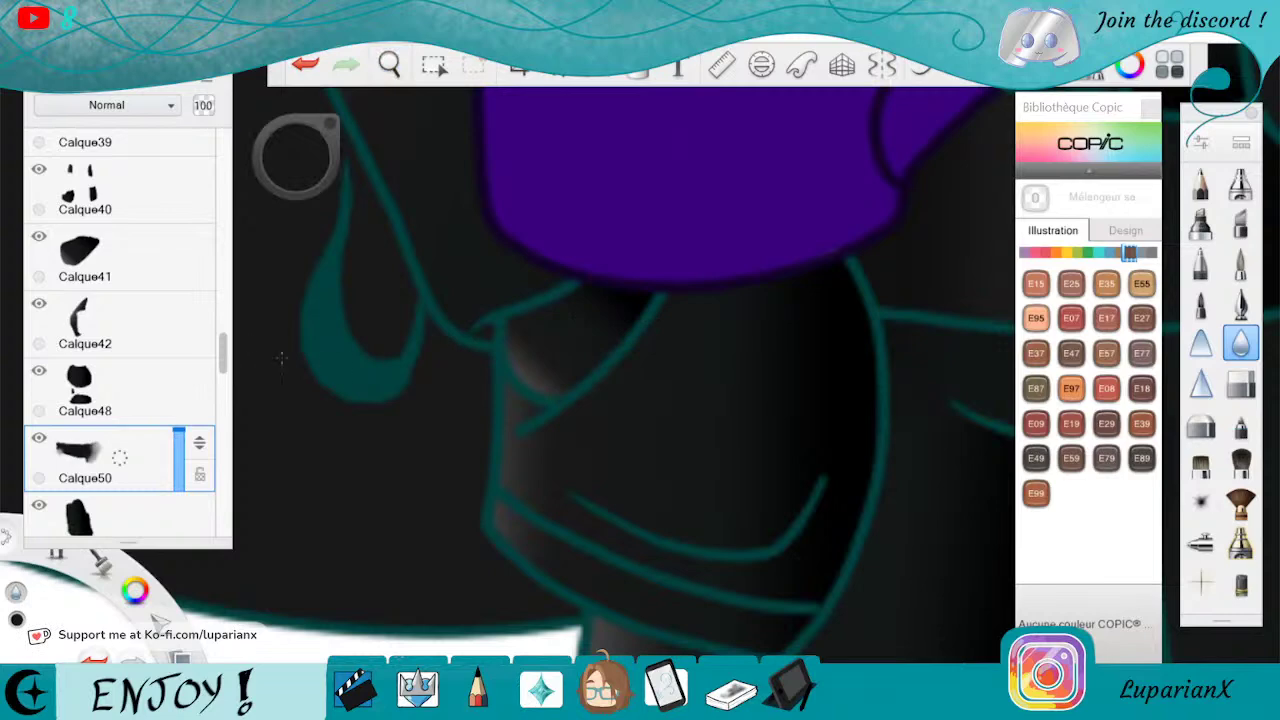
pyautogui.moveTo(223, 352); pyautogui.dragTo(221, 422)
pyautogui.click(100, 460)
pyautogui.click(288, 166)
pyautogui.click(291, 237)
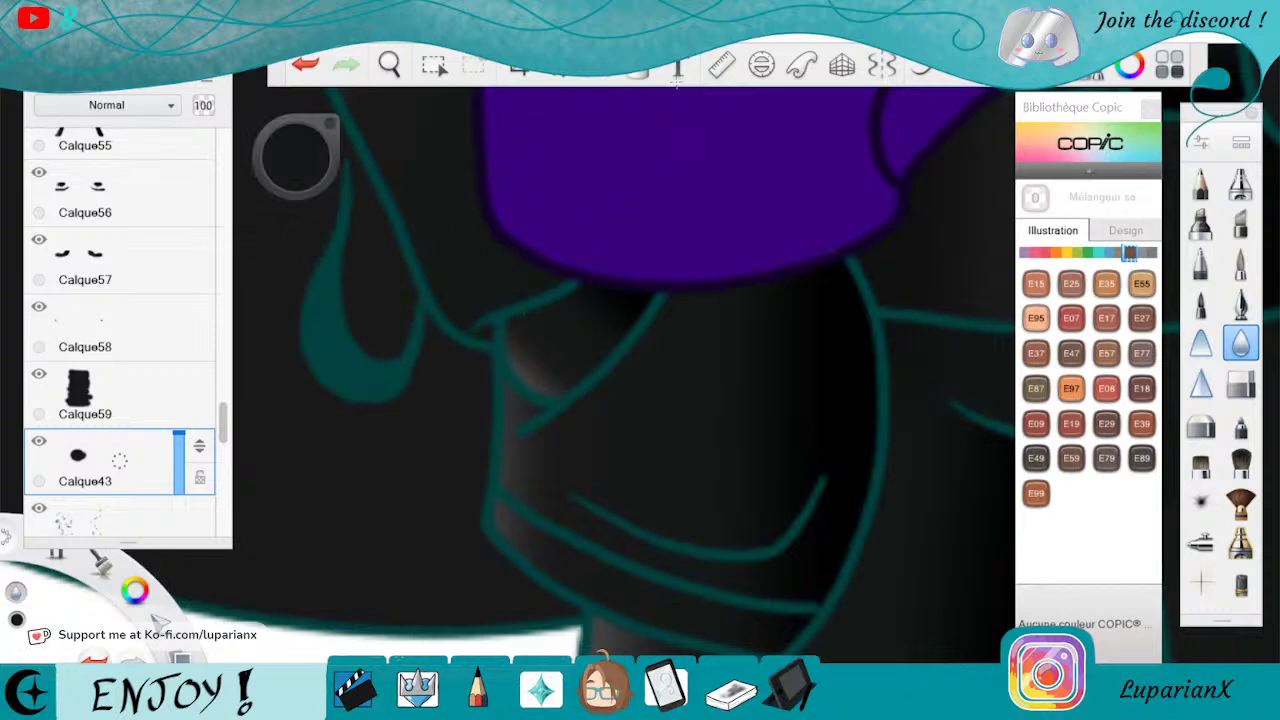
pyautogui.click(637, 68)
pyautogui.click(498, 324)
pyautogui.moveTo(533, 323); pyautogui.dragTo(723, 334)
# Adjust the dark shades of the Calque43 gradient, slant it from the sleeve edge up into the mug and apply it
pyautogui.click(454, 325)
pyautogui.click(293, 236)
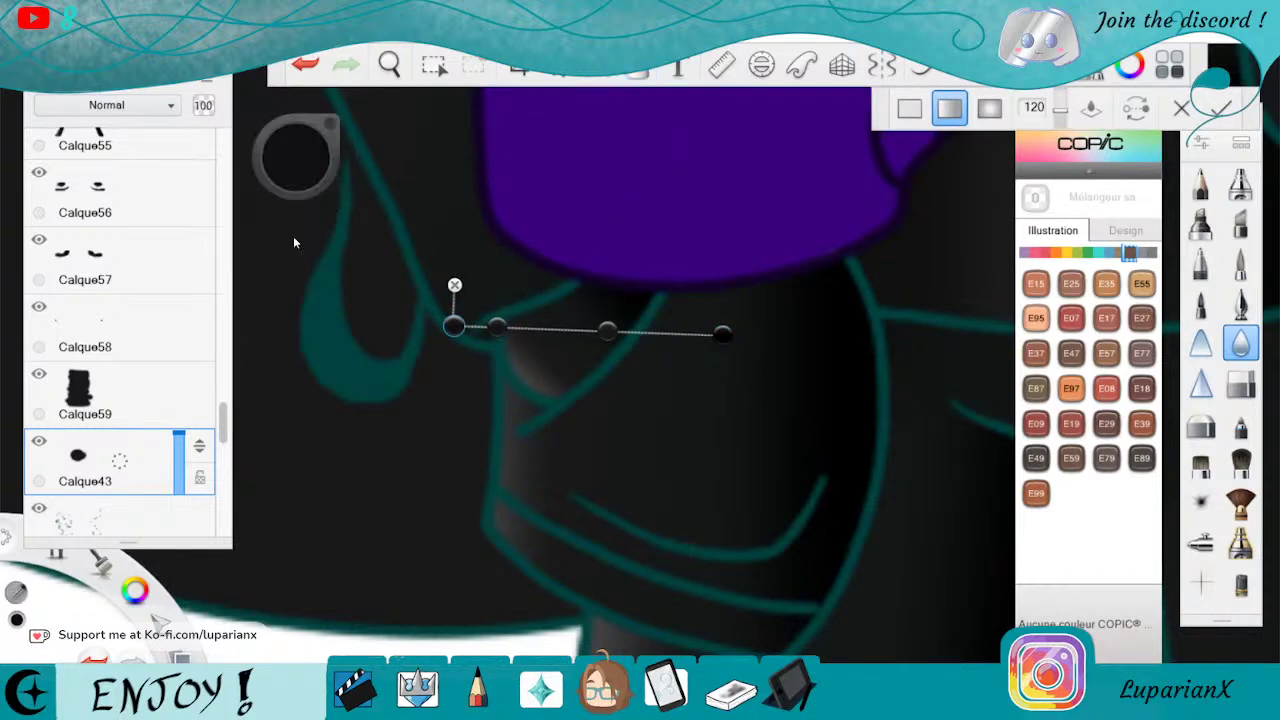
pyautogui.click(498, 328)
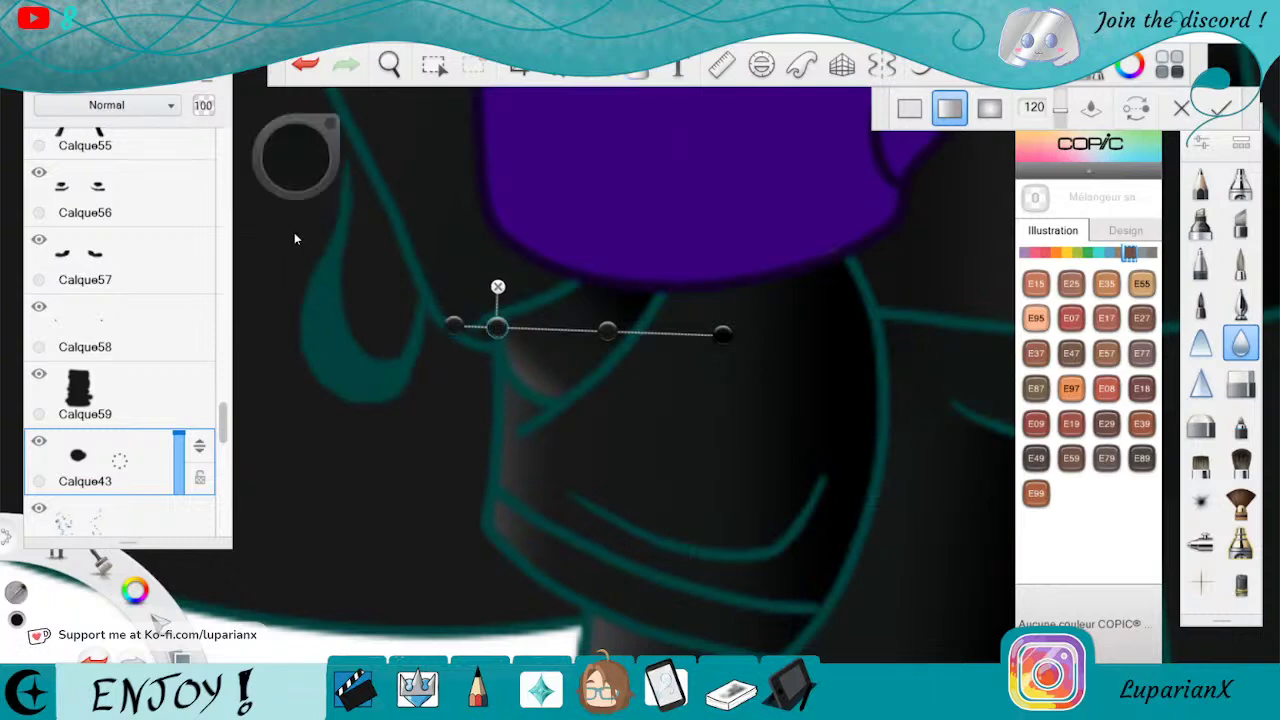
pyautogui.moveTo(723, 334); pyautogui.dragTo(709, 235)
pyautogui.moveTo(453, 326); pyautogui.dragTo(478, 346)
pyautogui.moveTo(709, 236); pyautogui.dragTo(620, 128)
pyautogui.moveTo(479, 346); pyautogui.dragTo(494, 320)
pyautogui.click(645, 74)
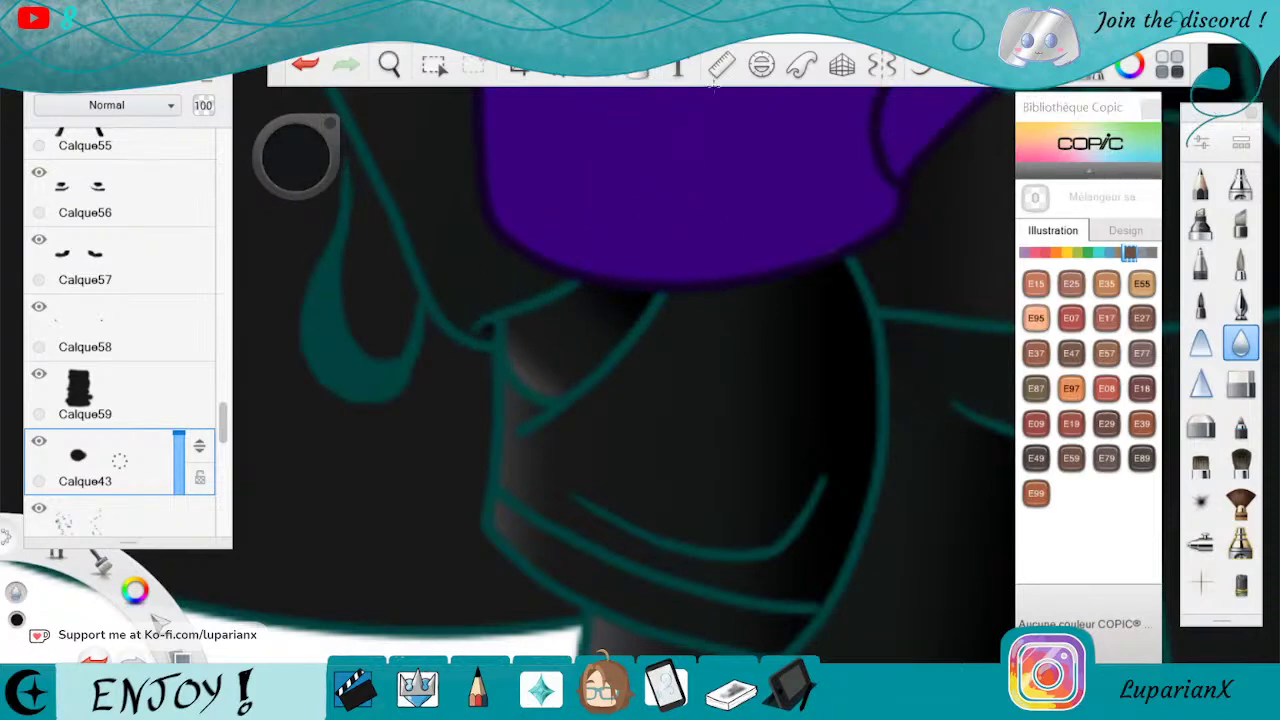
# Select the layer Calque60, which holds the two lower tentacles
pyautogui.click(385, 64)
pyautogui.moveTo(450, 127); pyautogui.dragTo(668, 322)
pyautogui.moveTo(717, 280); pyautogui.dragTo(713, 404)
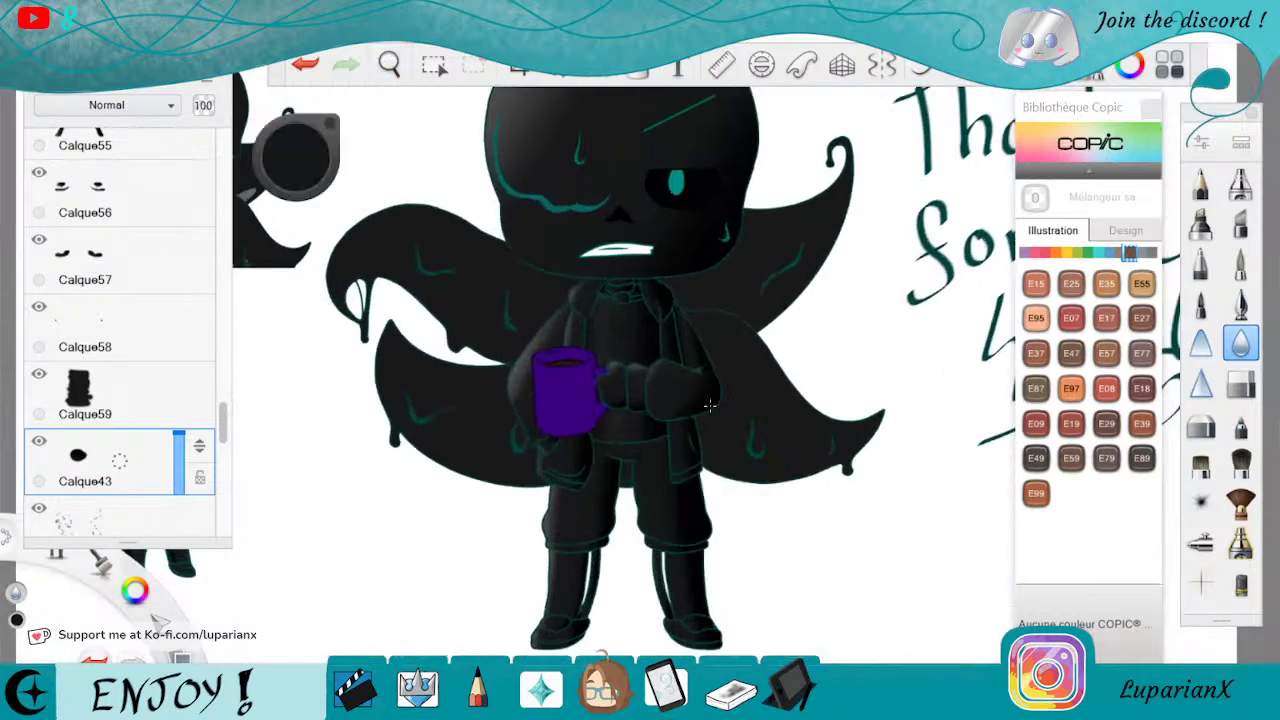
pyautogui.scroll(-4, 200, 430)
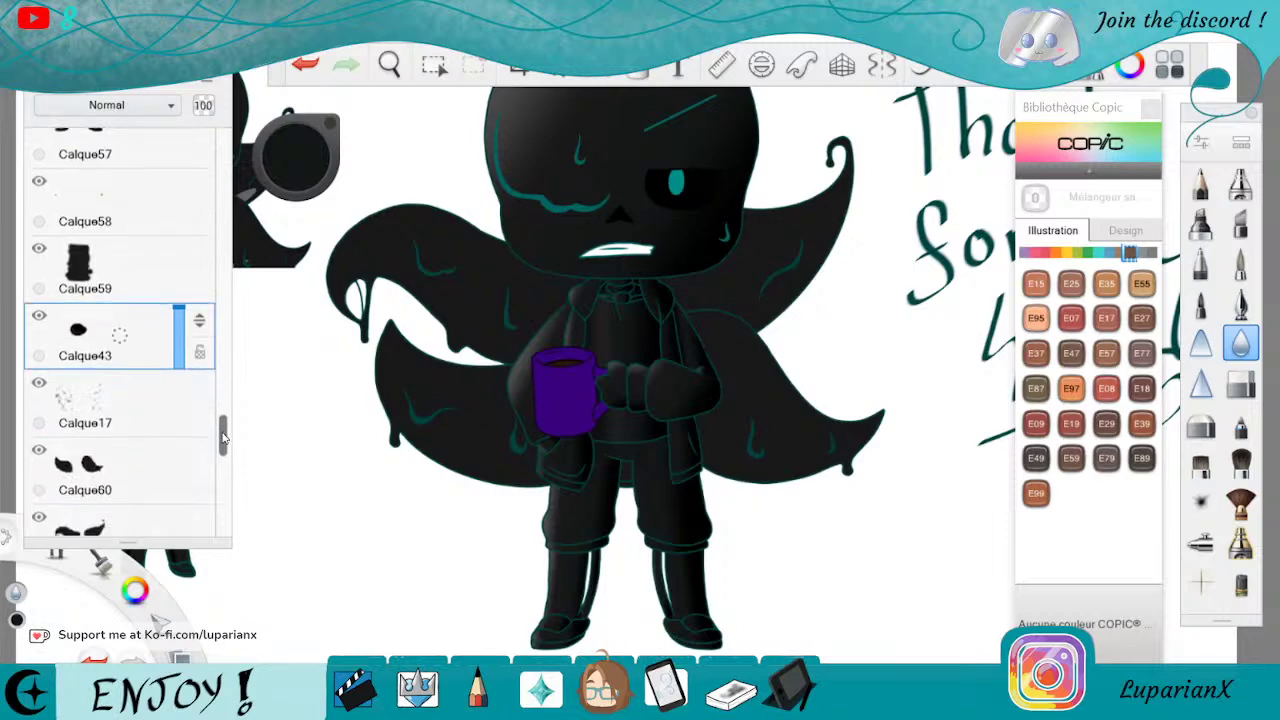
pyautogui.click(152, 371)
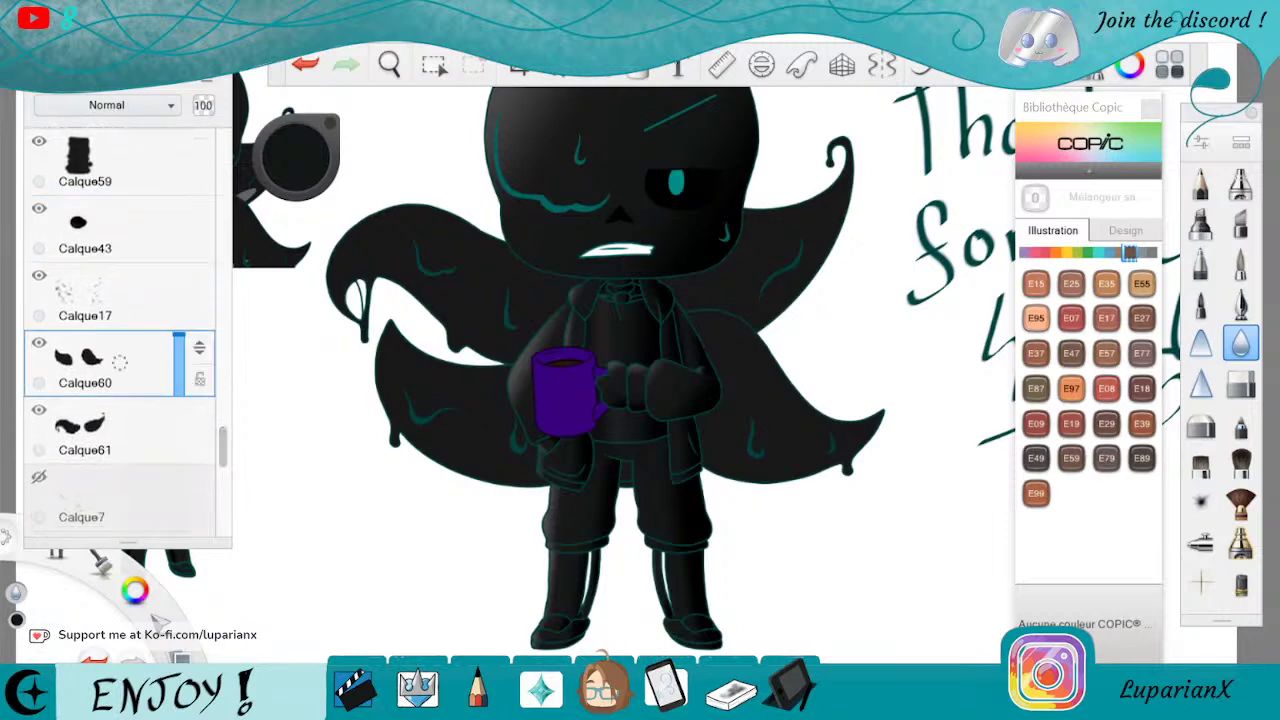
pyautogui.click(637, 68)
pyautogui.click(456, 419)
pyautogui.click(565, 424)
pyautogui.moveTo(563, 420); pyautogui.dragTo(734, 421)
pyautogui.moveTo(414, 420); pyautogui.dragTo(454, 420)
pyautogui.click(376, 419)
pyautogui.click(300, 176)
pyautogui.click(343, 240)
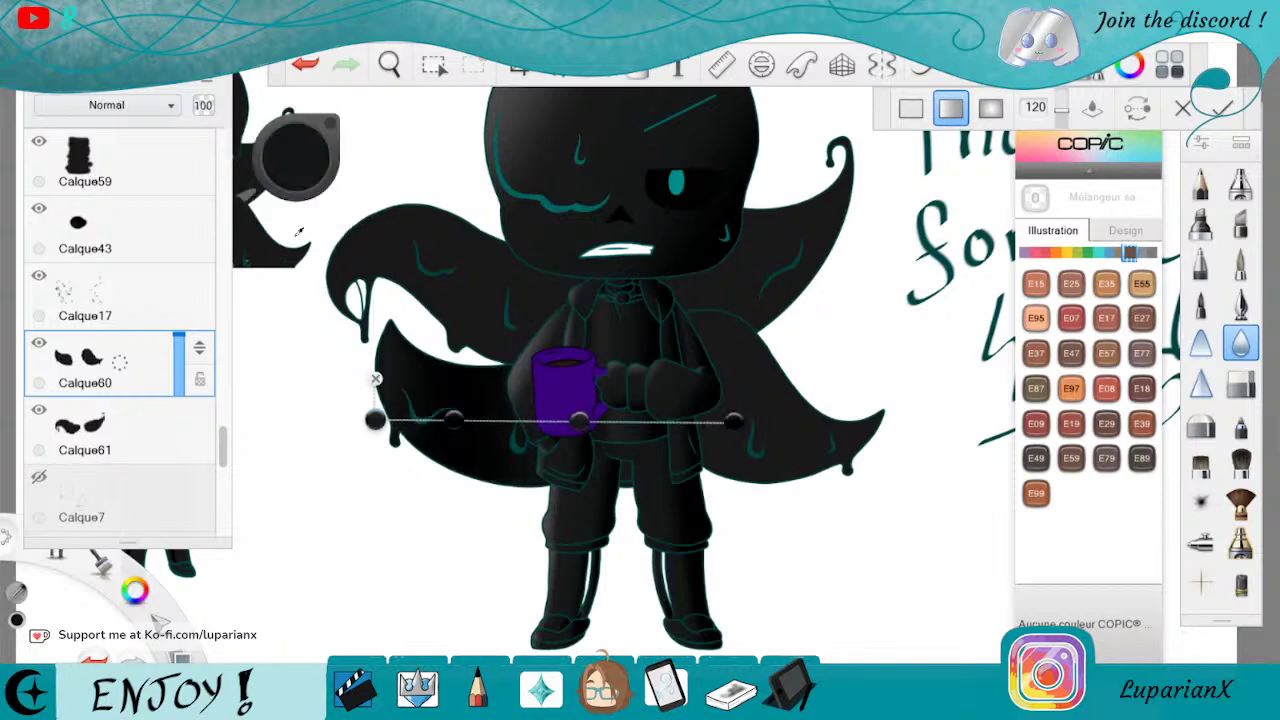
pyautogui.click(299, 232)
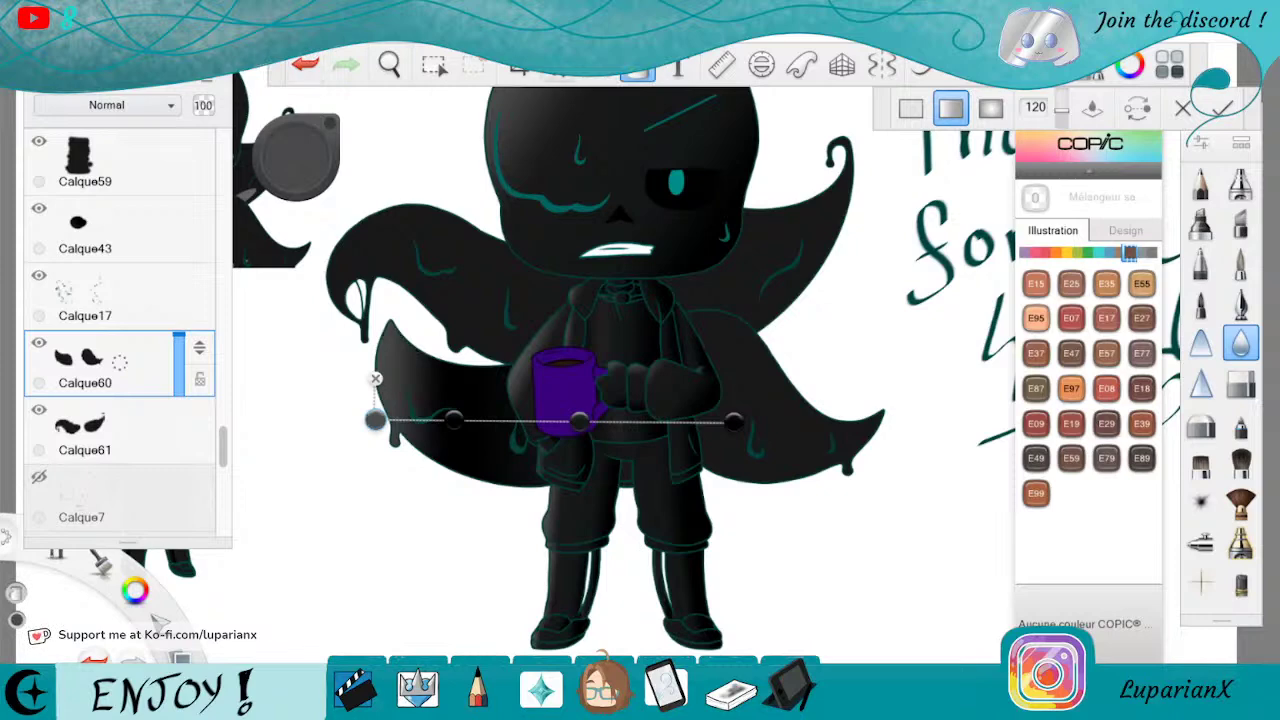
pyautogui.click(477, 65)
pyautogui.click(305, 65)
# On Calque60, place a linear gradient over the lower tentacle beside the mug, slanting down from its tip to the character's waist
pyautogui.click(389, 64)
pyautogui.moveTo(446, 142); pyautogui.dragTo(449, 166)
pyautogui.moveTo(703, 310); pyautogui.dragTo(731, 321)
pyautogui.click(637, 67)
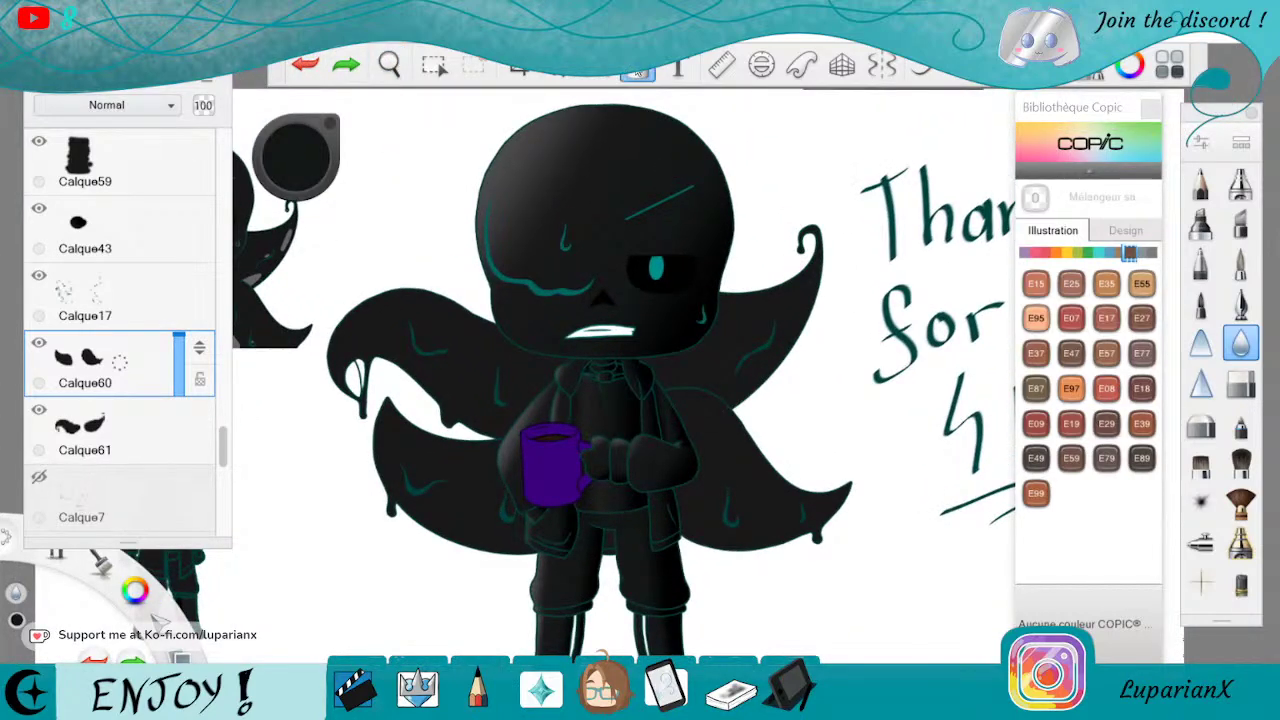
pyautogui.click(408, 447)
pyautogui.moveTo(551, 446); pyautogui.dragTo(651, 508)
# Adjust the dark grey and black shades of the two middle stops and the waist end stop of the tentacle gradient
pyautogui.click(434, 460)
pyautogui.click(292, 168)
pyautogui.click(292, 216)
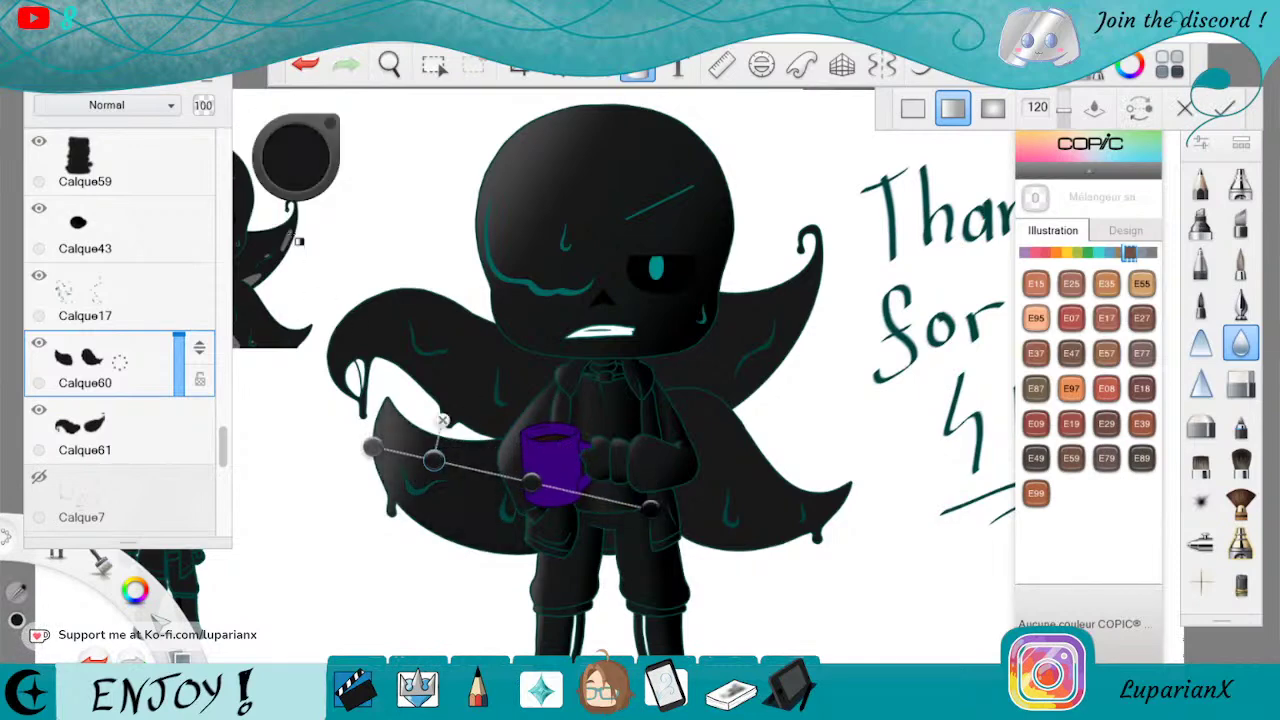
pyautogui.click(536, 485)
pyautogui.click(295, 171)
pyautogui.click(296, 237)
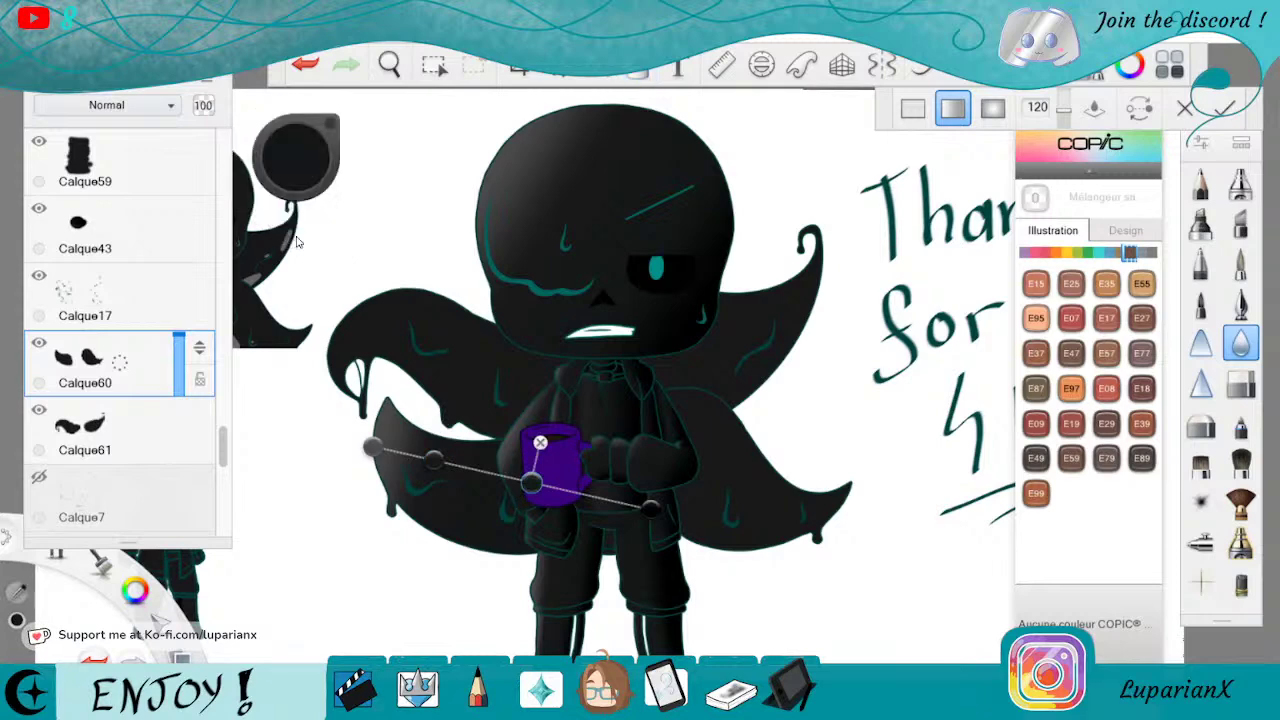
pyautogui.click(650, 508)
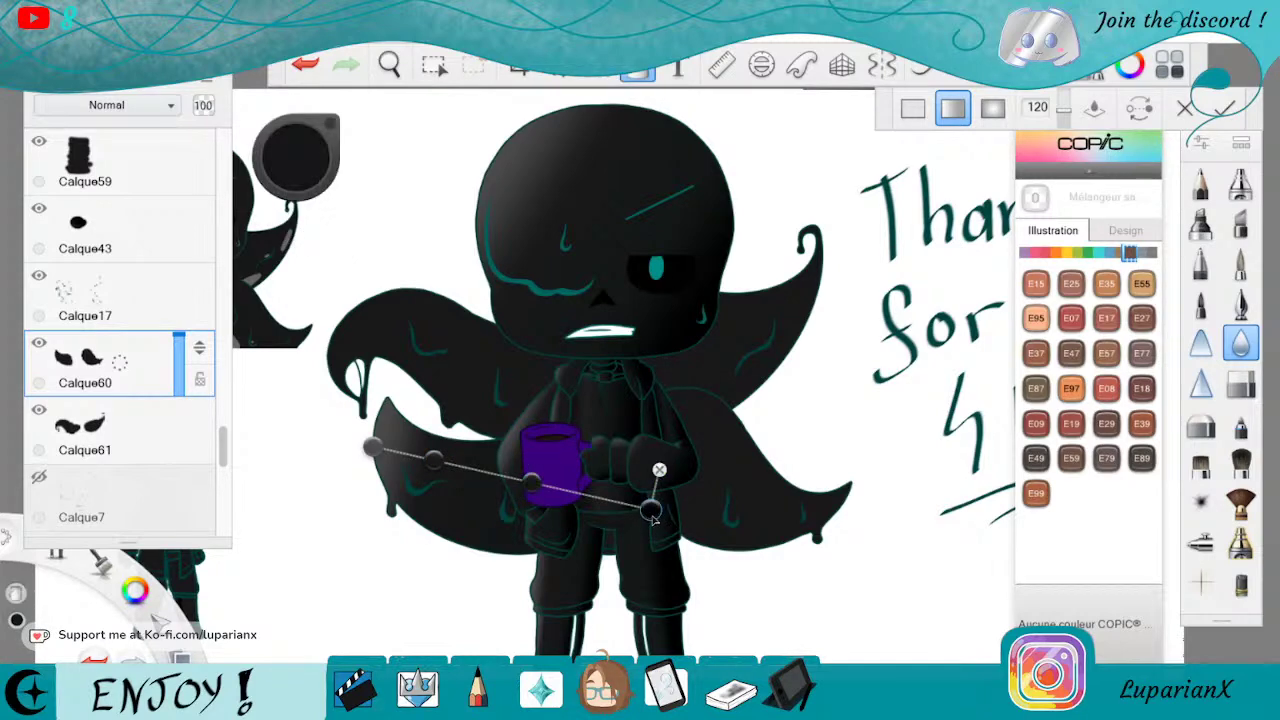
pyautogui.click(297, 158)
pyautogui.click(287, 236)
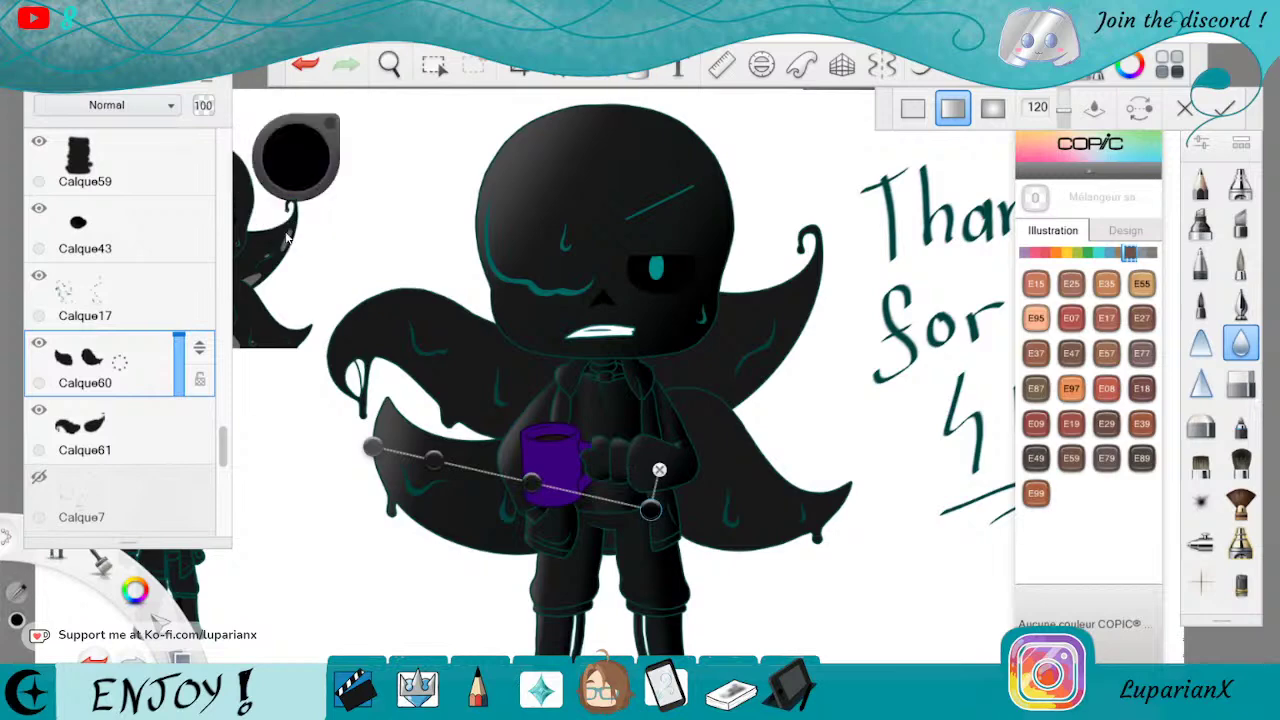
# Shorten and steepen the tentacle gradient so it ends at the jacket hem below the mug, and apply it
pyautogui.moveTo(651, 511); pyautogui.dragTo(556, 543)
pyautogui.click(470, 502)
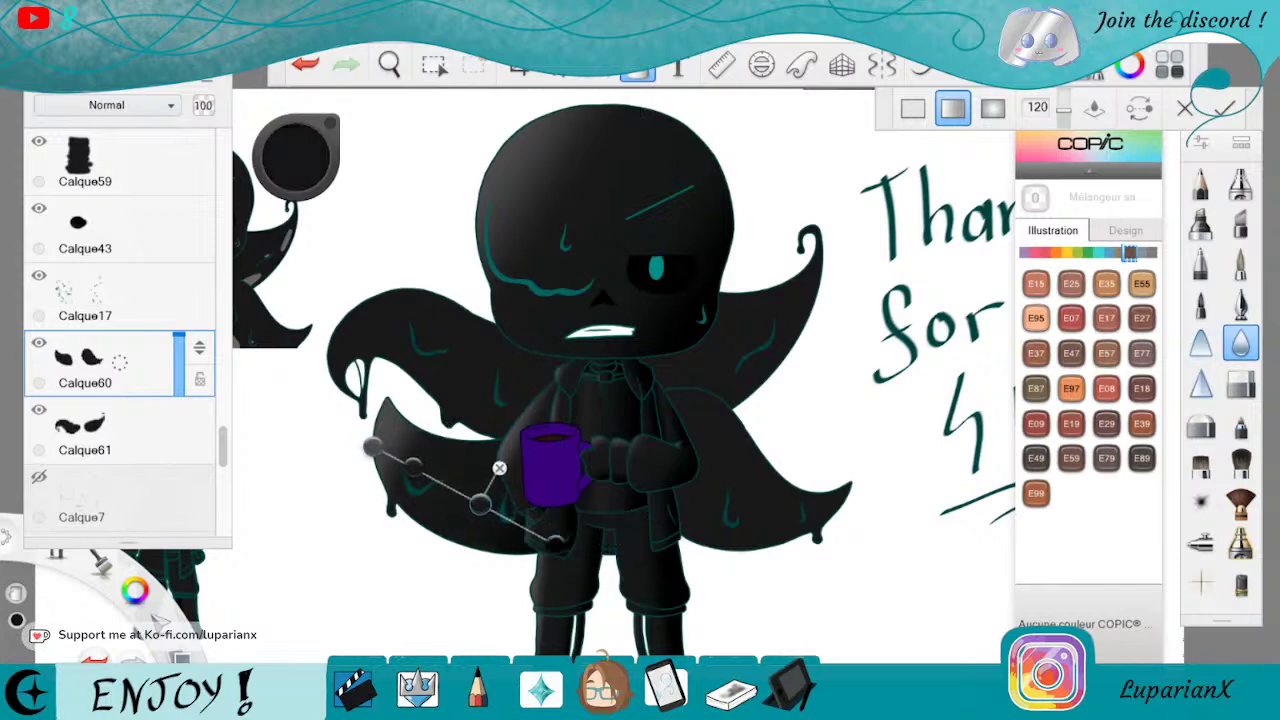
pyautogui.click(640, 71)
pyautogui.click(640, 71)
pyautogui.click(728, 486)
pyautogui.moveTo(639, 483)
pyautogui.mouseDown()
pyautogui.moveTo(612, 568)
pyautogui.moveTo(625, 613)
pyautogui.mouseUp()
pyautogui.click(641, 74)
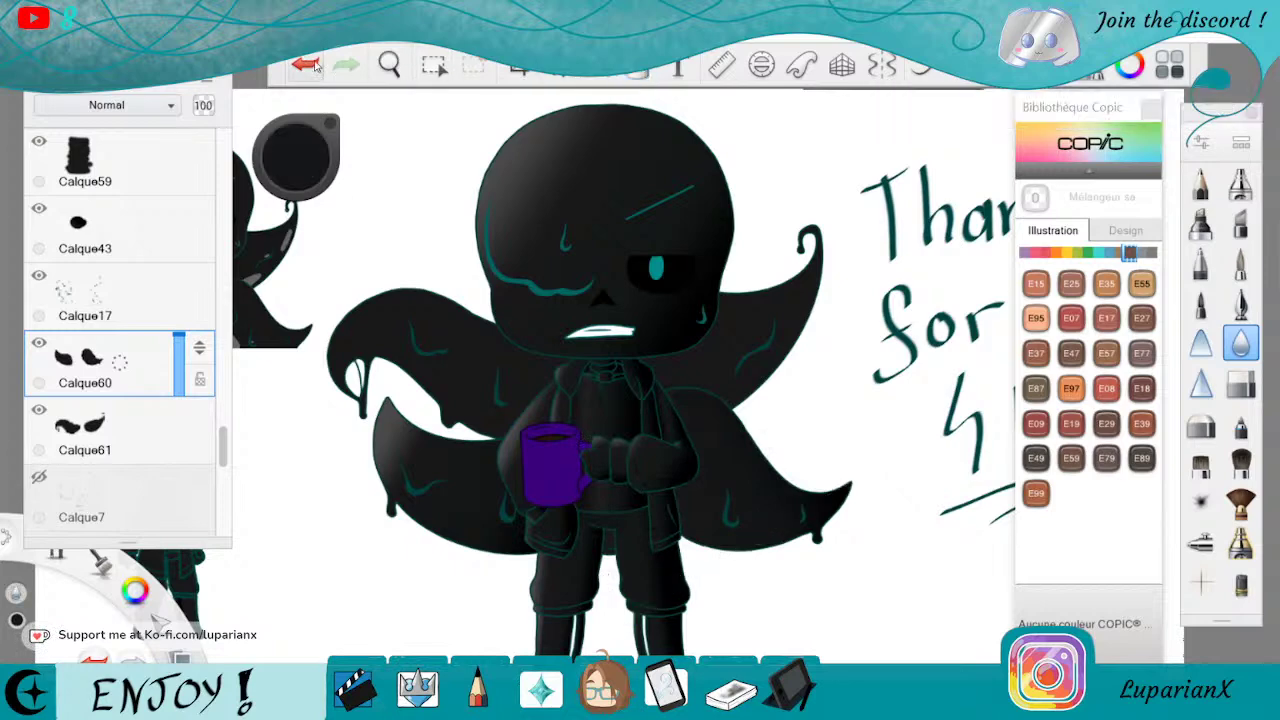
# On Calque61, shade the upper tentacle on the mug side with a gradient slanting from its outer curve down to the shoulder
pyautogui.click(137, 426)
pyautogui.click(637, 74)
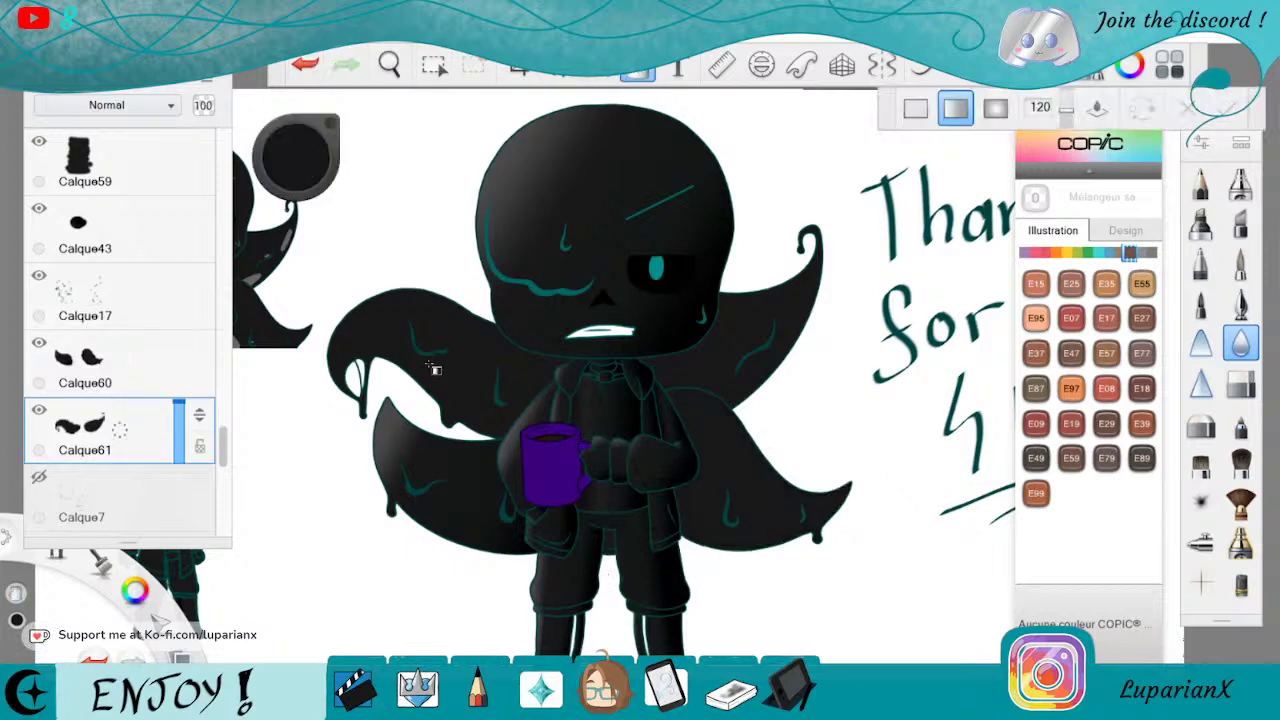
pyautogui.click(429, 371)
pyautogui.moveTo(581, 350); pyautogui.dragTo(511, 447)
pyautogui.moveTo(327, 352); pyautogui.dragTo(404, 275)
pyautogui.moveTo(512, 483); pyautogui.dragTo(516, 437)
pyautogui.press('Return')
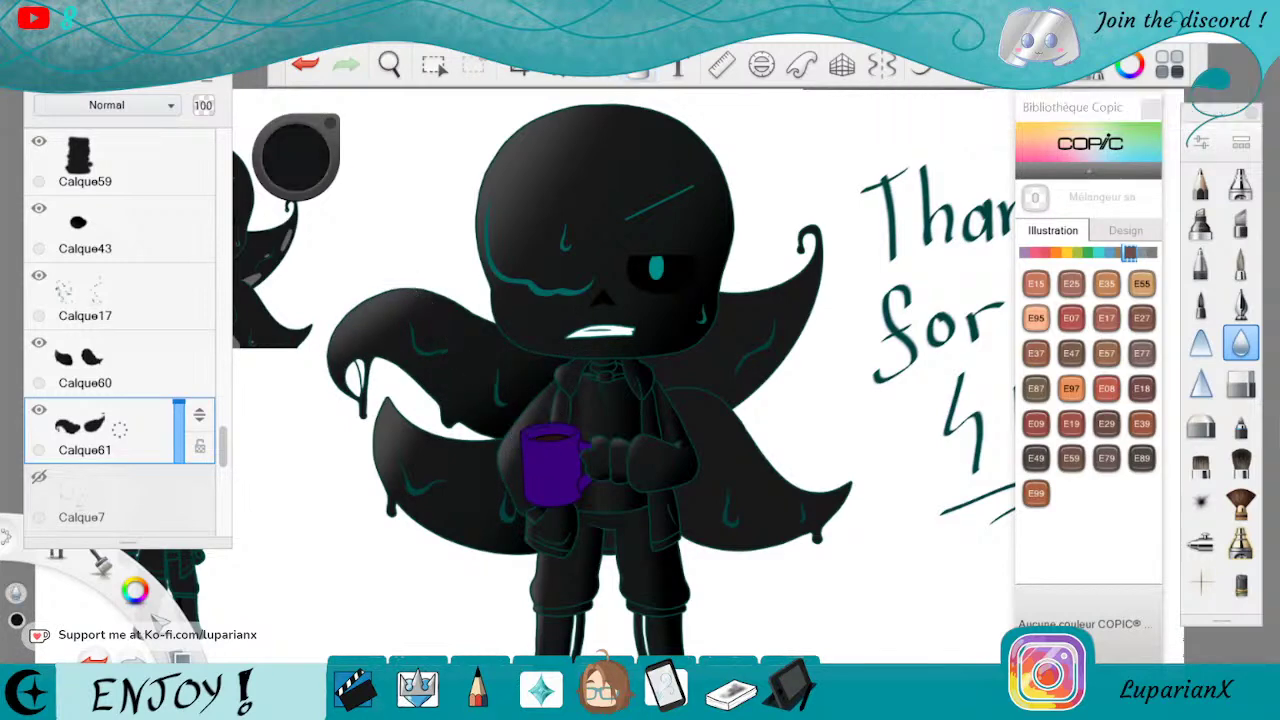
# On Calque60, shade the lower tentacle opposite the mug with a steep gradient running from above it down to its lower edge
pyautogui.click(165, 364)
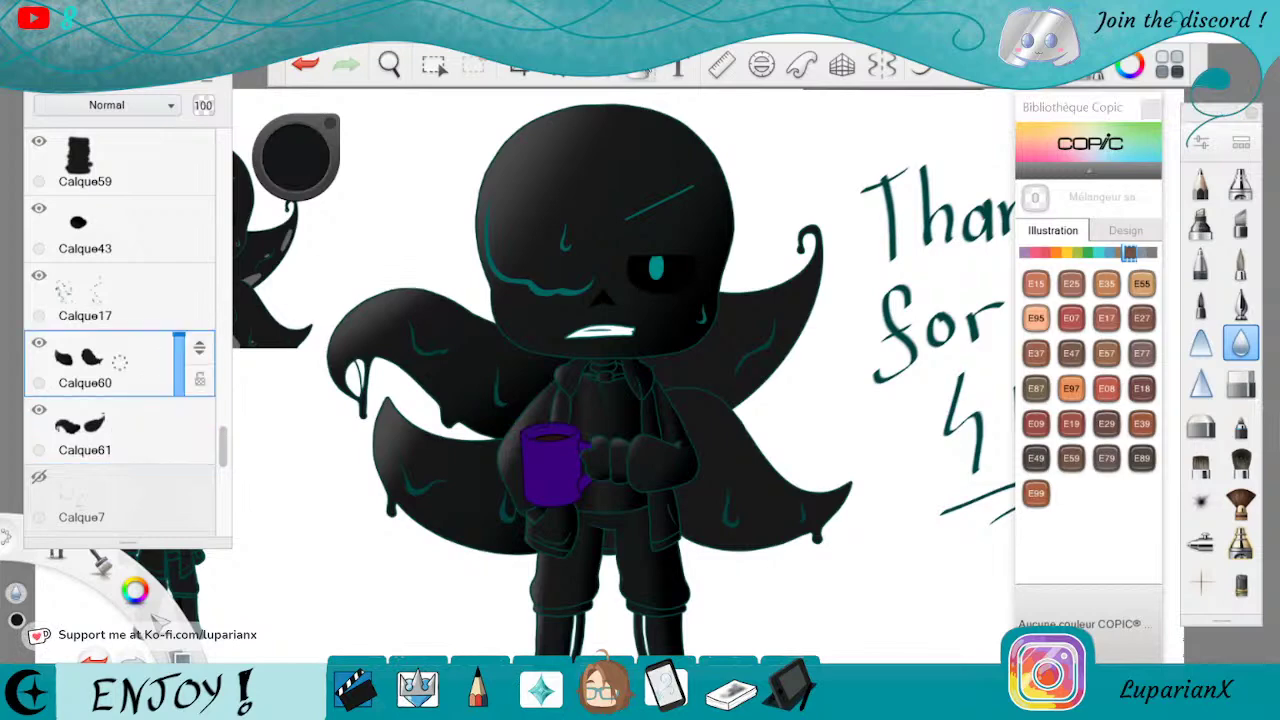
pyautogui.click(638, 72)
pyautogui.click(711, 480)
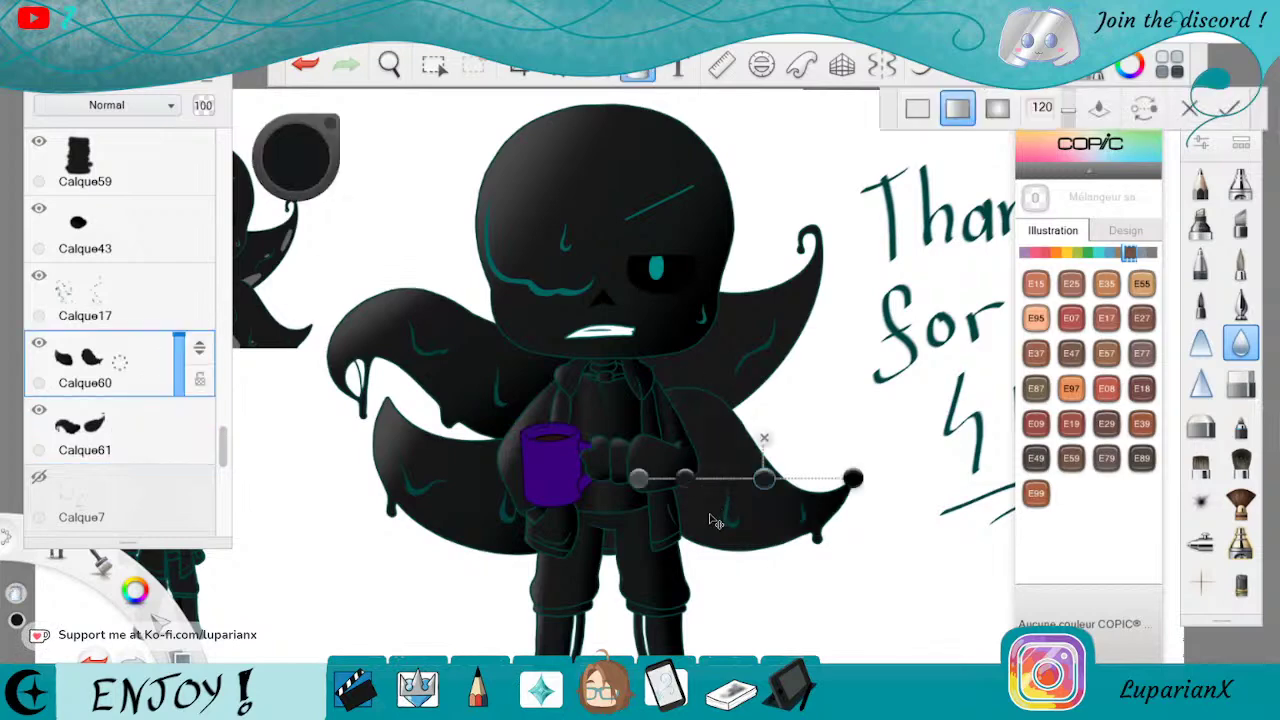
pyautogui.moveTo(639, 479); pyautogui.dragTo(766, 292)
pyautogui.moveTo(853, 478); pyautogui.dragTo(771, 532)
pyautogui.moveTo(766, 290); pyautogui.dragTo(848, 280)
pyautogui.moveTo(771, 532); pyautogui.dragTo(735, 521)
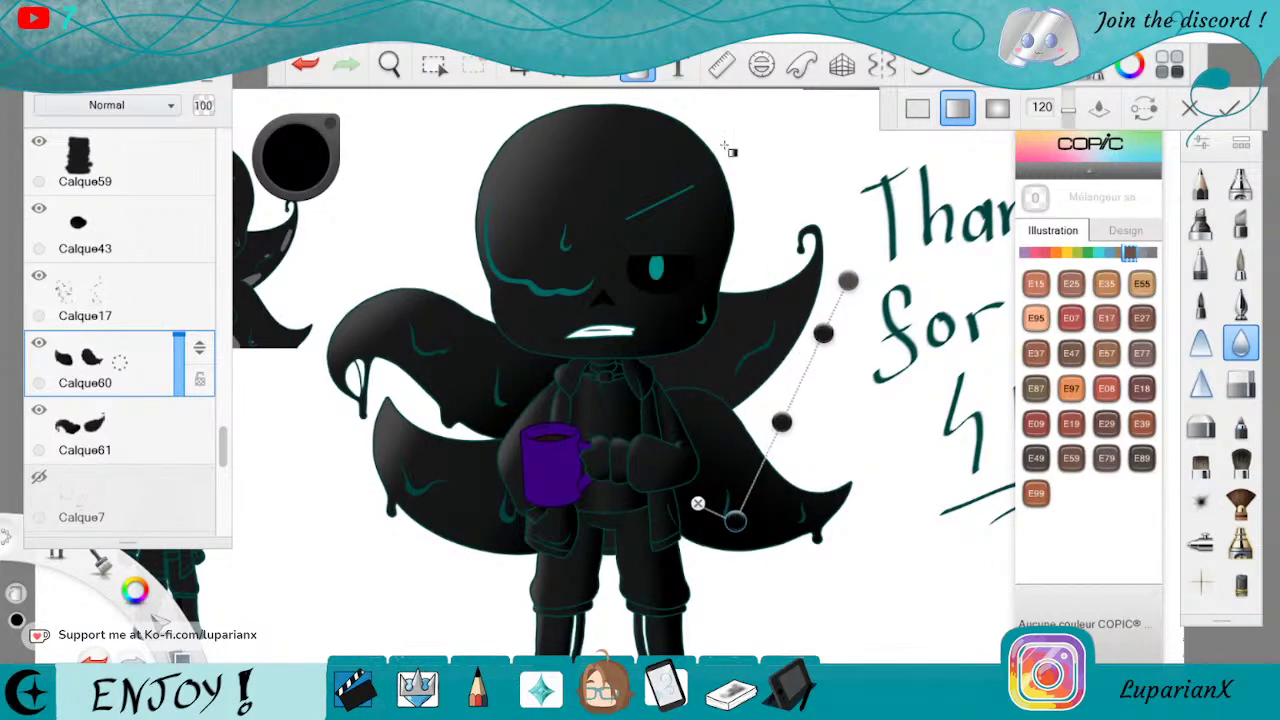
pyautogui.click(637, 66)
# On Calque61, shade the upper tentacle opposite the mug with a short gradient slanting from the eye socket down to its lower edge
pyautogui.click(146, 408)
pyautogui.click(638, 70)
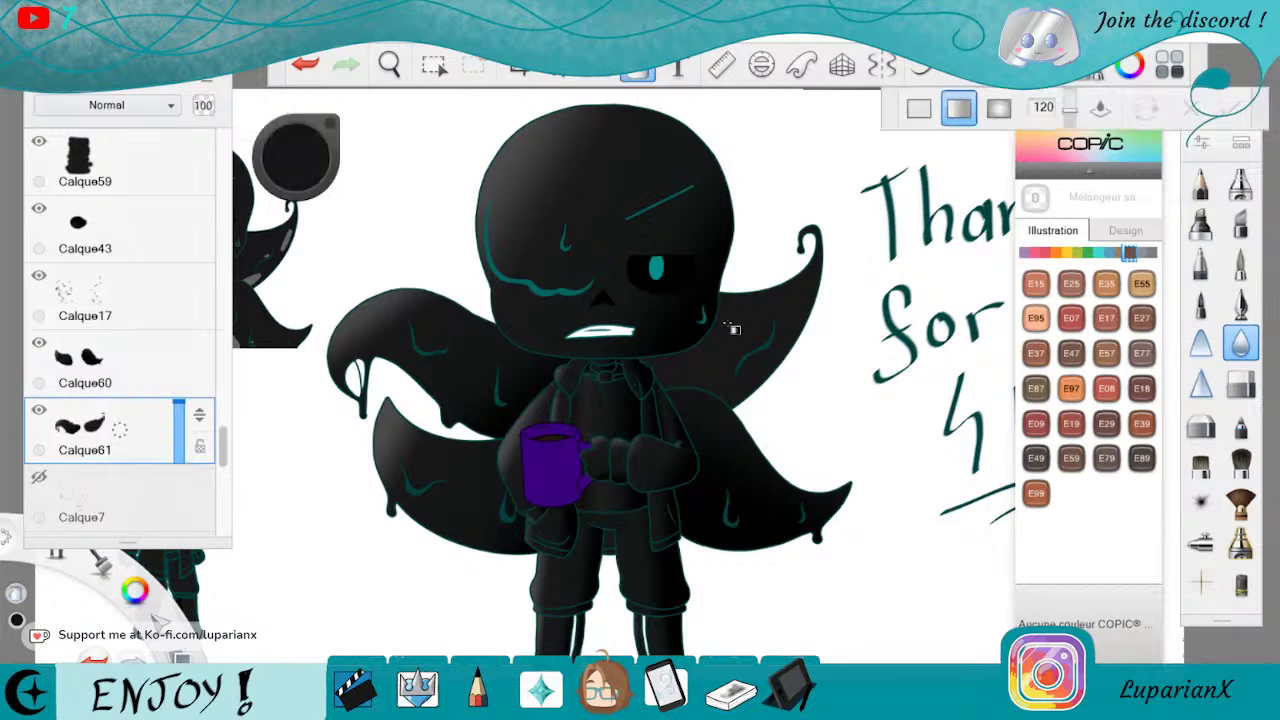
pyautogui.click(740, 342)
pyautogui.moveTo(823, 340); pyautogui.dragTo(738, 400)
pyautogui.moveTo(614, 339); pyautogui.dragTo(668, 272)
pyautogui.moveTo(738, 400); pyautogui.dragTo(755, 364)
pyautogui.click(722, 325)
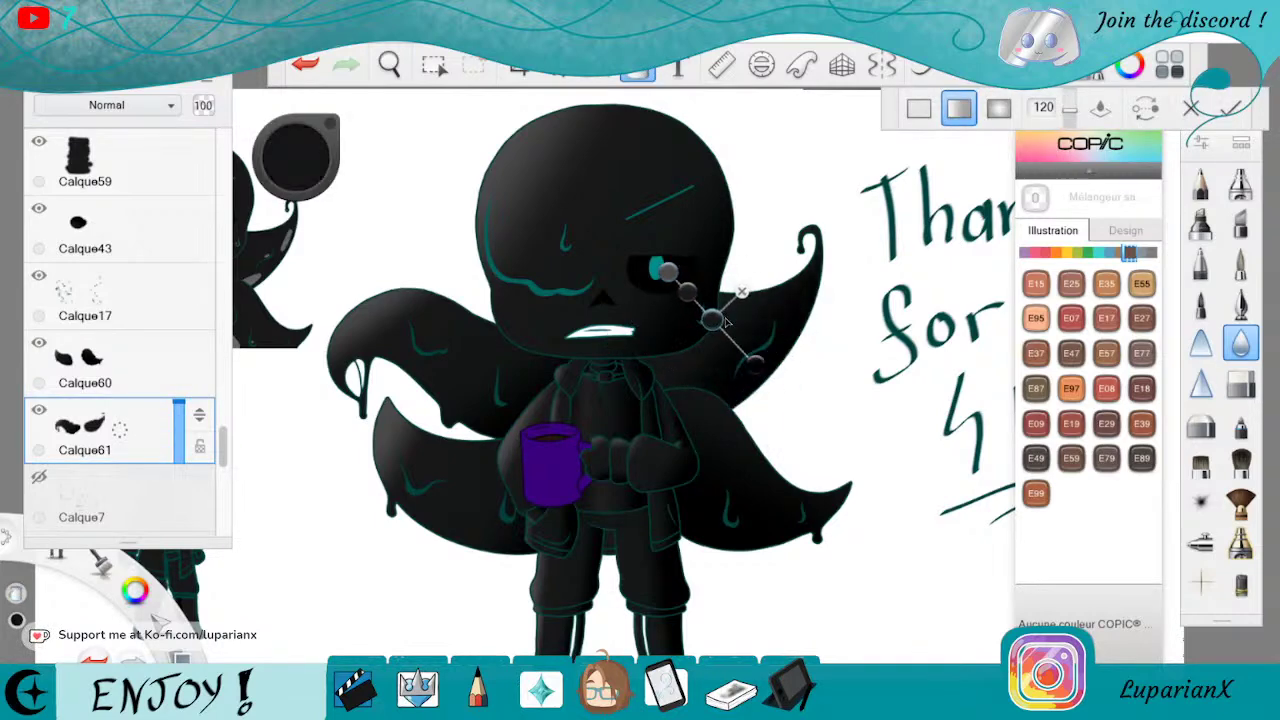
pyautogui.press('Return')
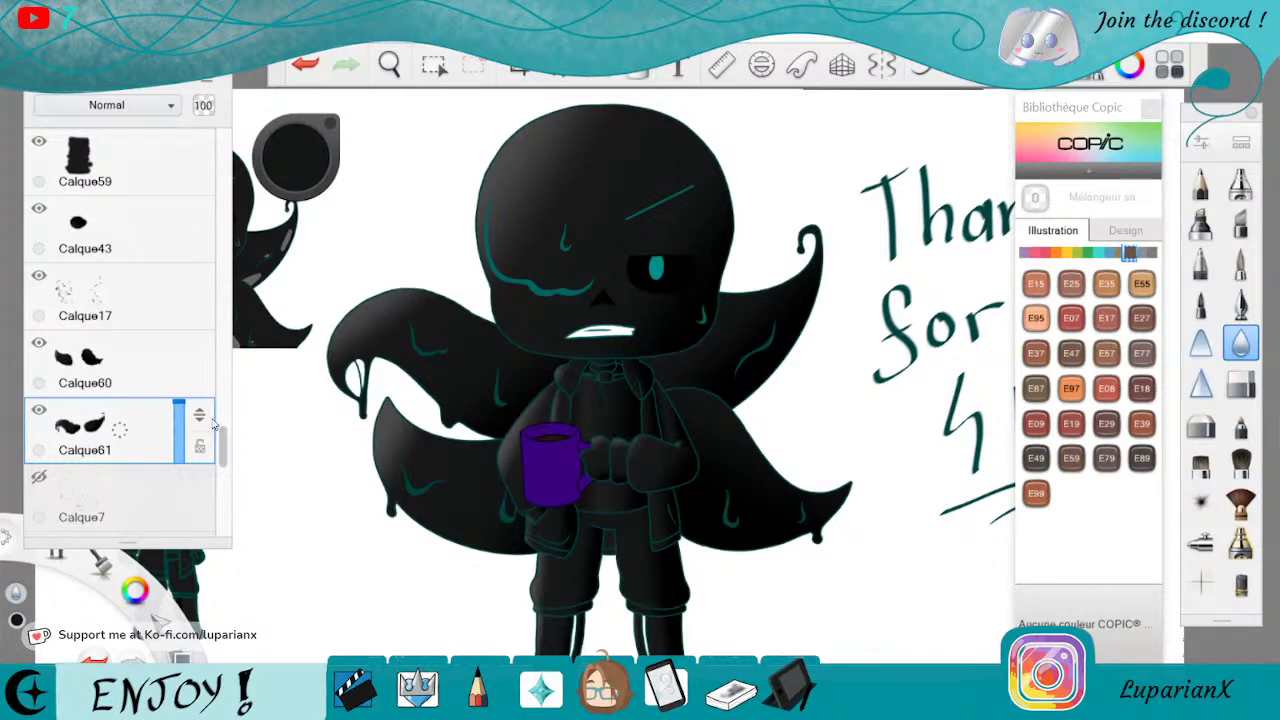
# Duplicate the teal pupil layer Calque20 and move the copy above the eye socket
pyautogui.moveTo(224, 446); pyautogui.dragTo(228, 163)
pyautogui.click(120, 290)
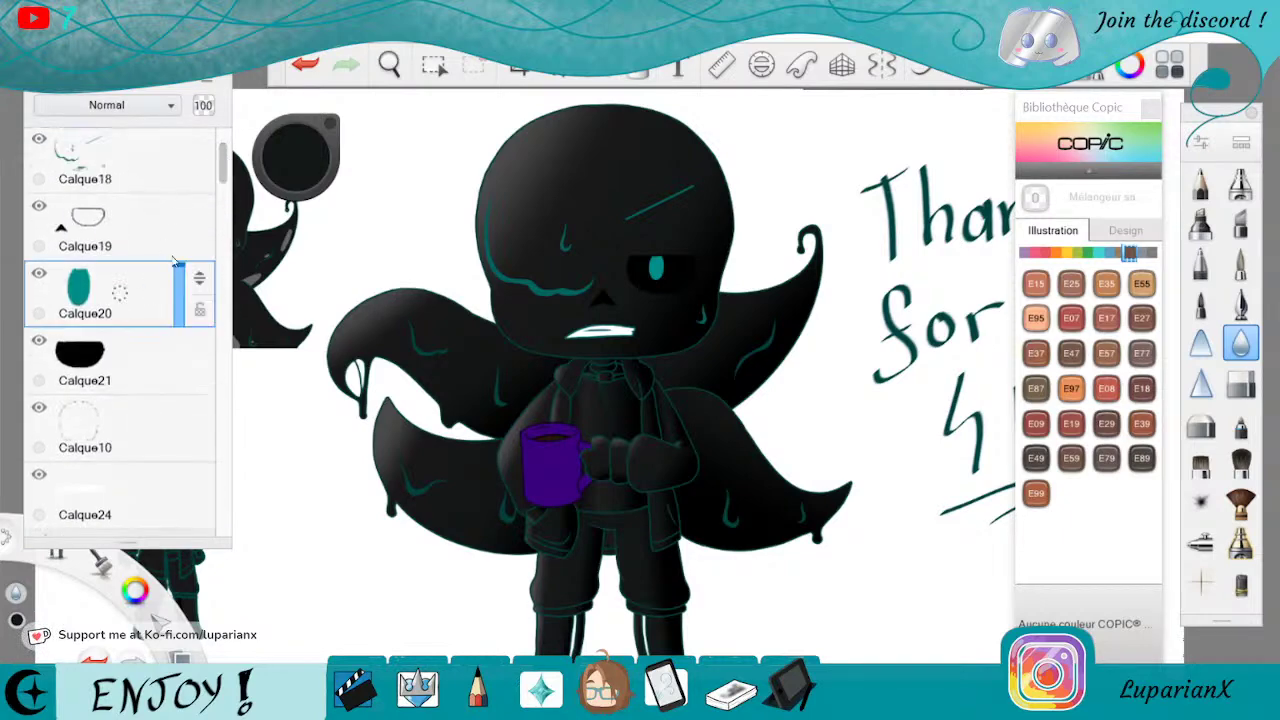
pyautogui.click(389, 63)
pyautogui.moveTo(640, 360); pyautogui.dragTo(457, 523)
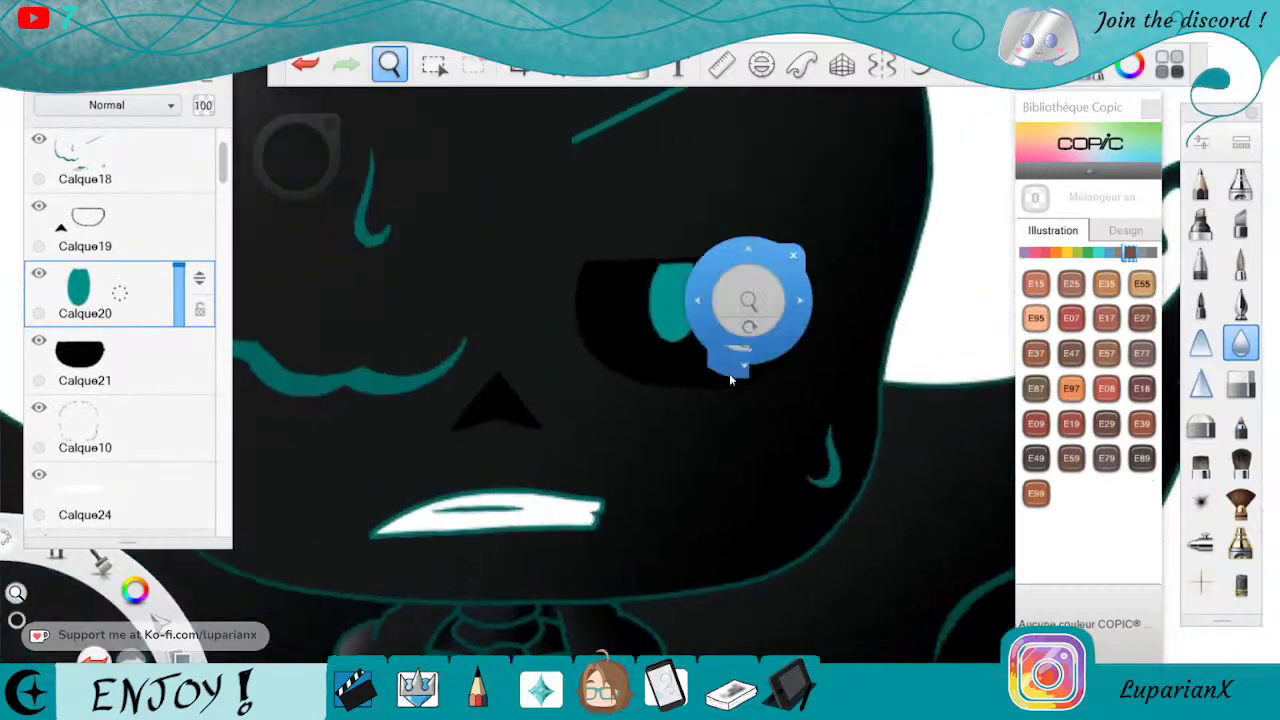
pyautogui.moveTo(104, 289); pyautogui.dragTo(69, 230)
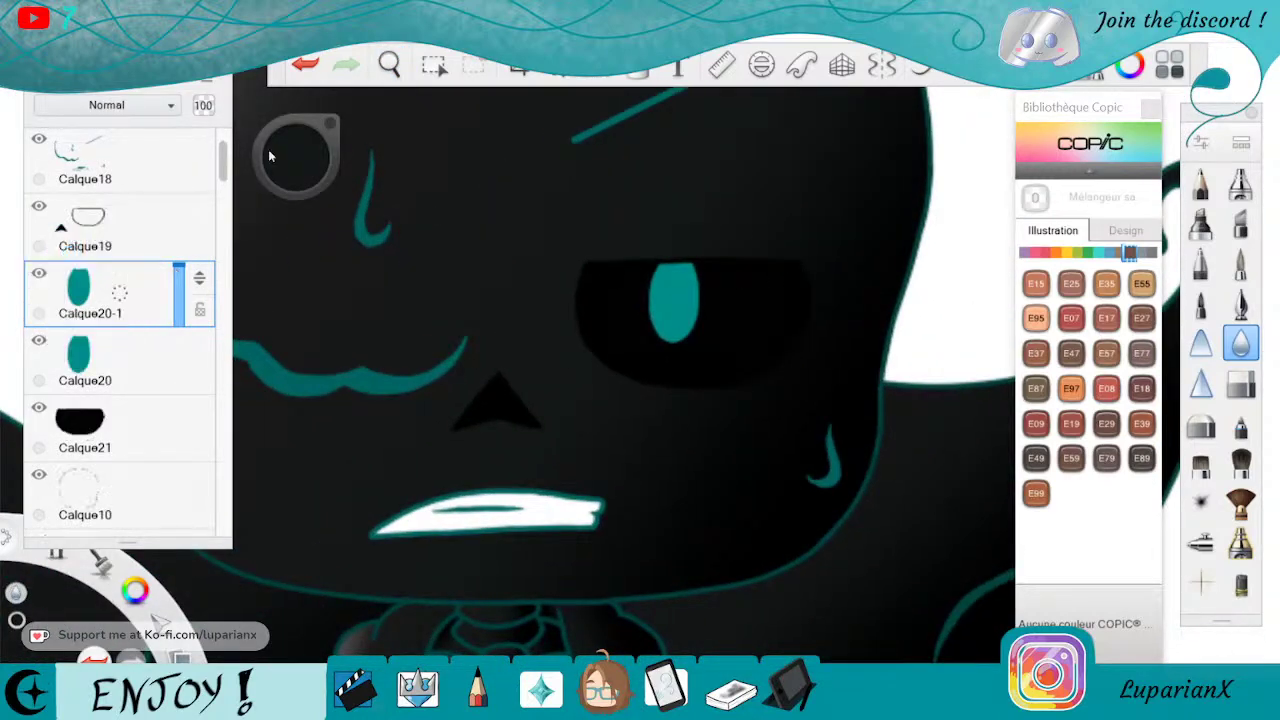
pyautogui.click(558, 72)
pyautogui.moveTo(791, 400); pyautogui.dragTo(805, 276)
# On Calque20, fill the original pupil with a linear gradient and turn it to run vertically downwards
pyautogui.click(147, 367)
pyautogui.click(146, 367)
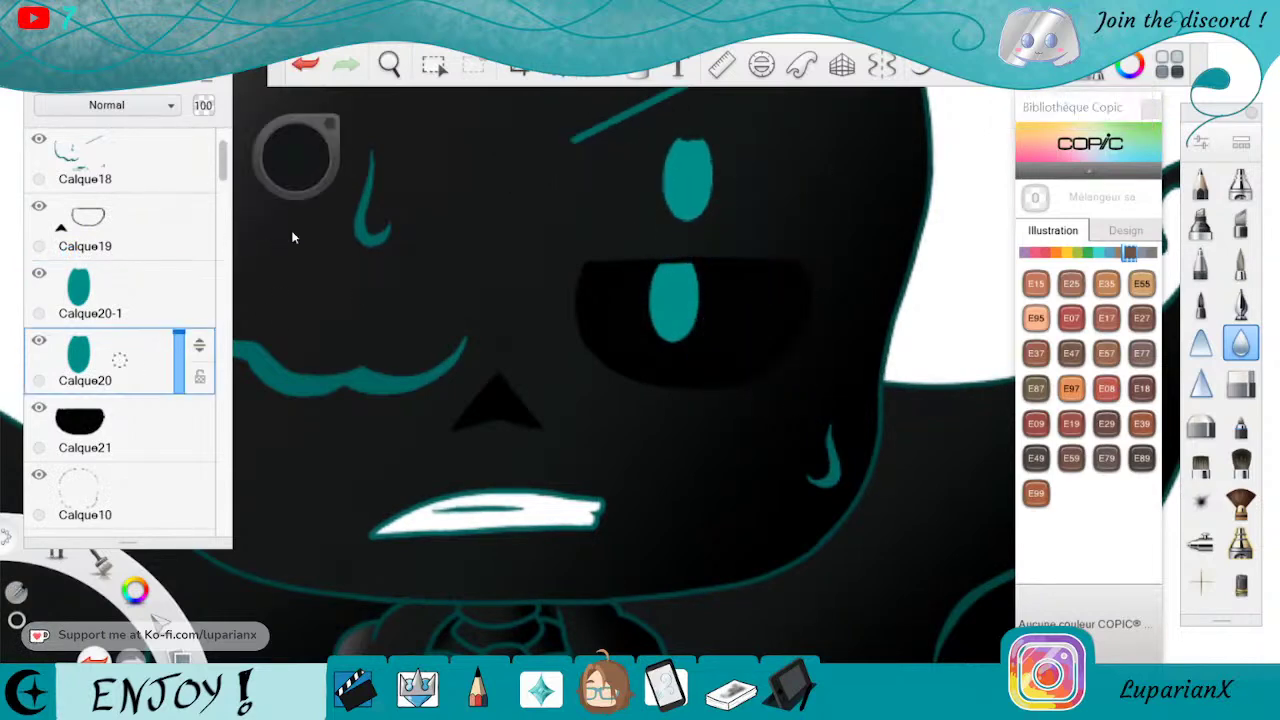
pyautogui.press('f')
pyautogui.click(682, 312)
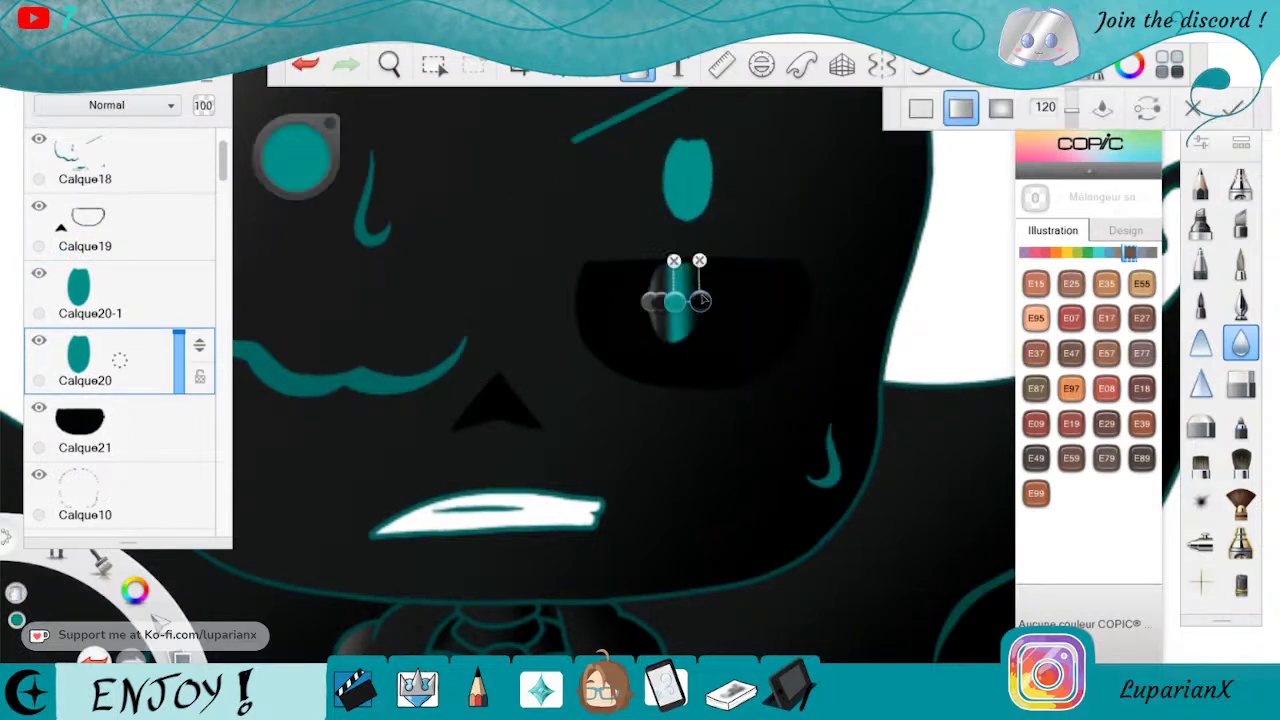
pyautogui.moveTo(678, 307); pyautogui.dragTo(700, 388)
# Recolour the pupil gradient's stops, with dark teal at its upper end and bright cyan at its lower end
pyautogui.click(297, 155)
pyautogui.click(288, 238)
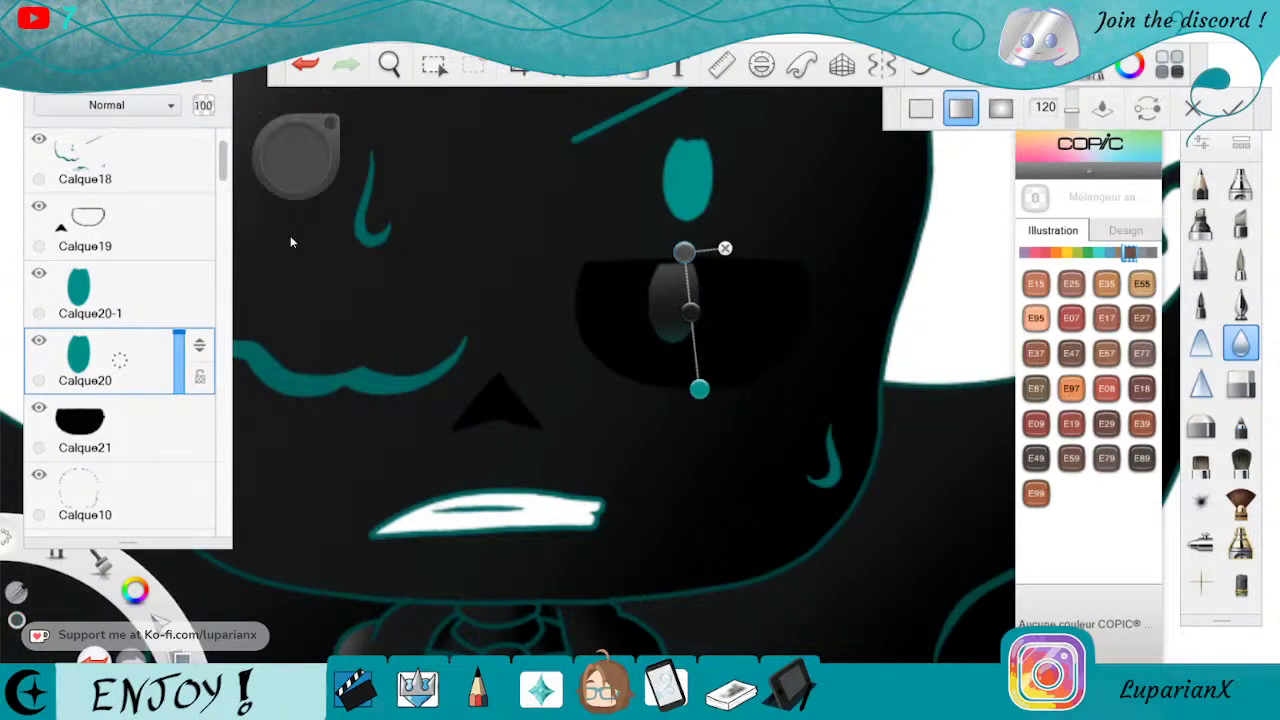
pyautogui.moveTo(296, 142); pyautogui.dragTo(300, 136)
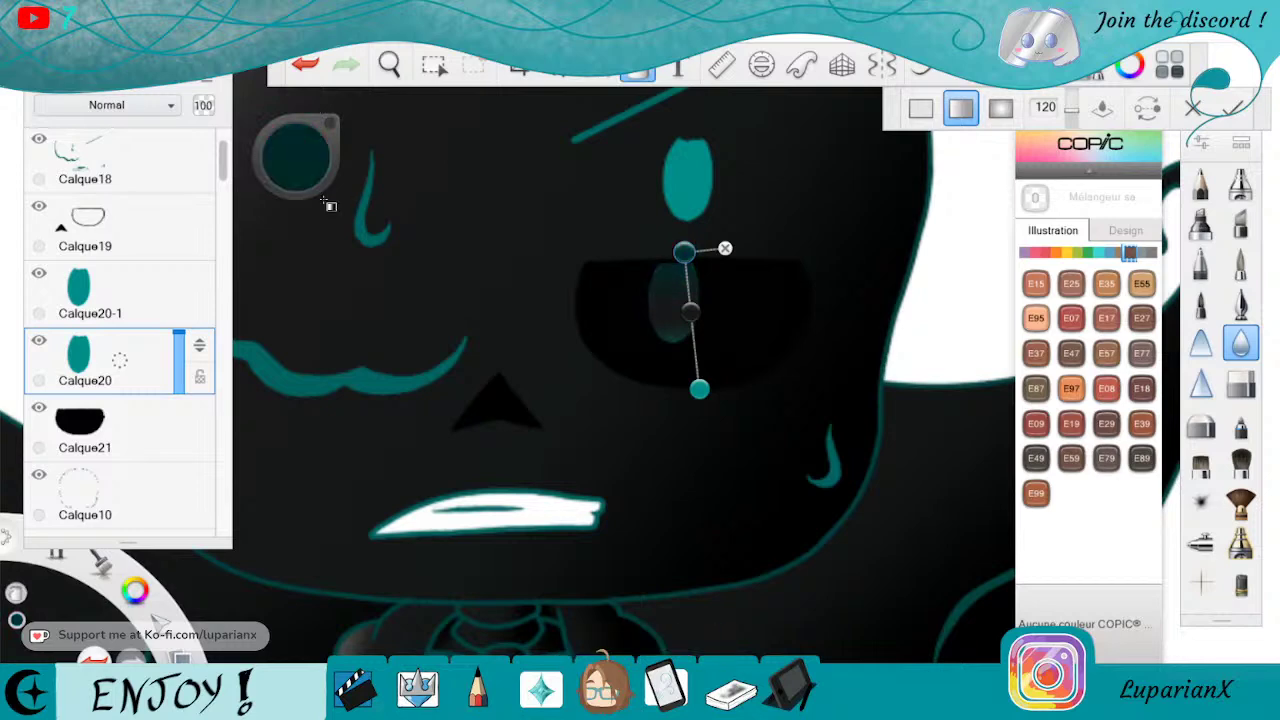
pyautogui.click(305, 158)
pyautogui.click(298, 236)
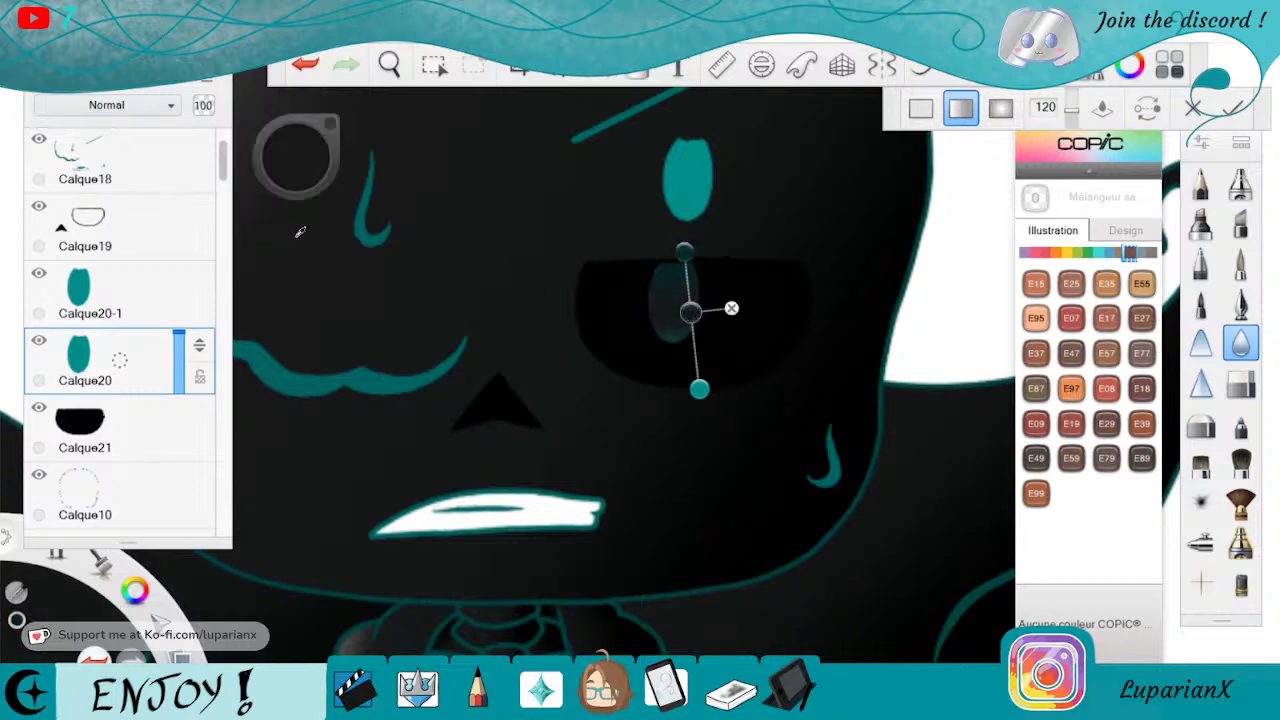
pyautogui.click(699, 389)
pyautogui.moveTo(298, 160); pyautogui.dragTo(299, 175)
# Fit the gradient to the pupil's height, give its middle stop the copied pupil's teal, apply it and hide the copy
pyautogui.moveTo(684, 253); pyautogui.dragTo(677, 272)
pyautogui.moveTo(699, 389); pyautogui.dragTo(672, 351)
pyautogui.click(677, 303)
pyautogui.moveTo(676, 305); pyautogui.dragTo(675, 323)
pyautogui.moveTo(679, 258); pyautogui.dragTo(678, 266)
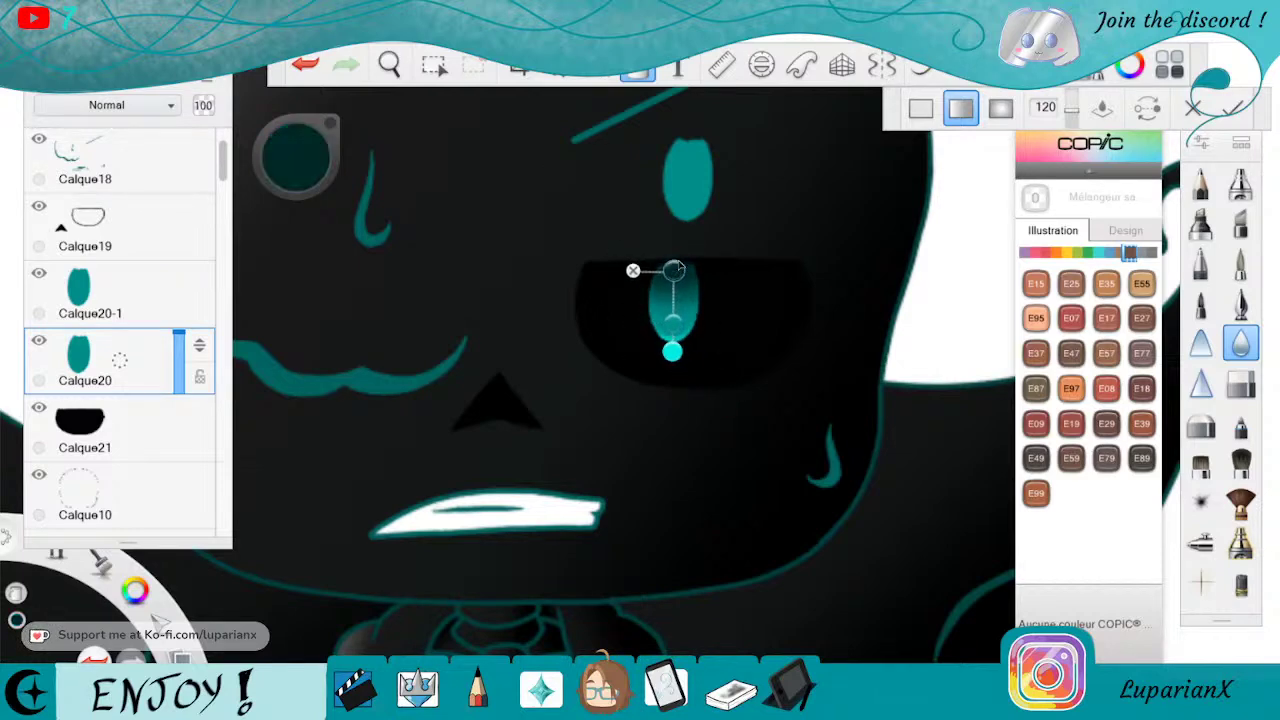
pyautogui.click(676, 322)
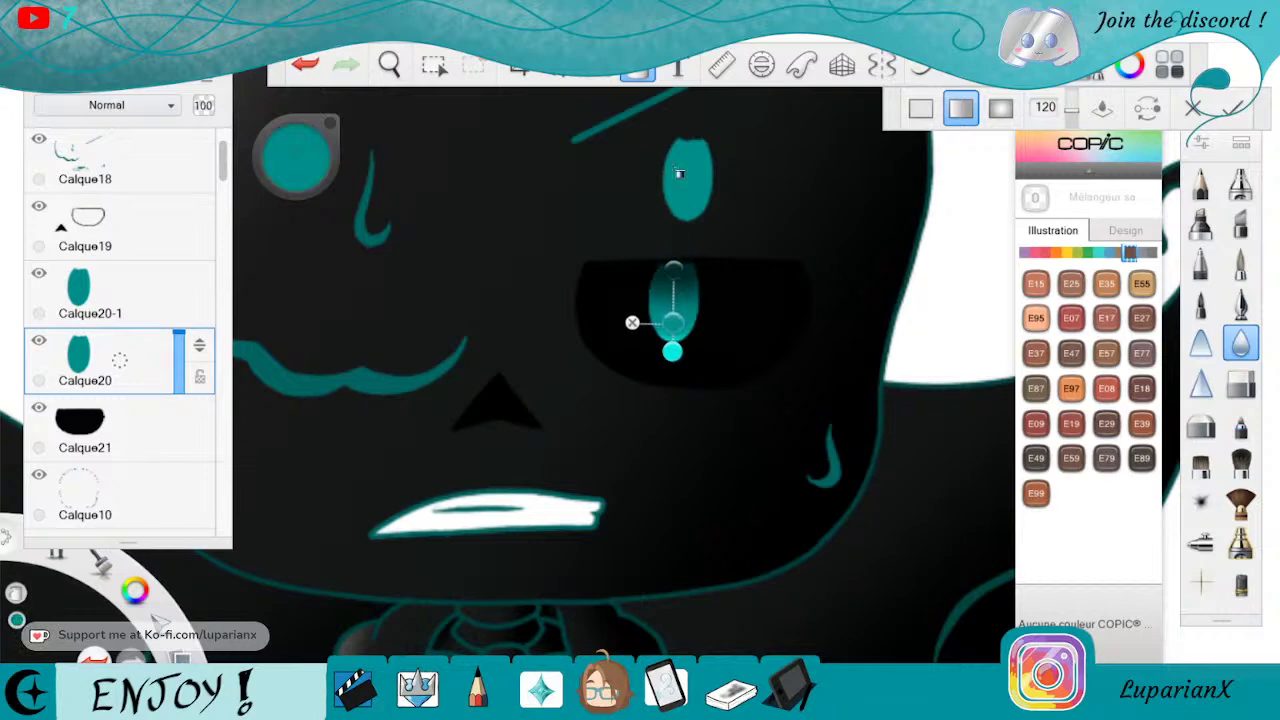
pyautogui.press('Return')
pyautogui.click(39, 273)
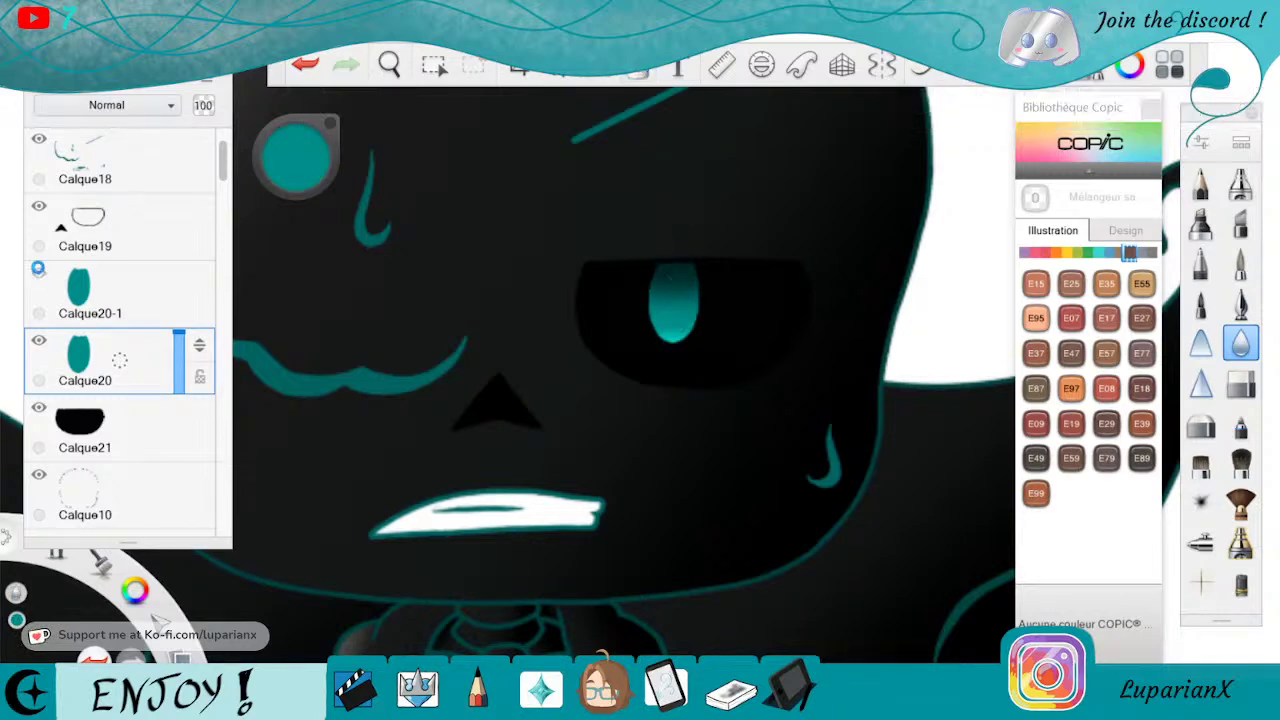
# Add a new layer above Calque20 and paint a small white highlight on the pupil's lower edge
pyautogui.moveTo(144, 362); pyautogui.dragTo(158, 266)
pyautogui.moveTo(134, 590); pyautogui.dragTo(186, 628)
pyautogui.click(389, 64)
pyautogui.moveTo(578, 246); pyautogui.dragTo(519, 356)
pyautogui.moveTo(663, 472); pyautogui.dragTo(640, 580)
pyautogui.moveTo(661, 512); pyautogui.dragTo(680, 410)
pyautogui.moveTo(580, 390); pyautogui.dragTo(584, 566)
pyautogui.moveTo(680, 563); pyautogui.dragTo(822, 435)
pyautogui.moveTo(886, 445); pyautogui.dragTo(792, 455)
pyautogui.click(754, 373)
pyautogui.click(1240, 303)
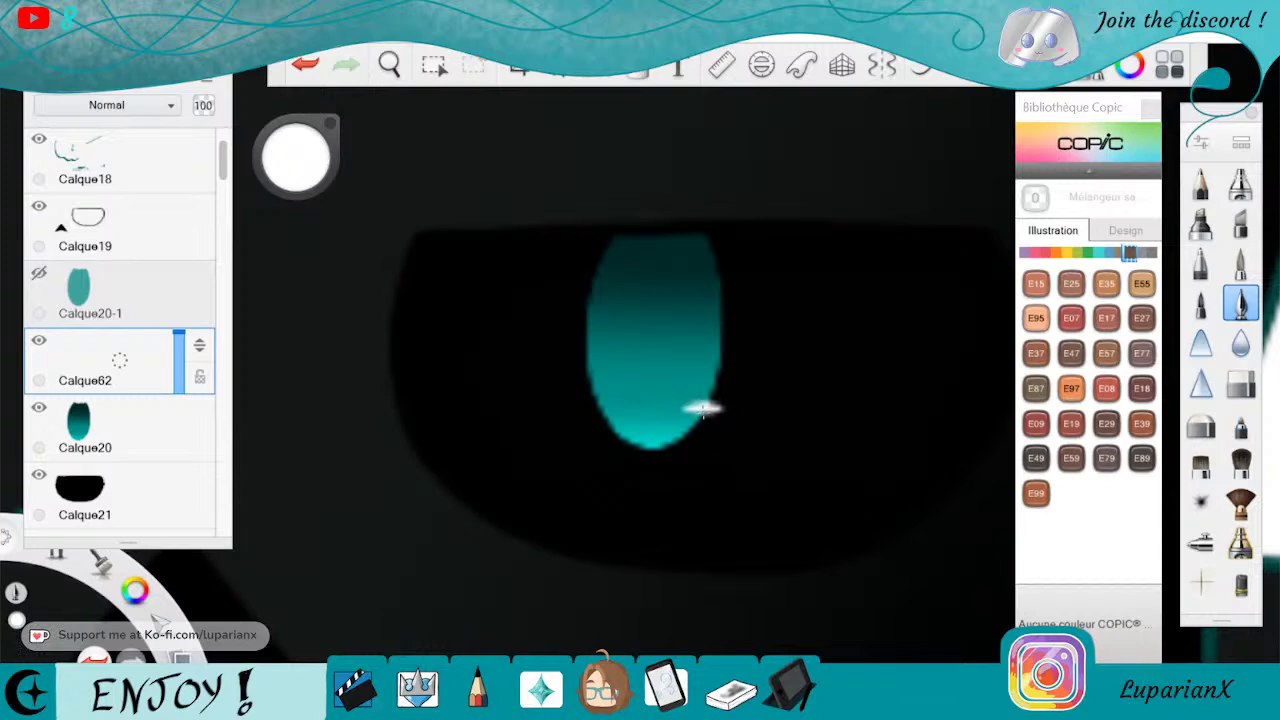
# Show the duplicated pupil briefly, sample its teal as the current colour and hide the copy again
pyautogui.click(389, 64)
pyautogui.moveTo(436, 134); pyautogui.dragTo(571, 657)
pyautogui.moveTo(648, 429); pyautogui.dragTo(681, 358)
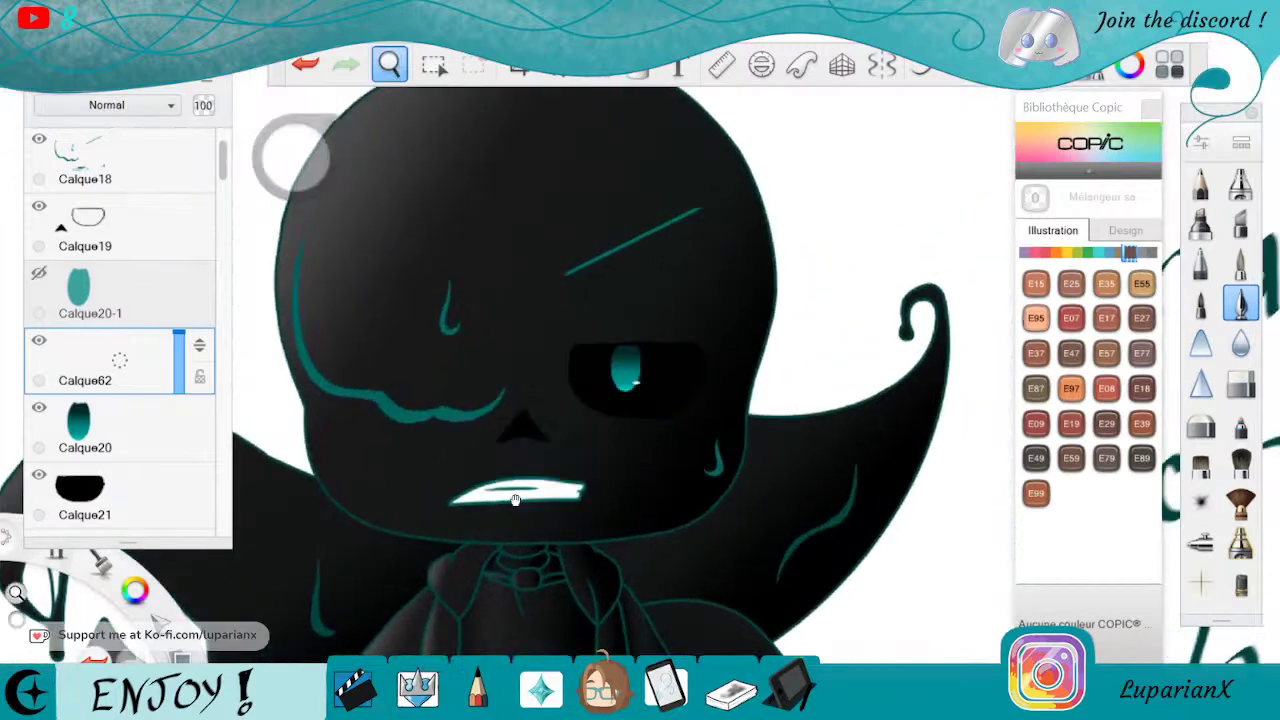
pyautogui.moveTo(510, 489); pyautogui.dragTo(555, 526)
pyautogui.click(612, 446)
pyautogui.click(39, 273)
pyautogui.click(296, 157)
pyautogui.click(343, 238)
pyautogui.click(676, 330)
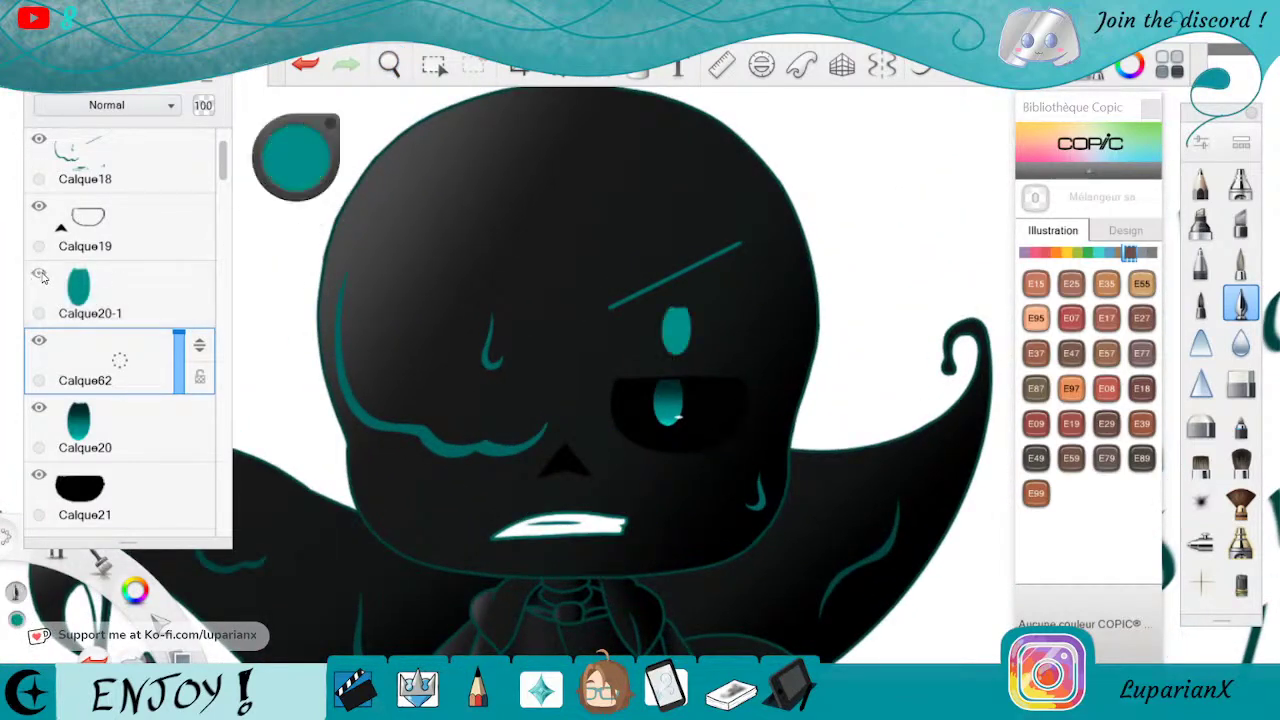
pyautogui.click(38, 273)
# Add a new layer below Calque20 and paint a teal glow around the pupil with the soft airbrush at size 13
pyautogui.moveTo(157, 497); pyautogui.dragTo(157, 380)
pyautogui.click(390, 64)
pyautogui.moveTo(716, 459); pyautogui.dragTo(663, 344)
pyautogui.moveTo(614, 408); pyautogui.dragTo(696, 465)
pyautogui.moveTo(738, 411); pyautogui.dragTo(823, 326)
pyautogui.click(1200, 543)
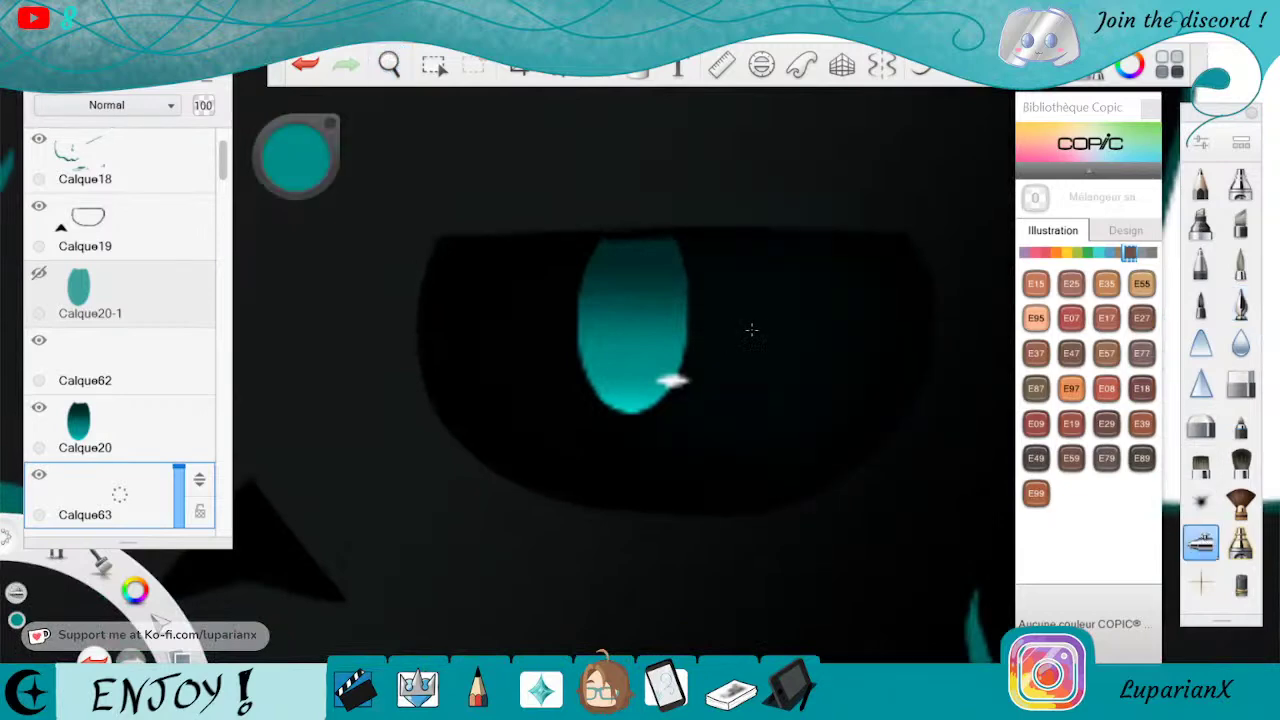
pyautogui.click(1202, 541)
pyautogui.moveTo(923, 432); pyautogui.dragTo(906, 428)
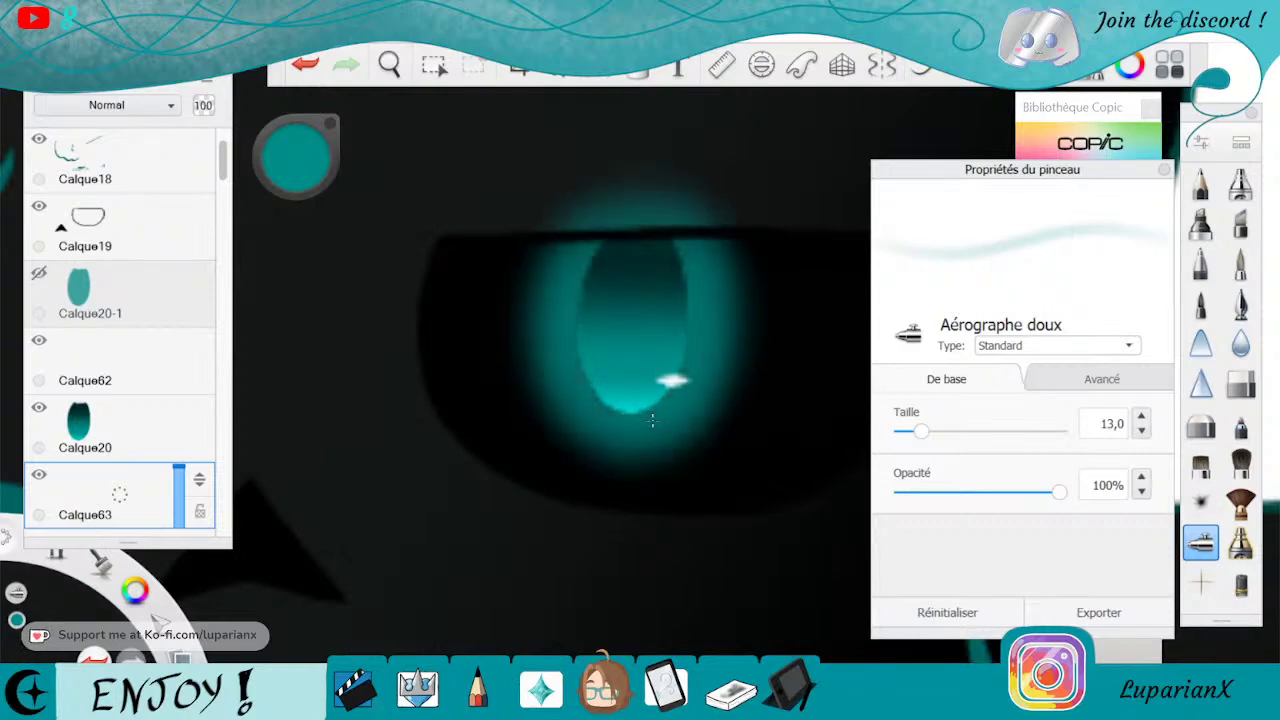
# Blur the teal glow outward around the pupil with the Flou brush at size 35.6
pyautogui.click(1241, 343)
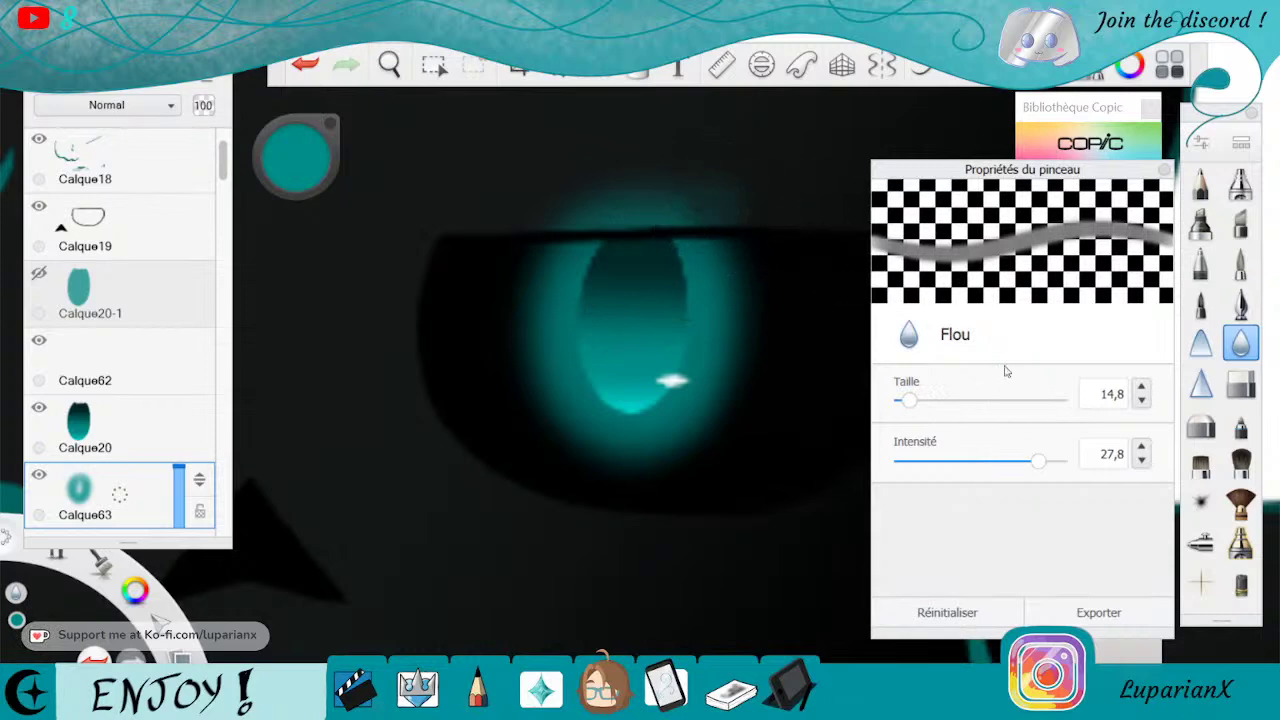
pyautogui.click(924, 401)
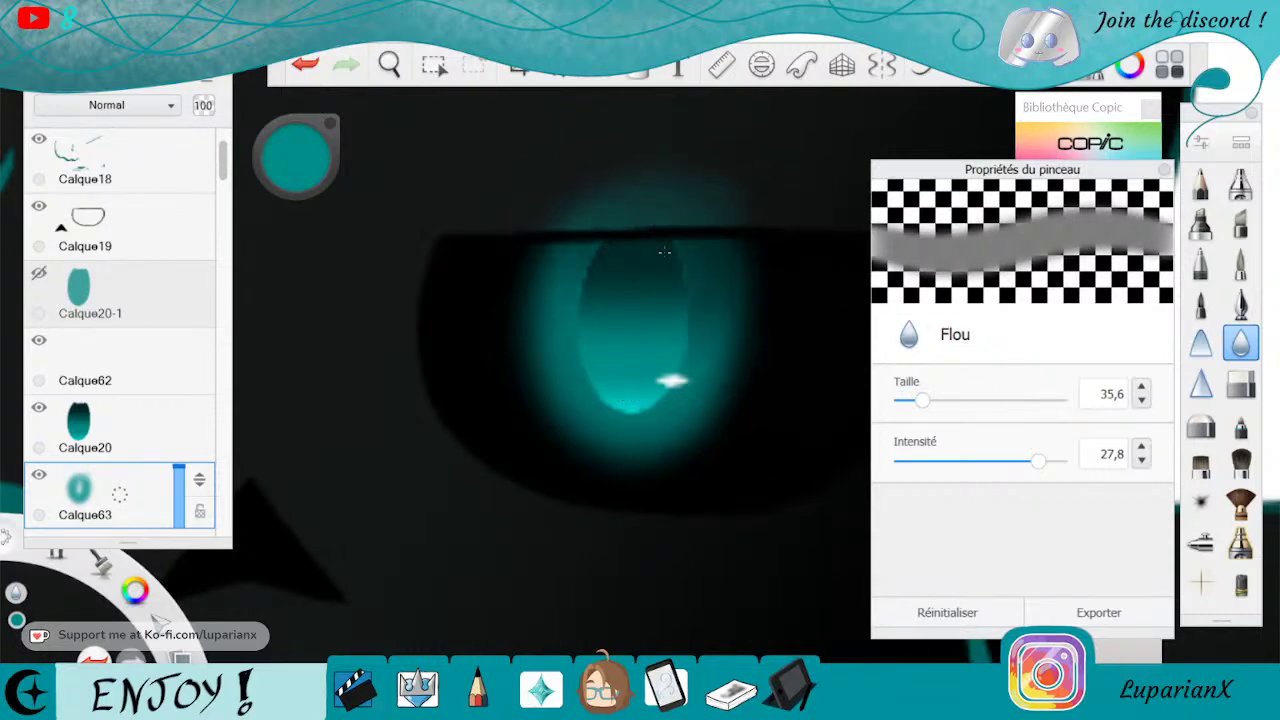
pyautogui.moveTo(604, 270)
pyautogui.mouseDown()
pyautogui.moveTo(586, 389)
pyautogui.moveTo(651, 443)
pyautogui.moveTo(715, 355)
pyautogui.mouseUp()
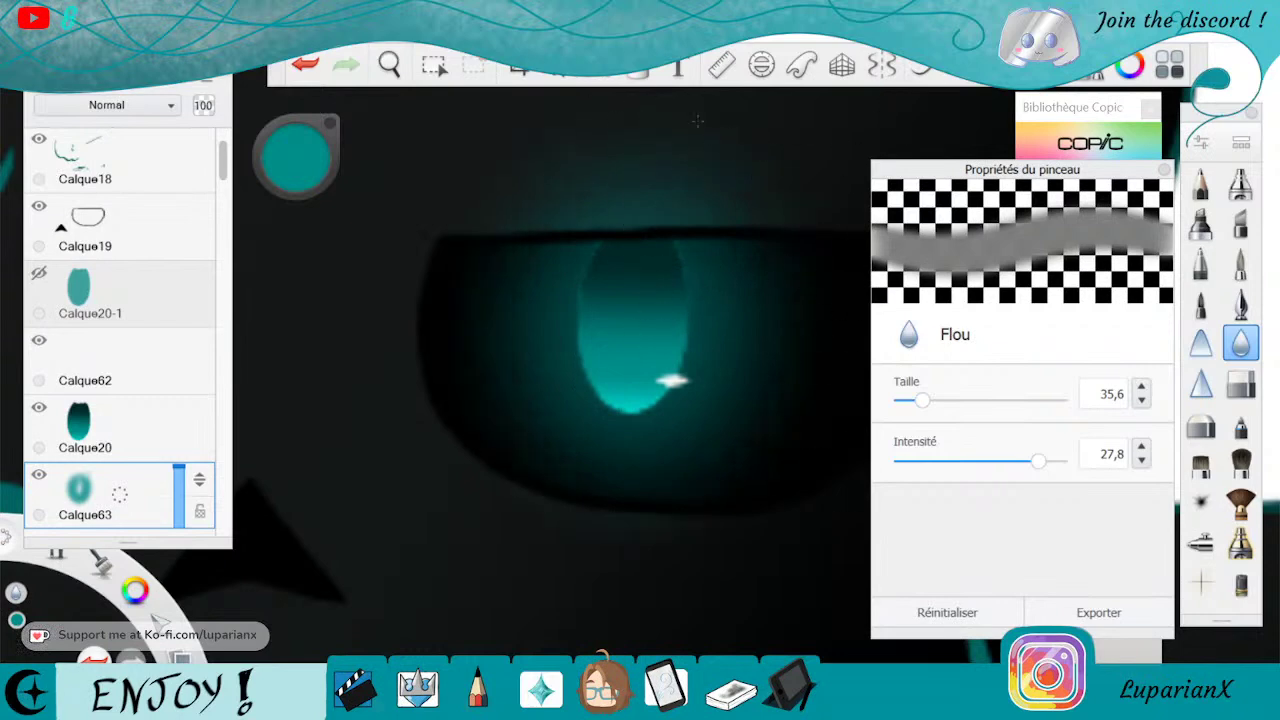
pyautogui.click(1164, 170)
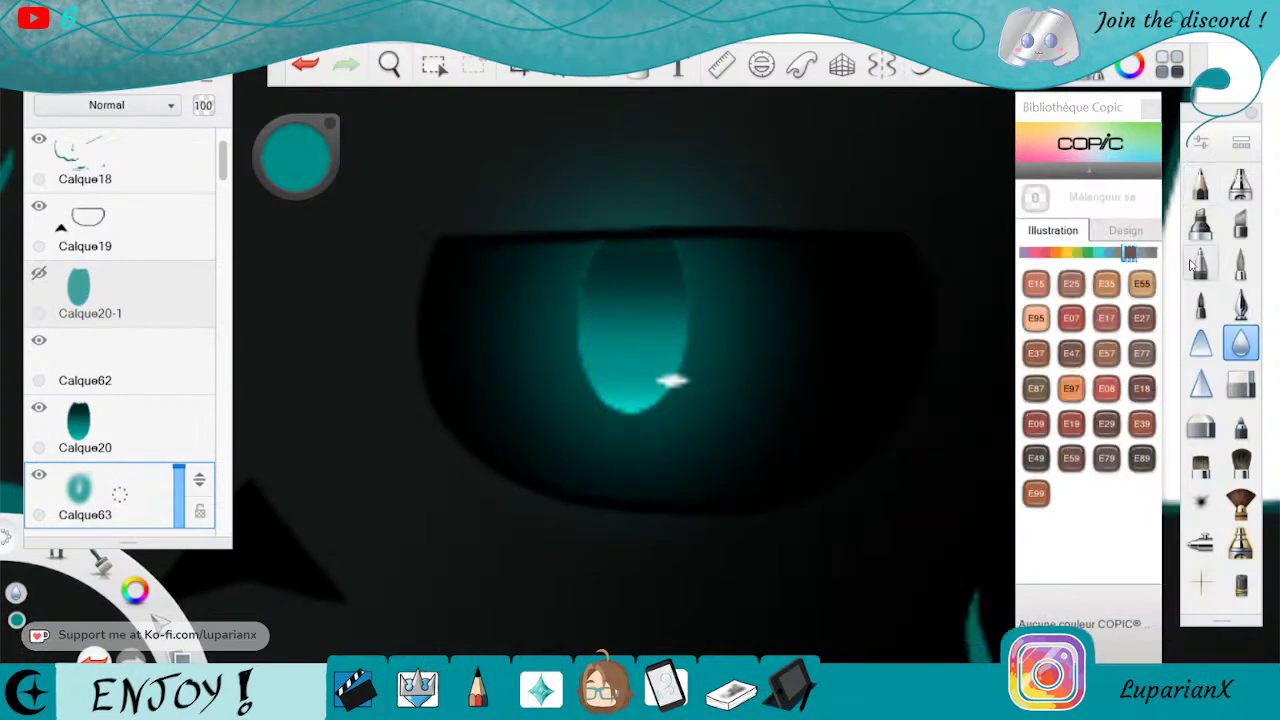
# Erase the glow that spills past the eye socket's upper edge with the hard eraser at size 5.9
pyautogui.click(1237, 394)
pyautogui.press('space')
pyautogui.moveTo(856, 240)
pyautogui.mouseDown()
pyautogui.moveTo(871, 294)
pyautogui.moveTo(851, 372)
pyautogui.mouseUp()
pyautogui.moveTo(827, 439); pyautogui.dragTo(754, 419)
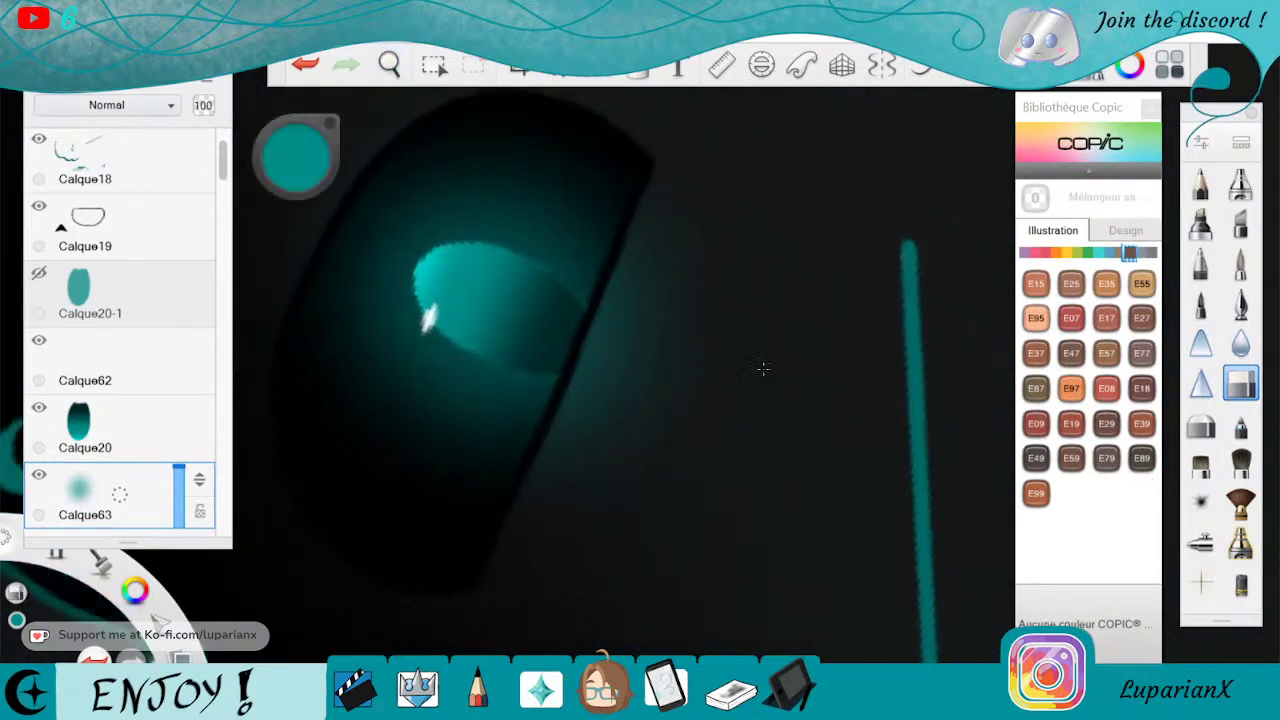
pyautogui.click(1230, 376)
pyautogui.click(906, 400)
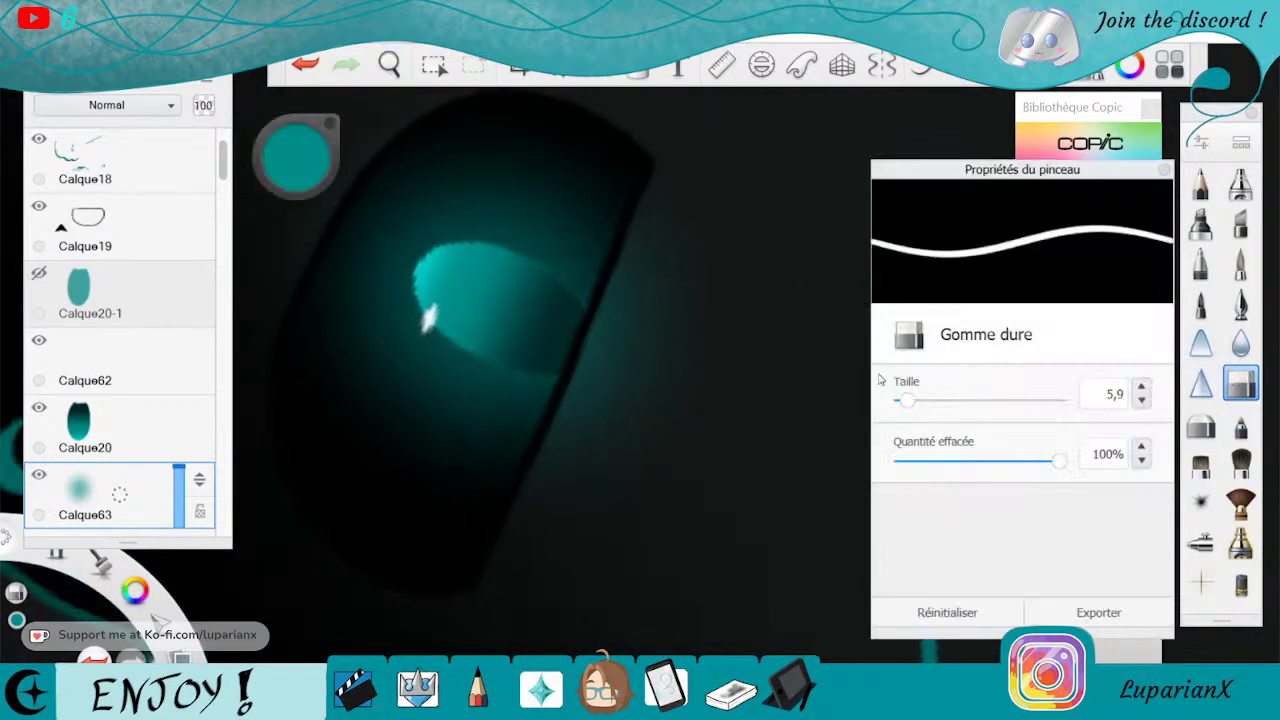
pyautogui.moveTo(618, 270)
pyautogui.mouseDown()
pyautogui.moveTo(603, 380)
pyautogui.moveTo(566, 455)
pyautogui.mouseUp()
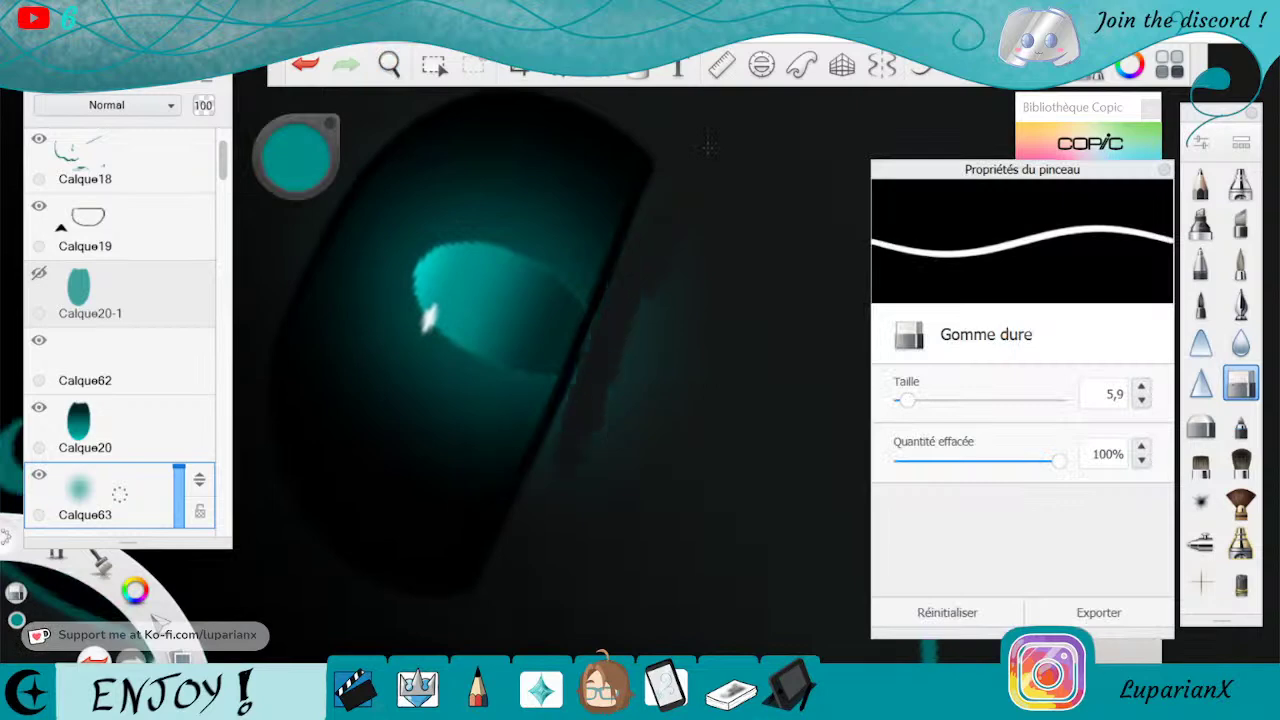
pyautogui.moveTo(610, 430); pyautogui.dragTo(645, 345)
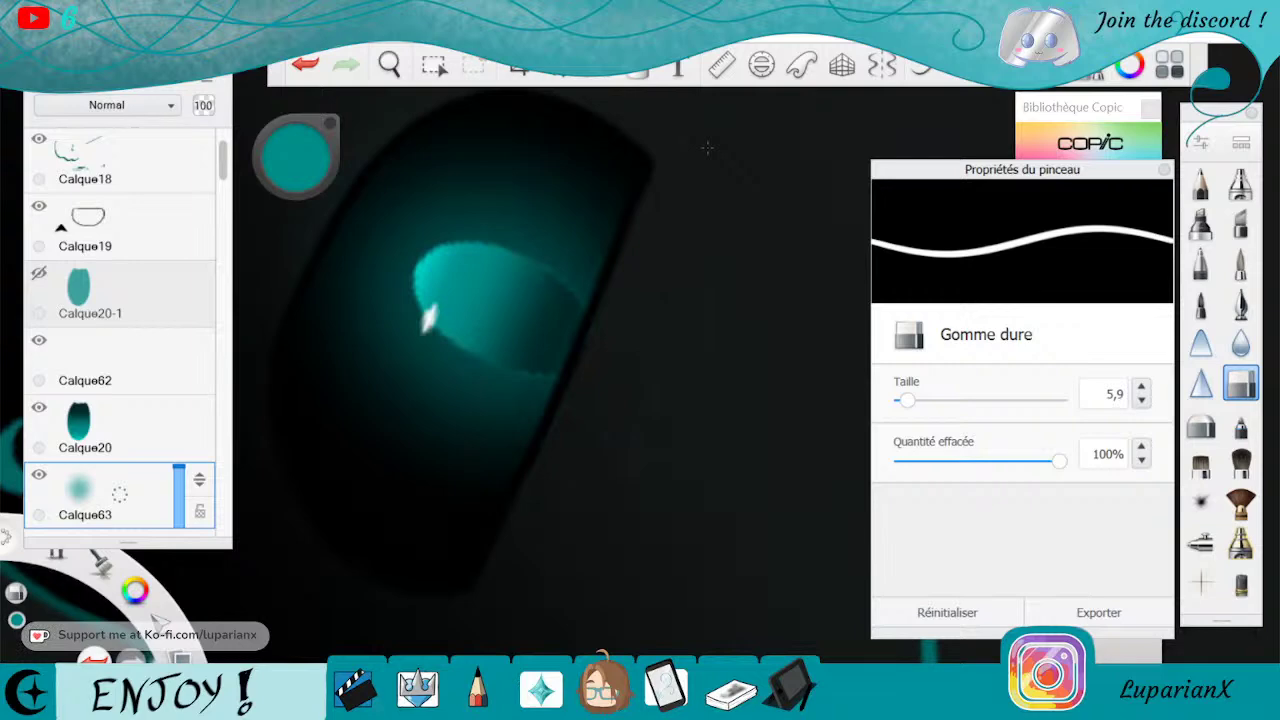
pyautogui.click(434, 65)
pyautogui.click(389, 64)
pyautogui.moveTo(361, 204); pyautogui.dragTo(595, 371)
pyautogui.moveTo(676, 422); pyautogui.dragTo(737, 343)
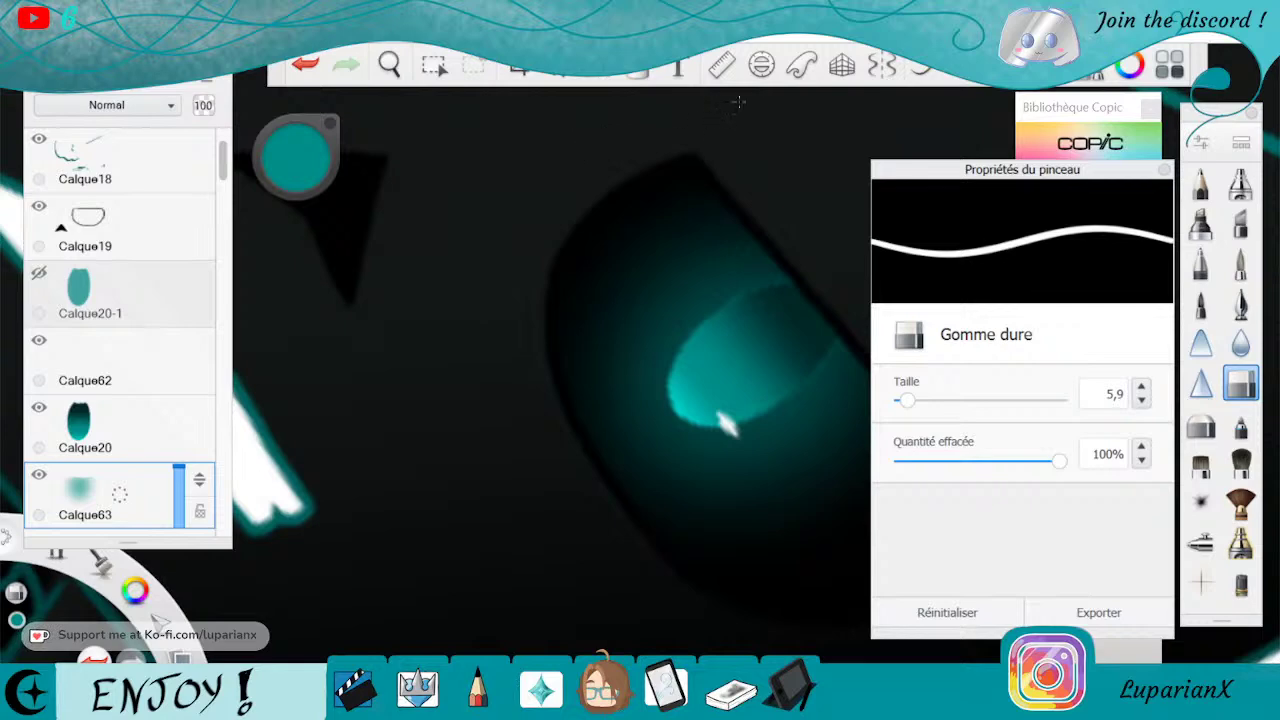
# Lower the opacity of the eye glow layer Calque63 to 70
pyautogui.click(389, 64)
pyautogui.moveTo(425, 113); pyautogui.dragTo(600, 571)
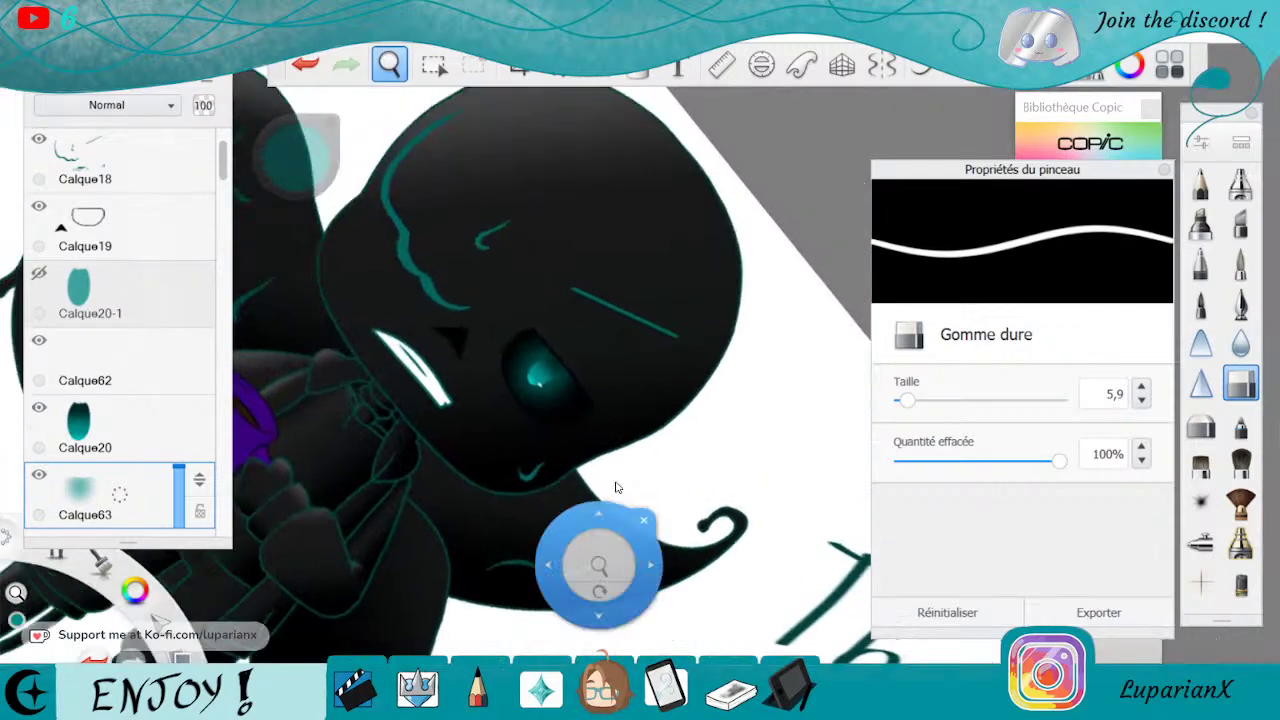
pyautogui.moveTo(540, 510); pyautogui.dragTo(611, 538)
pyautogui.click(771, 389)
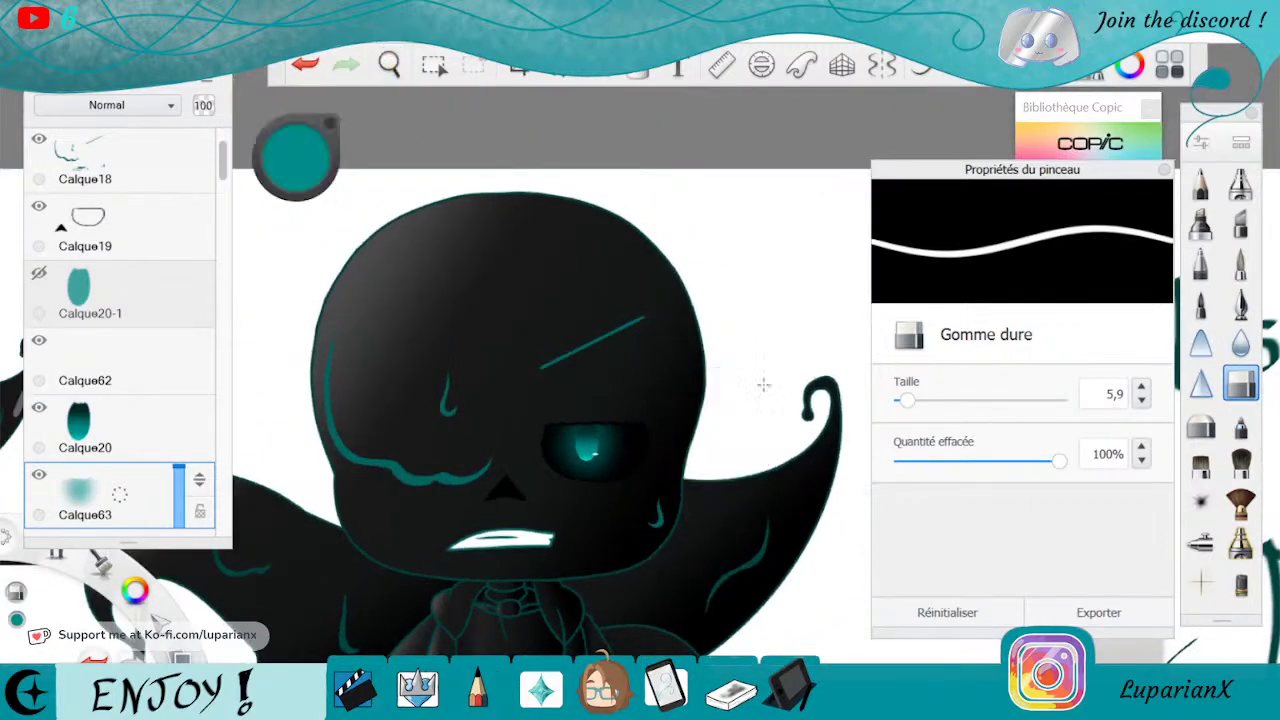
pyautogui.moveTo(180, 483); pyautogui.dragTo(180, 486)
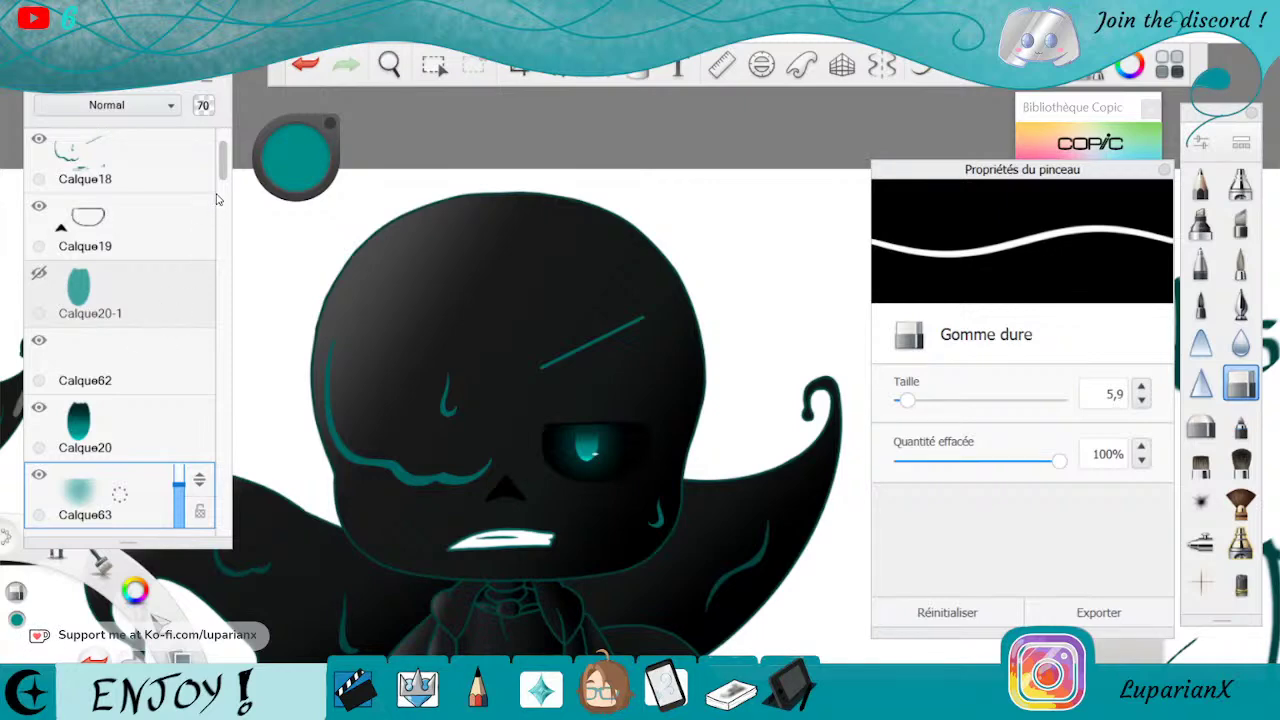
# Apply a linear gradient fill across the teeth on layer Calque24, with white as the current colour and an added middle stop
pyautogui.scroll(-4, 217, 205)
pyautogui.click(156, 385)
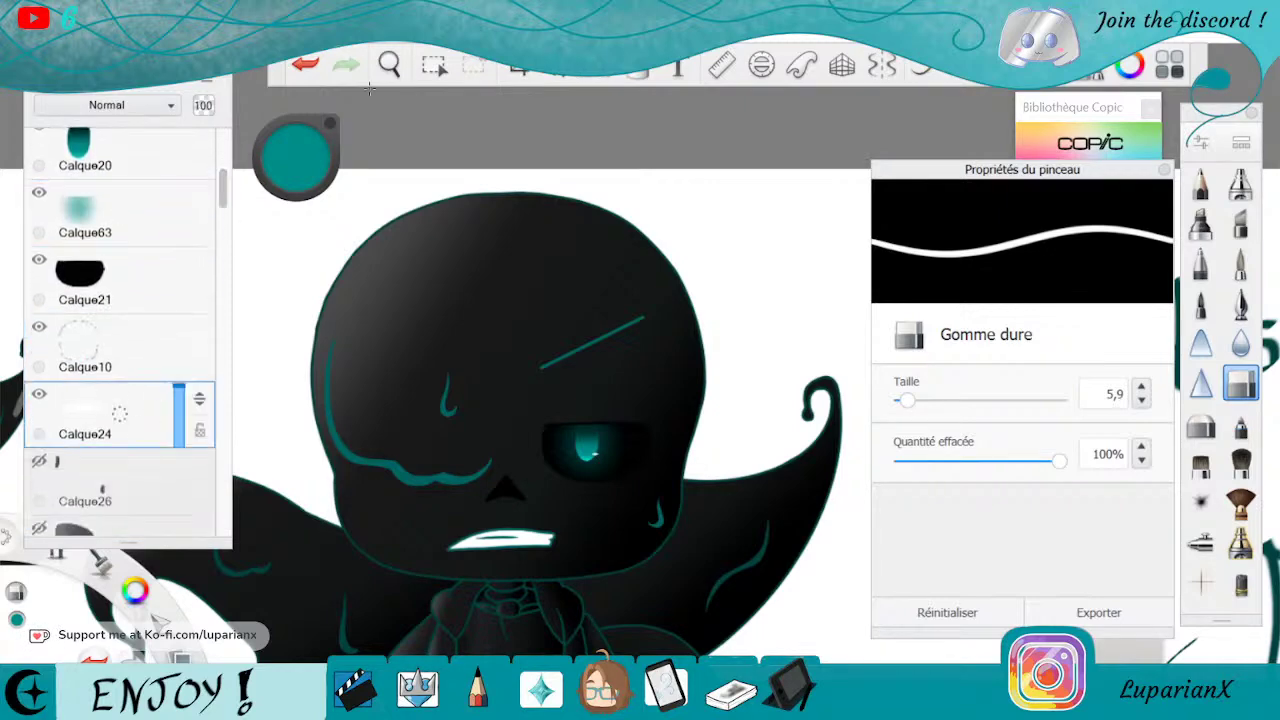
pyautogui.press('space')
pyautogui.moveTo(545, 553); pyautogui.dragTo(557, 543)
pyautogui.moveTo(464, 500); pyautogui.dragTo(689, 374)
pyautogui.click(296, 157)
pyautogui.click(236, 241)
pyautogui.click(680, 389)
pyautogui.click(646, 71)
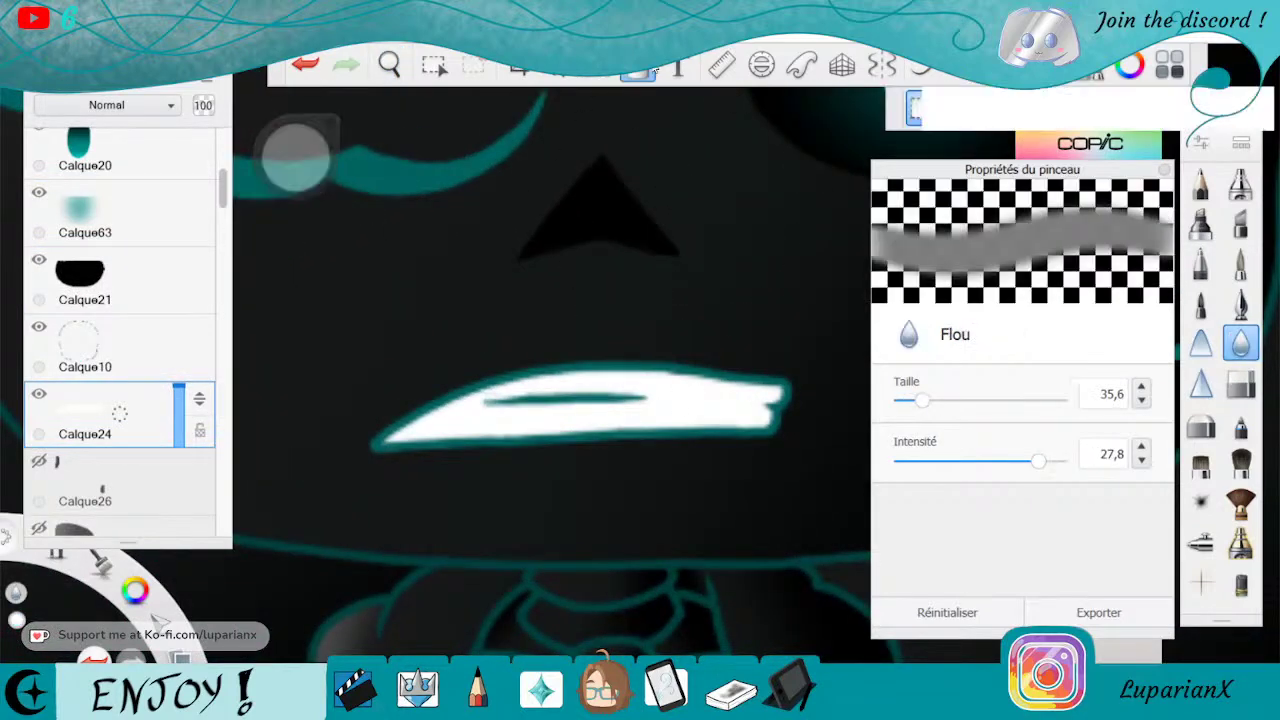
pyautogui.click(642, 412)
# Recolour both outer stops of the teeth gradient white
pyautogui.click(385, 405)
pyautogui.moveTo(135, 590); pyautogui.dragTo(146, 636)
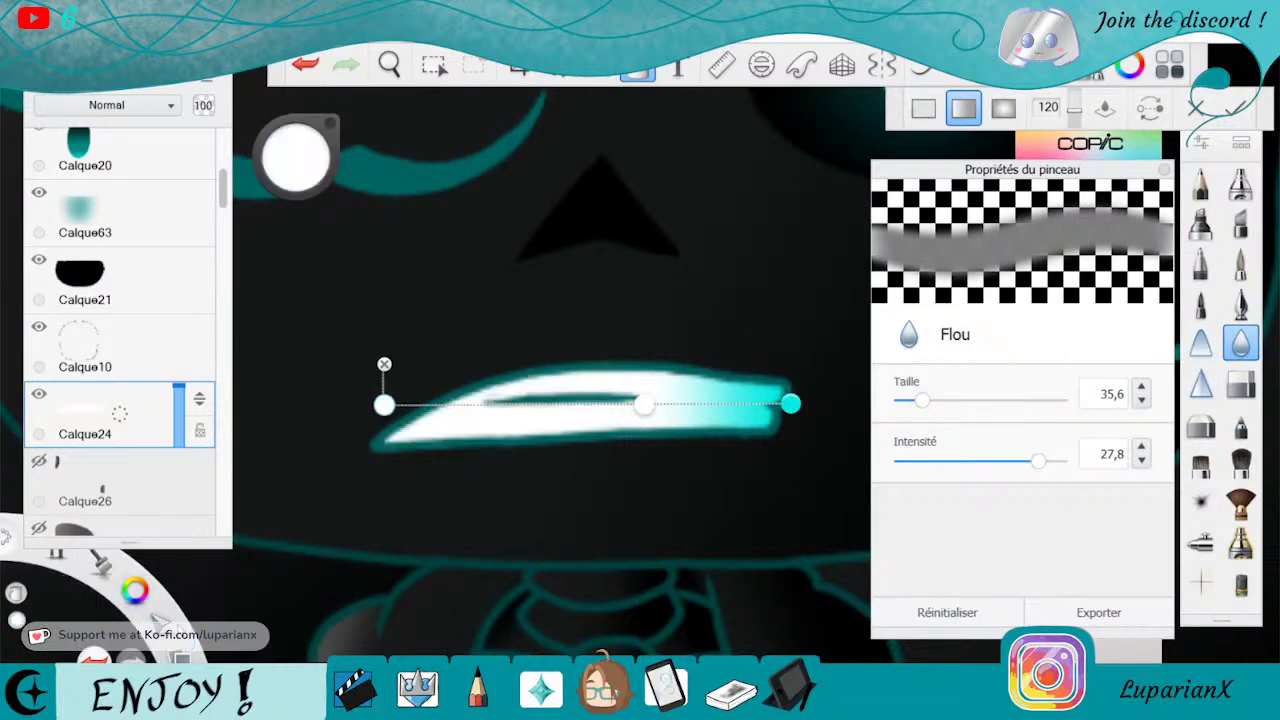
pyautogui.click(789, 405)
pyautogui.click(135, 590)
pyautogui.click(79, 591)
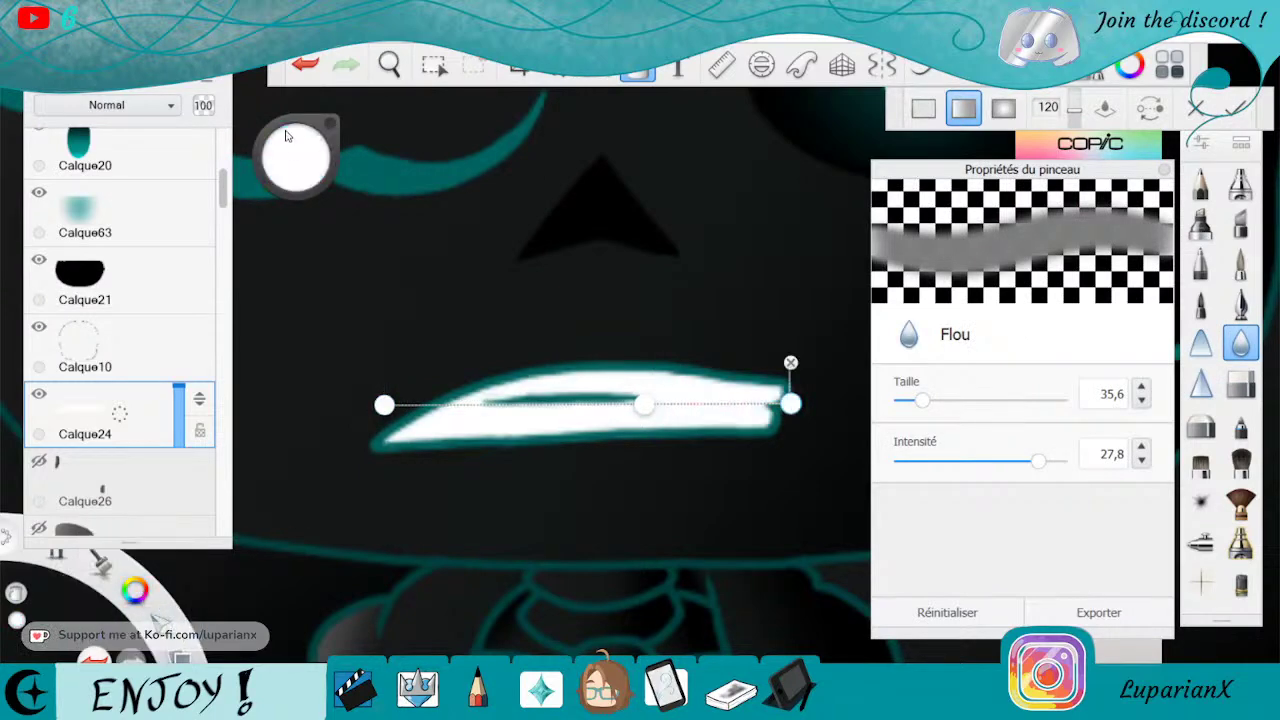
# Darken the teeth gradient's right end stop to grey and reposition the stops so only the teeth's right end is shaded
pyautogui.moveTo(294, 157); pyautogui.dragTo(309, 202)
pyautogui.moveTo(790, 403); pyautogui.dragTo(764, 401)
pyautogui.moveTo(296, 160); pyautogui.dragTo(297, 217)
pyautogui.moveTo(764, 403); pyautogui.dragTo(764, 416)
pyautogui.click(679, 413)
pyautogui.moveTo(630, 414); pyautogui.dragTo(703, 413)
pyautogui.click(706, 375)
# Examine the shaded teeth and glowing eye on the face, and the appearance of the whole drawing
pyautogui.click(389, 64)
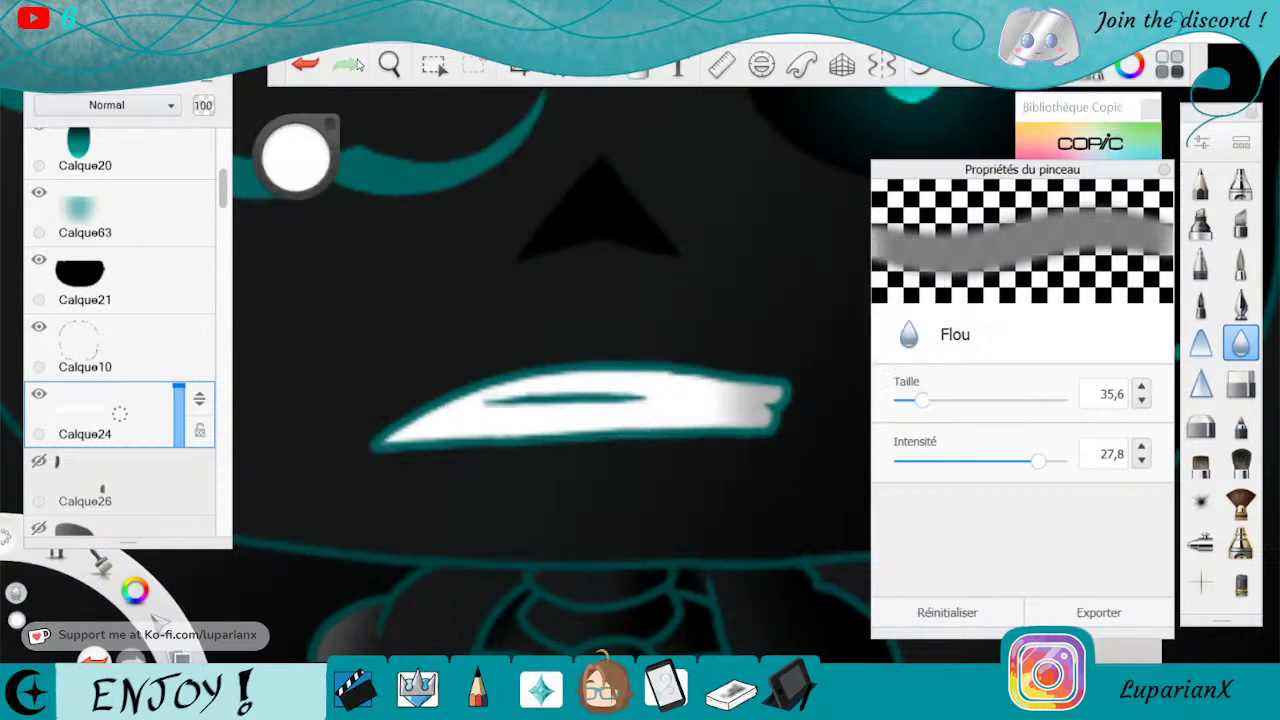
pyautogui.moveTo(449, 137); pyautogui.dragTo(541, 336)
pyautogui.moveTo(540, 283); pyautogui.dragTo(604, 449)
pyautogui.moveTo(620, 498); pyautogui.dragTo(626, 426)
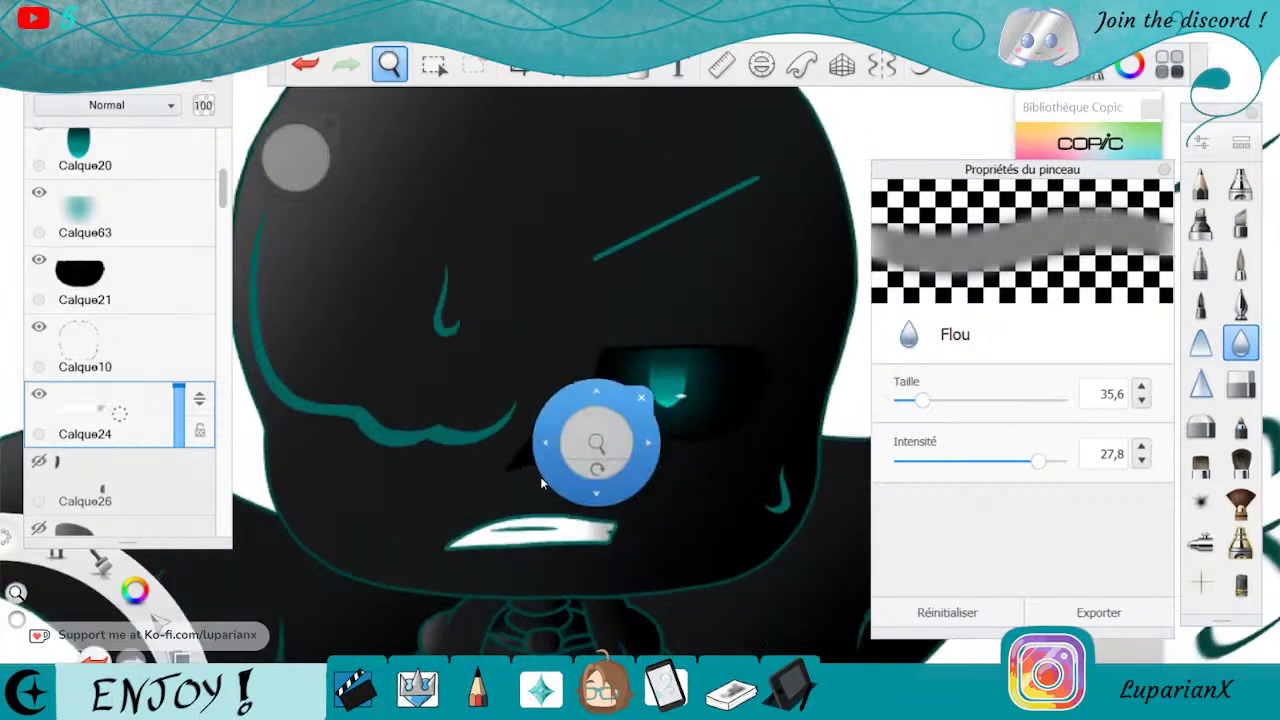
pyautogui.moveTo(552, 464); pyautogui.dragTo(587, 436)
pyautogui.click(671, 373)
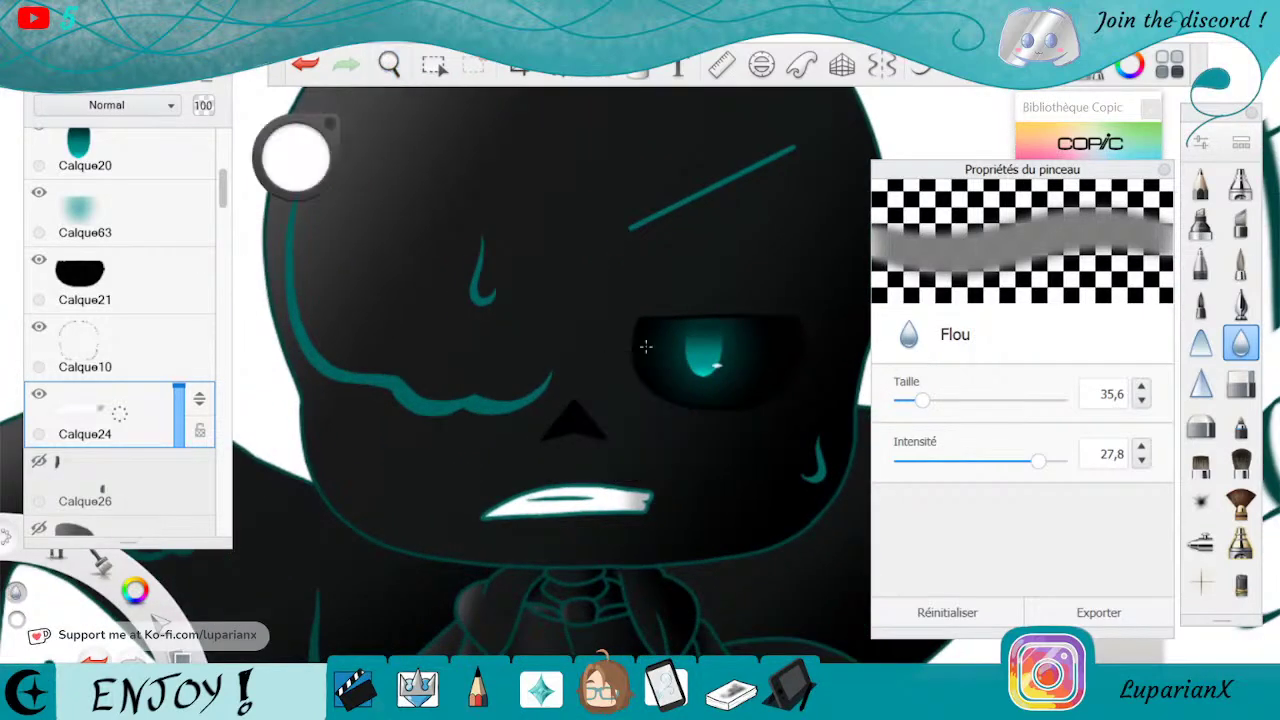
pyautogui.click(385, 66)
pyautogui.moveTo(449, 137); pyautogui.dragTo(556, 354)
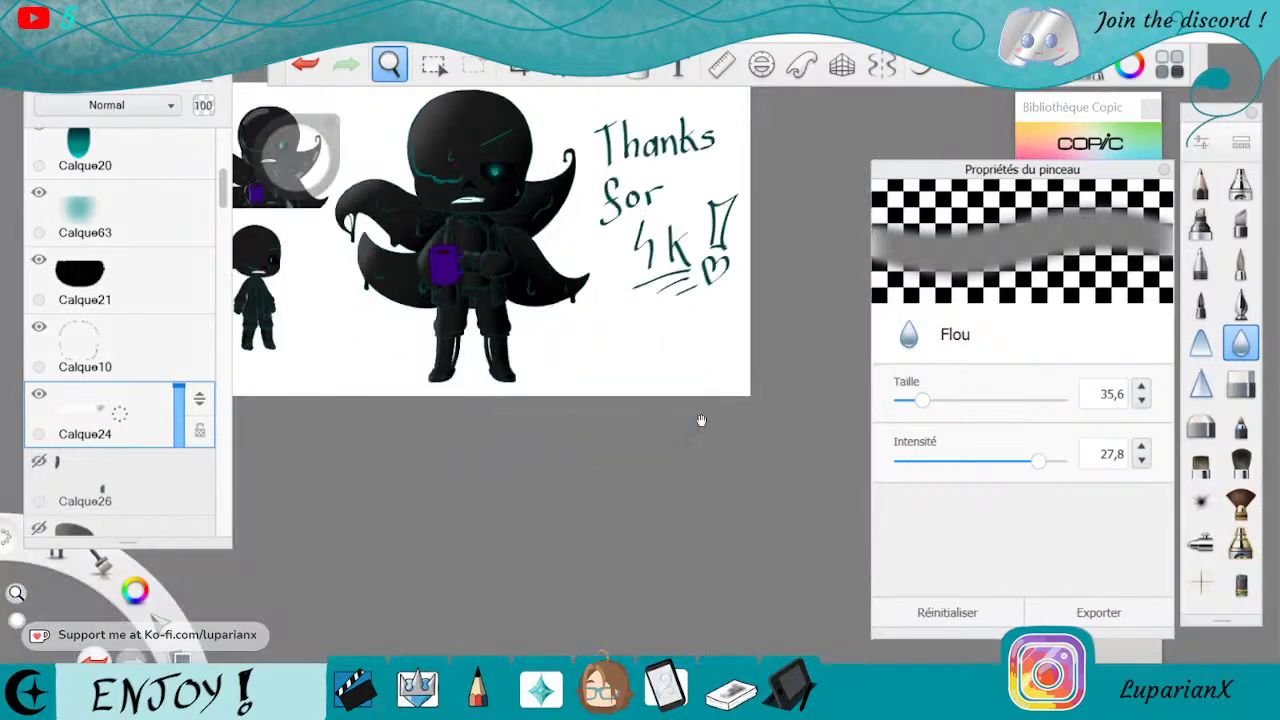
pyautogui.moveTo(697, 423); pyautogui.dragTo(723, 508)
pyautogui.moveTo(574, 447); pyautogui.dragTo(671, 498)
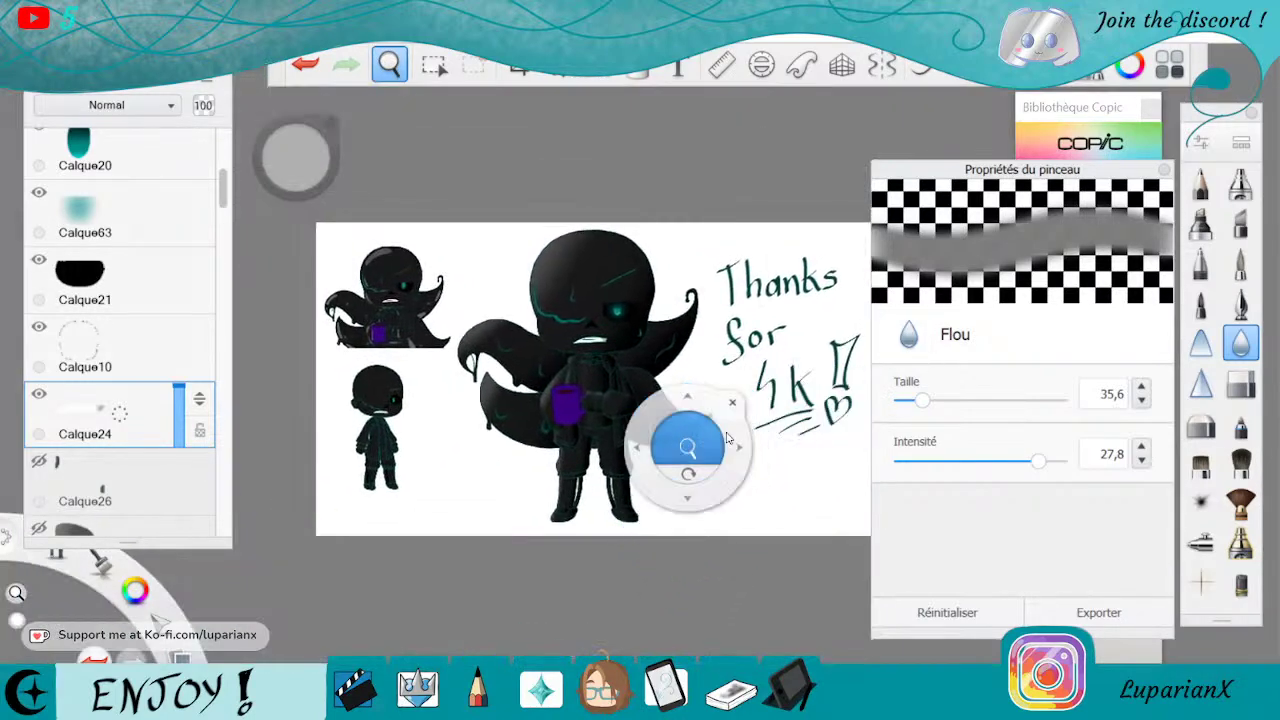
pyautogui.click(728, 403)
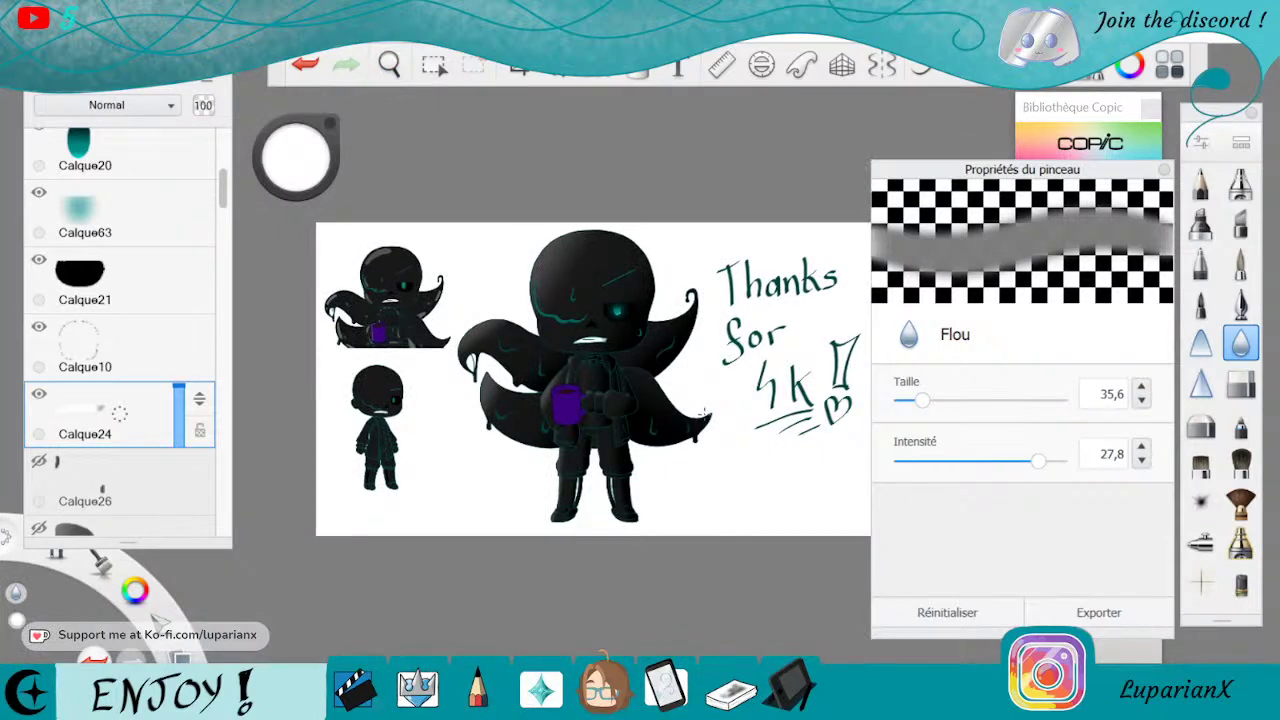
# Sample the mug's purple and apply a linear gradient across the mug's body on layer Calque46
pyautogui.moveTo(222, 190); pyautogui.dragTo(227, 252)
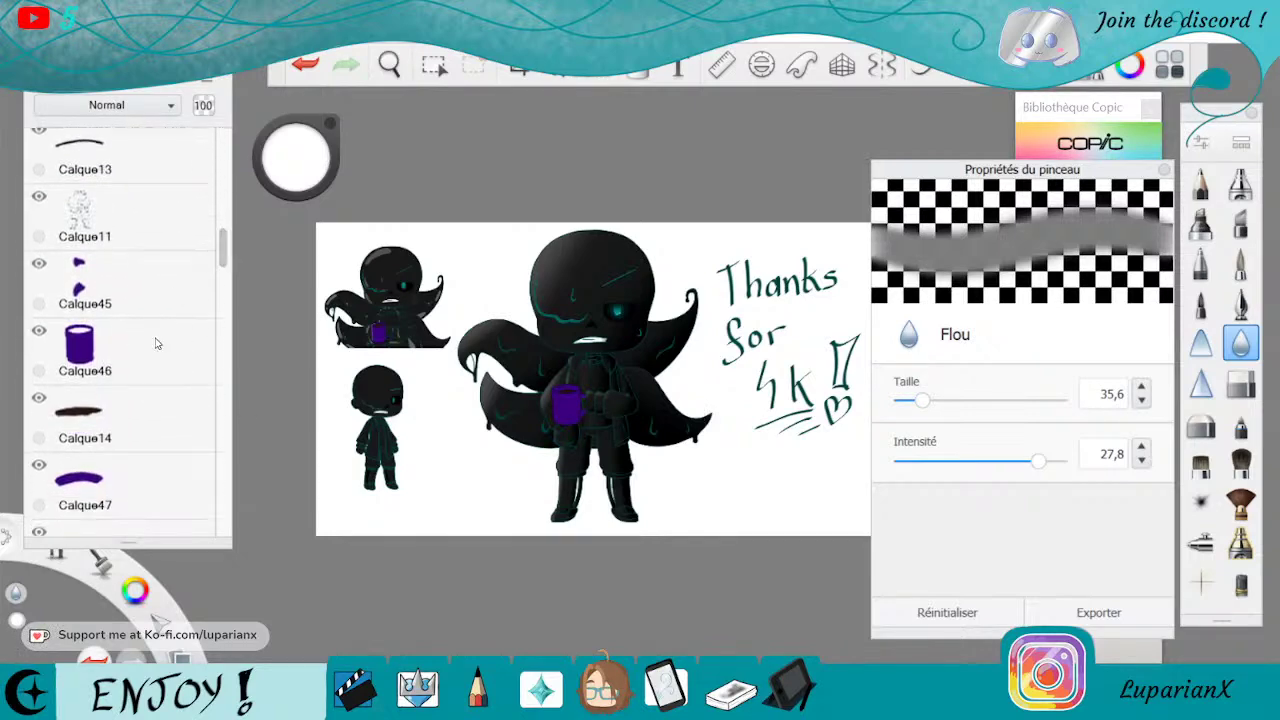
pyautogui.click(155, 340)
pyautogui.click(389, 64)
pyautogui.moveTo(606, 478); pyautogui.dragTo(672, 470)
pyautogui.moveTo(566, 545); pyautogui.dragTo(607, 385)
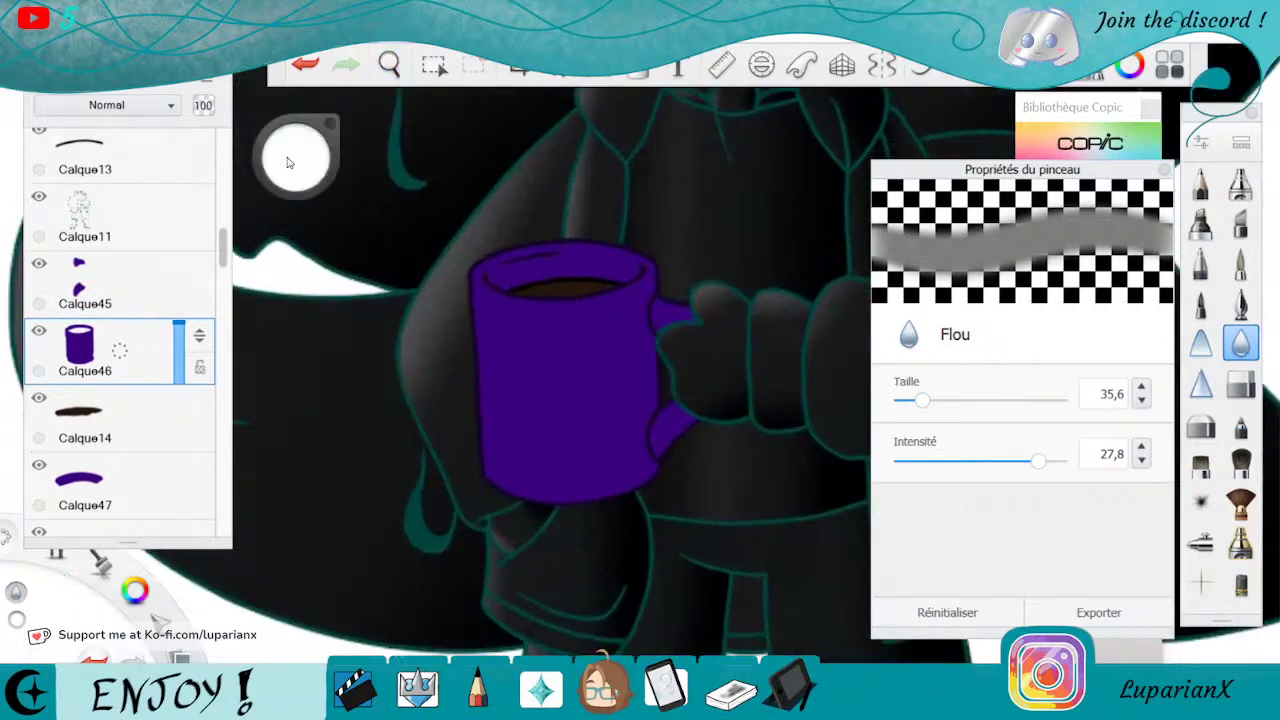
pyautogui.keyDown('alt'); pyautogui.click(560, 305); pyautogui.keyUp('alt')
pyautogui.click(637, 66)
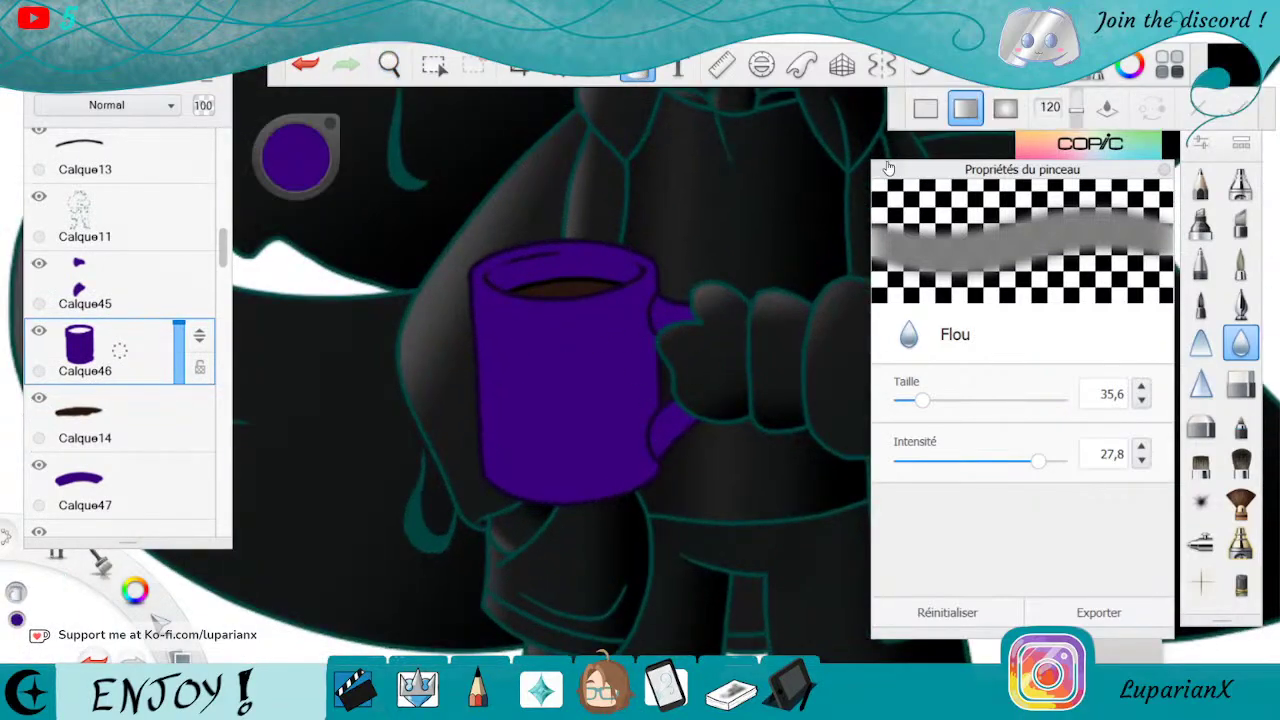
pyautogui.click(537, 400)
pyautogui.click(469, 393)
# Make the mug gradient's left stop bright purple, shift its middle stop leftward and add a dark purple stop right of it
pyautogui.click(296, 153)
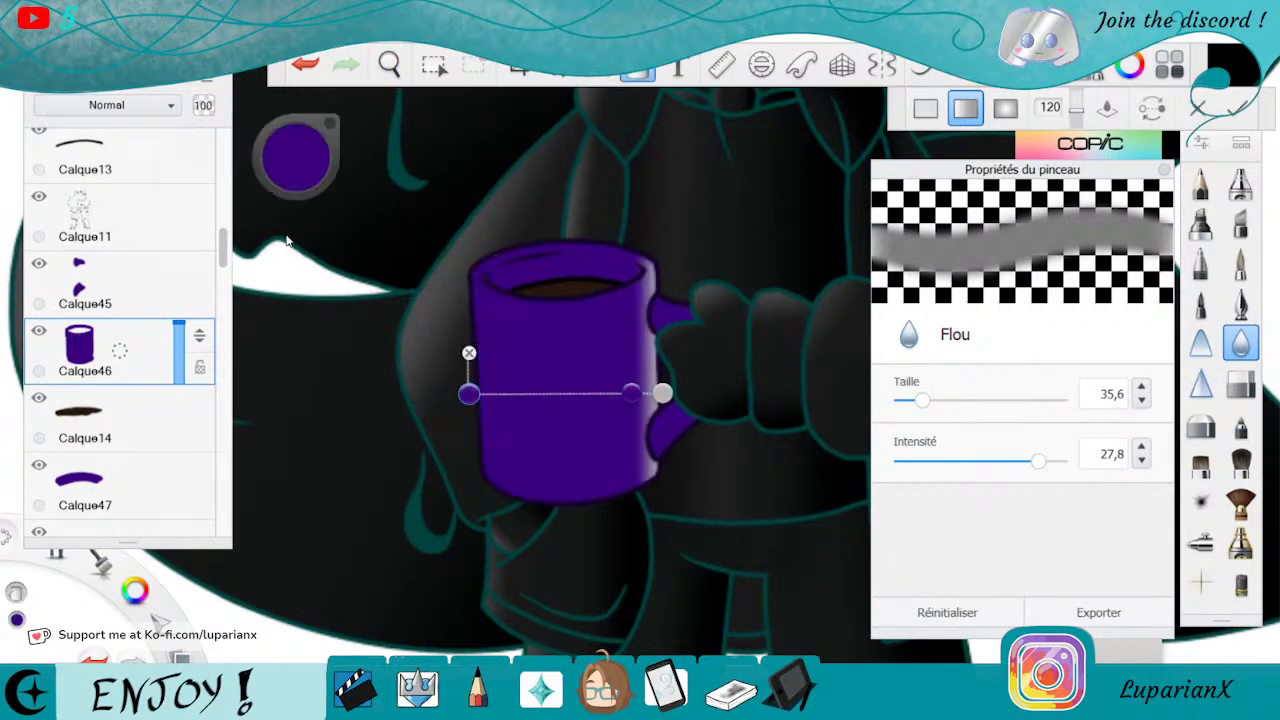
pyautogui.moveTo(294, 179); pyautogui.dragTo(335, 89)
pyautogui.moveTo(631, 393); pyautogui.dragTo(538, 393)
pyautogui.click(599, 393)
pyautogui.click(290, 163)
pyautogui.click(276, 167)
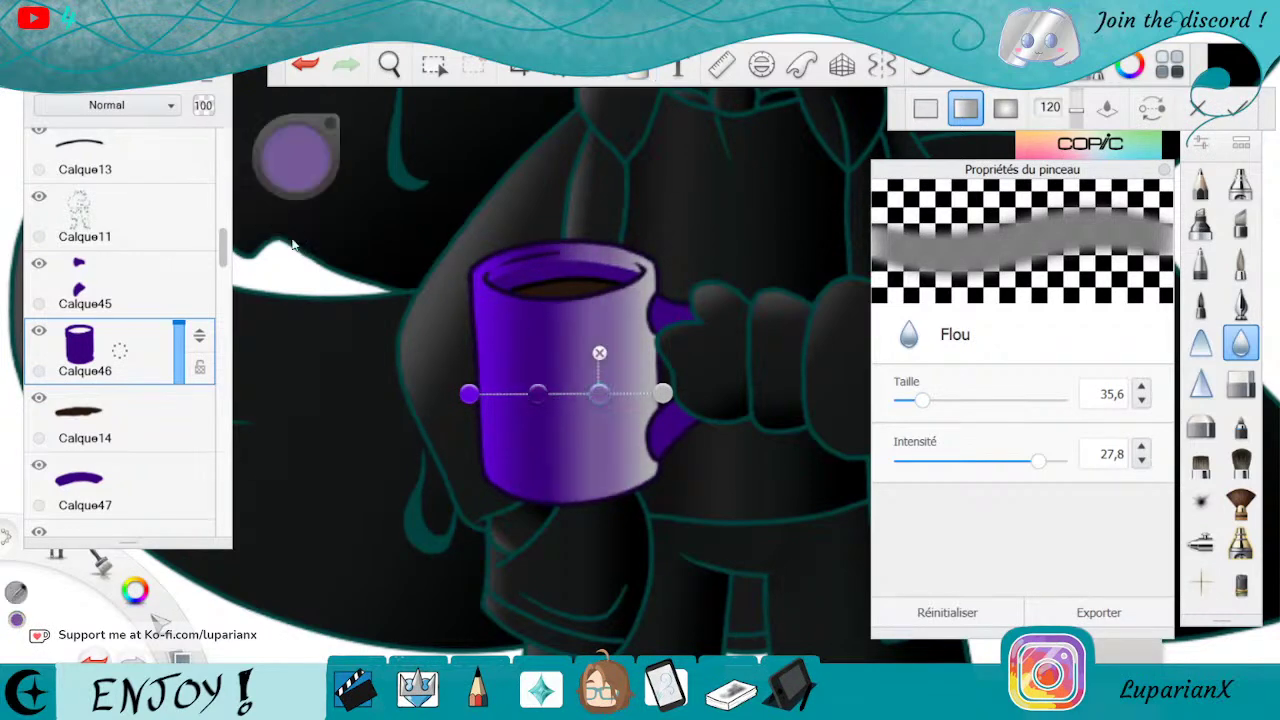
pyautogui.click(663, 393)
pyautogui.moveTo(291, 152); pyautogui.dragTo(345, 214)
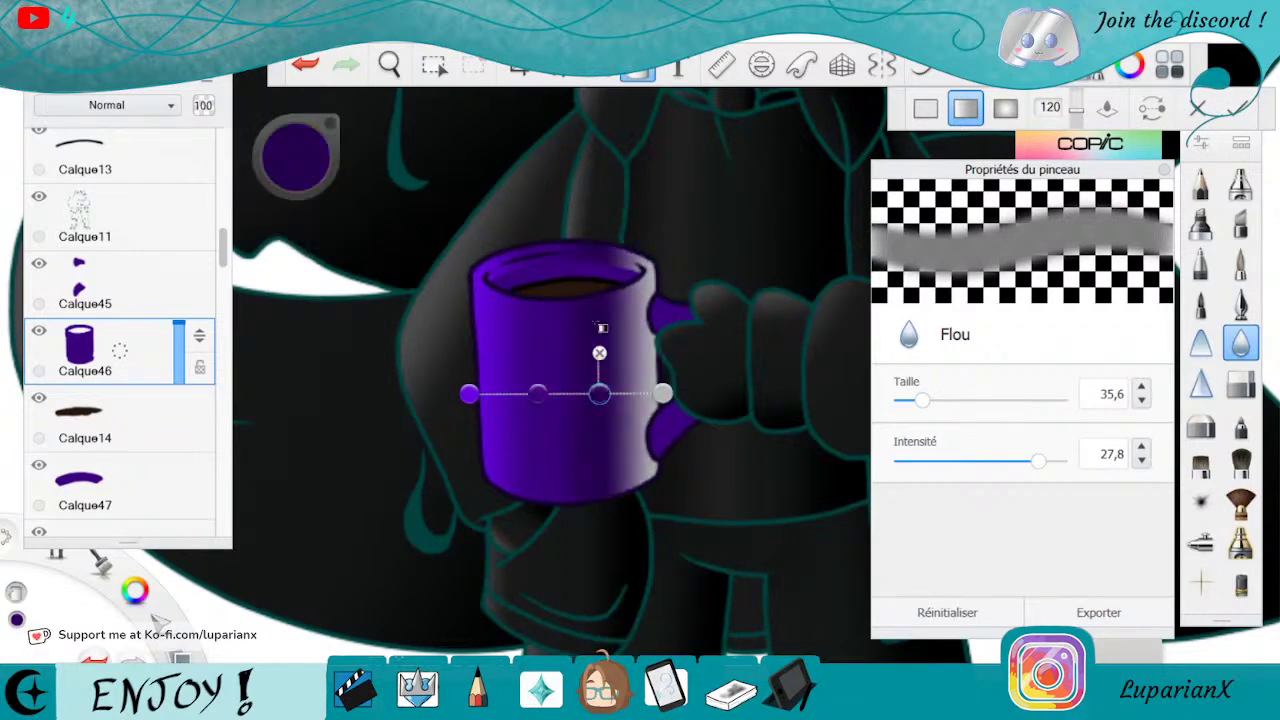
# Recolour the mug gradient's right end stop to a very dark shade, adjust the stops' spacing and apply the gradient
pyautogui.click(663, 393)
pyautogui.click(280, 172)
pyautogui.click(291, 243)
pyautogui.moveTo(292, 150); pyautogui.dragTo(309, 218)
pyautogui.moveTo(660, 389); pyautogui.dragTo(613, 393)
pyautogui.click(540, 393)
pyautogui.click(636, 72)
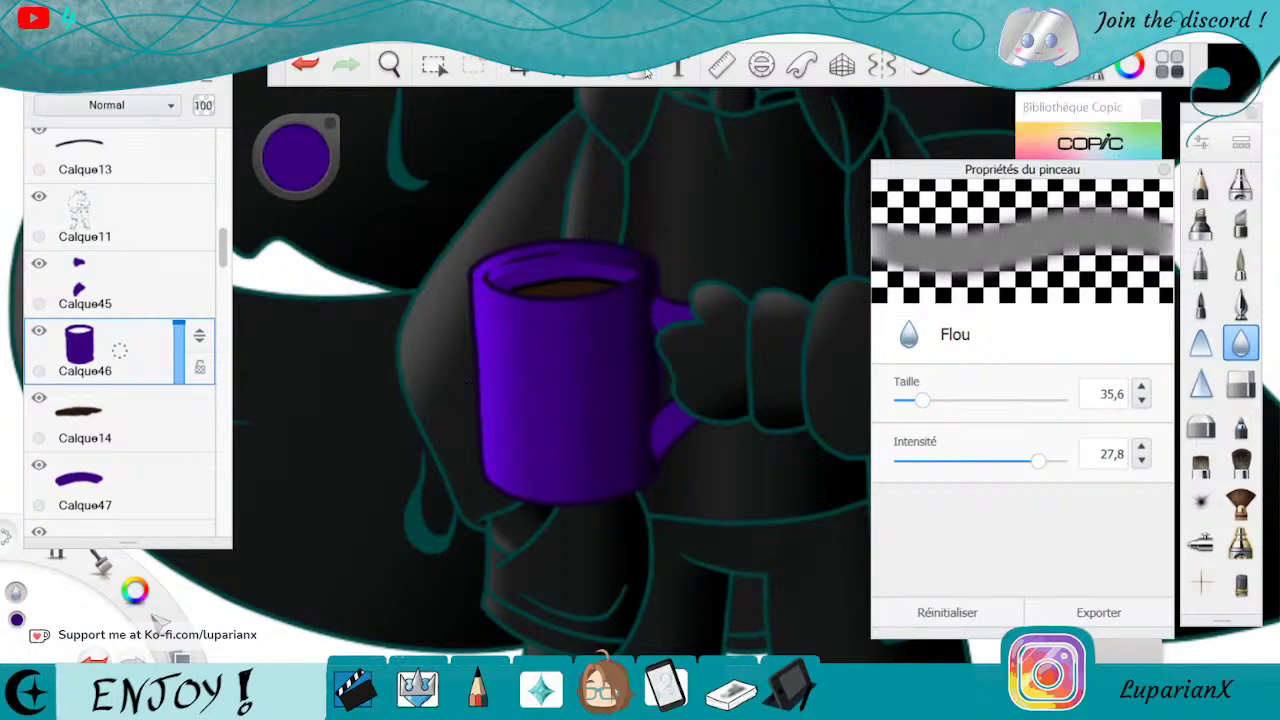
# Shade the mug's handle on layer Calque45 with a linear gradient from purple into black, fit its ends to the handle and apply it
pyautogui.click(140, 300)
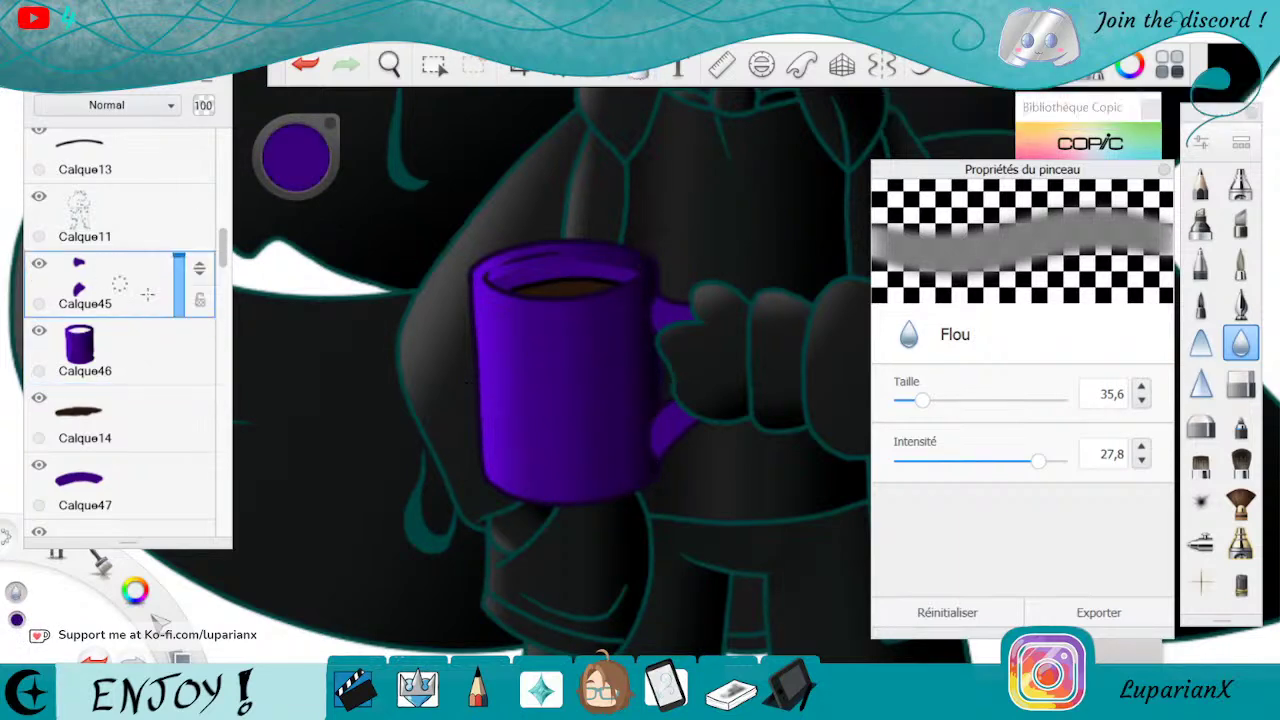
pyautogui.click(636, 72)
pyautogui.moveTo(686, 428); pyautogui.dragTo(684, 382)
pyautogui.click(637, 76)
pyautogui.click(642, 72)
pyautogui.click(664, 318)
pyautogui.moveTo(647, 313); pyautogui.dragTo(668, 289)
pyautogui.moveTo(684, 382); pyautogui.dragTo(671, 338)
pyautogui.moveTo(668, 289)
pyautogui.mouseDown()
pyautogui.moveTo(671, 269)
pyautogui.moveTo(671, 281)
pyautogui.mouseUp()
pyautogui.click(636, 72)
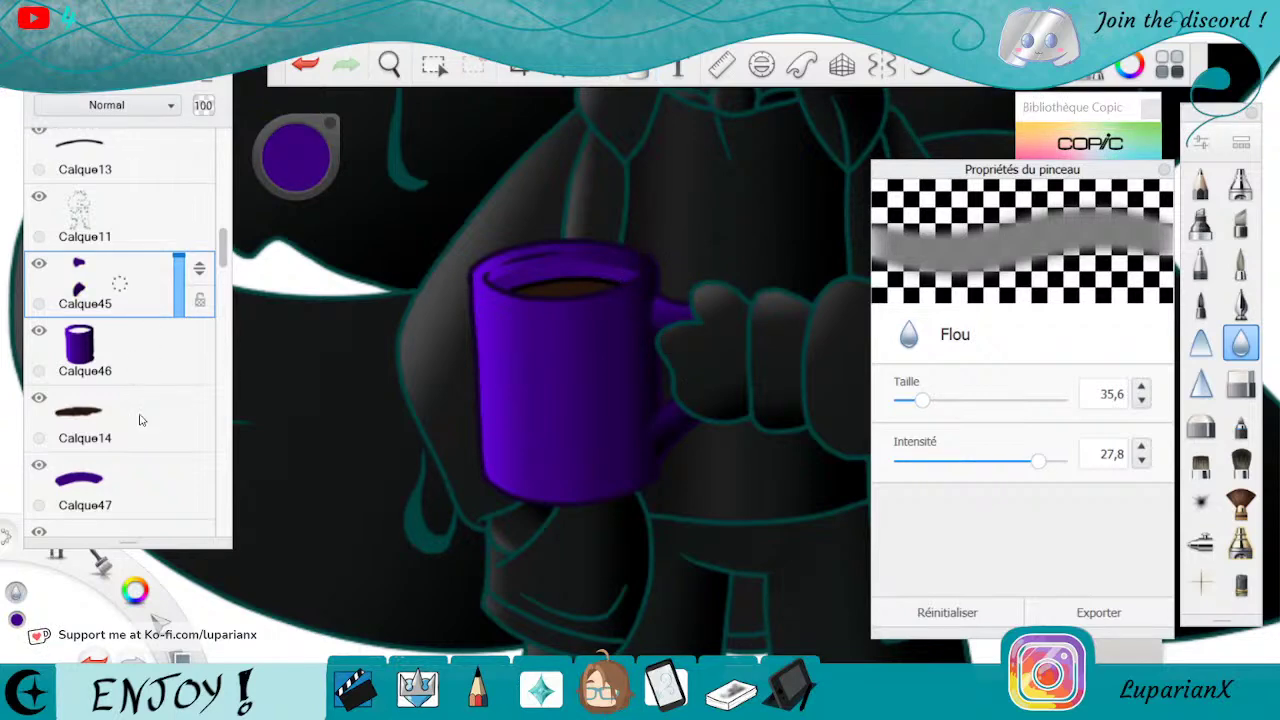
# Fill the mug's inner rim on layer Calque47 with a diagonal gradient from black at the lower left to bright purple at the upper right
pyautogui.click(147, 480)
pyautogui.click(637, 68)
pyautogui.click(603, 289)
pyautogui.moveTo(486, 265); pyautogui.dragTo(501, 281)
pyautogui.moveTo(646, 266); pyautogui.dragTo(630, 276)
pyautogui.moveTo(486, 292); pyautogui.dragTo(442, 239)
pyautogui.click(630, 277)
pyautogui.moveTo(632, 282); pyautogui.dragTo(580, 318)
pyautogui.moveTo(442, 239); pyautogui.dragTo(671, 212)
pyautogui.moveTo(578, 317); pyautogui.dragTo(488, 335)
pyautogui.moveTo(671, 212)
pyautogui.mouseDown()
pyautogui.moveTo(691, 174)
pyautogui.moveTo(678, 203)
pyautogui.mouseUp()
# Extend the rim gradient on Calque47 toward the upper right, respace its stops, turn the one beside the bright end near-black purple and apply
pyautogui.click(582, 270)
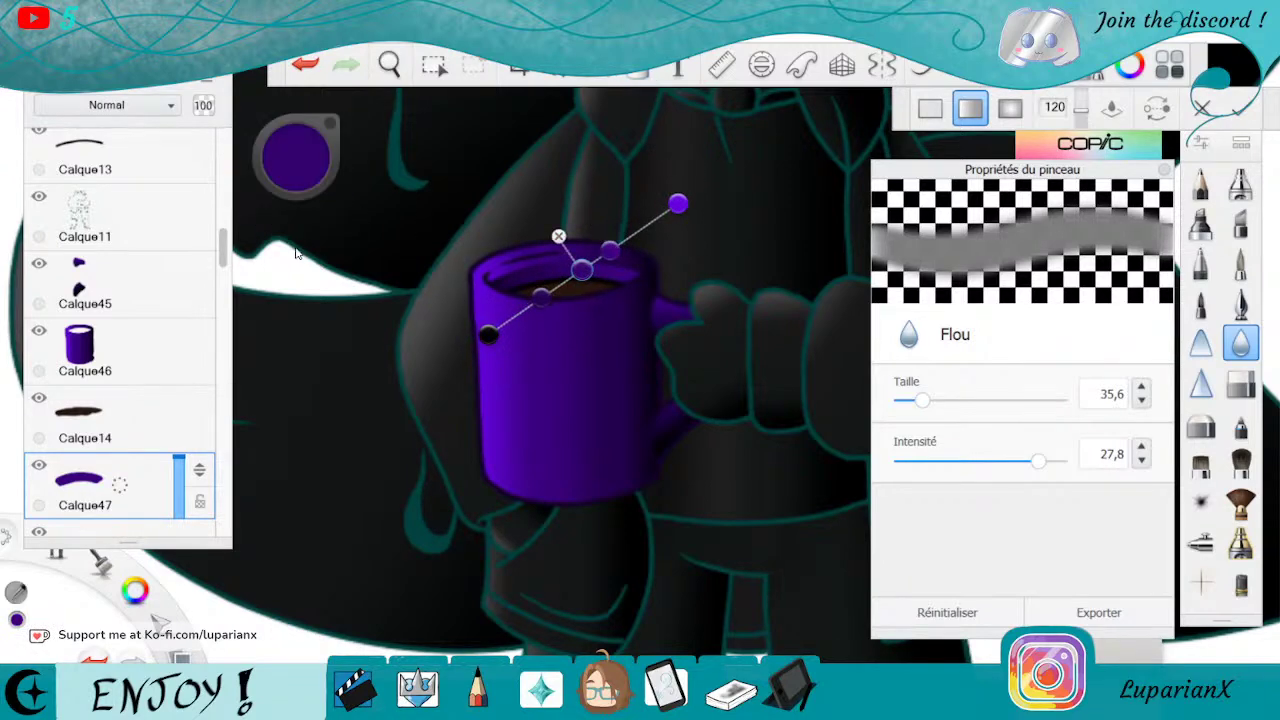
pyautogui.moveTo(678, 203); pyautogui.dragTo(727, 208)
pyautogui.moveTo(641, 253); pyautogui.dragTo(665, 241)
pyautogui.moveTo(606, 271); pyautogui.dragTo(609, 270)
pyautogui.click(665, 241)
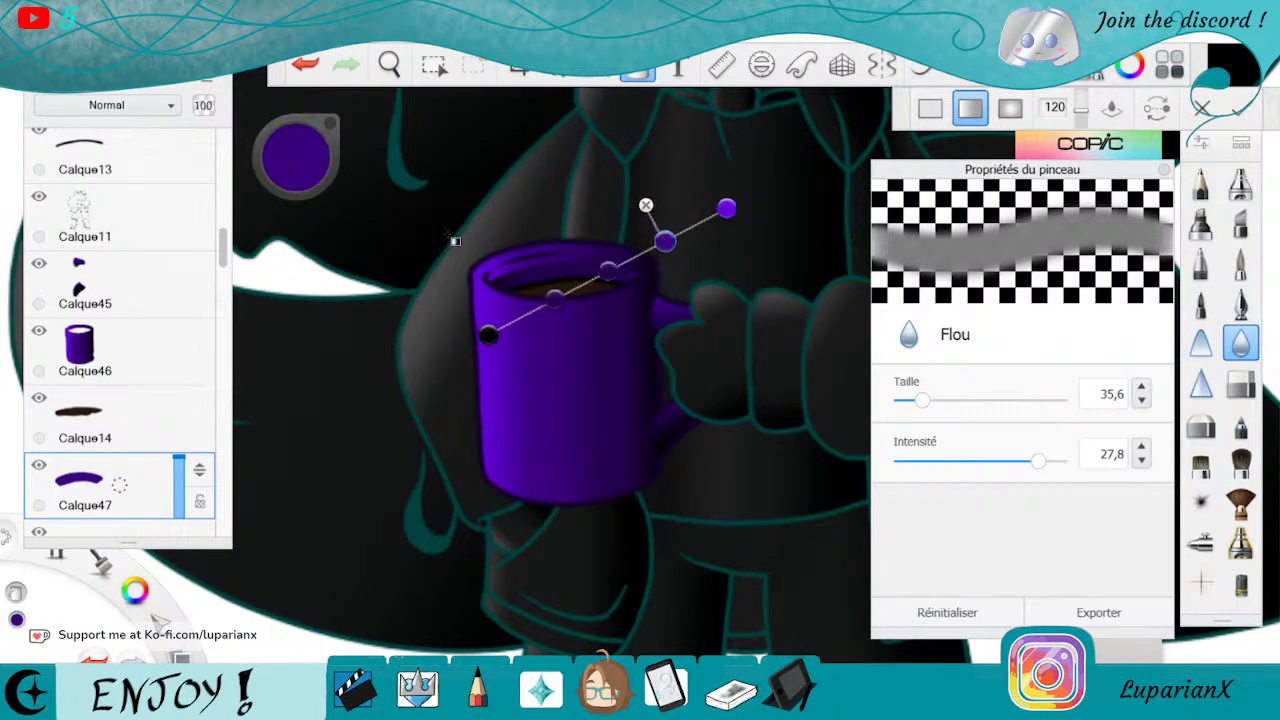
pyautogui.click(284, 190)
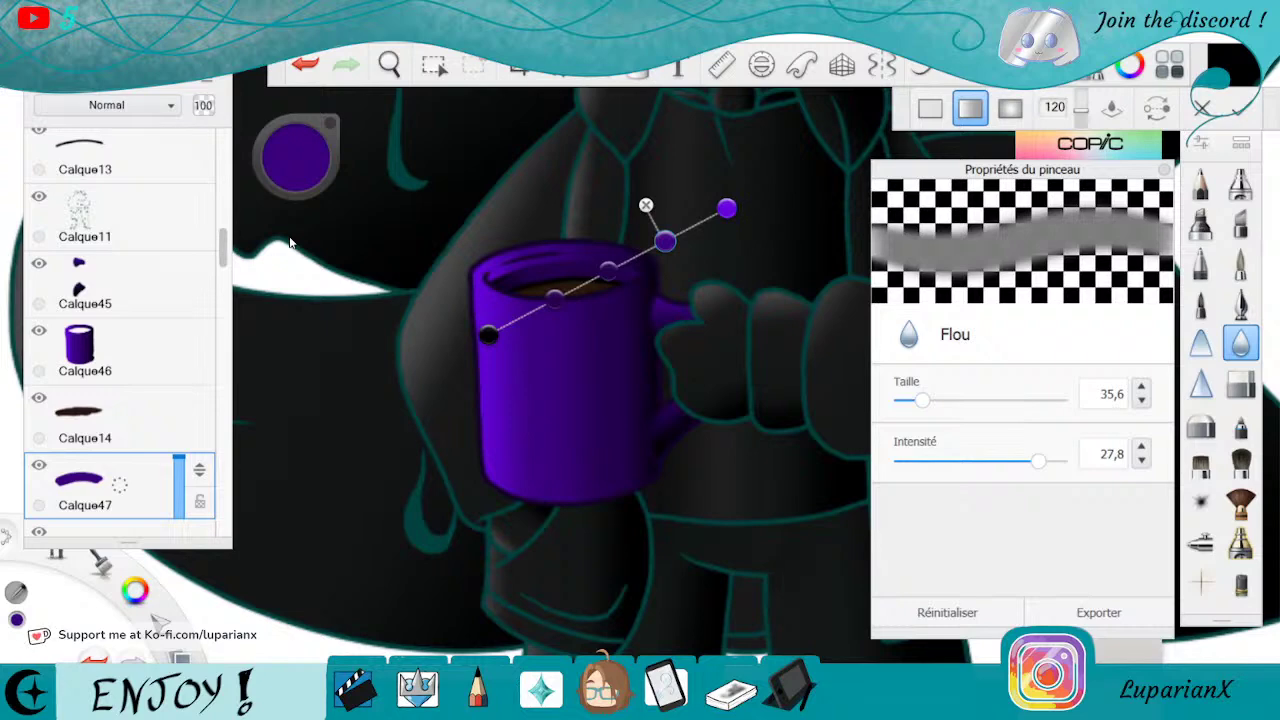
pyautogui.moveTo(289, 243); pyautogui.dragTo(289, 280)
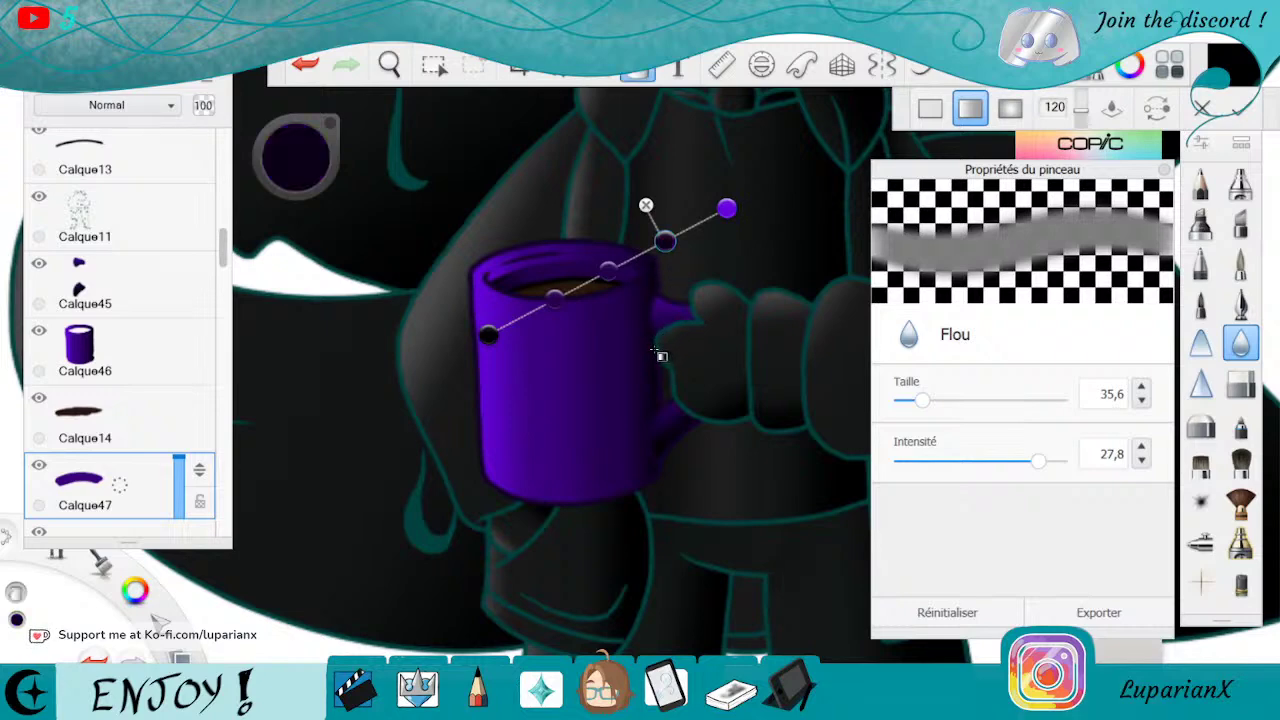
pyautogui.click(635, 70)
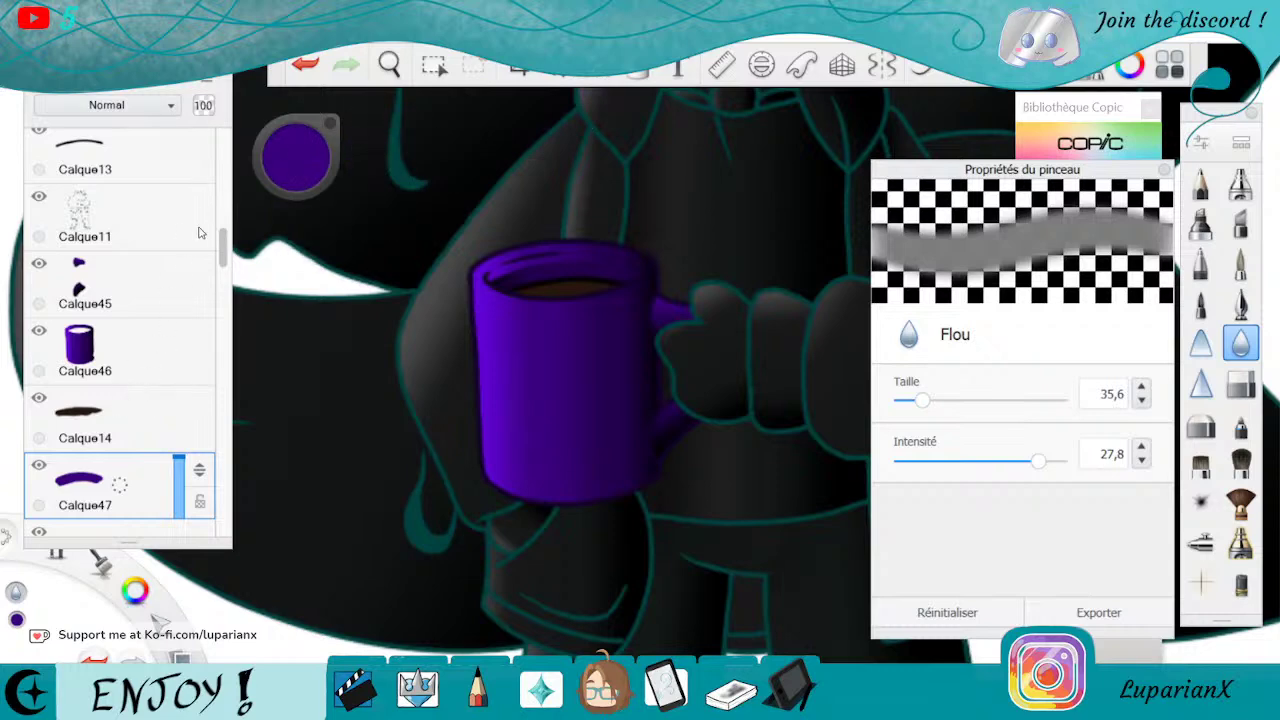
# Soften the shading inside the mug's rim on layer Calque46 with the Blur brush at size 8.4 and intensity 16.7
pyautogui.click(168, 276)
pyautogui.click(150, 350)
pyautogui.press('space')
pyautogui.moveTo(546, 374); pyautogui.dragTo(619, 326)
pyautogui.click(905, 398)
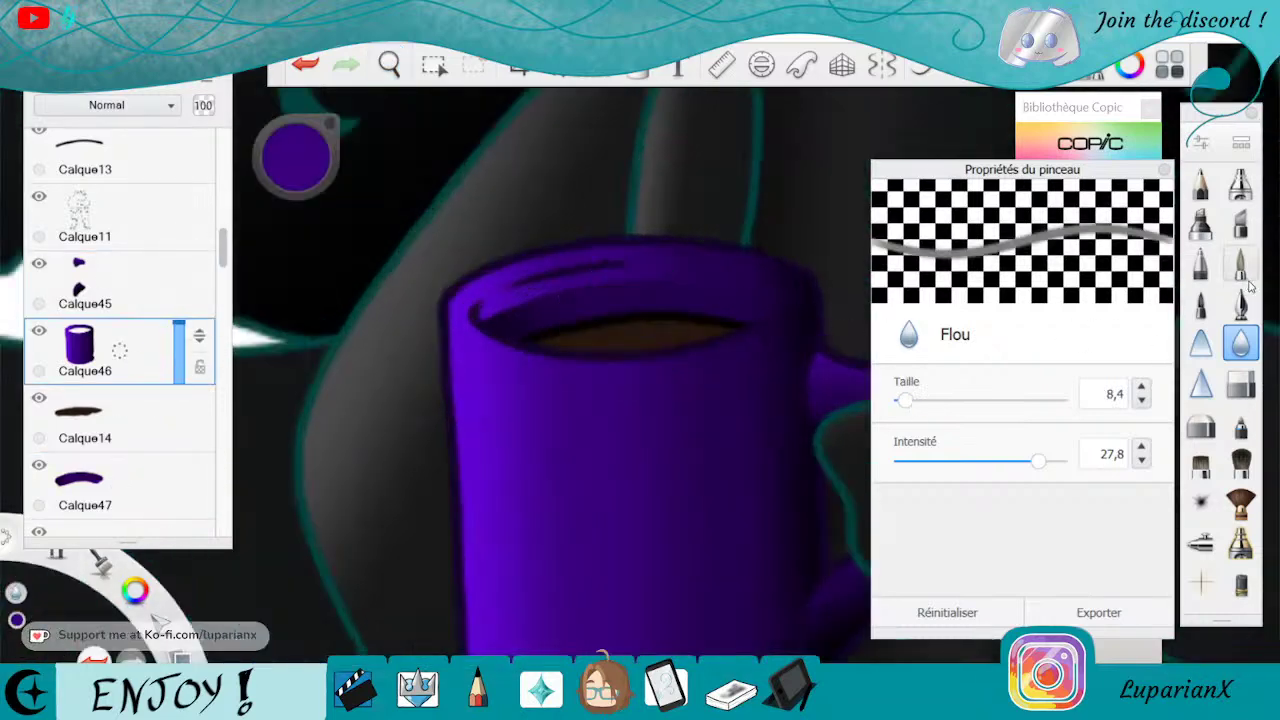
pyautogui.moveTo(493, 314); pyautogui.dragTo(484, 320)
pyautogui.hotkey('ctrl', 'z')
pyautogui.click(307, 65)
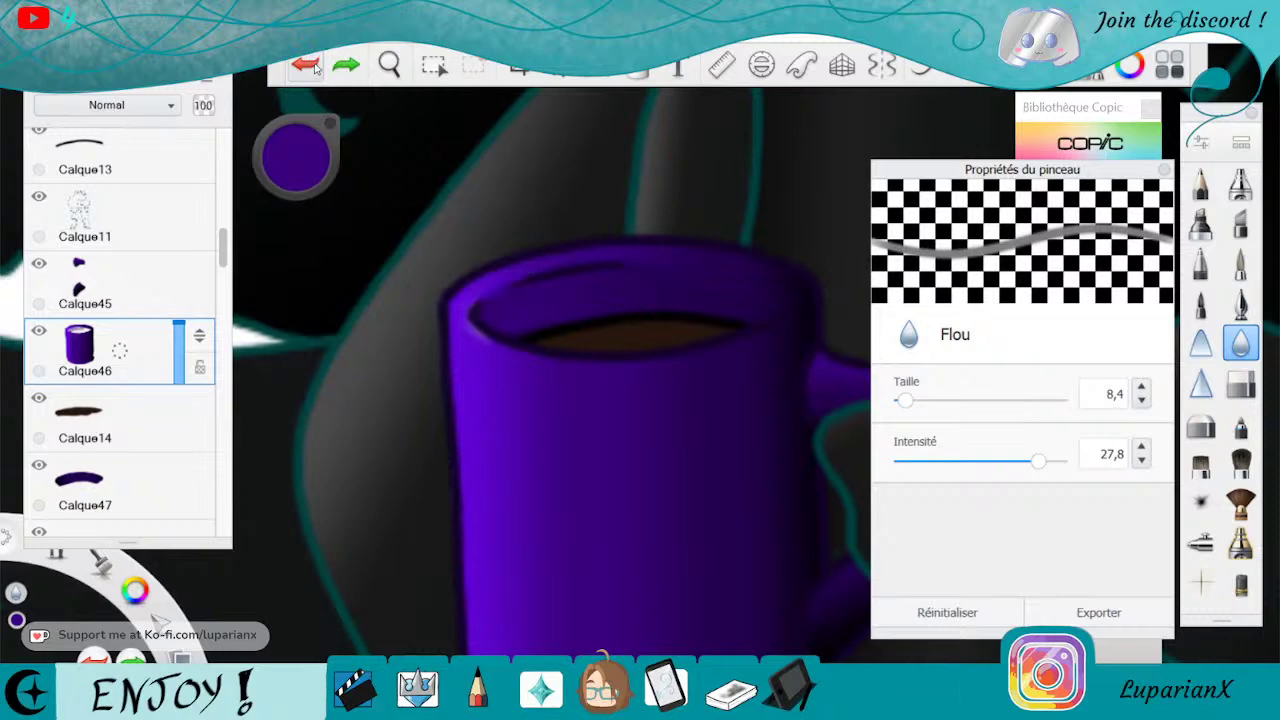
pyautogui.click(983, 462)
pyautogui.moveTo(636, 298); pyautogui.dragTo(570, 292)
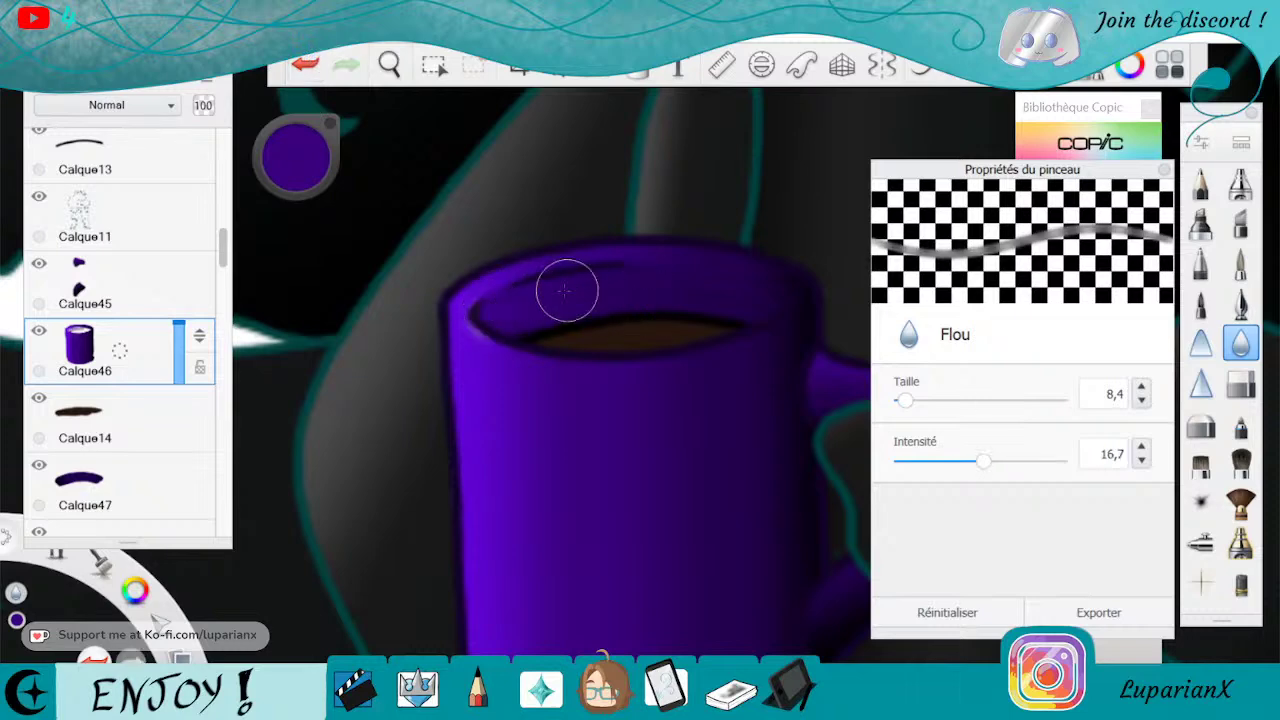
pyautogui.click(306, 64)
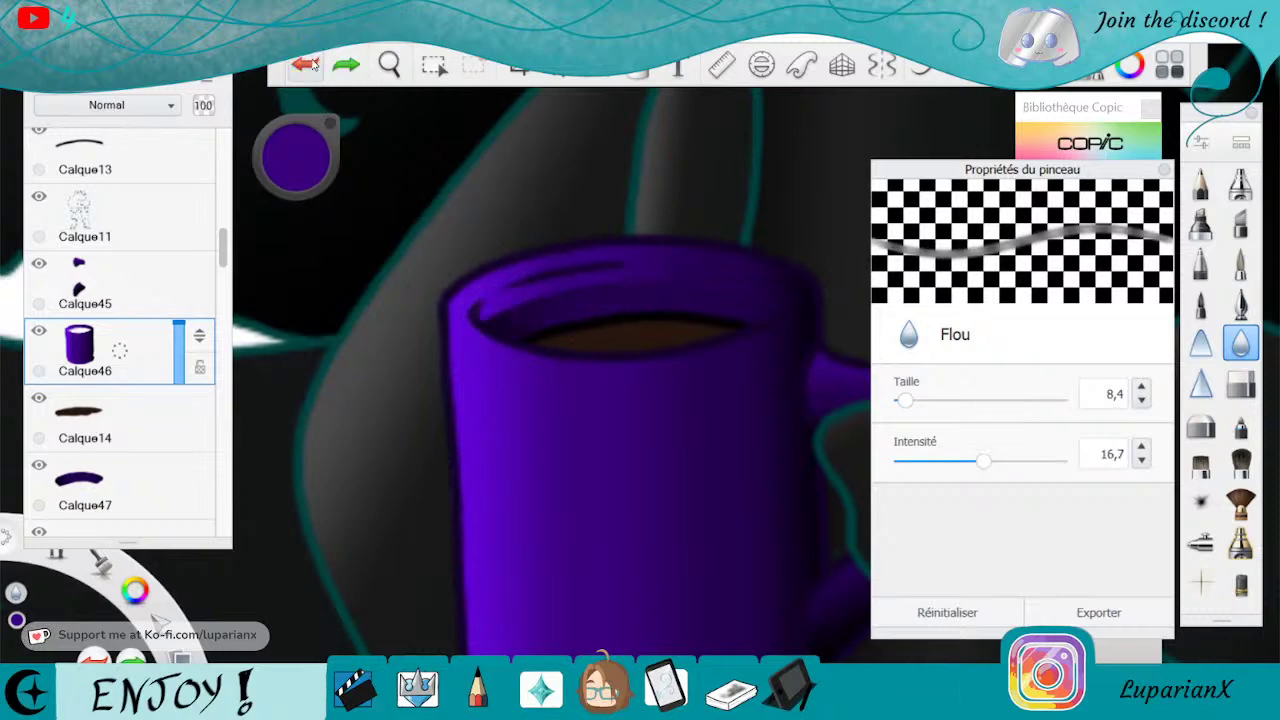
pyautogui.moveTo(530, 292)
pyautogui.mouseDown()
pyautogui.moveTo(511, 303)
pyautogui.moveTo(560, 300)
pyautogui.mouseUp()
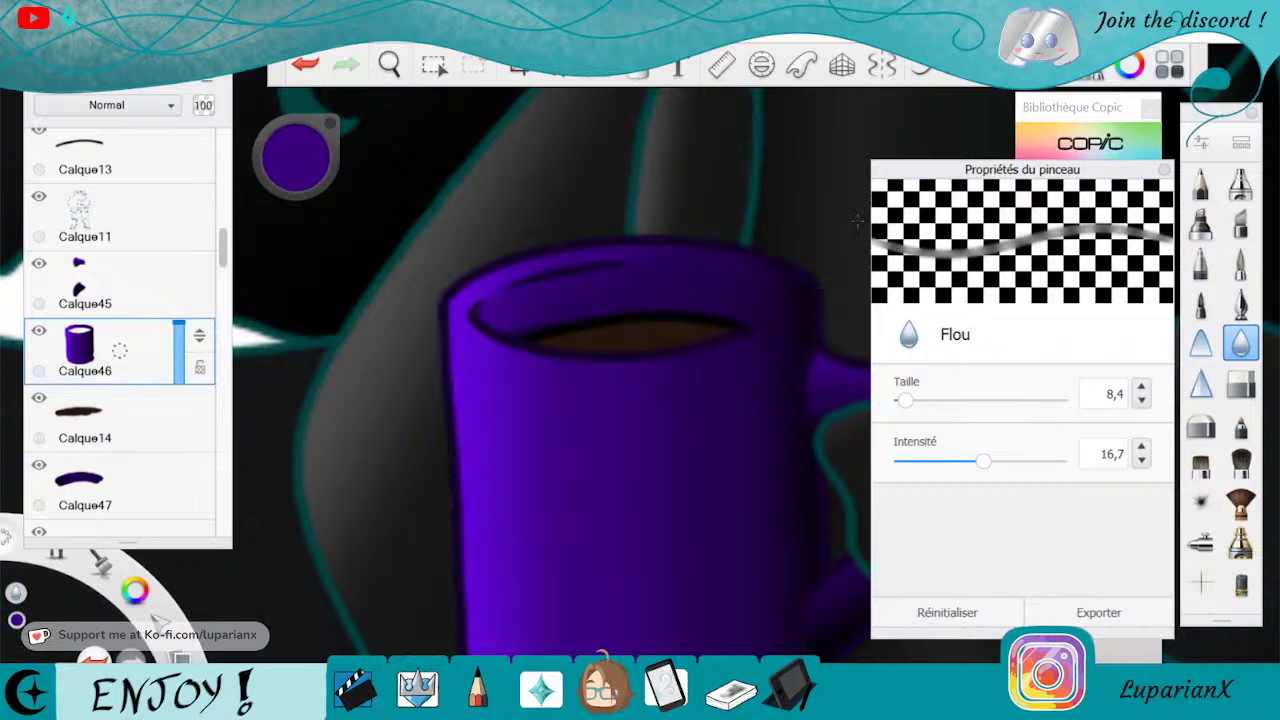
# Sample the coffee's dark brown as the current colour and duplicate the coffee layer Calque14
pyautogui.click(389, 64)
pyautogui.moveTo(442, 121); pyautogui.dragTo(535, 320)
pyautogui.moveTo(535, 320); pyautogui.dragTo(632, 500)
pyautogui.moveTo(506, 504); pyautogui.dragTo(476, 528)
pyautogui.moveTo(565, 423); pyautogui.dragTo(598, 348)
pyautogui.click(632, 302)
pyautogui.click(118, 409)
pyautogui.click(389, 64)
pyautogui.moveTo(455, 471); pyautogui.dragTo(499, 548)
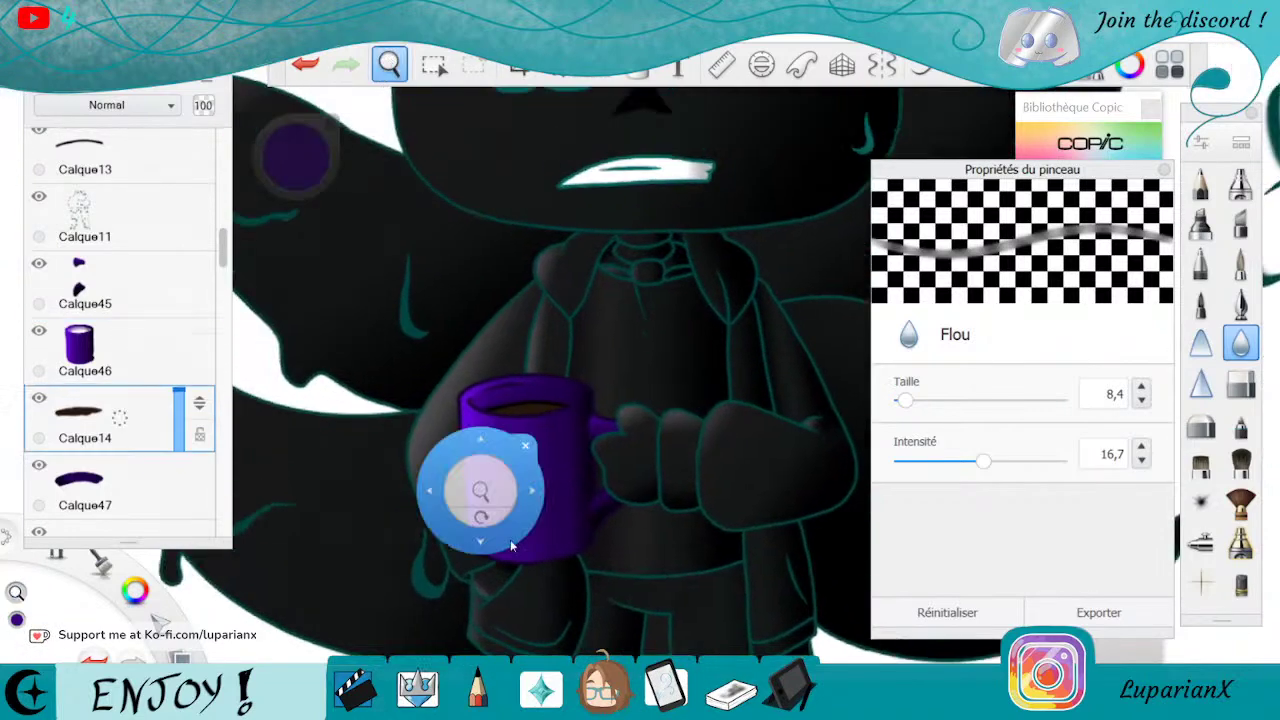
pyautogui.moveTo(499, 470); pyautogui.dragTo(570, 306)
pyautogui.click(578, 292)
pyautogui.keyDown('alt'); pyautogui.click(565, 300); pyautogui.keyUp('alt')
pyautogui.click(129, 395)
pyautogui.click(88, 360)
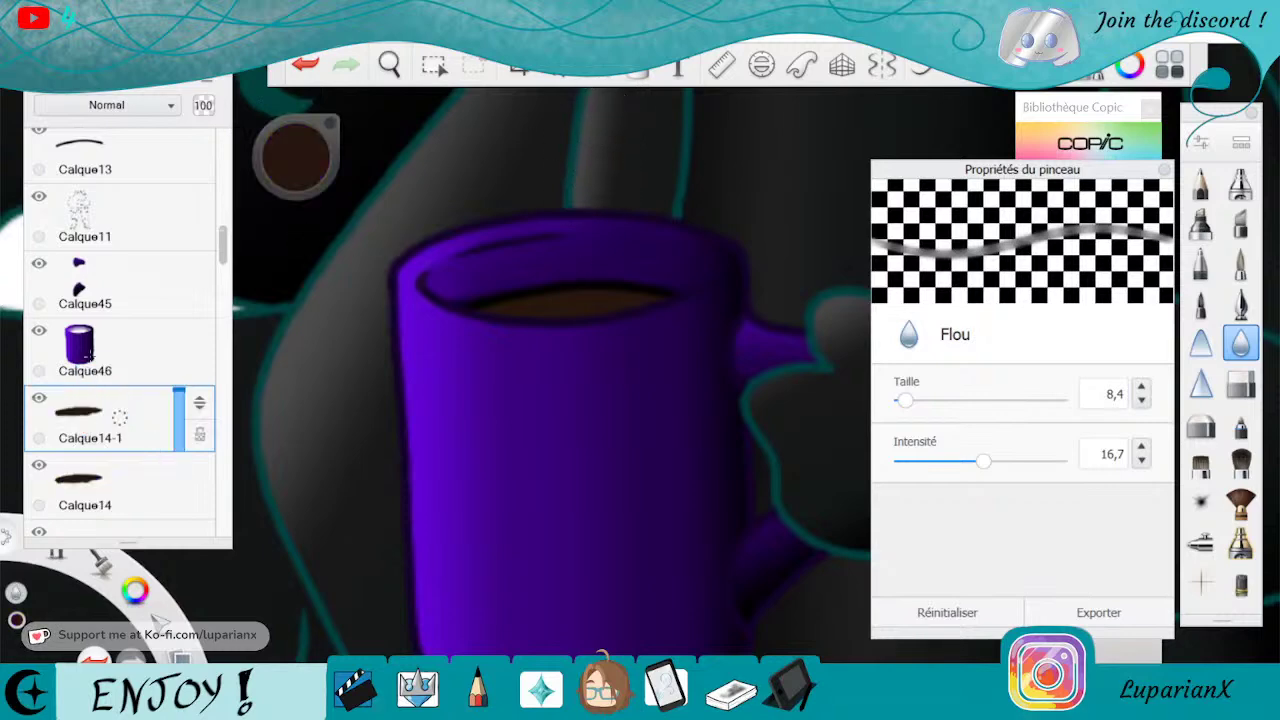
# Move the duplicated coffee shape on Calque14-1 up and clear of the mug, just above its rim
pyautogui.click(557, 70)
pyautogui.moveTo(686, 405); pyautogui.dragTo(590, 283)
pyautogui.click(598, 184)
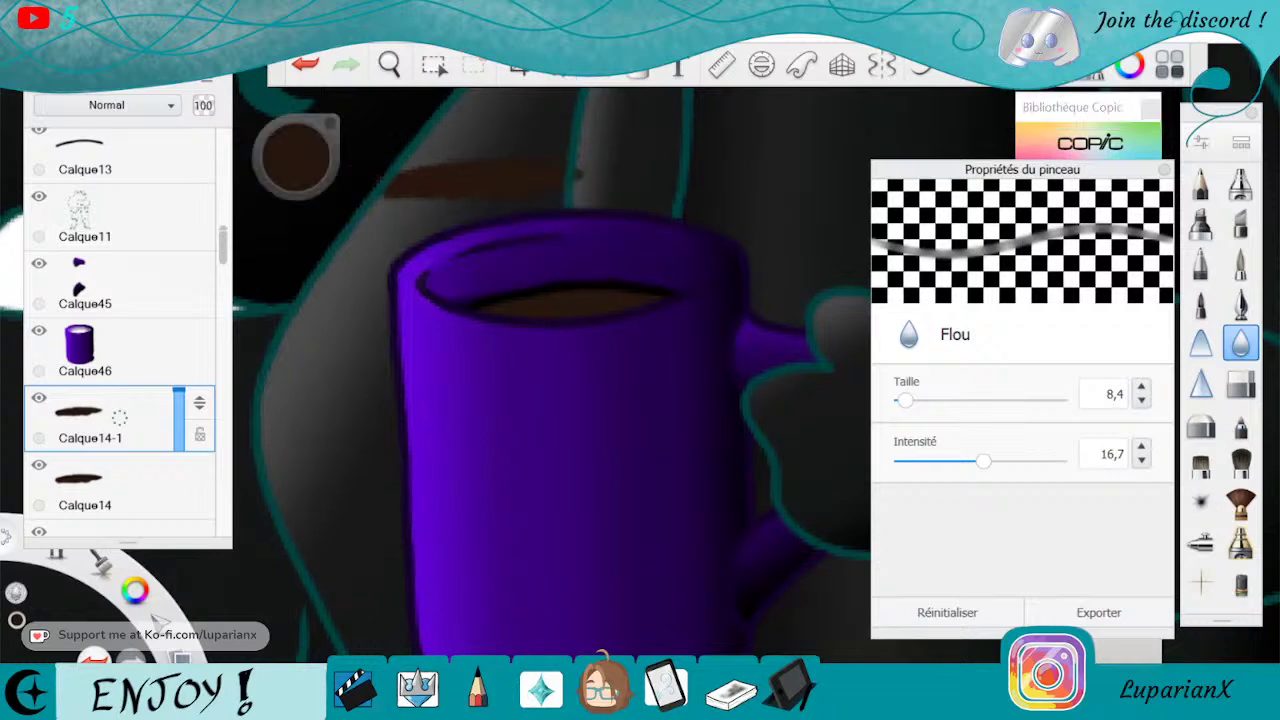
# Fill the coffee on Calque14 with a linear gradient slanting to the lower right and remove its dark and purple intermediate stops
pyautogui.click(119, 469)
pyautogui.click(597, 68)
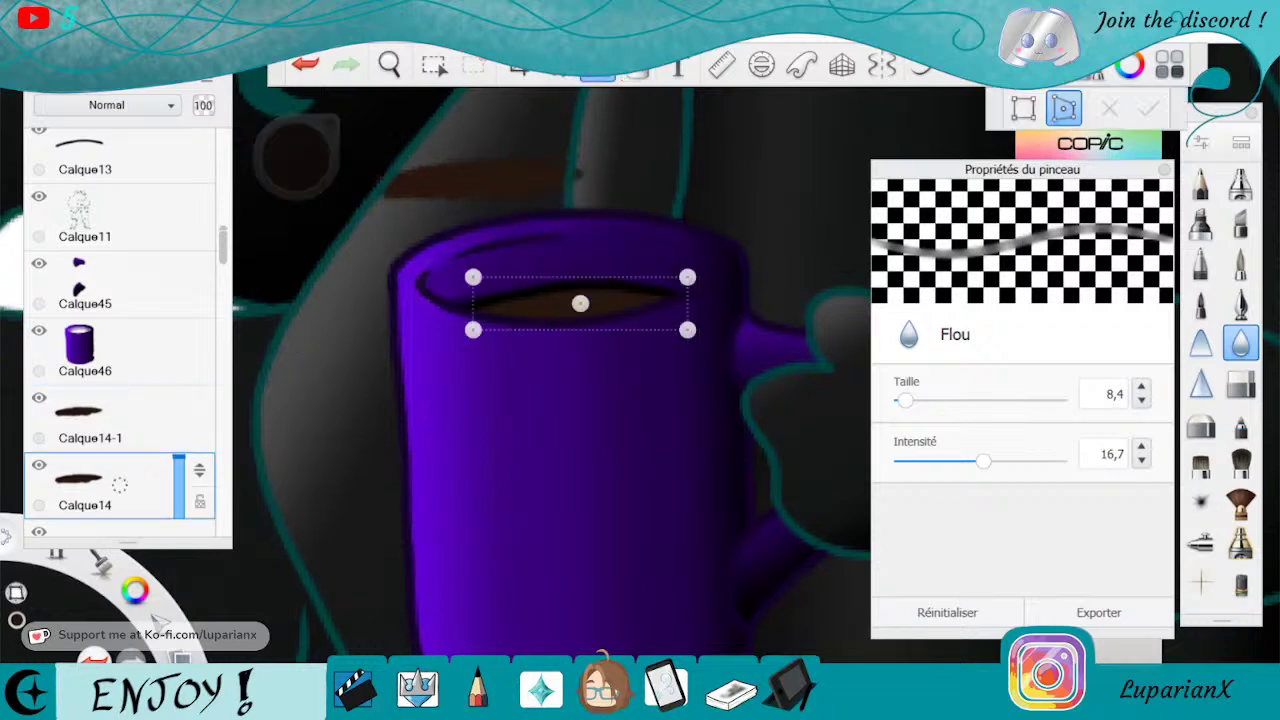
pyautogui.click(648, 71)
pyautogui.click(575, 316)
pyautogui.moveTo(688, 302); pyautogui.dragTo(658, 360)
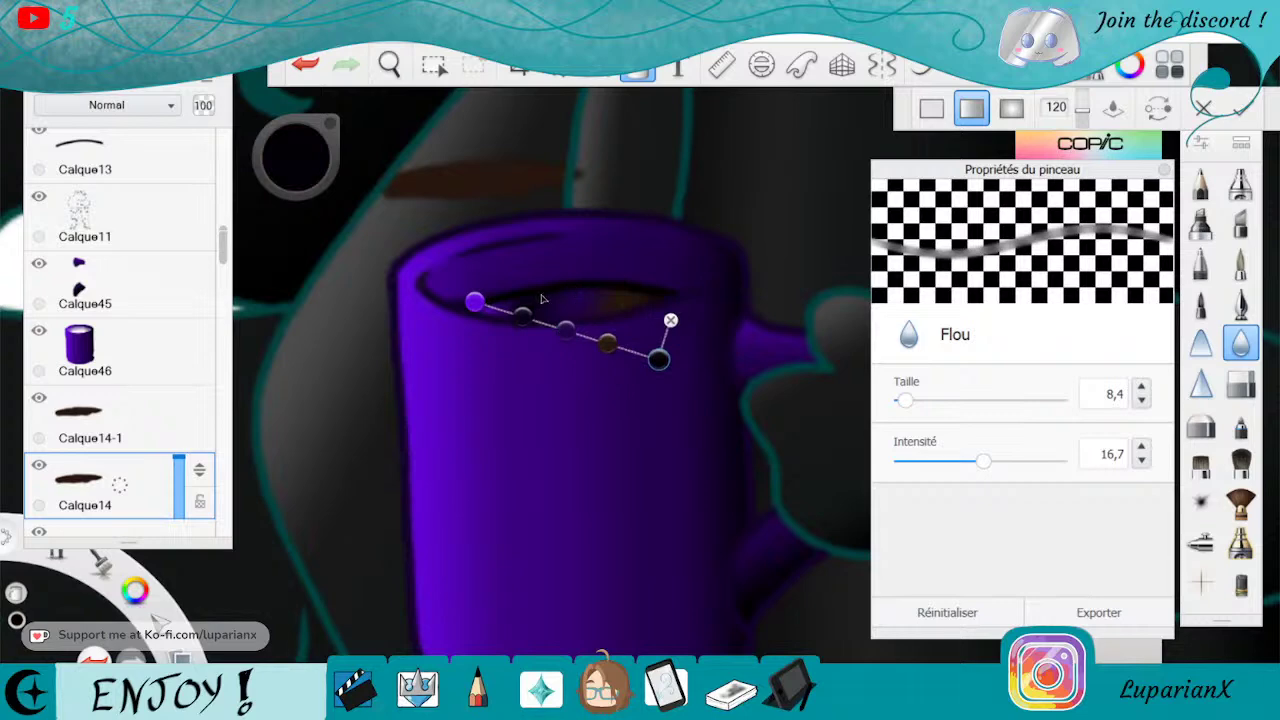
pyautogui.click(535, 278)
pyautogui.click(538, 280)
pyautogui.click(577, 289)
# Recolour the purple start stop and the black end stop of the coffee gradient in brown shades
pyautogui.click(473, 300)
pyautogui.click(657, 256)
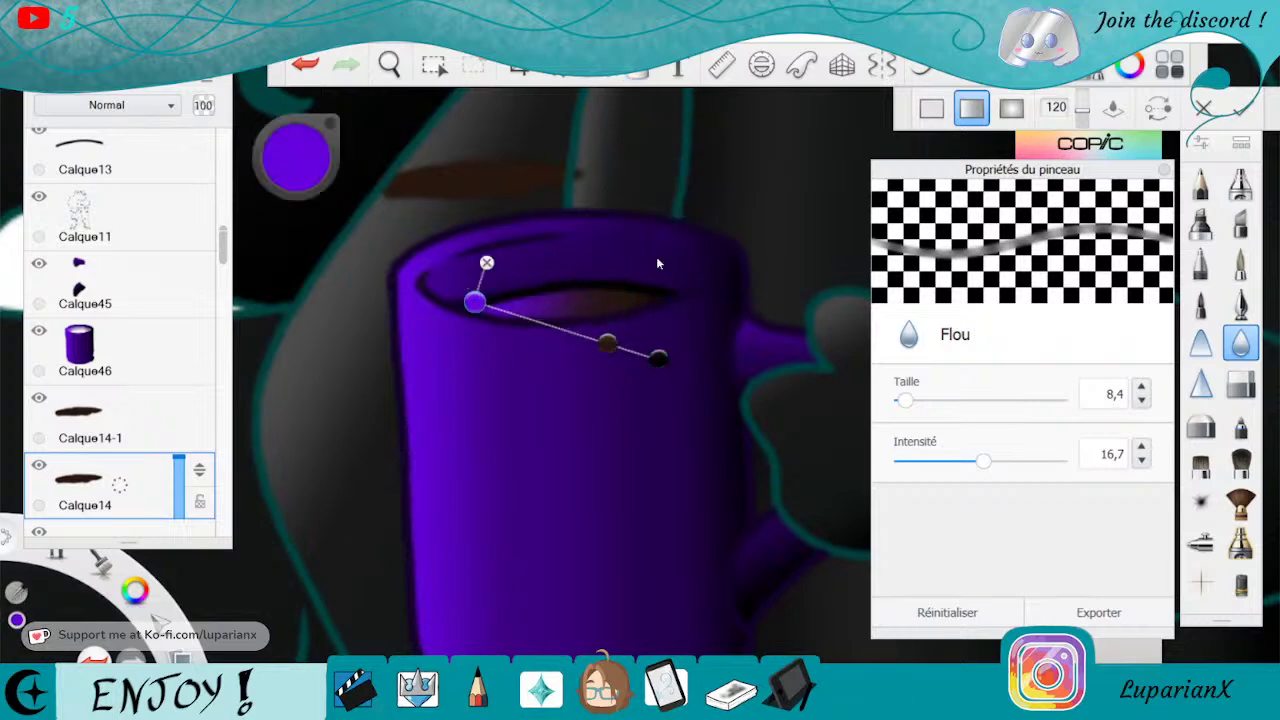
pyautogui.moveTo(287, 180); pyautogui.dragTo(308, 115)
pyautogui.click(657, 358)
pyautogui.click(296, 157)
pyautogui.click(343, 239)
pyautogui.click(298, 234)
pyautogui.moveTo(302, 148); pyautogui.dragTo(299, 167)
# Reposition the coffee gradient's ends and middle stop so it runs steeply down across the liquid, and apply it
pyautogui.moveTo(475, 302); pyautogui.dragTo(516, 256)
pyautogui.moveTo(619, 330); pyautogui.dragTo(574, 297)
pyautogui.moveTo(658, 358); pyautogui.dragTo(595, 361)
pyautogui.moveTo(515, 257); pyautogui.dragTo(586, 268)
pyautogui.click(586, 365)
pyautogui.moveTo(586, 365); pyautogui.dragTo(566, 356)
pyautogui.press('Return')
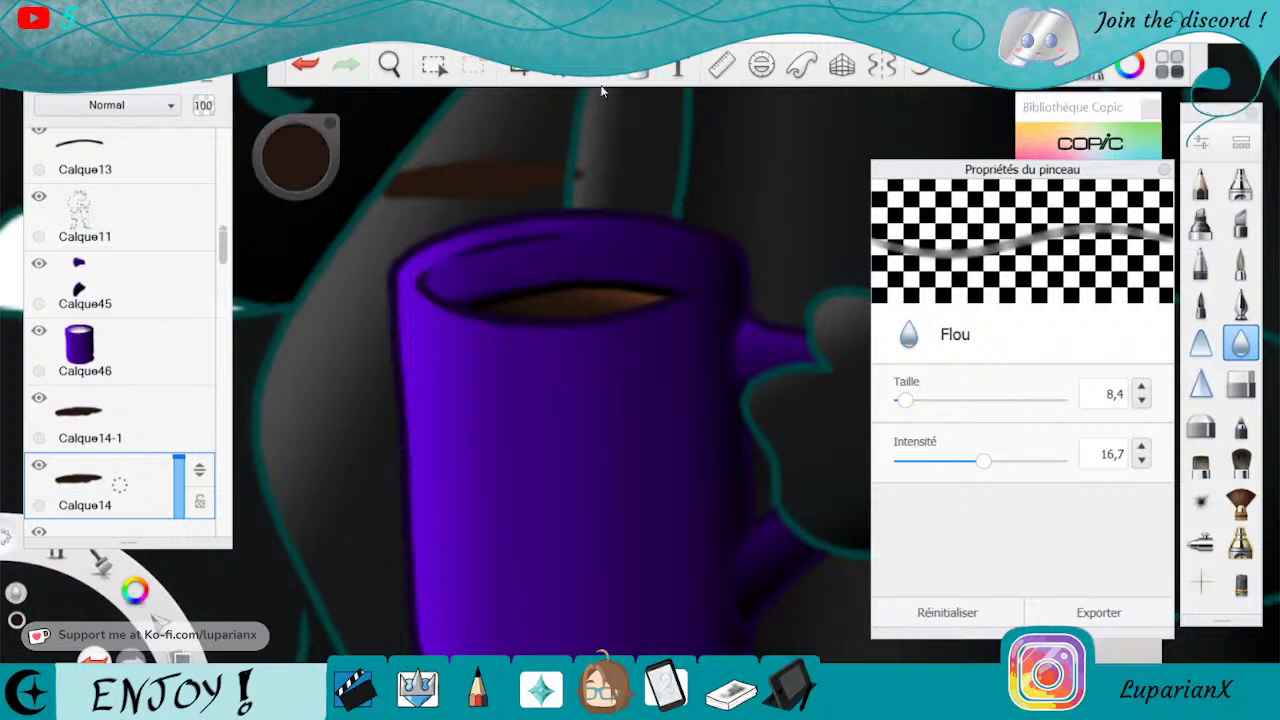
# Hide the coffee copy on layer Calque14-1 and save the drawing
pyautogui.click(39, 398)
pyautogui.click(389, 64)
pyautogui.moveTo(443, 139); pyautogui.dragTo(439, 139)
pyautogui.scroll(-5, 439, 140)
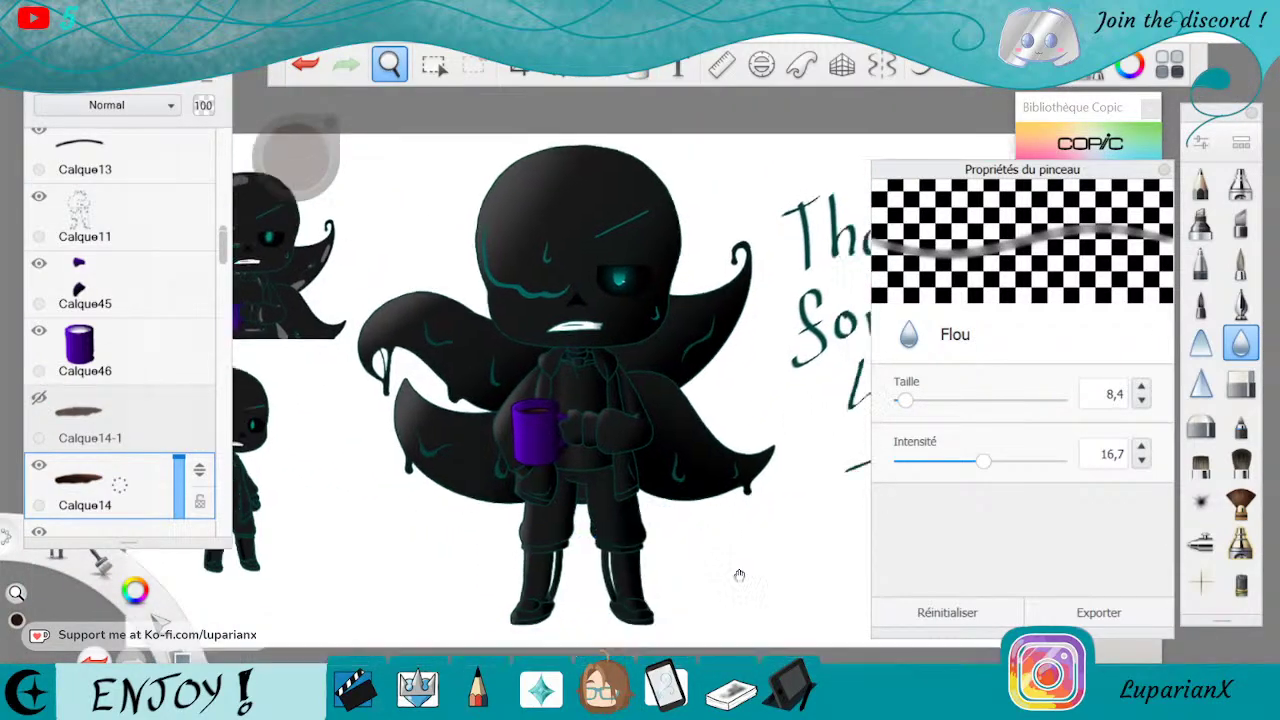
pyautogui.moveTo(739, 575); pyautogui.dragTo(689, 514)
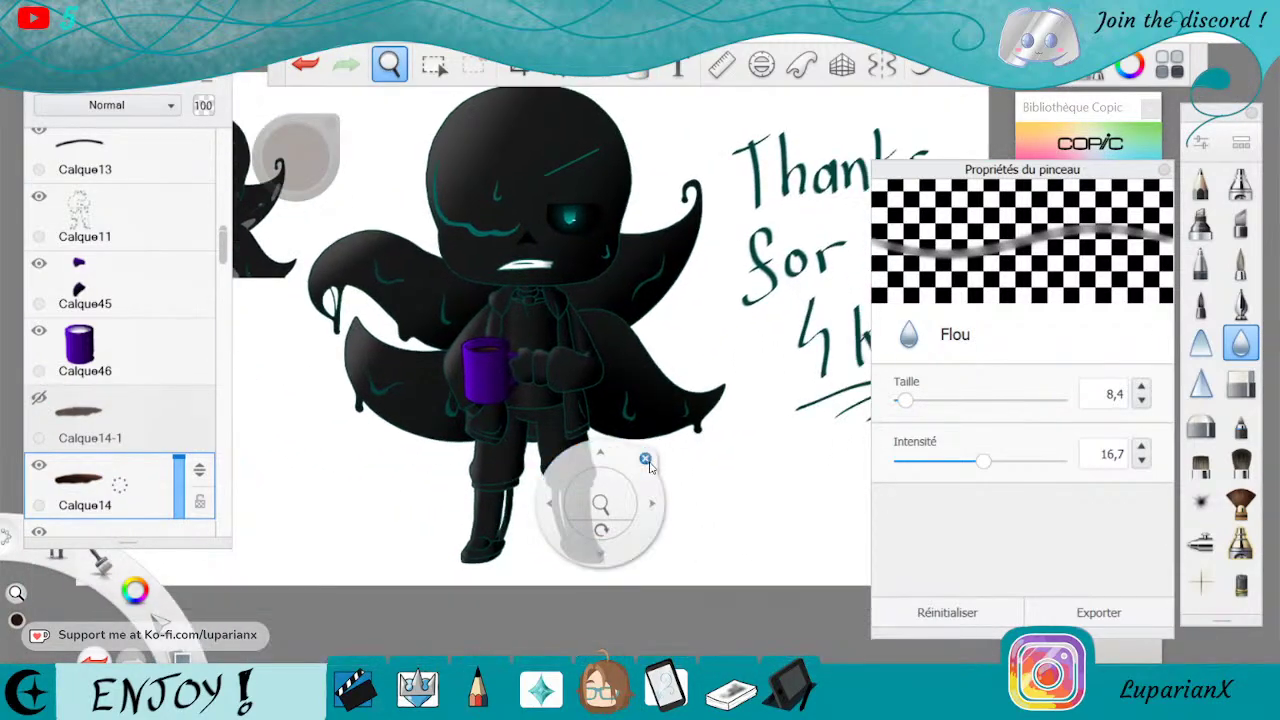
pyautogui.click(646, 459)
pyautogui.click(22, 40)
pyautogui.click(57, 135)
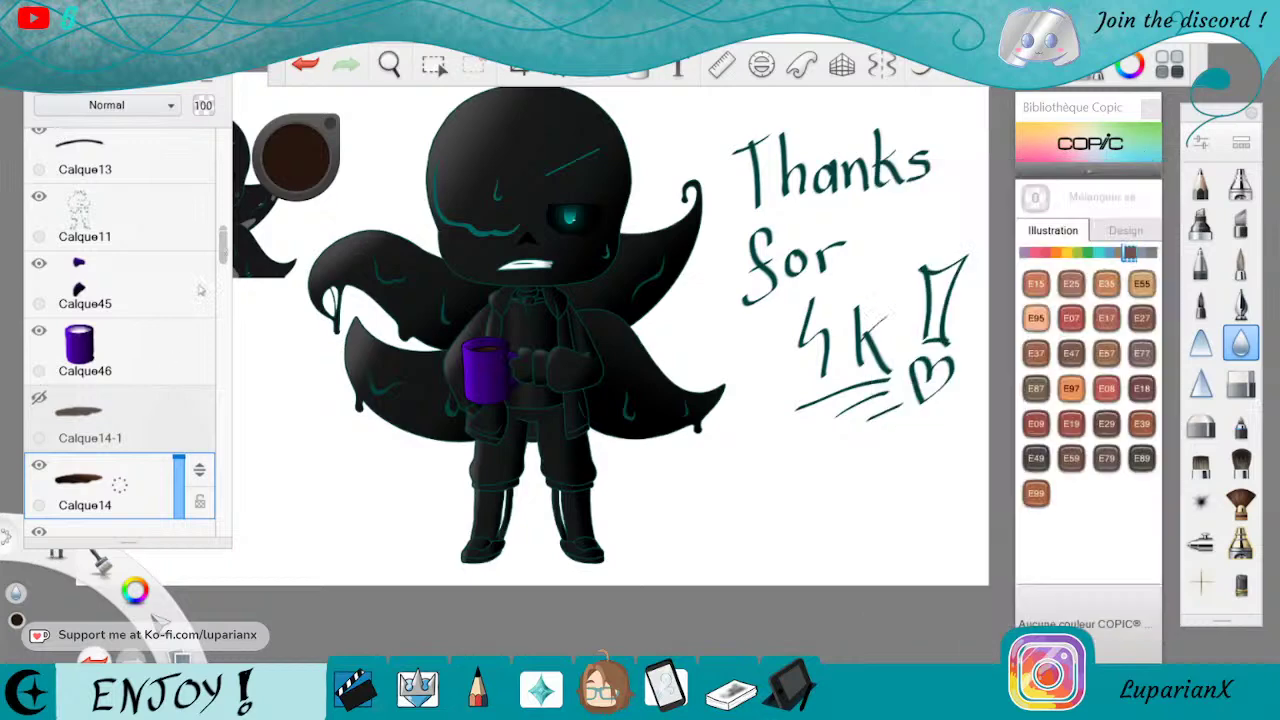
# Add an empty layer directly above the mug handle layer Calque45 and set the current colour to white
pyautogui.moveTo(225, 254)
pyautogui.mouseDown()
pyautogui.moveTo(224, 222)
pyautogui.moveTo(224, 240)
pyautogui.mouseUp()
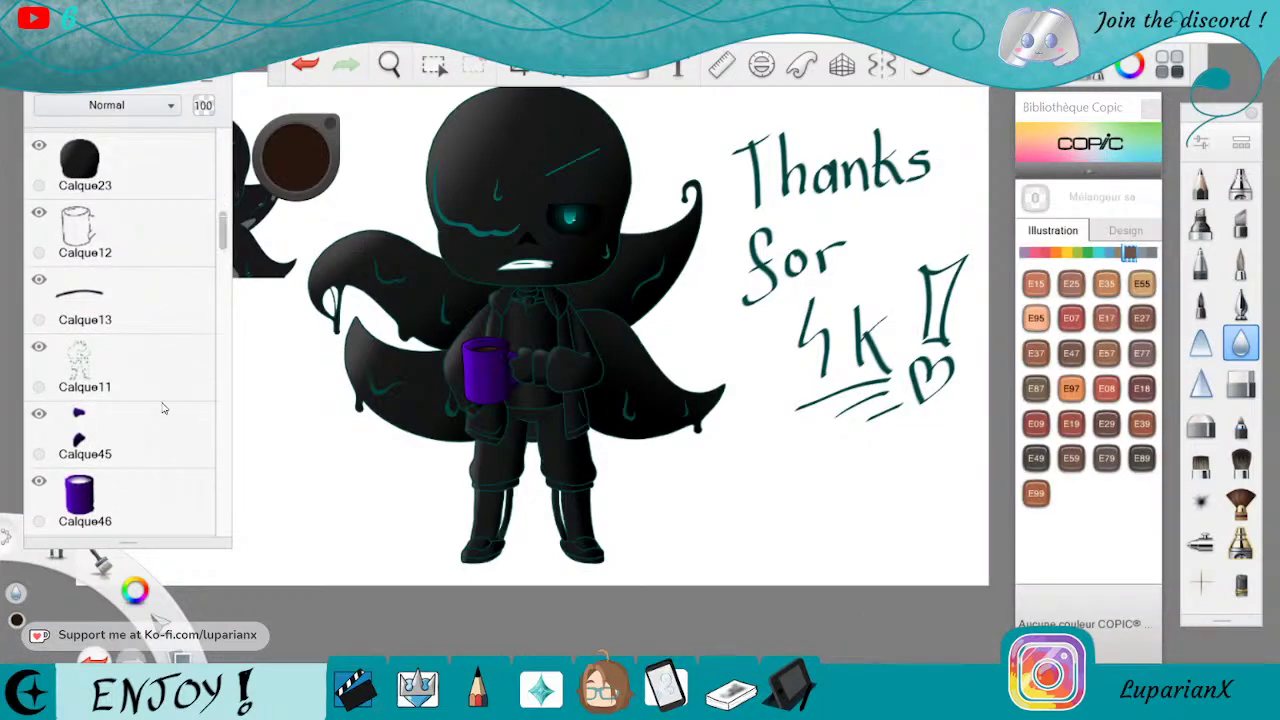
pyautogui.moveTo(145, 433); pyautogui.dragTo(143, 366)
pyautogui.moveTo(134, 590); pyautogui.dragTo(188, 600)
# Save the drawing with the new empty layer above the mug's handle
pyautogui.click(389, 67)
pyautogui.moveTo(355, 333); pyautogui.dragTo(503, 414)
pyautogui.moveTo(683, 483); pyautogui.dragTo(669, 459)
pyautogui.click(698, 388)
pyautogui.click(25, 40)
pyautogui.click(78, 138)
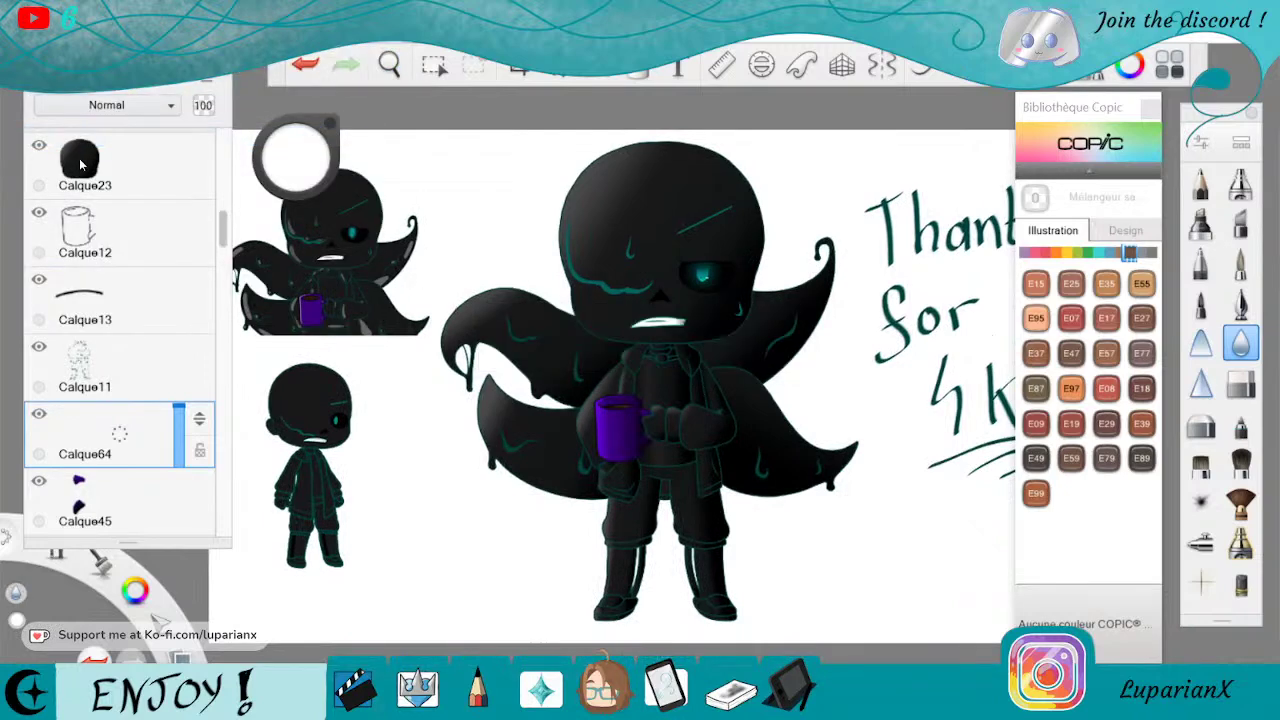